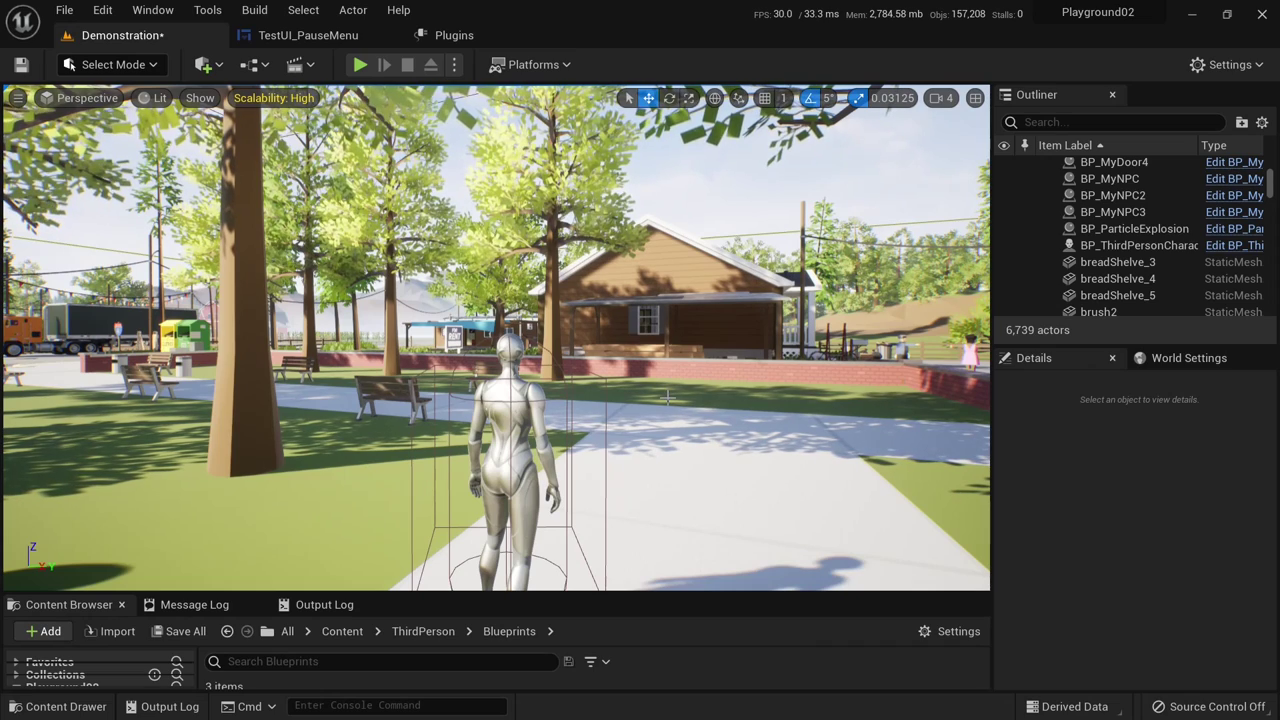
- Check that the Common UI Plugin is enabled, then play the Demonstration level in the editor
left_click(454, 35)
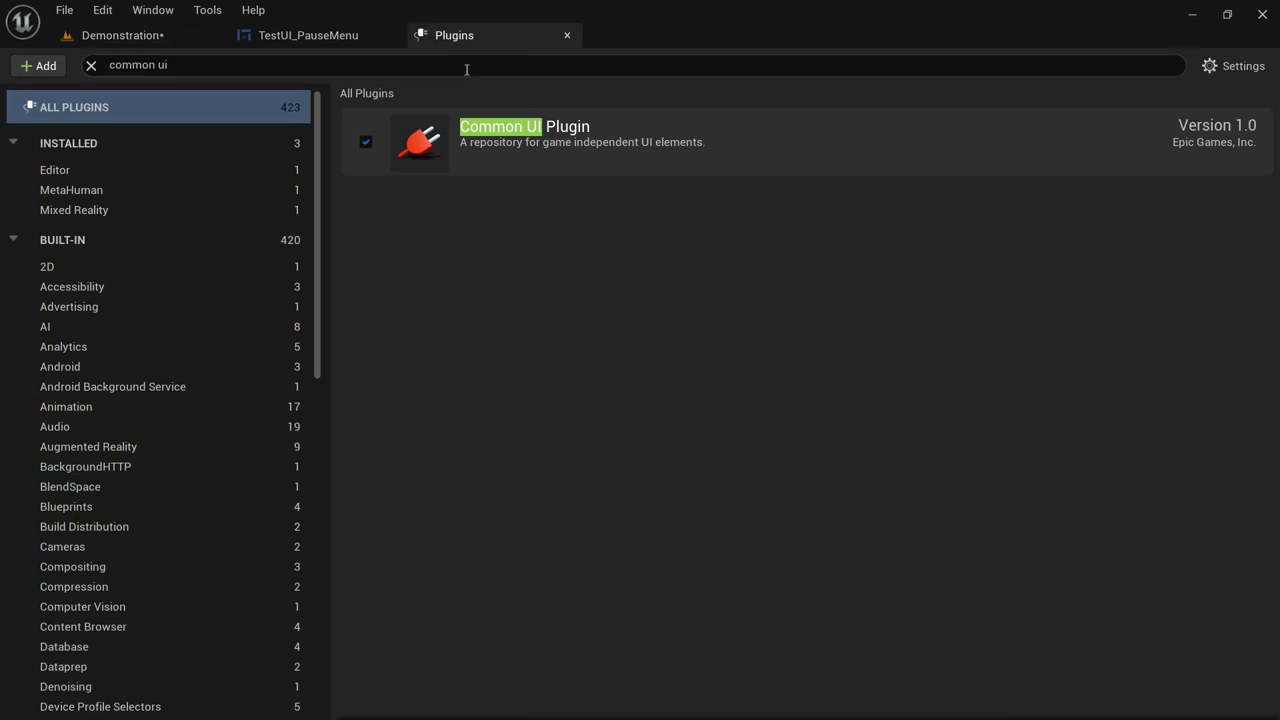
left_click(165, 36)
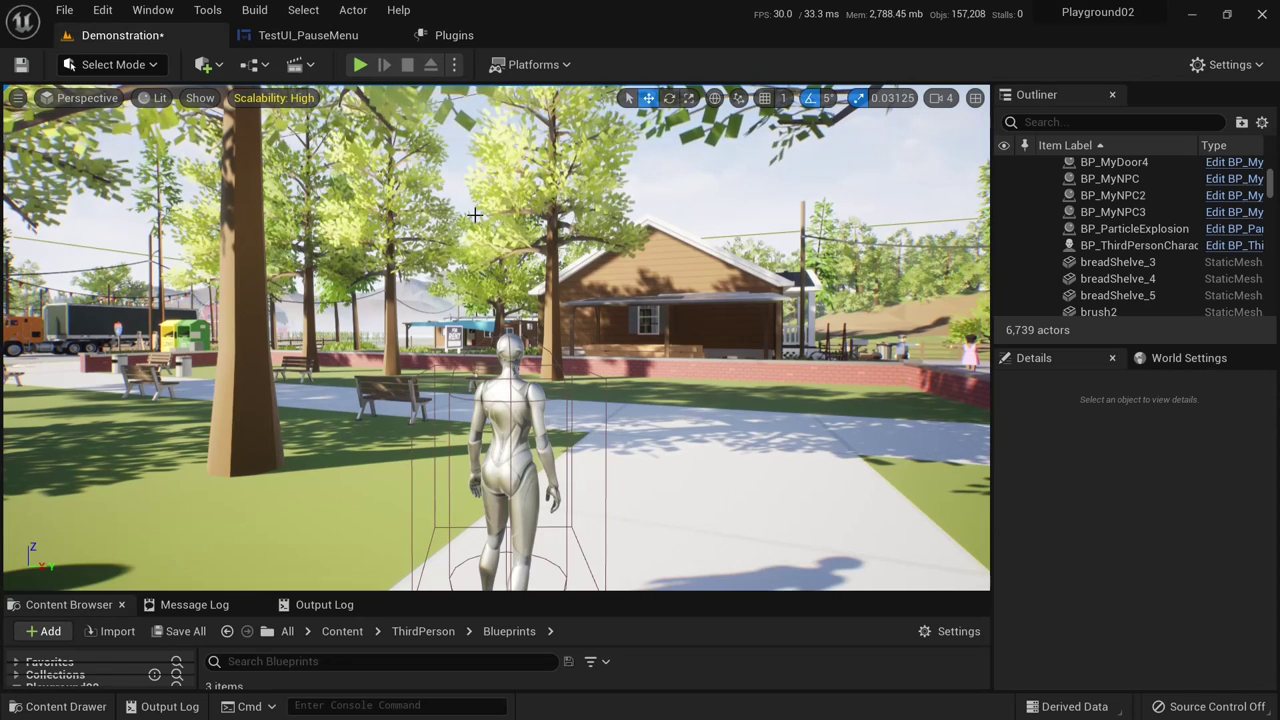
left_click(359, 64)
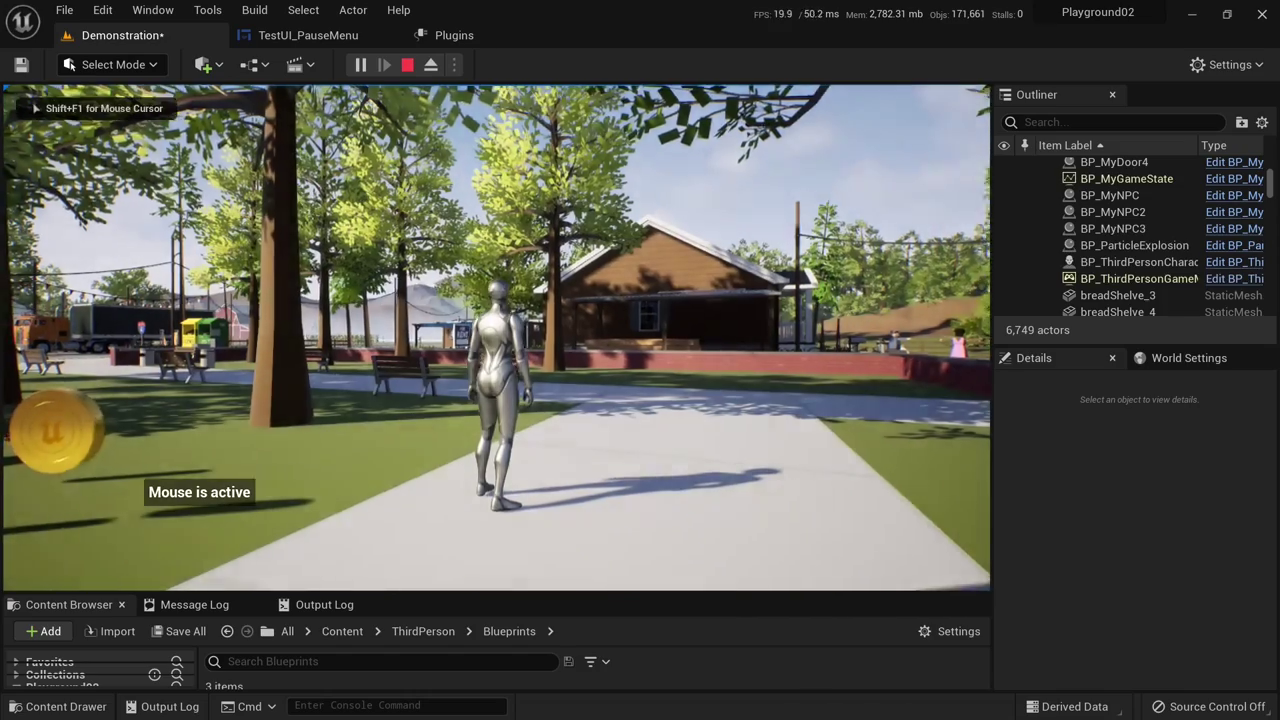
- Give the game focus, cycle the Left Widget's buttons, and open the Right Widget
key("F11")
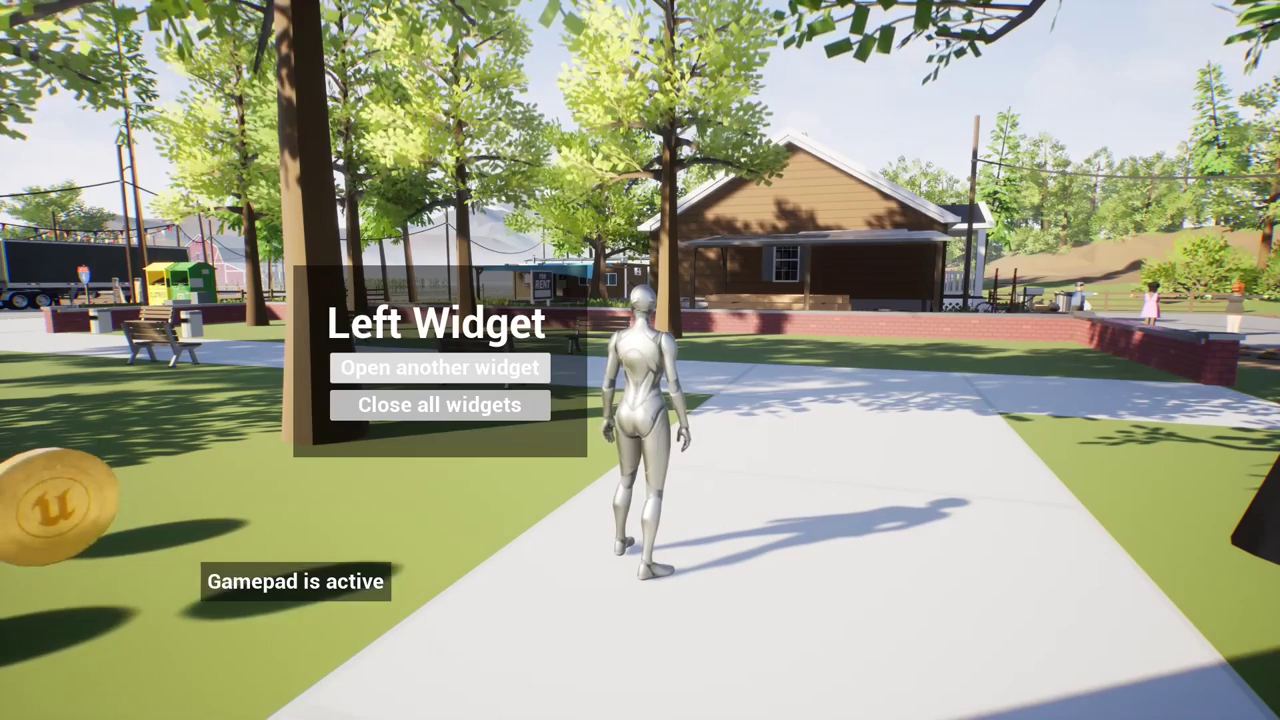
key("Down")
key("Up")
key("Down")
key("Up")
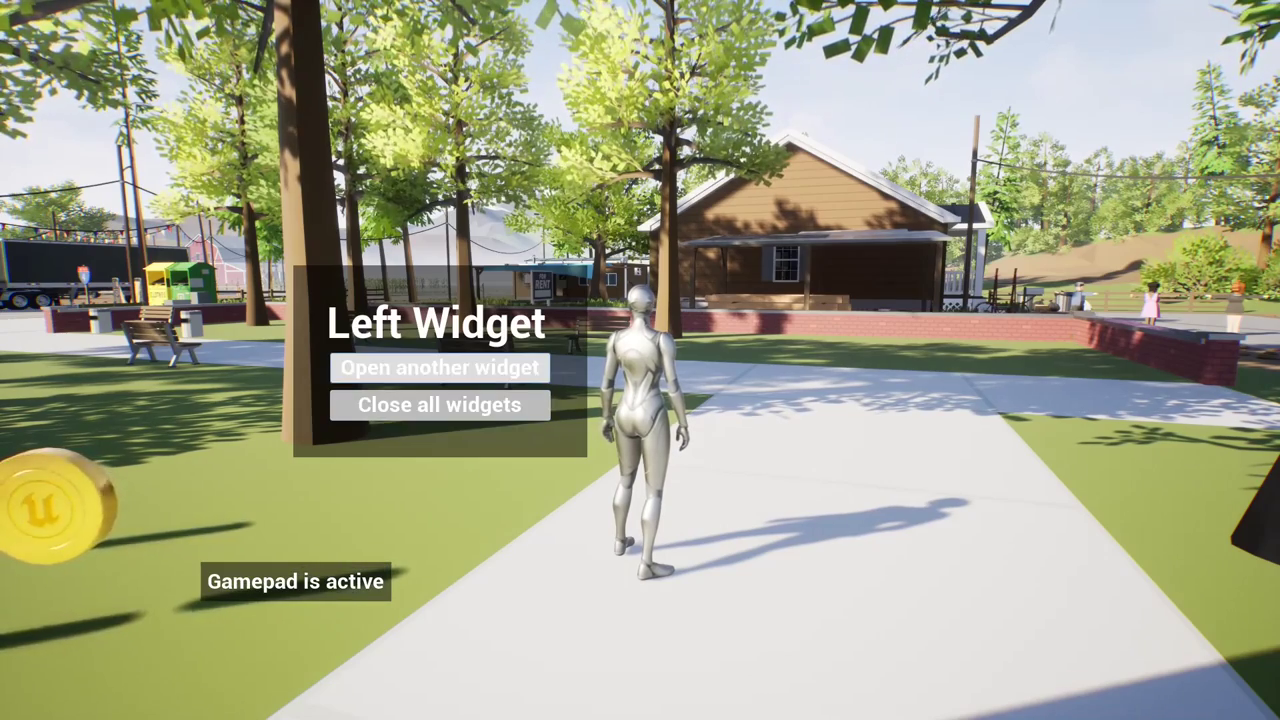
key("Down")
key("Up")
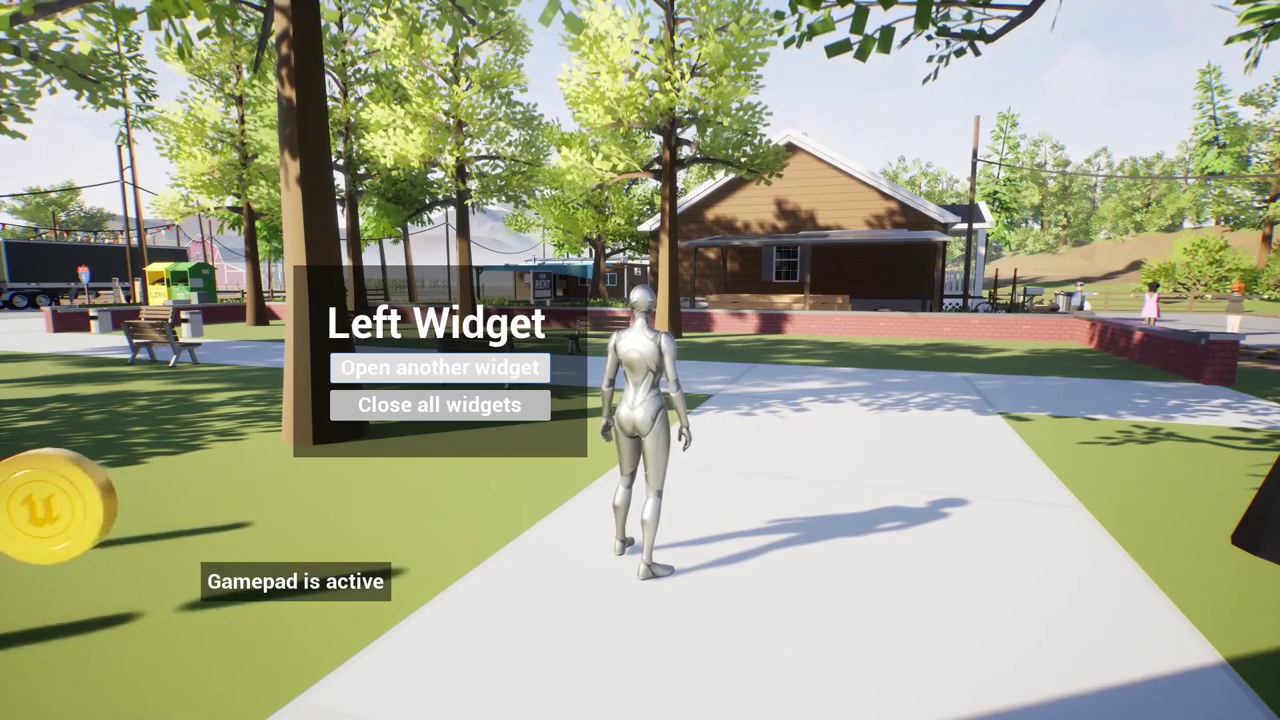
key("Return")
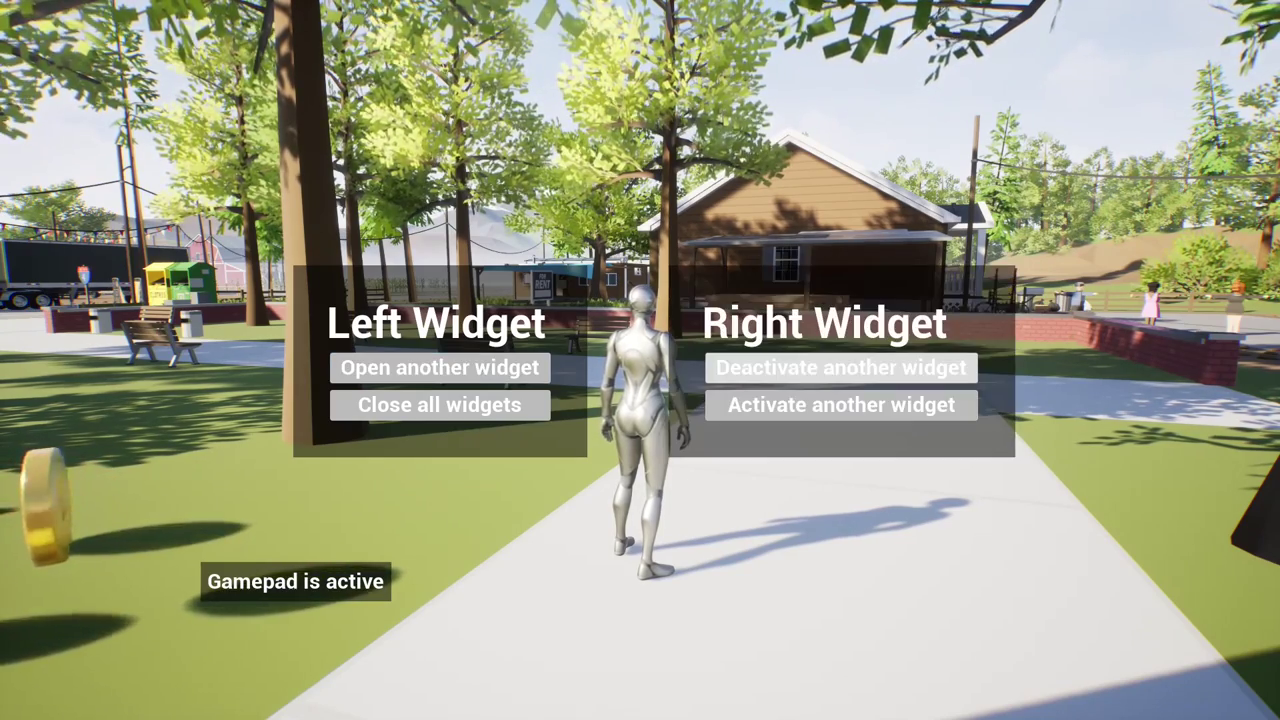
- Move focus across both widgets' buttons, then deactivate the Left Widget
key("Down")
key("Up")
key("Down")
key("Up")
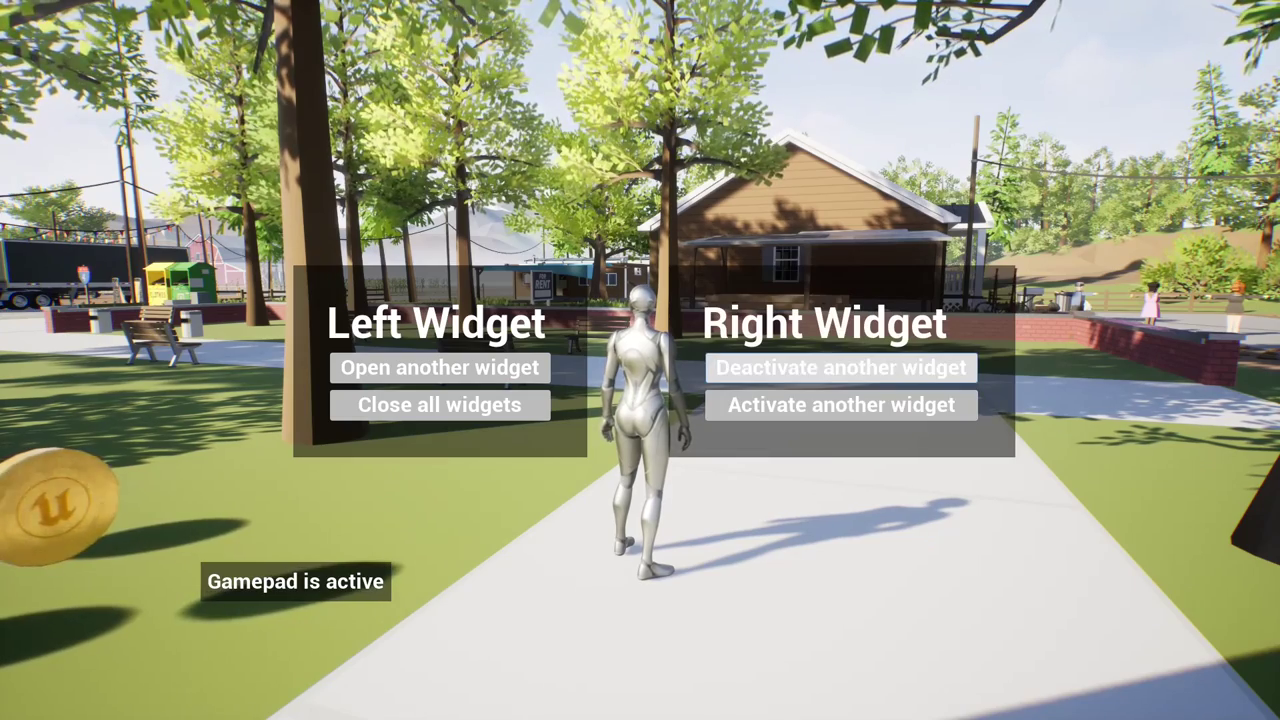
key("Left")
key("Down")
key("Right")
key("Up")
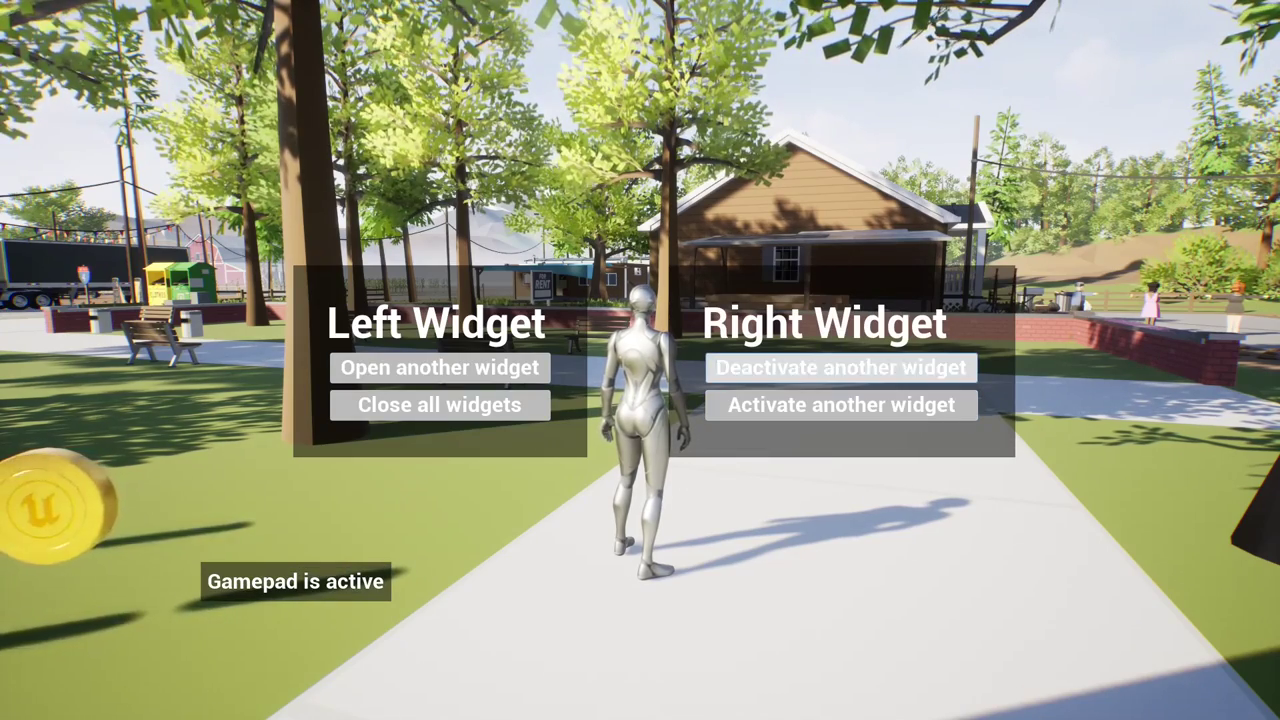
key("Left")
key("Down")
key("Right")
key("Up")
key("Left")
key("Down")
key("Right")
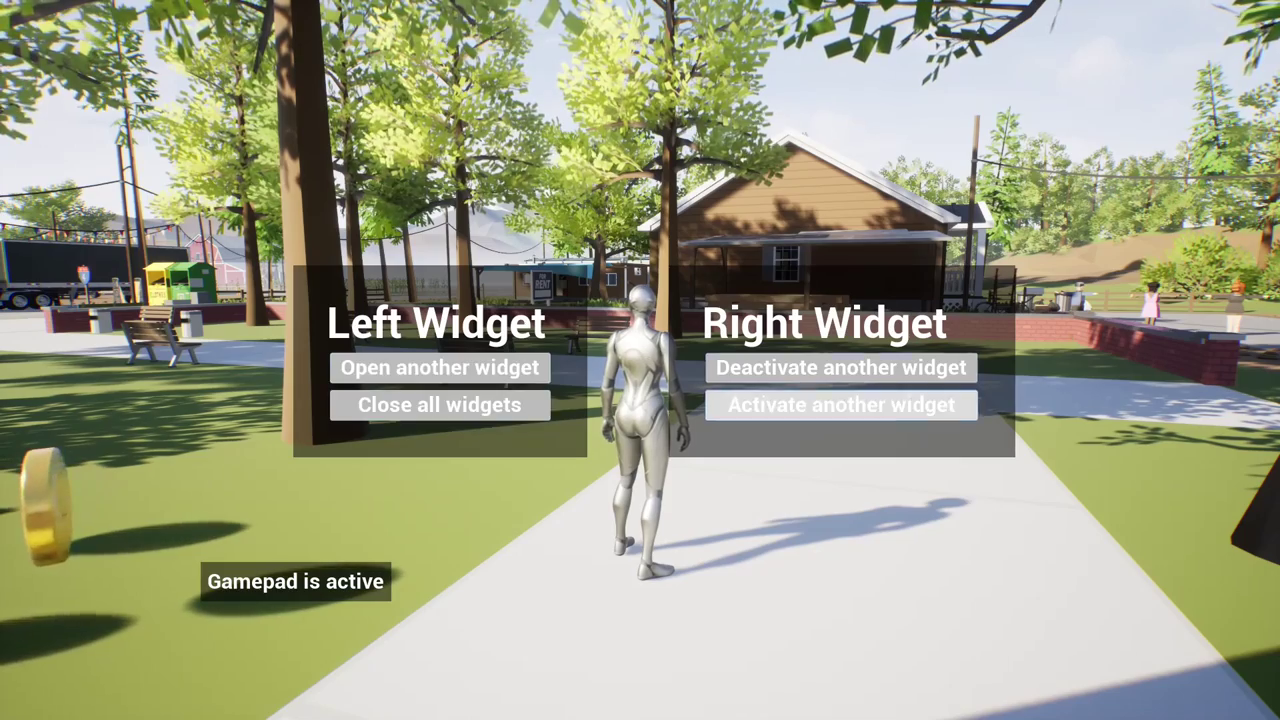
key("Left")
key("Up")
key("Right")
key("Left")
key("Down")
key("Up")
key("Right")
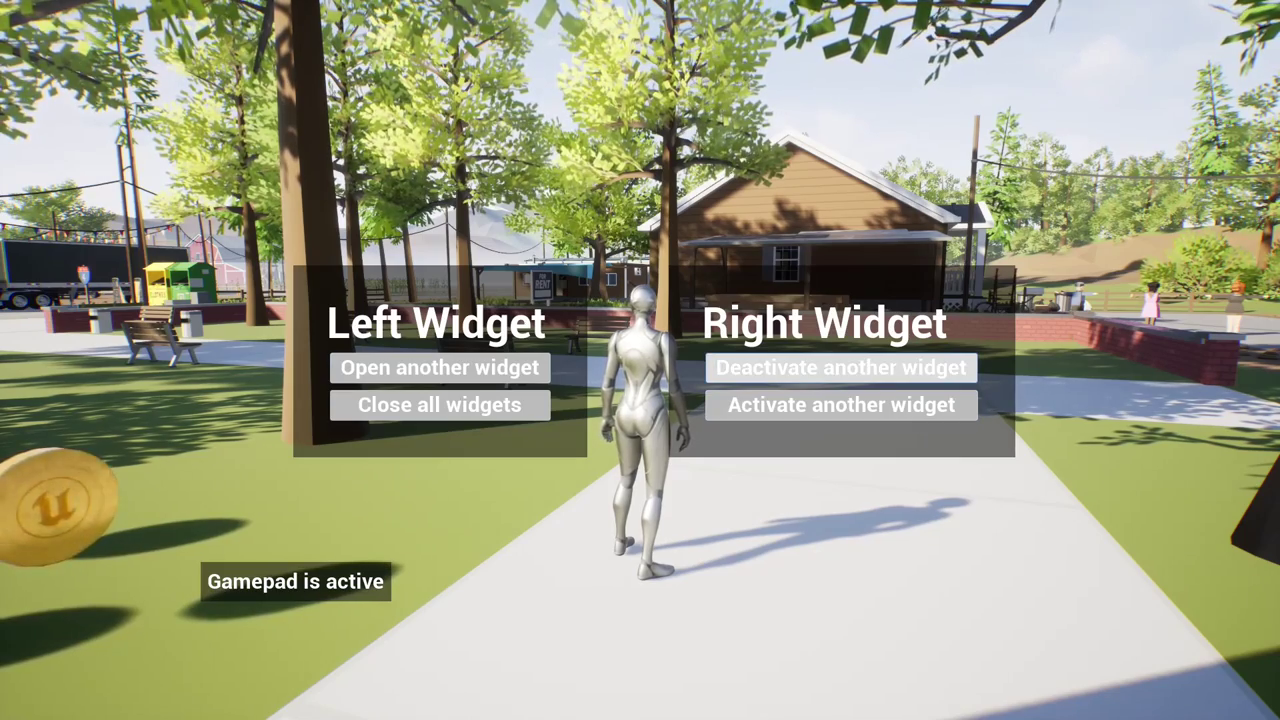
key("Left")
key("Right")
key("Left")
key("Right")
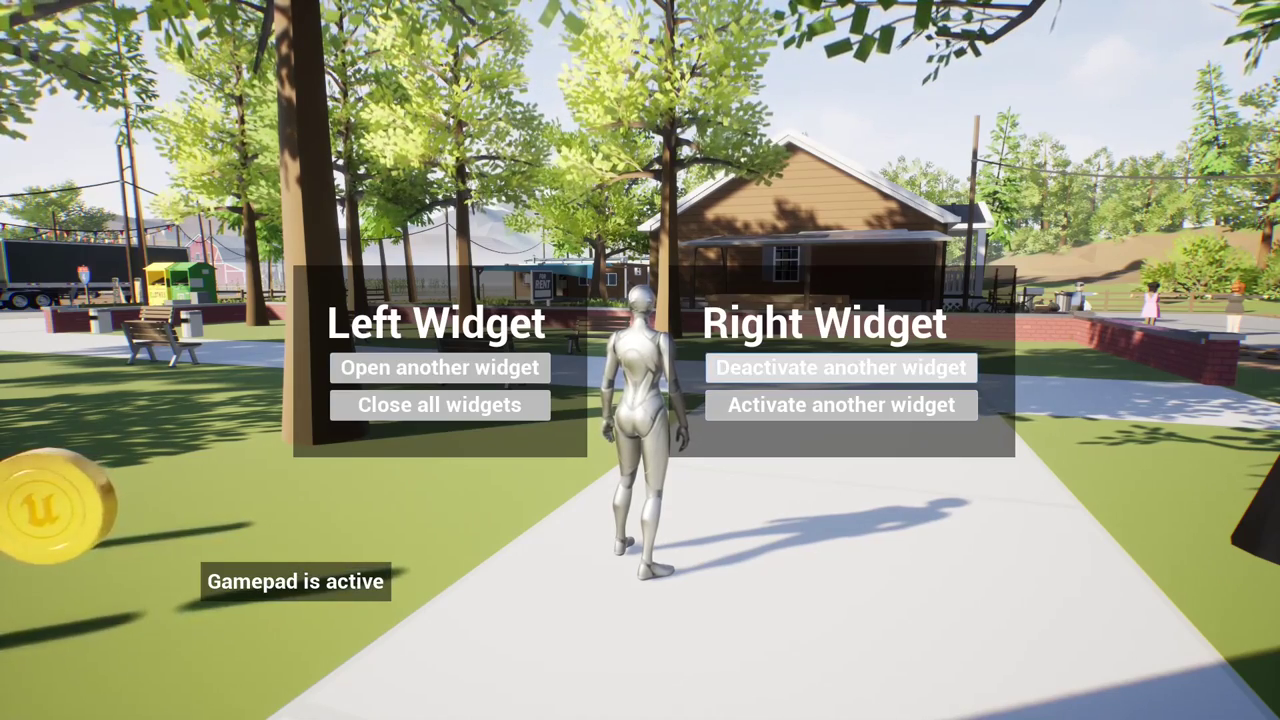
key("Return")
- Cycle the Right Widget's buttons and reactivate the Left Widget with Activate another widget
key("Down")
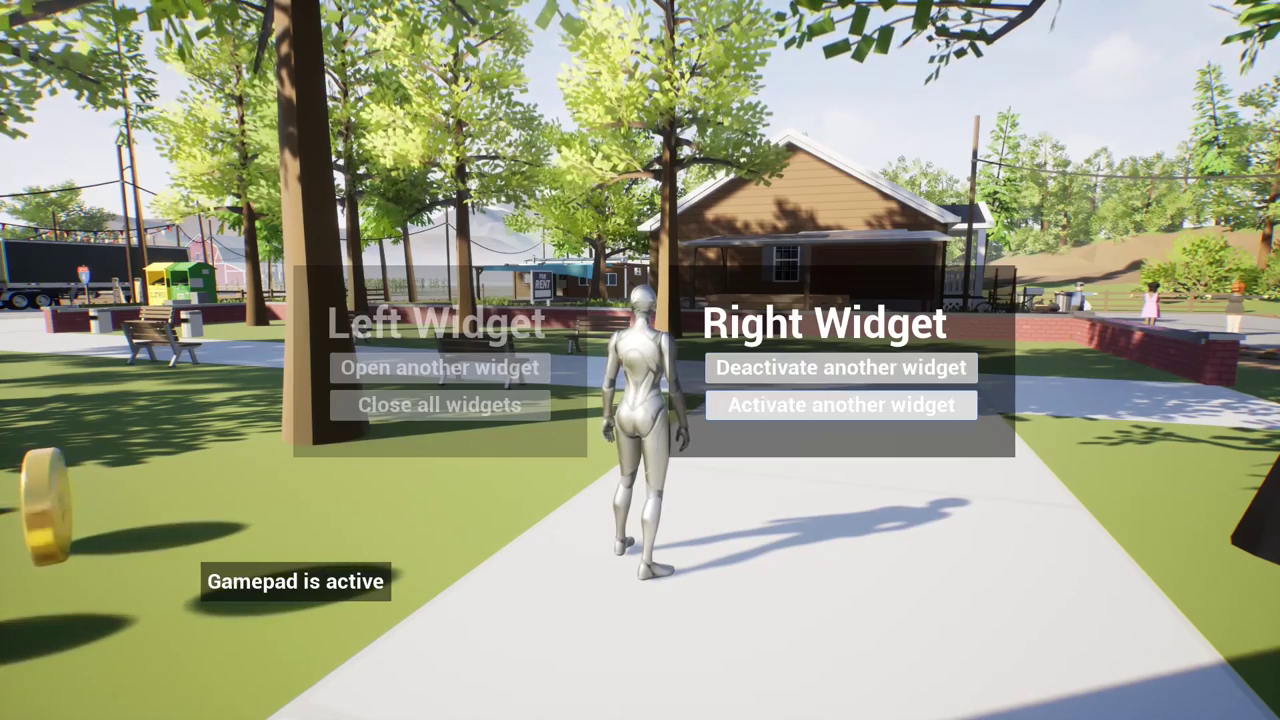
key("Up")
key("Down")
key("Up")
key("Down")
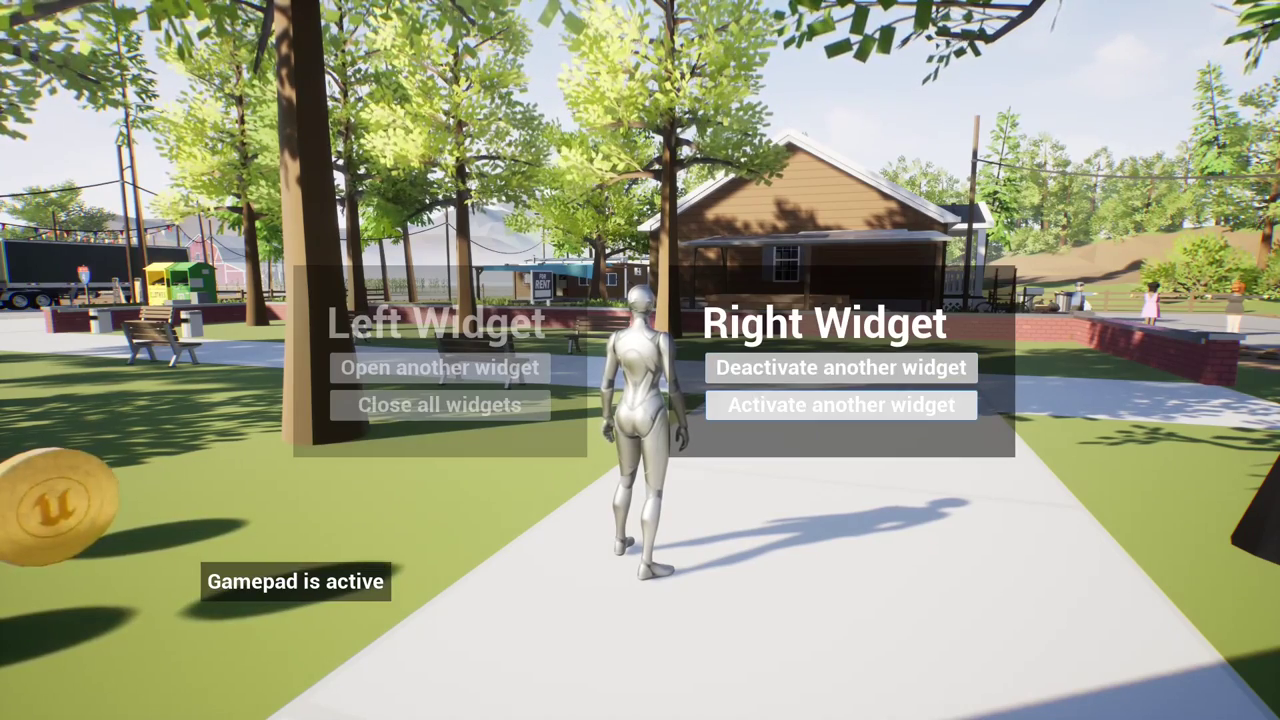
key("Up")
key("Down")
key("Return")
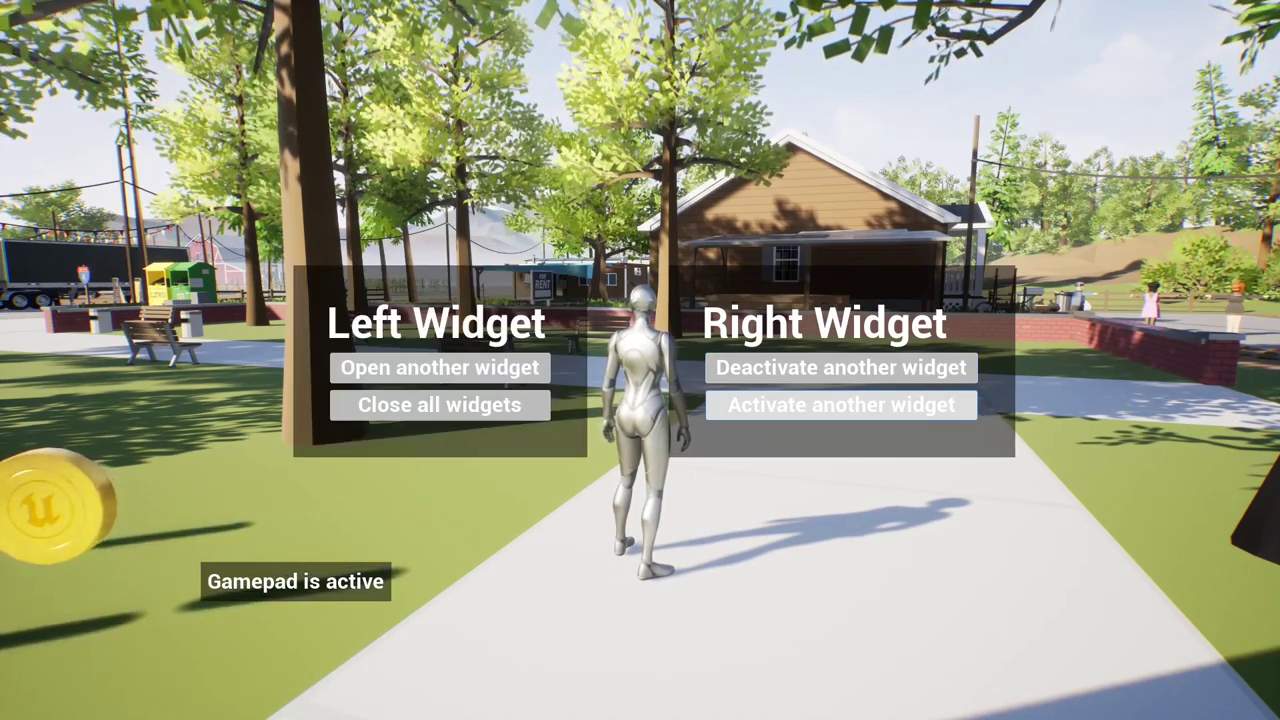
- Move focus among both widgets' buttons, ending on Close all widgets
key("Left")
key("Right")
key("Left")
key("Up")
key("Down")
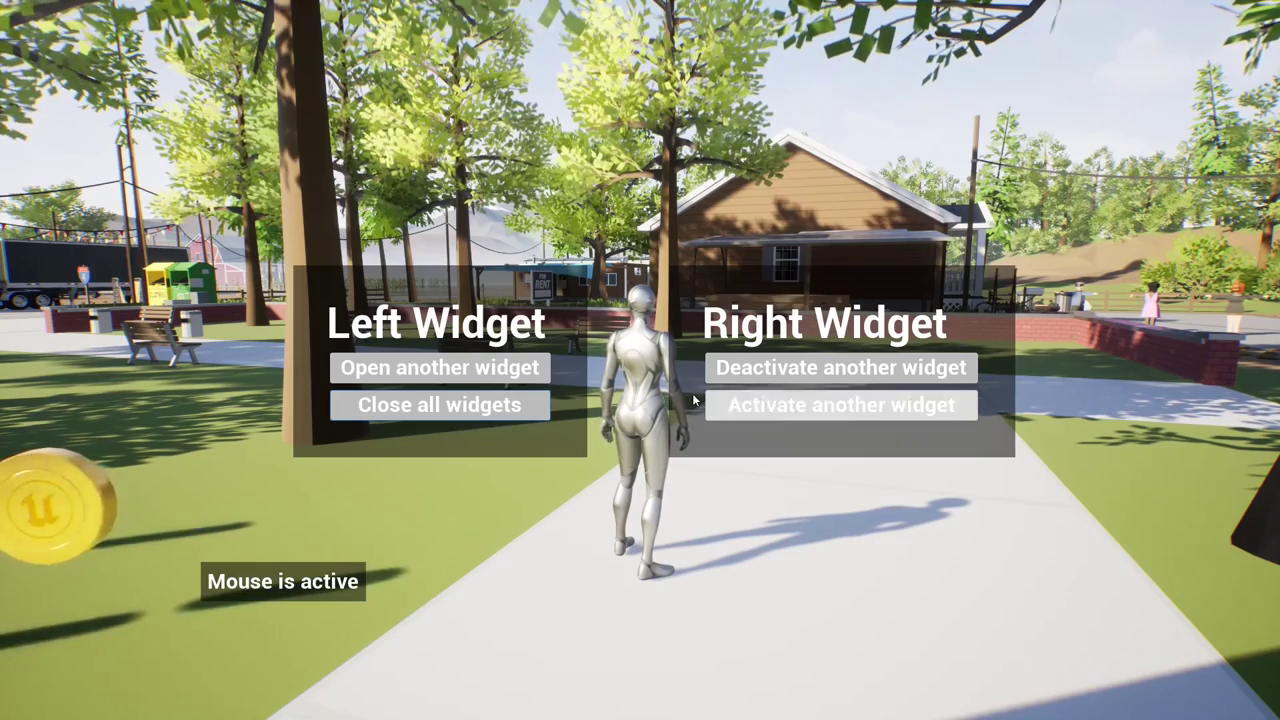
- Deactivate and reactivate the Left Widget twice with the mouse
left_click(830, 368)
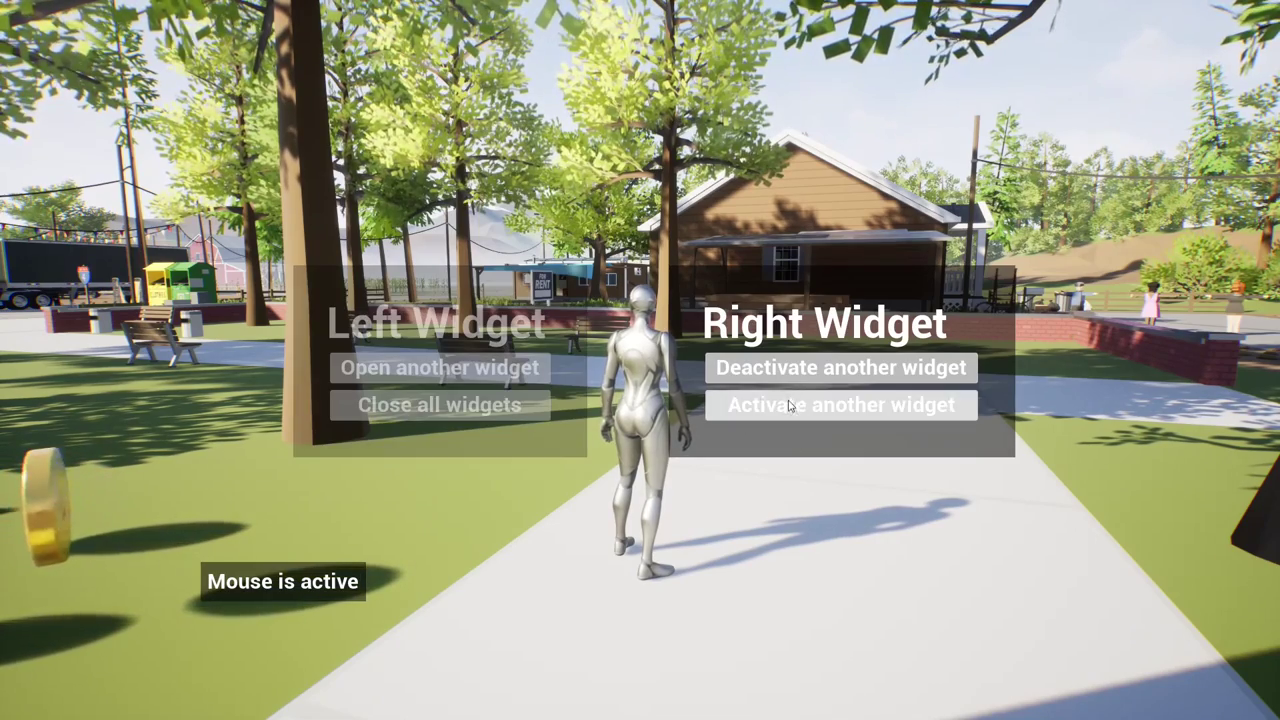
left_click(824, 403)
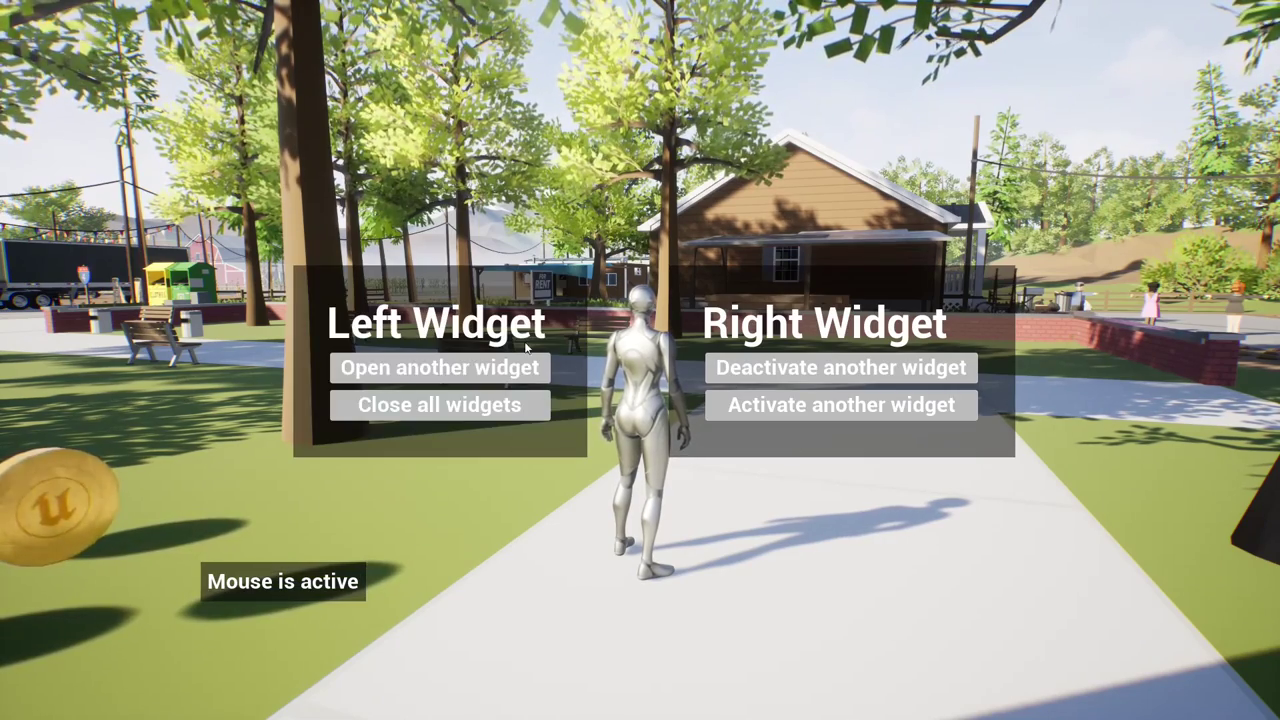
left_click(812, 368)
left_click(812, 404)
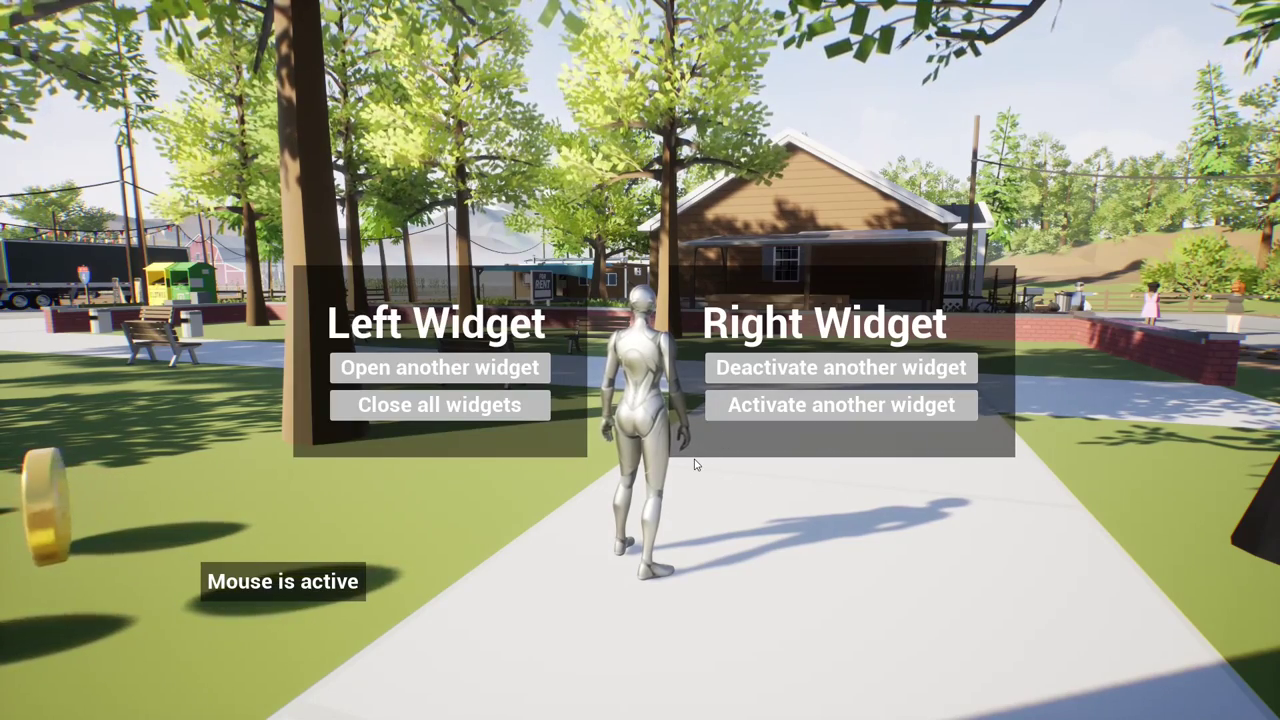
- Return to gamepad input, focus Close all widgets, and close both panels
key("Down")
key("Up")
key("Left")
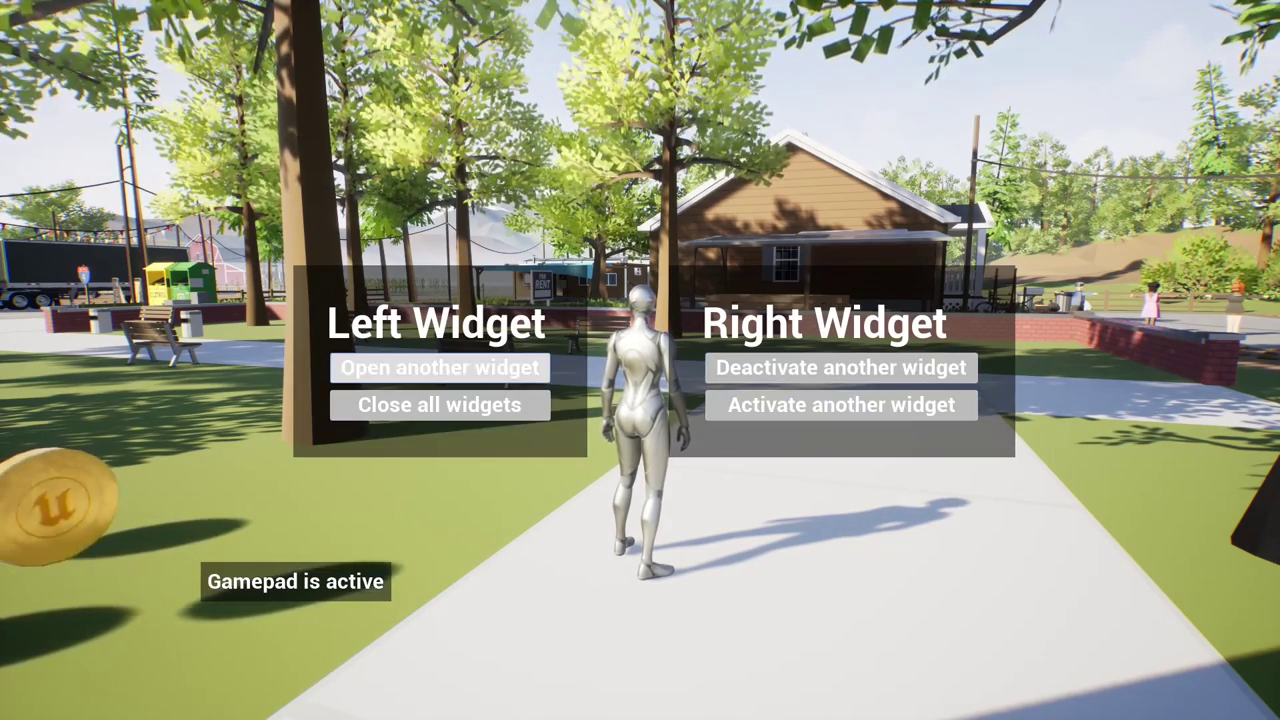
key("Right")
key("Up")
key("Left")
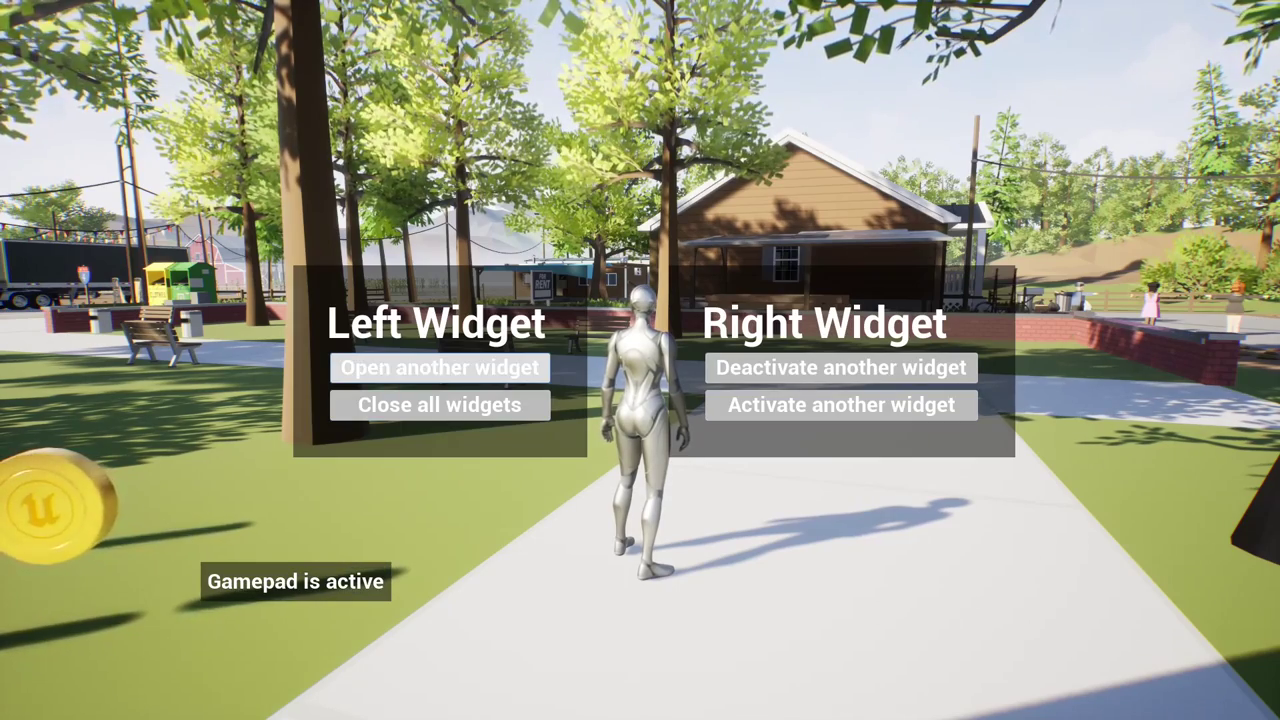
key("Down")
key("Return")
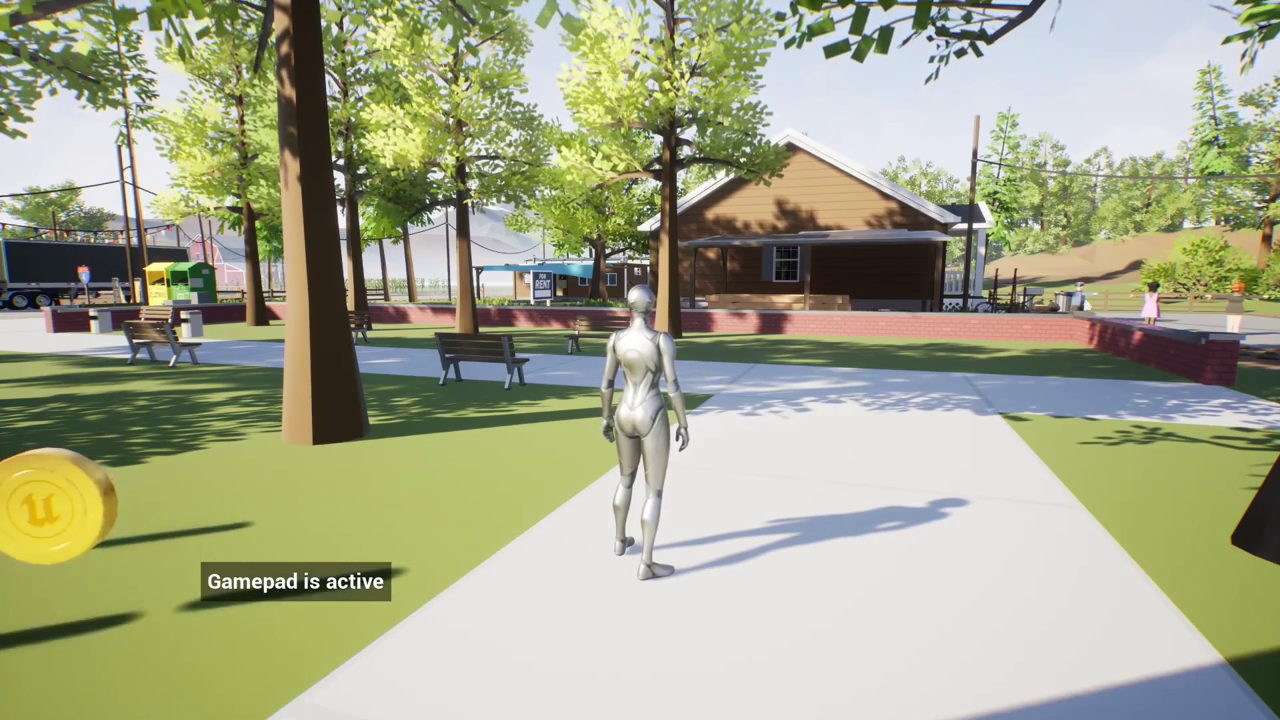
- Open the Pause menu, How to play and Popup 1, then close both back out
key("Escape")
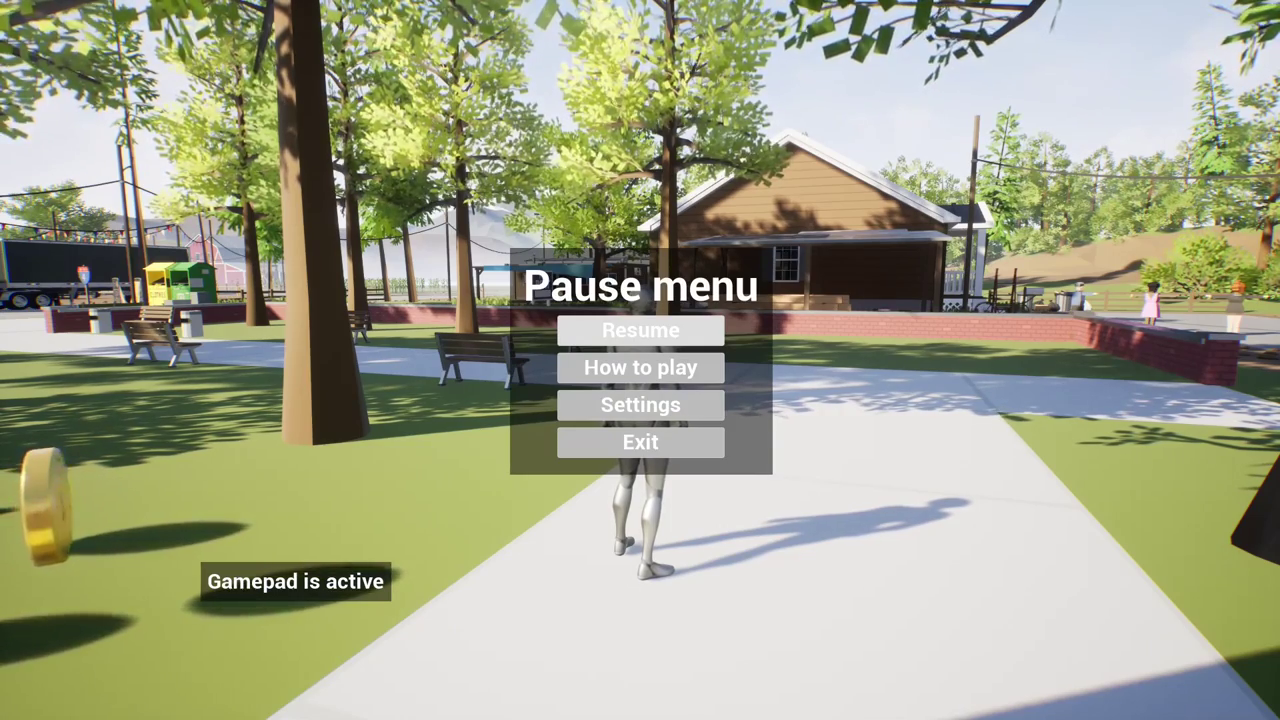
key("Down")
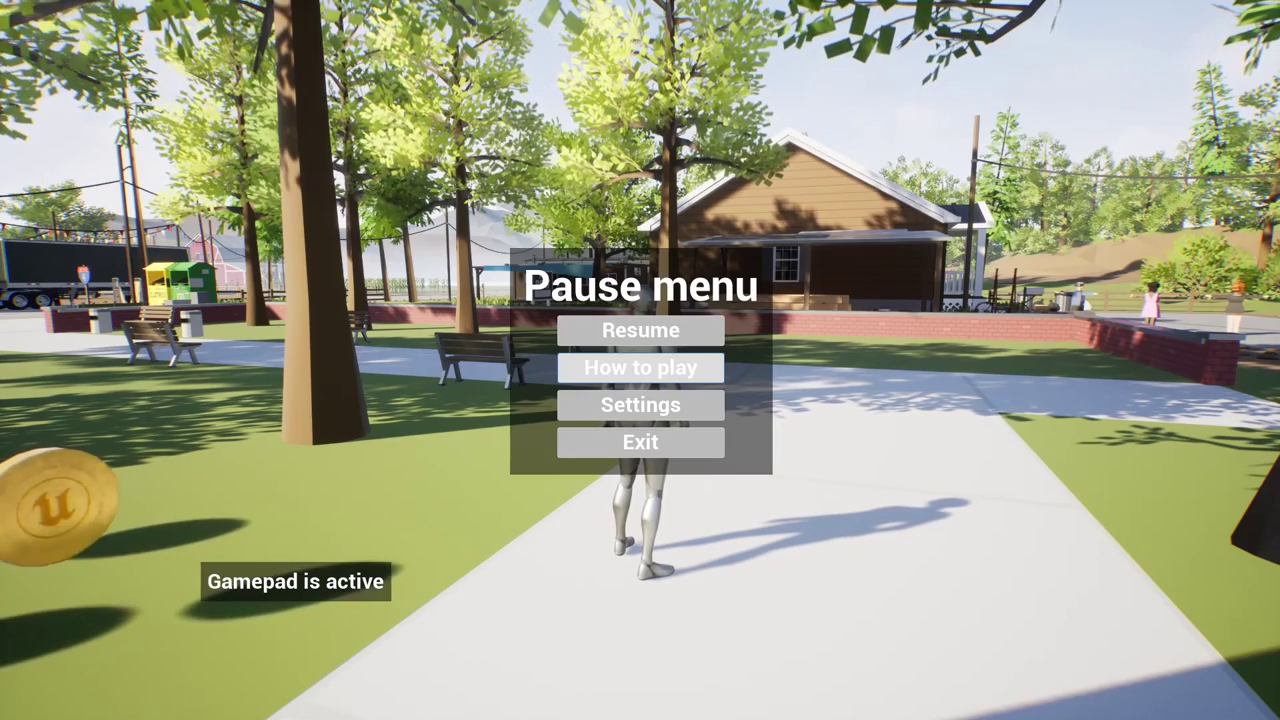
key("Return")
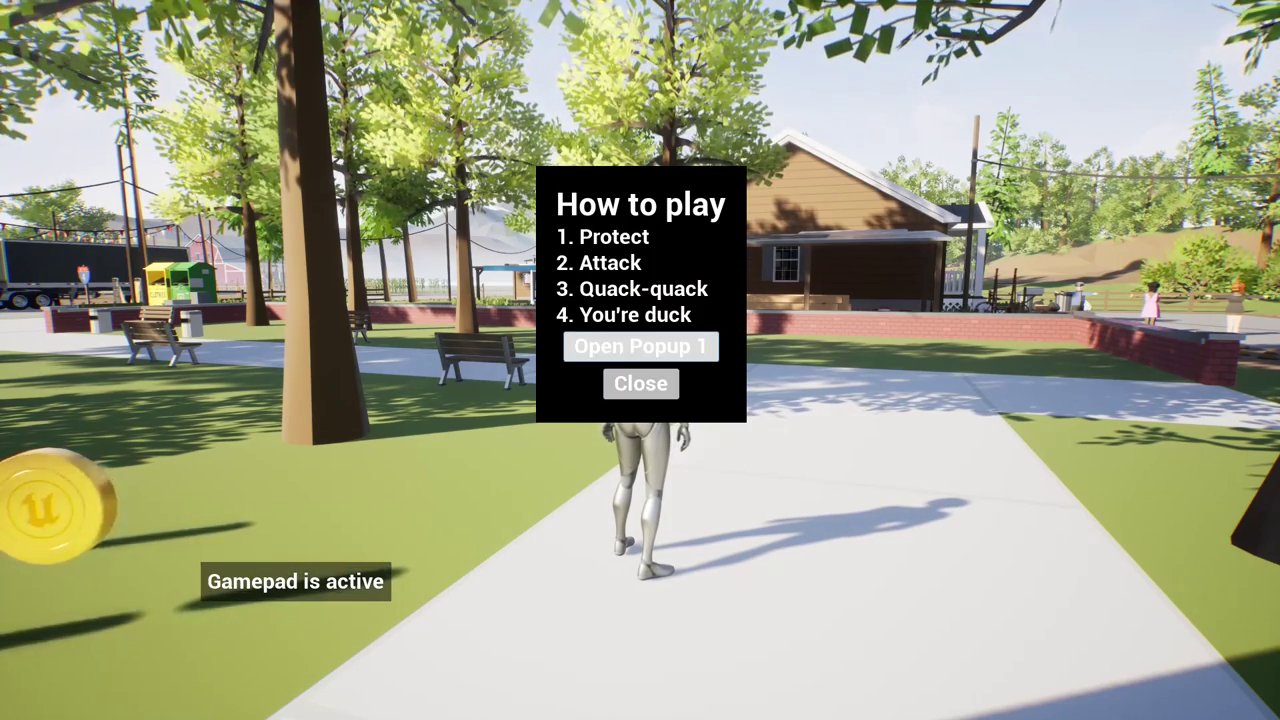
key("Return")
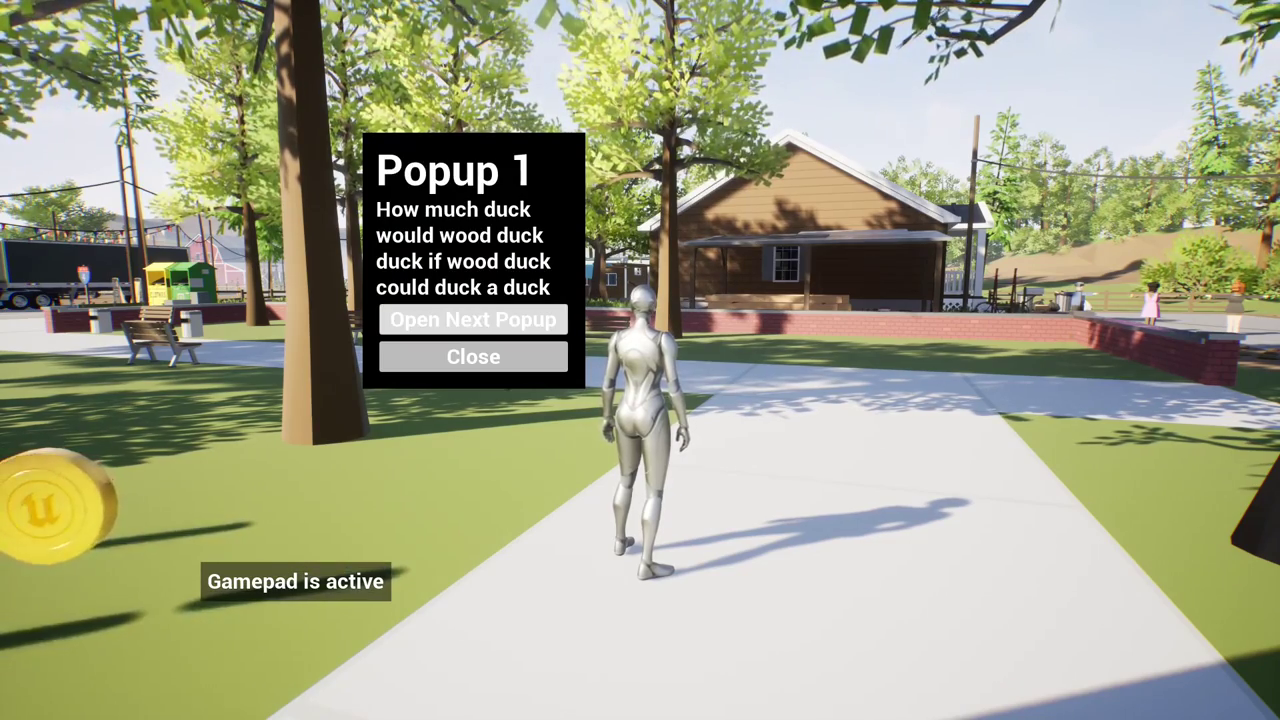
key("Down")
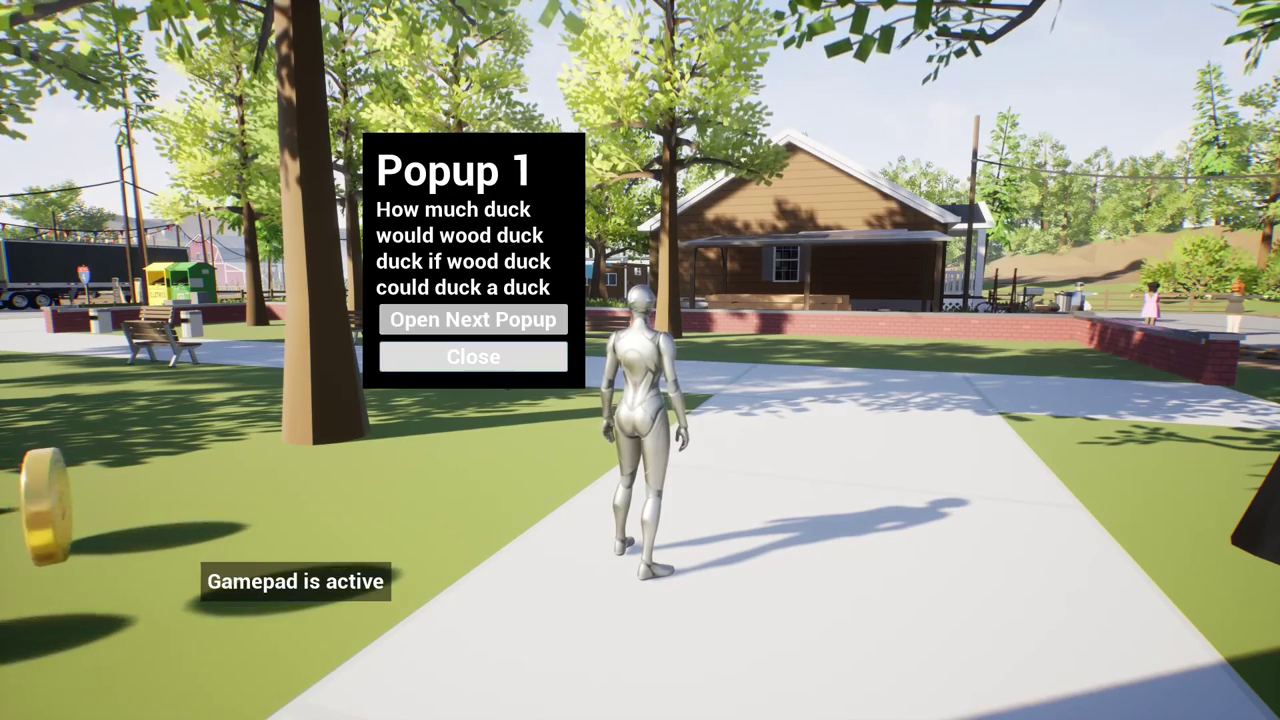
key("Return")
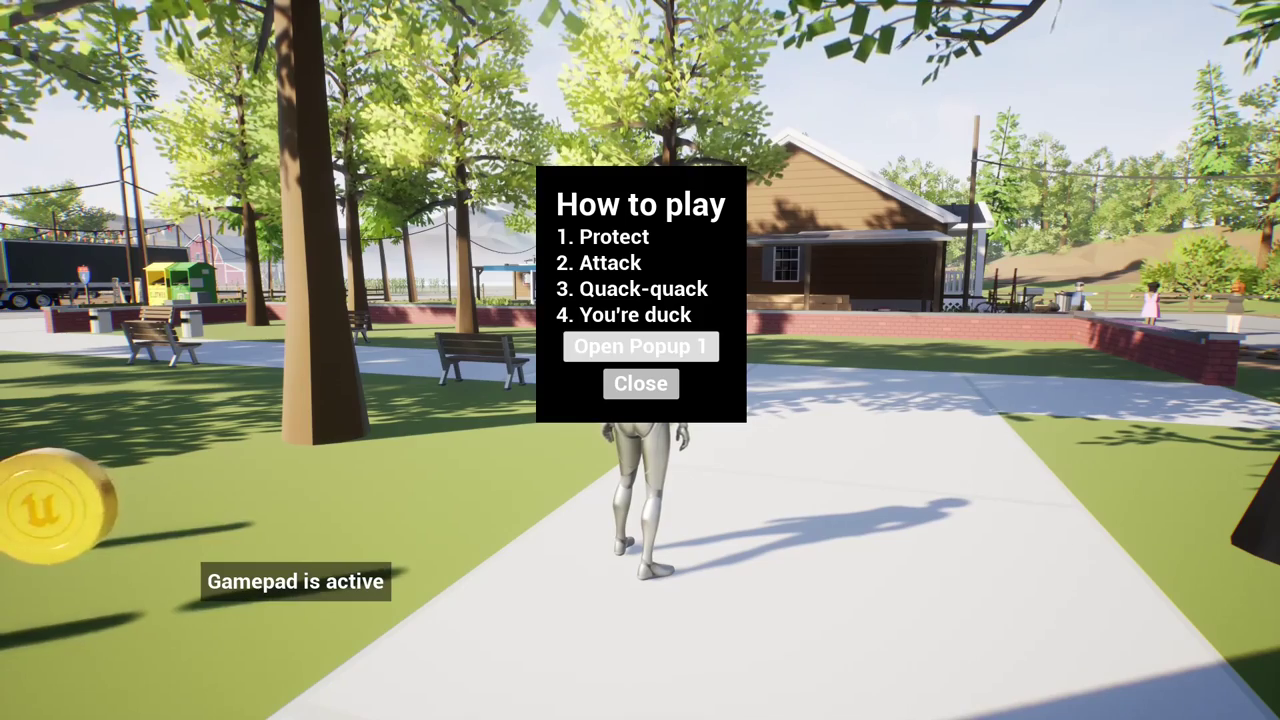
key("Down")
key("Return")
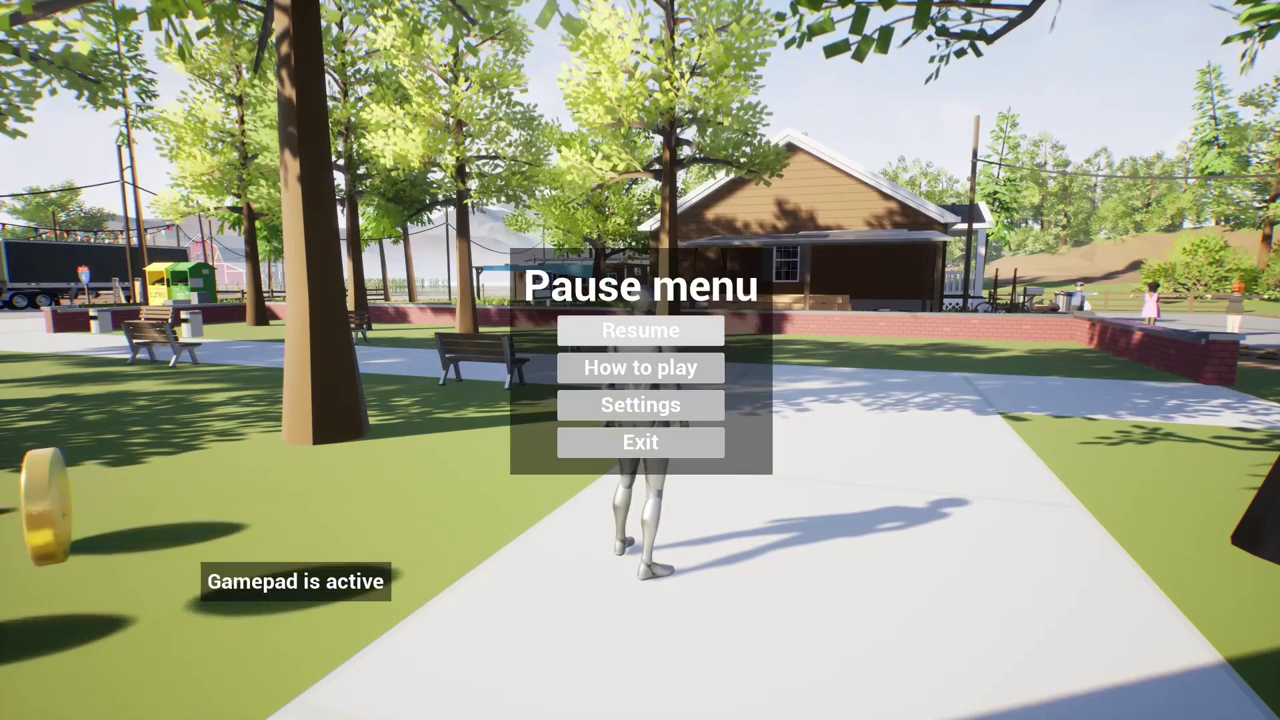
- Reopen How to play, open three nested popups, and close Popup 3 back to Popup 2
key("Down")
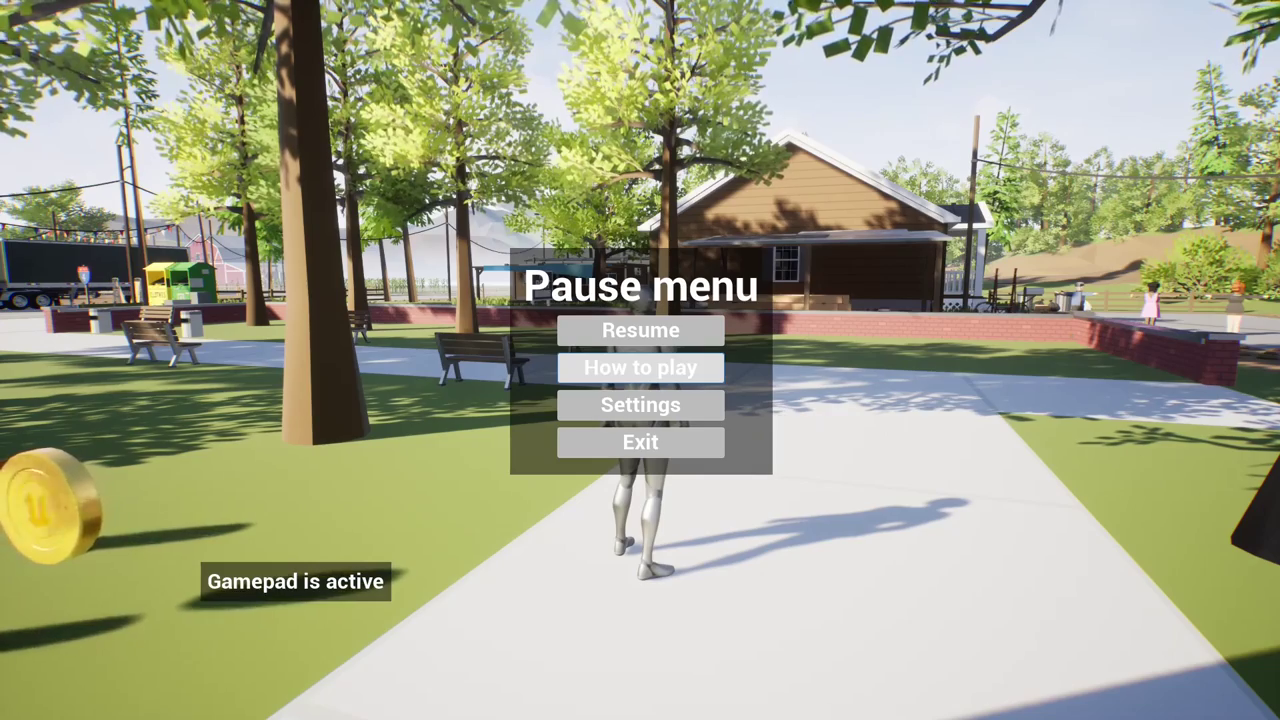
key("Return")
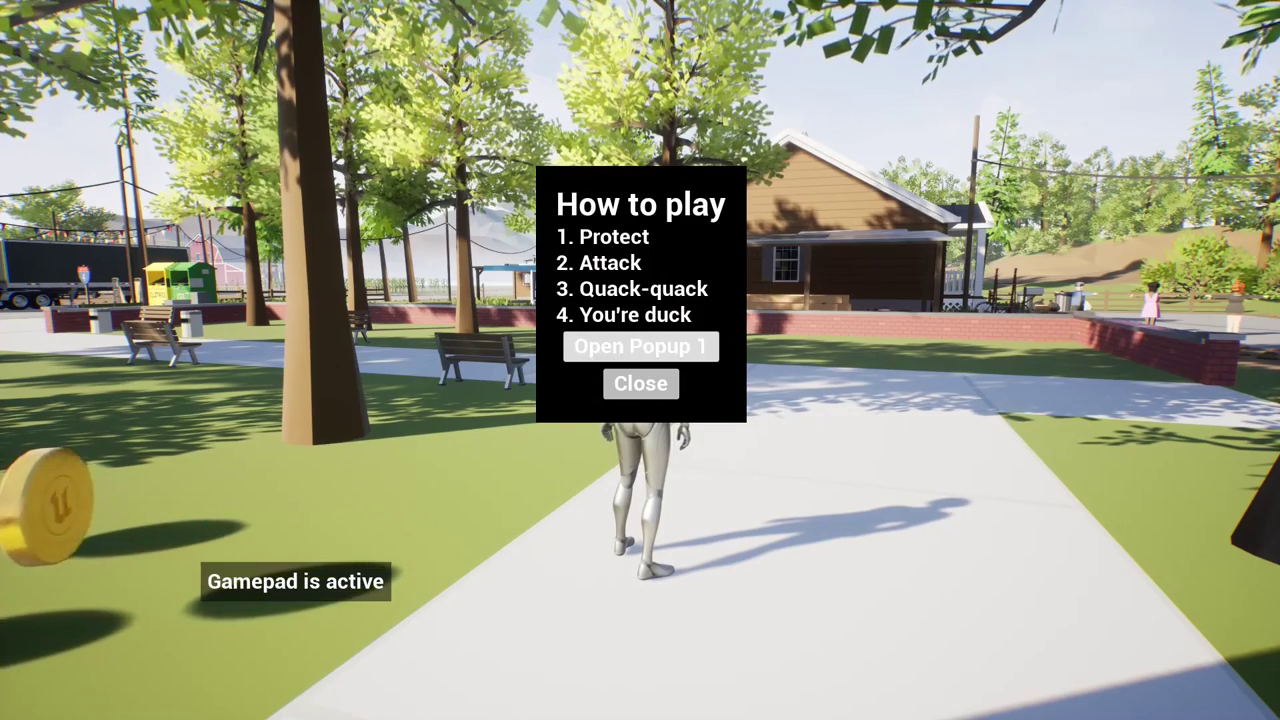
key("Return")
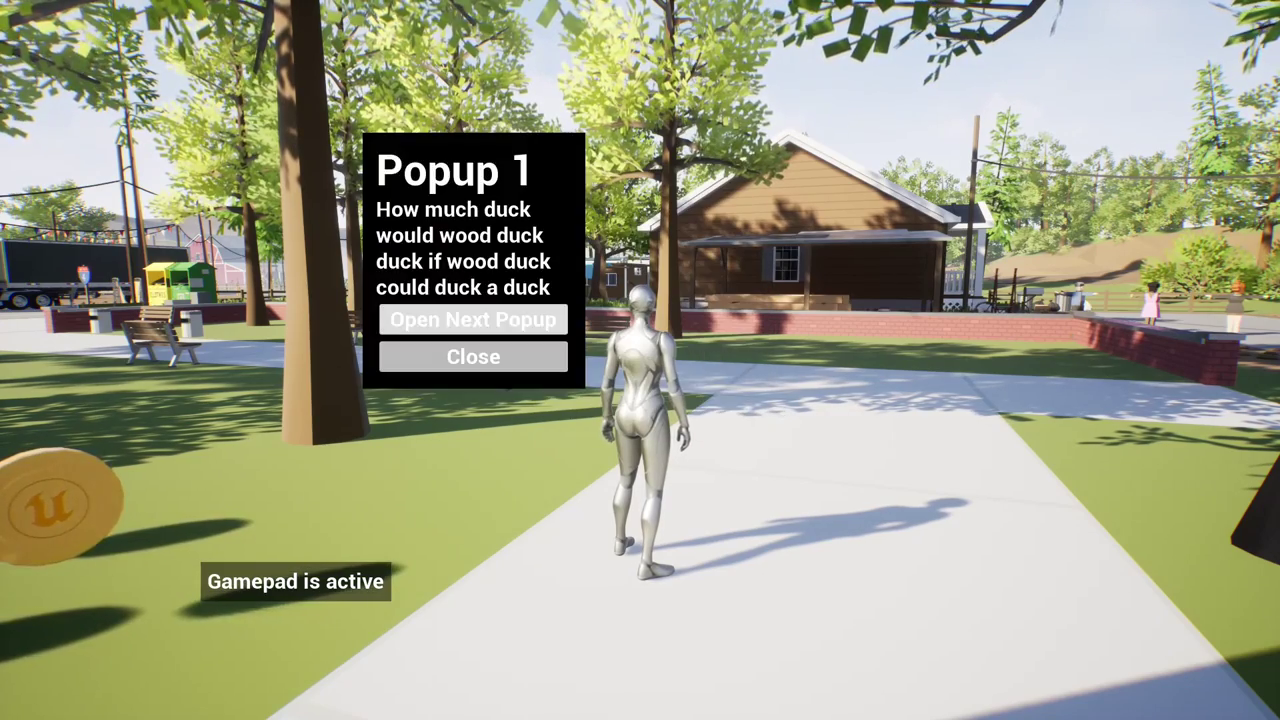
key("Return")
key("Return")
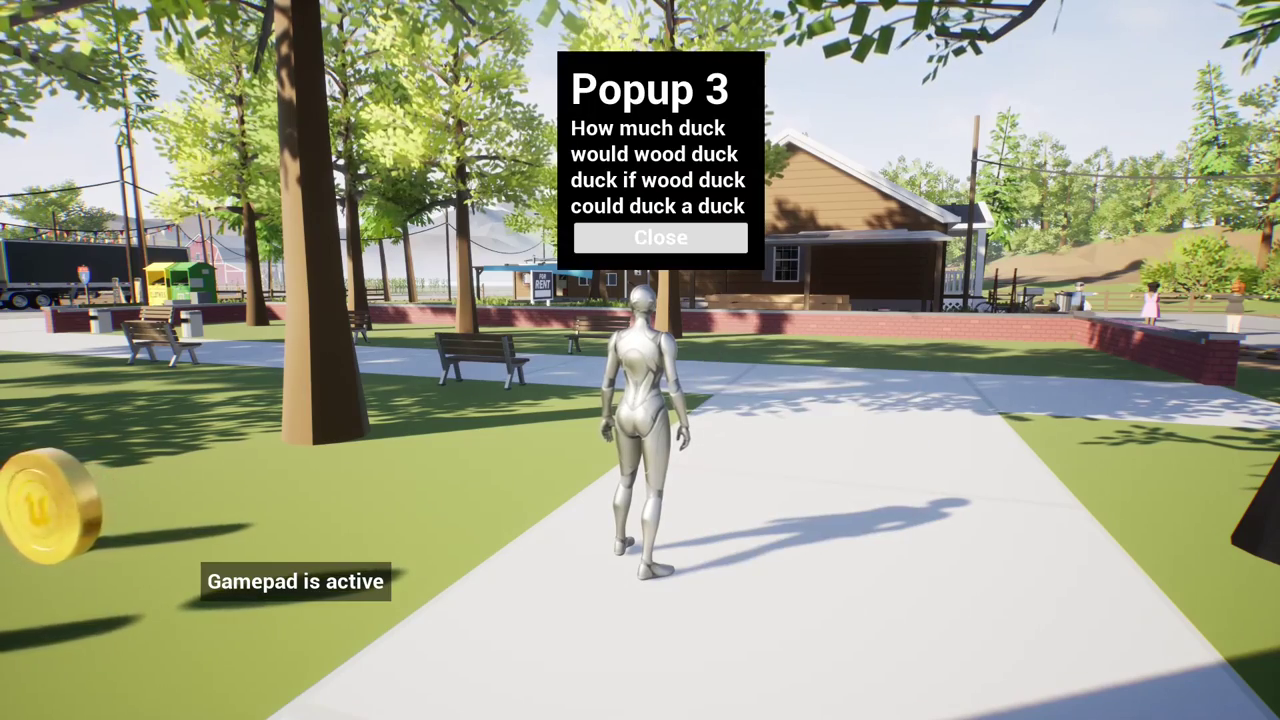
key("Return")
key("Return")
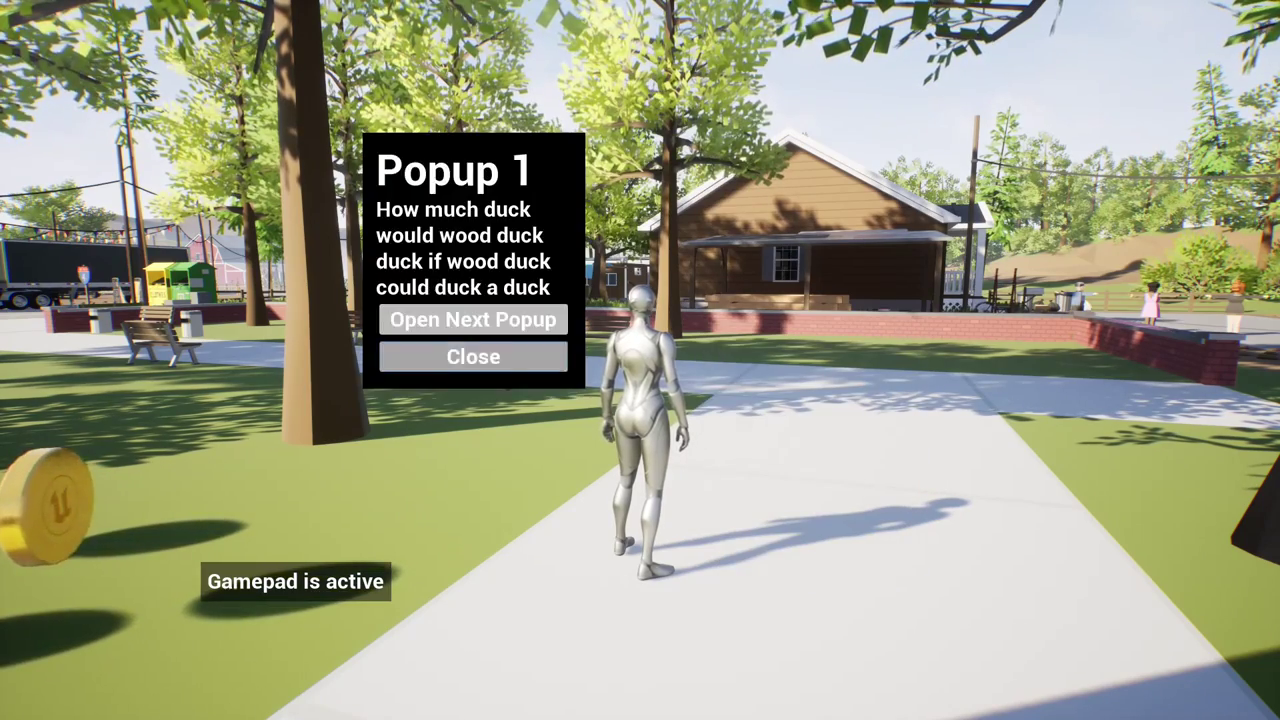
key("Return")
key("Return")
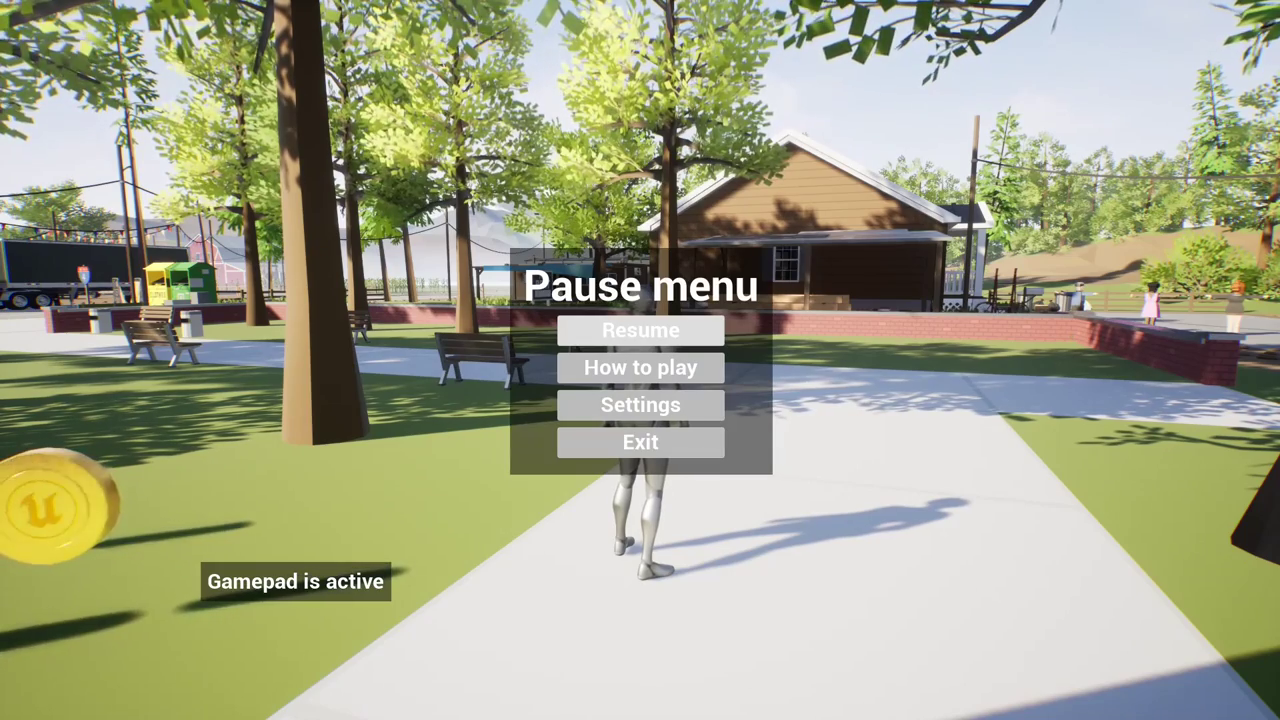
- Open the Graphics settings and nudge the Fun slider up, then slightly back
key("Down")
key("Down")
key("Return")
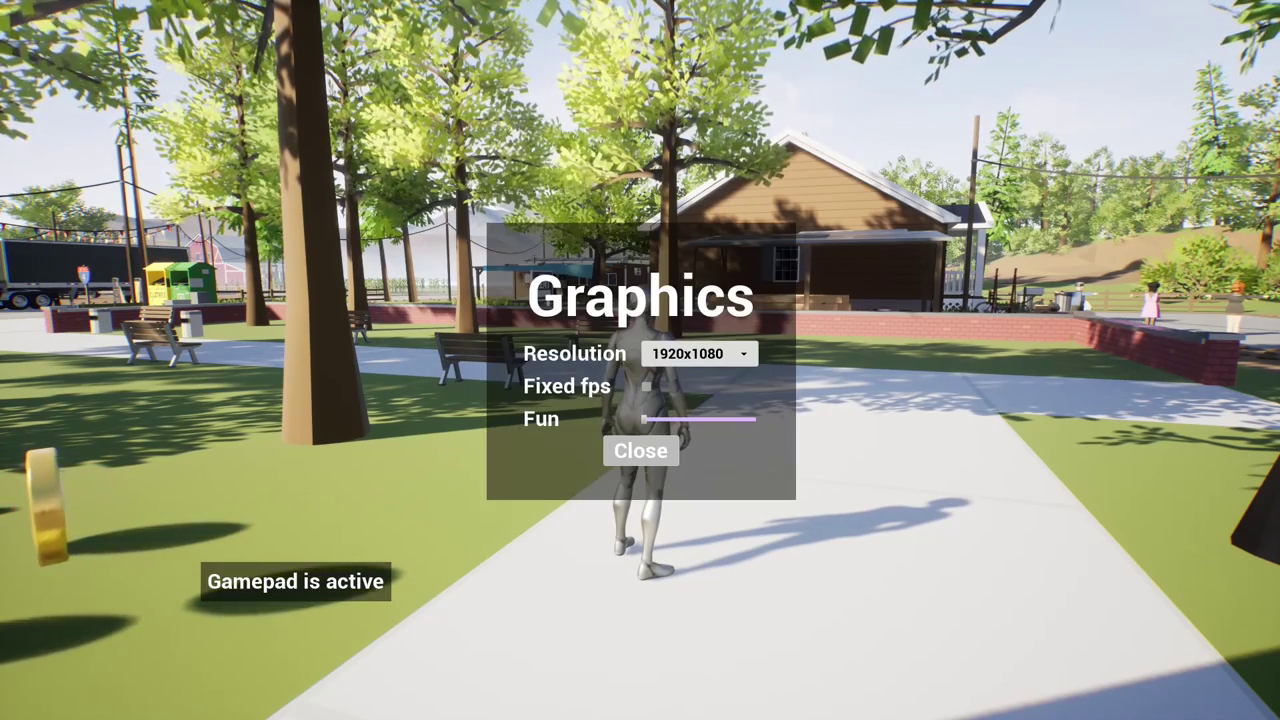
key("Down")
key("Down")
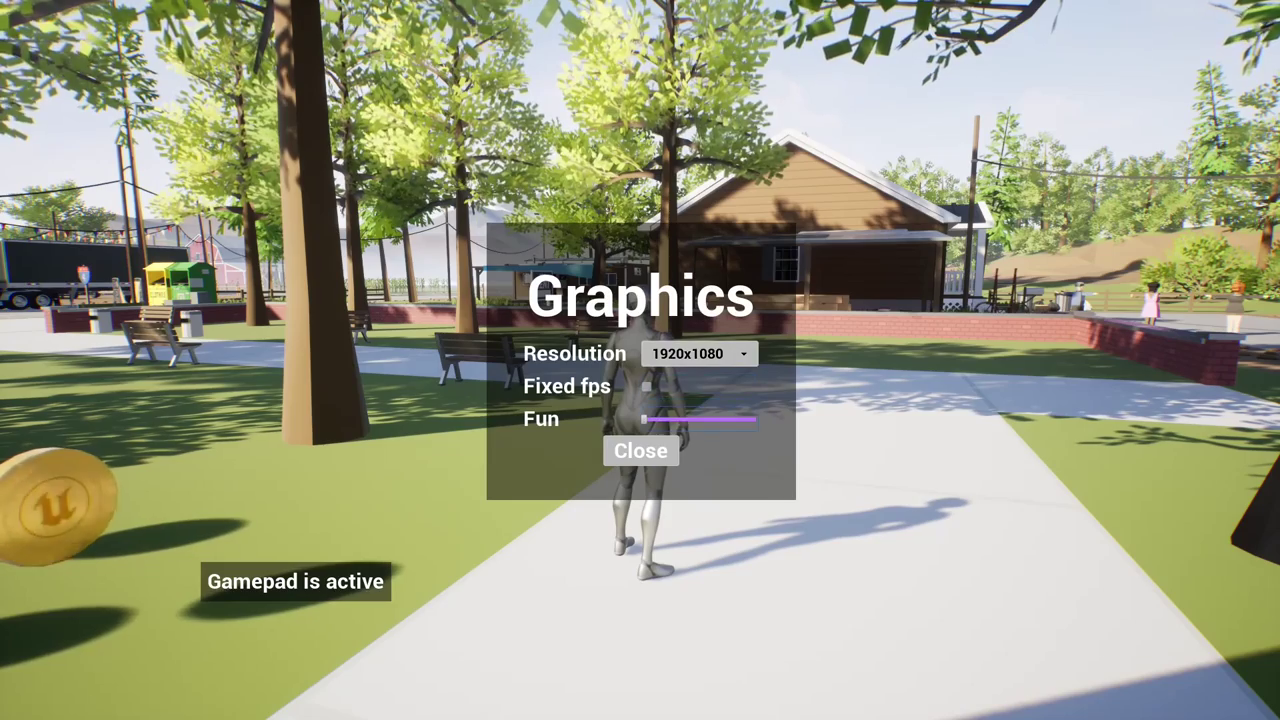
key("Right")
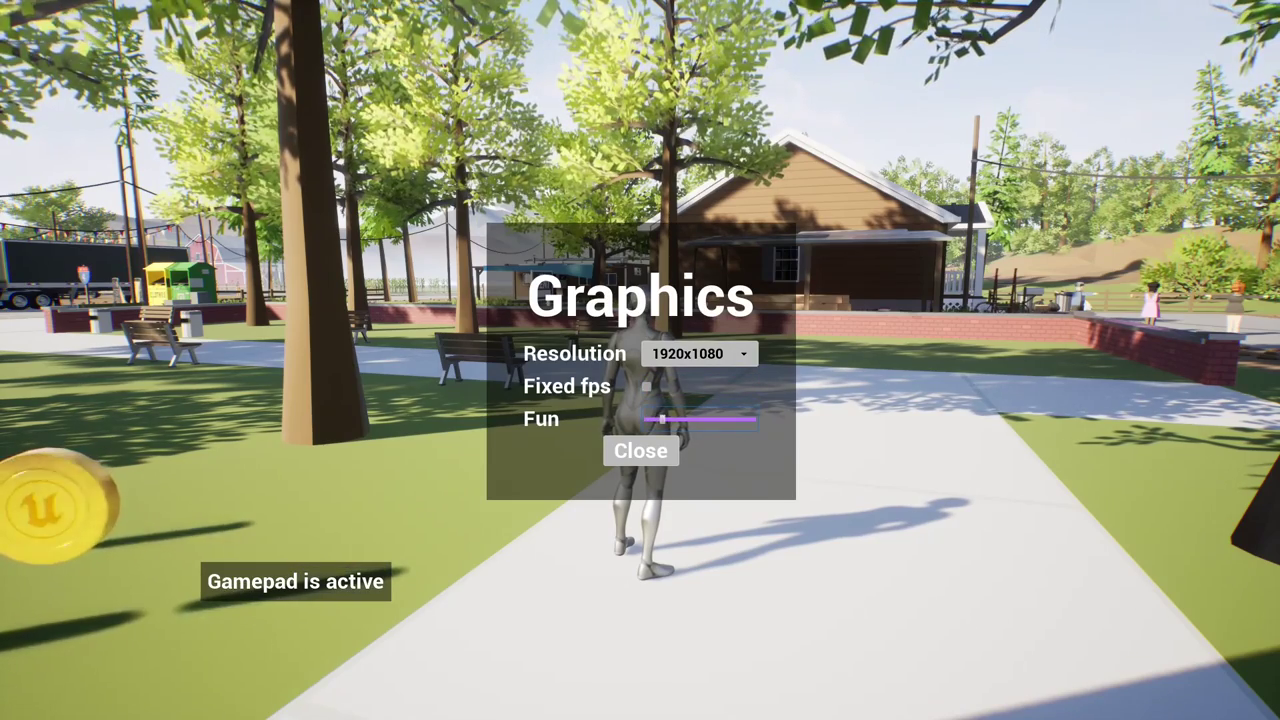
key("Left")
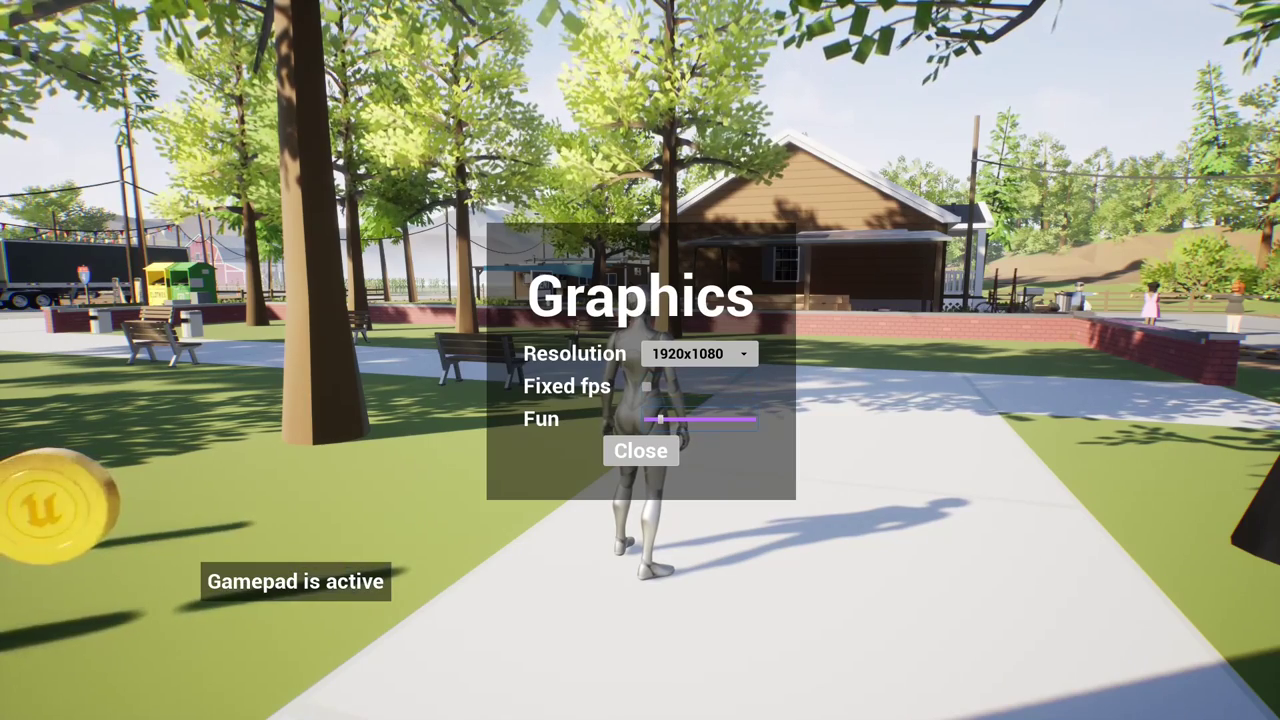
- Close the Graphics panel and resume the game from the pause menu
key("Down")
key("Return")
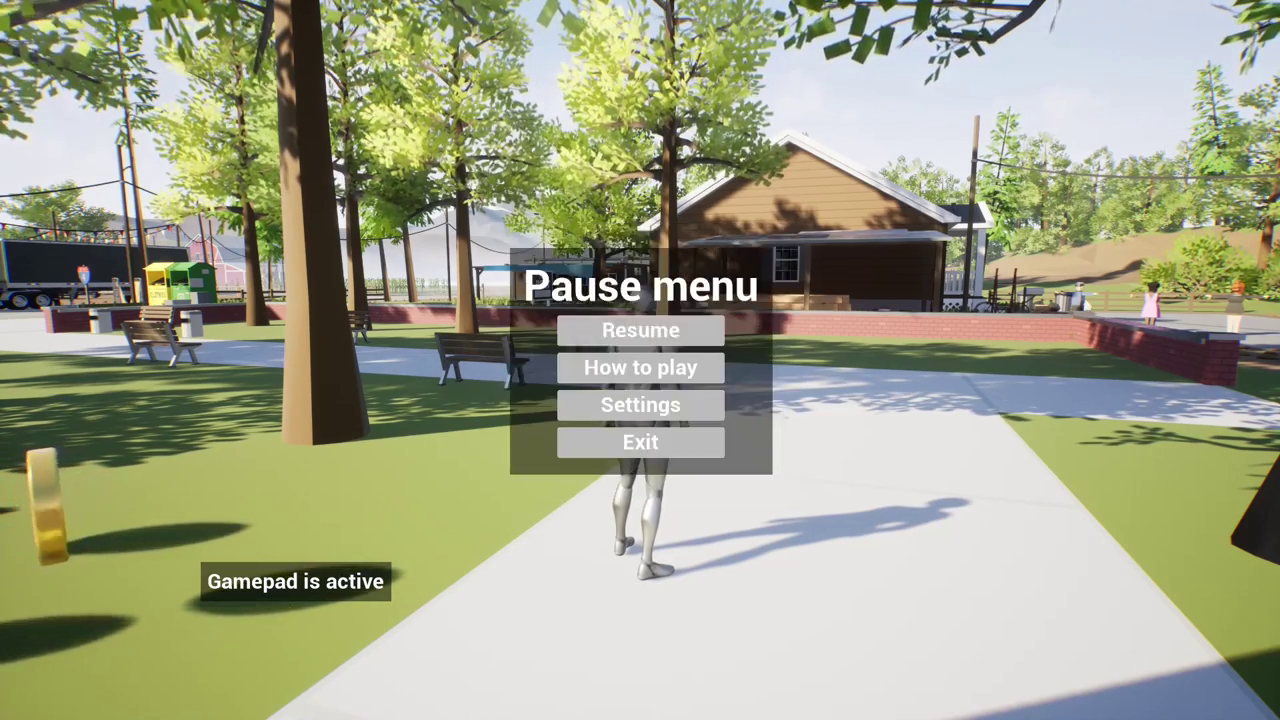
key("Escape")
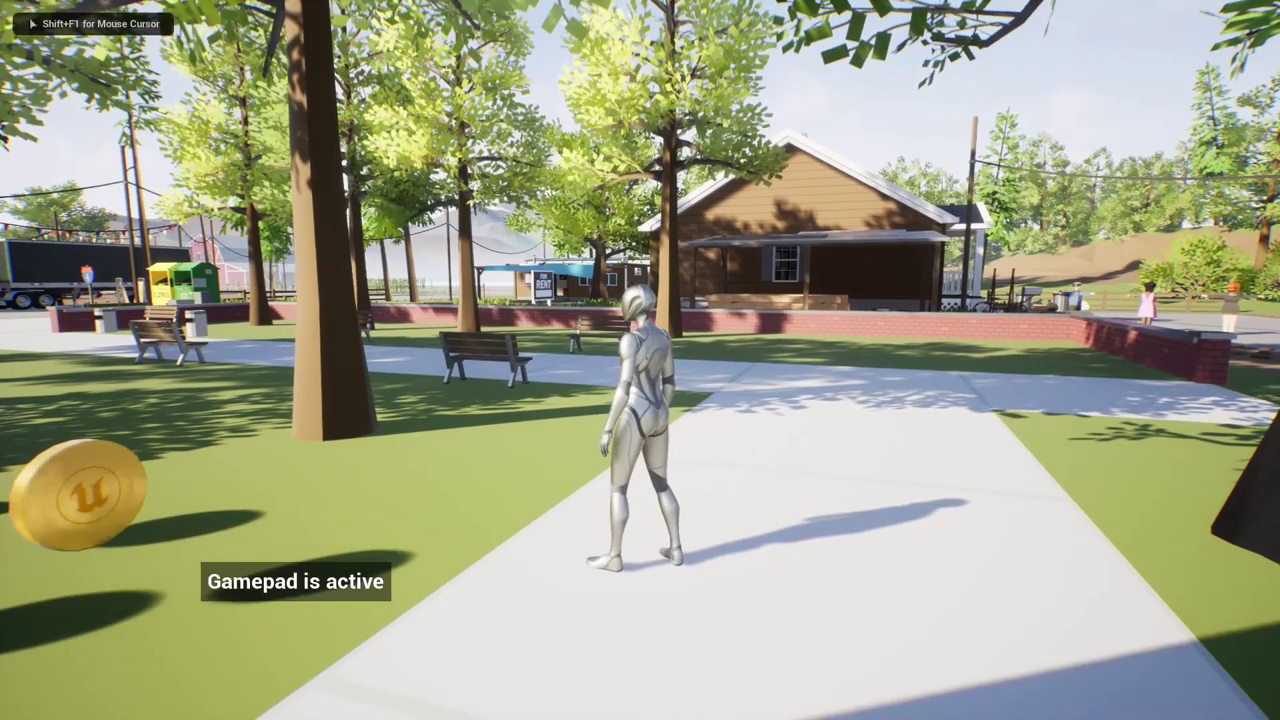
- Stop the play session, restore the editor layout, and inspect the TestUI_PauseMenu widget blueprint
key("Escape")
key("F11")
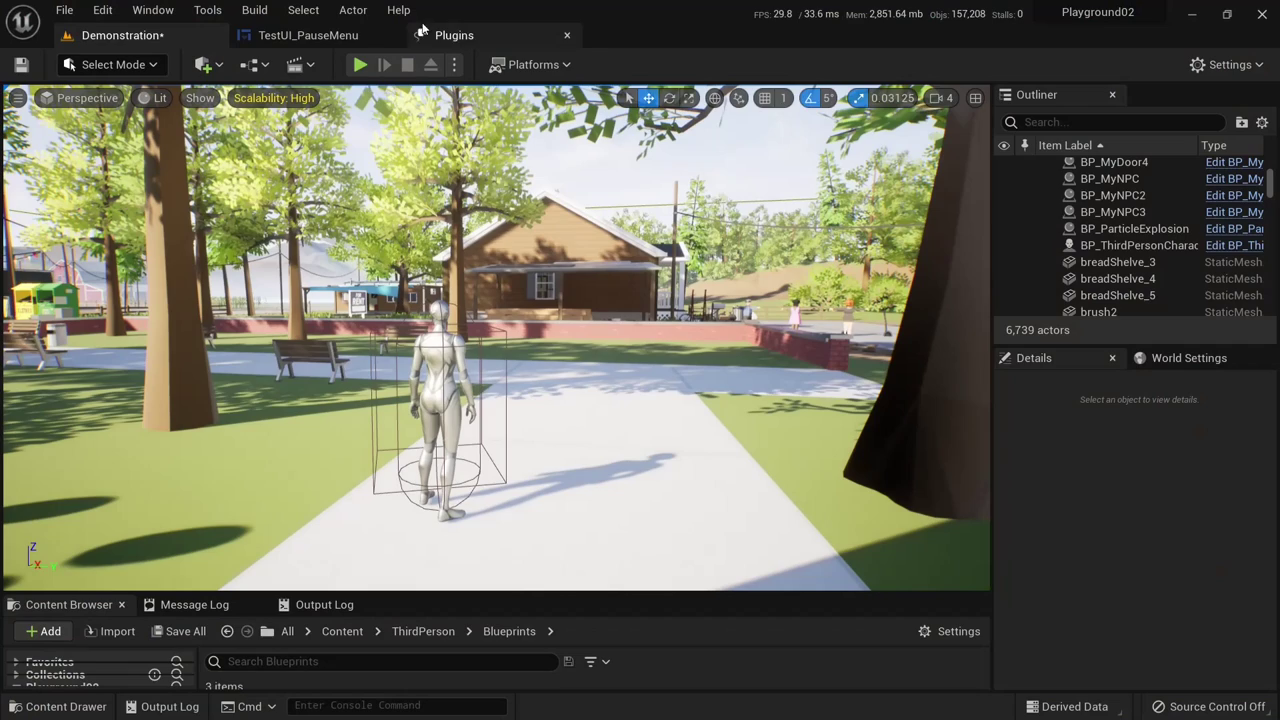
left_click(308, 35)
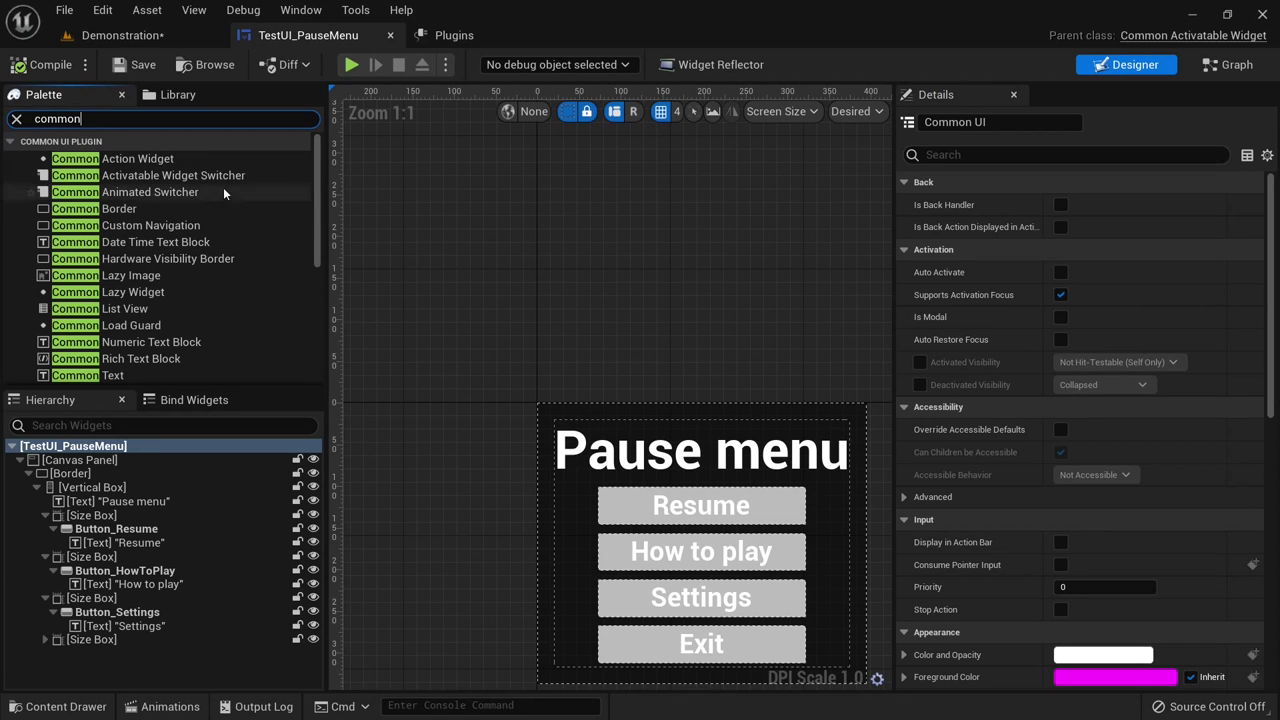
mouse_move(317, 166)
left_mouse_down()
mouse_move(322, 290)
mouse_move(319, 153)
left_mouse_up()
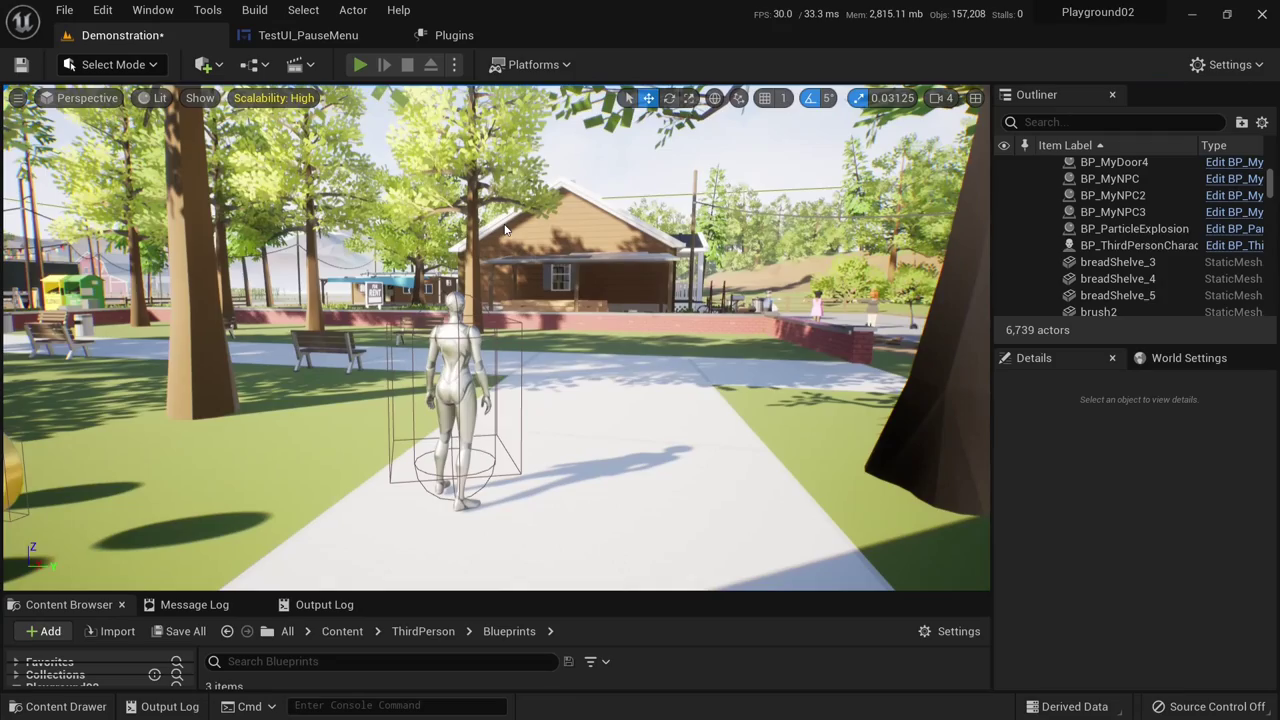
- Start a new Play-in-Editor session, then choose Exit in the pause menu to end it
key("alt+p")
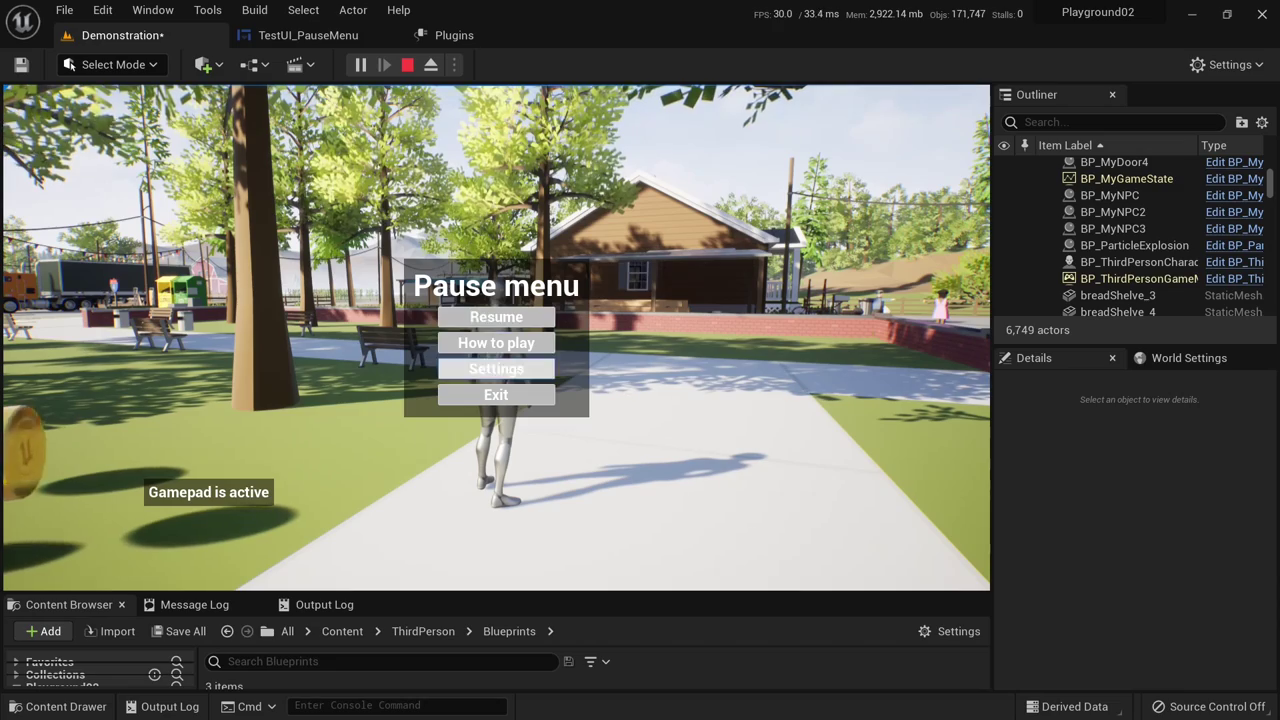
key("Down")
key("Return")
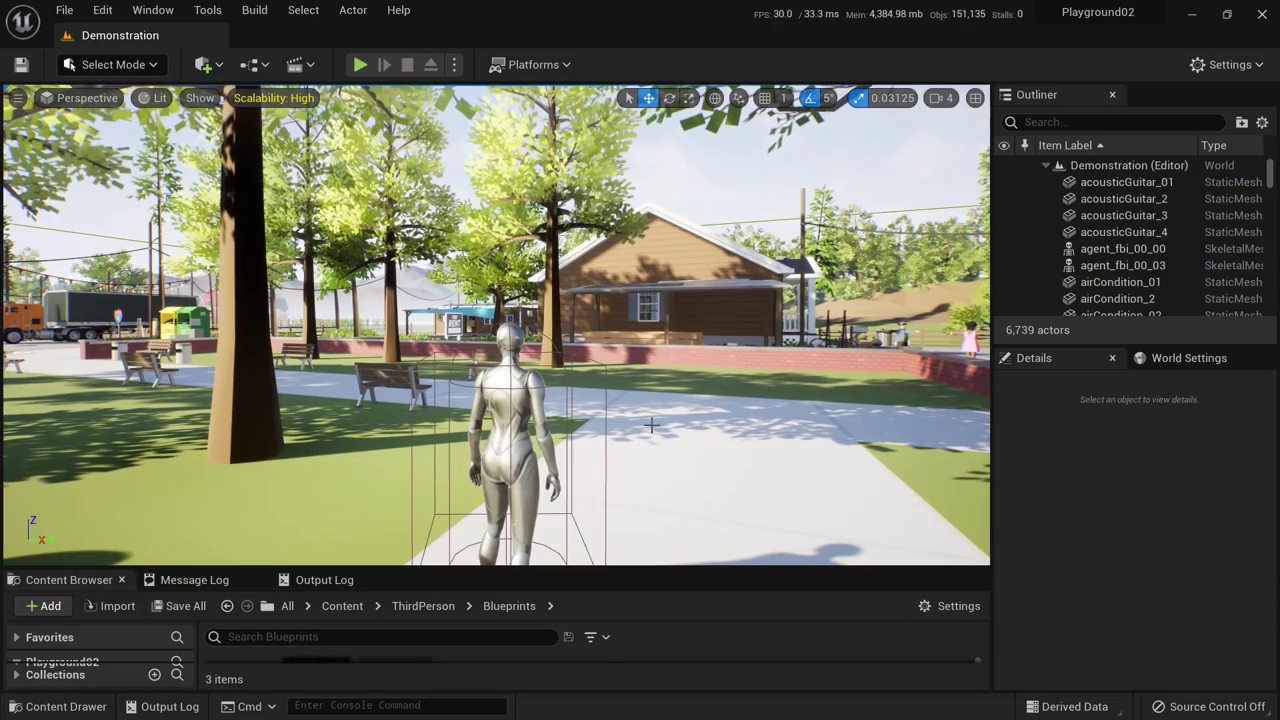
left_click(103, 10)
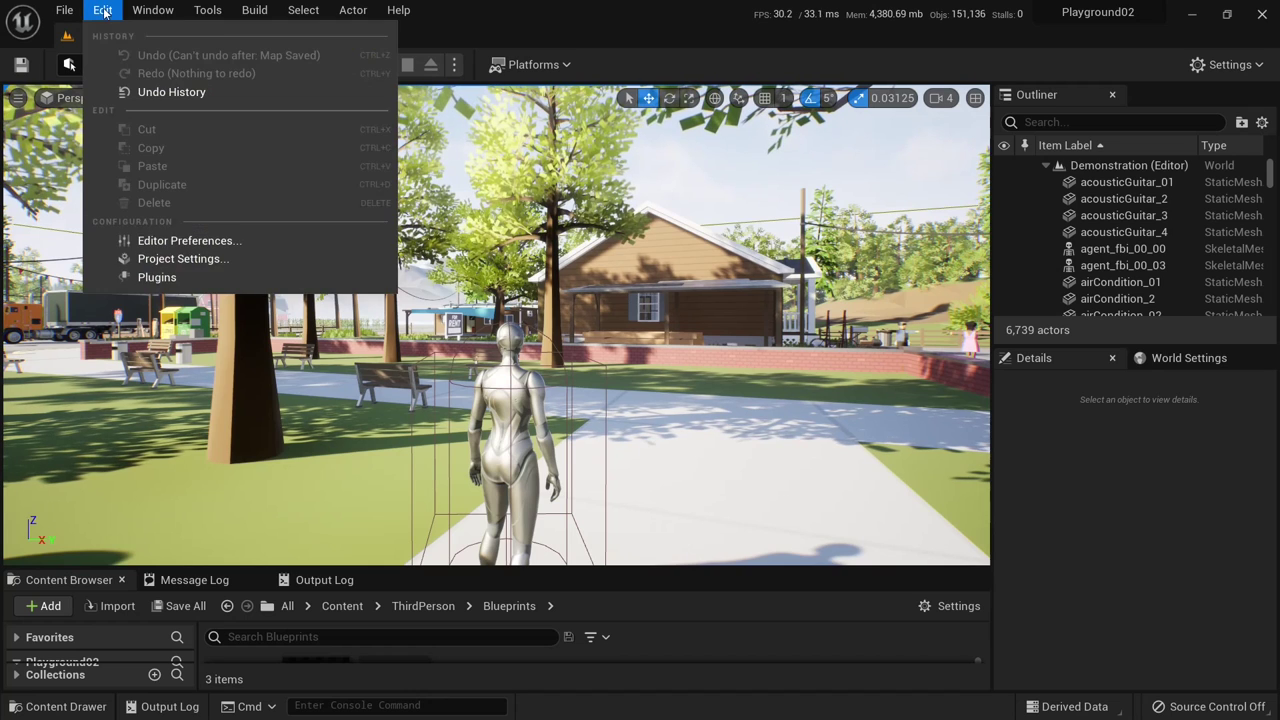
left_click(156, 277)
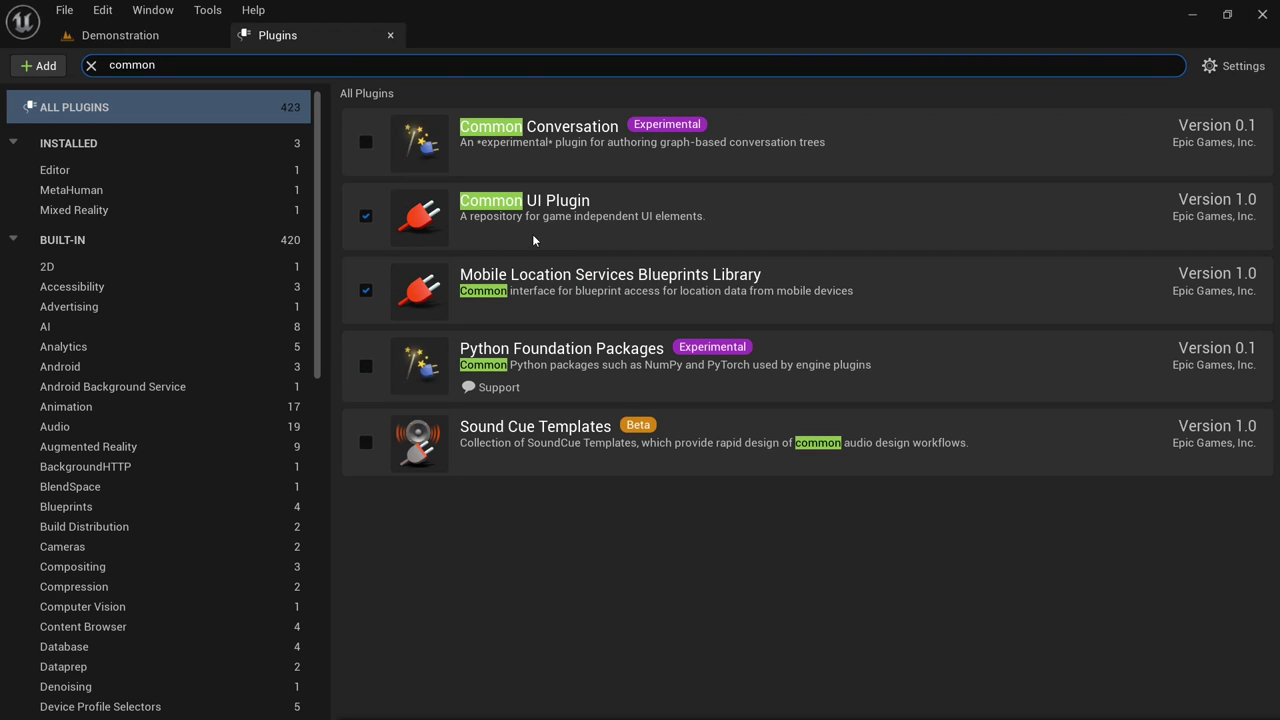
left_click(390, 35)
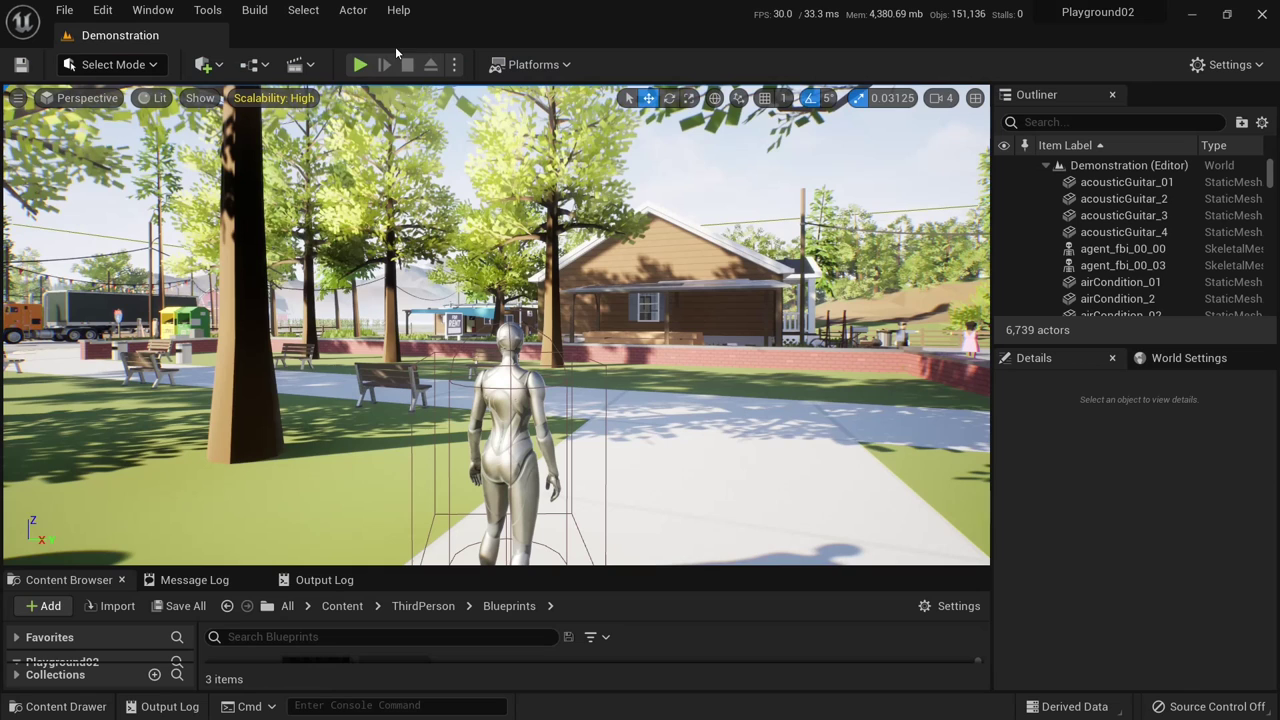
left_click(103, 10)
left_click(216, 262)
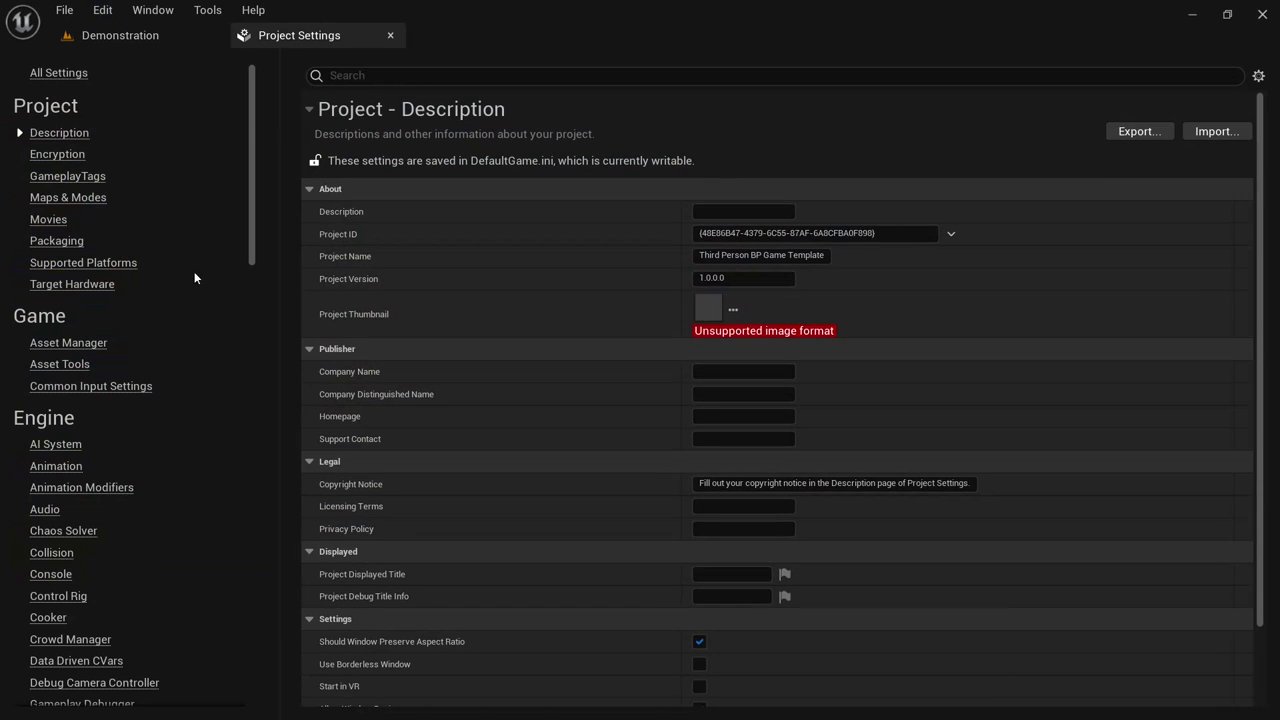
scroll(245, 253, "down", 5)
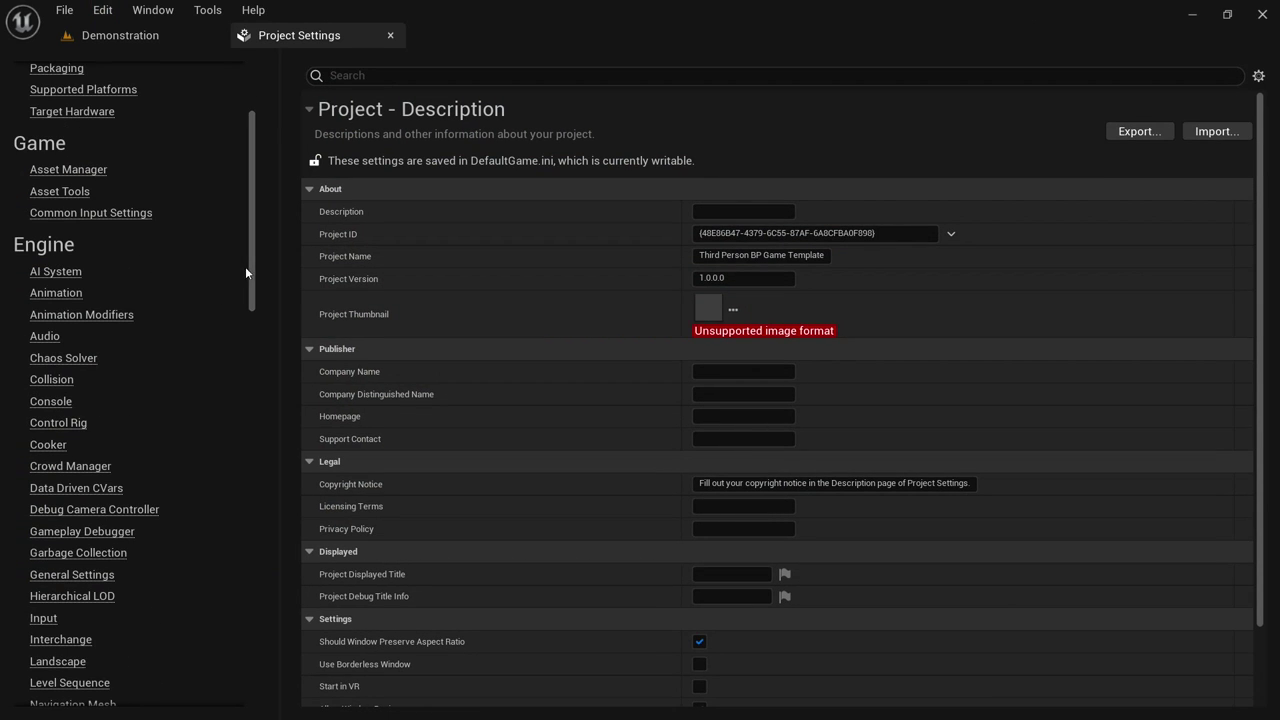
scroll(245, 266, "down", 4)
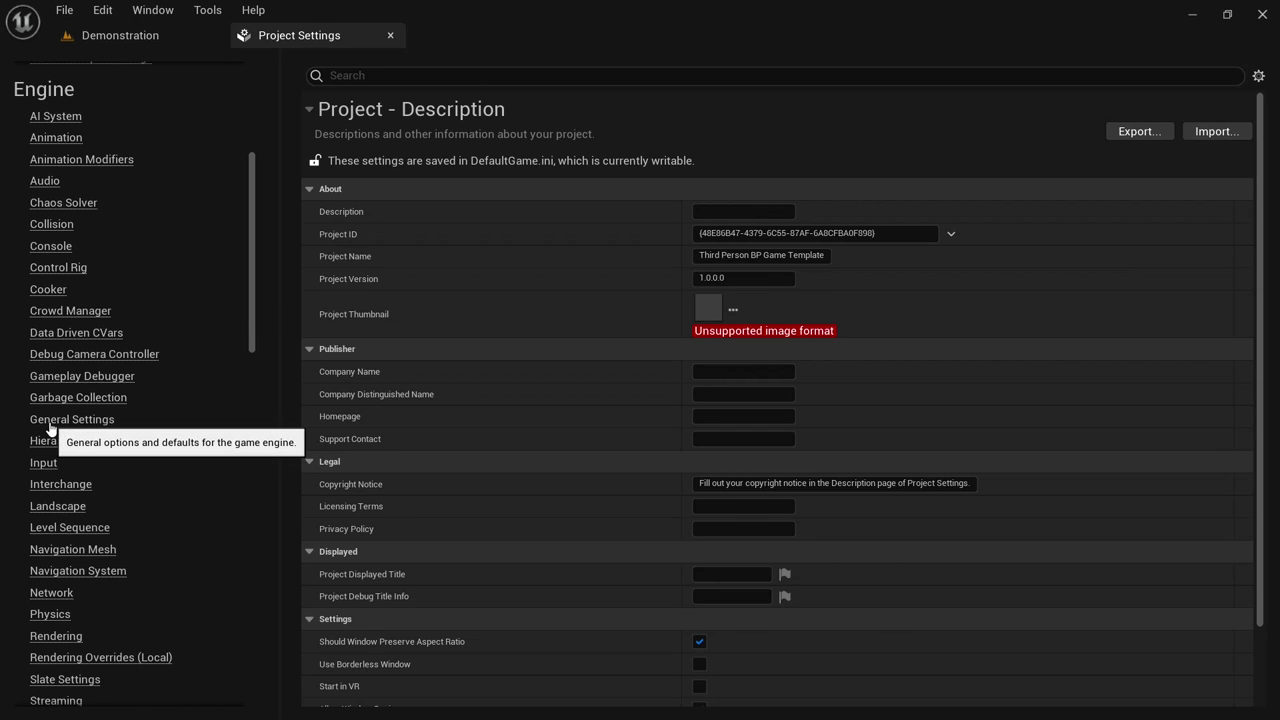
left_click(54, 424)
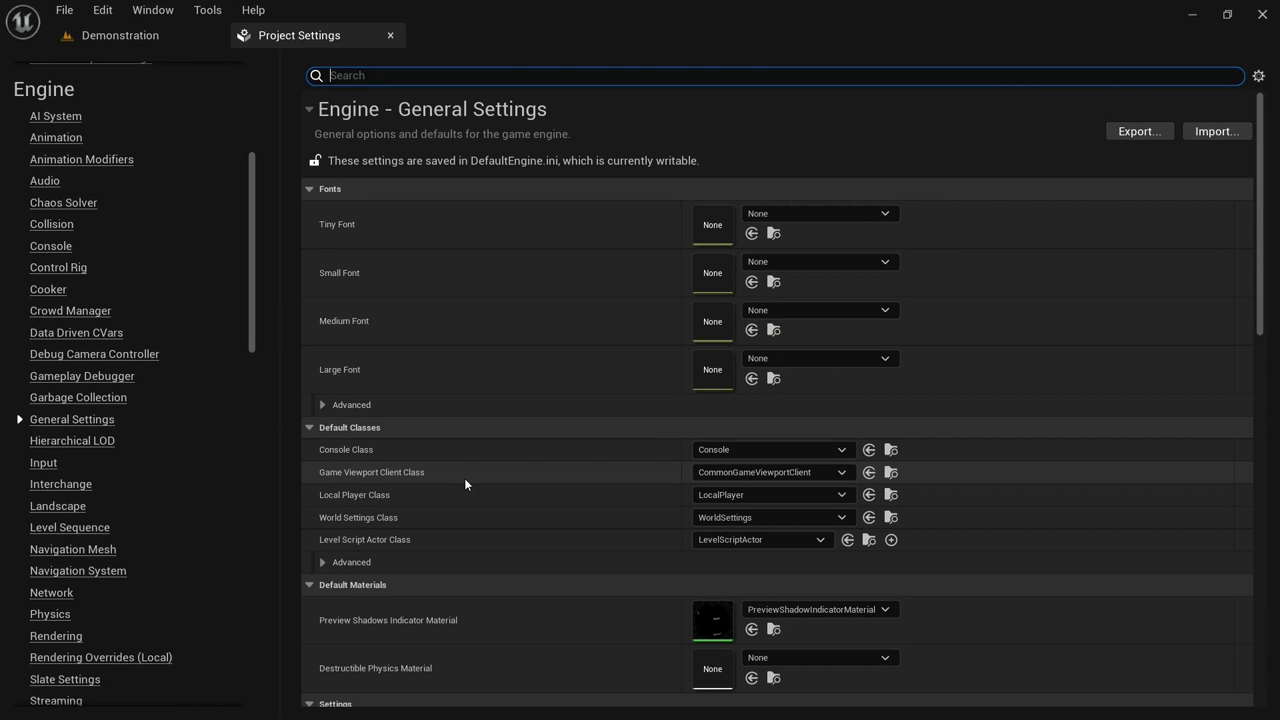
left_click(726, 474)
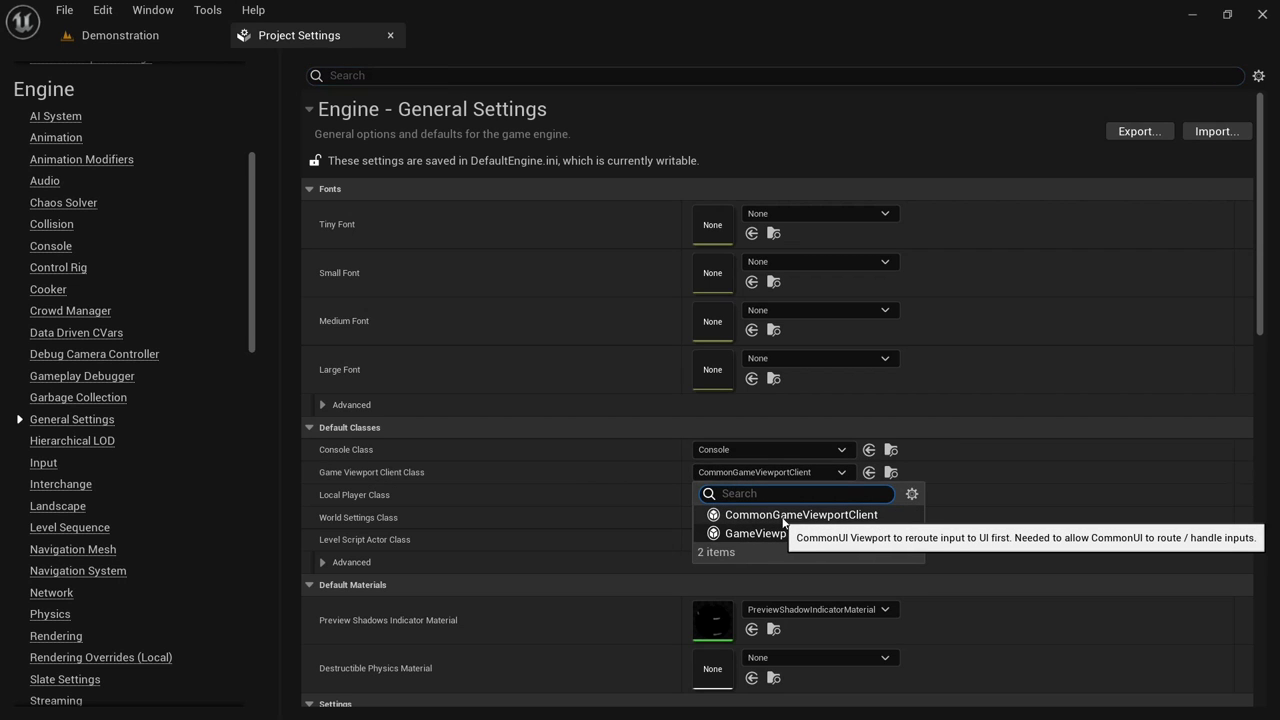
left_click(742, 473)
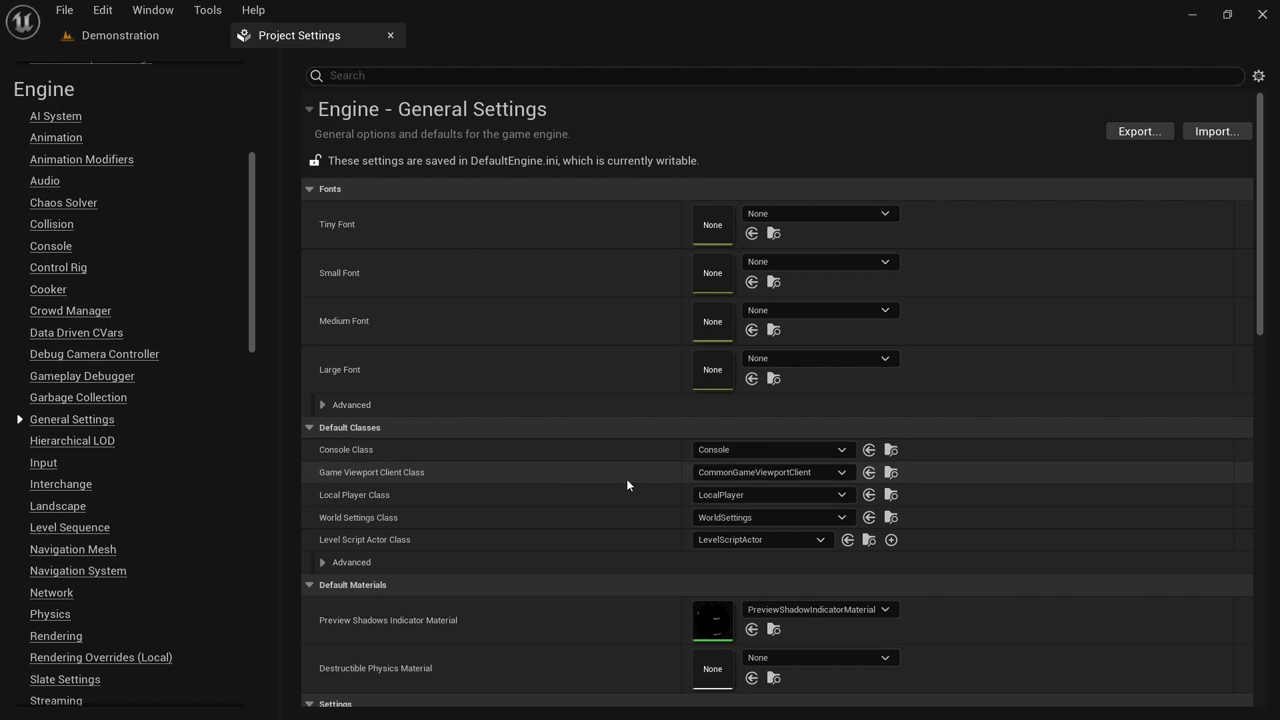
left_click(390, 36)
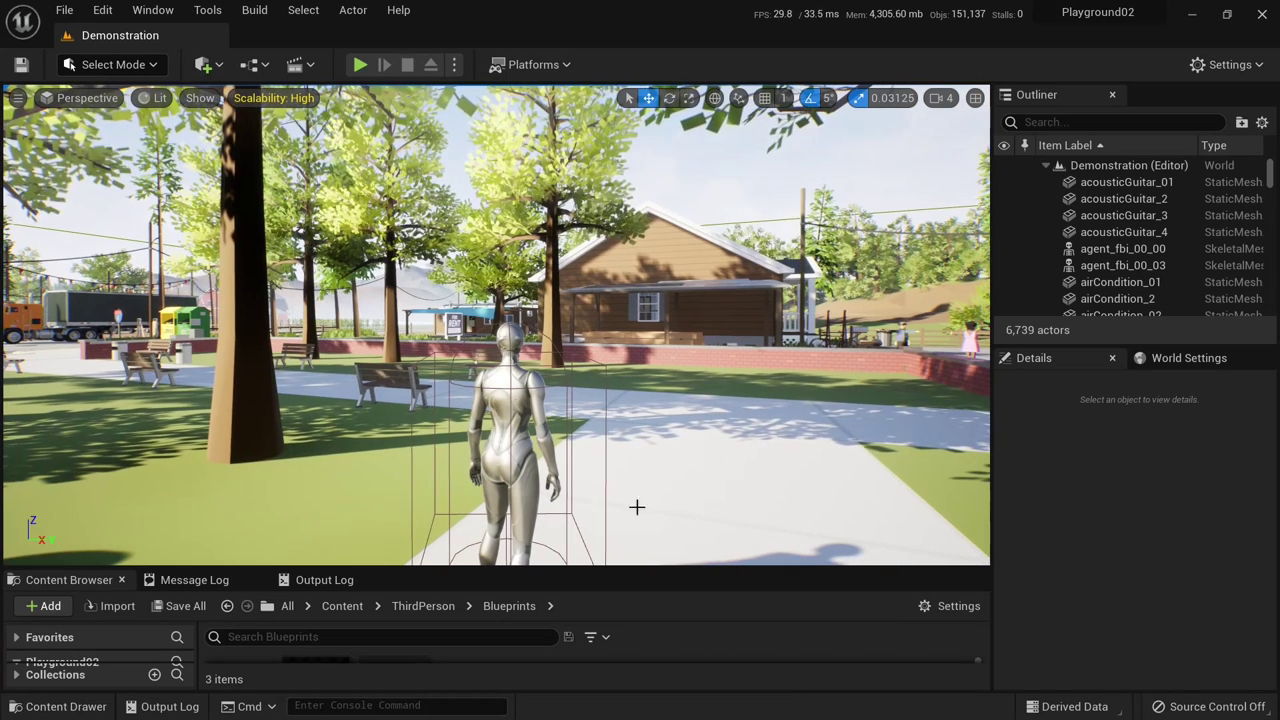
- Create a new Blueprint class in ThirdPerson/Blueprints parented to CommonActivatableWidget
left_click_drag(614, 568, 600, 396)
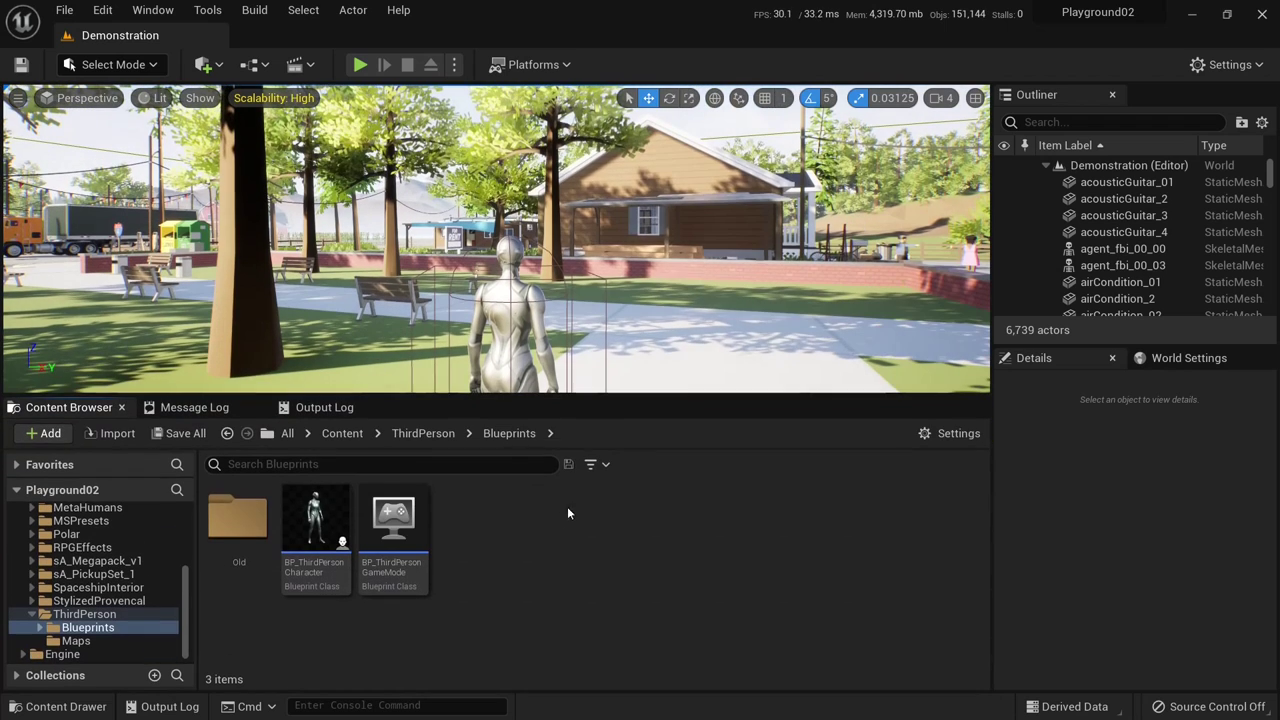
right_click(514, 513)
left_click(585, 302)
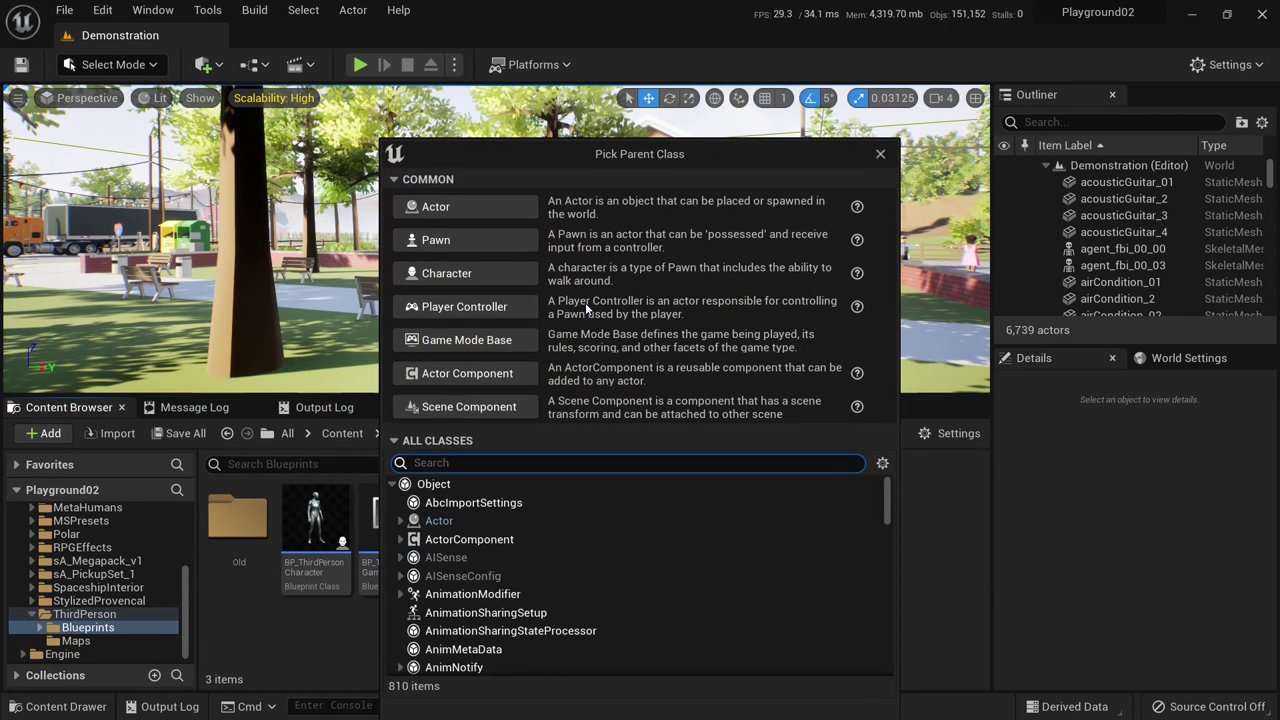
left_click(453, 442)
left_click(456, 442)
type("commonacti")
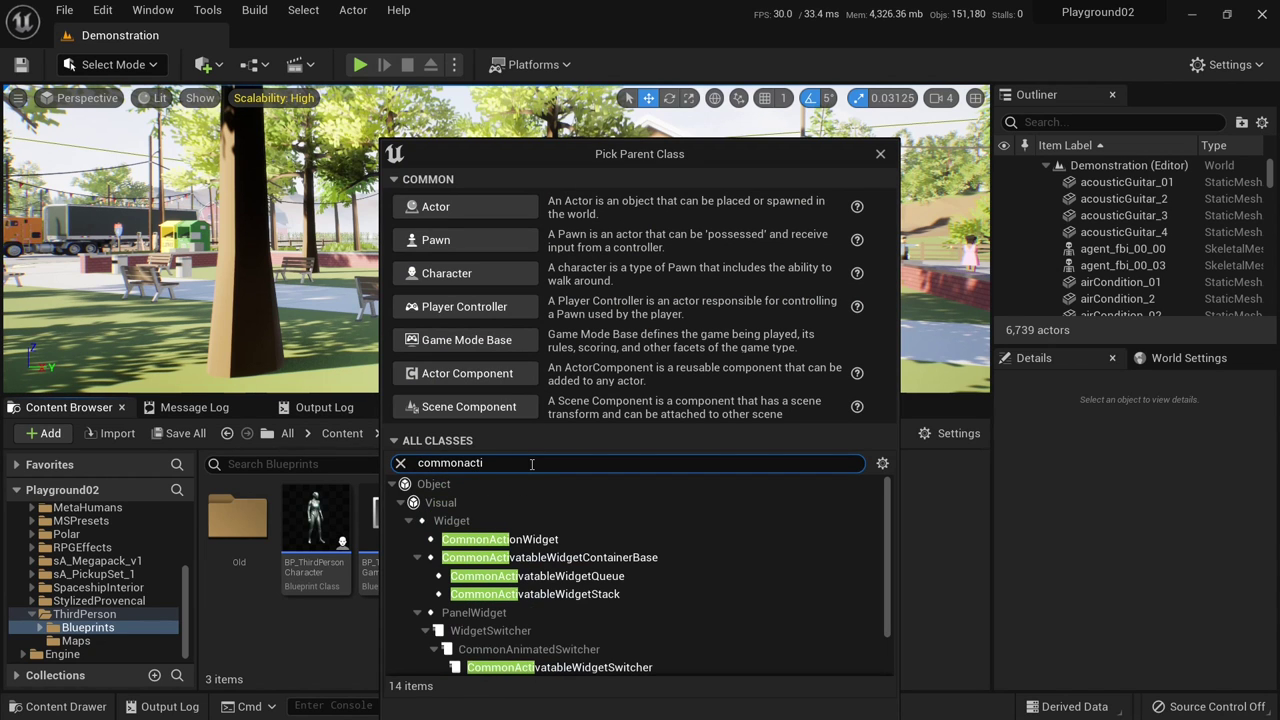
scroll(555, 535, "down", 2)
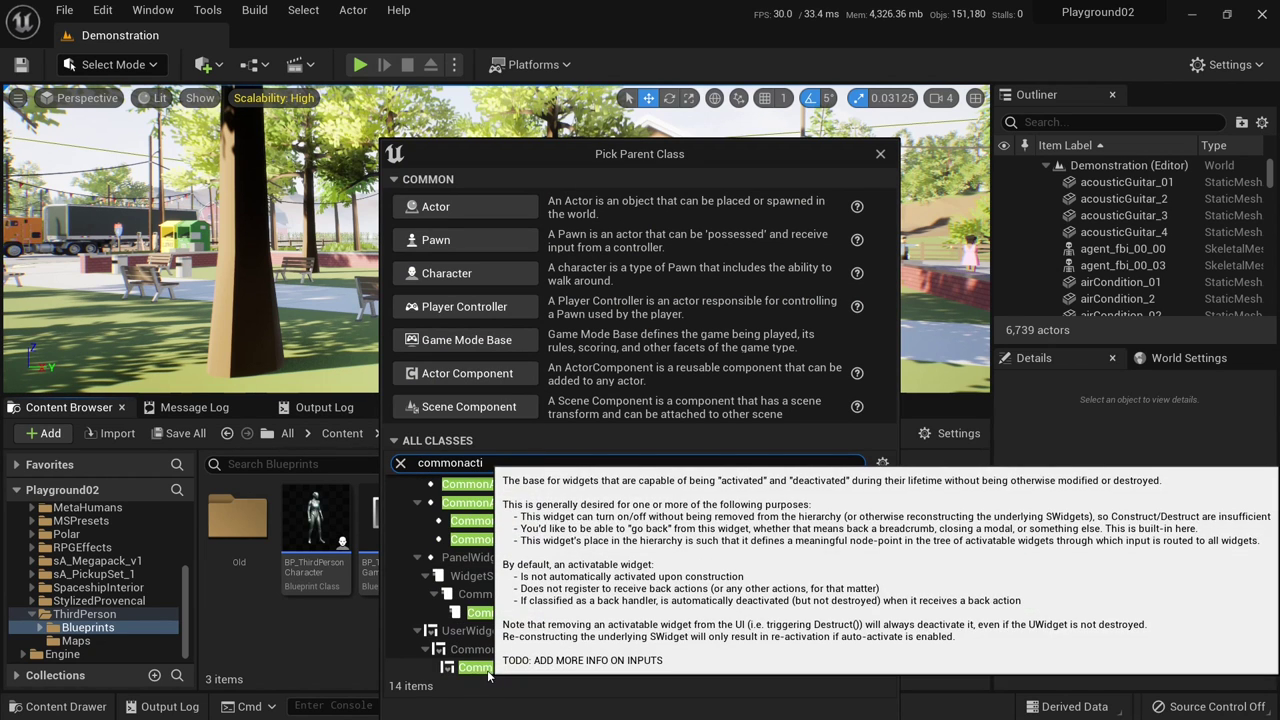
left_click(592, 668)
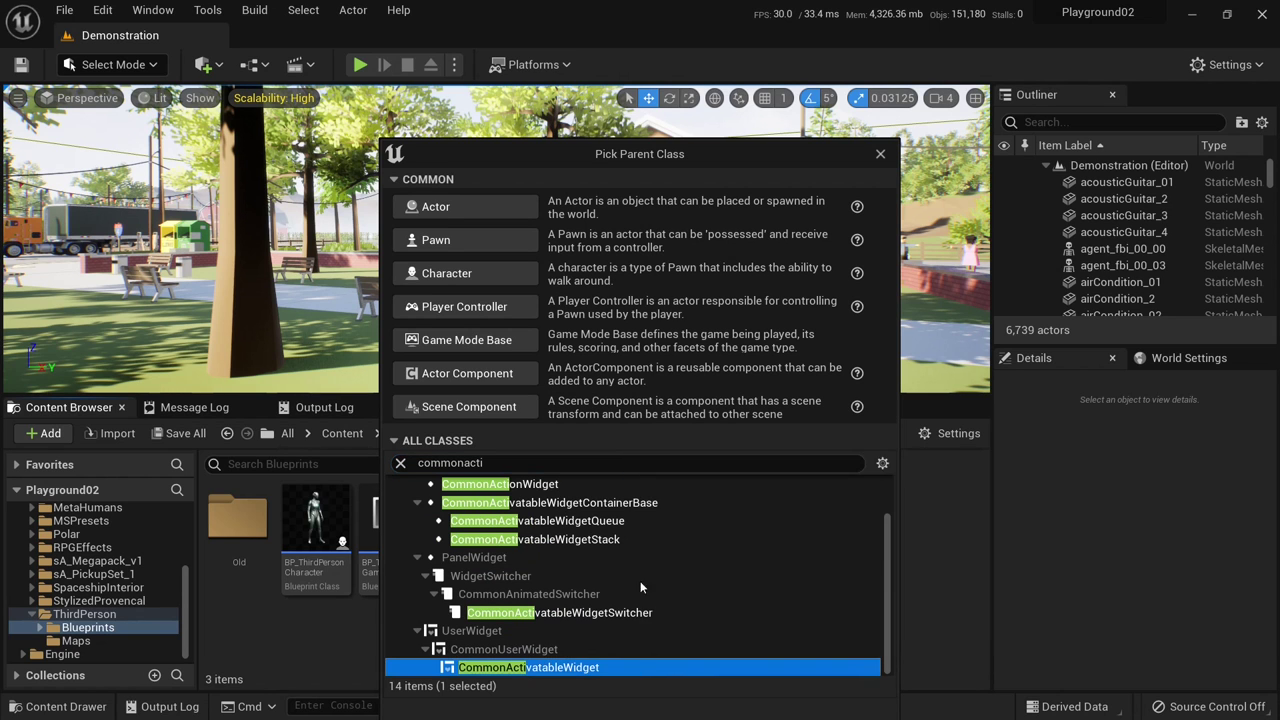
left_click_drag(622, 158, 616, 78)
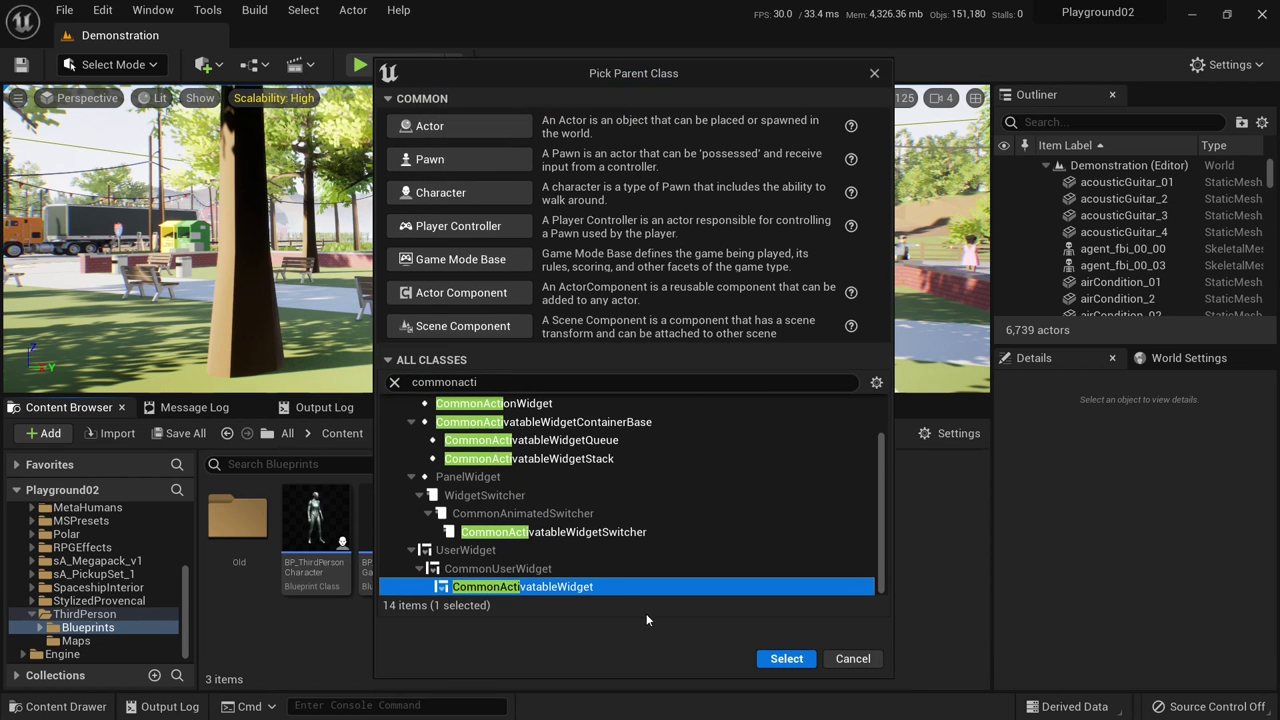
left_click(786, 658)
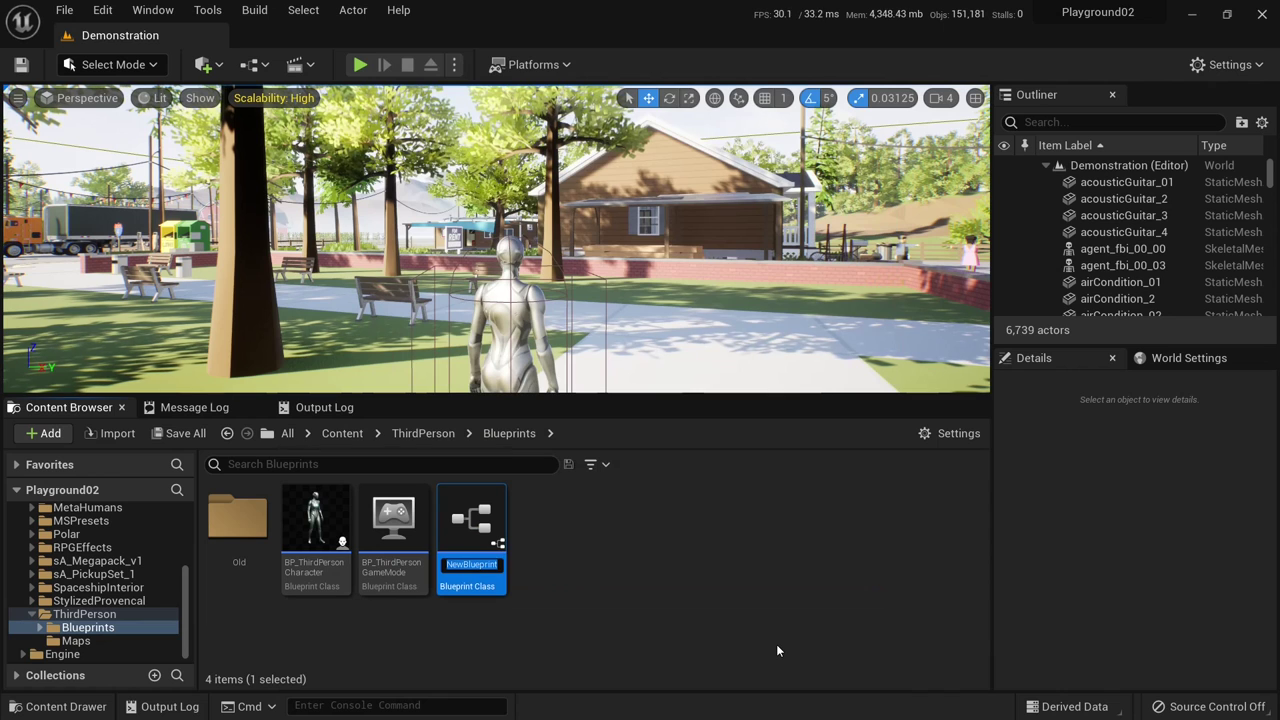
- Name the blueprint UI_MyLeftWidget and open it for editing
type("UI_My")
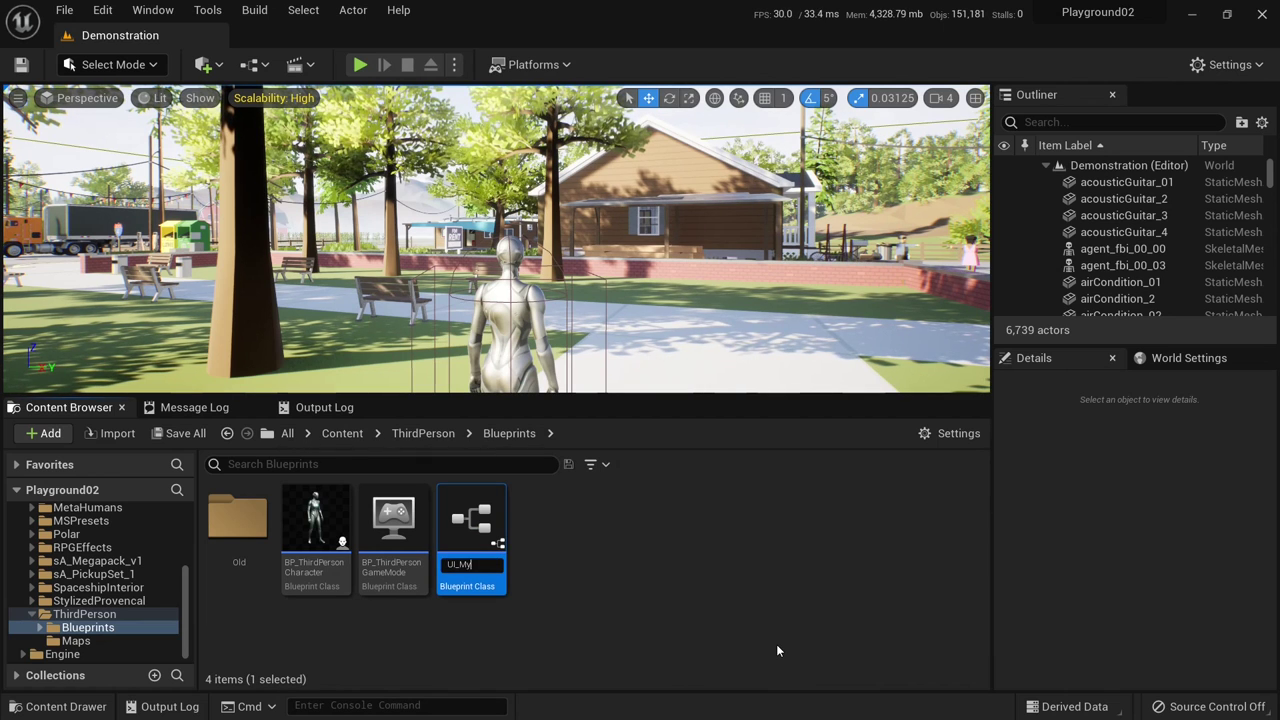
type("LeftWidget")
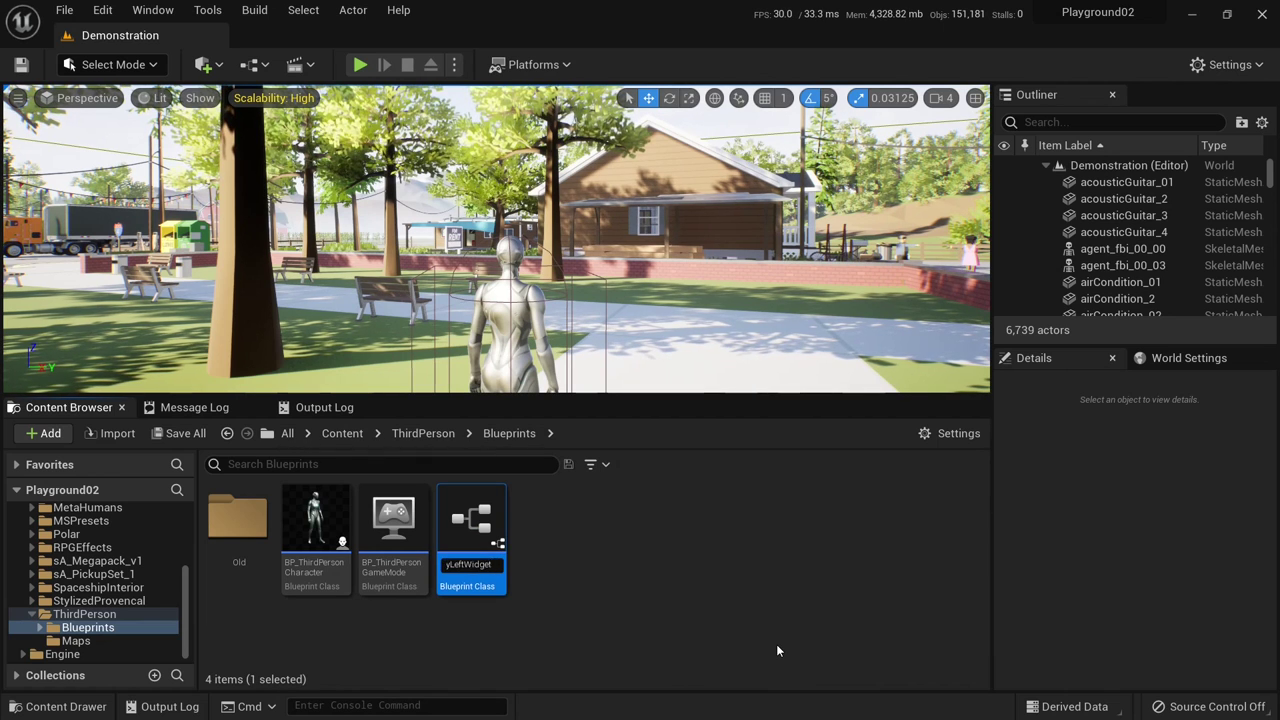
key("Return")
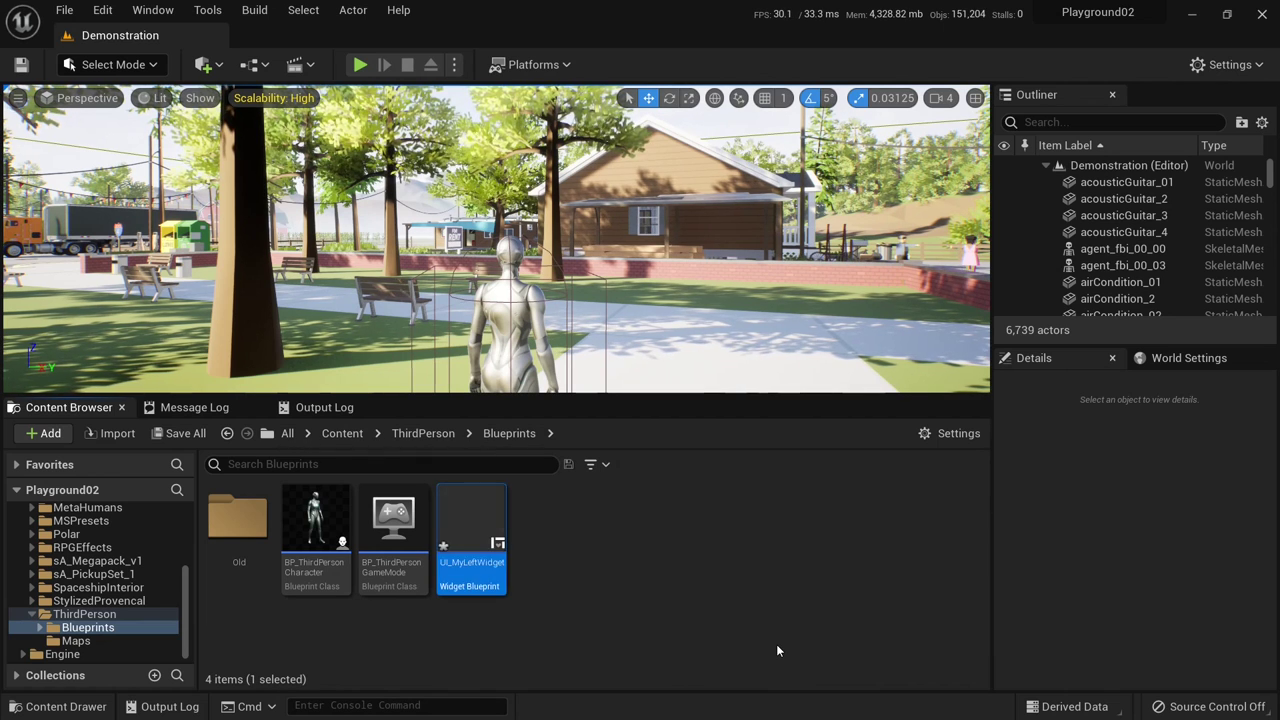
double_click(471, 537)
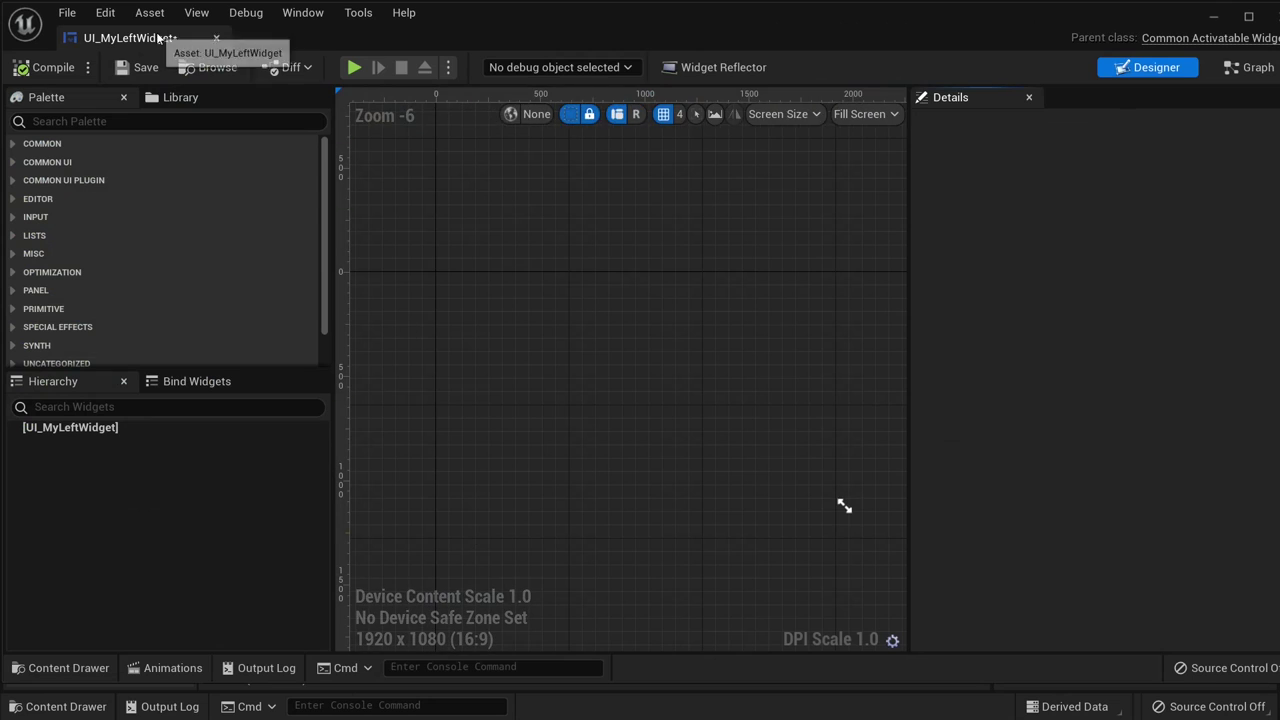
- Dock the widget editor and add a Canvas Panel root holding a Border
left_click_drag(135, 38, 300, 37)
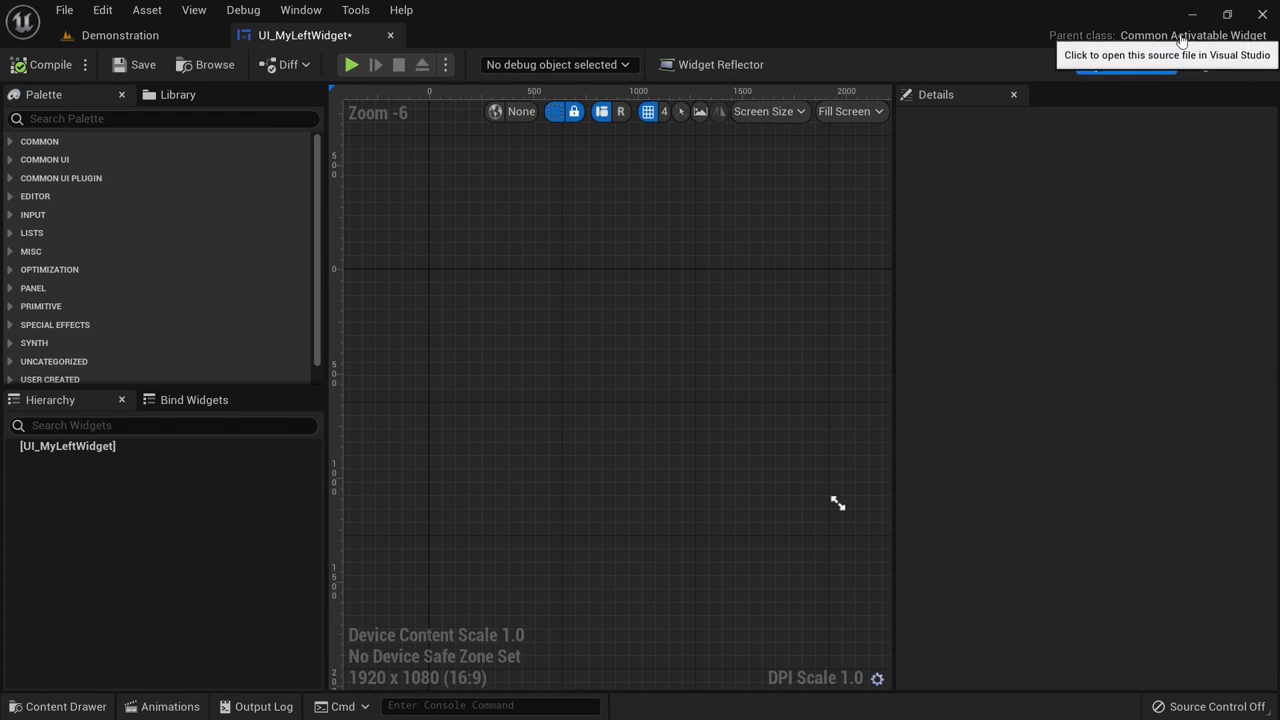
left_click(192, 116)
type("canva")
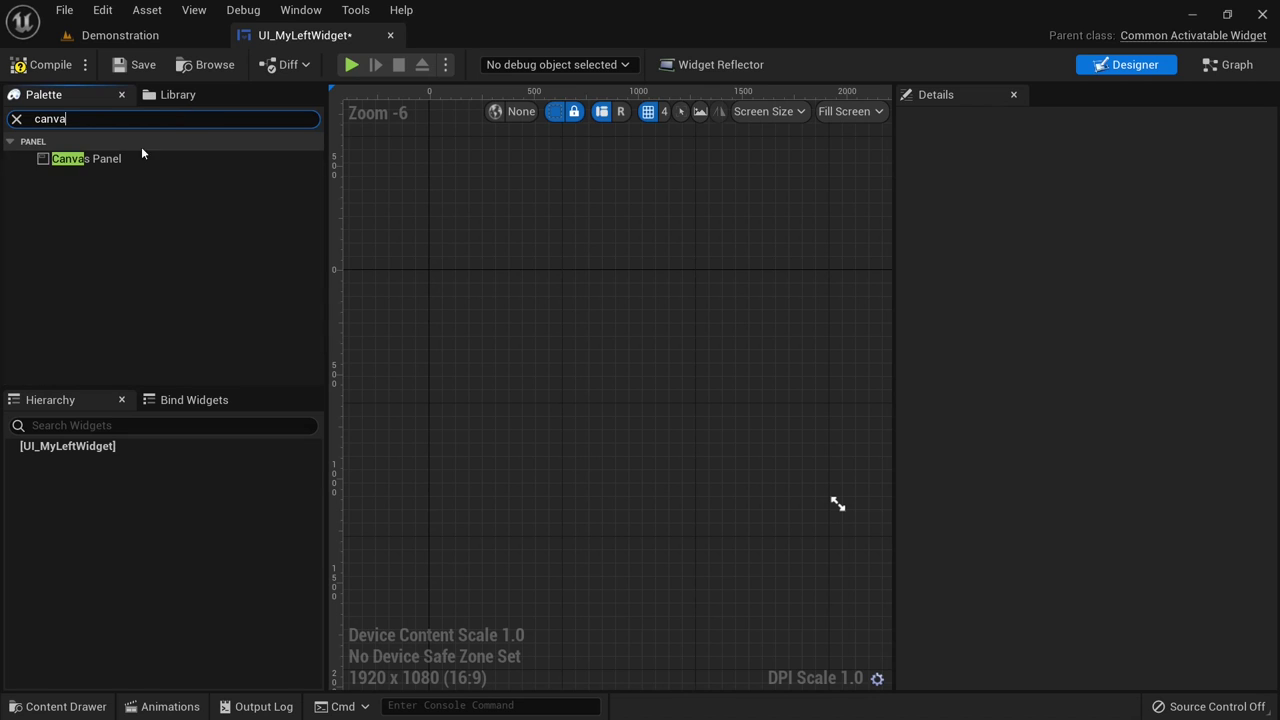
left_click_drag(142, 154, 100, 448)
key("ctrl+a")
type("bor")
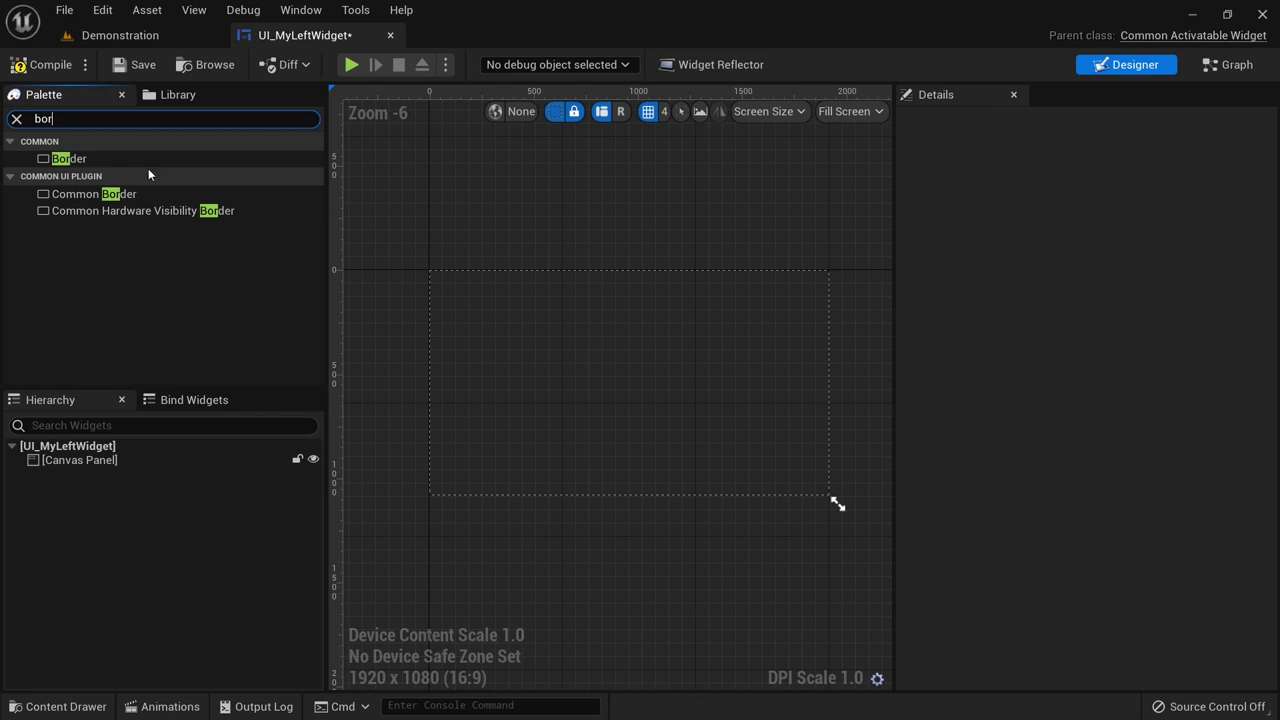
left_click_drag(120, 160, 94, 458)
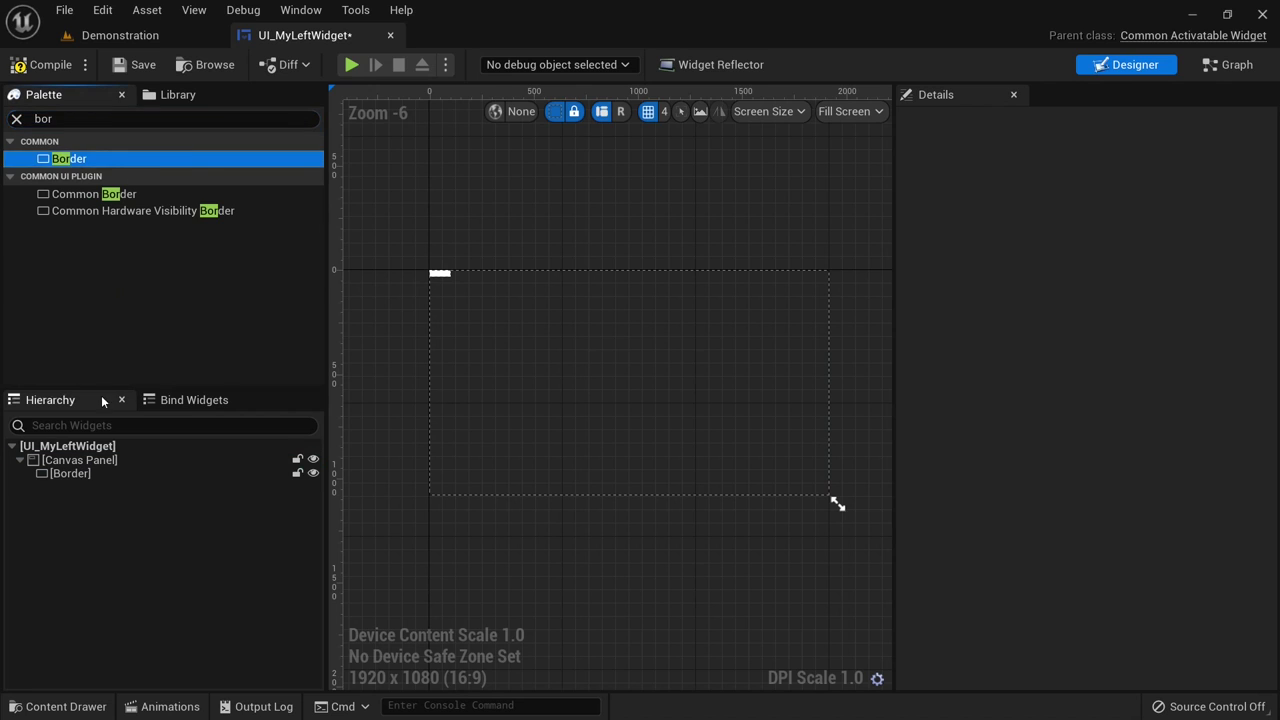
- Place a Vertical Box inside the Border with a Text block in it
left_click(82, 119)
key("ctrl+a")
key("BackSpace")
type("vert")
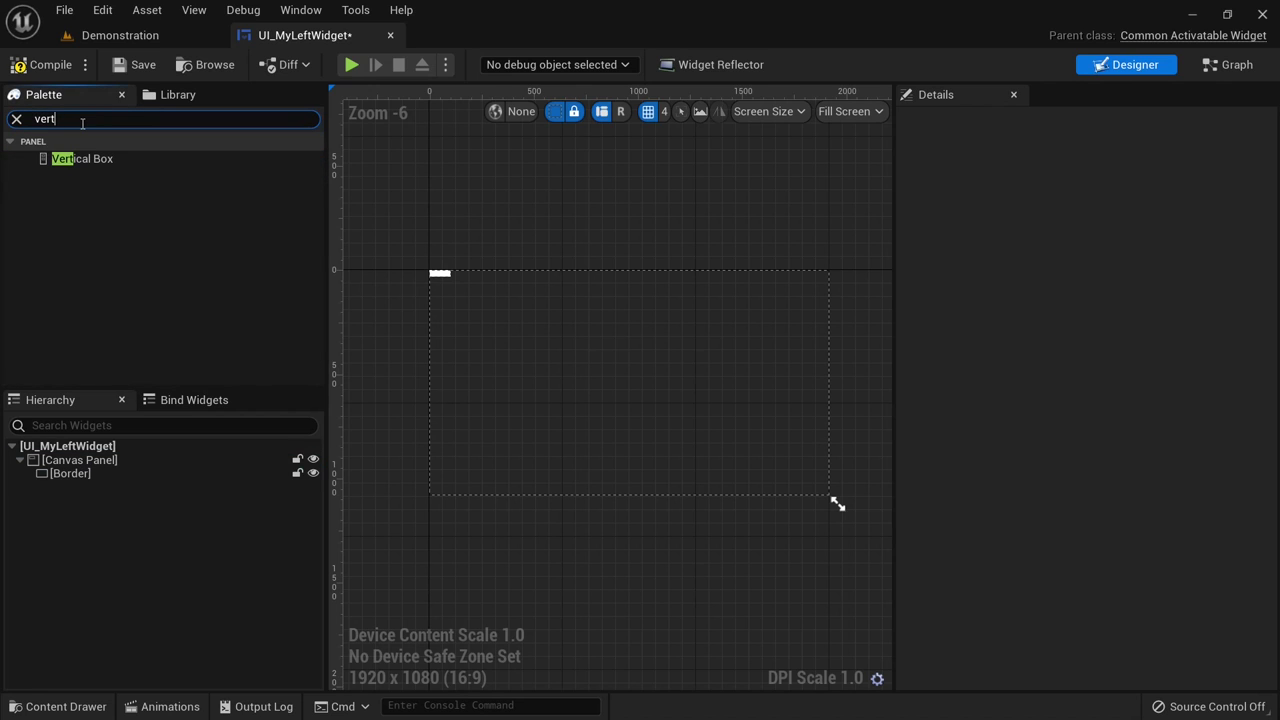
left_click_drag(82, 159, 84, 481)
left_click(78, 118)
key("ctrl+a")
type("t")
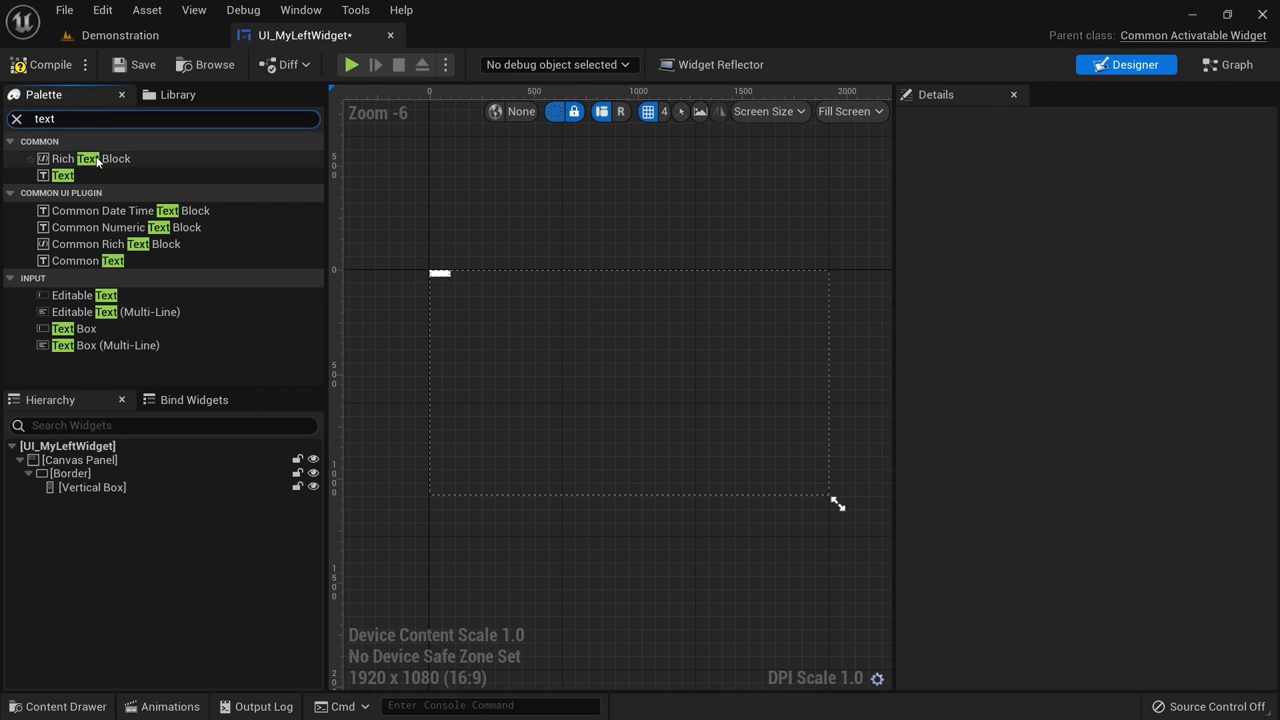
left_click_drag(62, 175, 95, 493)
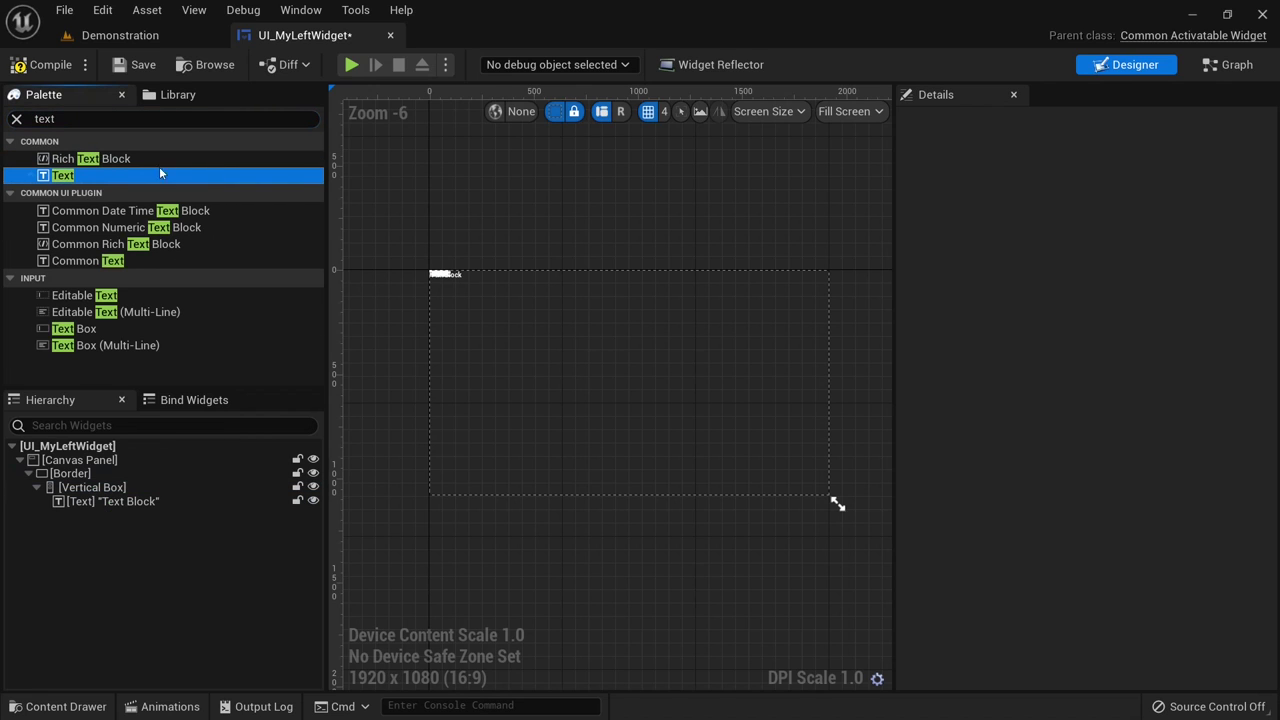
- Add two Buttons under the Vertical Box and select Button_31
left_click(106, 118)
type("bu")
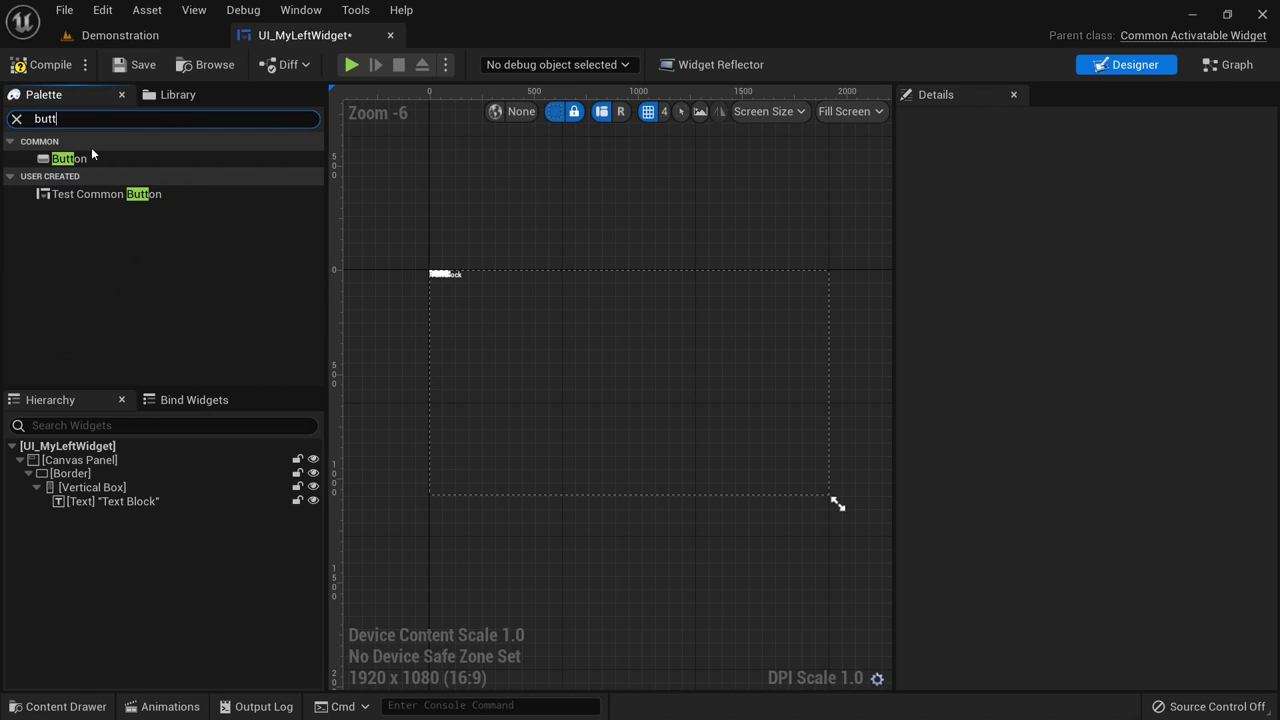
left_click_drag(92, 155, 95, 489)
left_click_drag(69, 167, 101, 487)
left_click(138, 515)
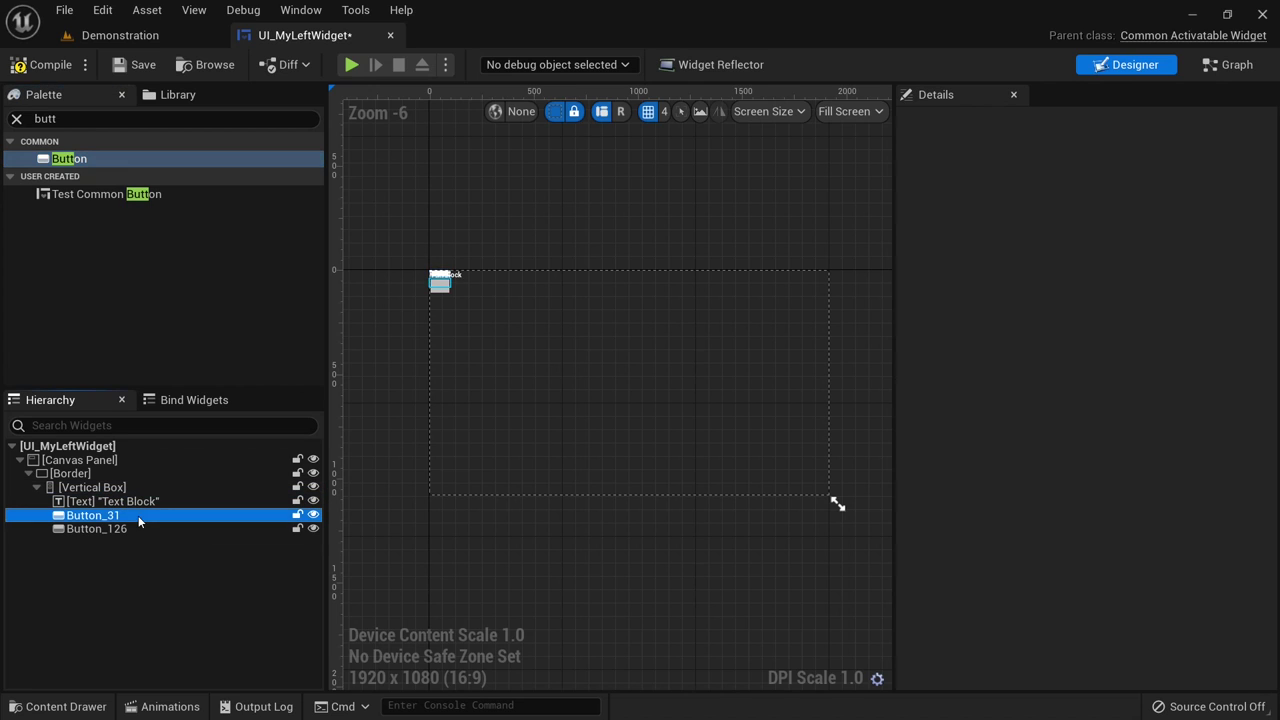
- Rename Button_31 to Button_Open_Another_Widget and Button_126 to Button_Close_All_Widgets
left_click(159, 514)
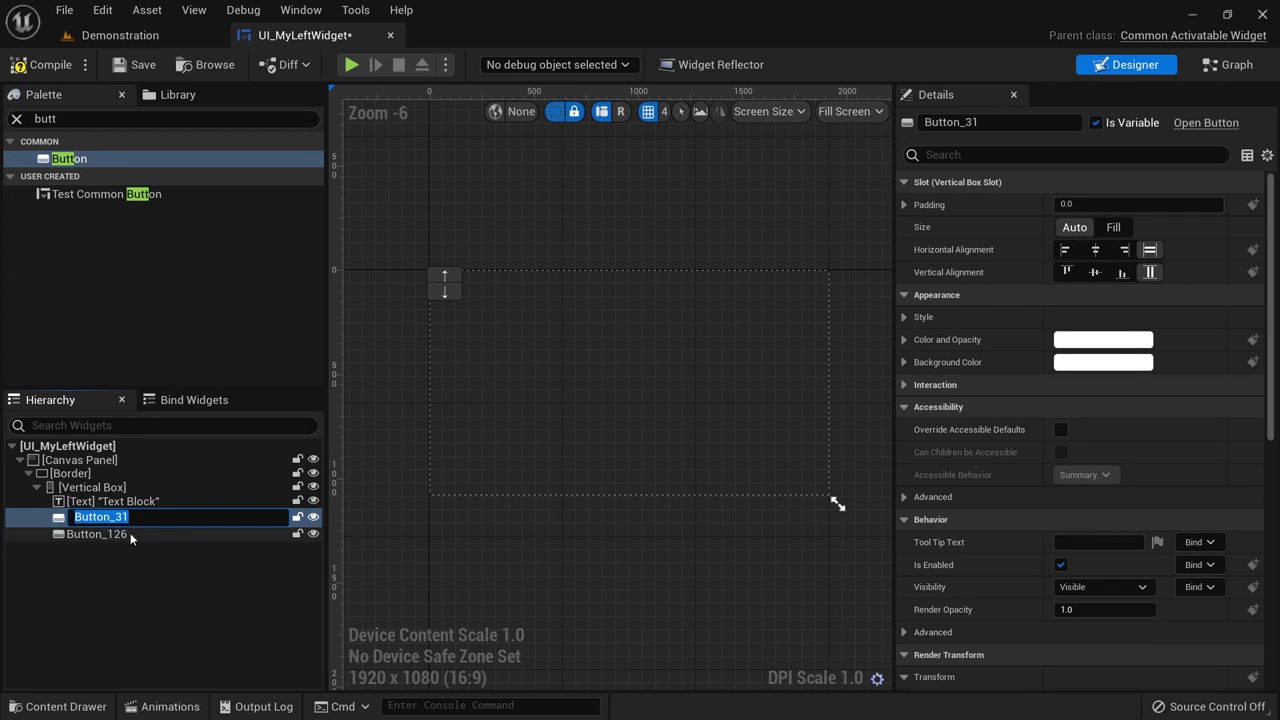
type("Bu")
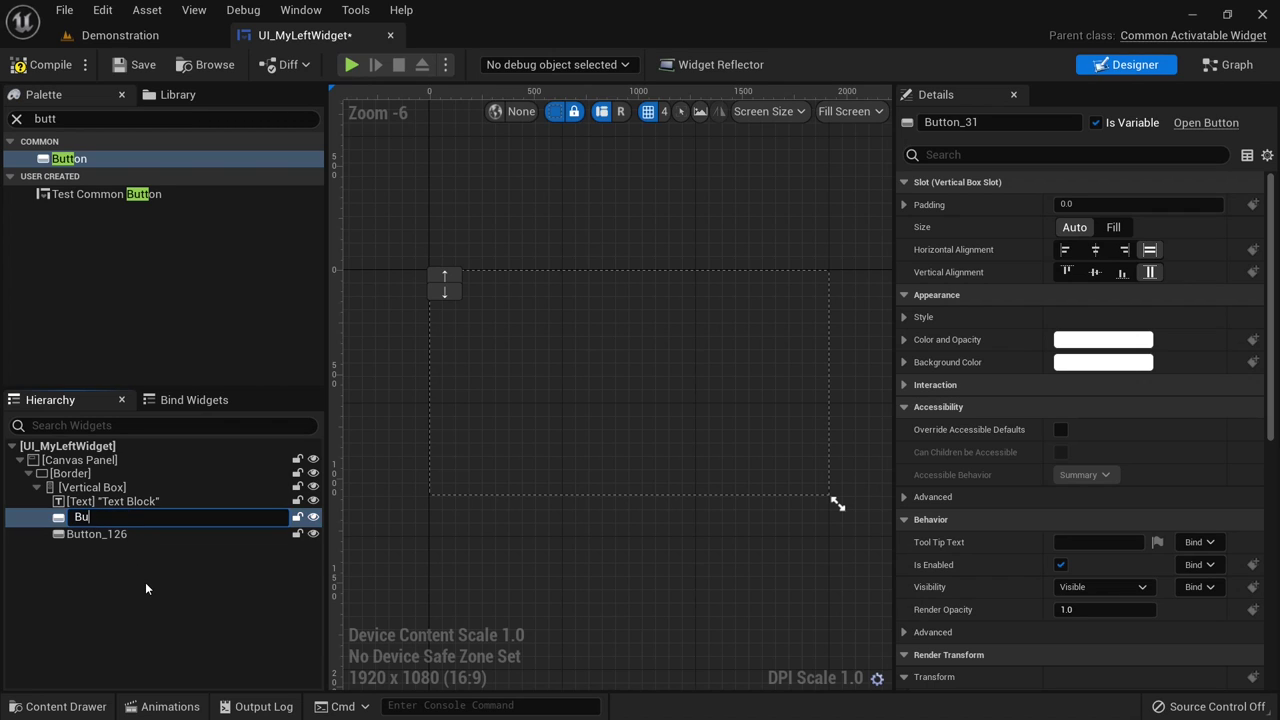
type("tton_Open_Another_Widget")
key("Return")
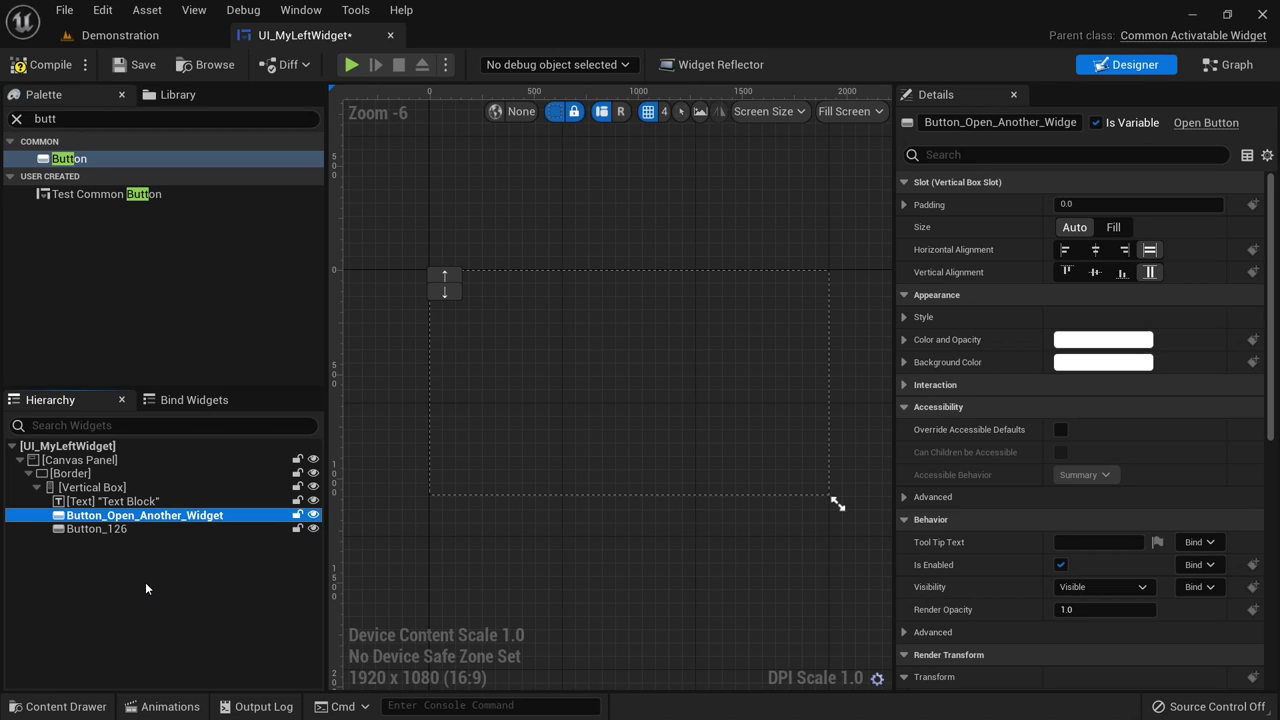
left_click(100, 529)
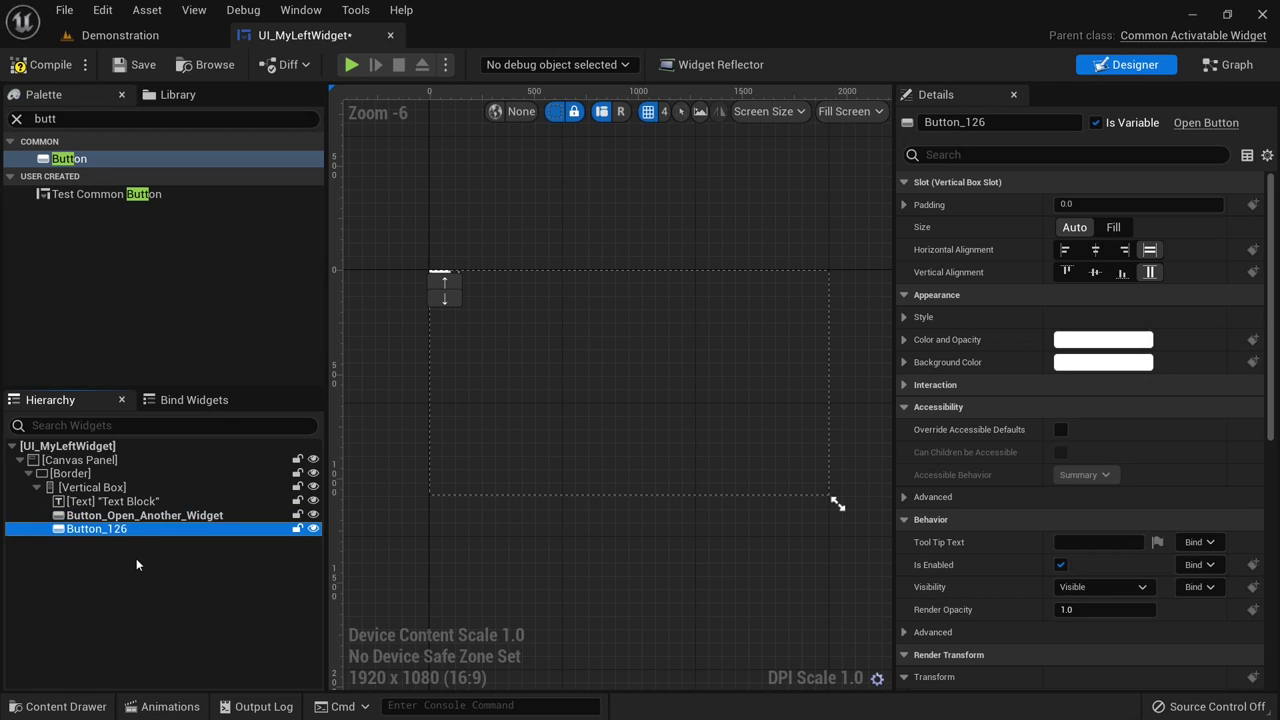
key("F2")
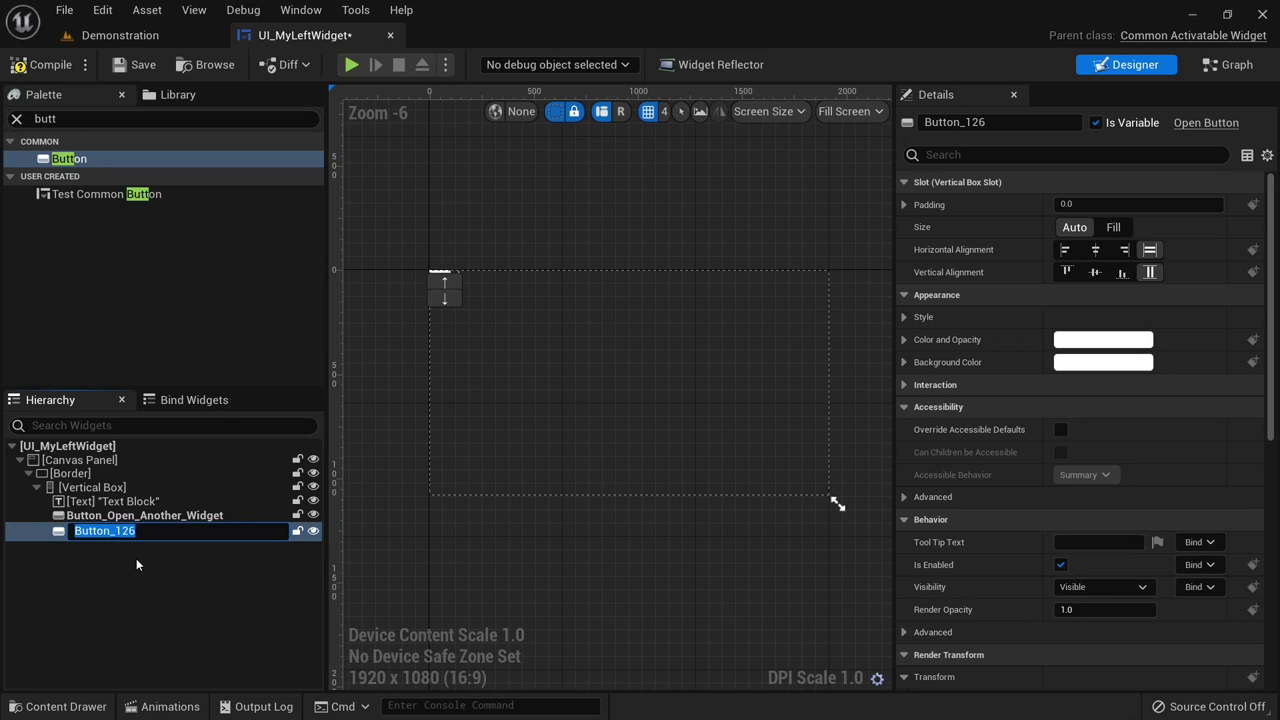
type("Button_Close_All")
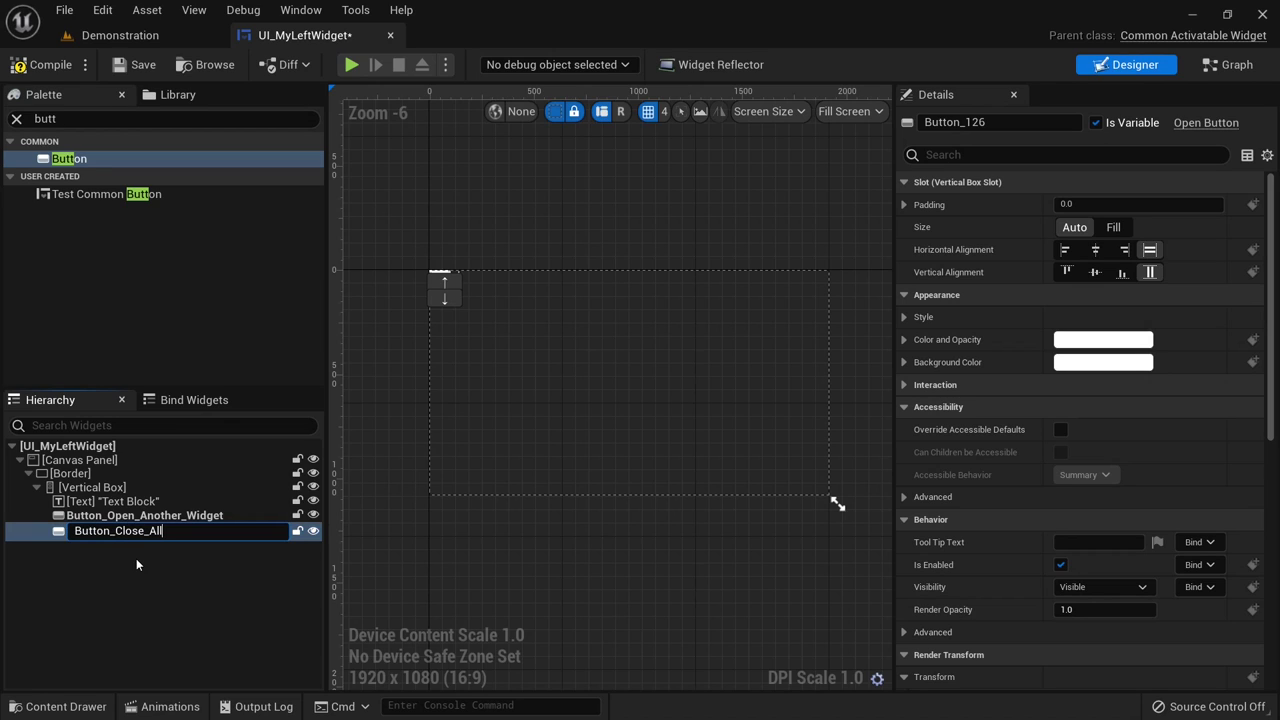
type("_Widgets")
key("Return")
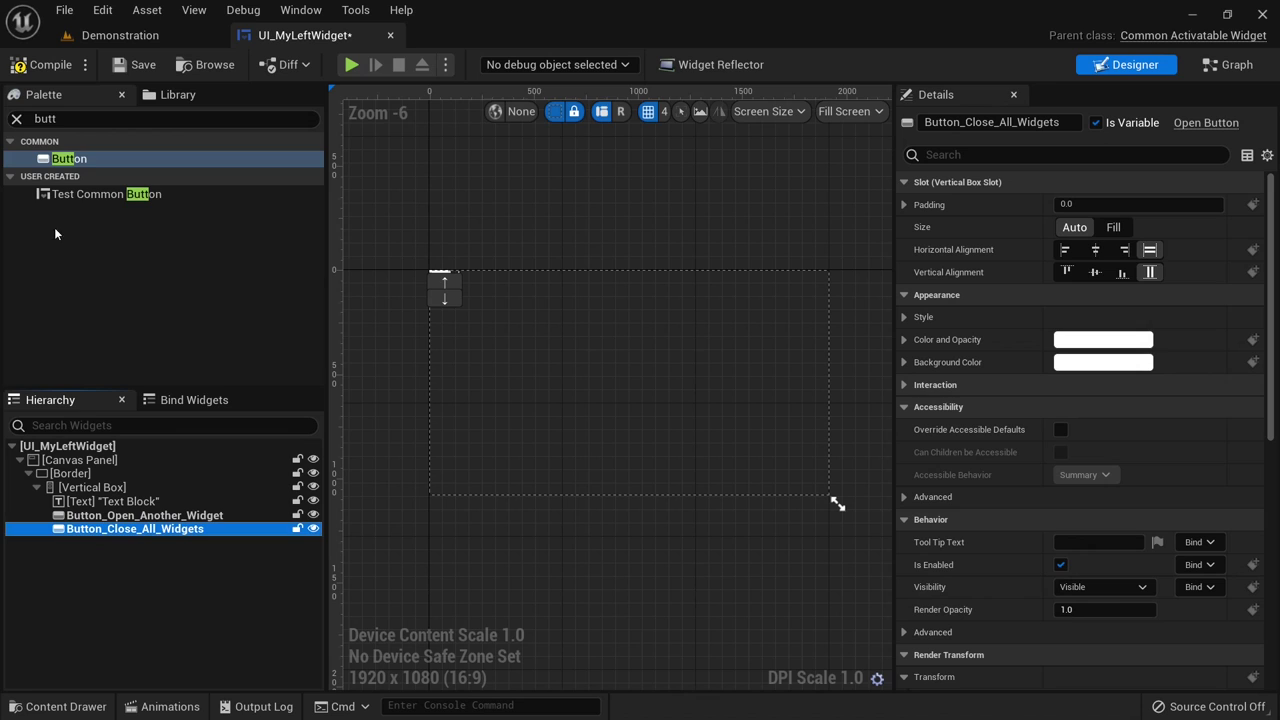
- Add a Text widget from the palette as a child of each button
left_click(16, 118)
type("text")
left_click_drag(62, 175, 130, 515)
left_click_drag(79, 173, 135, 544)
- Set the two labels' text to 'Open another widget' and 'Close all widgets'
left_click(150, 529)
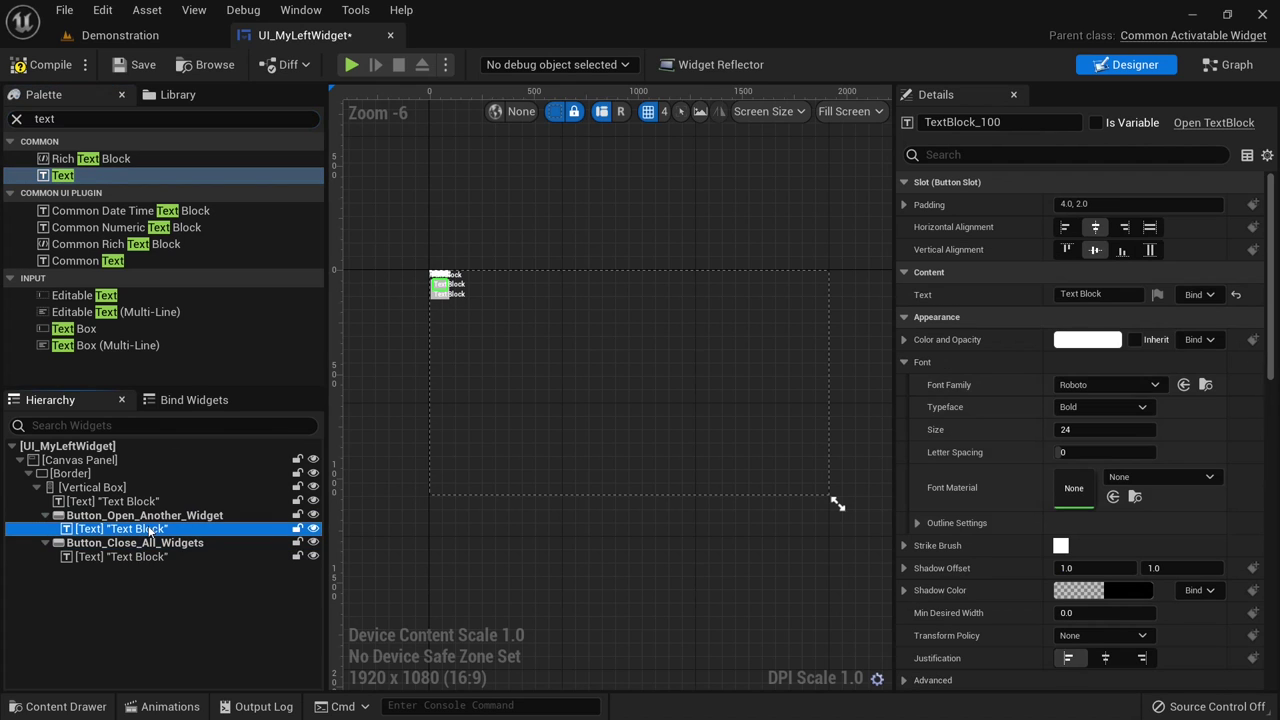
left_click(1110, 295)
type("Open")
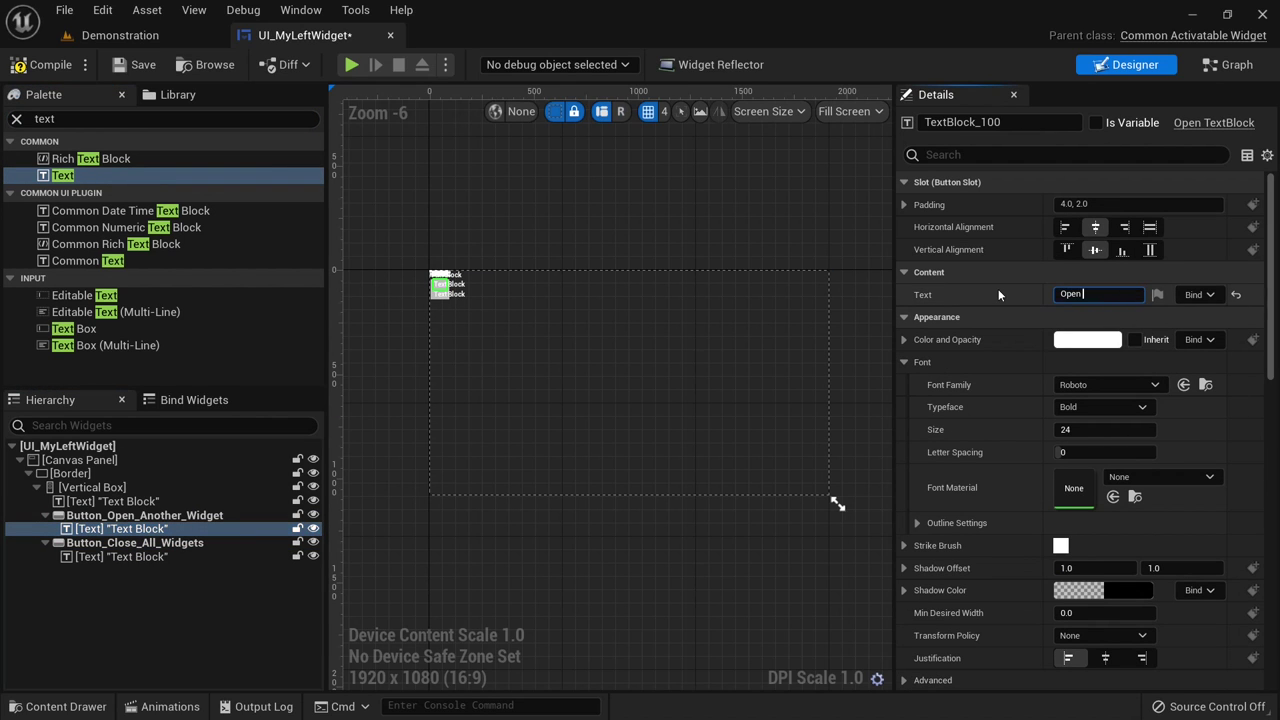
type(" another widget")
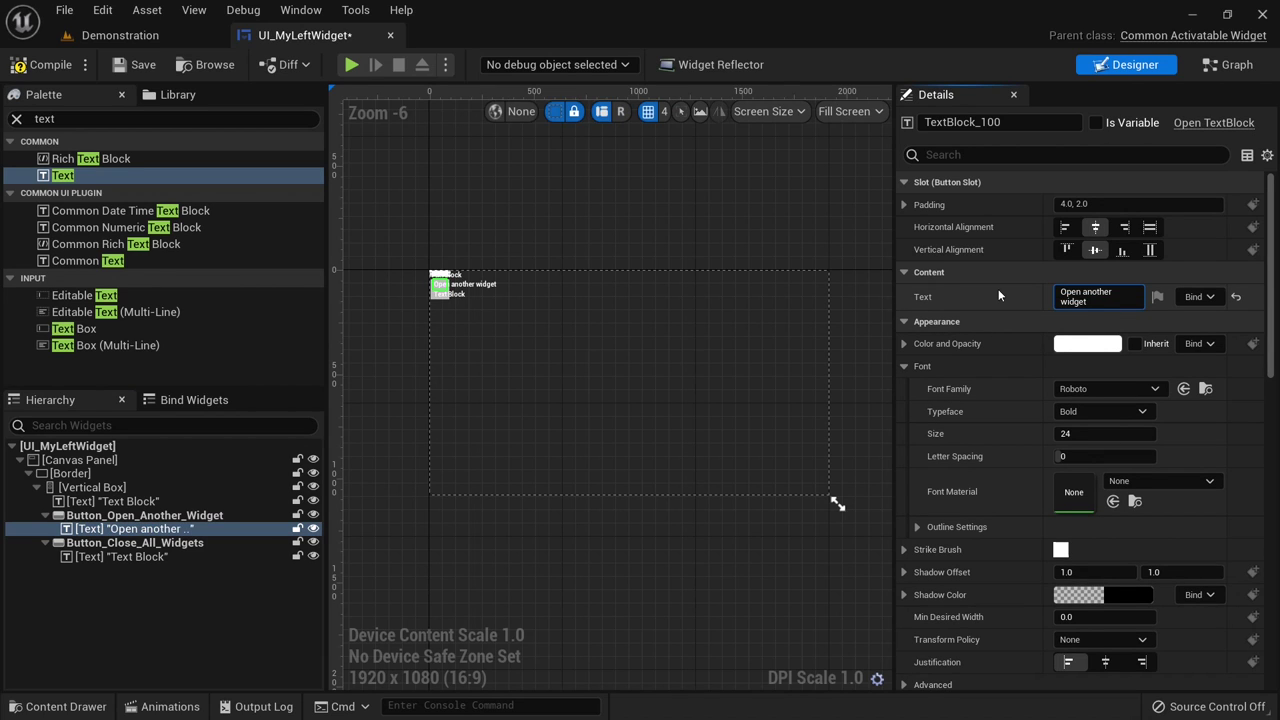
left_click(240, 556)
left_click(1096, 295)
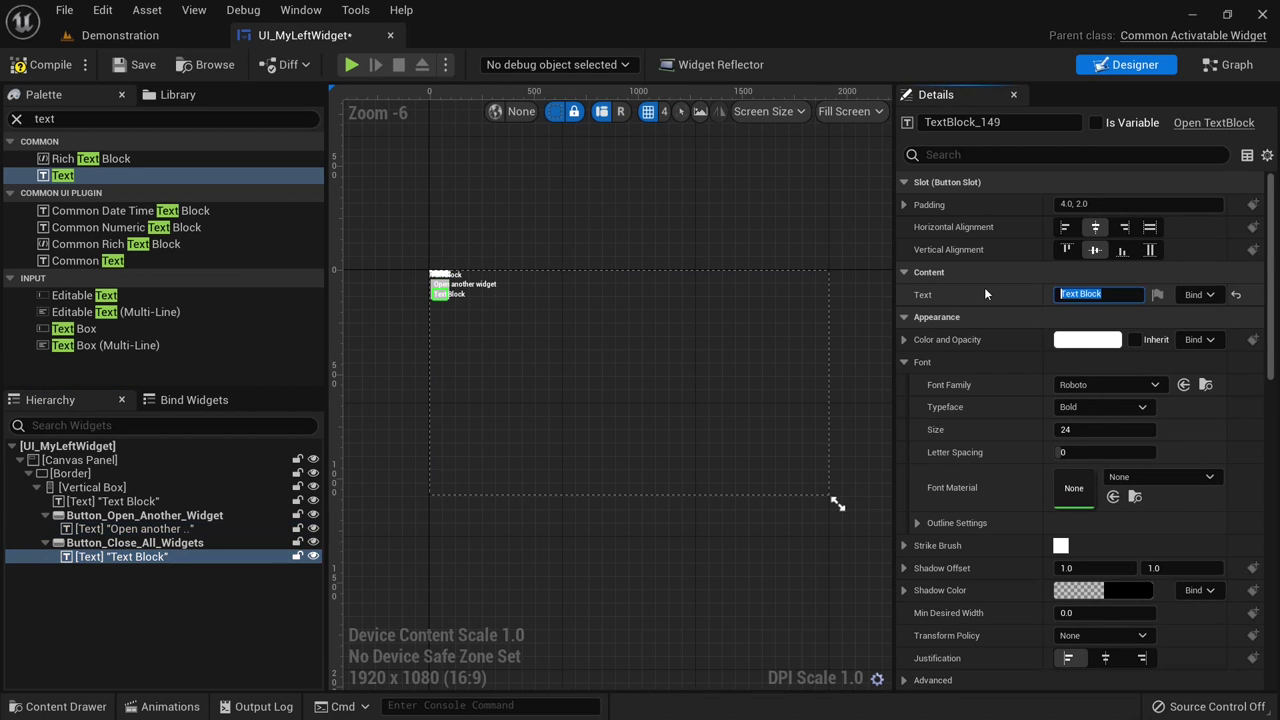
type("Close all widgets")
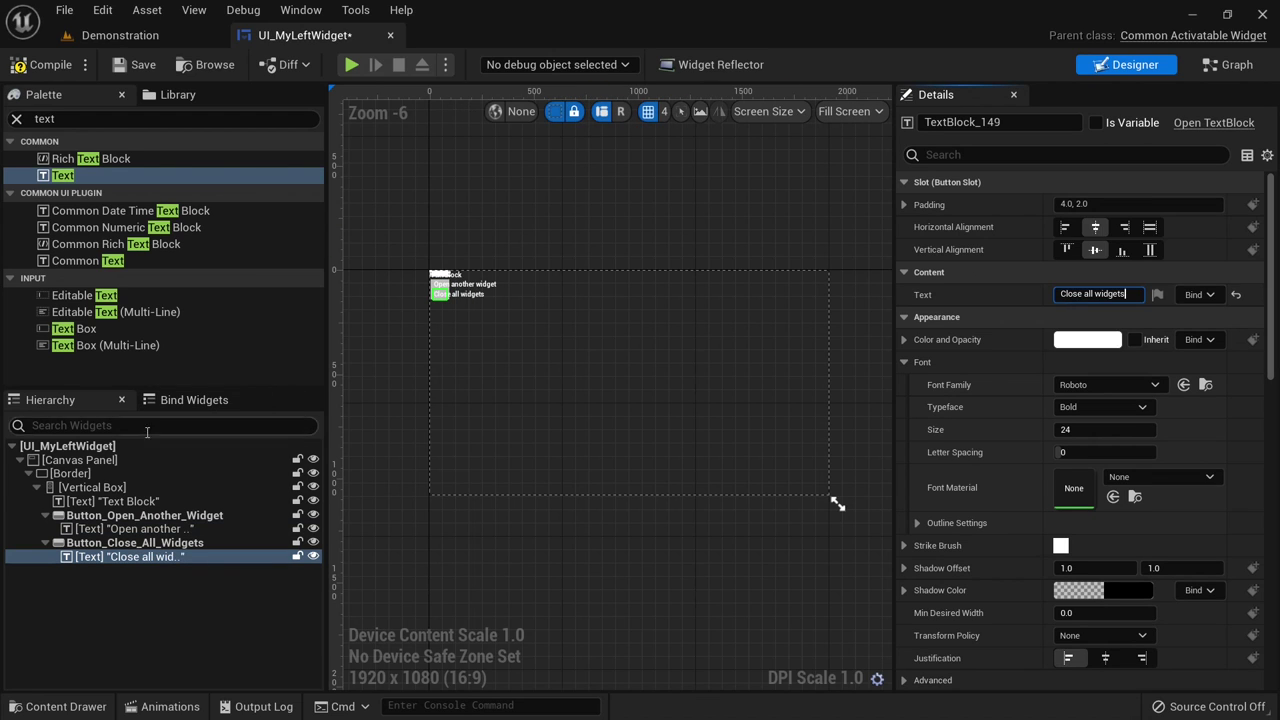
left_click(55, 474)
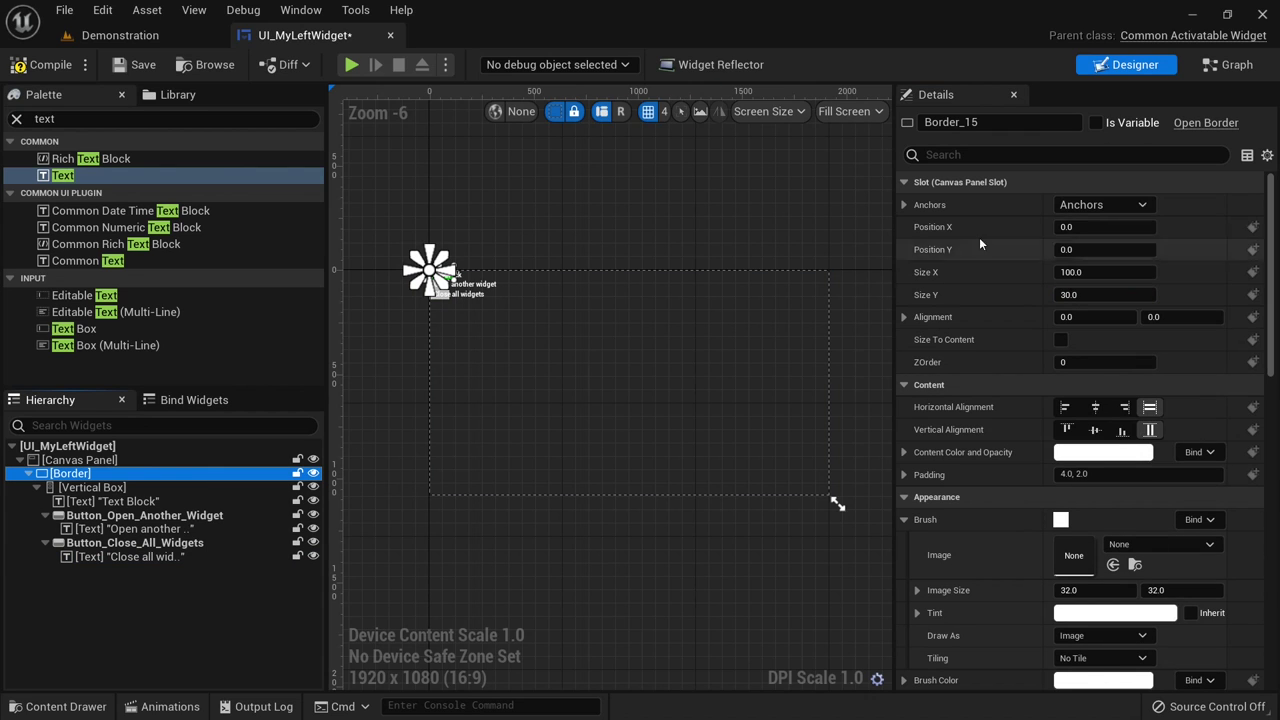
- Anchor the Border to screen centre, reset its position to 0, 0, and size it to content
left_click(1112, 205)
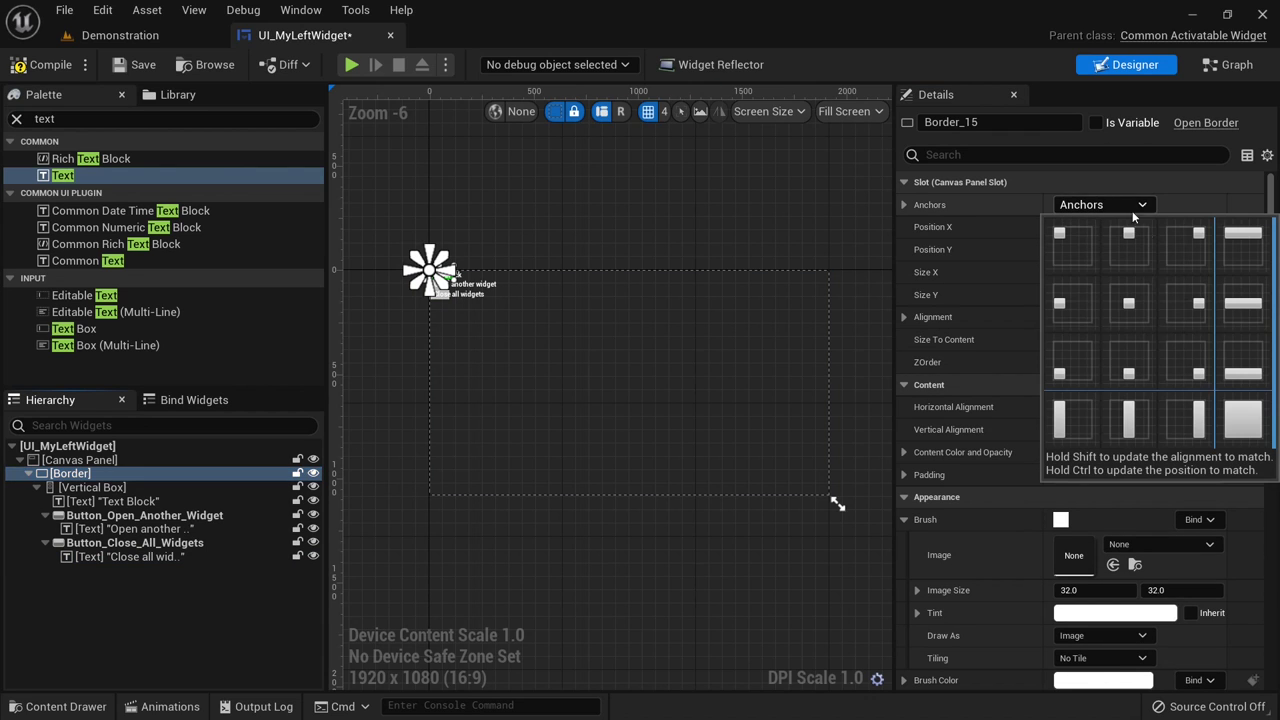
left_click(1128, 303)
left_click(1236, 228)
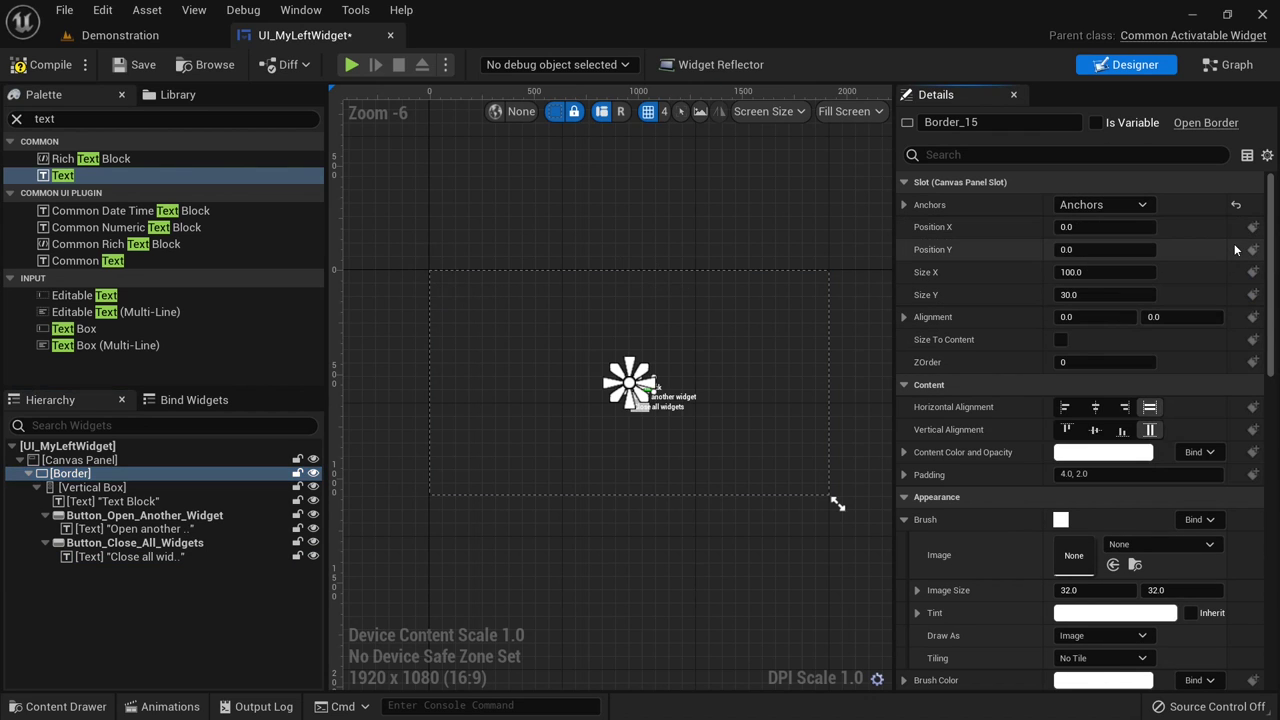
left_click(1061, 340)
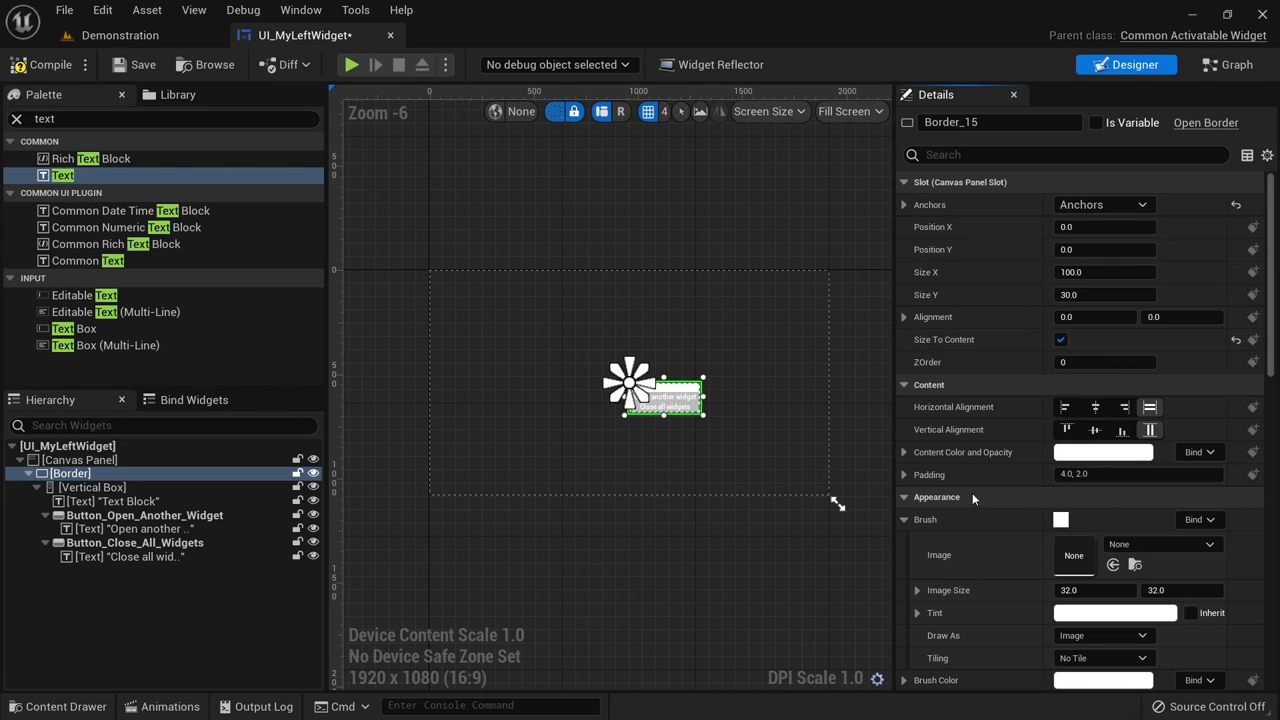
- Give the Border a black brush colour with 0.5 alpha
left_click(903, 520)
left_click(1103, 542)
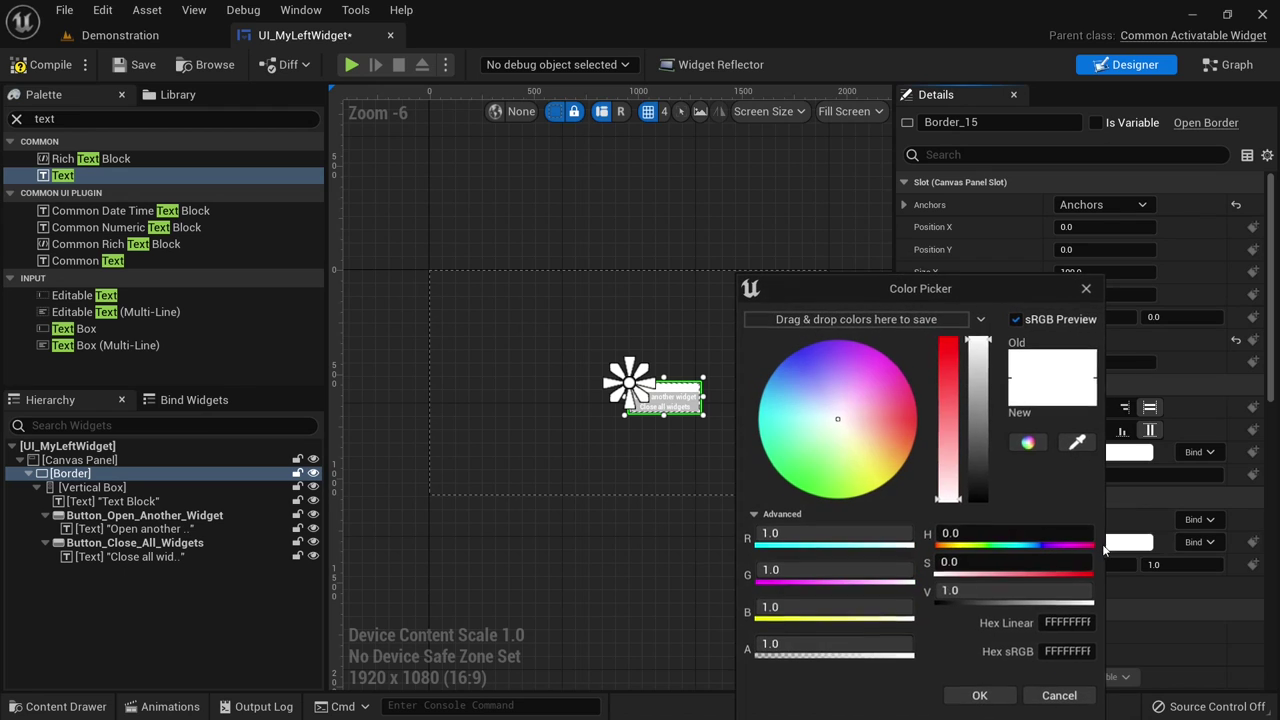
left_click(978, 497)
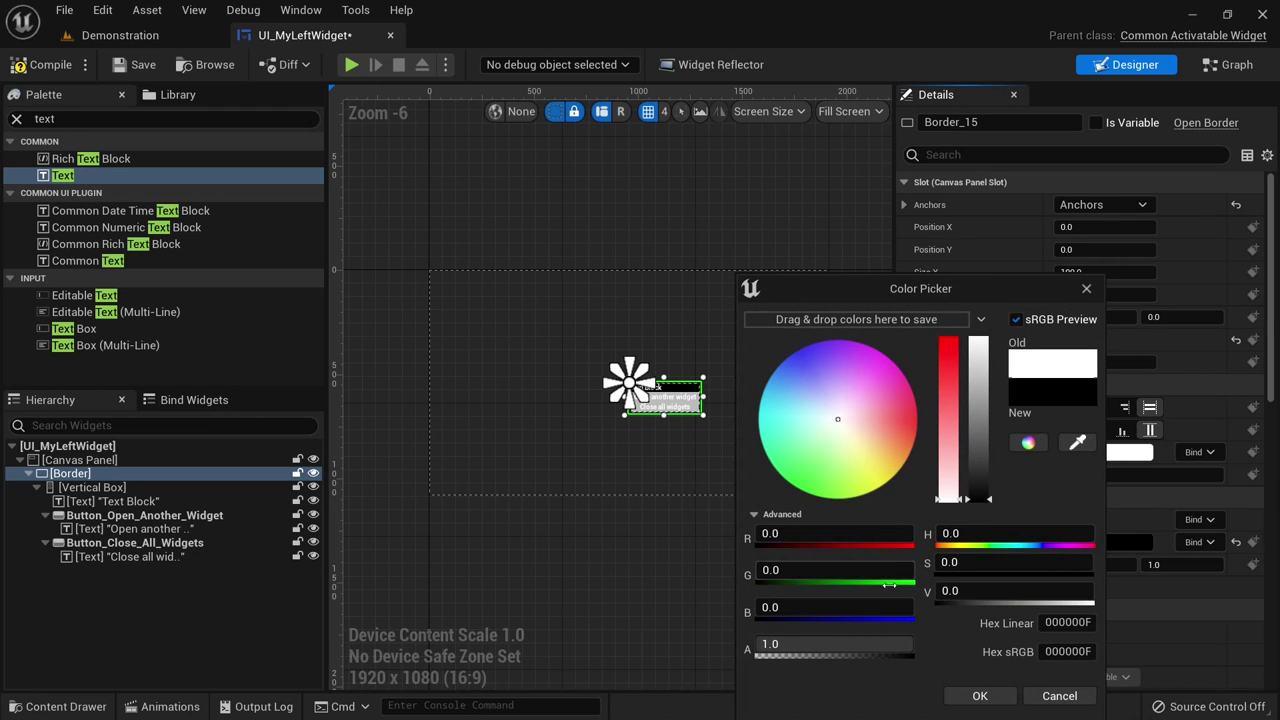
left_click(852, 645)
type("0")
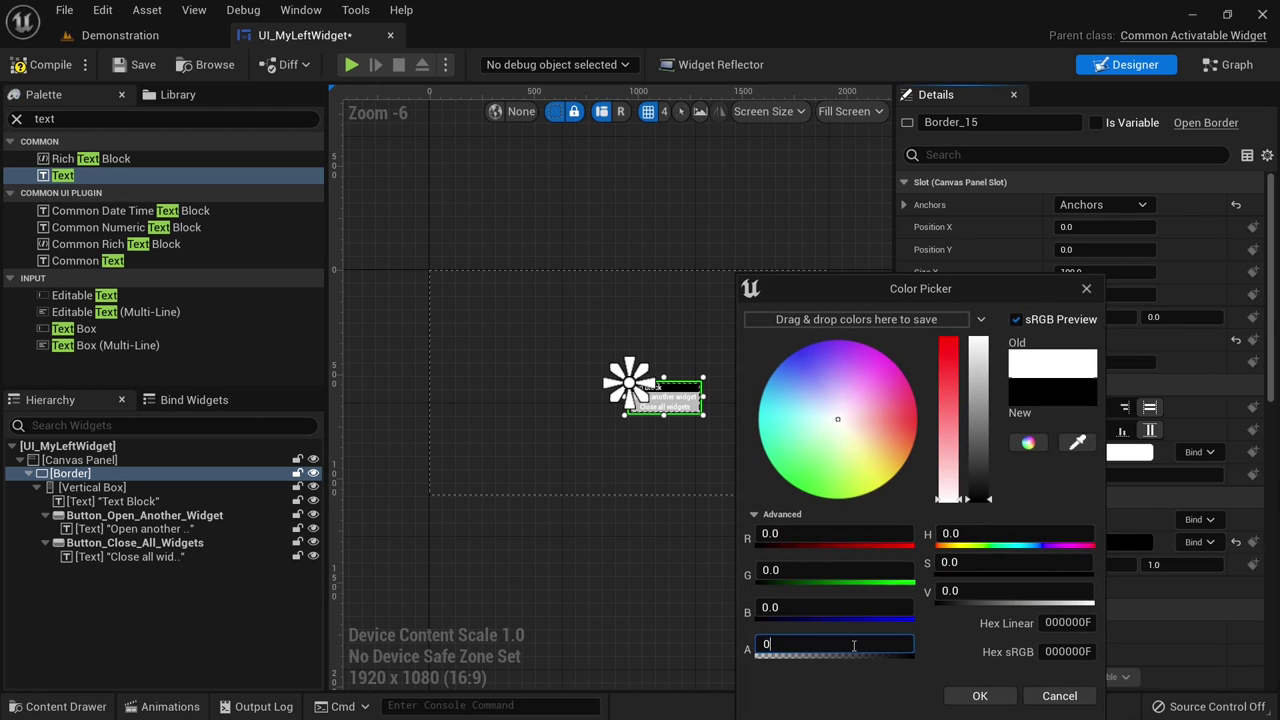
type(".5")
key("Return")
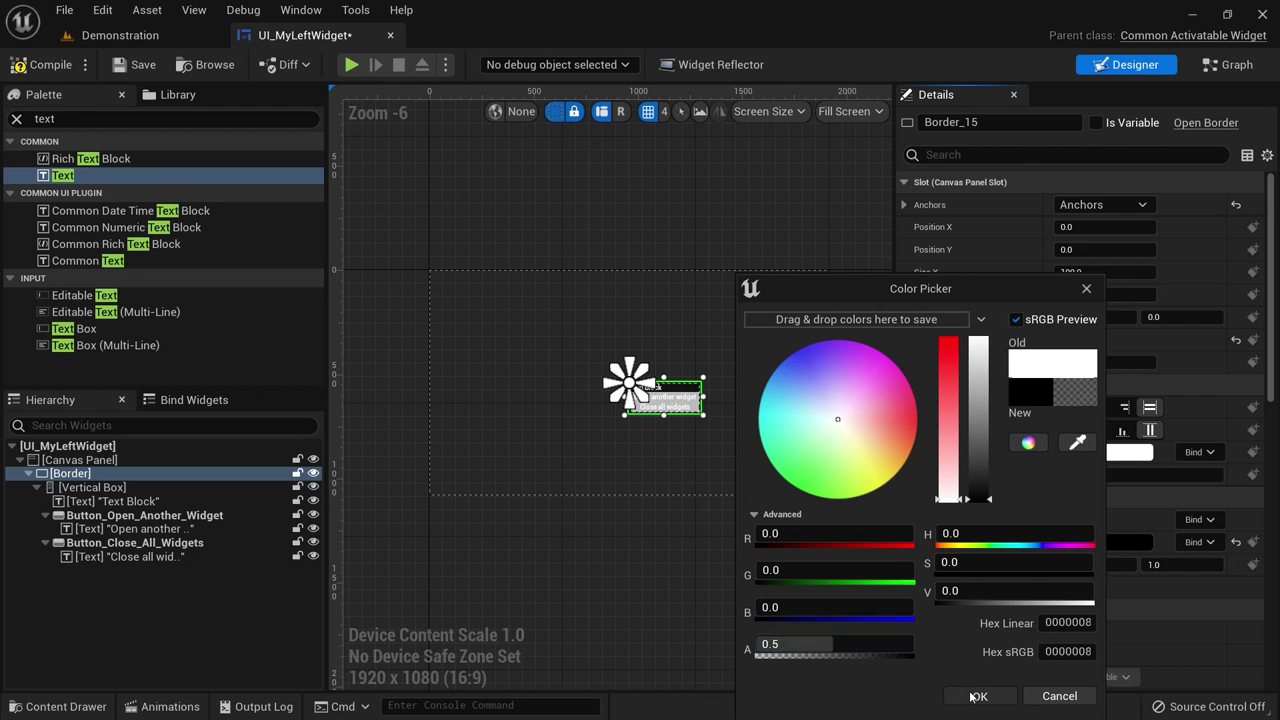
left_click(782, 473)
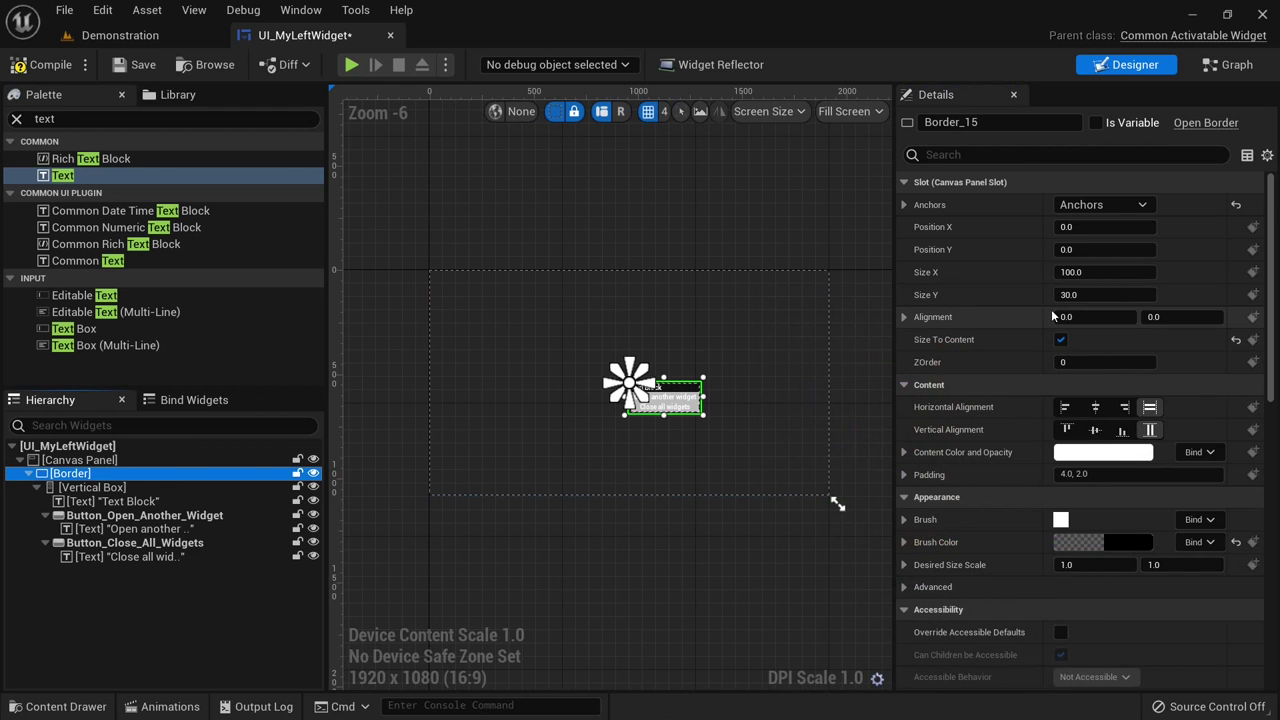
- Set the Border's alignment to 0.5/0.5 and Position X to -300
left_click(1083, 316)
type("0.5")
key("Tab")
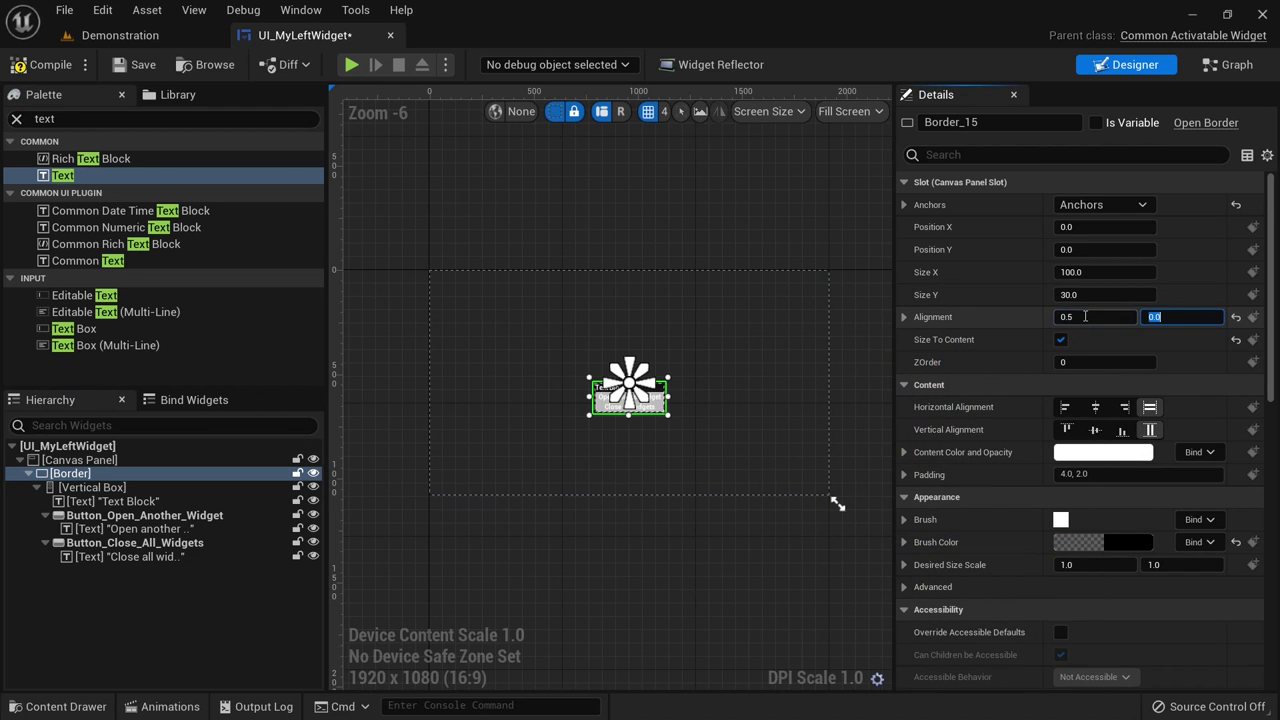
type("0.5")
key("Return")
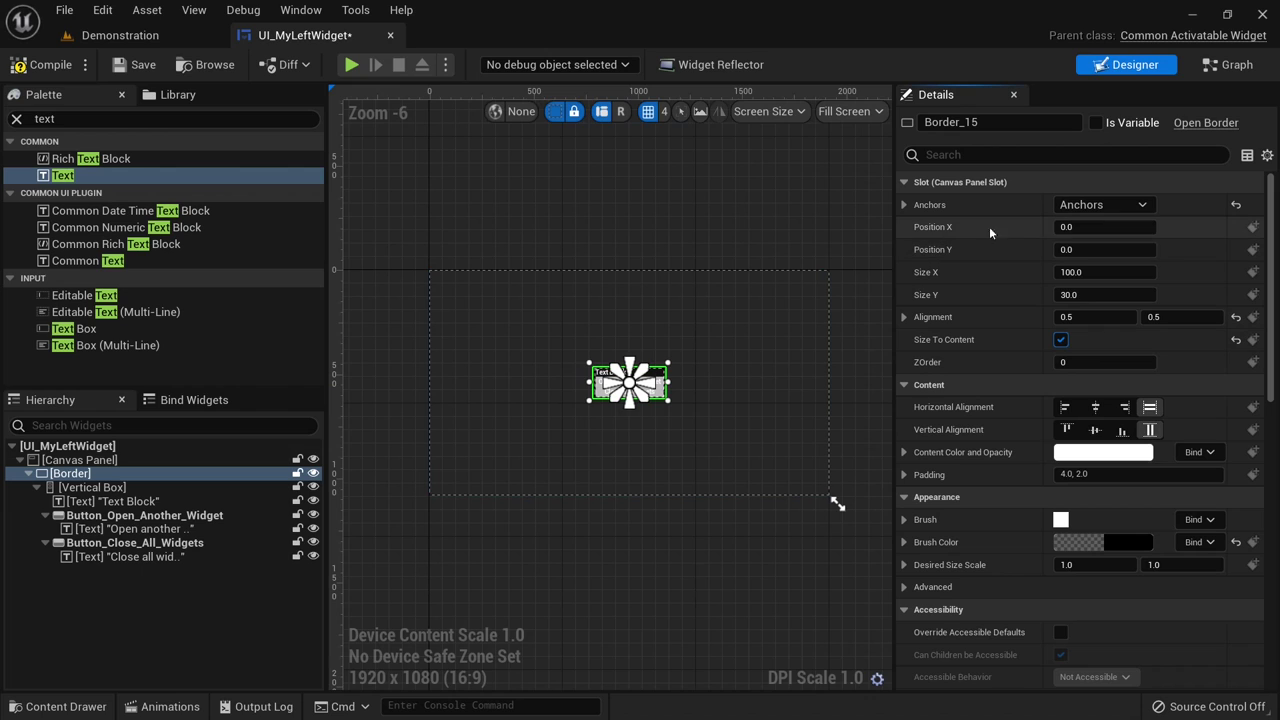
left_click(1113, 226)
key("Return")
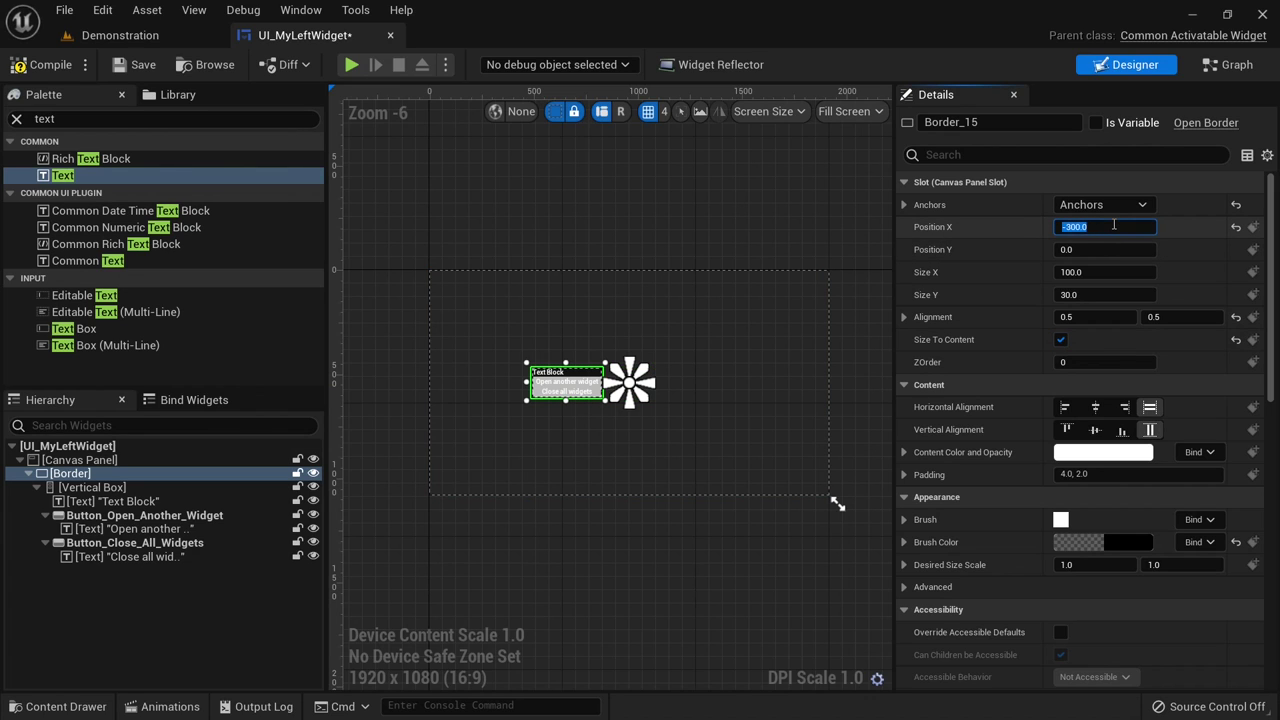
scroll(545, 420, "up", 3)
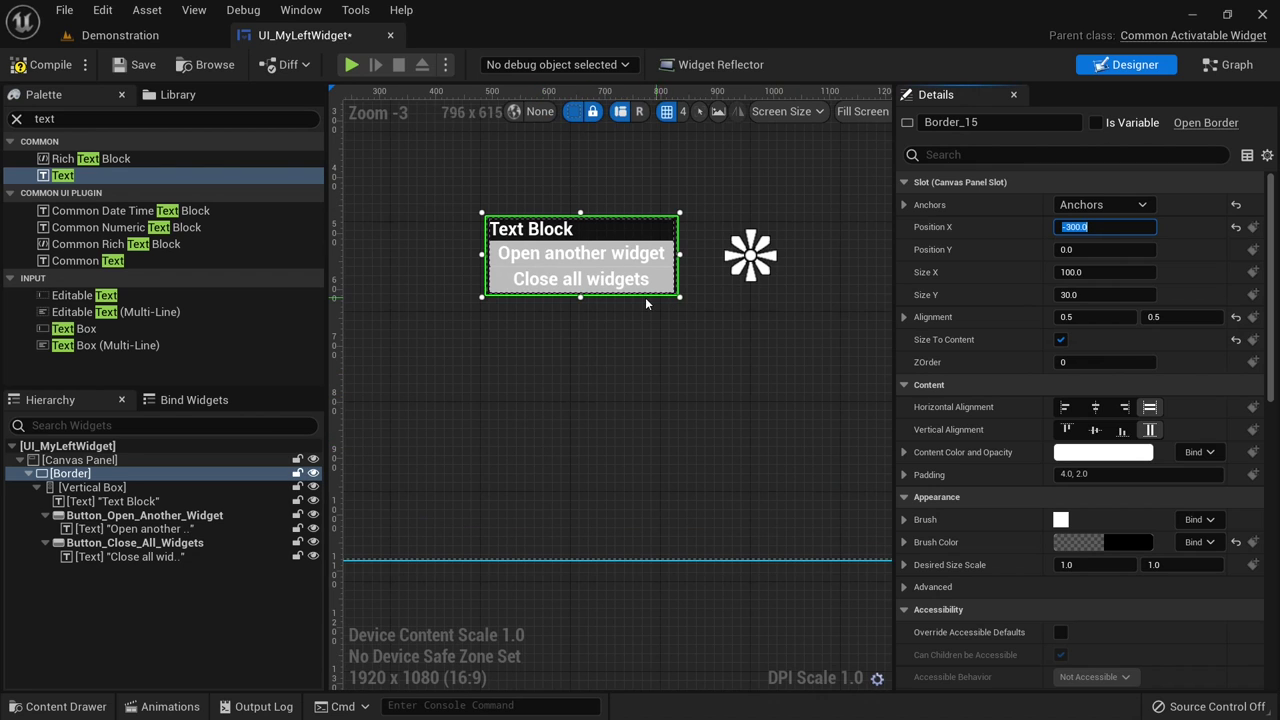
left_click(130, 502)
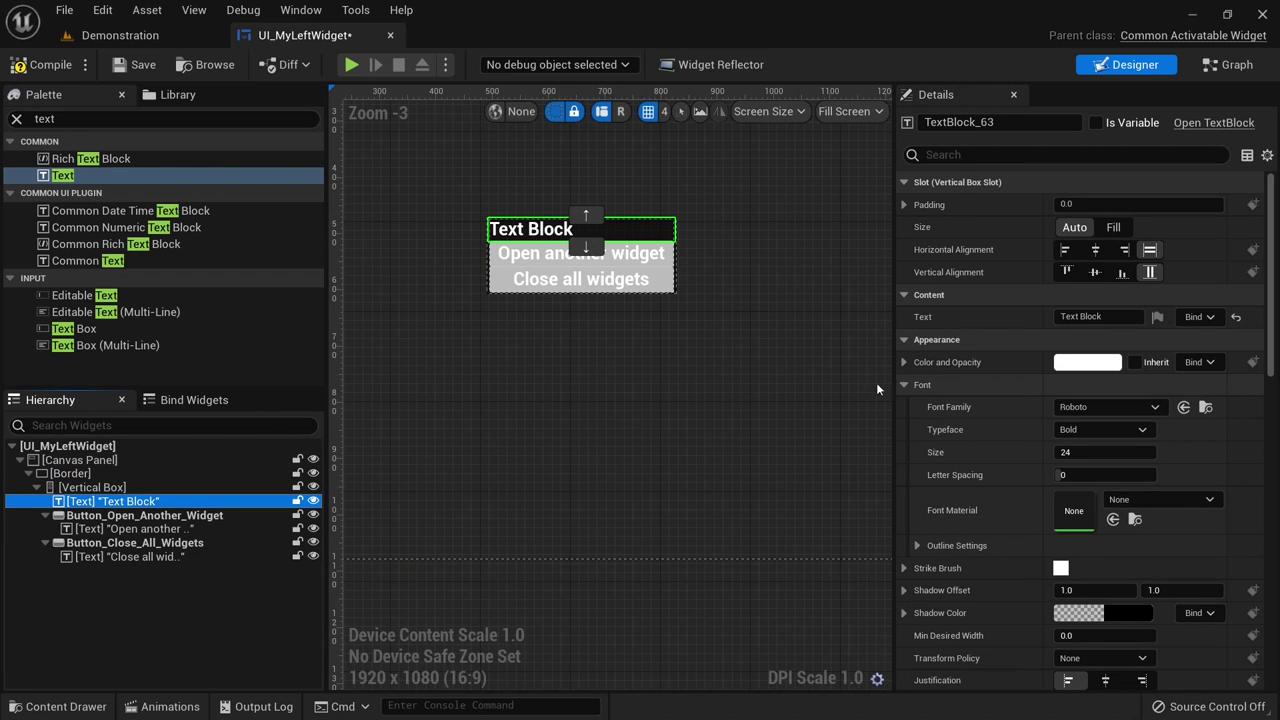
- Change the title Text Block to 'Left Widget' with font size 48
left_click(1111, 317)
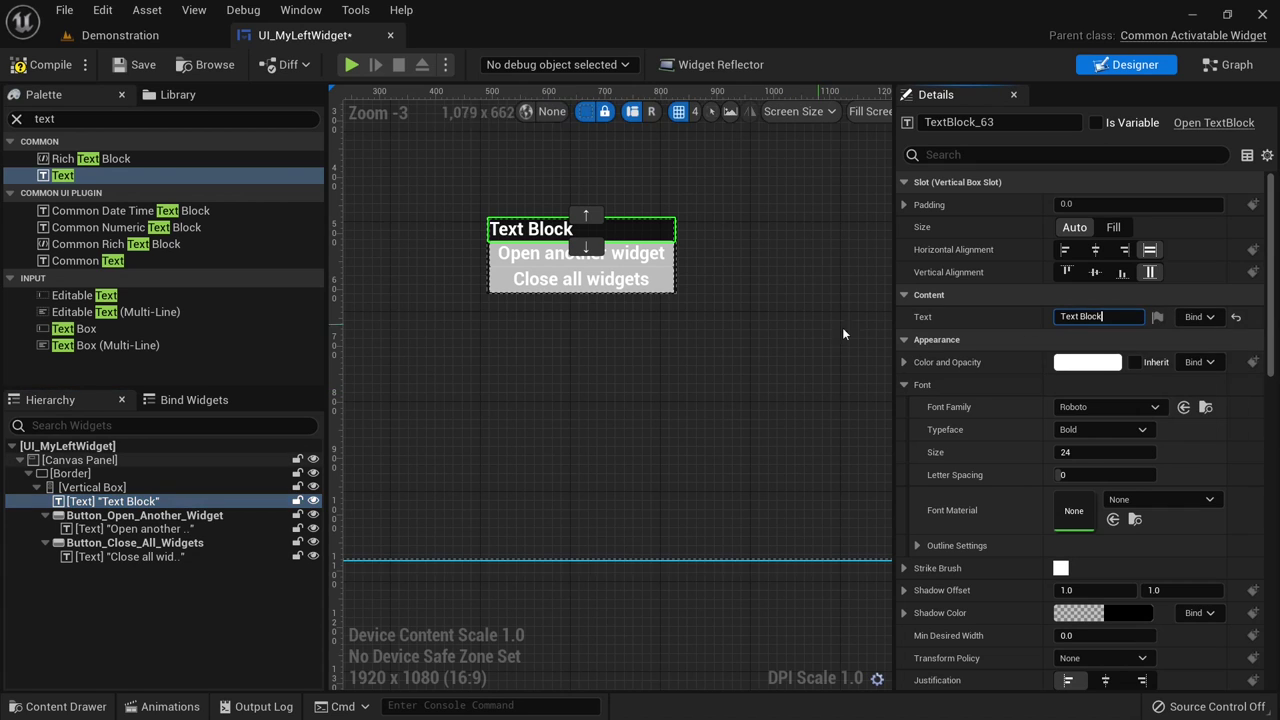
left_click(1111, 317)
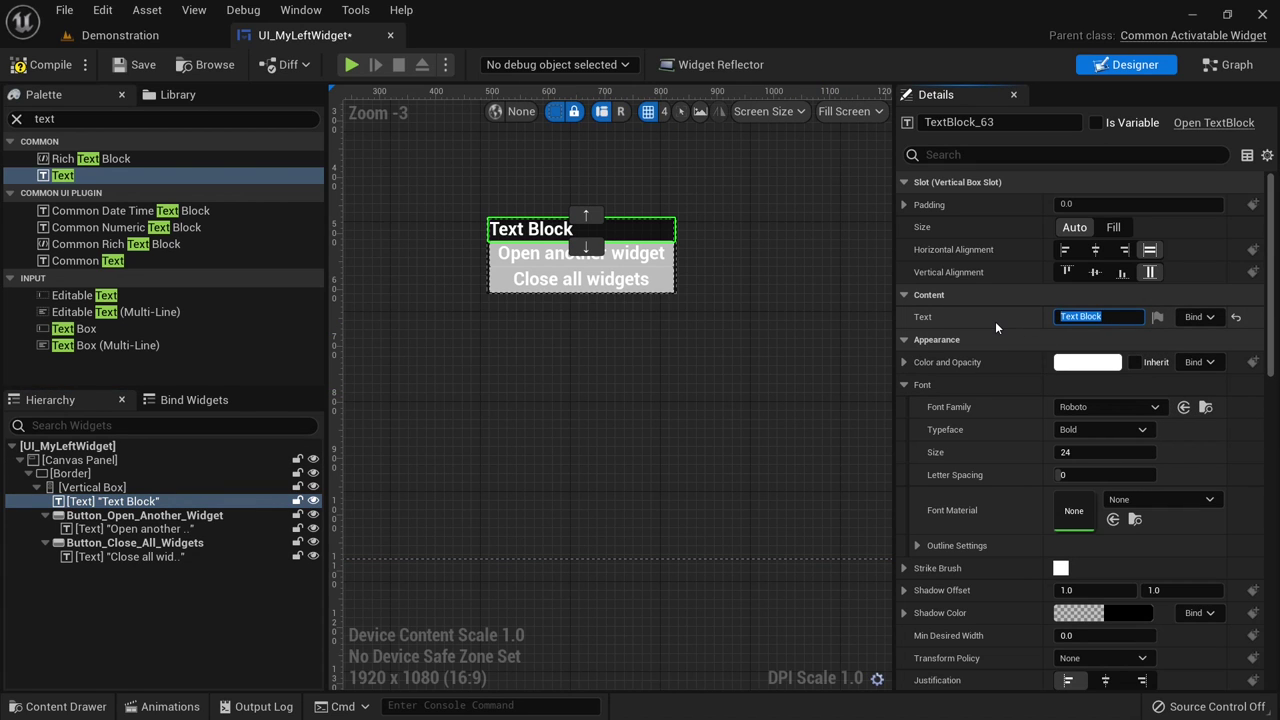
type("Left Widget")
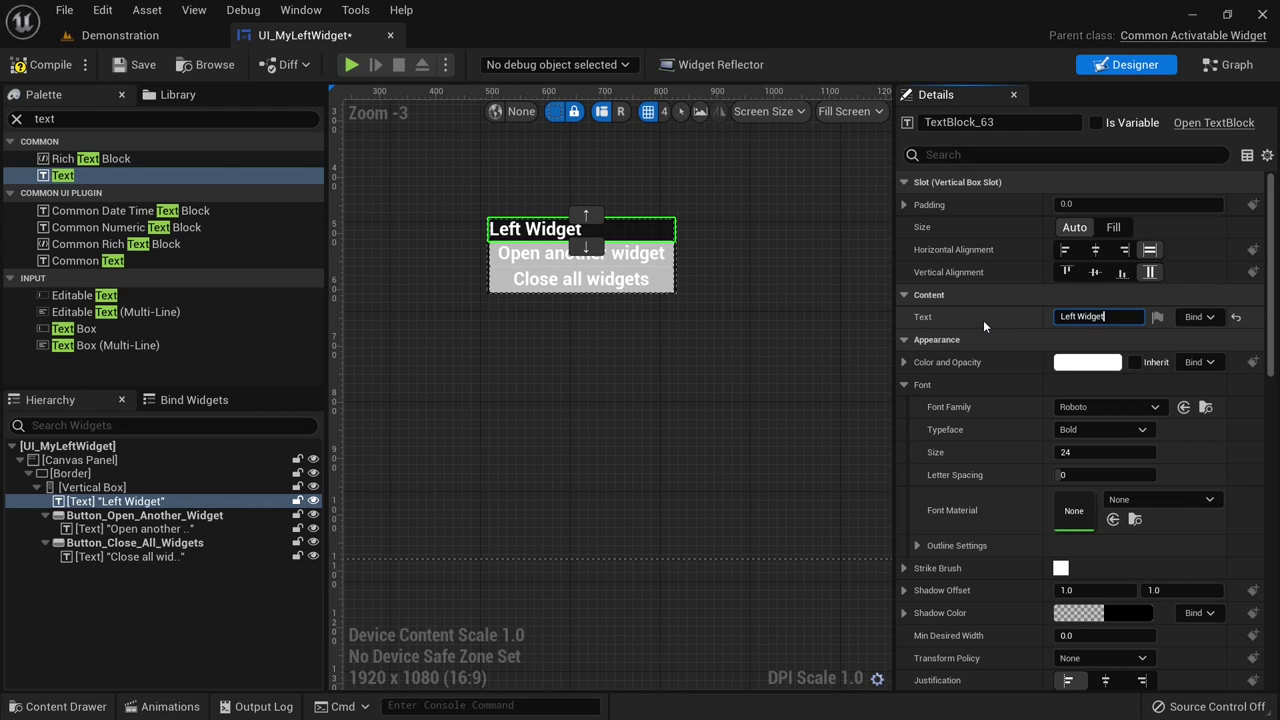
left_click(1080, 453)
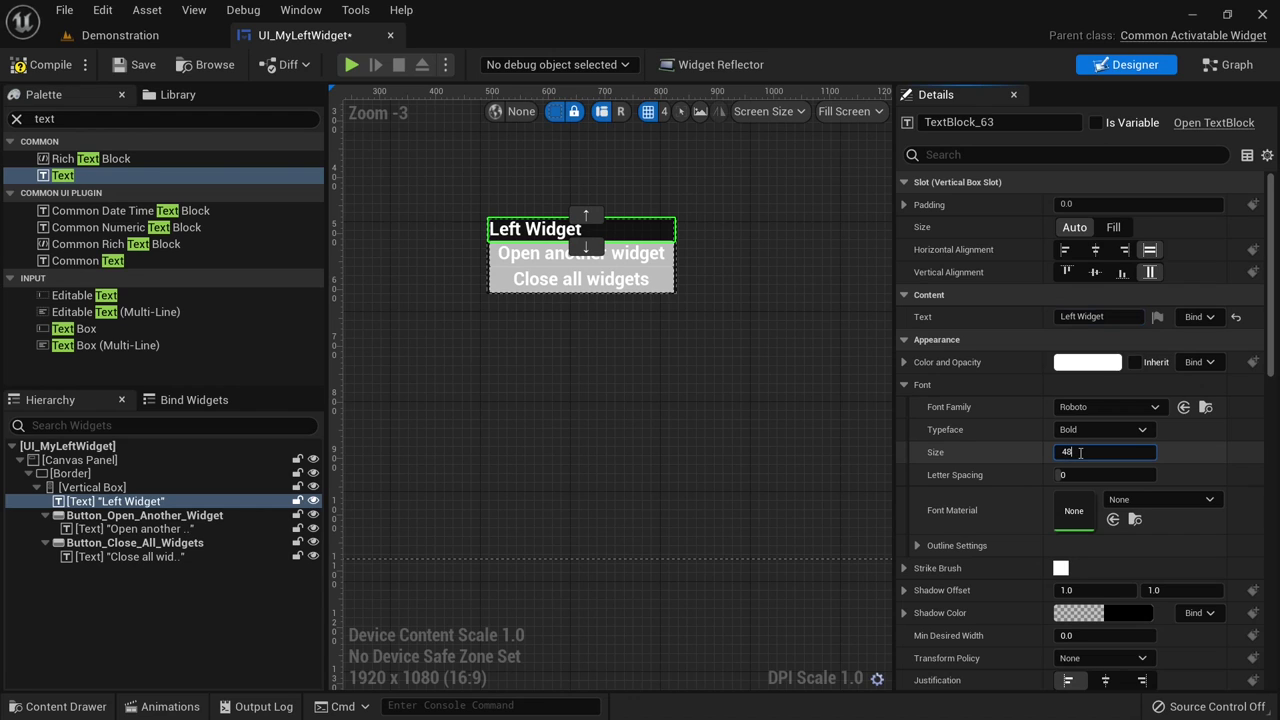
key("Return")
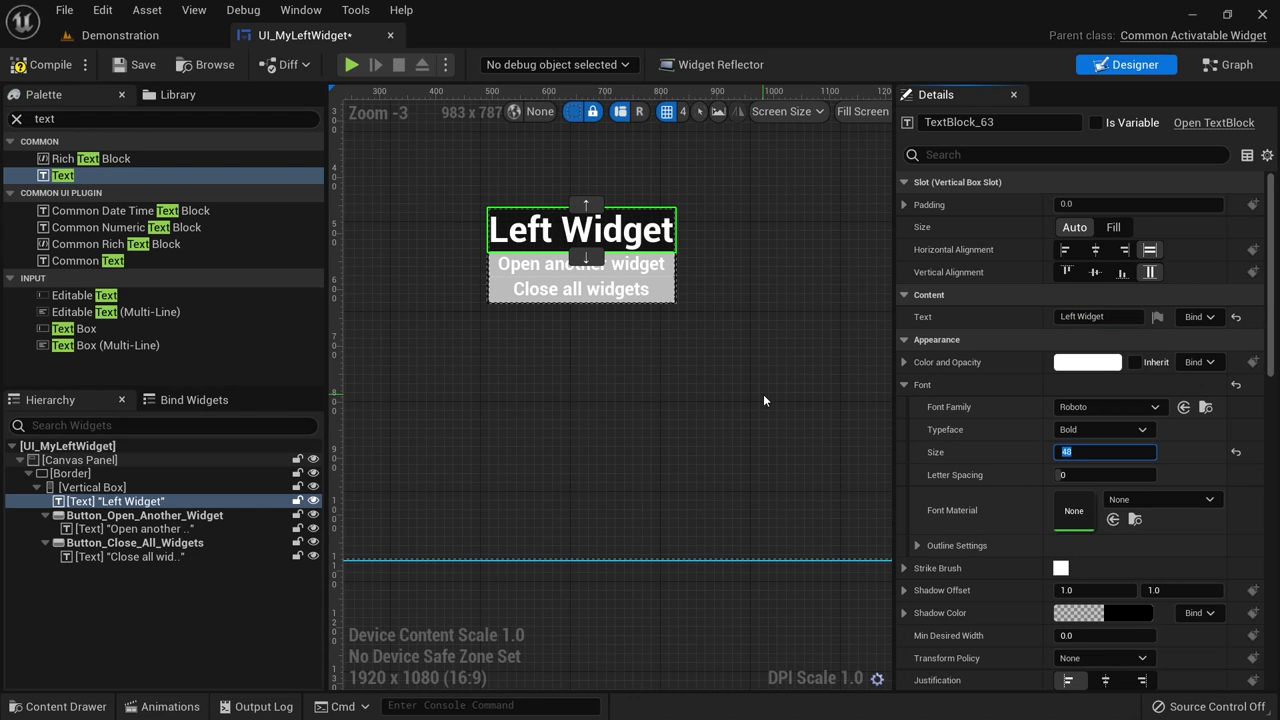
- Set padding 5 on both the Open another widget and Close all widgets buttons
left_click(160, 515)
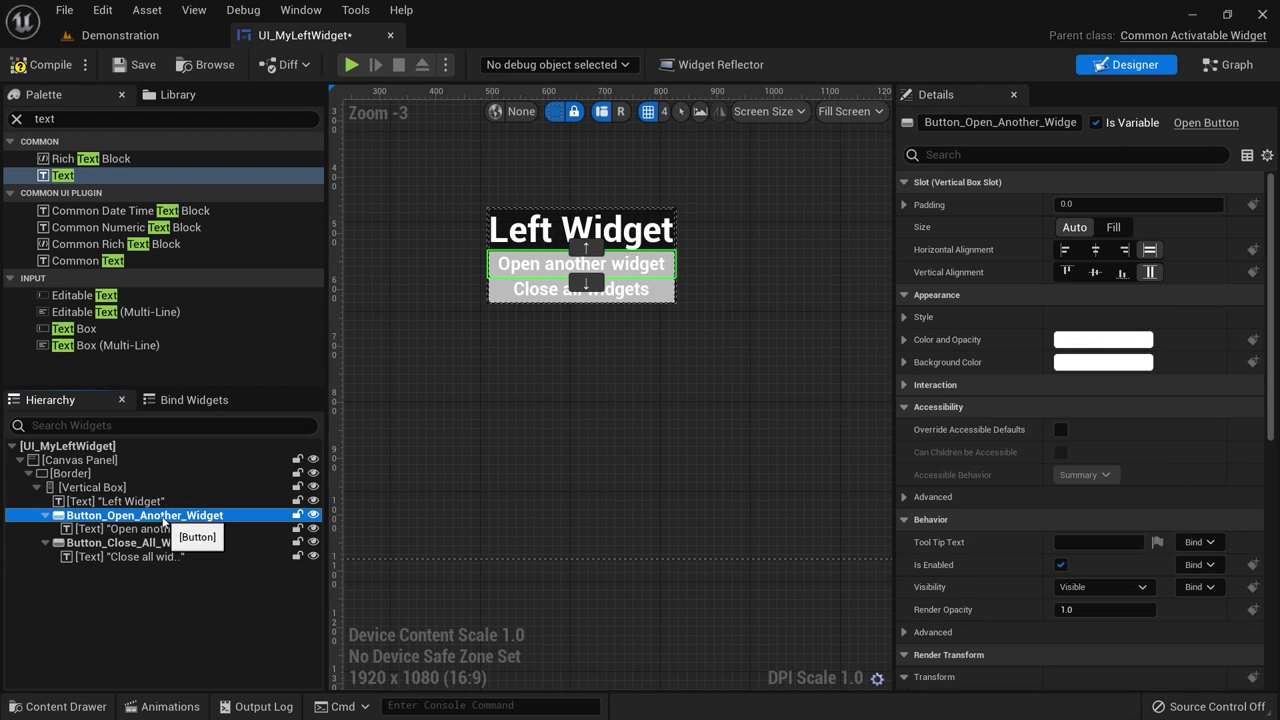
left_click(140, 542, "ctrl")
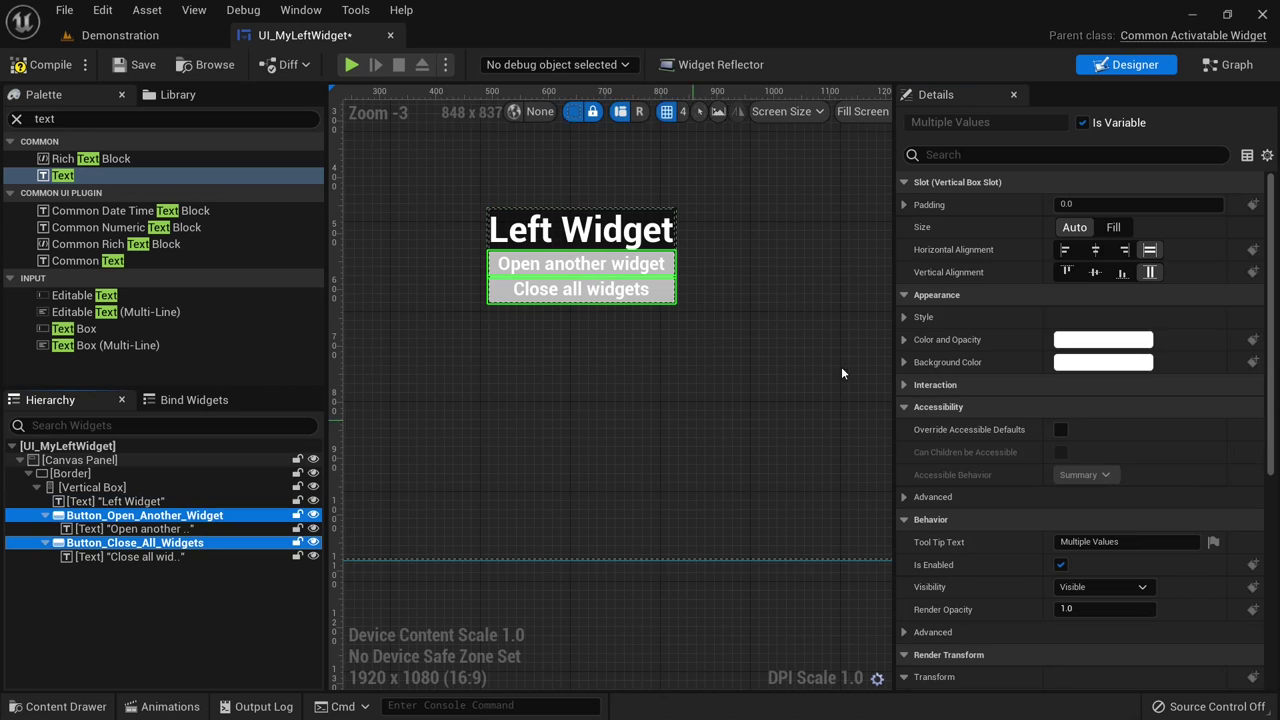
left_click(1104, 205)
type("5")
key("Return")
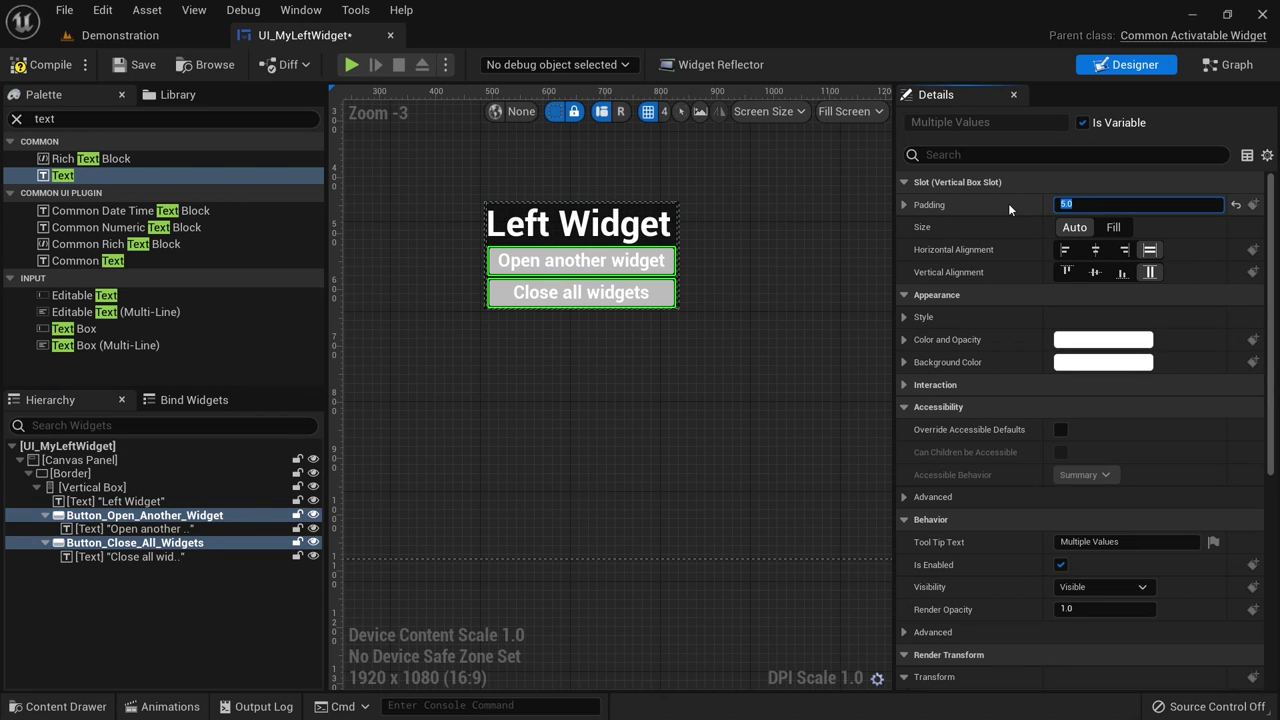
- Save the UI_MyLeftWidget blueprint
left_click(135, 64)
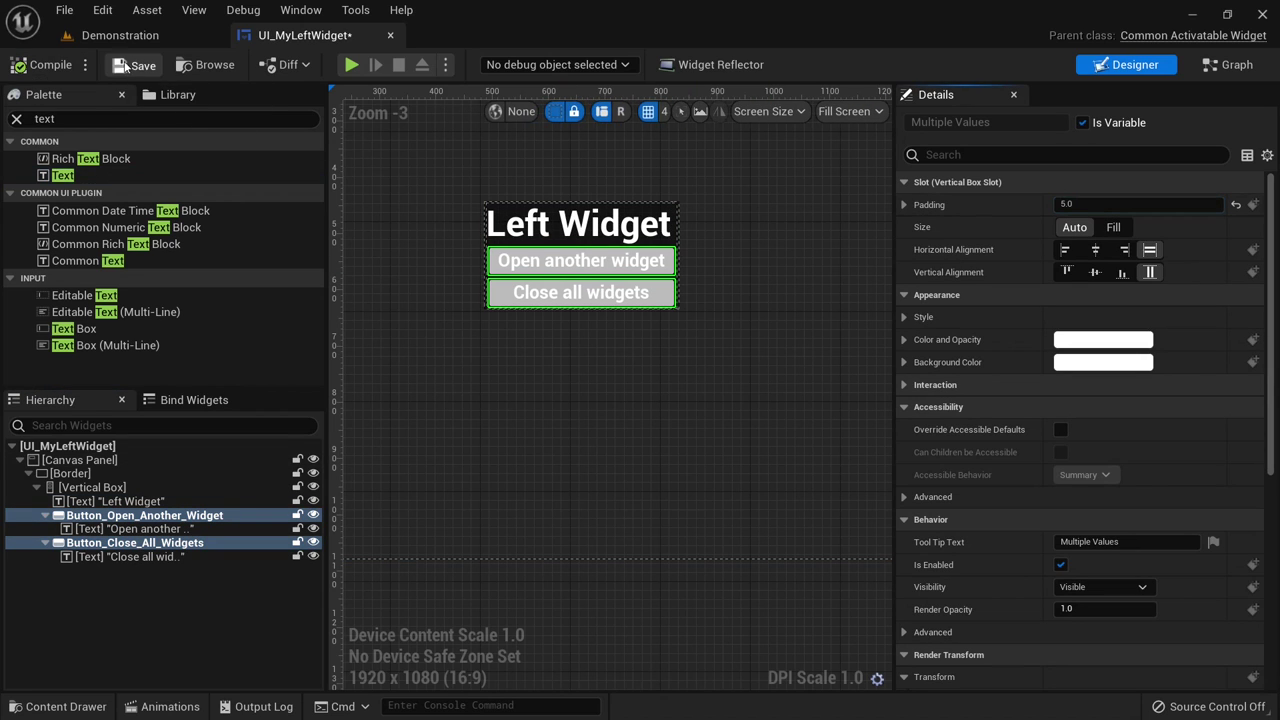
left_click(700, 343)
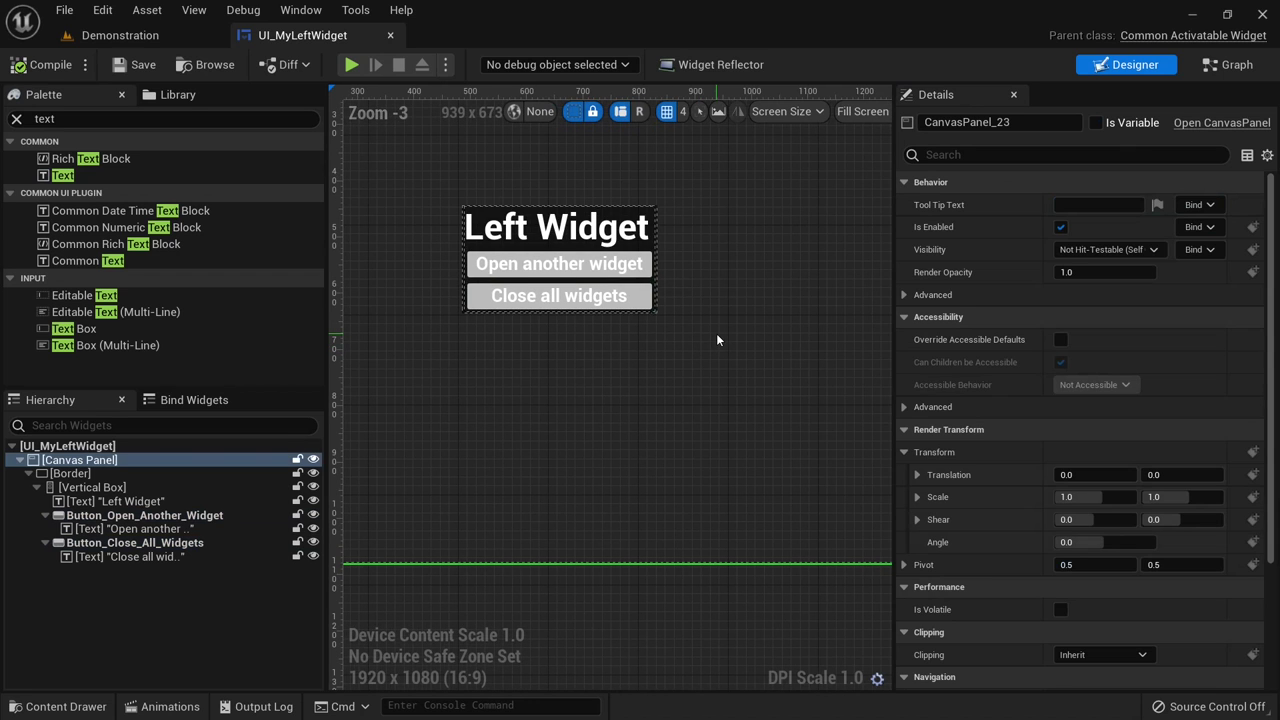
scroll(668, 239, "down", 3)
- Back in the Demonstration level, duplicate UI_MyLeftWidget as UI_MyRightWidget and open the copy
left_click(115, 35)
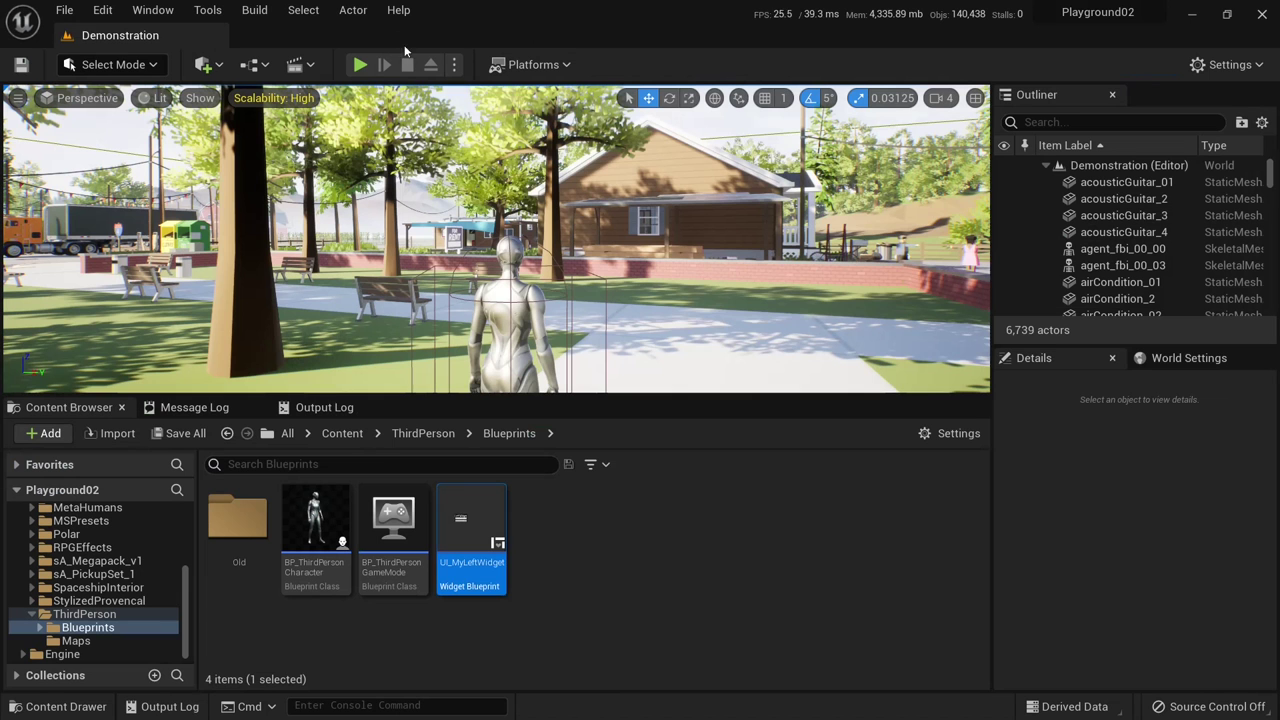
right_click(460, 525)
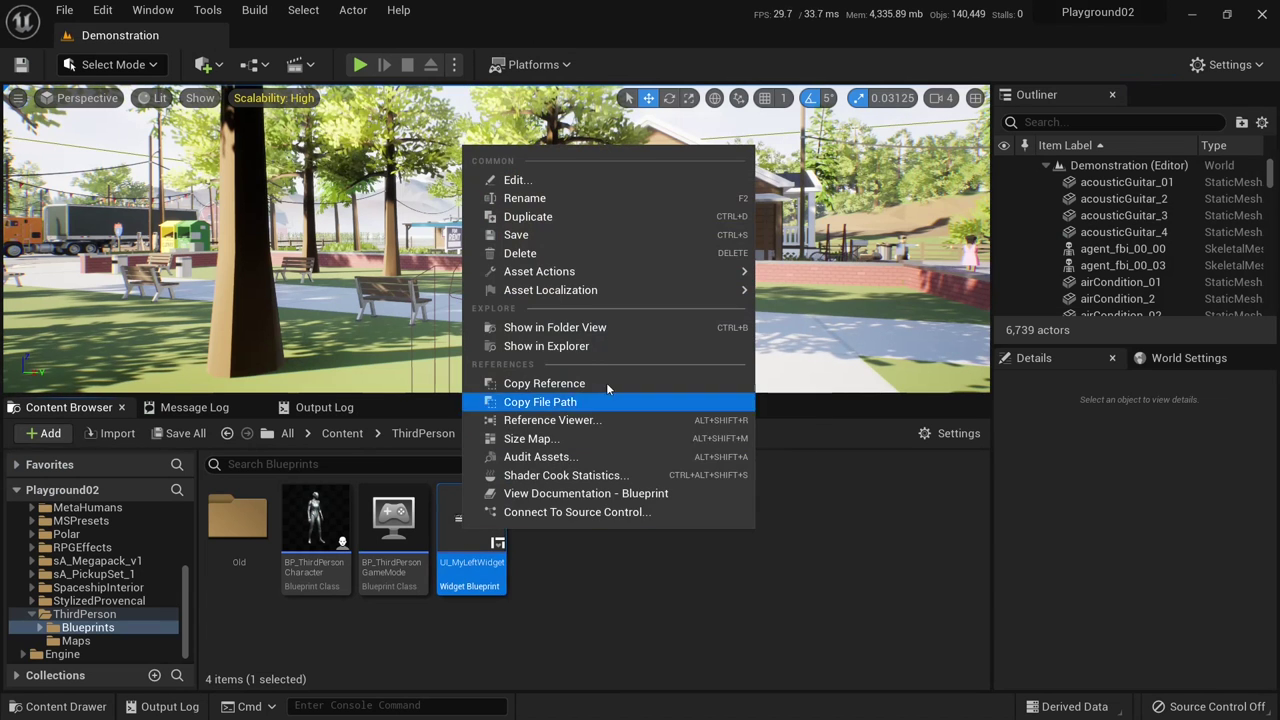
left_click(544, 214)
key("Left")
key("Left")
key("Left")
key("Left")
key("Left")
key("Left")
key("Left")
key("Left")
key("Left")
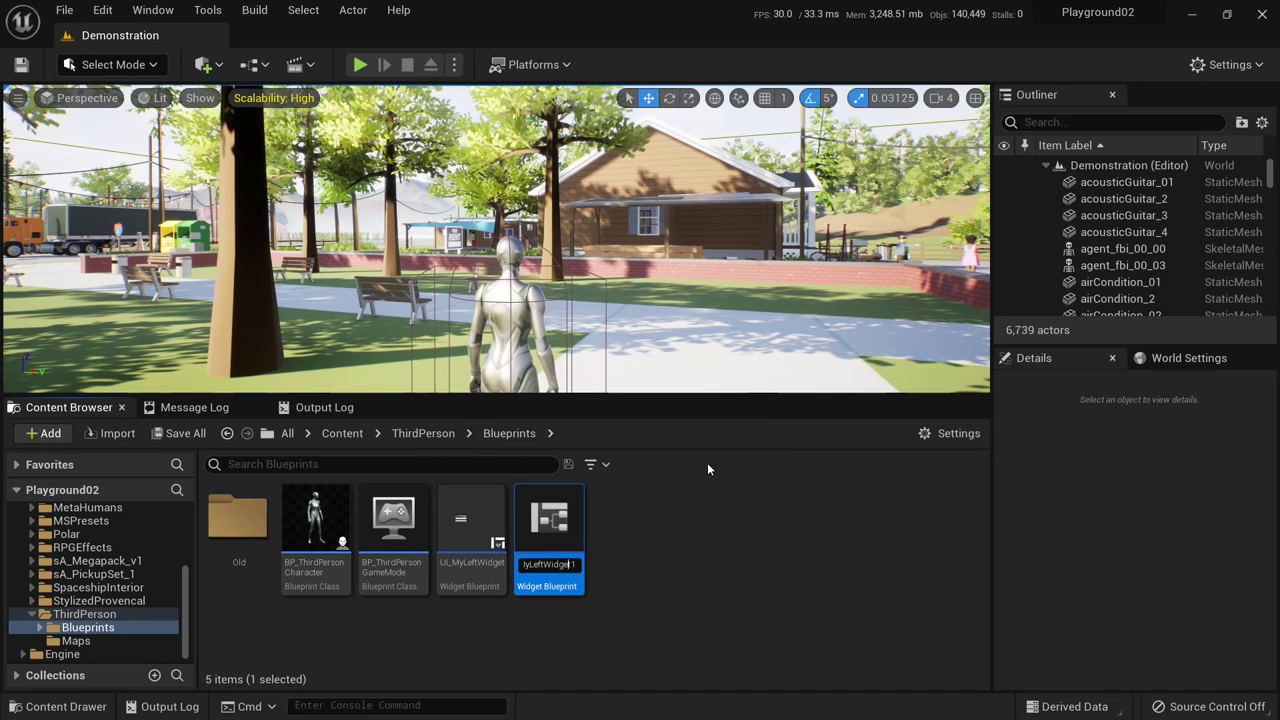
key("Left")
key("Left")
key("shift+Right")
key("shift+Right")
key("shift+Right")
key("shift+Right")
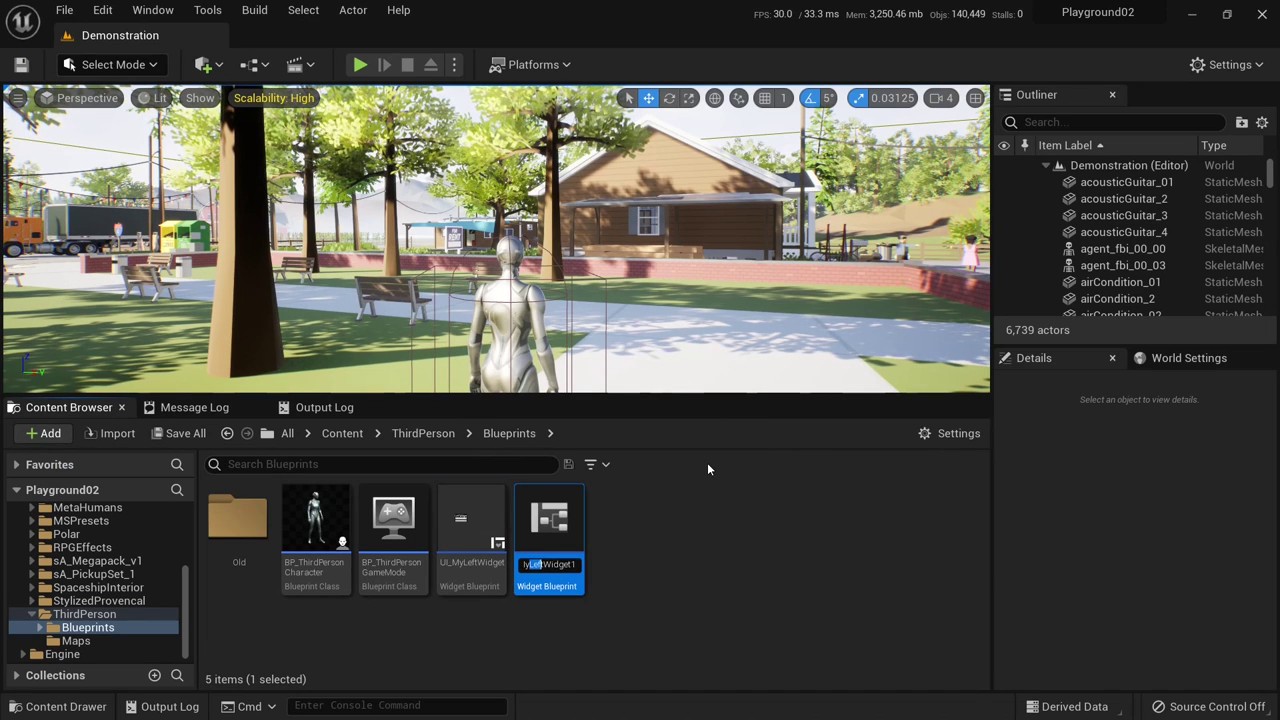
type("ightWid")
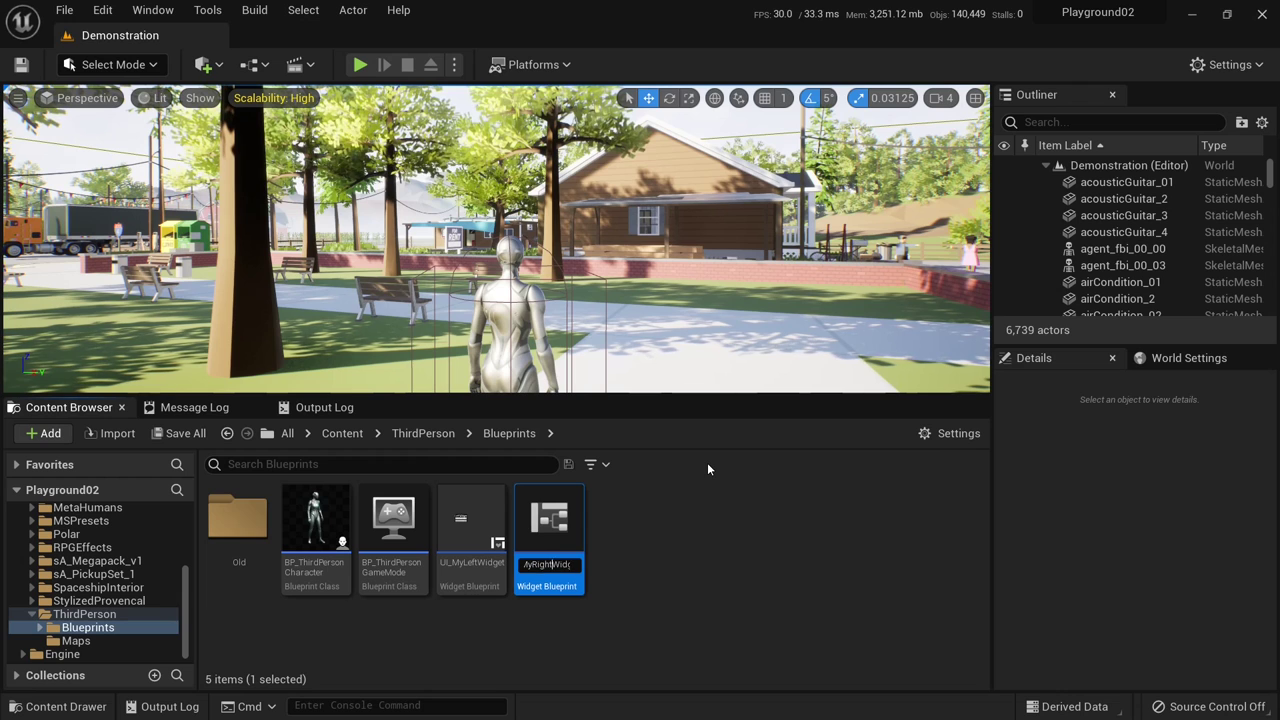
key("End")
key("BackSpace")
key("Return")
key("Return")
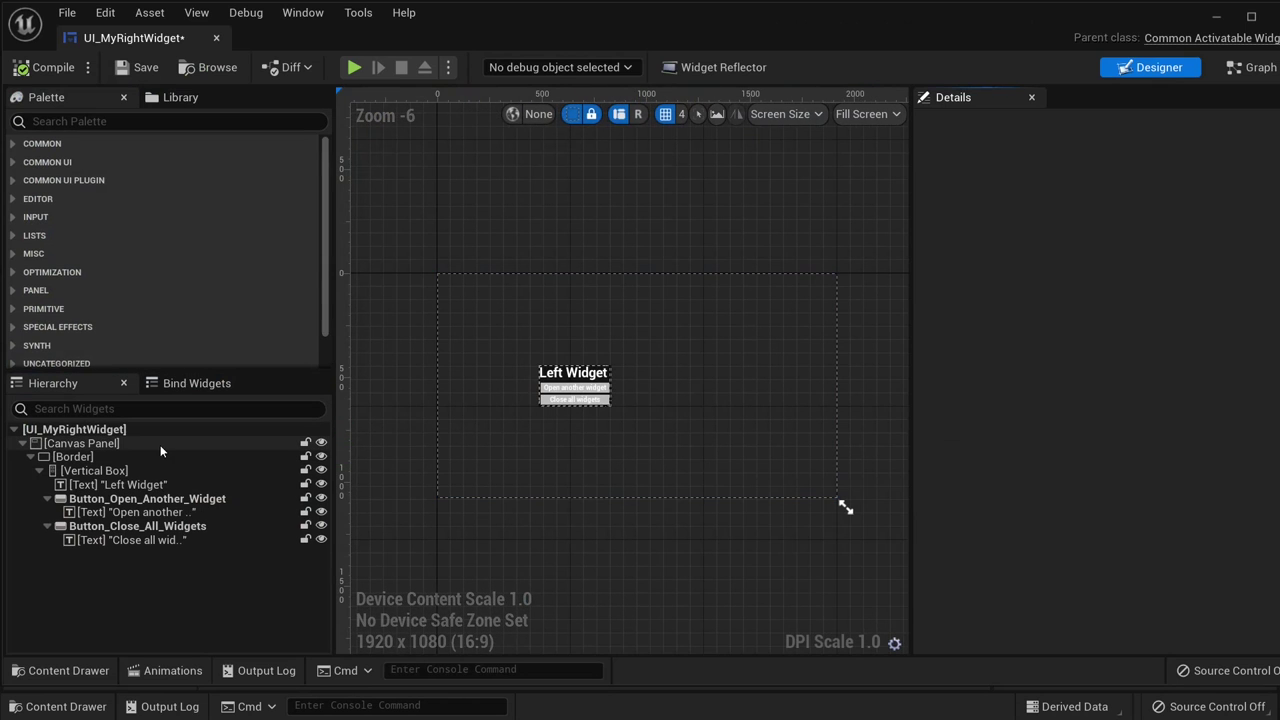
- Set the right widget's Border Position X to 300
left_click(77, 456)
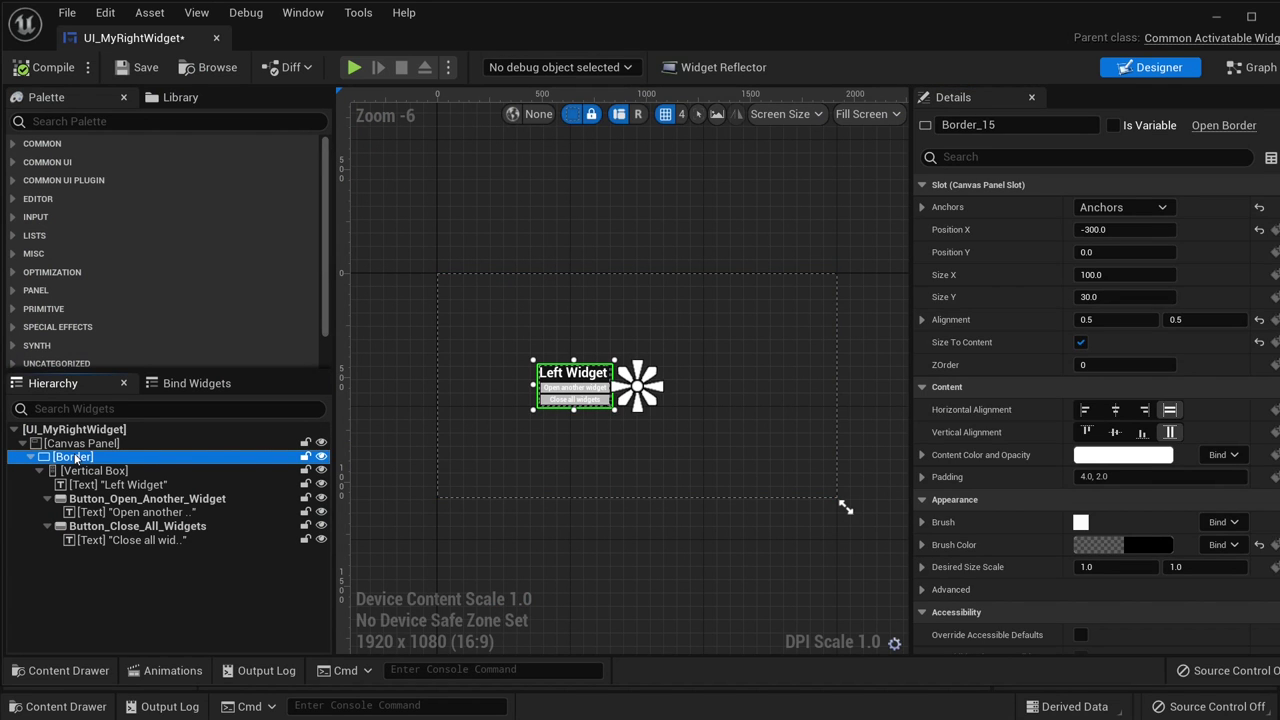
left_click(1121, 230)
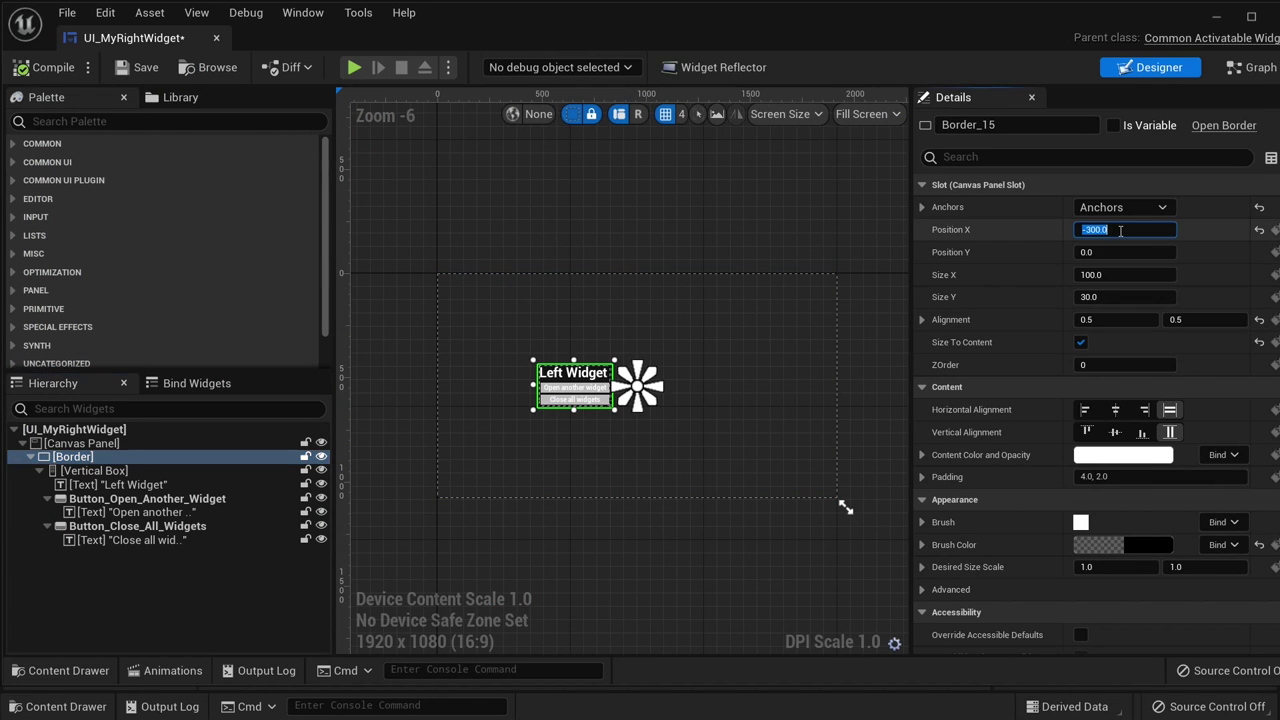
left_click(1121, 230)
key("Return")
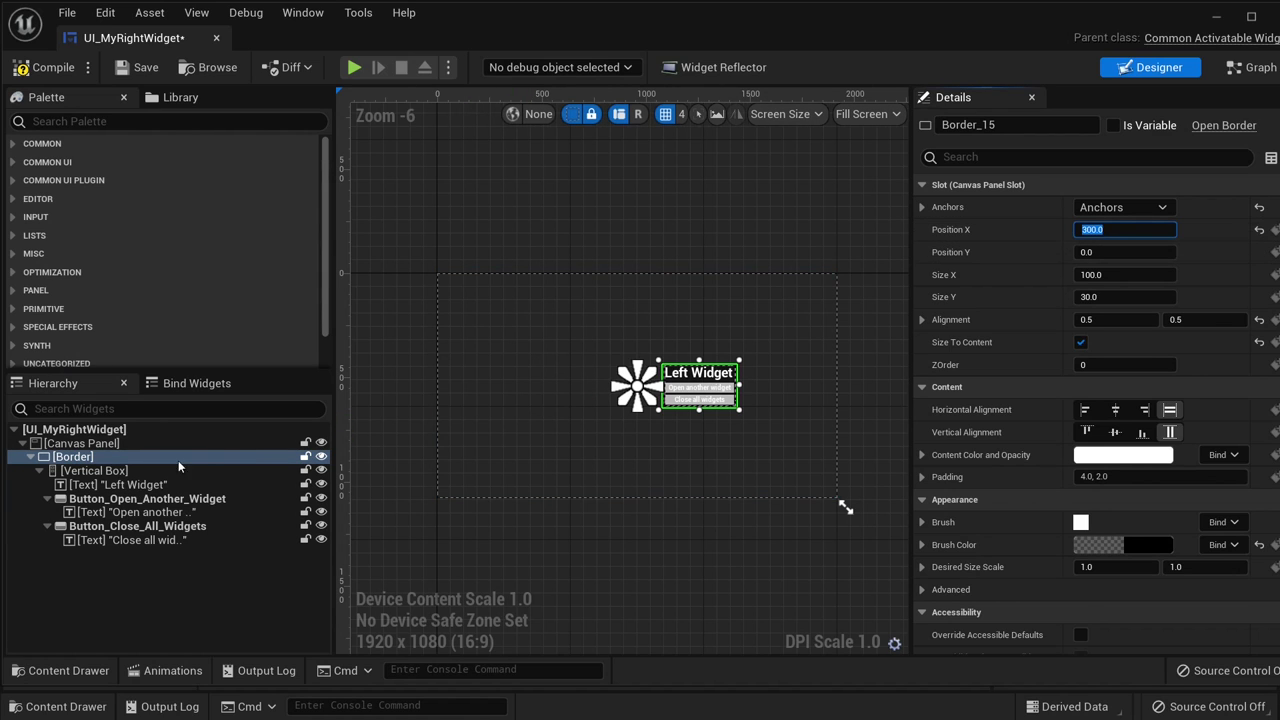
- Change the title text from 'Left Widget' to 'Right Widget'
left_click(113, 485)
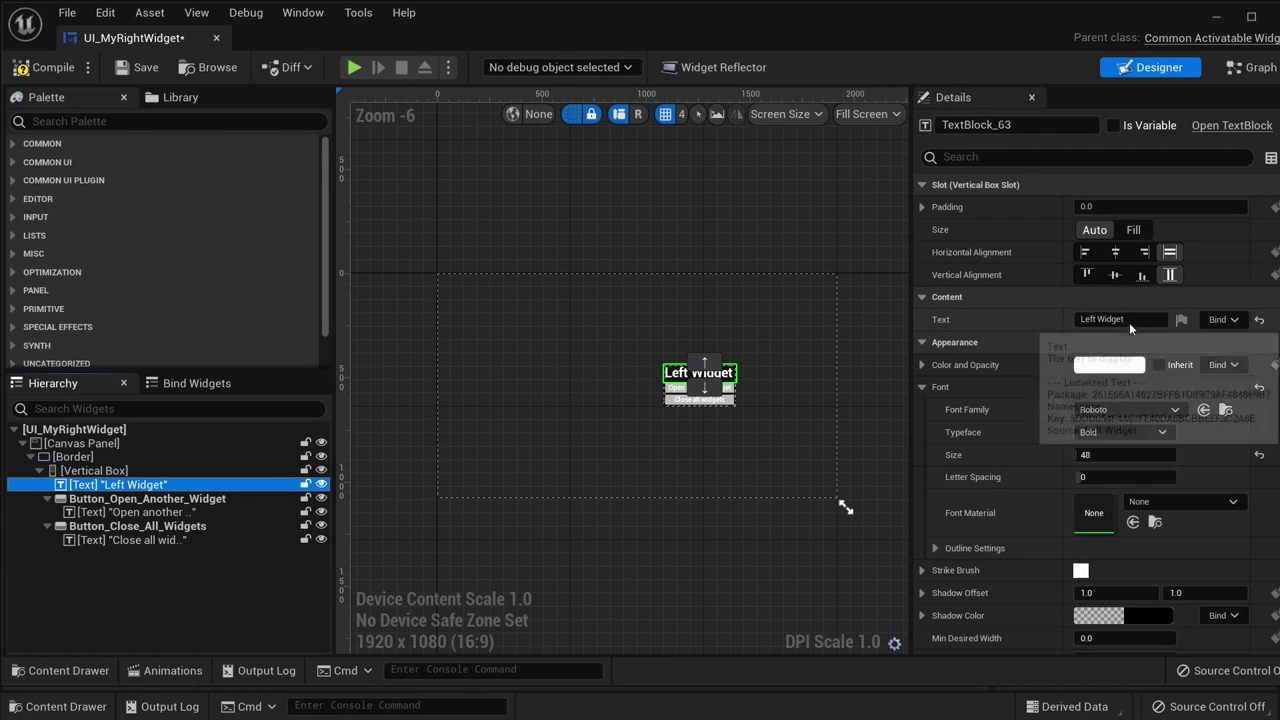
left_click(1125, 319)
type("Right")
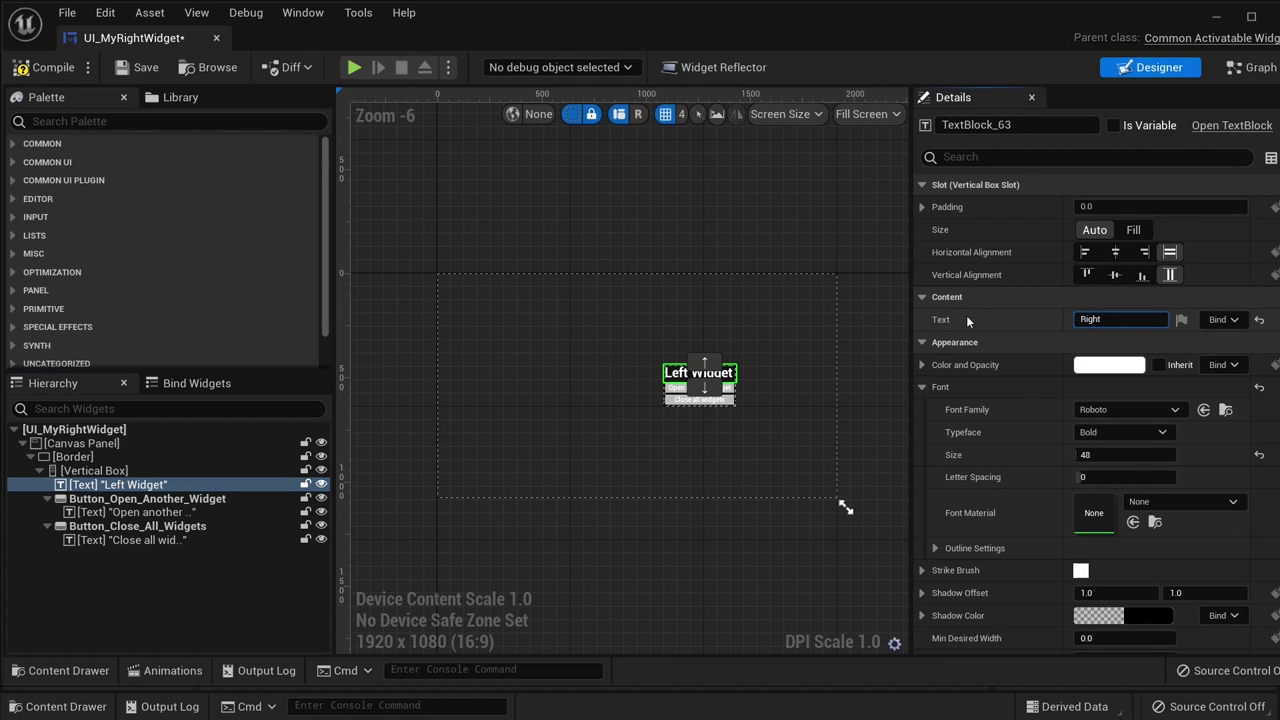
type(" Widget")
key("Return")
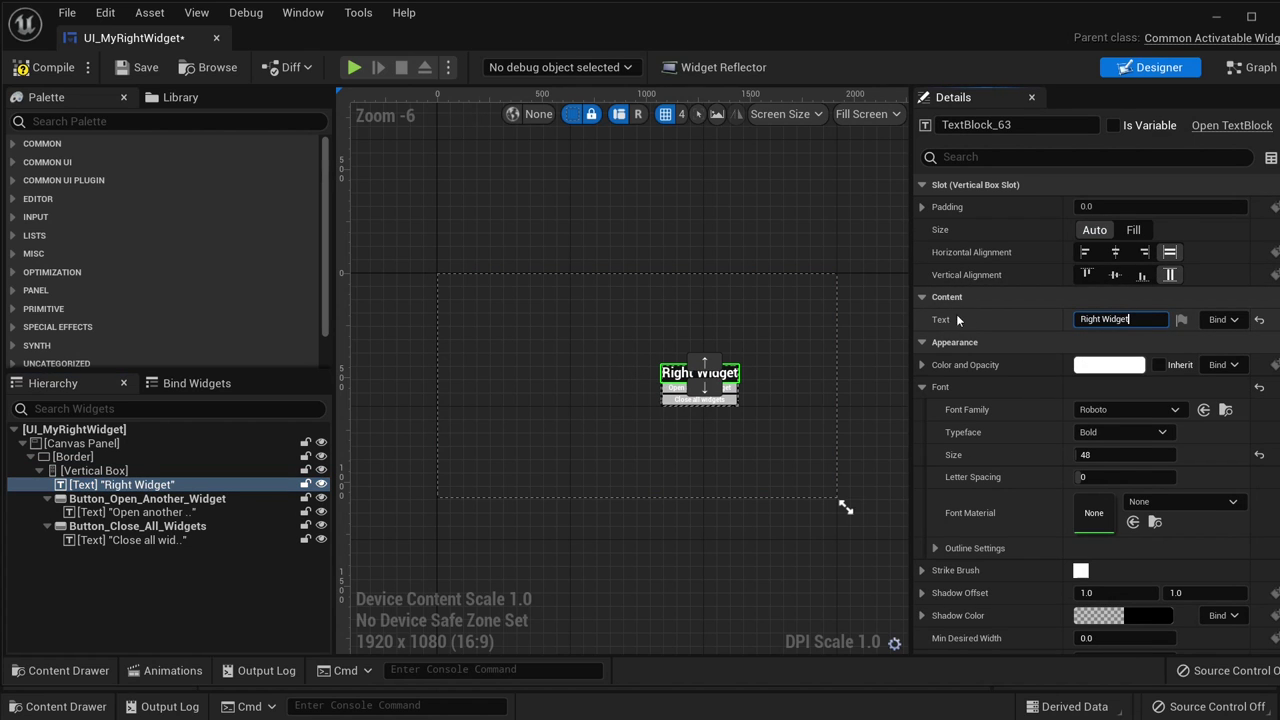
scroll(734, 405, "up", 2)
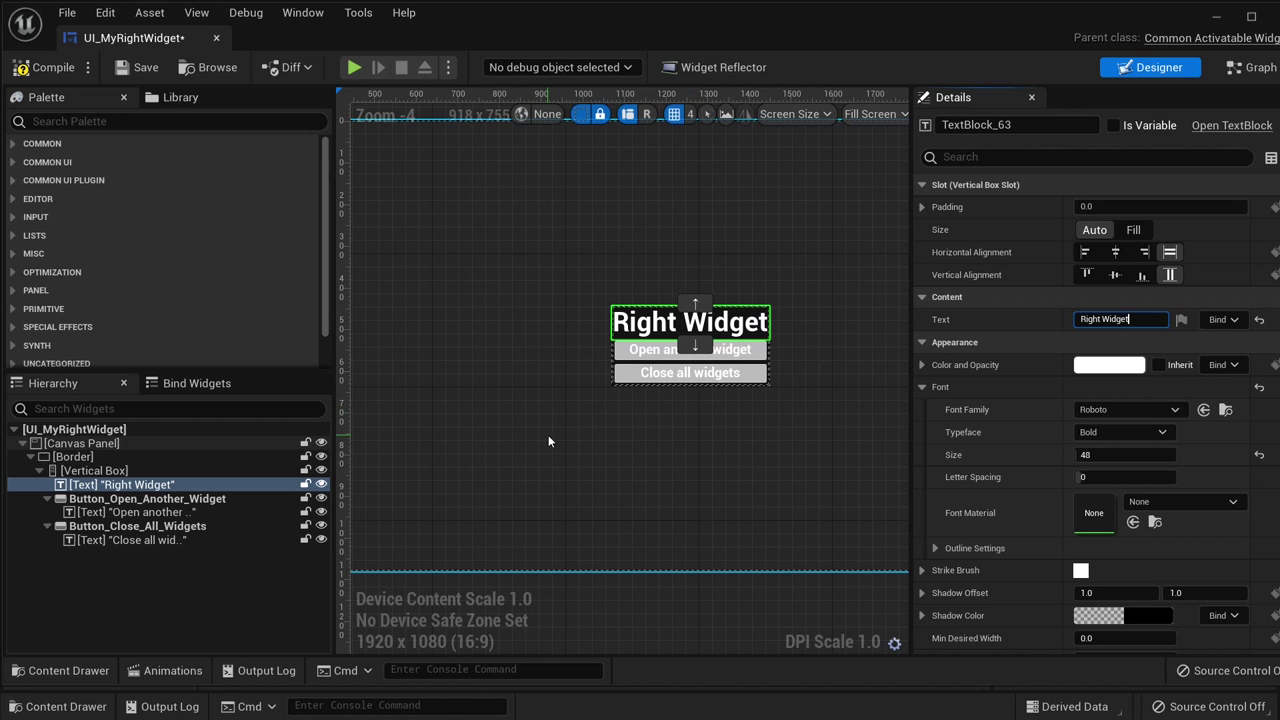
left_click(131, 498)
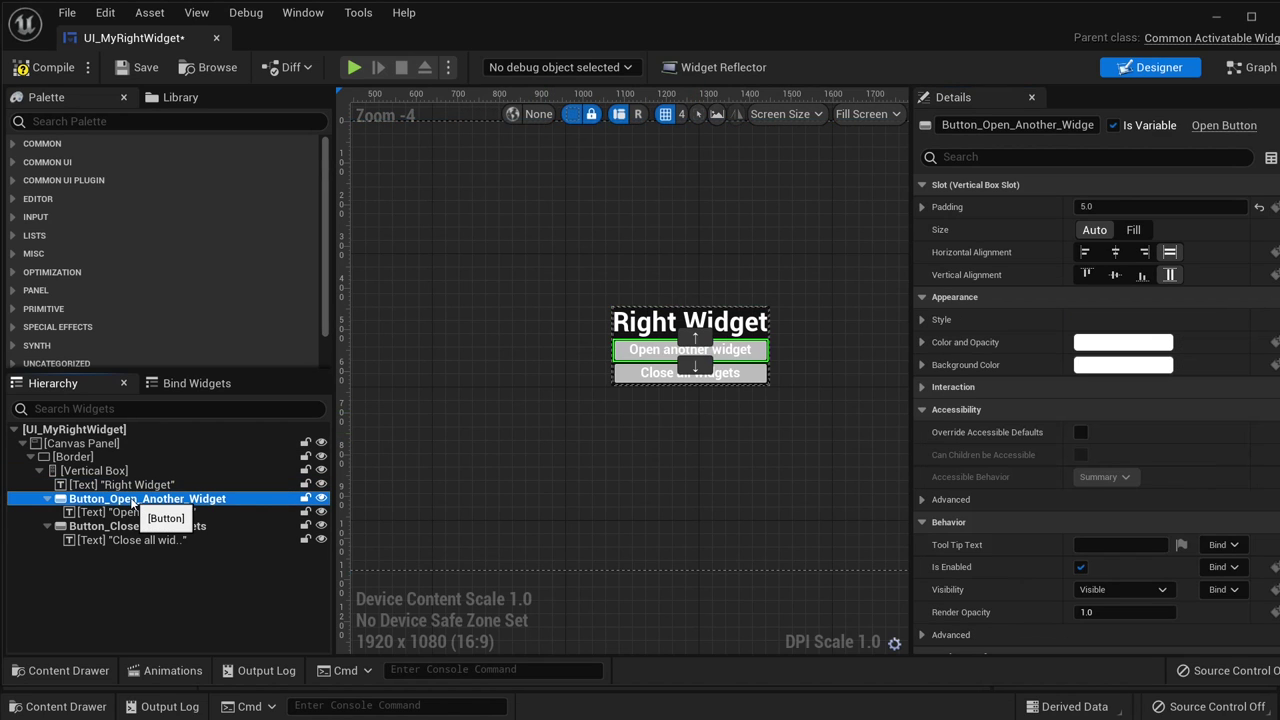
- Rename Button_Open_Another_Widget to Button_Deactivate_Another_Widget
left_click(131, 498)
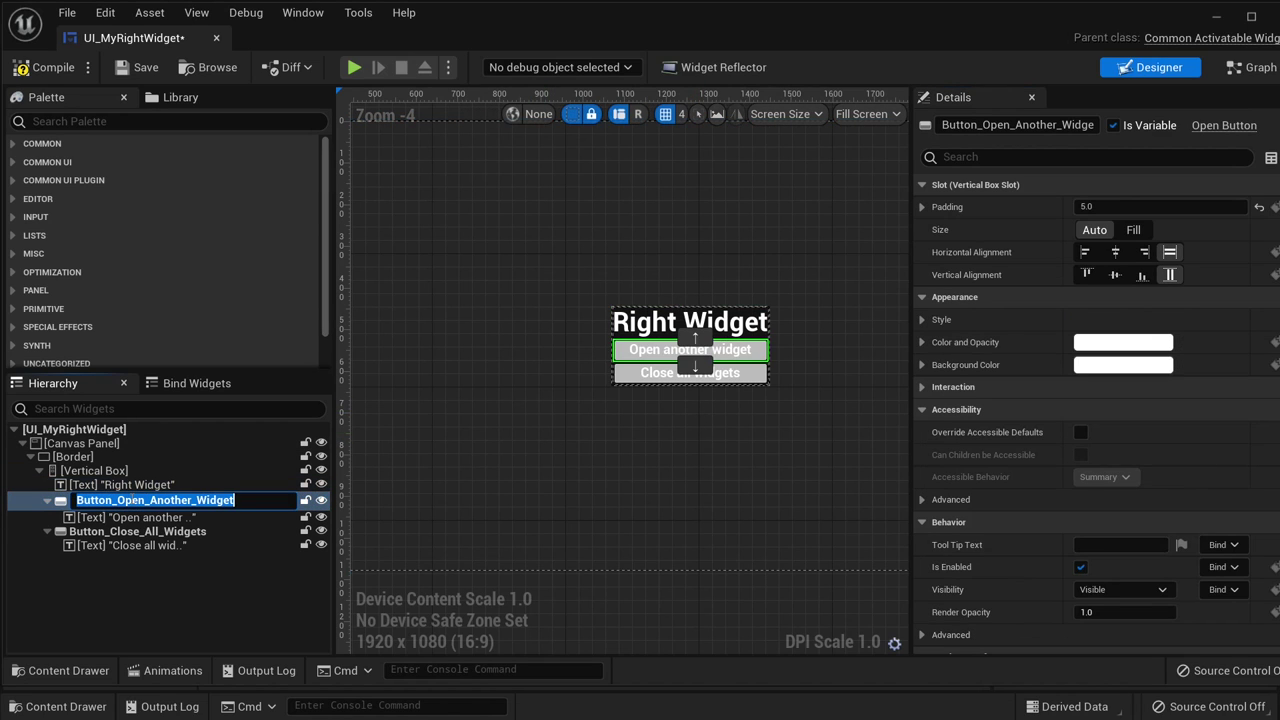
key("End")
key("shift+Left")
key("shift+Left")
key("shift+Left")
key("shift+Left")
key("shift+Left")
key("shift+Left")
key("shift+Left")
key("shift+Left")
key("shift+Left")
key("shift+Left")
key("shift+Left")
key("shift+Left")
key("shift+Left")
key("shift+Left")
key("shift+Left")
key("shift+Left")
key("shift+Left")
key("shift+Left")
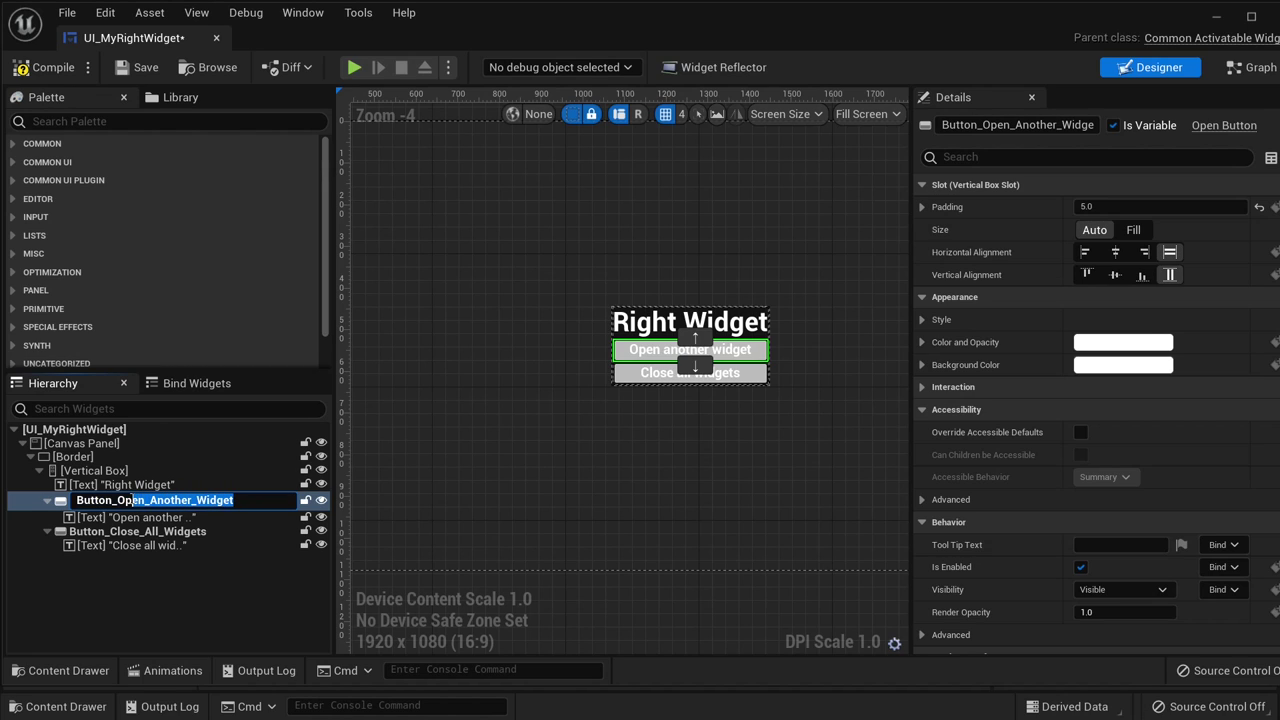
type("Deactivate")
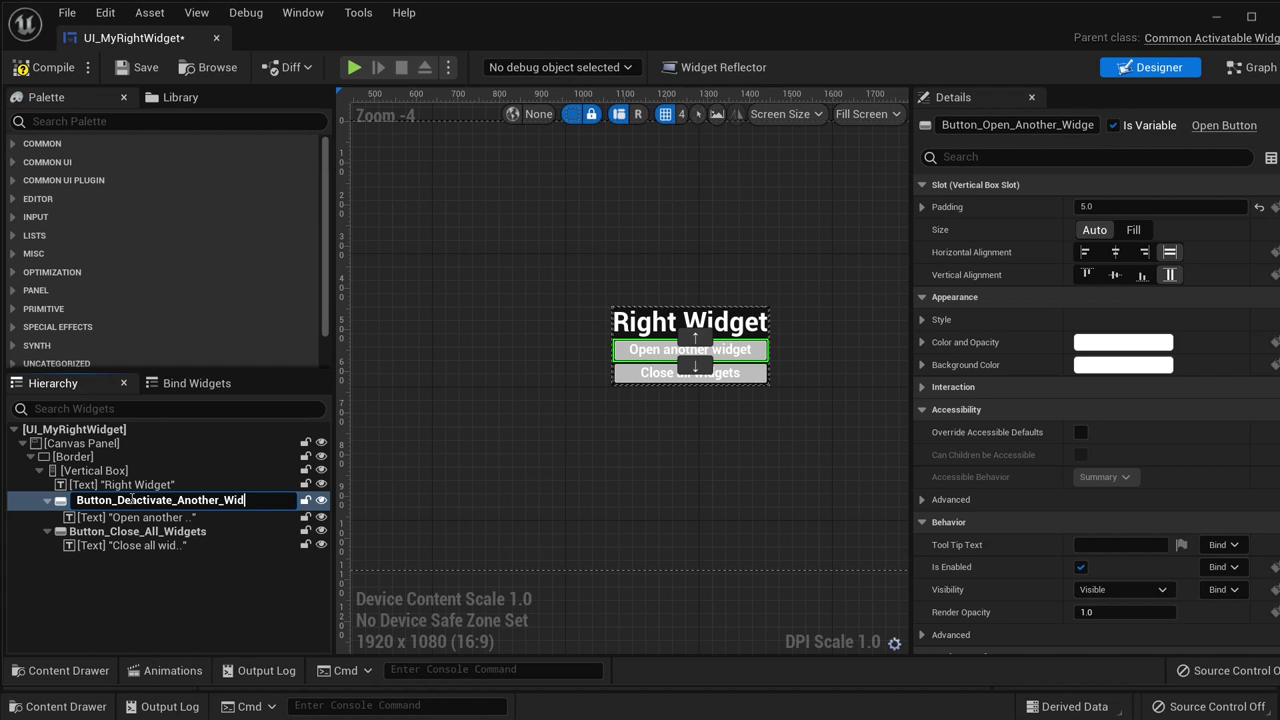
key("Return")
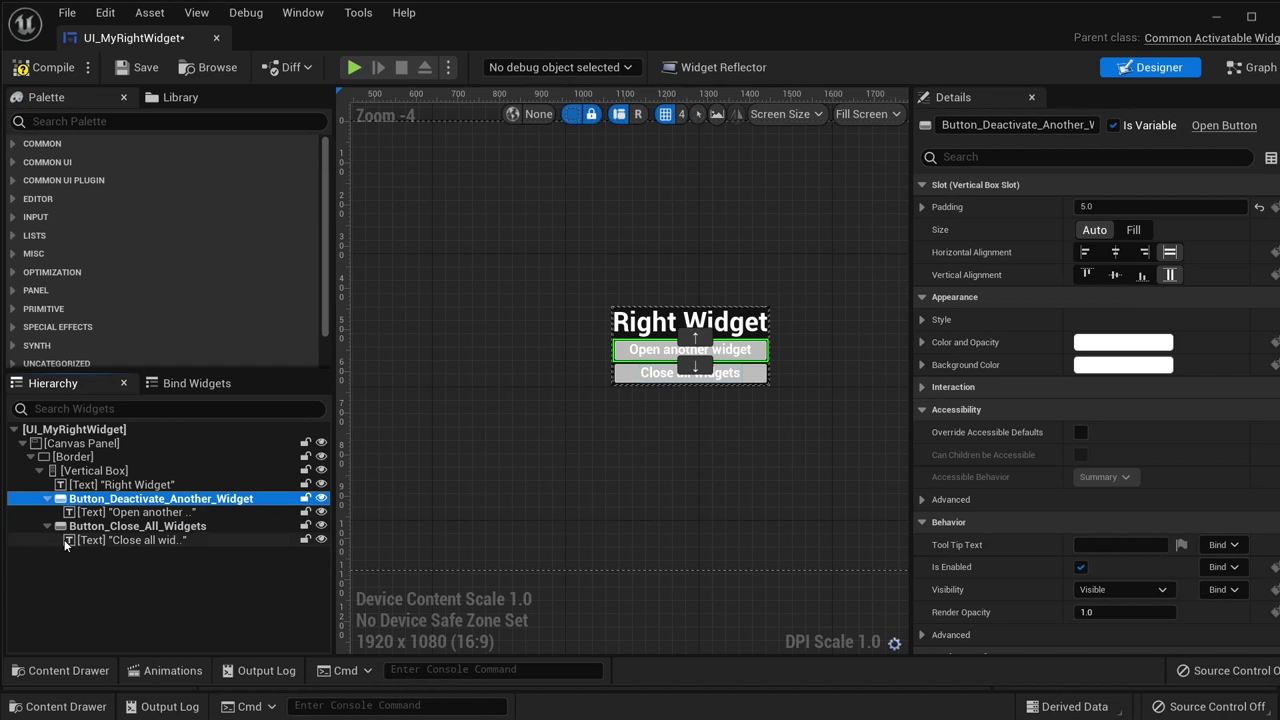
- Rename Button_Close_All_Widgets to Button_Activate_Another_Widget
left_click(165, 527)
double_click(165, 527)
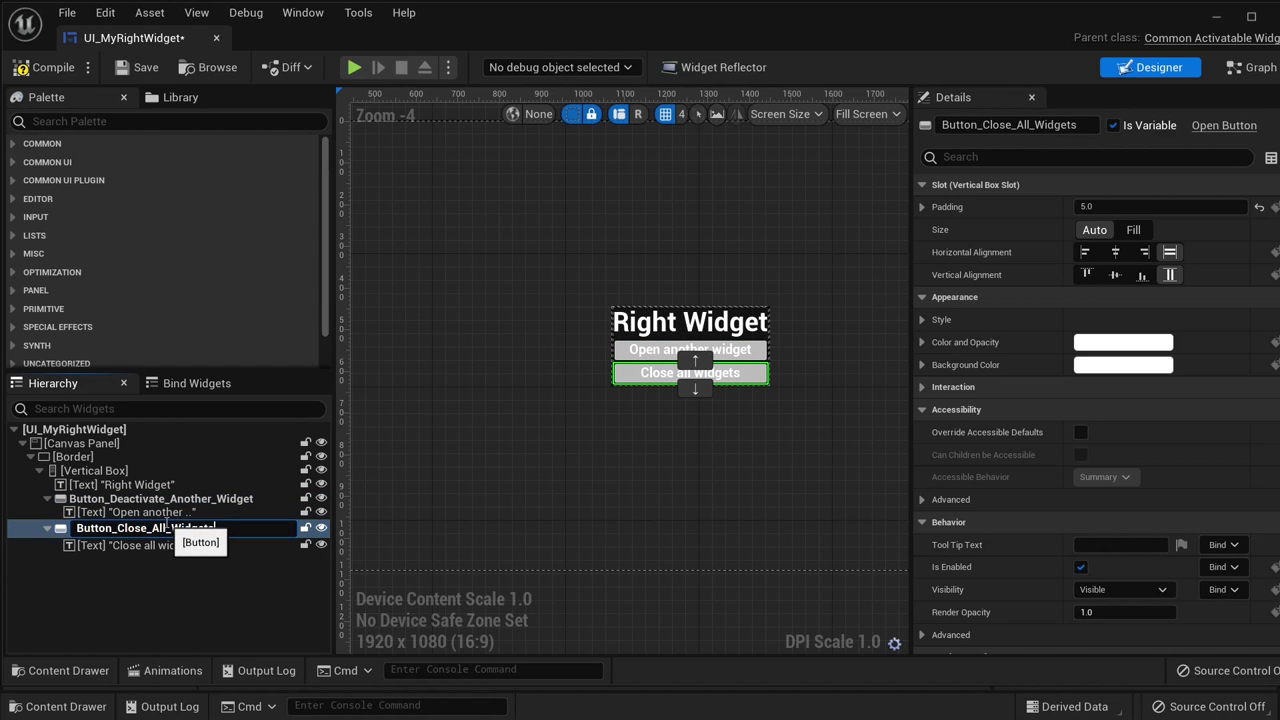
key("shift+Right")
key("shift+Right")
key("shift+Right")
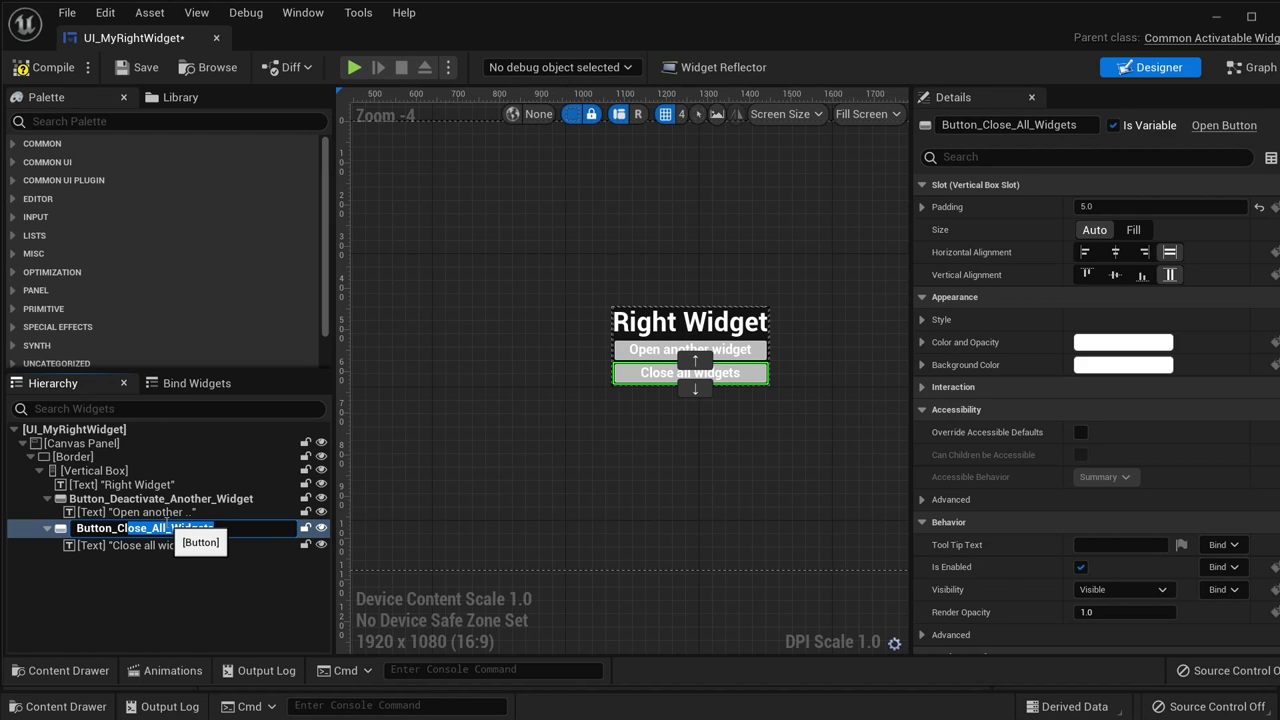
type("Activate_Another")
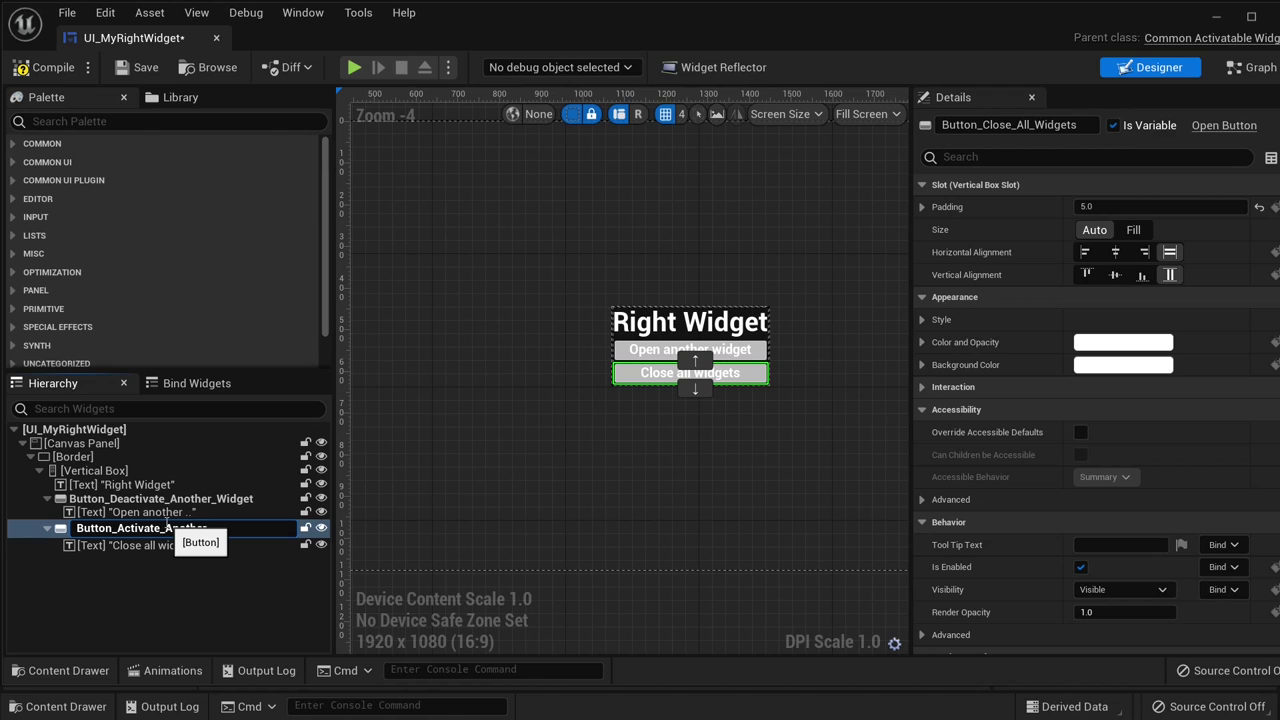
type("_Widget")
key("Return")
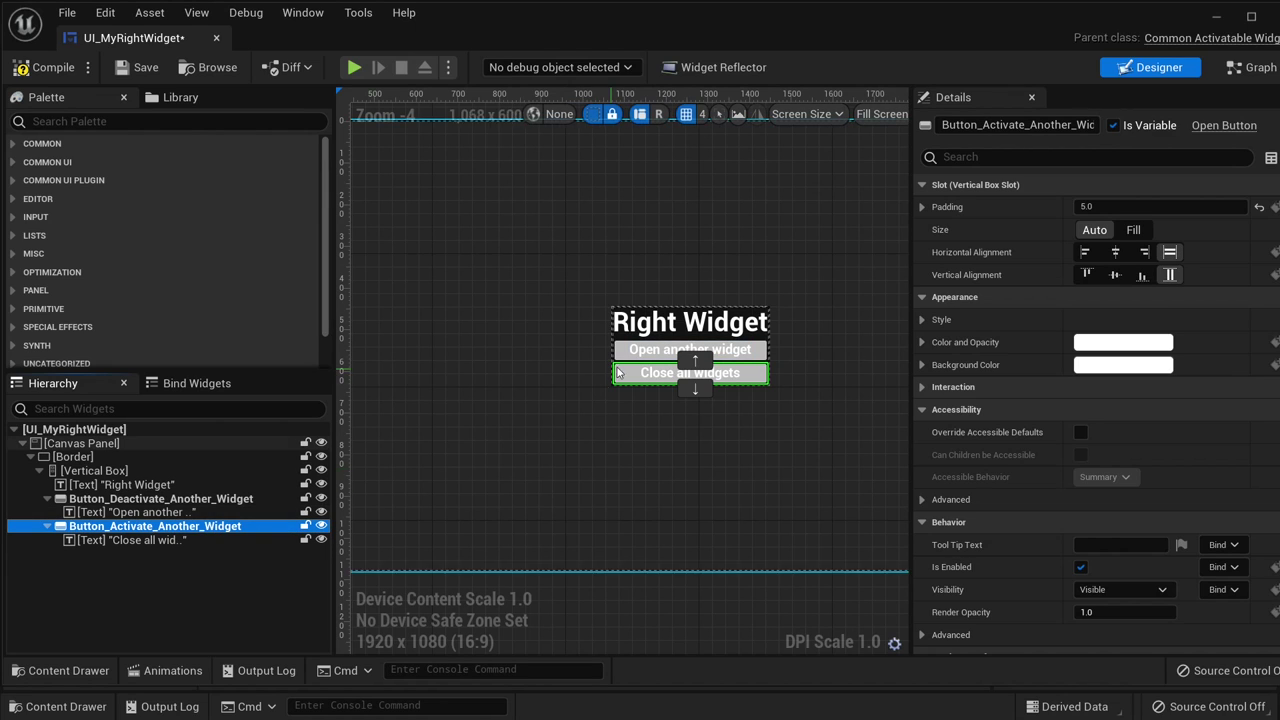
left_click(250, 512)
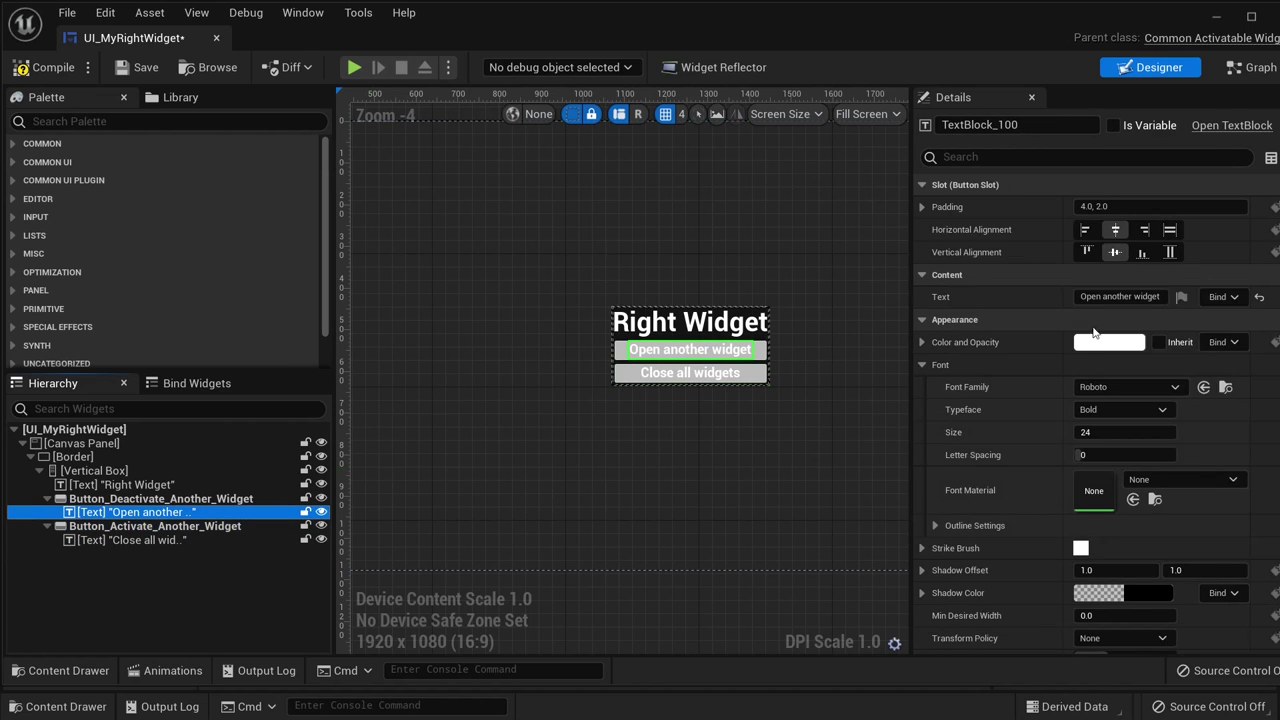
- Relabel the first button's text 'Deactivate another widget'
left_click(1107, 296)
key("BackSpace")
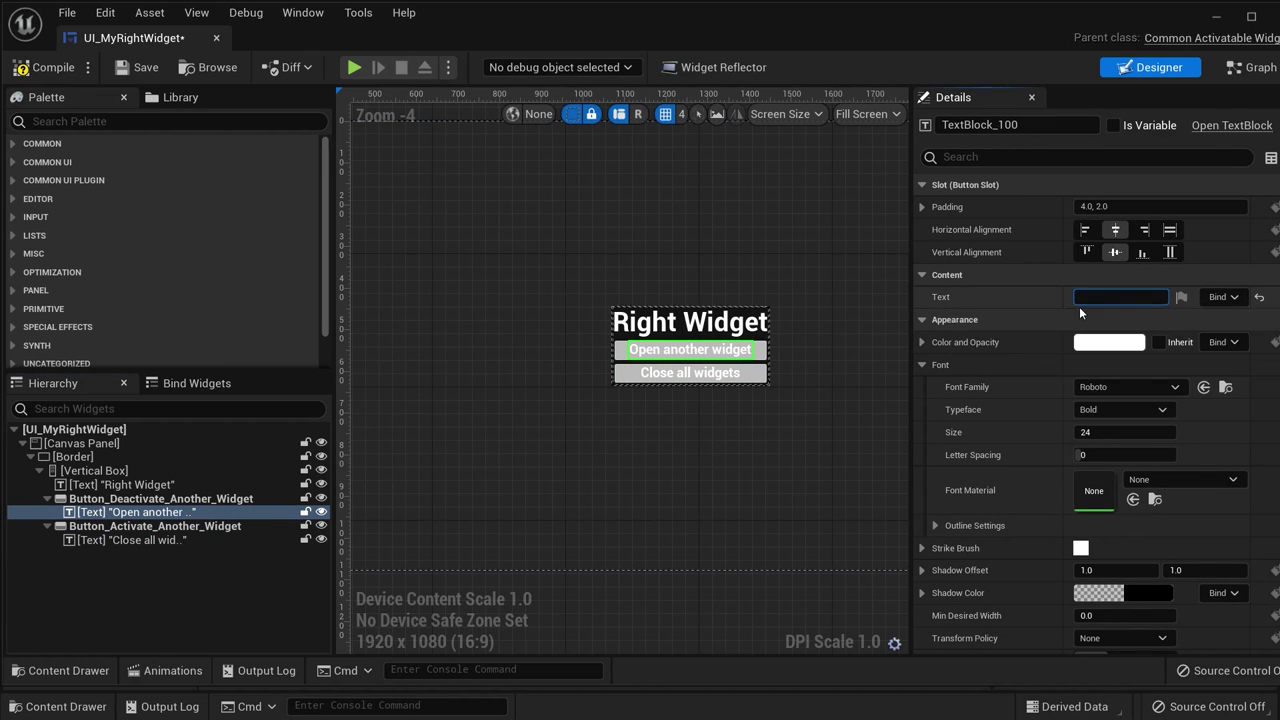
type("Deac")
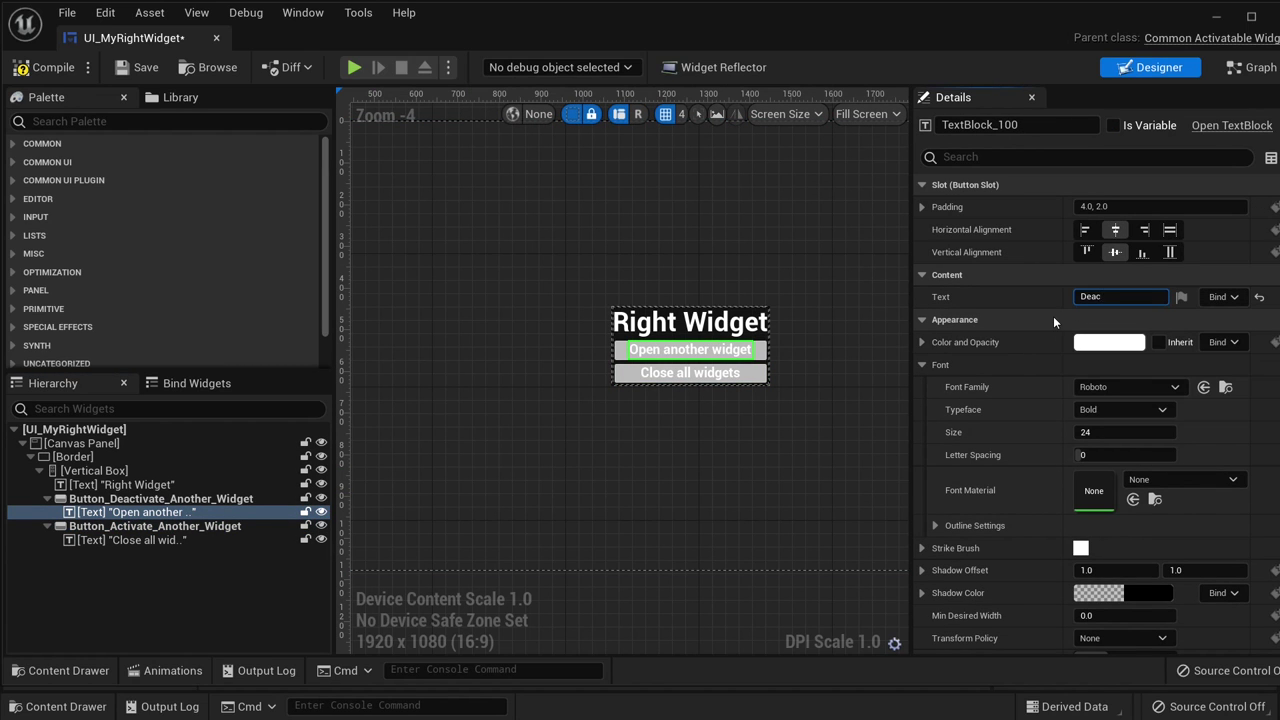
type("tivate another widget")
key("Return")
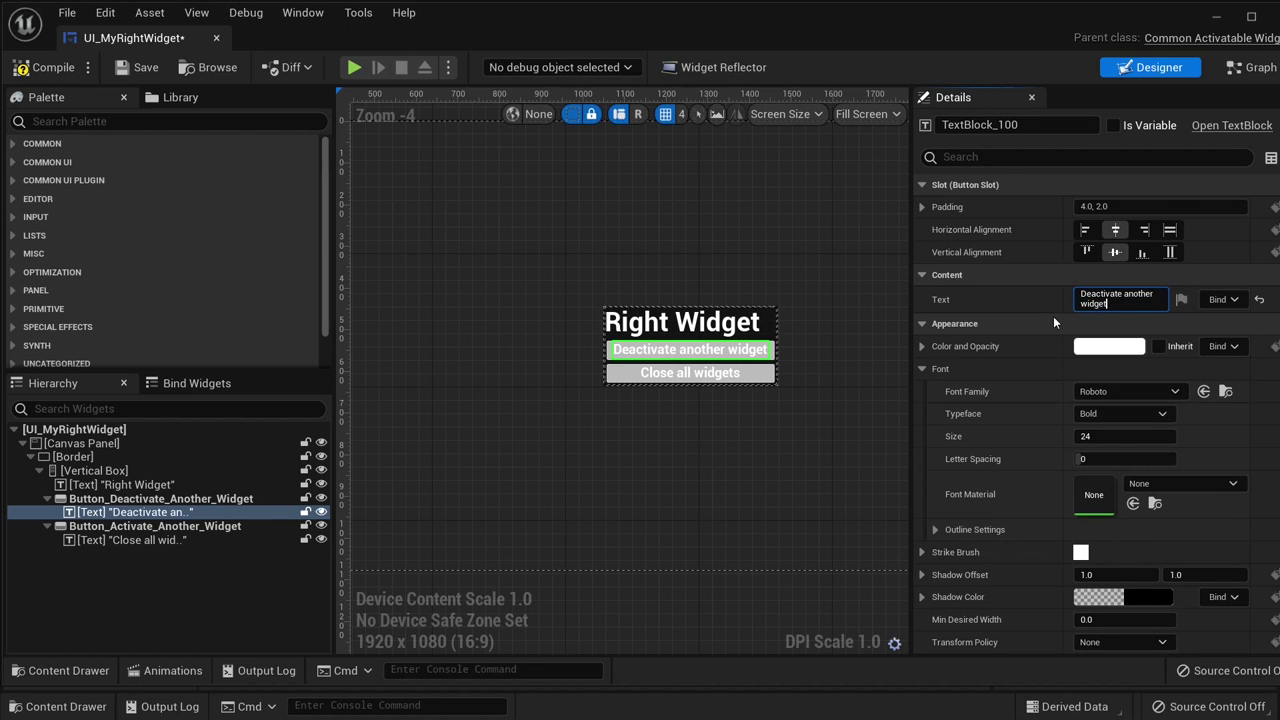
- Relabel the second button 'Activate another widget' and save UI_MyRightWidget
left_click(130, 540)
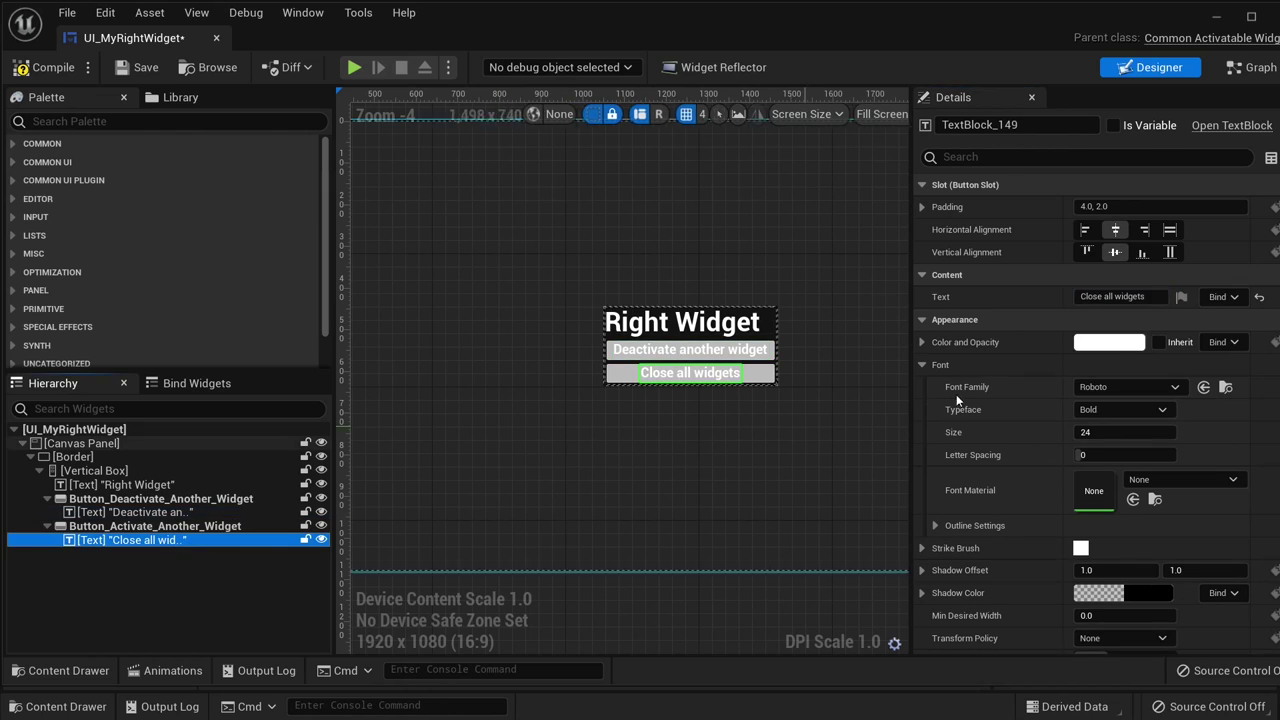
left_click(1157, 296)
type("Ac")
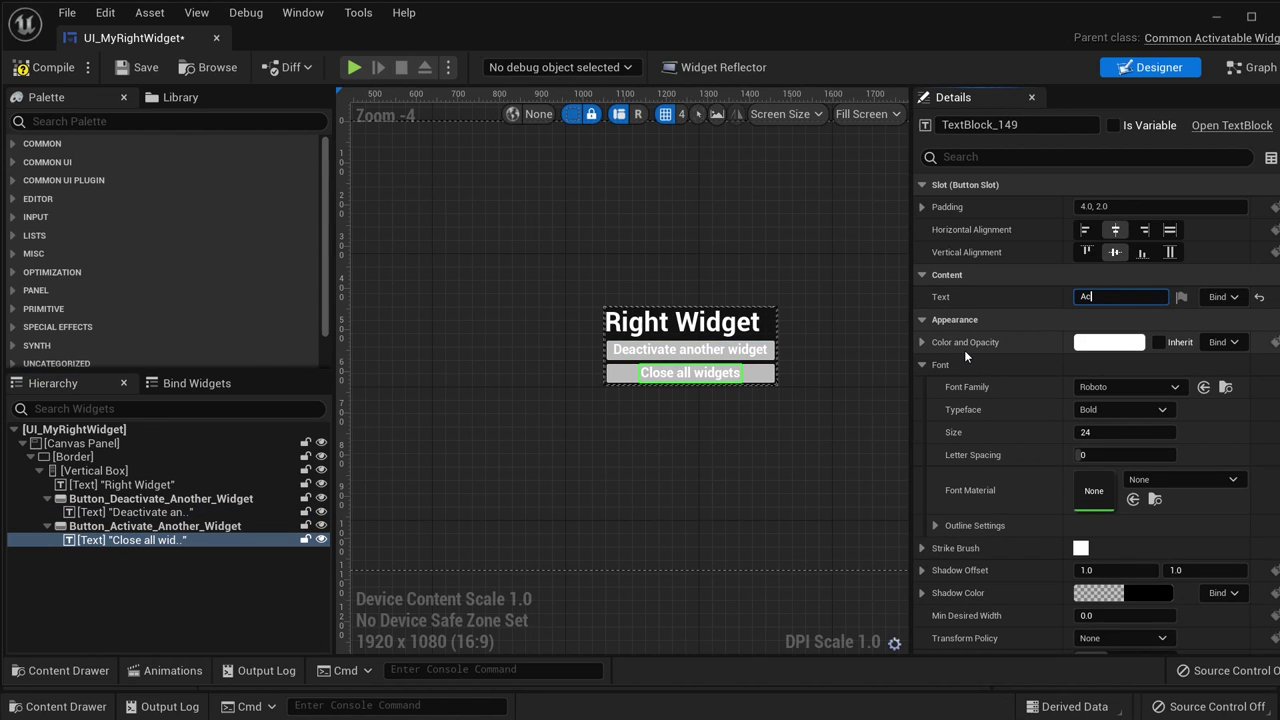
type("tivate another widget")
key("Return")
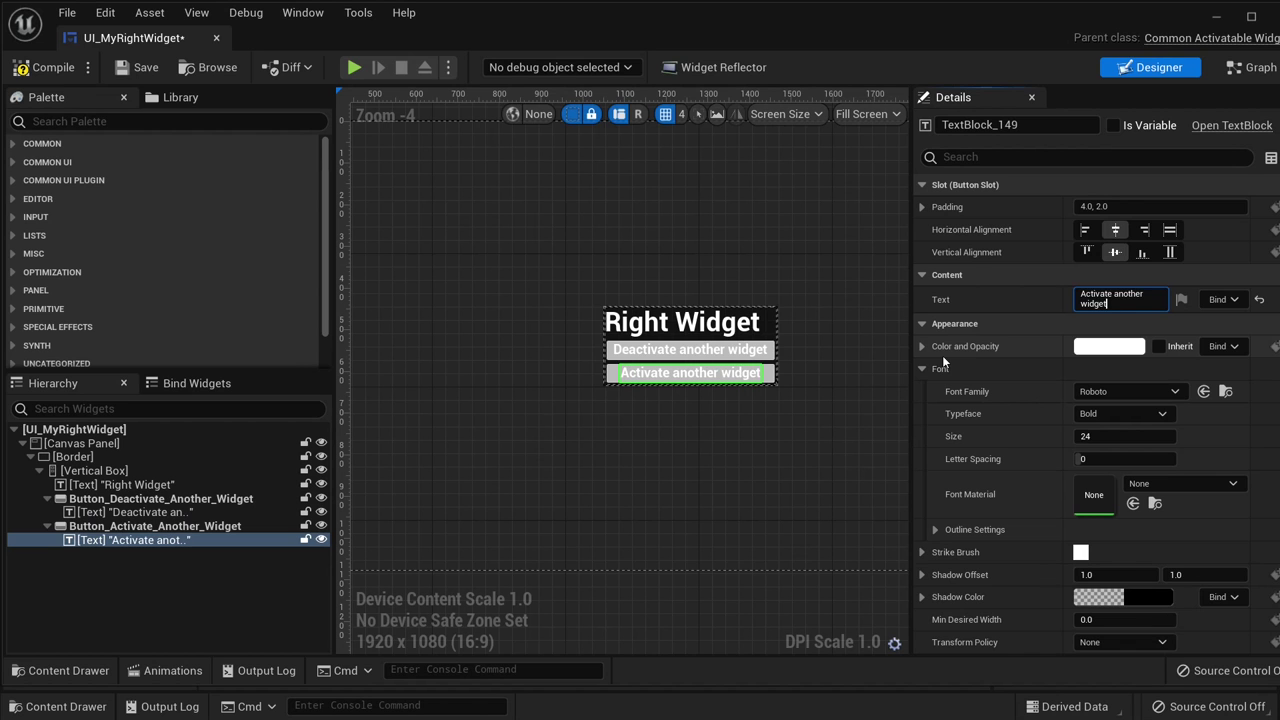
left_click(137, 67)
- Close UI_MyRightWidget, open BP_ThirdPersonCharacter, and pan its Event Graph to an empty area
left_click(215, 37)
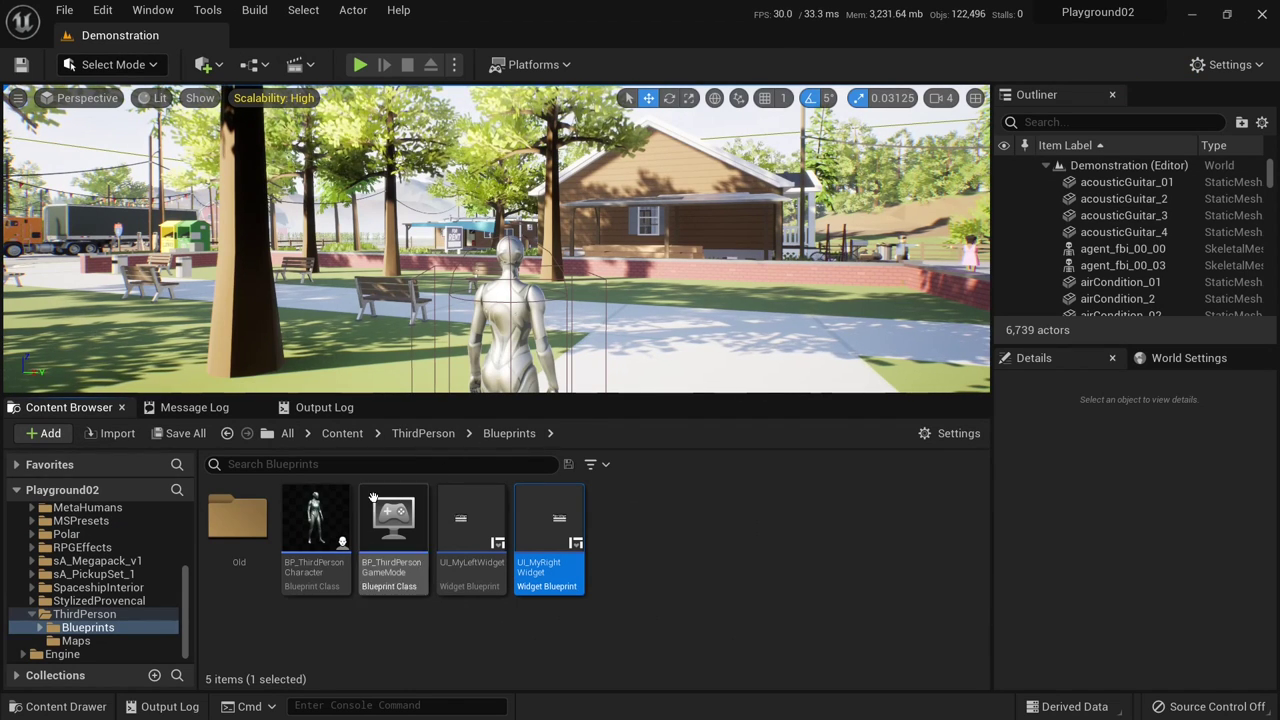
left_click(316, 515)
double_click(316, 512)
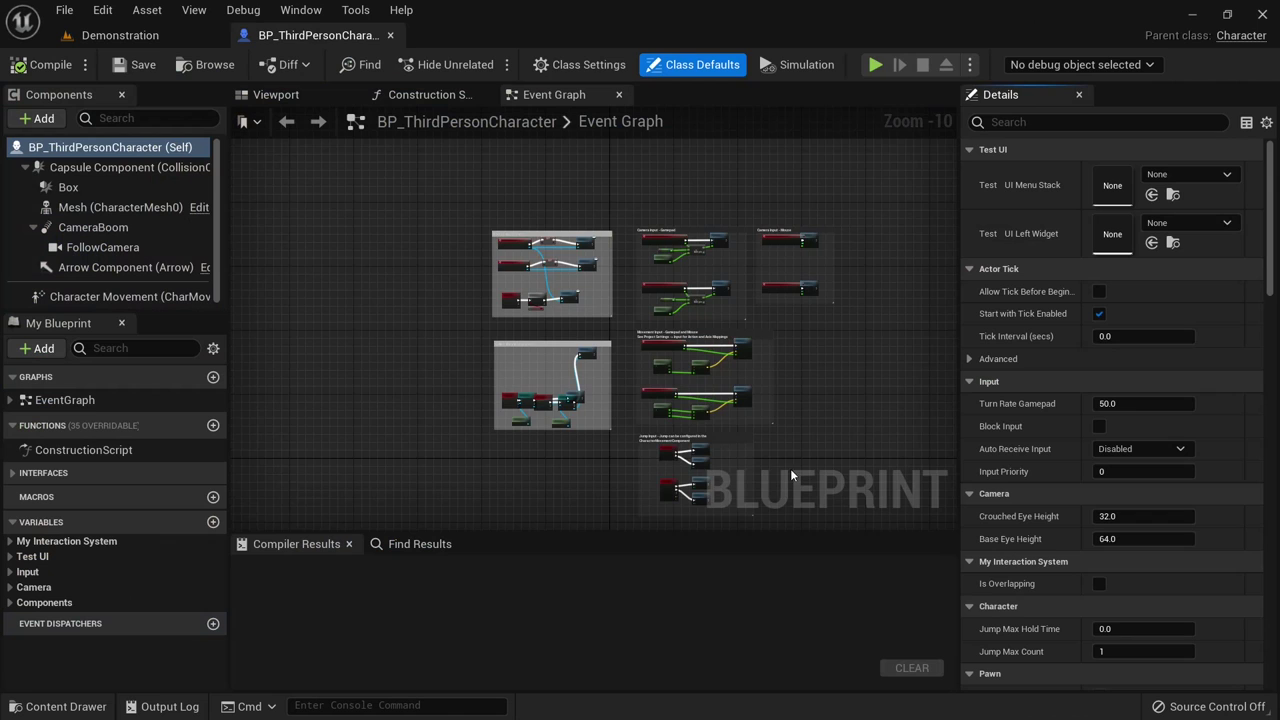
right_click_drag(790, 468, 510, 387)
scroll(638, 430, "up", 1)
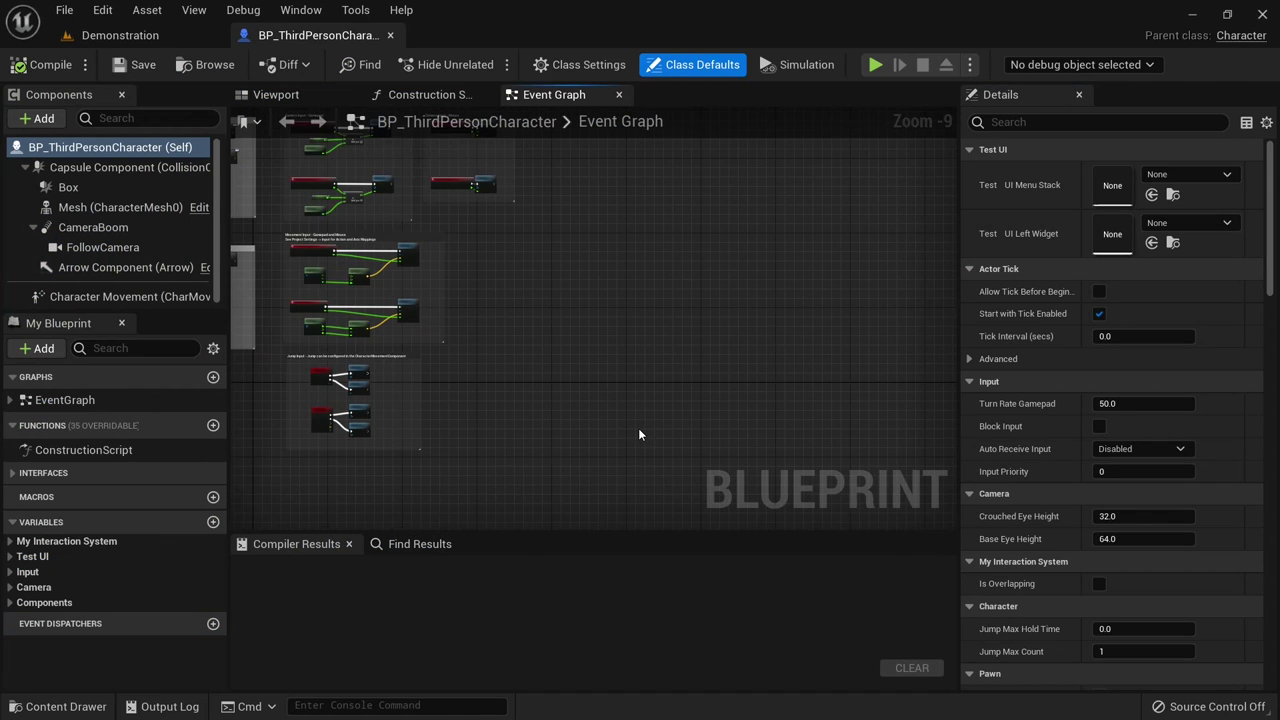
scroll(628, 390, "up", 1)
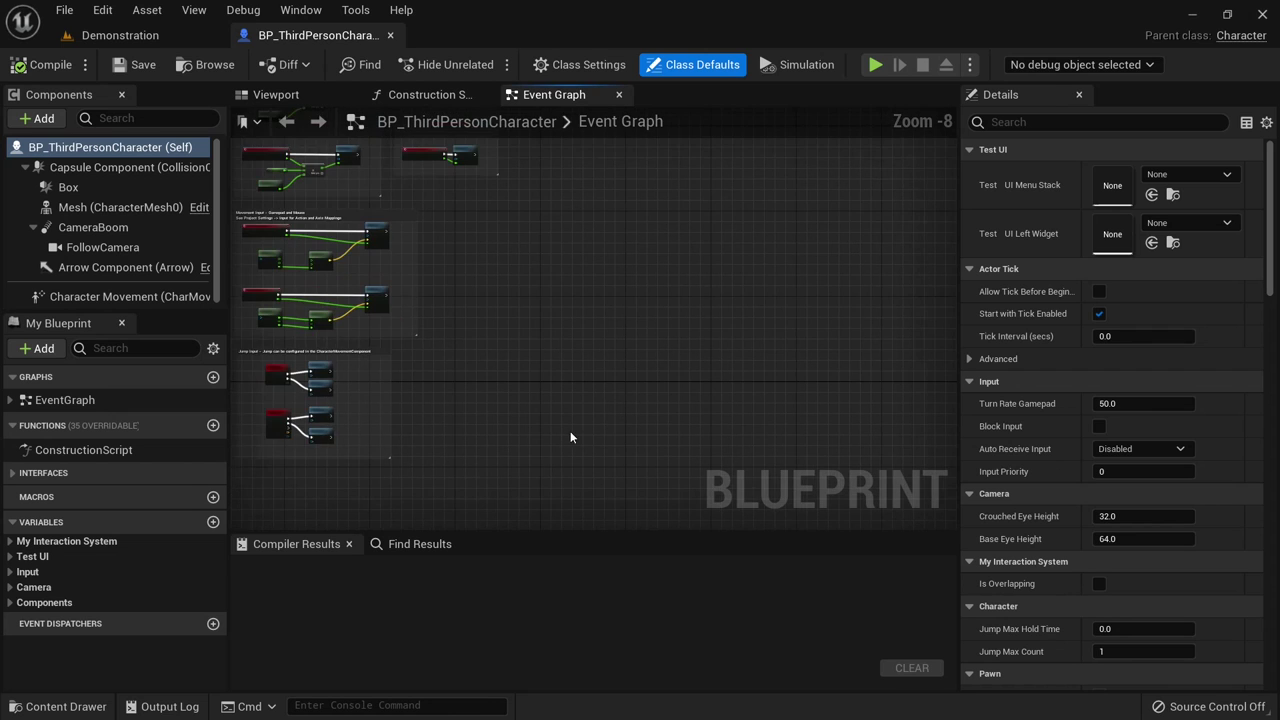
right_click_drag(571, 431, 671, 223)
scroll(671, 223, "up", 2)
right_click_drag(522, 358, 639, 295)
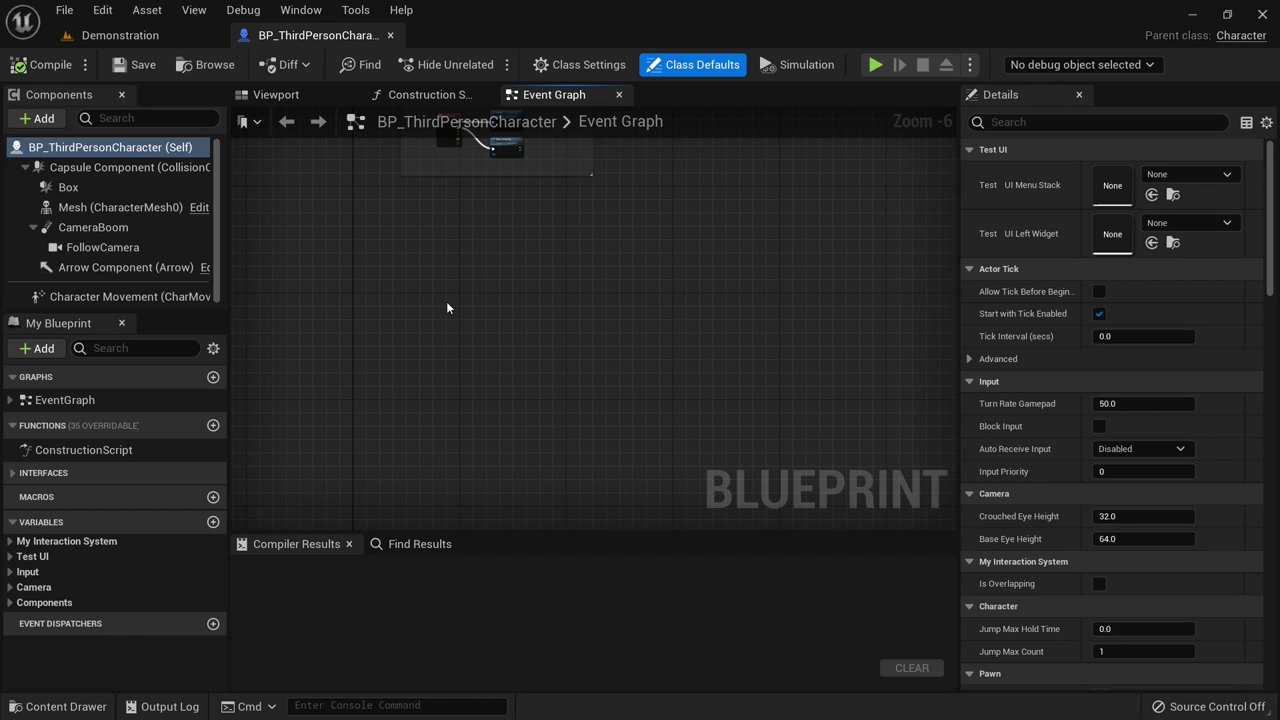
scroll(429, 271, "up", 2)
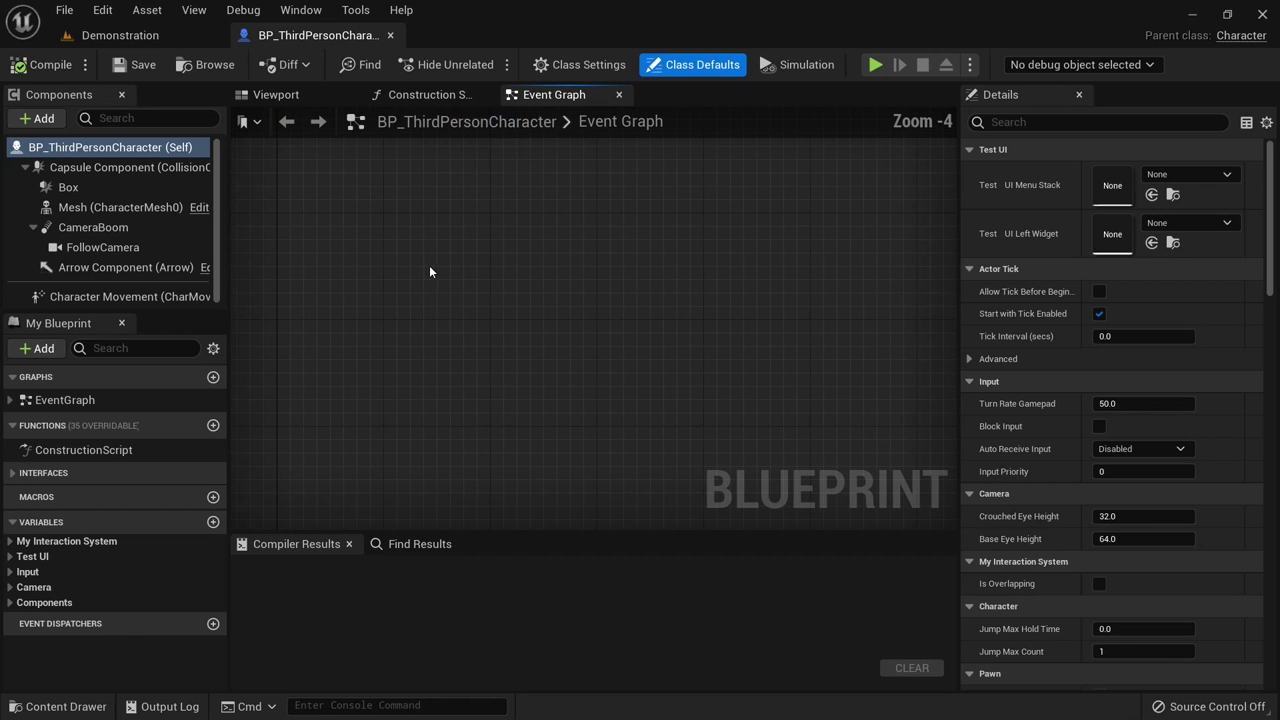
right_click_drag(429, 271, 451, 303)
- Add an Event BeginPlay node wired to a Create Widget node for UI_MyLeftWidget
right_click(449, 300)
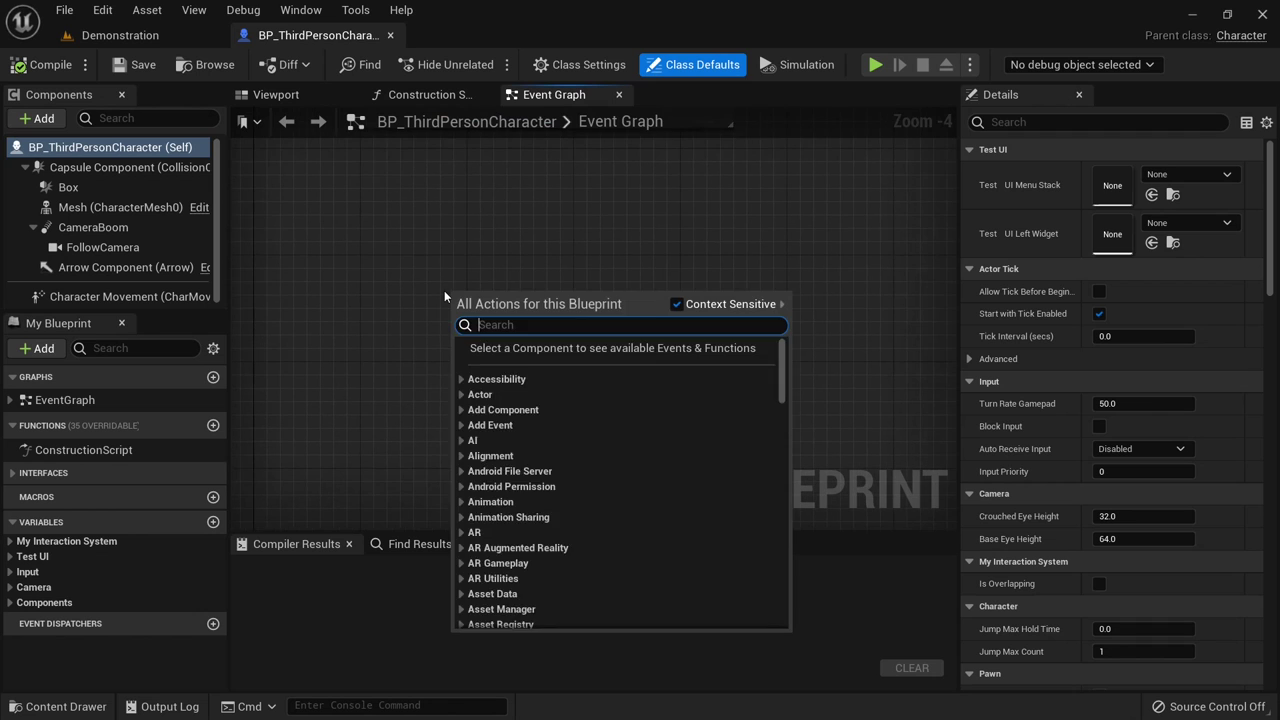
type("beg")
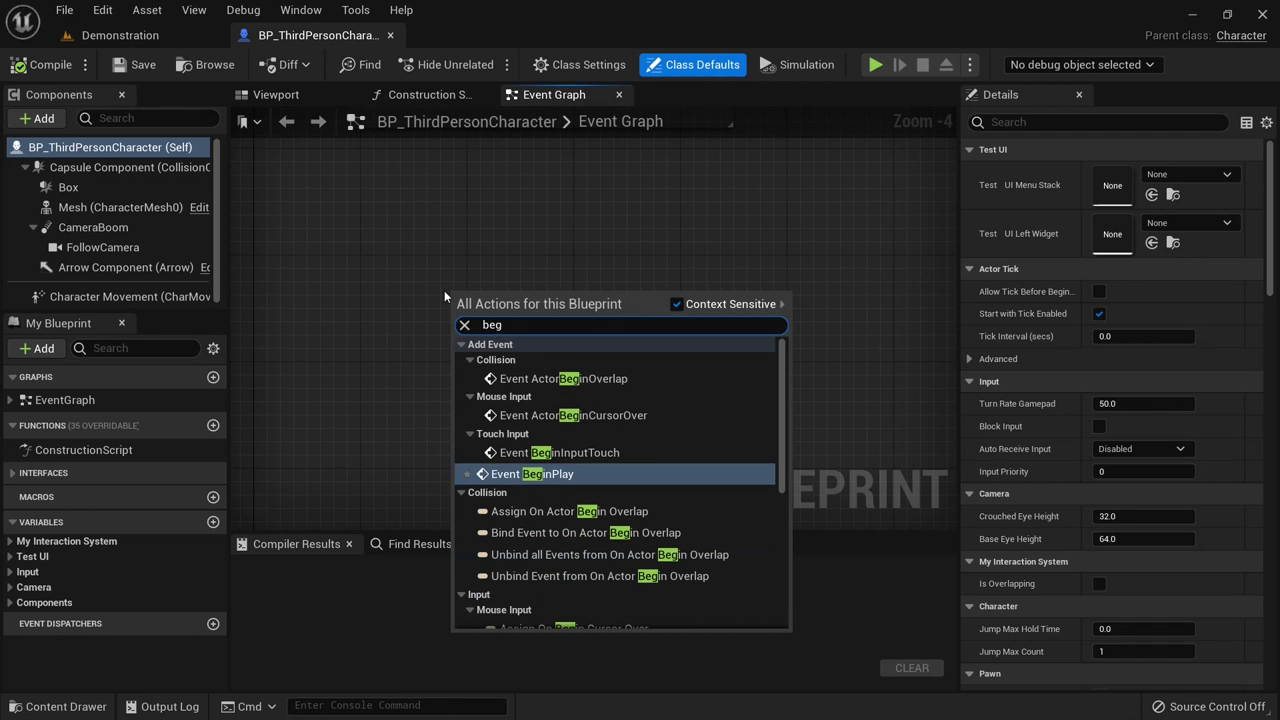
left_click(530, 472)
scroll(516, 300, "up", 2)
left_click_drag(516, 300, 587, 292)
type("create w")
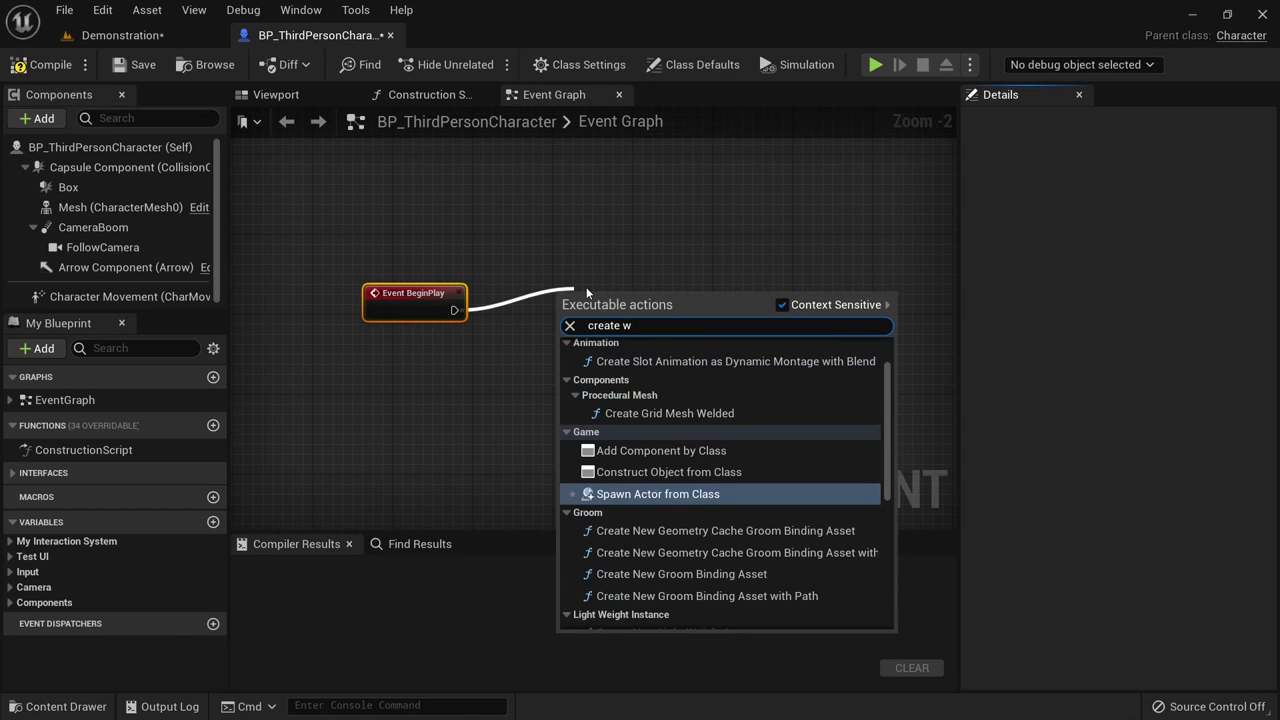
type("i")
left_click(606, 457)
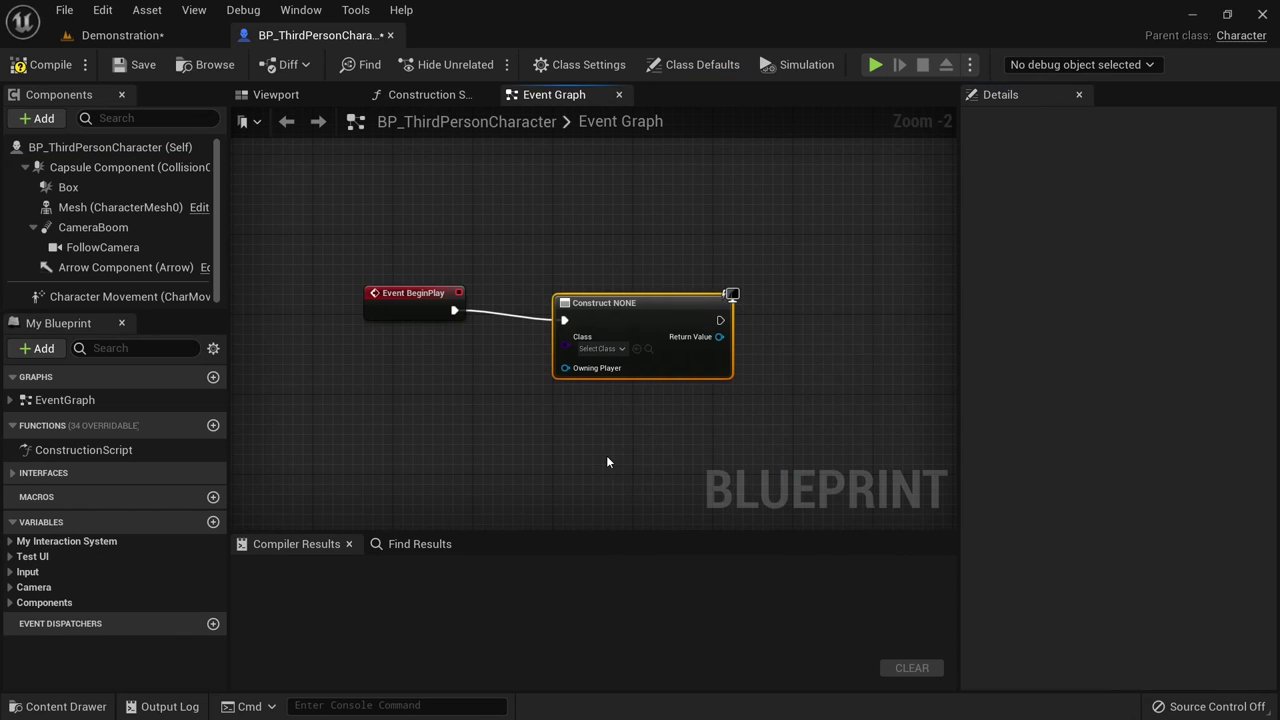
left_click(578, 340)
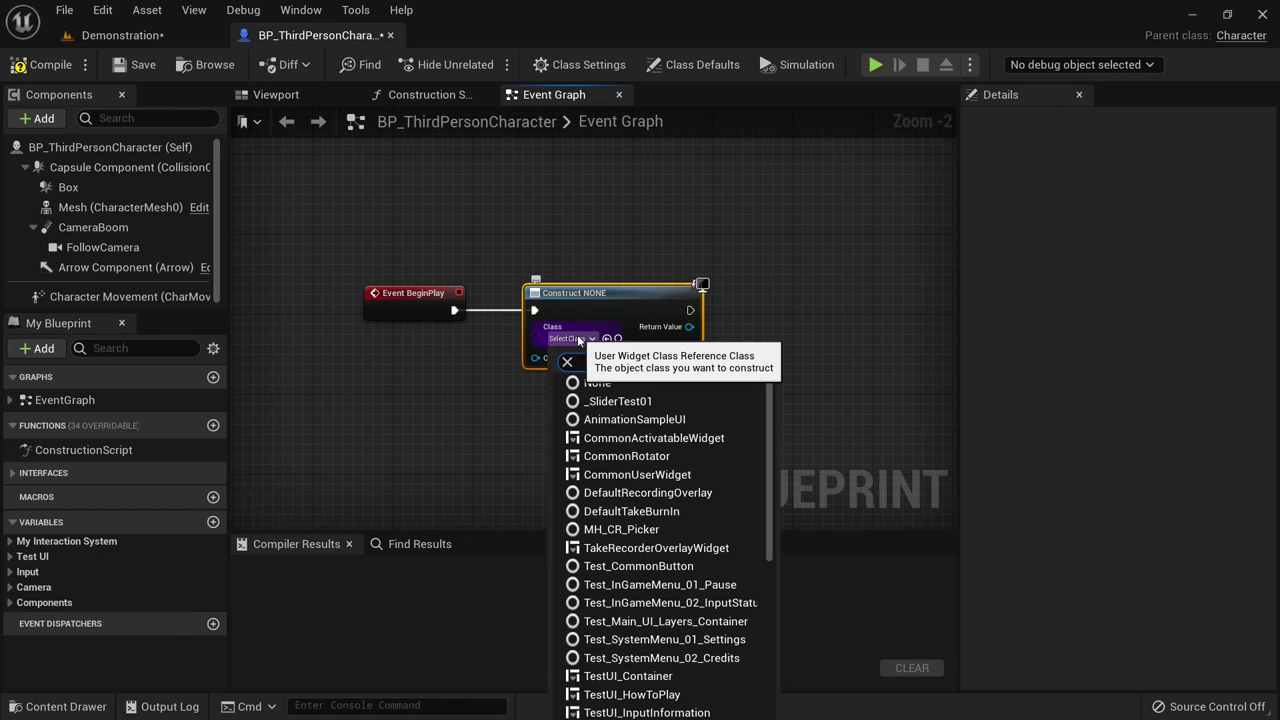
type("left")
left_click(637, 406)
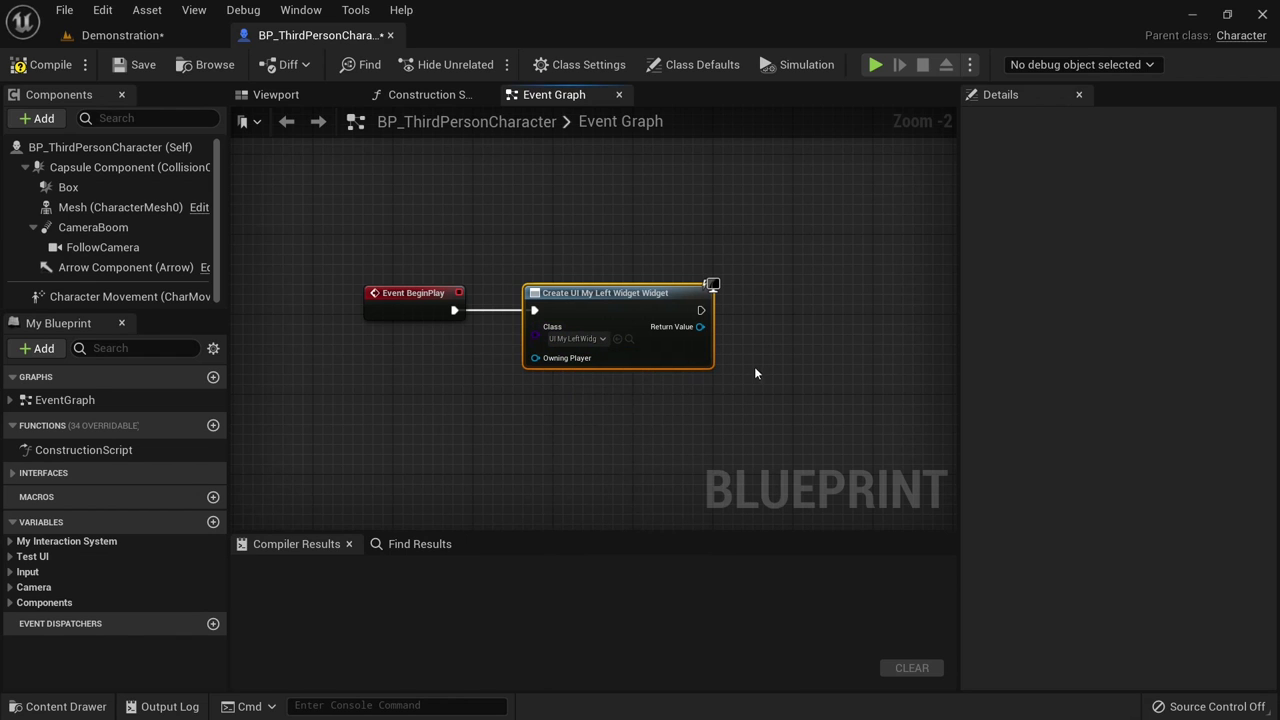
- Promote the left widget's return value to a variable named UI_MyLeftWidget
right_click_drag(749, 372, 560, 366)
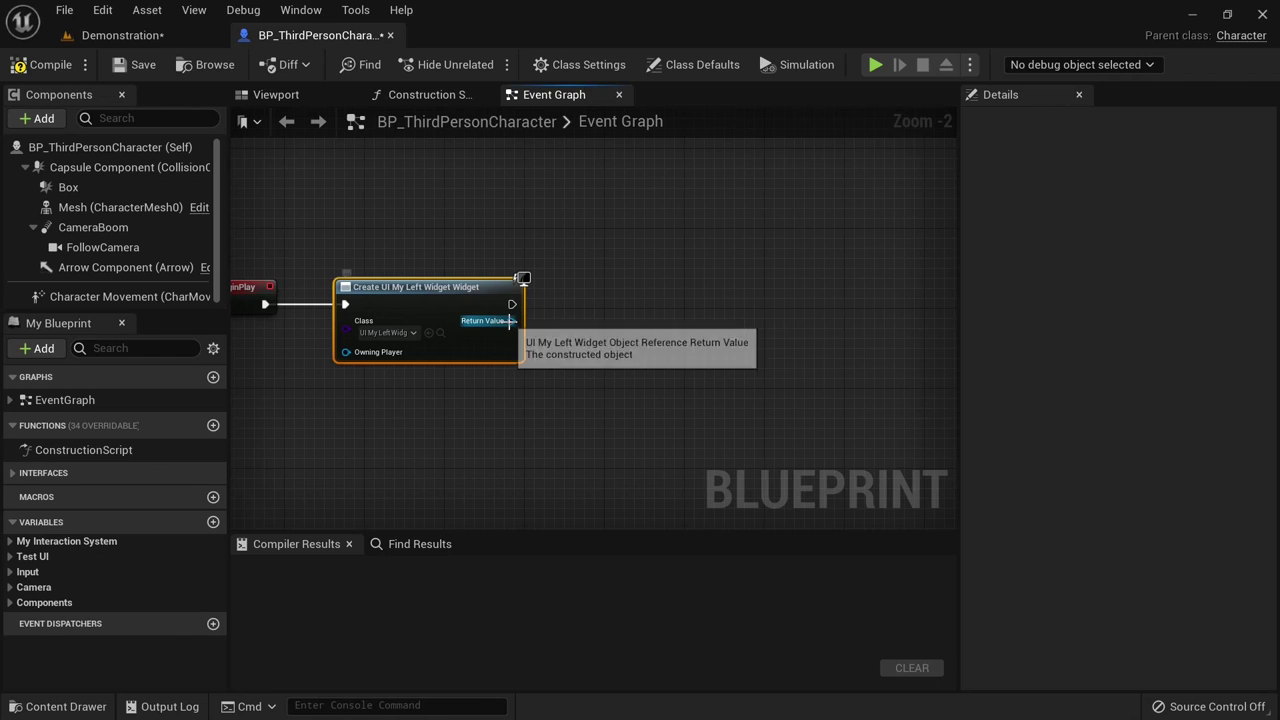
right_click(510, 320)
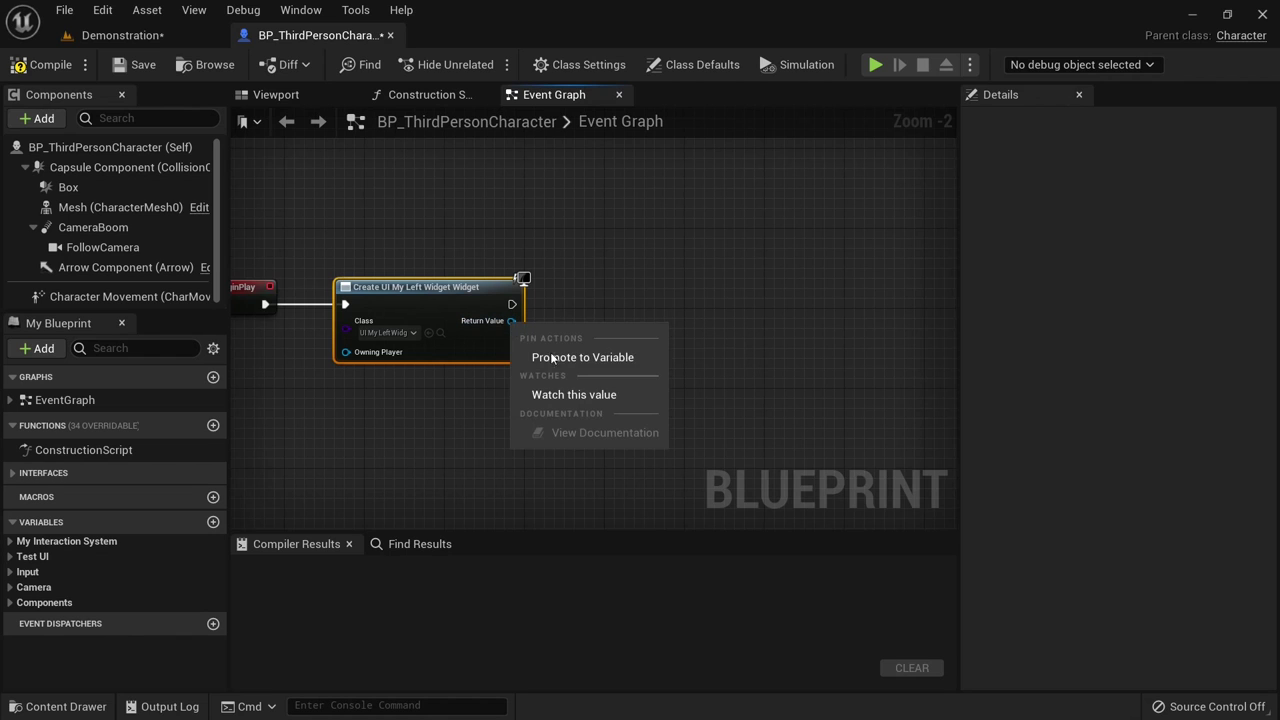
left_click(545, 357)
type("UI_My")
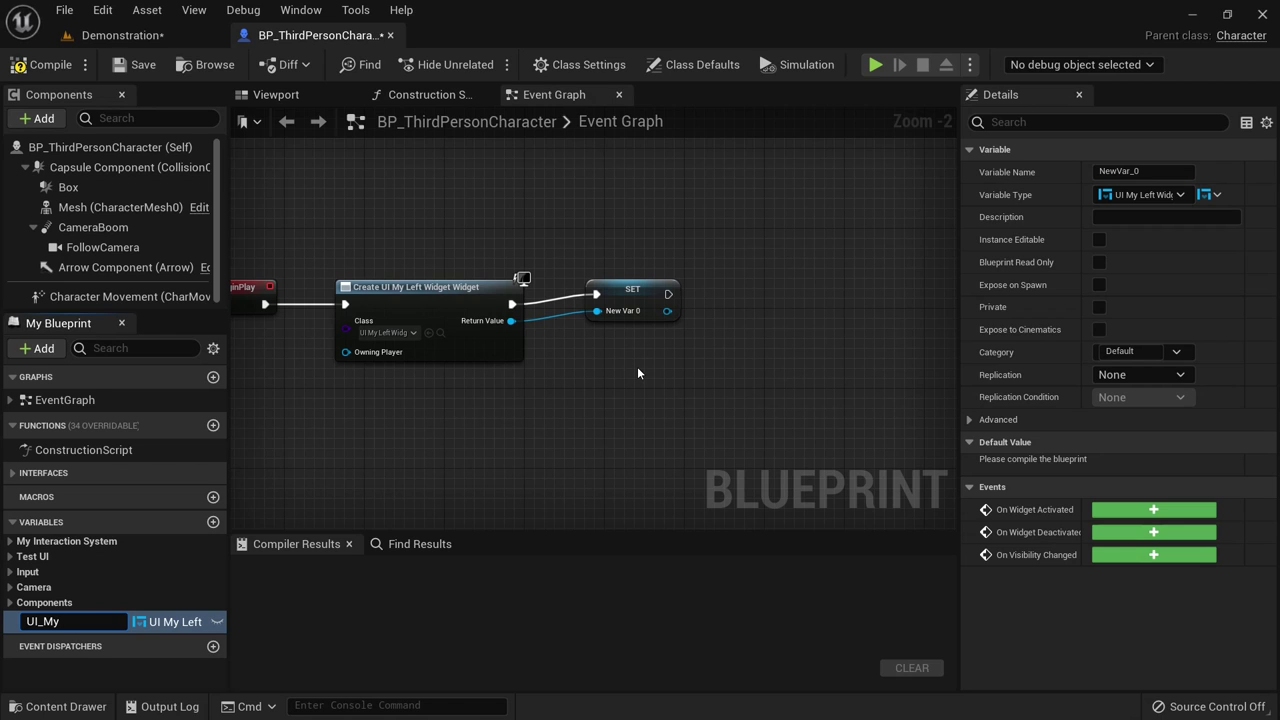
type("LeftWidget")
key("Return")
- Duplicate the Create Widget node, chain it after SET, and set its class to UI_MyRightWidget
right_click_drag(638, 376, 622, 360)
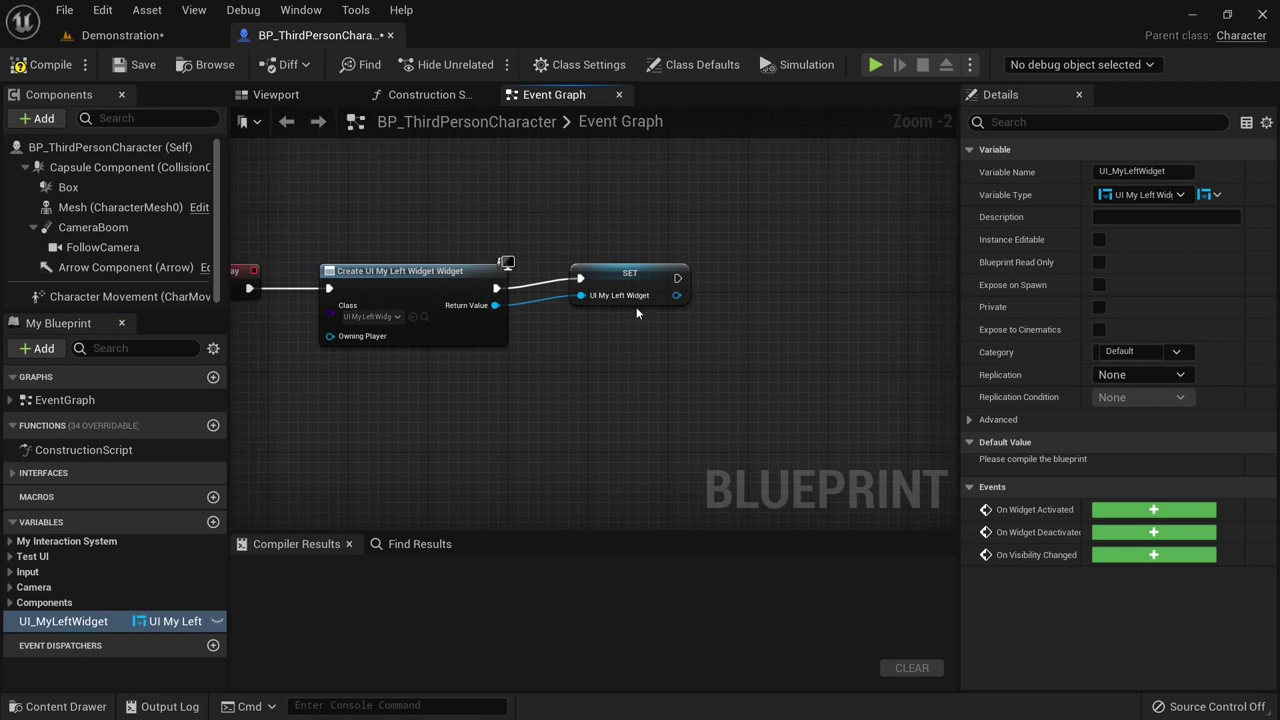
left_click(630, 290)
left_click(390, 278)
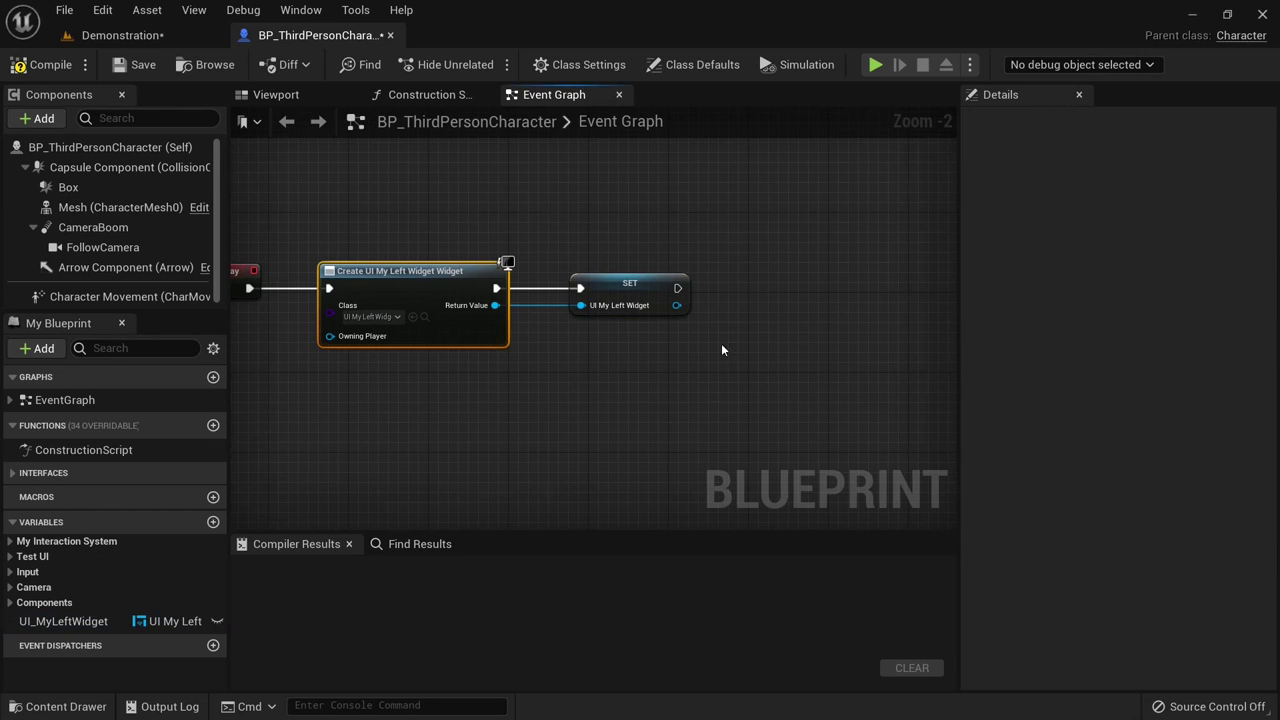
key("ctrl+c")
key("ctrl+v")
right_click_drag(881, 304, 773, 295)
left_click_drag(773, 295, 683, 255)
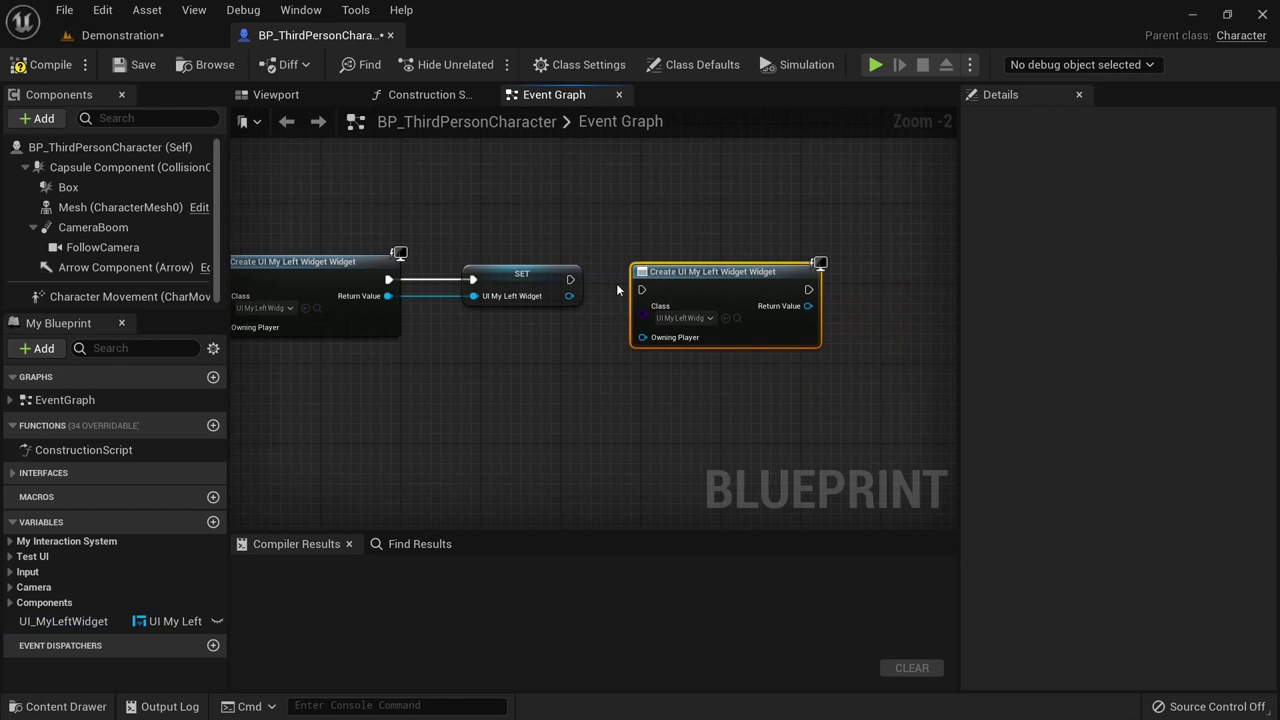
left_click_drag(570, 279, 632, 279)
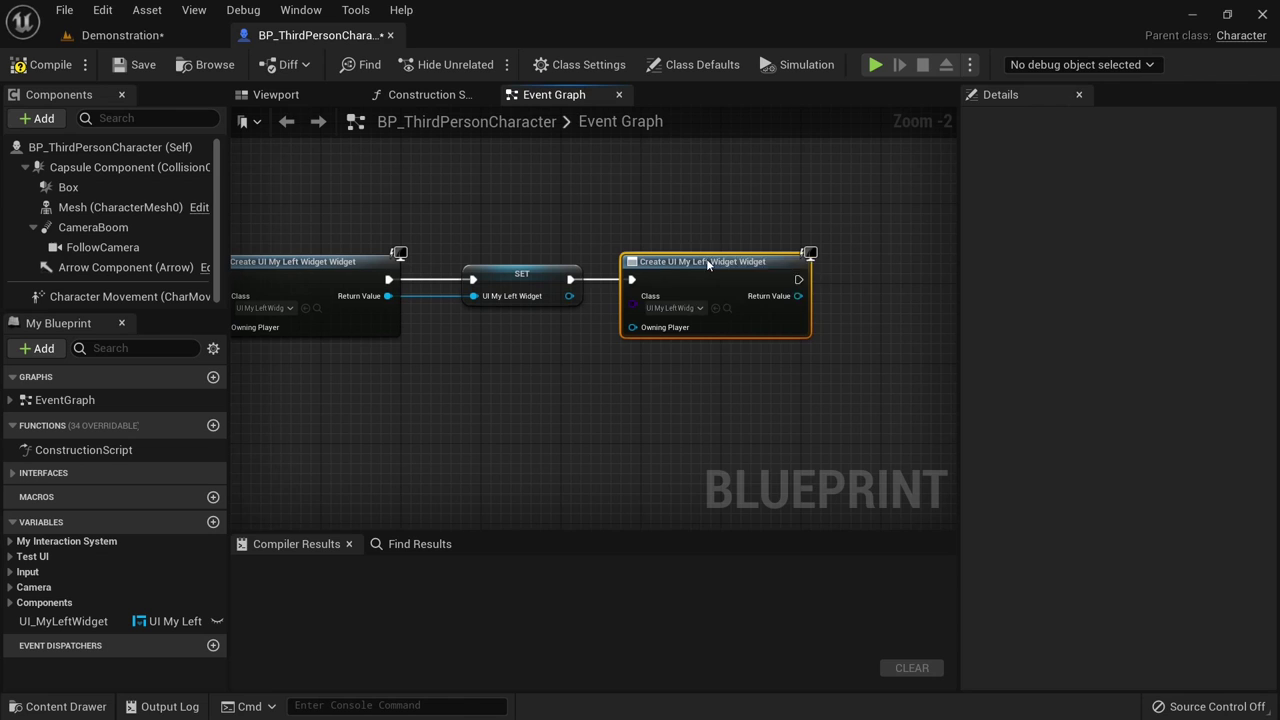
left_click(688, 308)
type("myri")
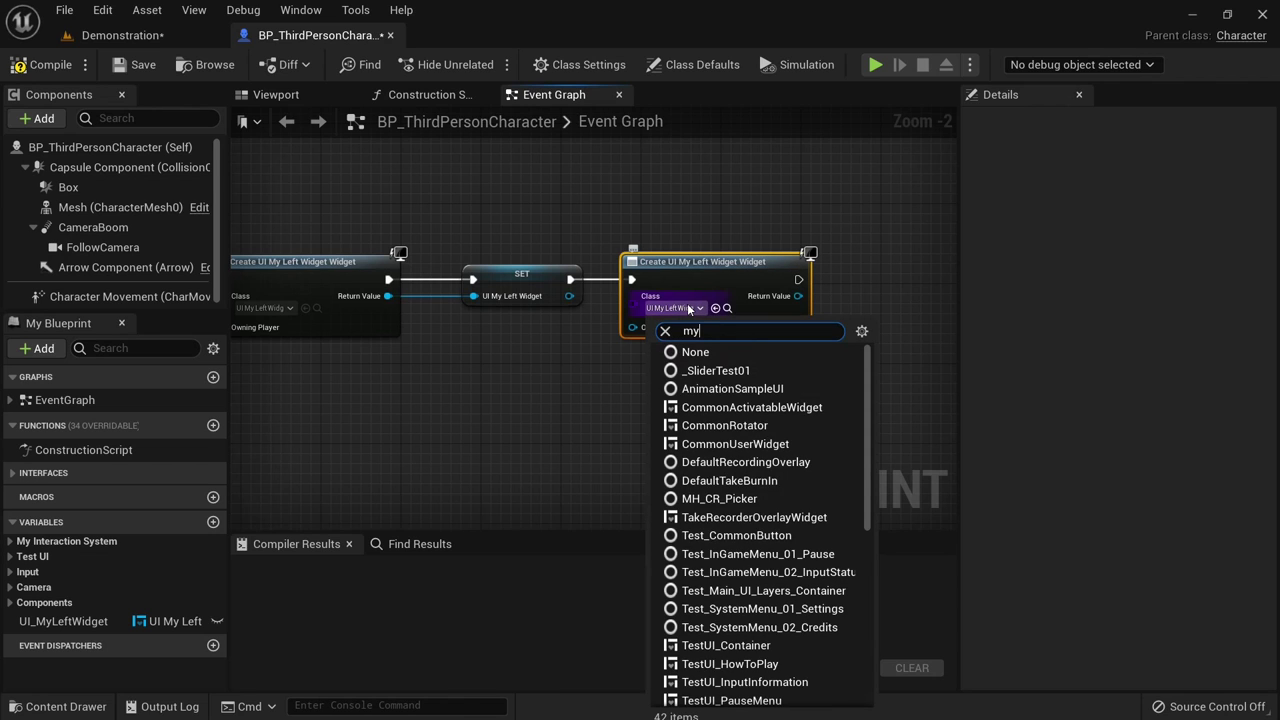
left_click(700, 370)
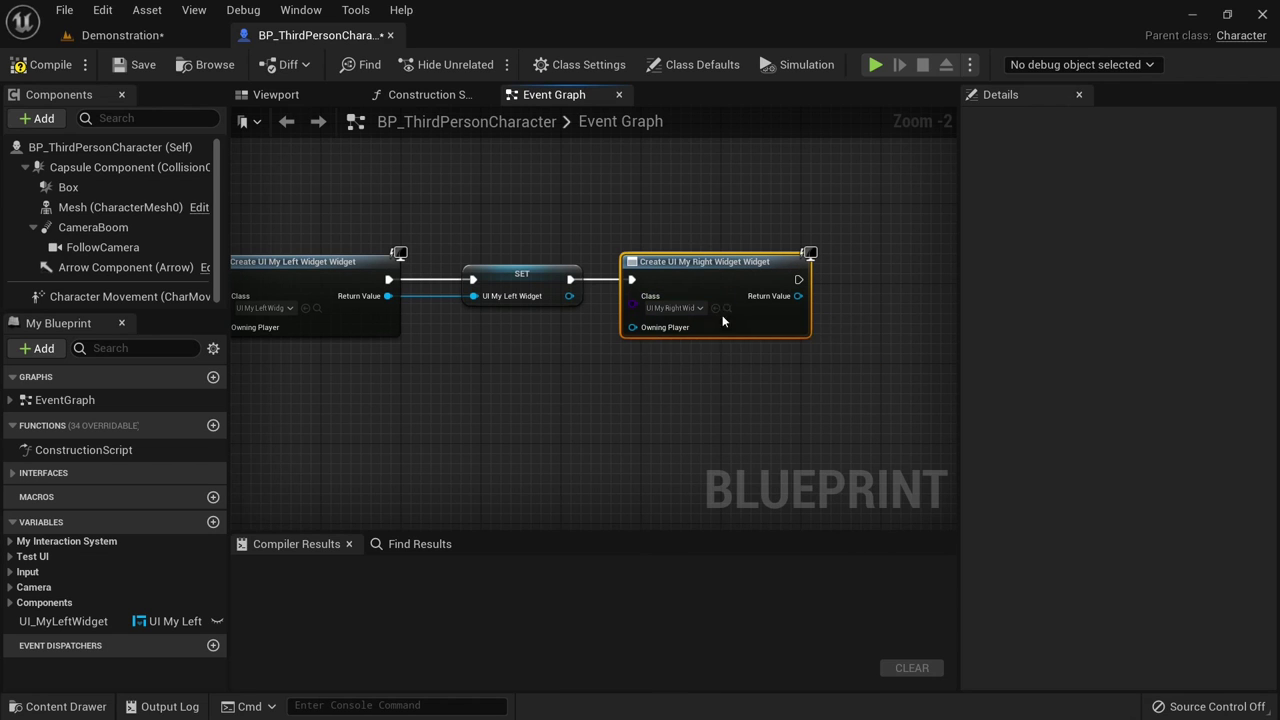
- Promote the right widget's return value to a variable named UI_MyRightWidget
right_click_drag(829, 343, 690, 320)
right_click(642, 297)
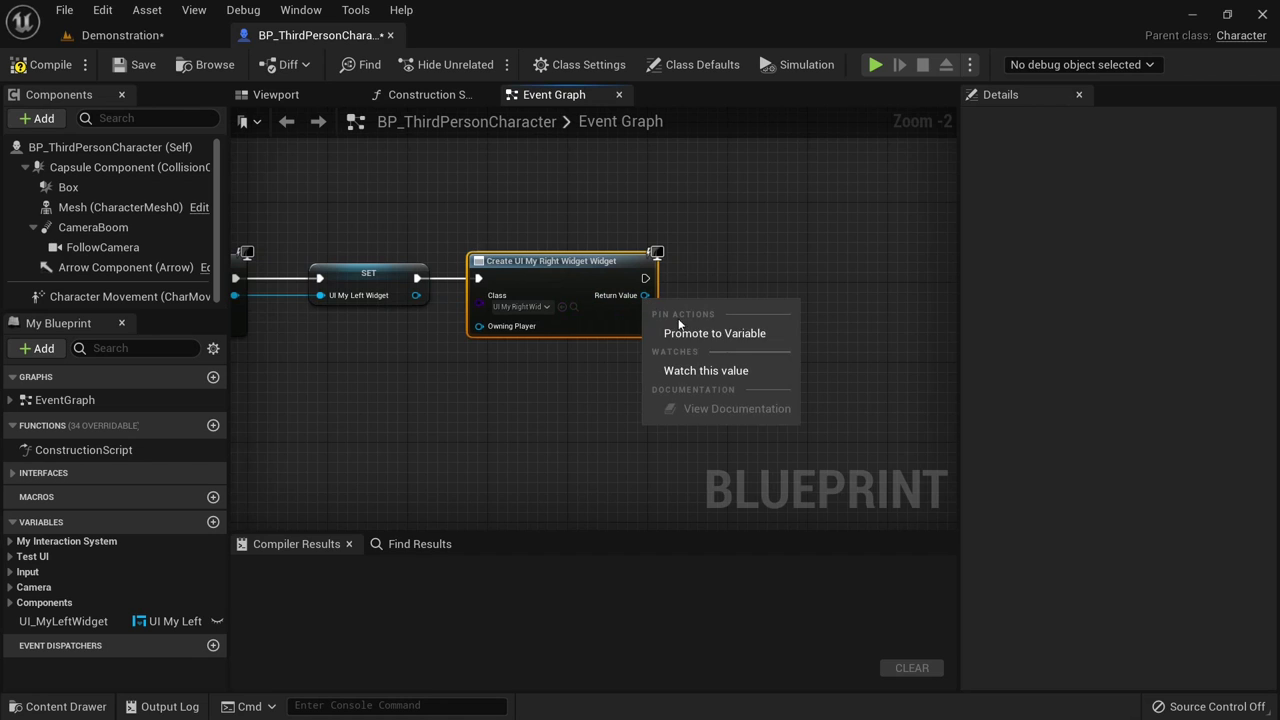
left_click(716, 332)
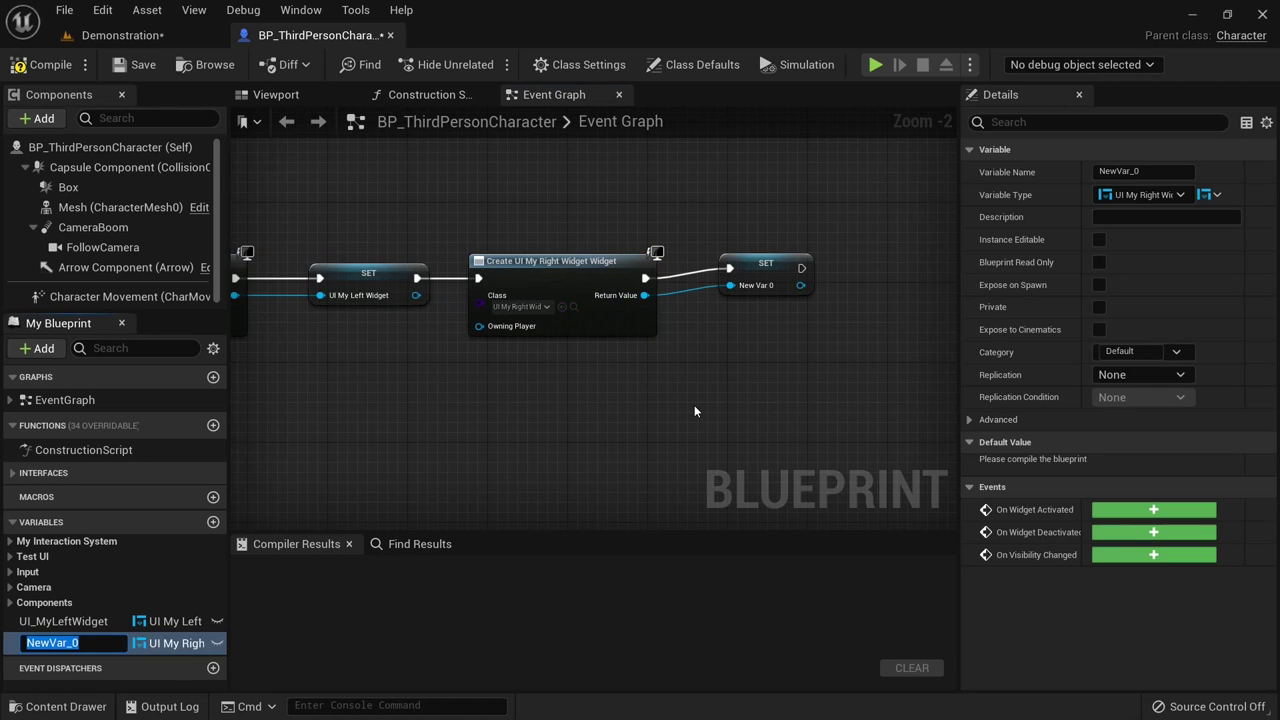
type("UI_")
type("MyRightWidget")
key("Return")
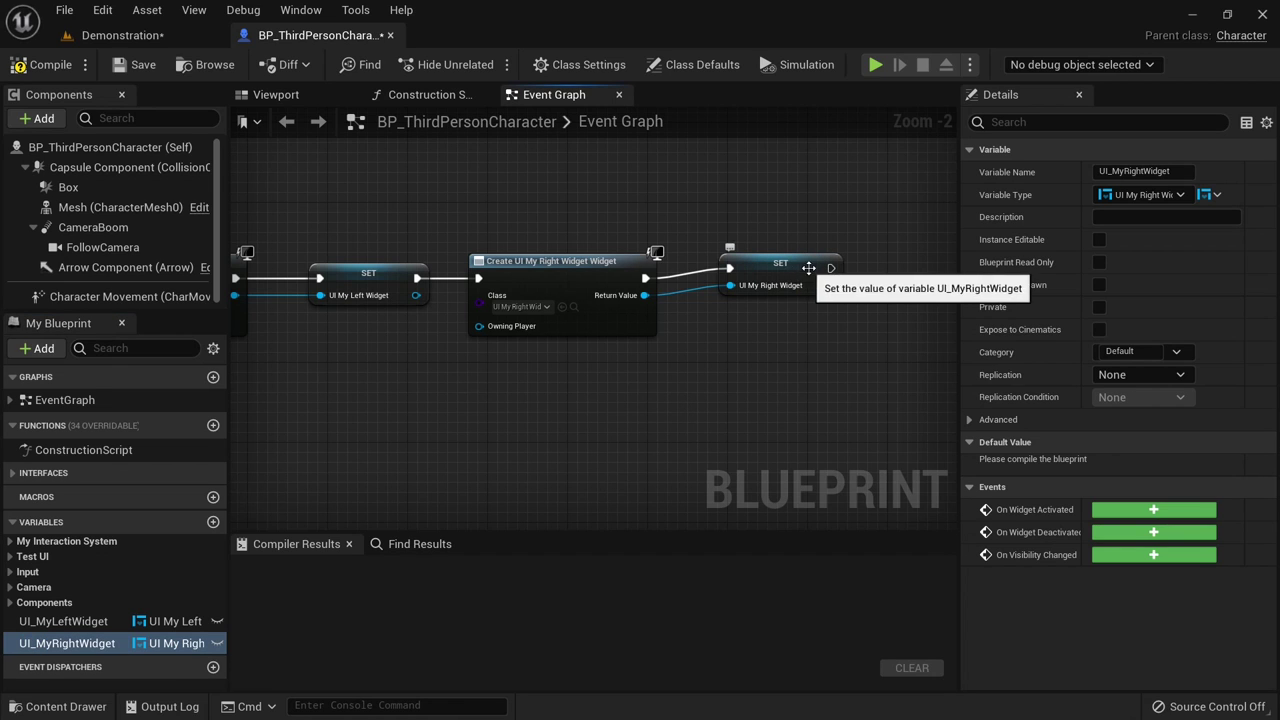
- Align the new SET node and compile BP_ThirdPersonCharacter
left_click_drag(775, 286, 775, 296)
left_click(772, 342)
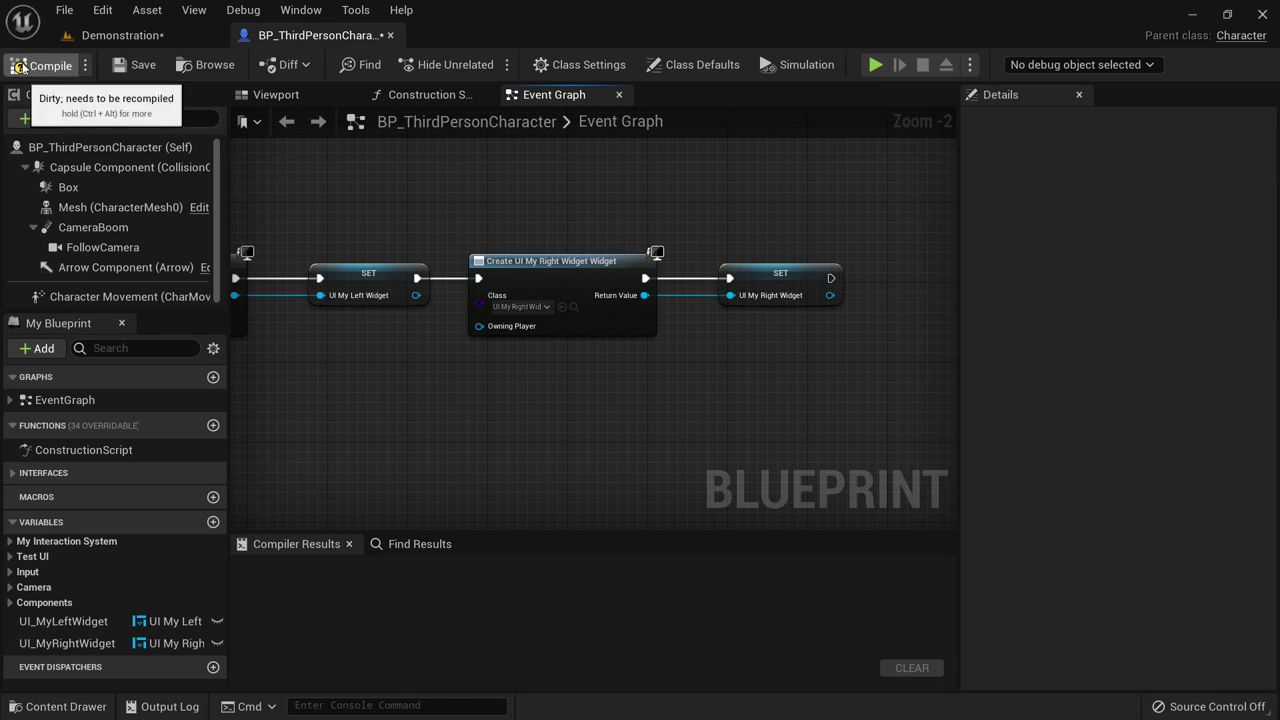
left_click(40, 64)
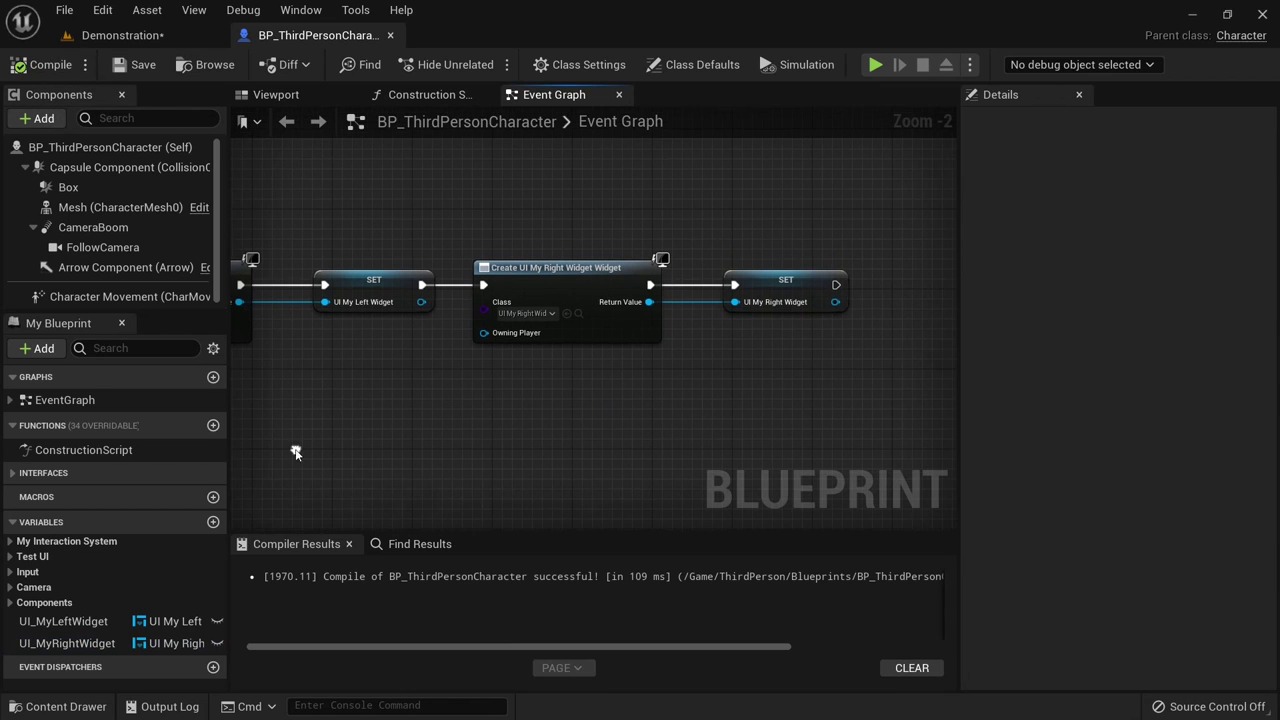
- Add a 1 key keyboard event to the character's event graph
right_click_drag(283, 449, 727, 410)
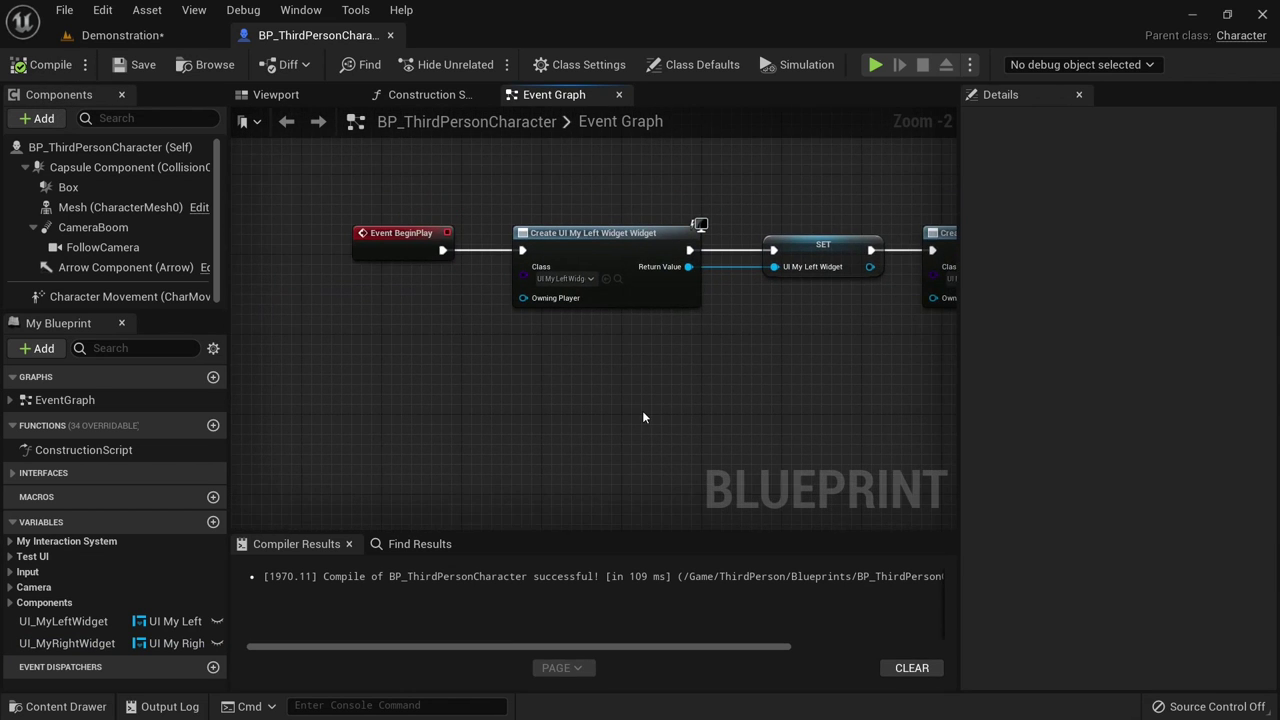
right_click_drag(643, 417, 639, 376)
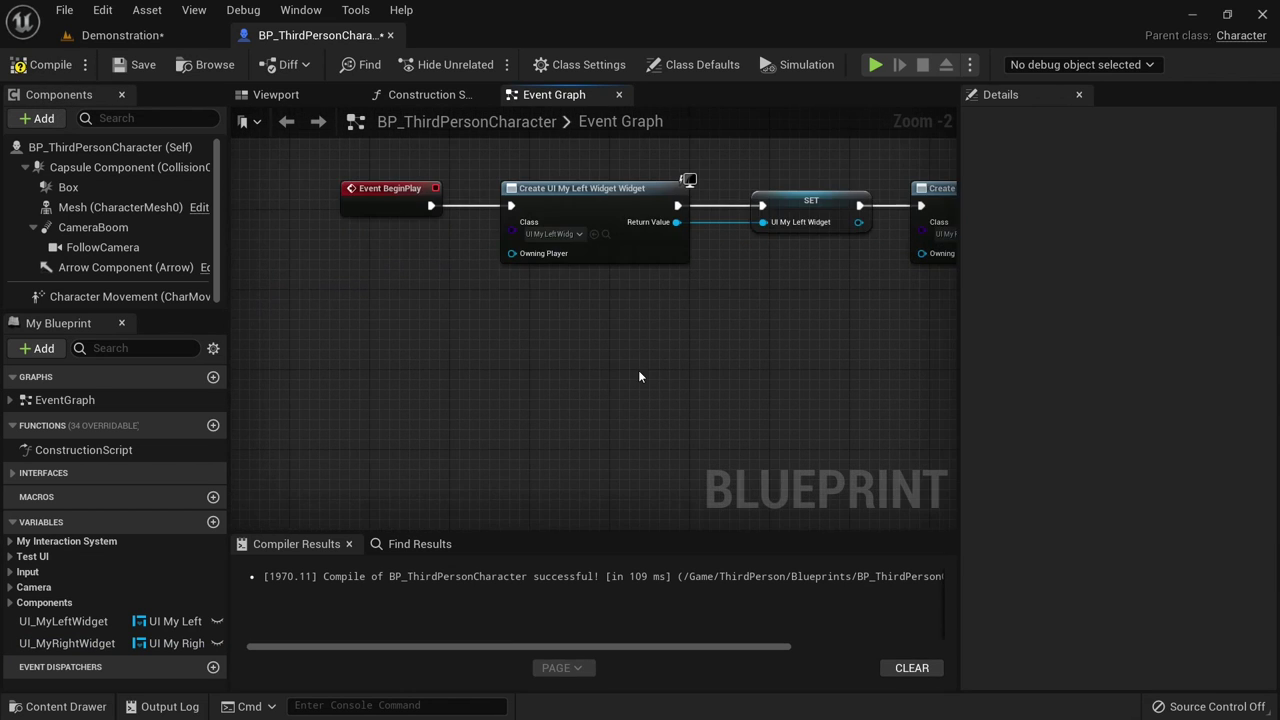
right_click(369, 404)
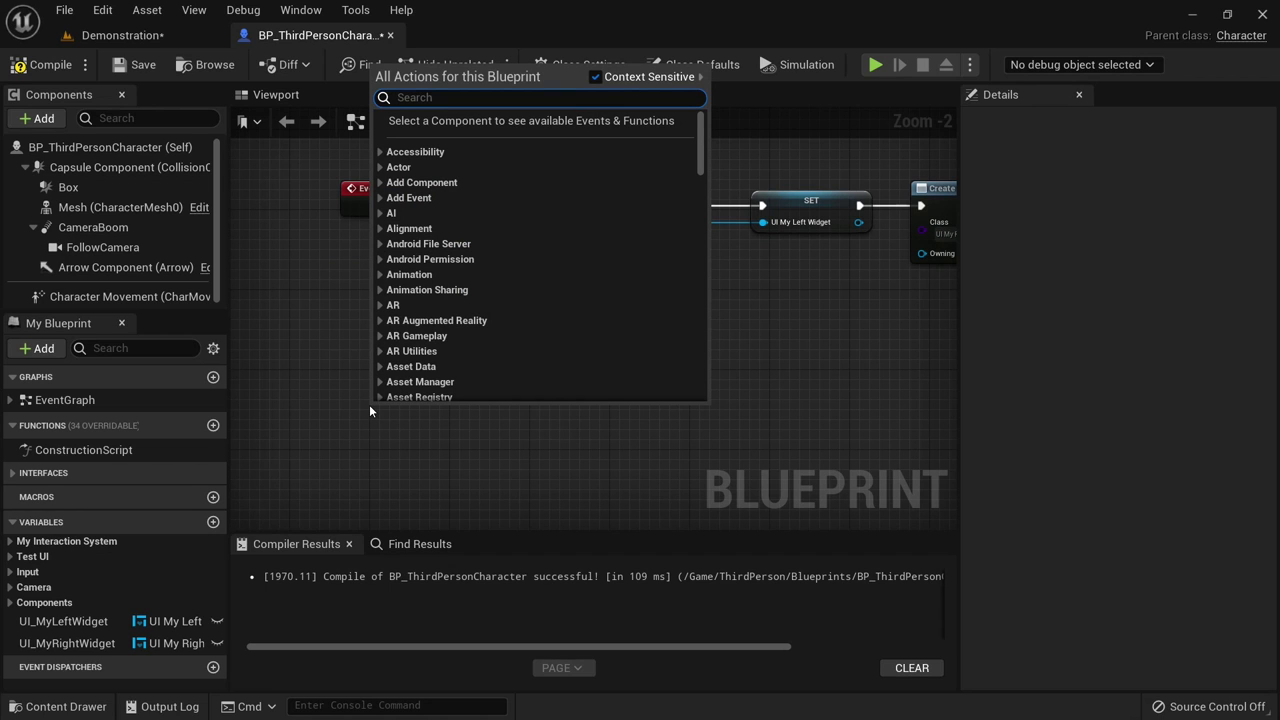
type("1 key")
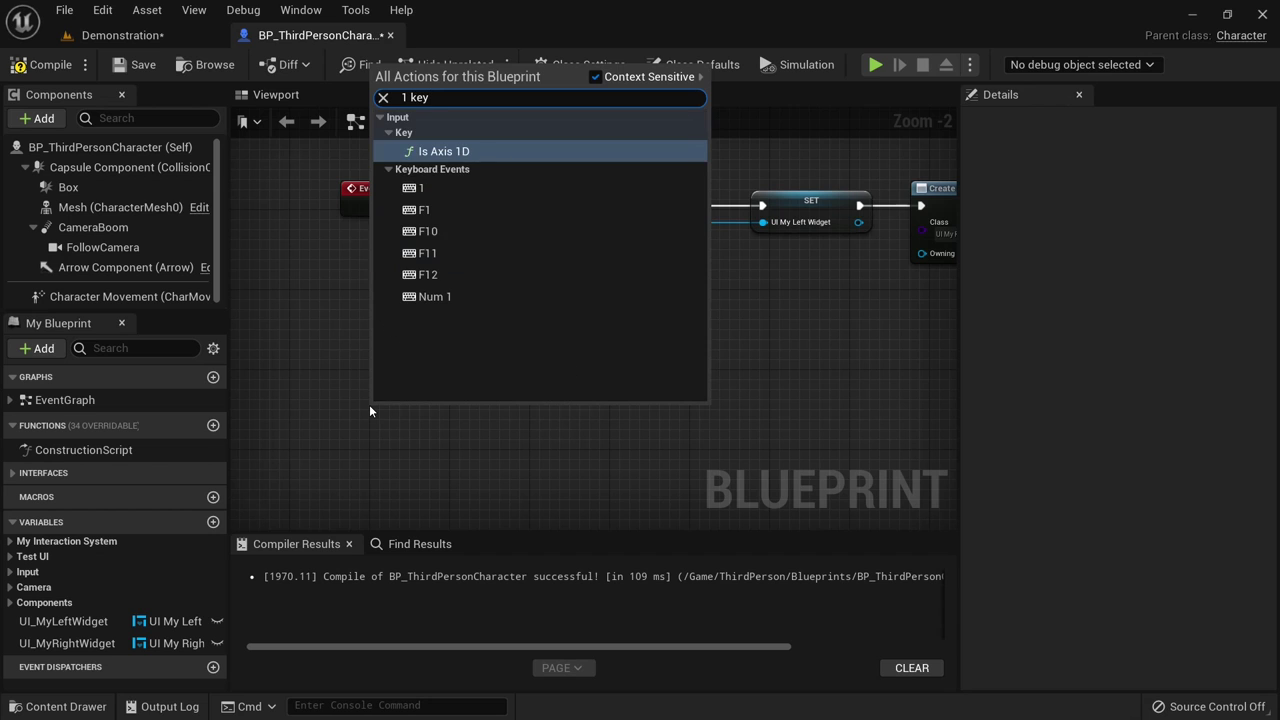
left_click(420, 188)
left_click_drag(380, 418, 361, 398)
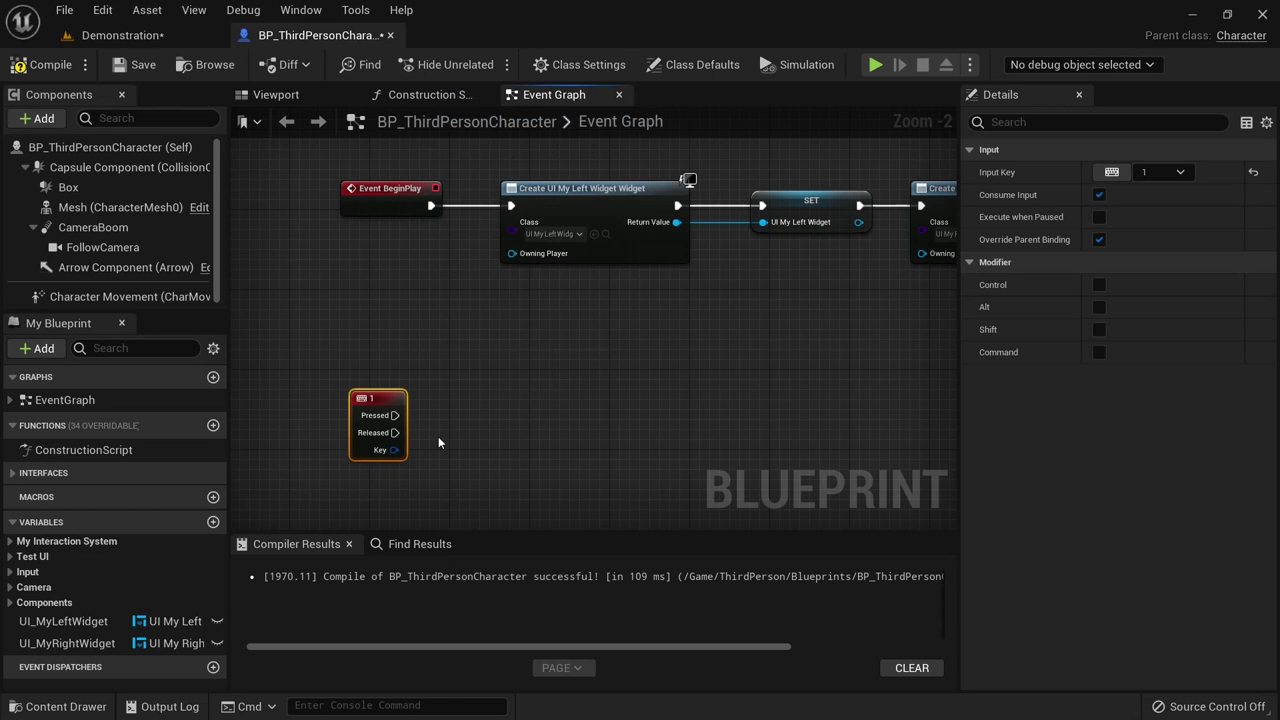
- Make the 1 key event add the UI_MyLeftWidget variable to the viewport
left_click_drag(63, 621, 535, 382)
left_click(540, 470)
type("ad")
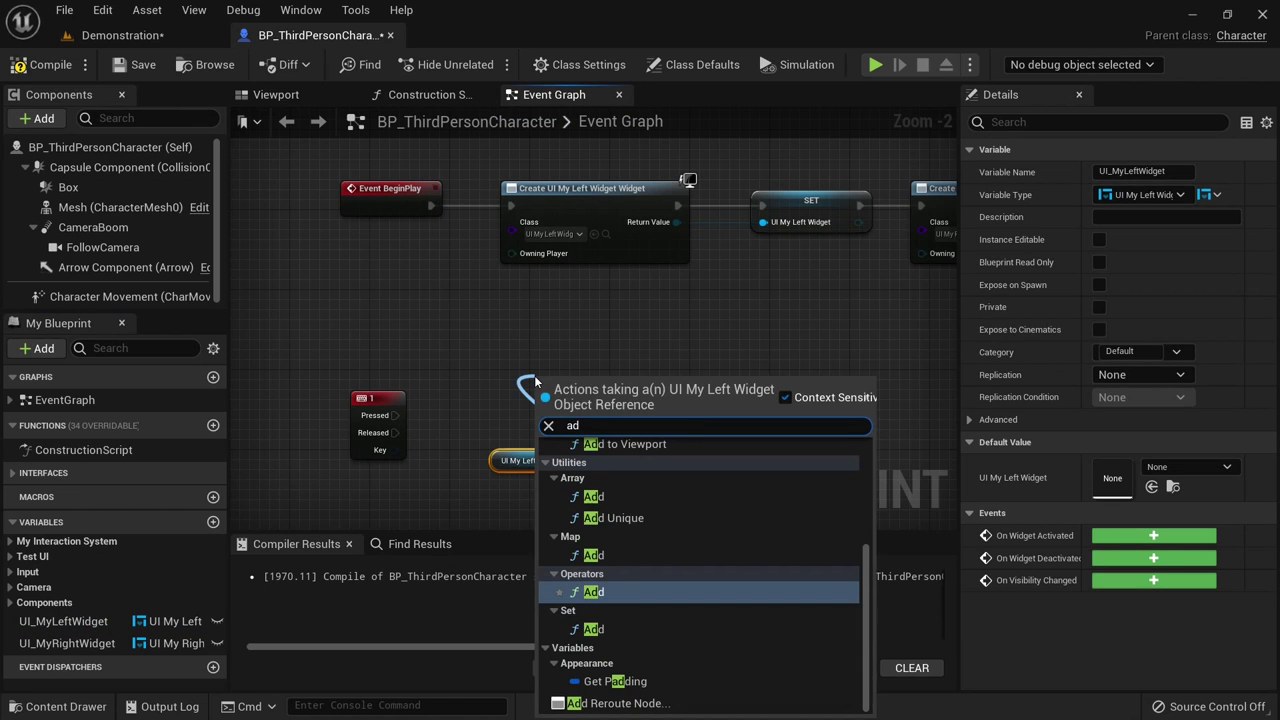
scroll(600, 470, "up", 2)
left_click(630, 470)
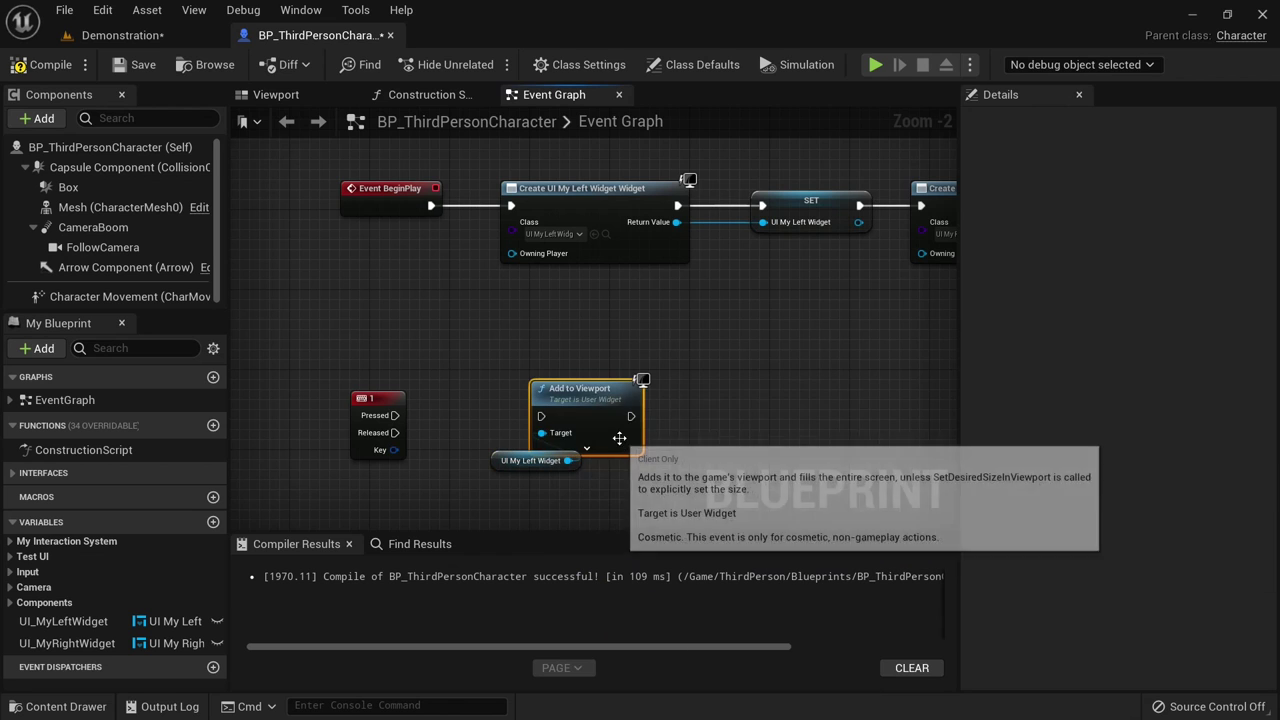
left_click_drag(395, 415, 545, 395)
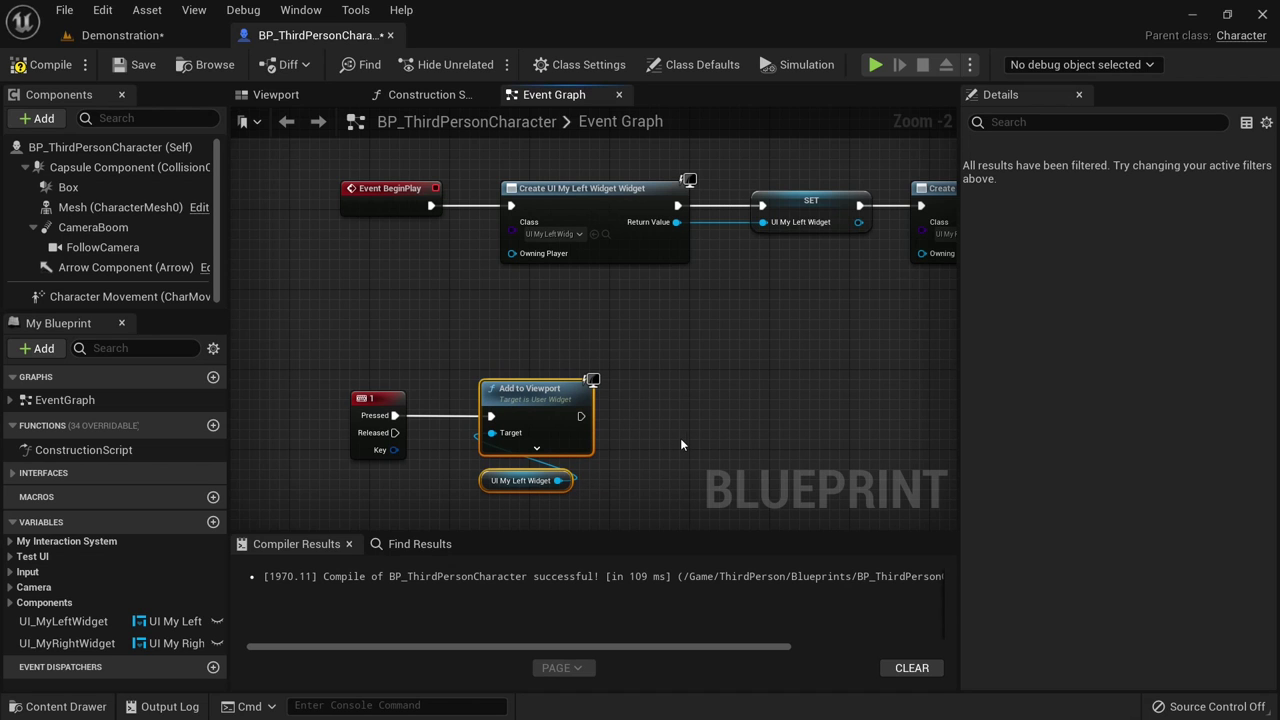
right_click_drag(684, 438, 627, 417)
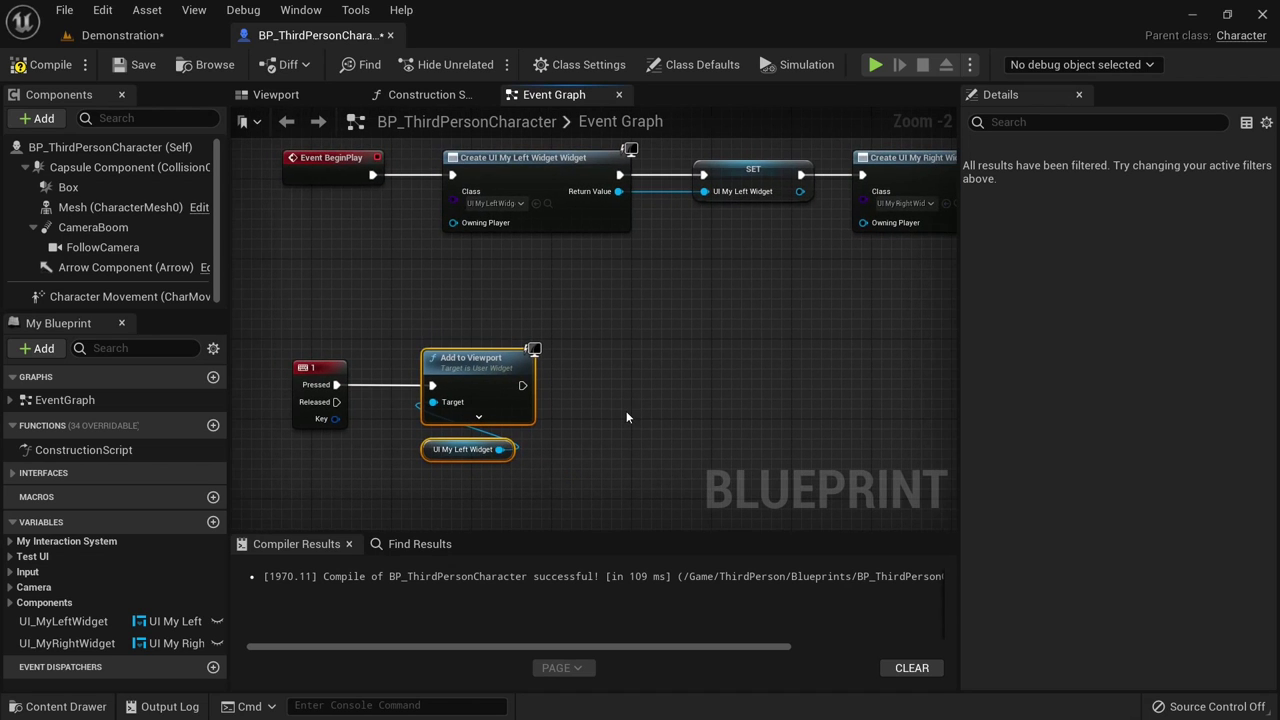
left_click(628, 416)
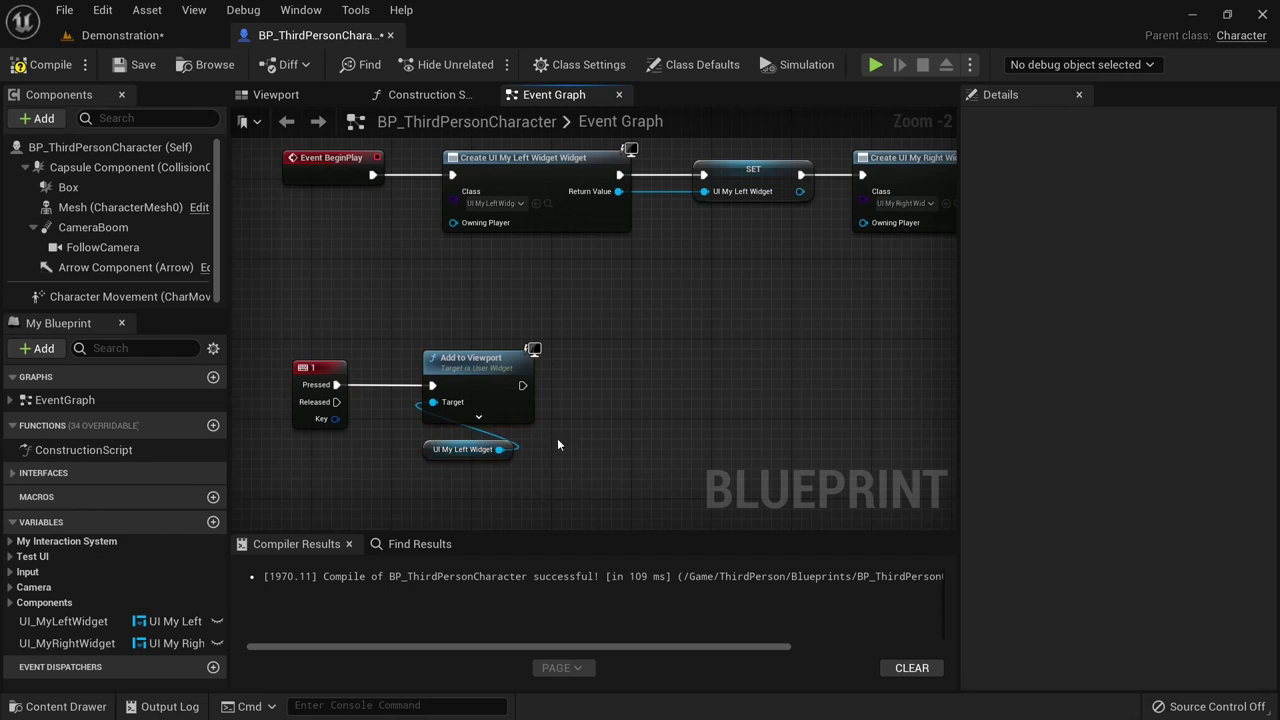
- Chain Activate Widget on UI_MyLeftWidget after Add to Viewport, compile, and return to Demonstration
left_click_drag(499, 451, 620, 391)
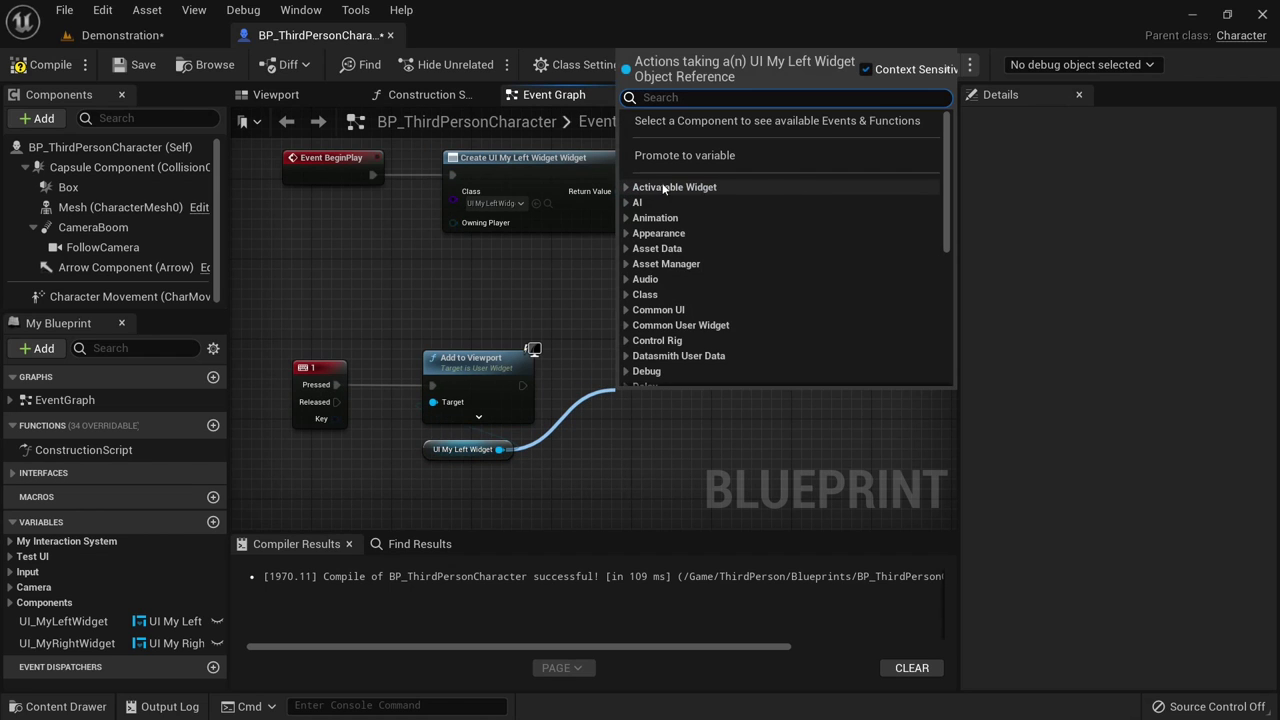
left_click(627, 188)
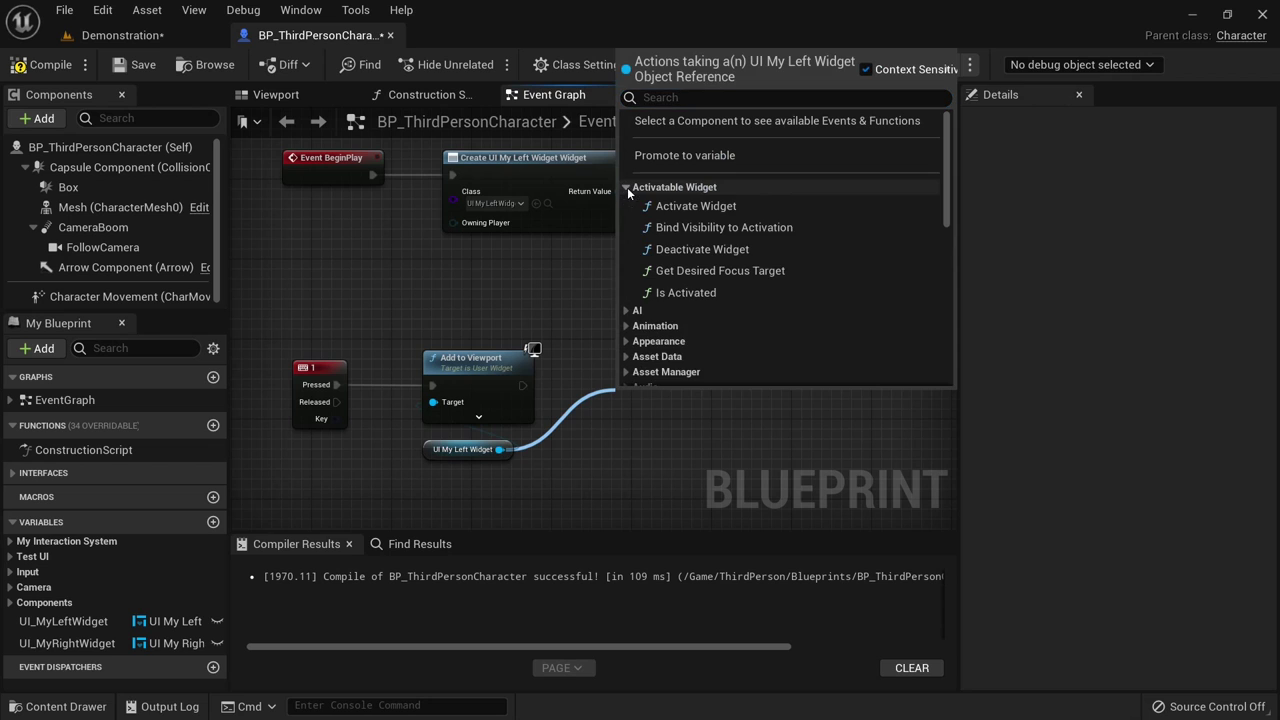
left_click(720, 206)
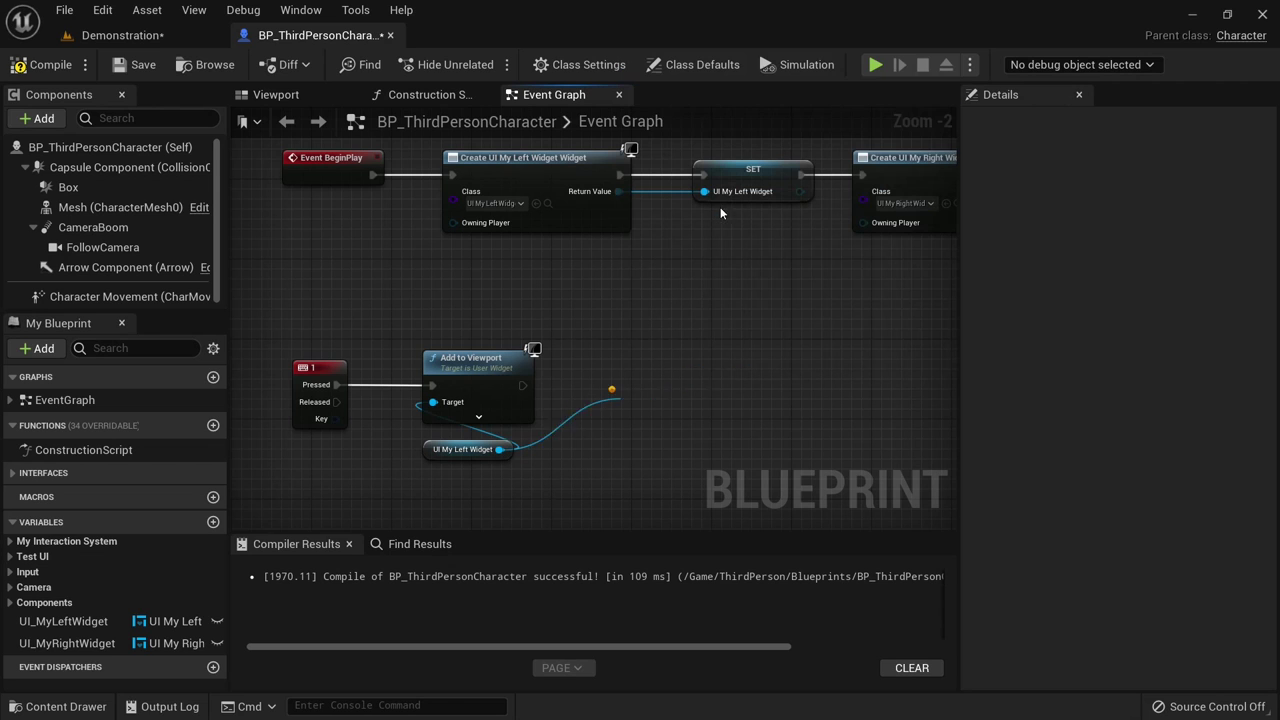
left_click_drag(686, 403, 675, 363)
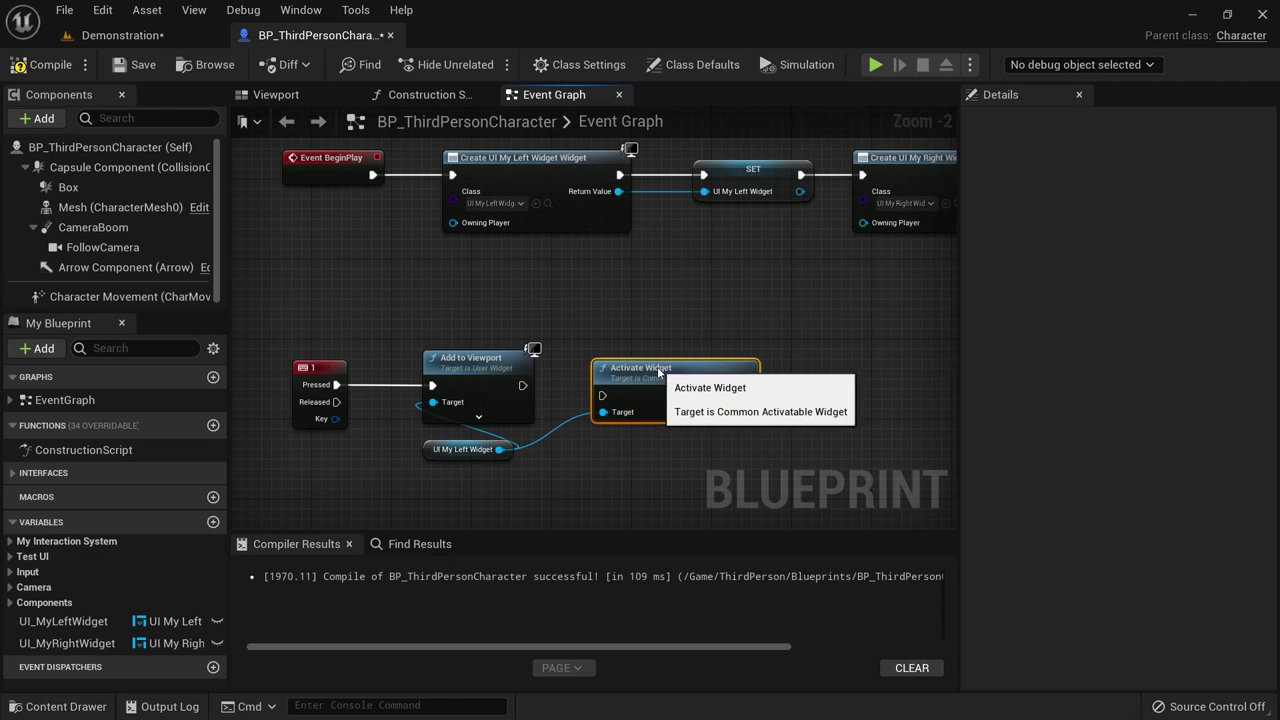
left_click_drag(521, 385, 613, 385)
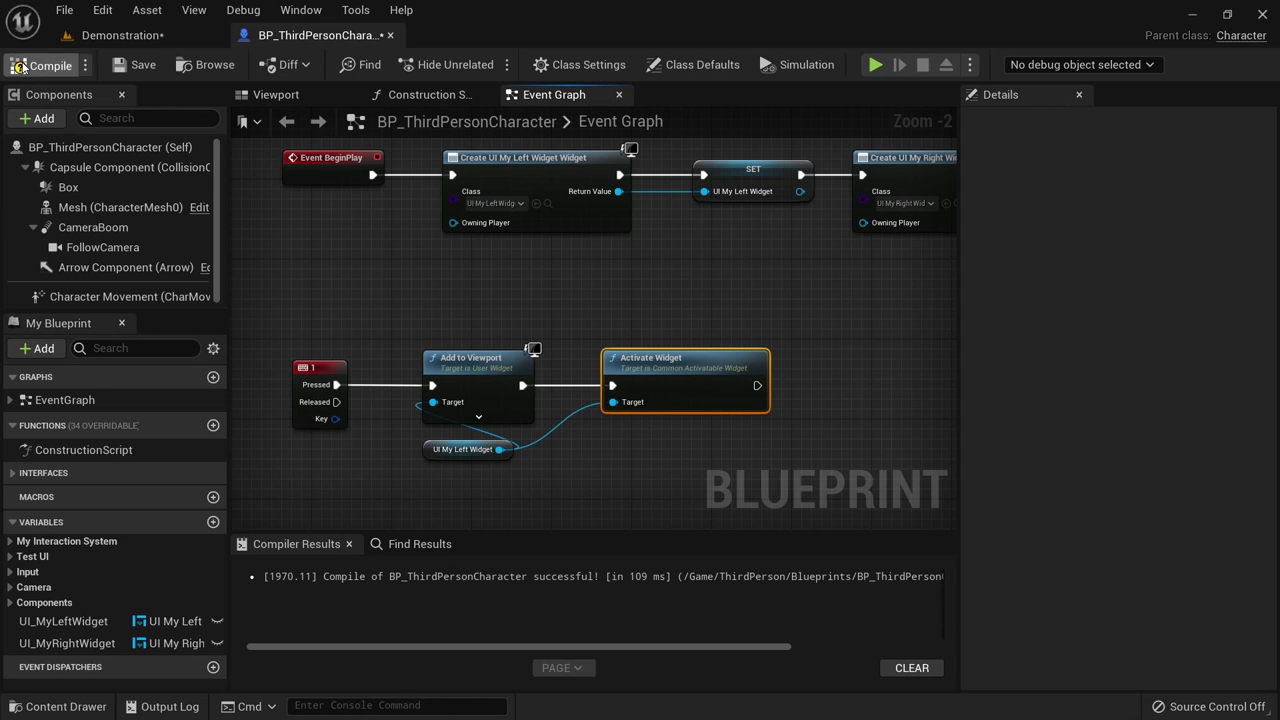
left_click(43, 64)
left_click(118, 35)
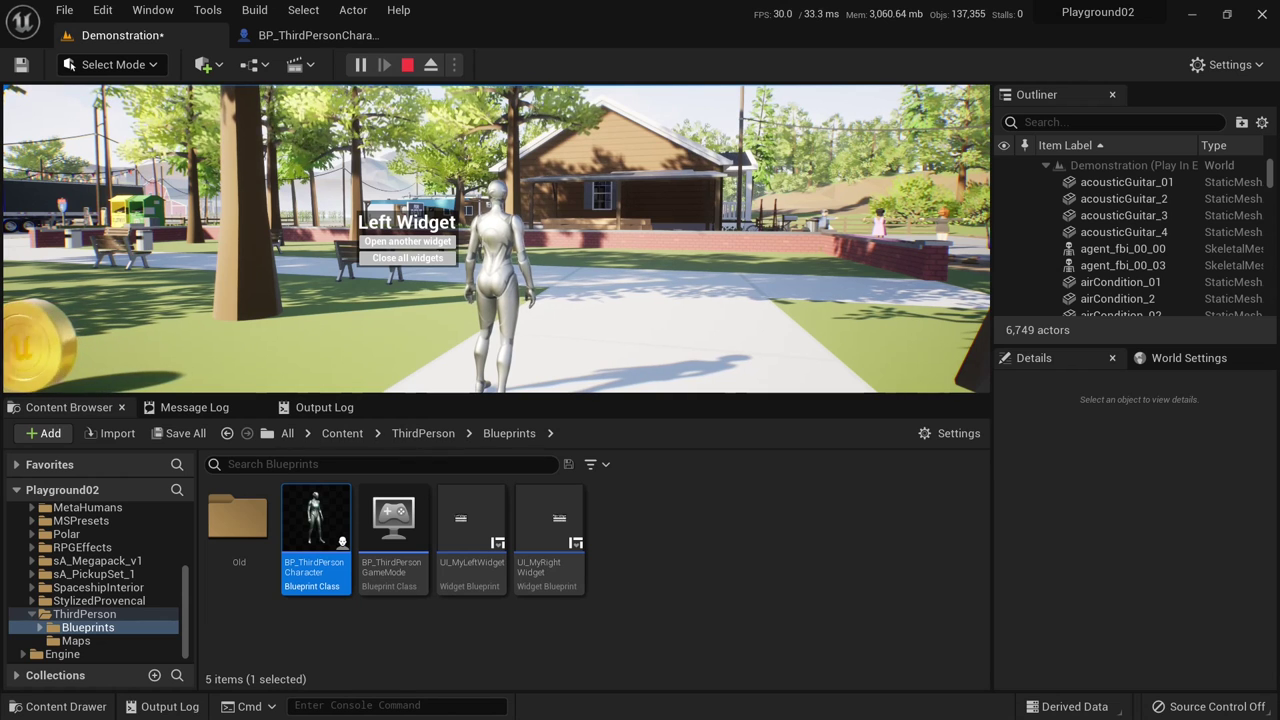
key("Escape")
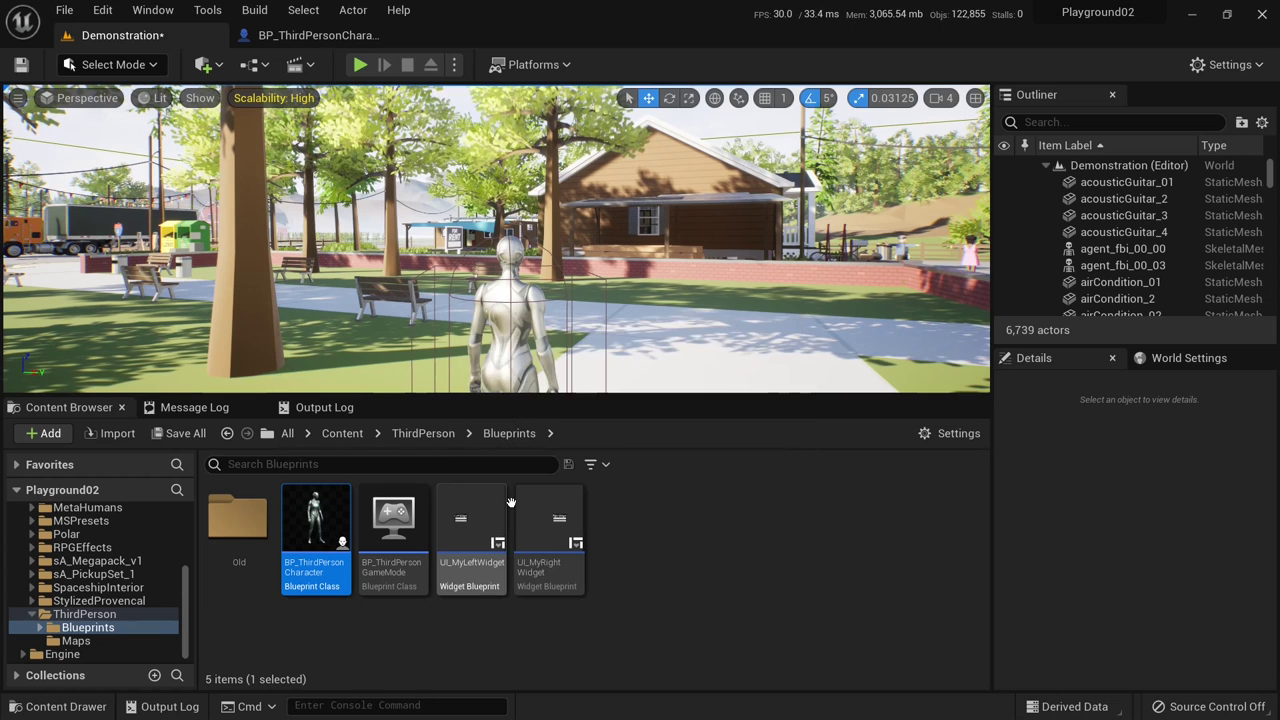
- In UI_MyLeftWidget, override Get Desired Focus Target to return Button_Open_Another_Widget
double_click(468, 525)
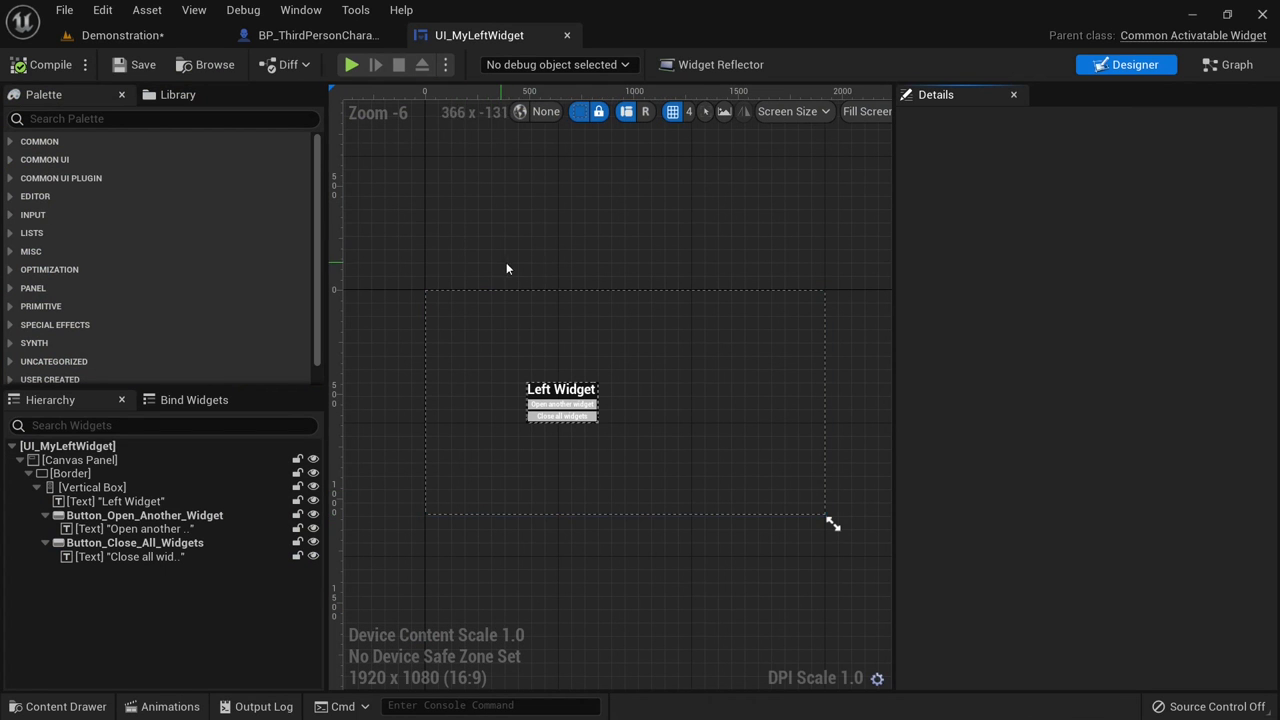
left_click(1230, 65)
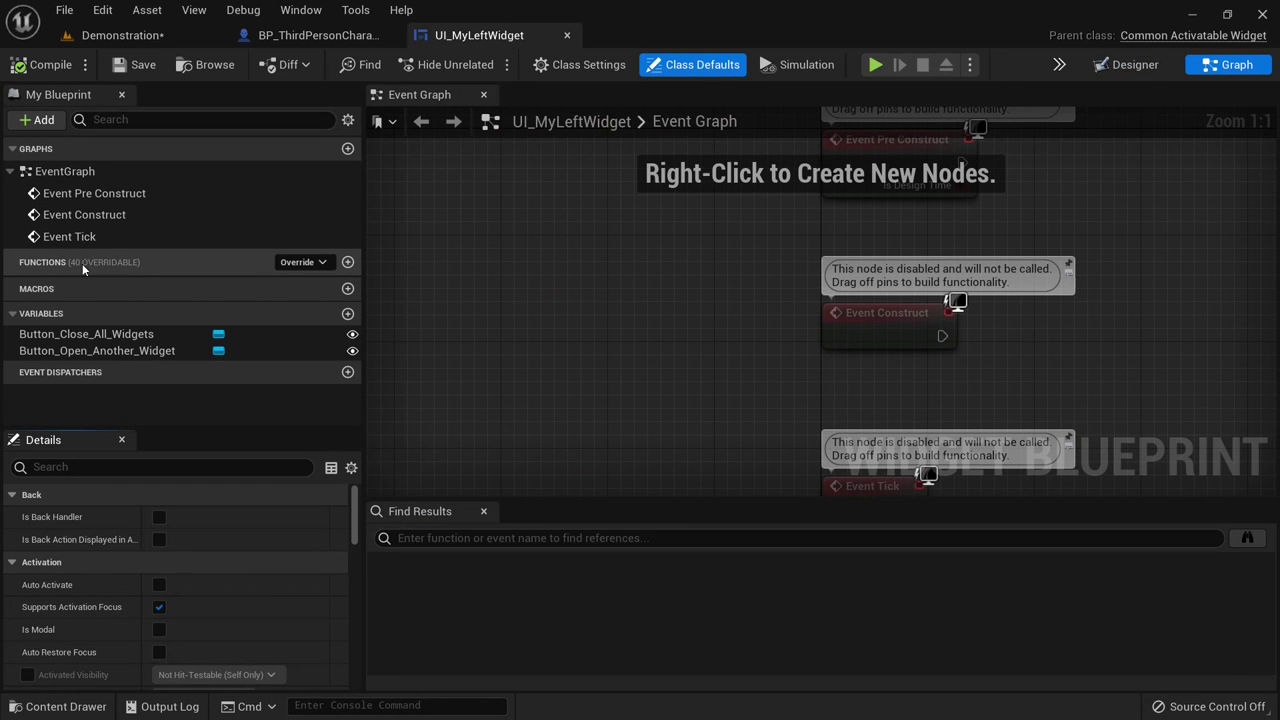
left_click(315, 262)
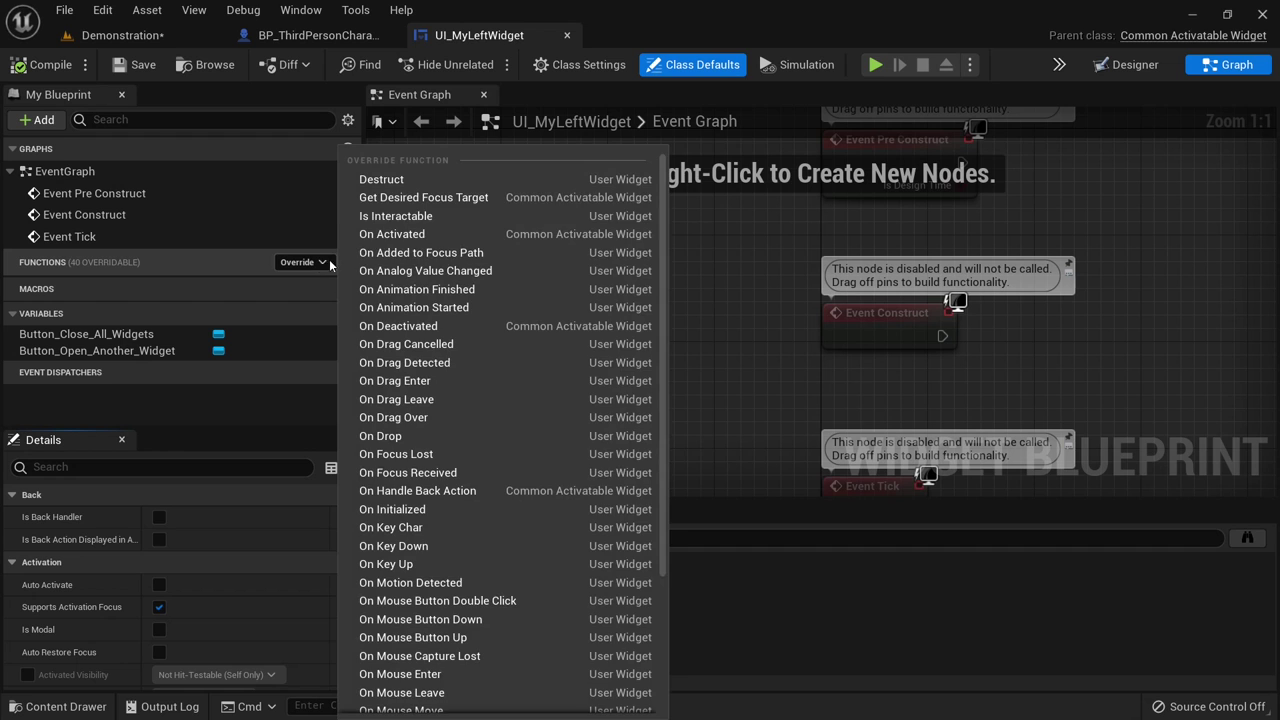
left_click(428, 198)
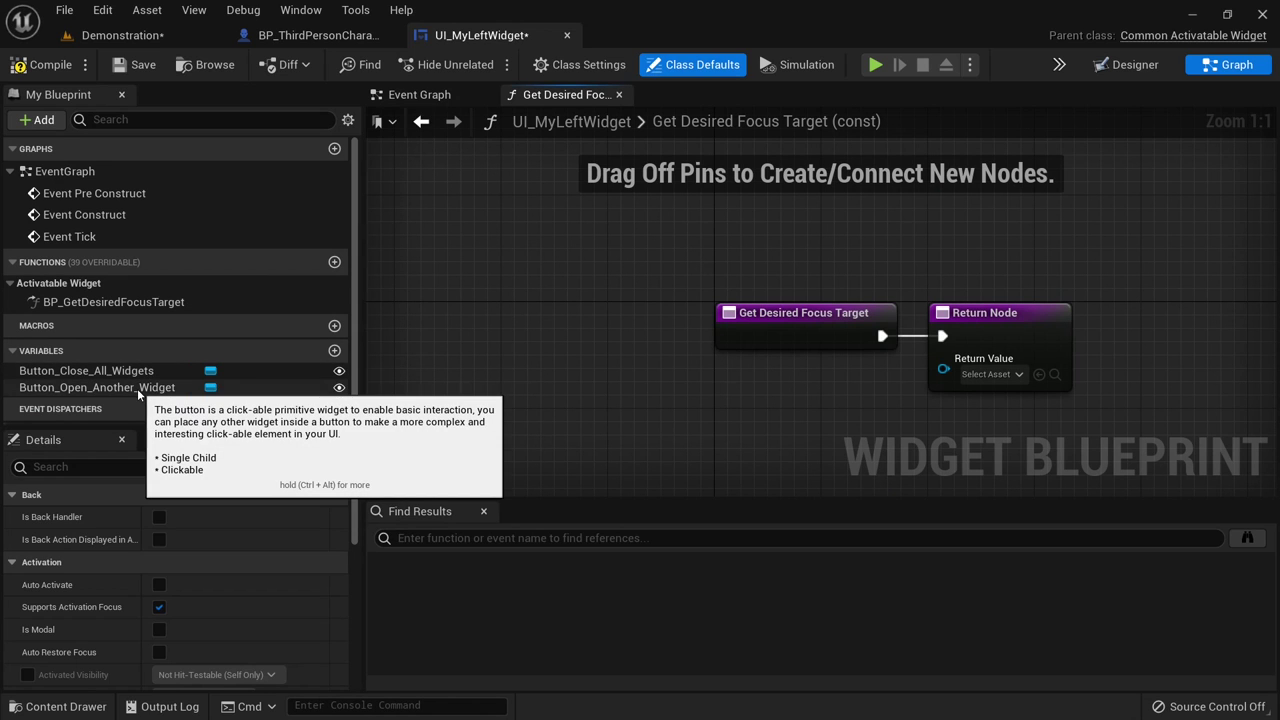
left_click_drag(96, 389, 754, 412)
left_click(830, 434)
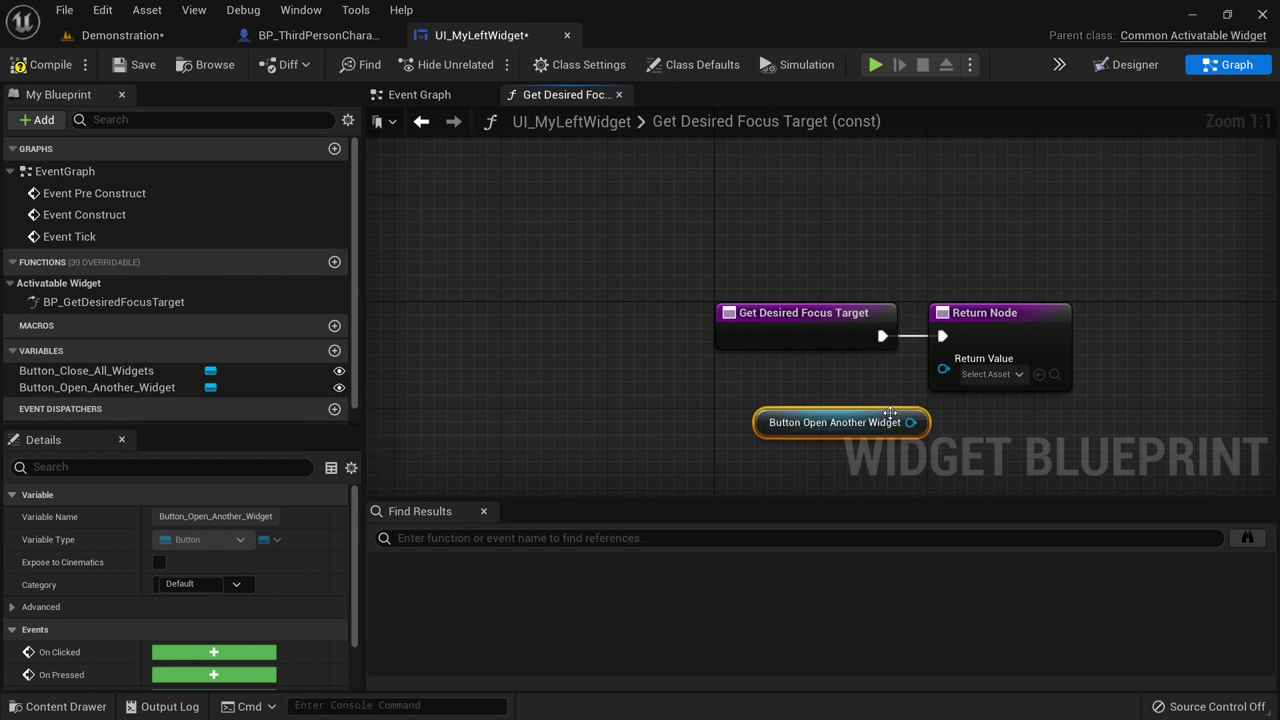
left_click_drag(910, 422, 943, 369)
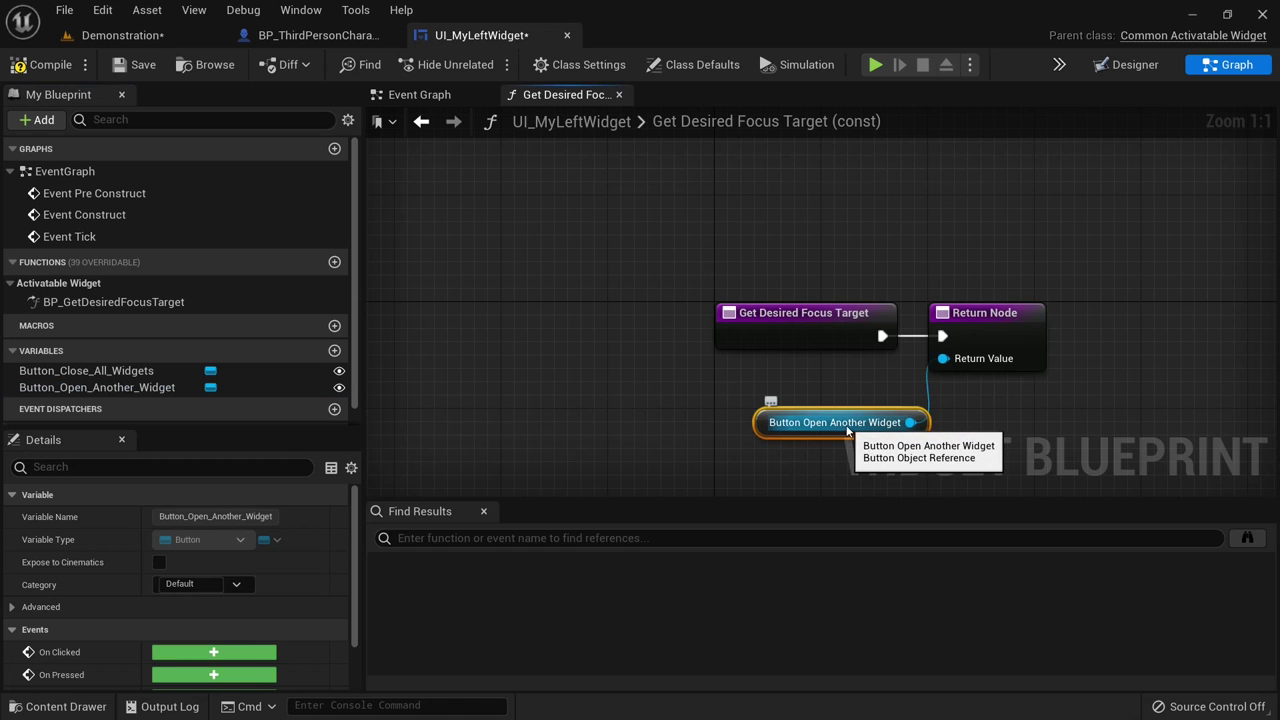
- Review both buttons' settings in the Designer, then compile, save, and return to Demonstration
left_click(1118, 65)
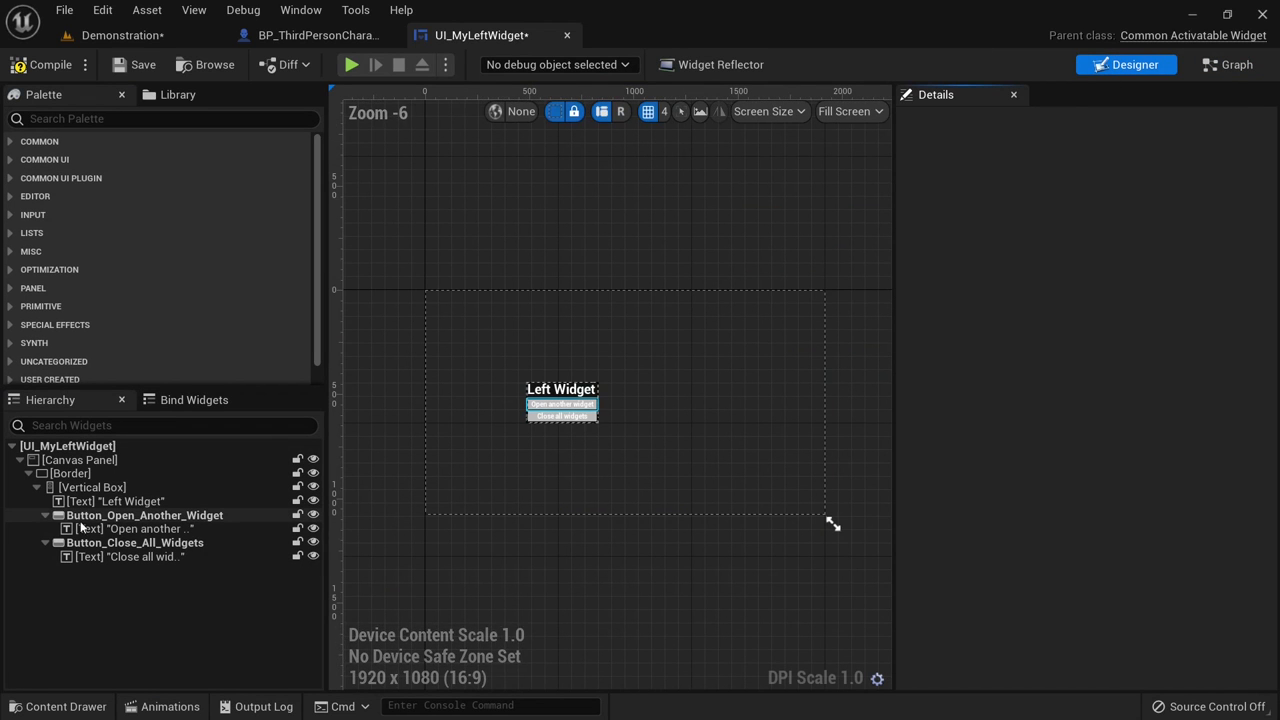
left_click(200, 515)
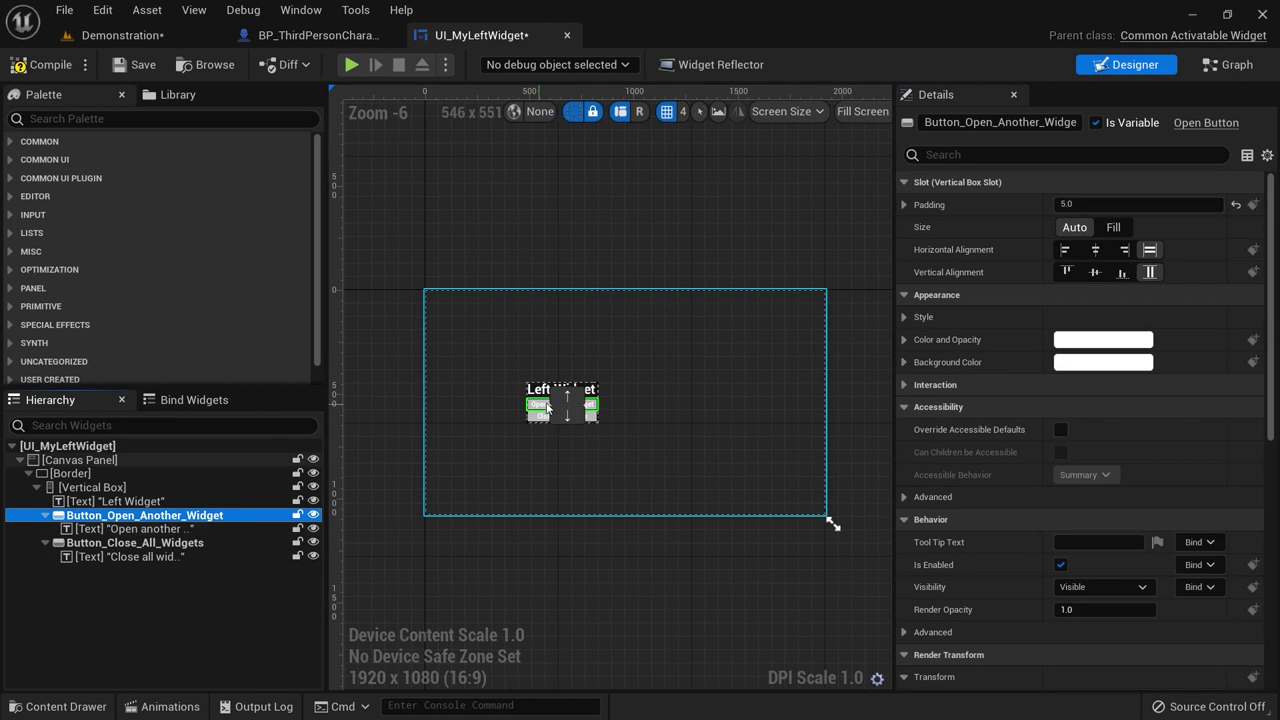
left_click(140, 542)
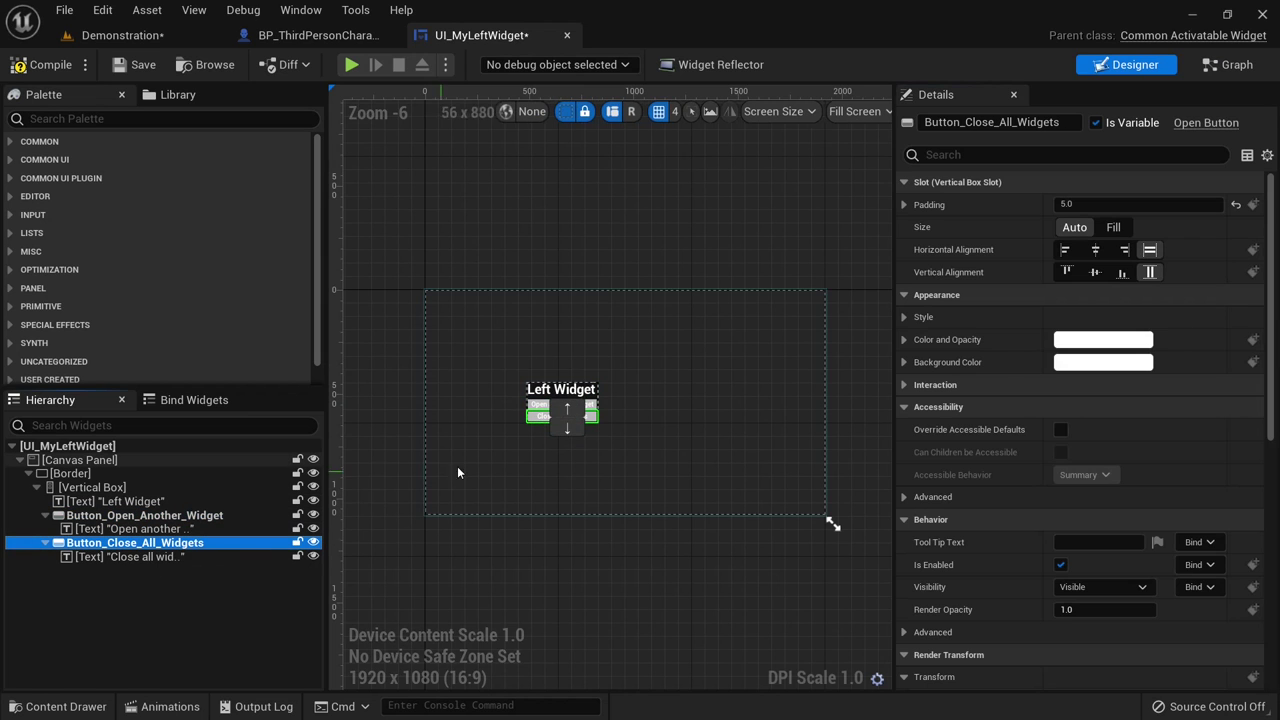
left_click(160, 515)
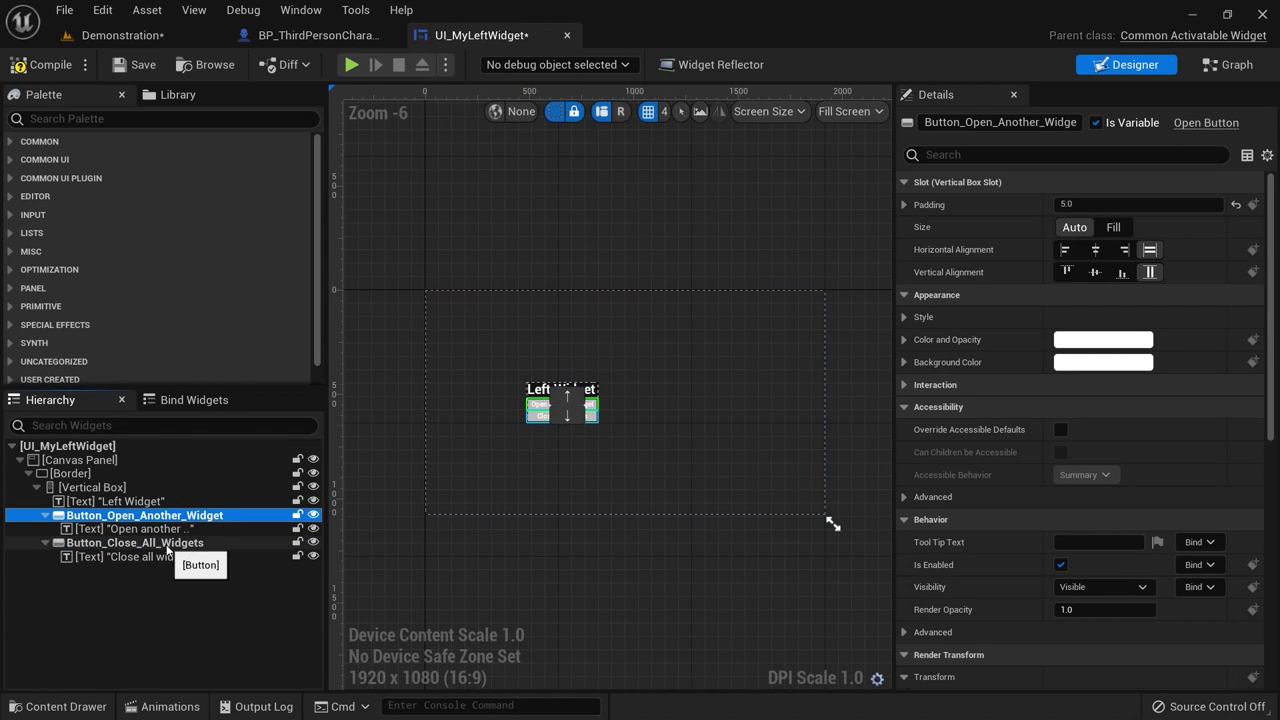
left_click(1236, 65)
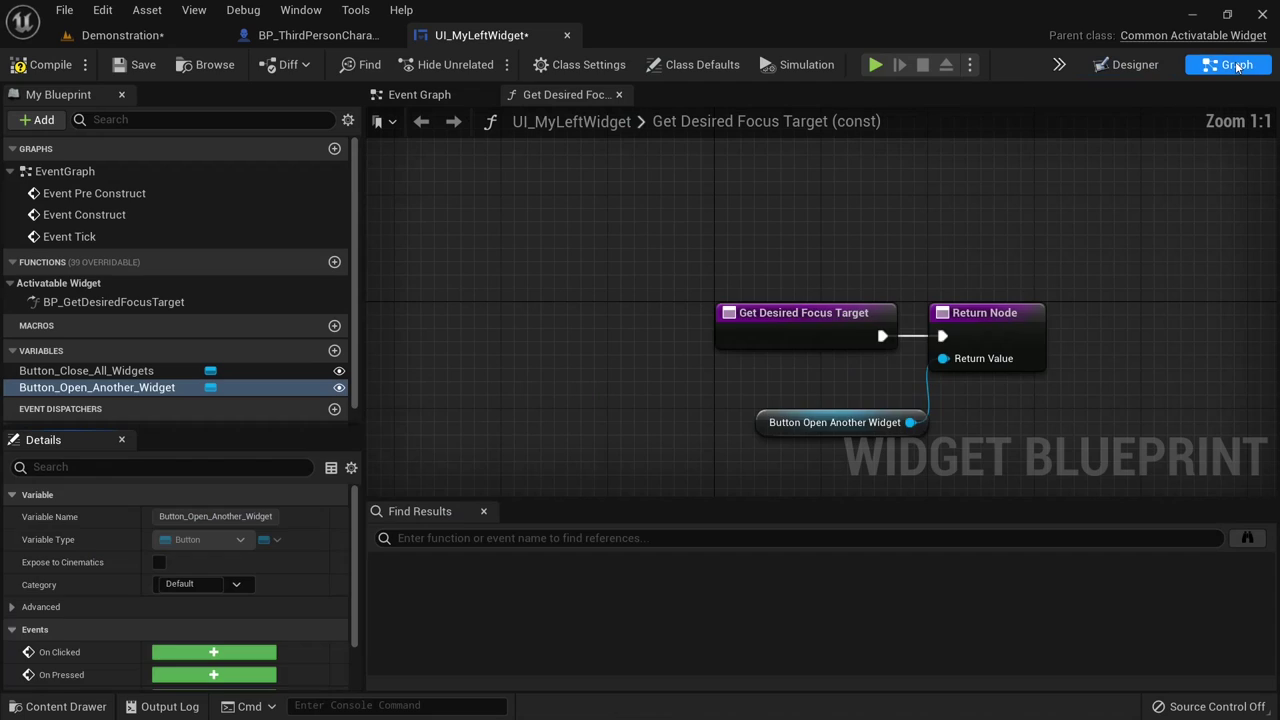
left_click(46, 68)
left_click(137, 64)
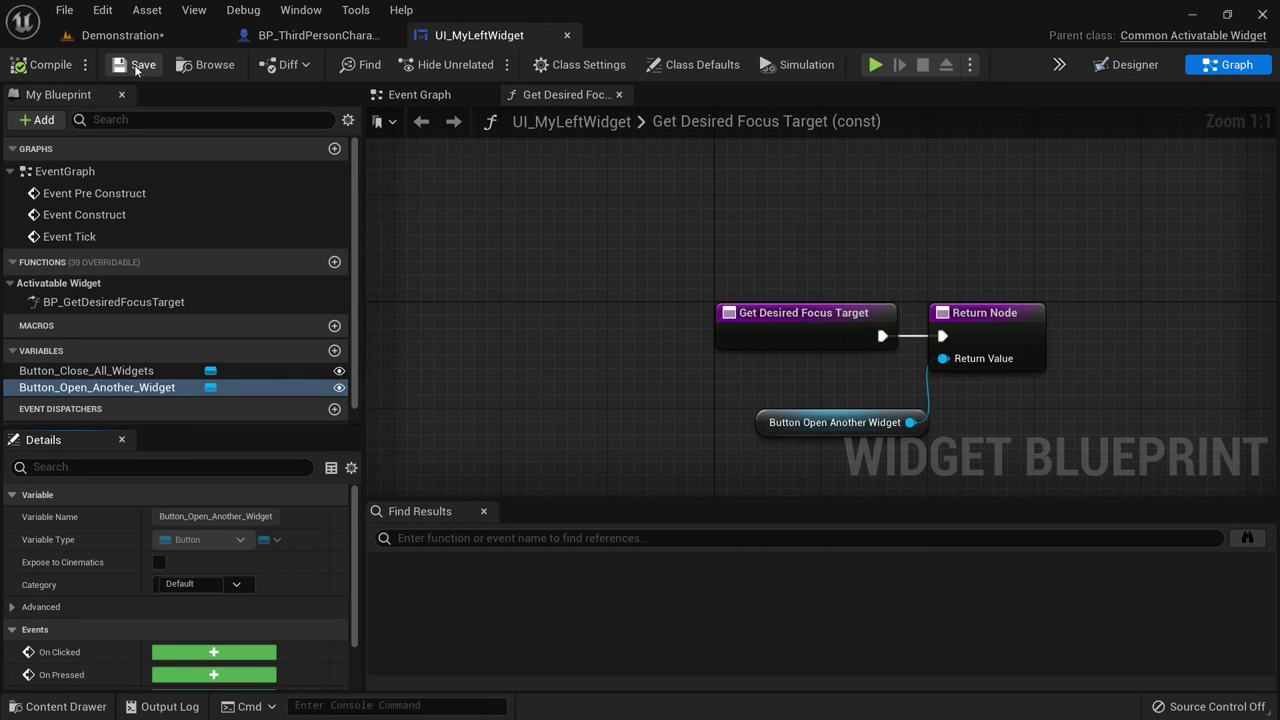
left_click(118, 35)
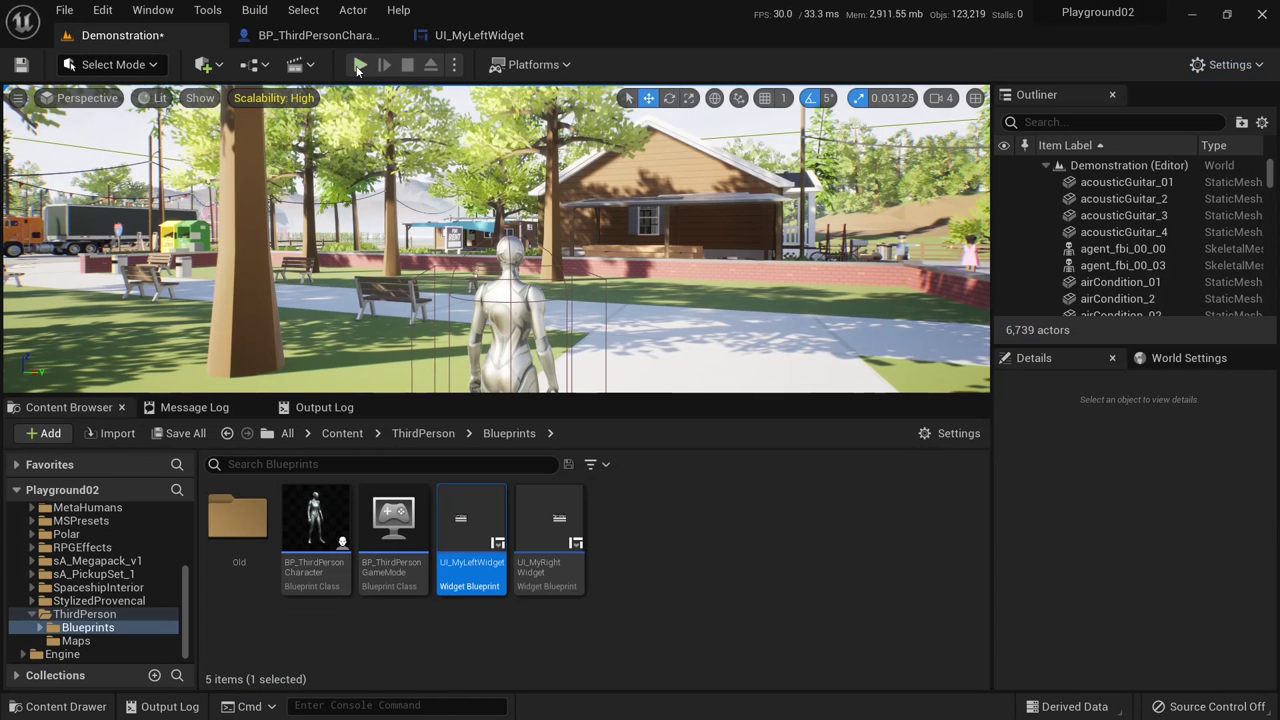
- Play-test the level to see the Left Widget, stop, and open BP_ThirdPersonCharacter
key("alt+p")
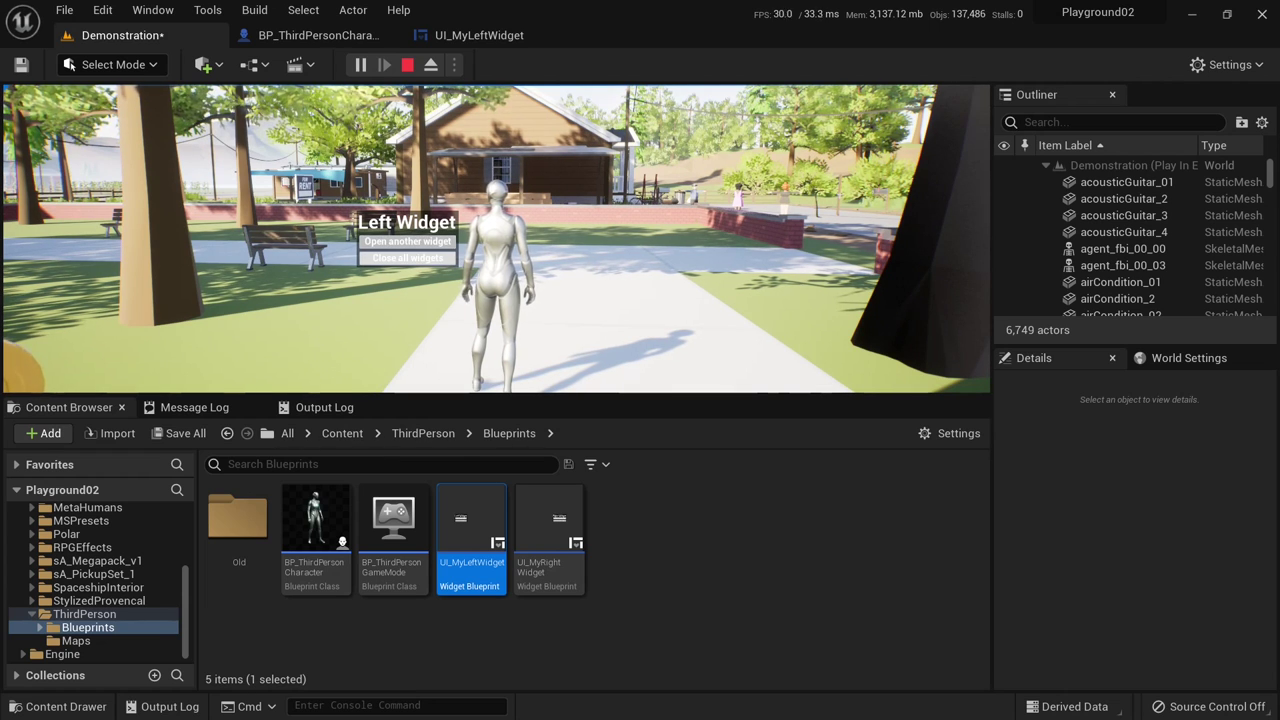
left_click(407, 64)
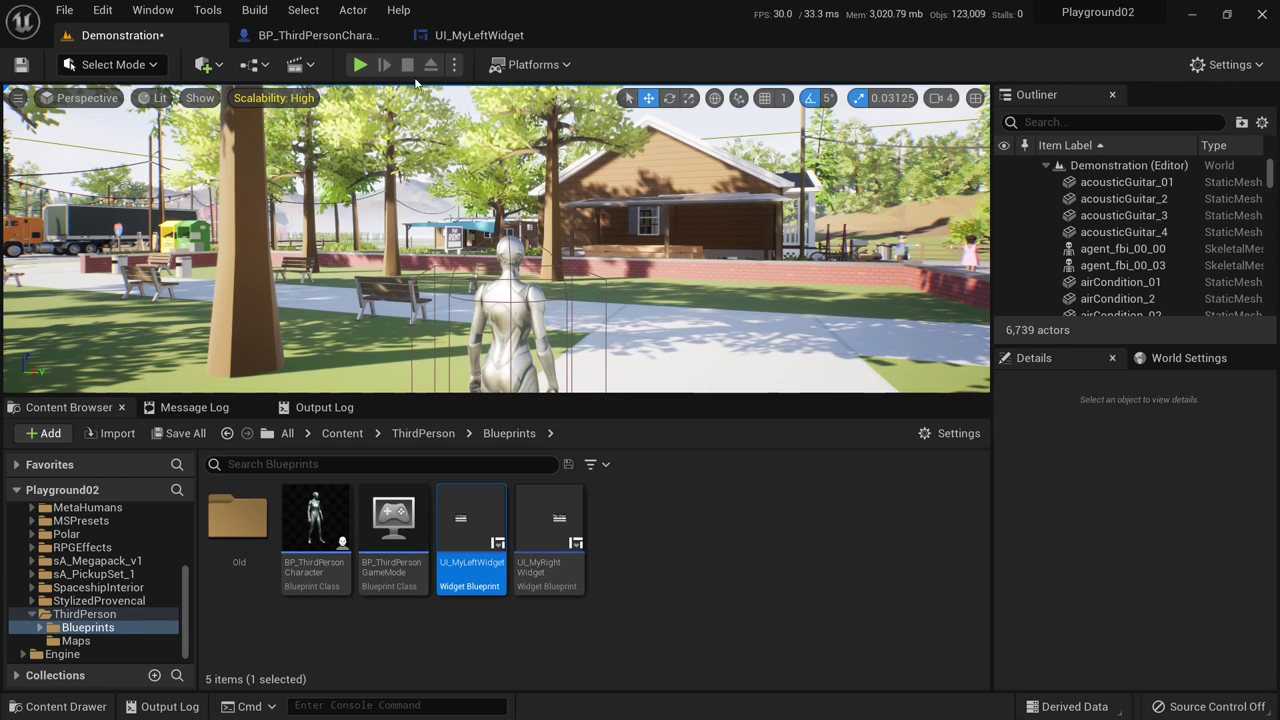
left_click(325, 36)
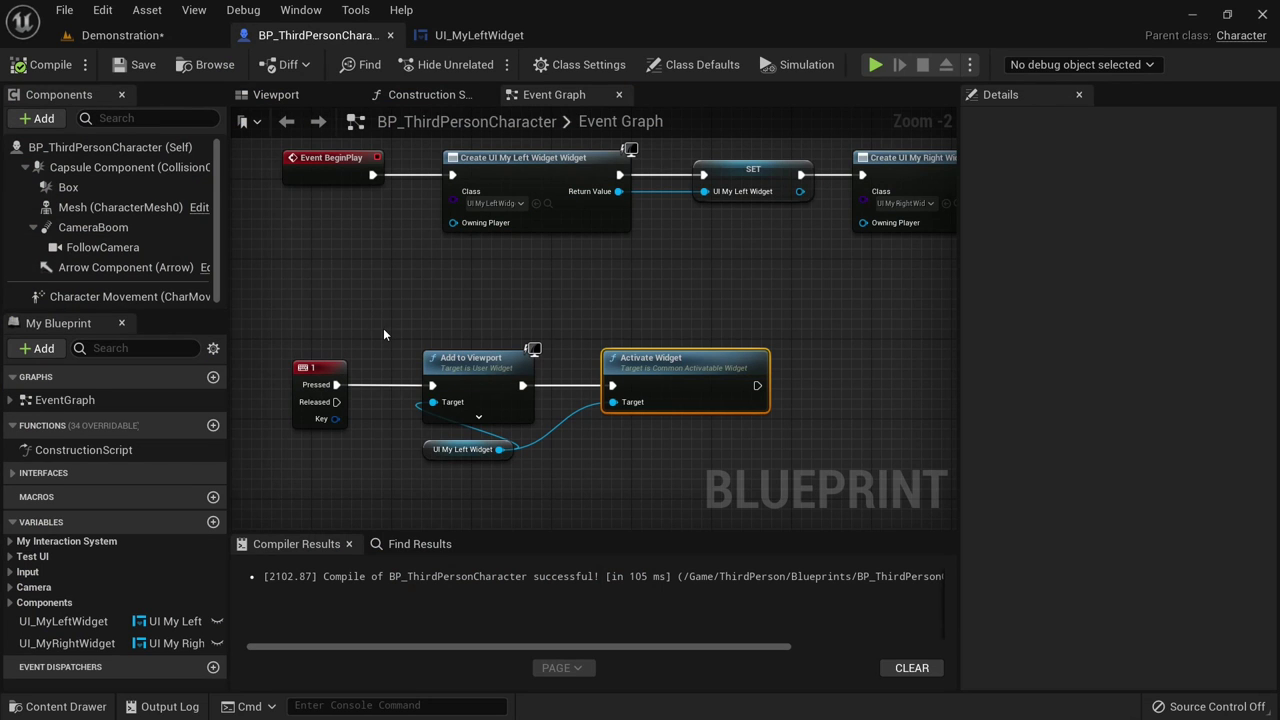
- After Activate Widget, add Get Player Controller and Set Input Mode UI Only
left_click_drag(577, 321, 835, 422)
right_click_drag(835, 422, 629, 374)
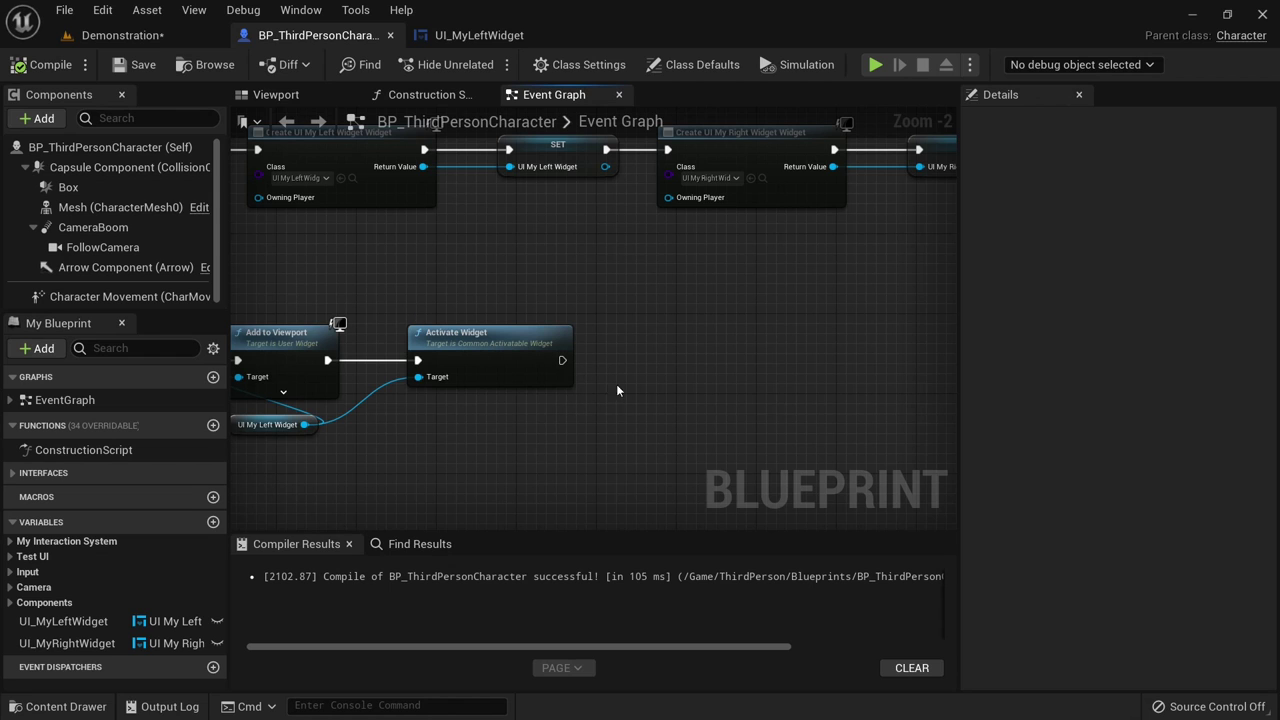
right_click(623, 434)
type("player")
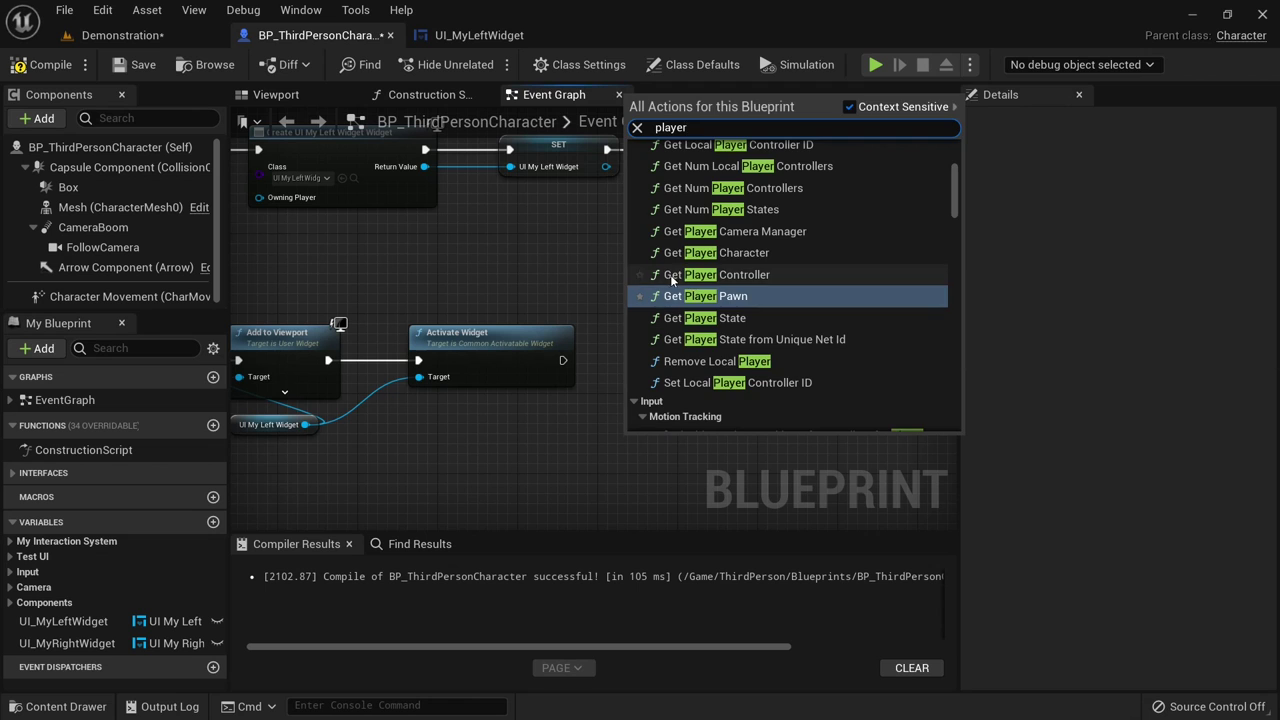
left_click(716, 274)
left_click_drag(766, 458, 687, 363)
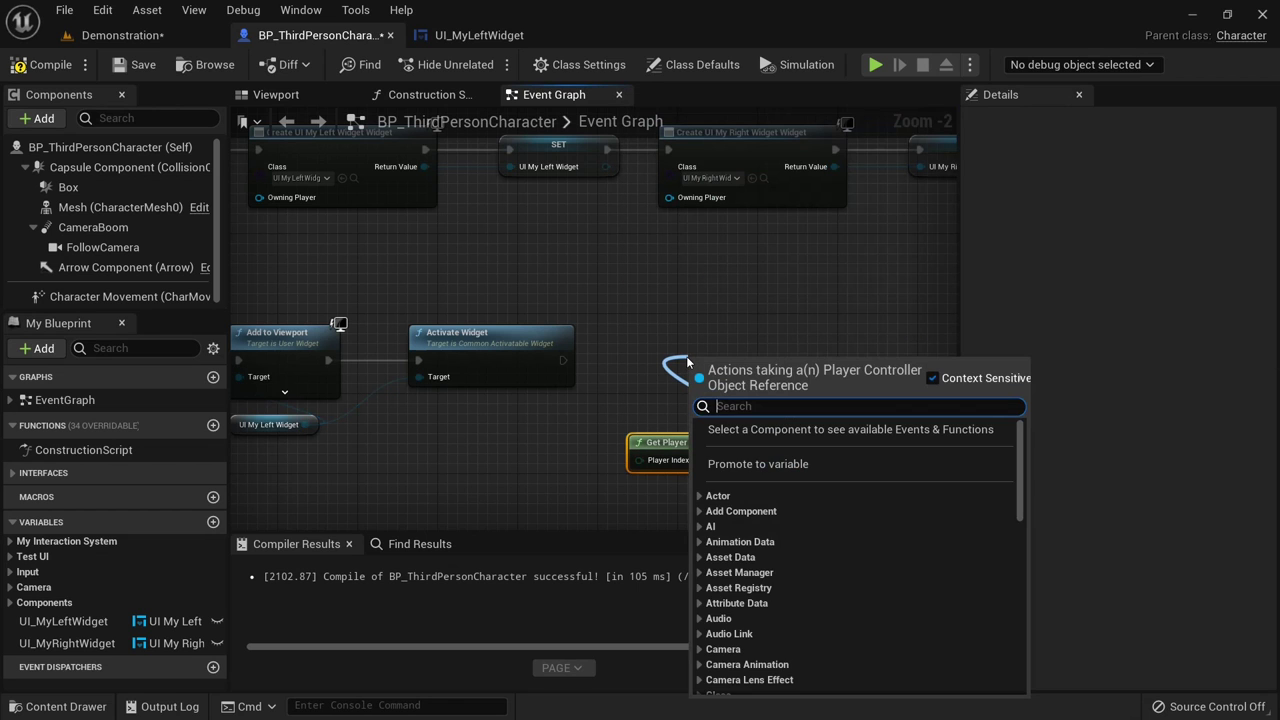
type("set input")
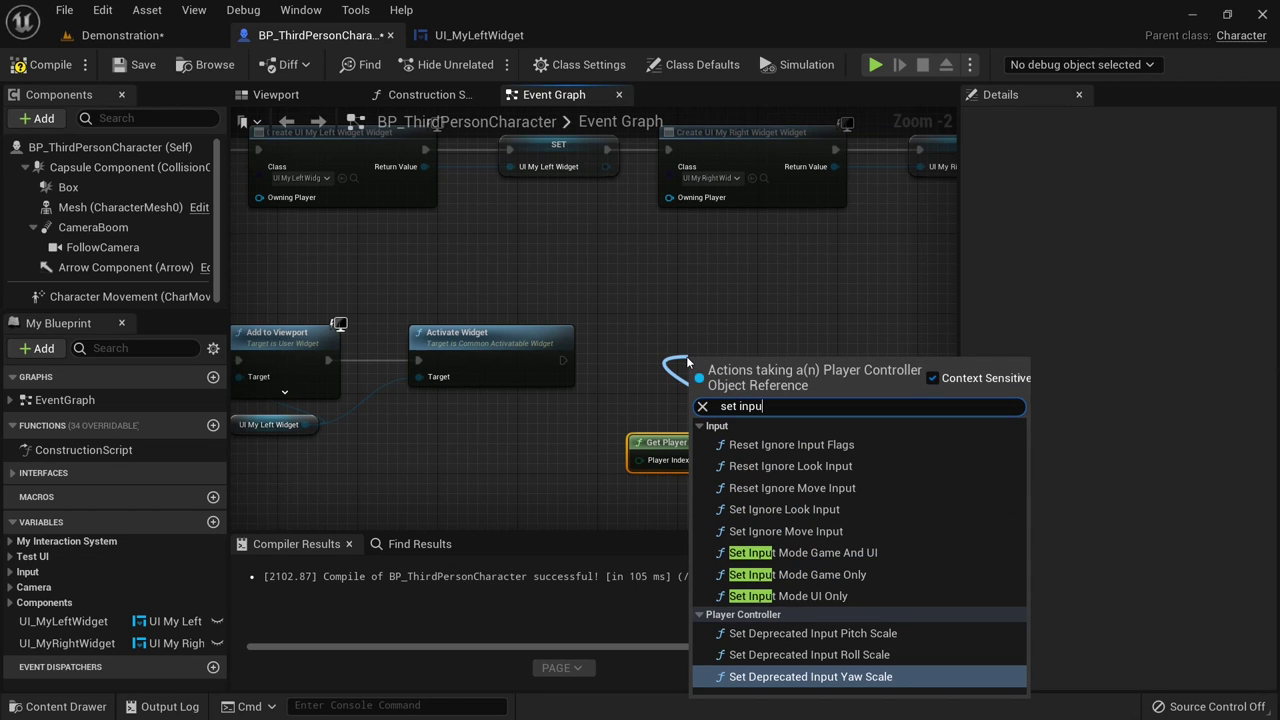
left_click(788, 596)
left_click_drag(746, 360, 689, 310)
left_click_drag(563, 360, 650, 330)
left_click_drag(646, 472, 708, 337)
- Set Show Mouse Cursor on the player controller after the input mode, then save
right_click_drag(866, 434, 587, 449)
left_click(587, 449)
left_click_drag(542, 444, 623, 382)
type("show")
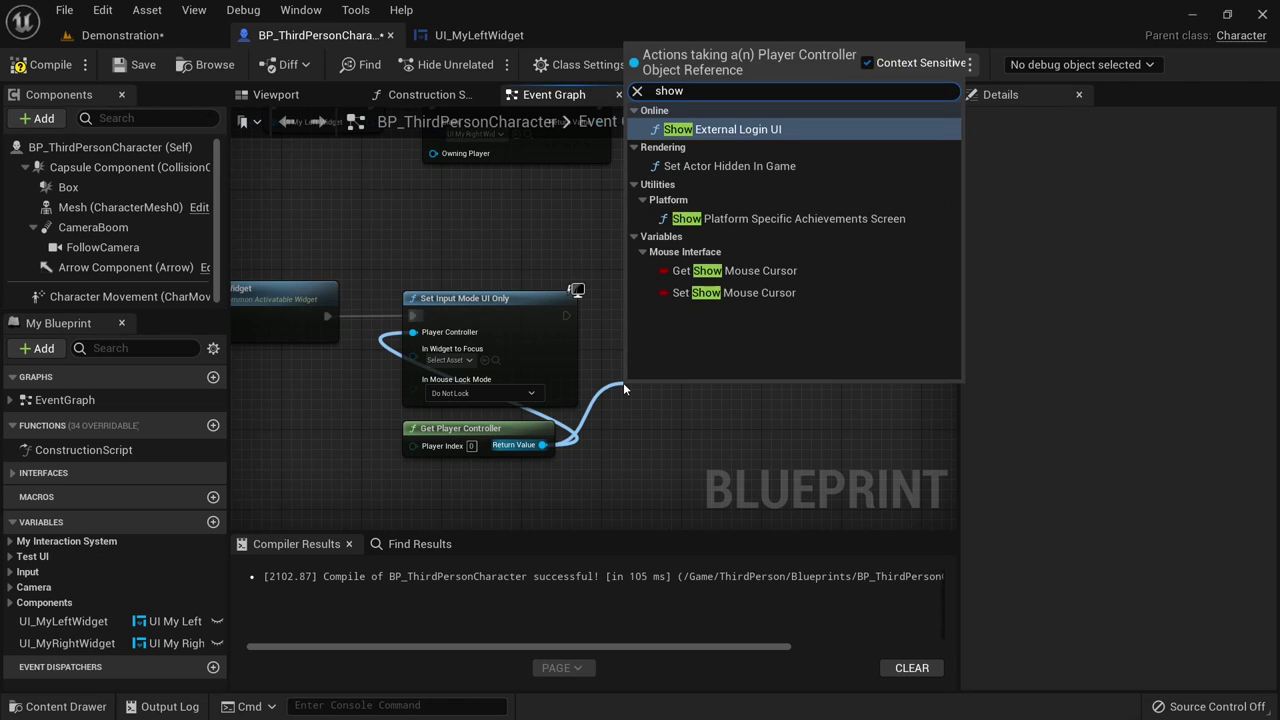
left_click(724, 293)
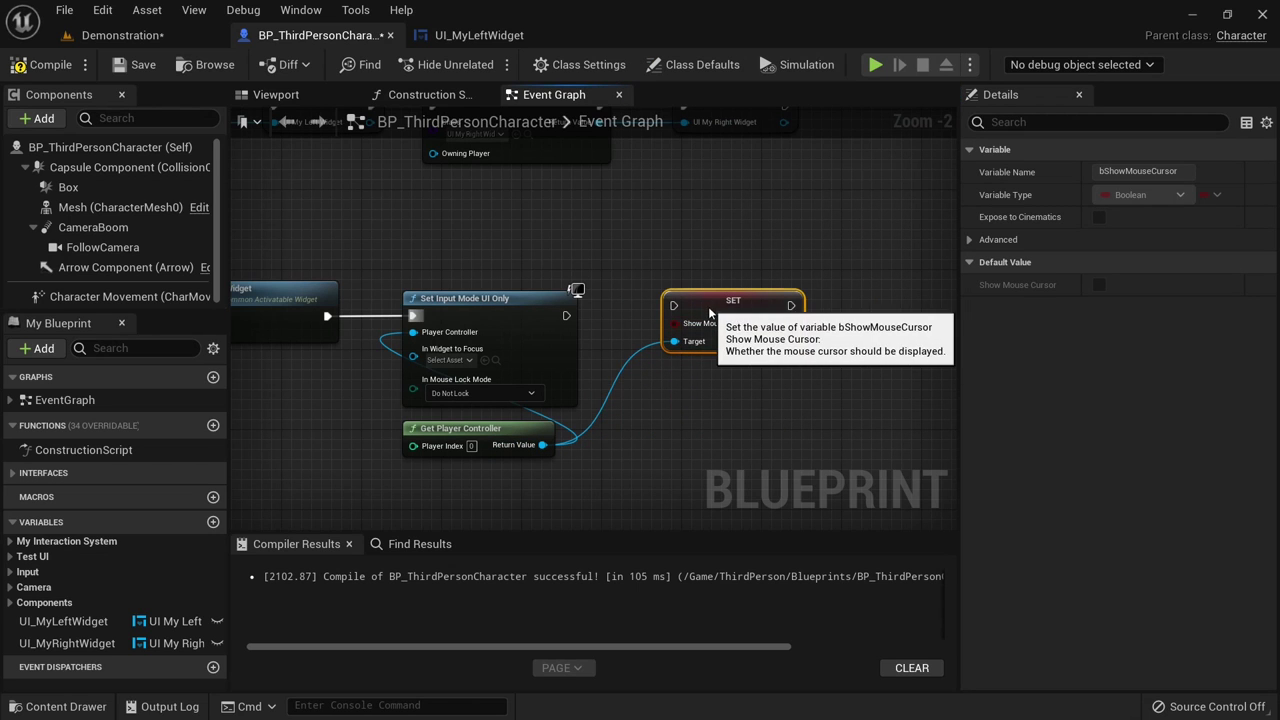
left_click_drag(566, 317, 676, 316)
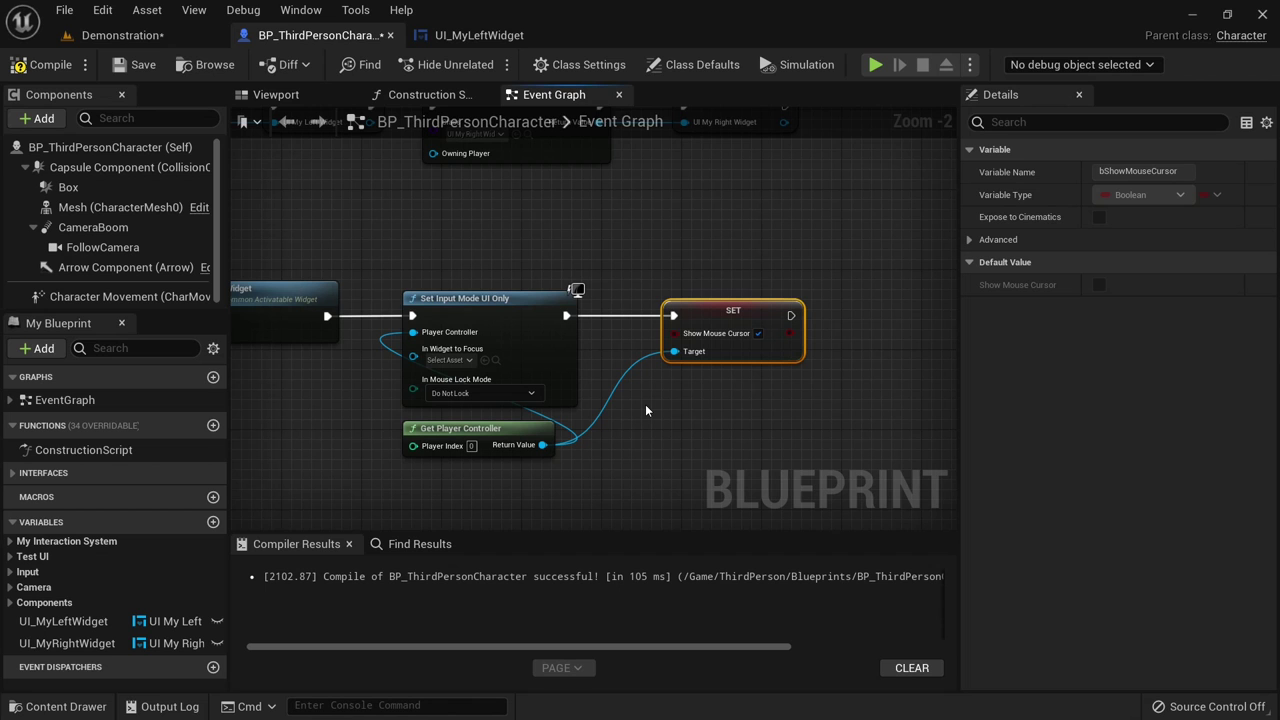
left_click(138, 64)
- Back in Demonstration, play-test the Left Widget, stop with Escape, and open UI_MyLeftWidget
left_click(120, 35)
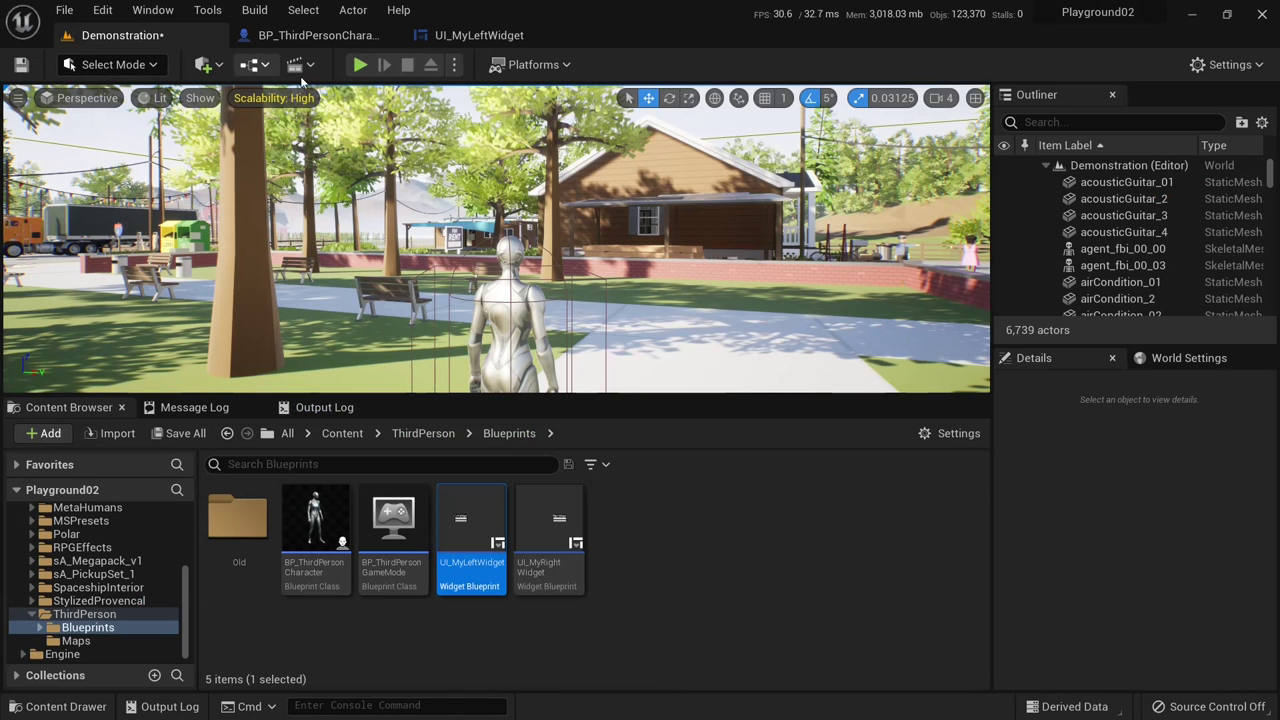
key("alt+p")
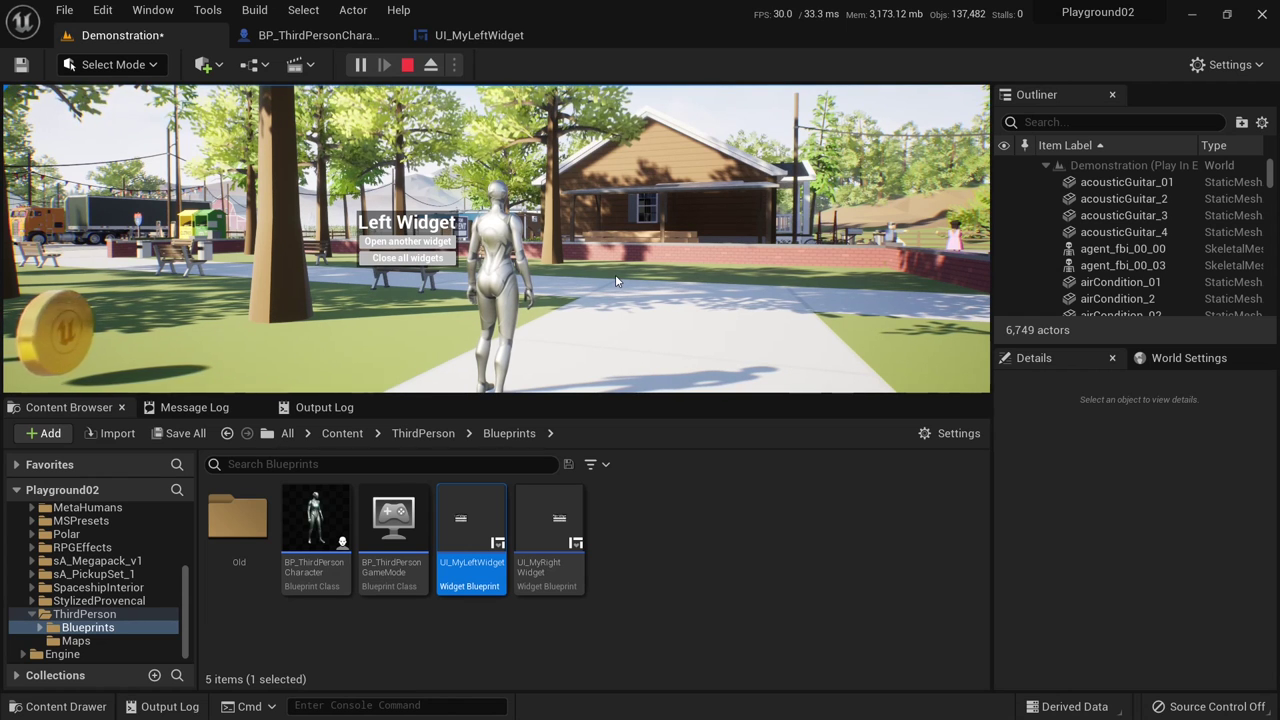
key("Escape")
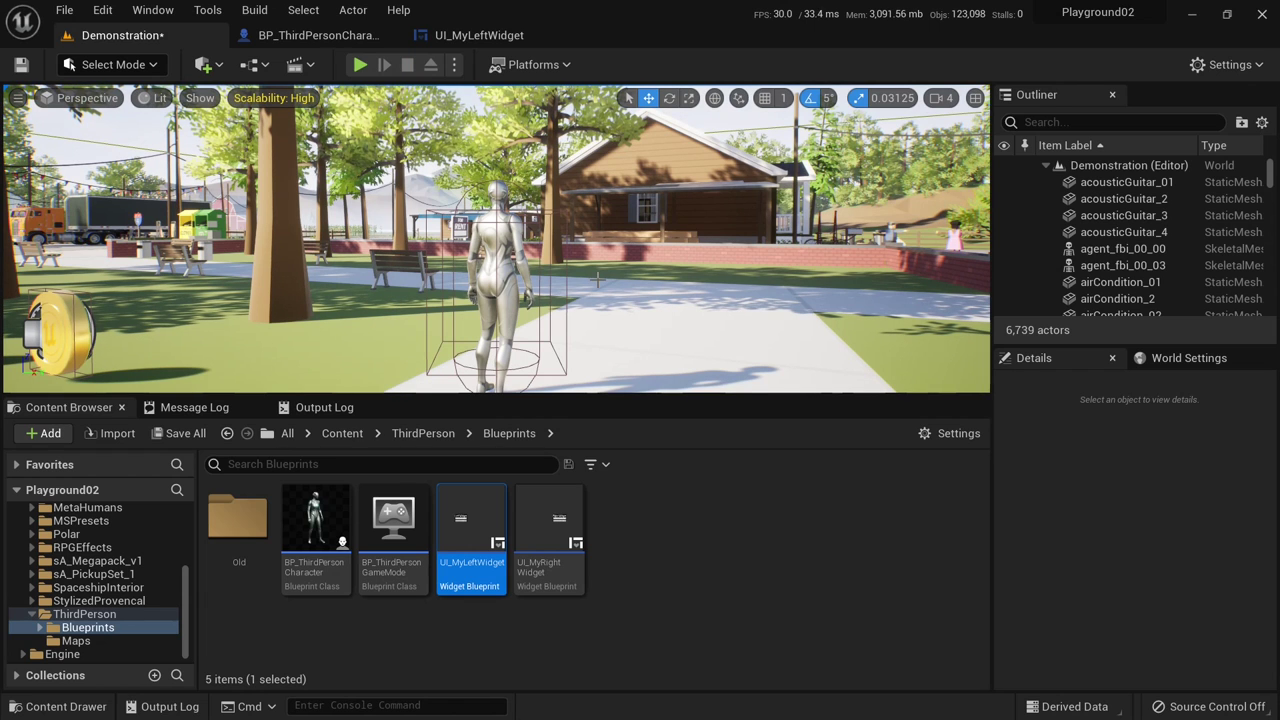
left_click(475, 37)
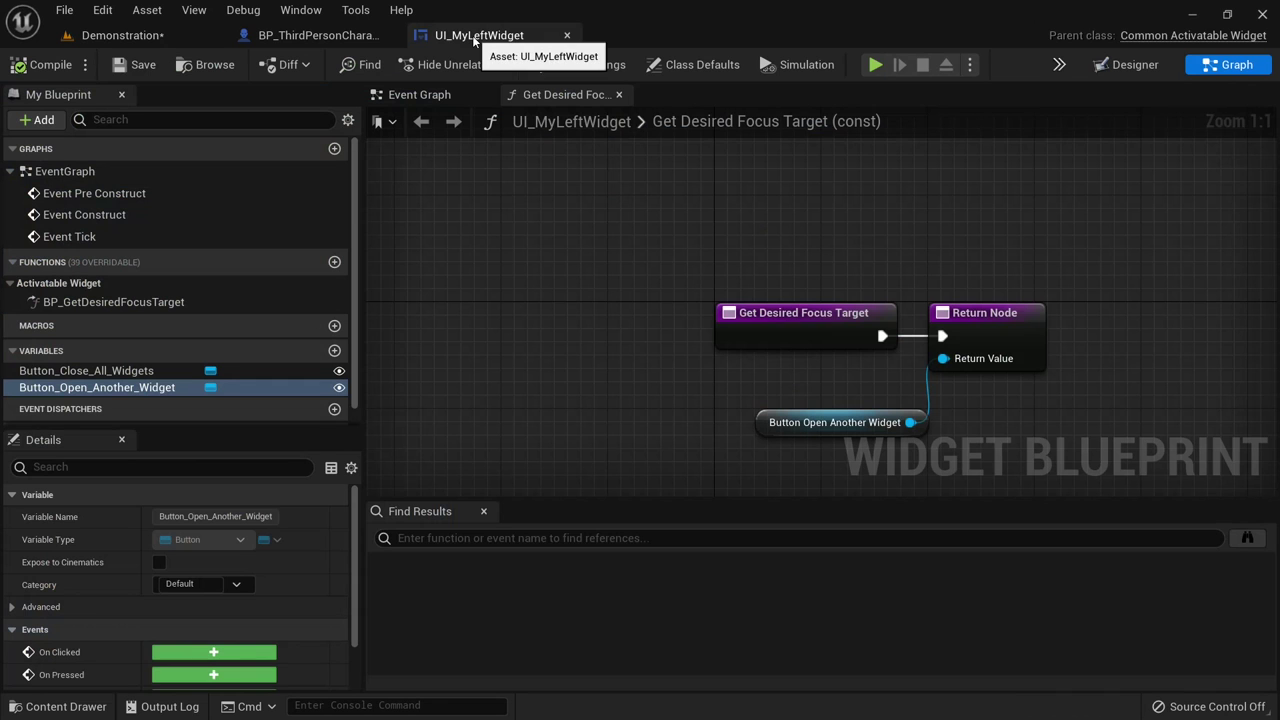
- Add an On Clicked event for Button_Close_All_Widgets in the left widget's event graph
left_click(419, 94)
right_click_drag(720, 353, 416, 233)
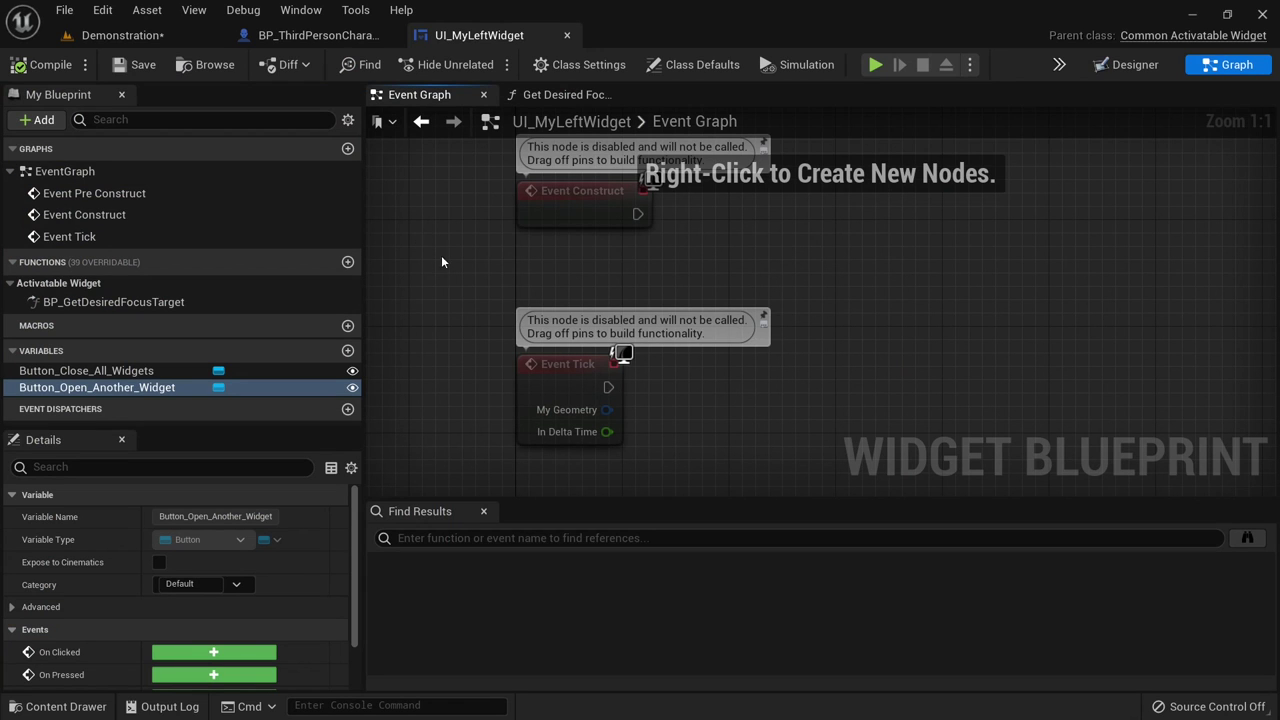
left_click(73, 372)
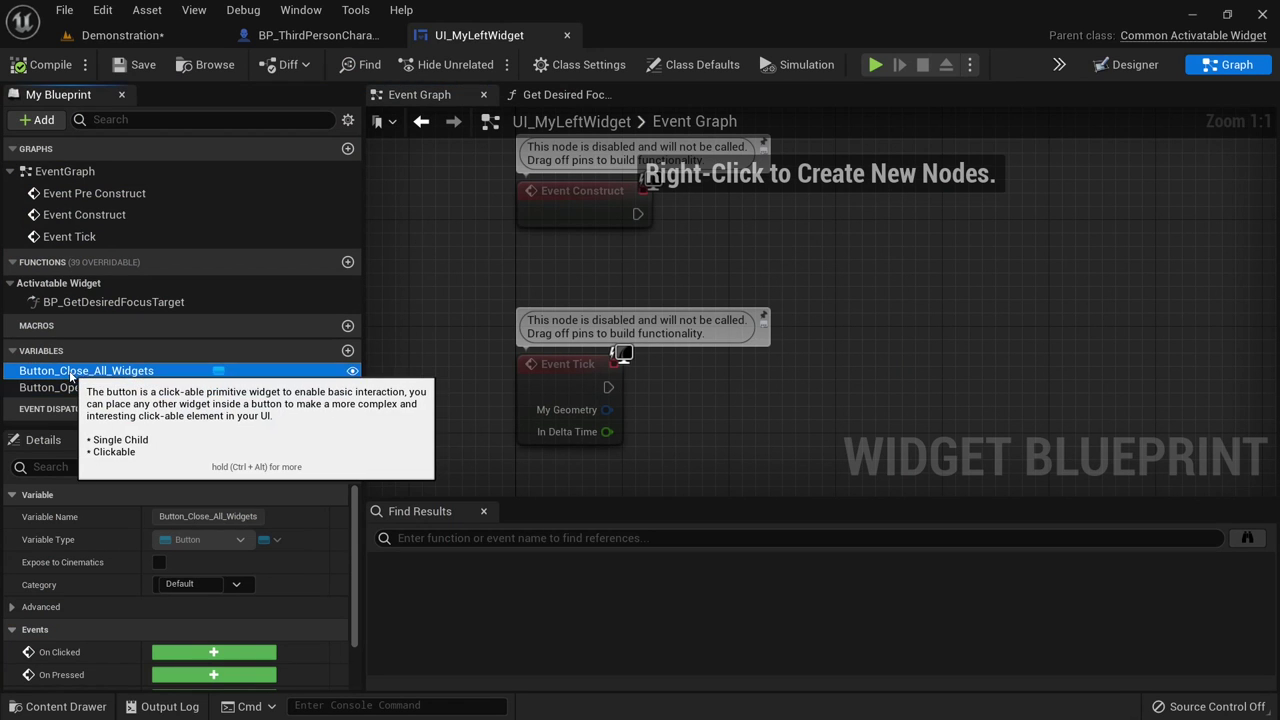
left_click(185, 625)
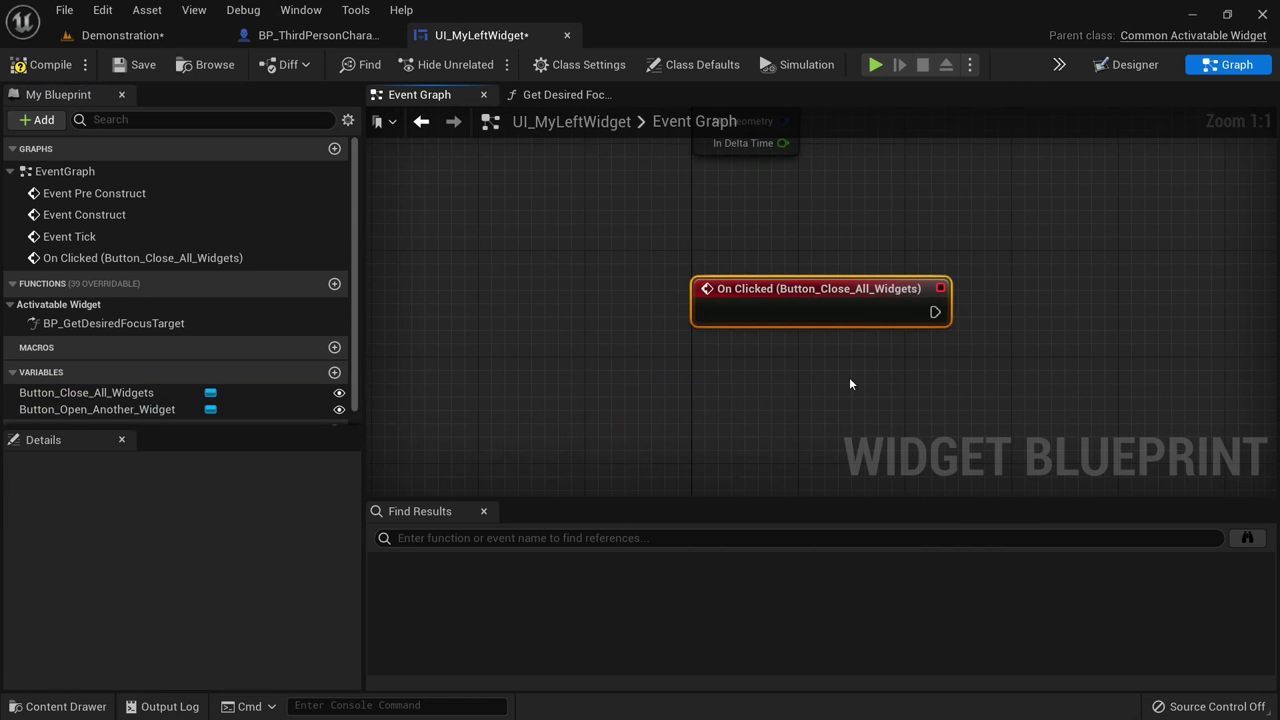
right_click_drag(1006, 345, 846, 413)
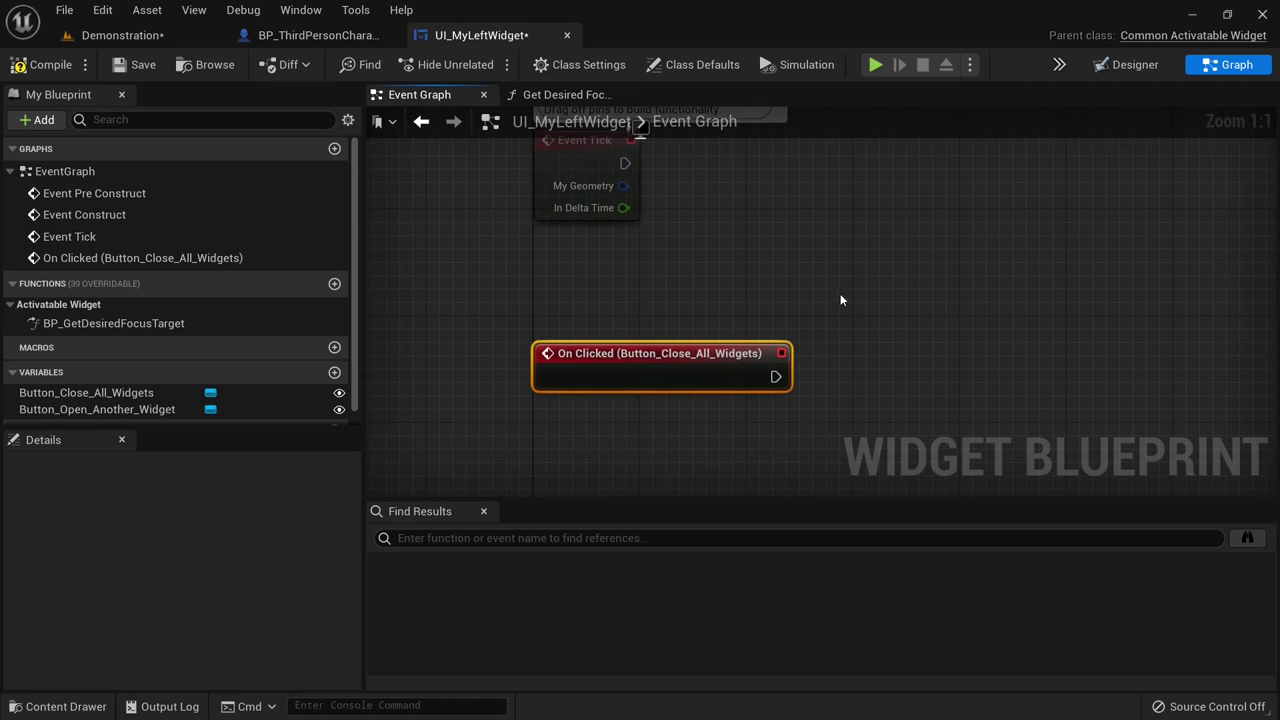
right_click_drag(691, 375, 608, 357)
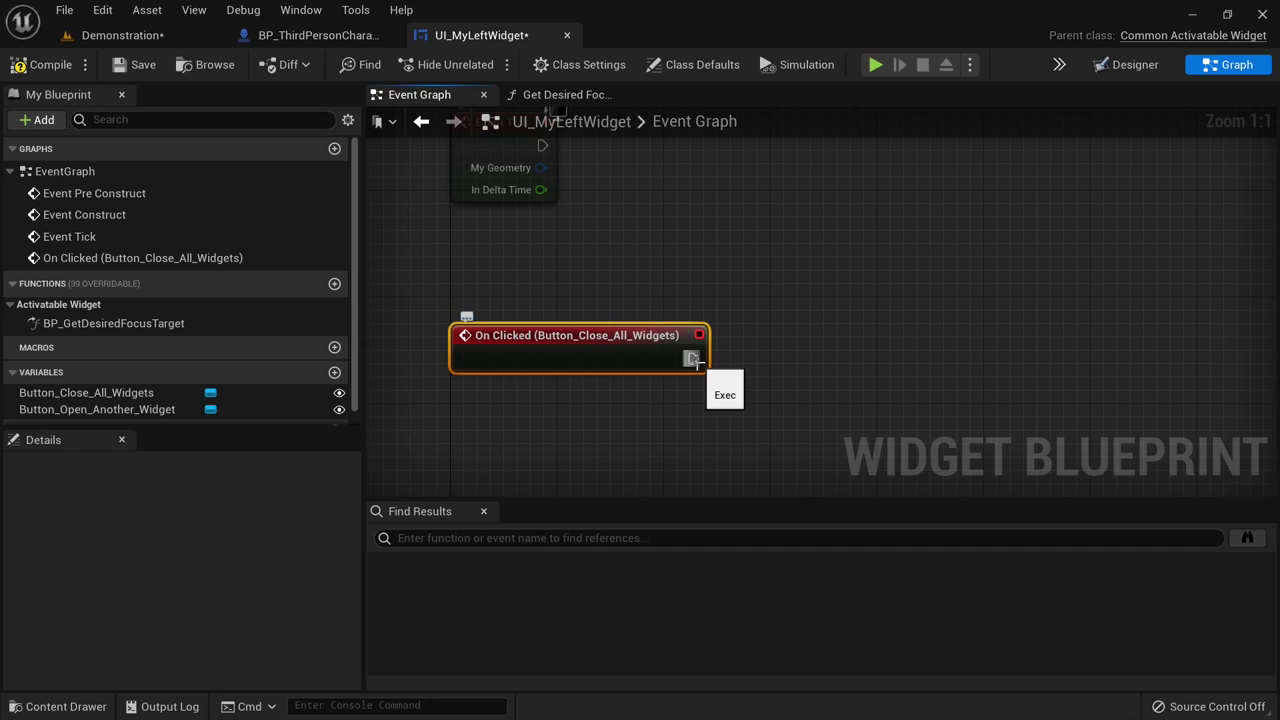
- Make the close-all click run Deactivate Widget, then Remove from Parent
left_click_drag(690, 362, 785, 362)
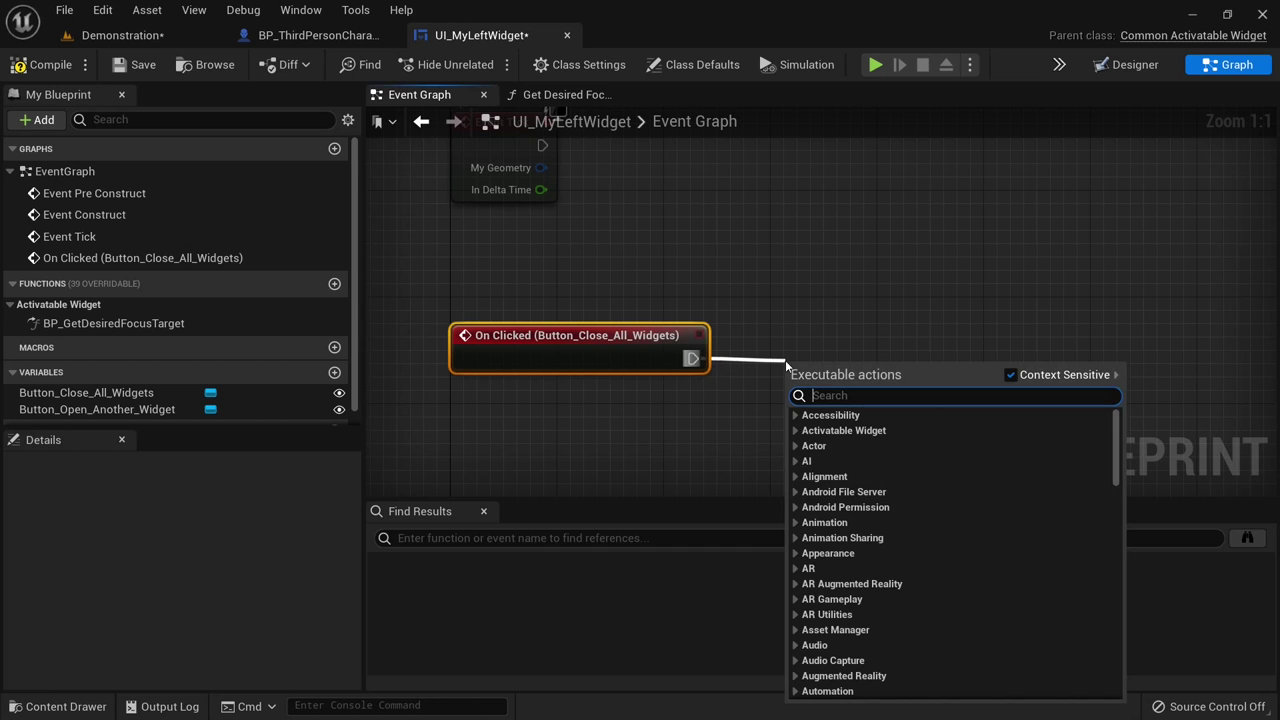
type("deac")
left_click(848, 428)
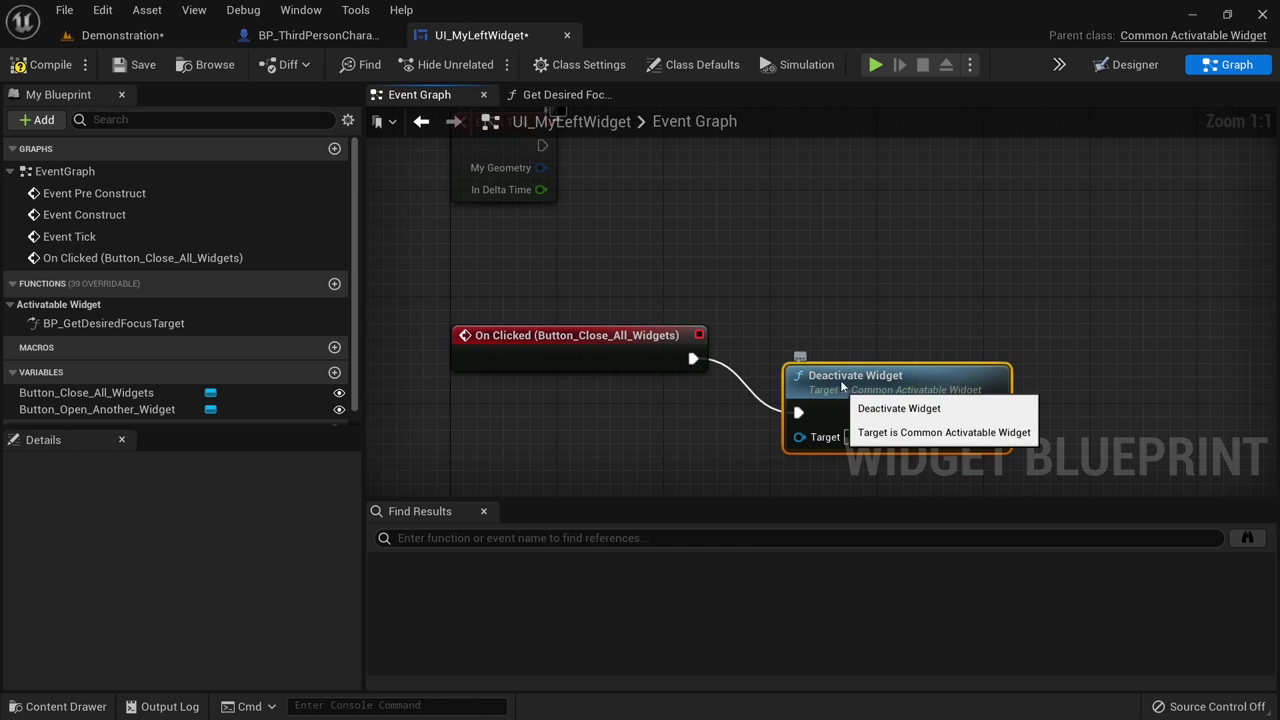
left_click_drag(841, 387, 840, 334)
right_click_drag(1092, 351, 834, 351)
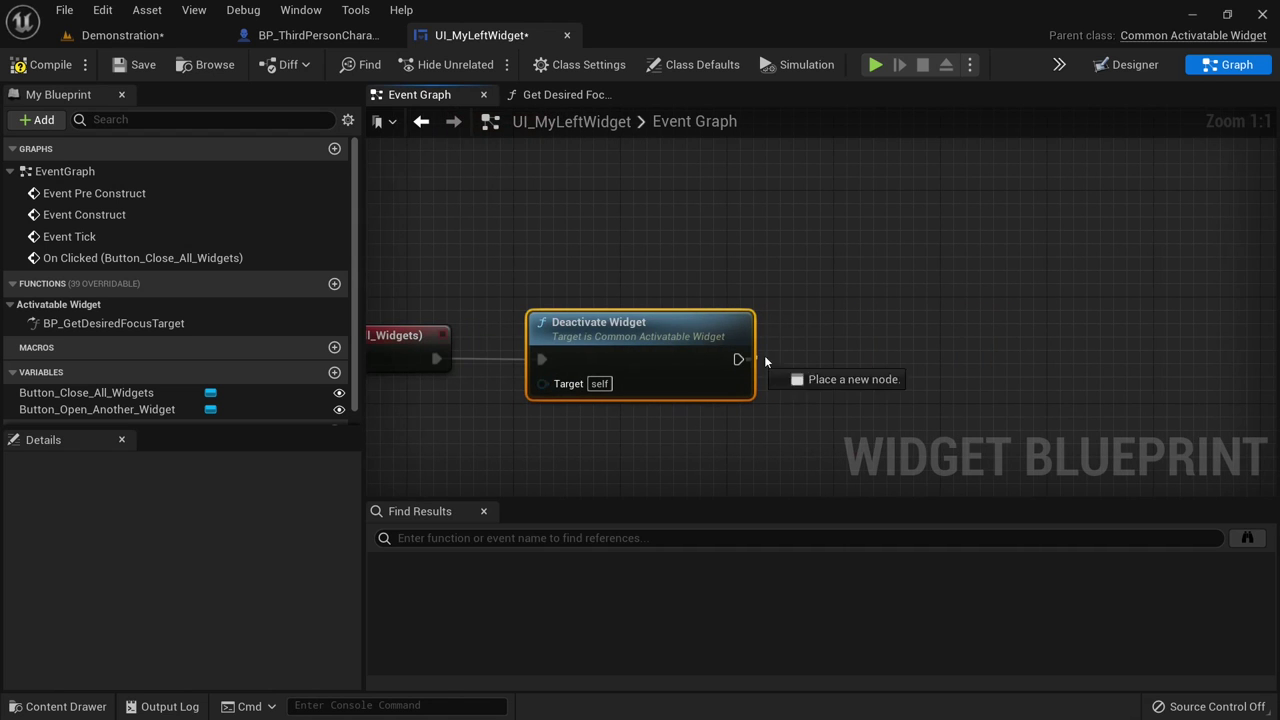
left_click_drag(765, 361, 854, 350)
type("remove")
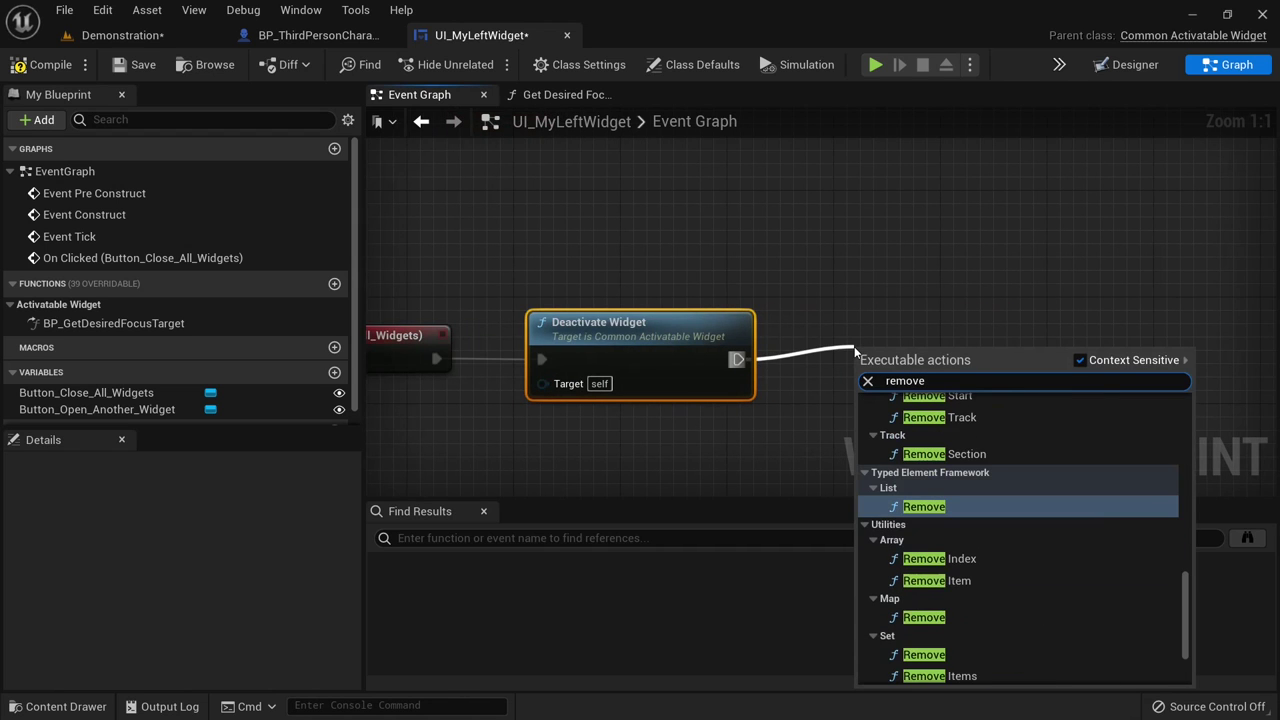
type(" fr")
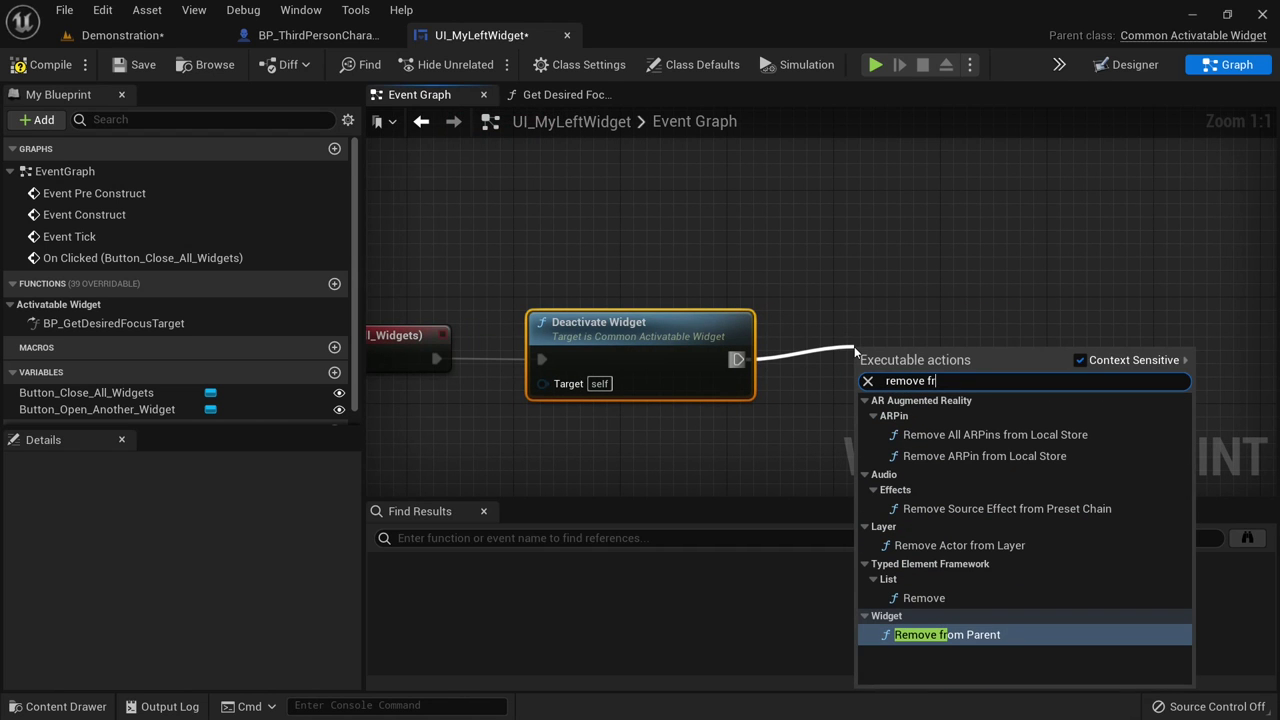
key("Return")
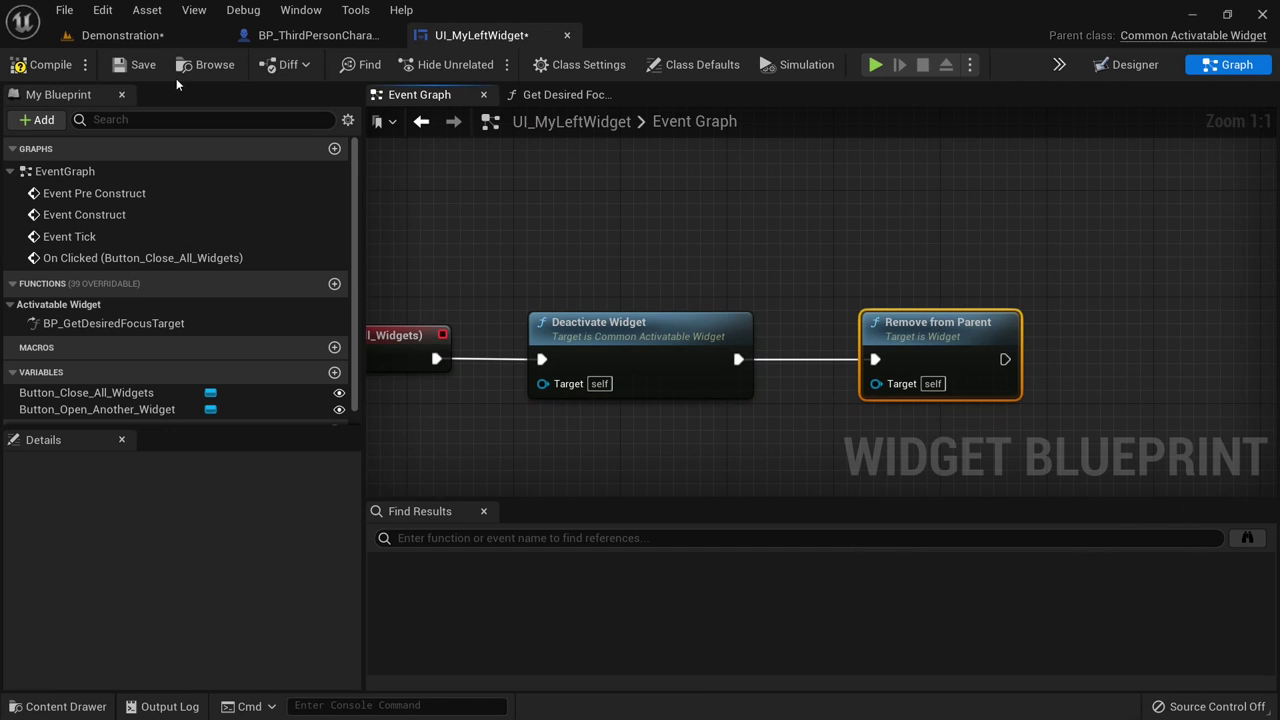
- Compile and save UI_MyLeftWidget, then switch to the BP_ThirdPersonCharacter graph
left_click(32, 64)
left_click(143, 64)
left_click(852, 276)
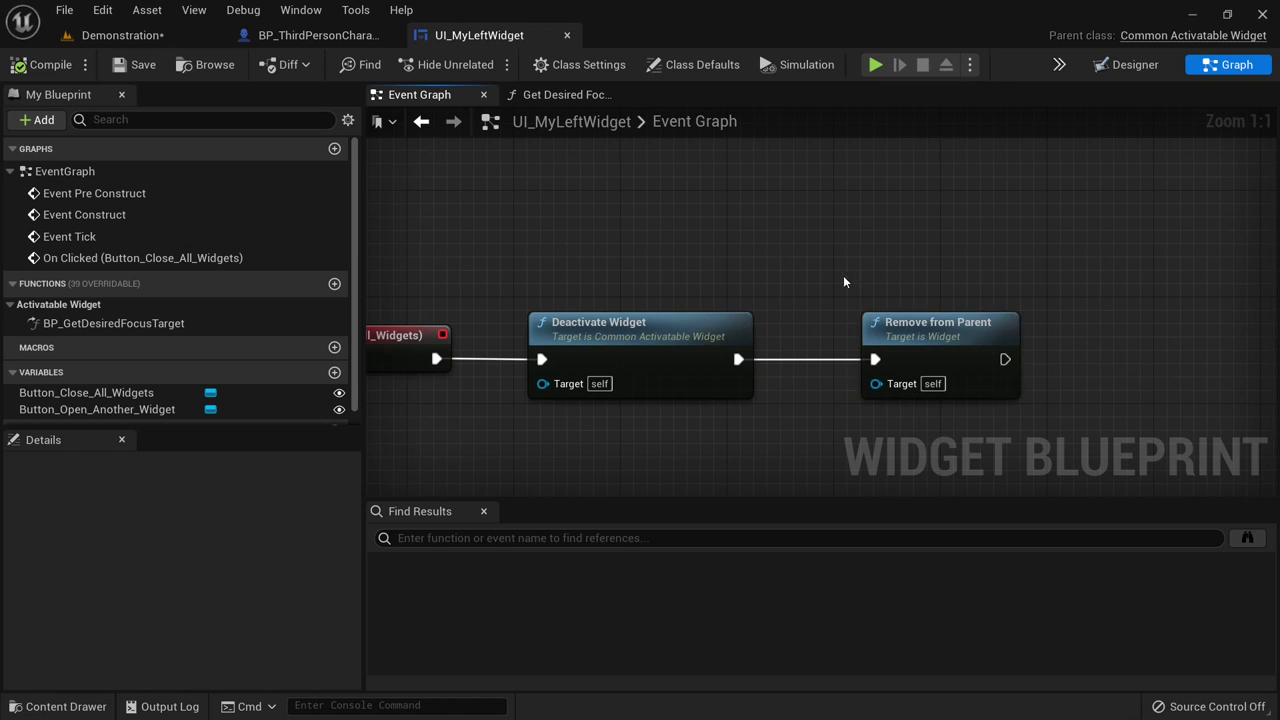
right_click_drag(1146, 371, 740, 351)
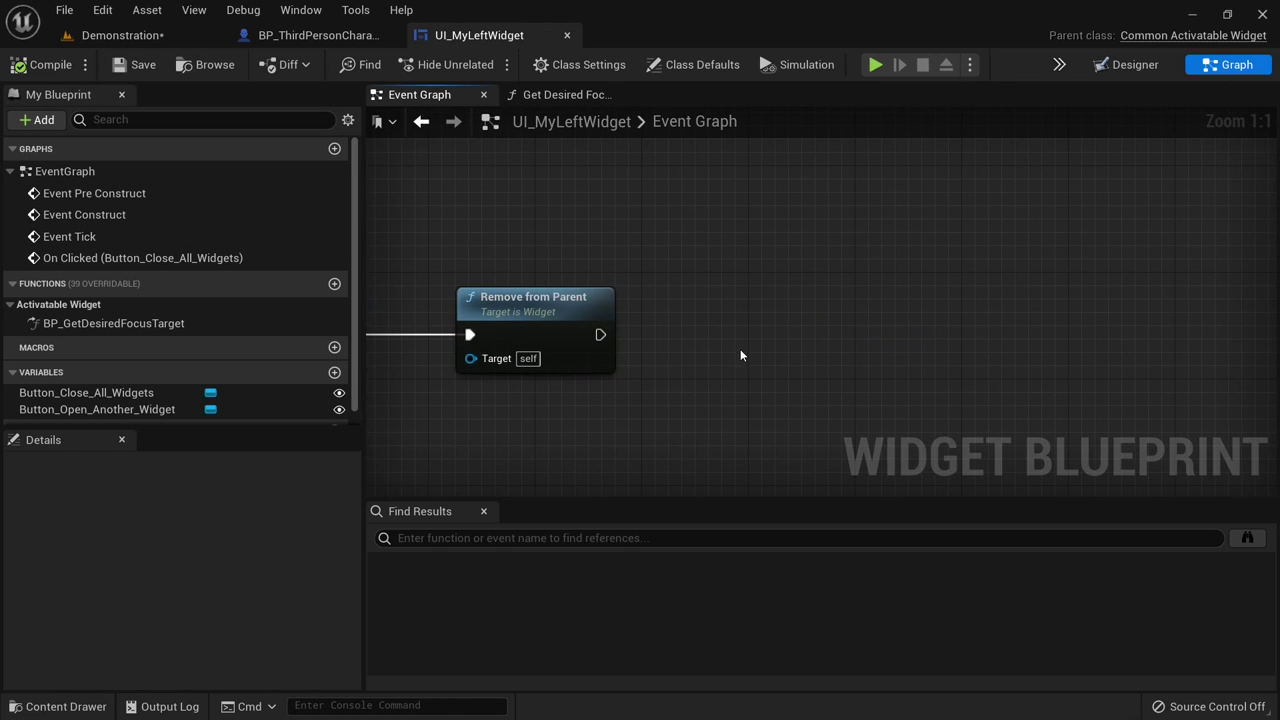
left_click(318, 35)
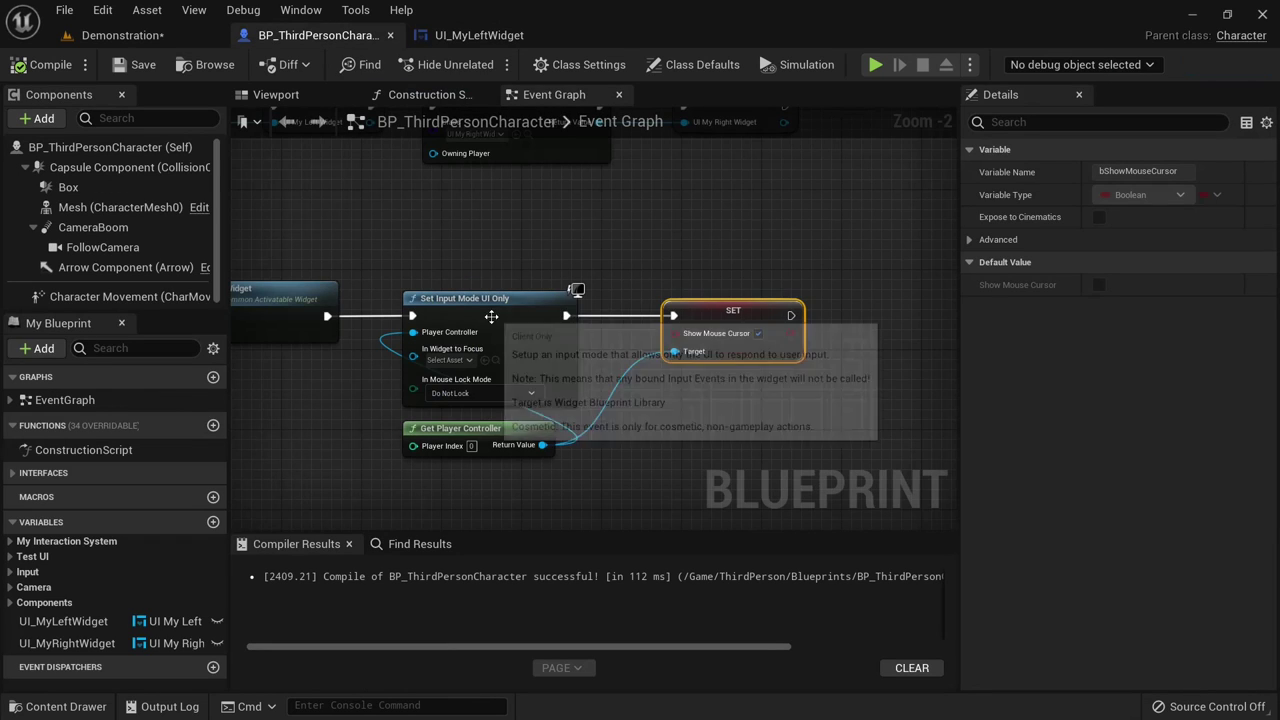
- After Remove from Parent, add Get Player Controller and Set Input Mode Game Only
left_click(483, 40)
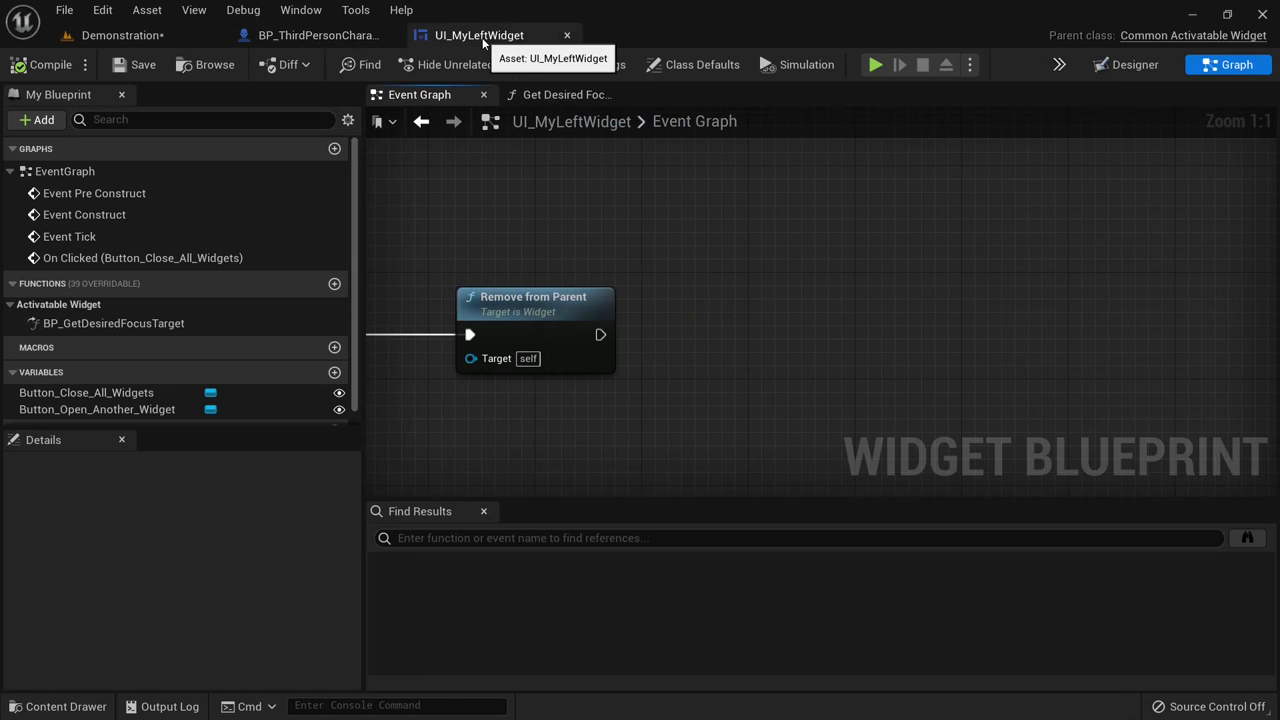
right_click(681, 414)
type("get play")
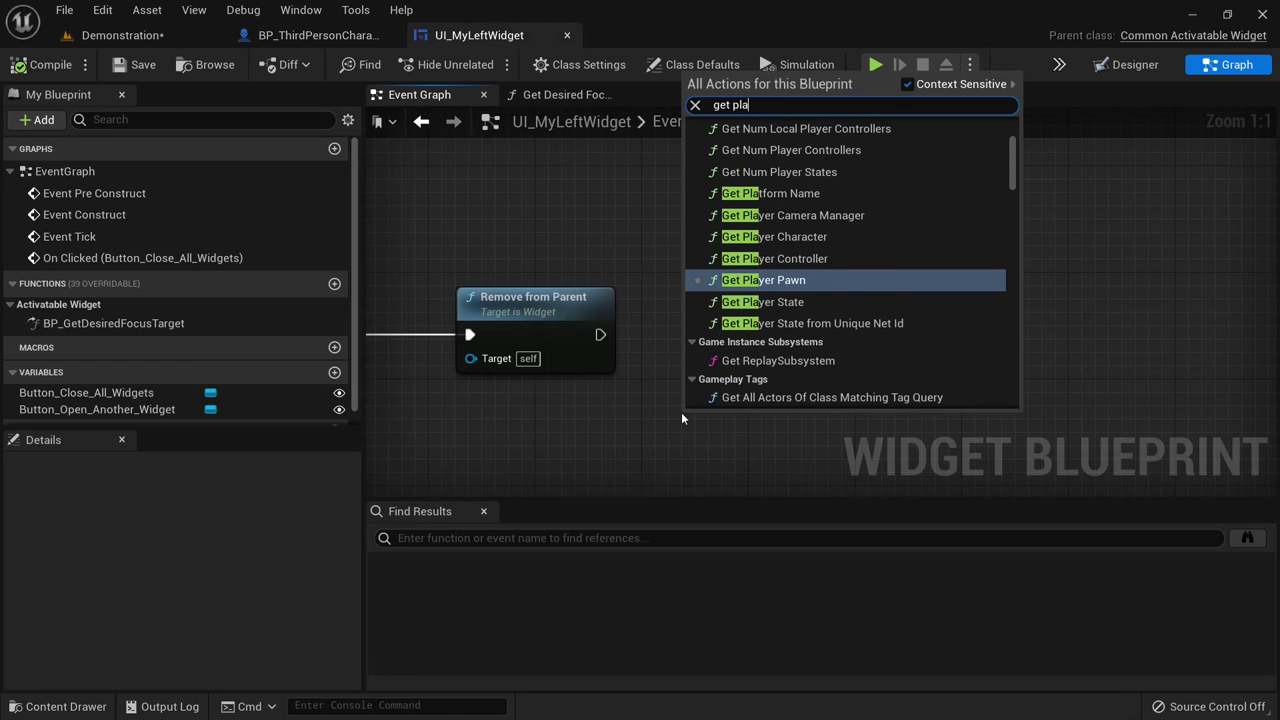
left_click(783, 237)
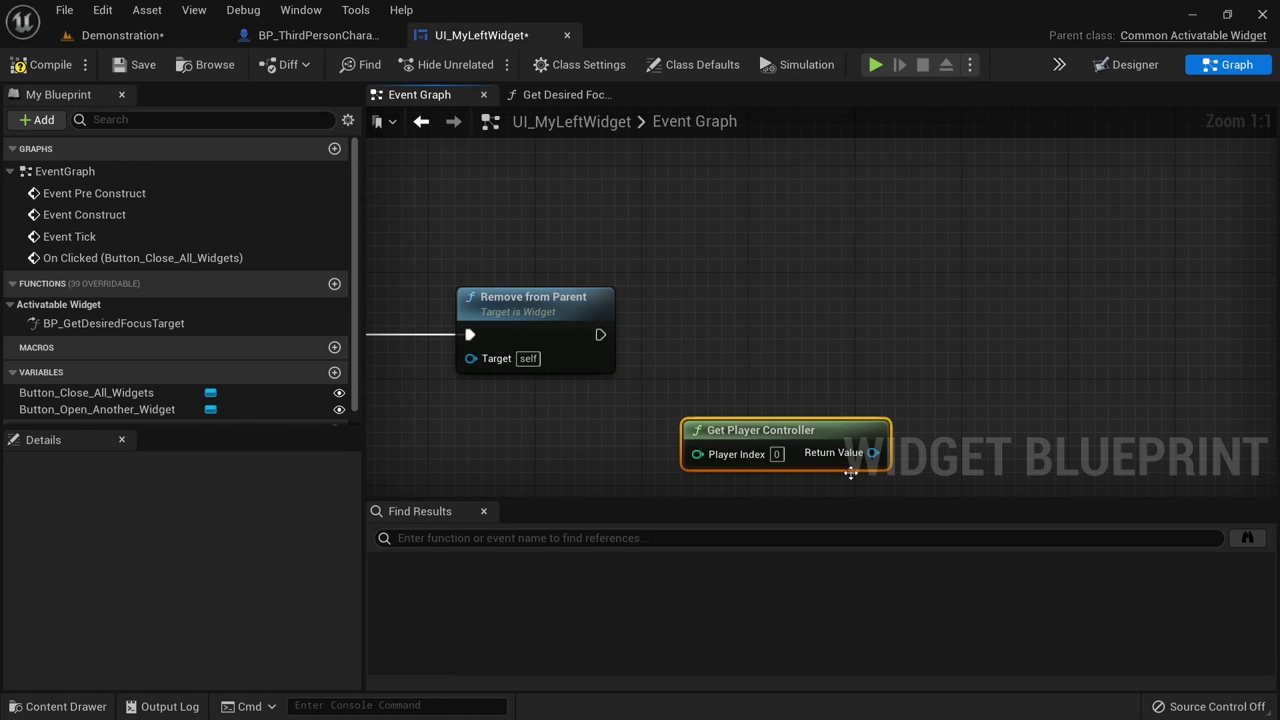
left_click_drag(880, 455, 752, 343)
type("input mo")
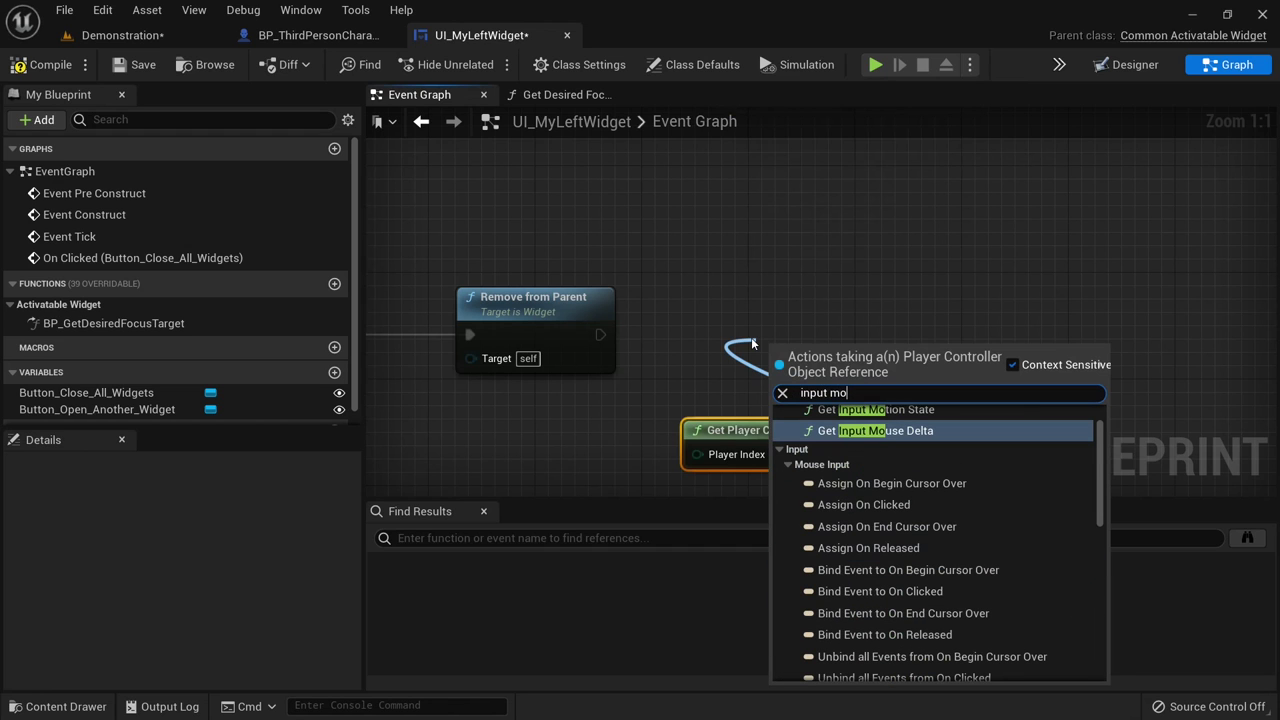
type("de")
left_click(880, 446)
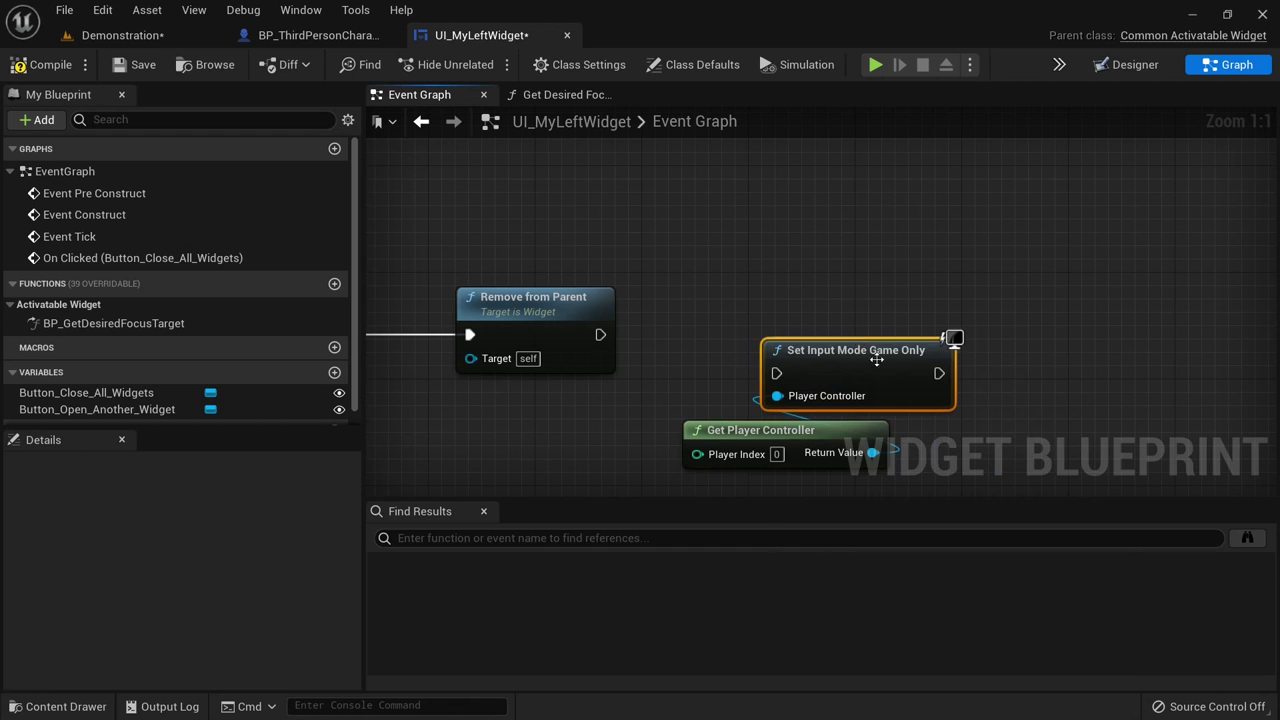
left_click_drag(771, 311, 744, 311)
left_click_drag(600, 334, 683, 334)
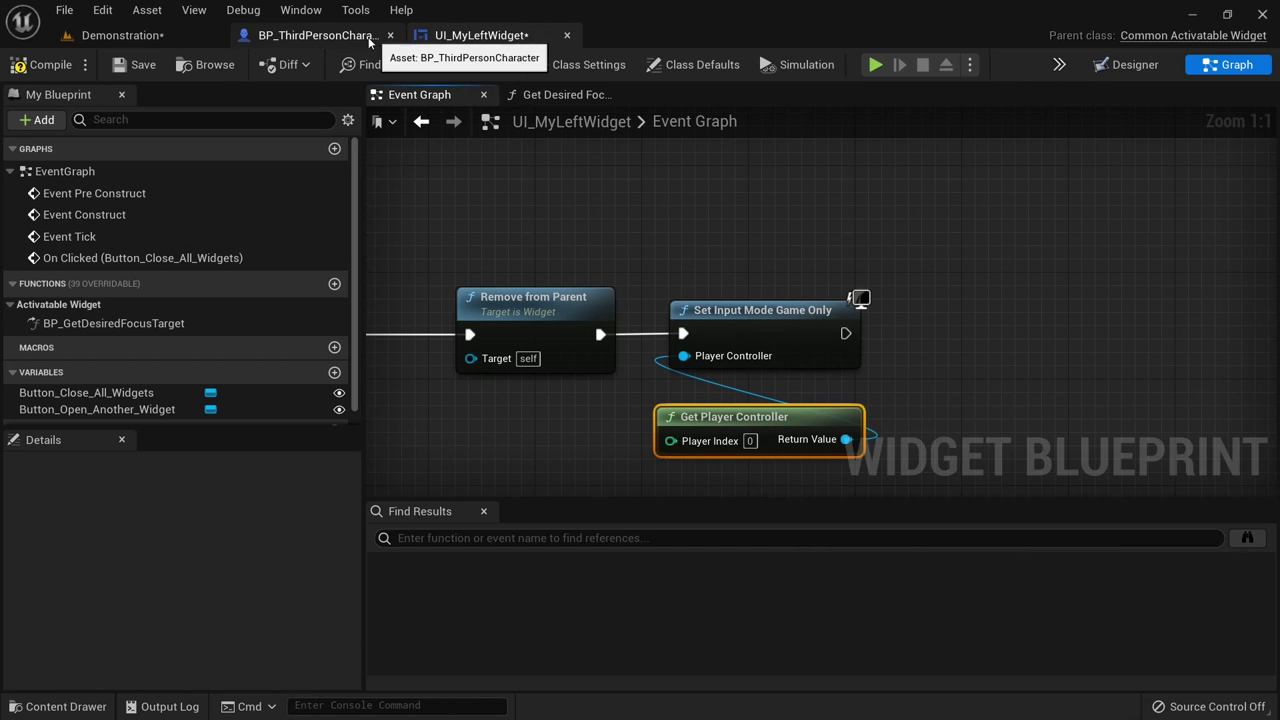
- Add a Show Mouse Cursor setter, left unchecked, after the Game Only input mode
left_click(315, 35)
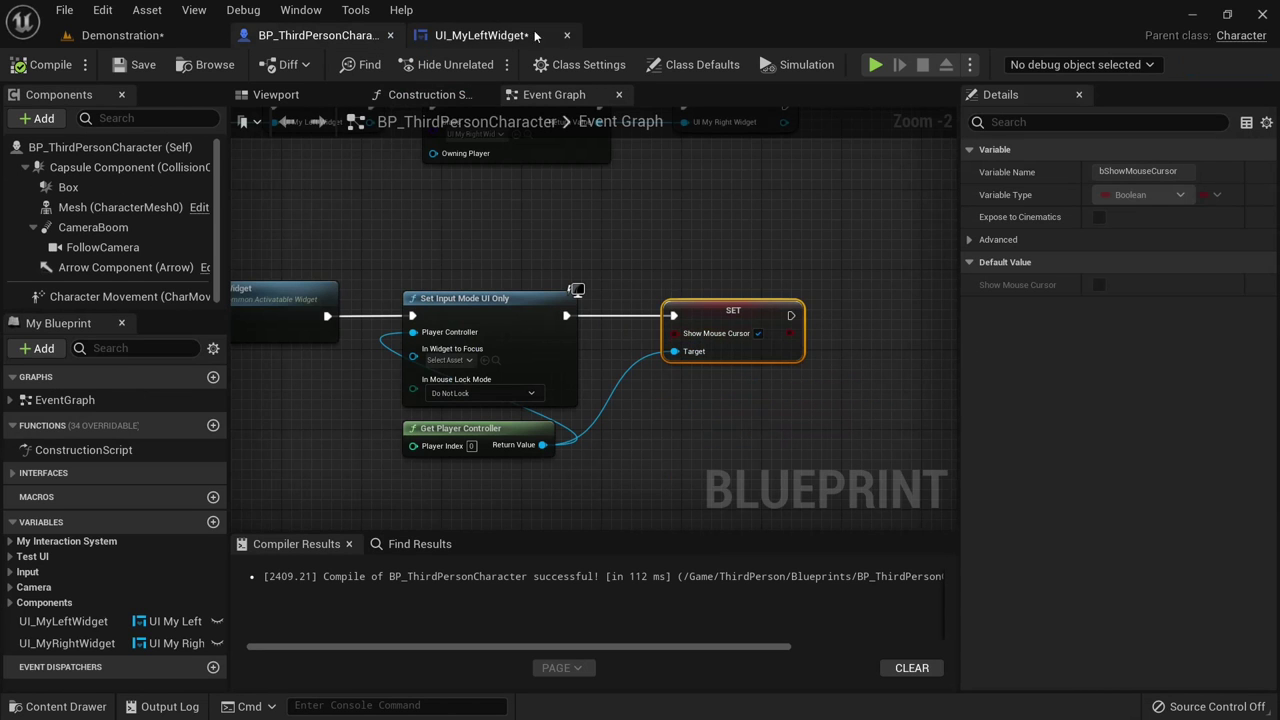
left_click(480, 35)
right_click_drag(985, 296, 842, 286)
left_click_drag(703, 429, 826, 352)
type("show")
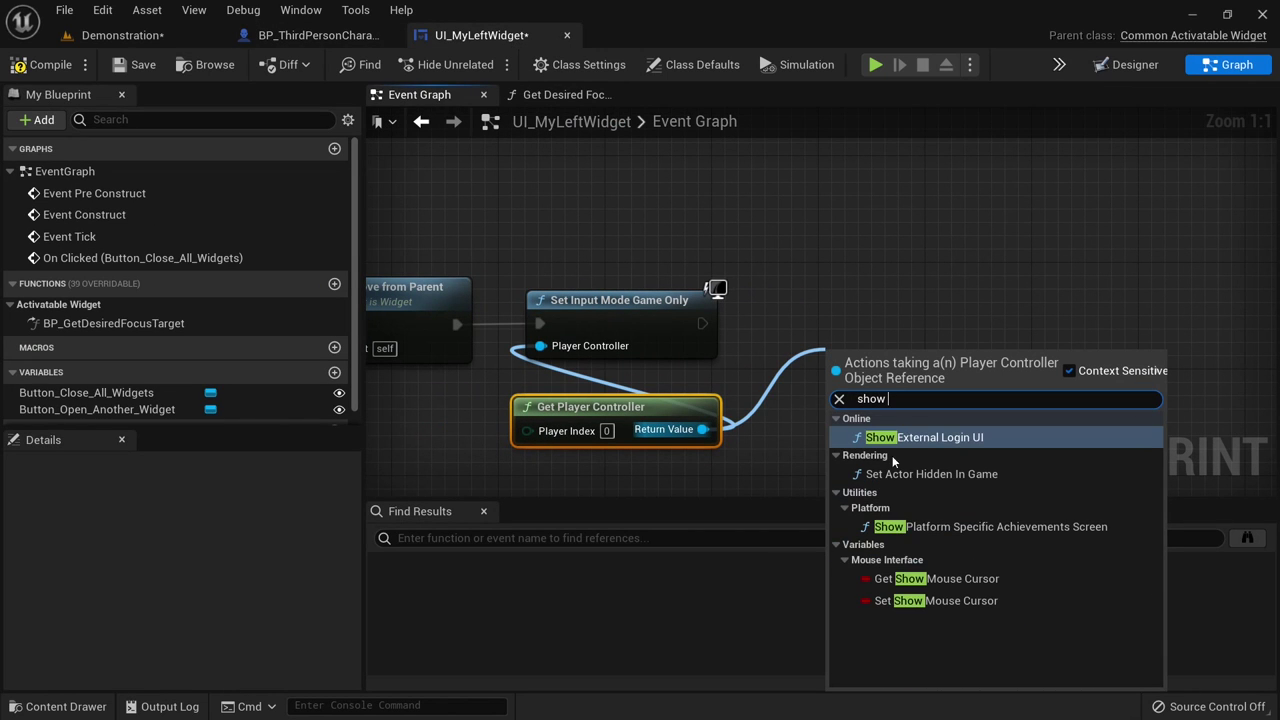
left_click(905, 600)
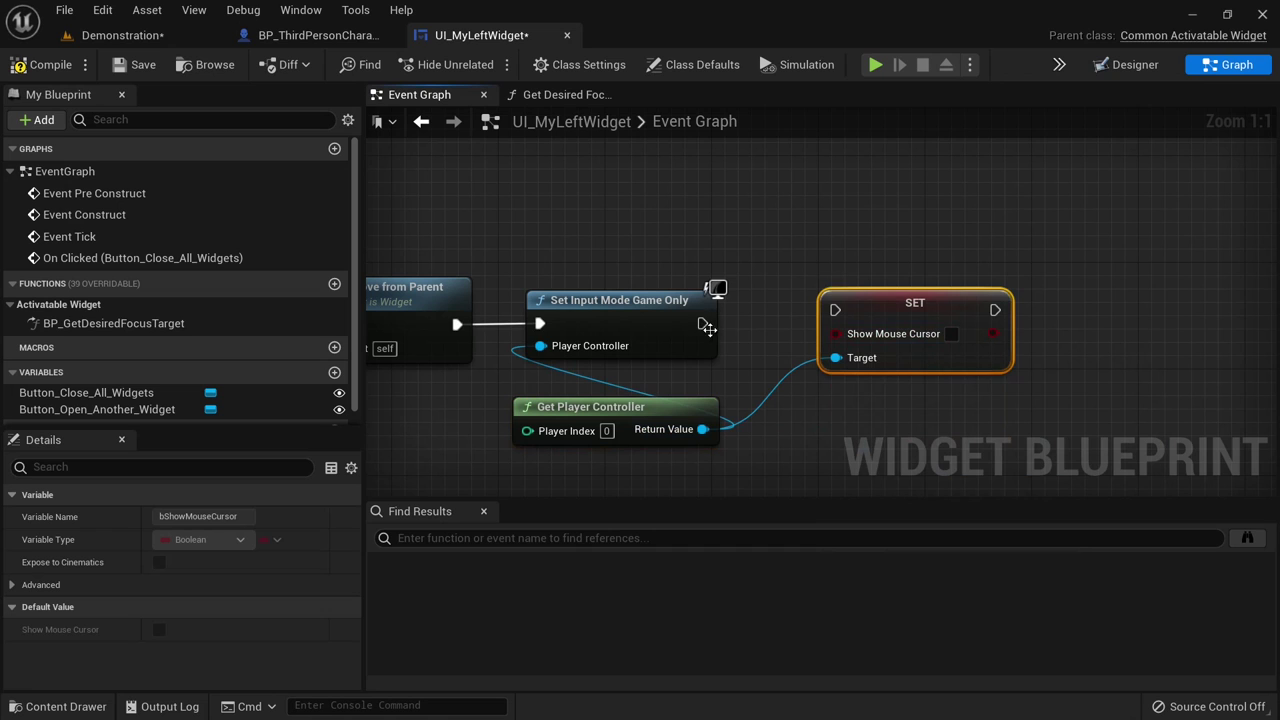
left_click_drag(704, 324, 837, 311)
- Review the close-all node chain, compile and save UI_MyLeftWidget, and start Play
right_click_drag(610, 256, 772, 240)
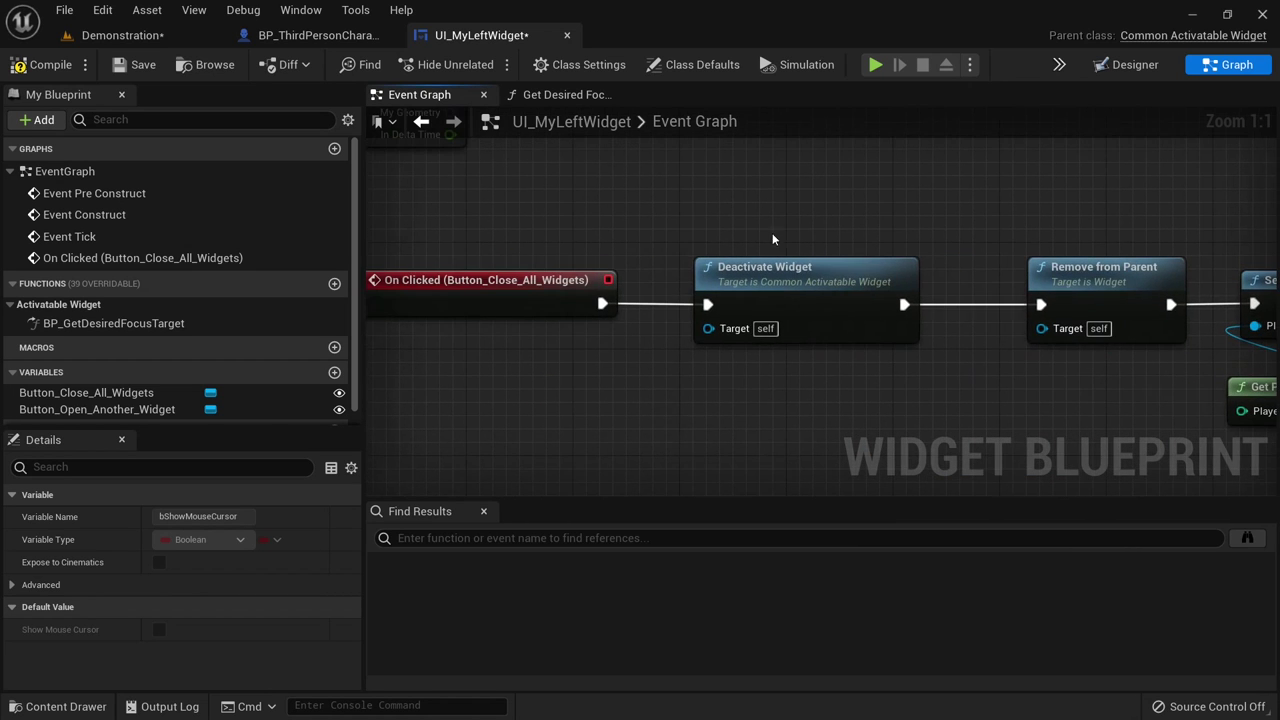
right_click_drag(886, 349, 649, 346)
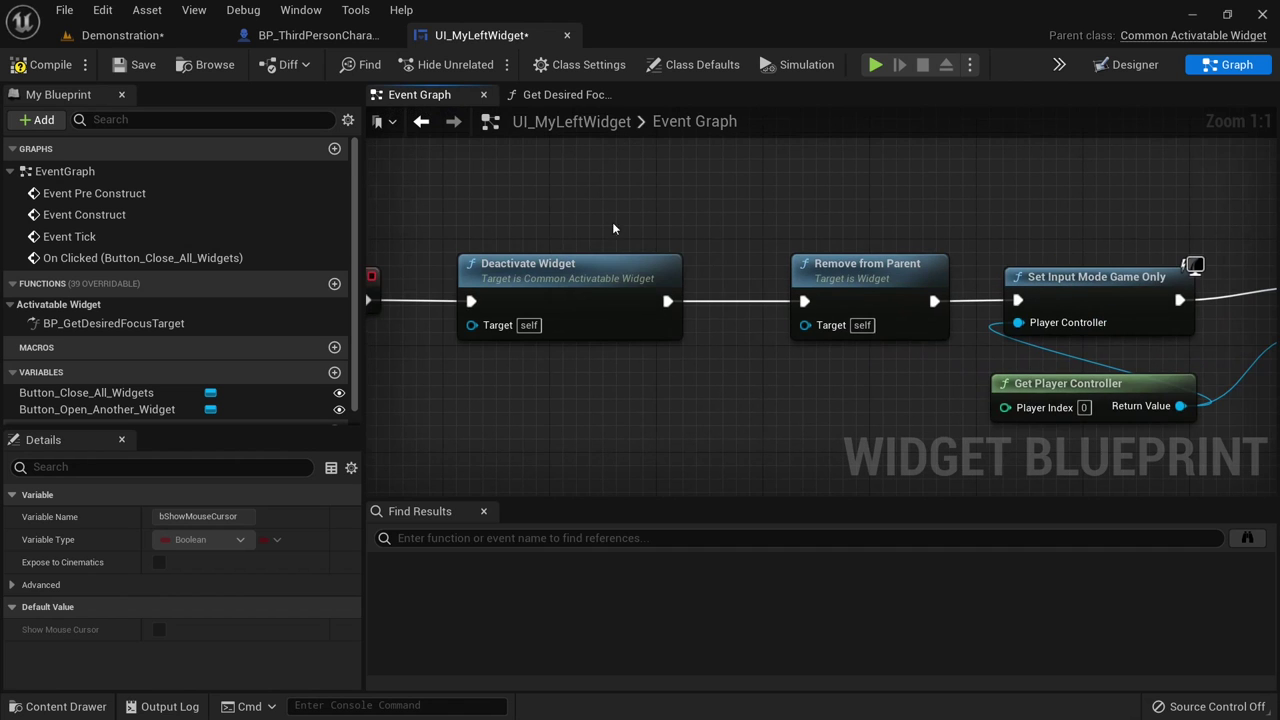
right_click_drag(864, 392, 608, 390)
left_click(610, 268)
right_click_drag(761, 333, 505, 333)
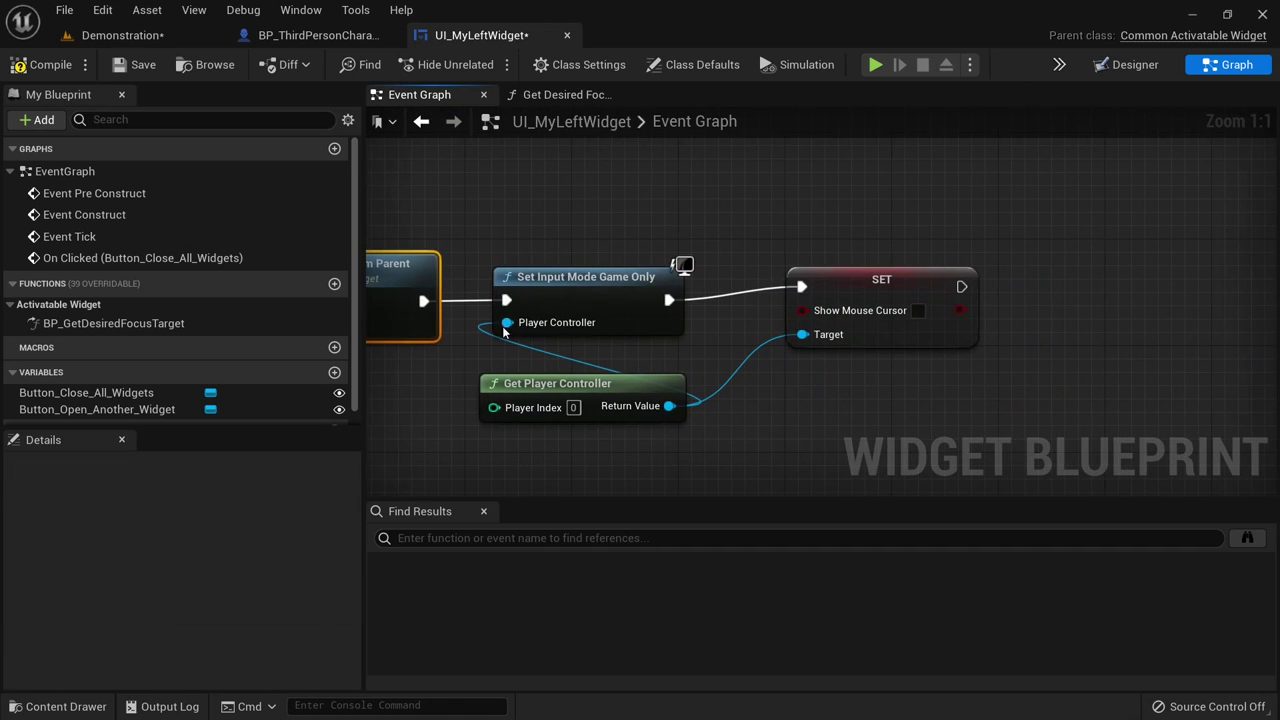
left_click(494, 203)
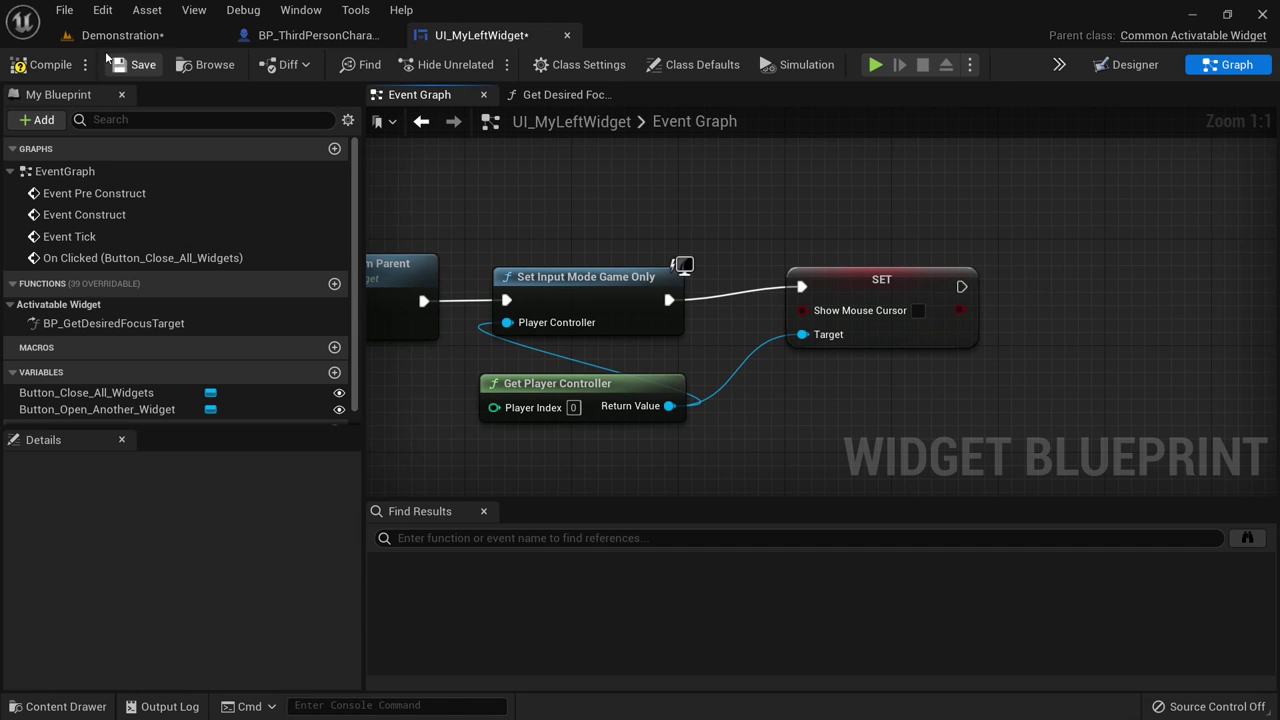
left_click(48, 64)
left_click(135, 64)
left_click(122, 35)
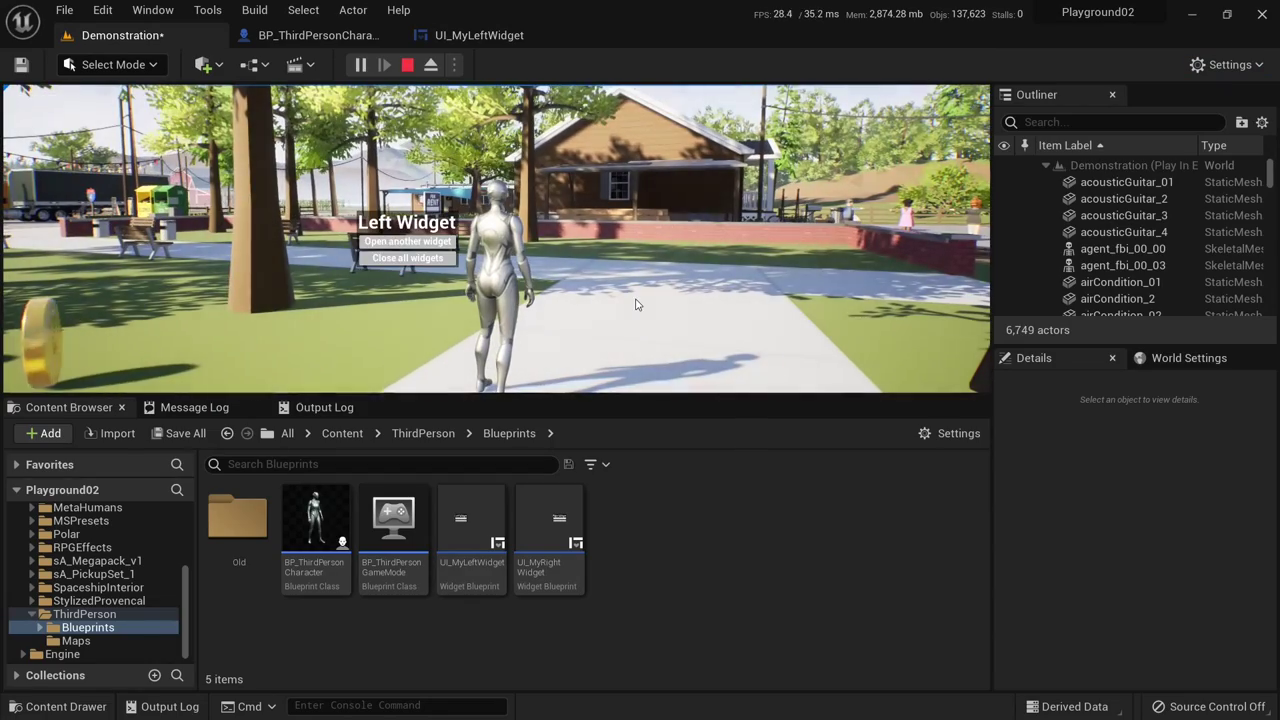
- In play, close all widgets, reopen the Left Widget with E, close it again, and exit
left_click(407, 258)
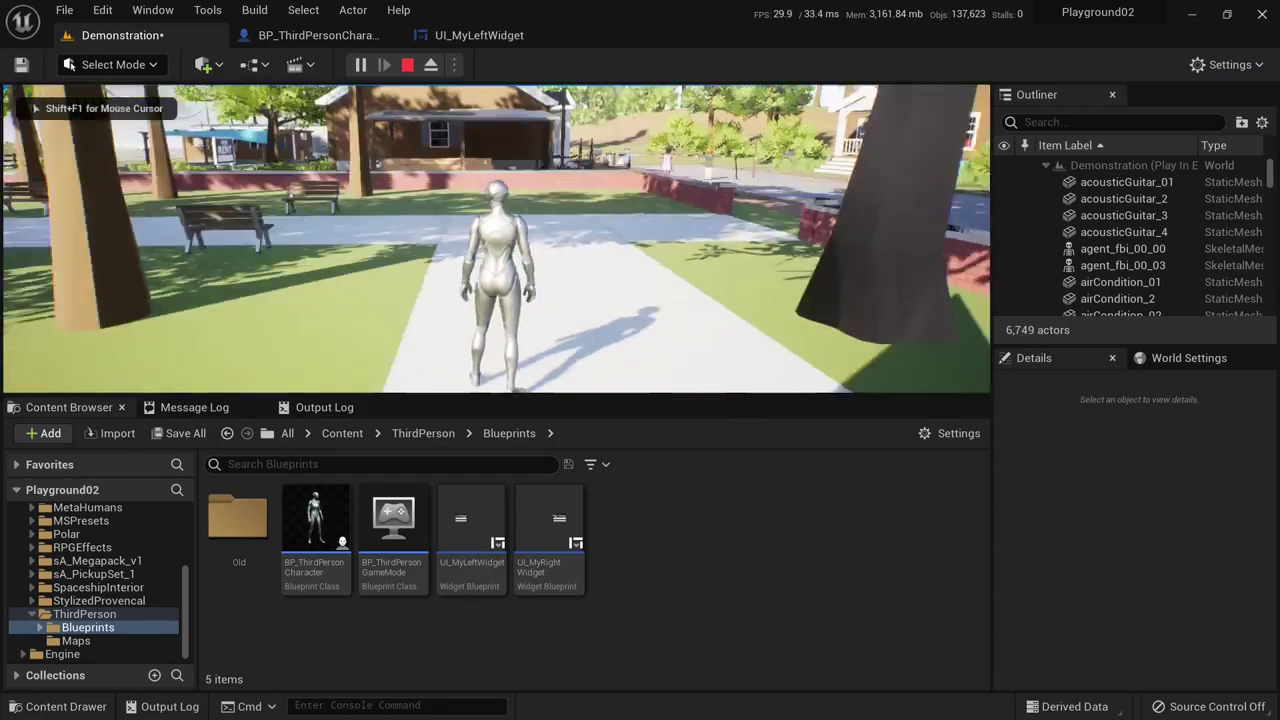
key("e")
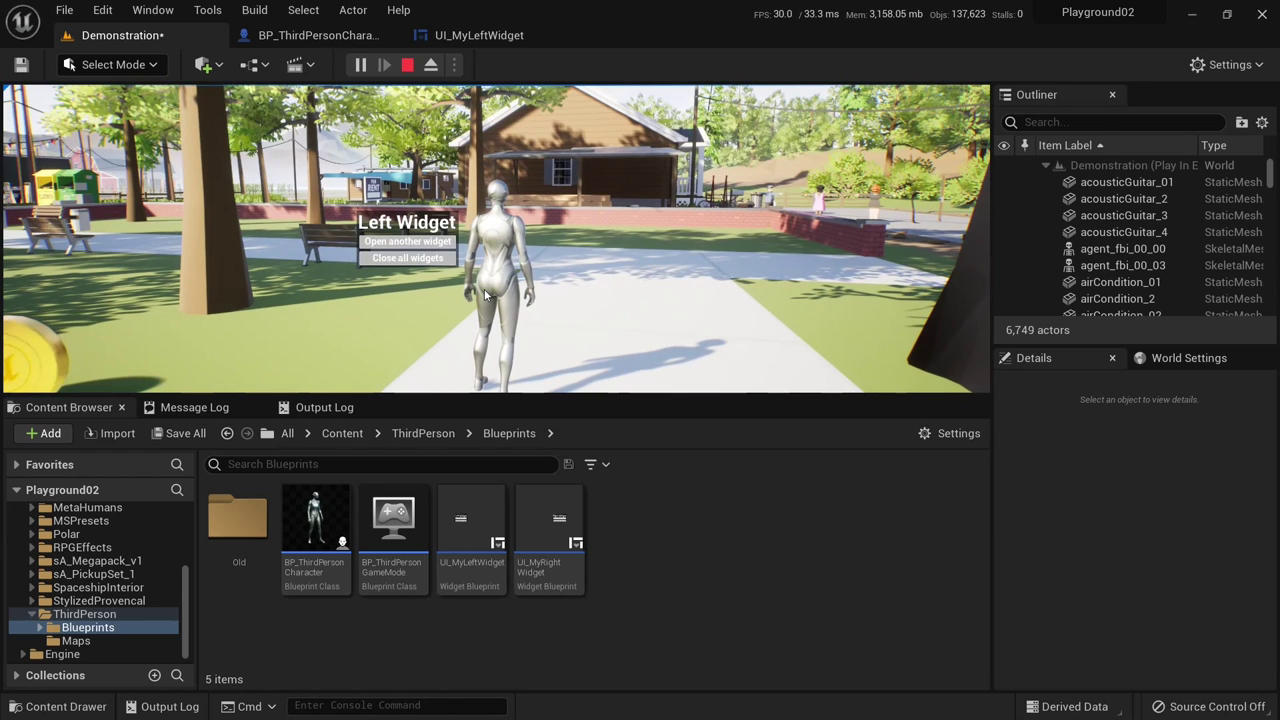
left_click(407, 258)
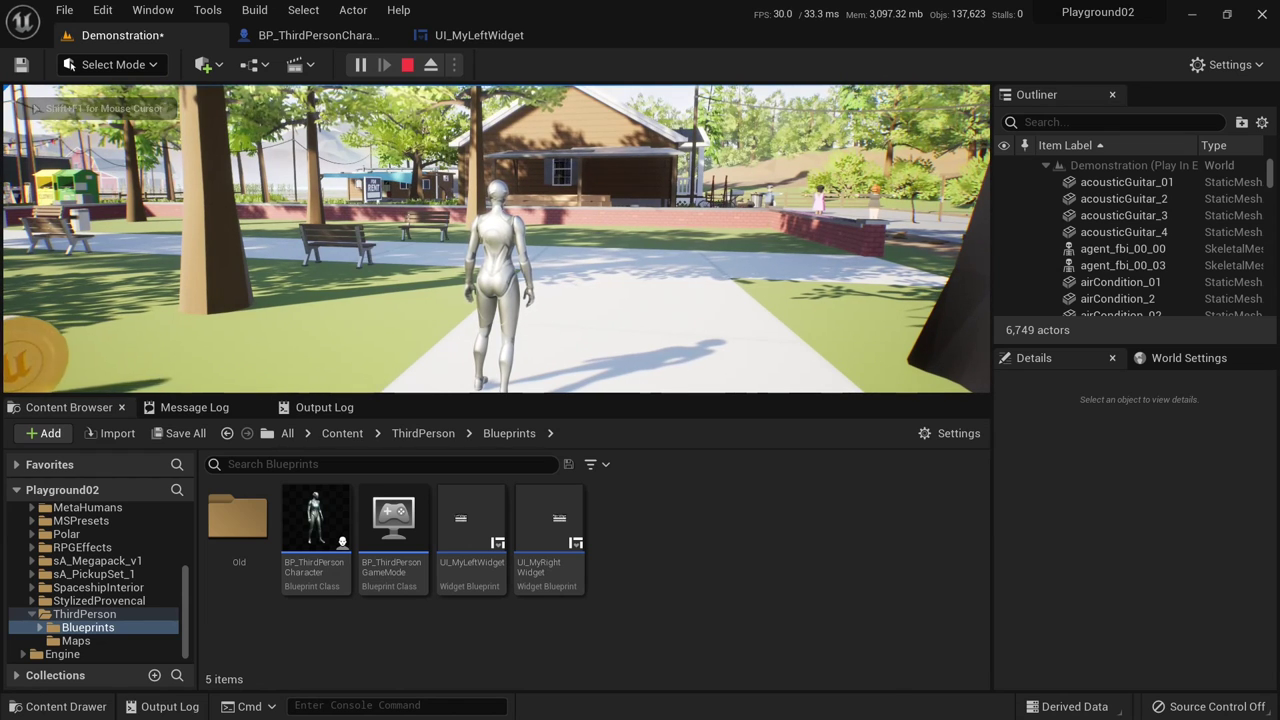
key("Escape")
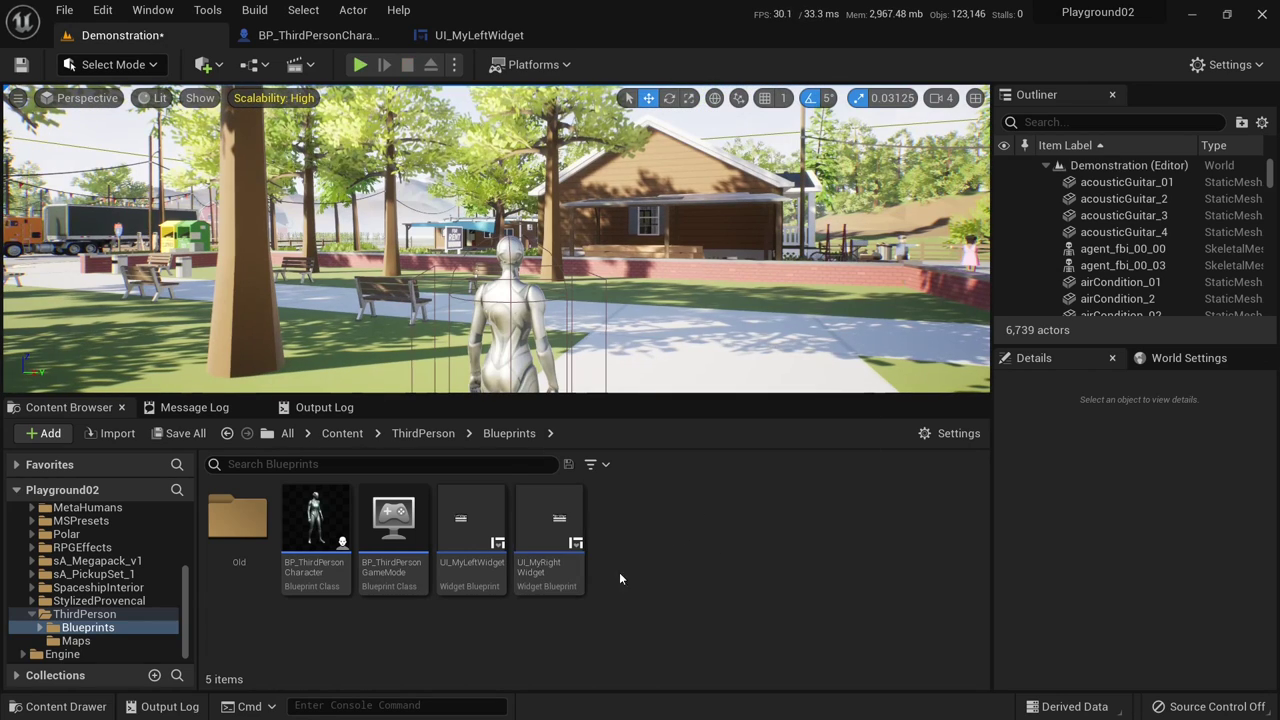
- Review the character's widget creation nodes and the left widget's layout and close-all chain
left_click(318, 35)
right_click_drag(412, 231, 469, 445)
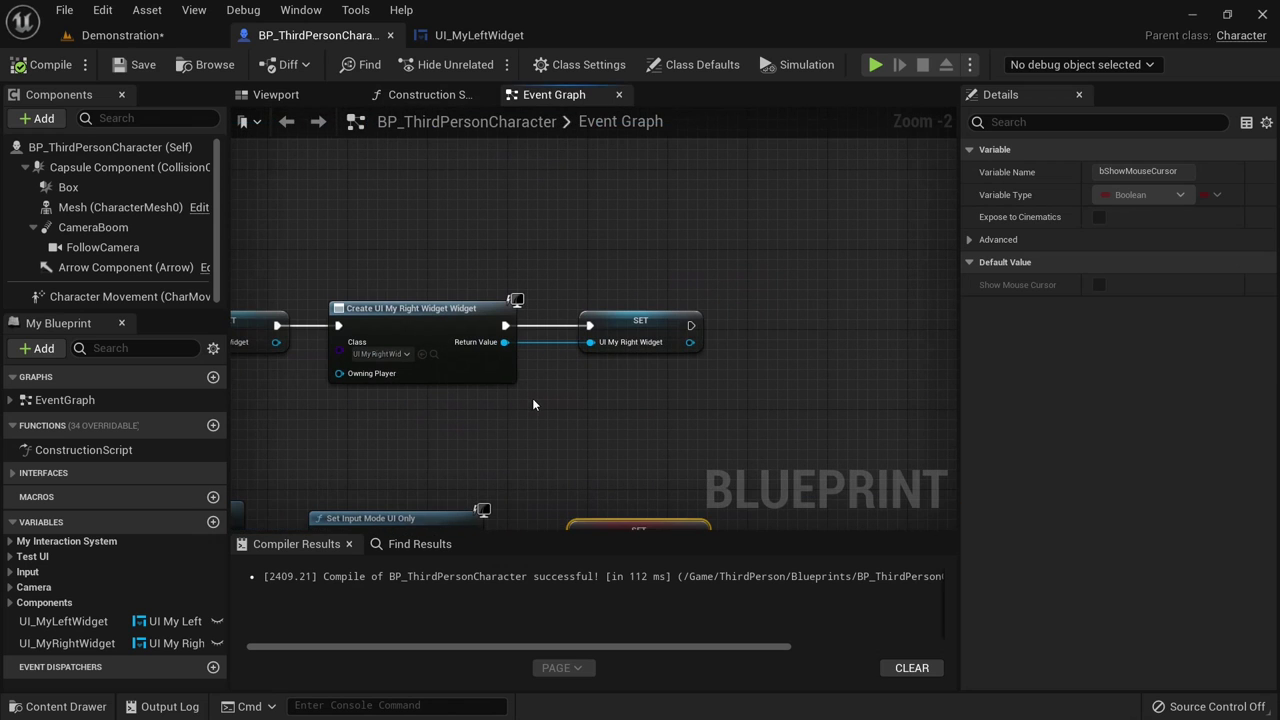
left_click(479, 35)
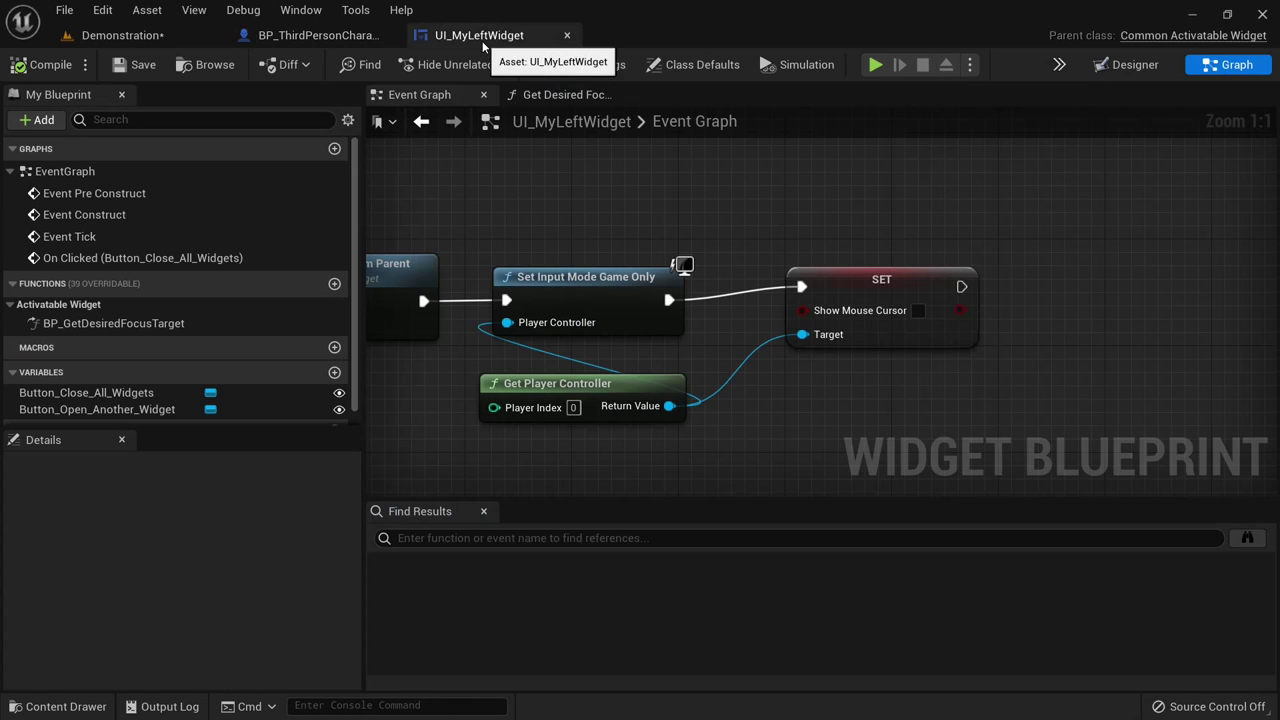
left_click(1124, 63)
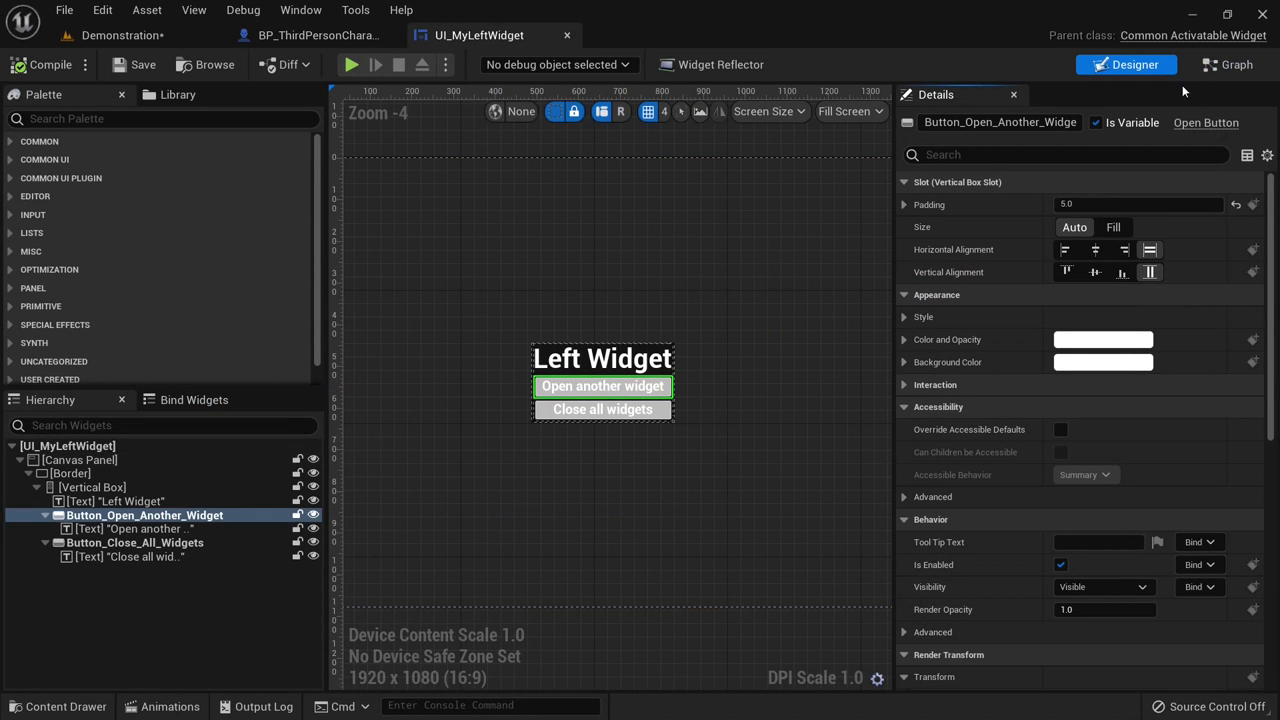
left_click(1232, 64)
scroll(662, 250, "down", 2)
right_click_drag(580, 360, 825, 360)
right_click_drag(751, 348, 798, 317)
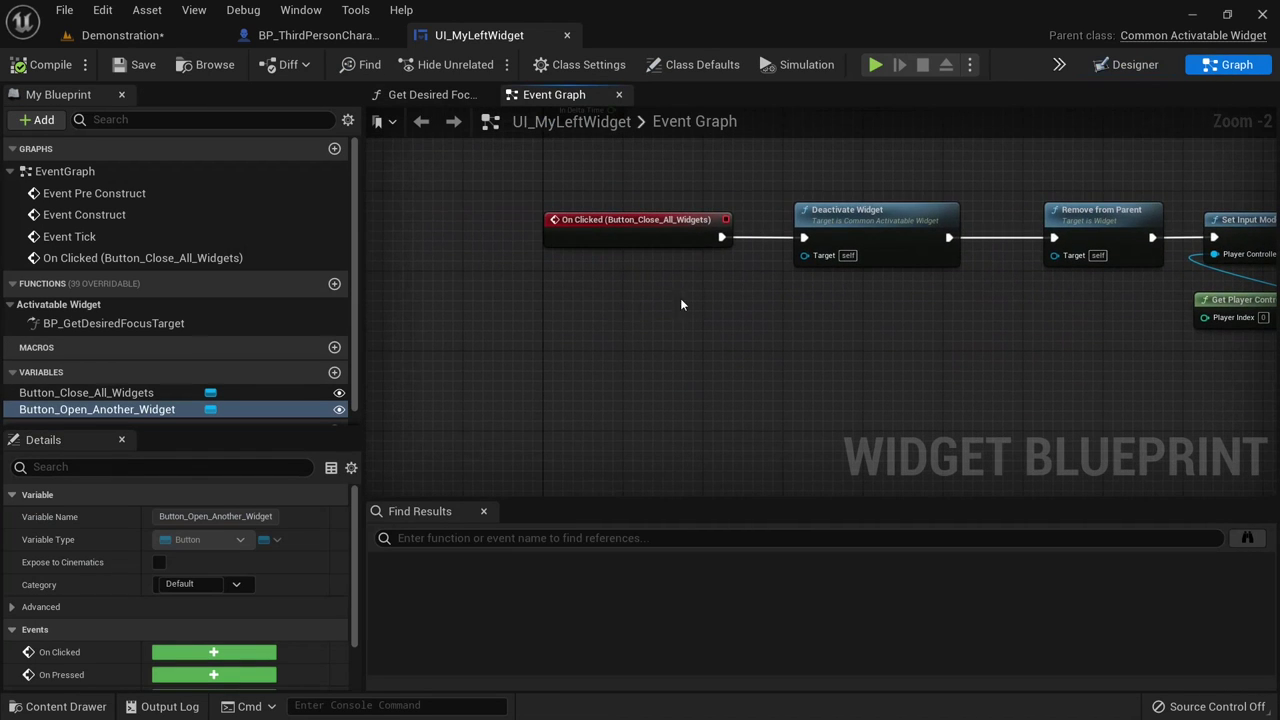
right_click_drag(681, 305, 561, 360)
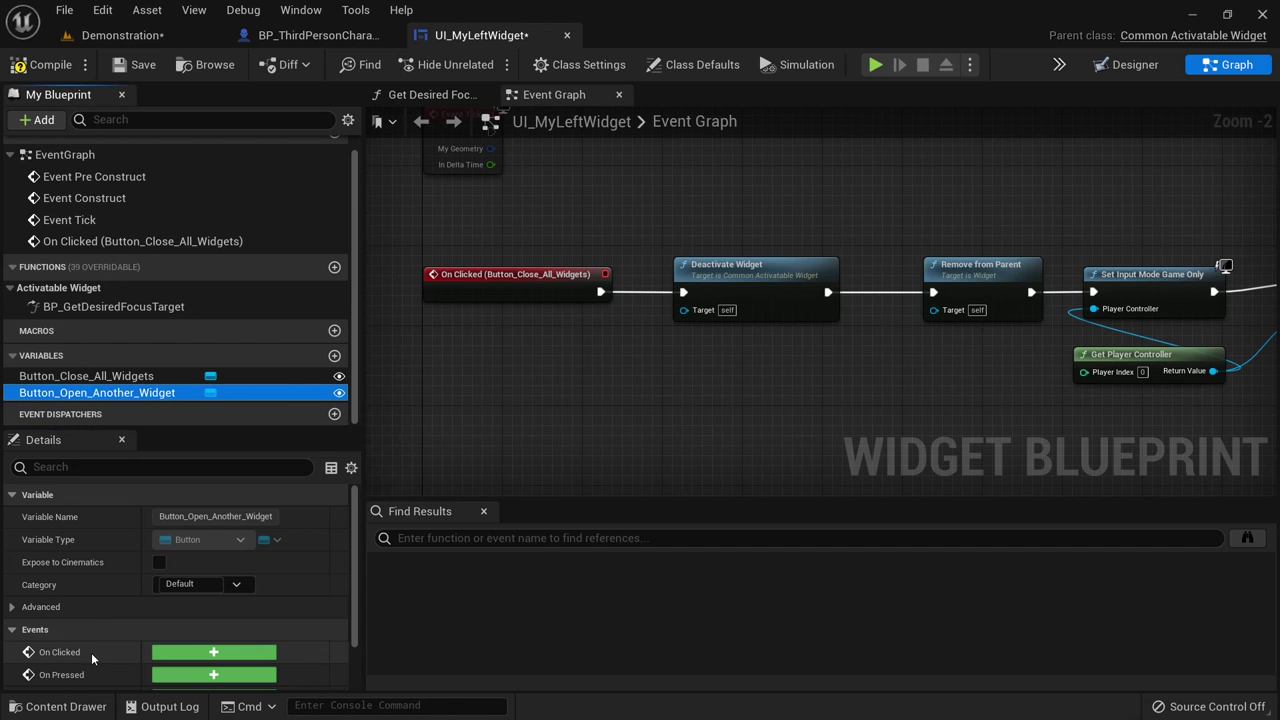
- Add an On Clicked event for Button_Open_Another_Widget in UI_MyLeftWidget's graph
left_click(213, 652)
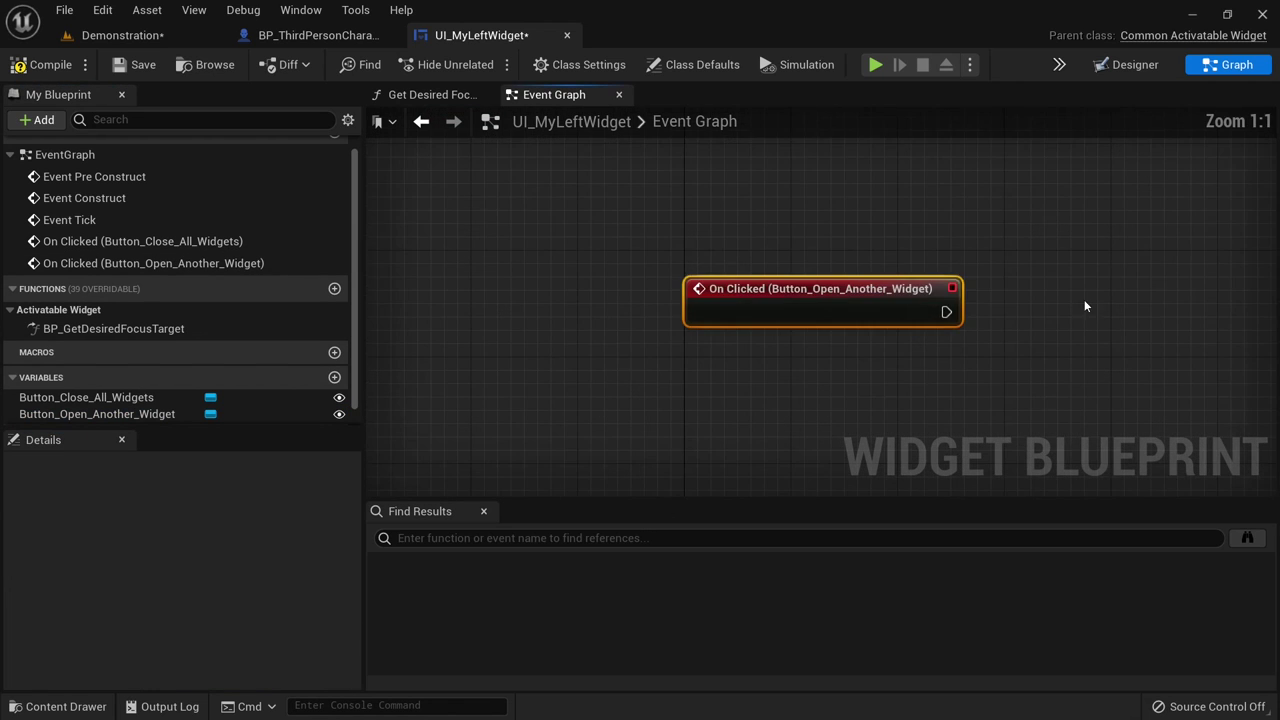
scroll(1084, 306, "down", 1)
right_click_drag(1084, 306, 642, 390)
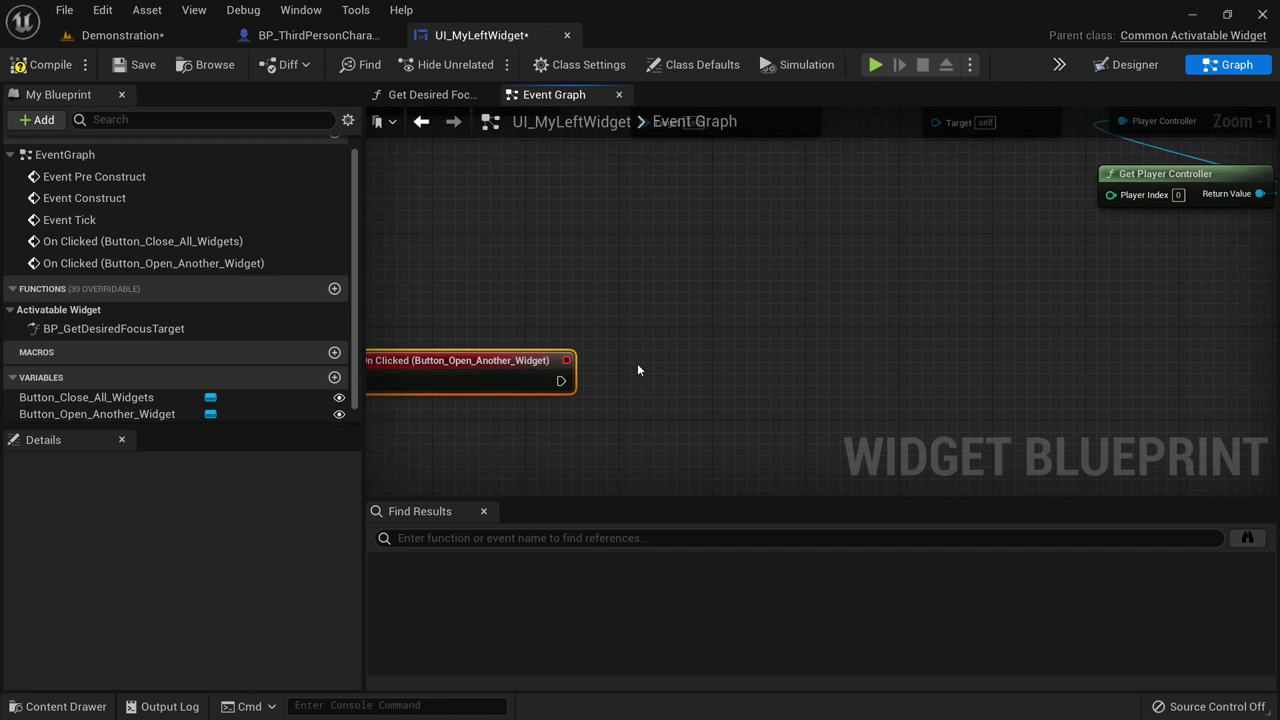
left_click(315, 35)
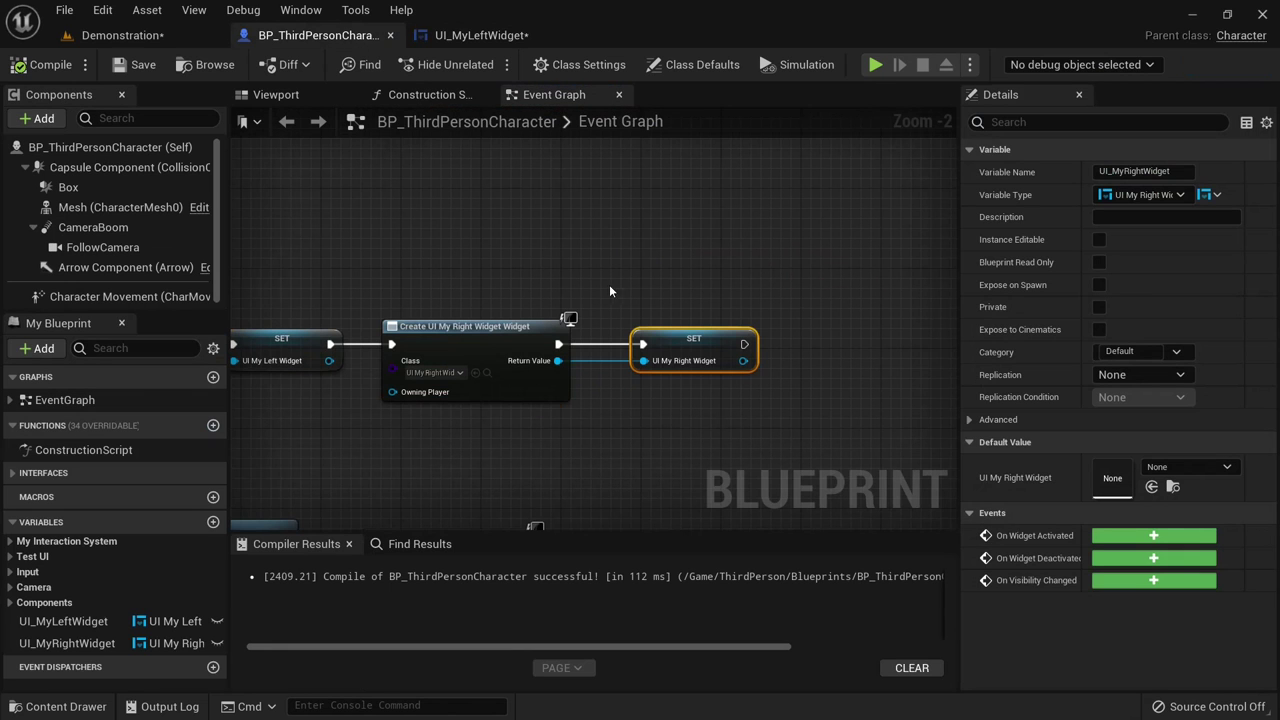
left_click(478, 35)
- Make On Clicked cast Get Player Character to BP_ThirdPersonCharacter
right_click(628, 431)
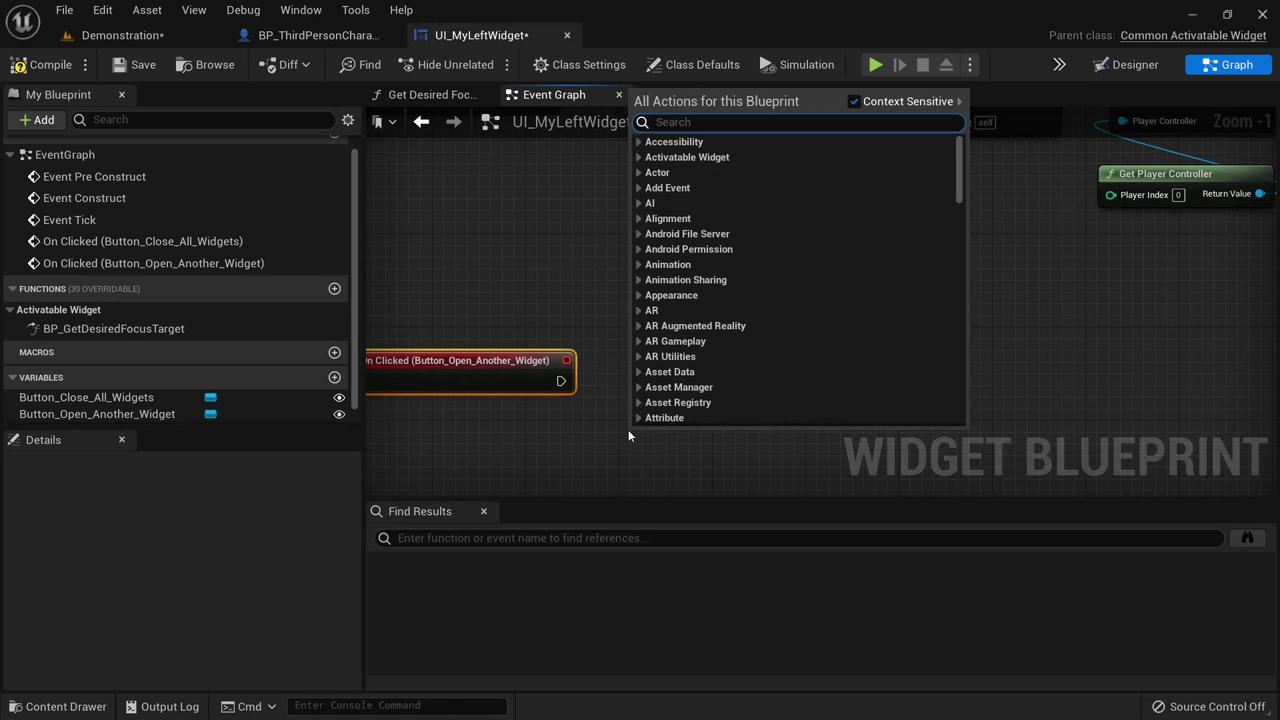
type("get play")
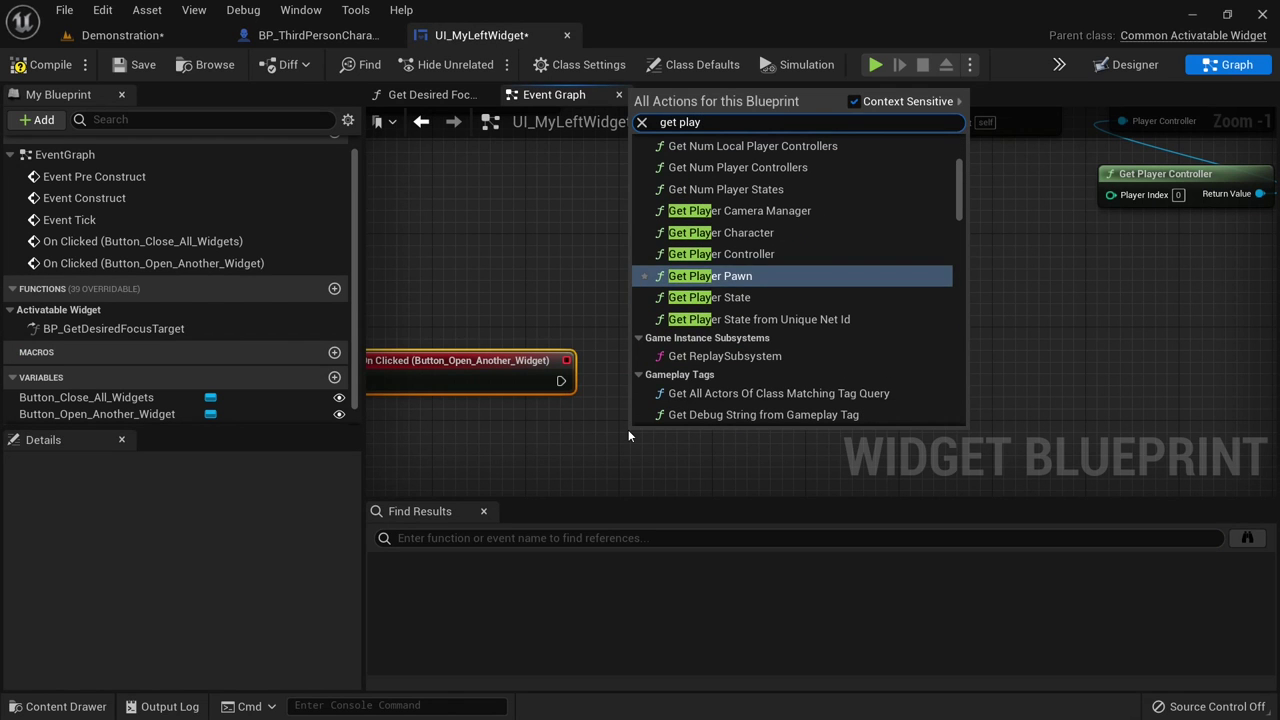
left_click(720, 232)
left_click_drag(789, 461, 668, 366)
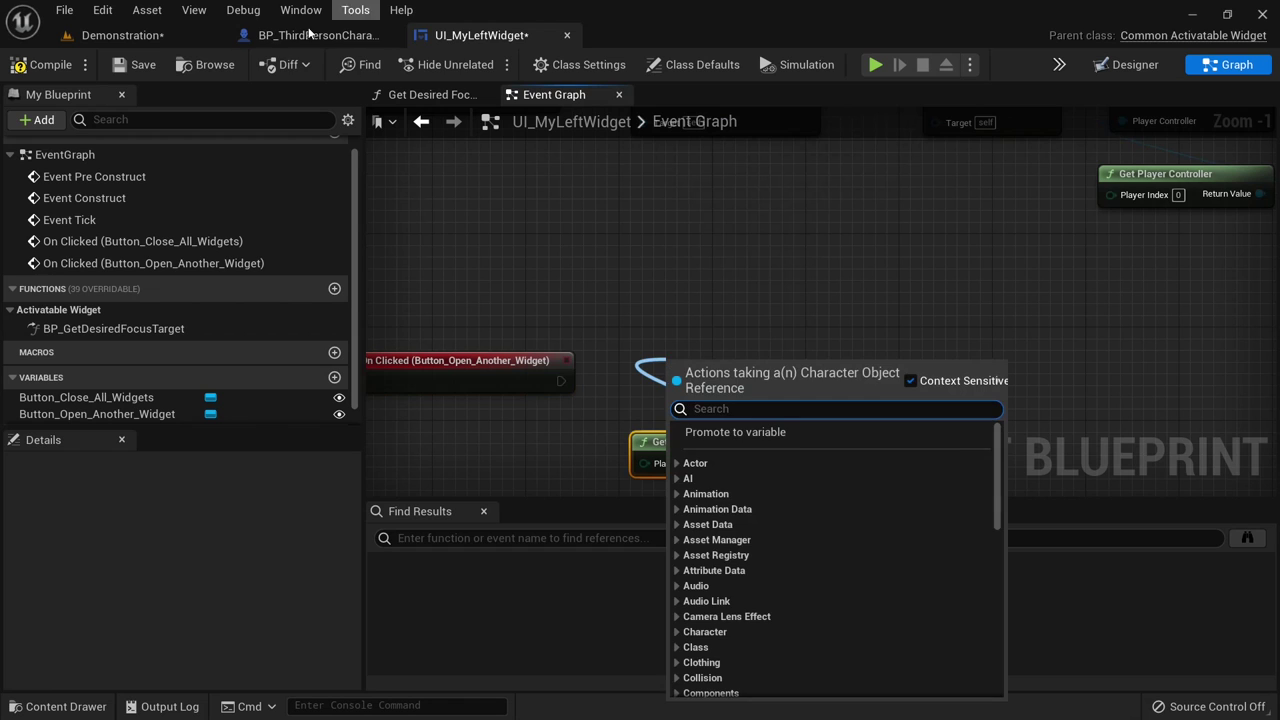
type("ca")
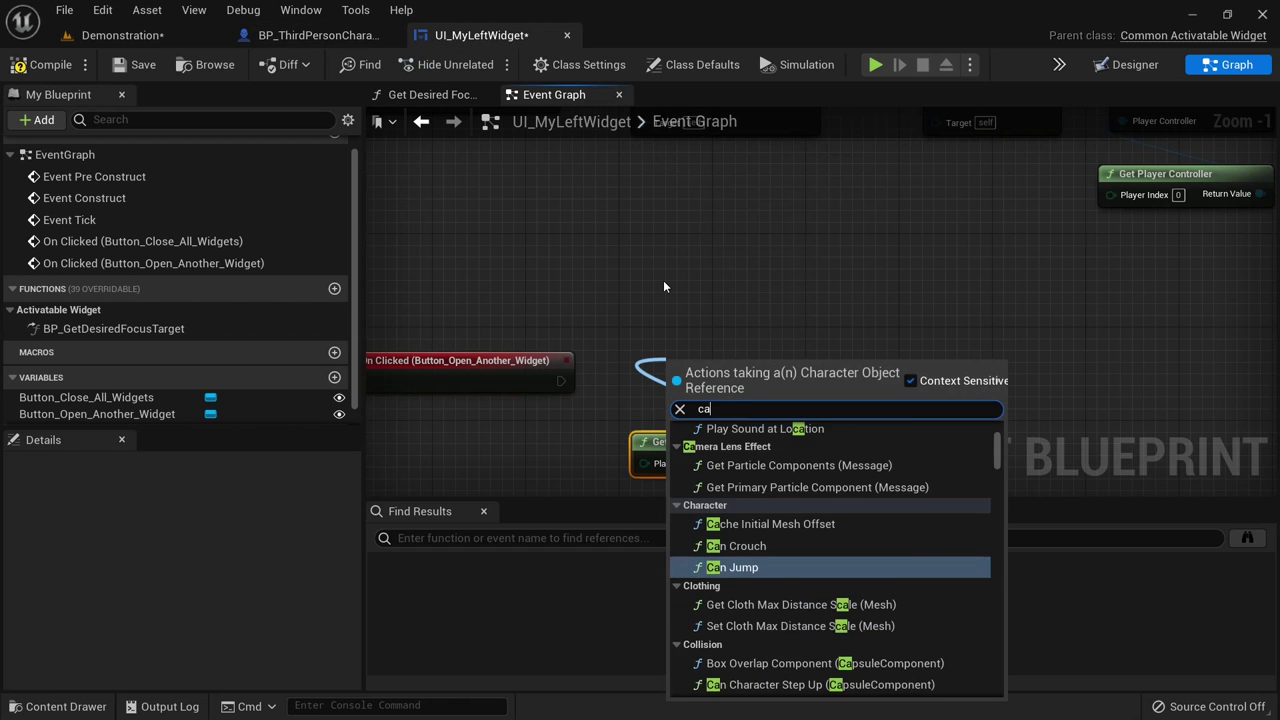
type("st to bp")
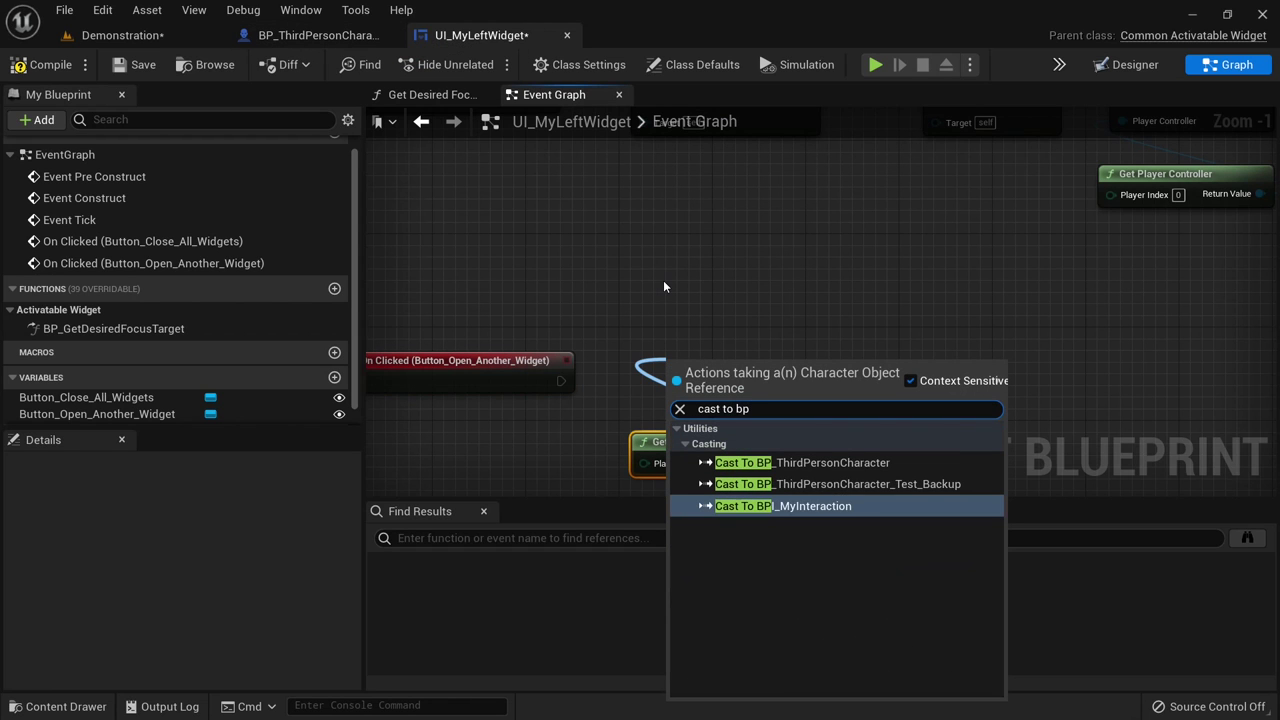
left_click(771, 463)
left_click_drag(663, 437, 663, 478)
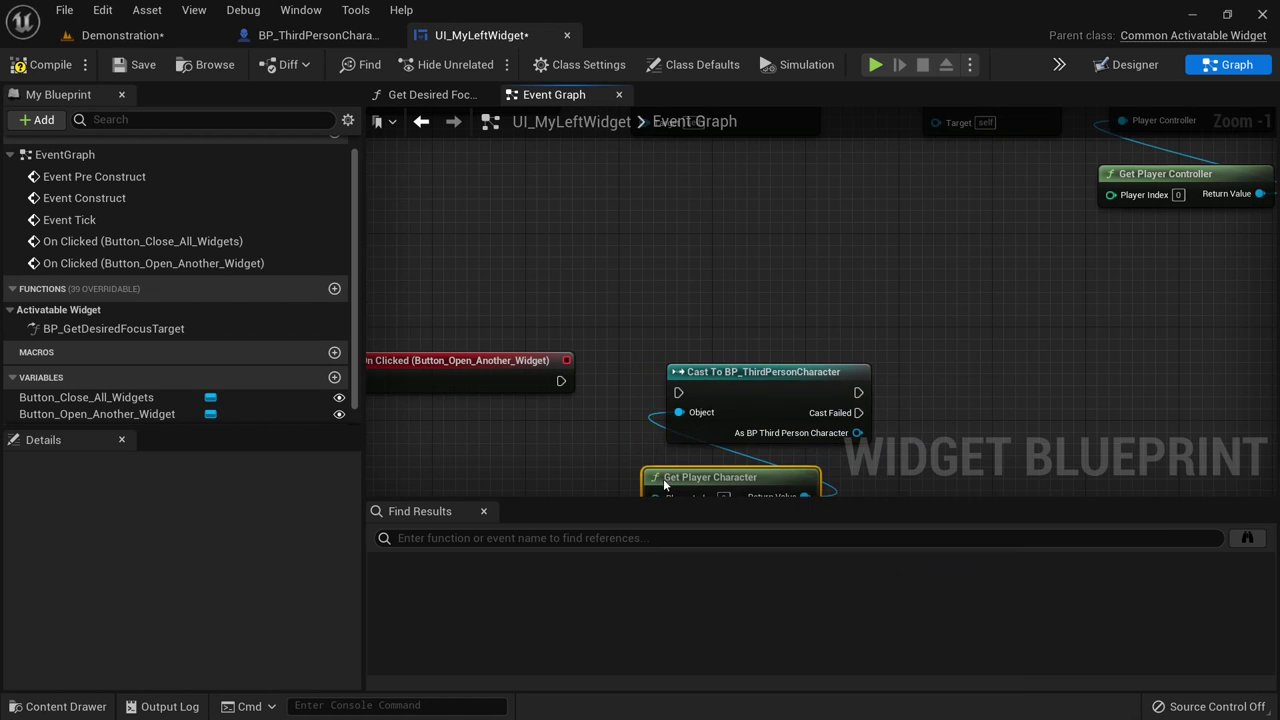
left_click_drag(561, 374, 662, 333)
left_click(686, 359)
right_click_drag(690, 472, 640, 456)
left_click_drag(640, 456, 628, 433)
right_click_drag(822, 389, 658, 416)
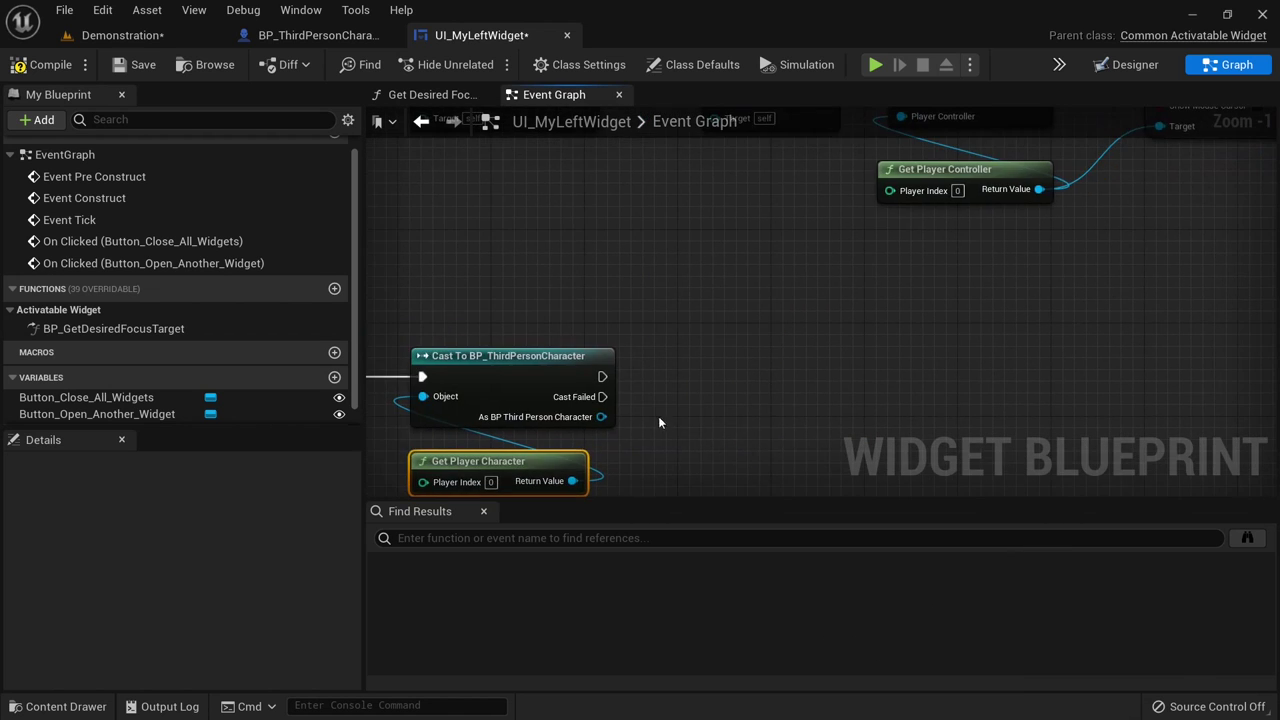
- On a successful cast, get UI My Right Widget and run Activate Widget on it
left_click_drag(603, 418, 734, 377)
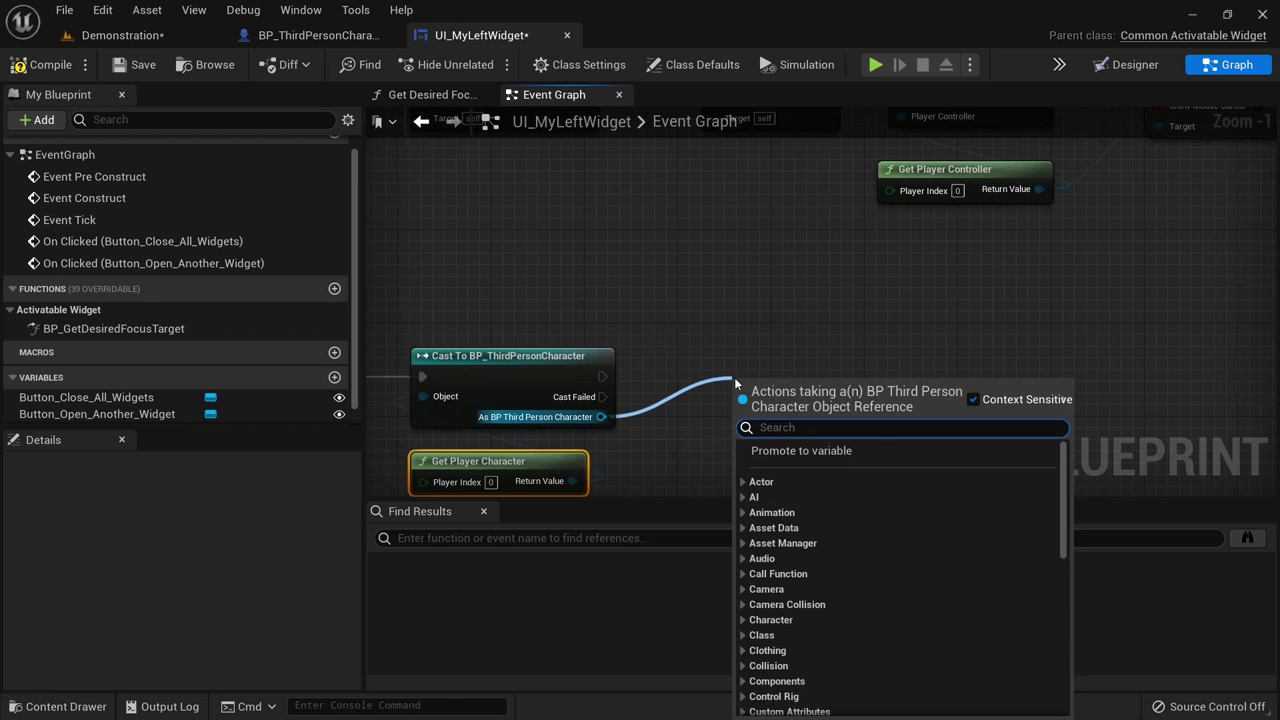
type("myr")
key("Return")
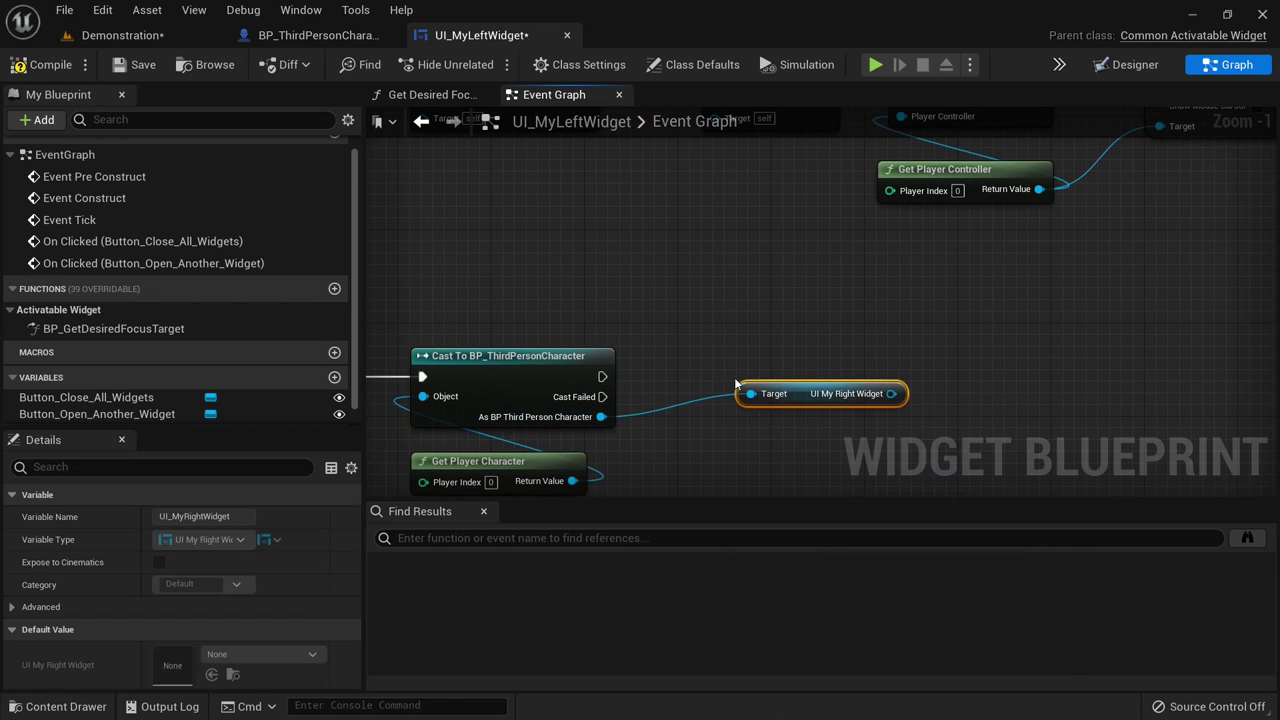
left_click_drag(783, 390, 722, 470)
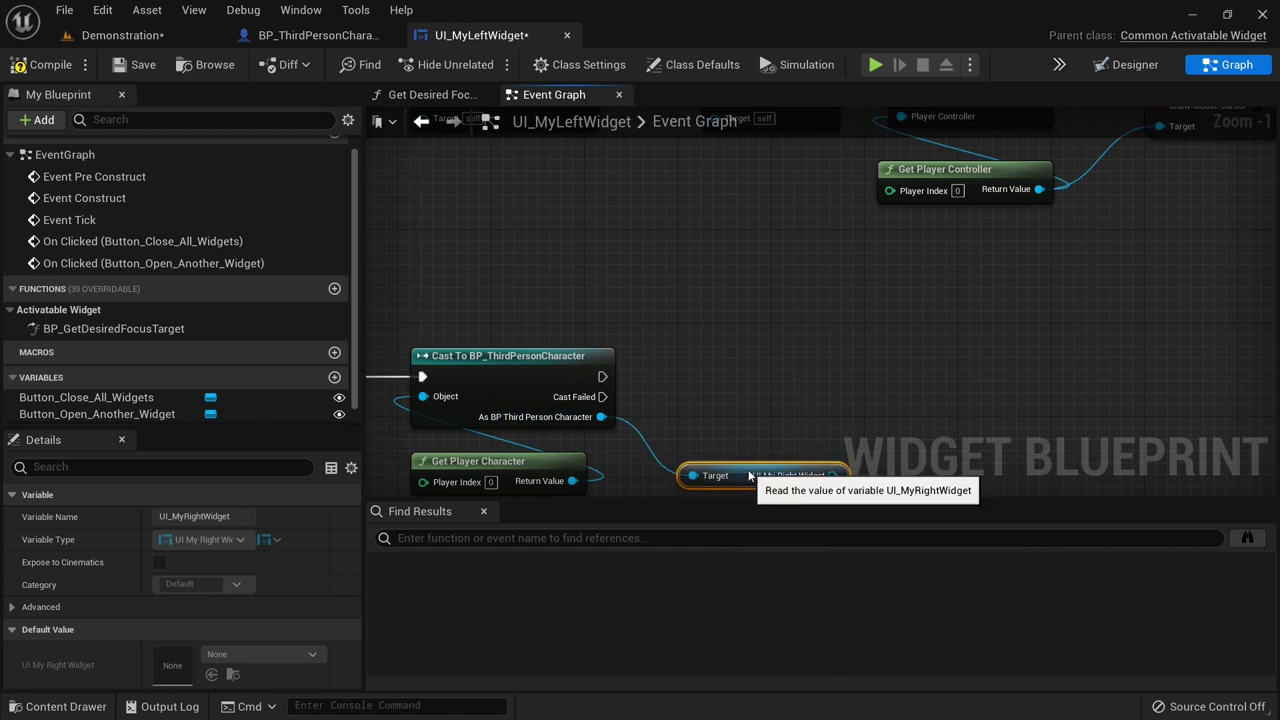
right_click_drag(829, 471, 783, 465)
left_click_drag(783, 465, 701, 344)
type("activ")
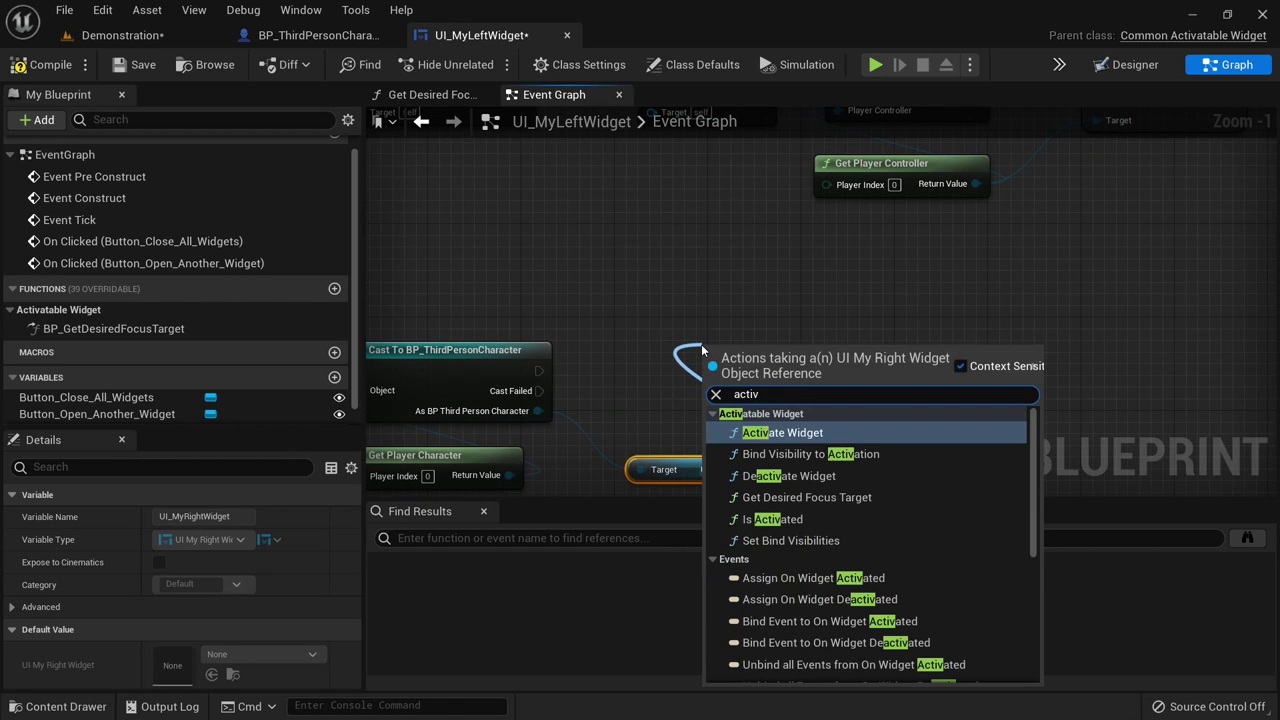
key("Return")
left_click_drag(701, 344, 538, 371)
right_click_drag(937, 378, 686, 378)
- Chain Add to Viewport for the right widget after Activate Widget
left_click_drag(539, 458, 697, 370)
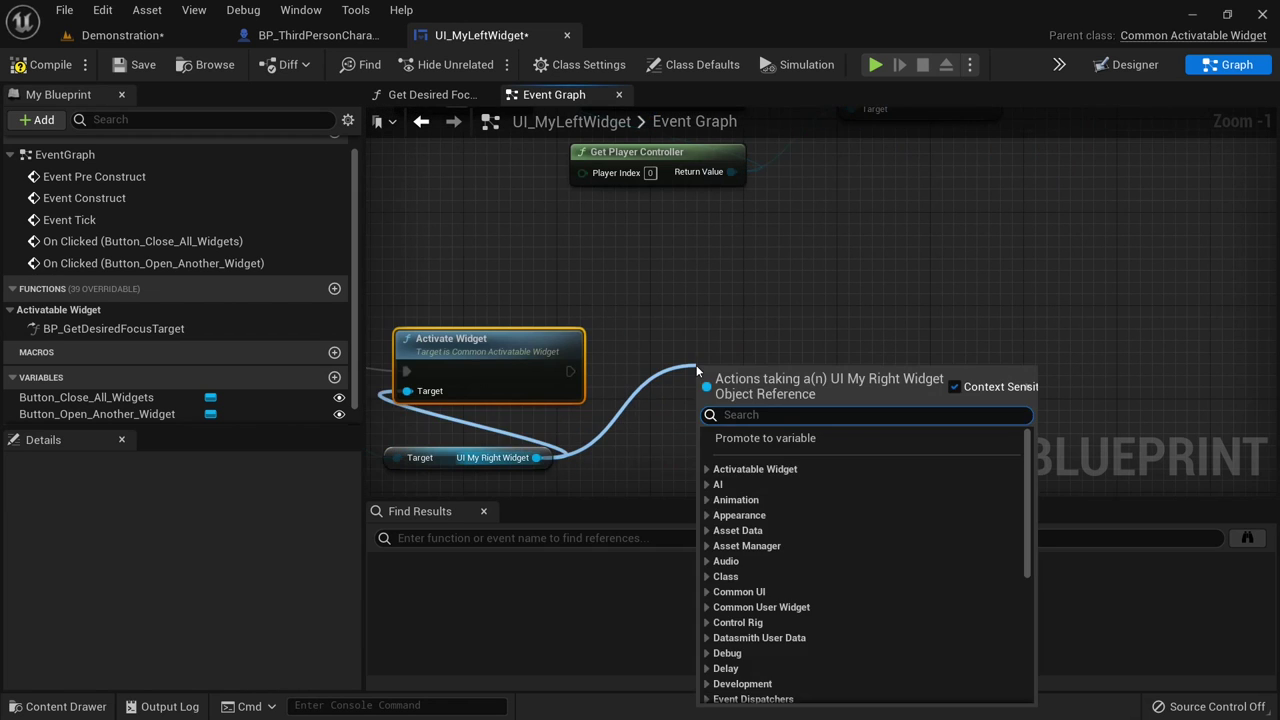
type("add")
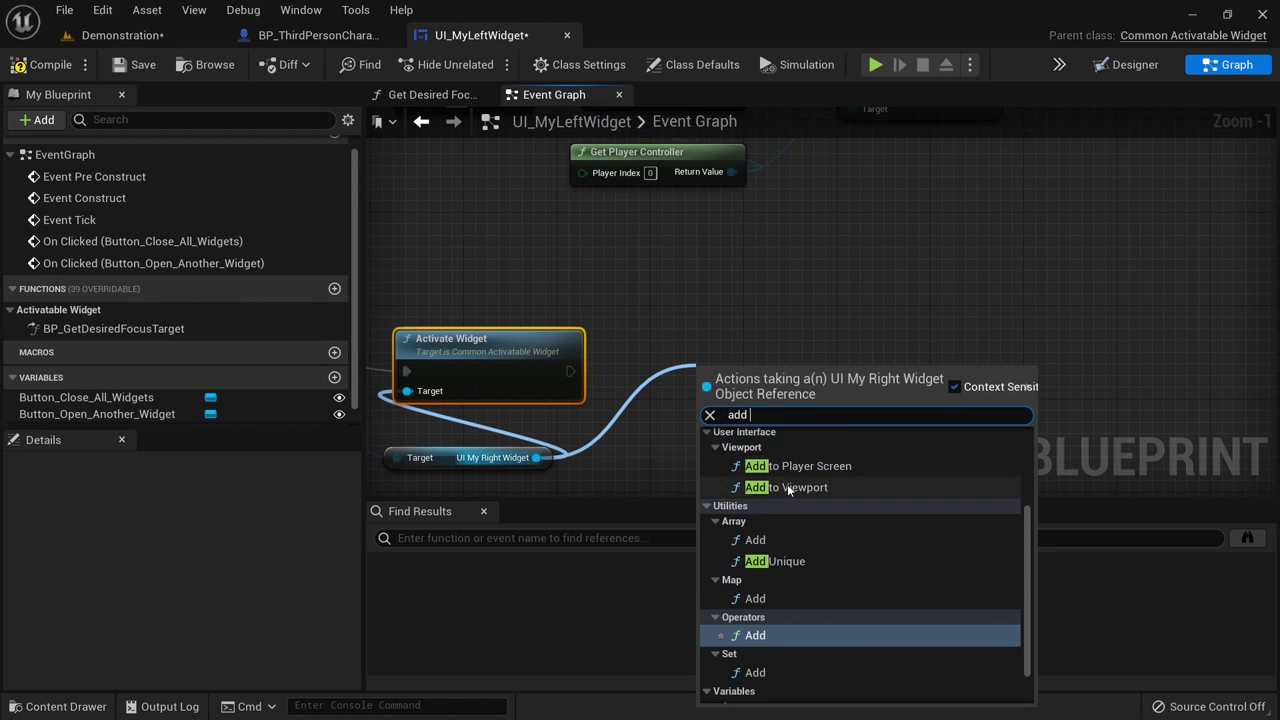
key("Return")
right_click_drag(602, 397, 793, 404)
left_click_drag(762, 378, 903, 392)
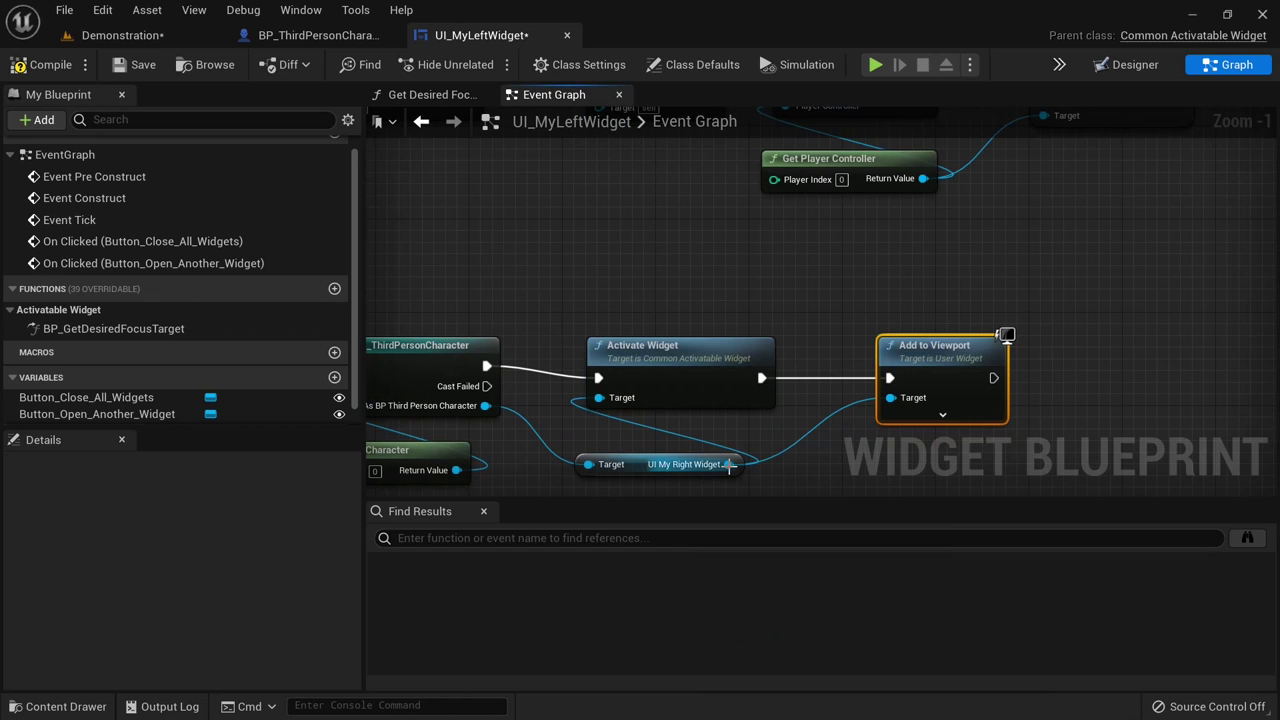
left_click(640, 464)
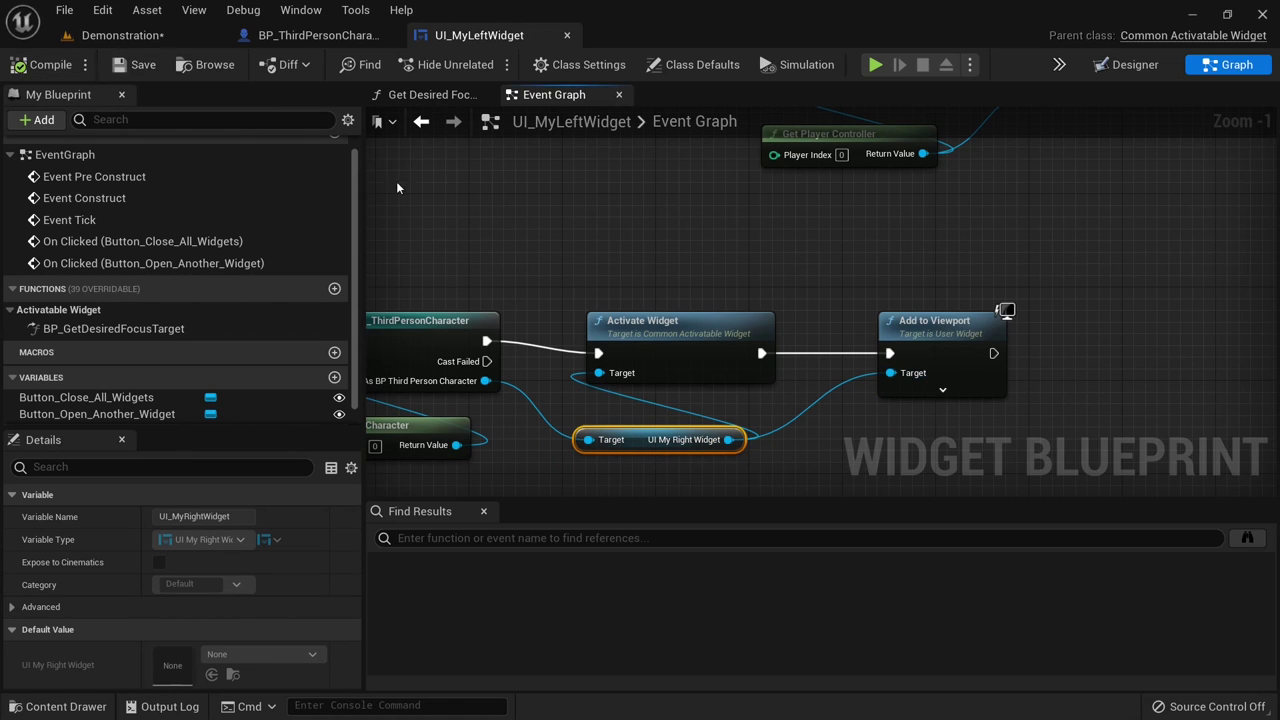
- Play the Demonstration level, open the Left Widget with E, click Open another widget, then stop with Esc
left_click(140, 35)
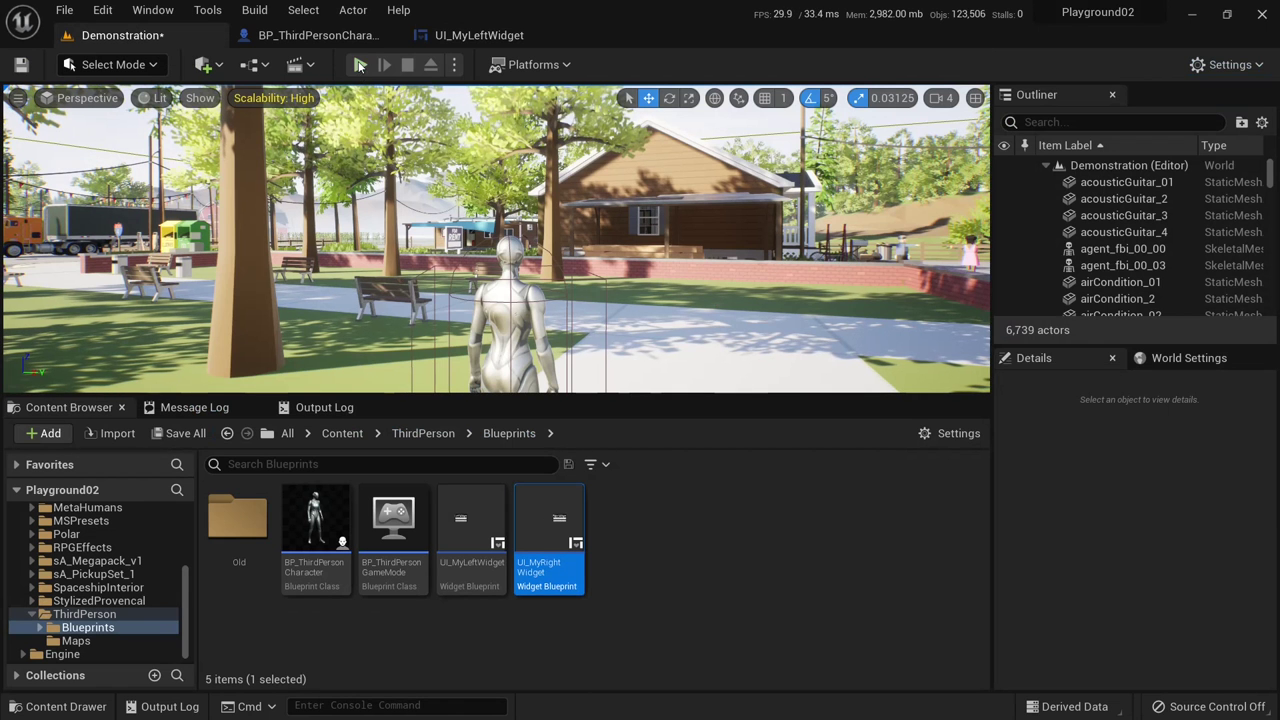
key("alt+p")
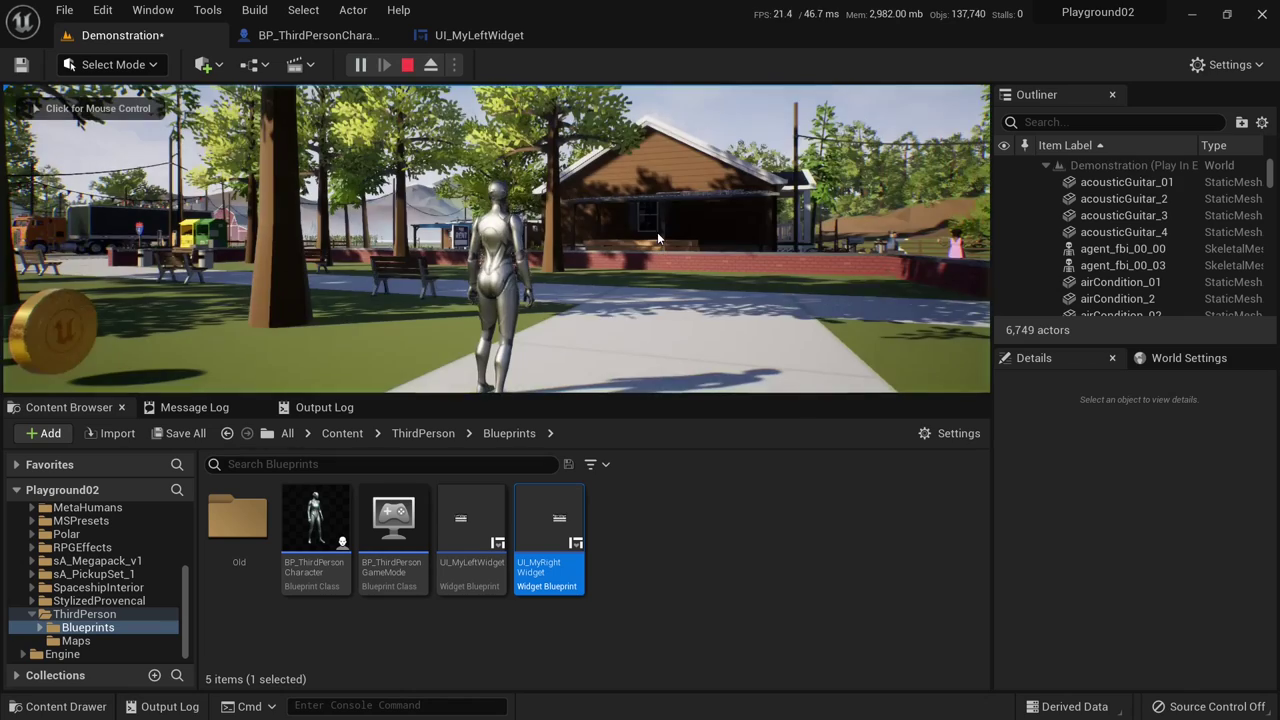
key("w")
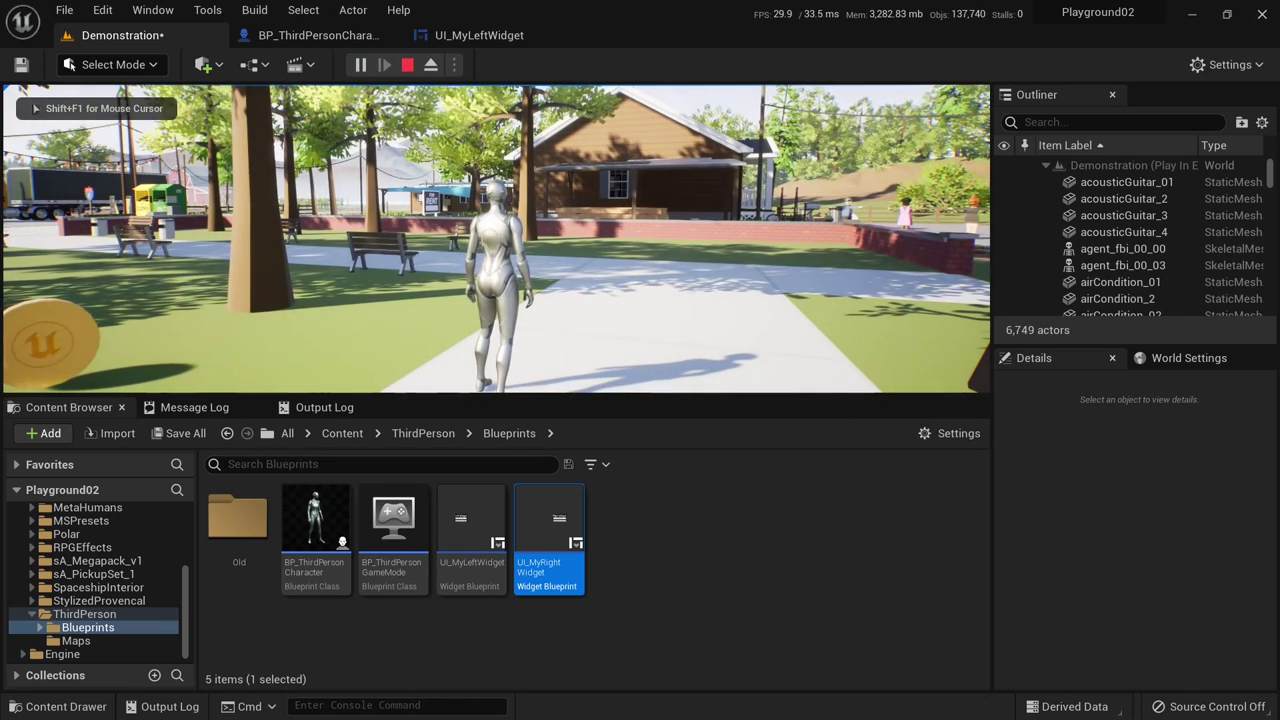
key("e")
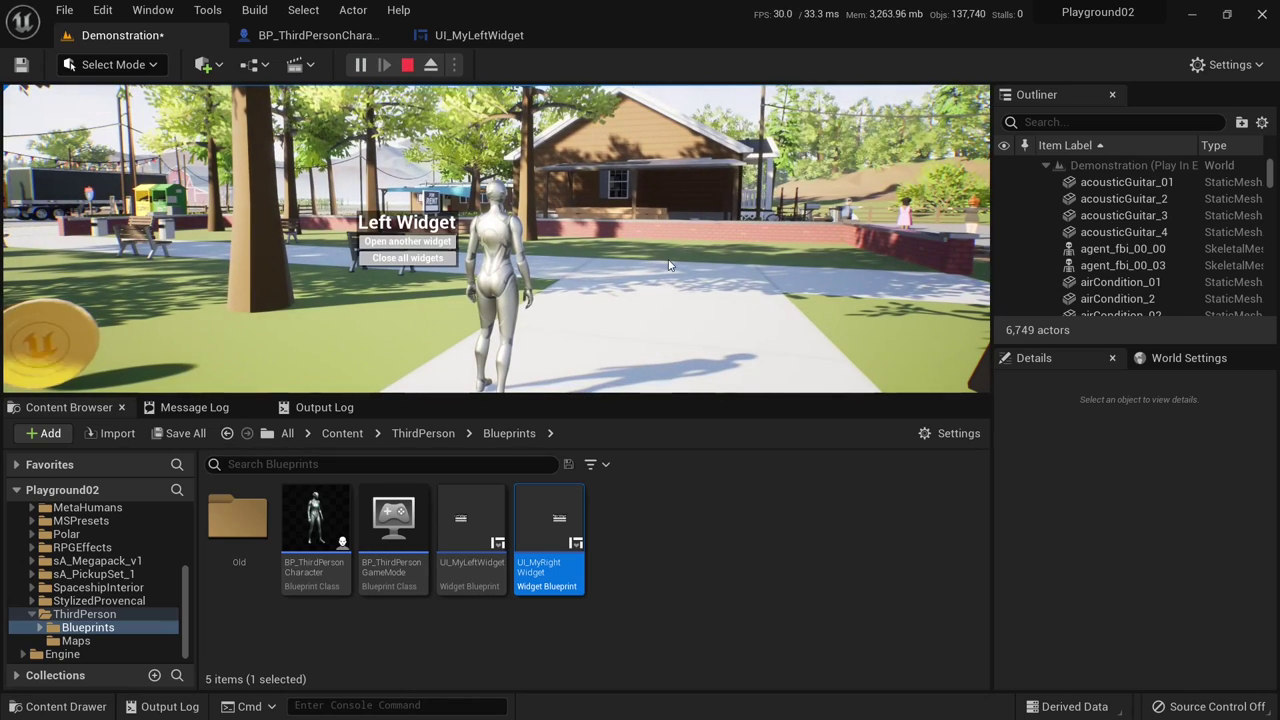
left_click(404, 242)
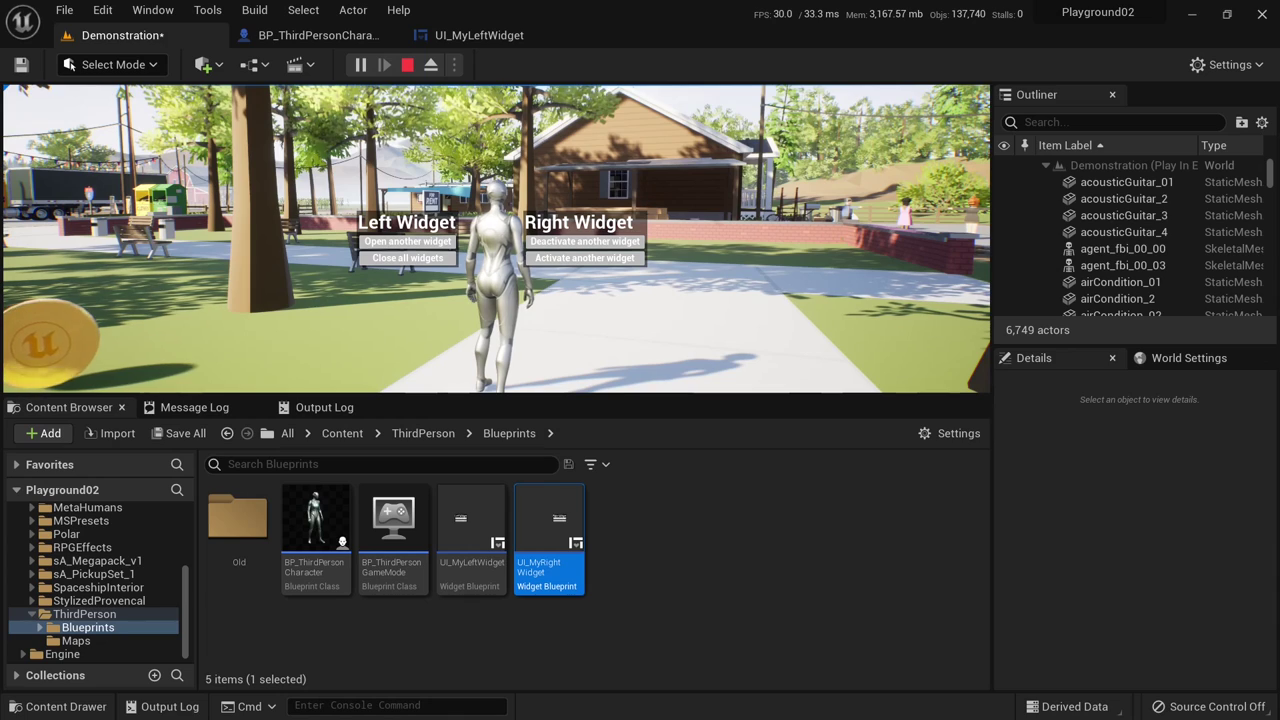
key("Escape")
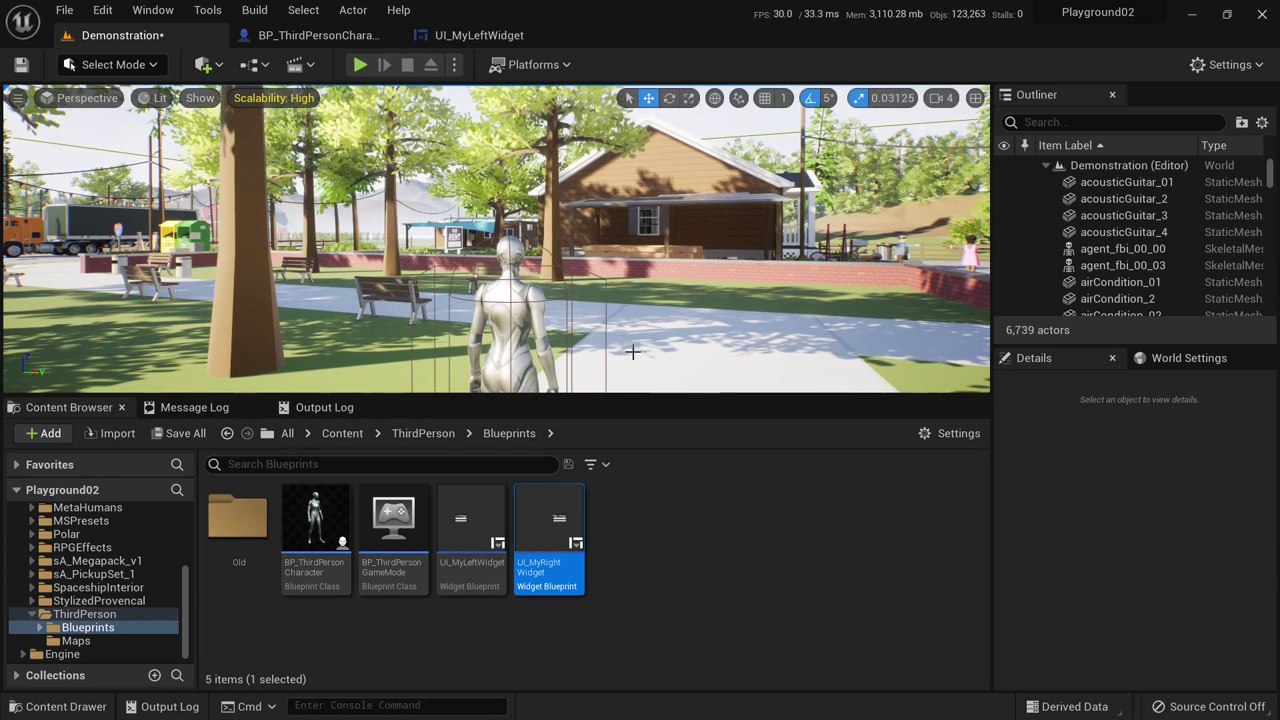
- Override Get Desired Focus Target in the UI_MyRightWidget graph
double_click(547, 525)
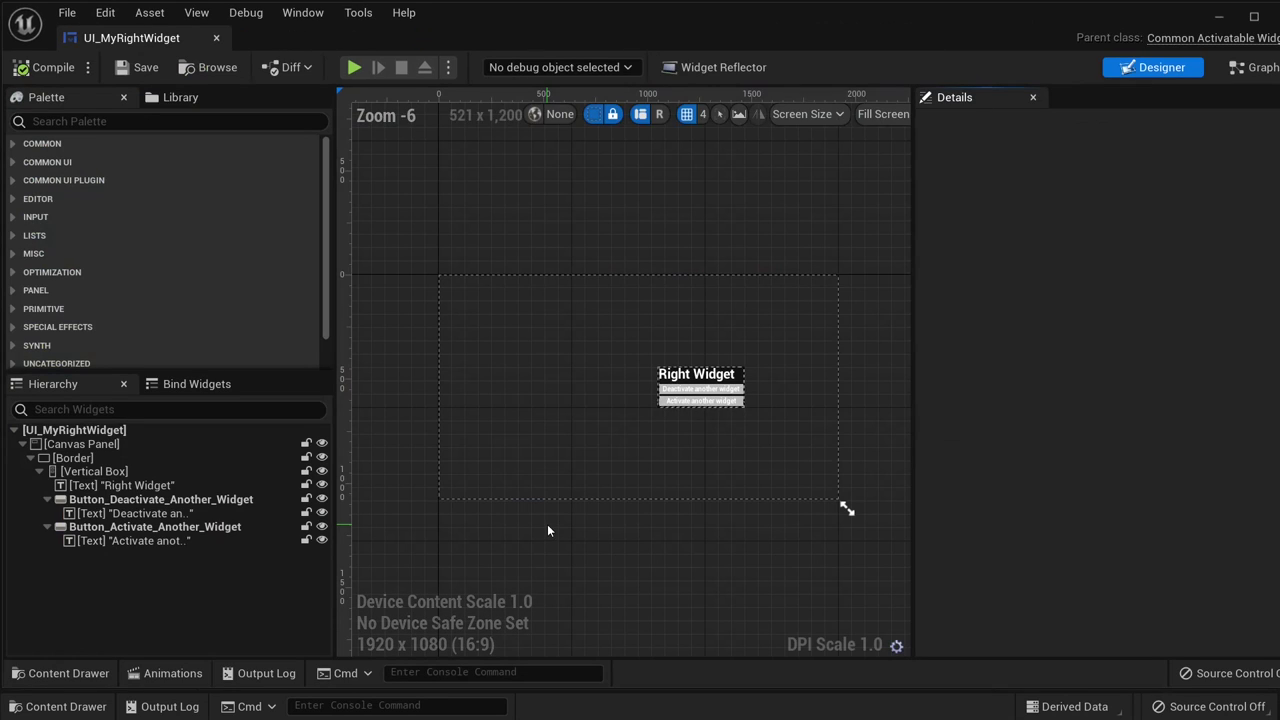
left_click(1255, 67)
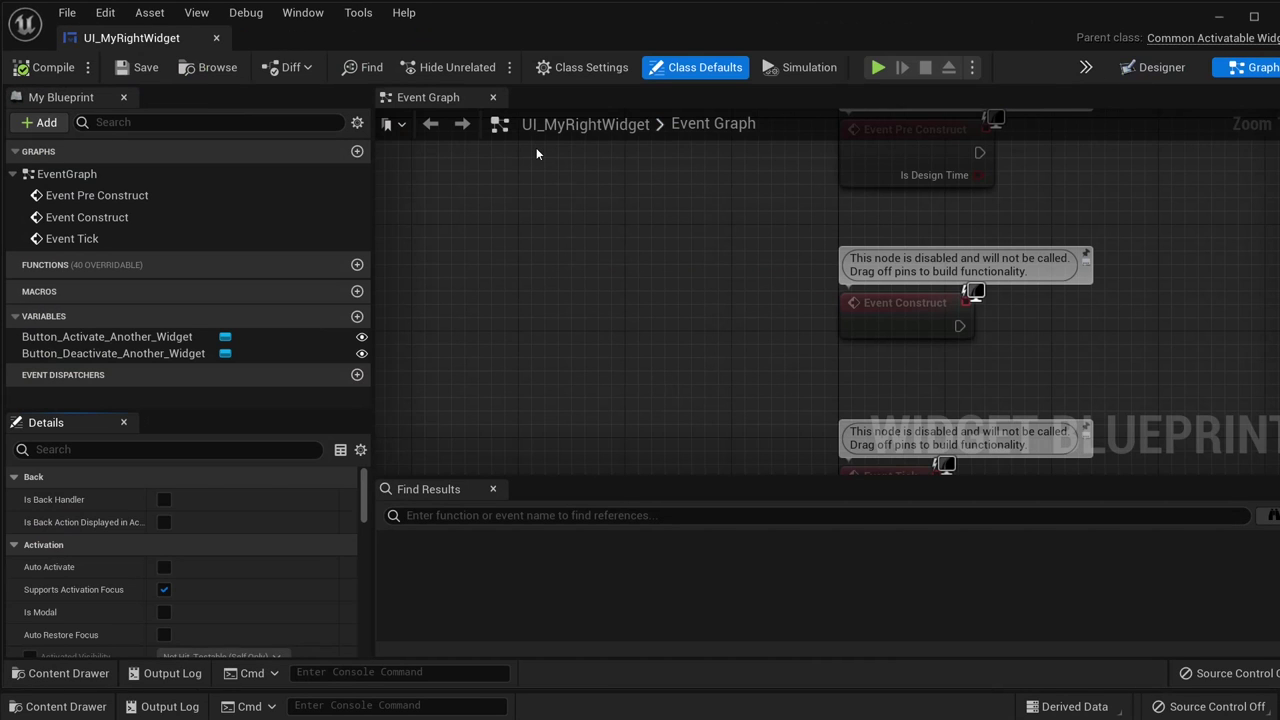
mouse_move(198, 275)
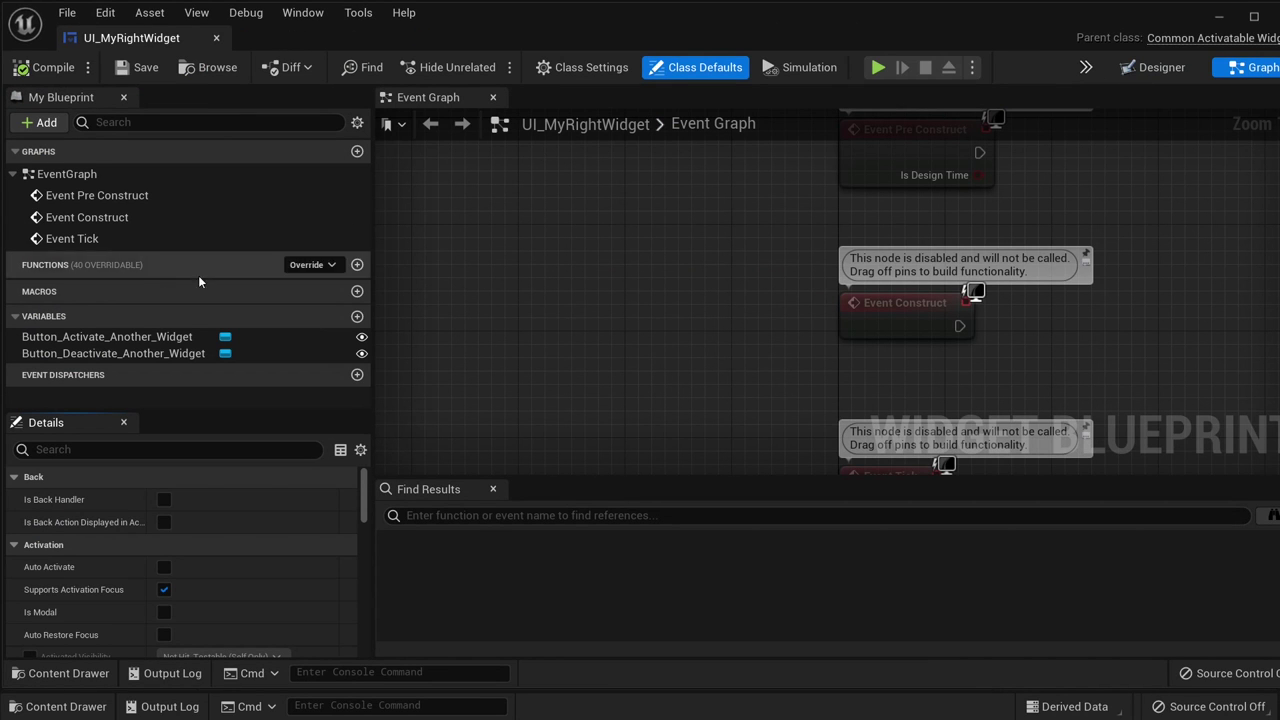
left_click(320, 267)
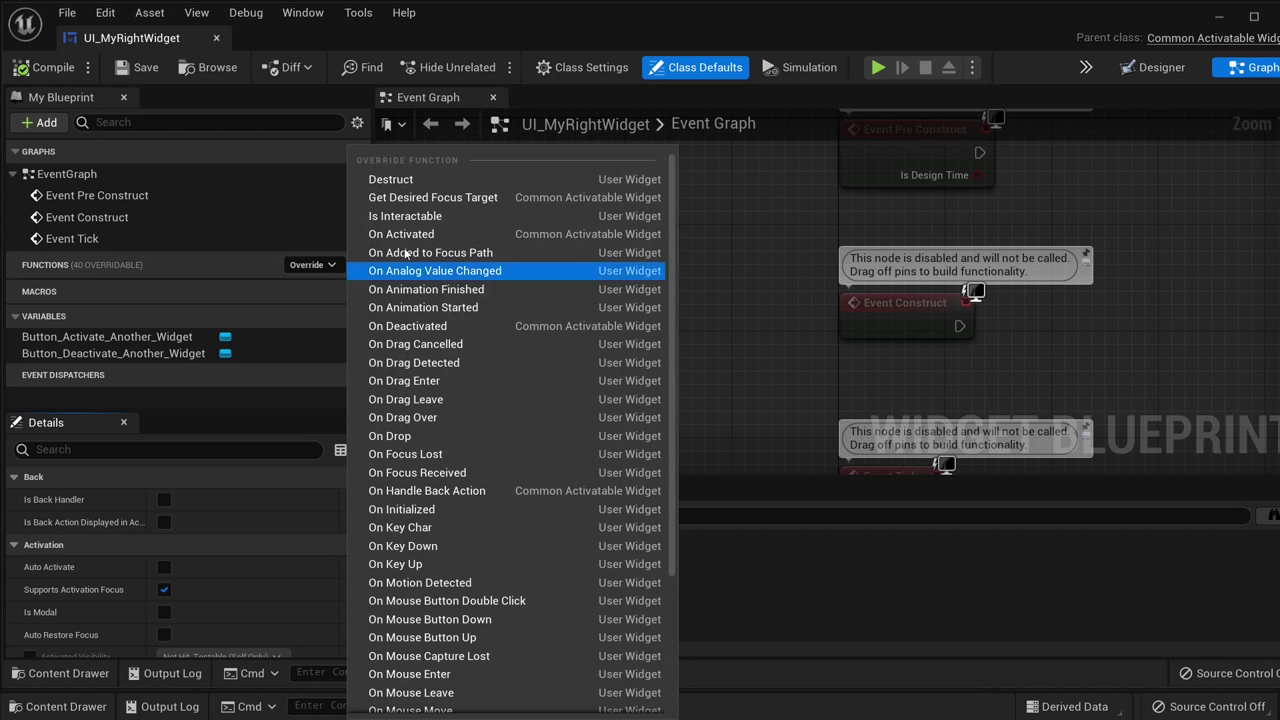
left_click(457, 199)
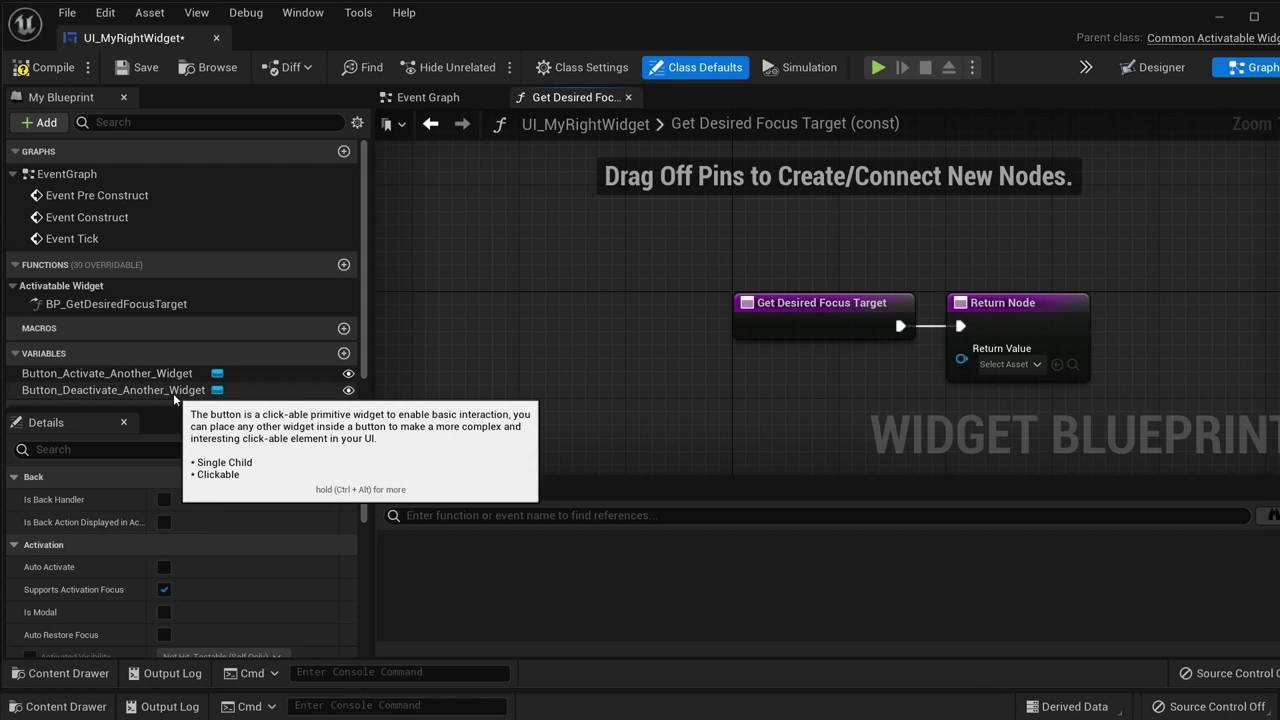
- Connect Button_Deactivate_Another_Widget to the function's Return Value
left_click(1153, 67)
scroll(784, 370, "up", 1)
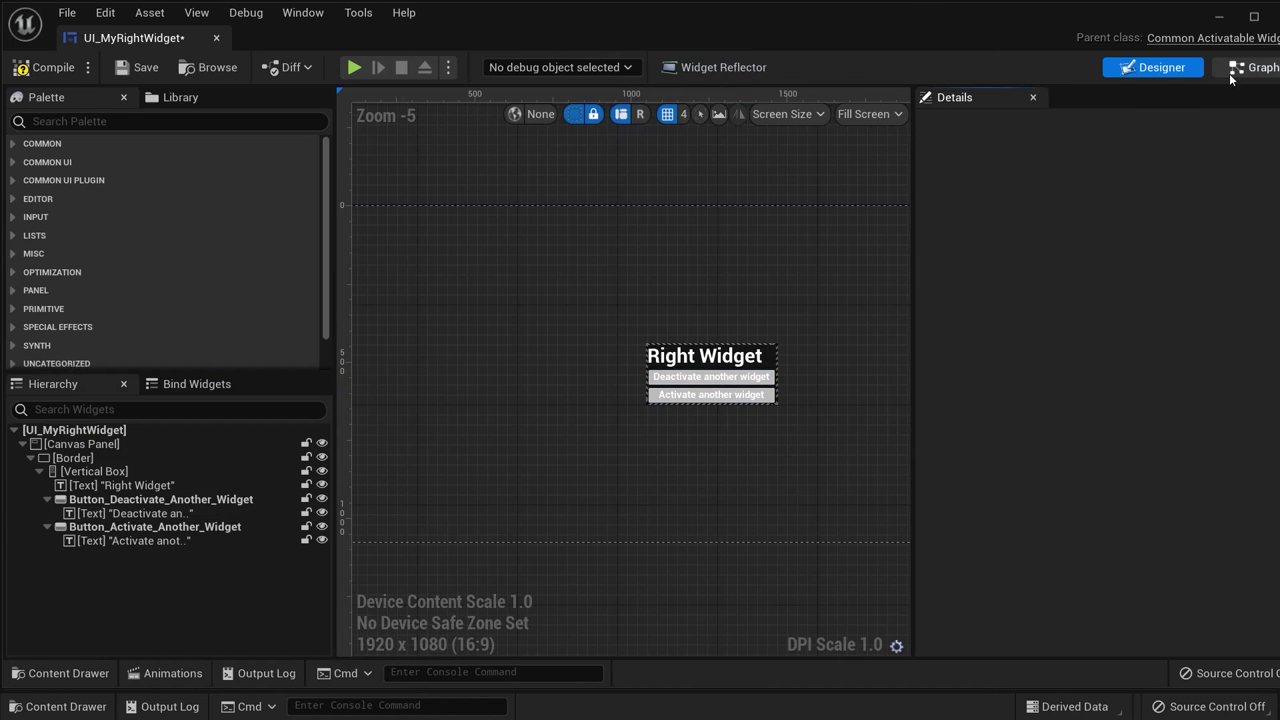
left_click(1238, 70)
left_click_drag(160, 390, 958, 359)
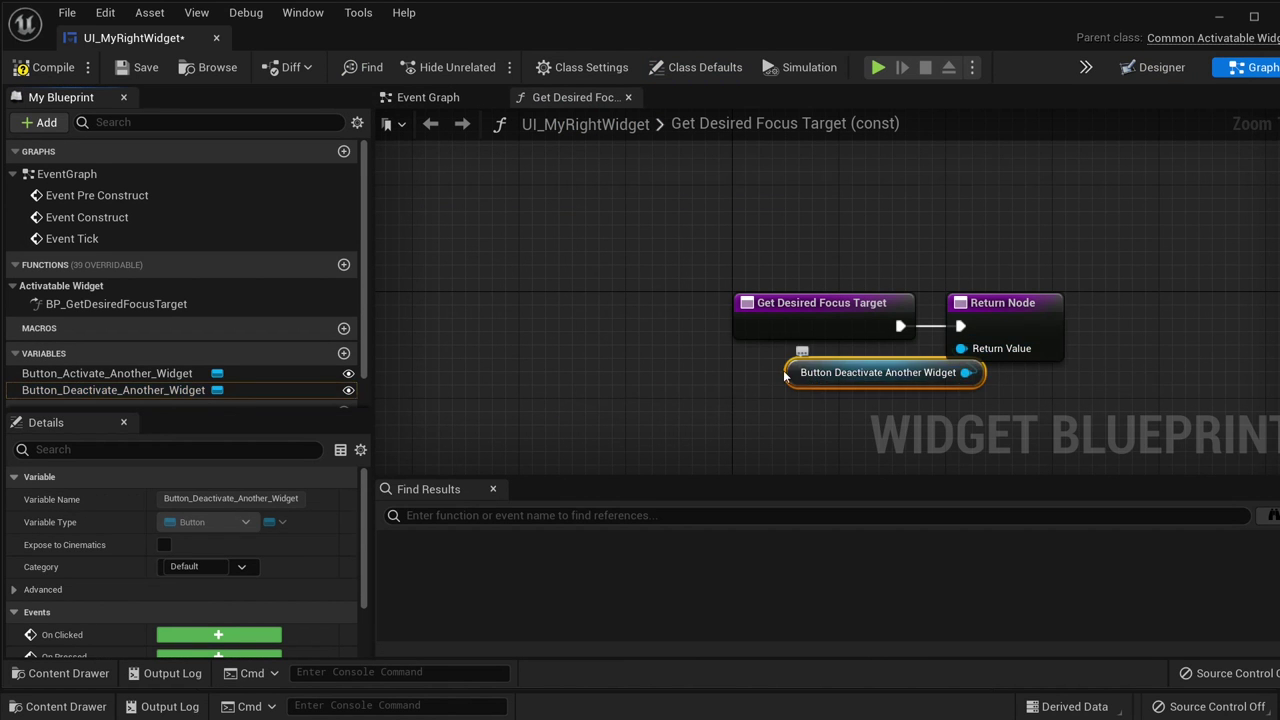
left_click_drag(785, 375, 771, 402)
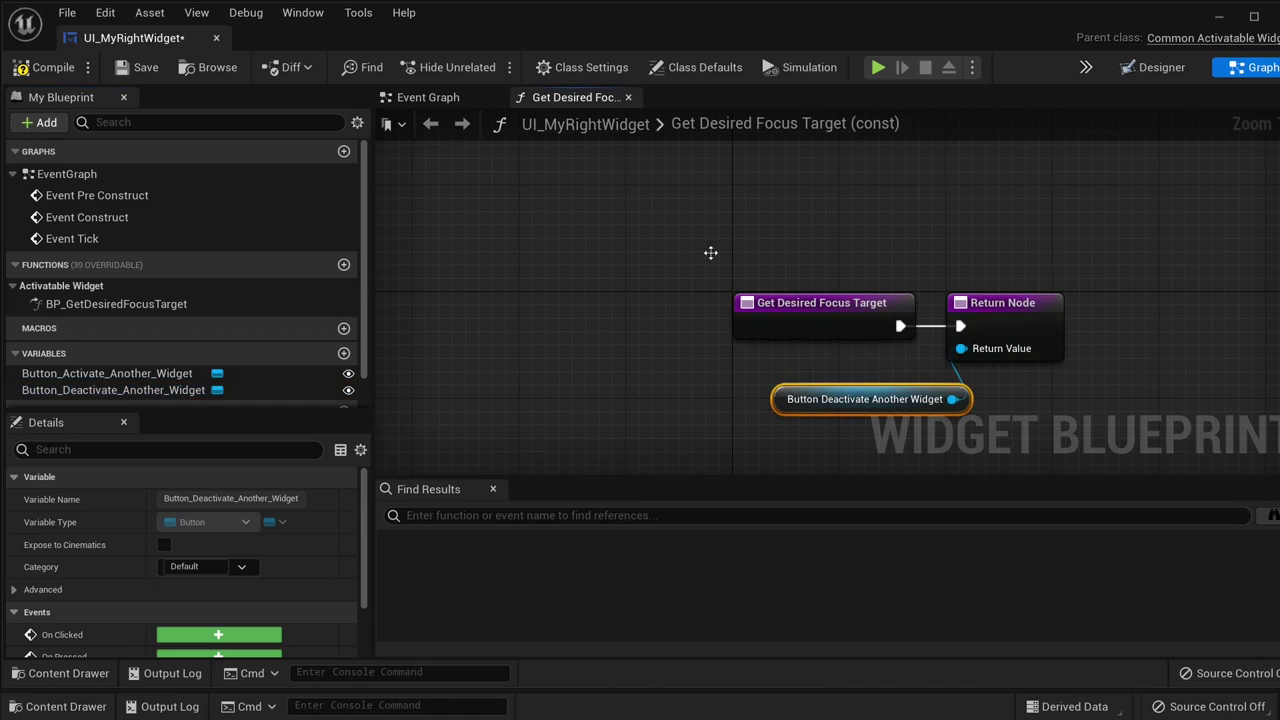
- Save UI_MyRightWidget, close its editor, and start another play-test with Alt+P
left_click(139, 70)
left_click(216, 37)
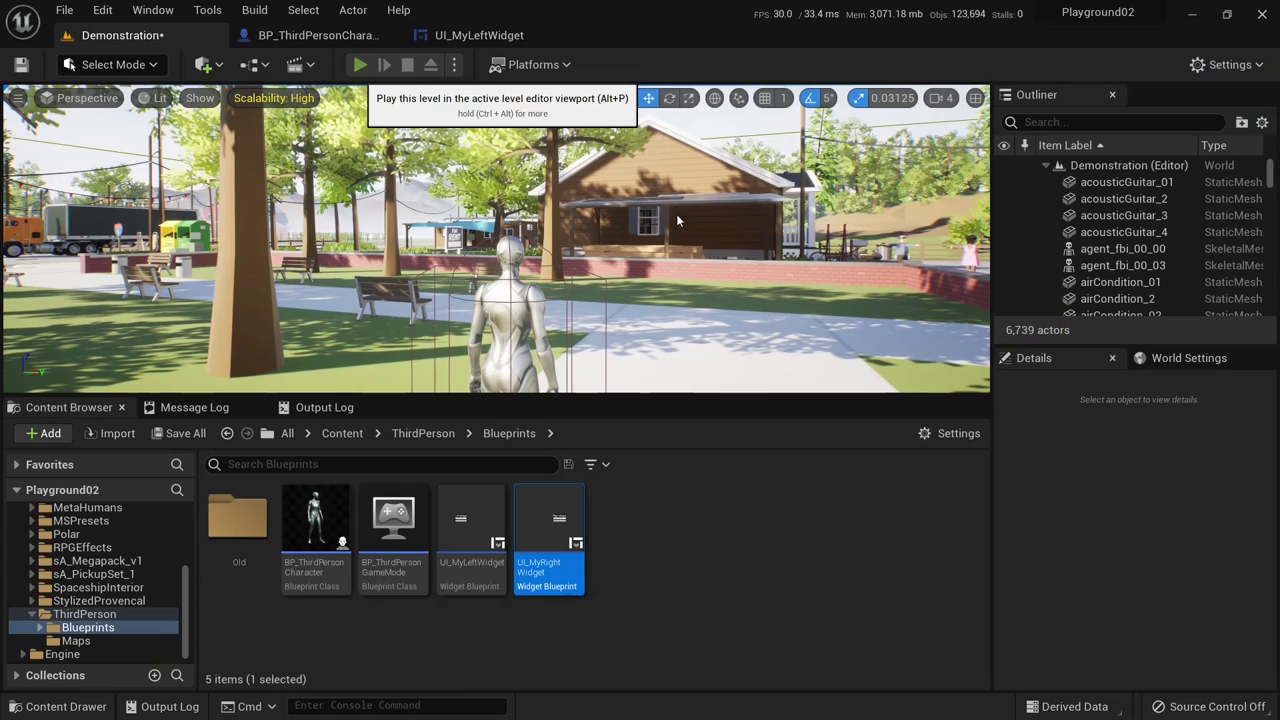
key("alt+p")
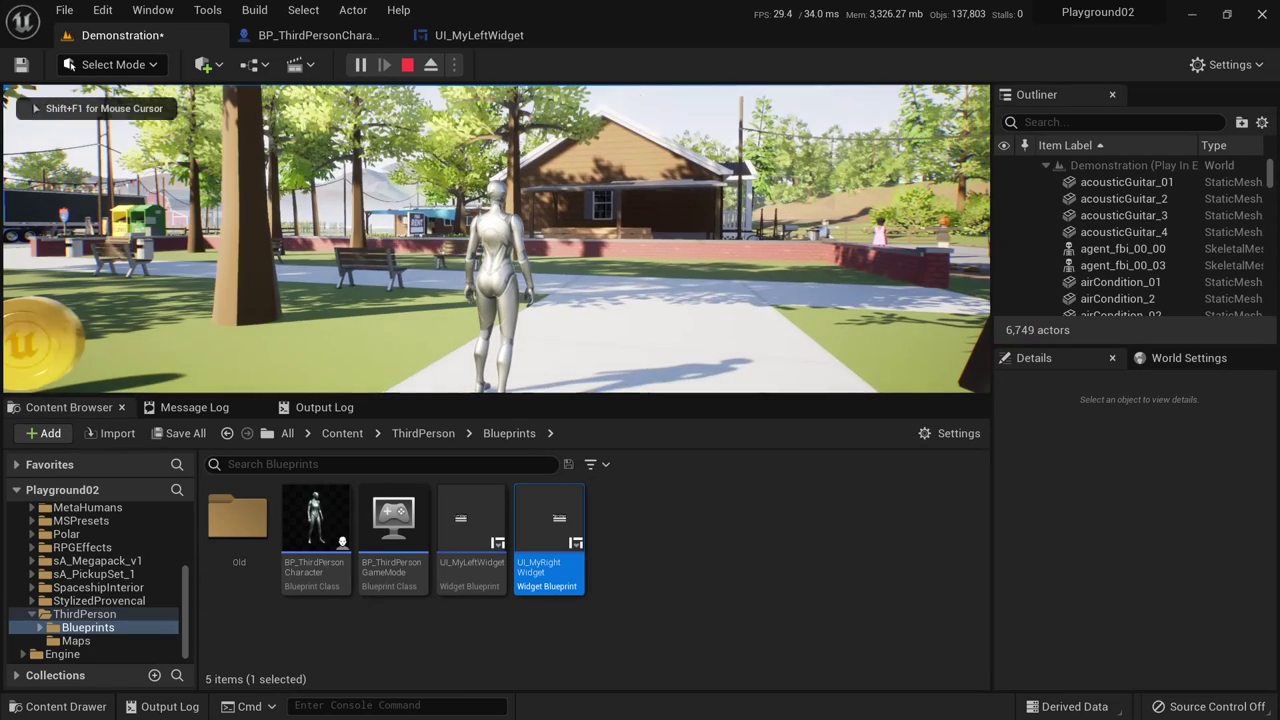
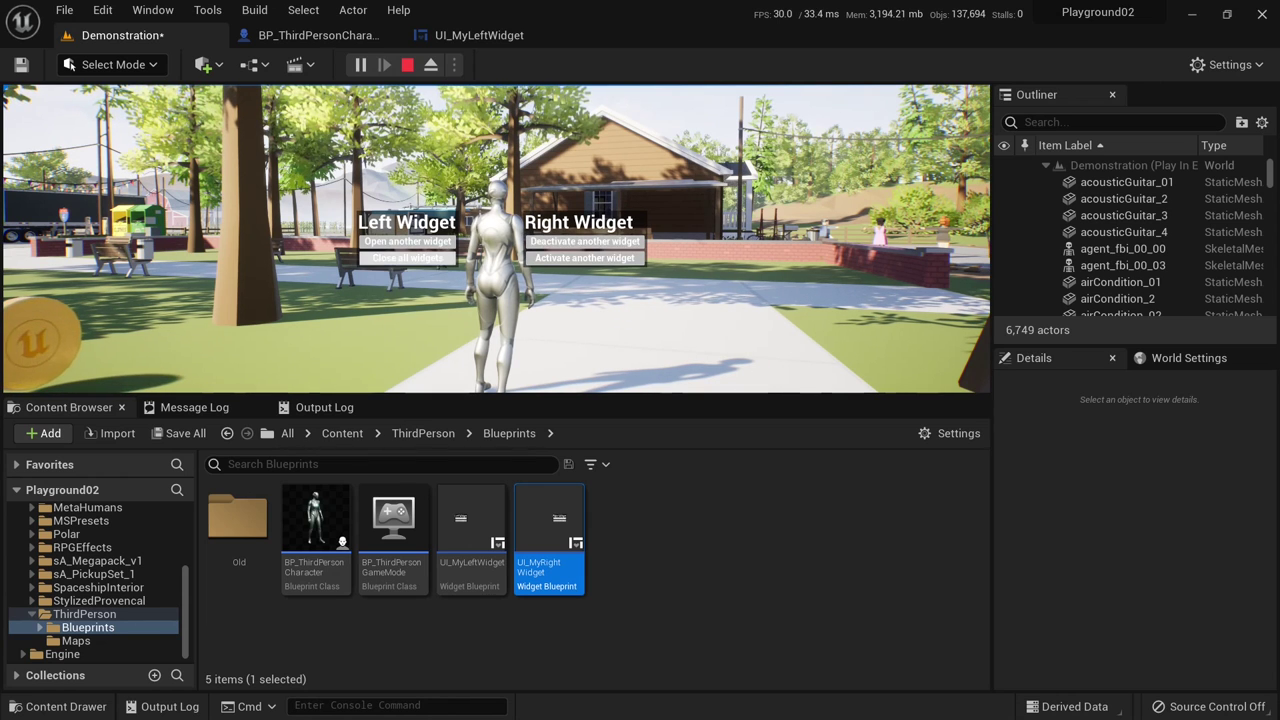
- Stop the play-in-editor session to get back to editing the Demonstration level
key("Escape")
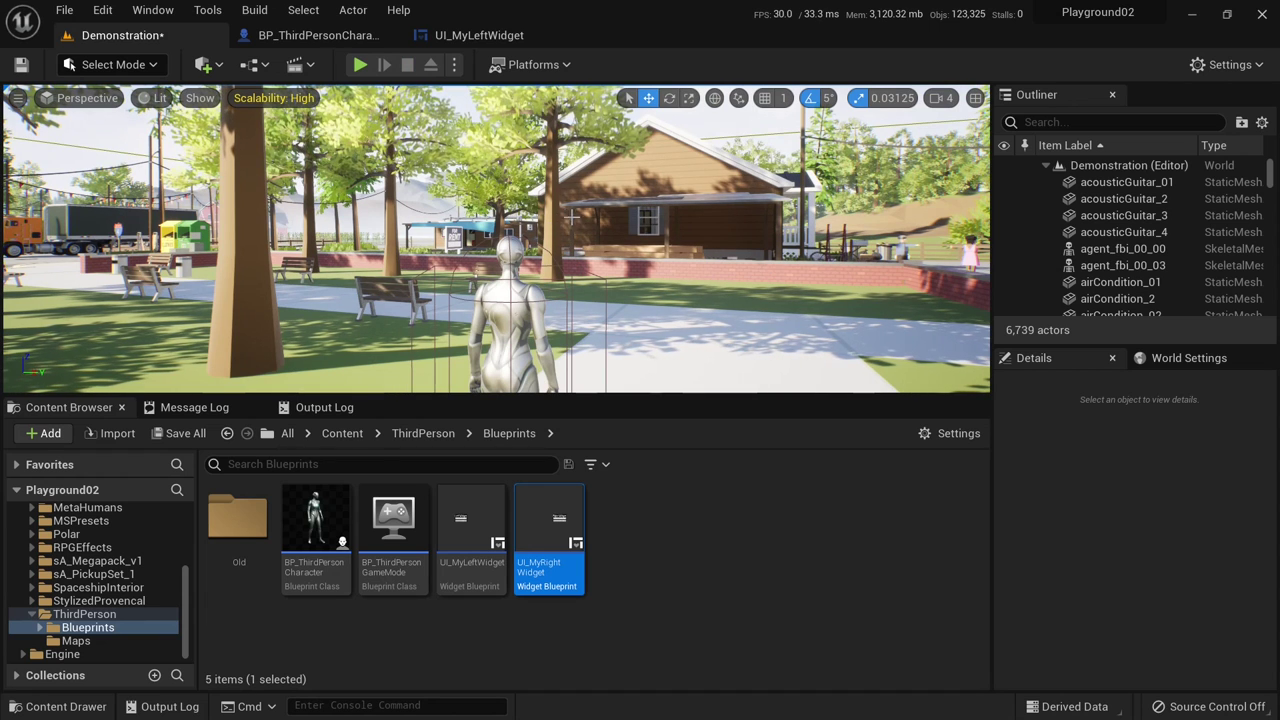
- In UI_MyLeftWidget, add a validated Get UI My Right Widget node run after the SET node
left_click(474, 38)
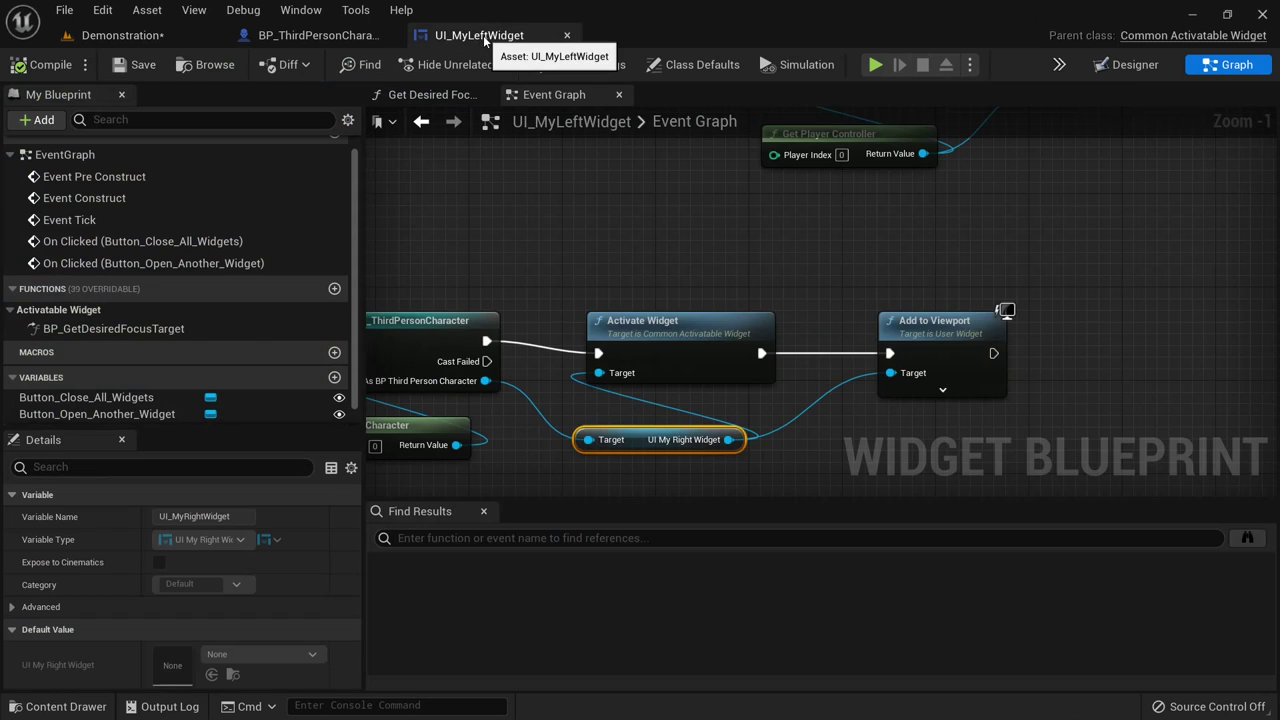
right_click_drag(559, 245, 382, 459)
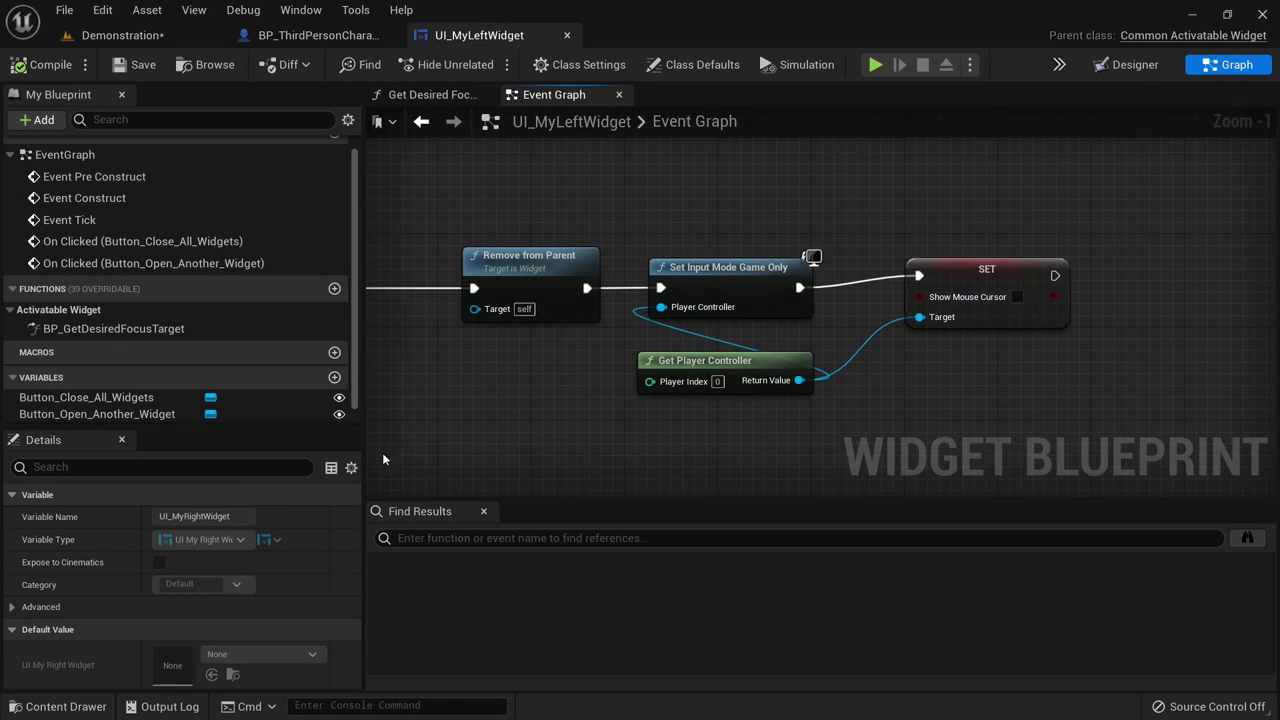
right_click_drag(932, 421, 897, 213)
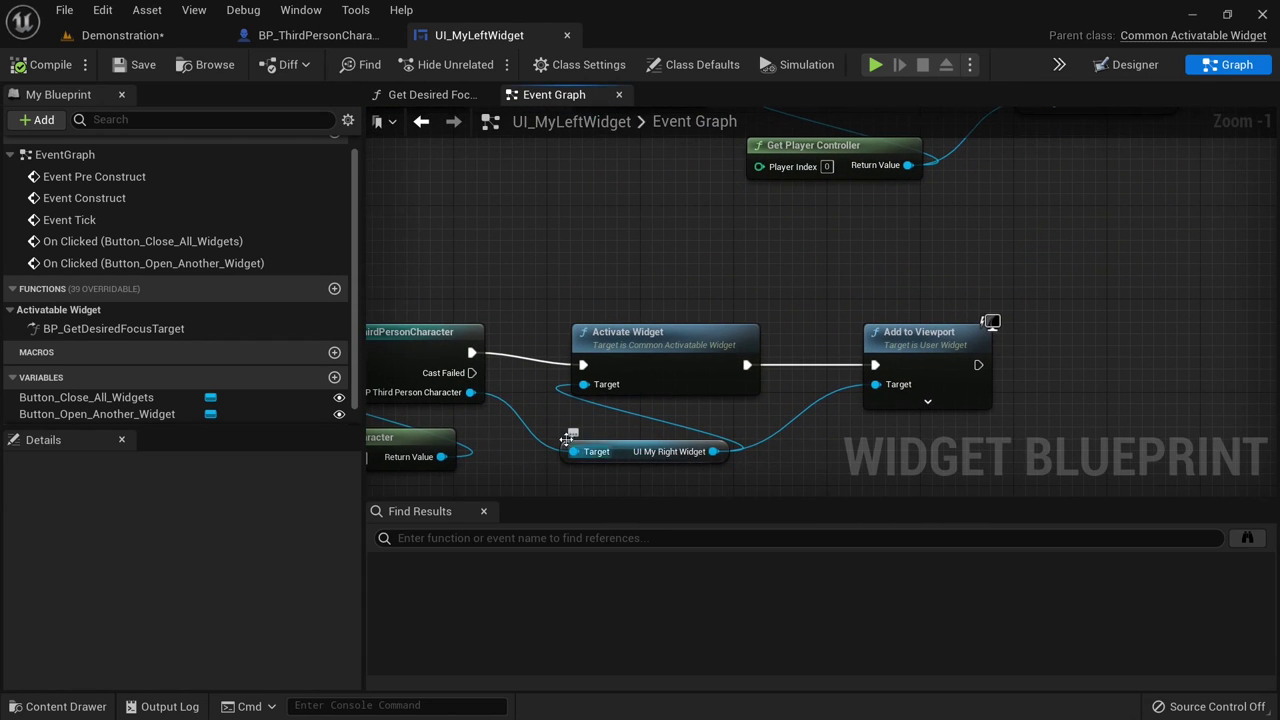
right_click_drag(567, 438, 600, 435)
right_click_drag(797, 318, 710, 328)
left_click_drag(453, 437, 1065, 290)
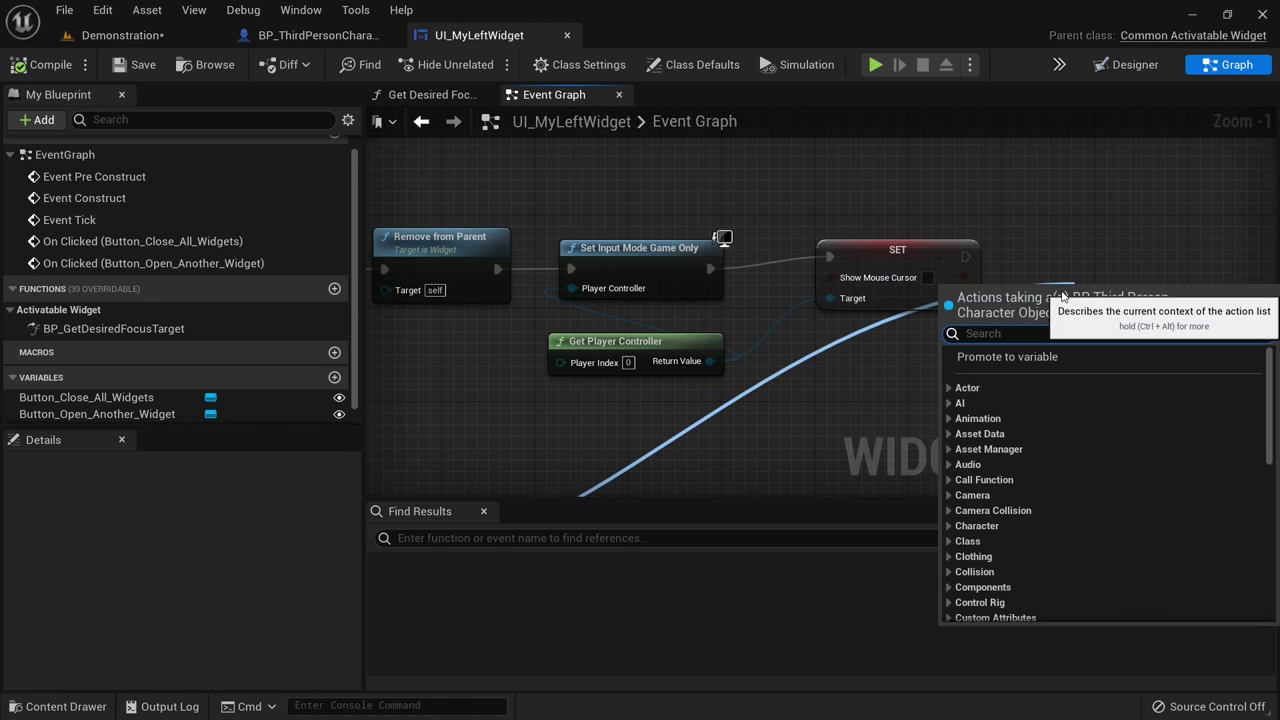
type("my rig")
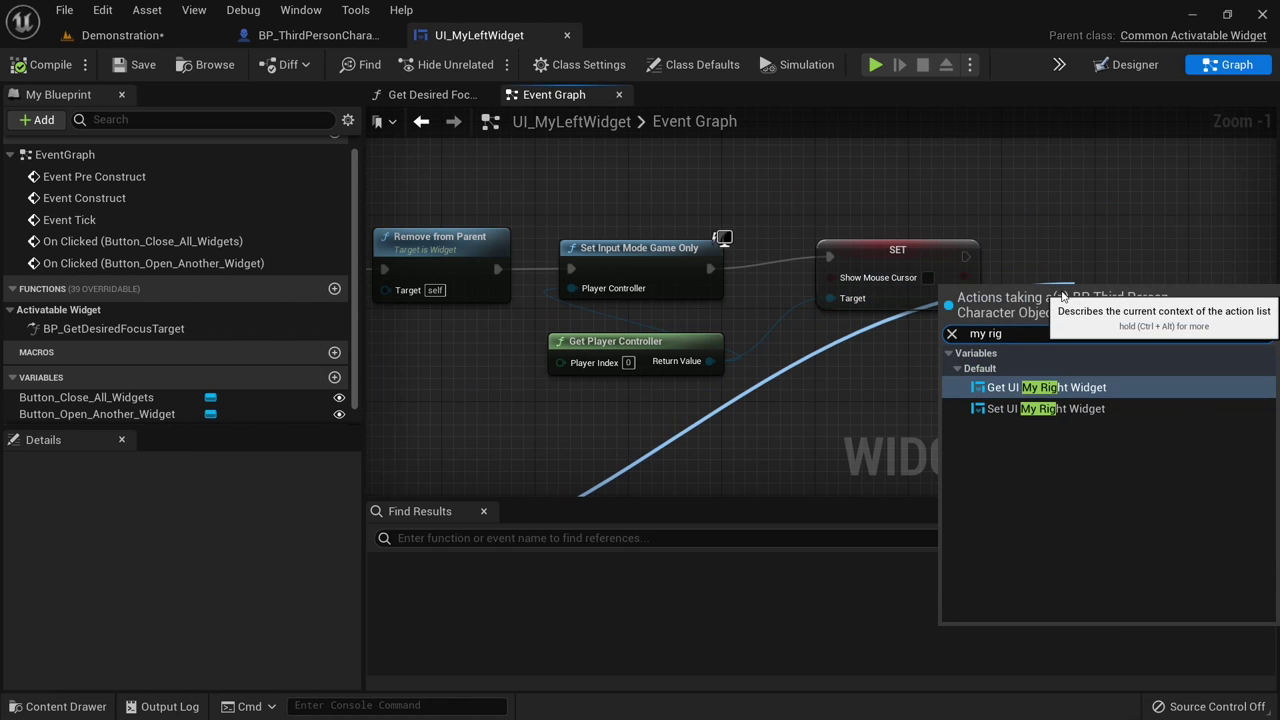
key("Return")
right_click_drag(1030, 378, 713, 359)
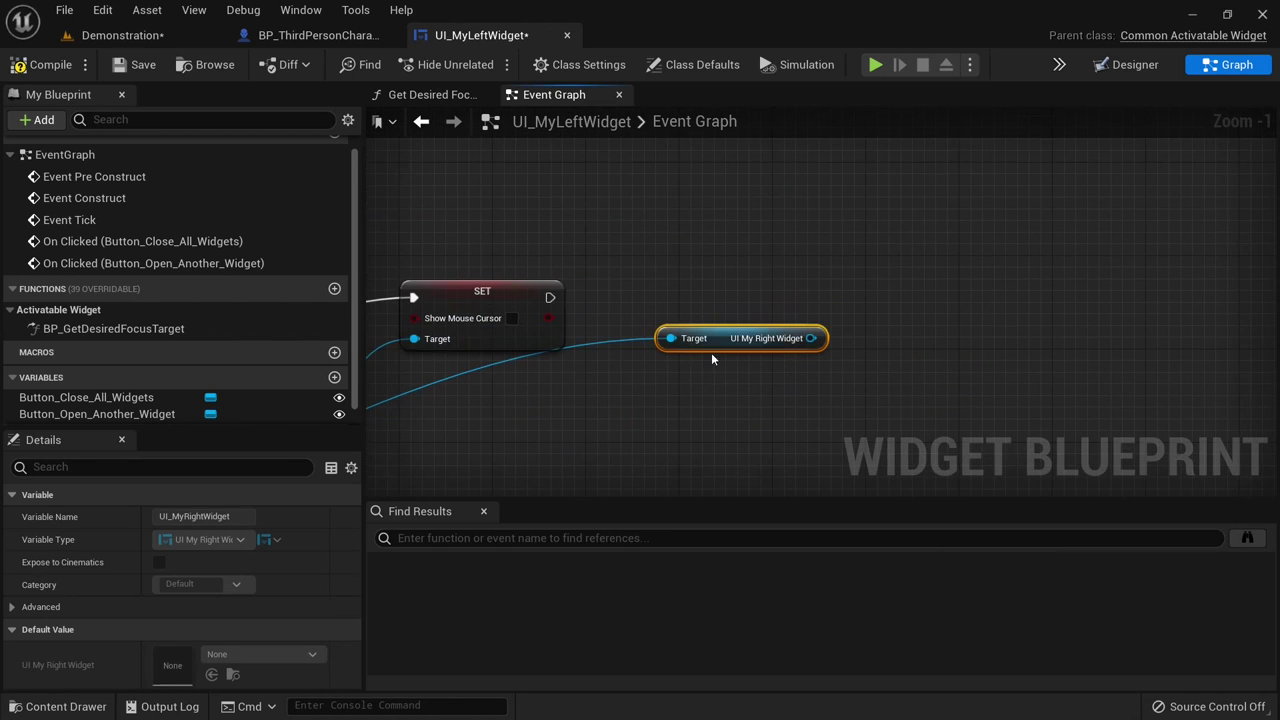
right_click(727, 342)
left_click(788, 697)
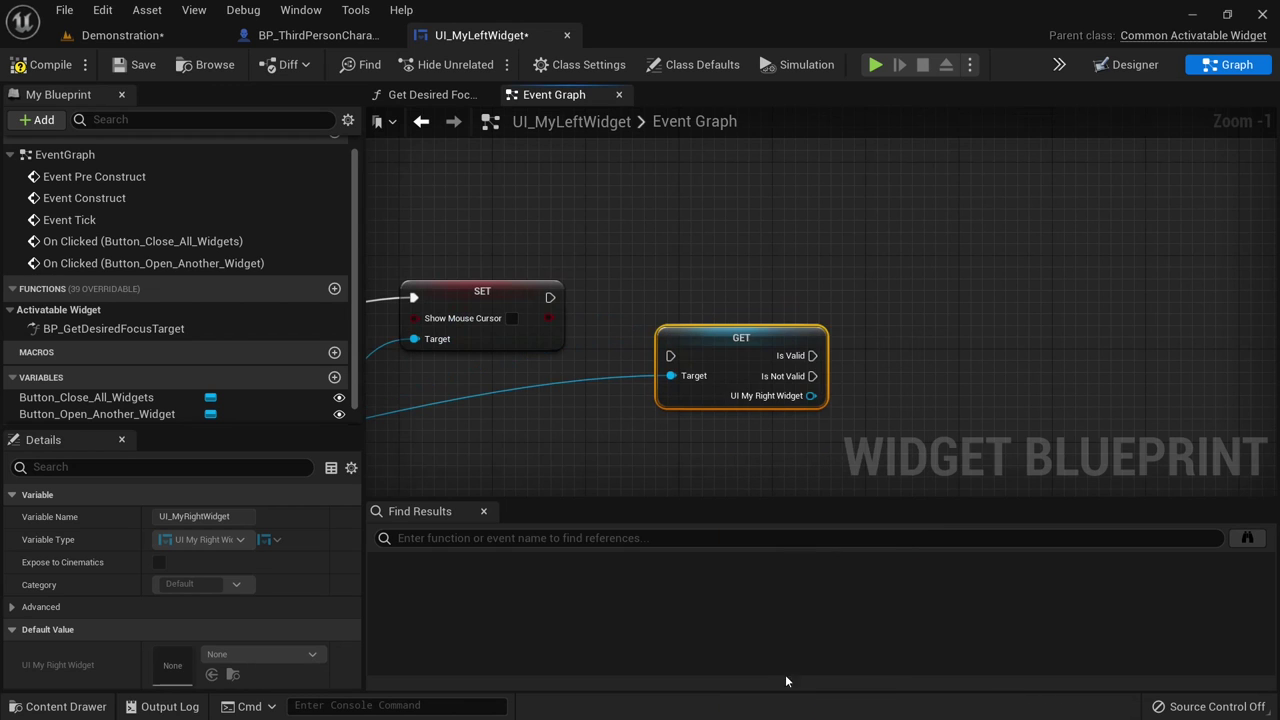
left_click_drag(706, 341, 682, 306)
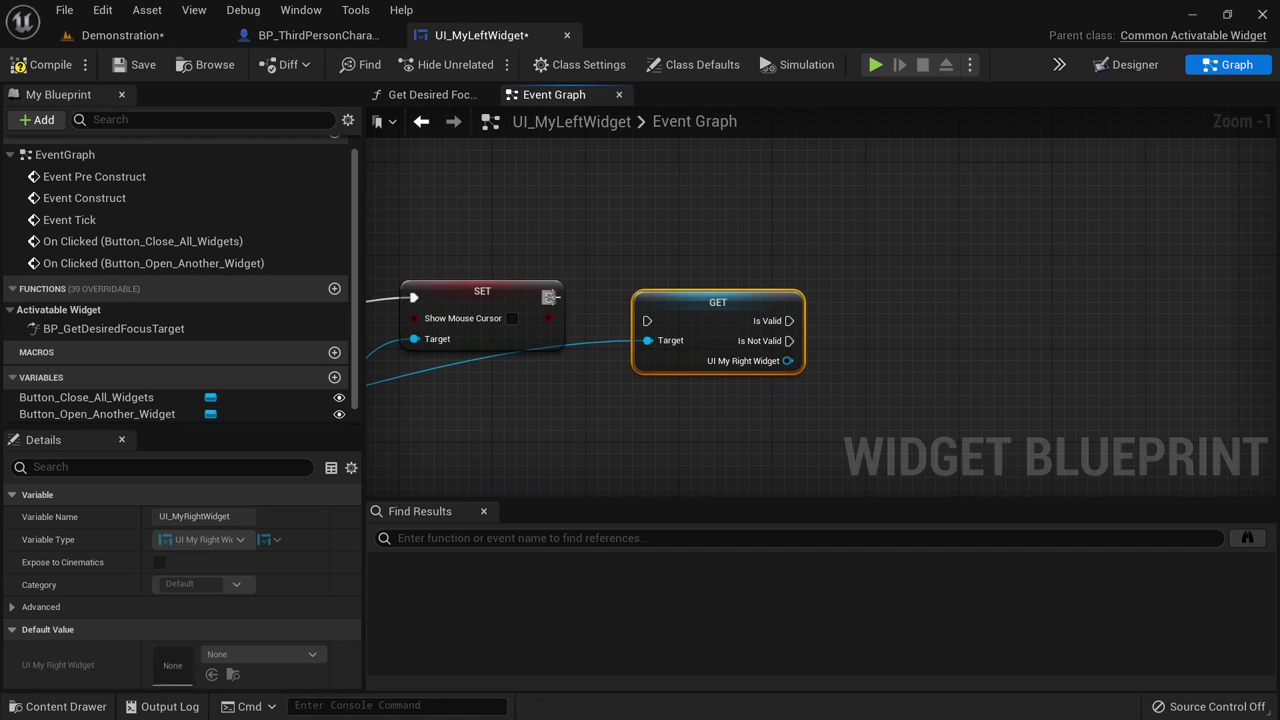
left_click_drag(549, 297, 647, 320)
- Paste Deactivate Widget and Remove from Parent copies, targeting the right widget when valid
right_click_drag(516, 415, 1013, 398)
left_click(514, 216)
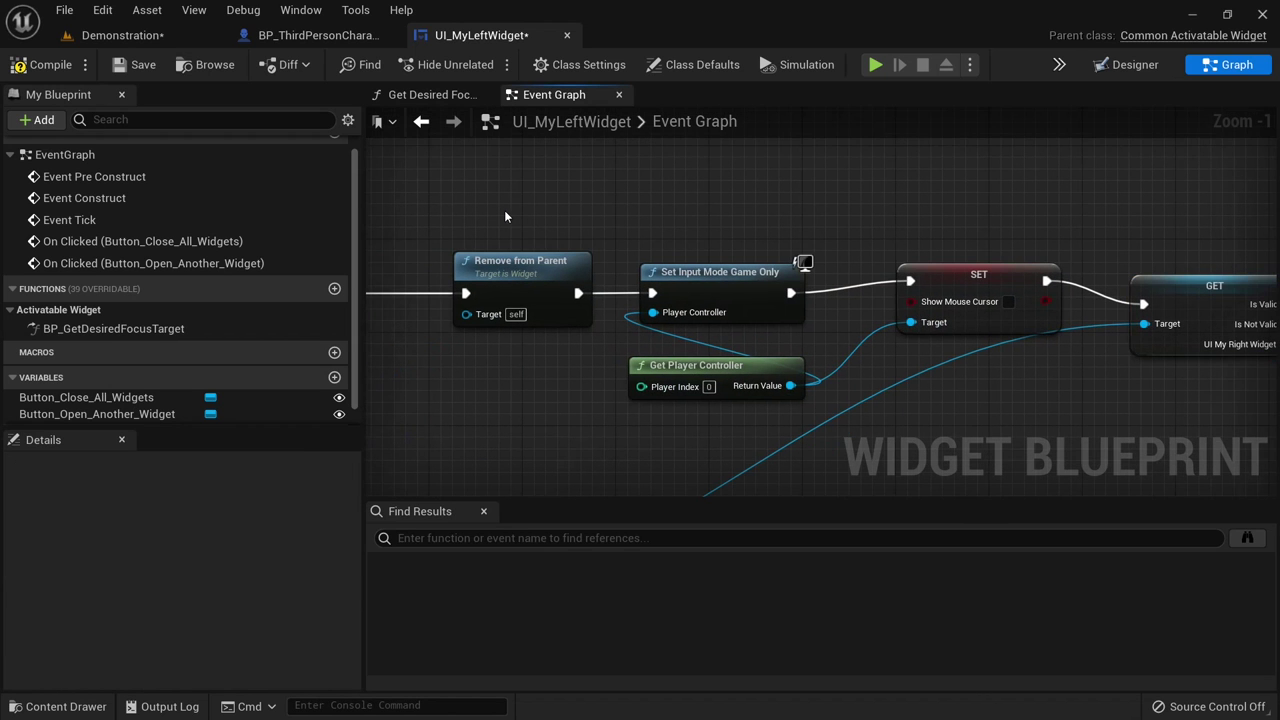
right_click_drag(505, 210, 802, 210)
left_click_drag(530, 209, 853, 381)
right_click_drag(1097, 222, 375, 243)
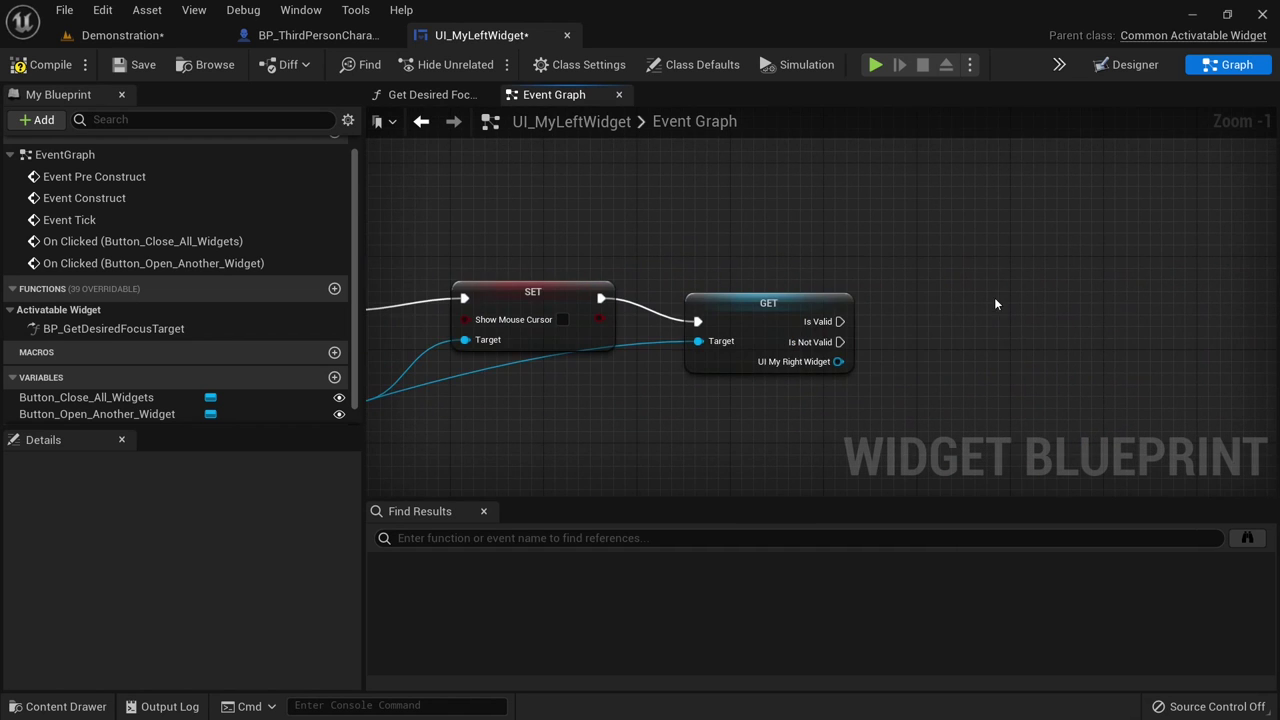
right_click_drag(998, 305, 804, 300)
key("ctrl+v")
left_click_drag(789, 296, 871, 273)
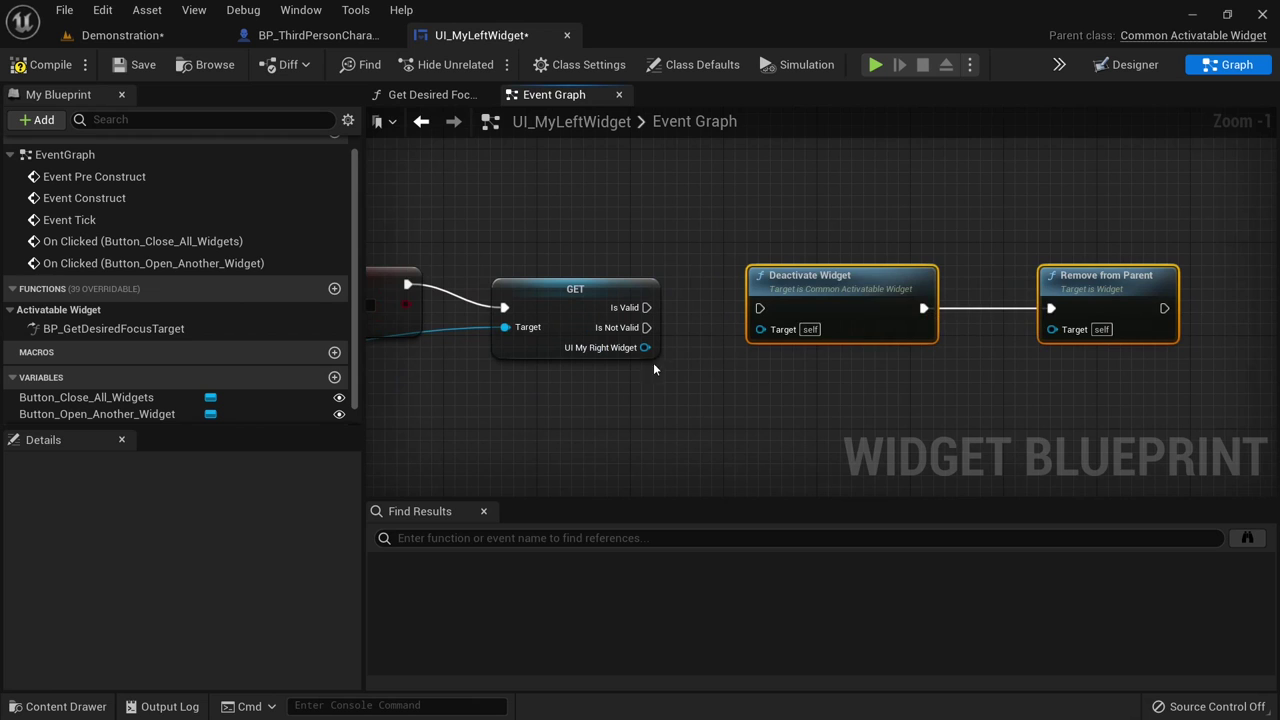
left_click_drag(645, 347, 760, 330)
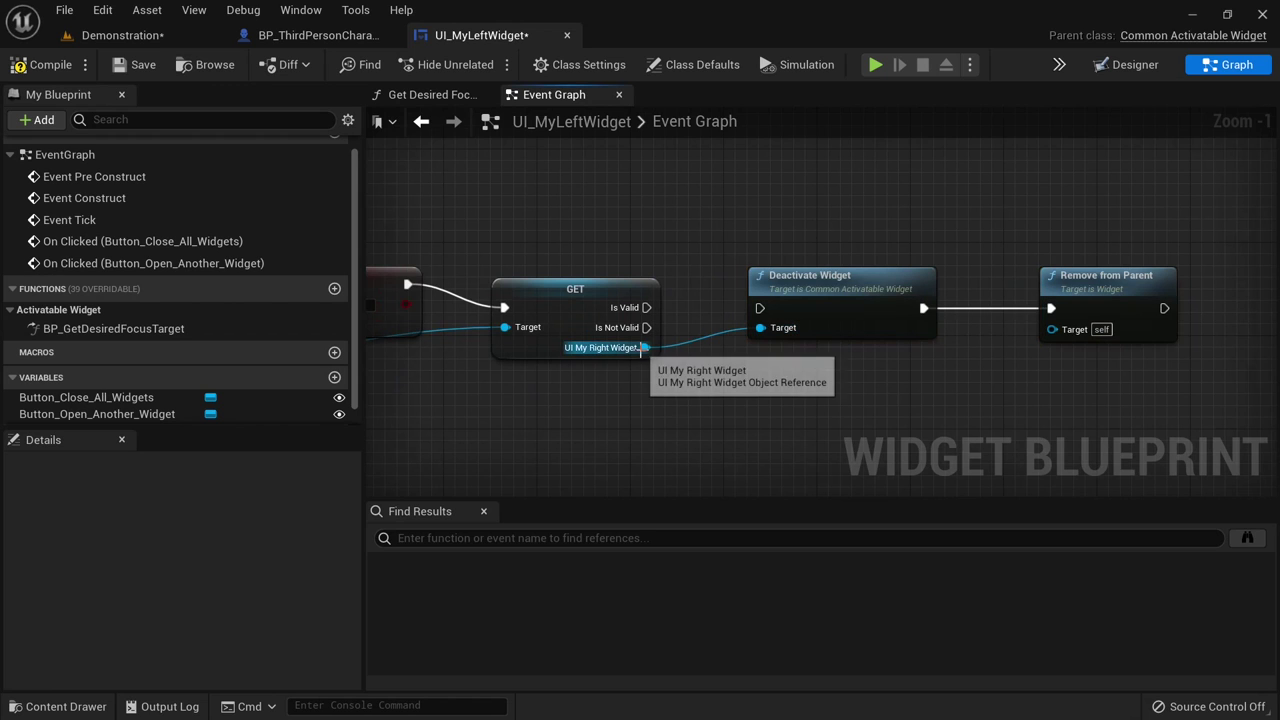
left_click_drag(645, 347, 1055, 332)
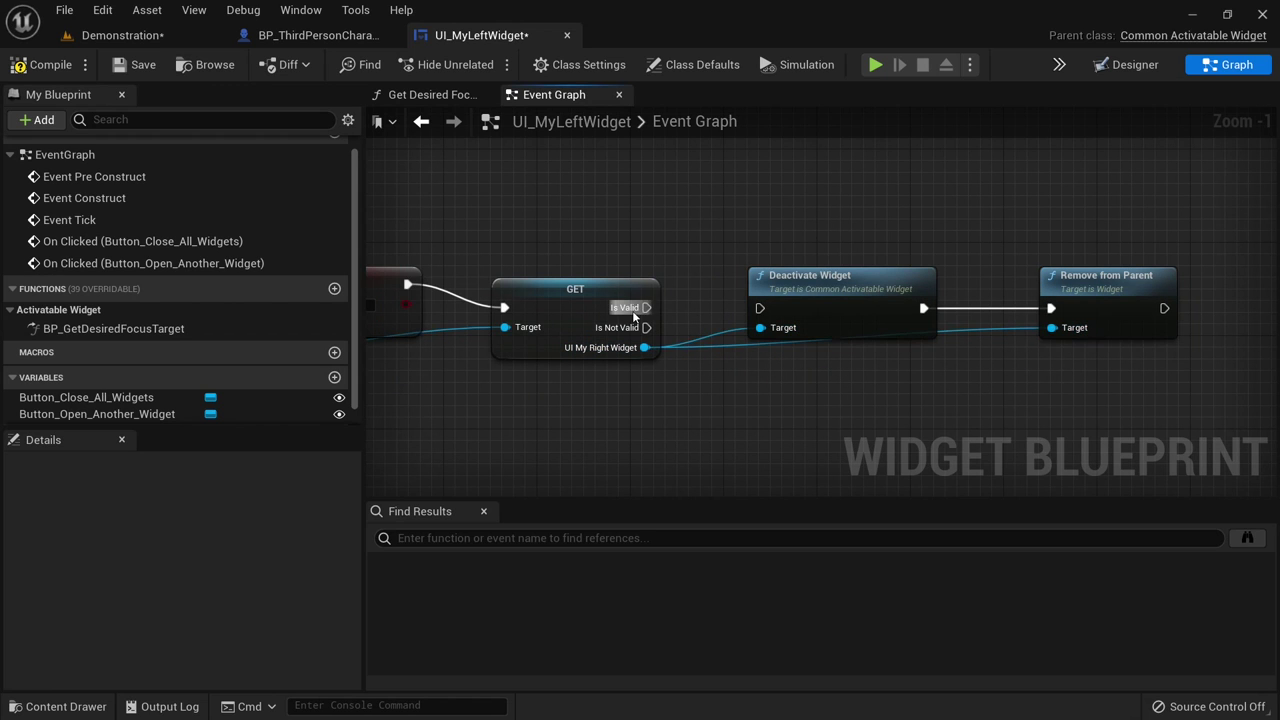
left_click_drag(646, 307, 760, 308)
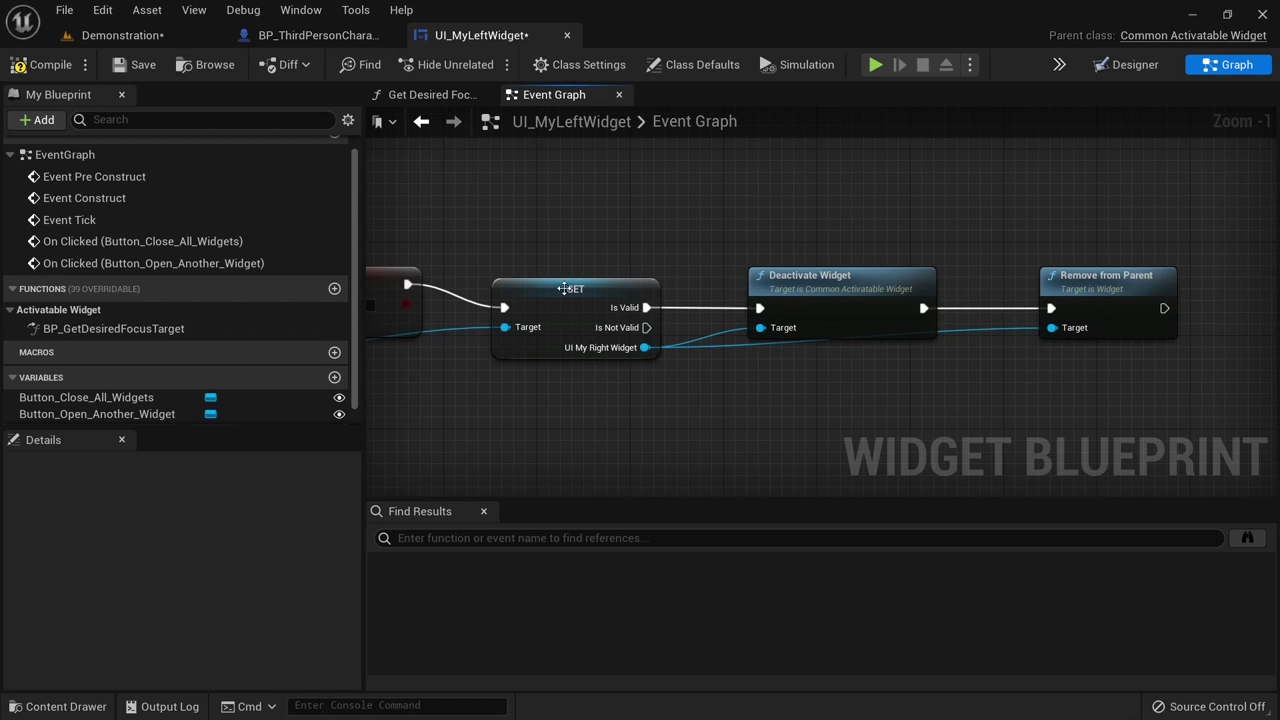
- Group the GET, Deactivate and Remove nodes under a 'Remove right widget' comment
left_click(564, 288)
left_click_drag(1195, 255, 726, 286, "shift")
type("c")
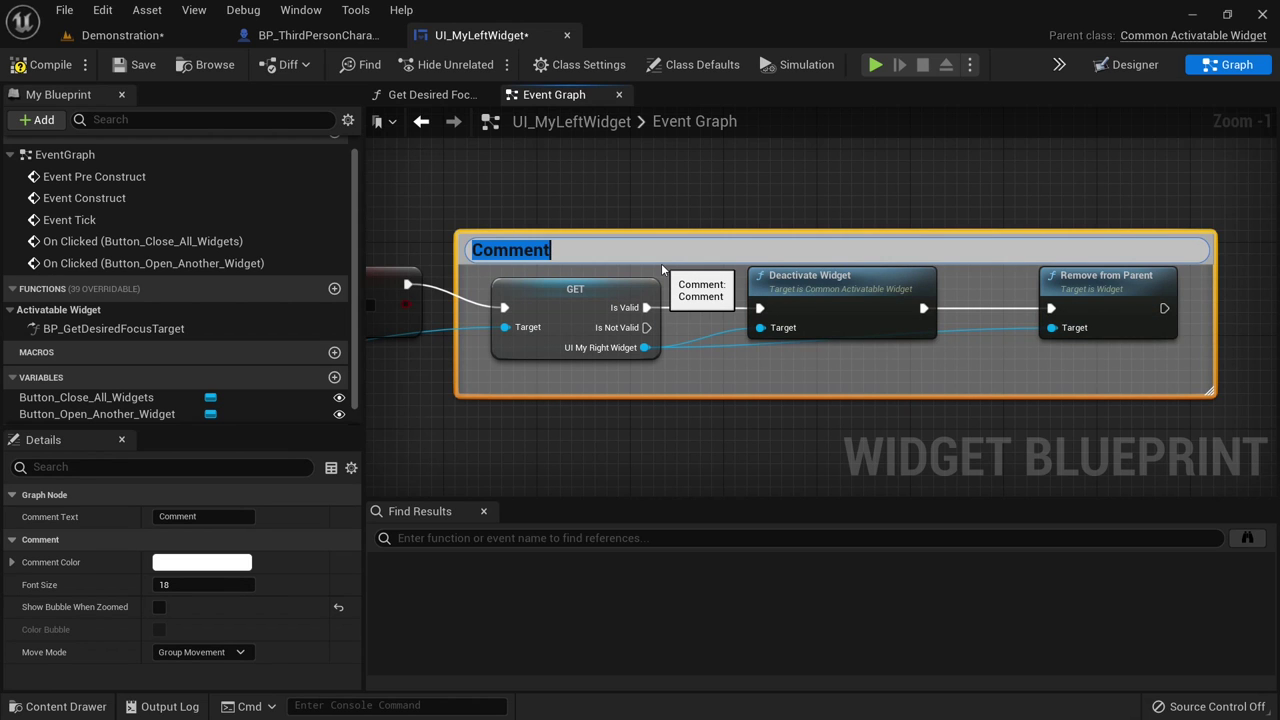
type("R")
key("BackSpace")
type("Remove")
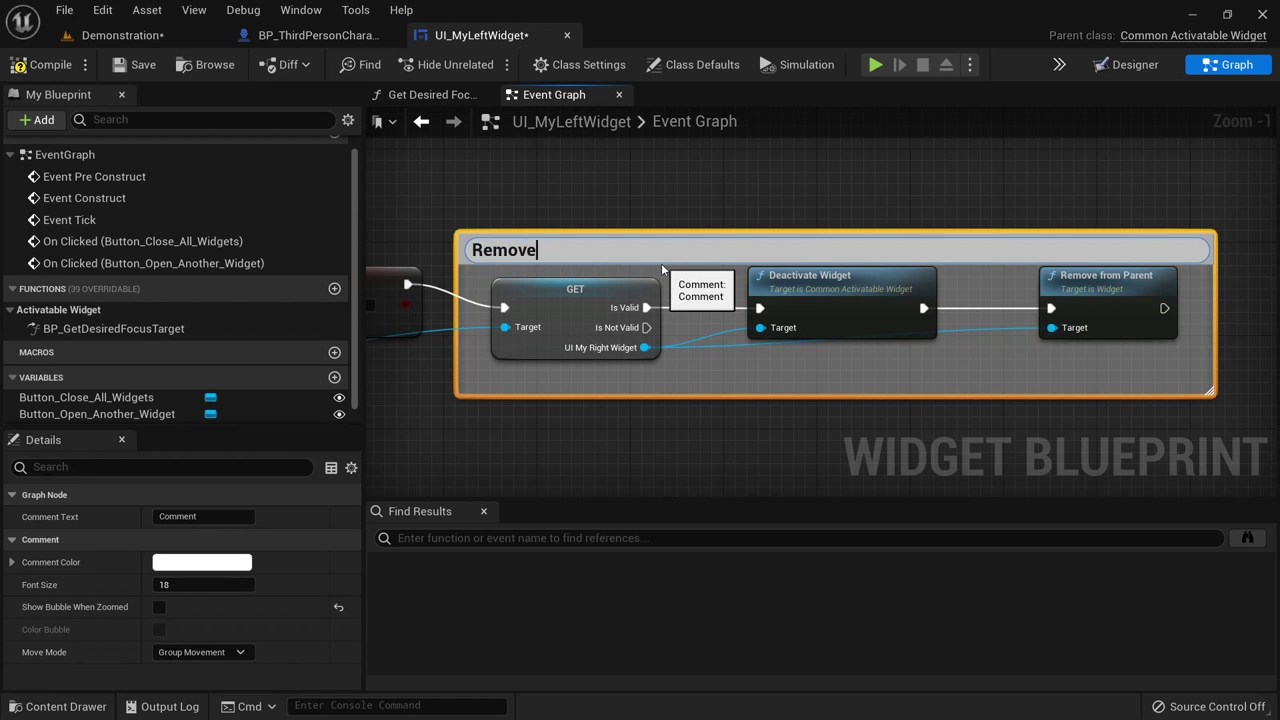
type(" right widget")
key("Return")
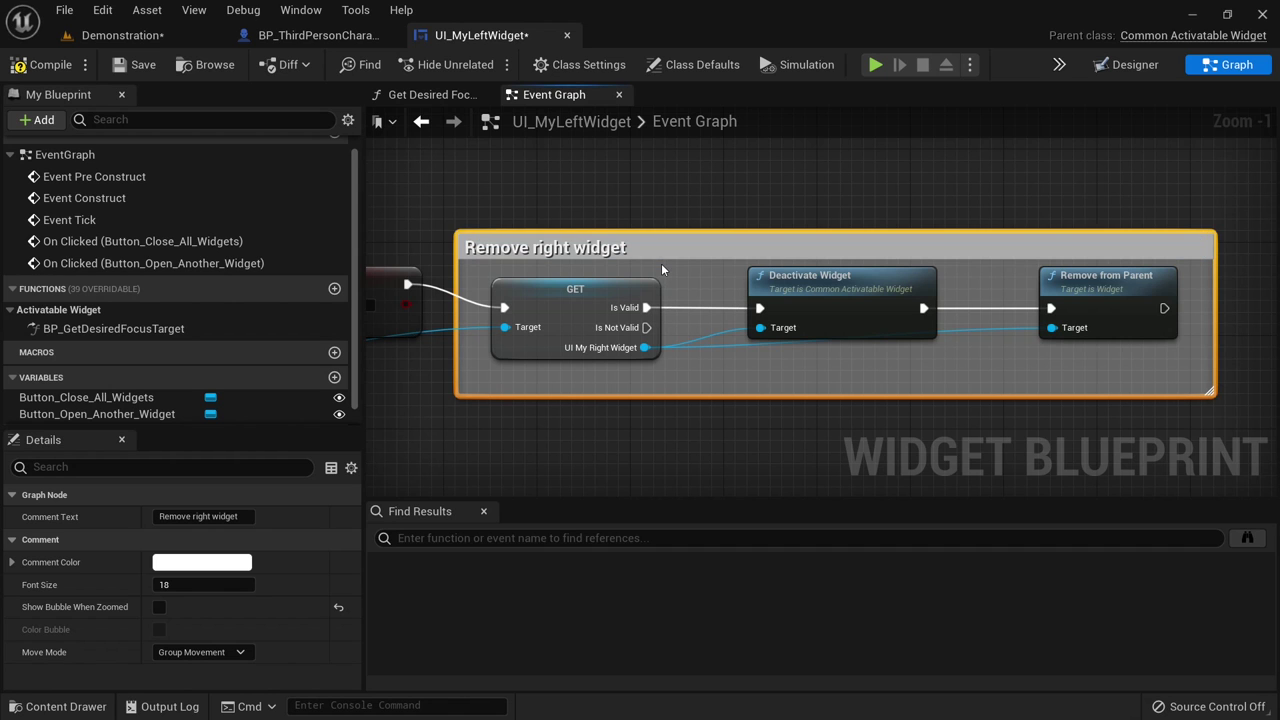
- Save UI_MyLeftWidget and return to the level with both UI widget blueprints listed
left_click(137, 64)
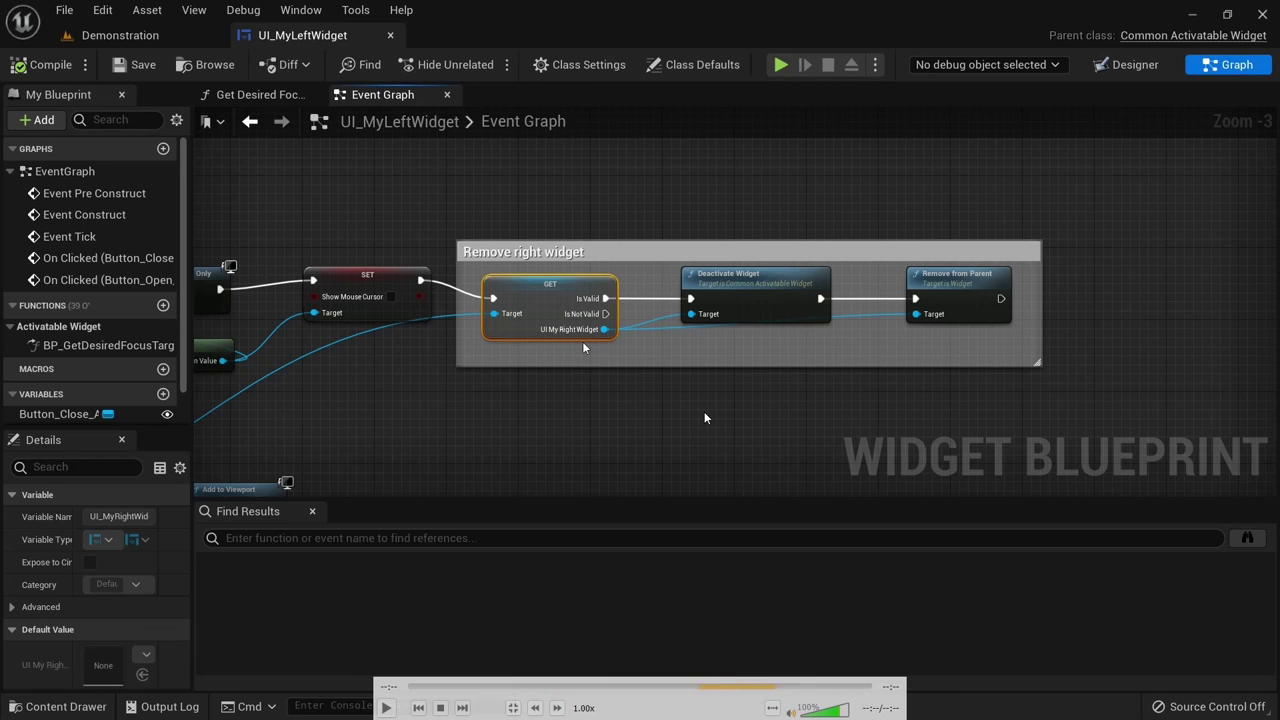
left_click(386, 708)
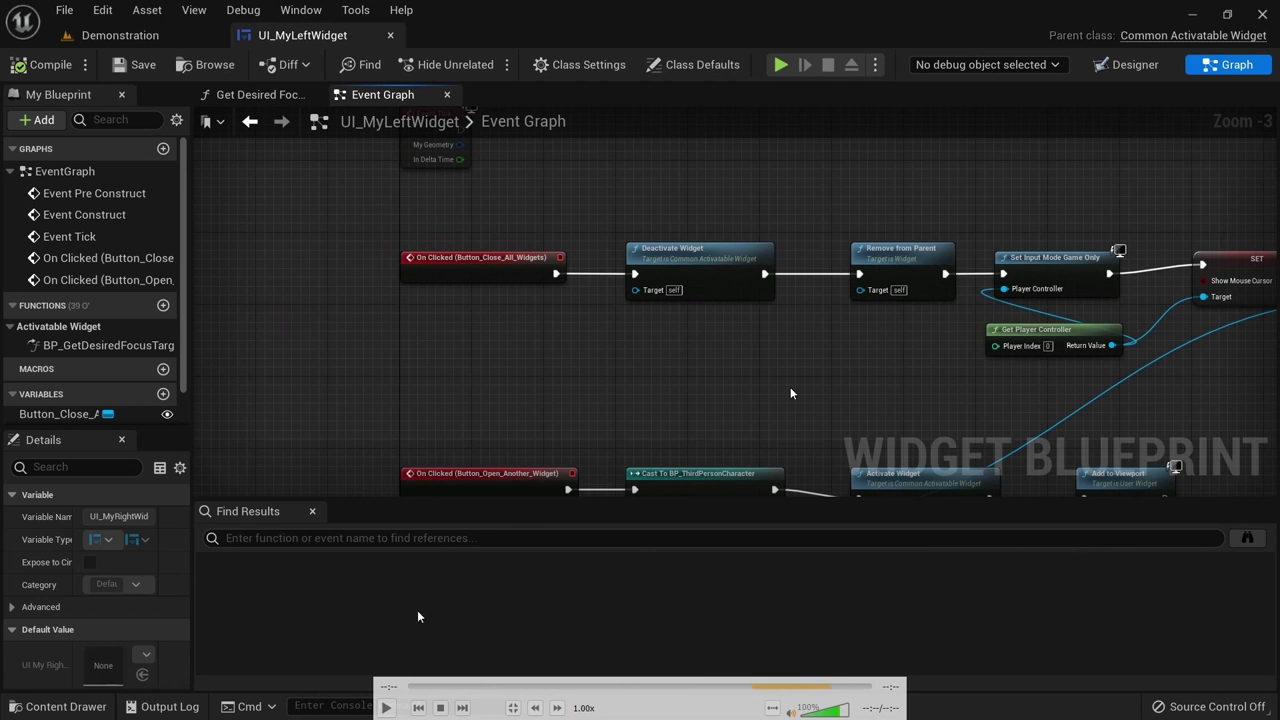
left_click(386, 708)
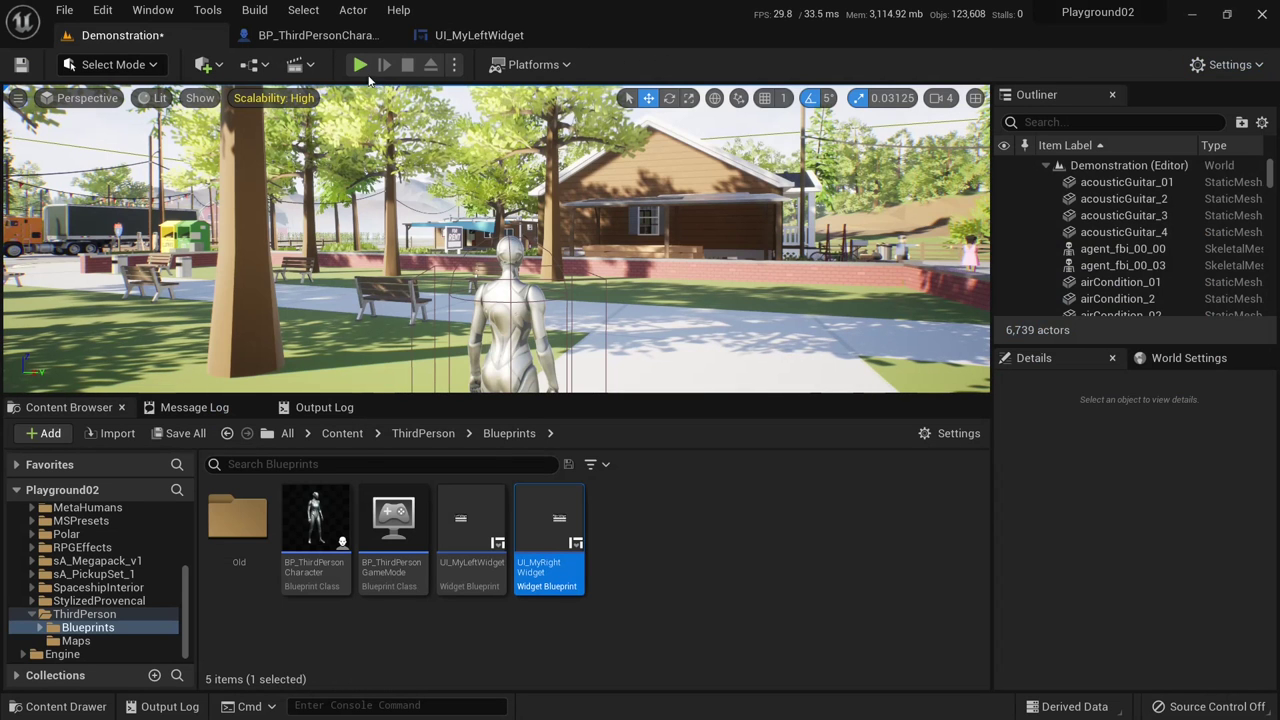
key("alt+p")
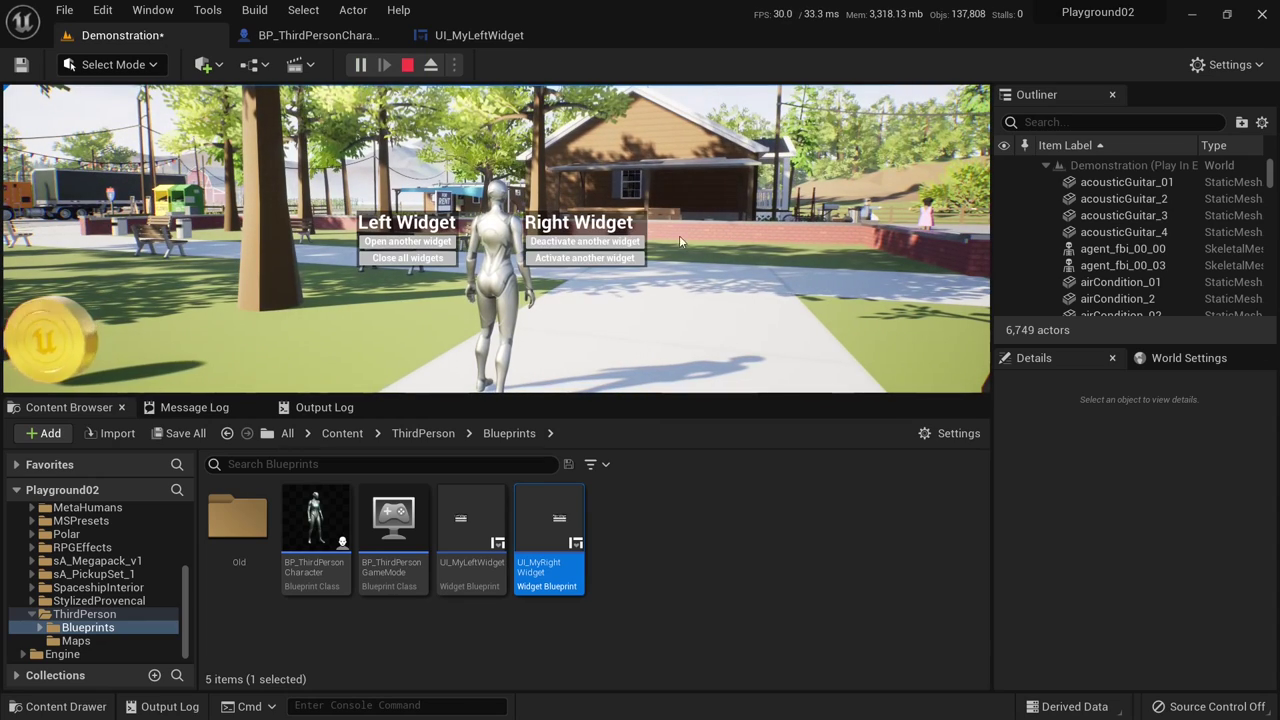
left_click(407, 257)
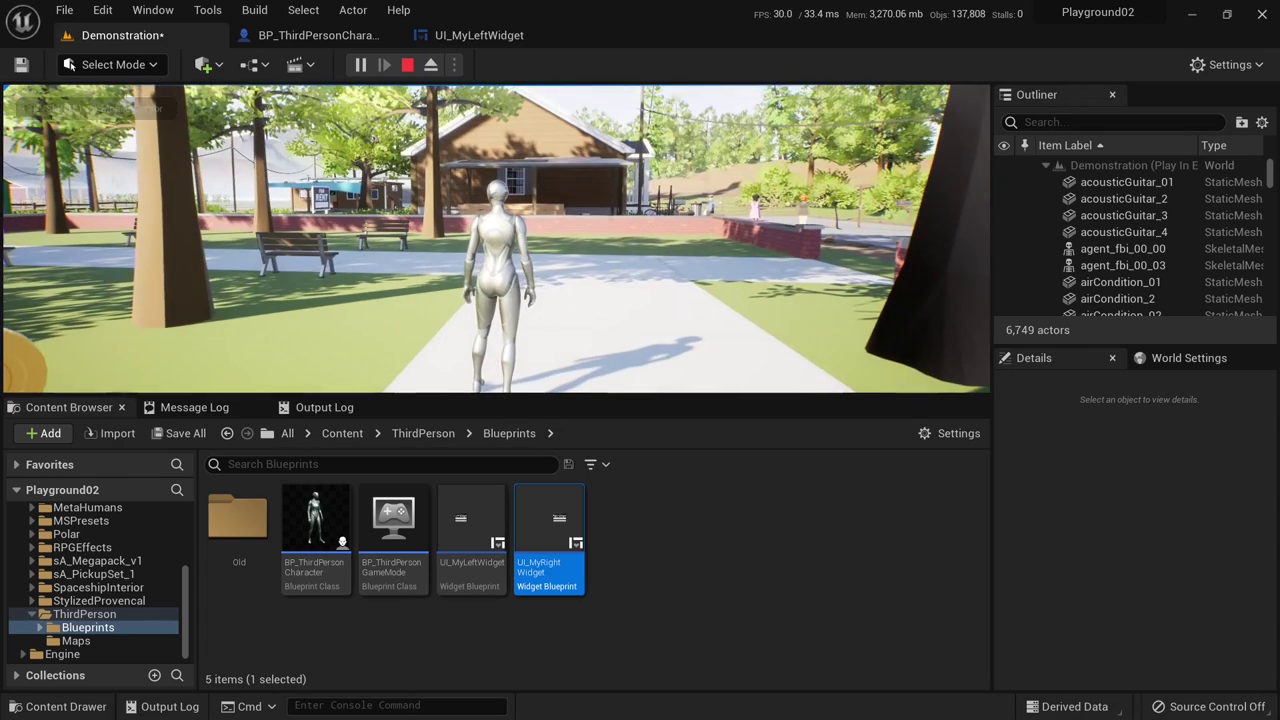
key("Escape")
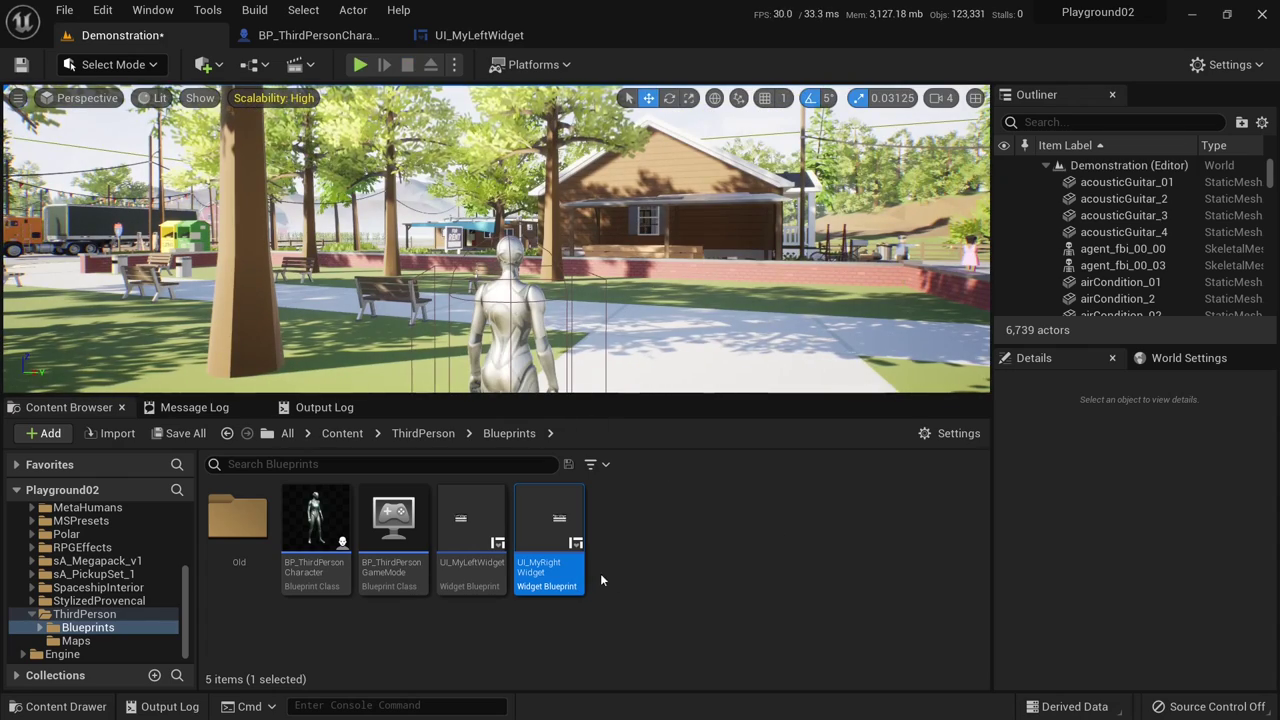
- Open UI_MyRightWidget, dock its editor, and show its event graph
double_click(553, 527)
middle_click(158, 42)
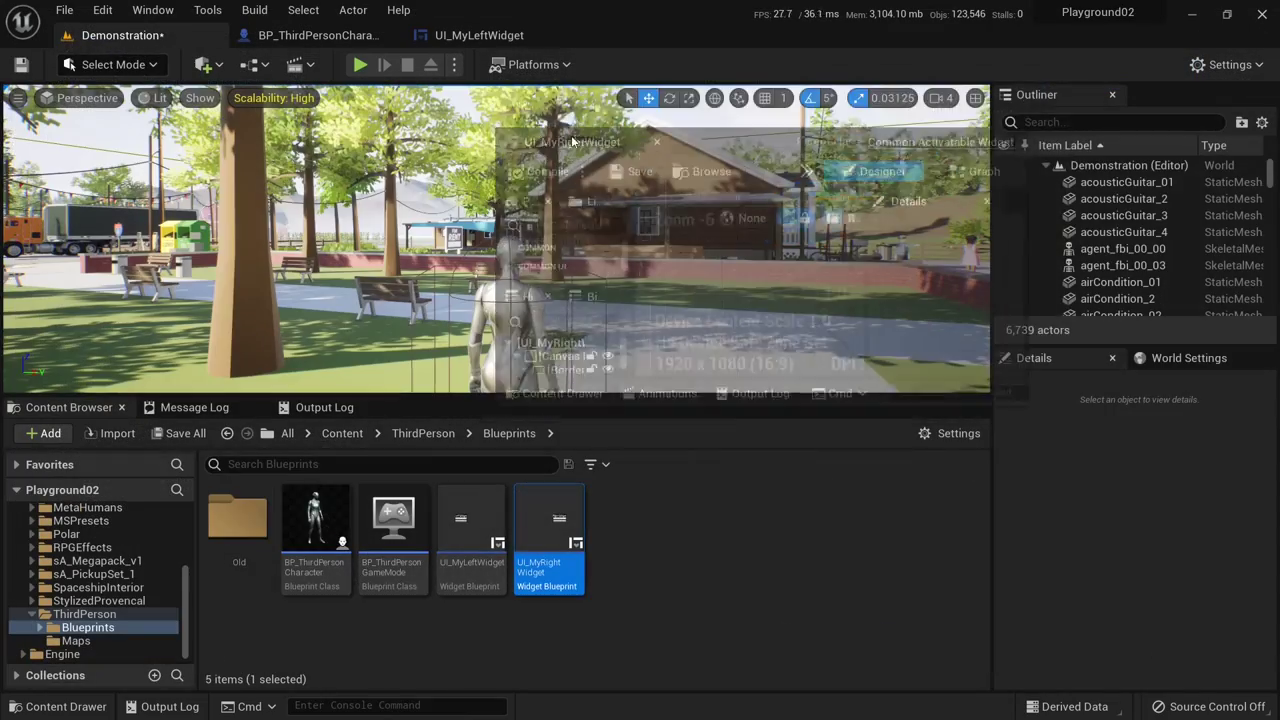
left_click_drag(573, 142, 616, 80)
scroll(750, 352, "up", 3)
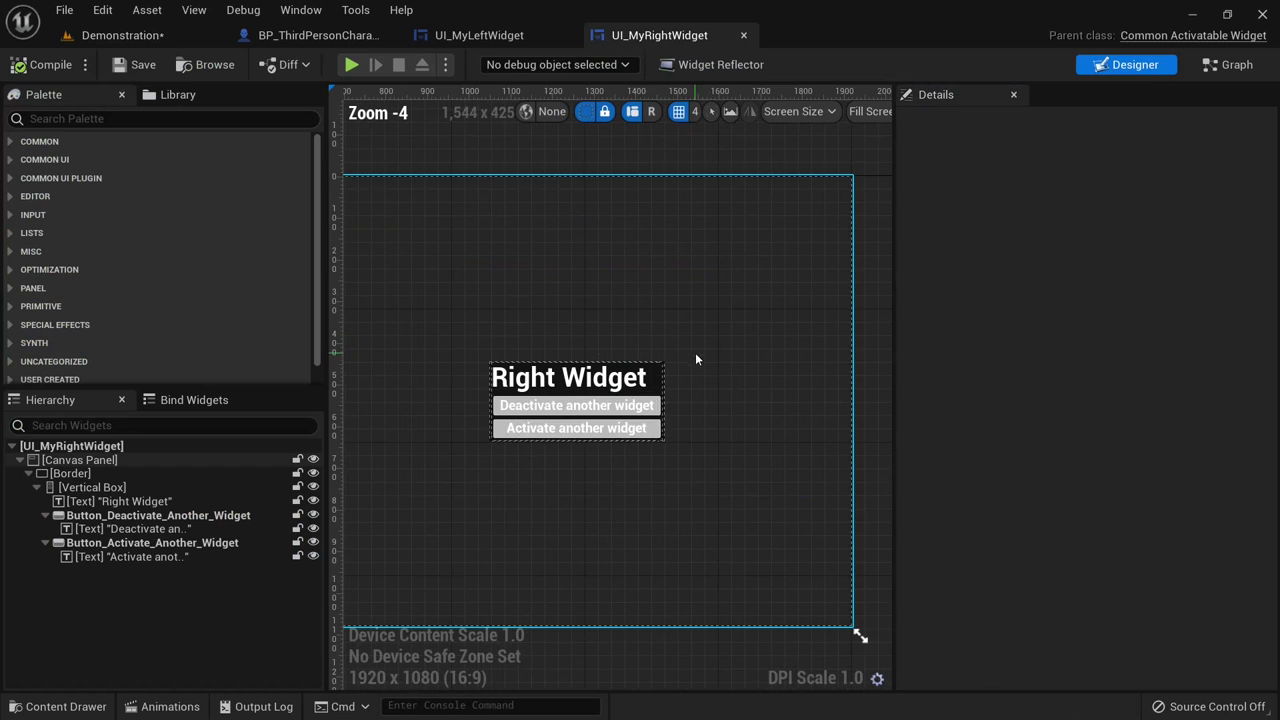
right_click_drag(697, 359, 749, 437)
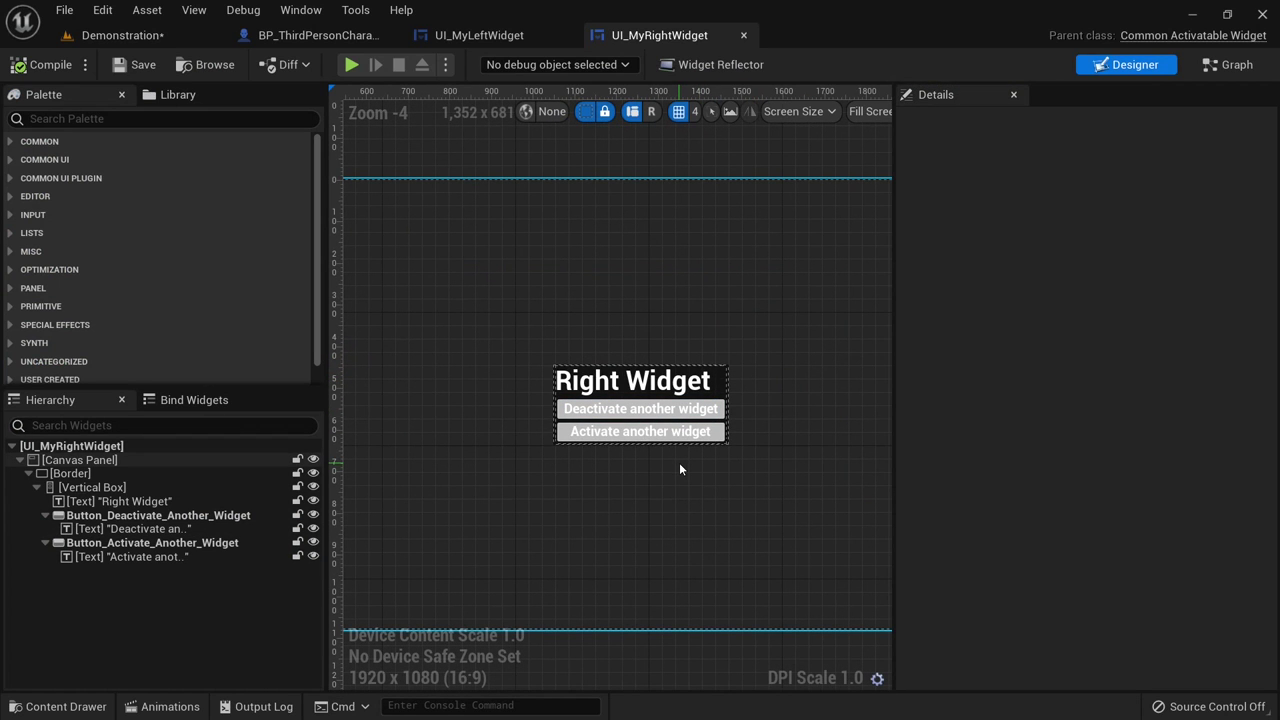
left_click(1240, 64)
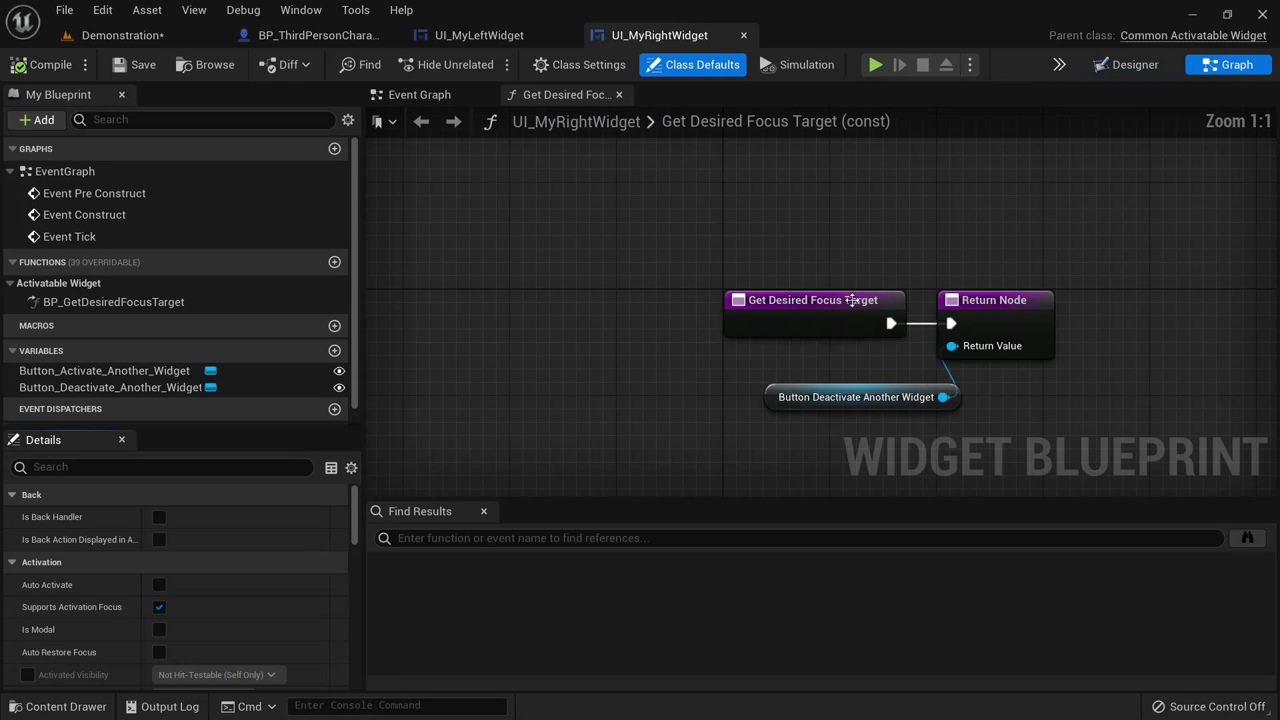
left_click(428, 95)
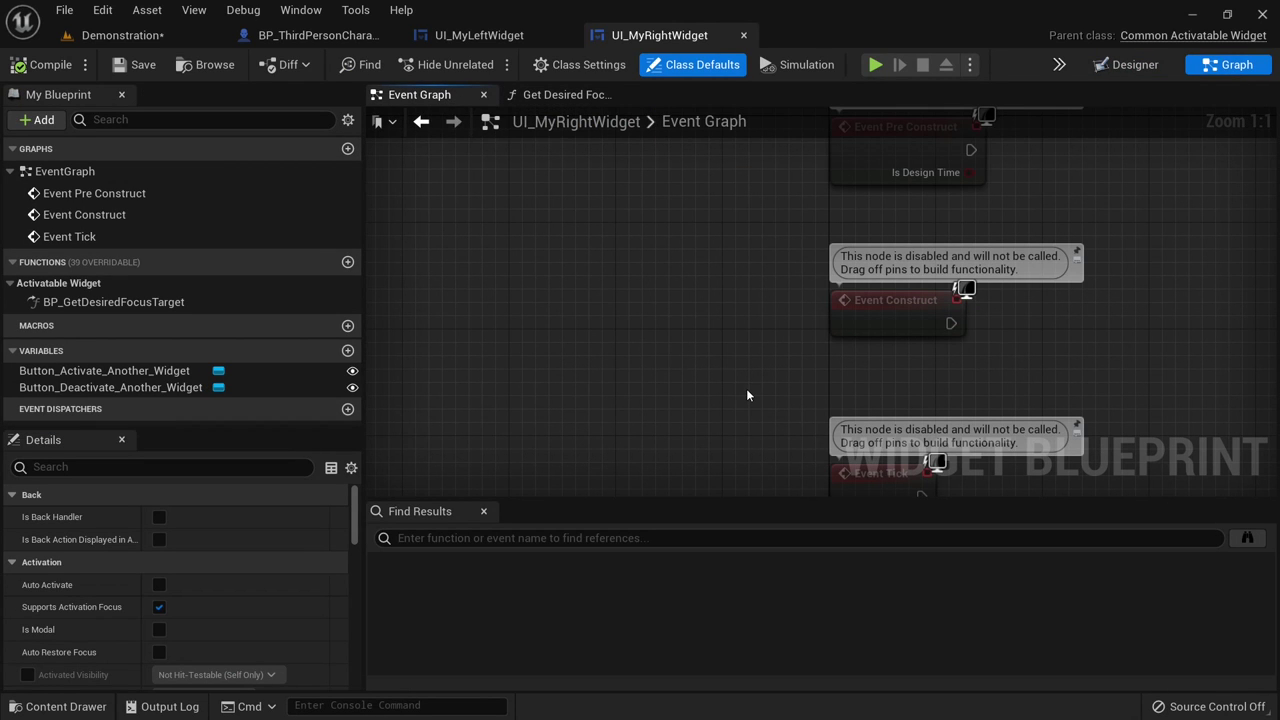
right_click_drag(798, 388, 563, 335)
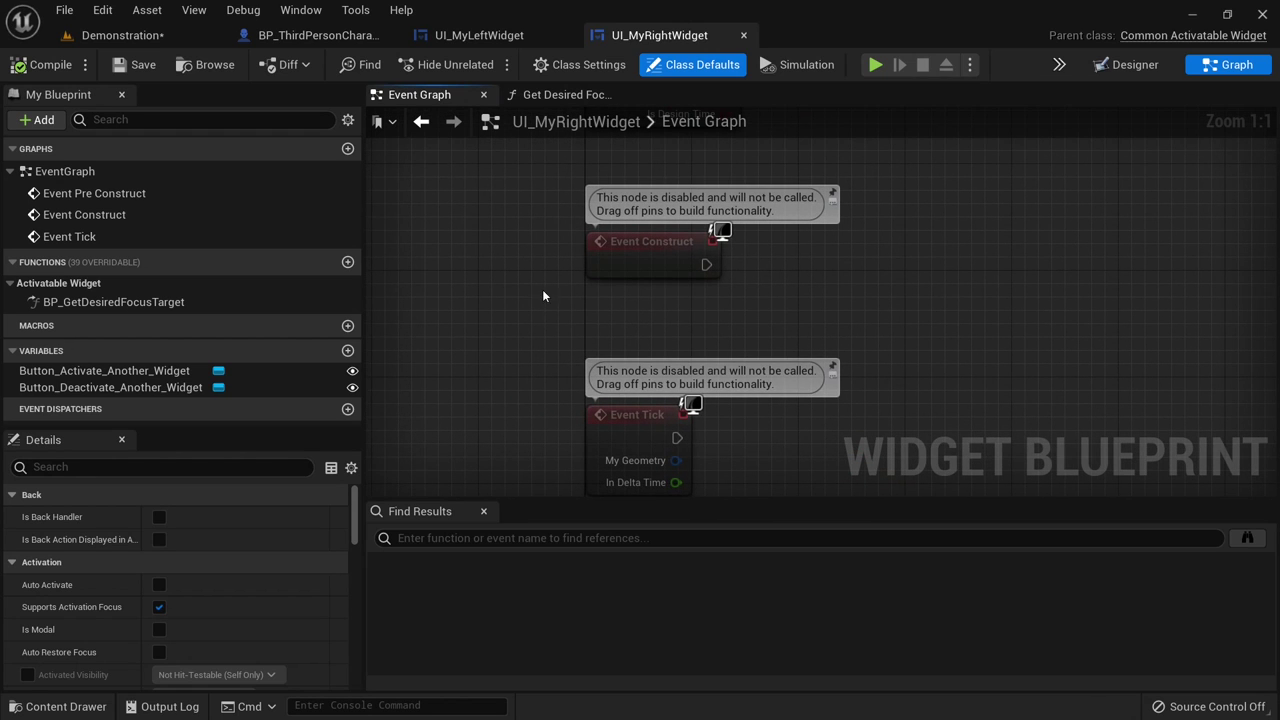
- Add an On Clicked event for Button_Deactivate_Another_Widget, checking BP_ThirdPersonCharacter's left widget SET node
left_click(126, 386)
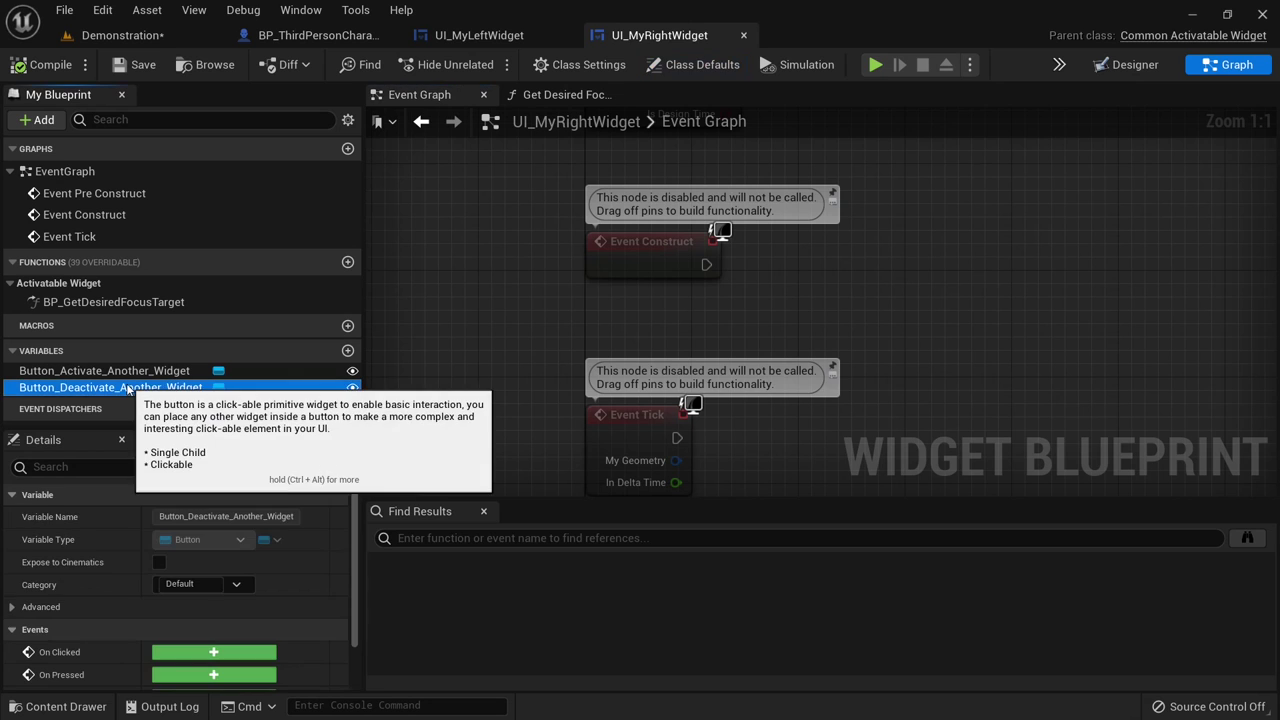
left_click(242, 660)
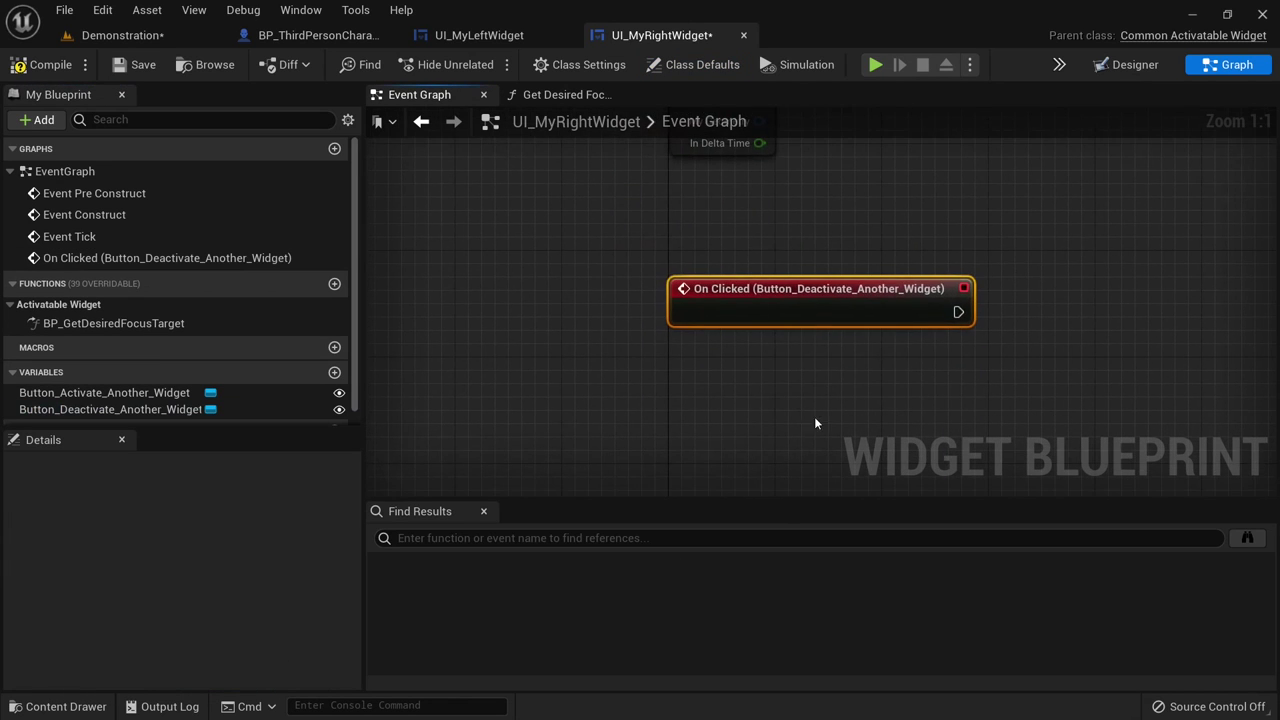
right_click_drag(814, 423, 554, 457)
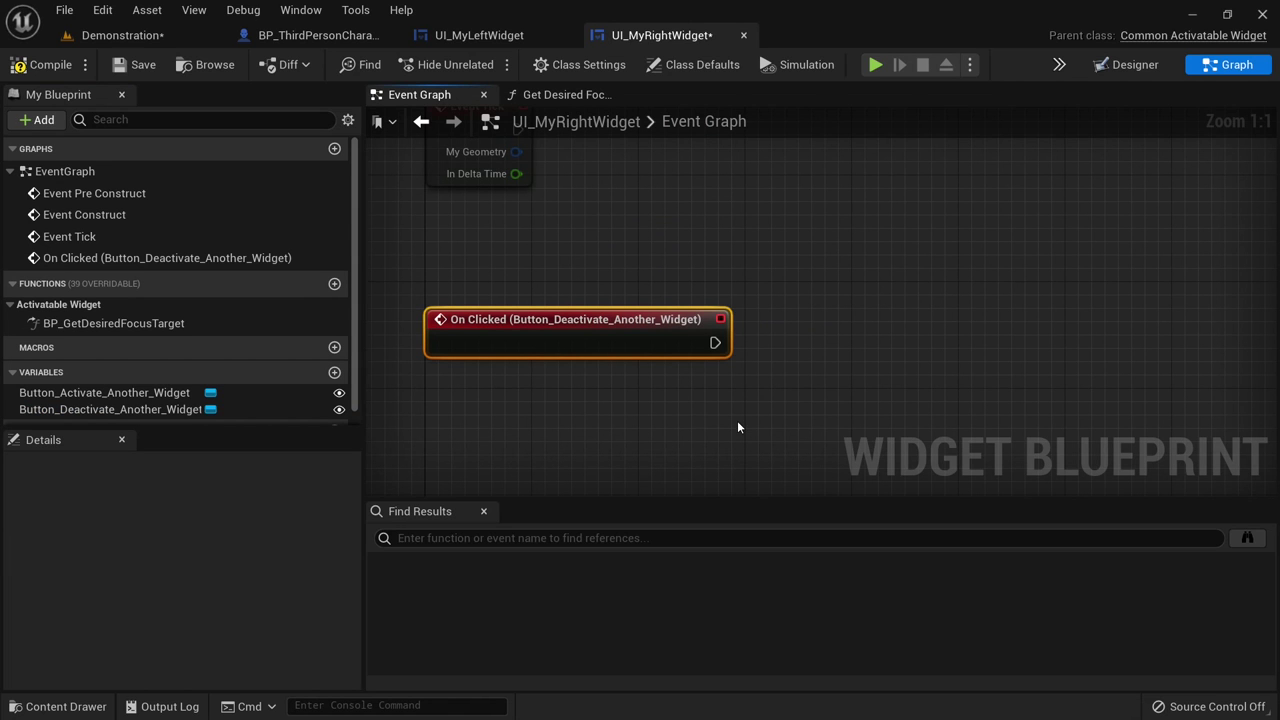
left_click(316, 35)
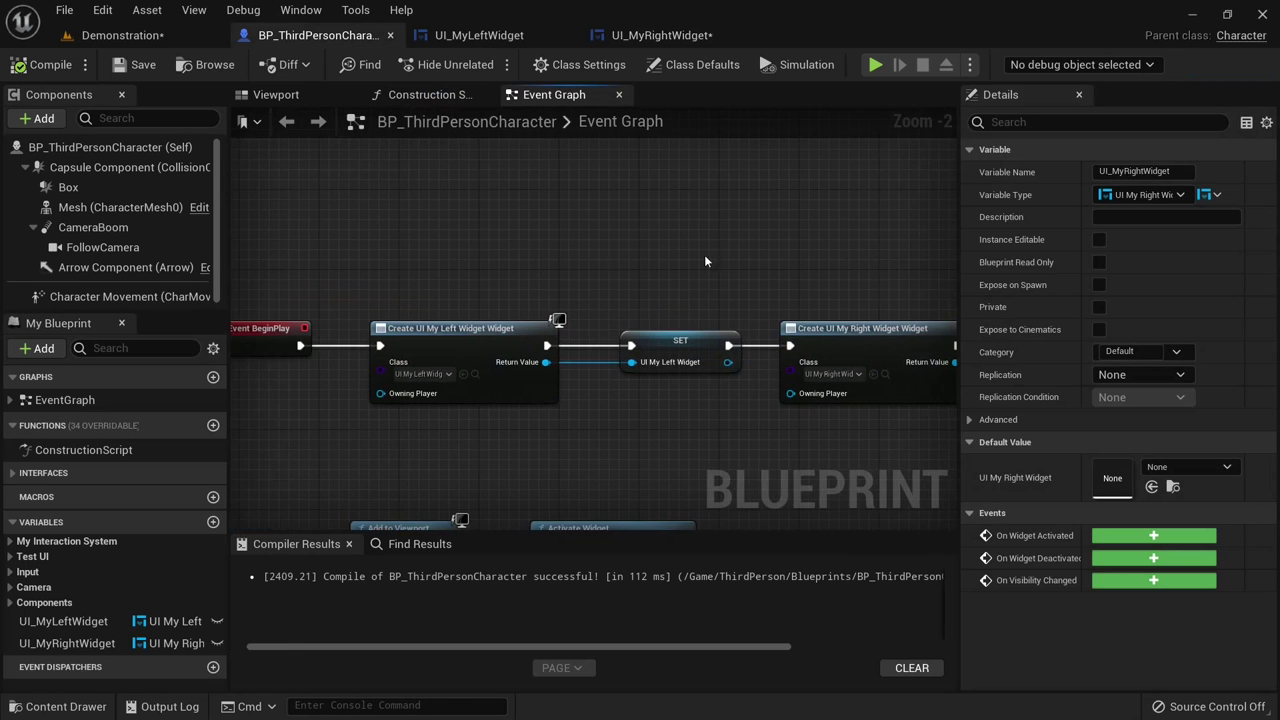
right_click_drag(469, 258, 457, 228)
left_click(700, 310)
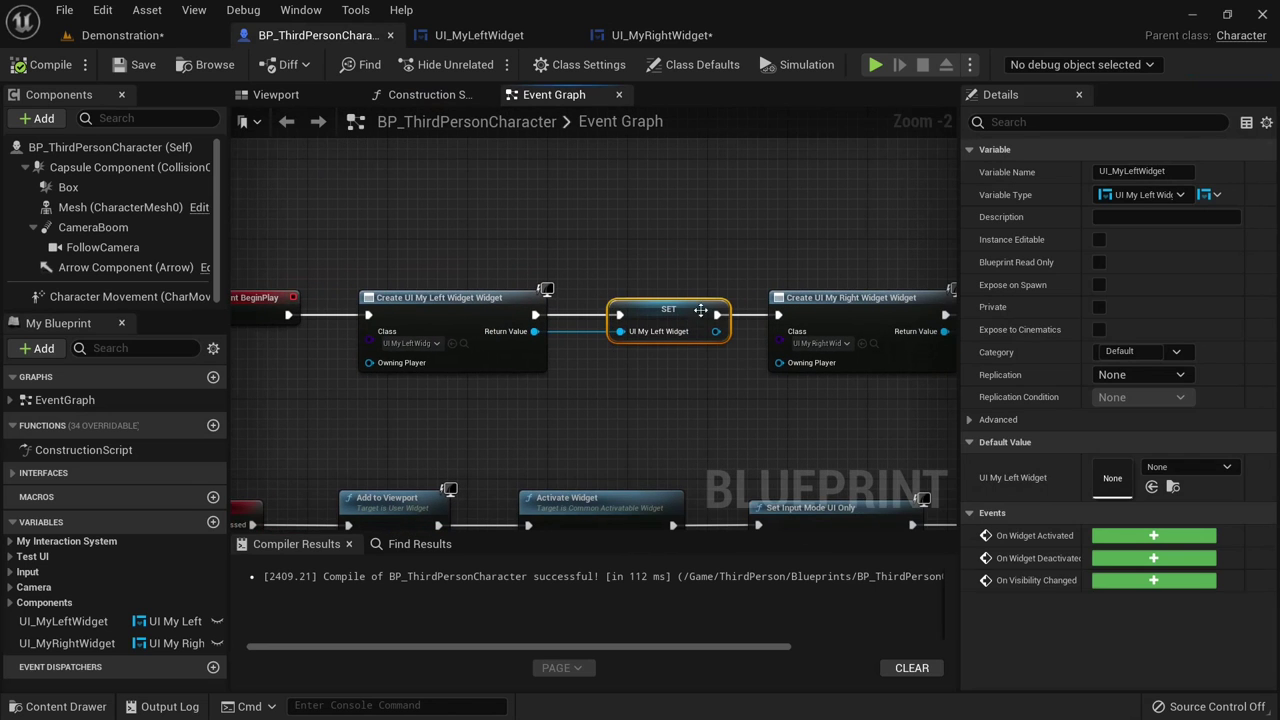
left_click(661, 35)
right_click_drag(839, 262, 737, 247)
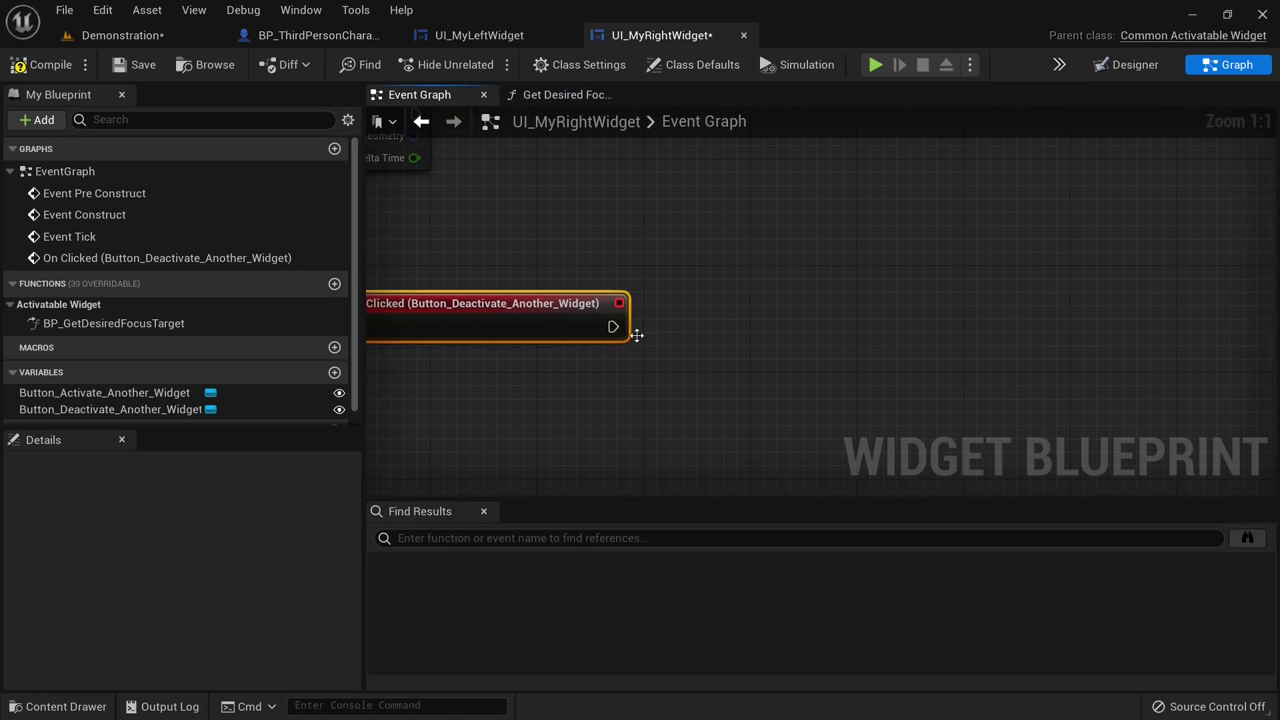
- Wire the click event to a Cast To BP_ThirdPersonCharacter fed by Get Player Character
right_click(690, 377)
type("get play")
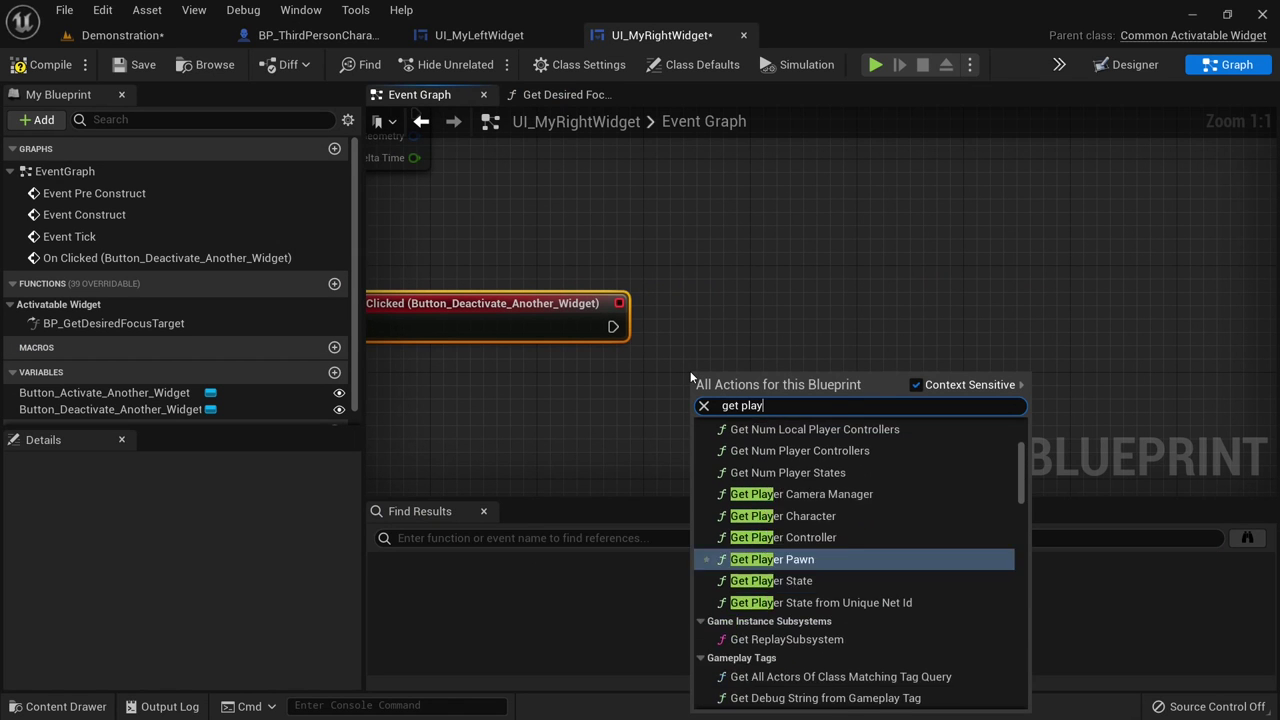
type("er ch")
left_click(737, 444)
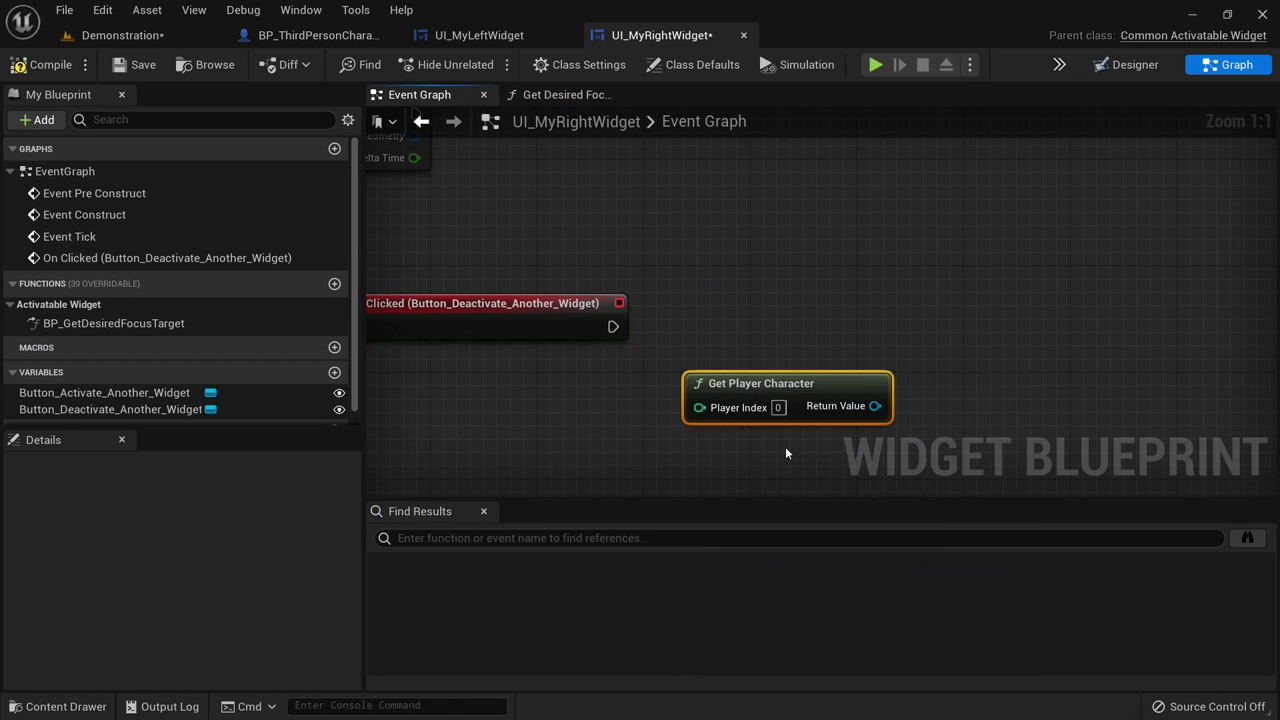
left_click_drag(762, 393, 762, 420)
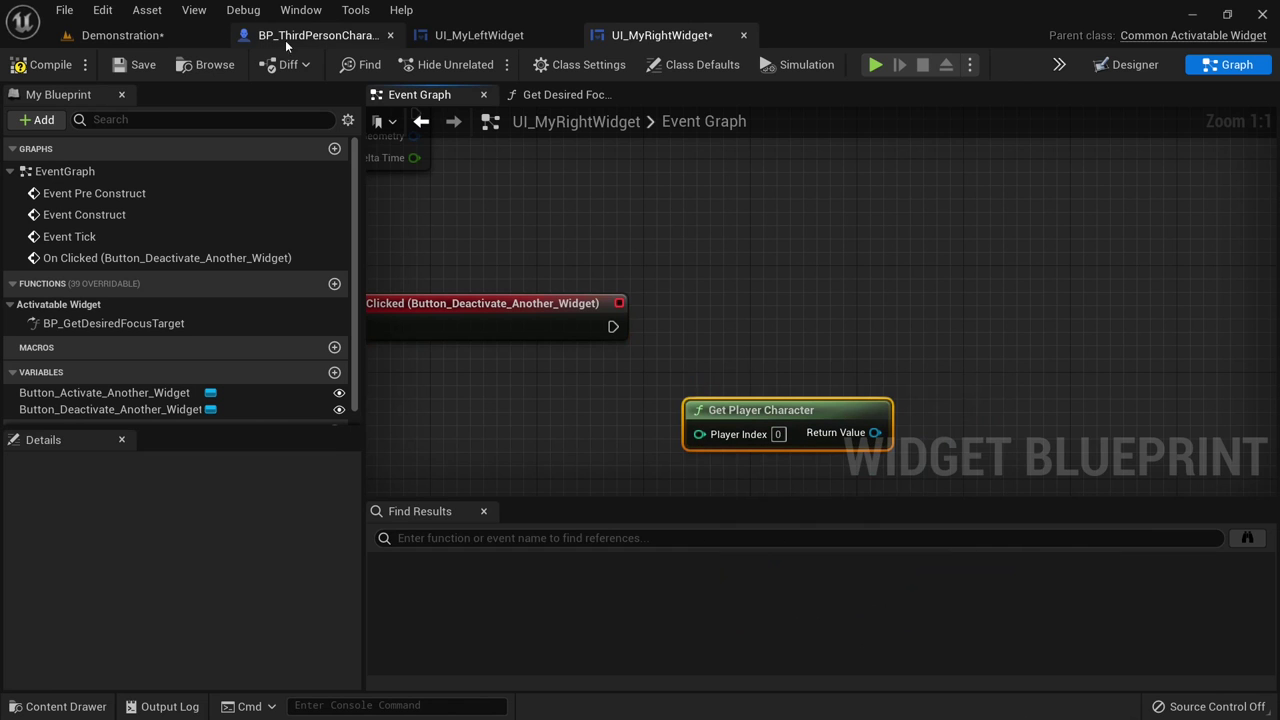
left_click_drag(875, 432, 709, 272)
type("cas")
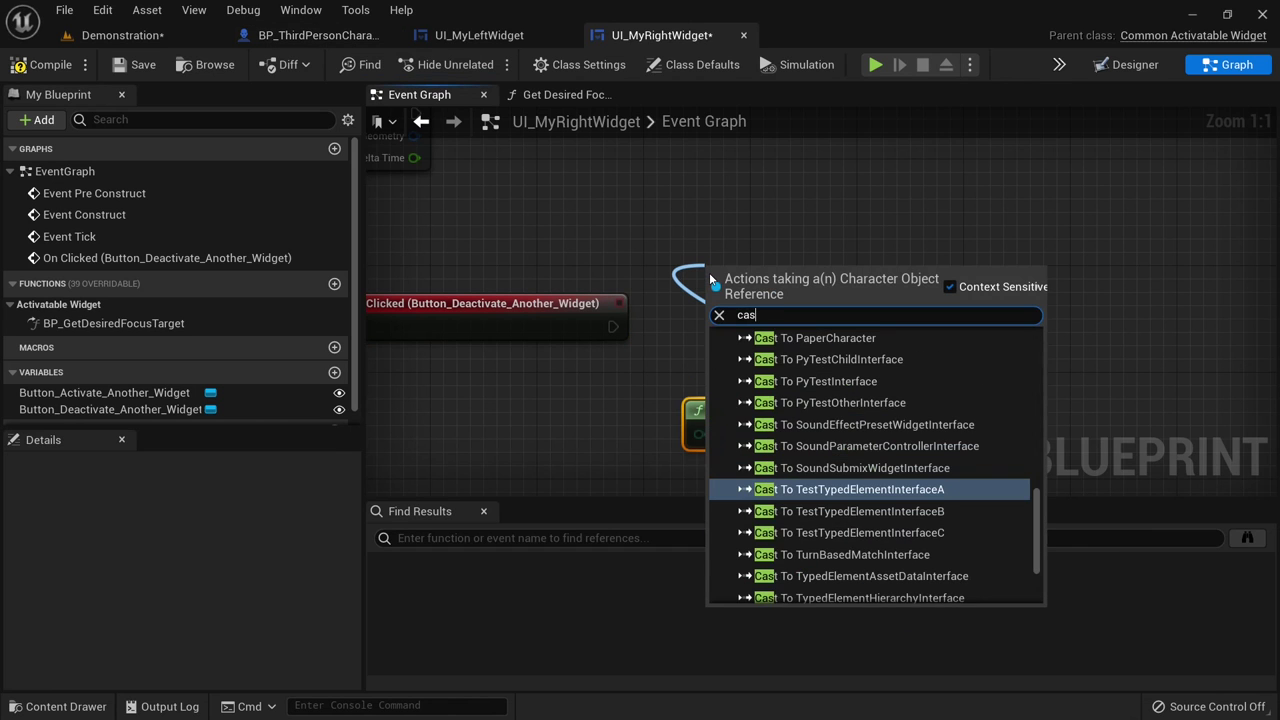
type("t to thir")
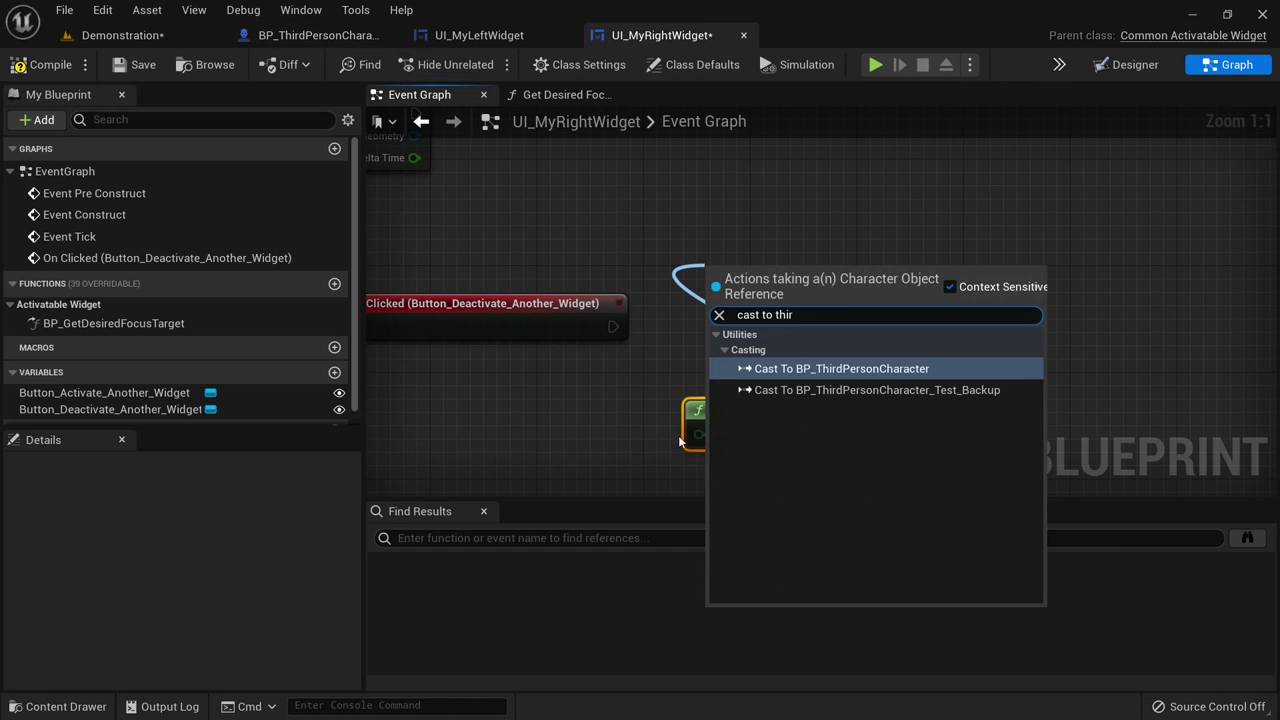
left_click(831, 367)
left_click_drag(613, 326, 725, 300)
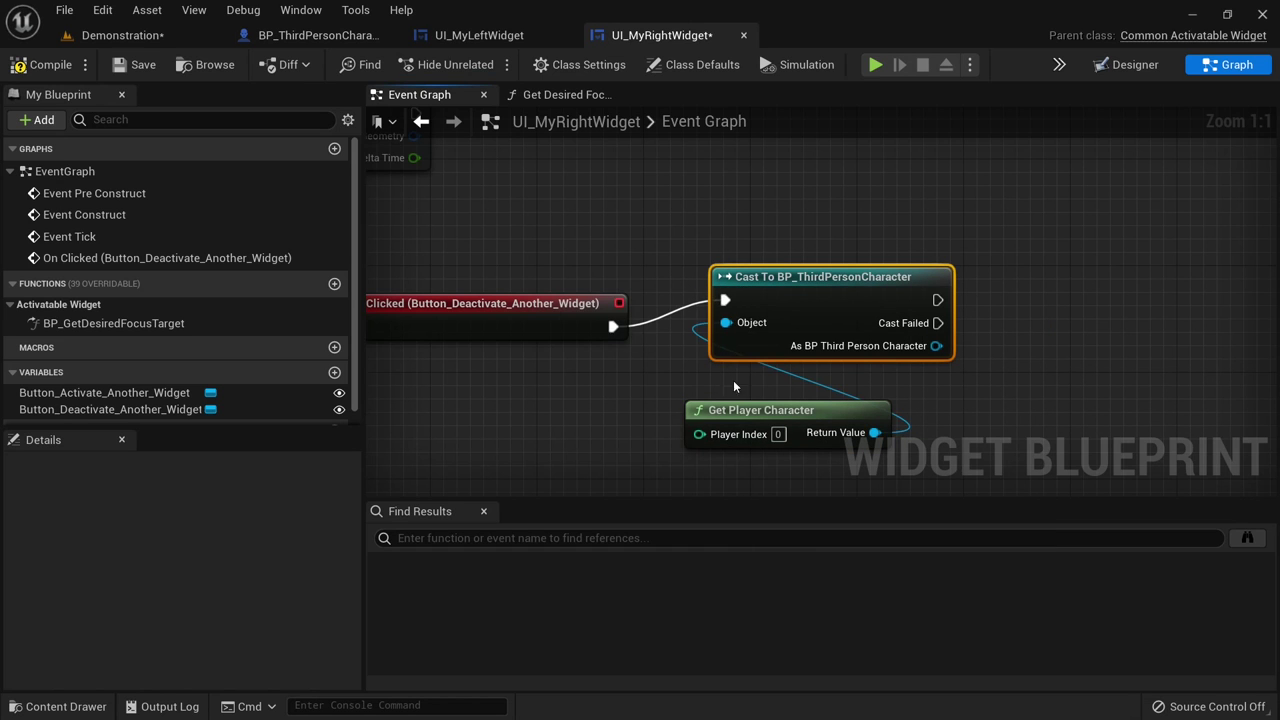
left_click_drag(752, 410, 752, 449)
left_click(754, 301)
left_click_drag(754, 301, 728, 315)
right_click_drag(981, 347, 690, 349)
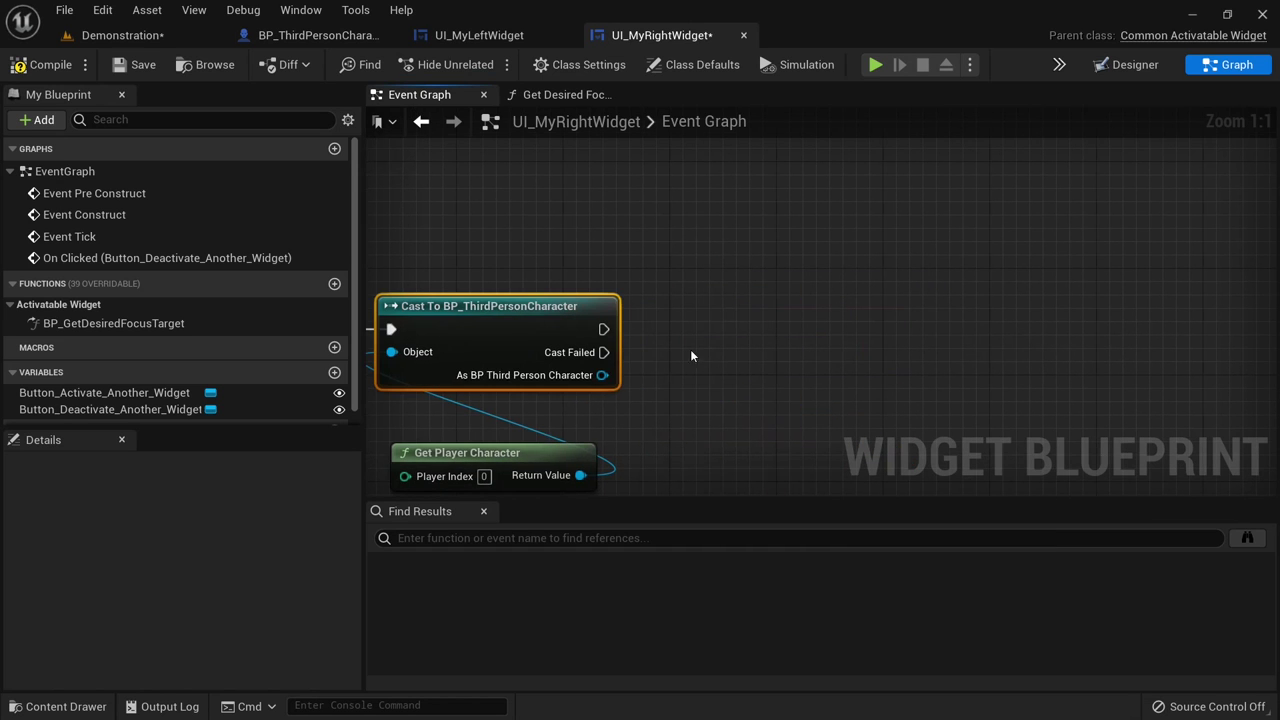
- Deactivate the cast character's UI My Left Widget on cast success, then compile the blueprint
left_click_drag(604, 378, 742, 339)
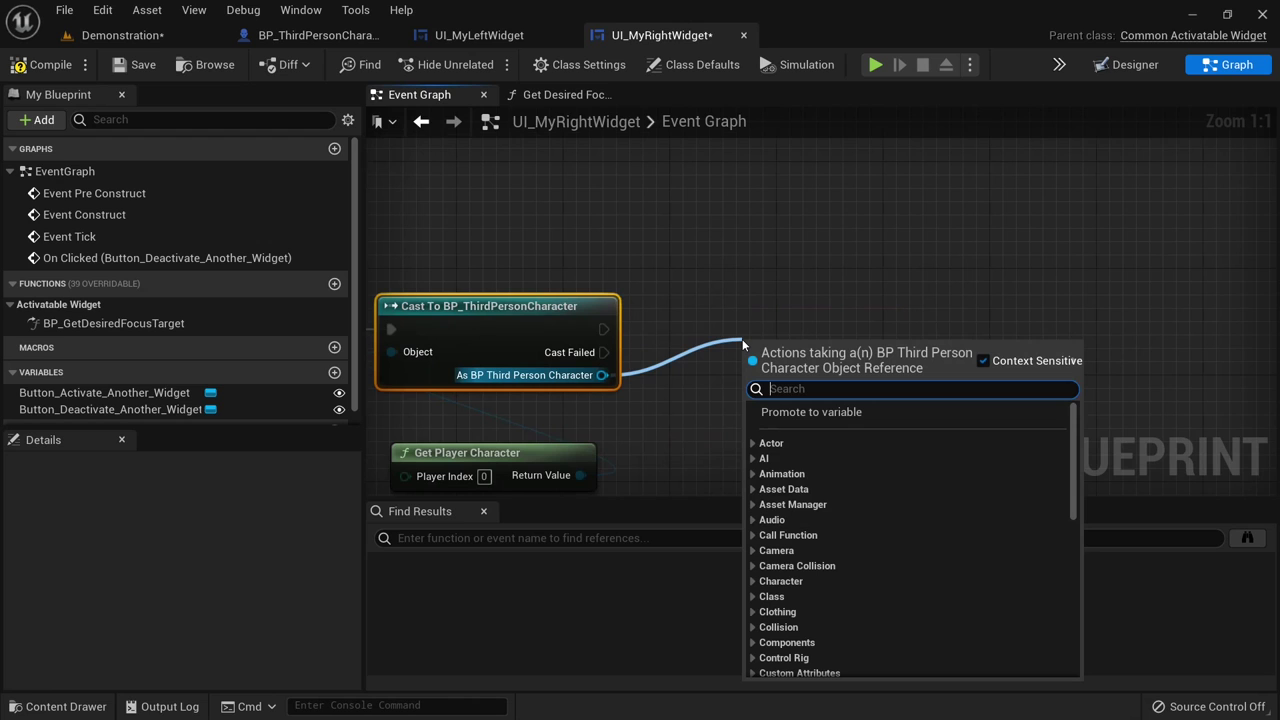
type("left")
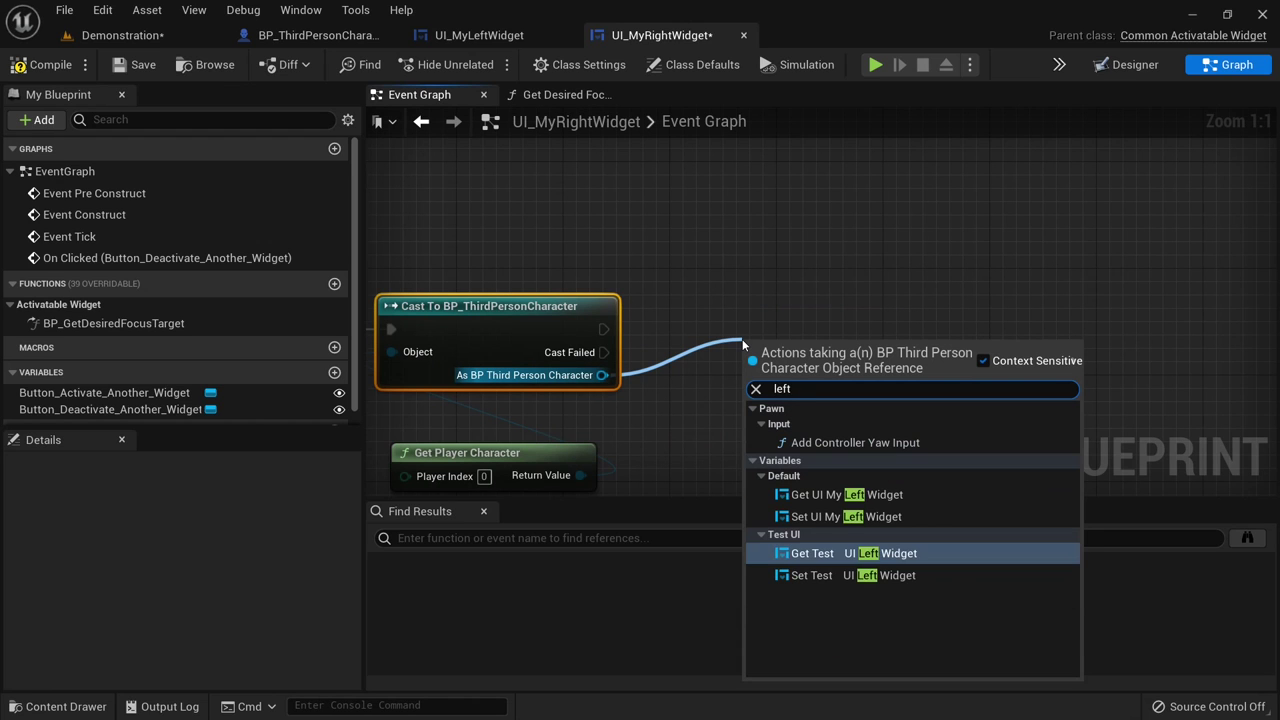
left_click(808, 494)
left_click_drag(790, 349, 763, 429)
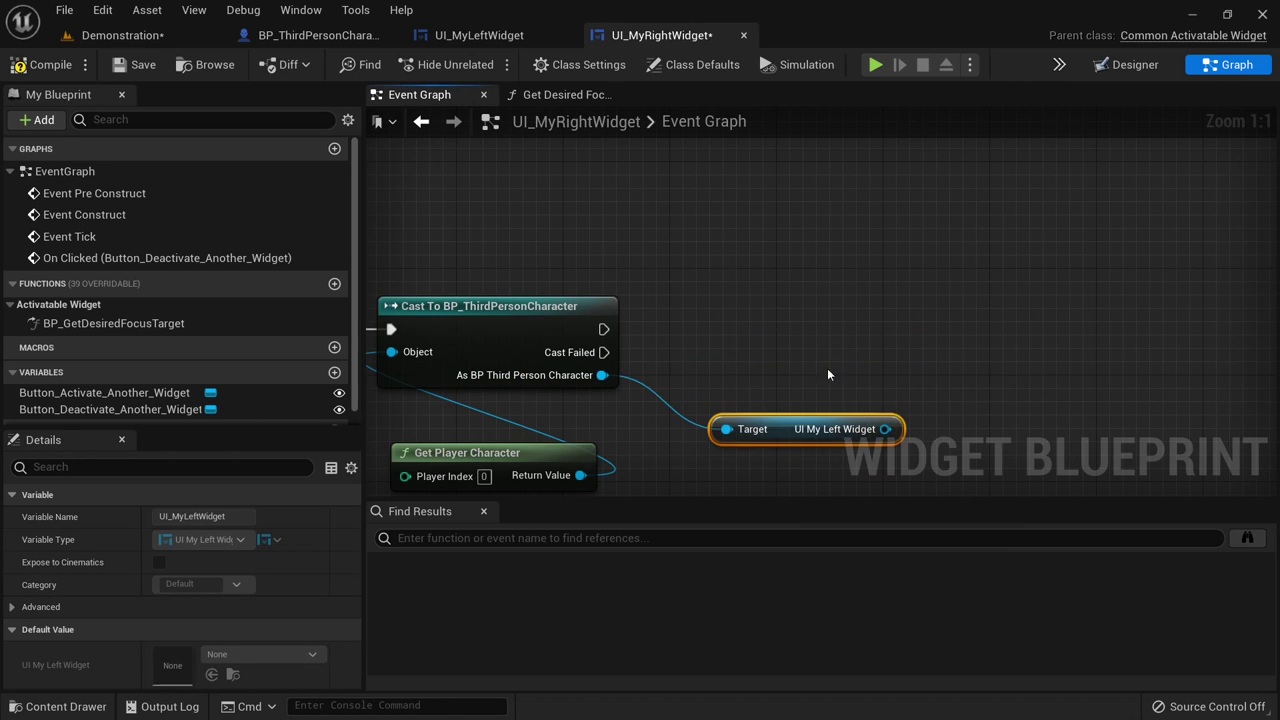
right_click_drag(731, 360, 756, 300)
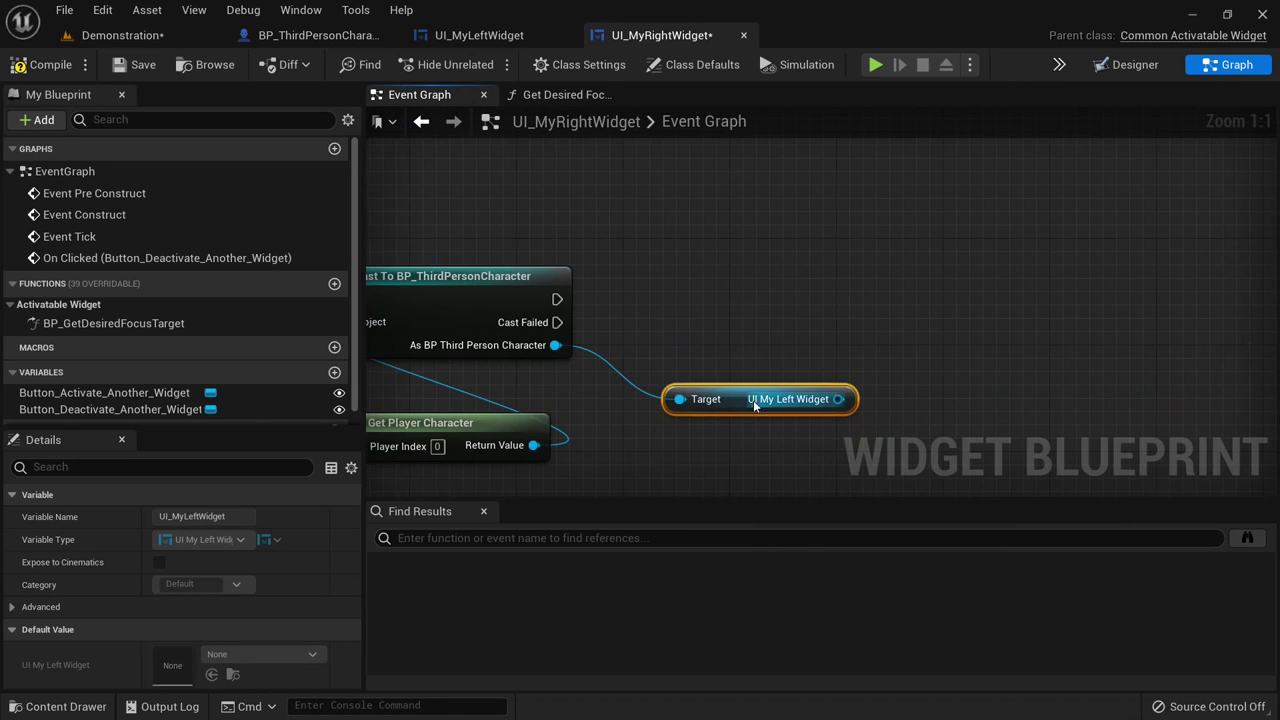
left_click_drag(753, 400, 739, 434)
left_click_drag(838, 426, 766, 290)
type("deac")
left_click(822, 383)
left_click_drag(557, 299, 685, 318)
left_click_drag(756, 299, 743, 286)
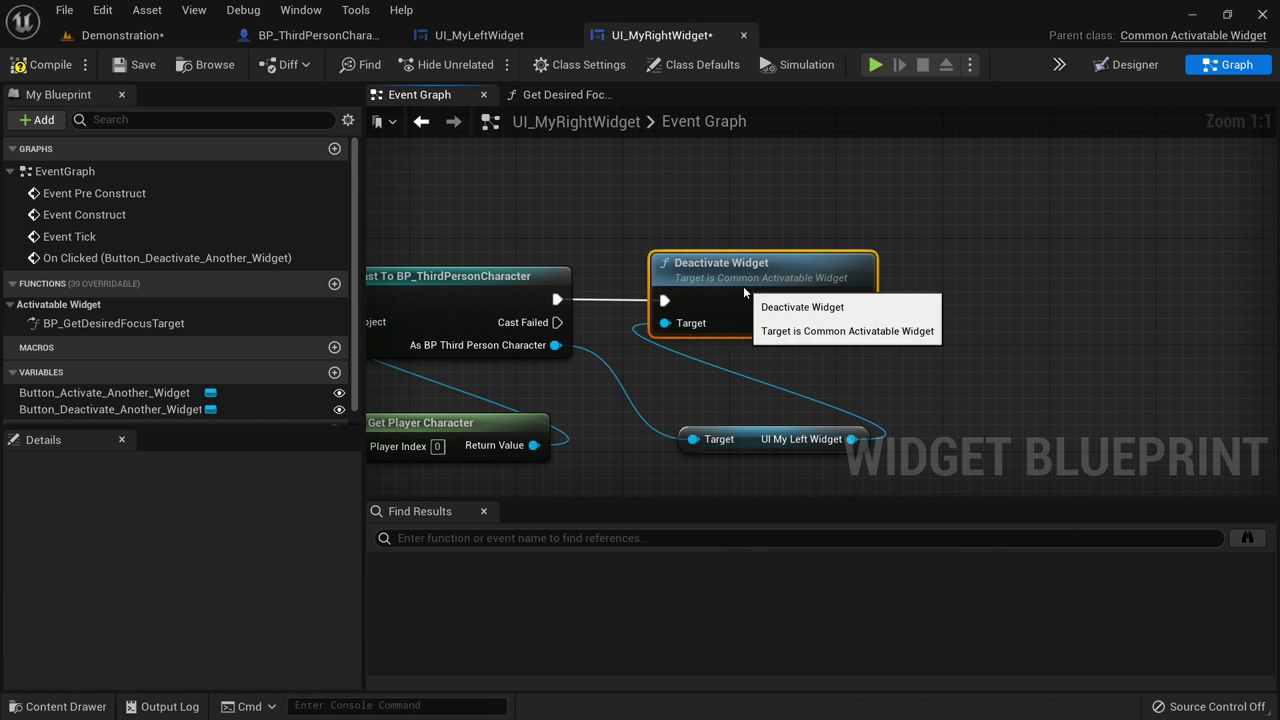
left_click(52, 65)
- Play the level, show the Left Widget with E, open the Right Widget, stop, then open UI_MyLeftWidget
left_click(123, 35)
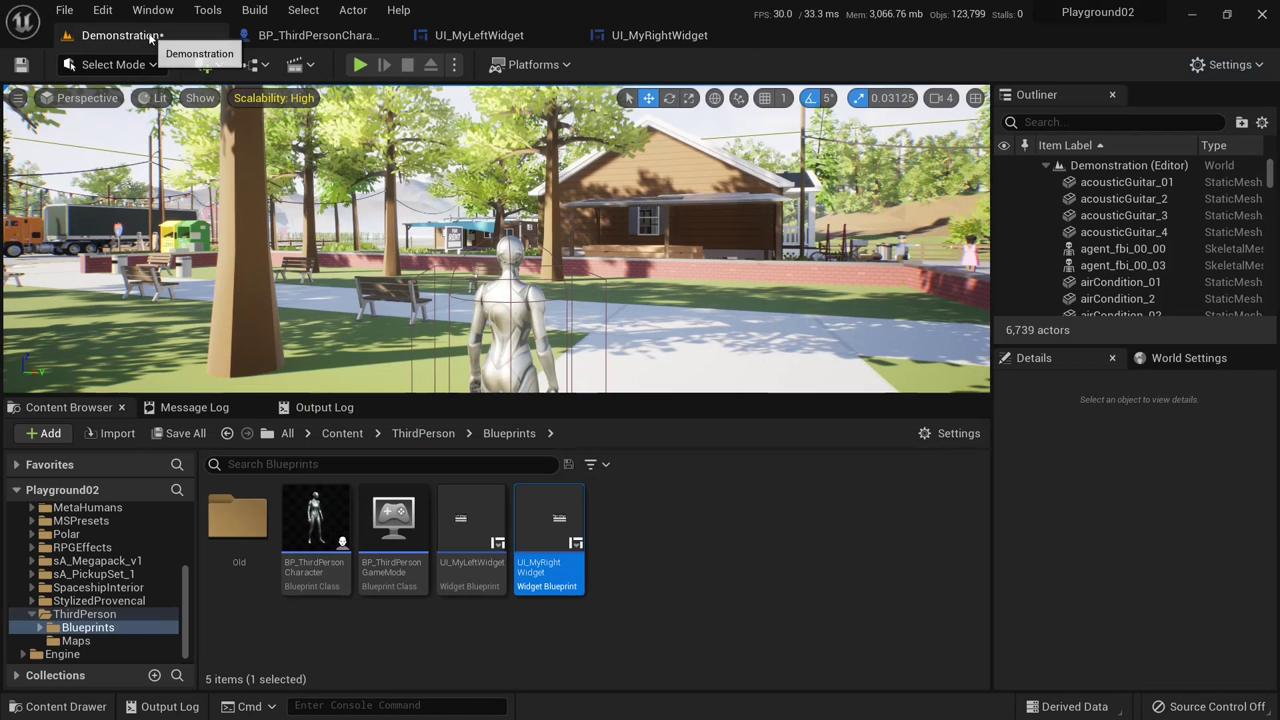
key("alt+p")
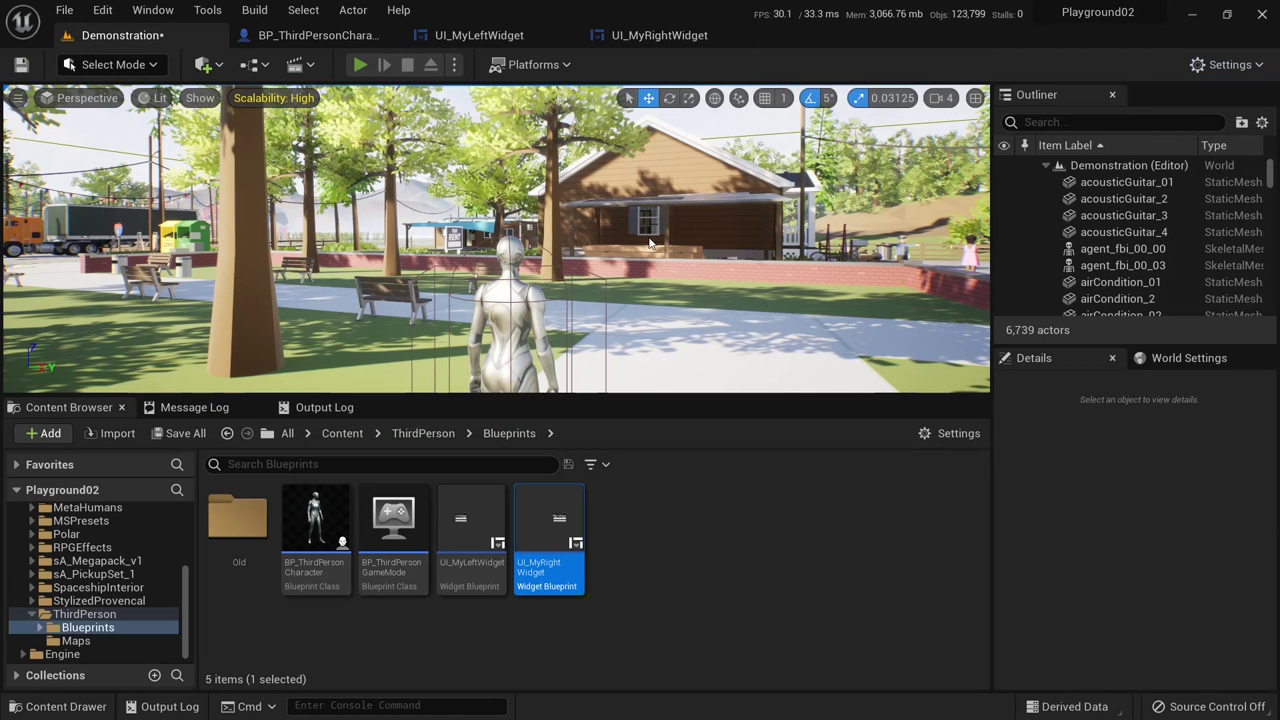
left_click(725, 347)
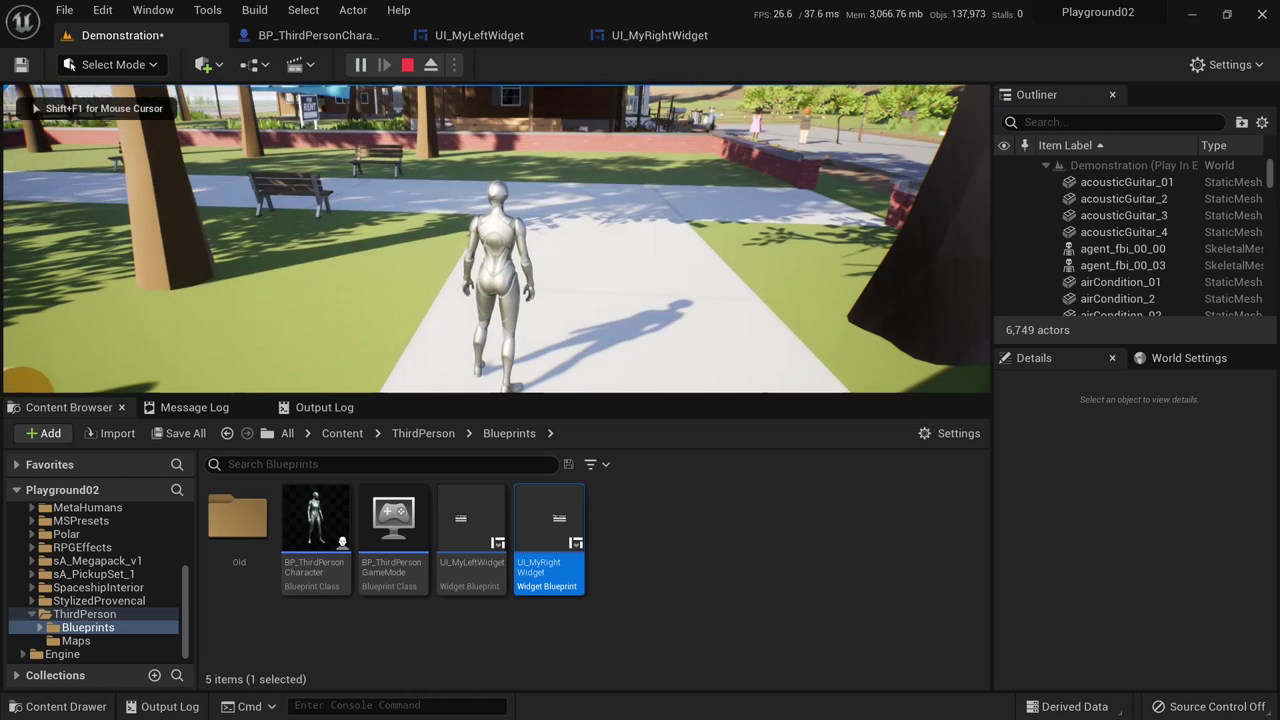
key("e")
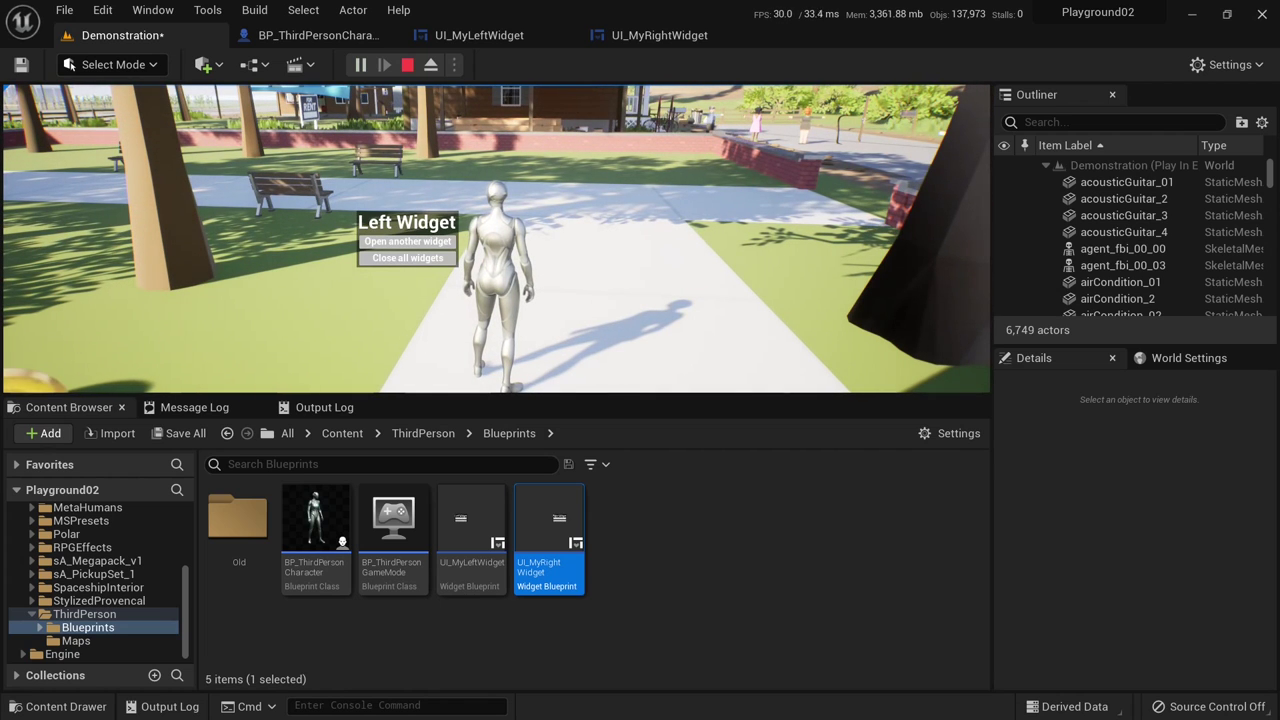
left_click(407, 241)
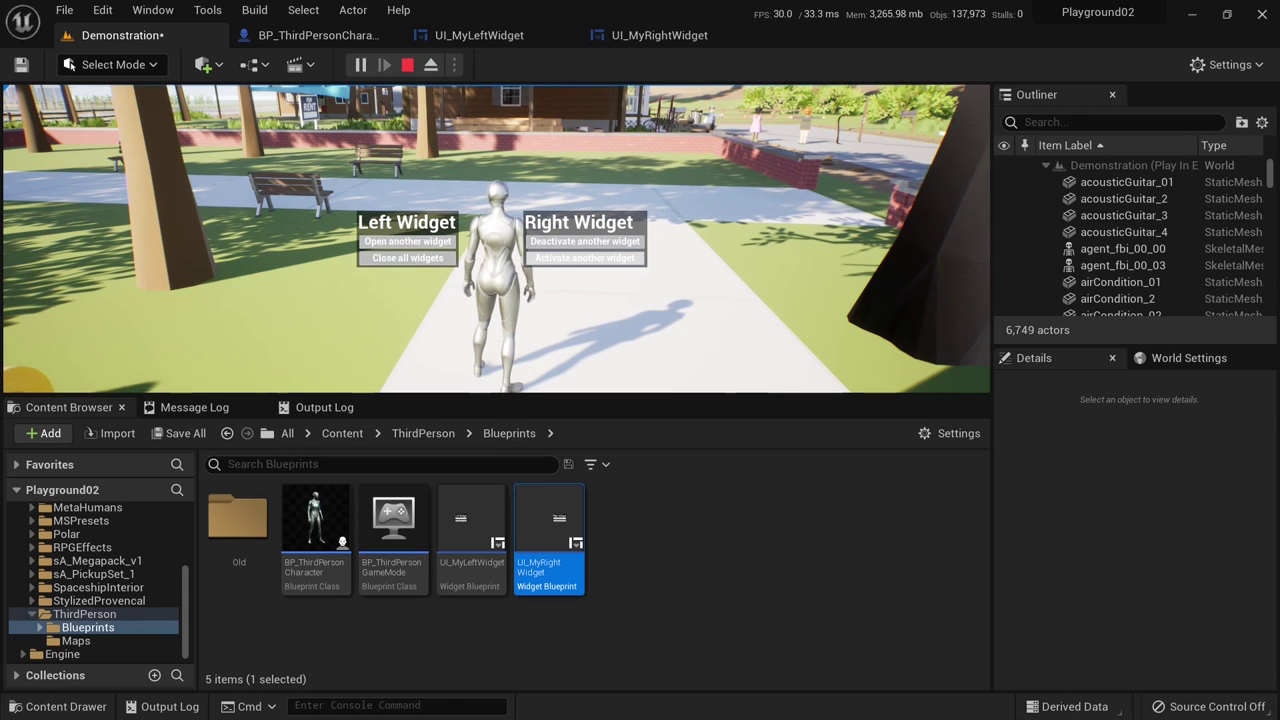
key("Escape")
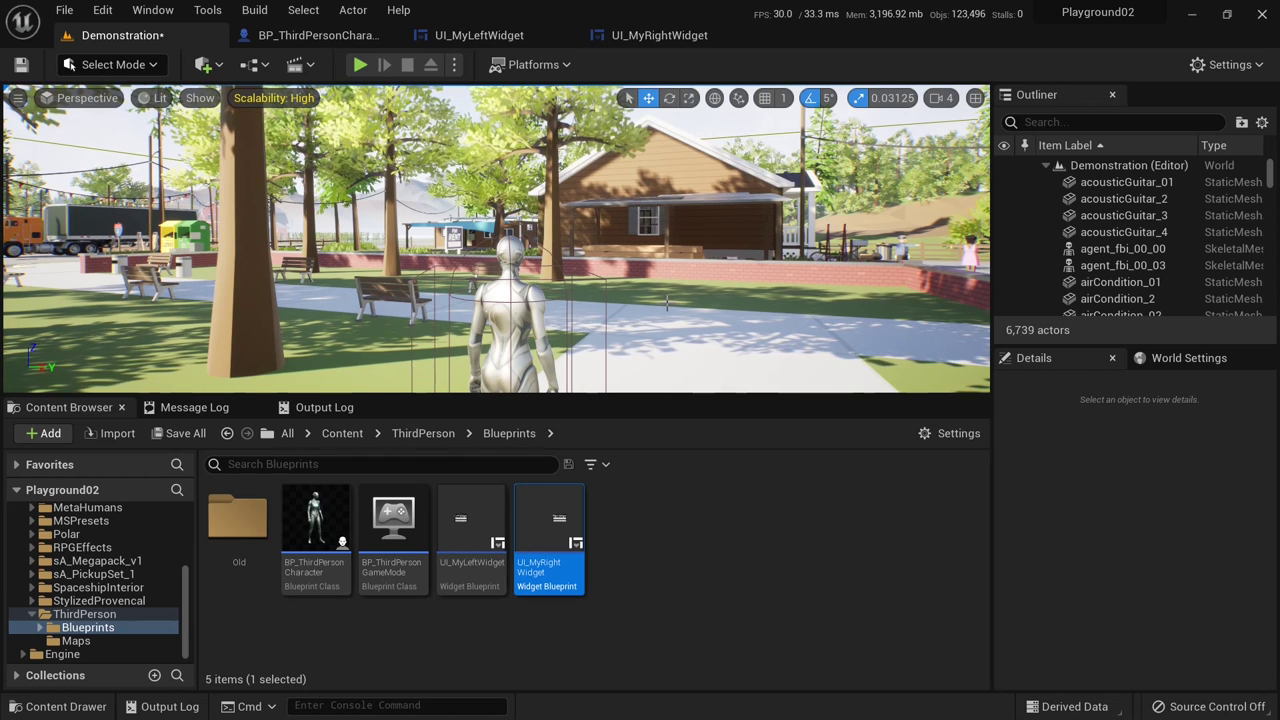
left_click(442, 37)
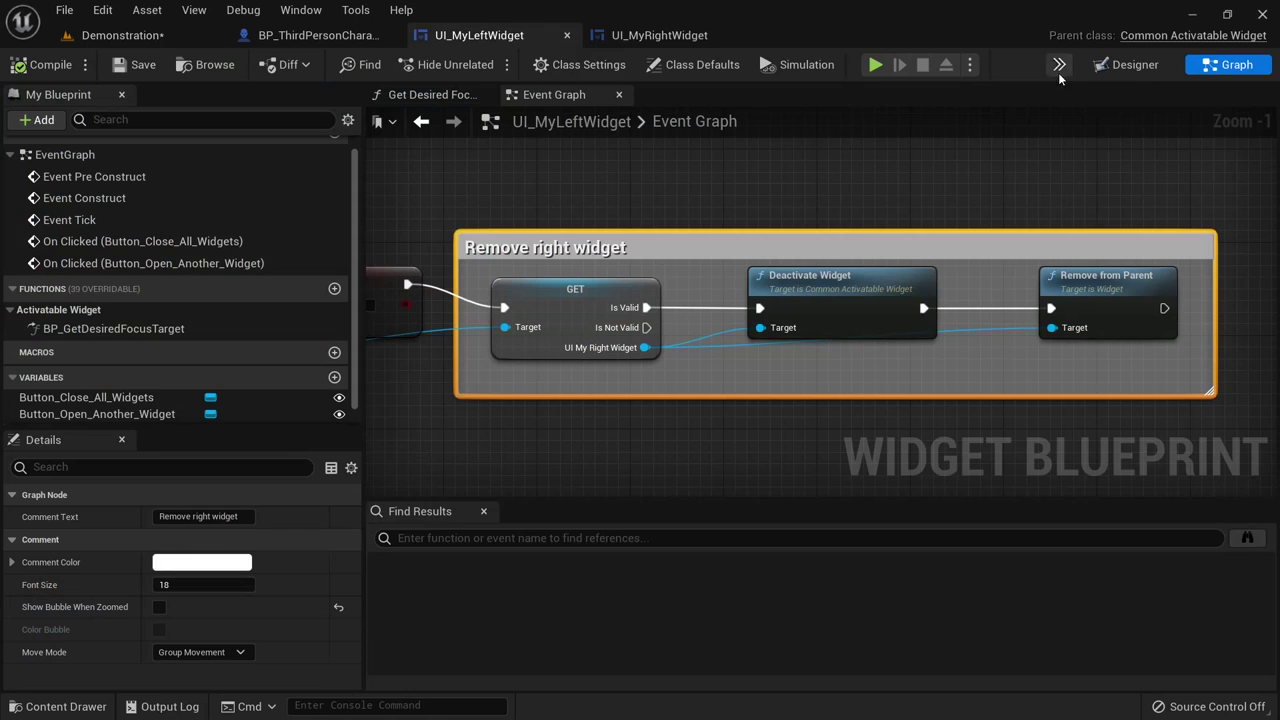
- Set UI_MyLeftWidget's Deactivated Visibility to Not Hit-Testable (Self & All Children) and Activated Visibility to Visible
left_click(1122, 64)
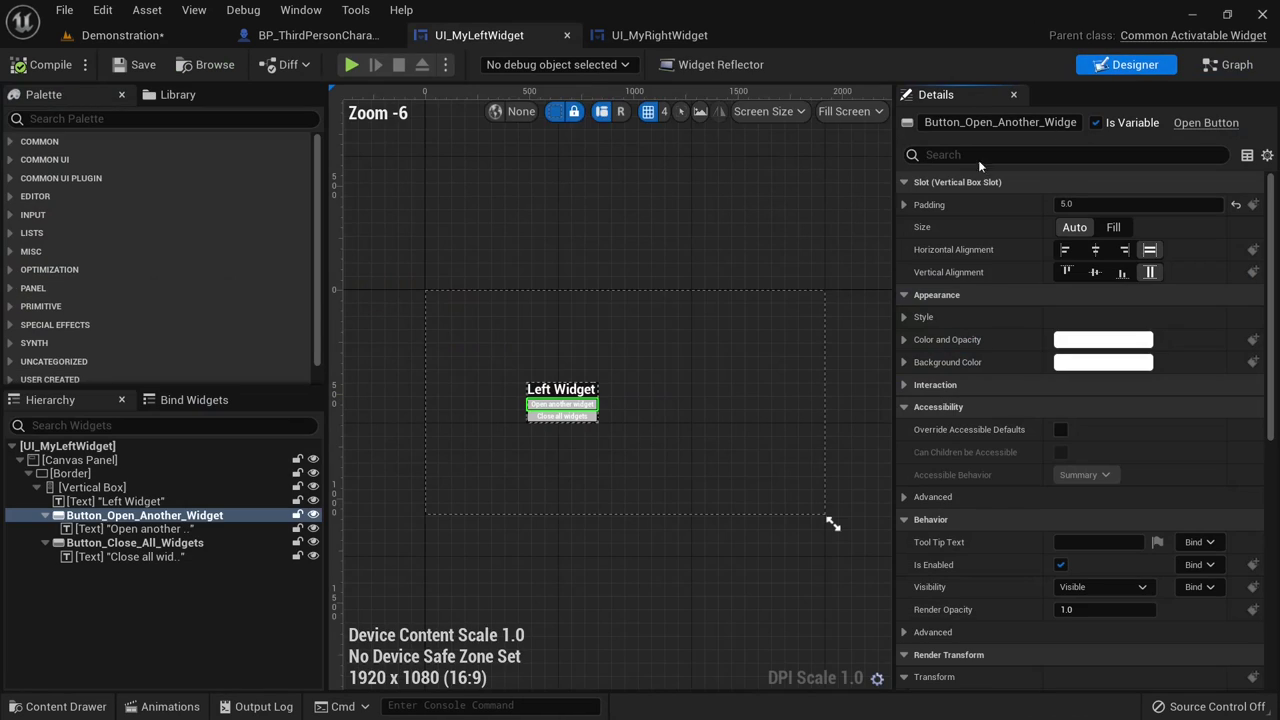
left_click(64, 447)
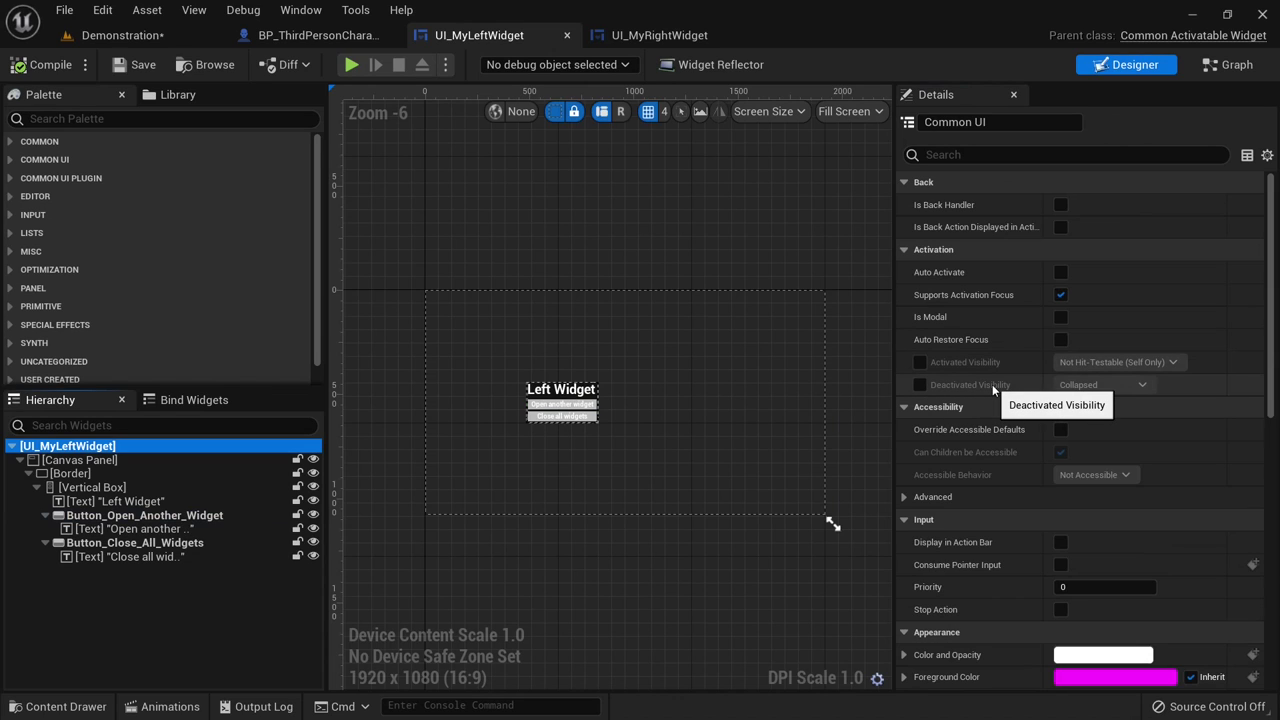
left_click(920, 385)
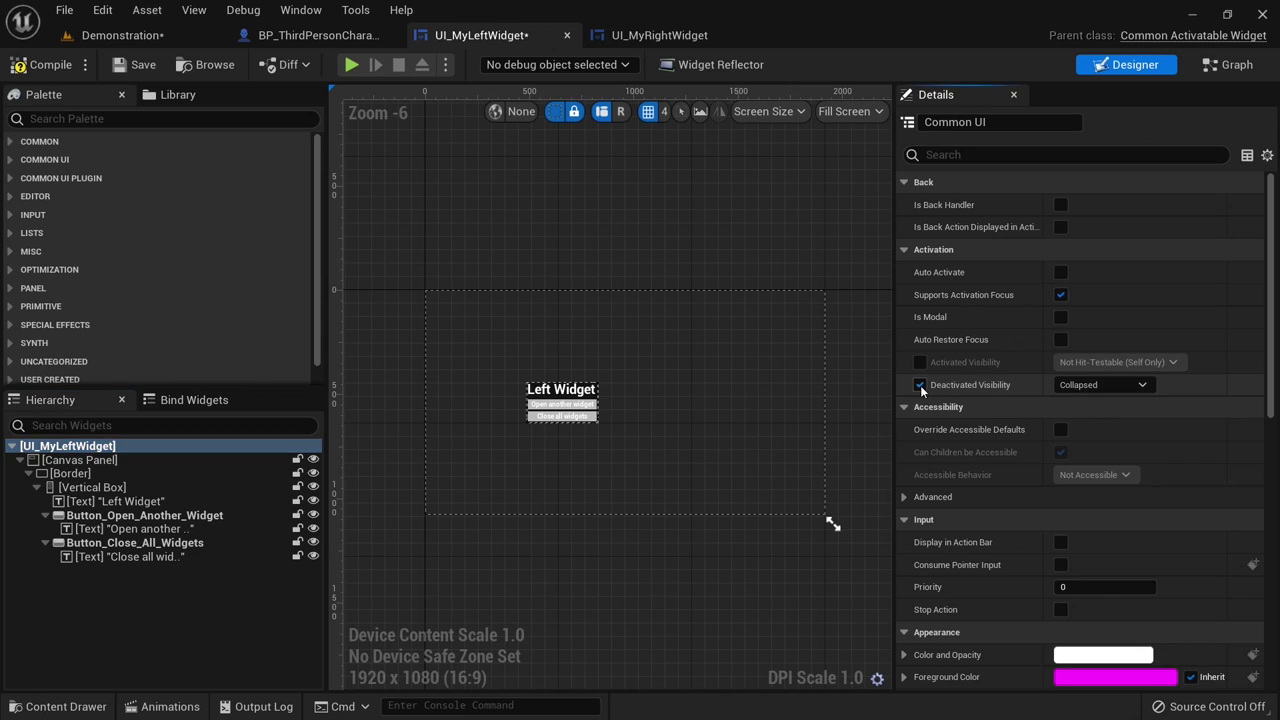
left_click(1105, 388)
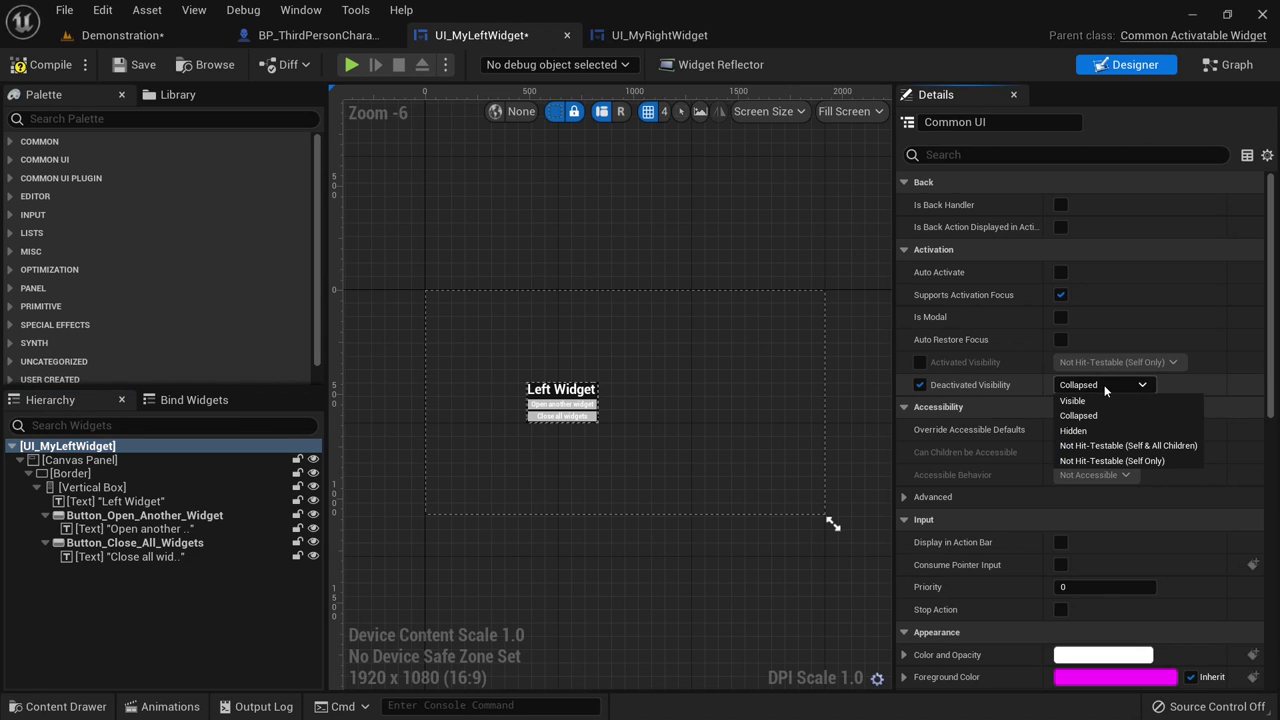
left_click(1078, 446)
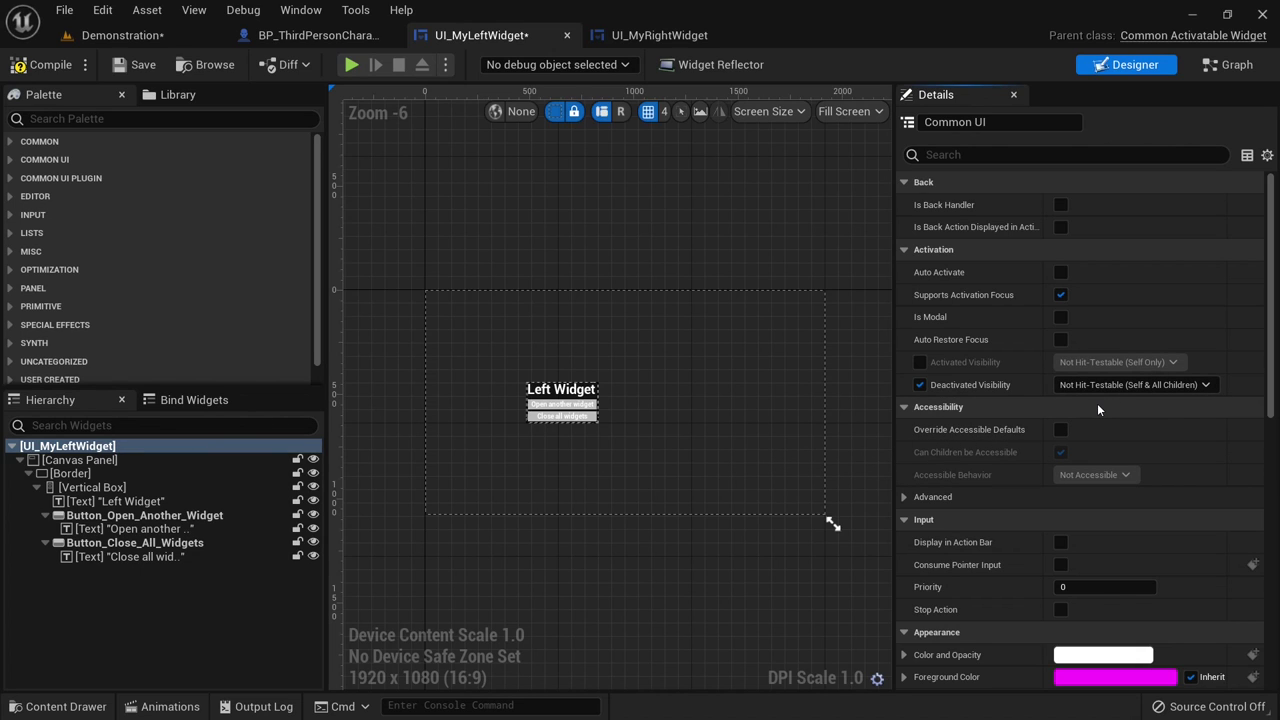
left_click(920, 363)
left_click(1066, 363)
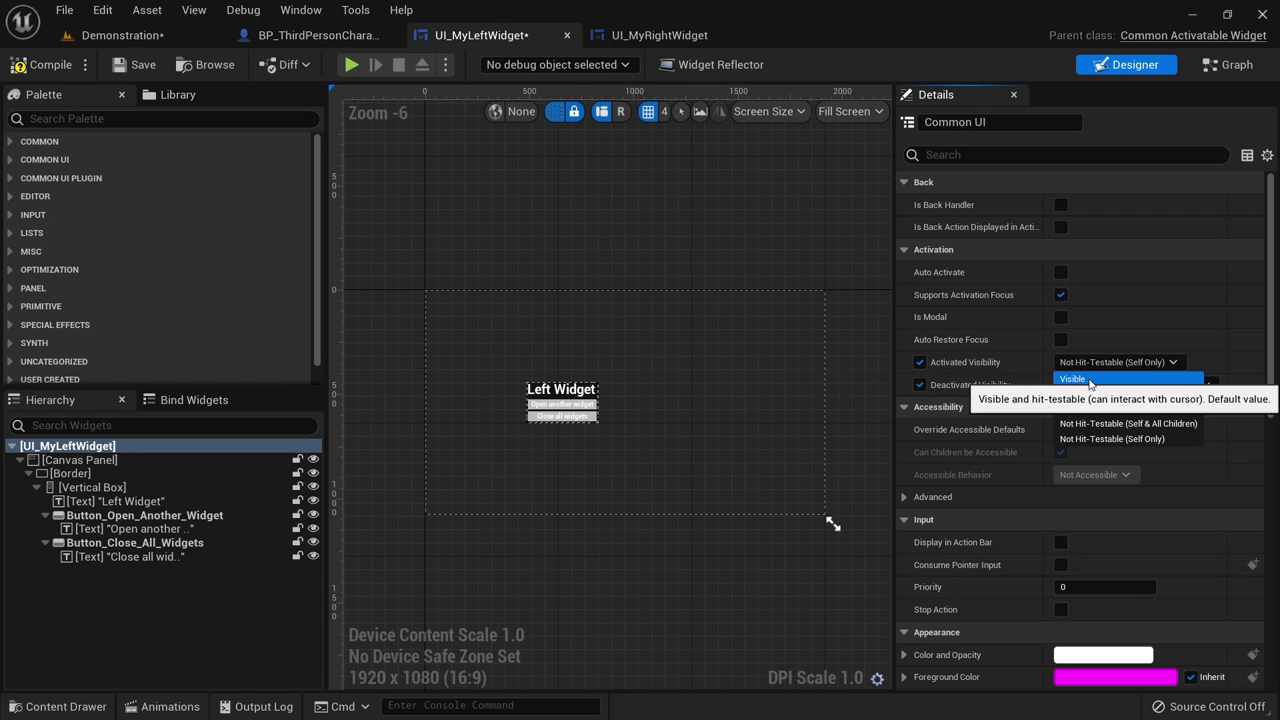
left_click(1099, 385)
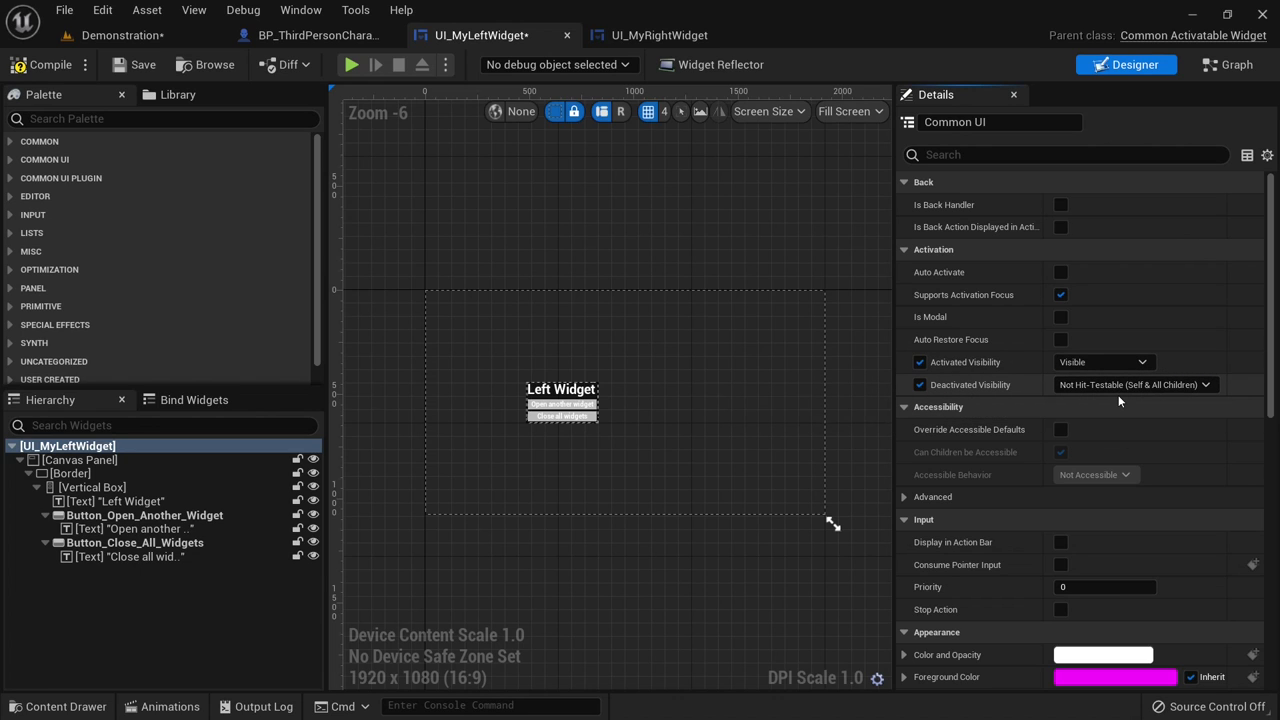
- Compile and save UI_MyLeftWidget, then return to the Demonstration level
left_click(72, 65)
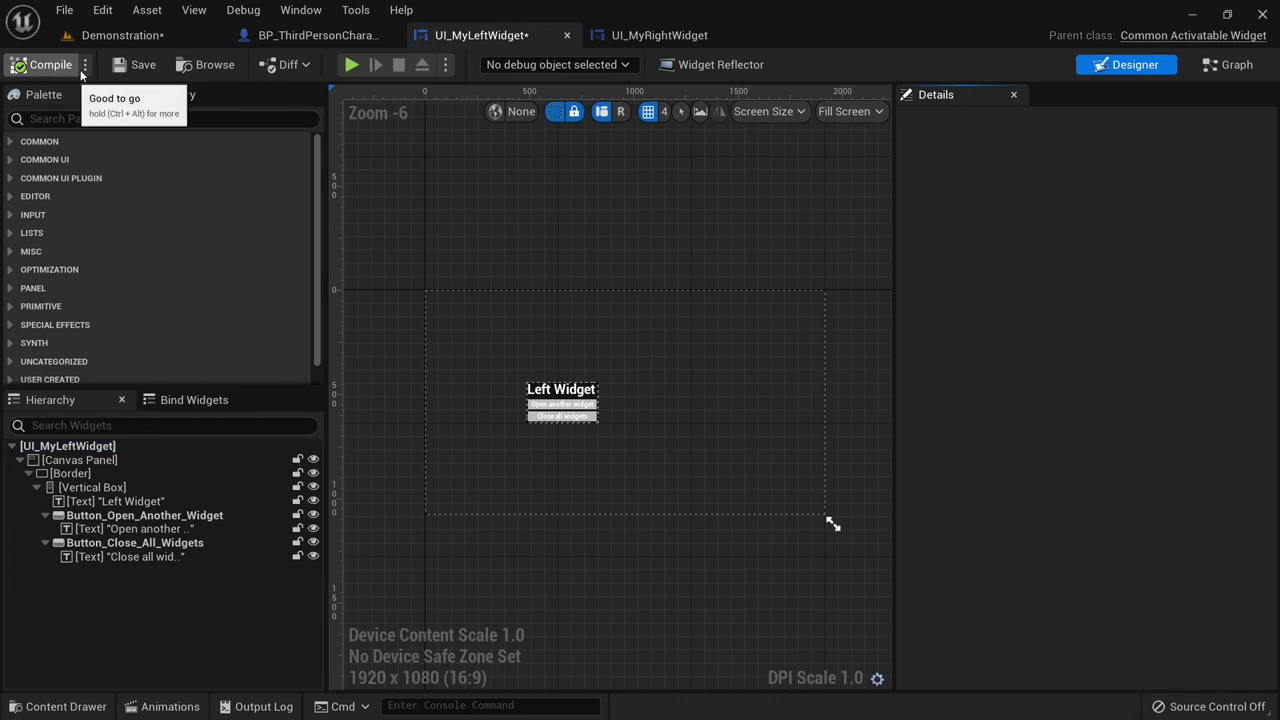
left_click(138, 64)
left_click(122, 35)
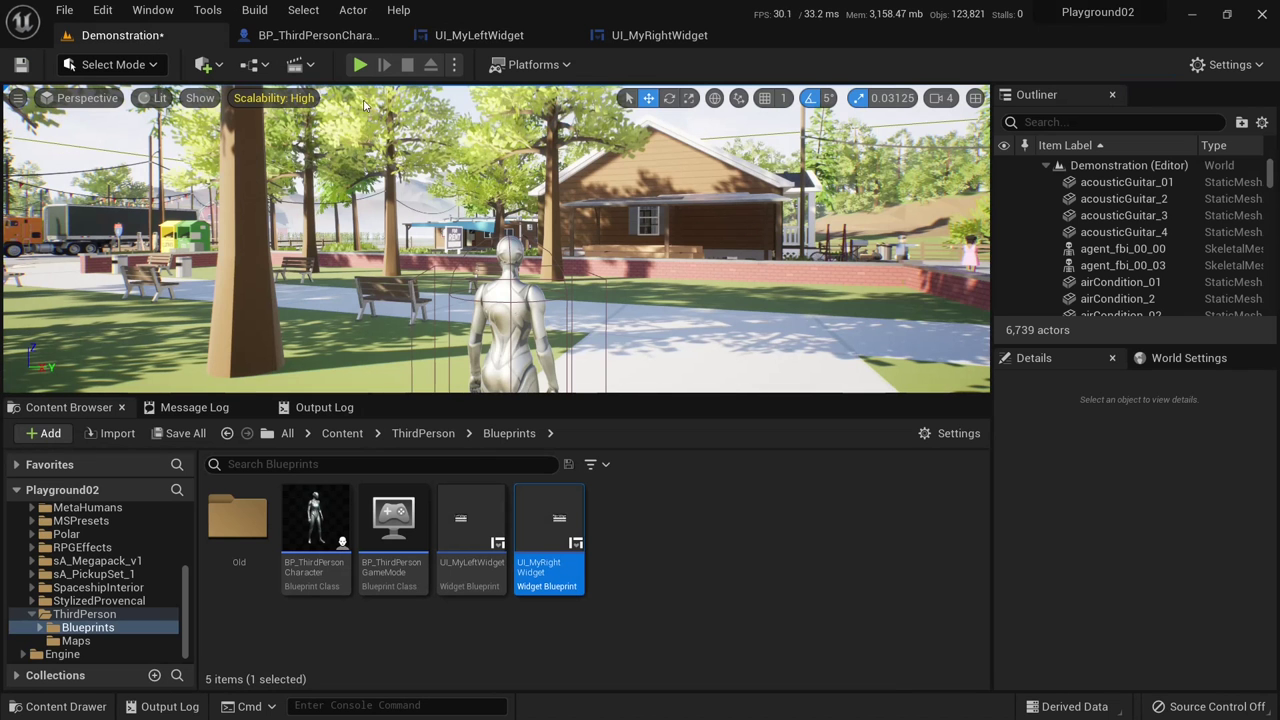
- Play-test the Left and Right widget buttons, stop, and open UI_MyRightWidget's event graph
key("alt+p")
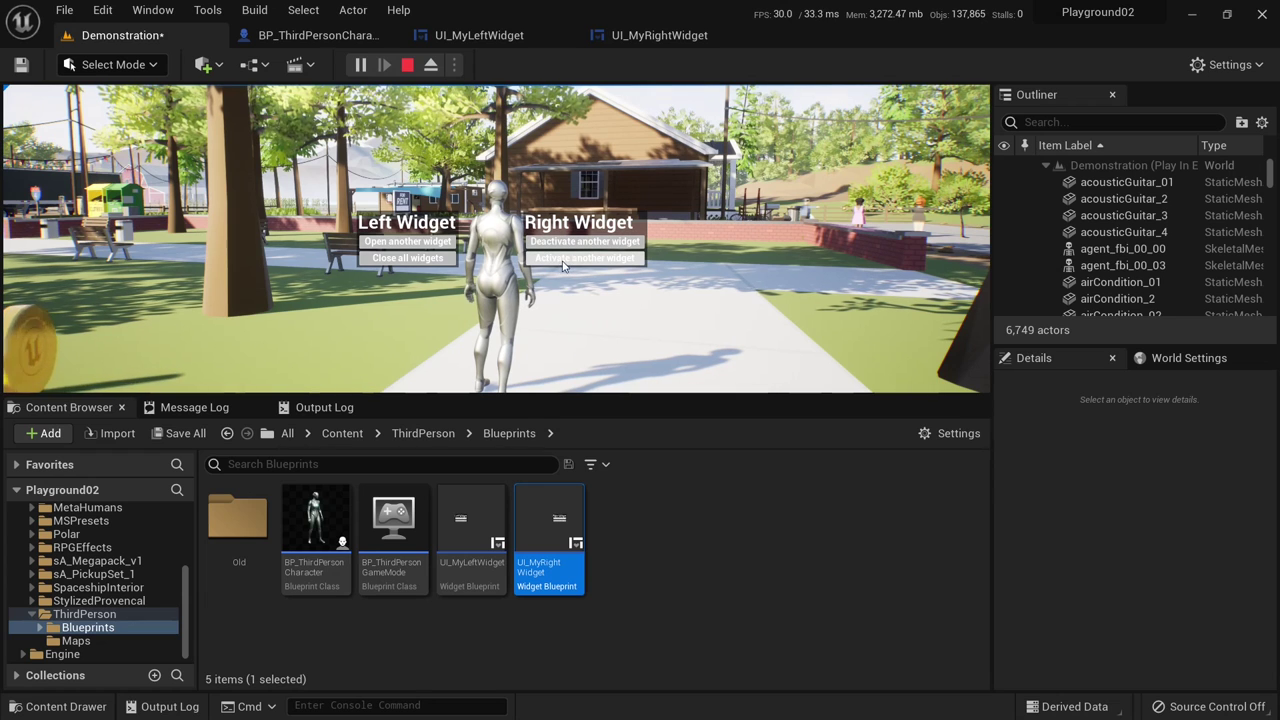
key("Escape")
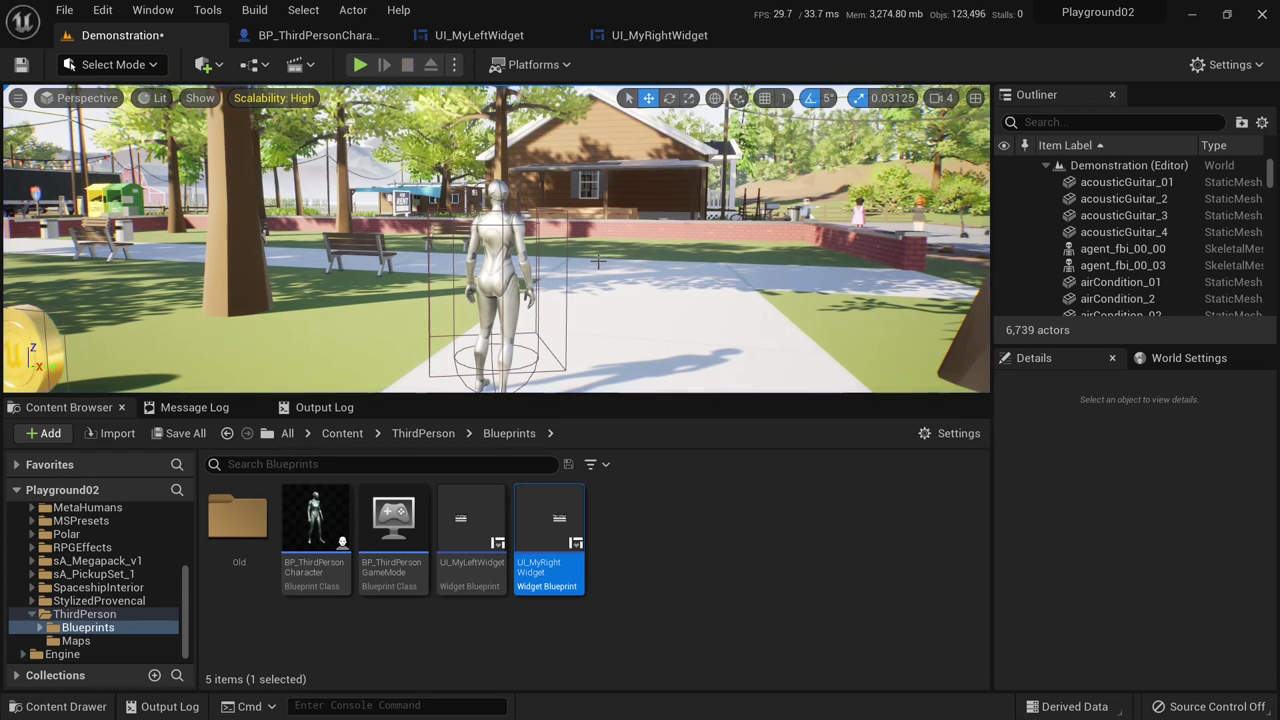
left_click(684, 38)
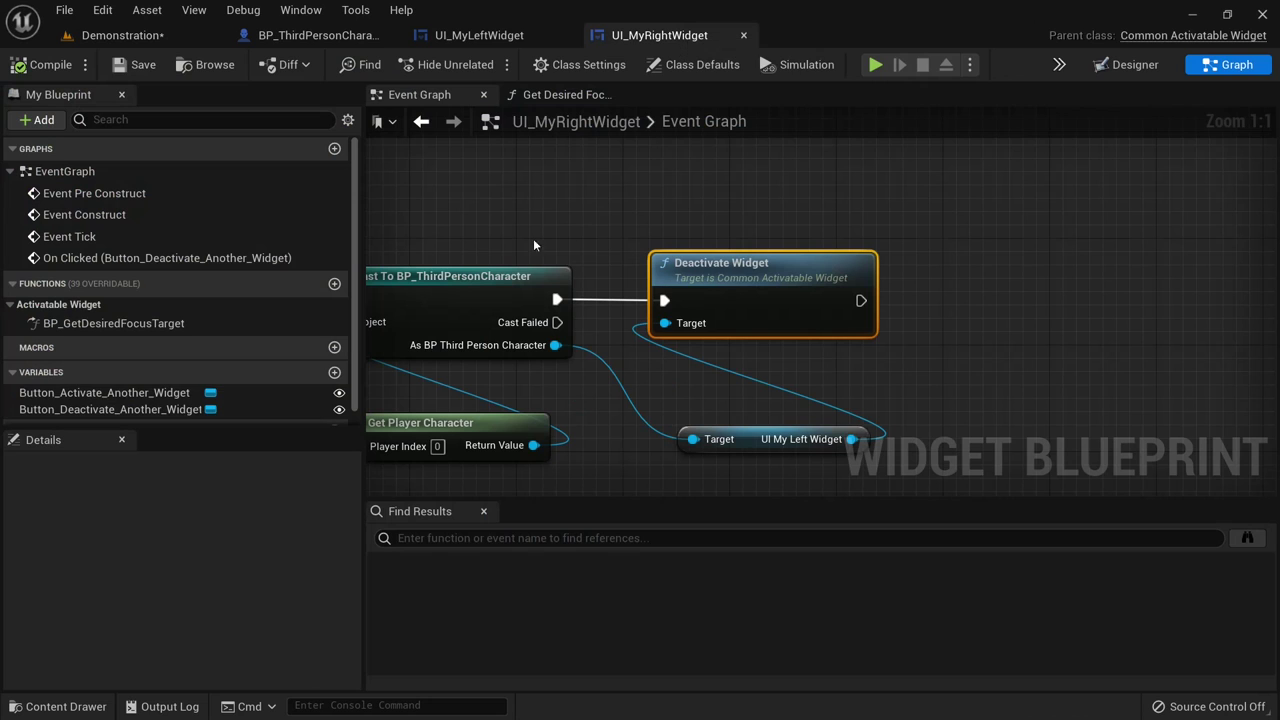
- Add an On Clicked event for Button_Activate_Another_Widget feeding a validated Get UI My Left Widget
left_click(110, 393)
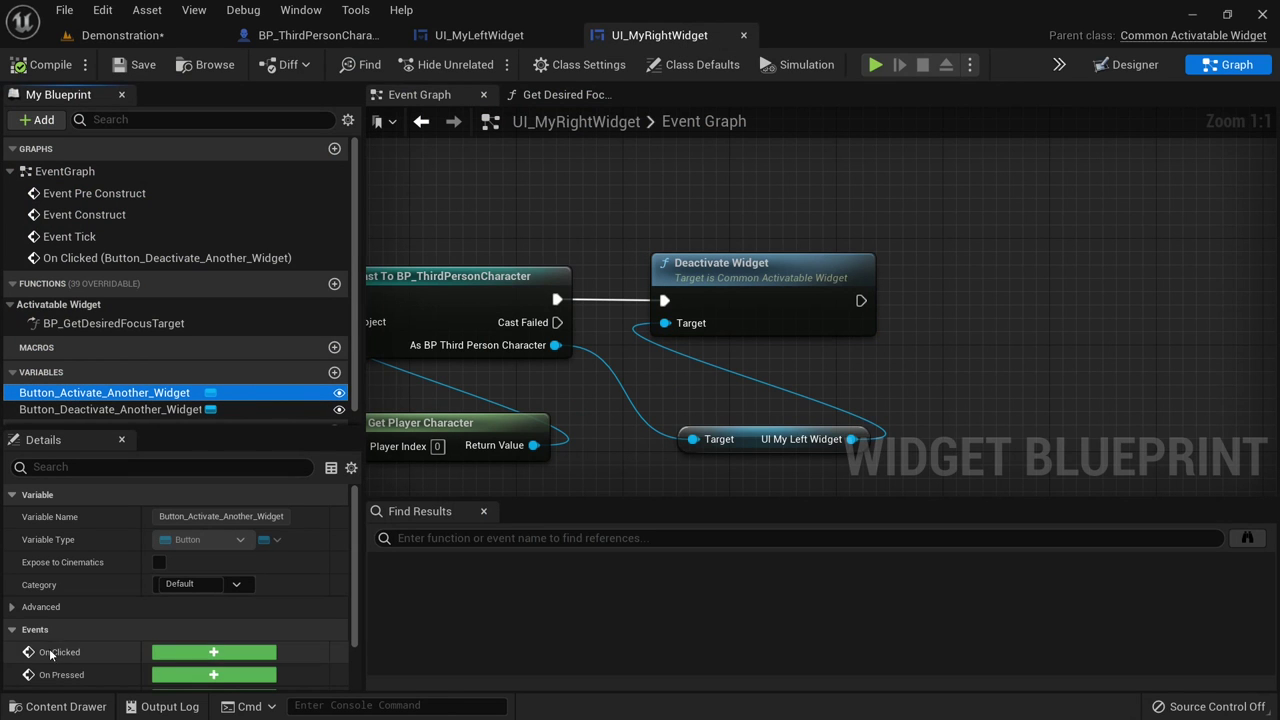
left_click(198, 657)
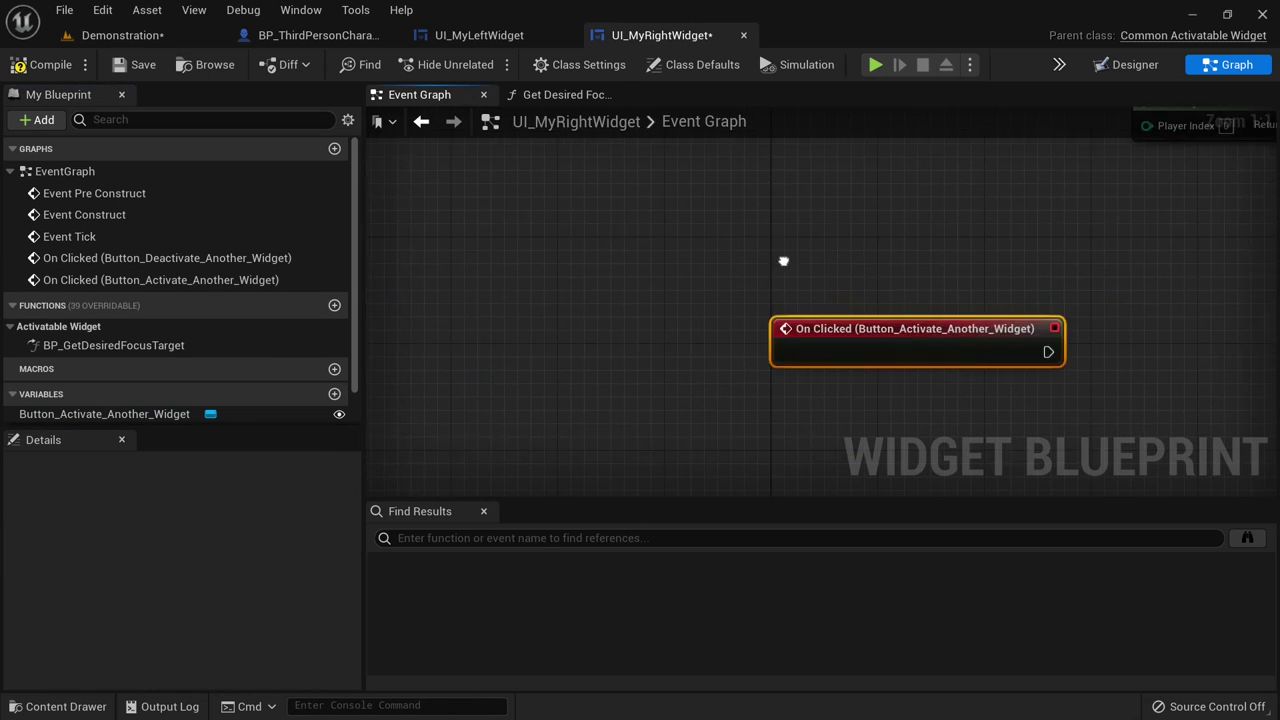
scroll(620, 330, "down", 4)
scroll(623, 334, "up", 1)
scroll(623, 334, "up", 1)
left_click(678, 355)
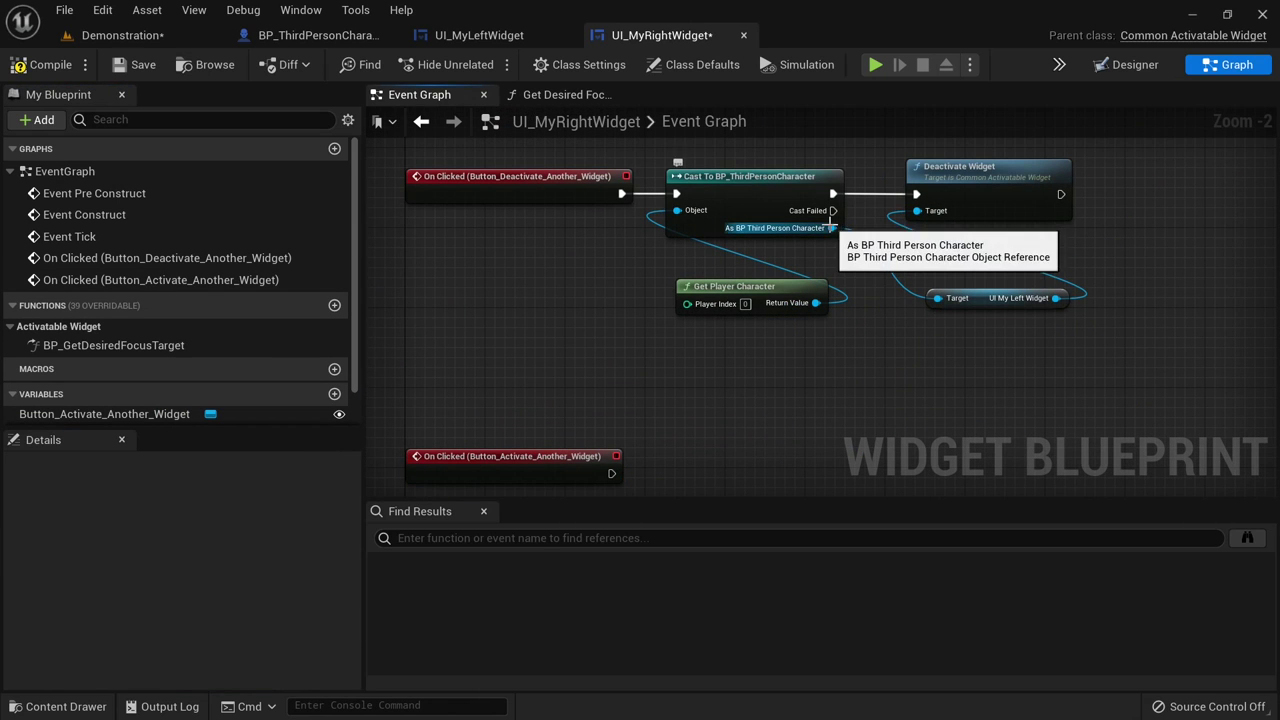
left_click_drag(831, 228, 724, 438)
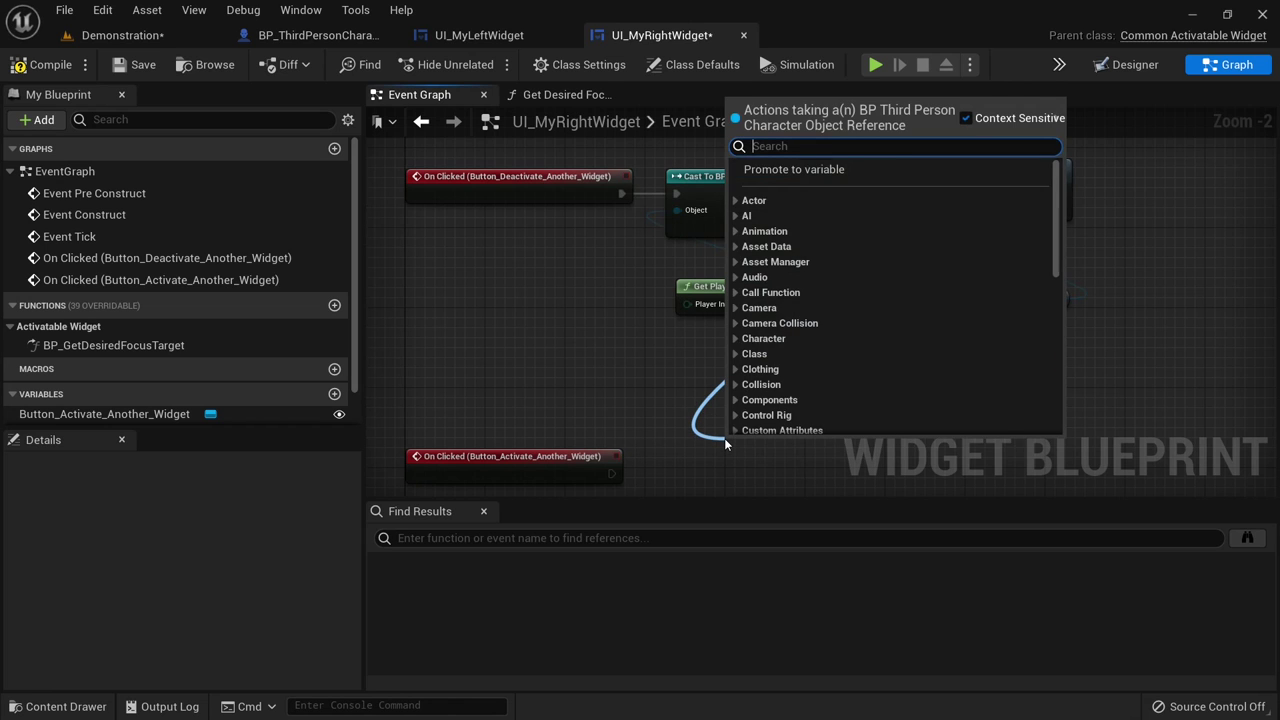
type("ui my")
key("Return")
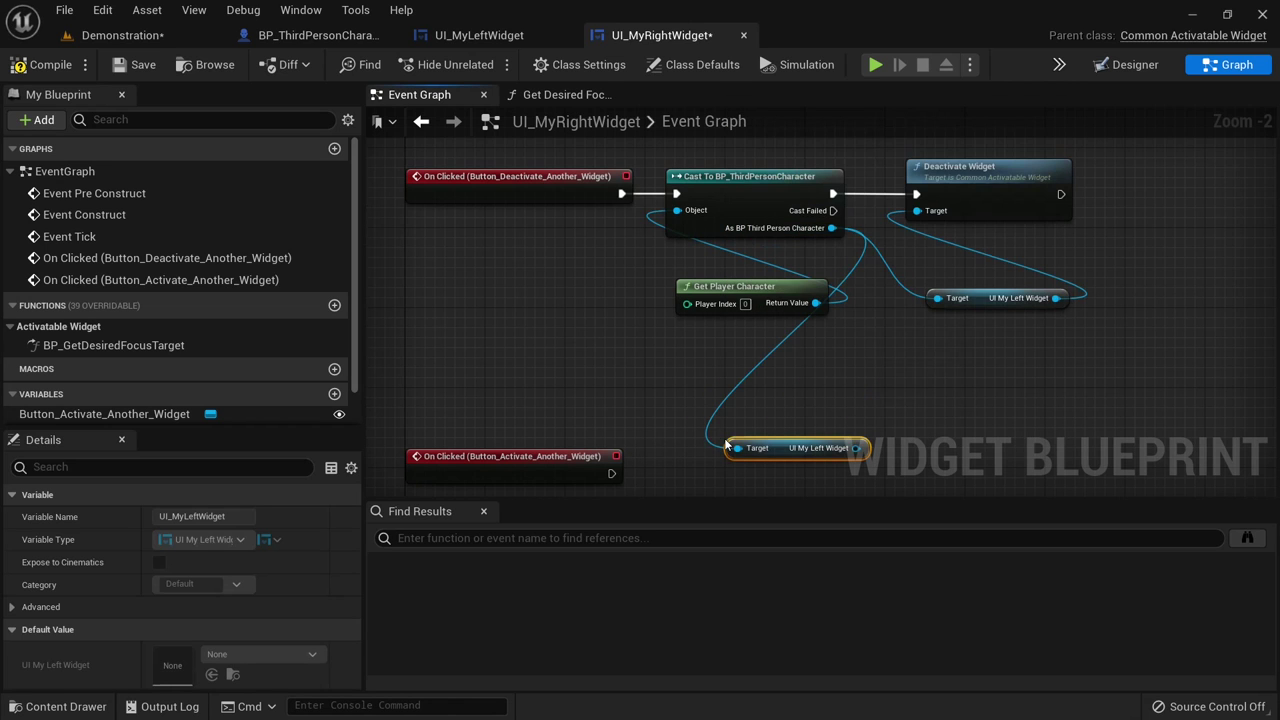
right_click_drag(705, 449, 702, 350)
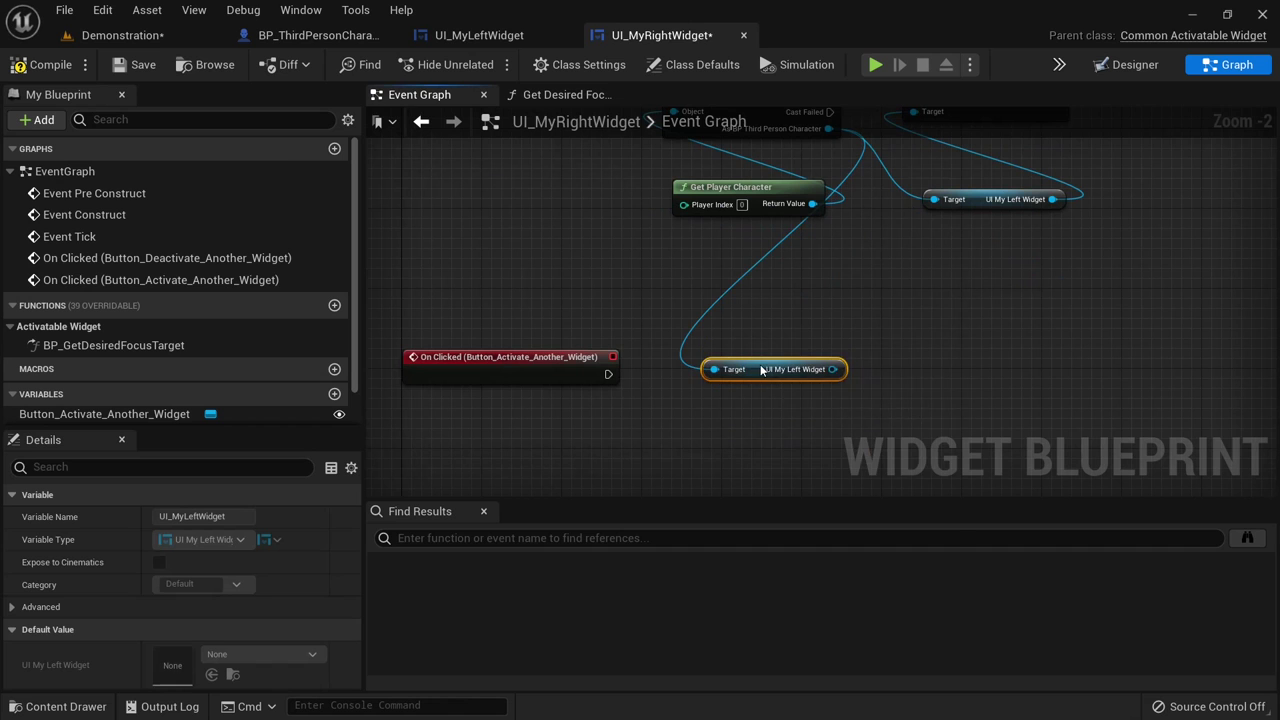
right_click(762, 368)
left_click(844, 703)
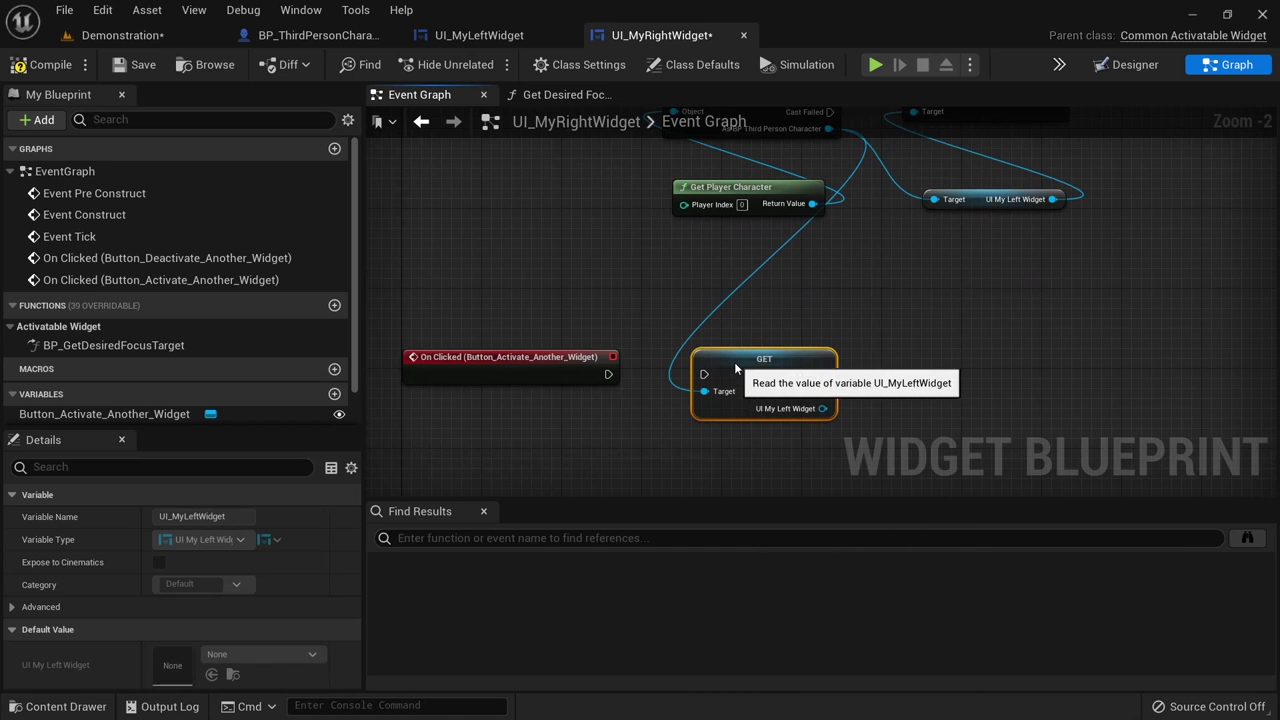
left_click_drag(609, 376, 704, 374)
- Add an Activate Widget node for the valid left widget and save UI_MyRightWidget
right_click_drag(936, 342, 699, 459)
left_click_drag(695, 455, 790, 406)
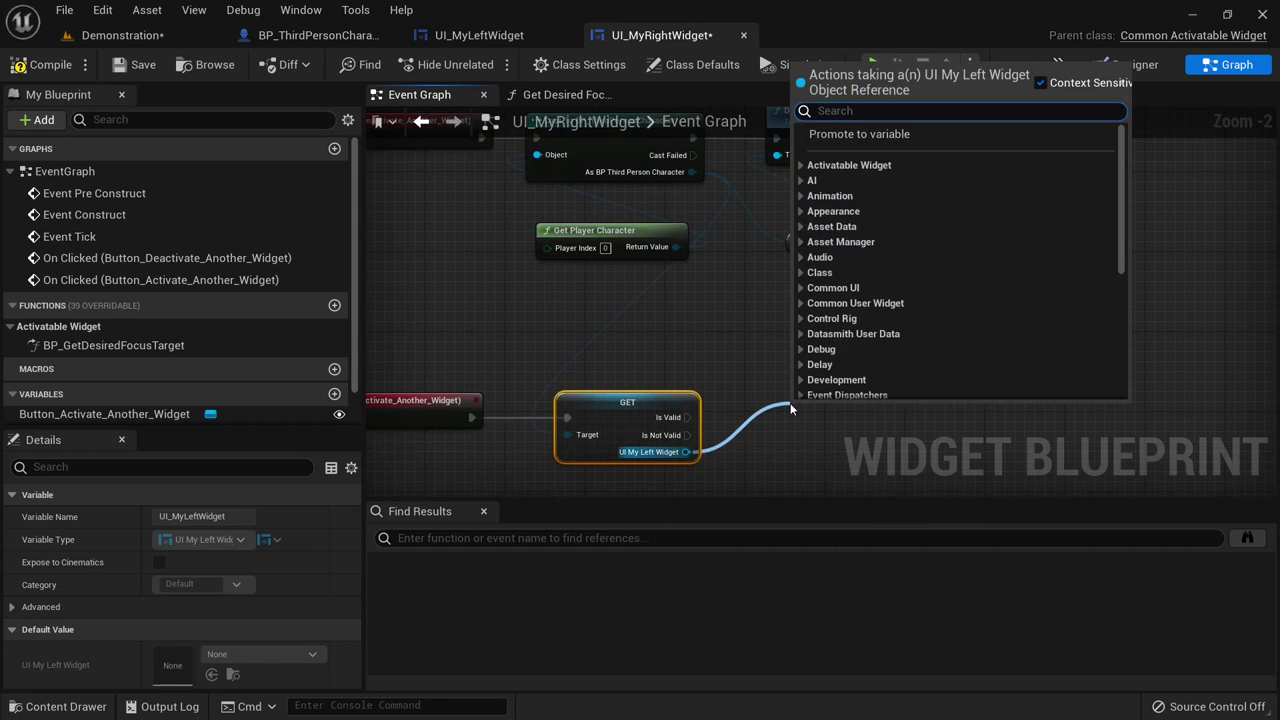
type("activate")
key("Return")
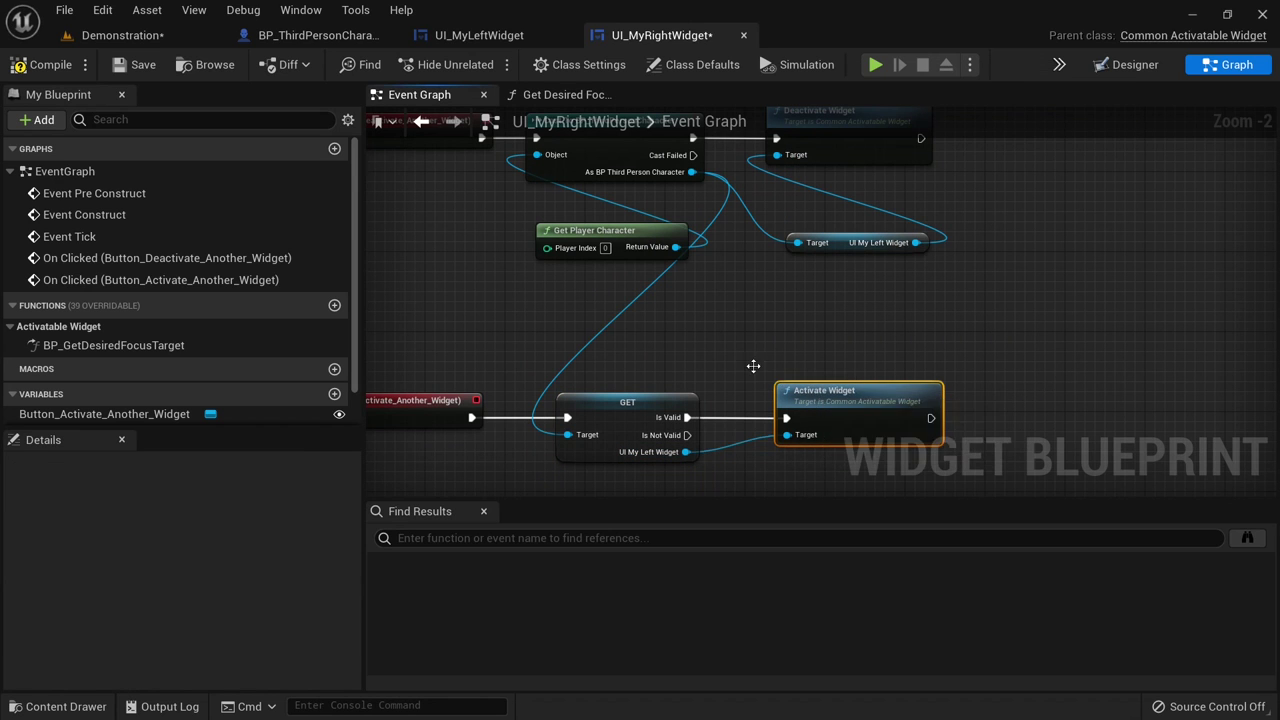
right_click_drag(751, 363, 790, 365)
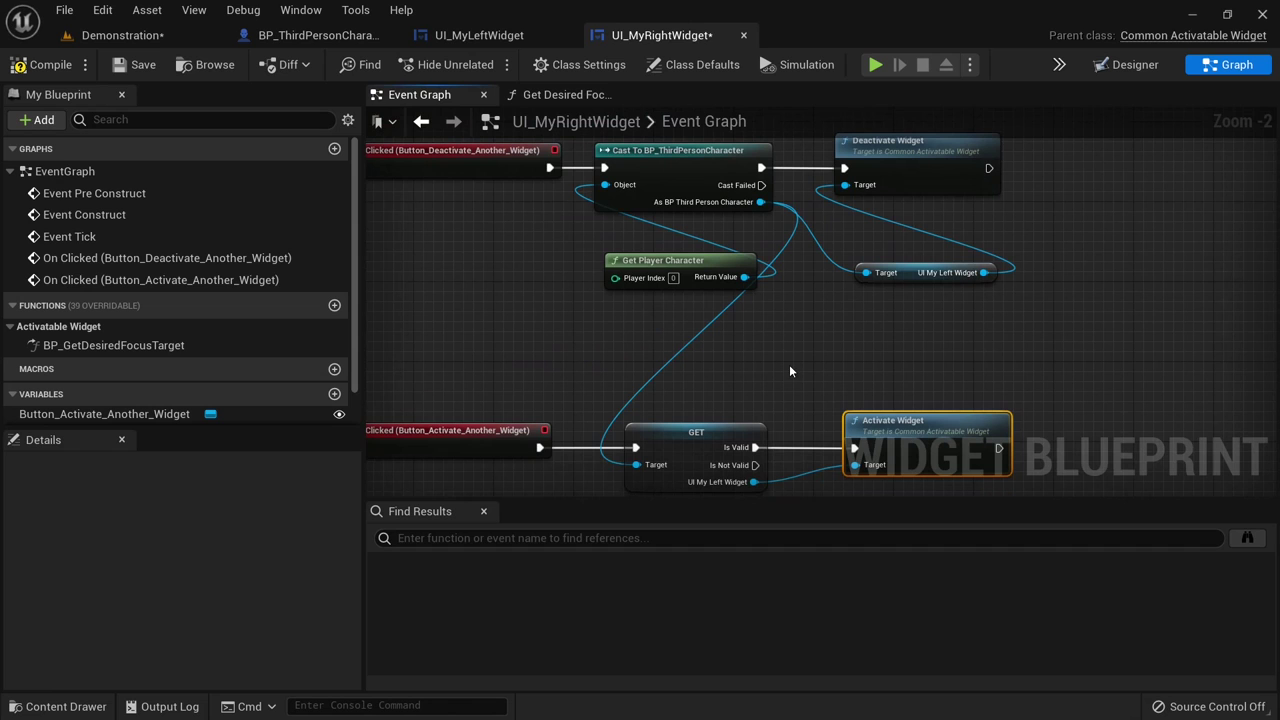
left_click(146, 67)
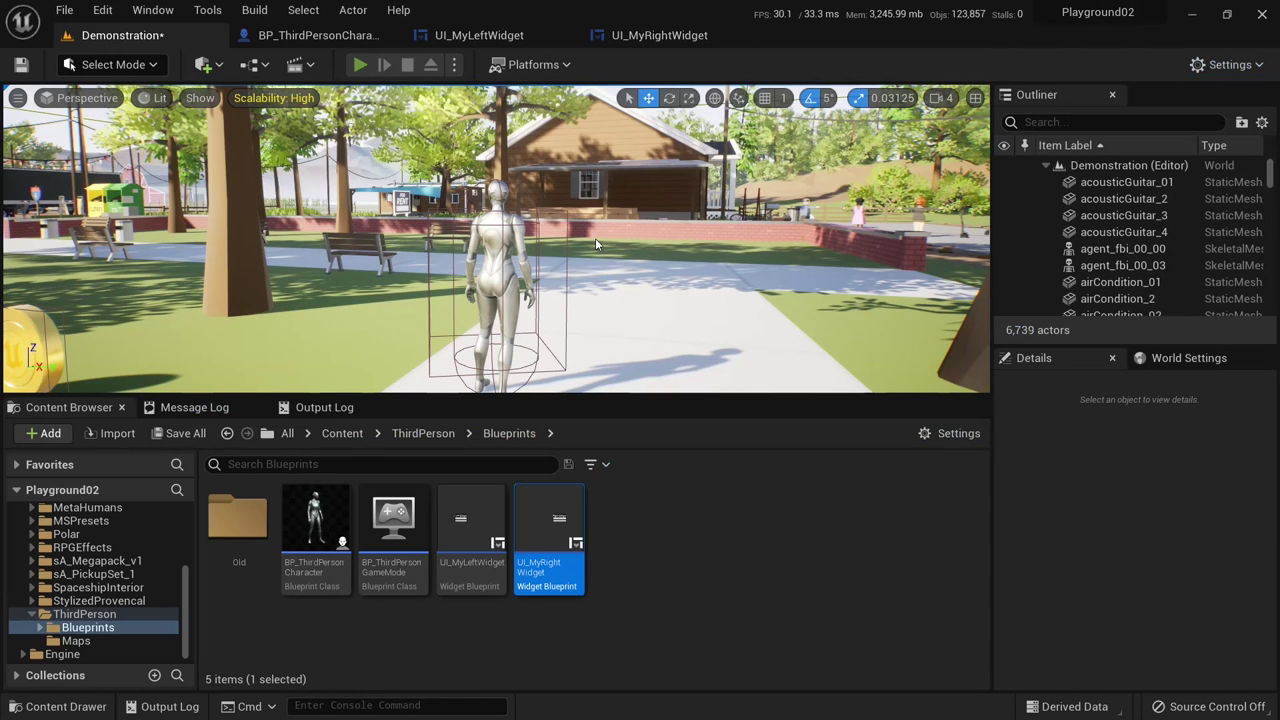
- Play the level, open the Right Widget from the Left Widget's button, then stop playing
key("alt+p")
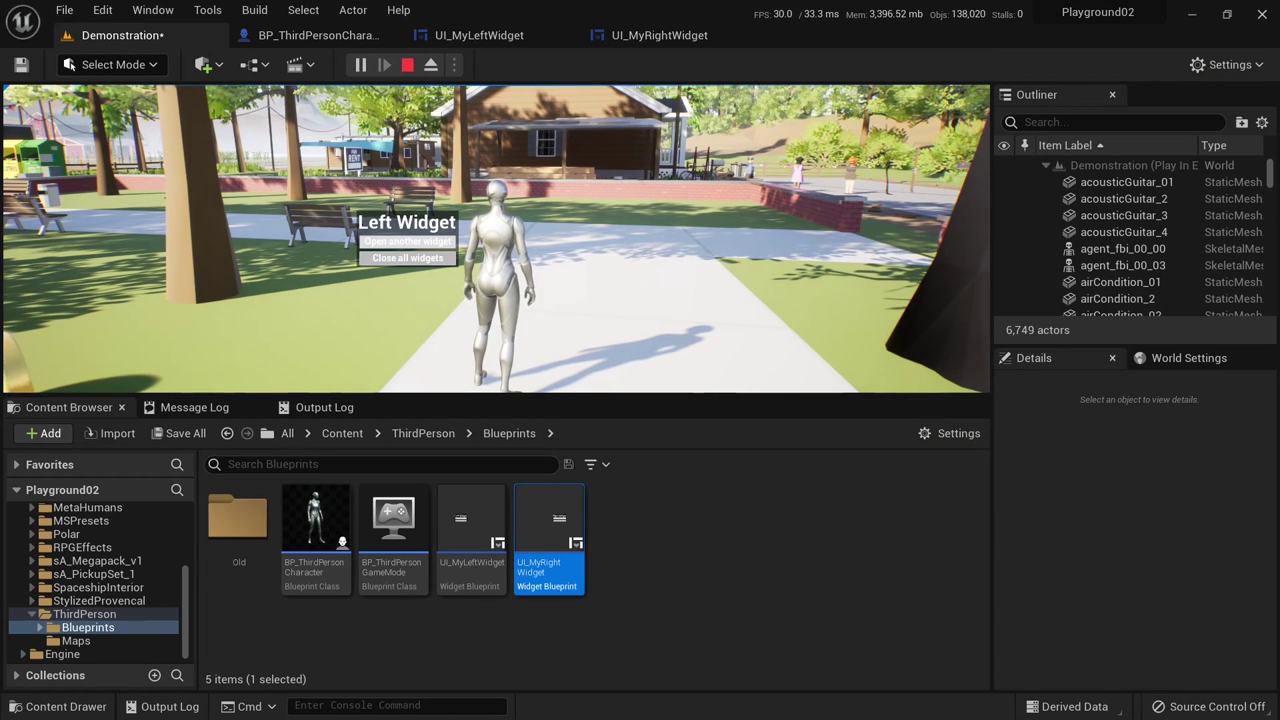
left_click(407, 241)
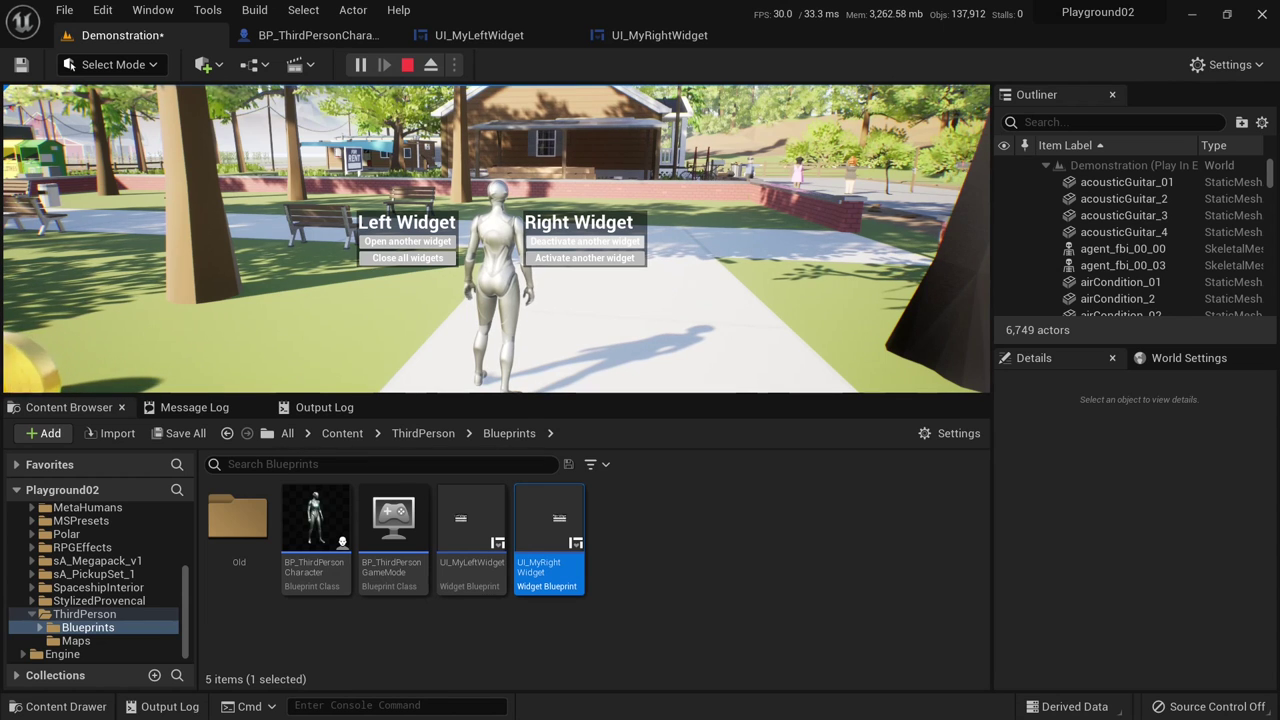
key("Escape")
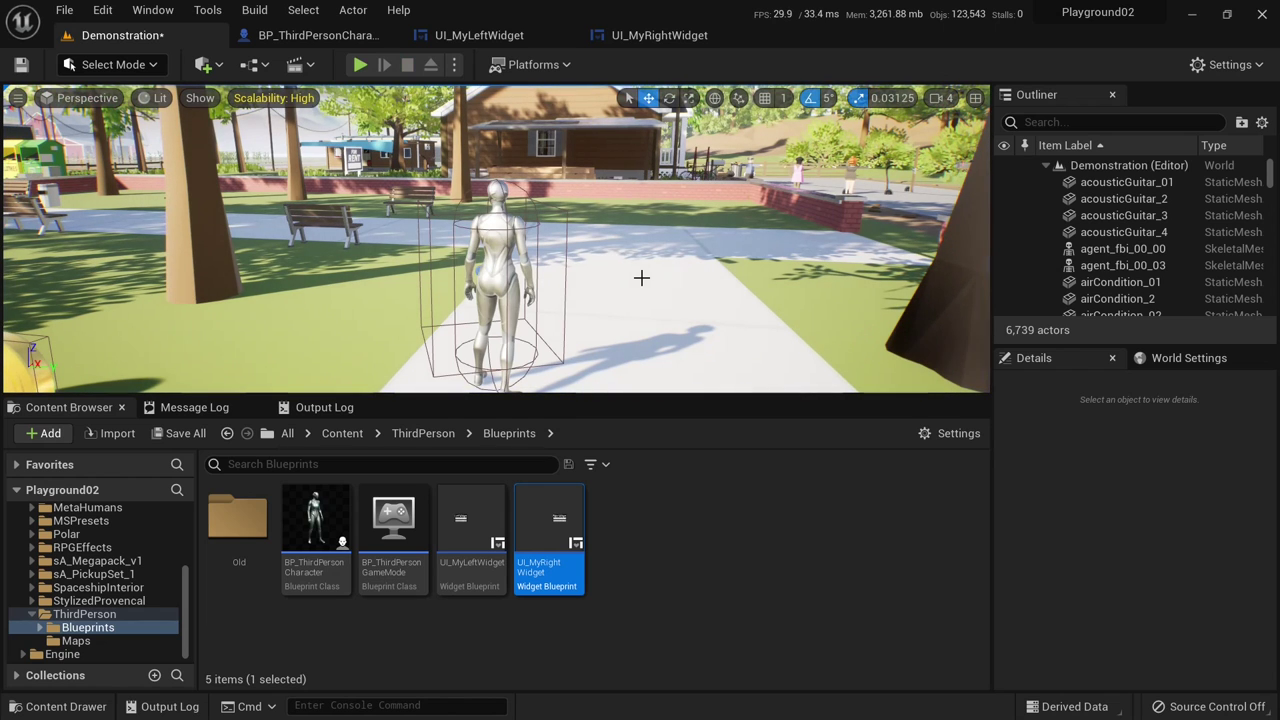
- In UI_MyRightWidget's graph, add a Set Color and Opacity node for the UI My Left Widget reference
left_click(665, 37)
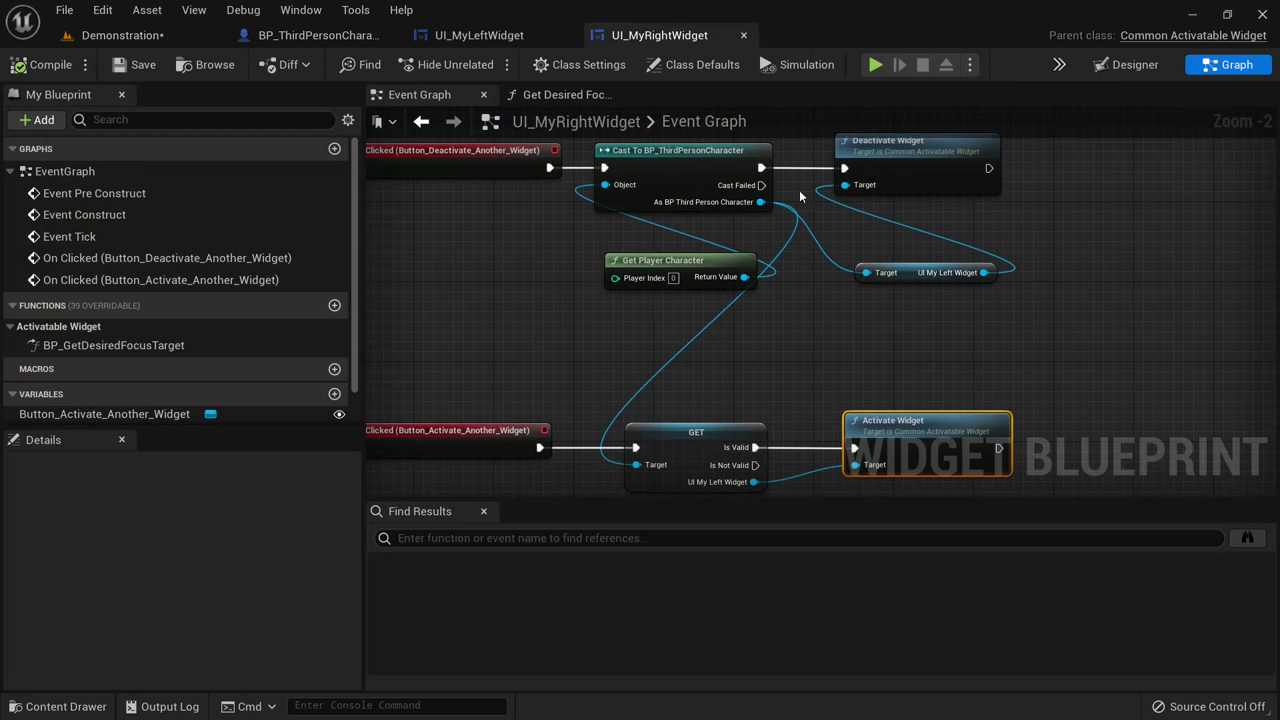
right_click_drag(1020, 210, 1112, 294)
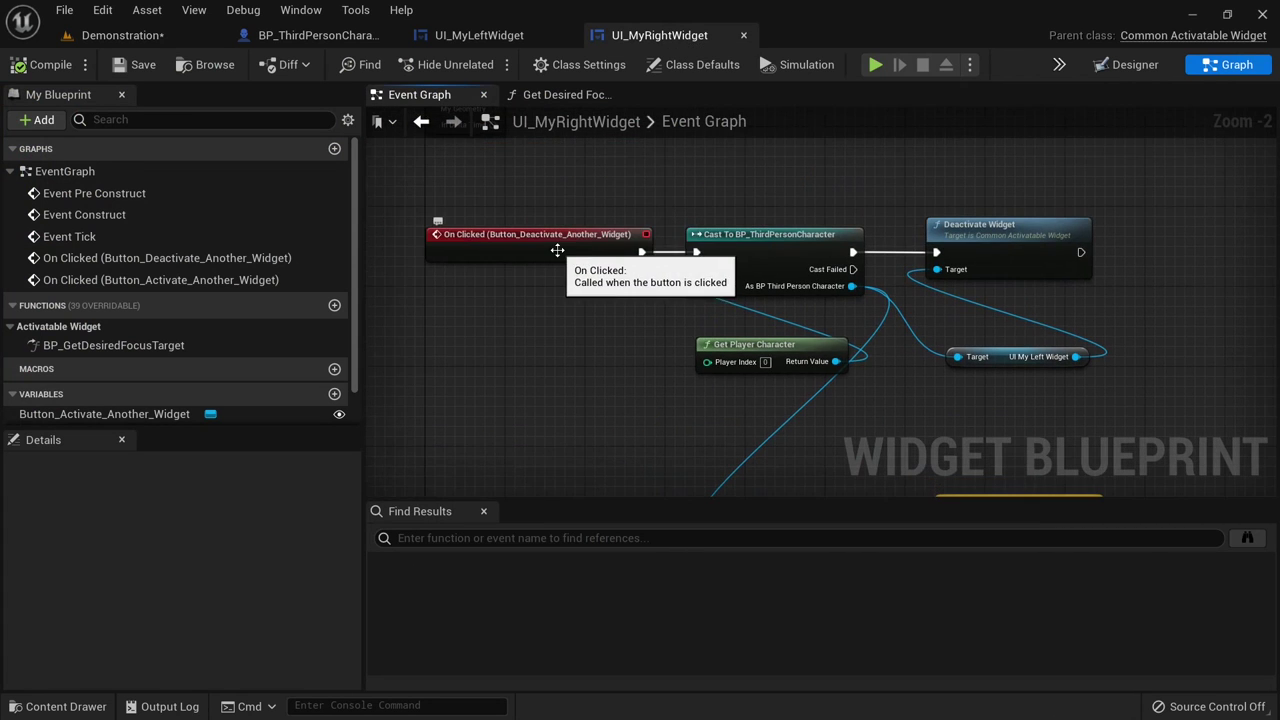
right_click_drag(1170, 330, 680, 380)
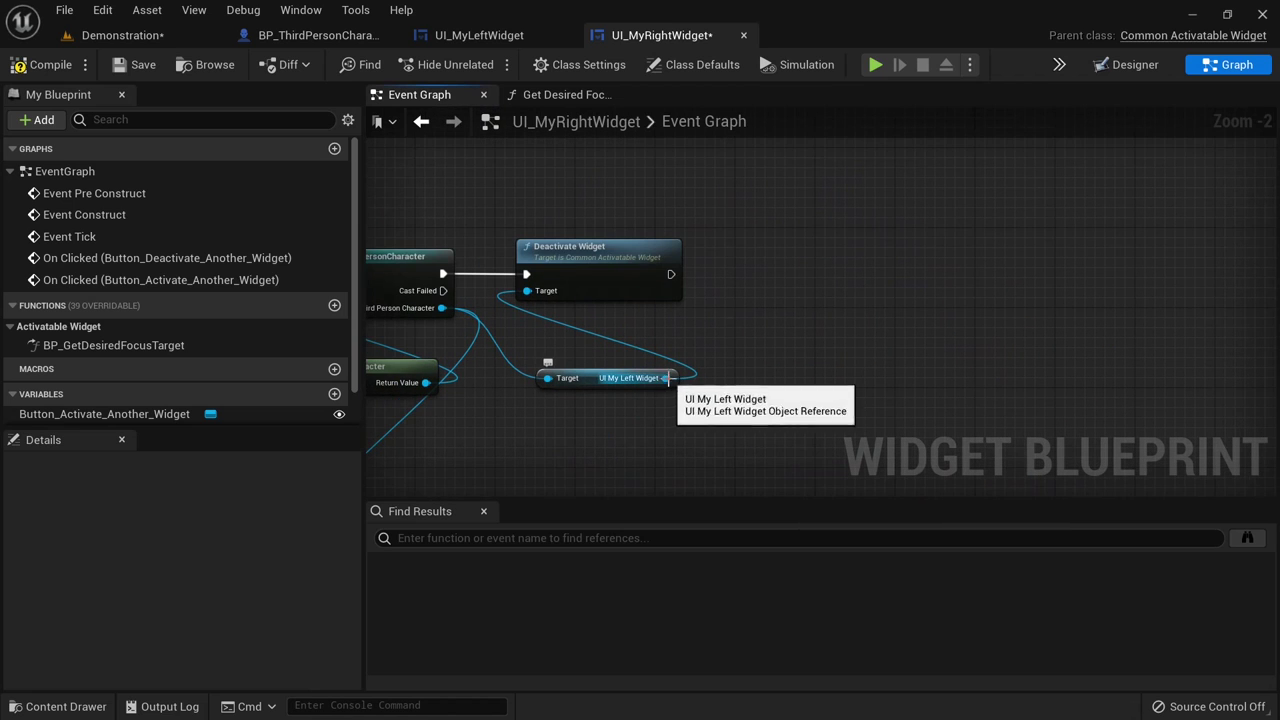
left_click_drag(666, 378, 792, 331)
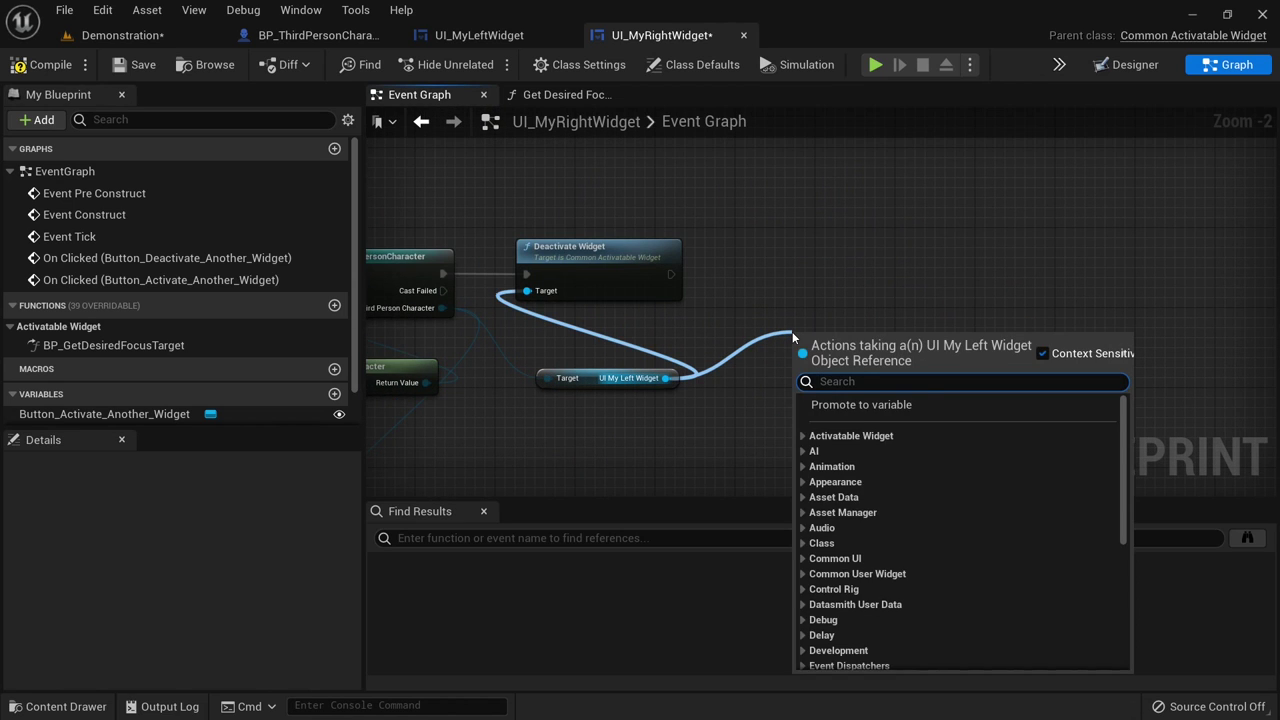
type("apea")
key("BackSpace")
key("BackSpace")
key("BackSpace")
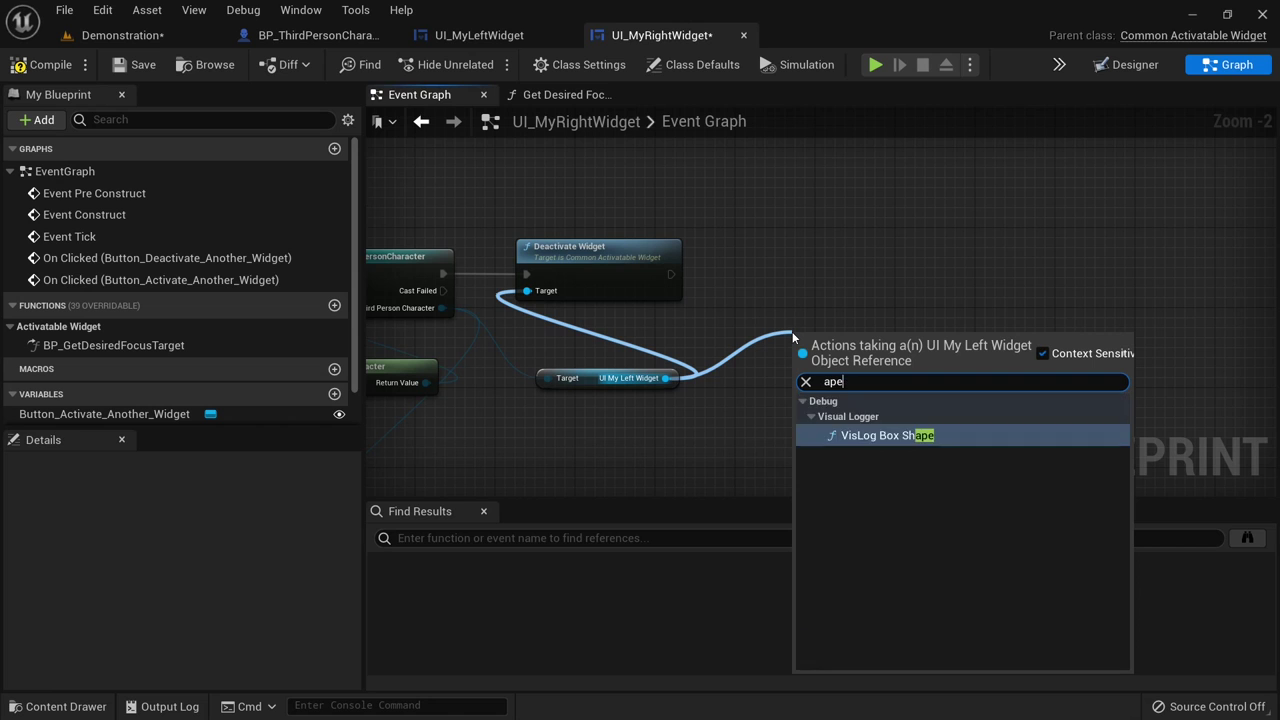
type("ppea")
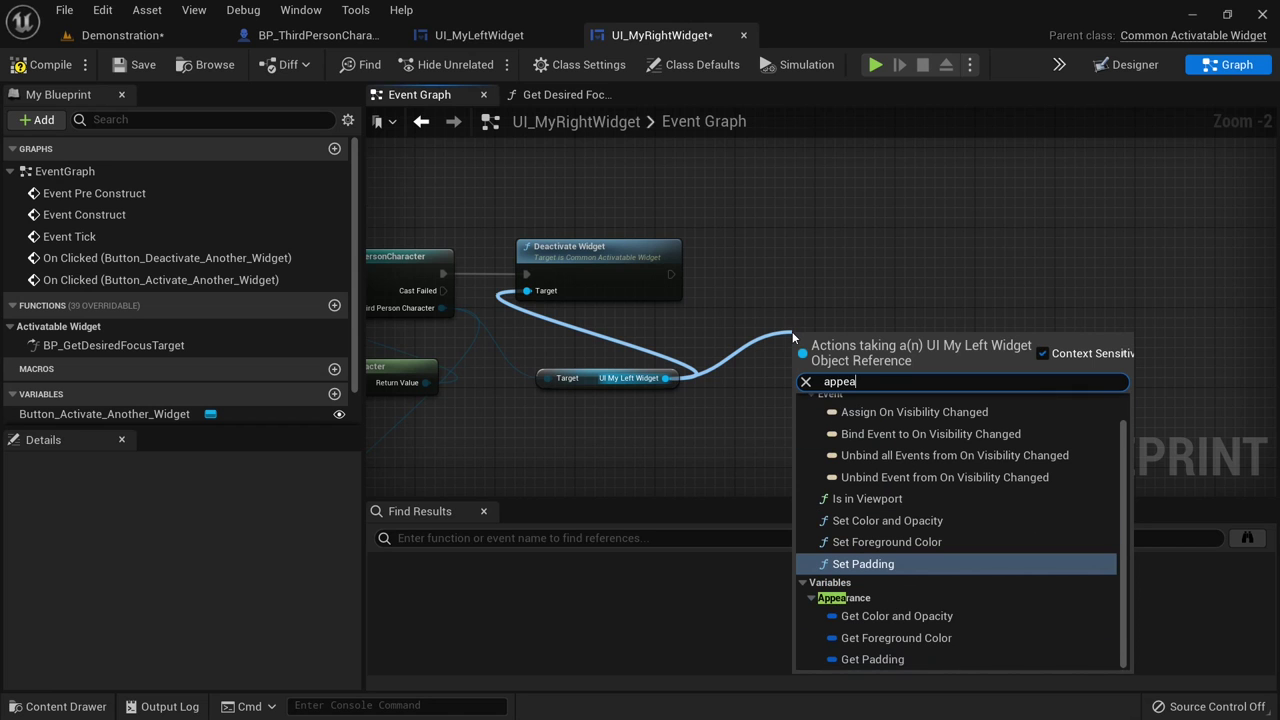
scroll(944, 591, "up", 1)
left_click(861, 546)
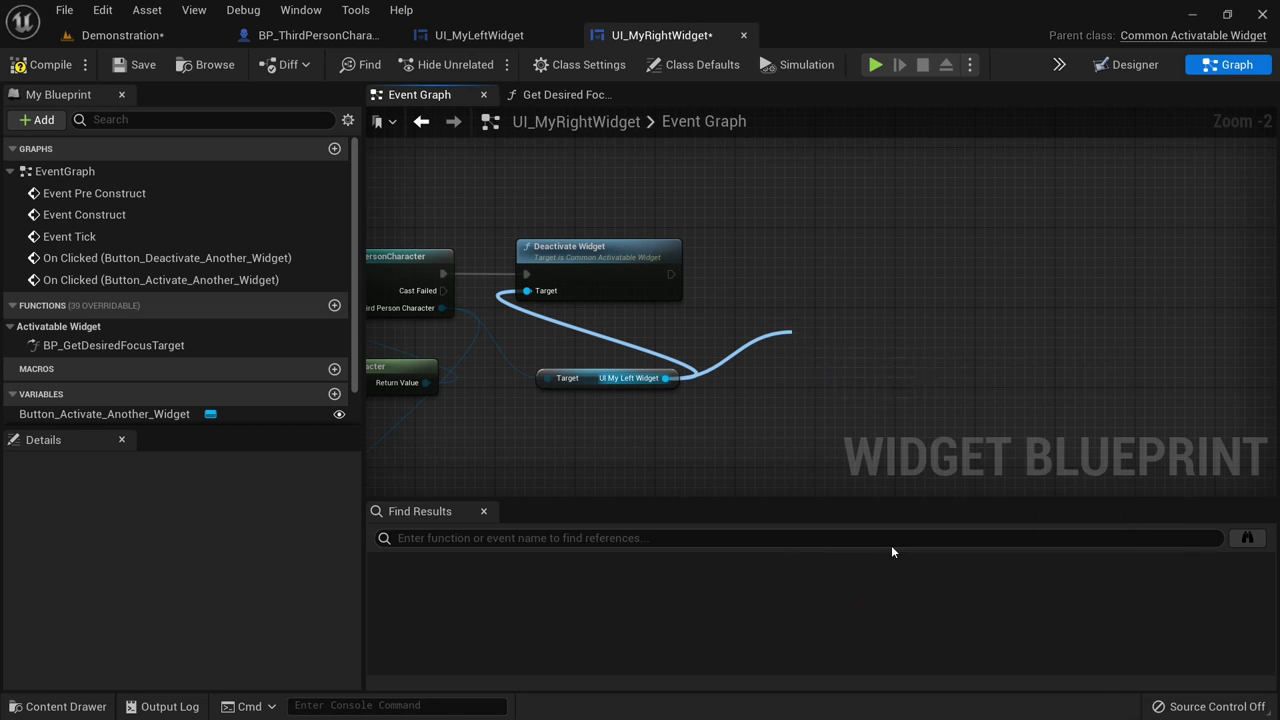
- Give the node a half-transparent colour and connect Deactivate Widget's execution into it
left_click_drag(865, 343, 857, 251)
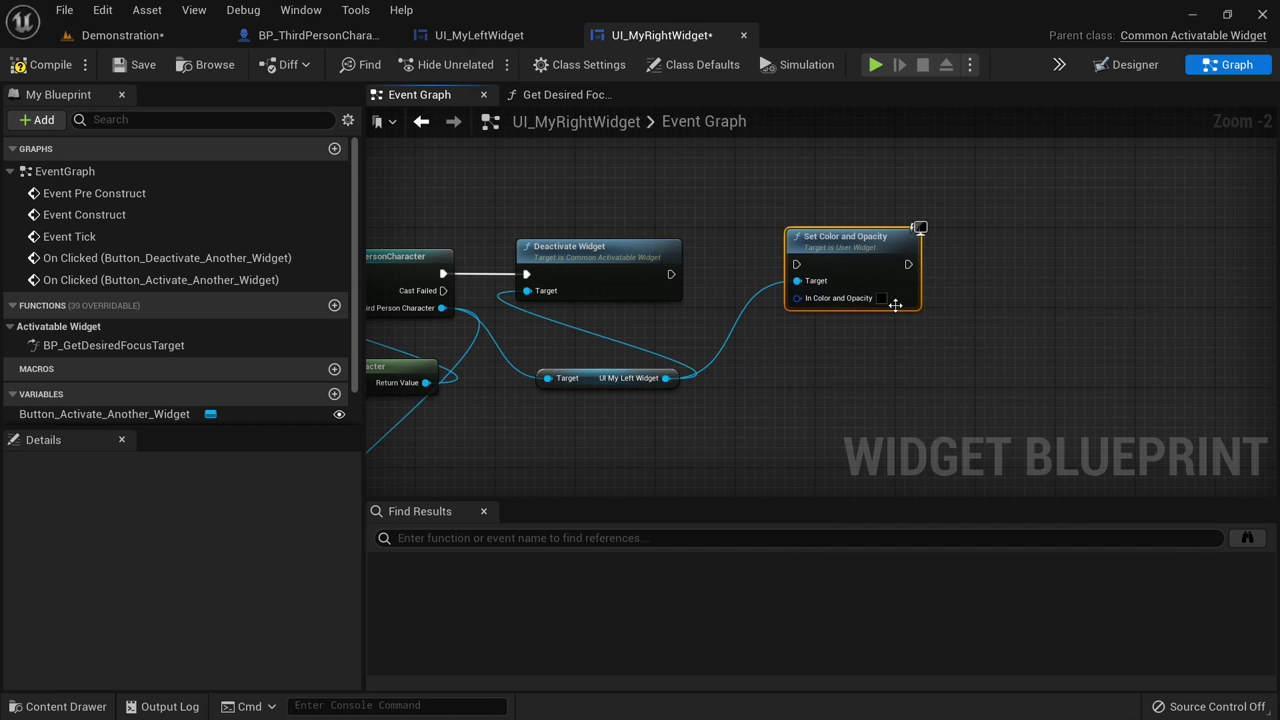
left_click(891, 299)
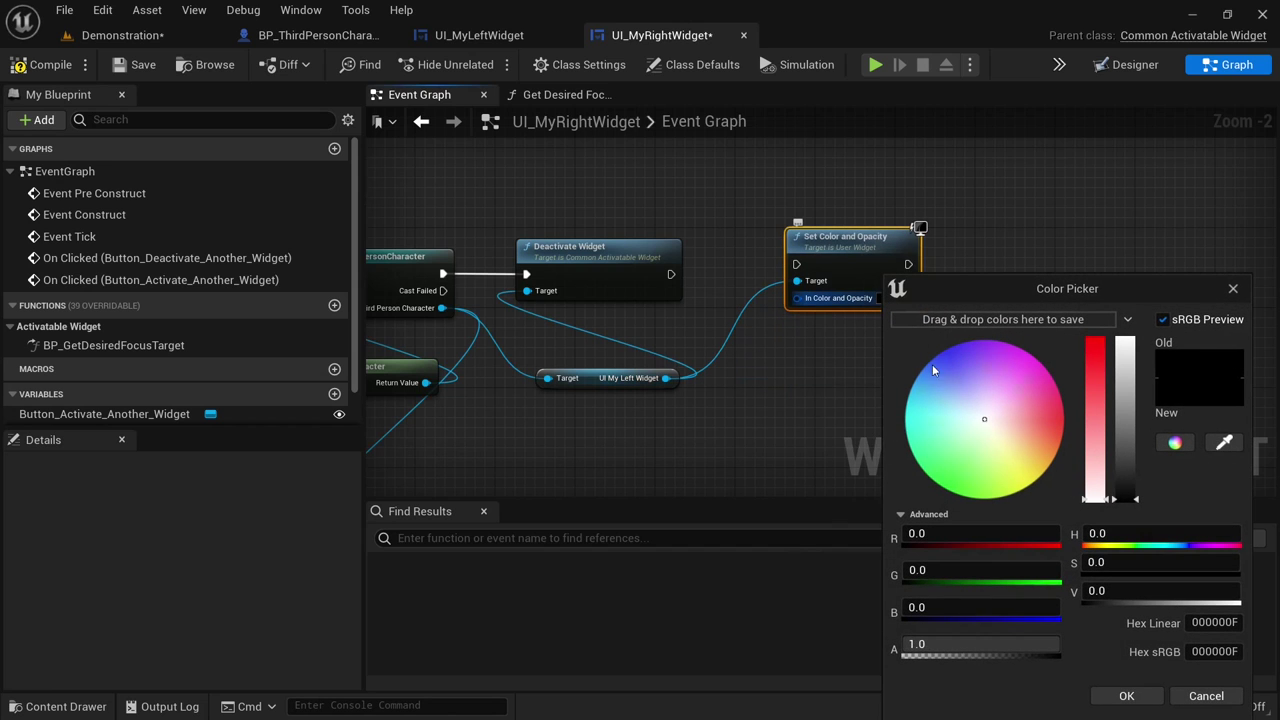
left_click(947, 646)
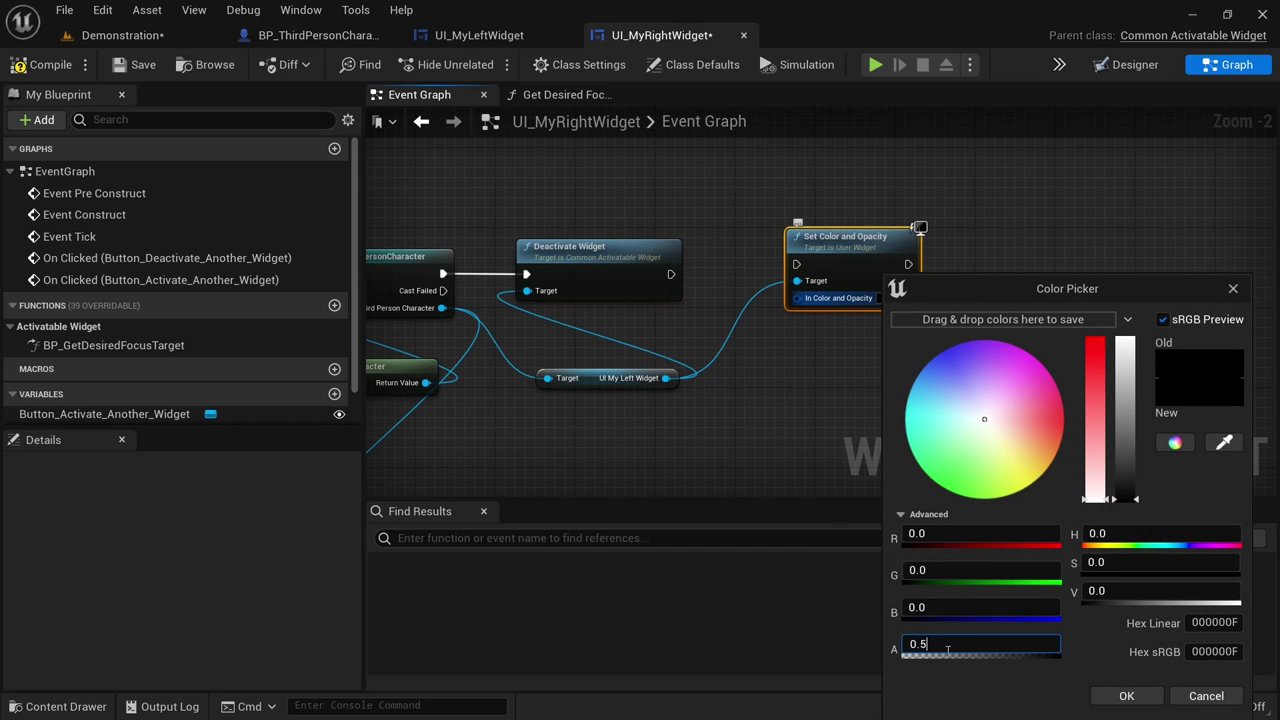
left_click(1126, 695)
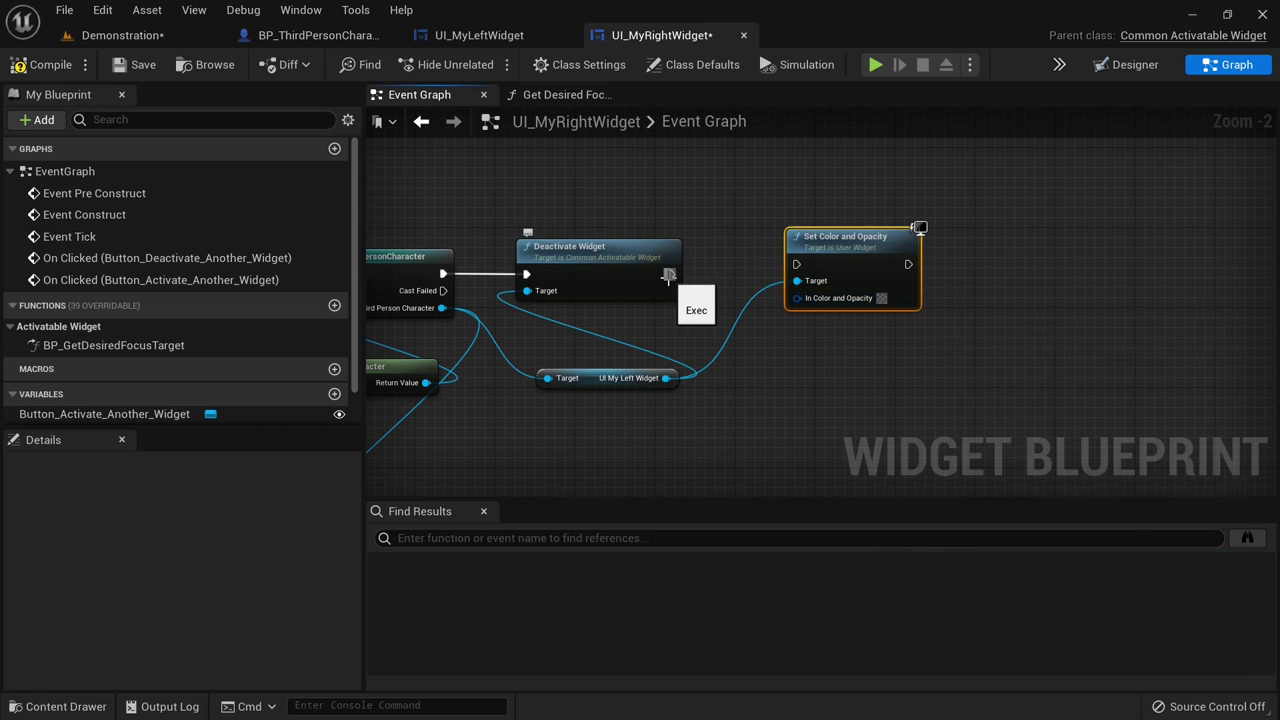
left_click_drag(671, 274, 795, 260)
right_click_drag(518, 225, 808, 232)
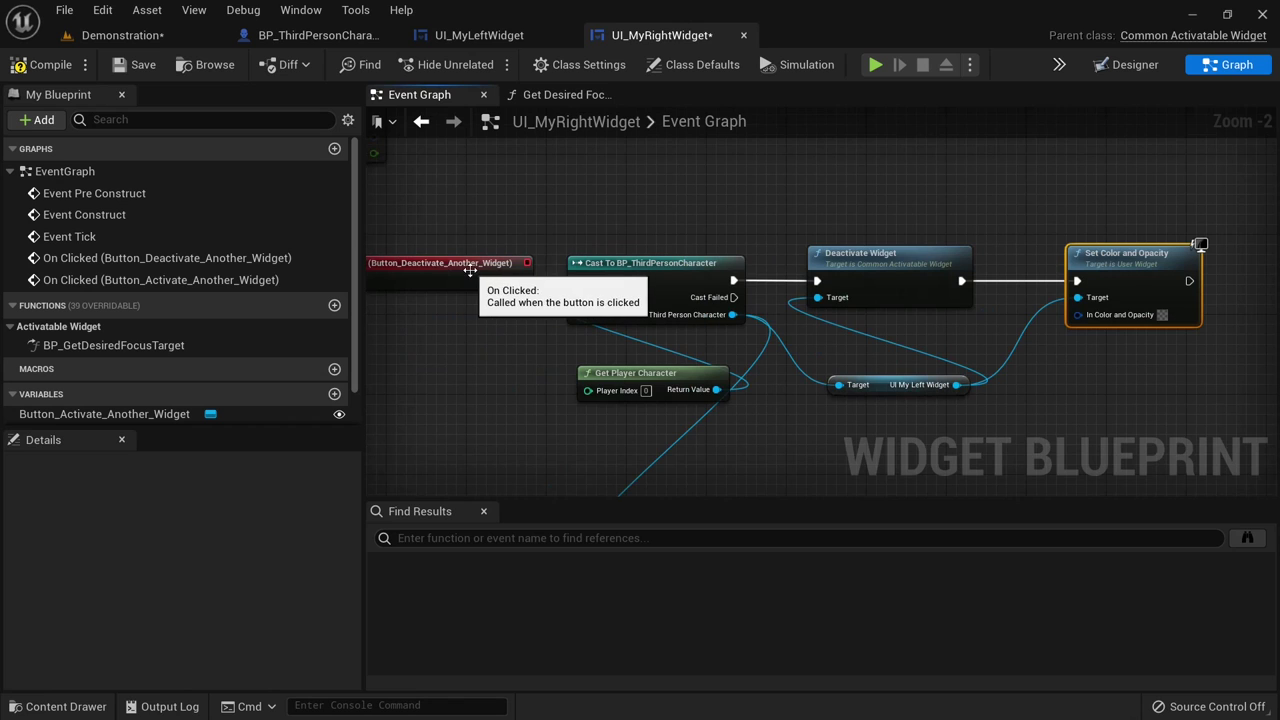
- Reopen the node's In Color and Opacity colour and cancel without changing it
right_click_drag(962, 212, 695, 215)
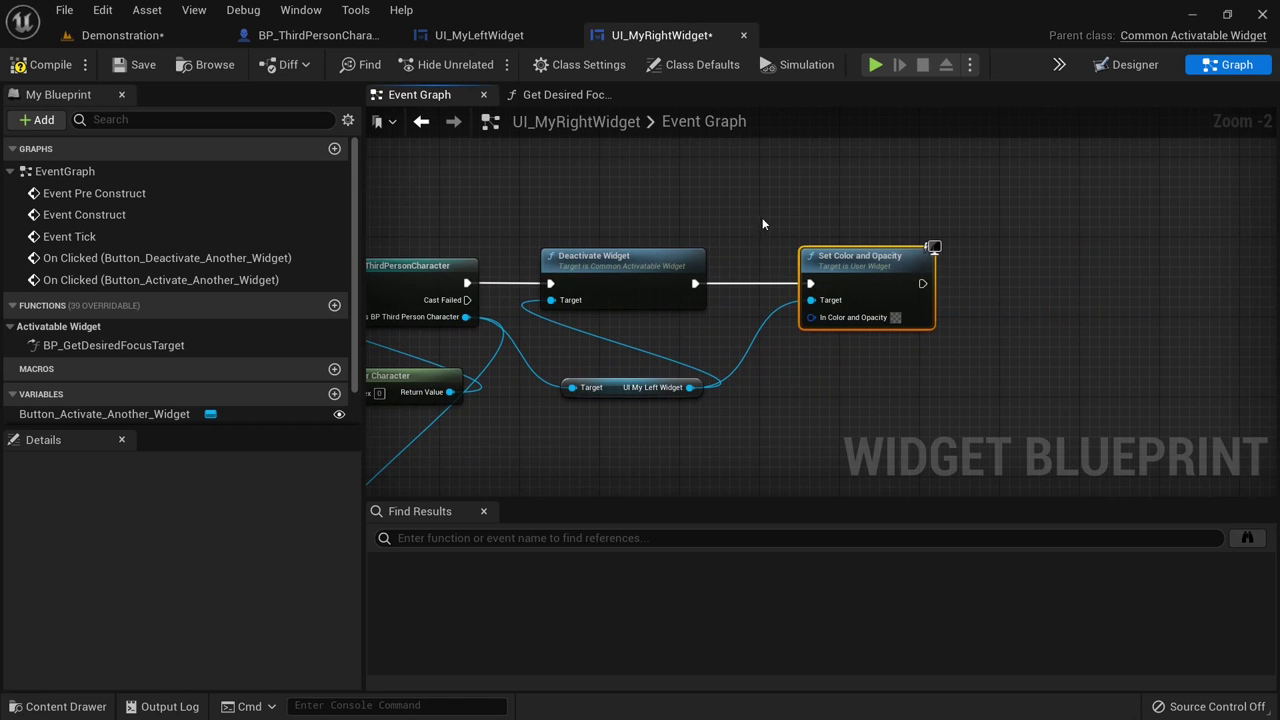
left_click_drag(760, 217, 975, 348)
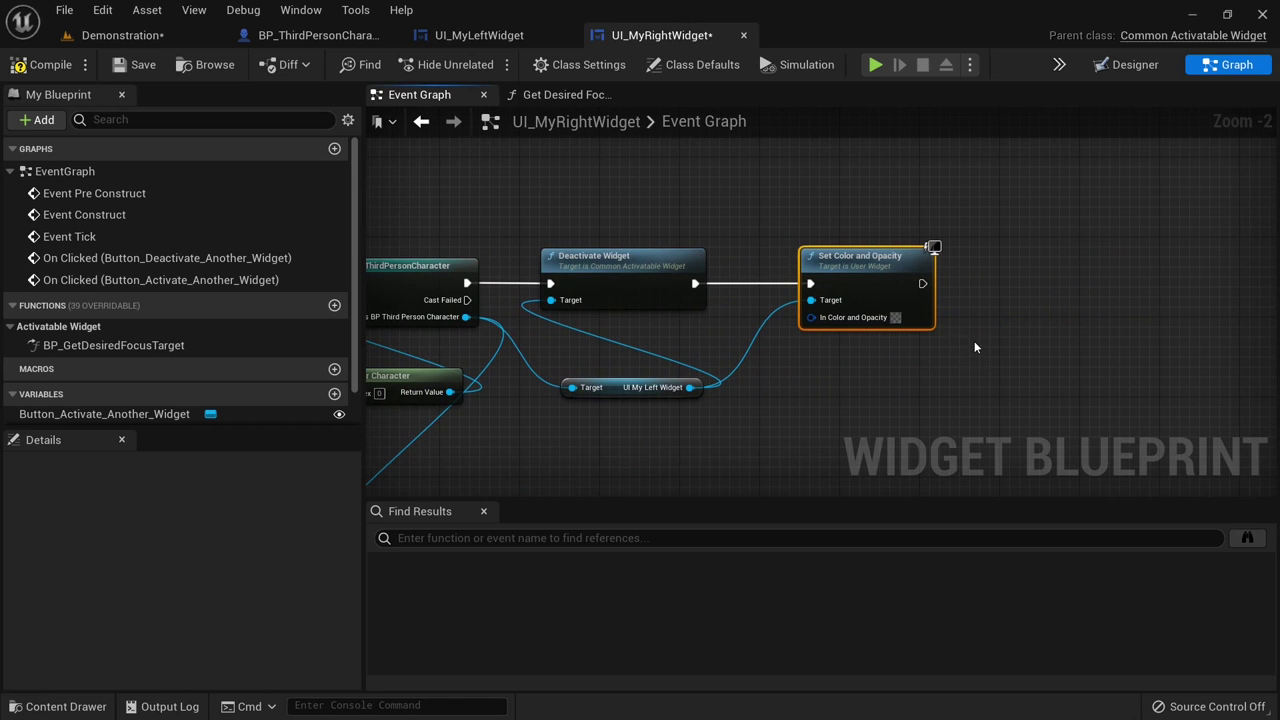
left_click(895, 317)
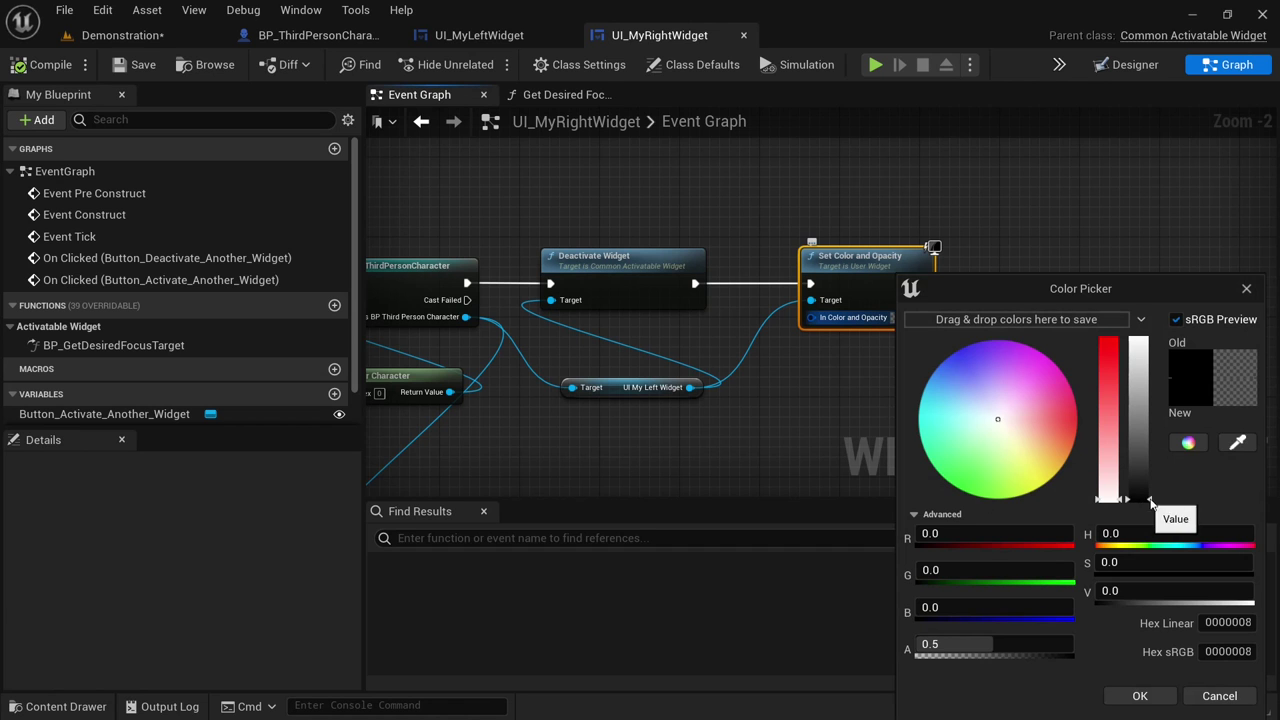
left_click(1219, 695)
- Play the Demonstration level, open the Right Widget, deactivate the Left Widget, then stop playing
left_click(125, 35)
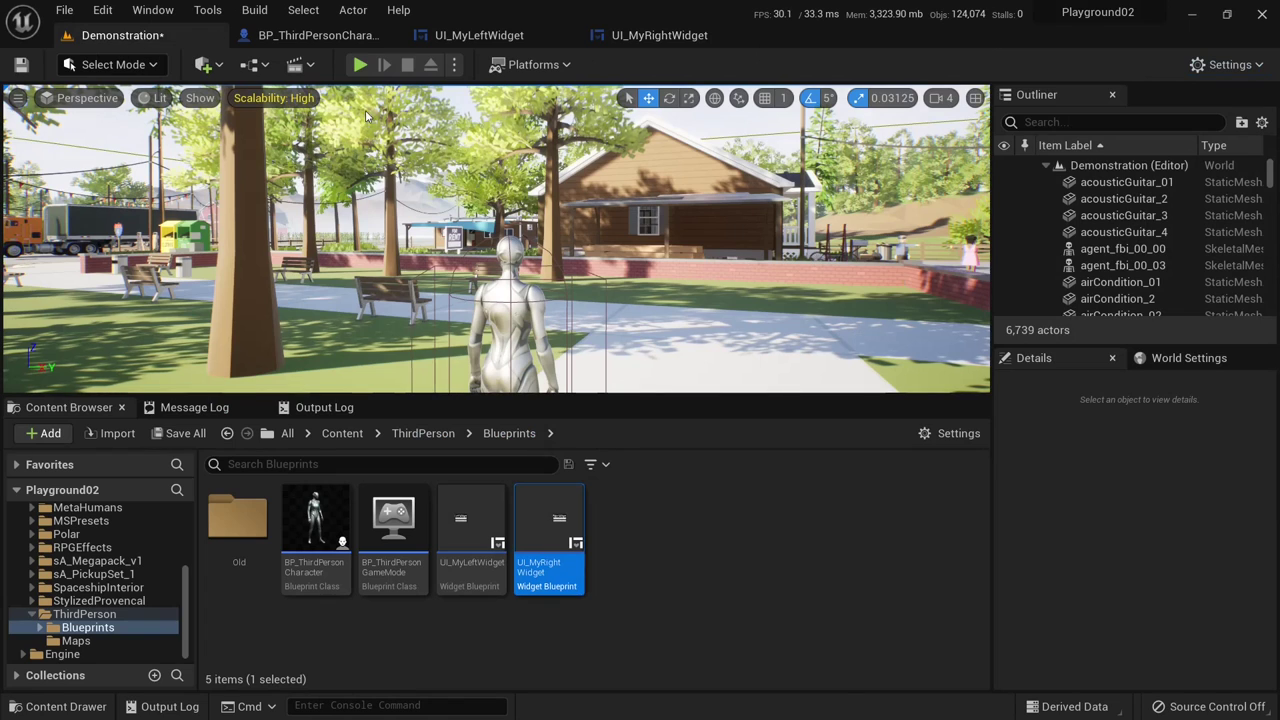
key("alt+p")
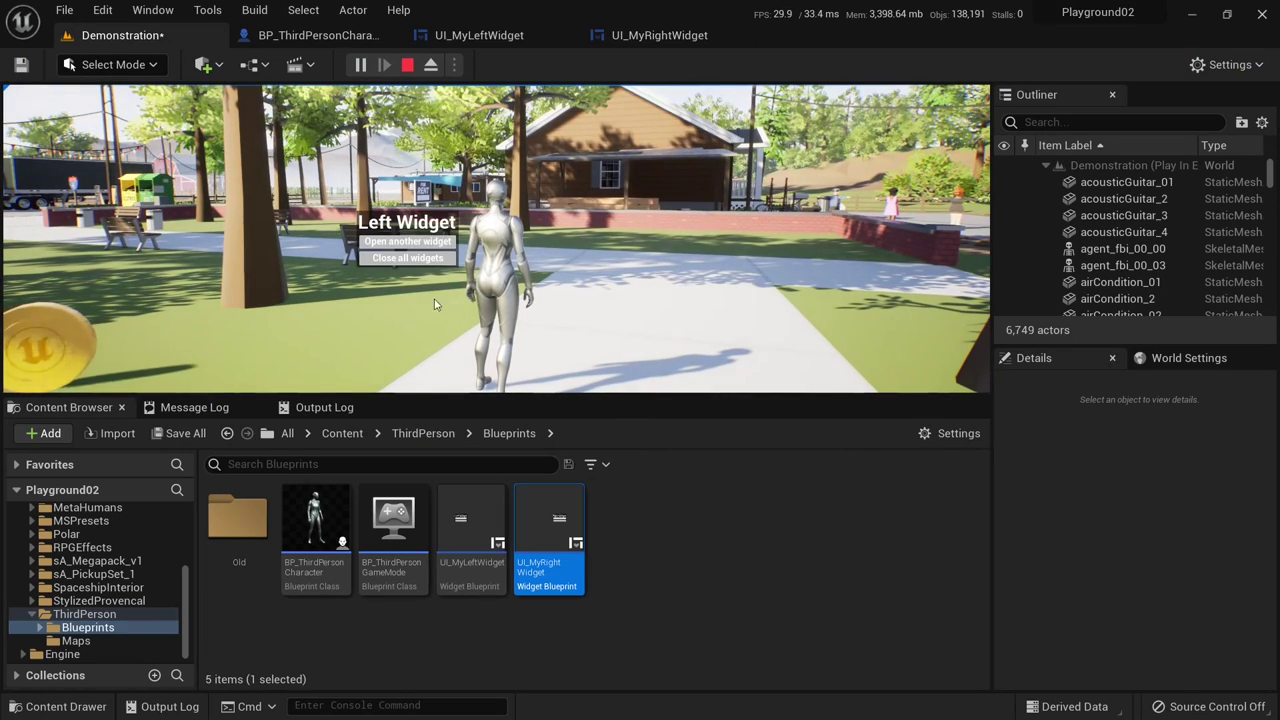
left_click(427, 243)
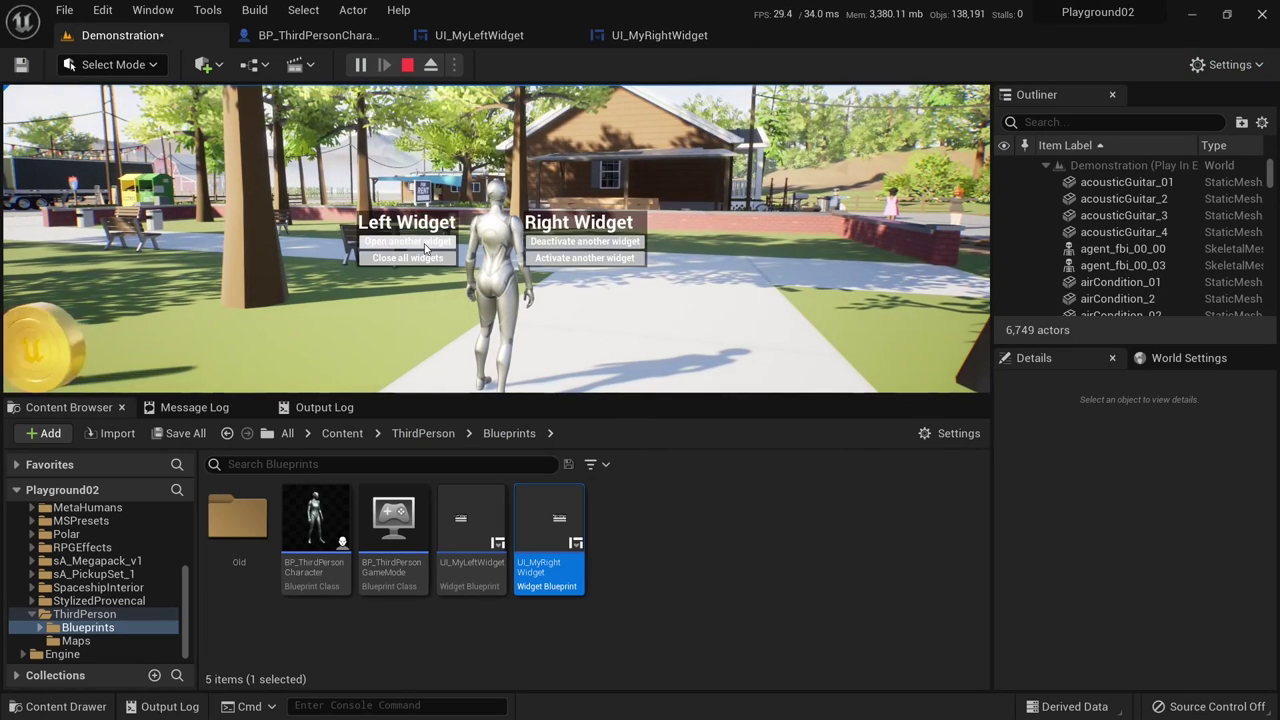
left_click(624, 243)
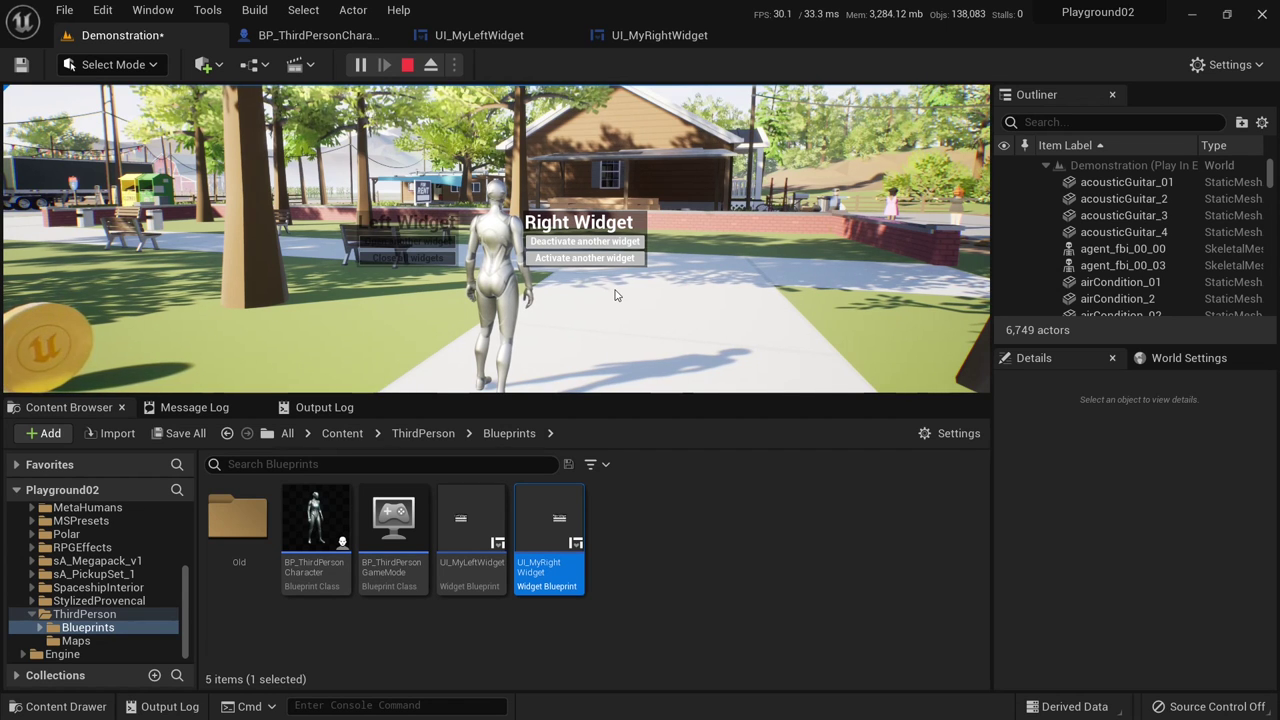
key("Escape")
- Inspect the Color and Opacity property of the root UI_MyLeftWidget in its designer
left_click(480, 35)
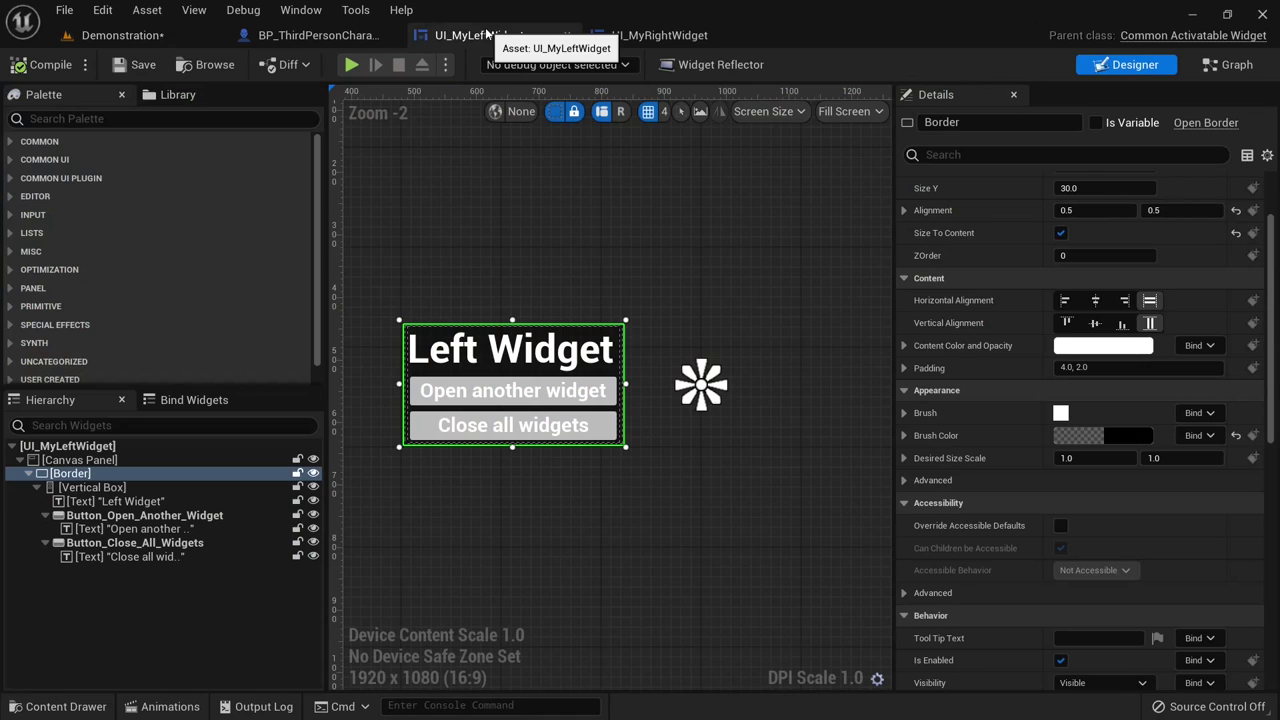
left_click(75, 446)
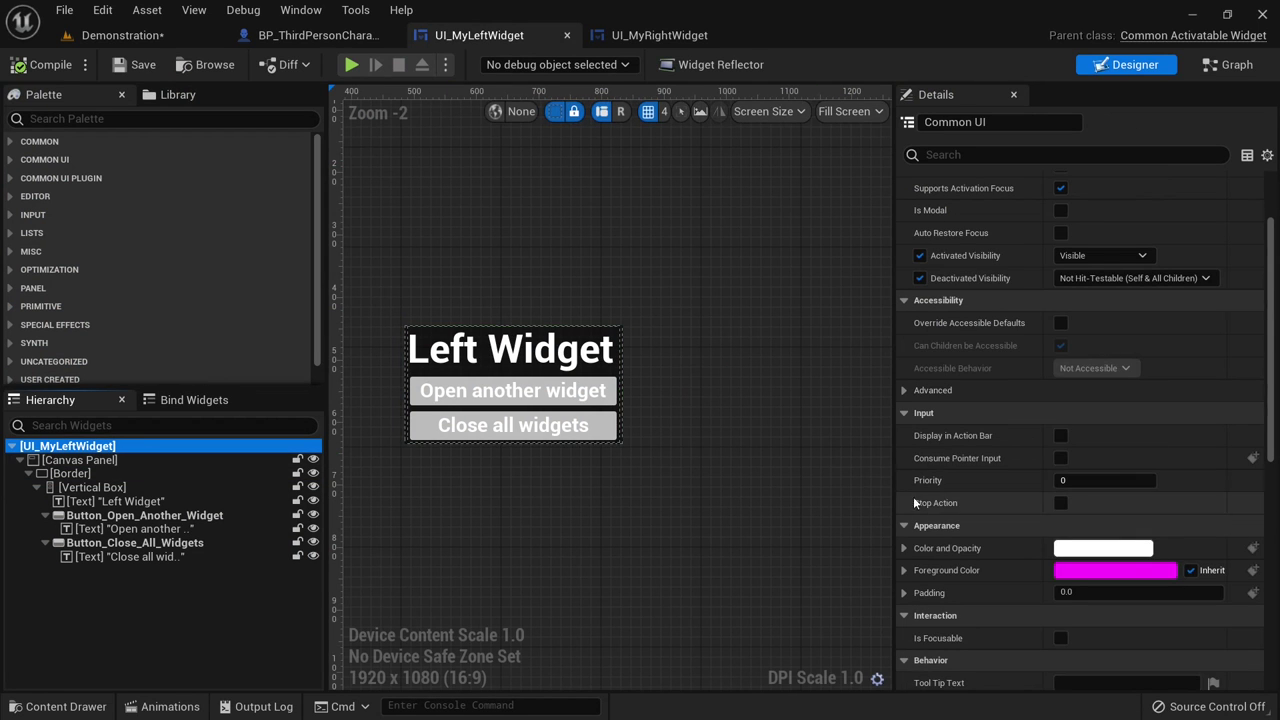
left_click(903, 548)
left_click(903, 548)
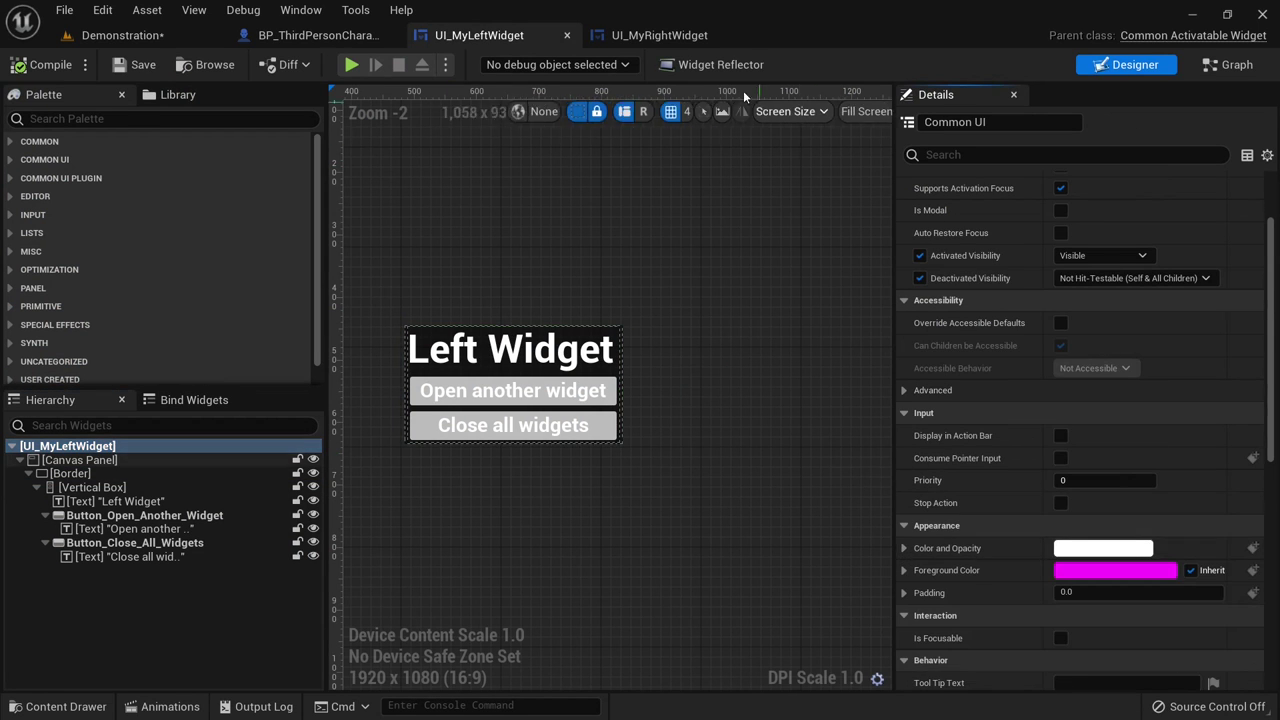
- Raise the Set Color and Opacity colour to full white at 0.5 alpha, then compile and save UI_MyRightWidget
left_click(655, 35)
left_click(893, 318)
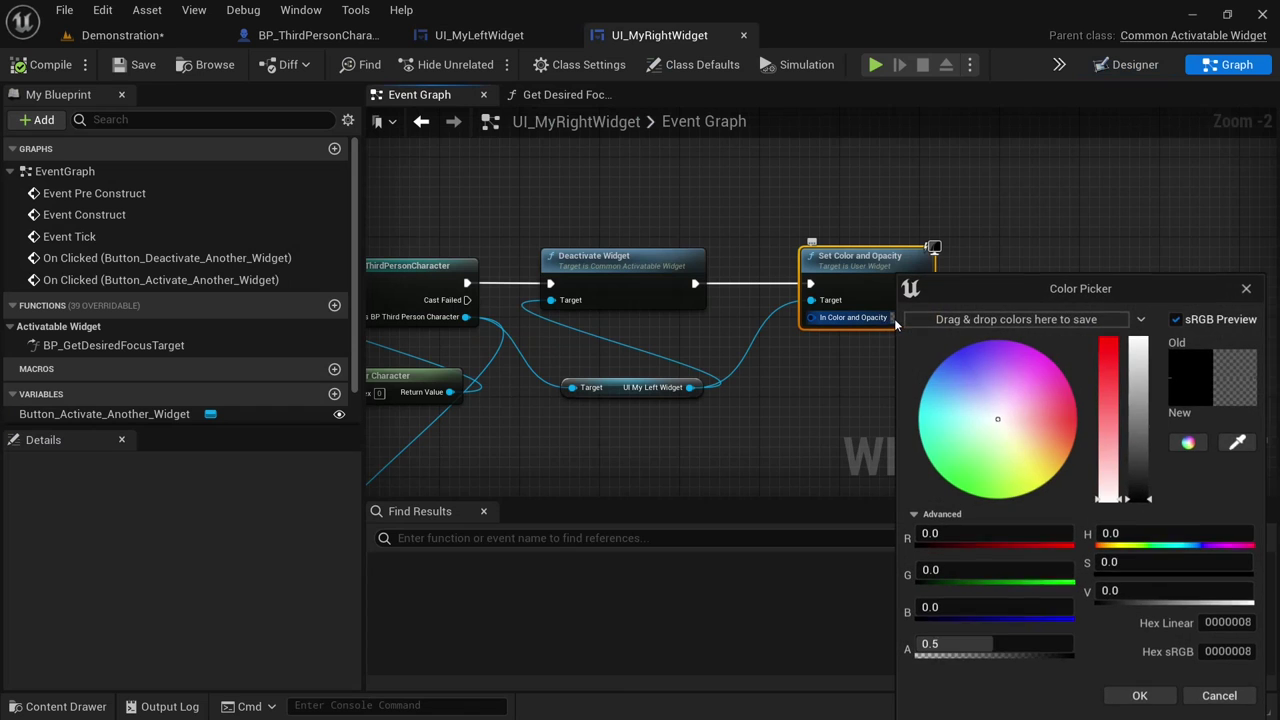
left_click_drag(1139, 488, 1125, 328)
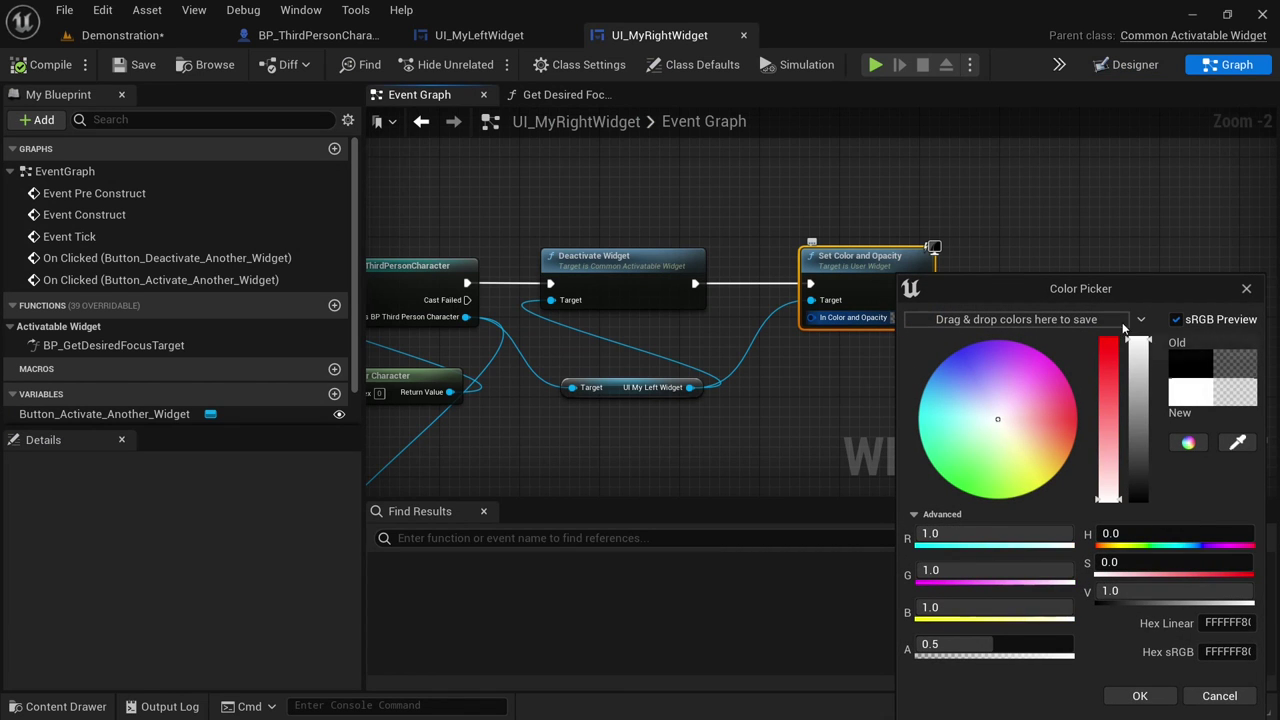
left_click(1143, 697)
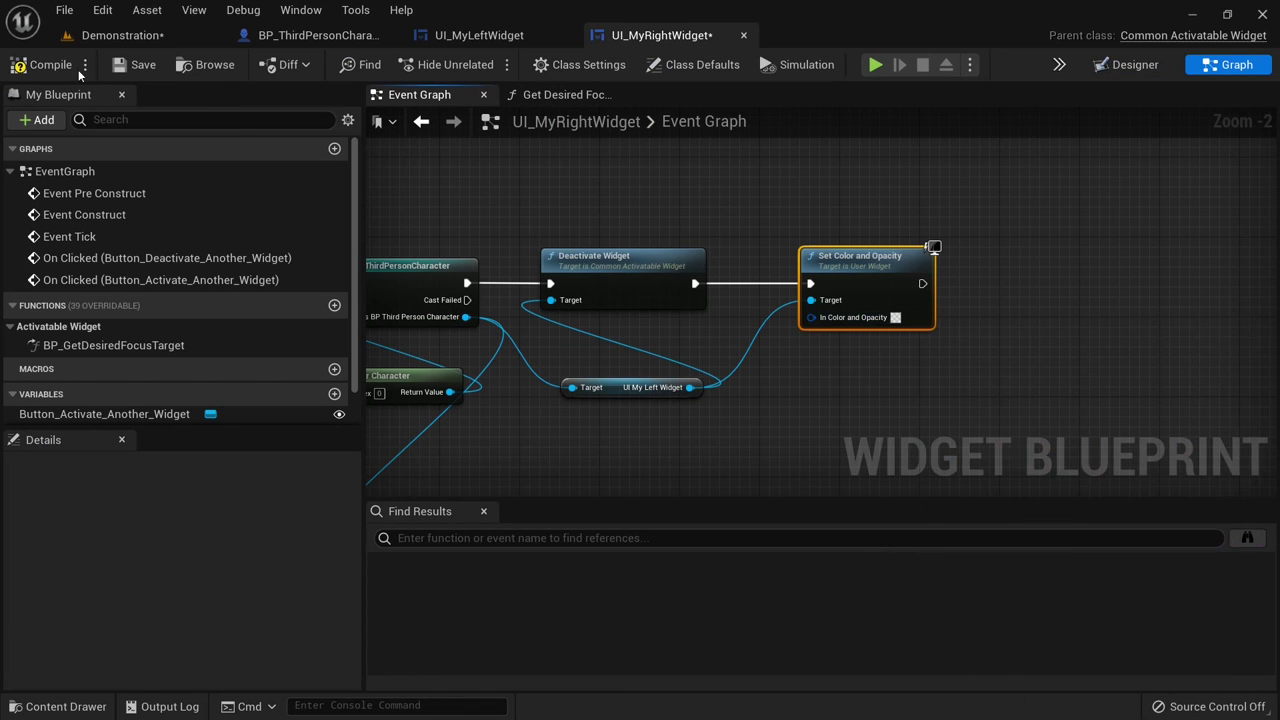
left_click(48, 65)
left_click(143, 64)
left_click(160, 36)
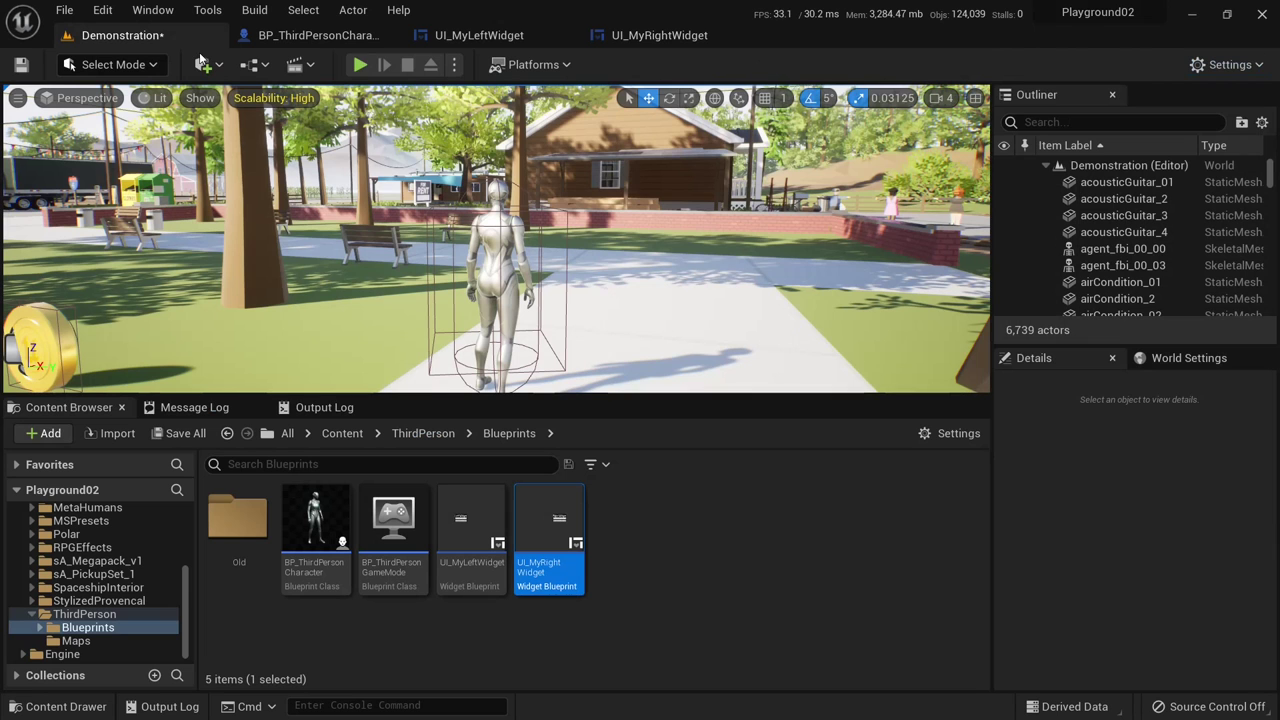
left_click(360, 64)
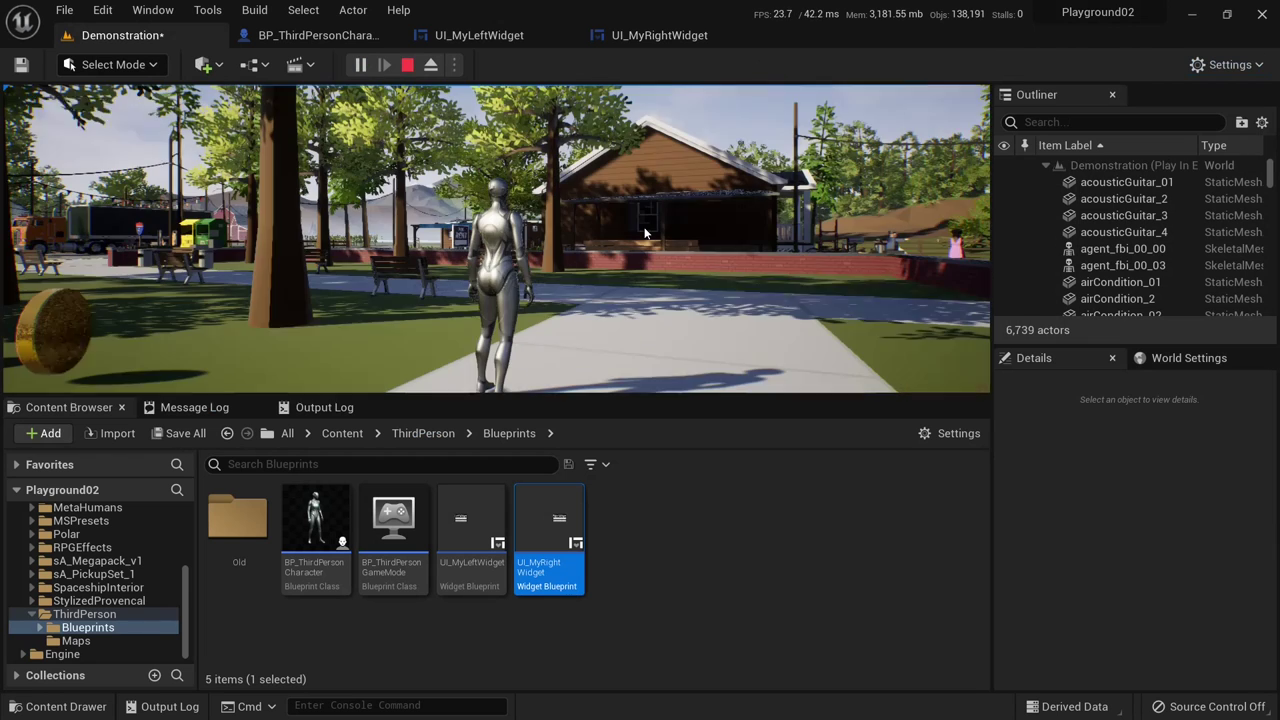
key("Tab")
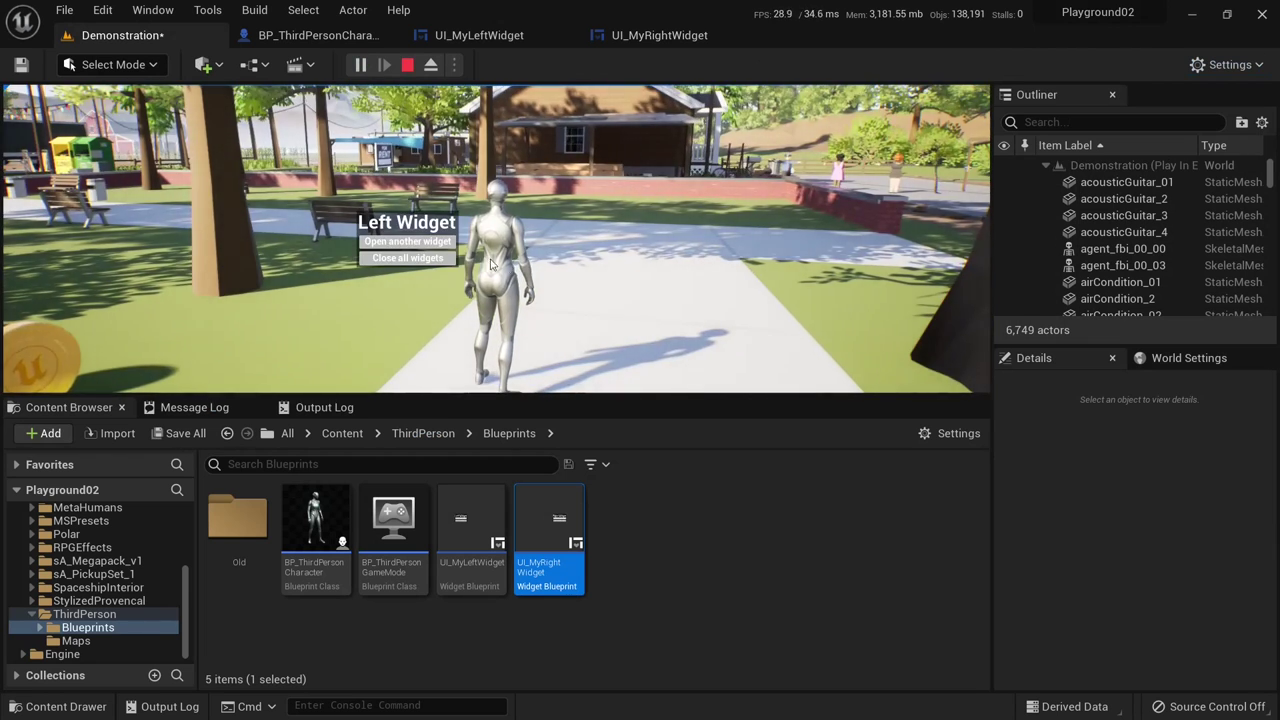
left_click(384, 243)
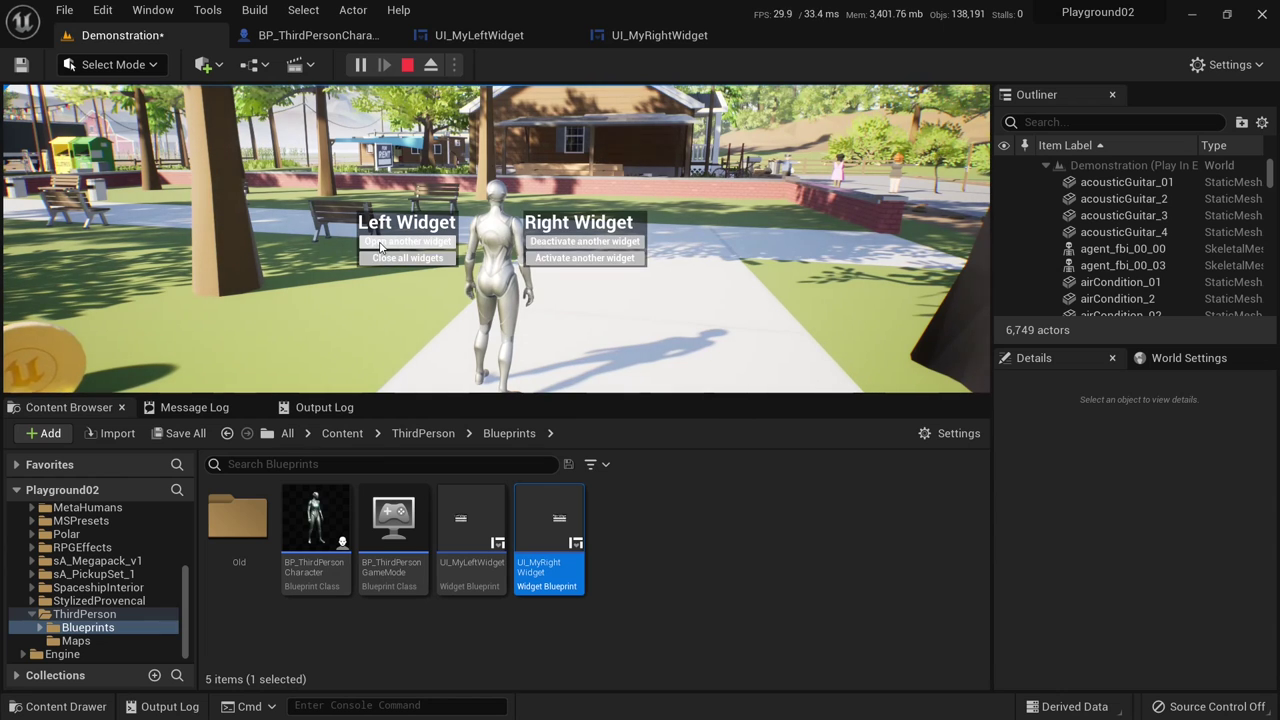
left_click(592, 247)
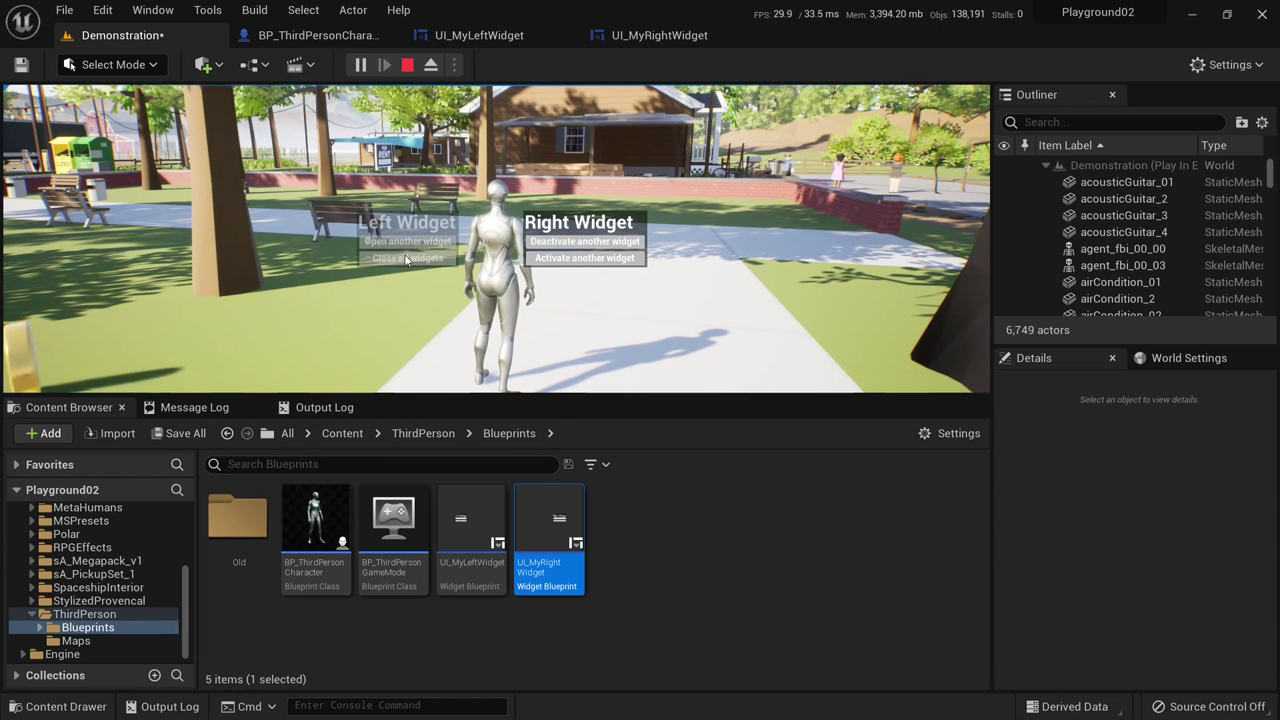
left_click(572, 258)
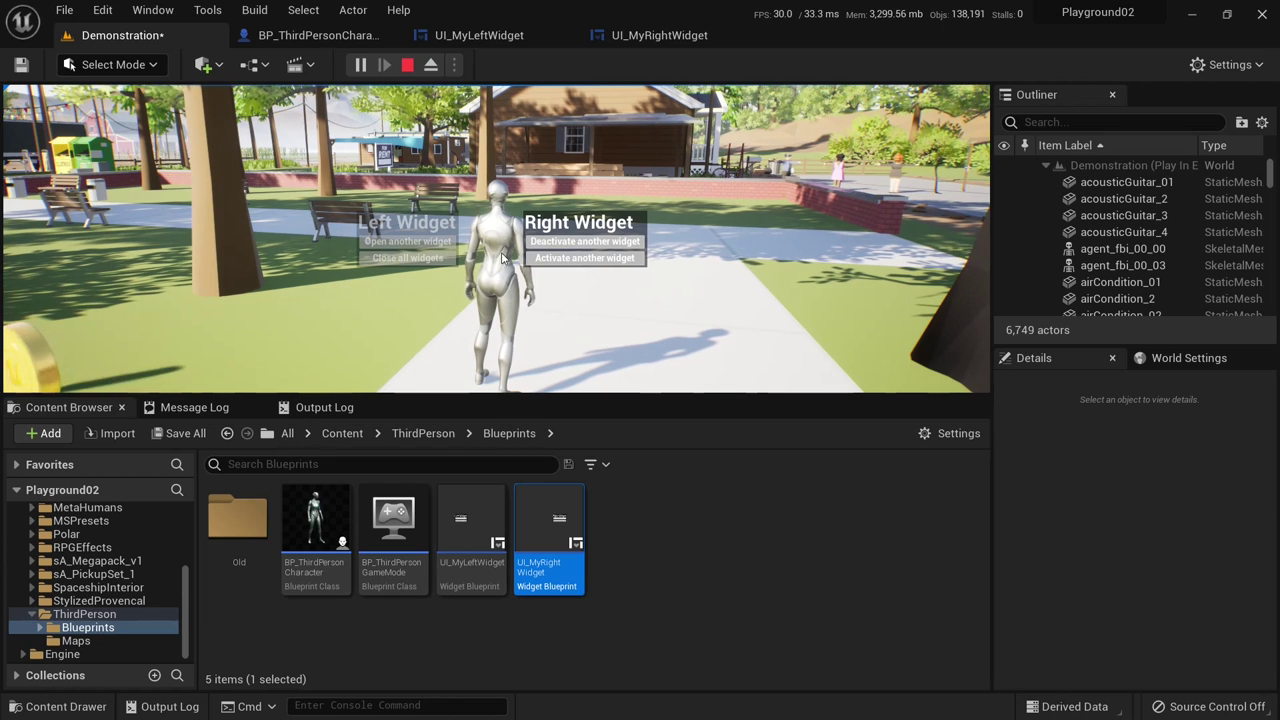
key("Escape")
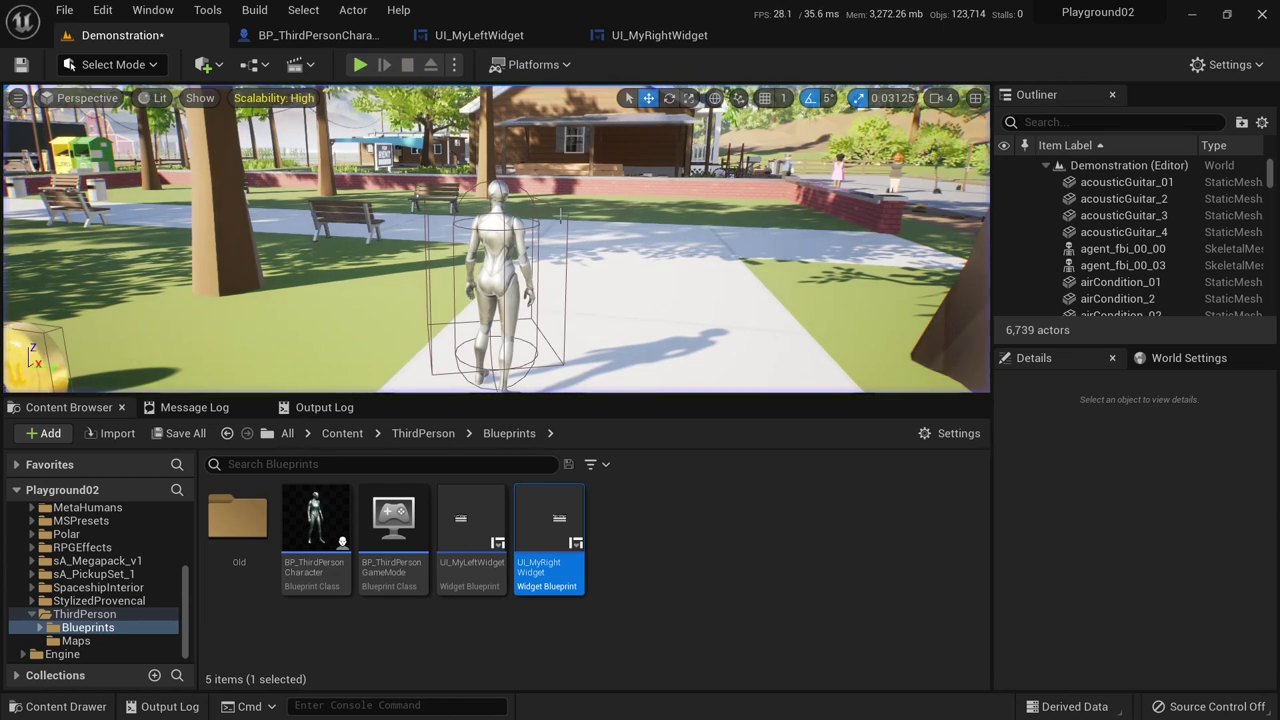
- Paste a Set Color and Opacity node beside Activate Widget and wire UI My Left Widget to its Target
left_click(662, 35)
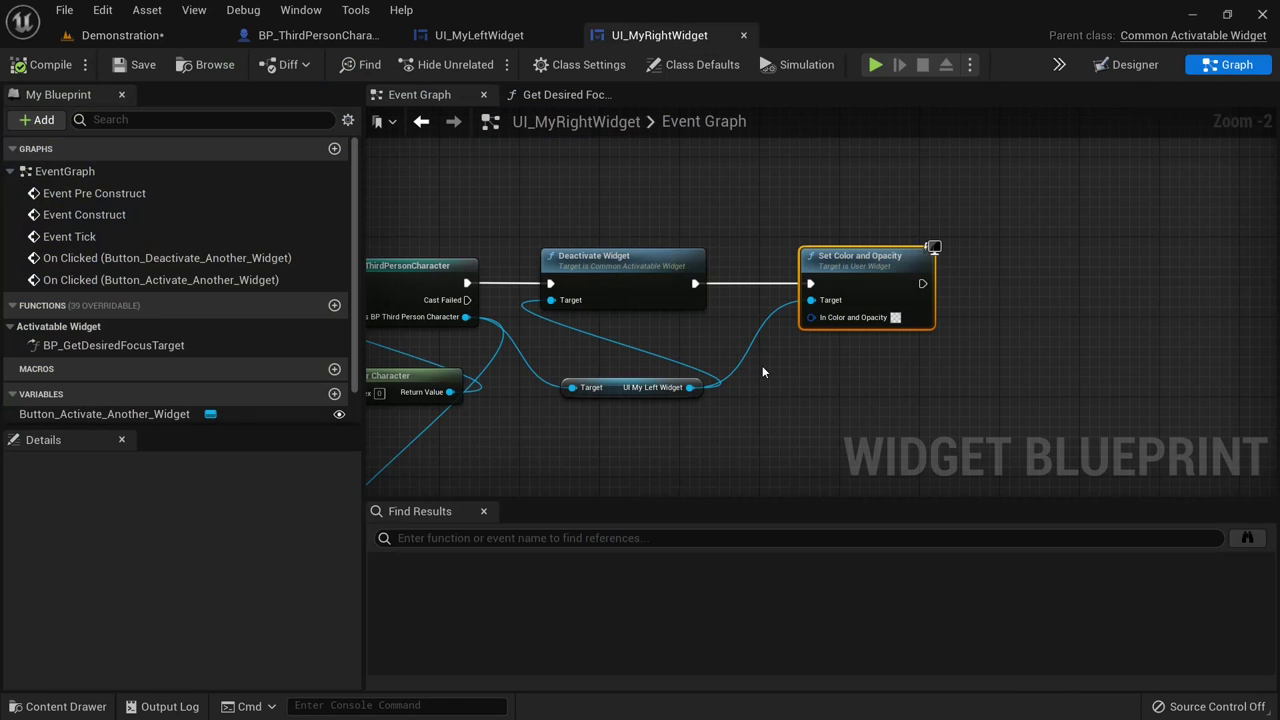
right_click_drag(762, 372, 657, 394)
right_click_drag(802, 381, 708, 370)
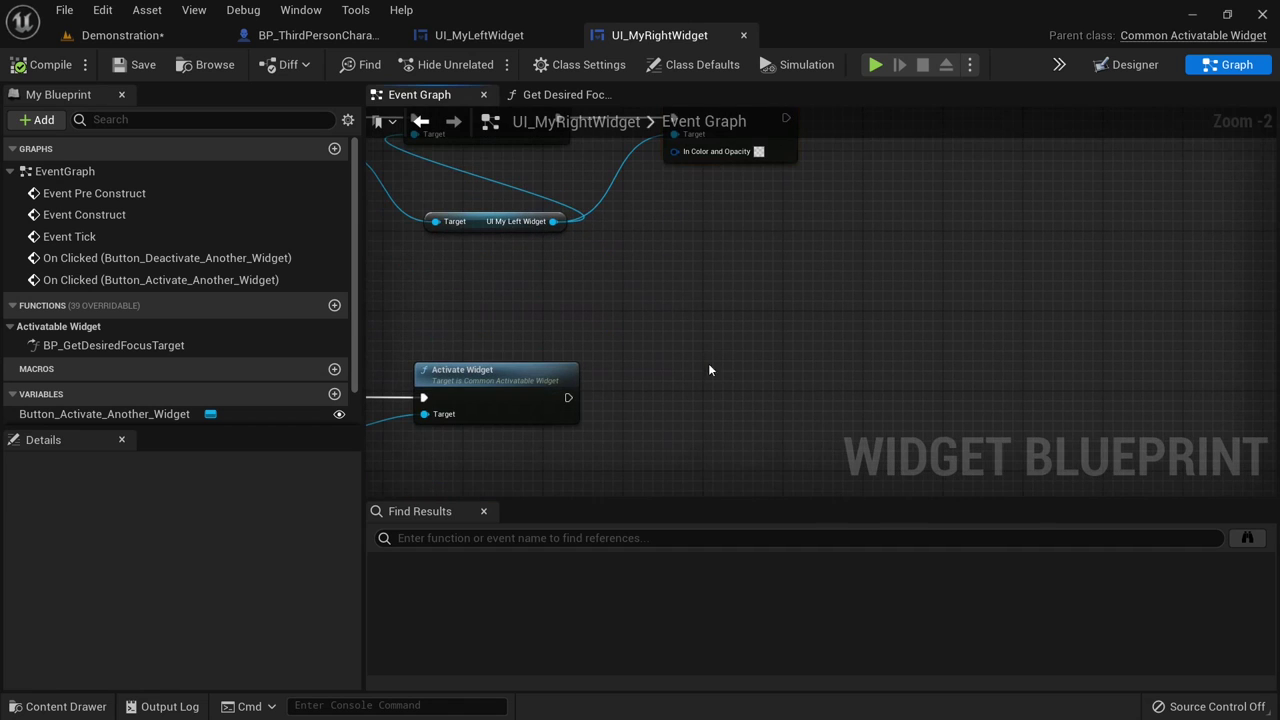
key("ctrl+v")
left_click_drag(740, 386, 720, 366)
left_click_drag(553, 221, 704, 415)
left_click_drag(567, 397, 704, 398)
- Set the new node's colour Alpha to 1 for opaque white and save UI_MyRightWidget
left_click(788, 431)
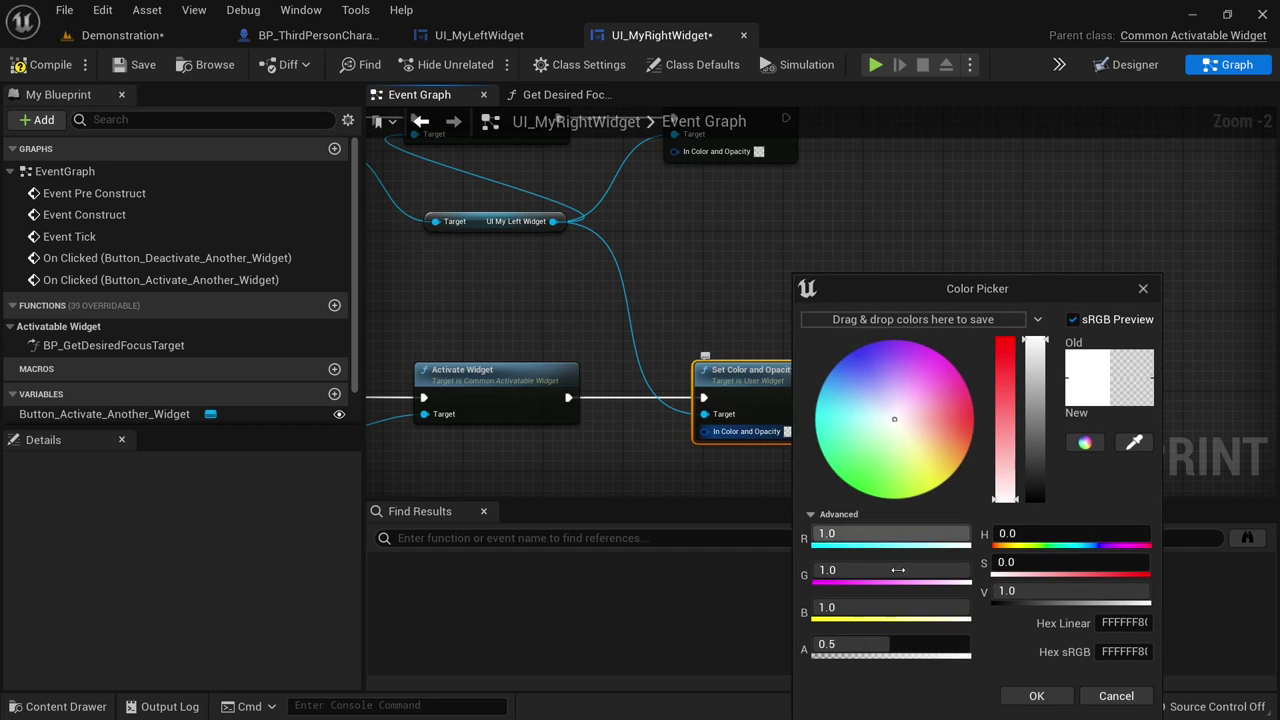
left_click(929, 645)
type("1")
key("Return")
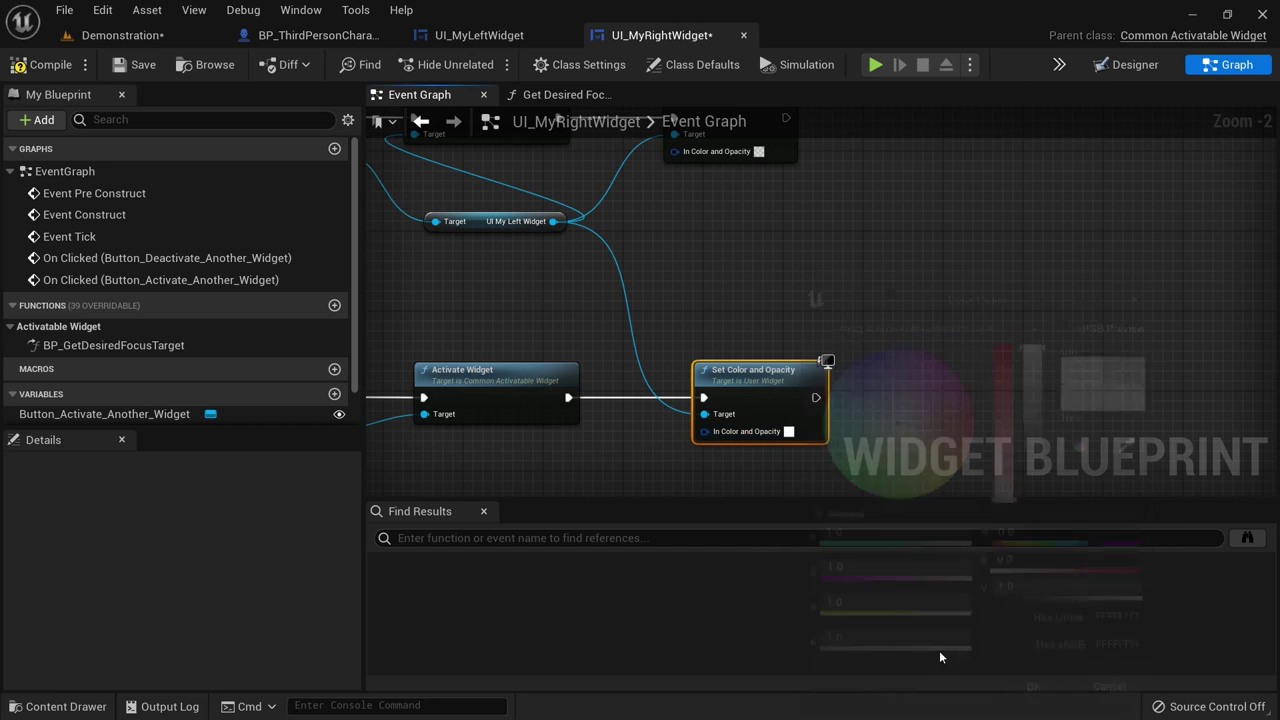
left_click(138, 68)
- Play-test opening the Right Widget, deactivating then reactivating the Left Widget, and stop the session
left_click(118, 35)
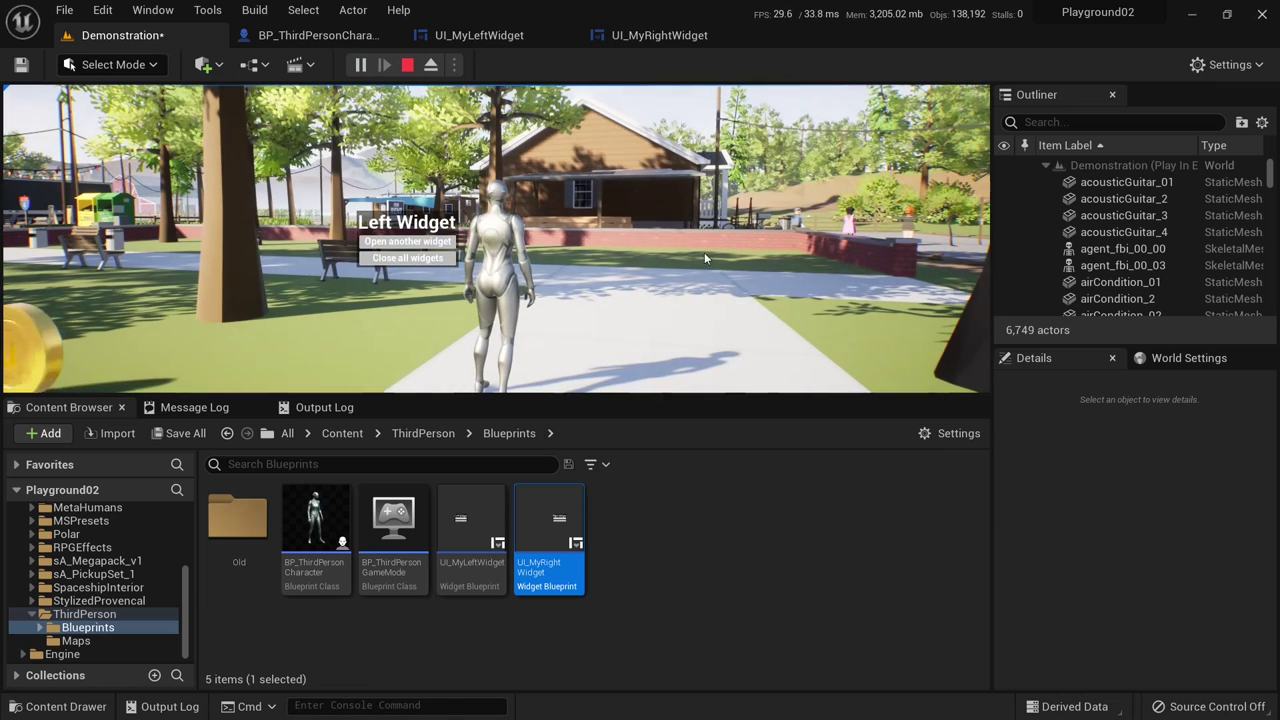
left_click(414, 242)
left_click(573, 243)
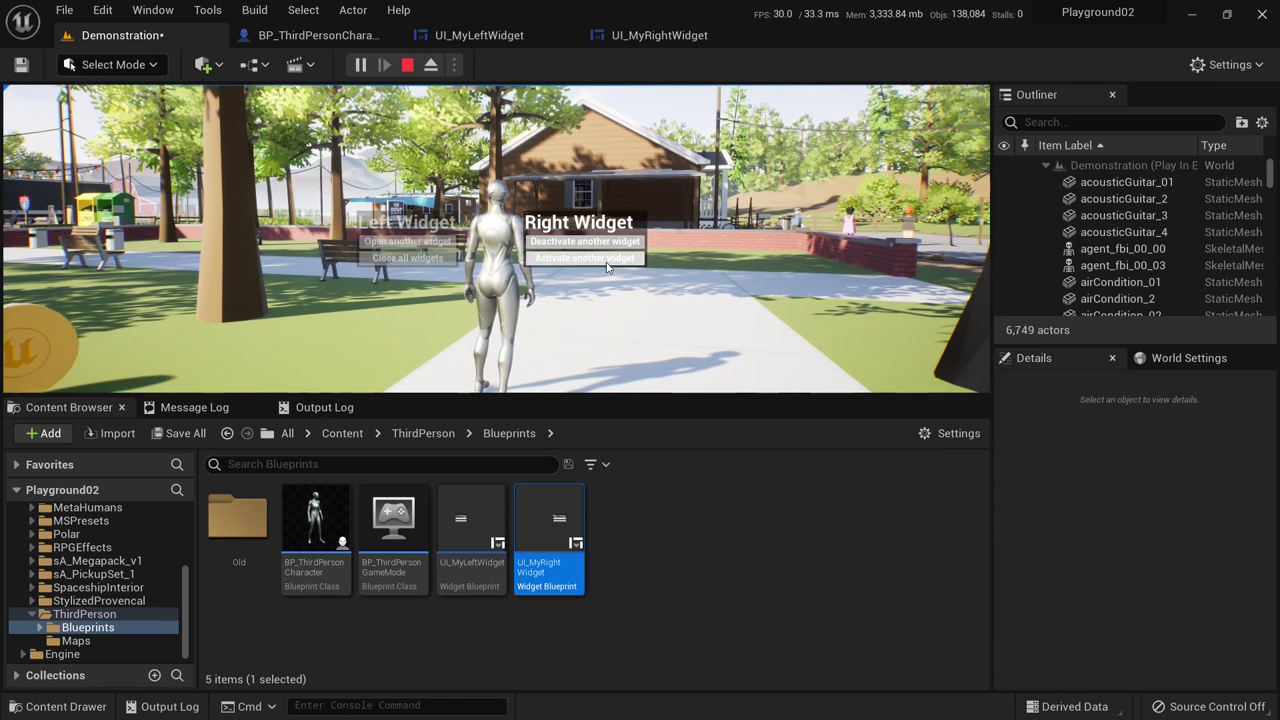
left_click(606, 262)
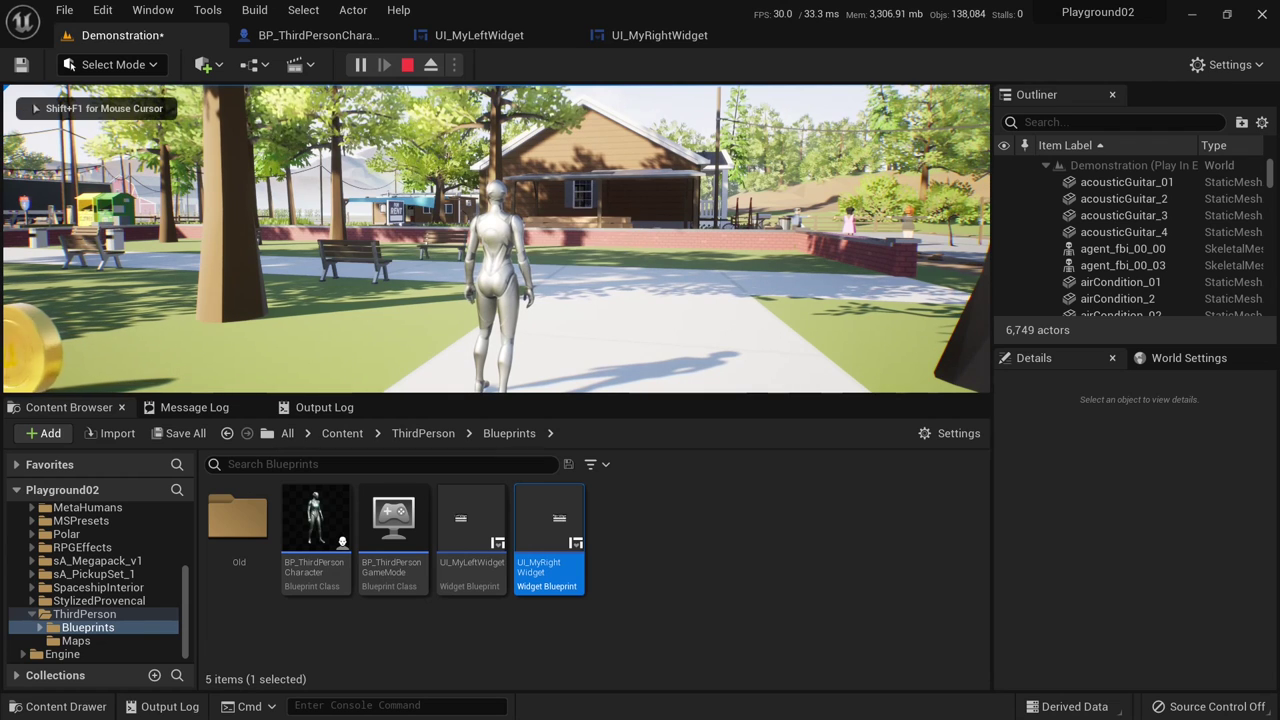
key("Escape")
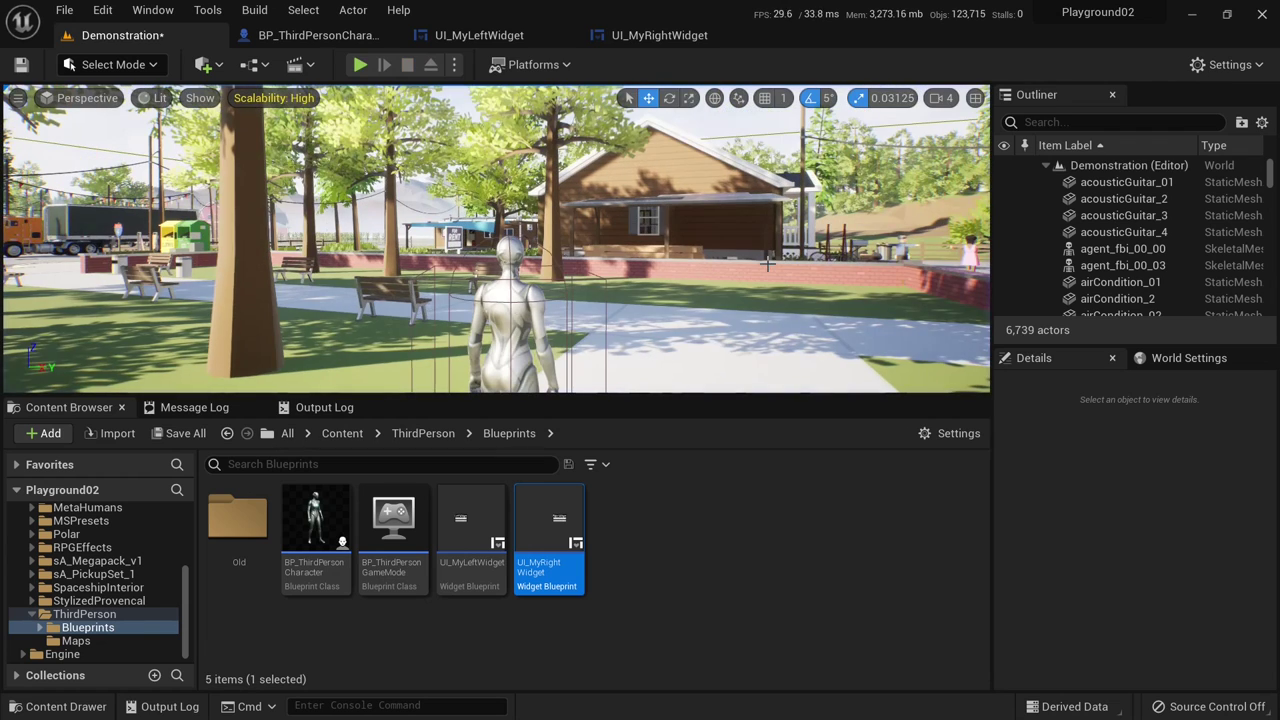
- Save all content including the Demonstration level, then run a brief full-screen play test and stop it
left_click(183, 436)
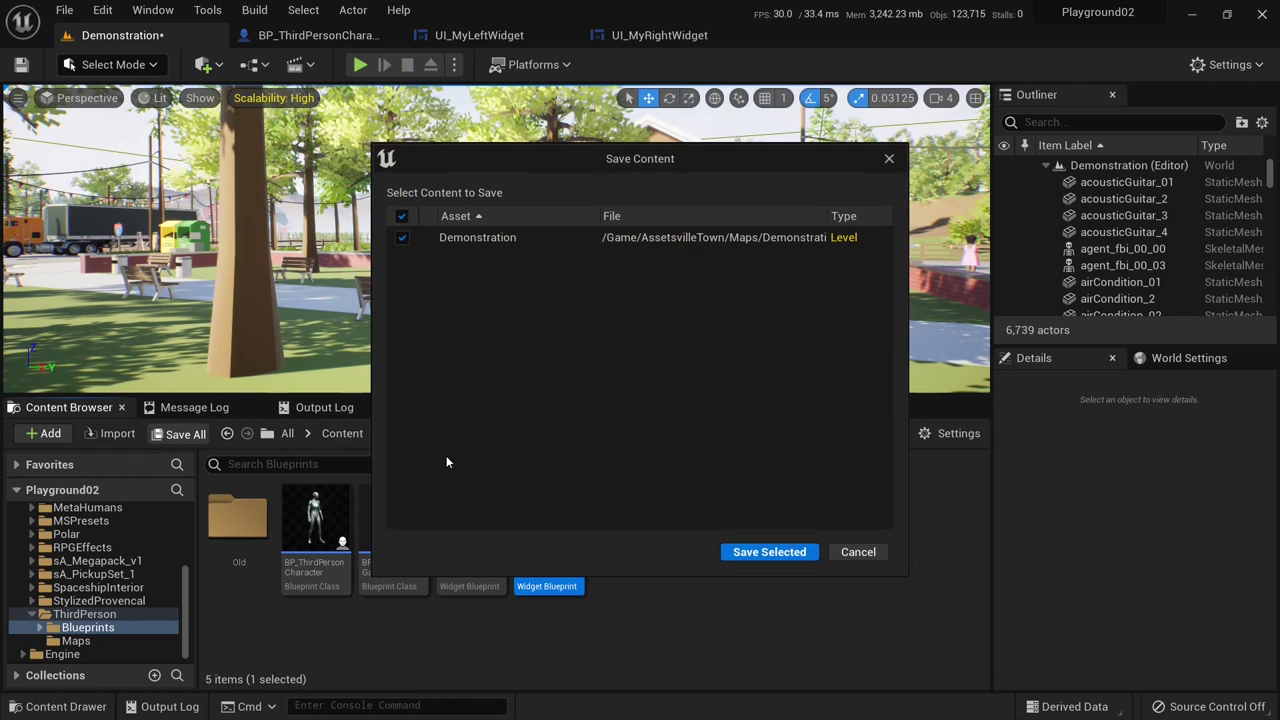
left_click(747, 548)
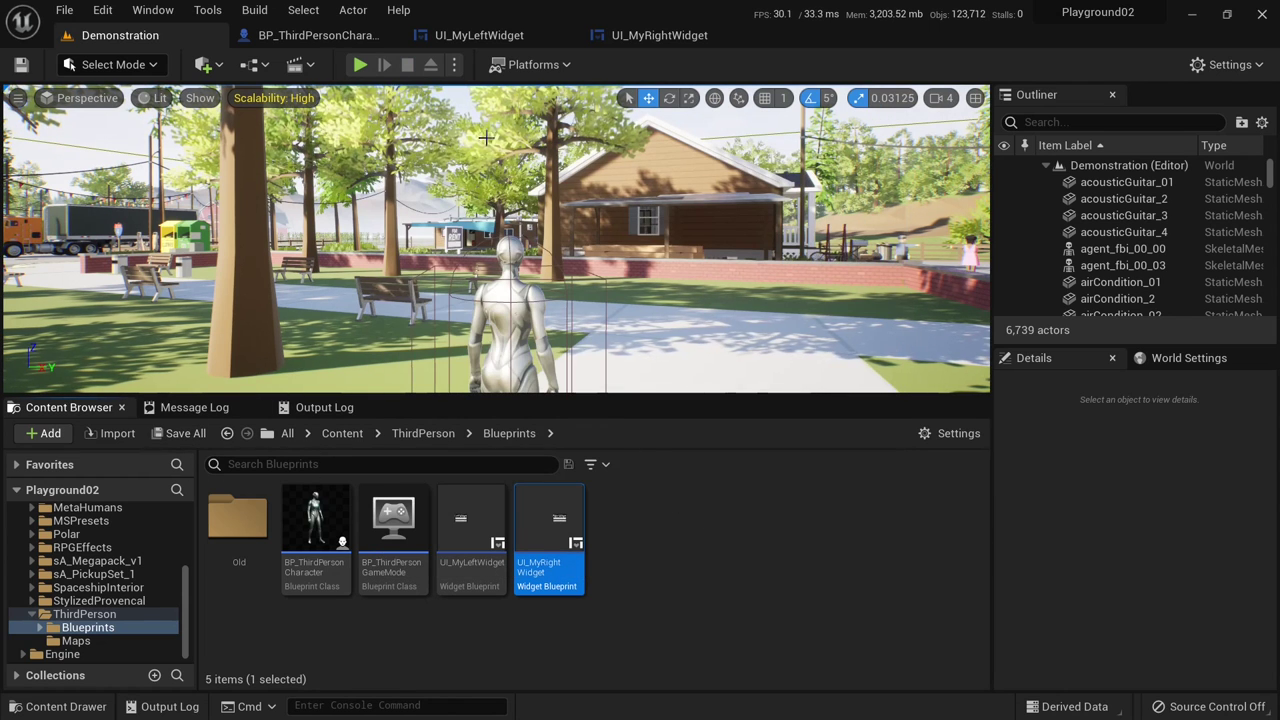
key("alt+p")
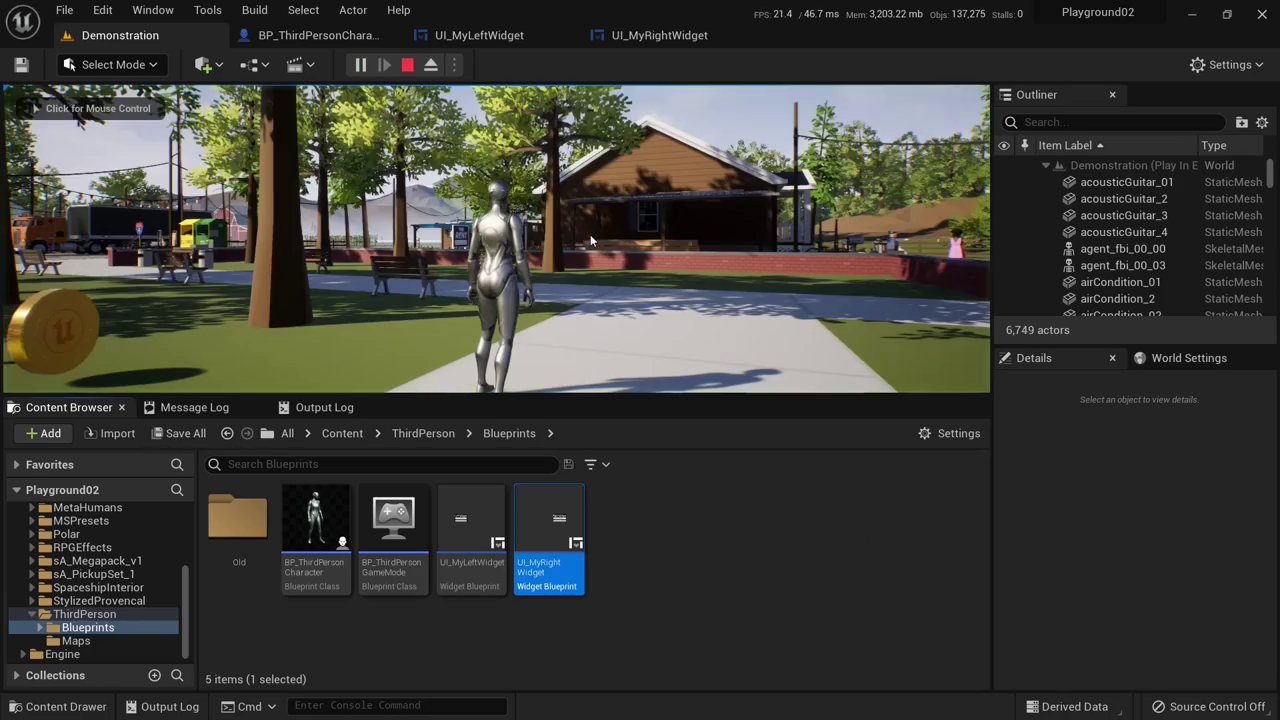
key("F11")
left_click(640, 360)
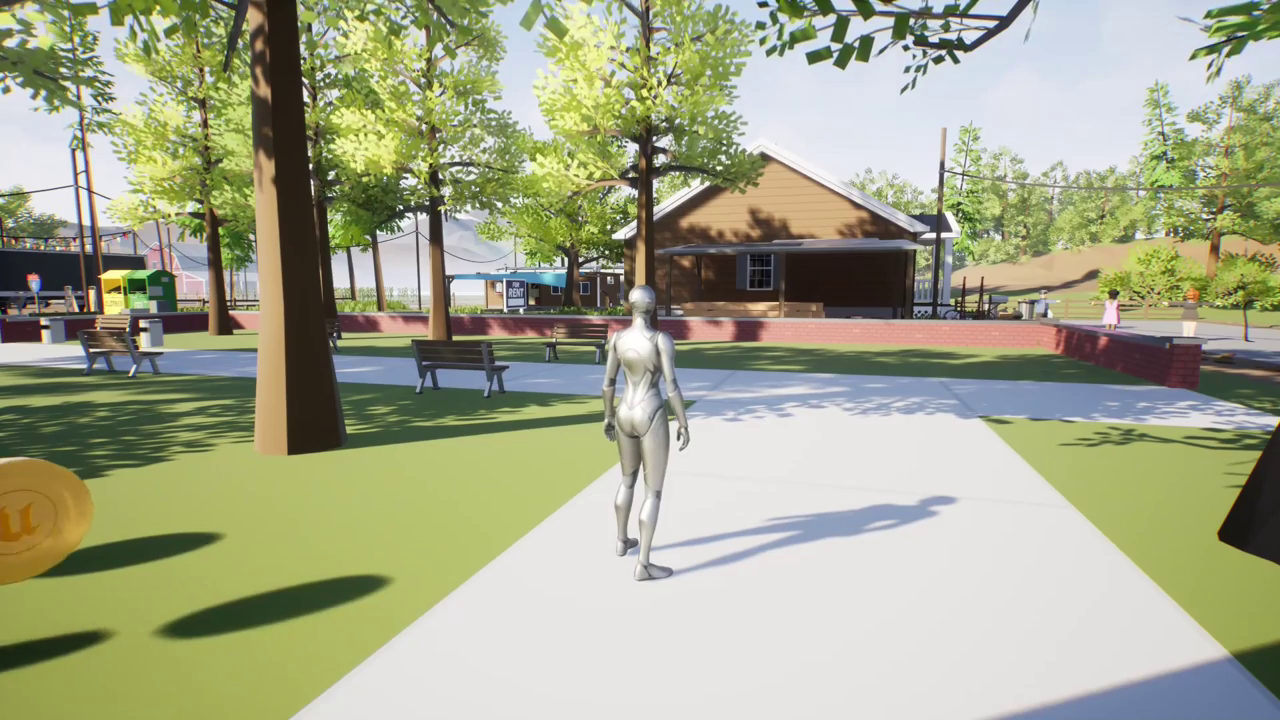
key("Escape")
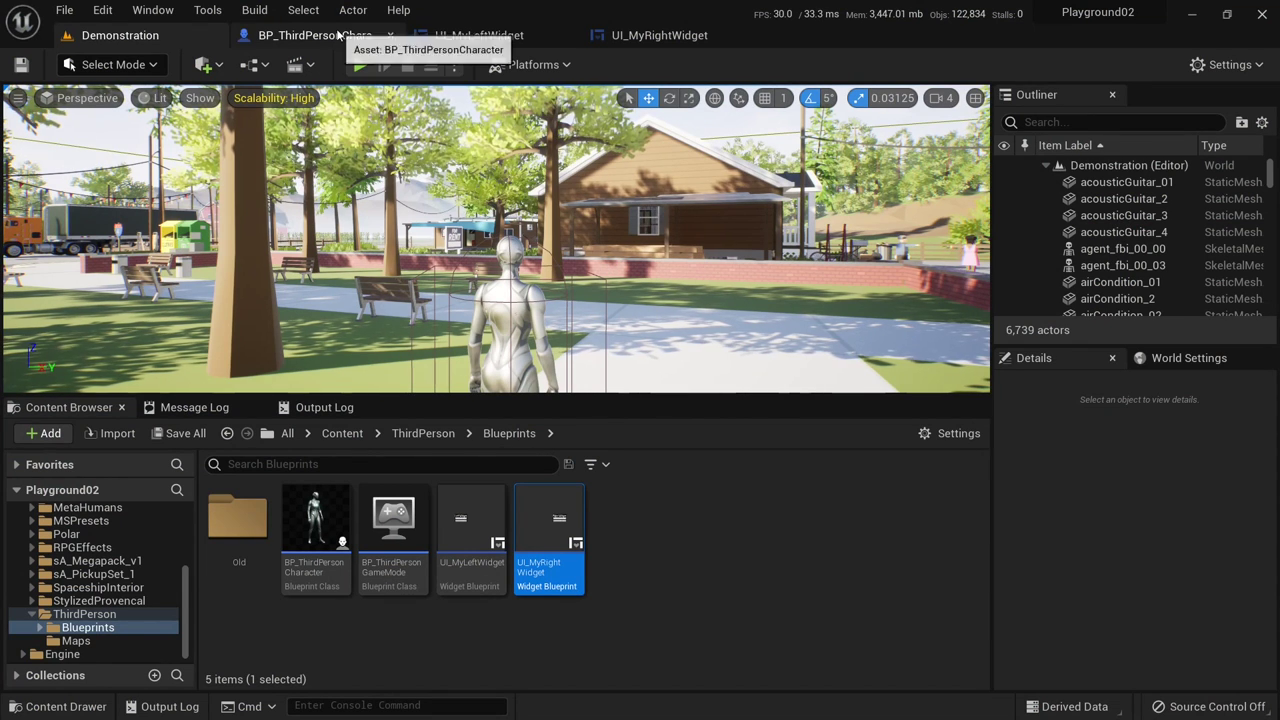
- In BP_ThirdPersonCharacter's Event Graph, rearrange the key 1 nodes and add a Gamepad Special Left event
left_click(320, 35)
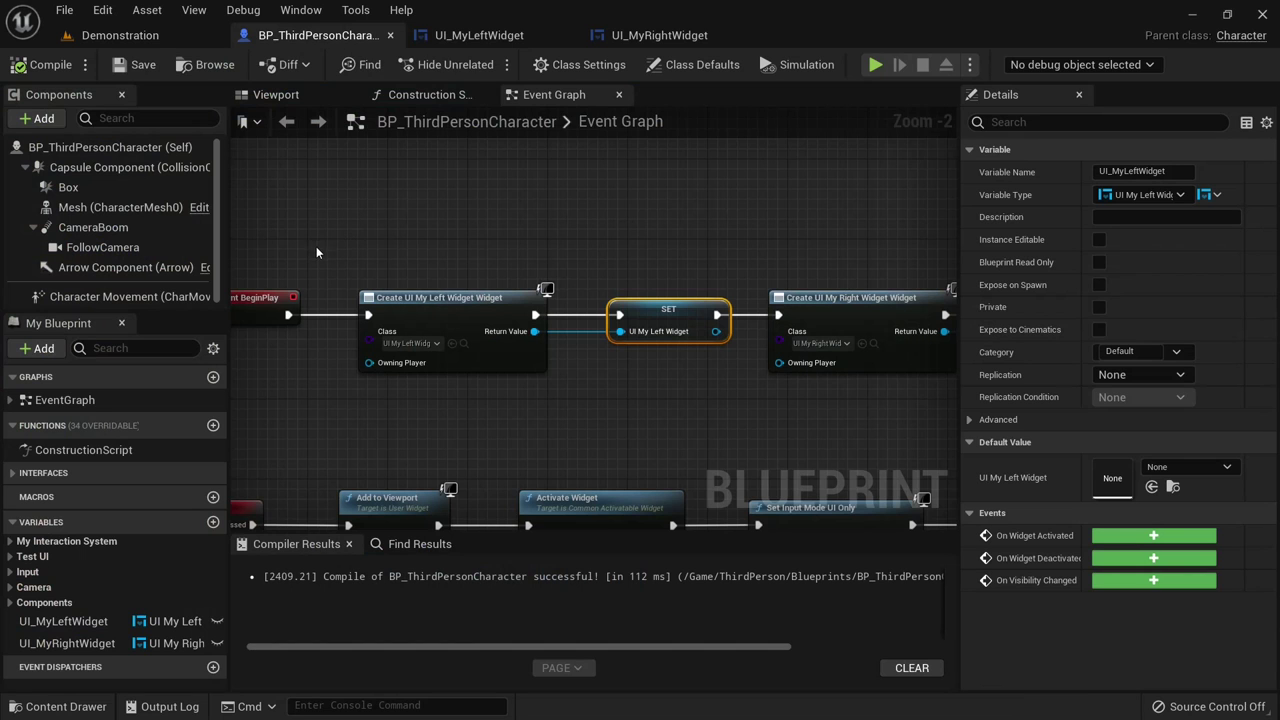
right_click_drag(316, 252, 474, 237)
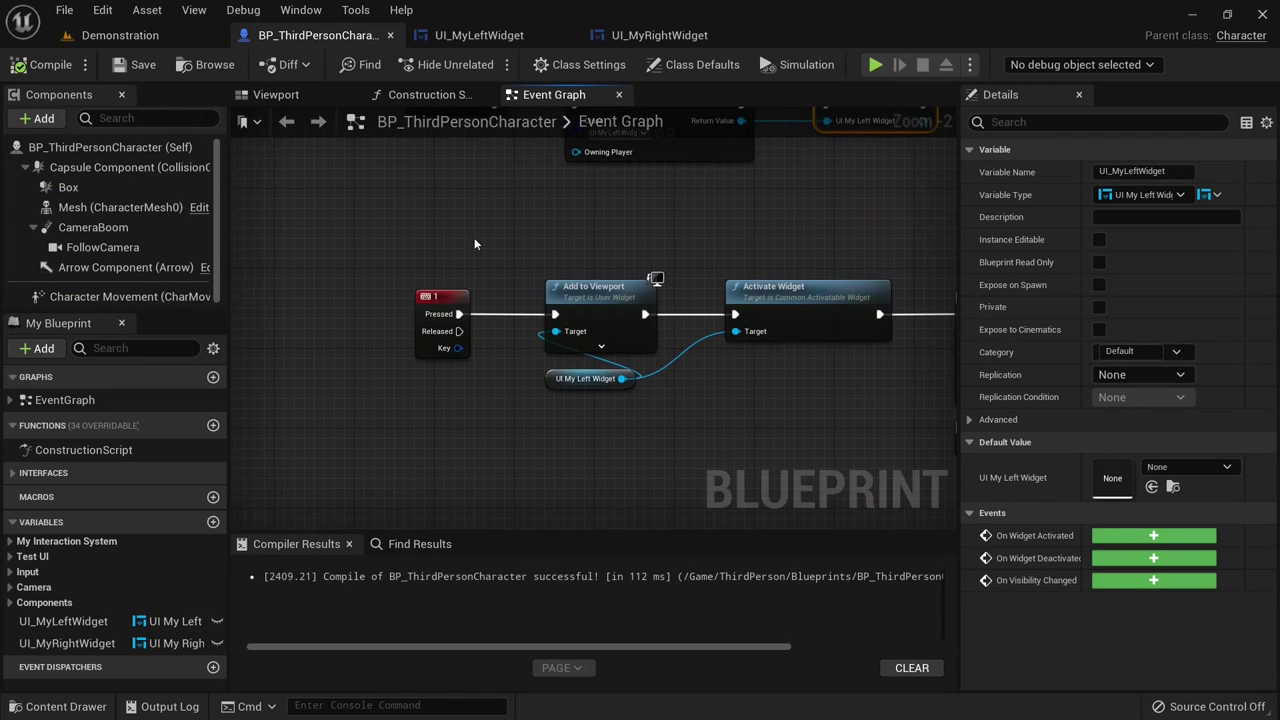
left_click_drag(439, 297, 394, 230)
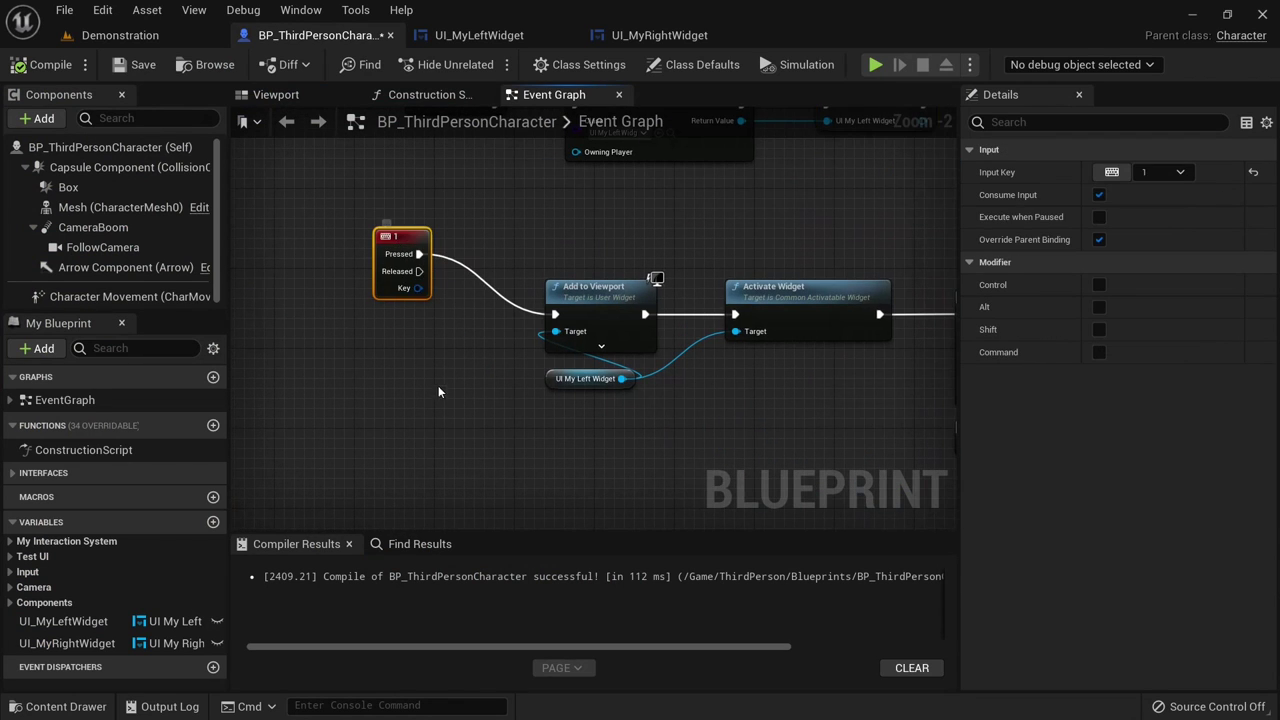
right_click_drag(437, 391, 442, 401)
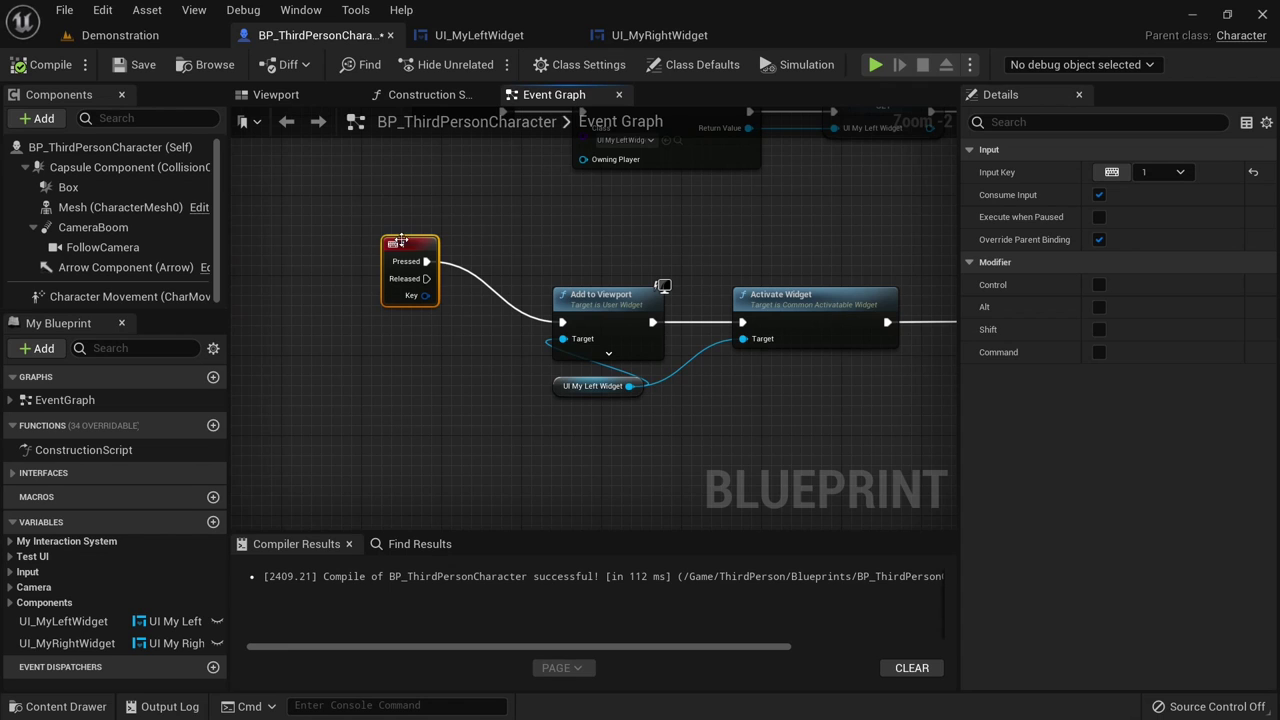
right_click(390, 407)
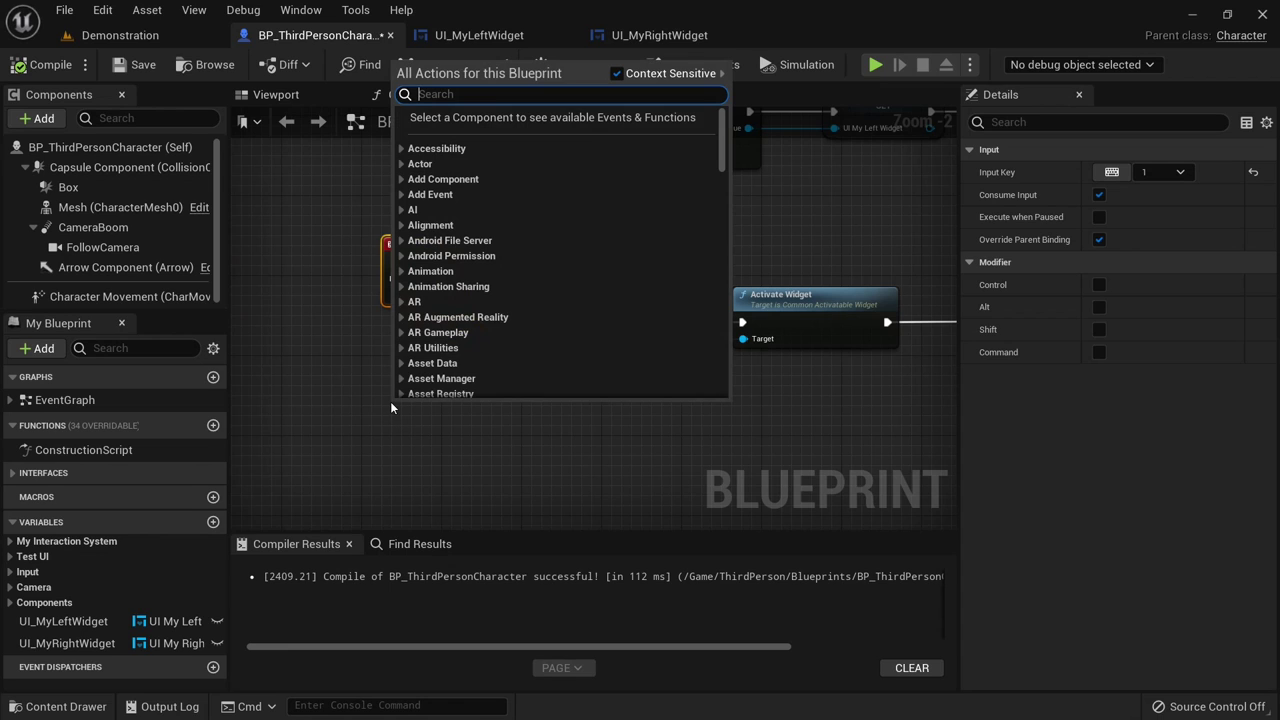
type("gamepad")
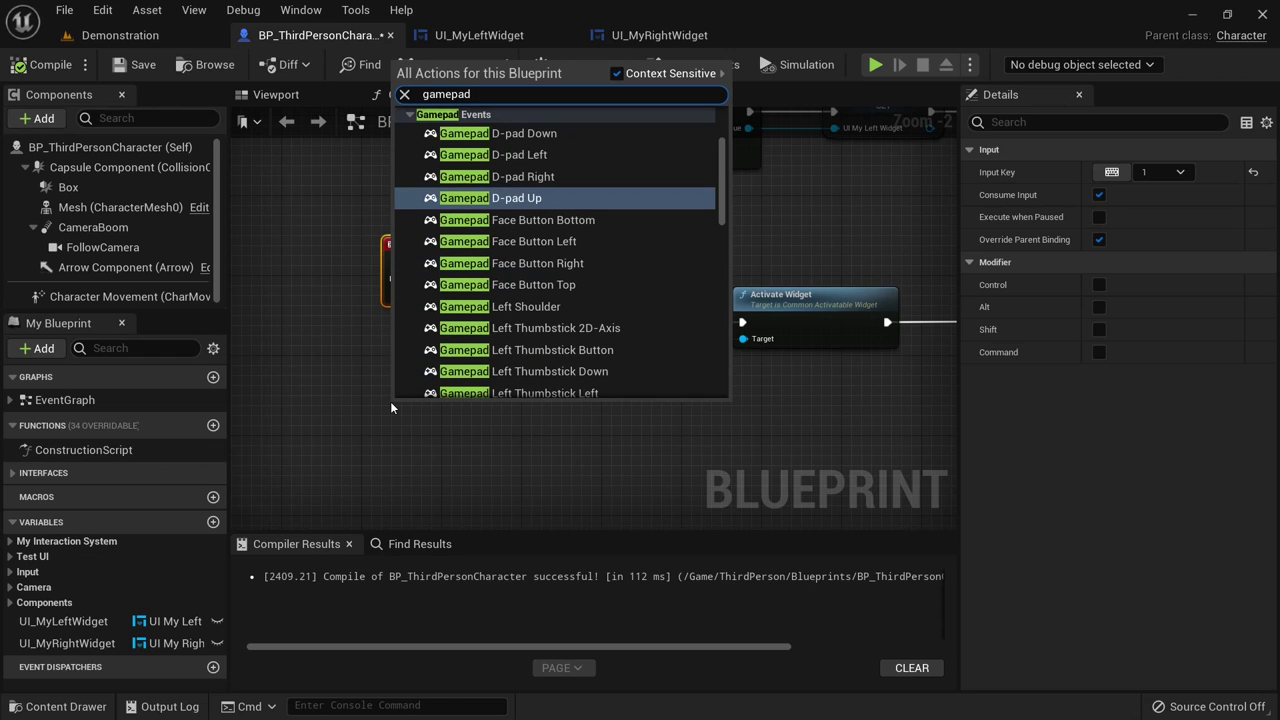
type(" spe")
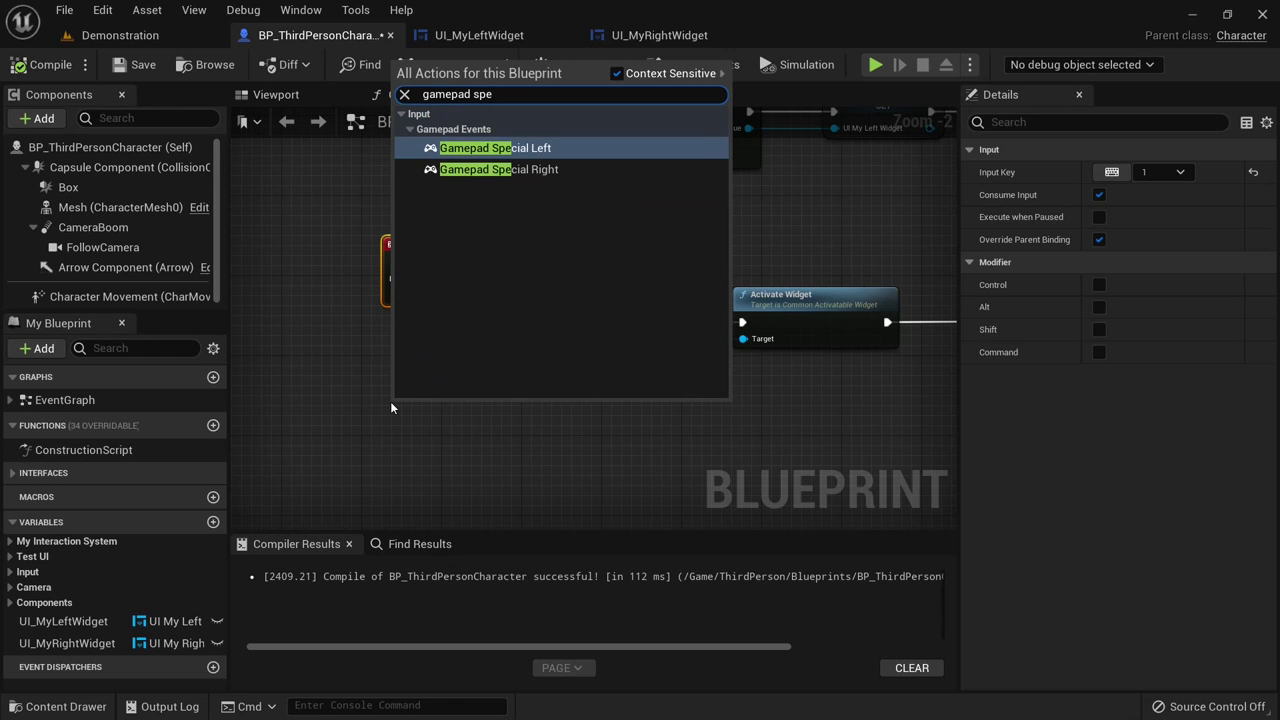
left_click(536, 147)
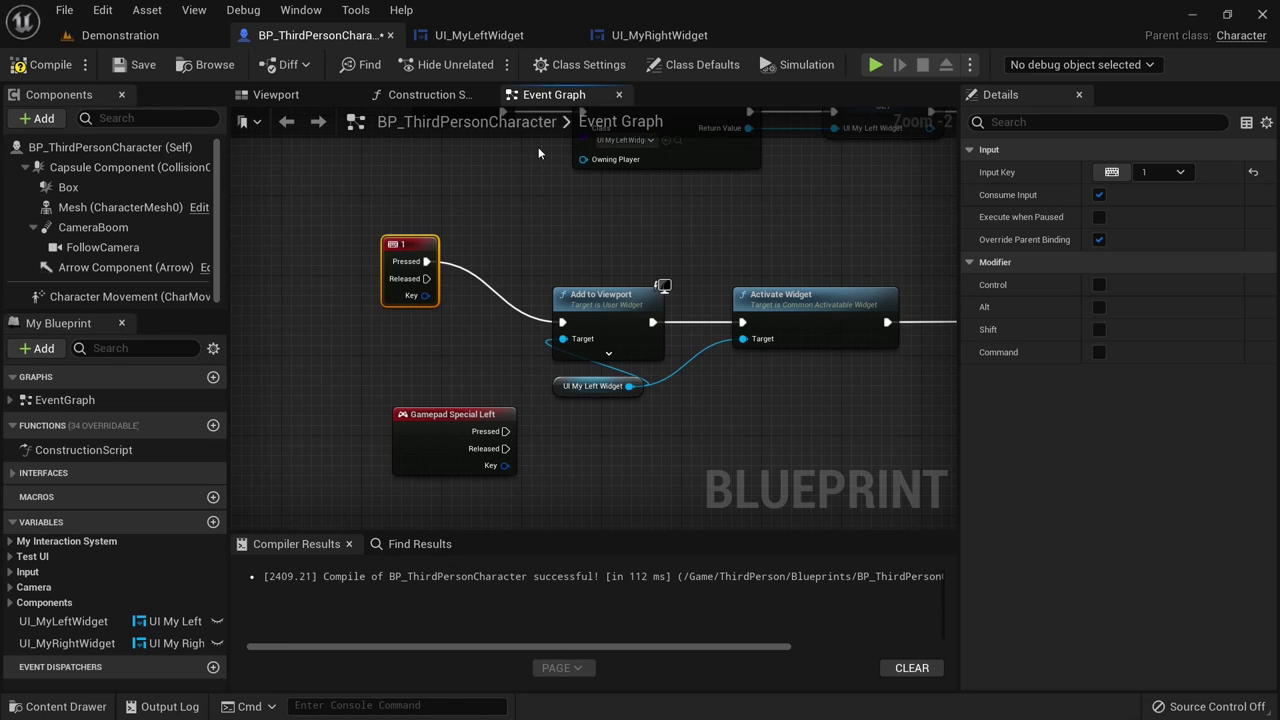
- Wire Gamepad Special Left's Pressed into Add to Viewport, then compile and save the Blueprint
left_click_drag(472, 407, 565, 322)
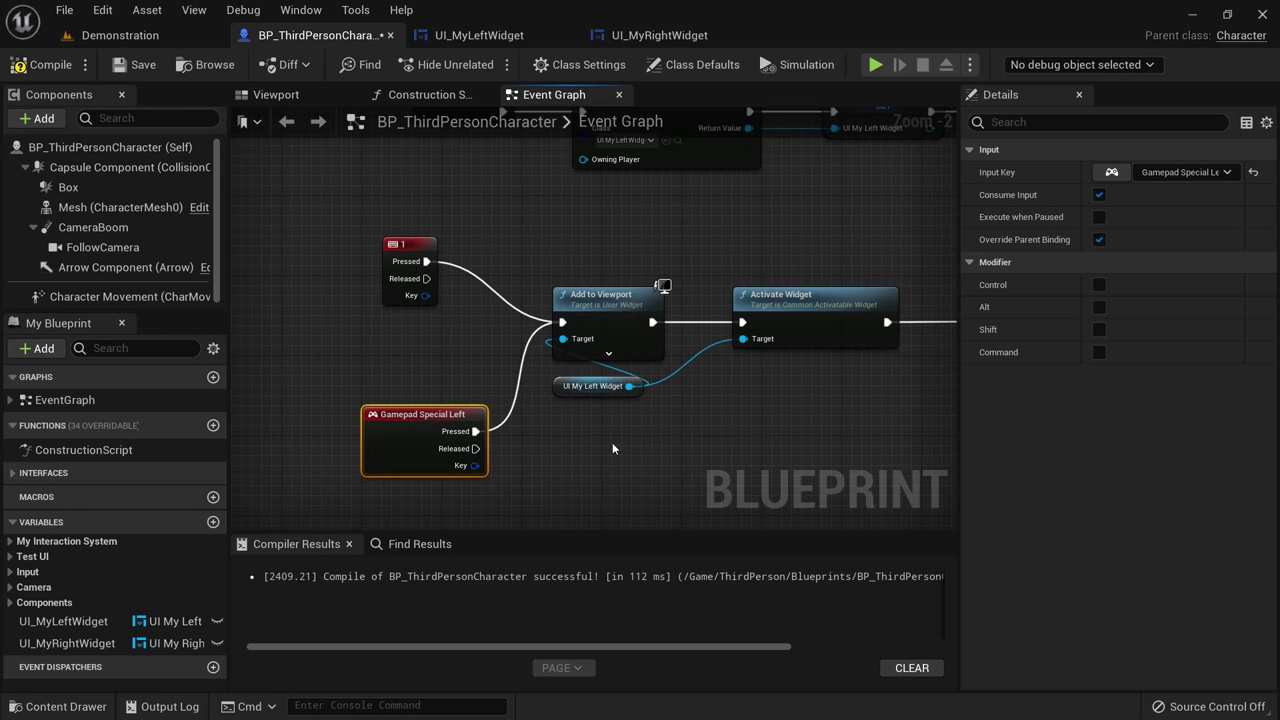
left_click(40, 64)
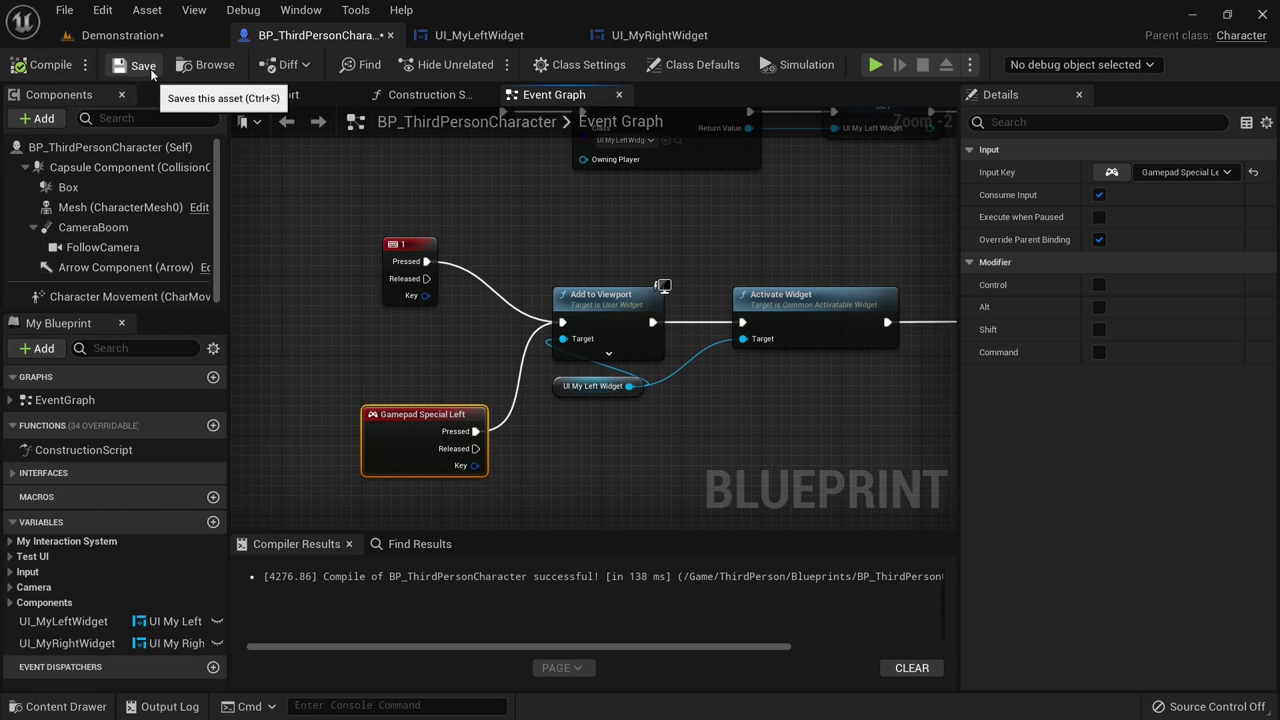
left_click(150, 68)
left_click_drag(375, 238, 480, 347)
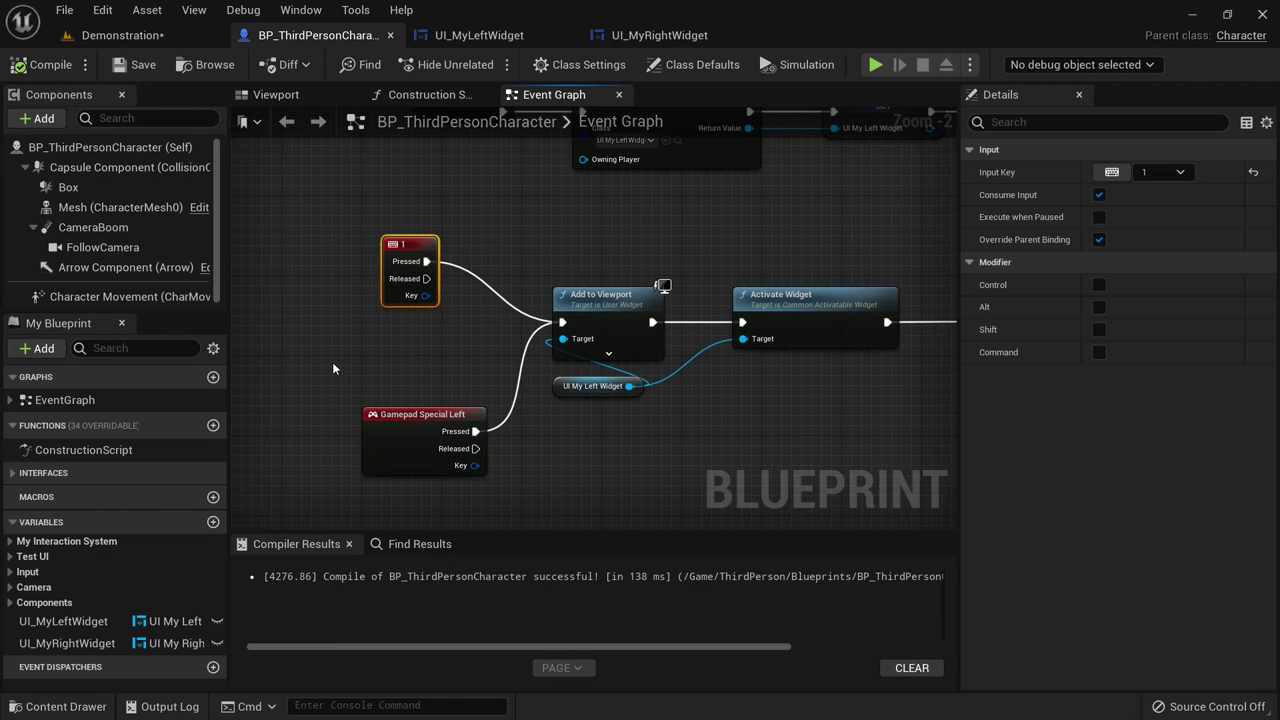
left_click_drag(333, 369, 514, 486)
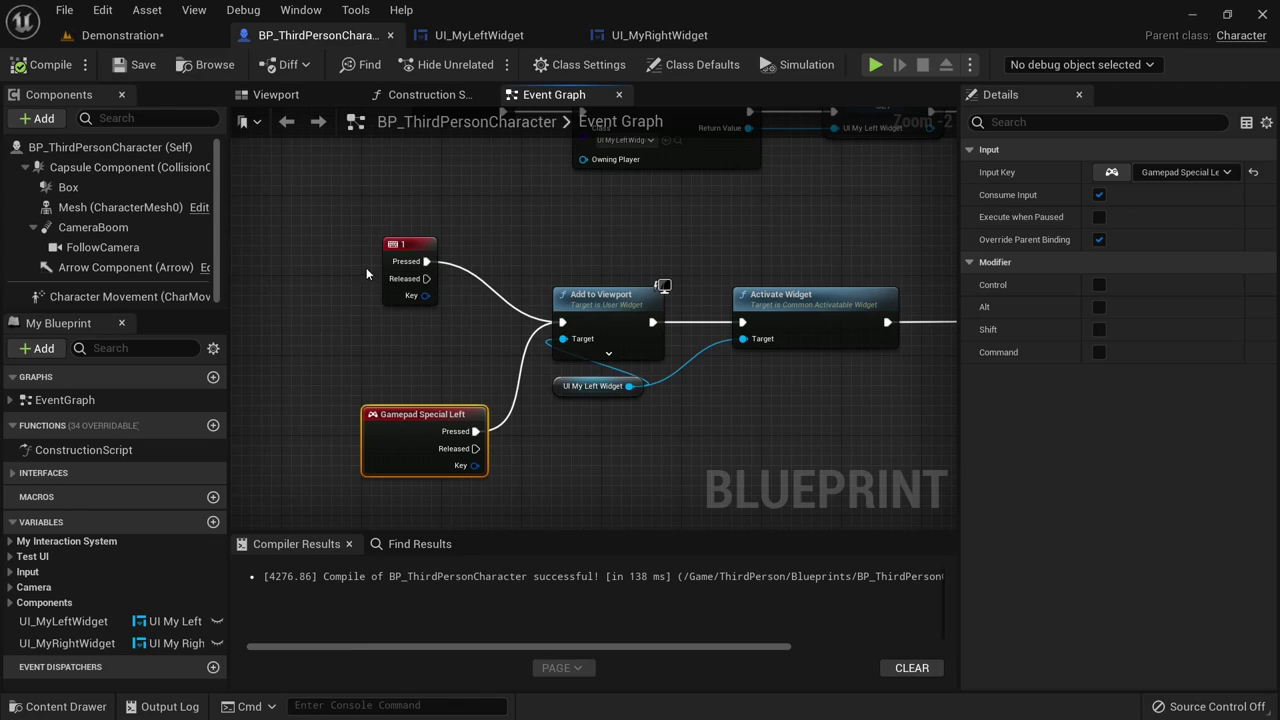
left_click(135, 35)
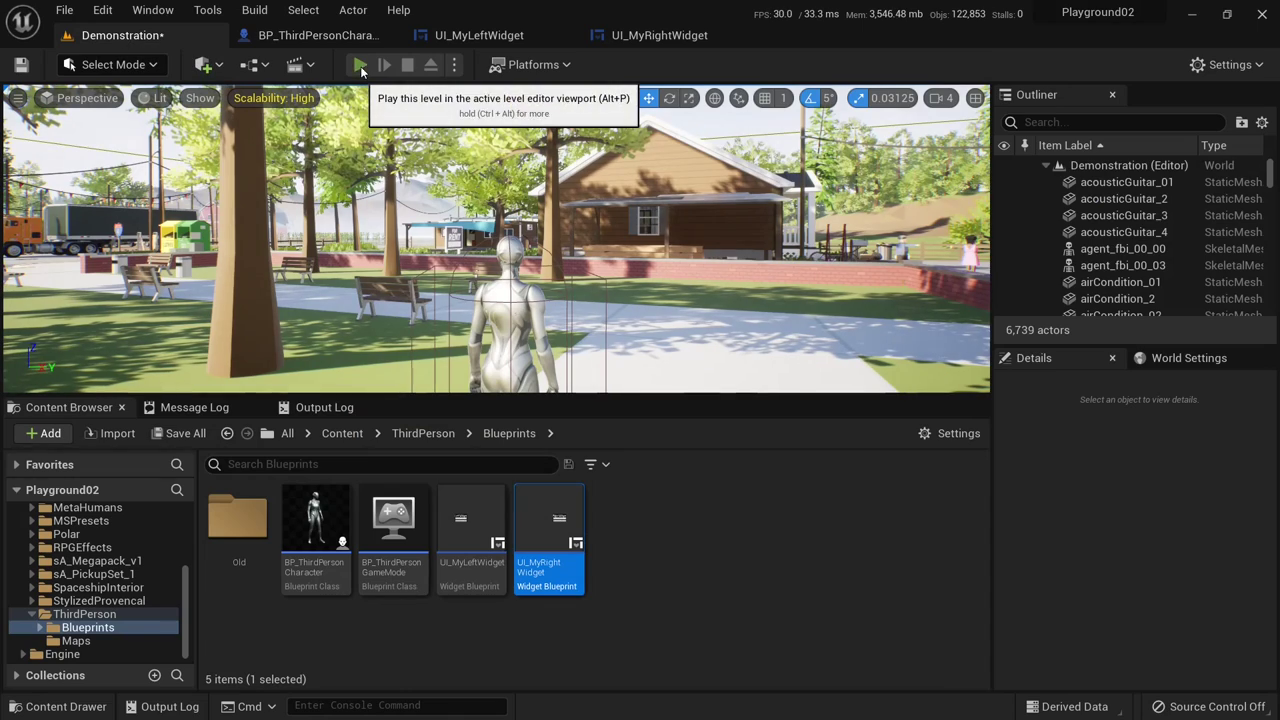
- Start a full-screen play test, open the Left Widget with Tab, and activate Open another widget by keyboard
key("alt+p")
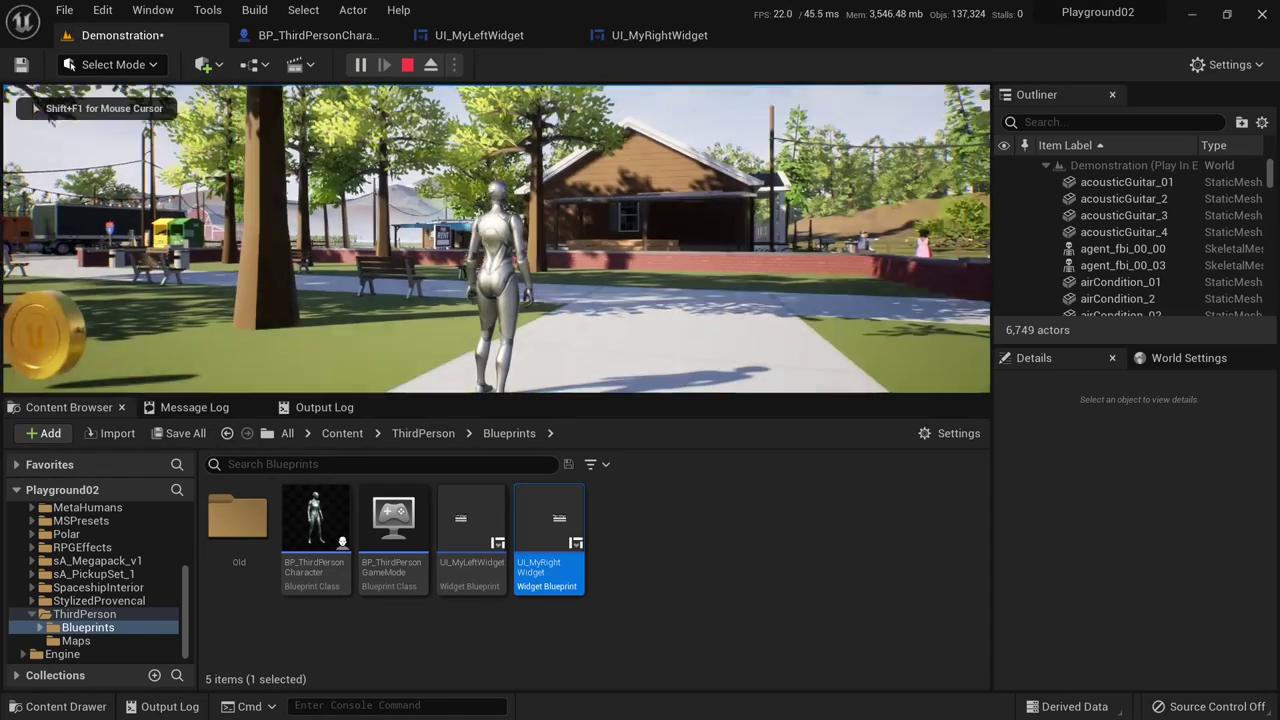
key("F11")
left_click(640, 360)
key("a")
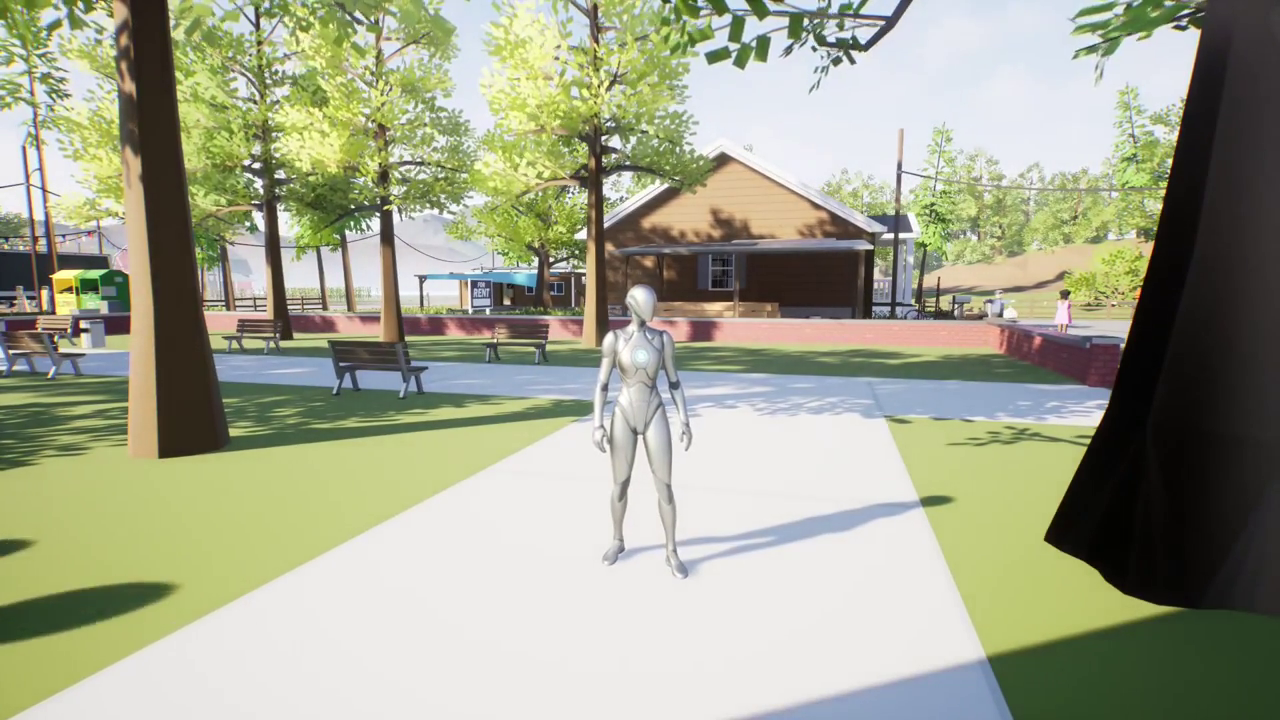
key("Tab")
key("Down")
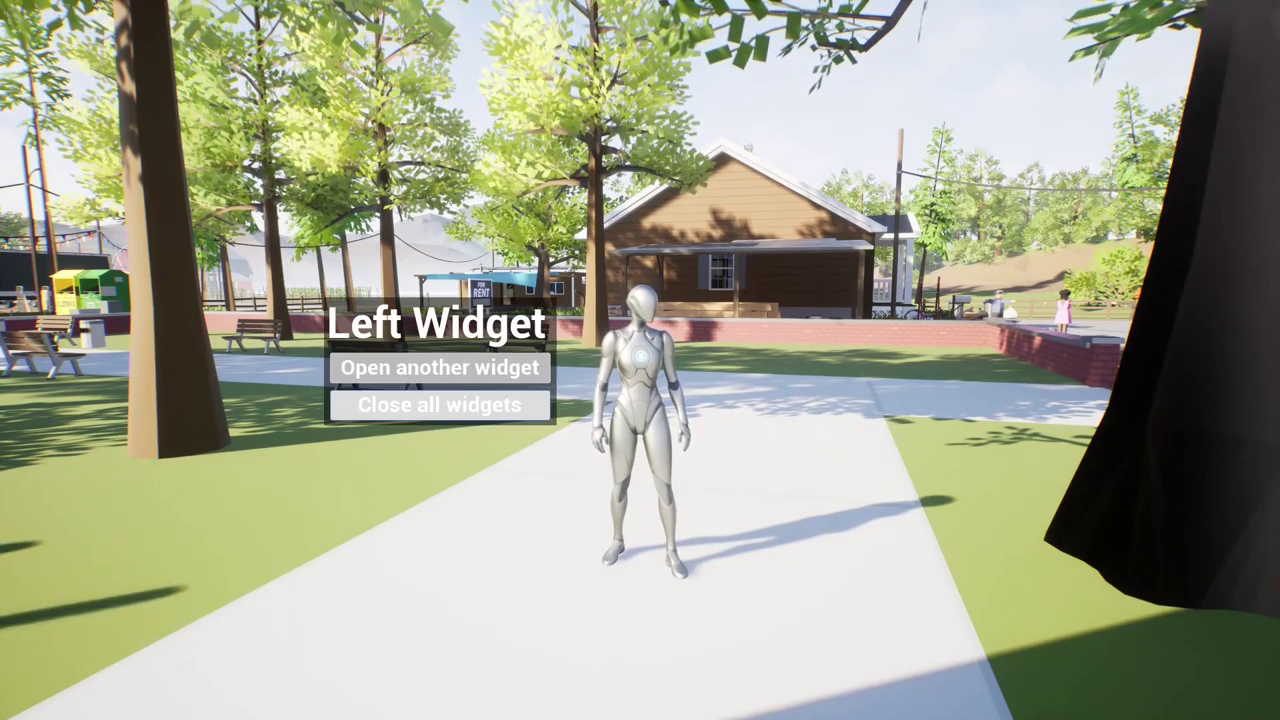
key("Up")
key("Down")
key("Up")
key("Down")
key("Up")
key("Down")
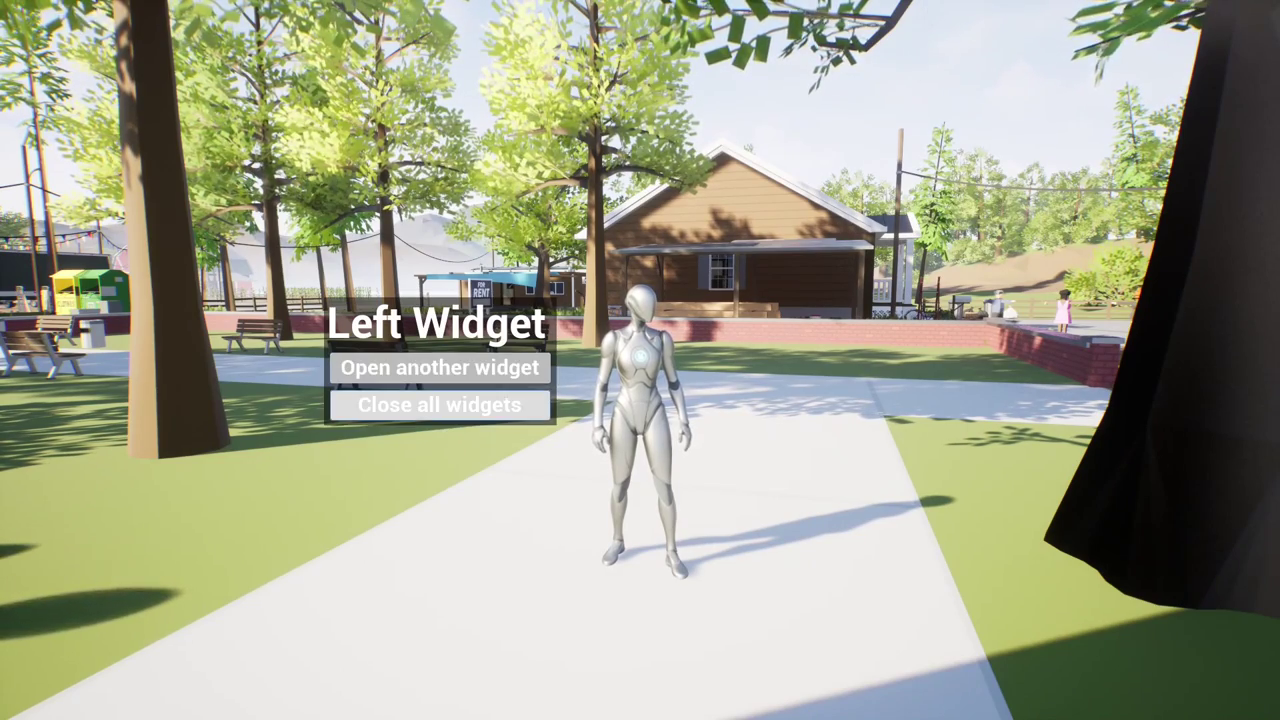
key("Up")
key("Return")
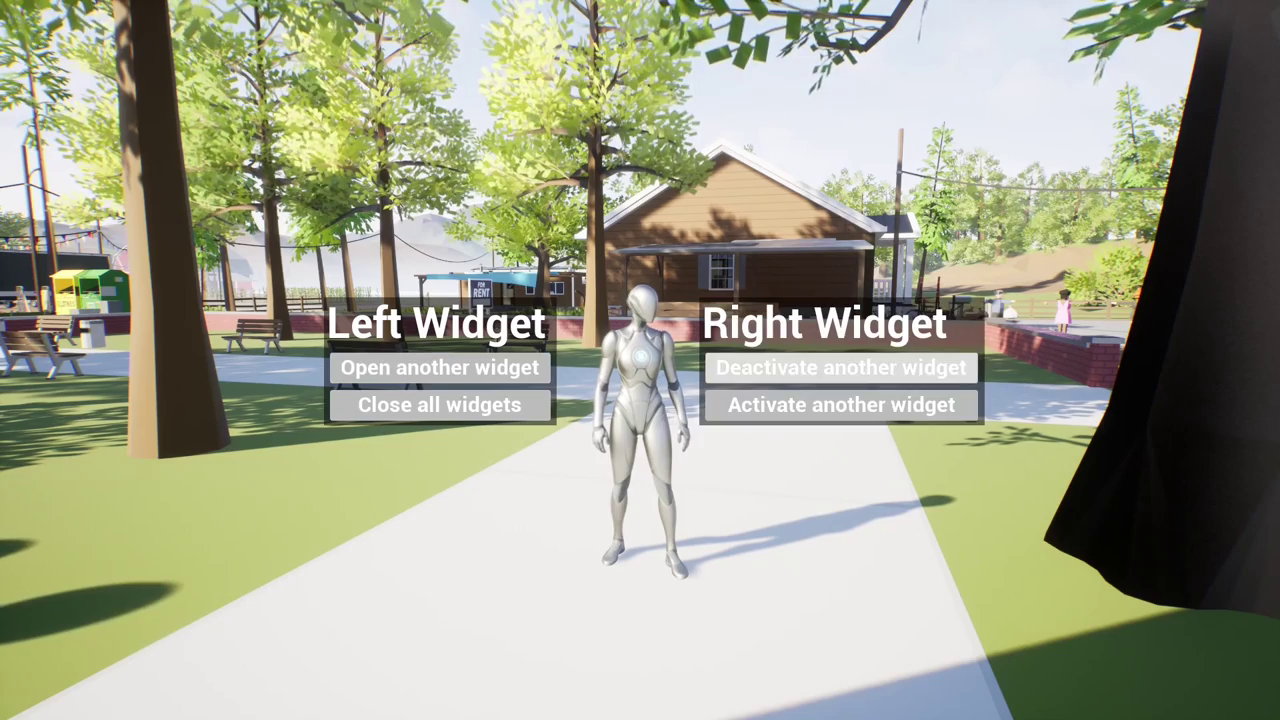
- Navigate across the Left and Right widget buttons with arrow keys and press Deactivate another widget
key("Down")
key("Left")
key("Up")
key("Right")
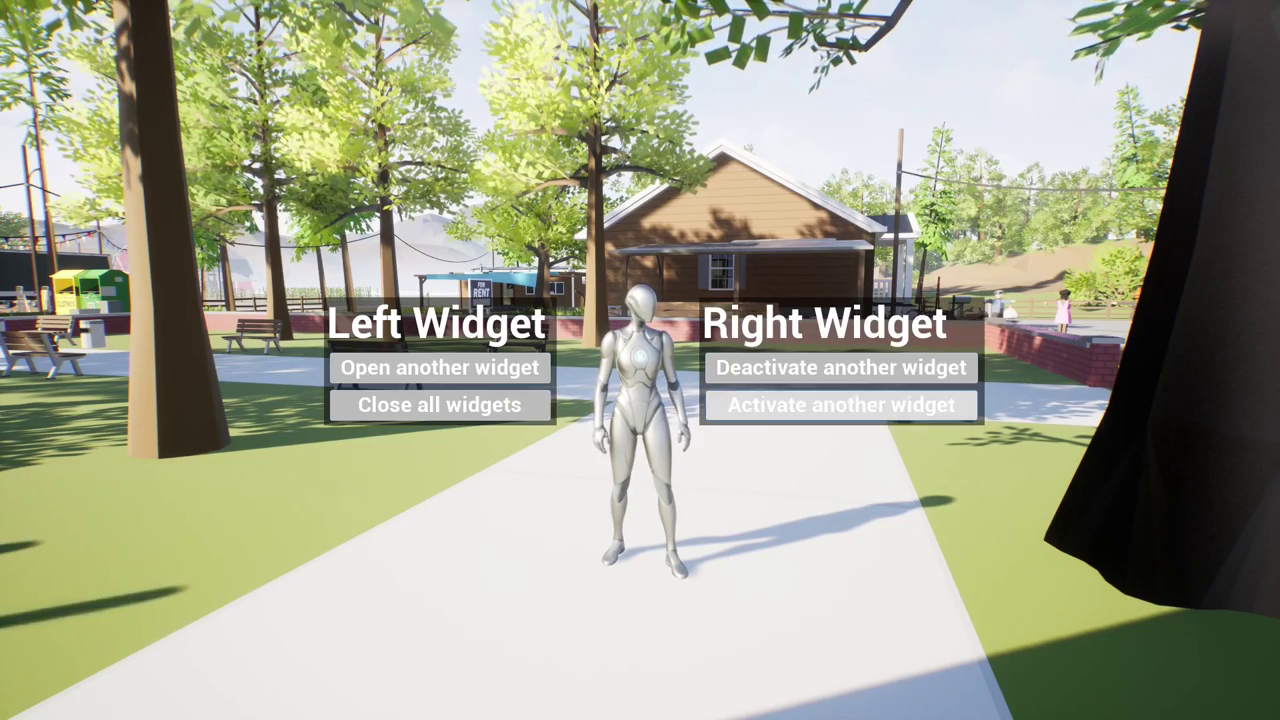
key("Left")
key("Up")
key("Right")
key("Left")
key("Up")
key("Right")
key("Left")
key("Up")
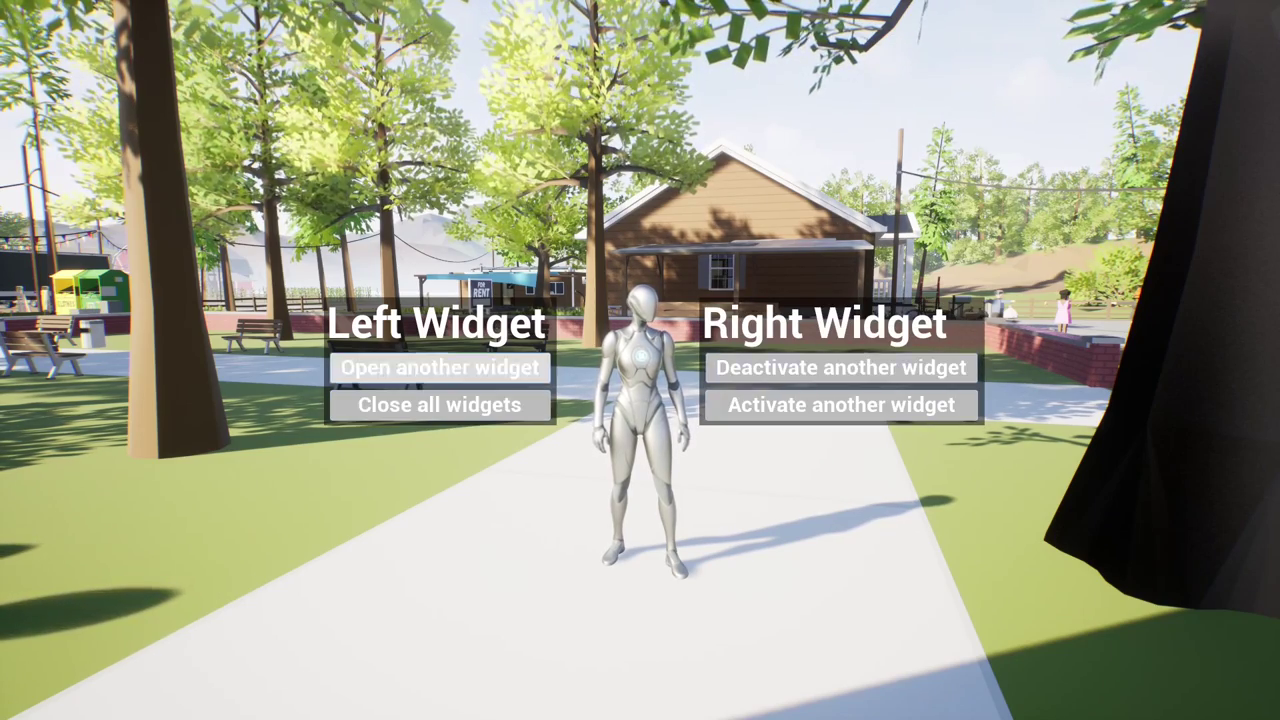
key("Right")
key("Left")
key("Right")
key("Up")
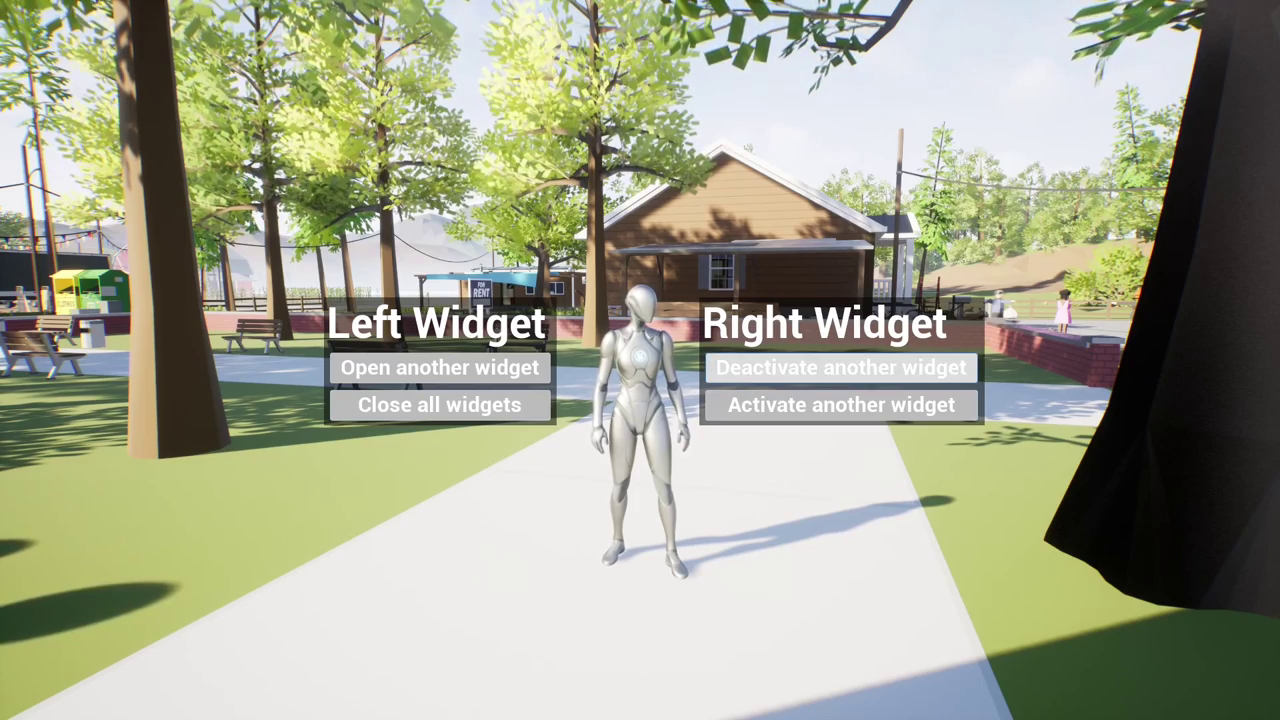
key("Return")
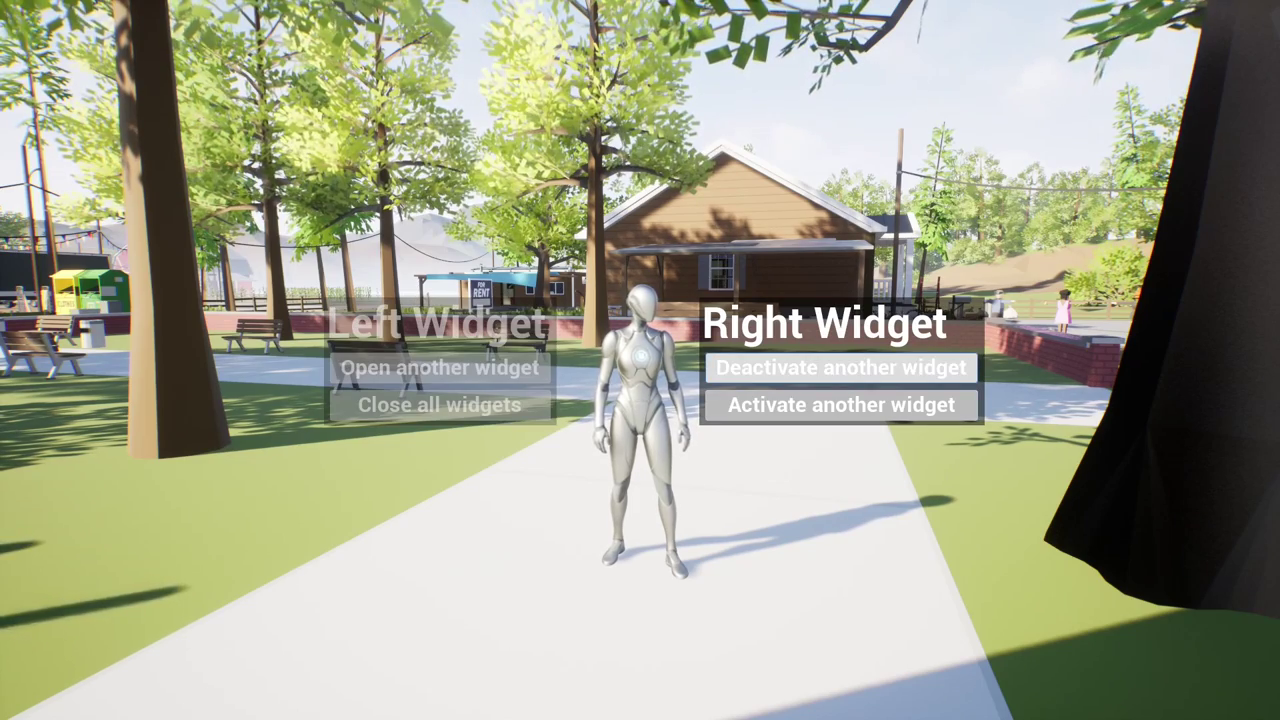
- Move focus through the Right Widget buttons and press Activate another widget to restore the Left Widget
key("Down")
key("Up")
key("Down")
key("Up")
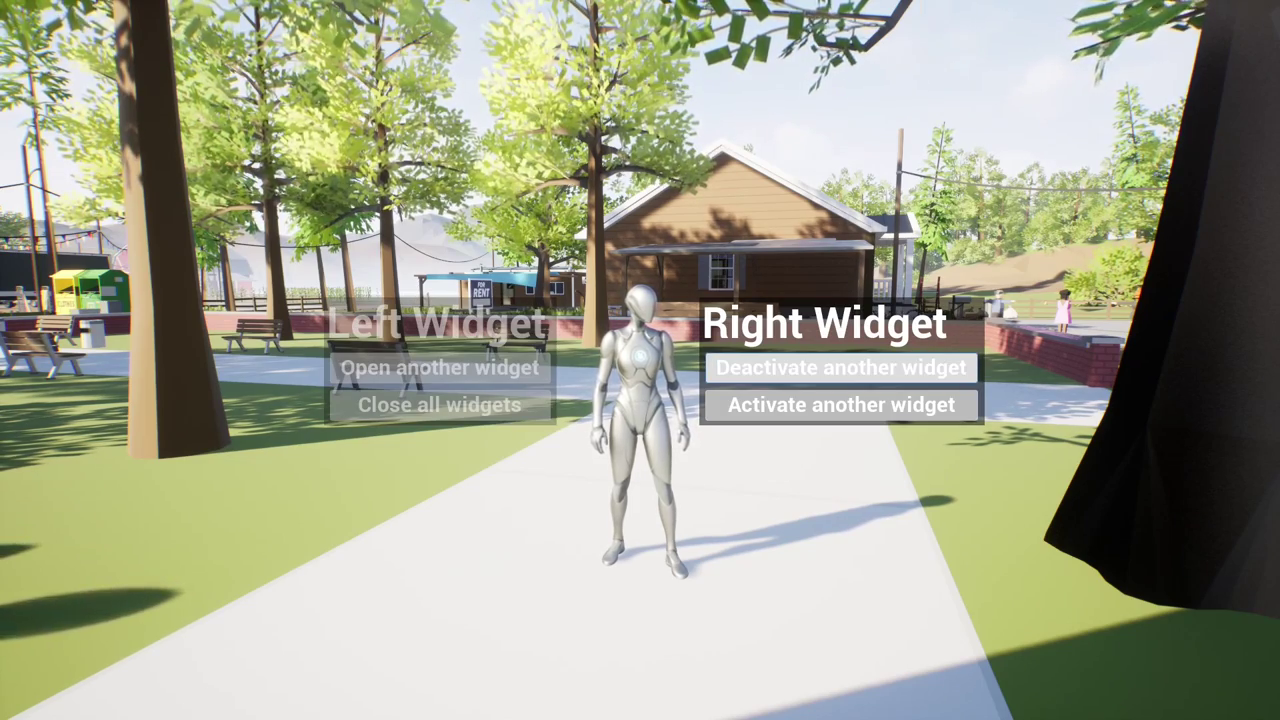
key("Down")
key("Down")
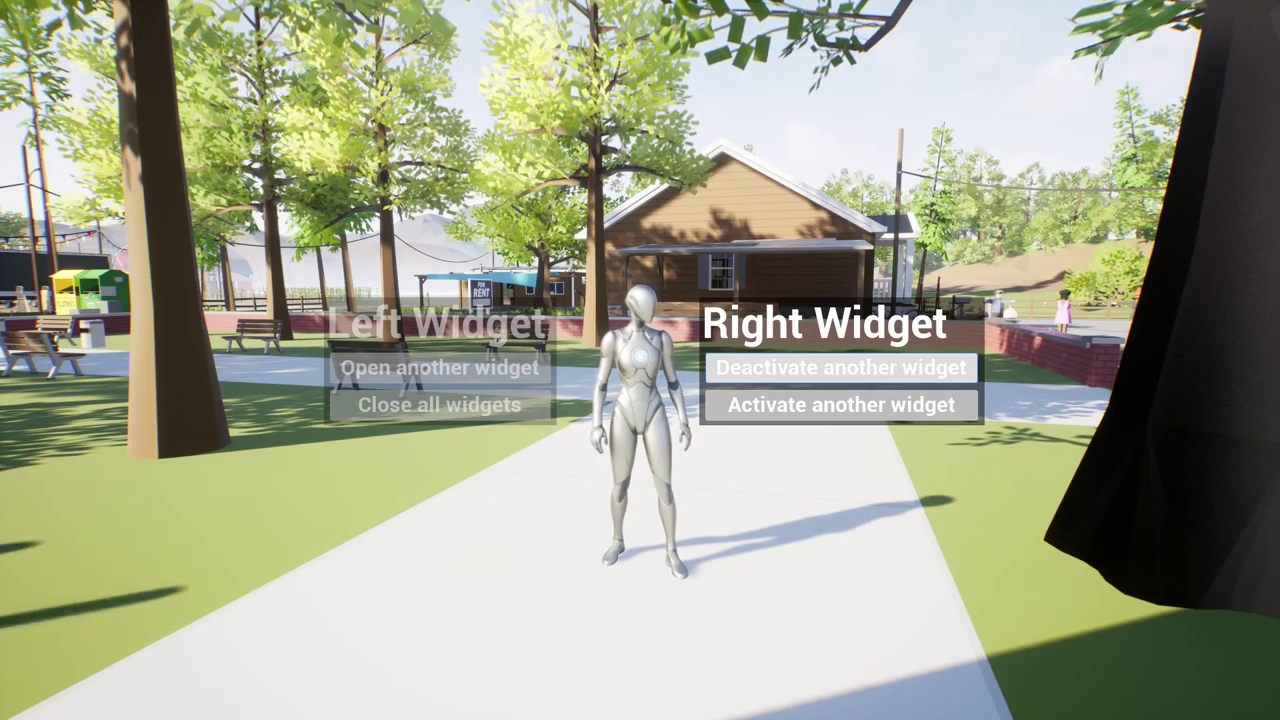
key("Down")
key("Up")
key("Down")
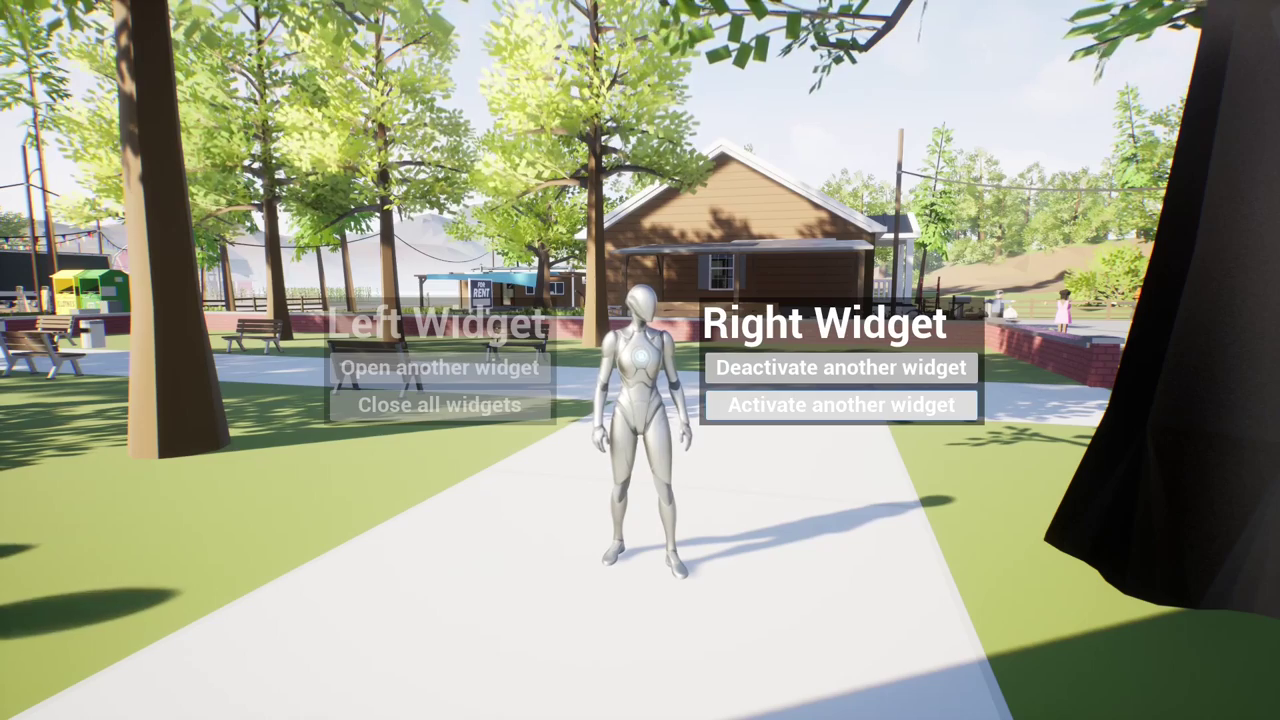
key("Return")
- Test arrow-key focus moving between the Left and Right widget buttons down to Close all widgets
key("Left")
key("Right")
key("Left")
key("Right")
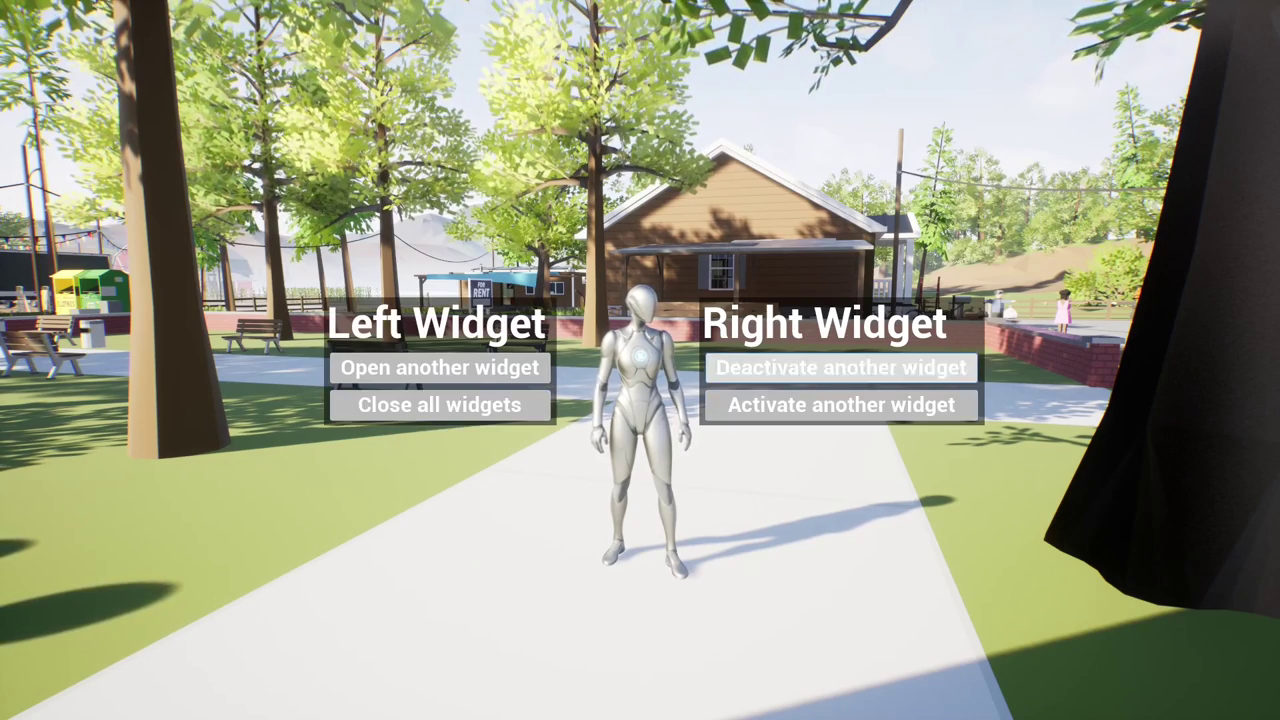
key("Down")
key("Left")
key("Down")
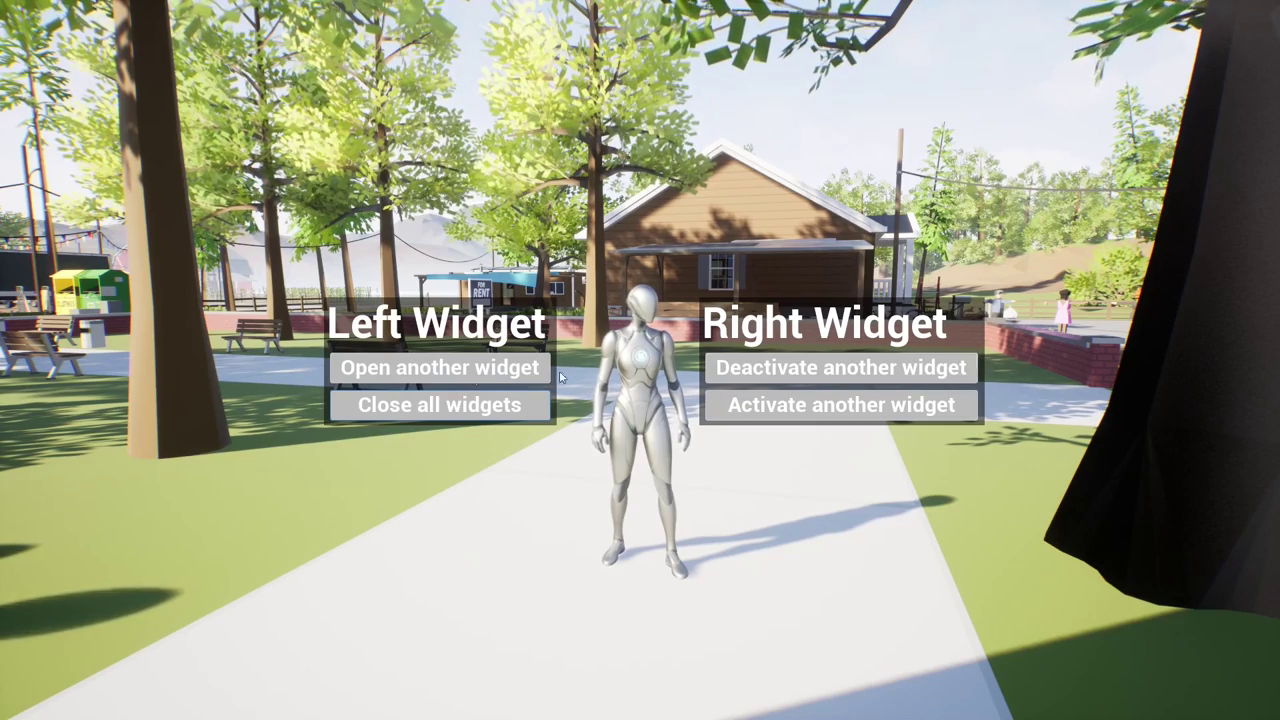
- Click Open and Activate another widget with the mouse, test arrow keys, then stop play and leave full screen
left_click(504, 370)
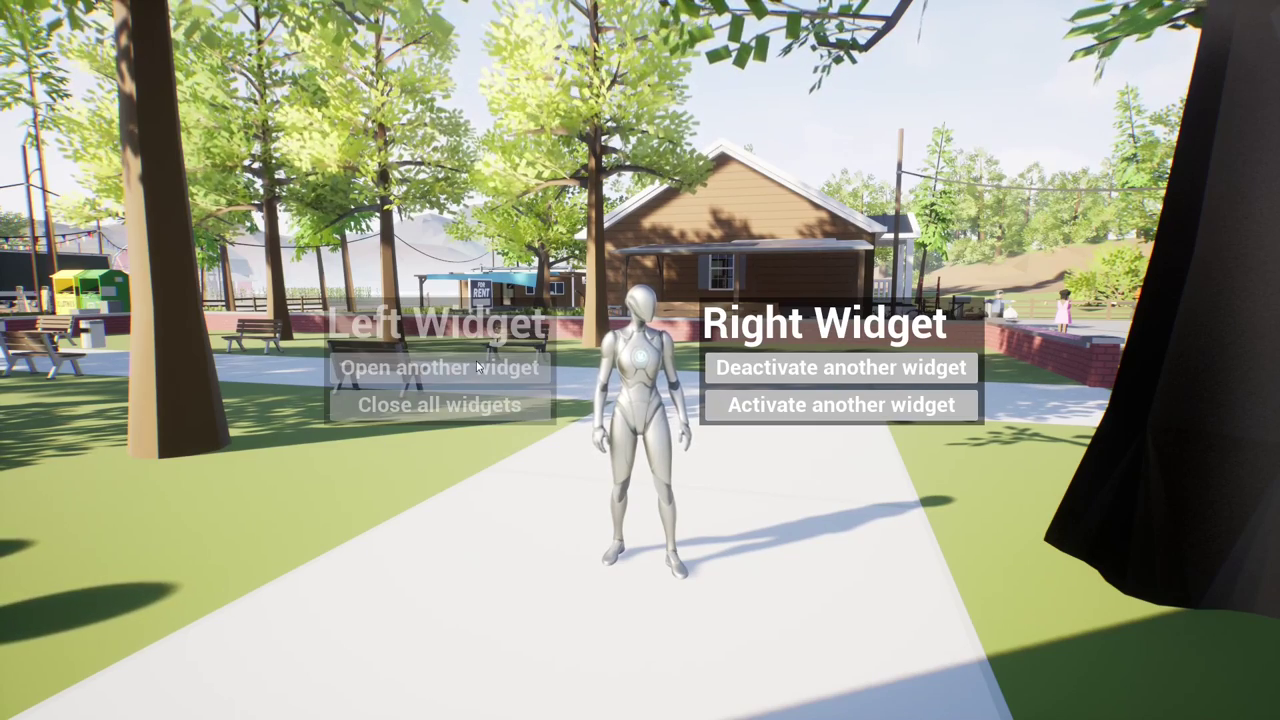
left_click(778, 408)
key("Return")
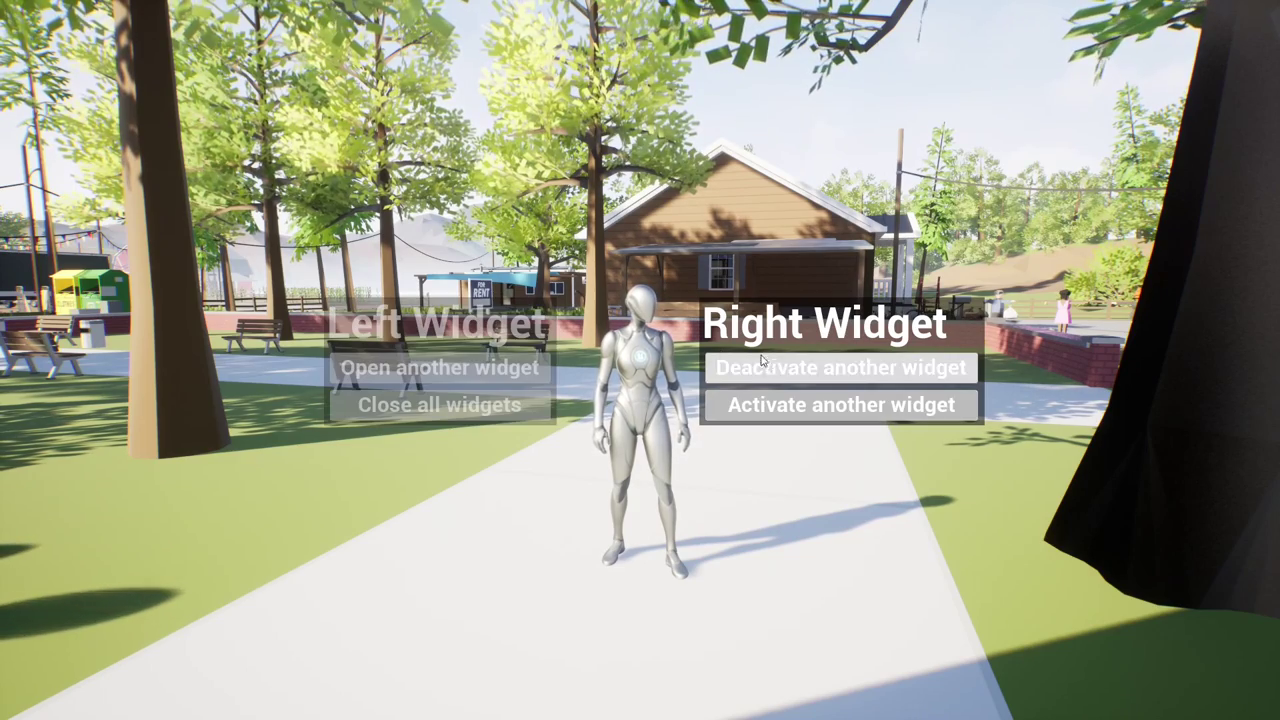
left_click(745, 406)
key("Up")
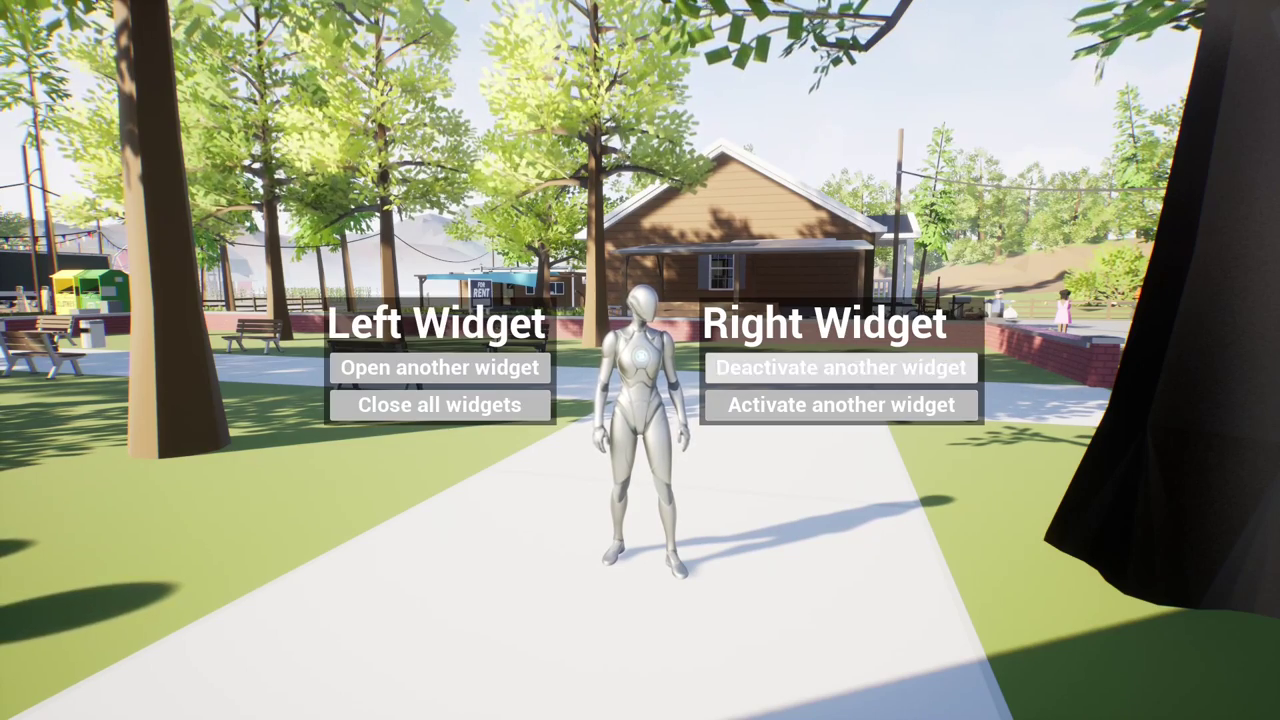
key("Left")
key("Down")
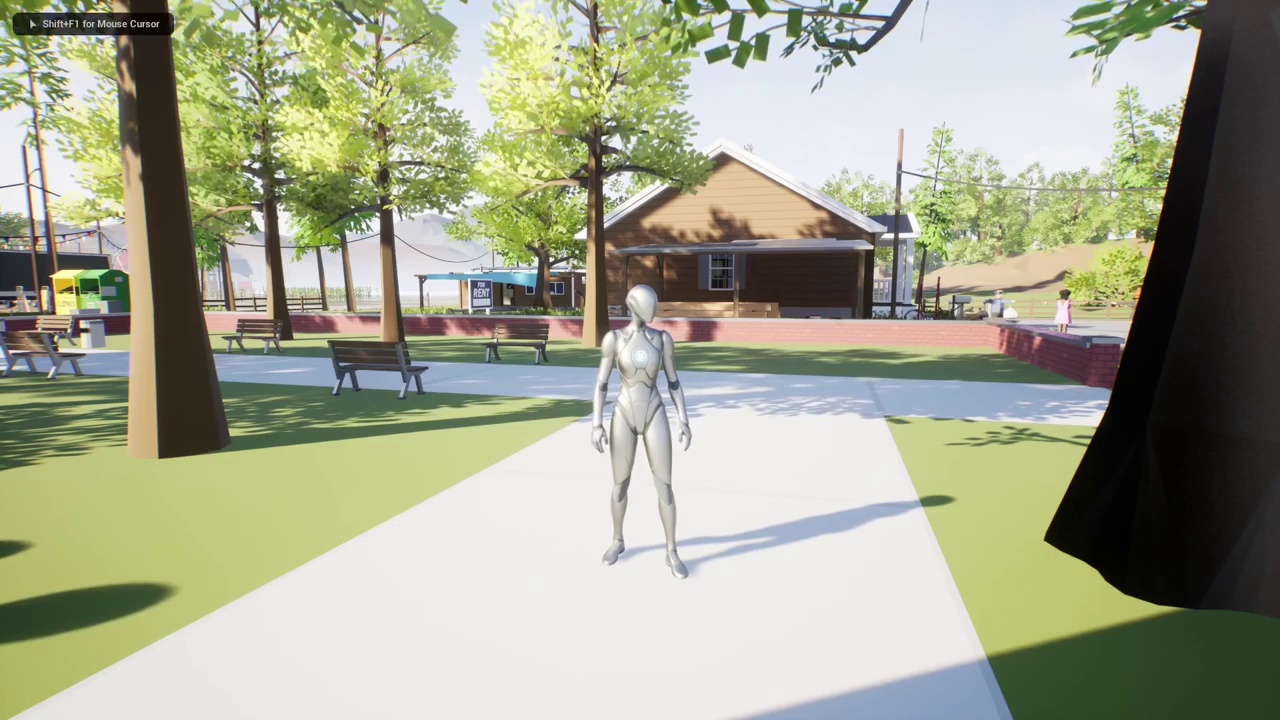
key("Escape")
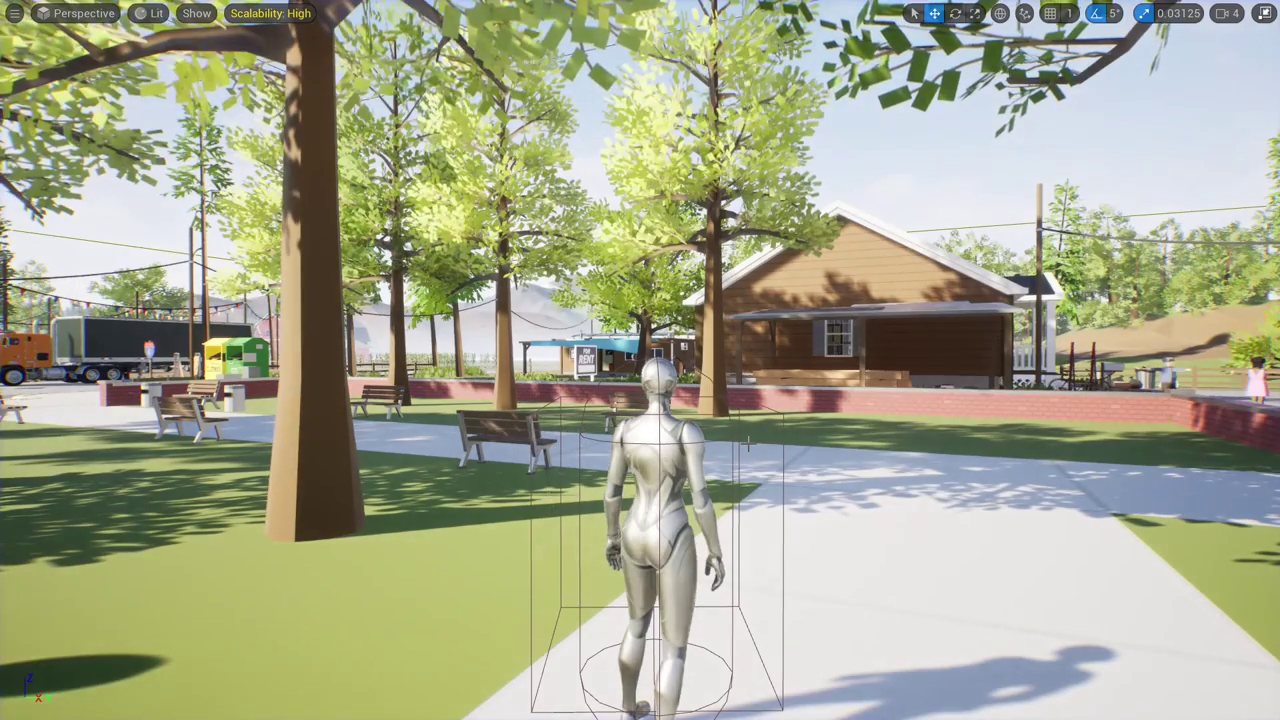
key("F11")
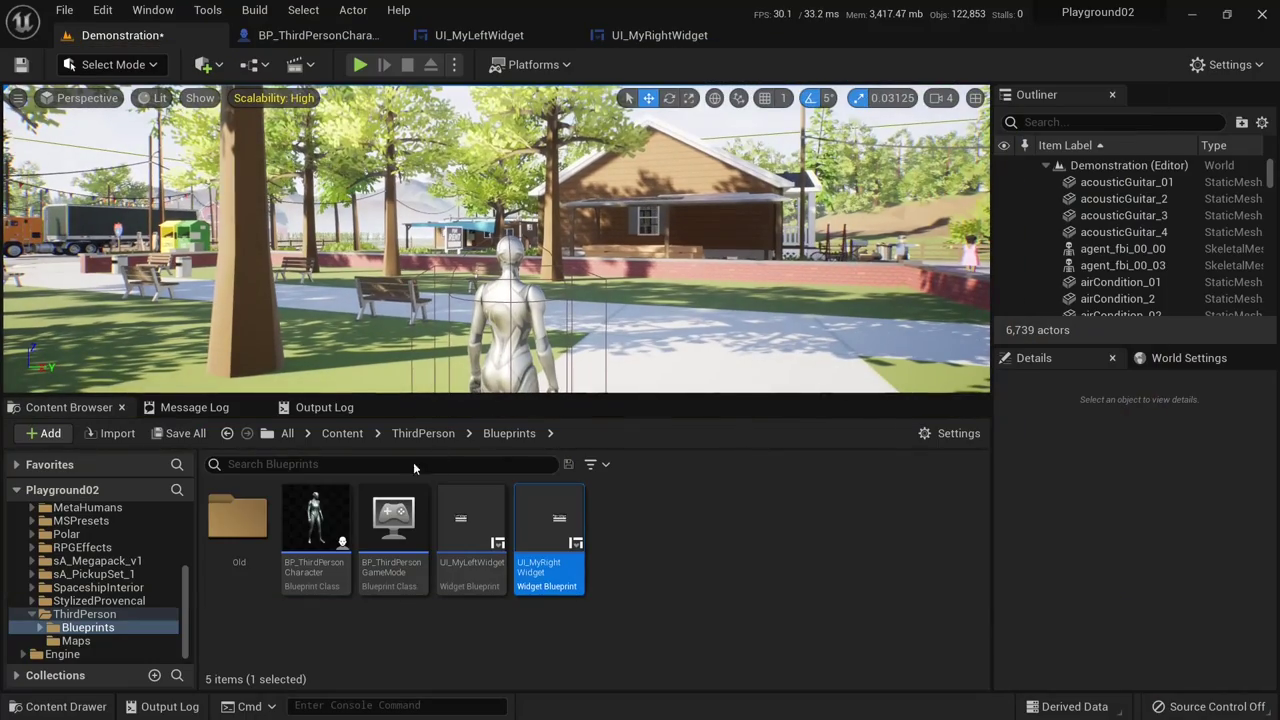
- Save all unsaved content, including the Demonstration level
left_click(189, 433)
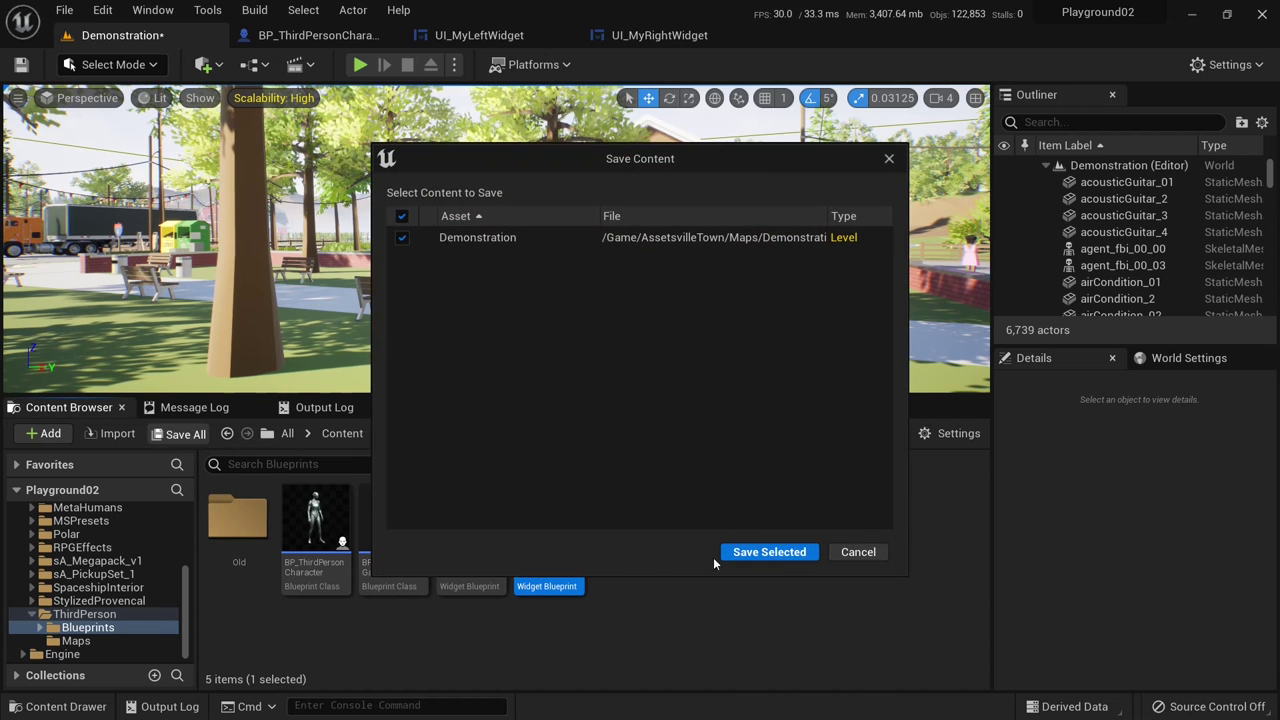
left_click(750, 545)
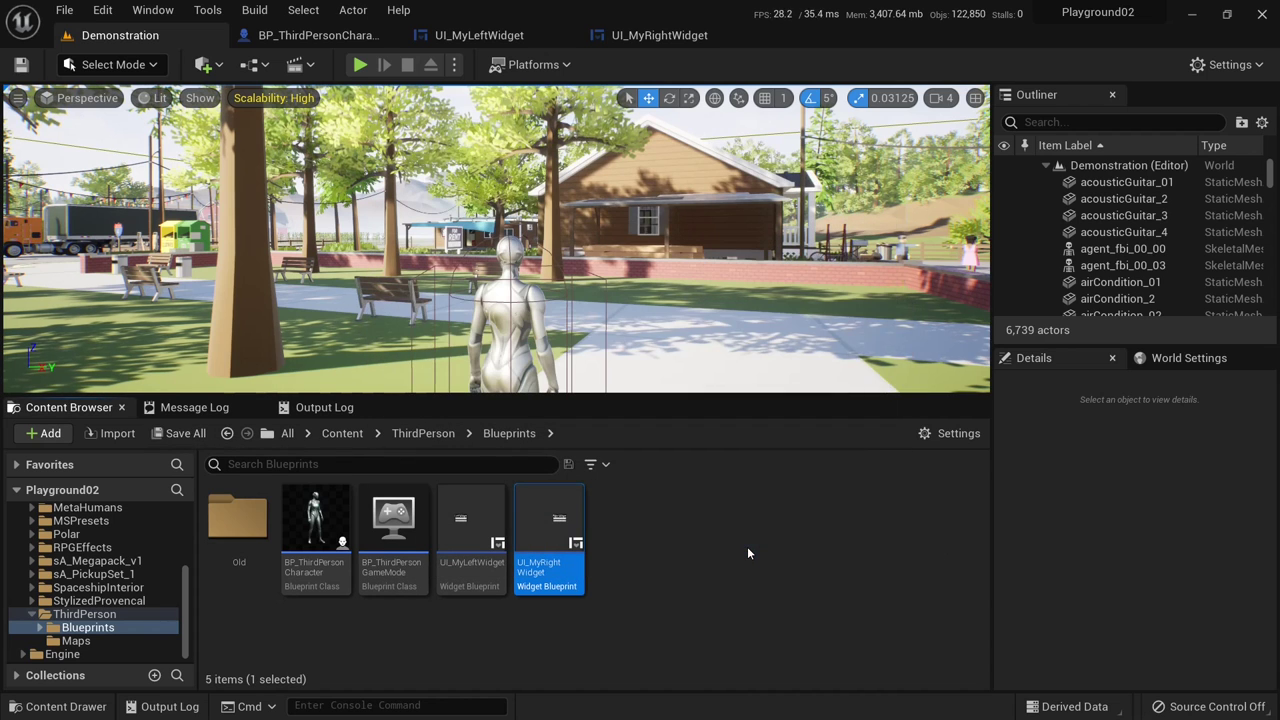
left_click(702, 519)
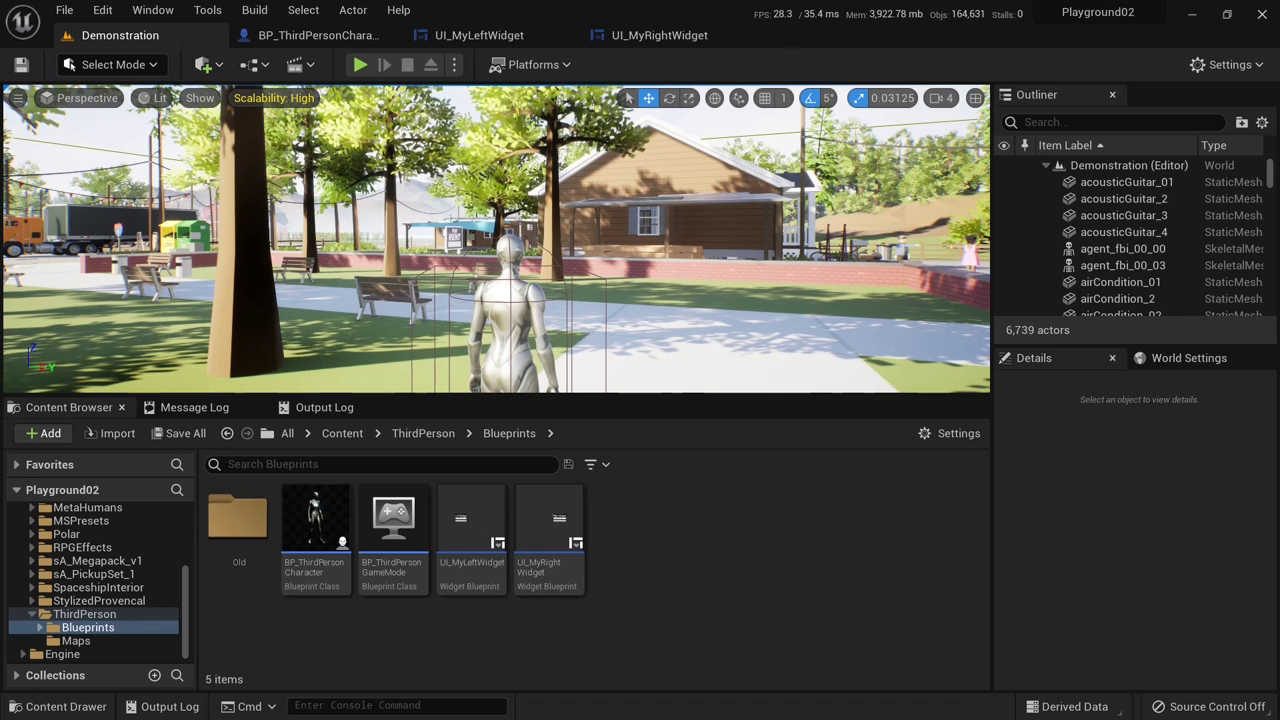
- Create a Blueprint class UI_MyStackContainer from CommonActivatableWidget and open it for editing
right_click(663, 520)
left_click(705, 296)
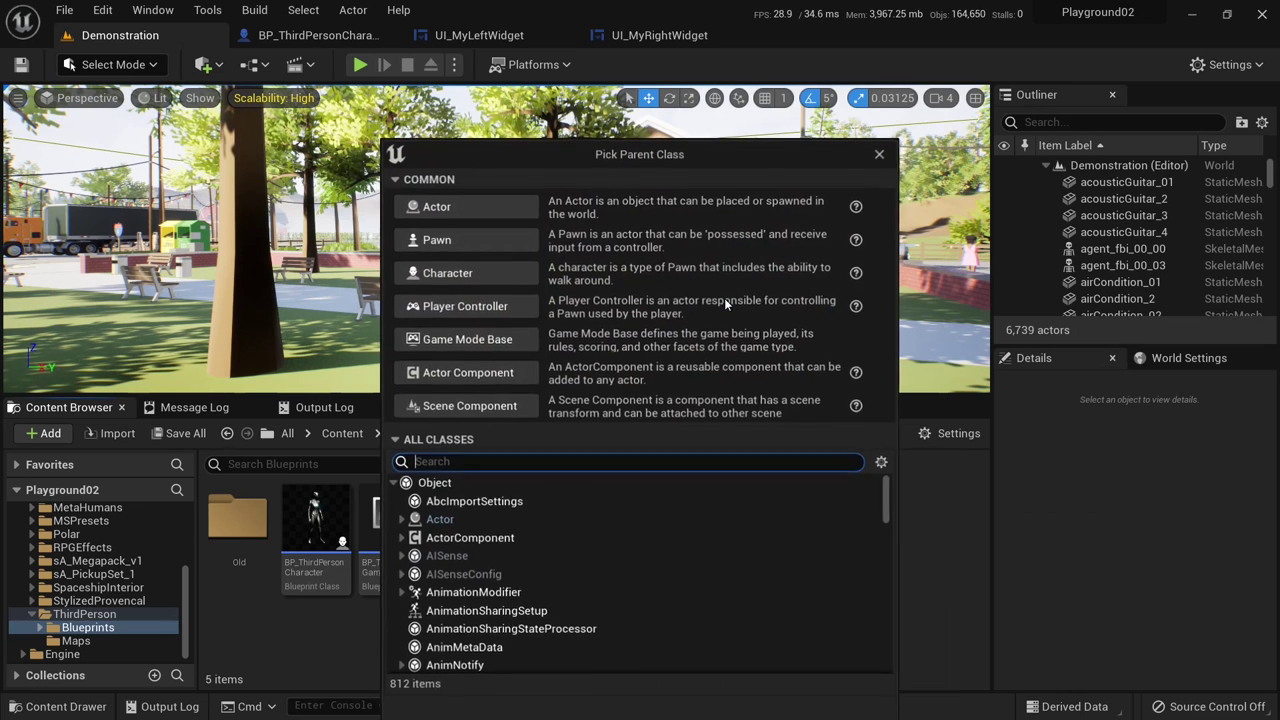
type("activatab")
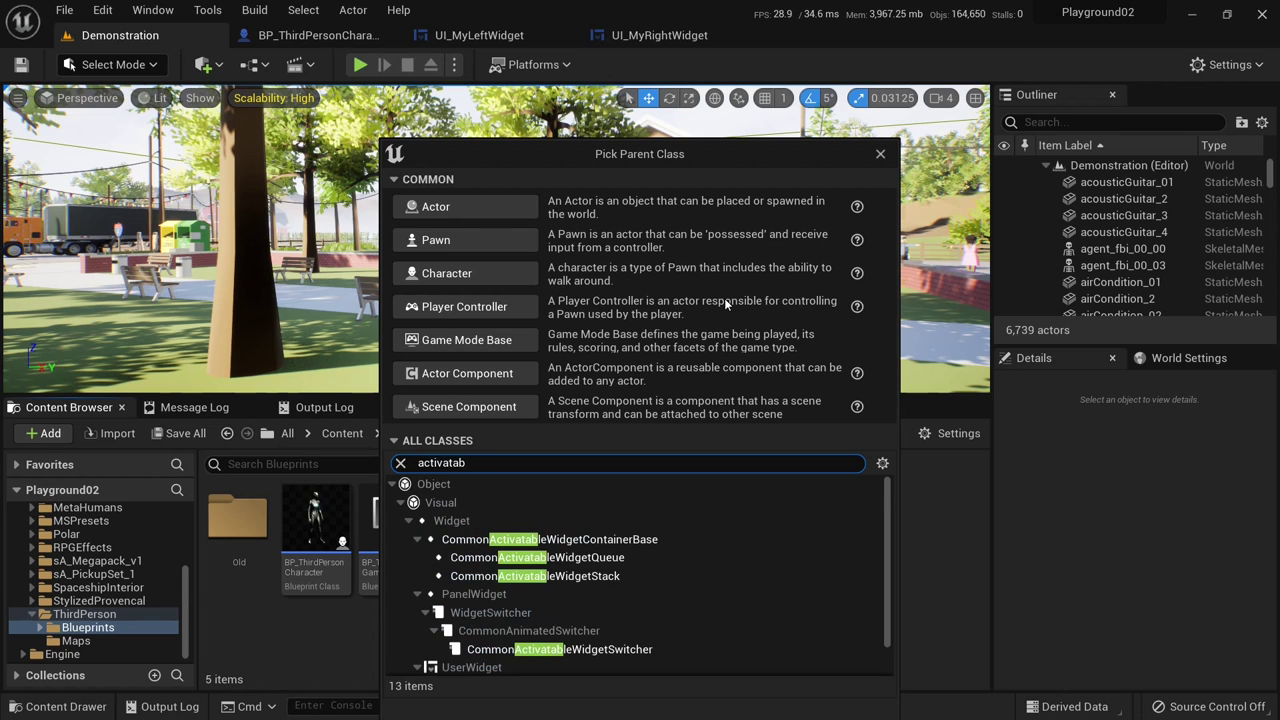
scroll(685, 640, "down", 1)
left_click(540, 667)
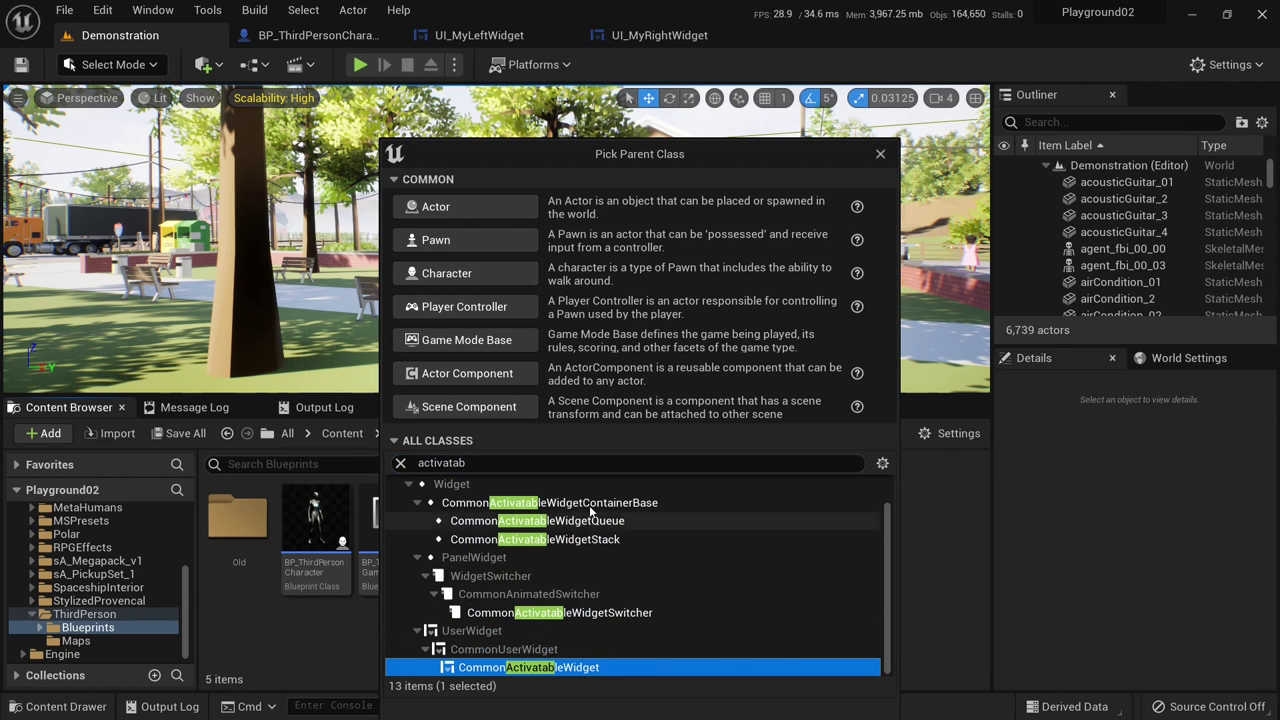
left_click_drag(626, 160, 619, 87)
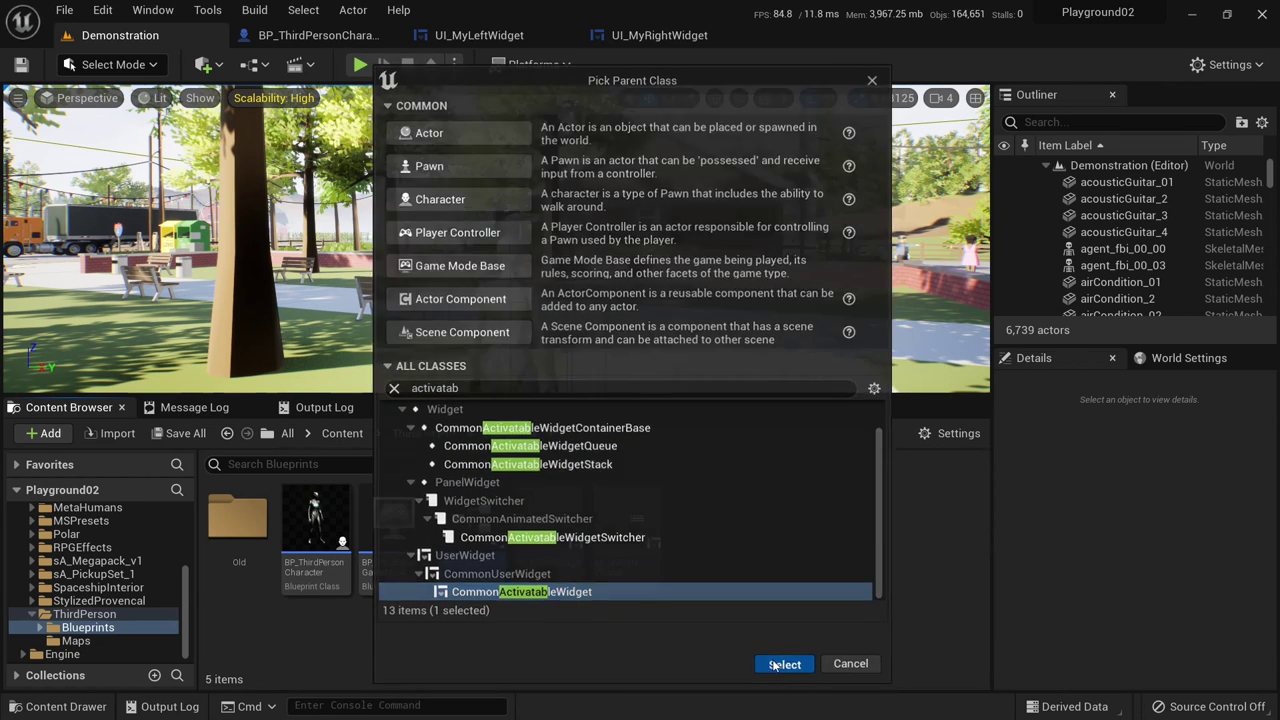
left_click(783, 665)
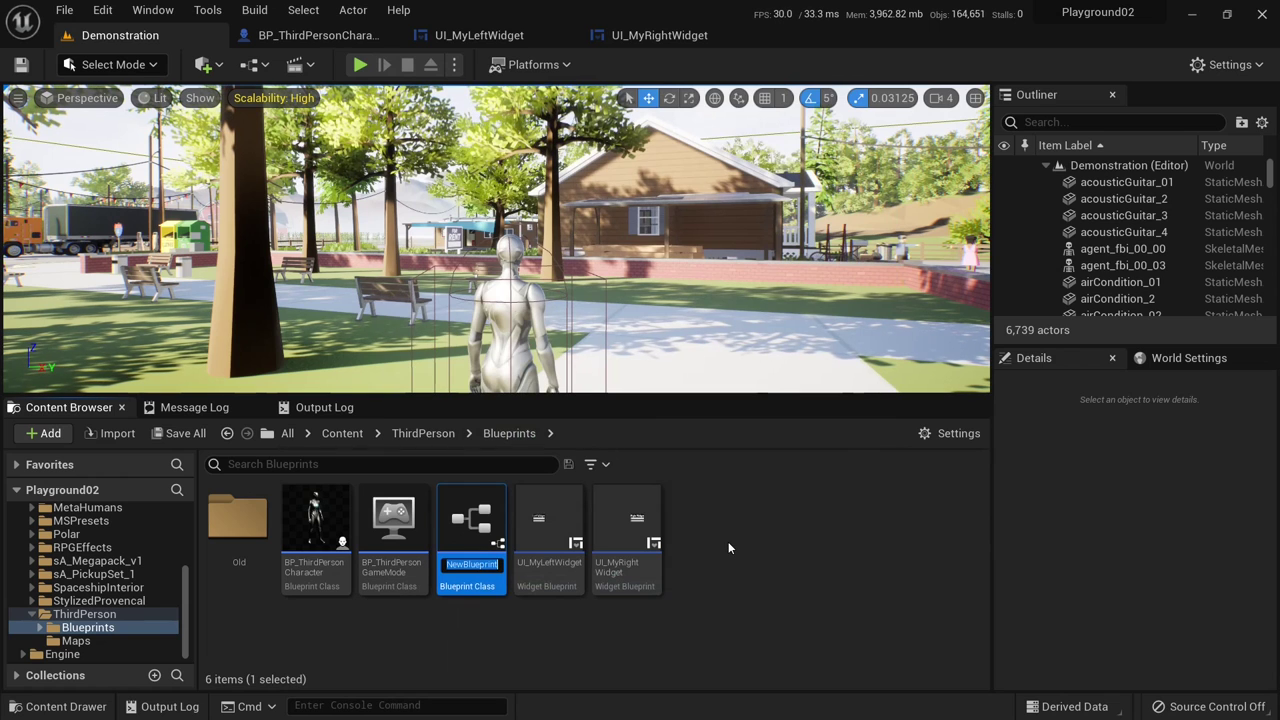
type("UI_My")
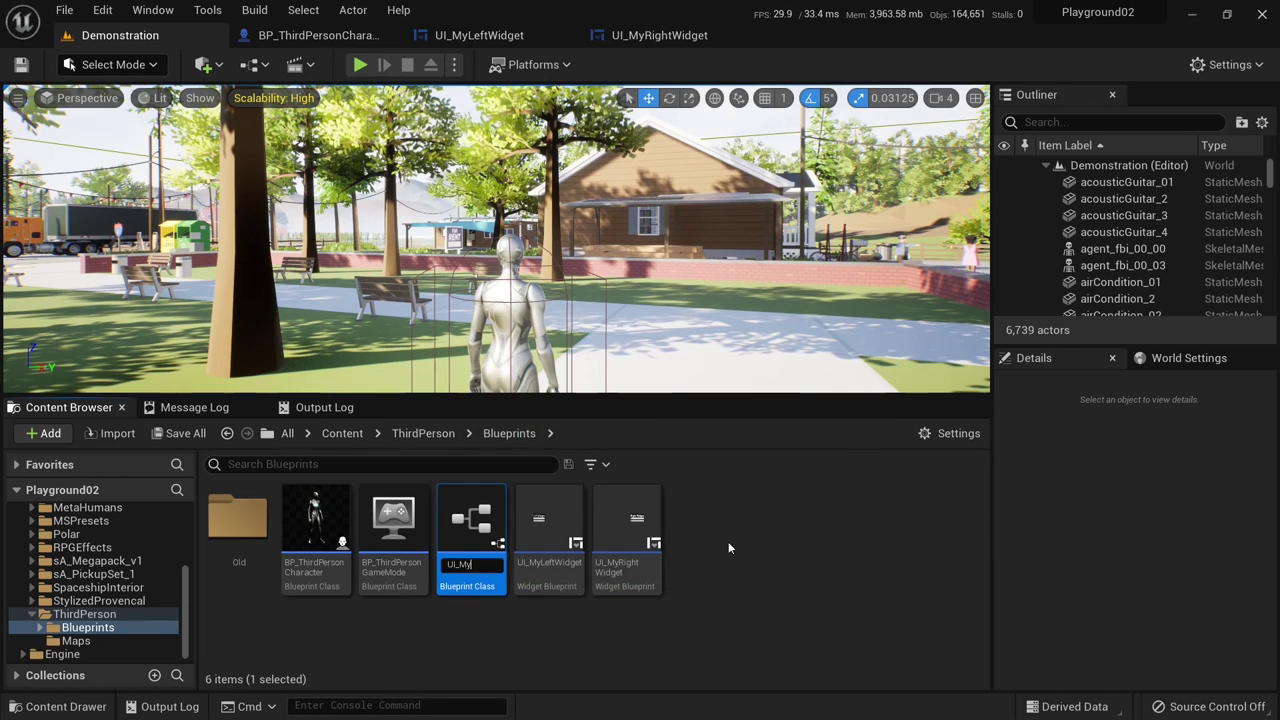
type("Stack")
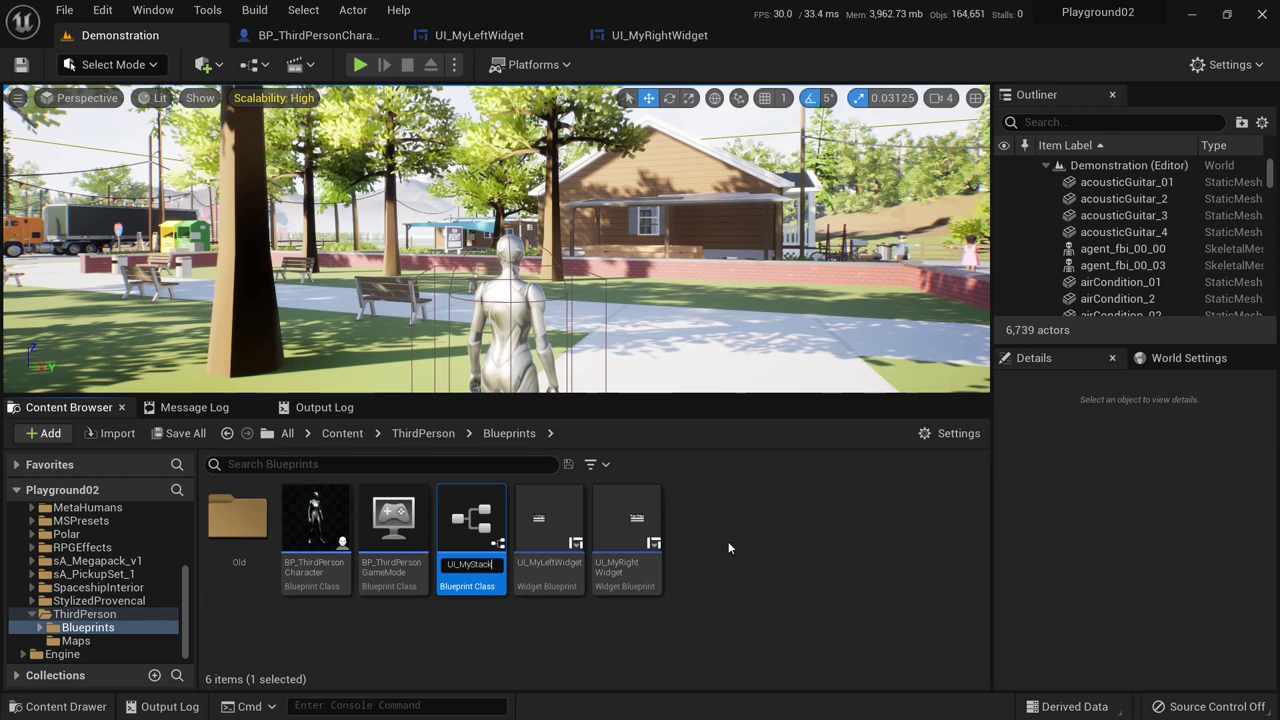
type("Con")
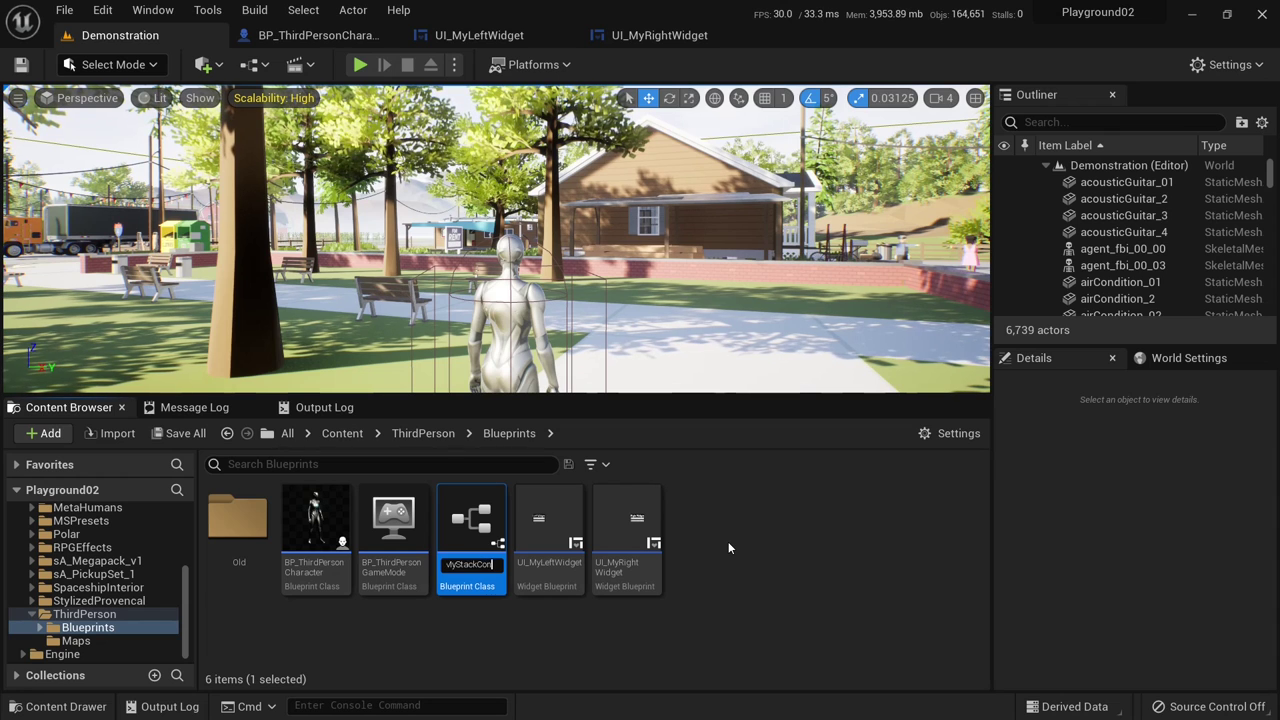
type("tainer")
key("Return")
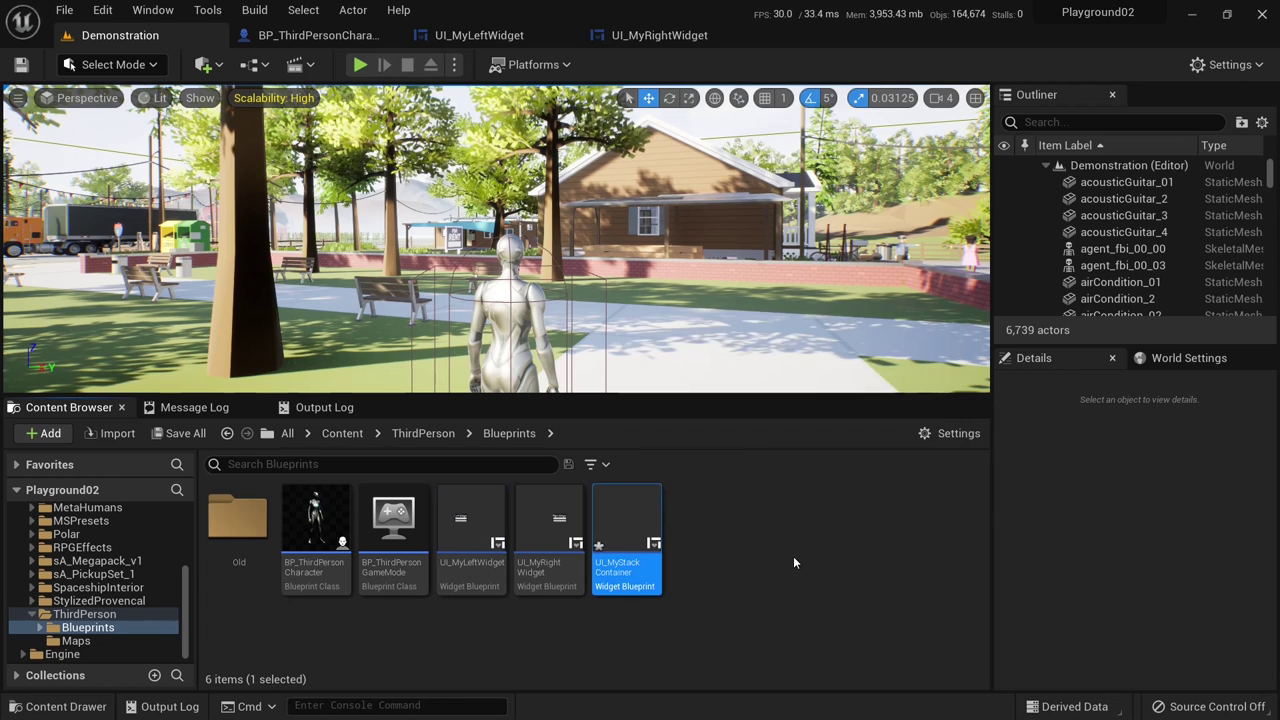
key("Return")
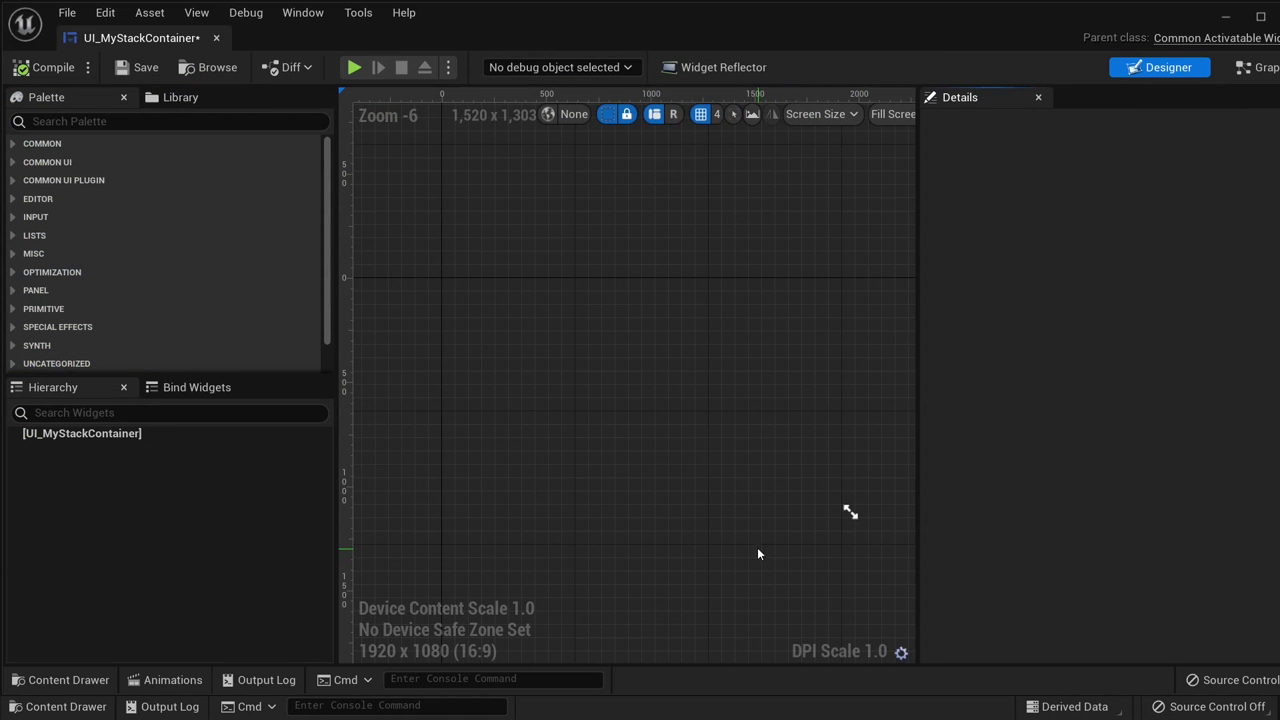
- Add a Canvas Panel to UI_MyStackContainer holding a Common Activatable Widget Stack
left_click(107, 120)
type("canva")
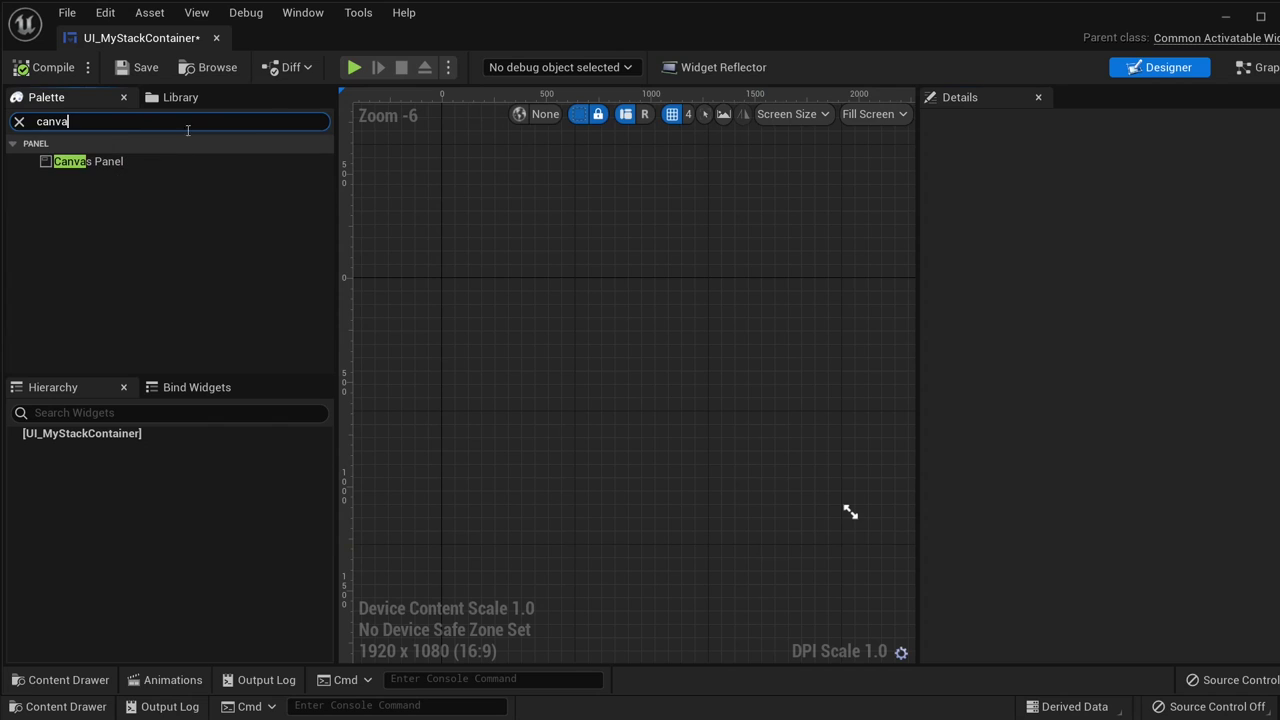
left_click_drag(90, 161, 95, 434)
left_click(19, 121)
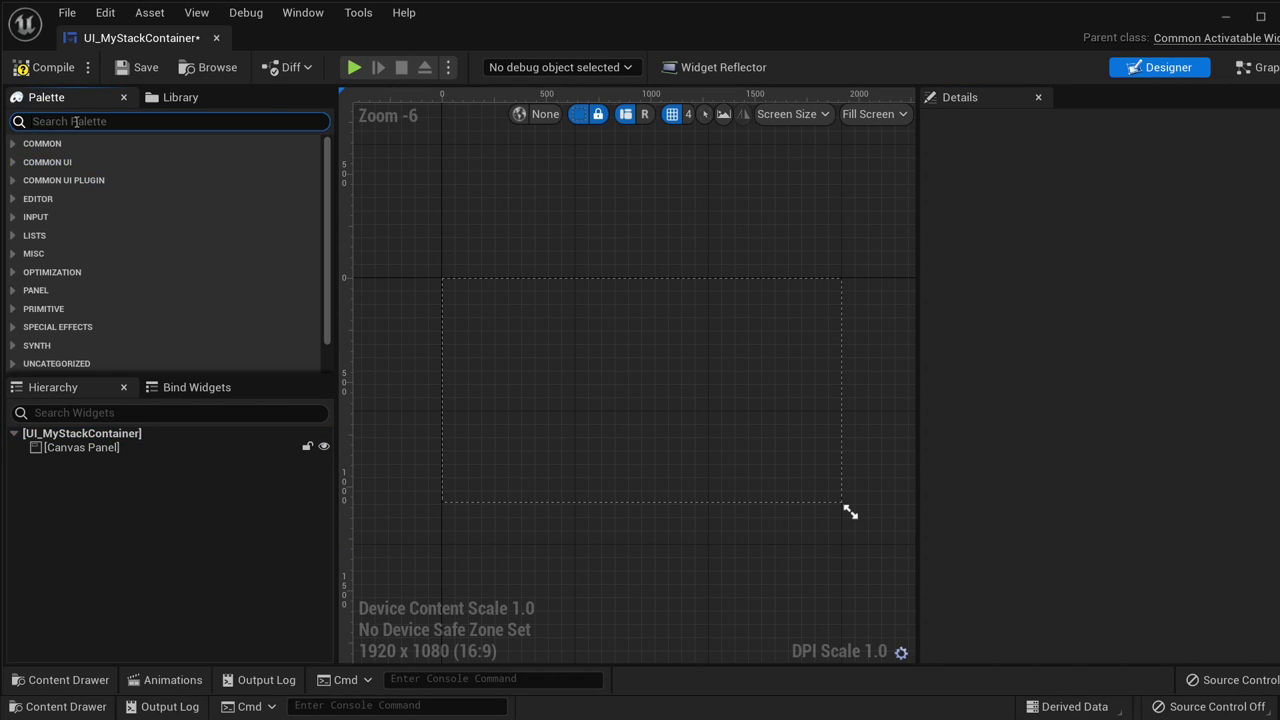
type("wi")
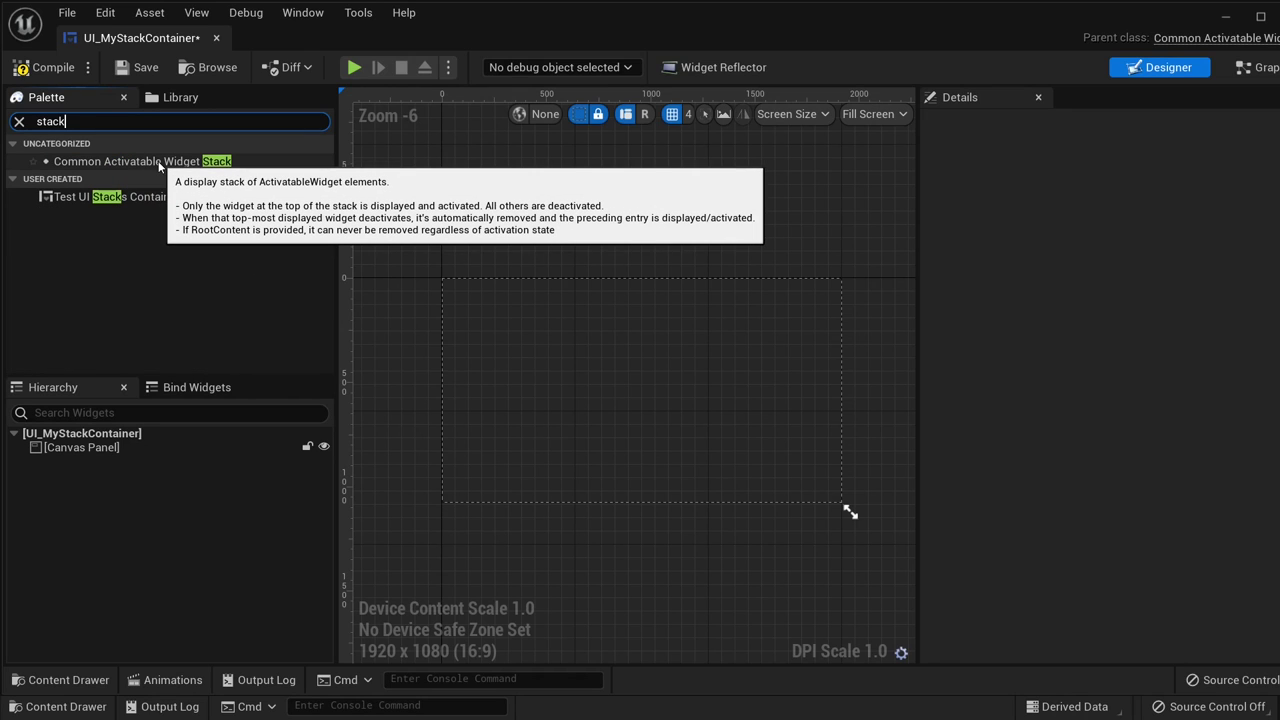
left_click_drag(160, 166, 78, 450)
left_click(138, 462)
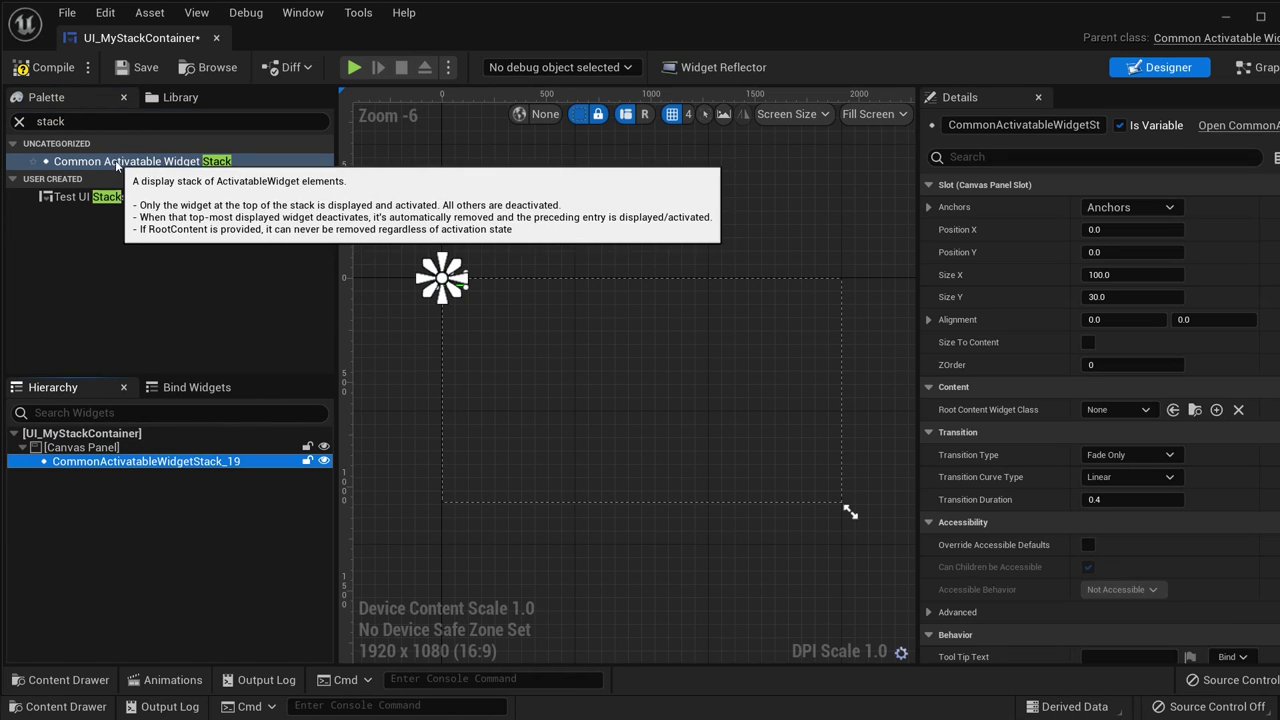
- Add two extra widget stacks, then delete CommonActivatableWidgetStack_152 and CommonActivatableWidgetStack_124
left_click_drag(119, 163, 106, 447)
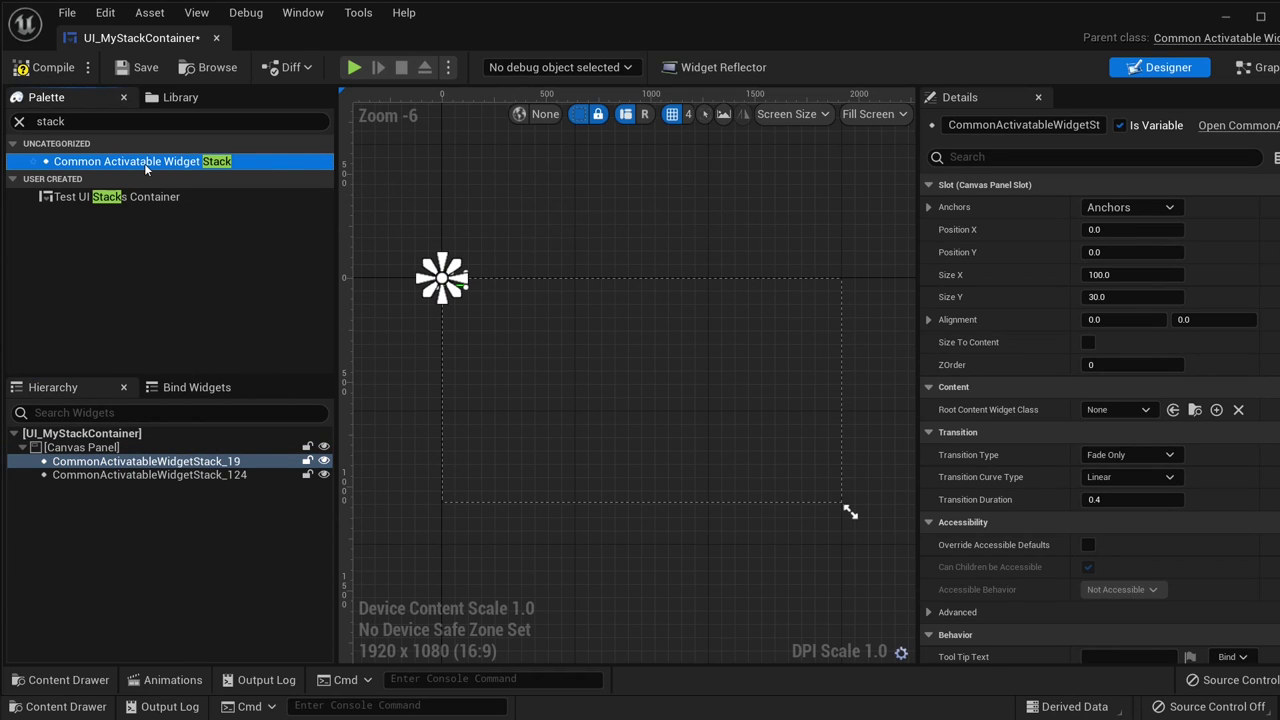
left_click_drag(144, 163, 113, 448)
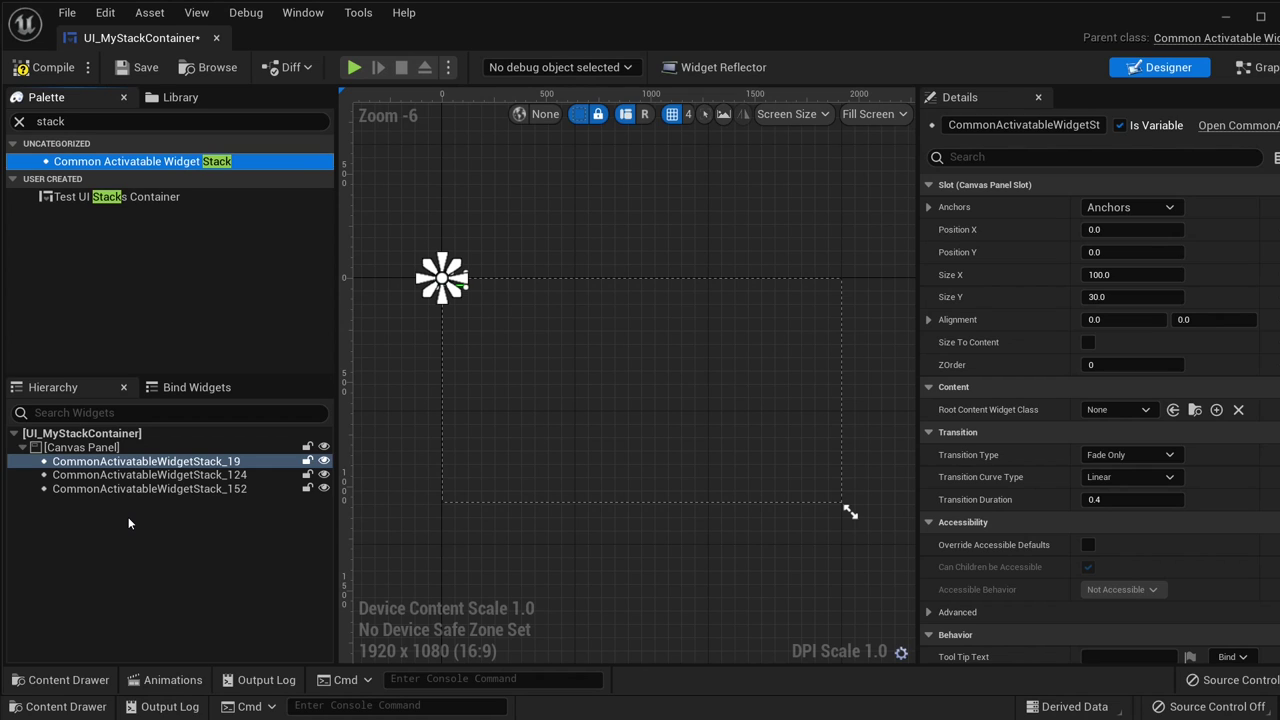
left_click(116, 489)
key("Delete")
left_click(126, 476)
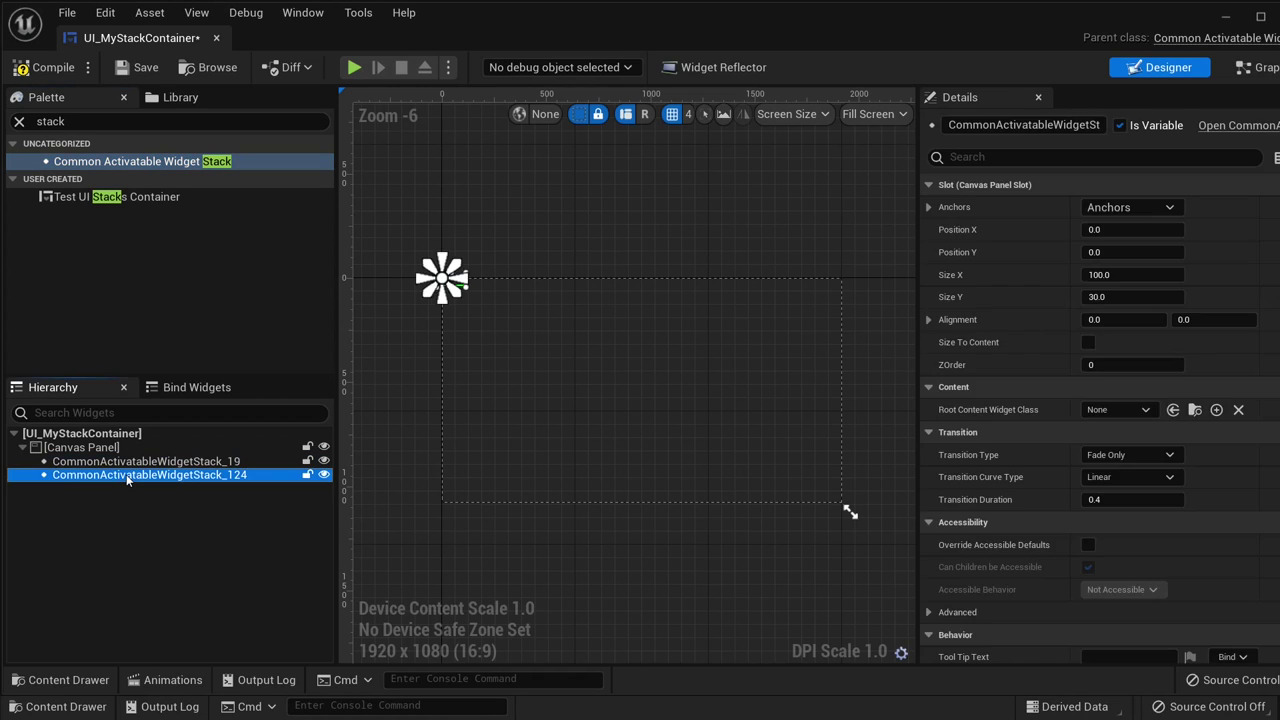
key("Delete")
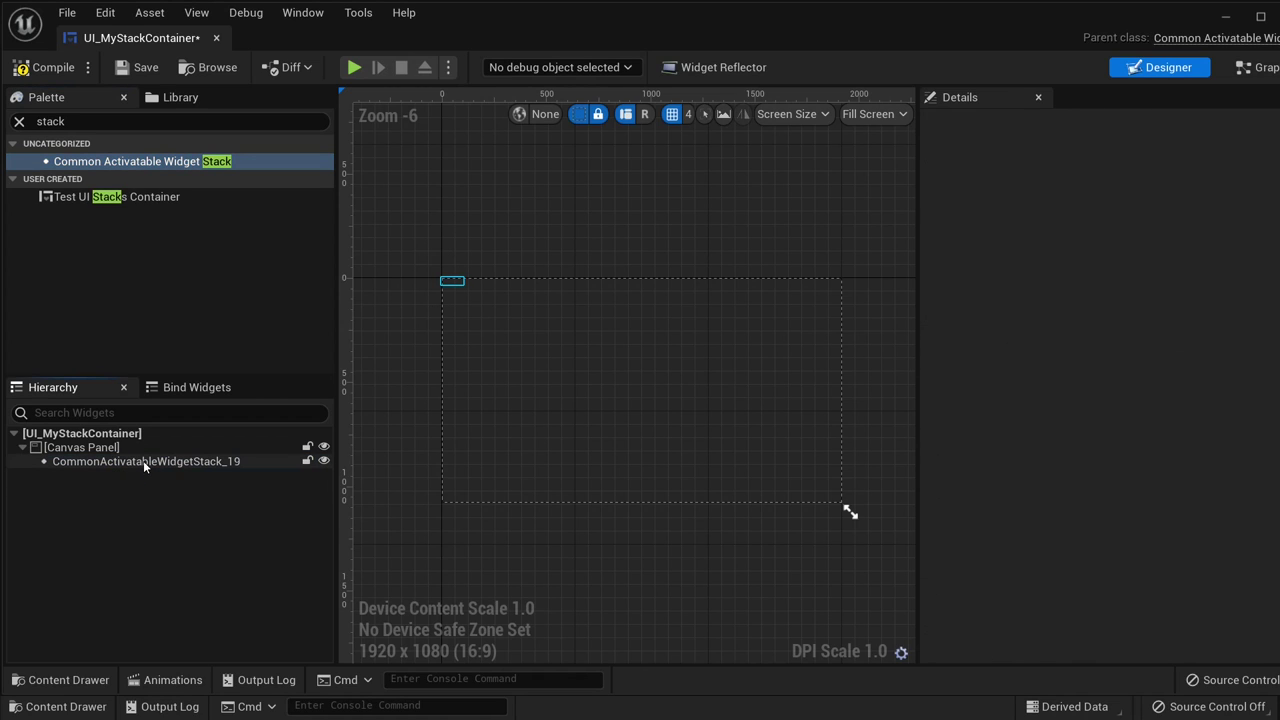
- Rename the remaining CommonActivatableWidgetStack_19 to MyMenuStack and save UI_MyStackContainer
left_click(143, 461)
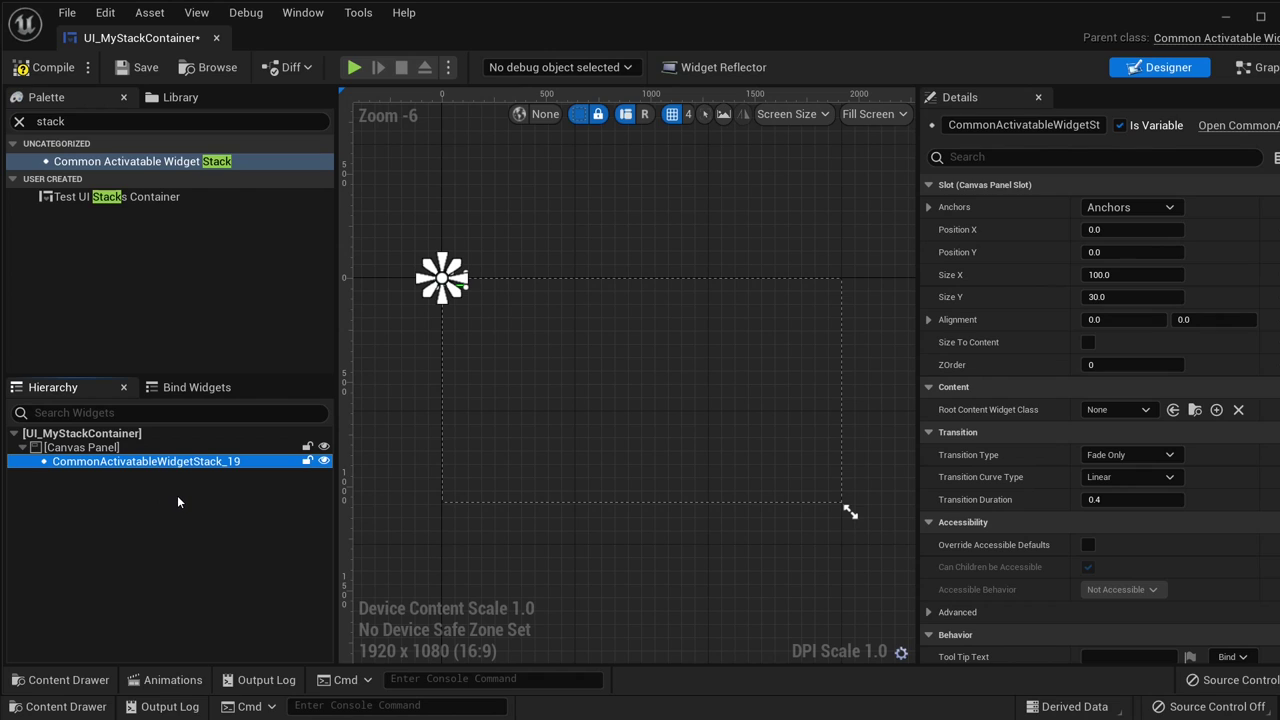
key("F2")
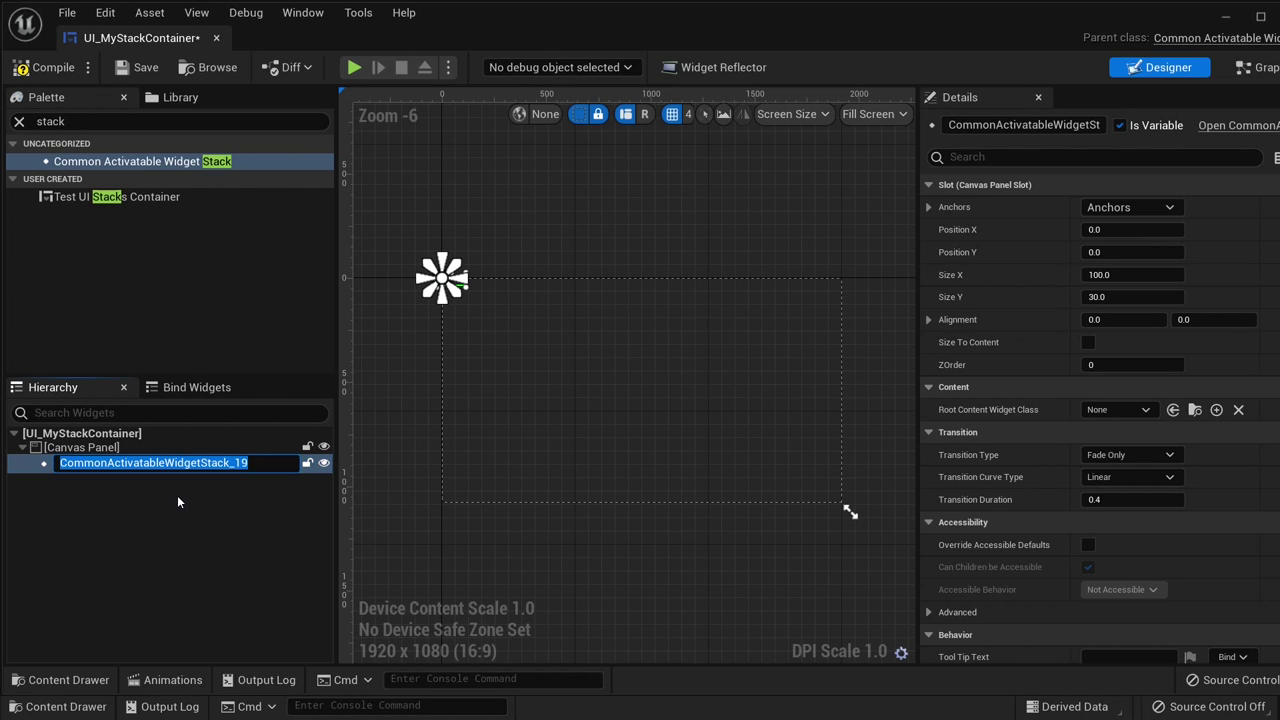
type("MySta")
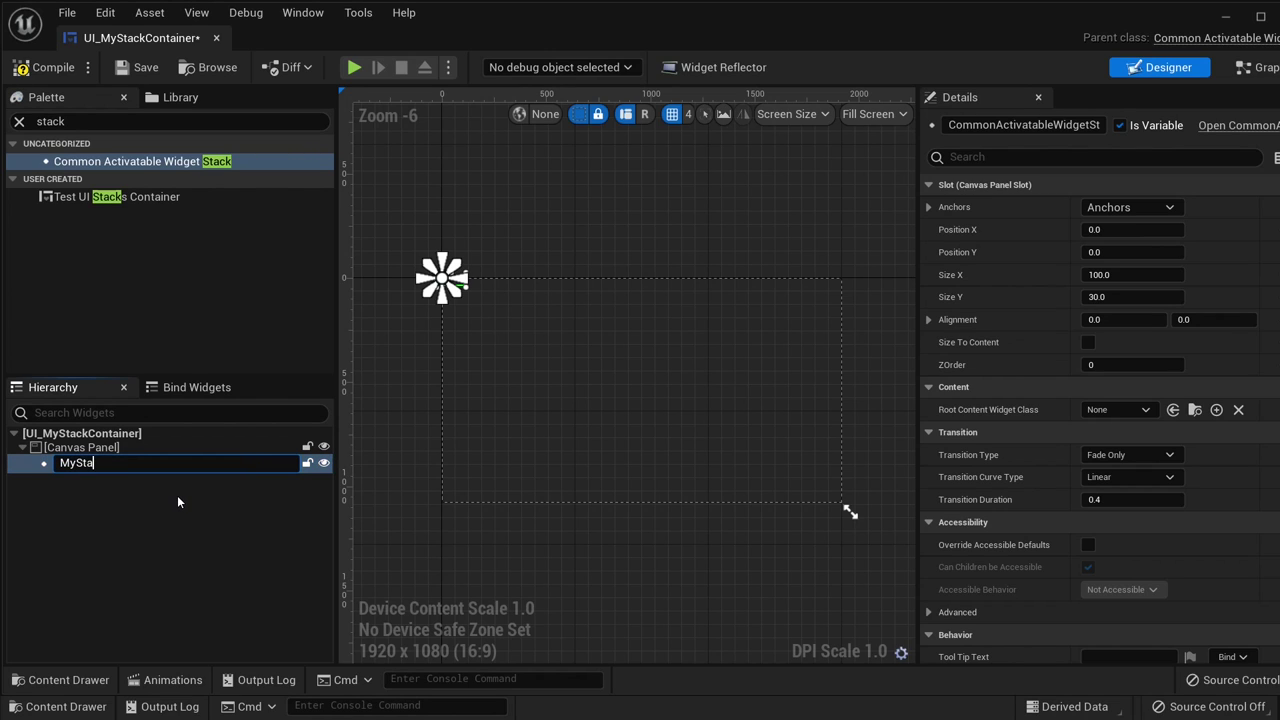
type("ck")
key("BackSpace")
key("BackSpace")
key("BackSpace")
key("BackSpace")
key("BackSpace")
key("BackSpace")
type("yMenuStack")
key("Return")
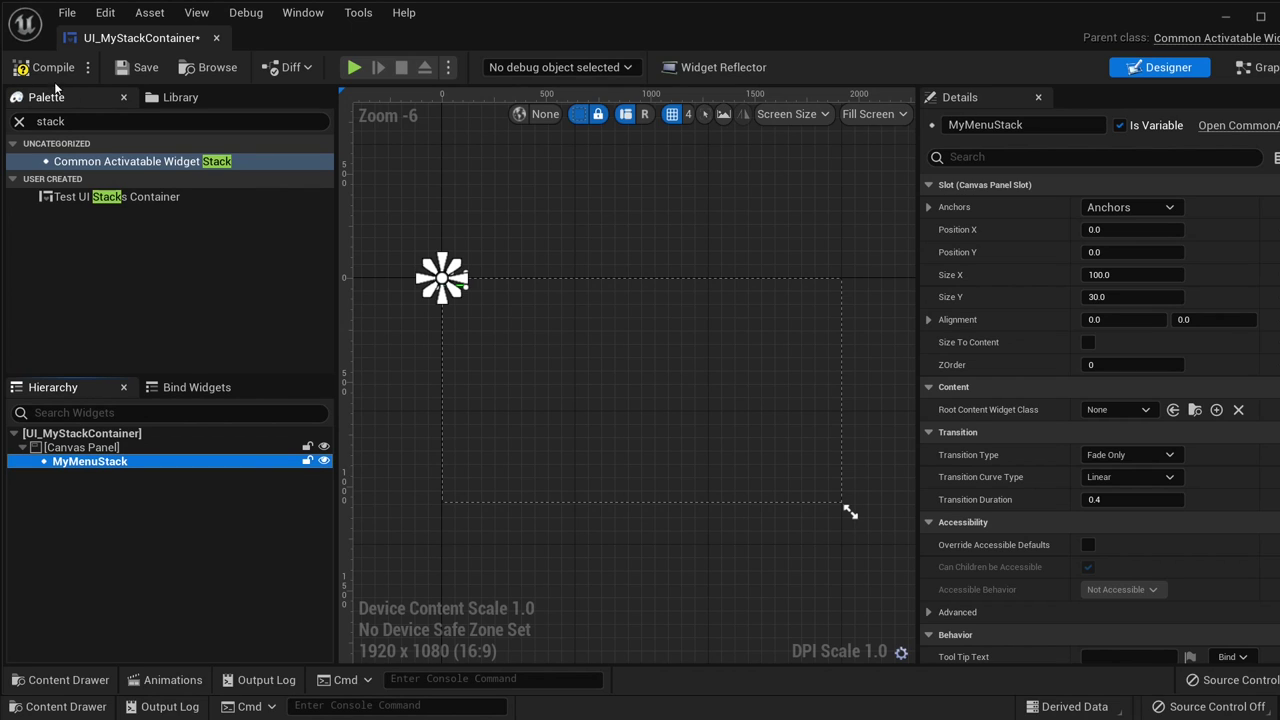
left_click(138, 67)
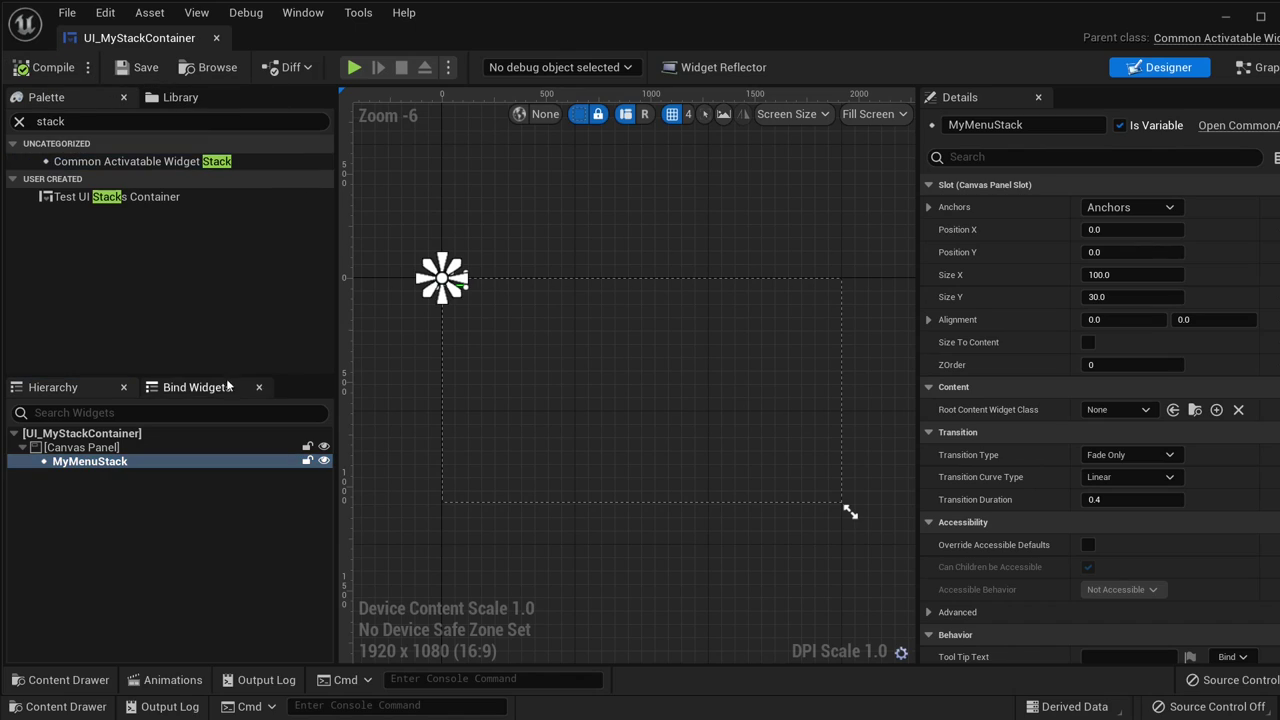
- Dock the container editor, close UI_MyLeftWidget and UI_MyRightWidget, and return to Demonstration
left_click_drag(128, 38, 768, 40)
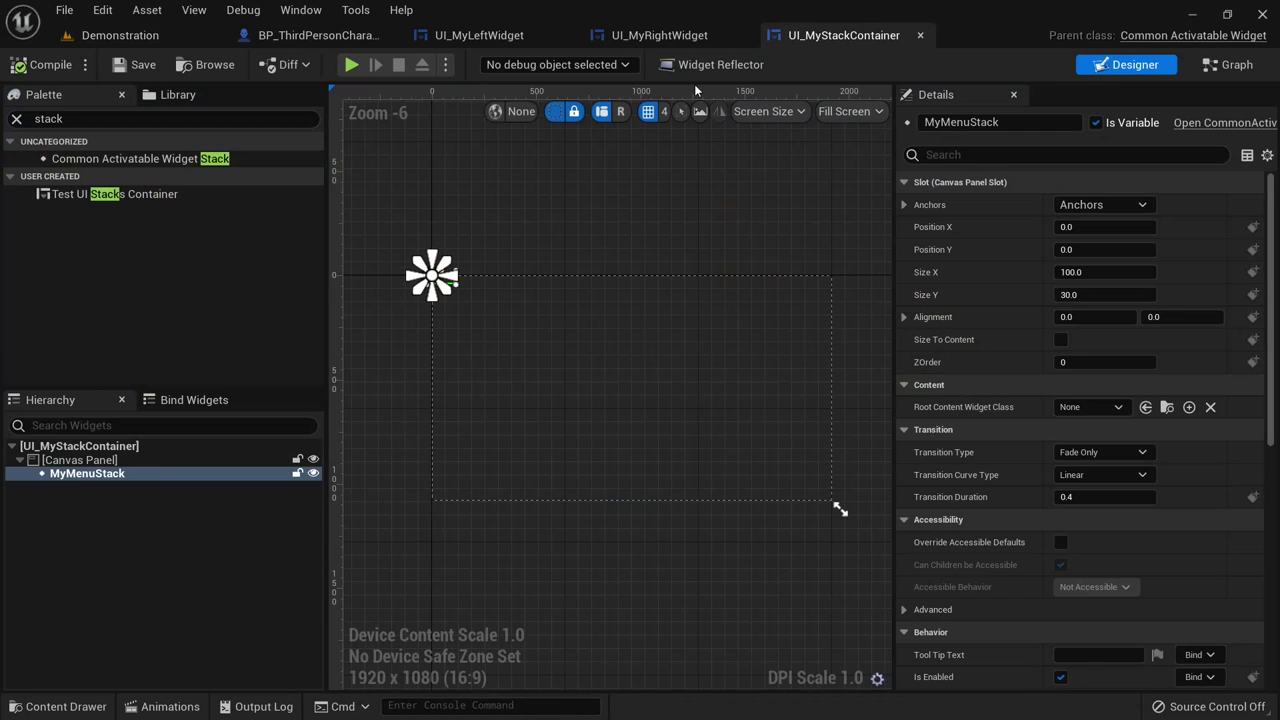
left_click(566, 36)
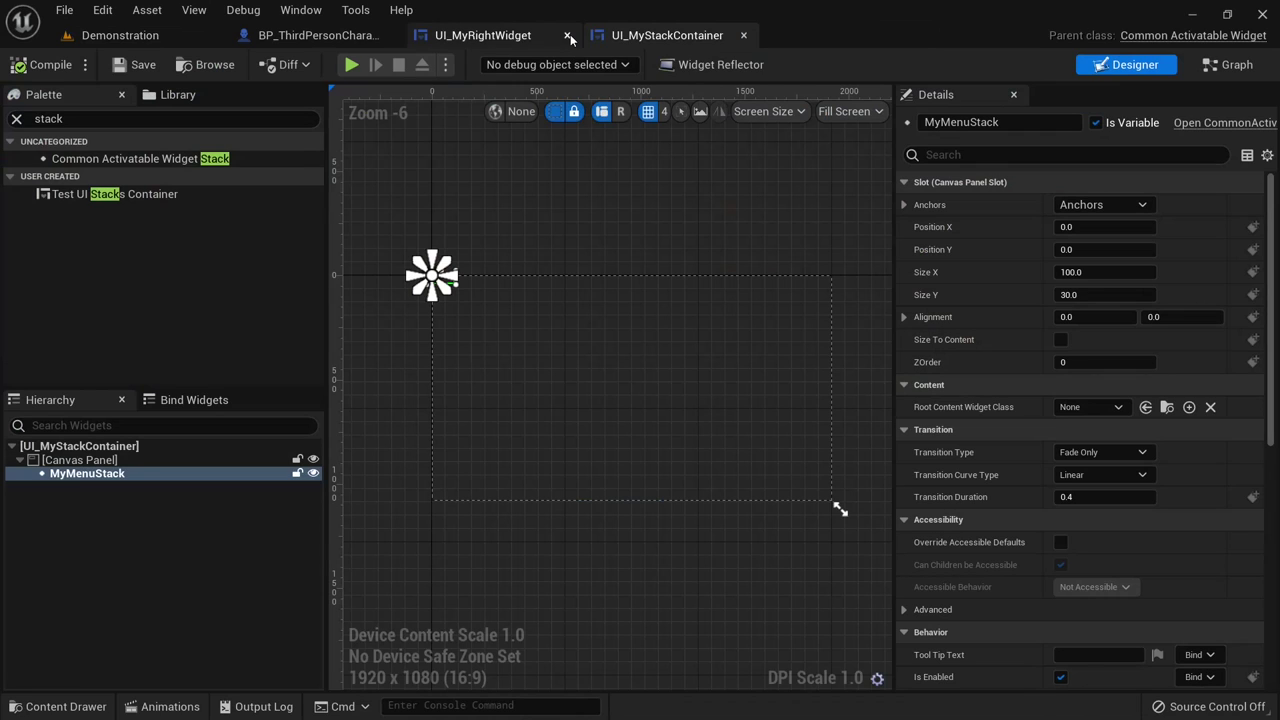
left_click(566, 36)
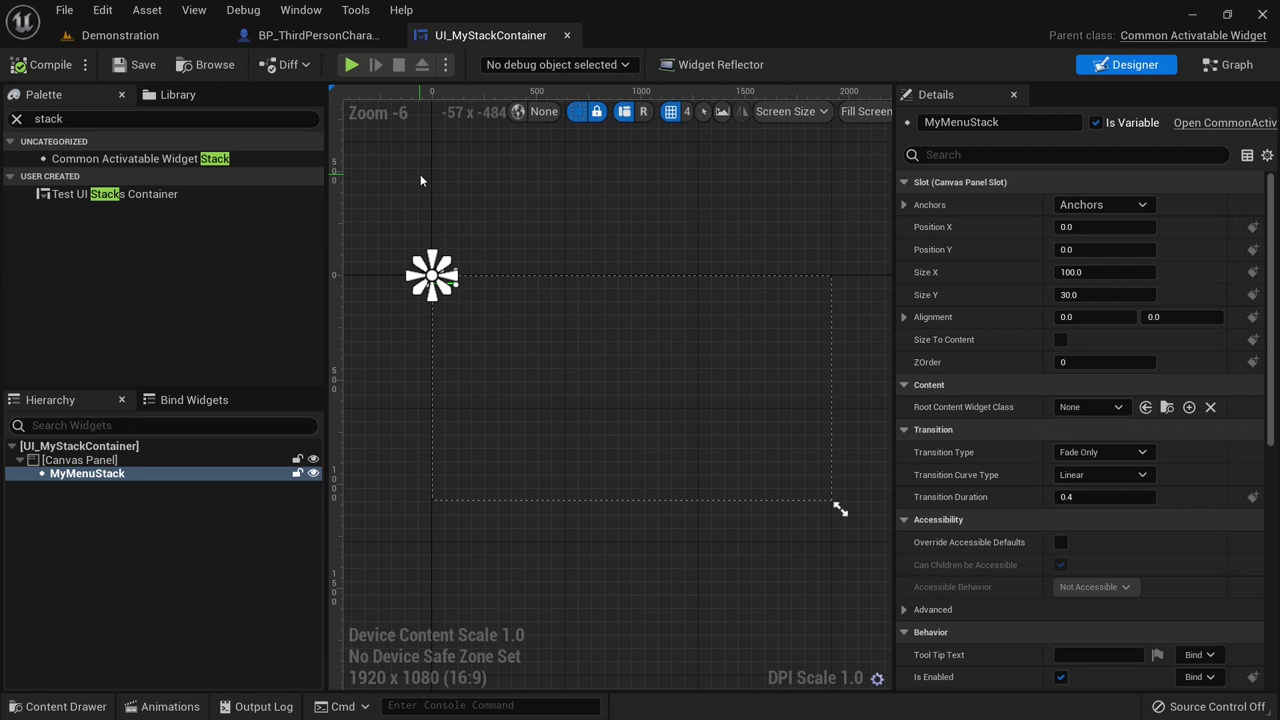
left_click(118, 35)
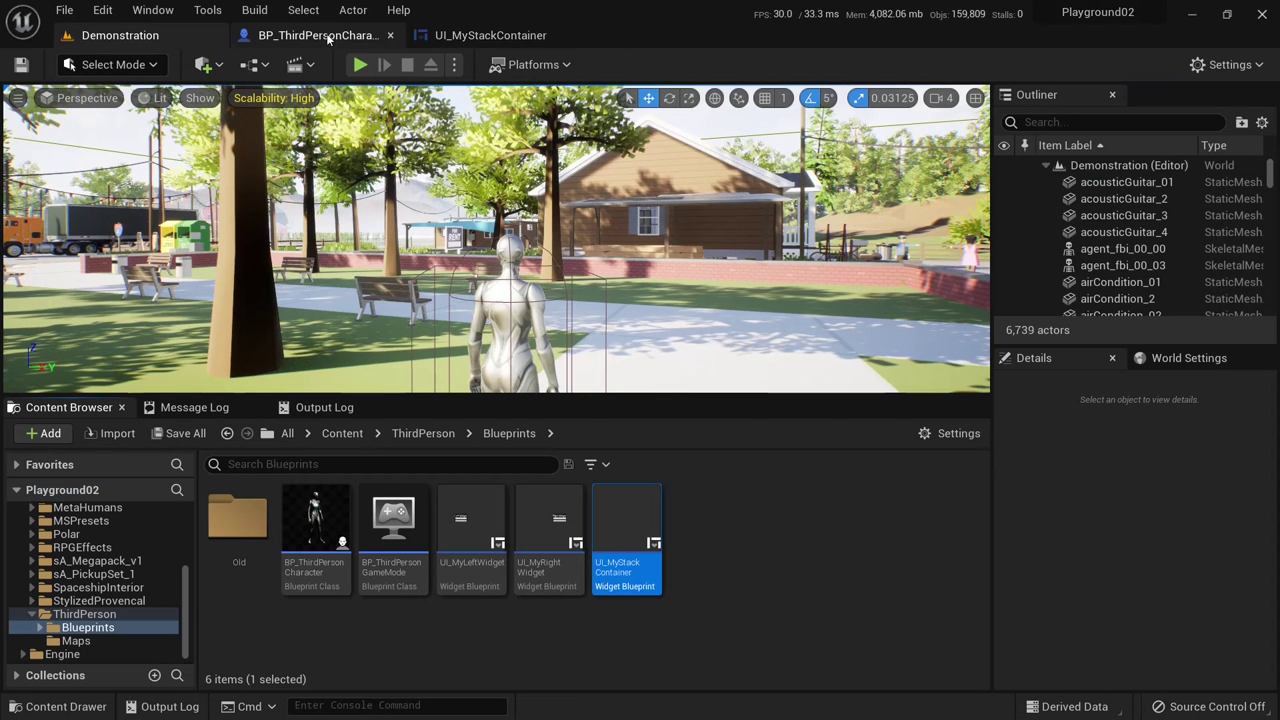
- Place a Sequence node beside Event BeginPlay in BP_ThirdPersonCharacter's Event Graph
left_click(315, 35)
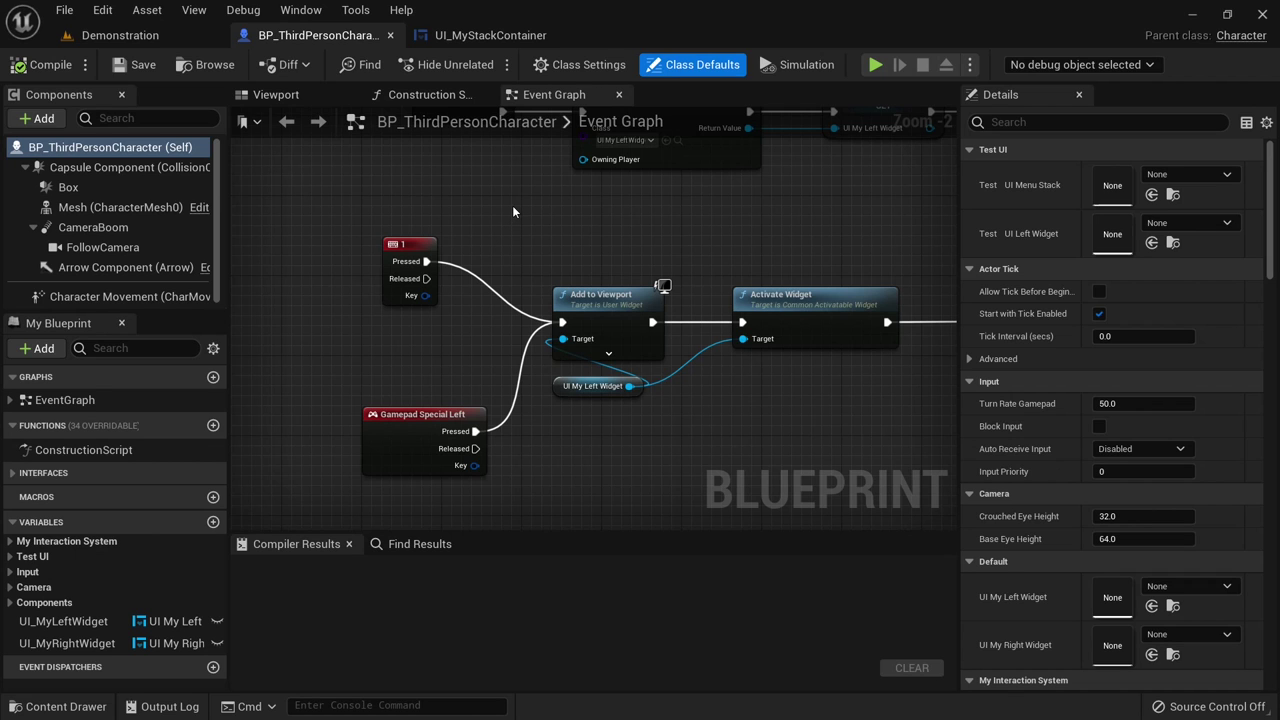
right_click_drag(507, 194, 516, 420)
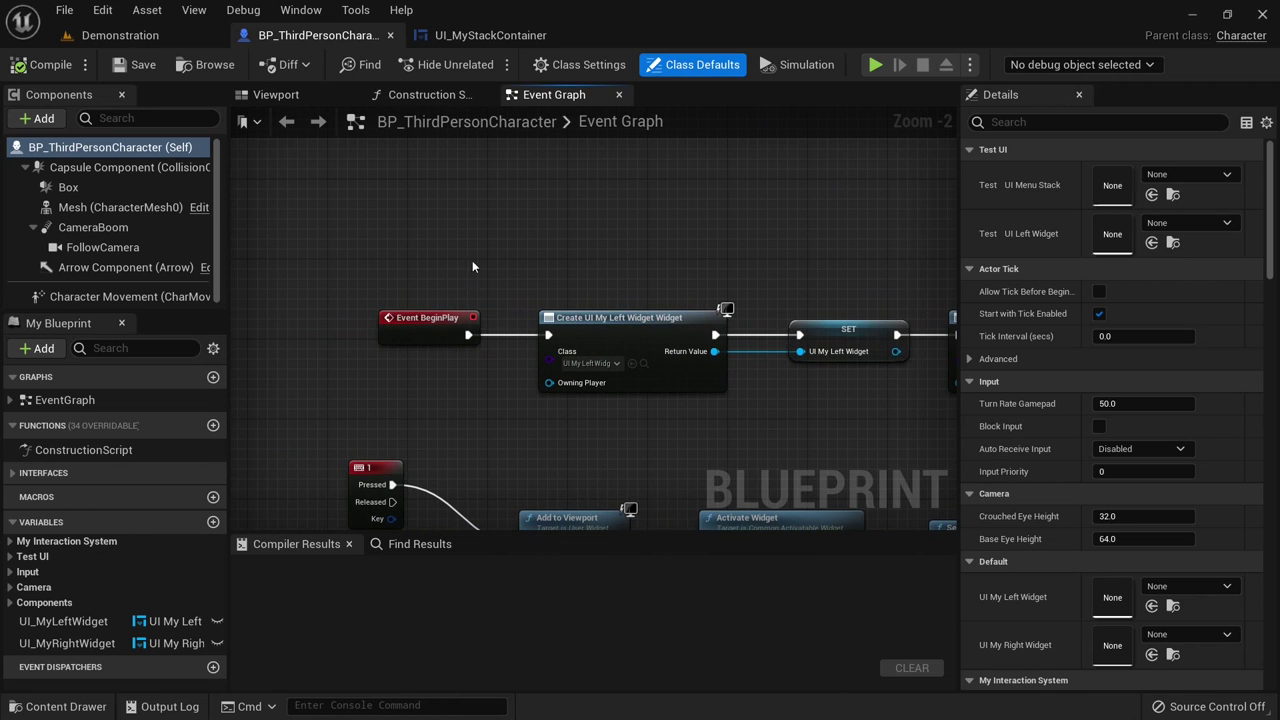
right_click(465, 234)
type("seq")
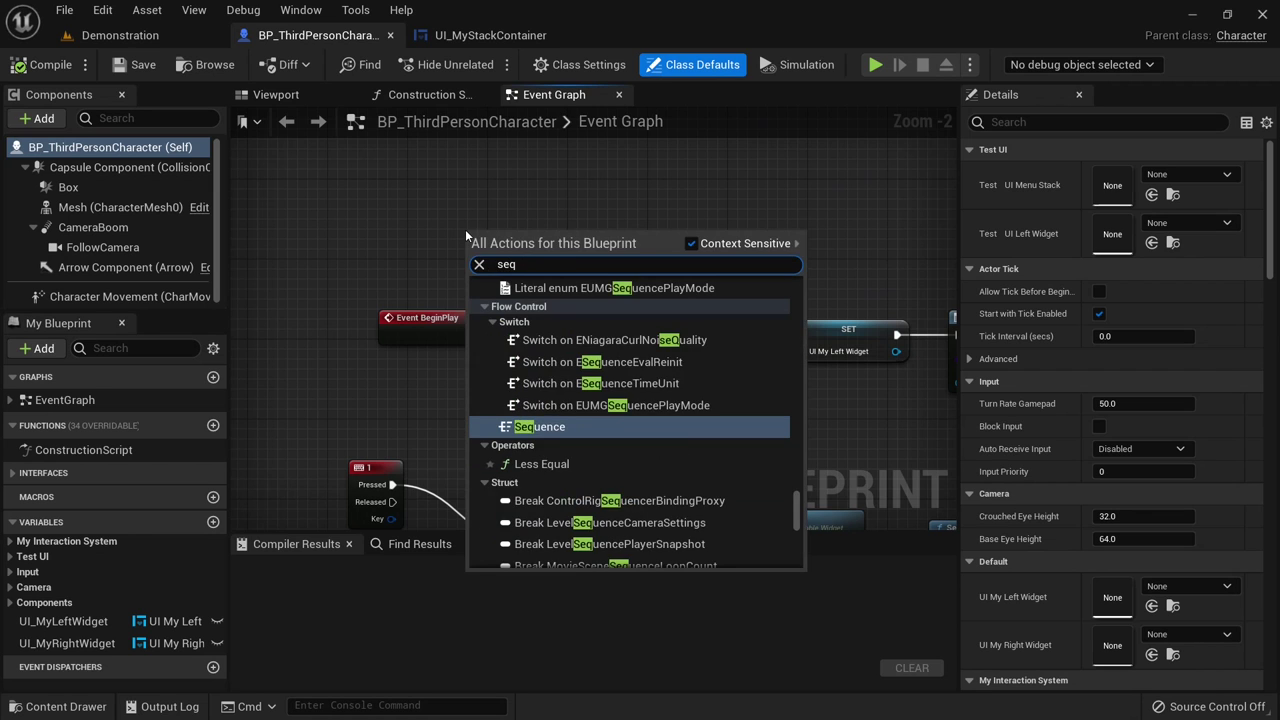
key("Return")
- Move the creation nodes up and connect Sequence Then 0 to Create UI My Left Widget
left_click(338, 320)
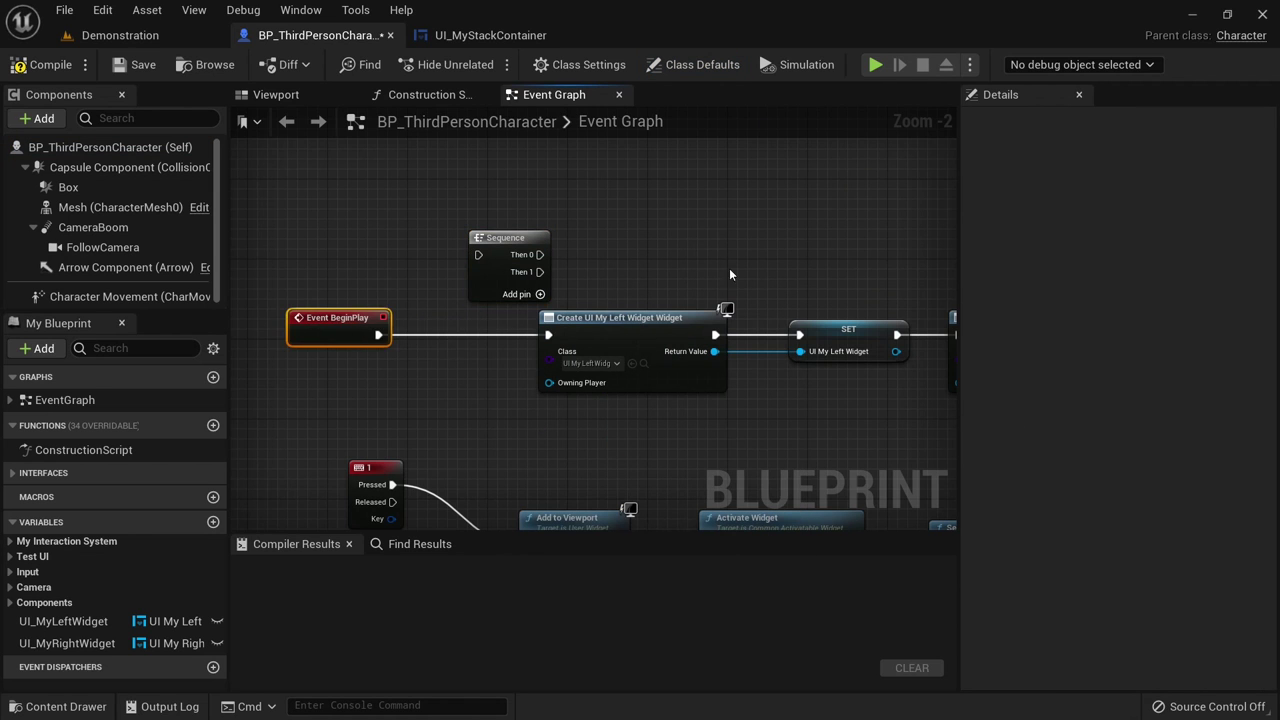
right_click_drag(730, 274, 510, 276)
left_click_drag(300, 395, 930, 300)
right_click_drag(950, 394, 1160, 412)
left_click_drag(508, 348, 600, 225)
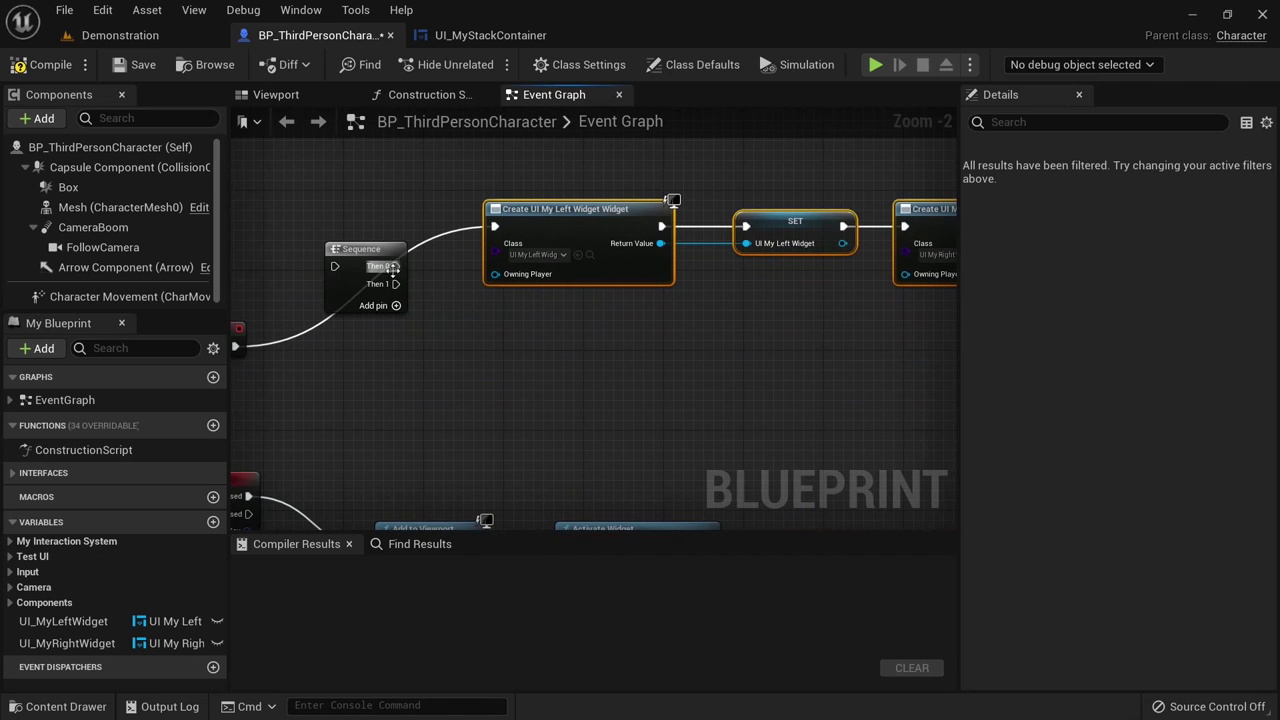
left_click_drag(392, 268, 494, 226)
- Wire Event BeginPlay into the Sequence node and lower it slightly
right_click_drag(287, 332, 426, 326)
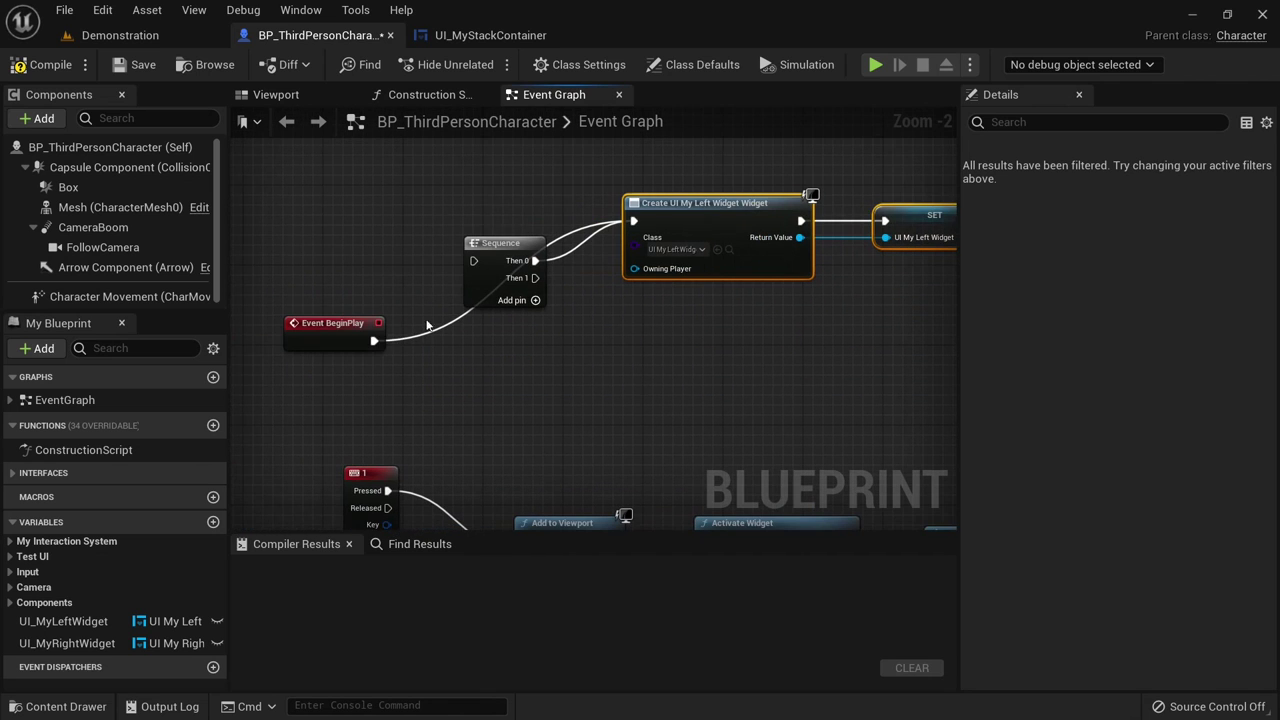
left_click_drag(374, 341, 495, 282)
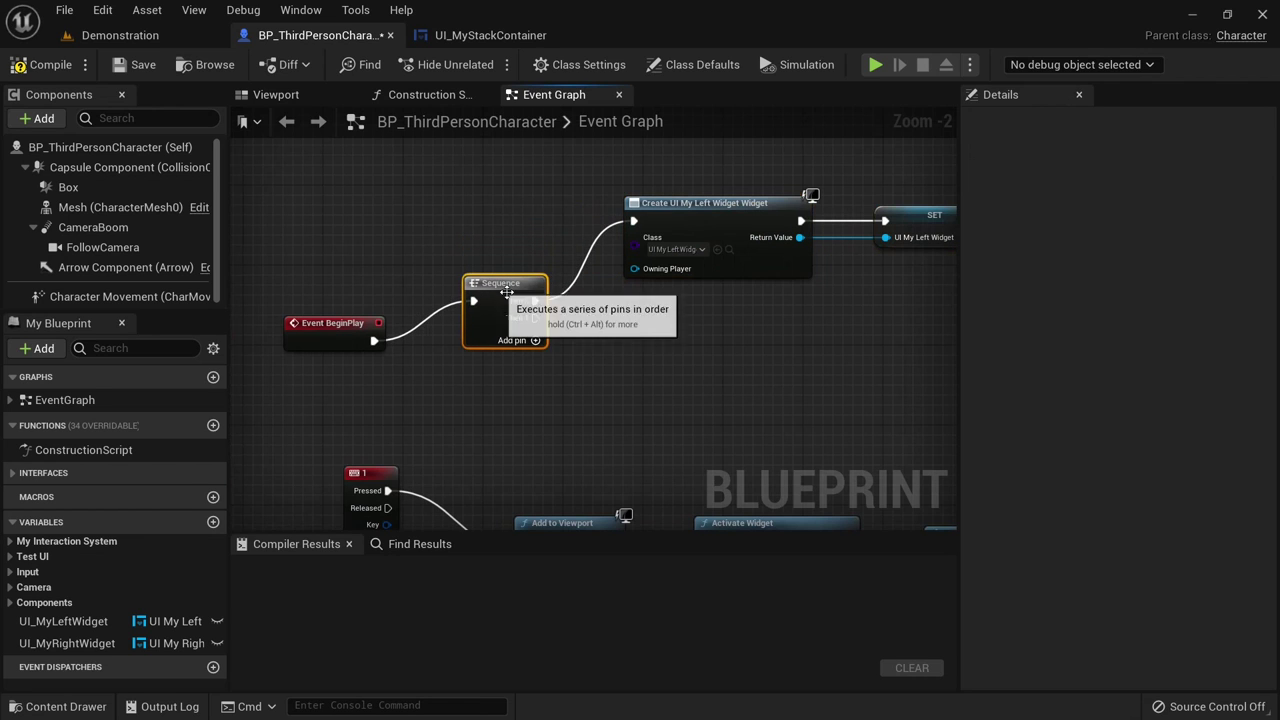
right_click_drag(668, 335, 544, 329)
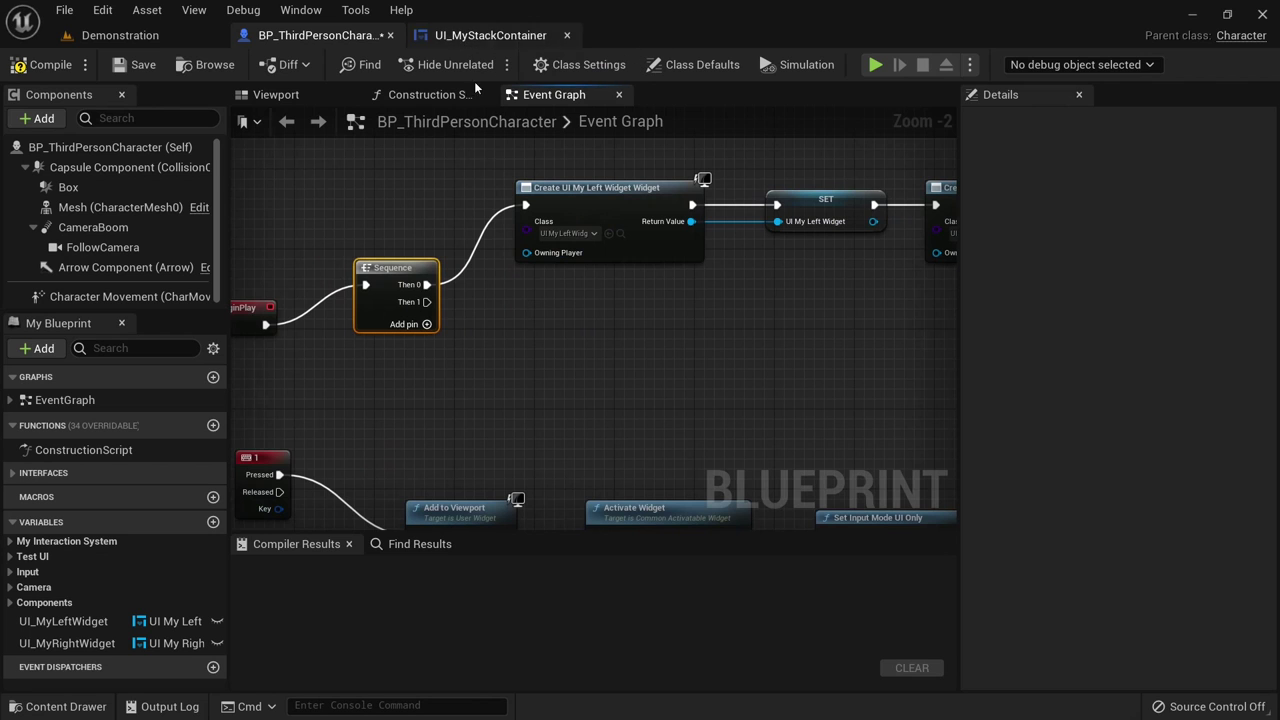
left_click_drag(413, 260, 540, 345)
- Add a Create Widget node on Then 1 with class UI_MyStackContainer
type("create")
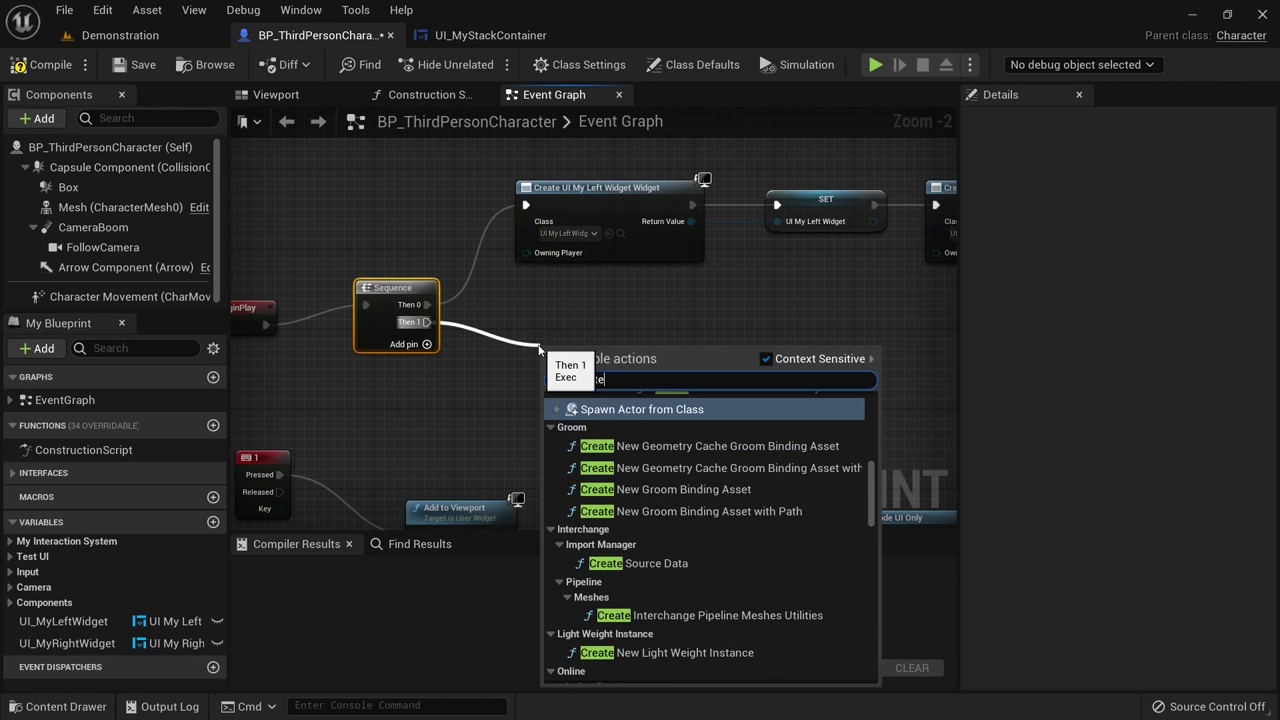
type(" wid")
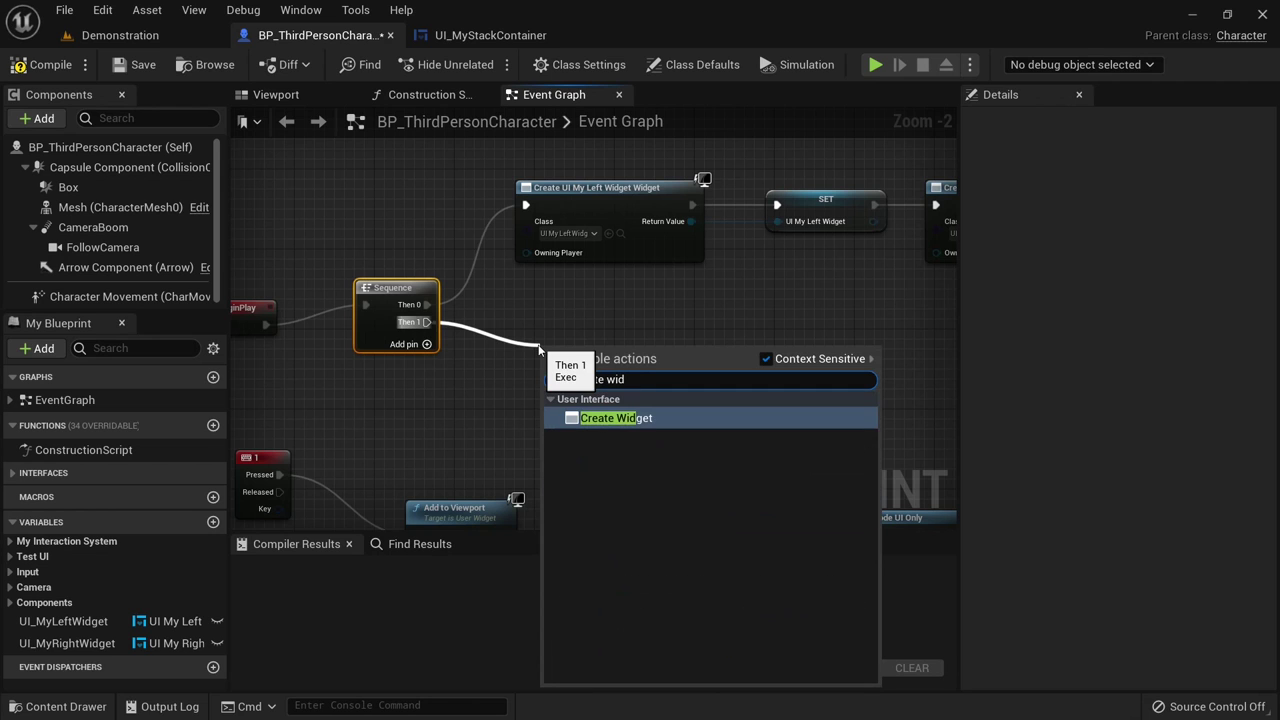
left_click(605, 418)
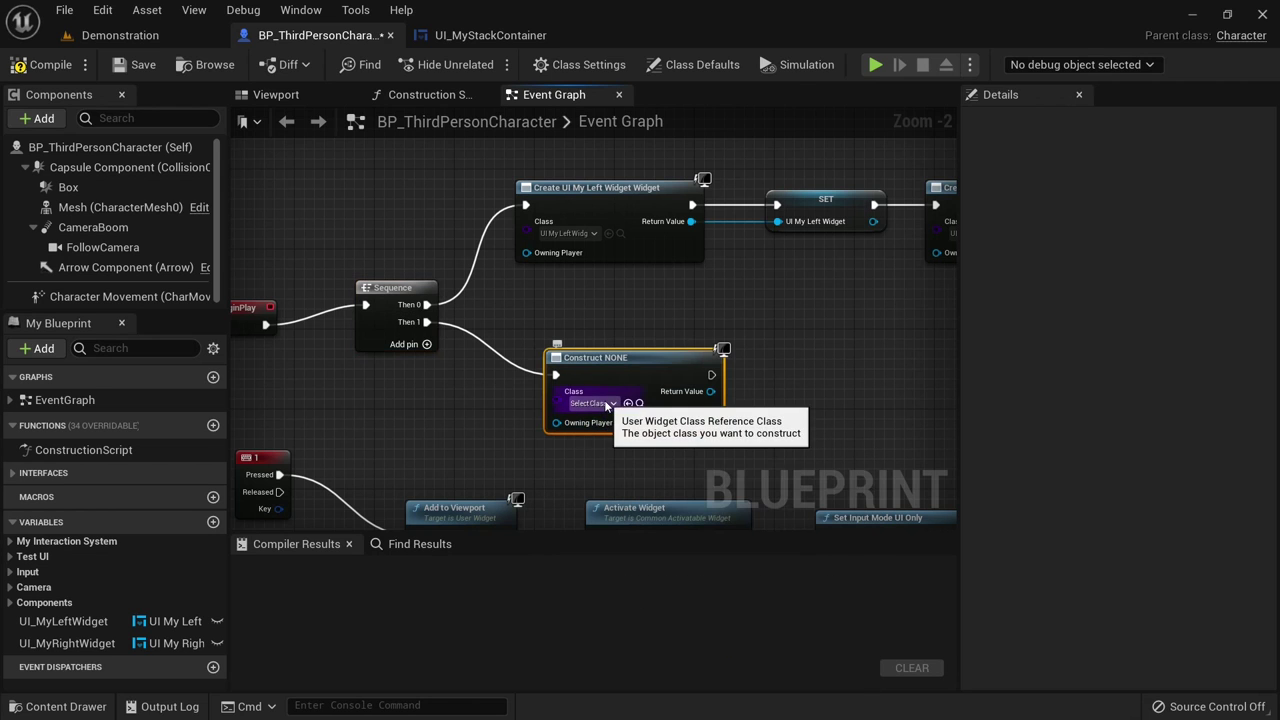
left_click(605, 404)
type("stackc")
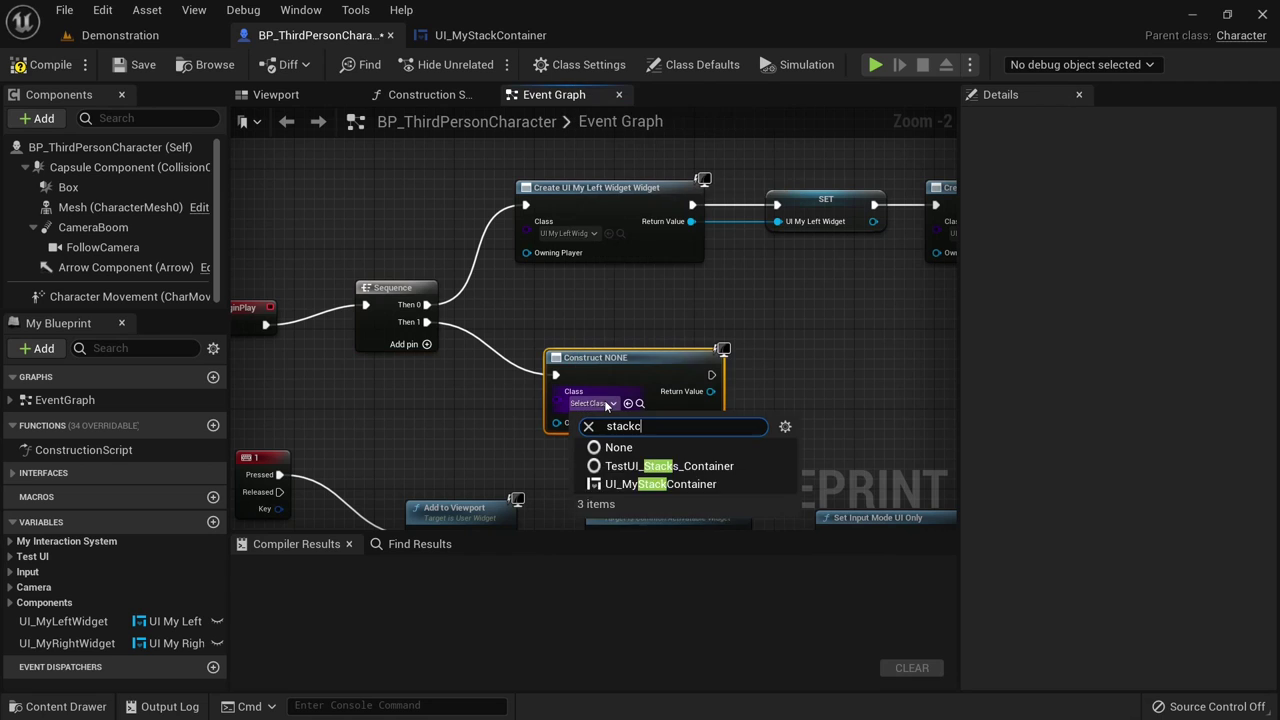
left_click(625, 466)
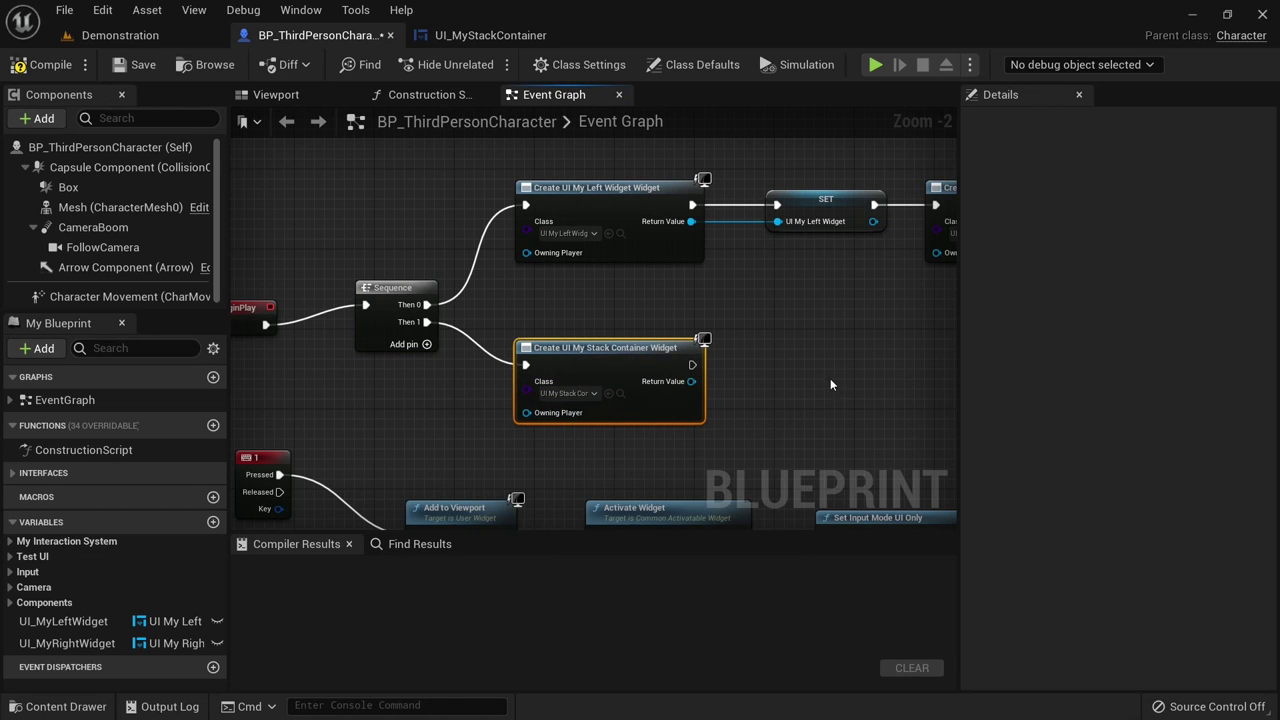
- Promote the Return Value to a variable named UI_MyStackContainer and view the container's designer
right_click(691, 381)
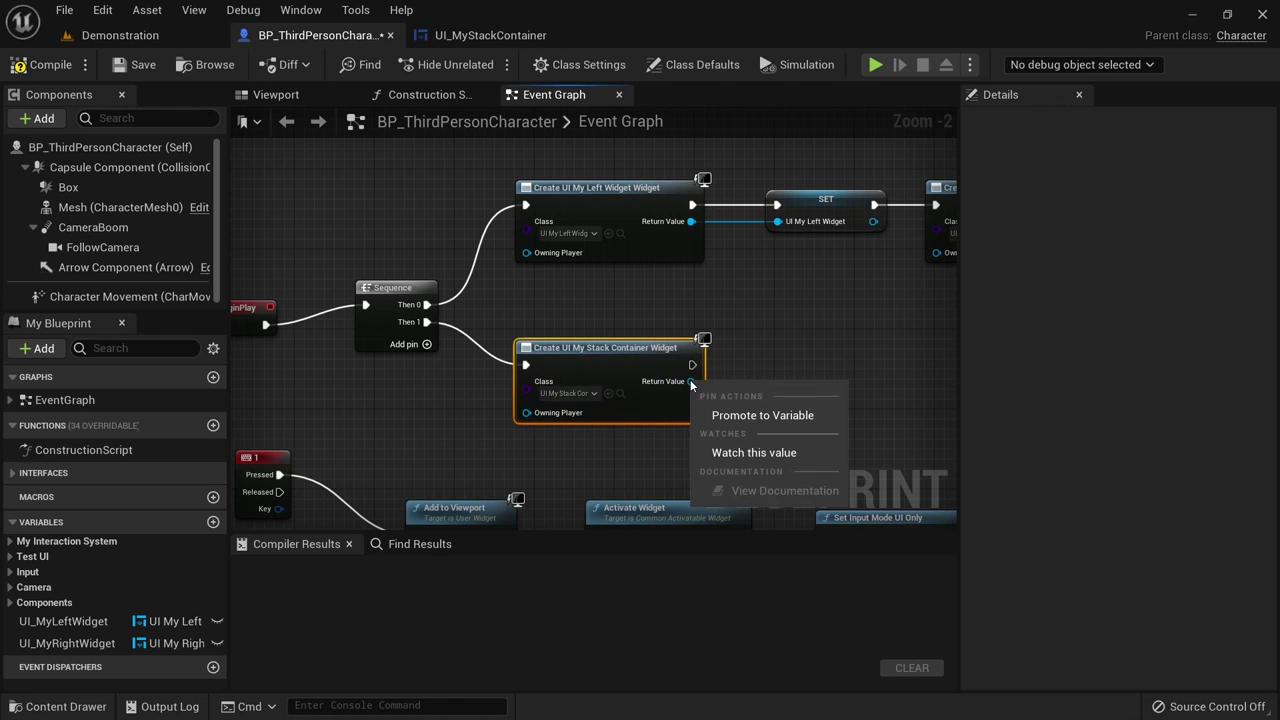
left_click(762, 415)
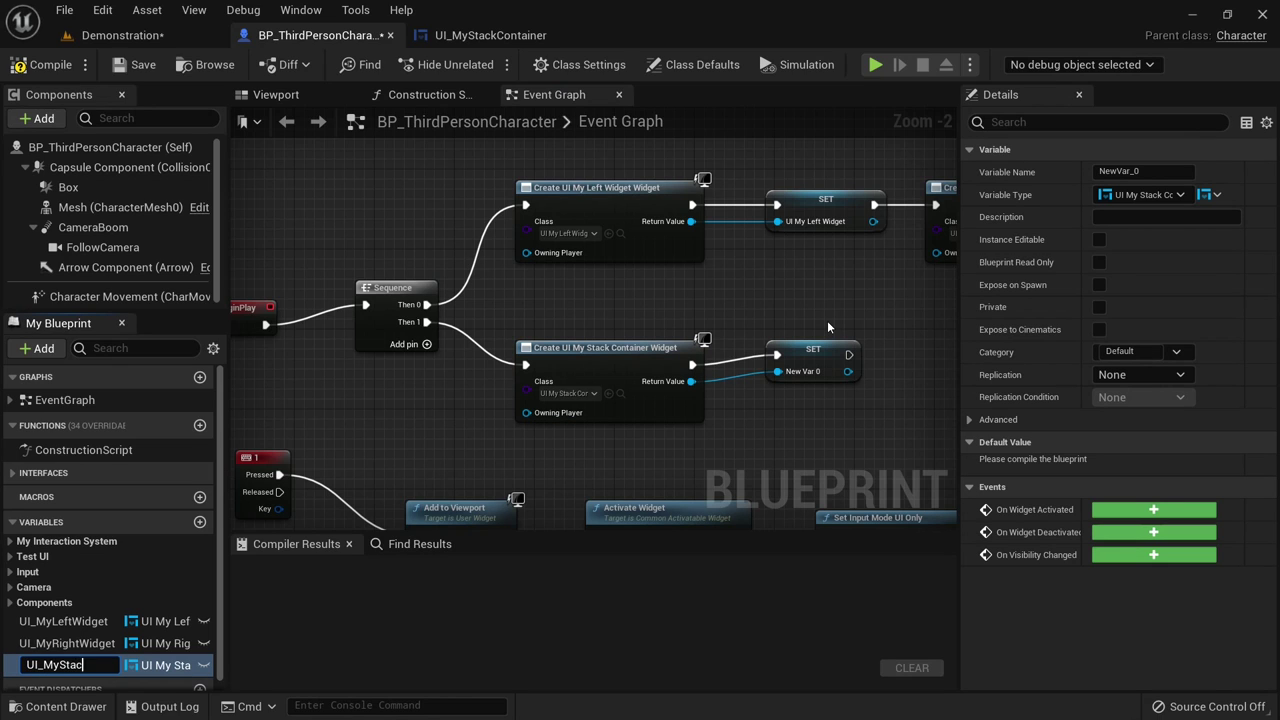
type("UI_MyStackContainer")
key("Return")
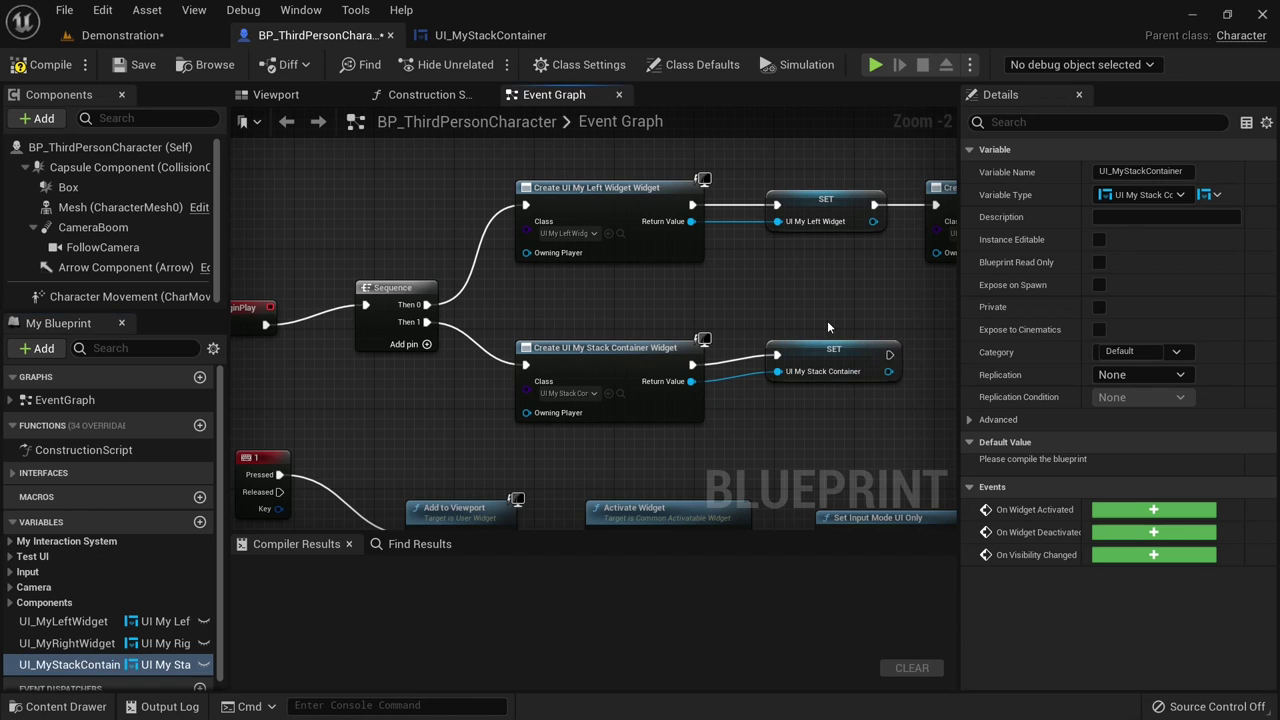
right_click_drag(780, 316, 601, 313)
left_click(613, 343)
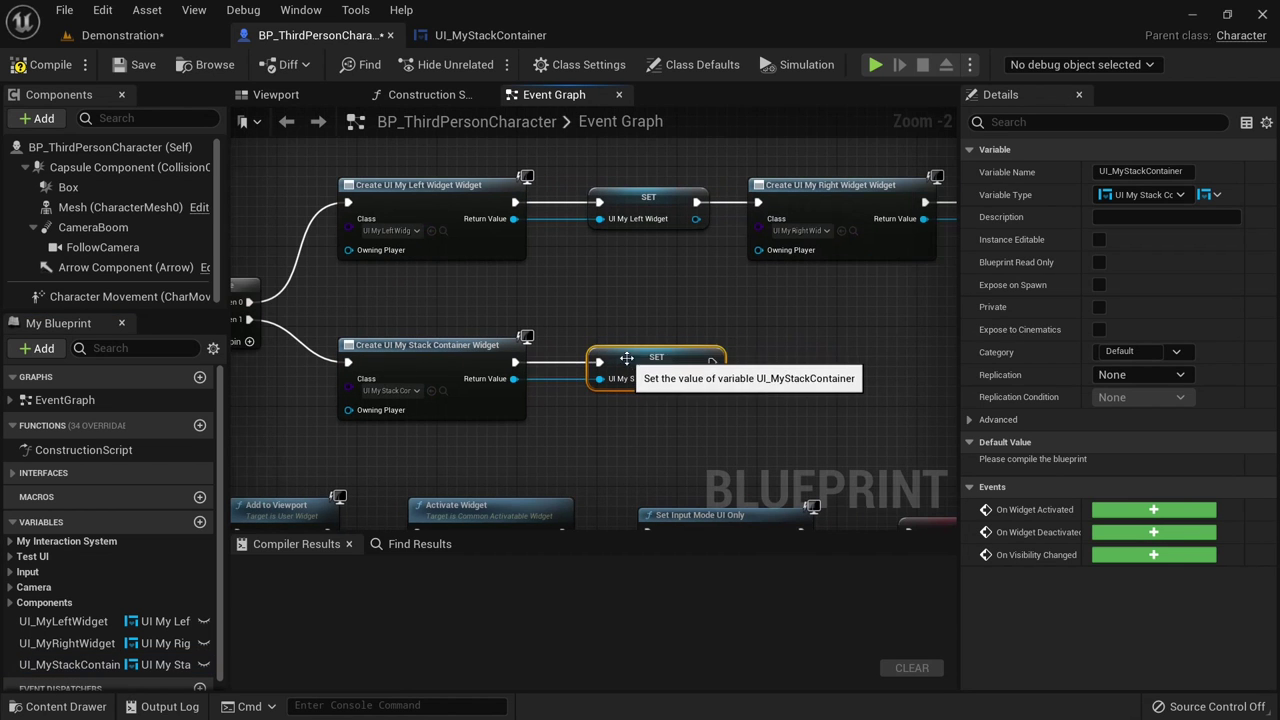
right_click_drag(717, 323, 623, 336)
left_click(490, 35)
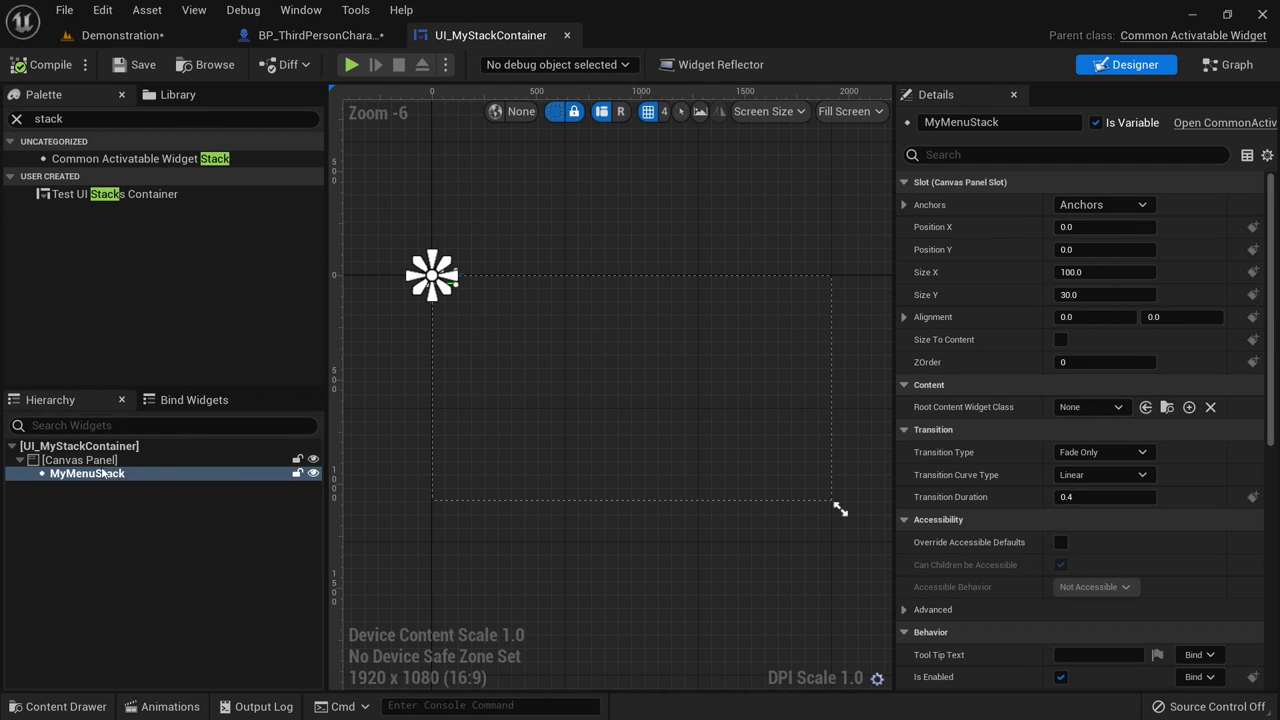
- Get MyMenuStack from the stored container and promote it to its own variable
left_click(343, 37)
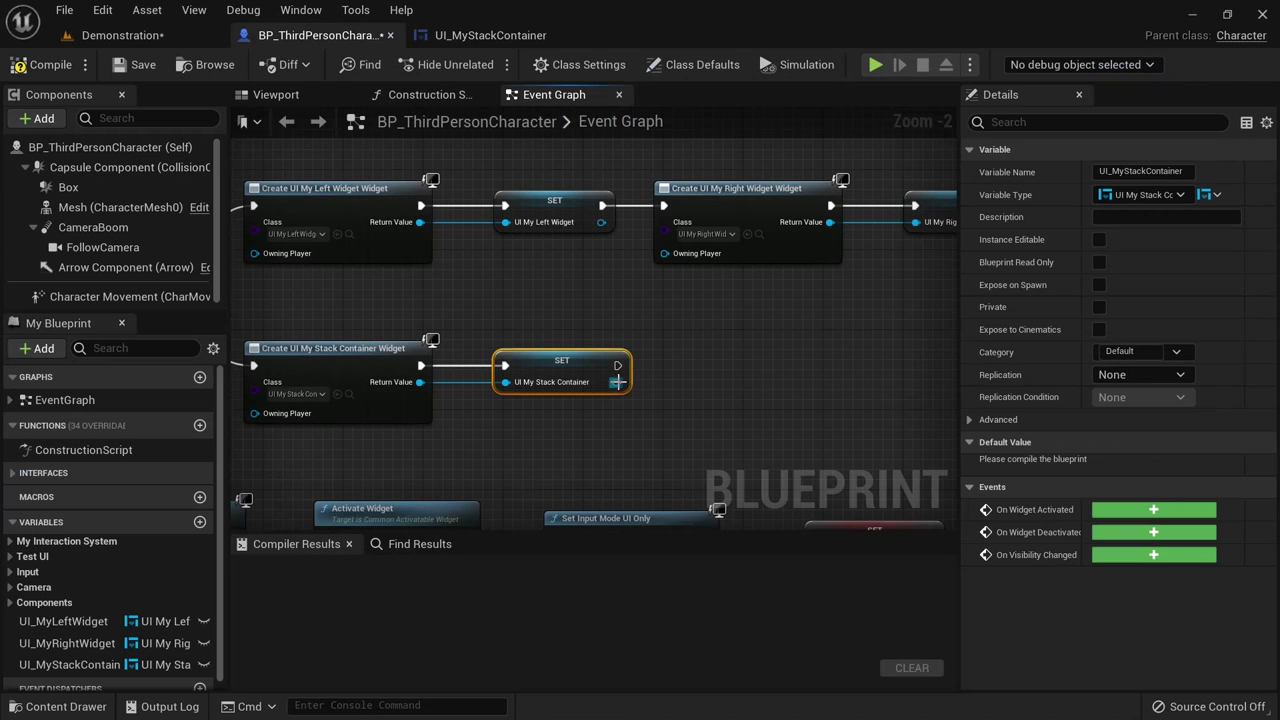
left_click_drag(614, 382, 707, 386)
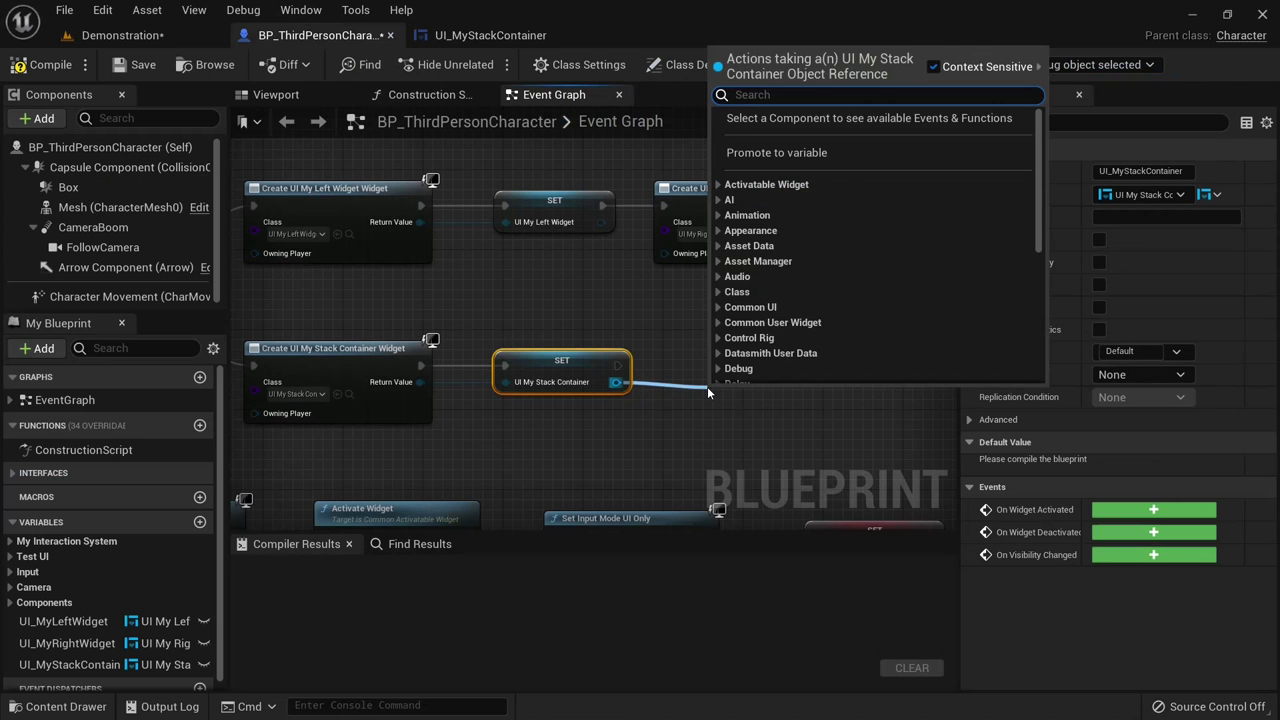
type("mymenu")
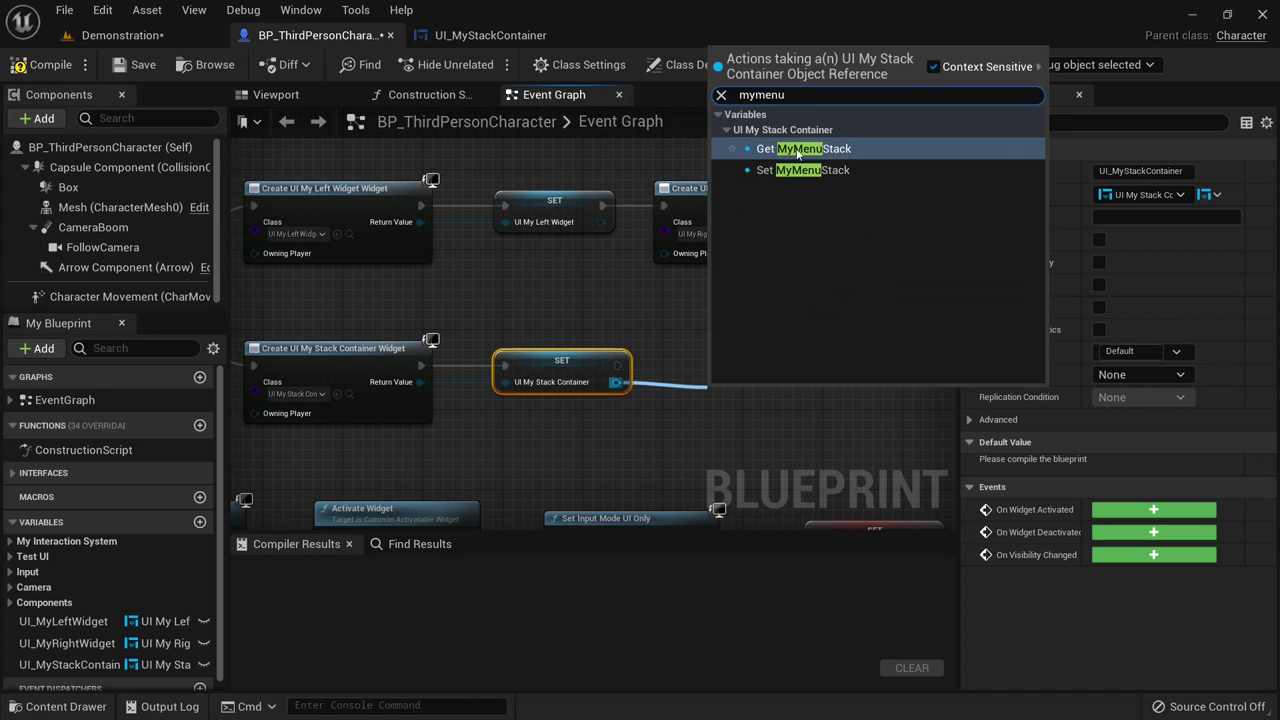
left_click(797, 150)
right_click(787, 410)
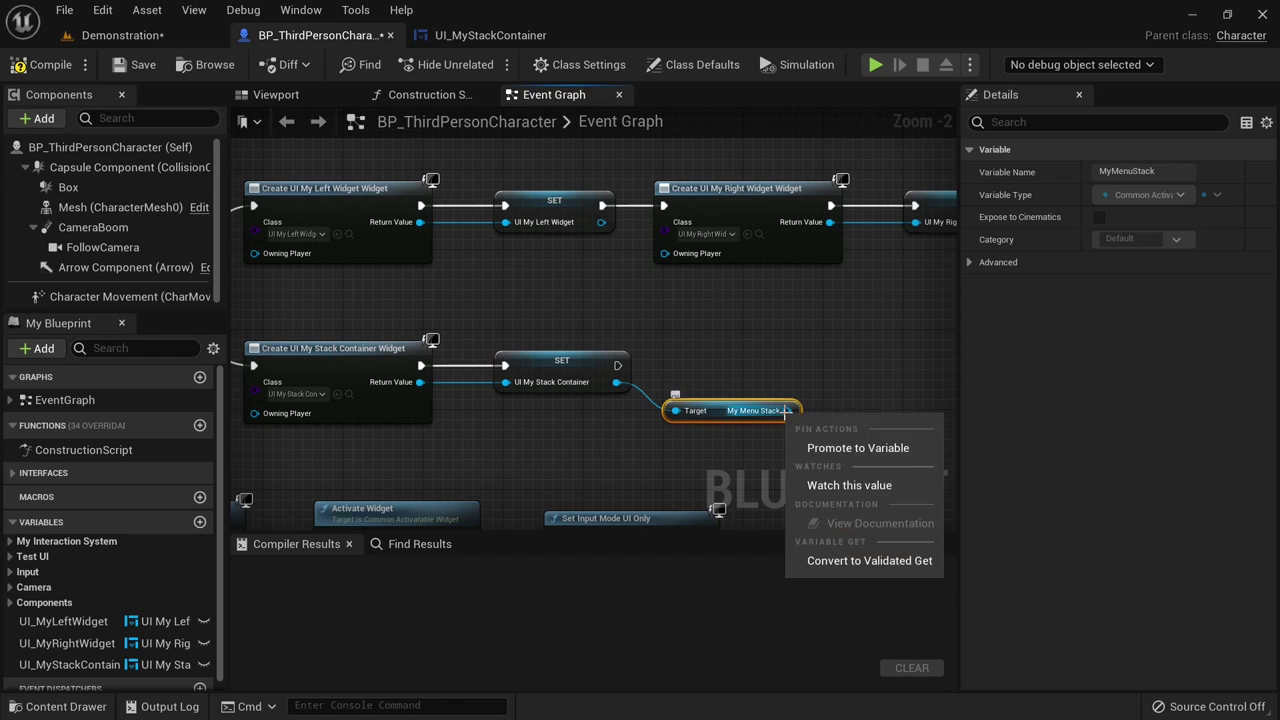
left_click(835, 447)
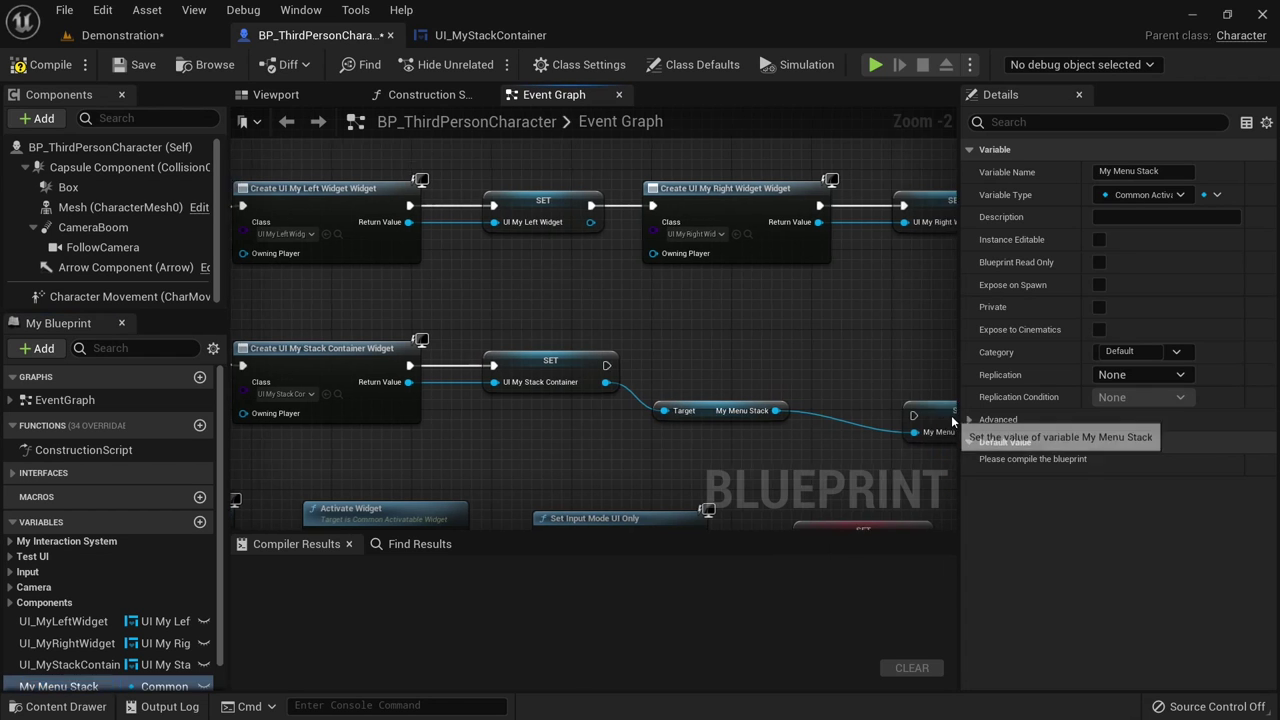
- Chain the container SET into the new SET My Menu Stack node and tidy the layout
left_click_drag(952, 420, 700, 372)
left_click_drag(690, 415, 707, 435)
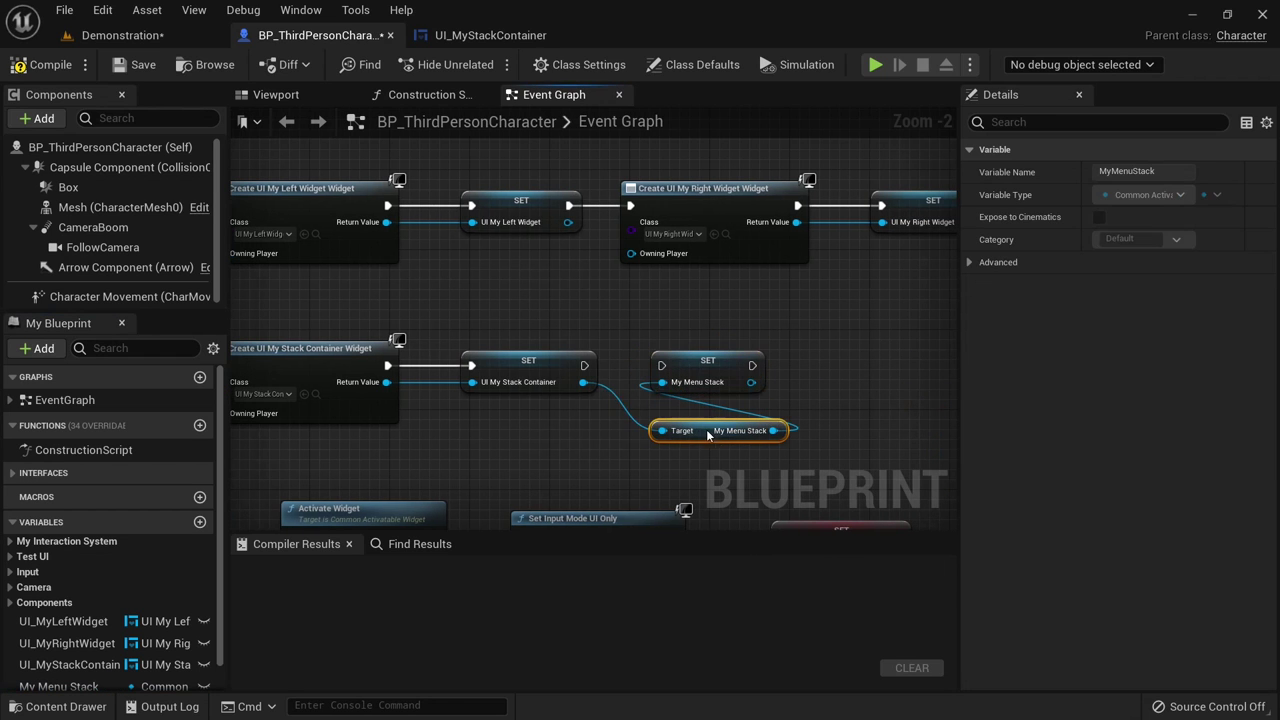
left_click_drag(584, 365, 661, 365)
left_click_drag(705, 430, 705, 420)
left_click(708, 375, "ctrl")
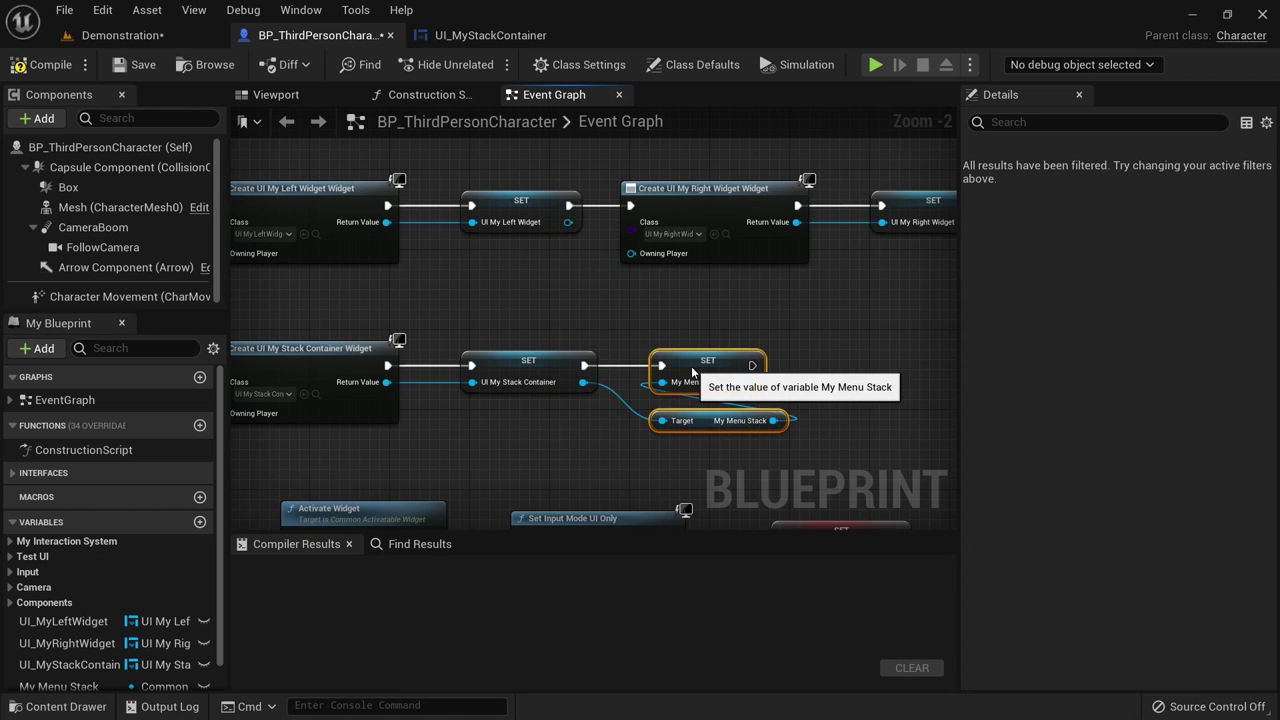
left_click_drag(700, 375, 690, 375)
left_click(812, 378)
right_click_drag(813, 378, 787, 350)
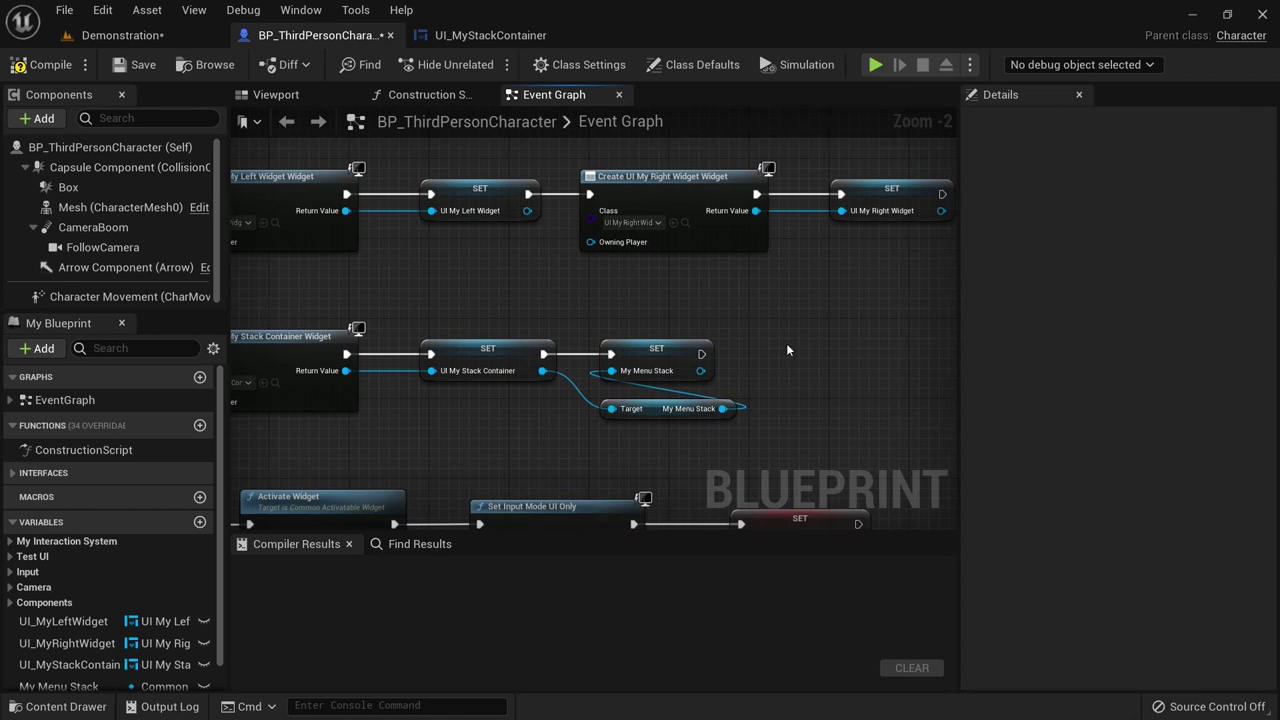
- Compile BP_ThirdPersonCharacter and review the input event and stack container nodes
left_click(50, 66)
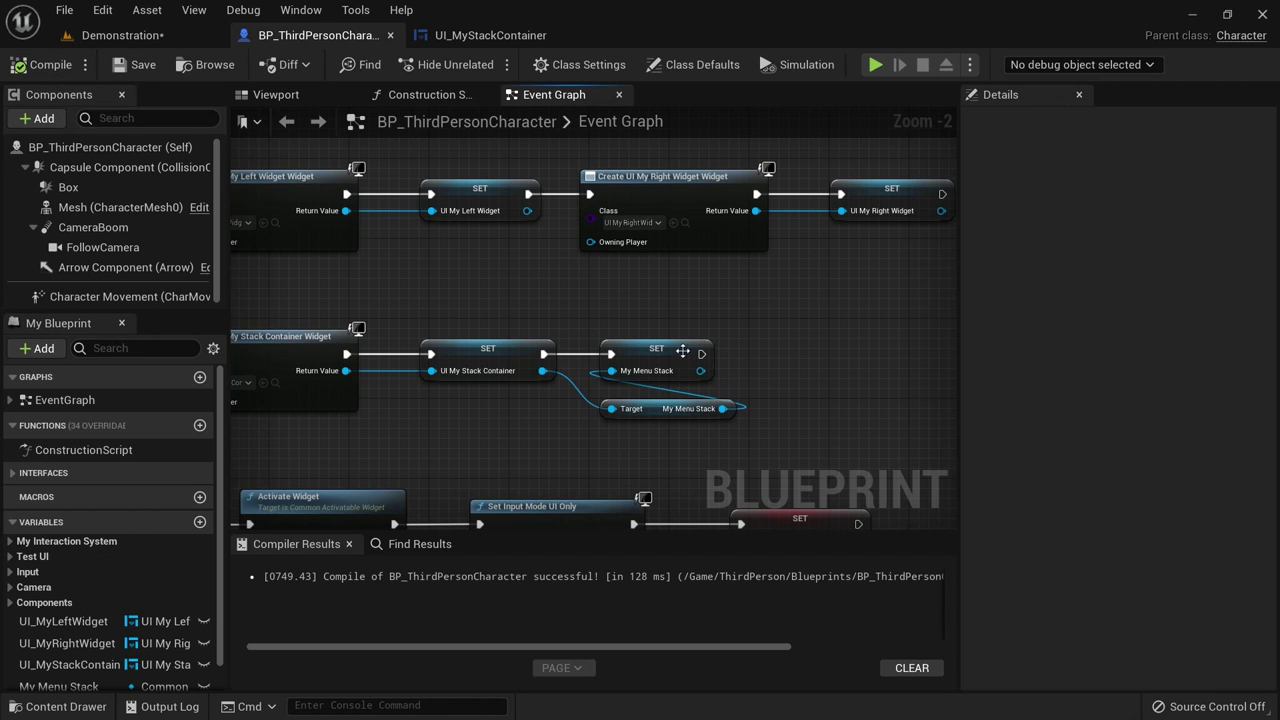
right_click_drag(390, 446, 646, 389)
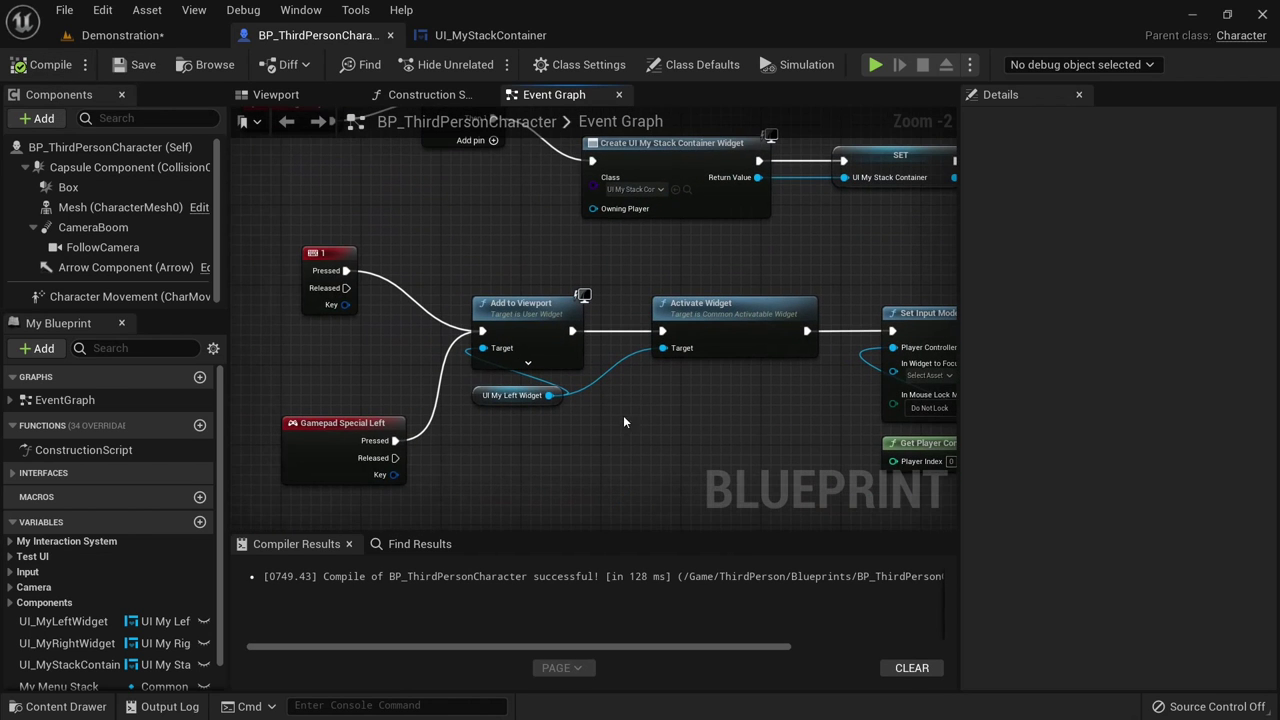
right_click_drag(553, 491, 668, 154)
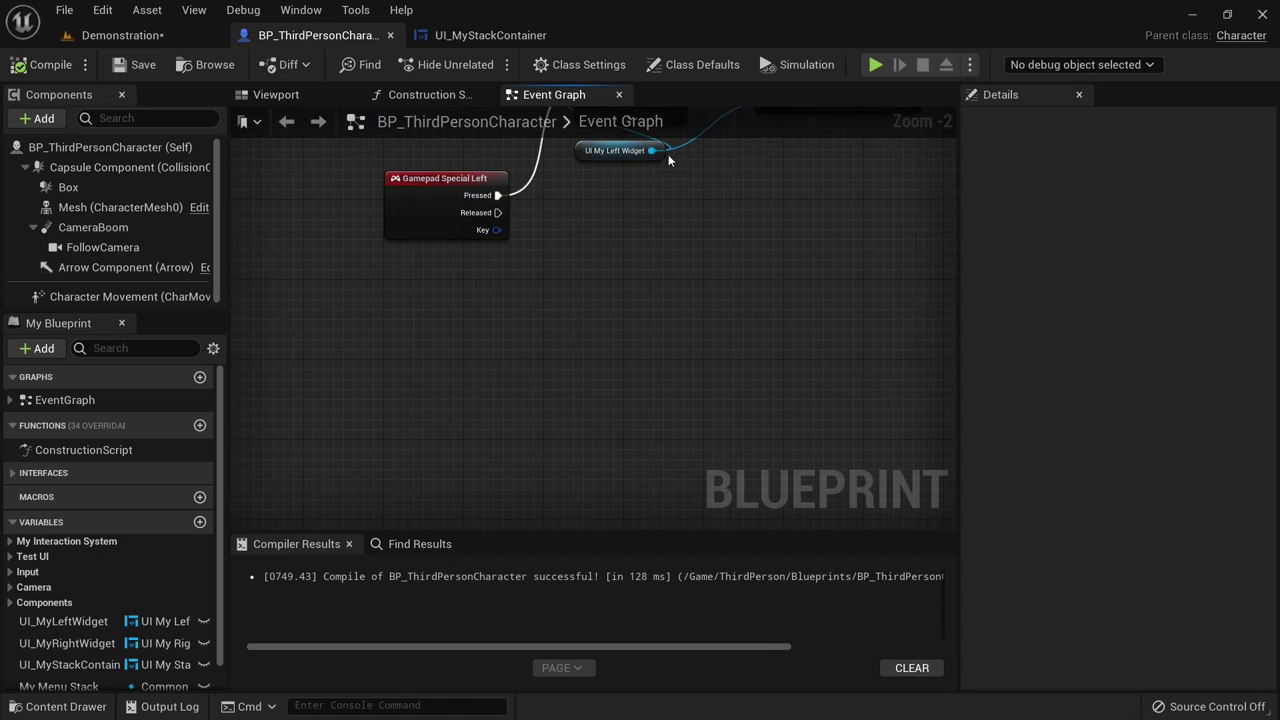
- Add a 2 key press event node to the Event Graph
right_click(431, 386)
type("2 ke")
type("y")
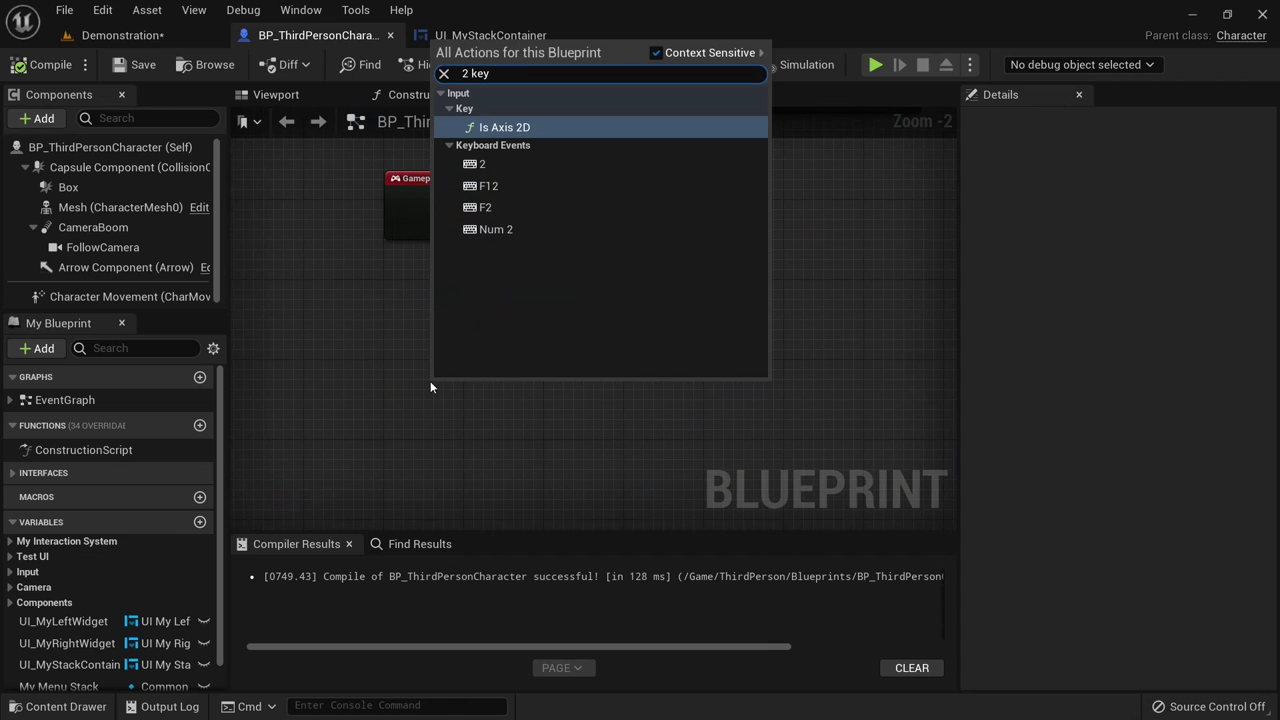
left_click(478, 163)
left_click_drag(466, 398, 436, 398)
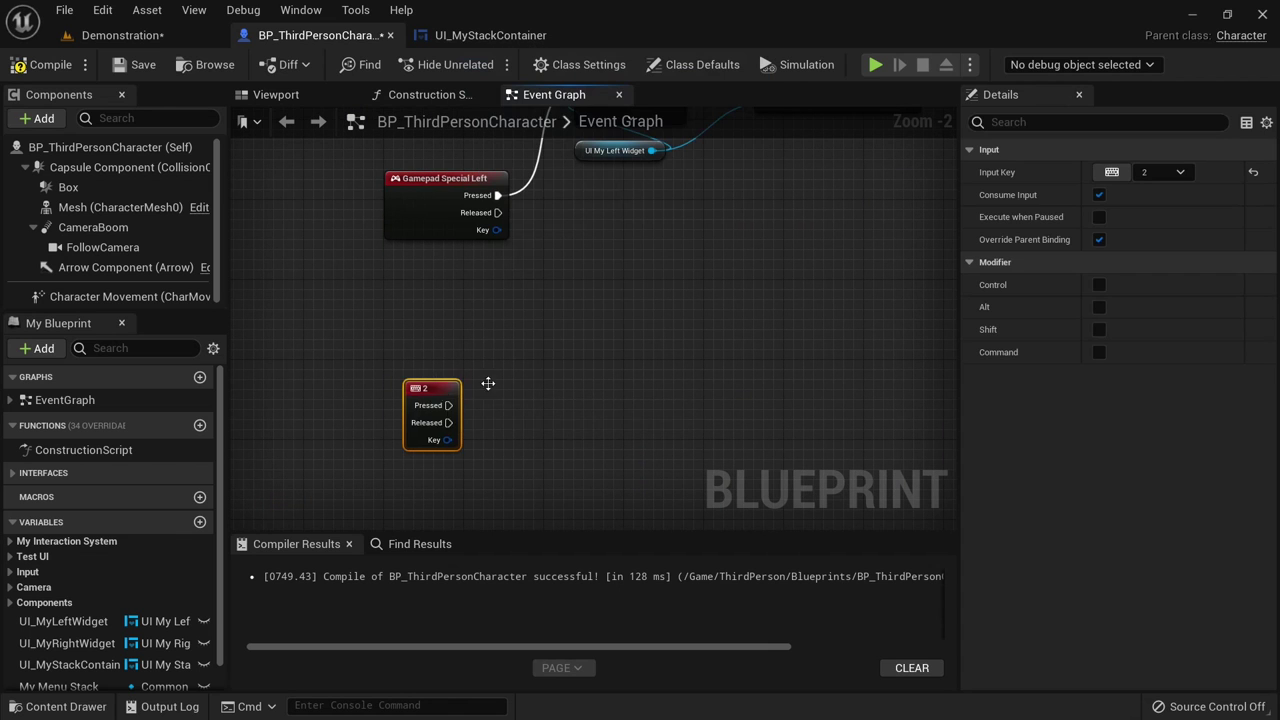
- Have the 2 key add the UI_MyStackContainer variable's widget to the viewport
right_click_drag(568, 314, 569, 203)
scroll(160, 530, "down", 1)
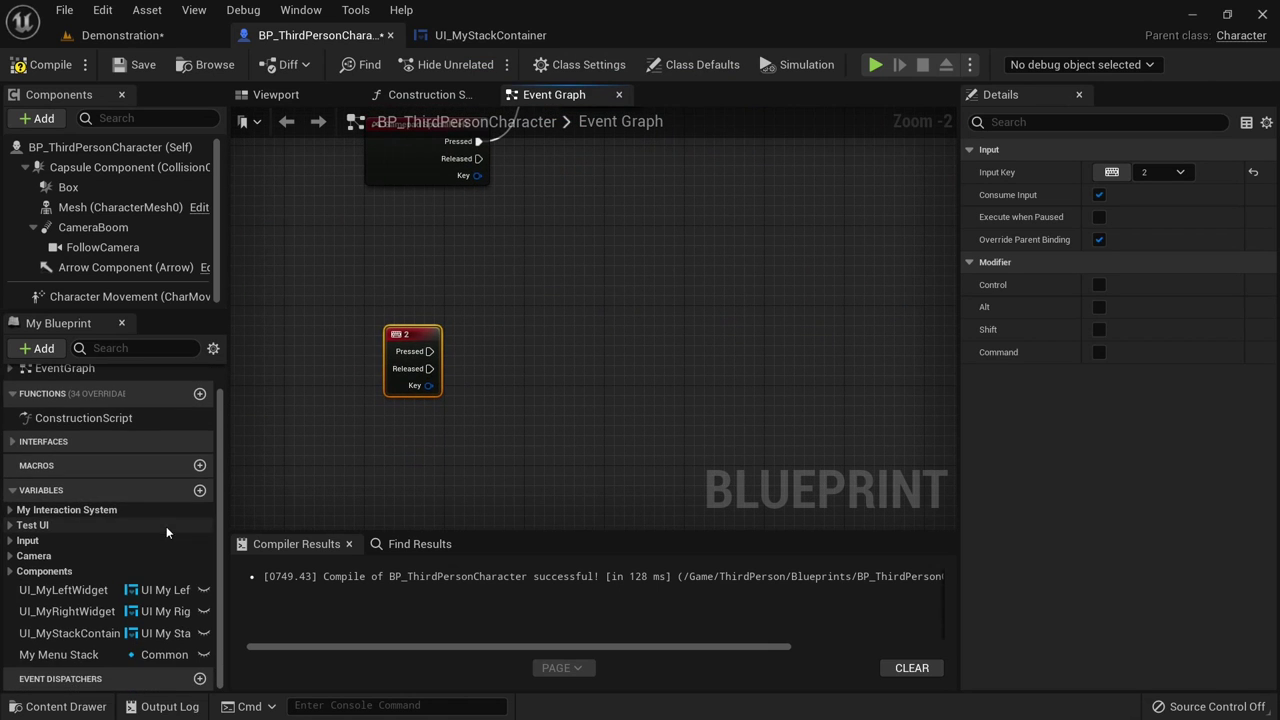
left_click(140, 634)
left_click_drag(140, 622, 517, 456)
left_click(545, 415)
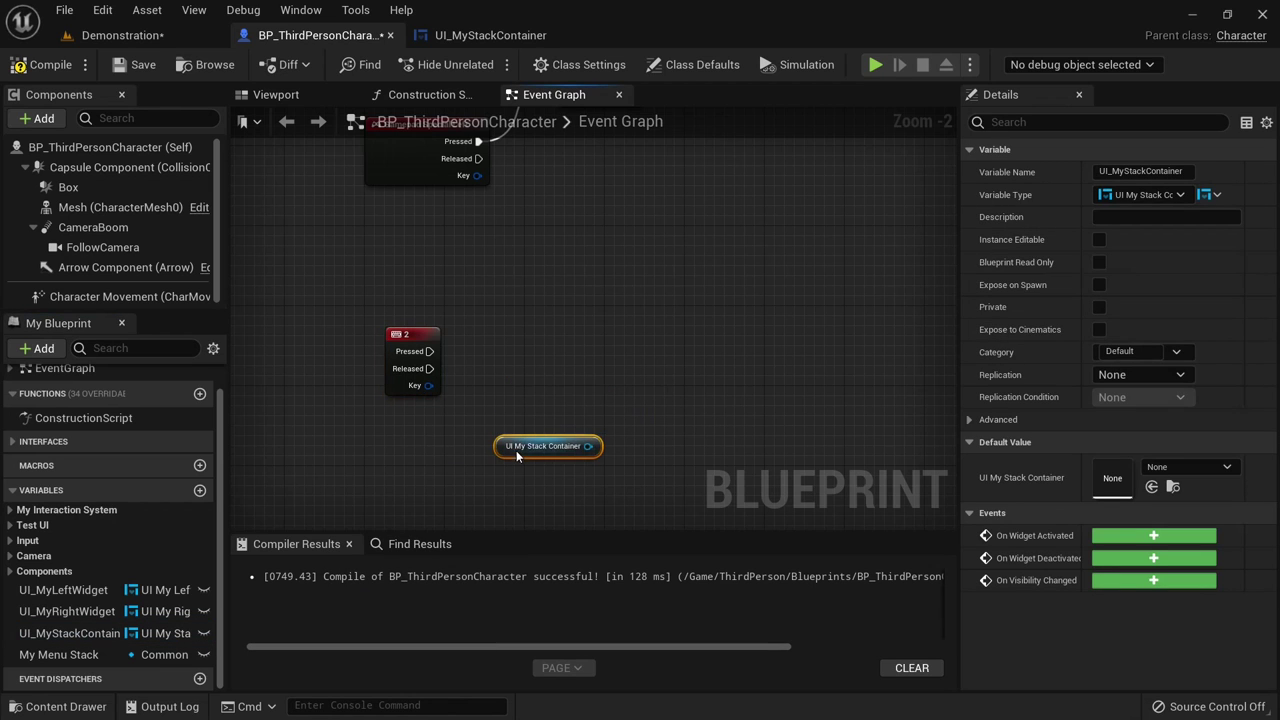
mouse_move(548, 446)
right_mouse_down()
mouse_move(560, 560)
mouse_move(566, 428)
right_mouse_up()
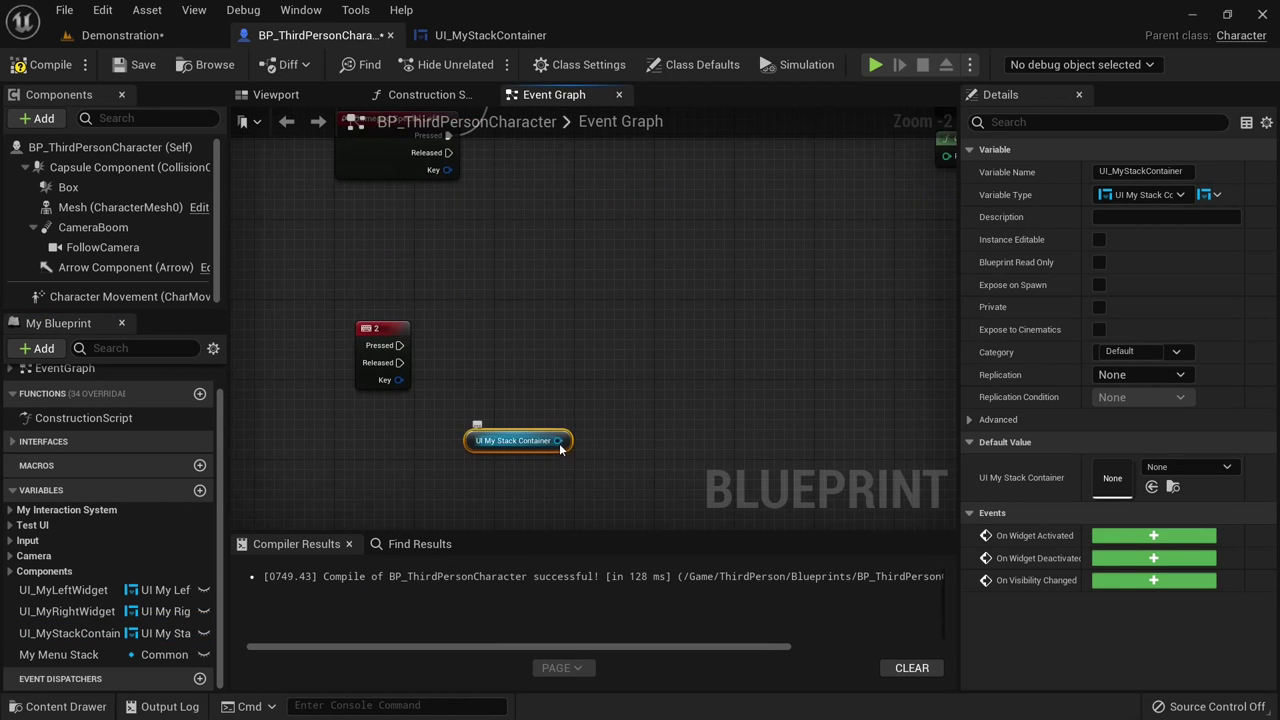
left_click_drag(562, 441, 513, 345)
type("add to vi")
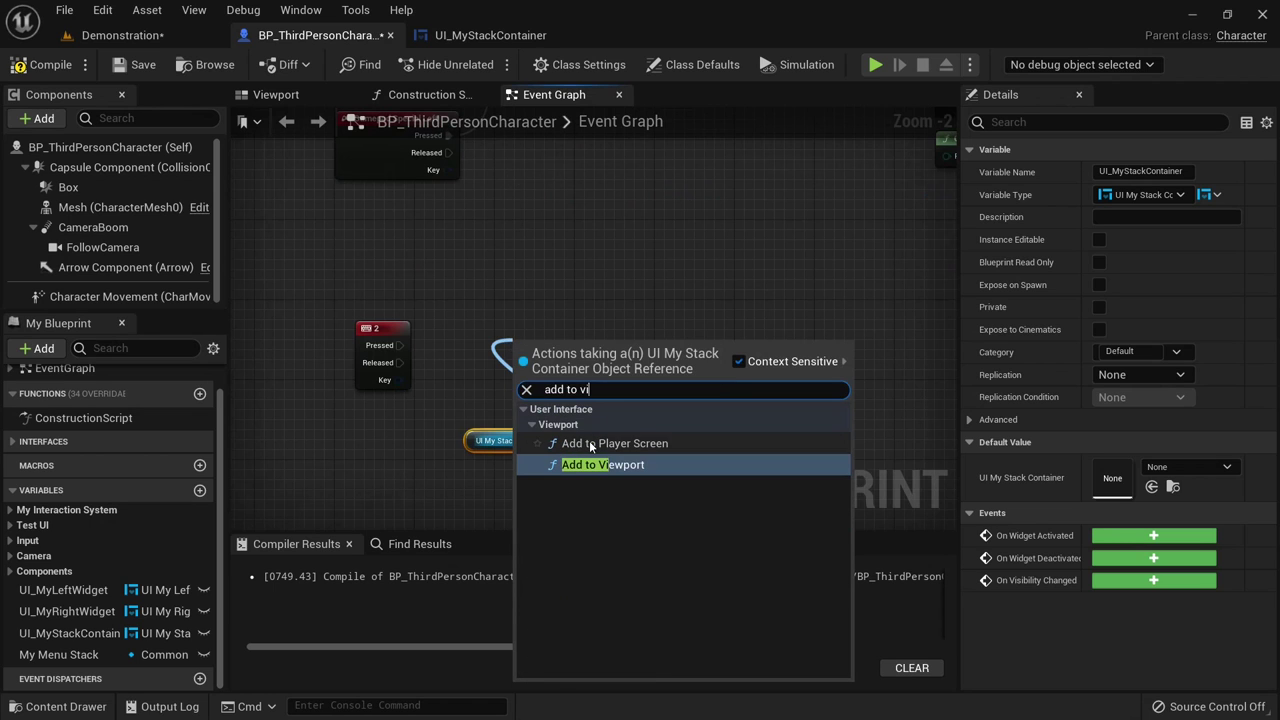
key("Return")
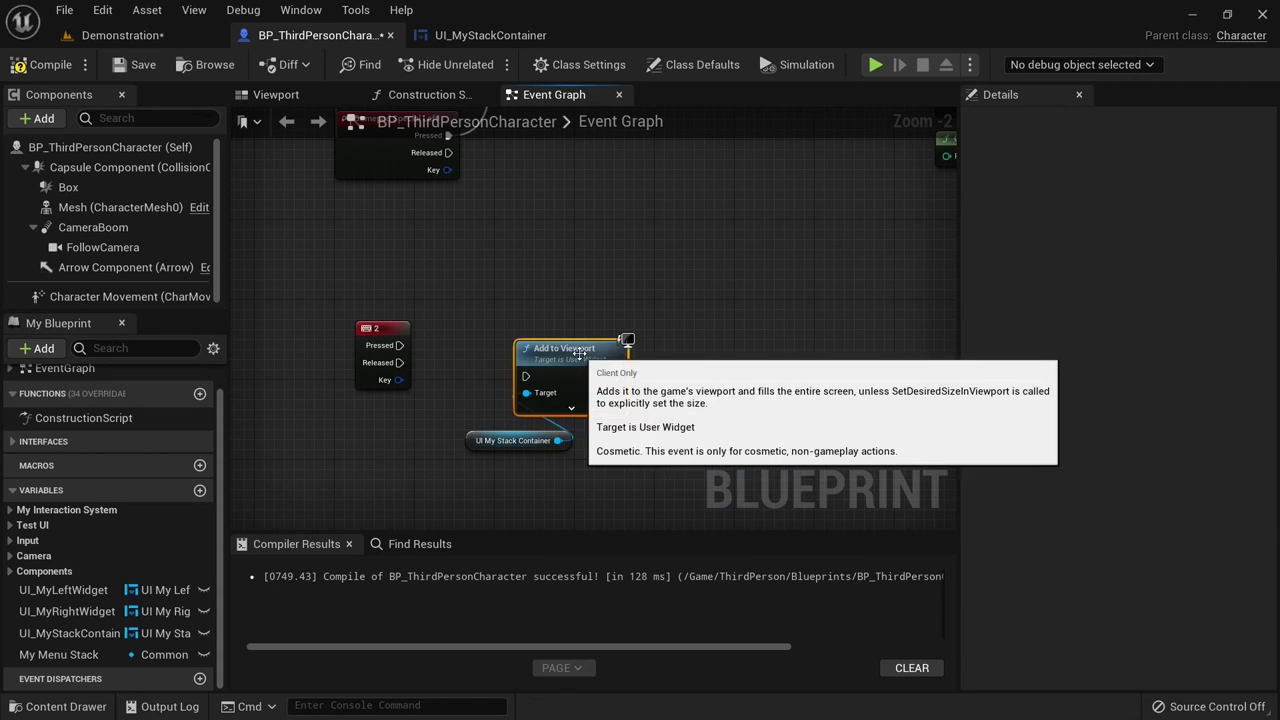
left_click_drag(399, 345, 466, 346)
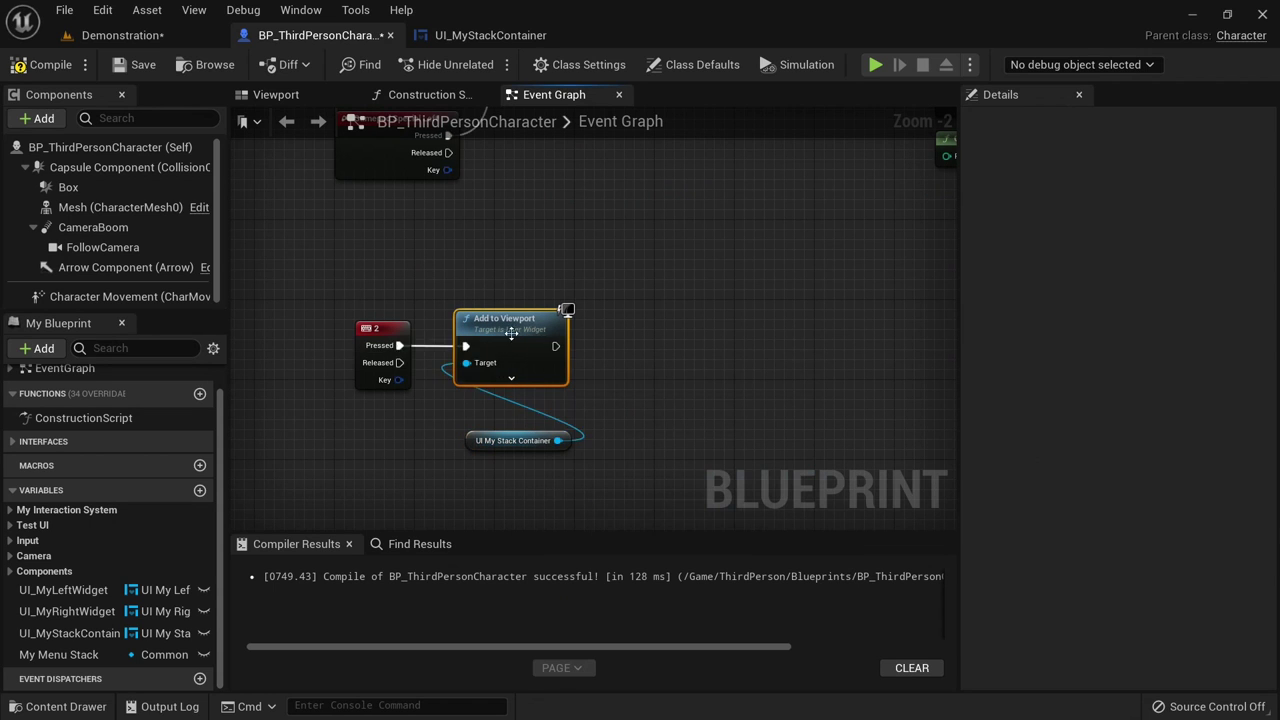
- Add an Activate Widget node on the container, run after Add to Viewport
right_click_drag(651, 268, 608, 348)
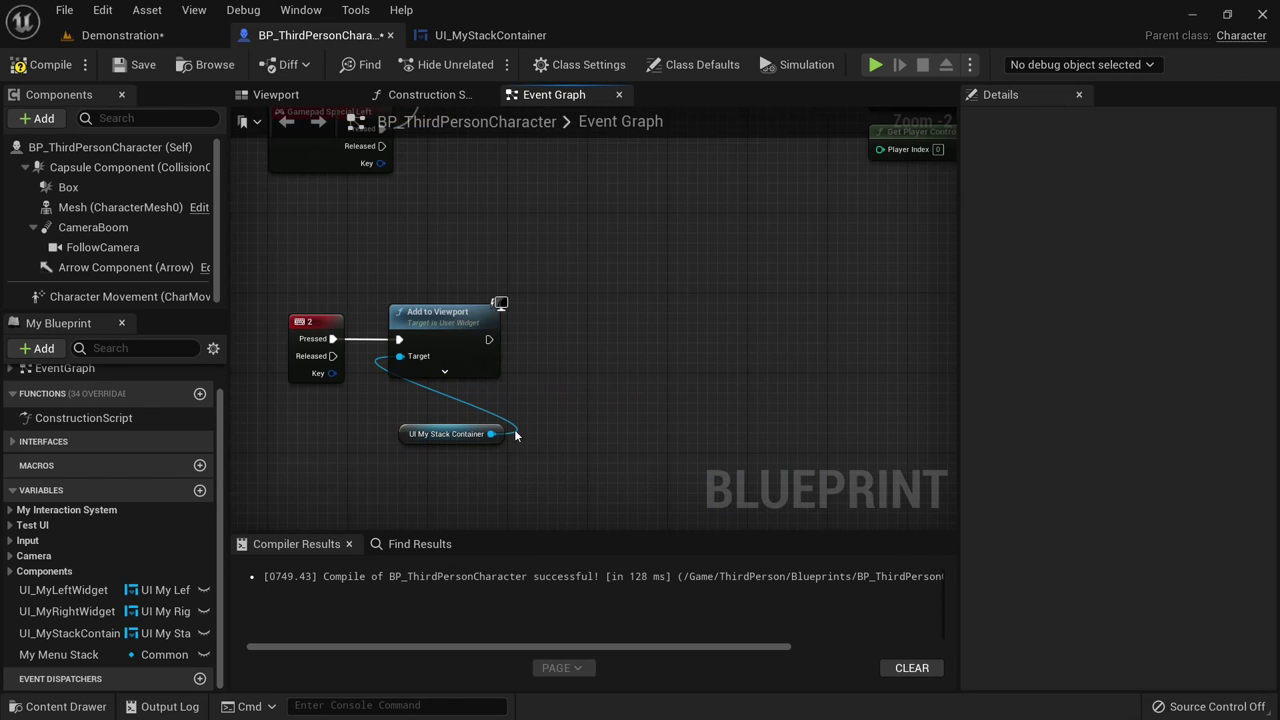
left_click_drag(491, 434, 620, 348)
type("ac")
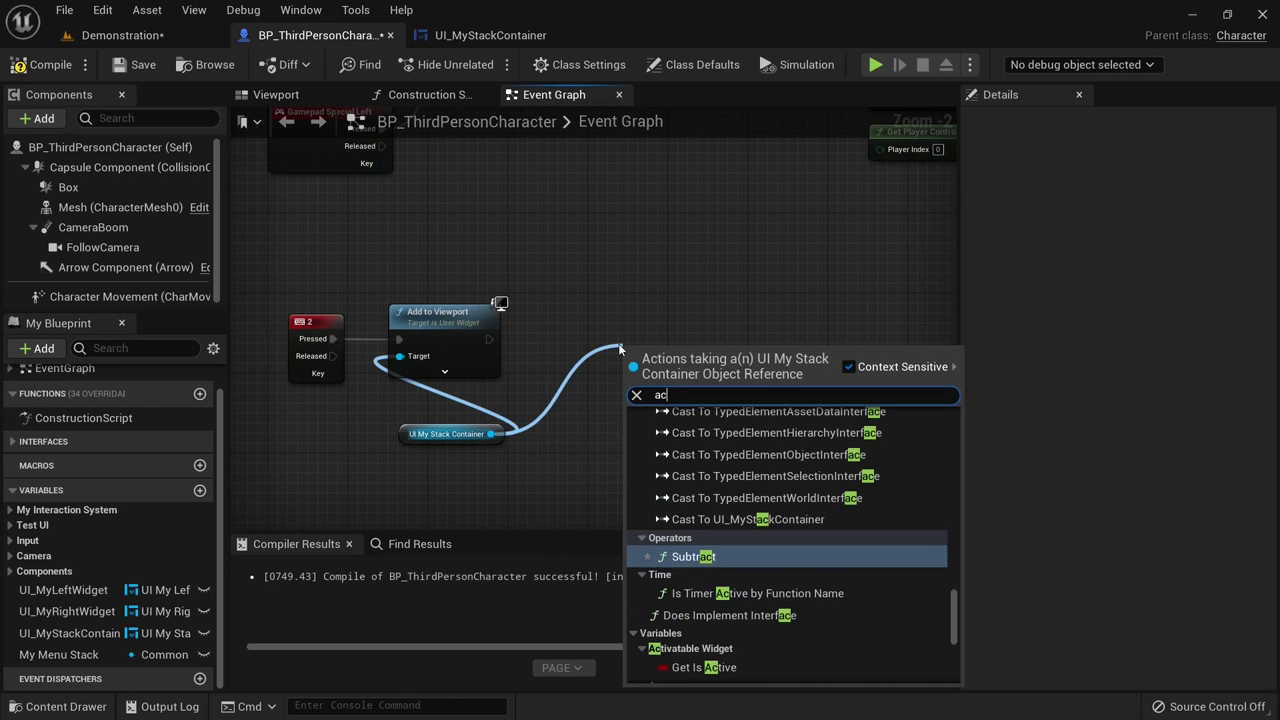
type("tive")
left_click(682, 436)
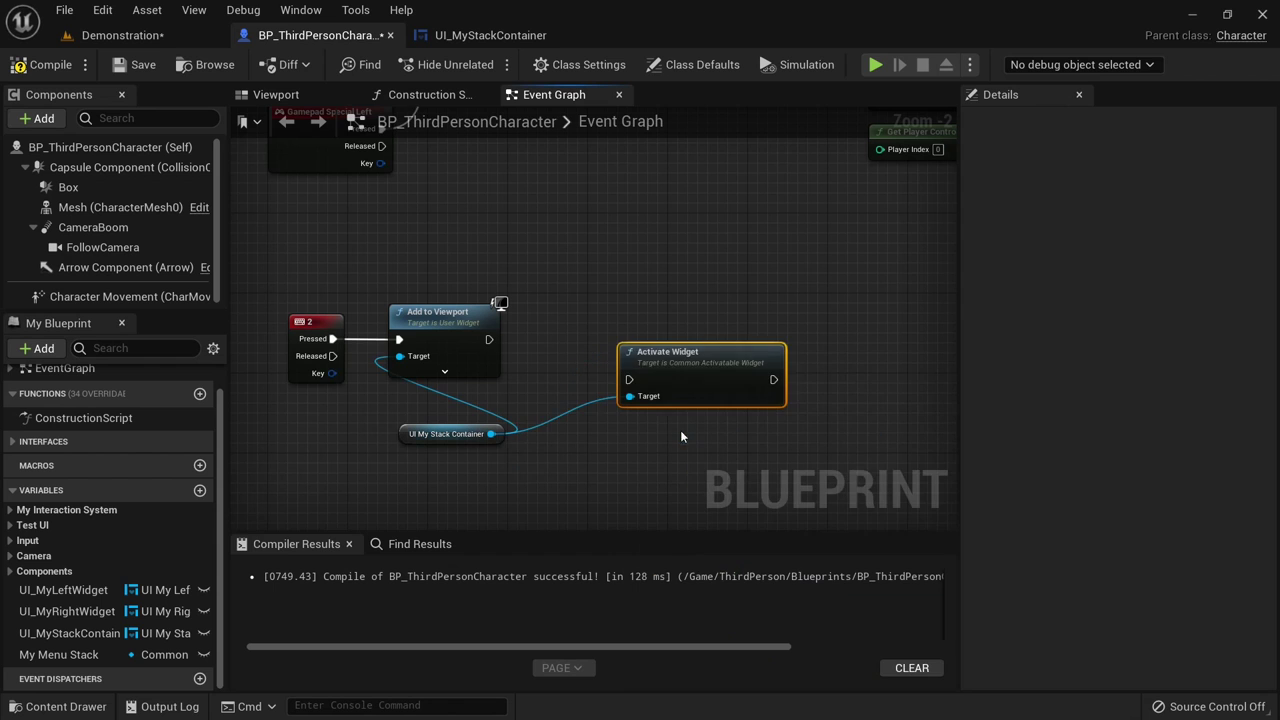
left_click_drag(700, 356, 680, 316)
left_click_drag(489, 339, 610, 345)
right_click_drag(610, 345, 356, 444)
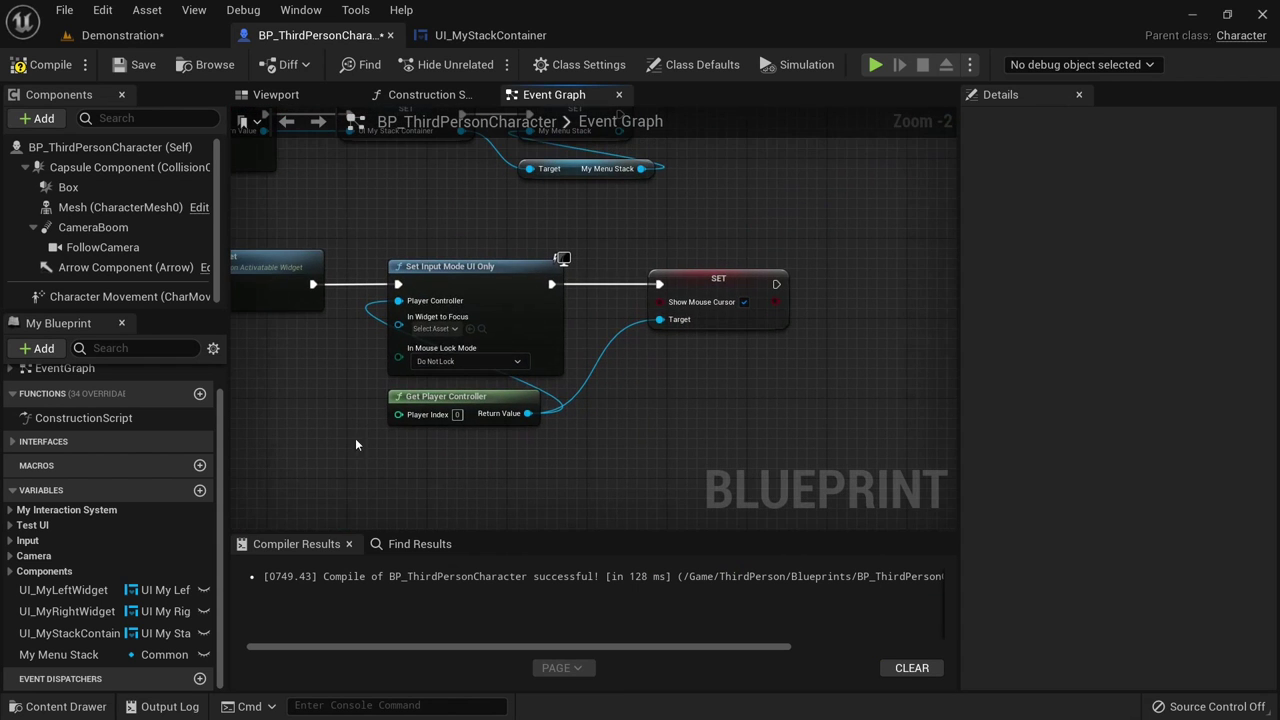
- Move the Set Input Mode UI Only, controller and cursor nodes after Activate Widget, then compile
left_click_drag(380, 219, 420, 290)
left_click_drag(560, 426, 693, 427)
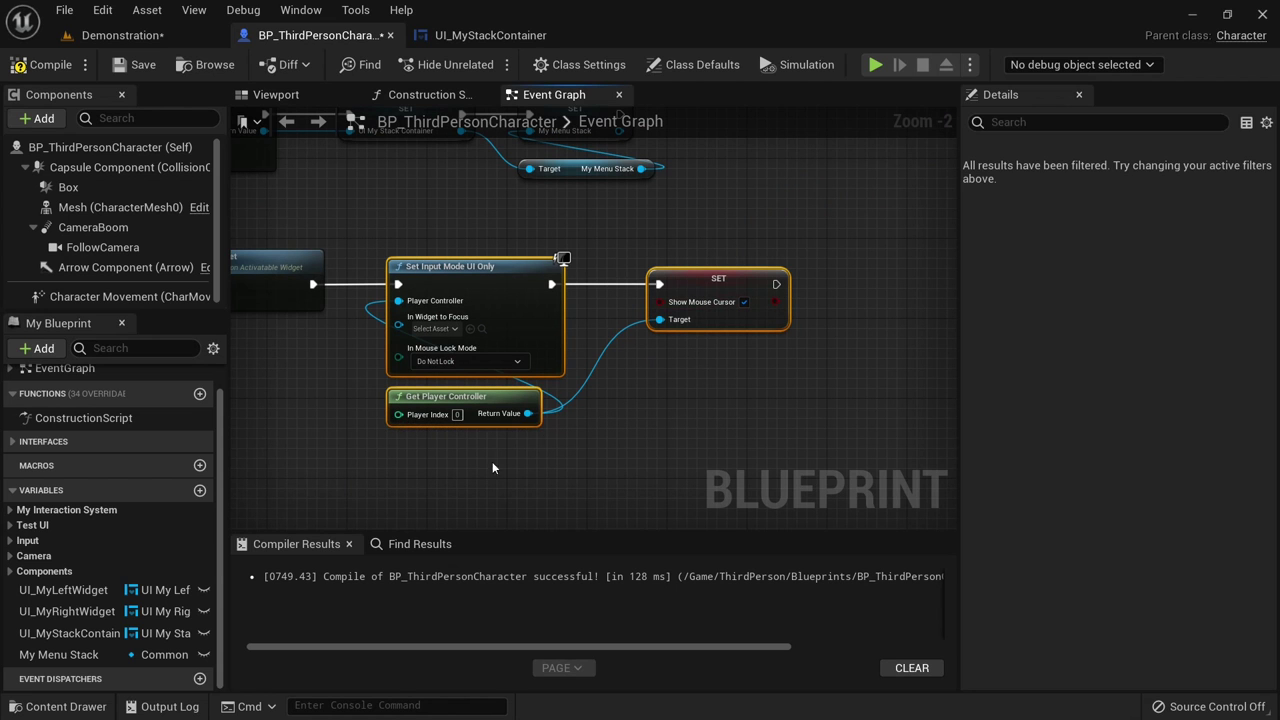
right_click_drag(492, 467, 658, 479)
key("ctrl+x")
key("ctrl+v")
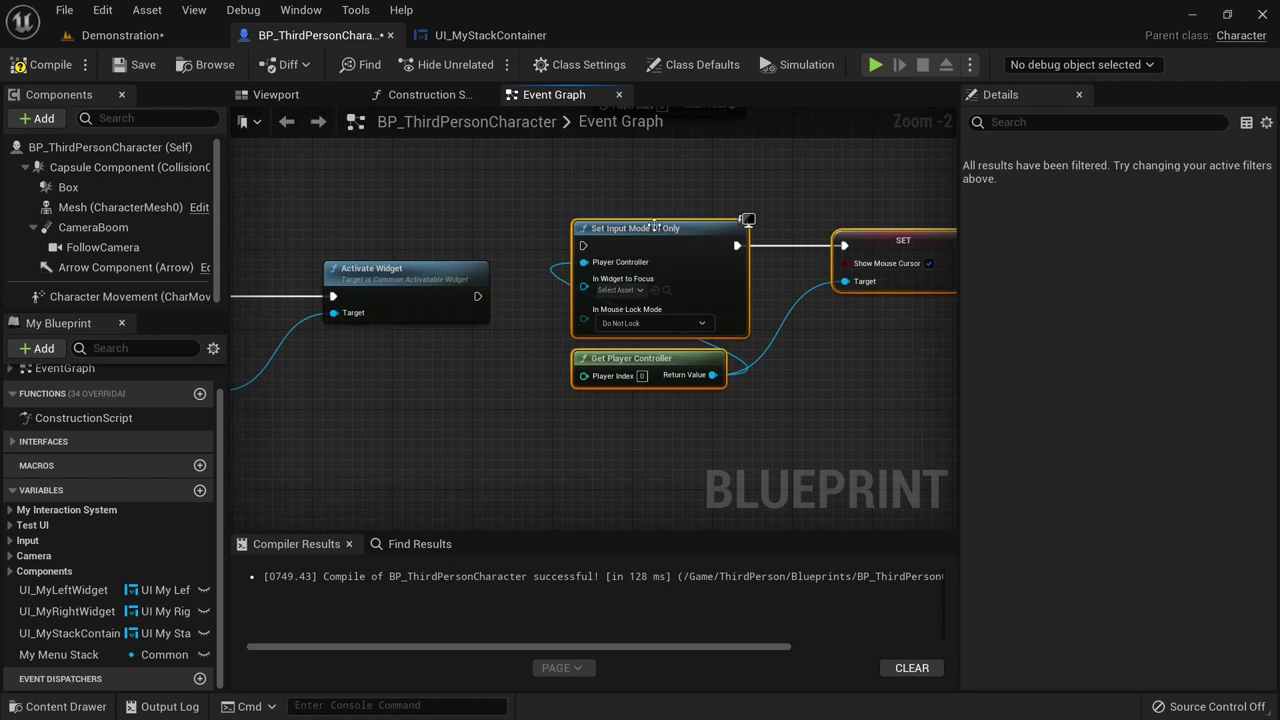
left_click_drag(655, 226, 665, 256)
left_click_drag(477, 297, 630, 268)
left_click(546, 221)
mouse_move(546, 221)
right_mouse_down()
mouse_move(756, 229)
mouse_move(607, 224)
right_mouse_up()
left_click(42, 64)
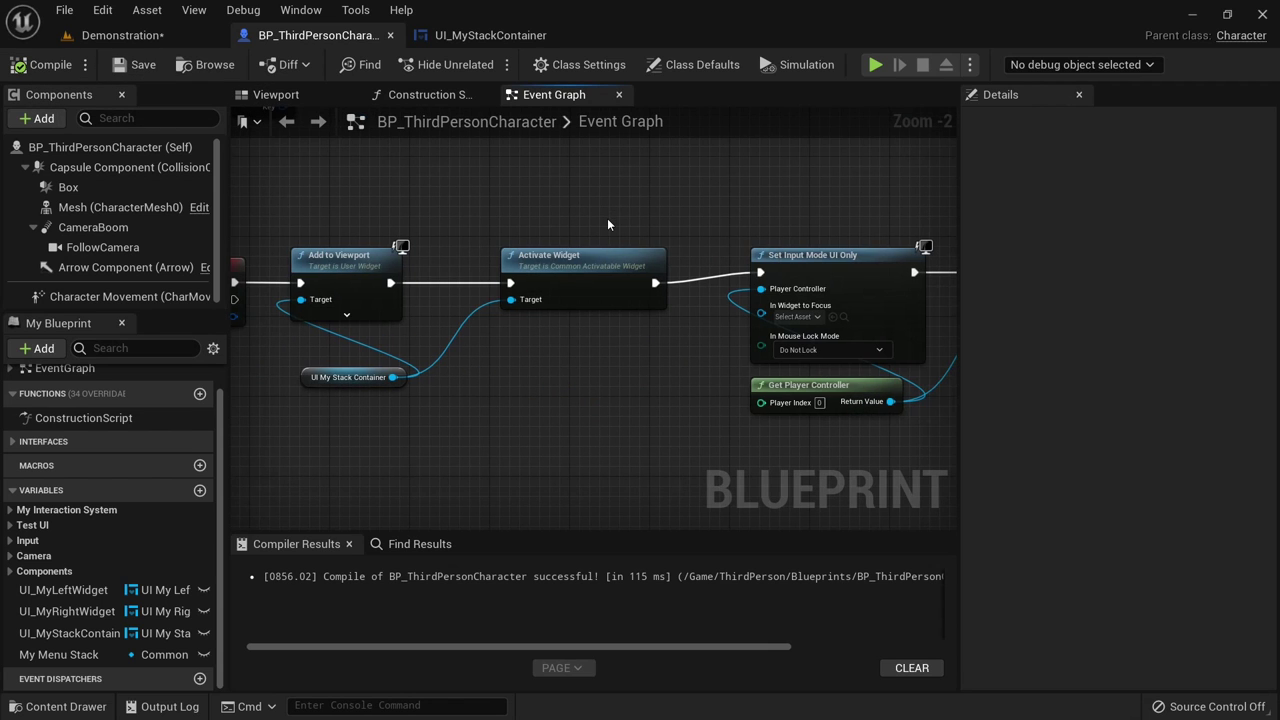
left_click(480, 36)
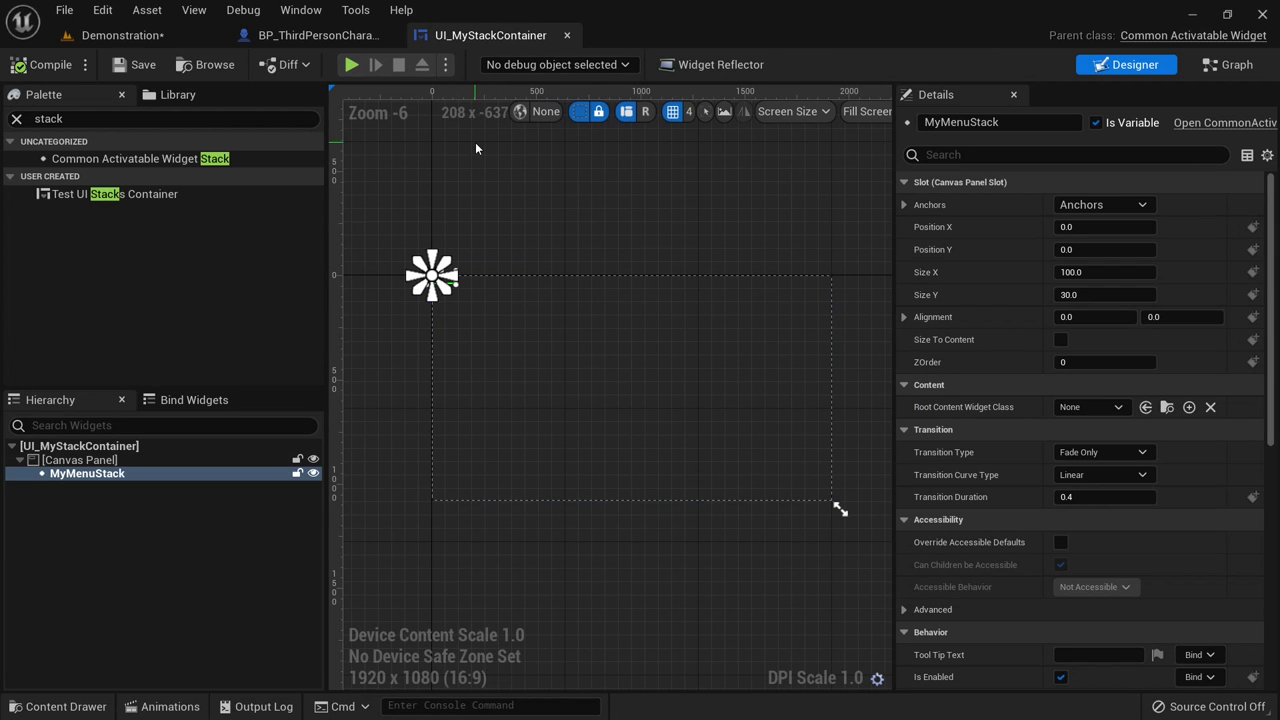
- Create a CommonActivatableWidget-based Blueprint named UI_MyPauseMenu in the Blueprints folder
left_click(130, 36)
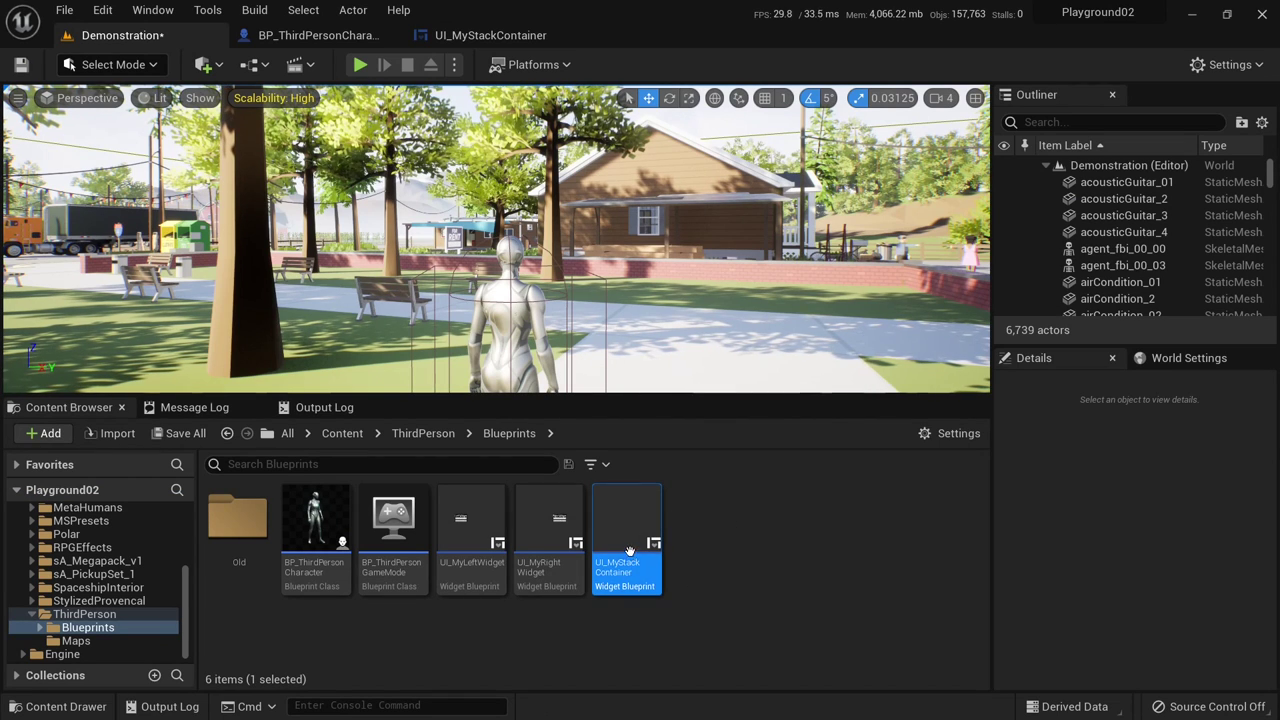
right_click(711, 518)
left_click(790, 296)
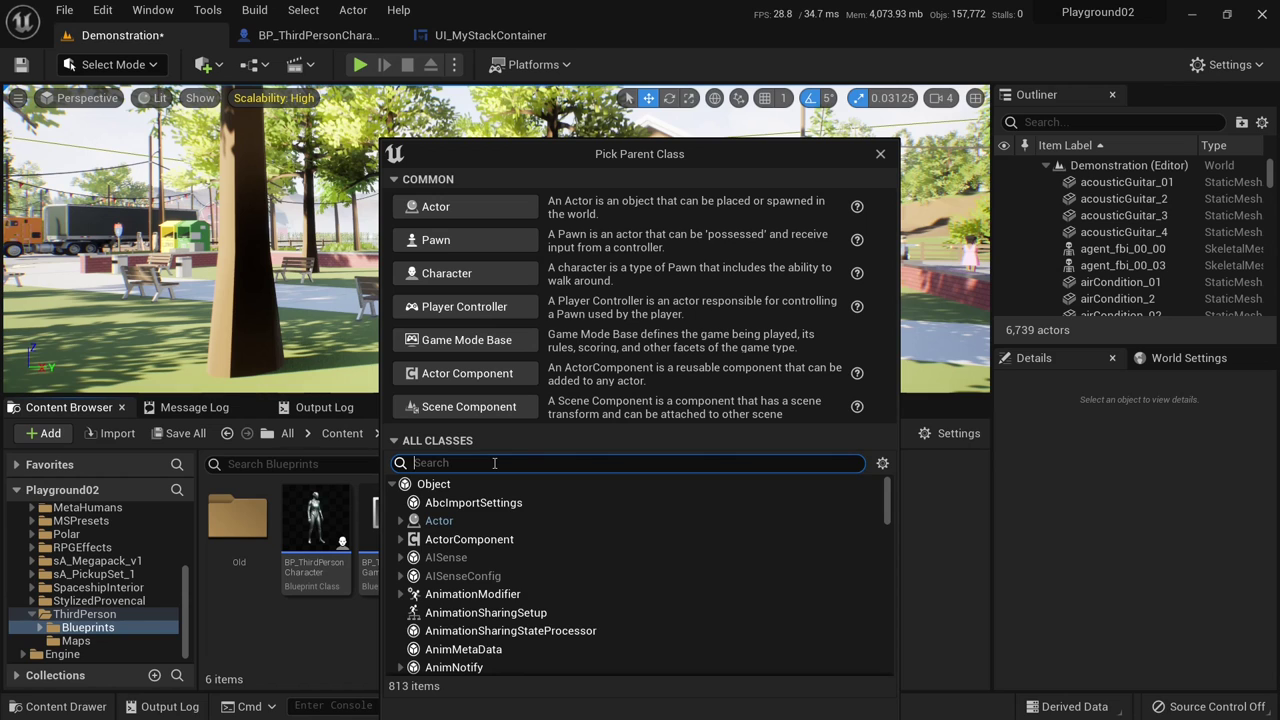
type("activatab")
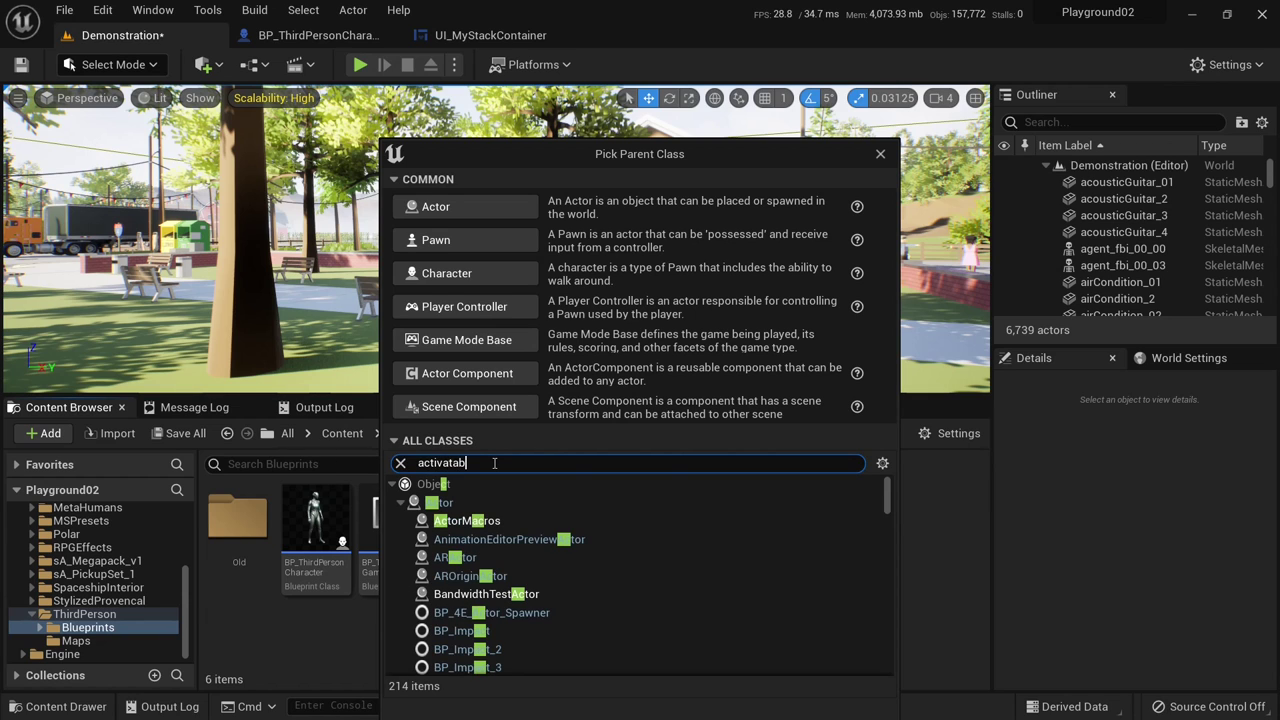
type("lew")
scroll(505, 650, "down", 1)
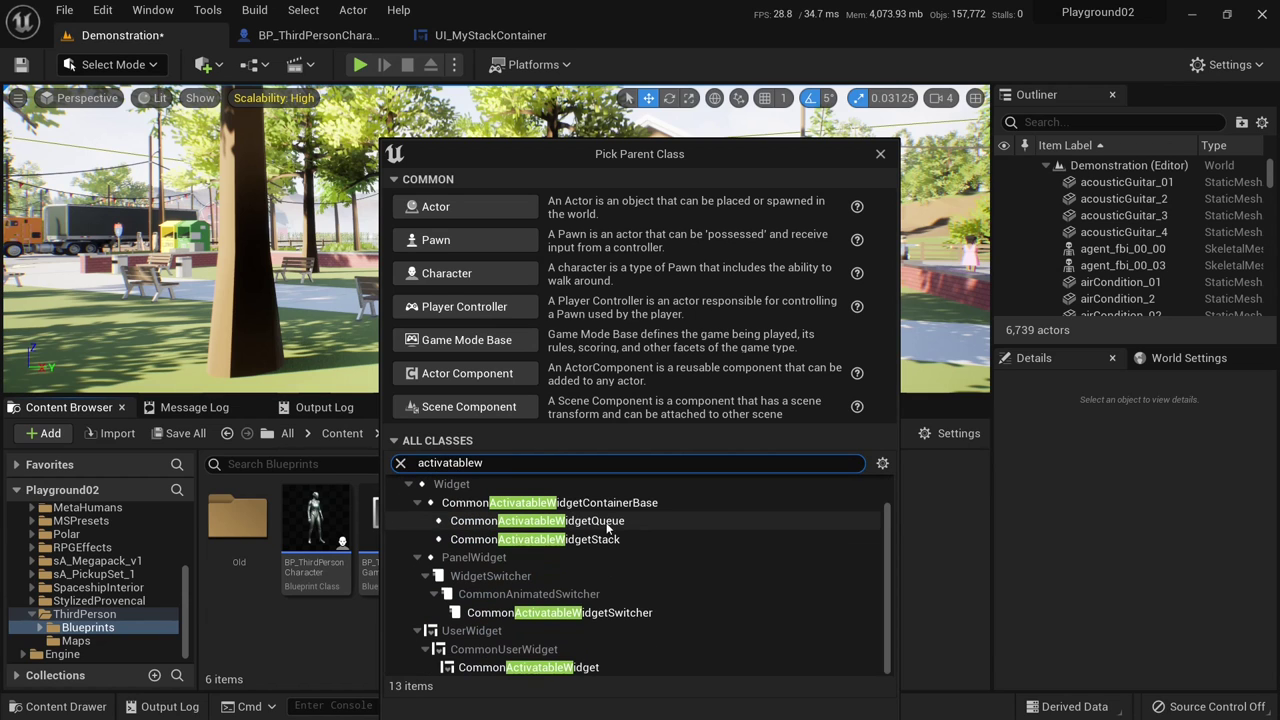
mouse_move(505, 667)
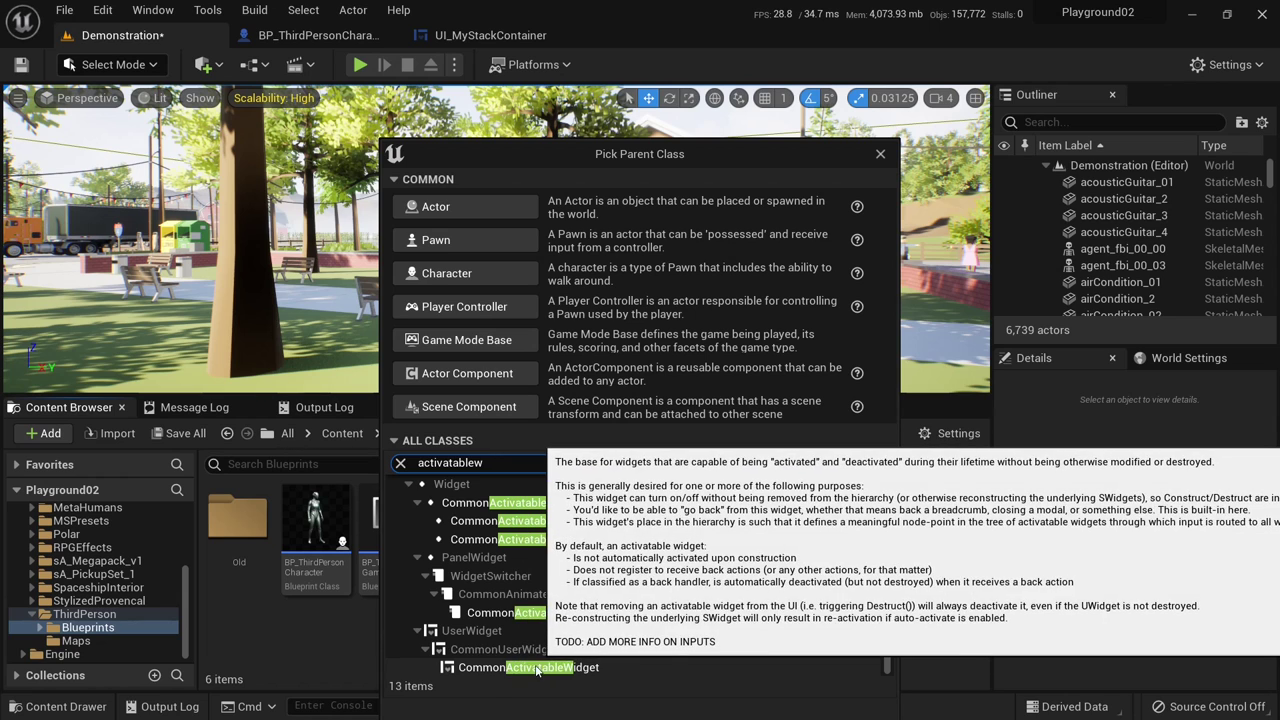
left_click(505, 667)
left_click_drag(613, 138, 613, 92)
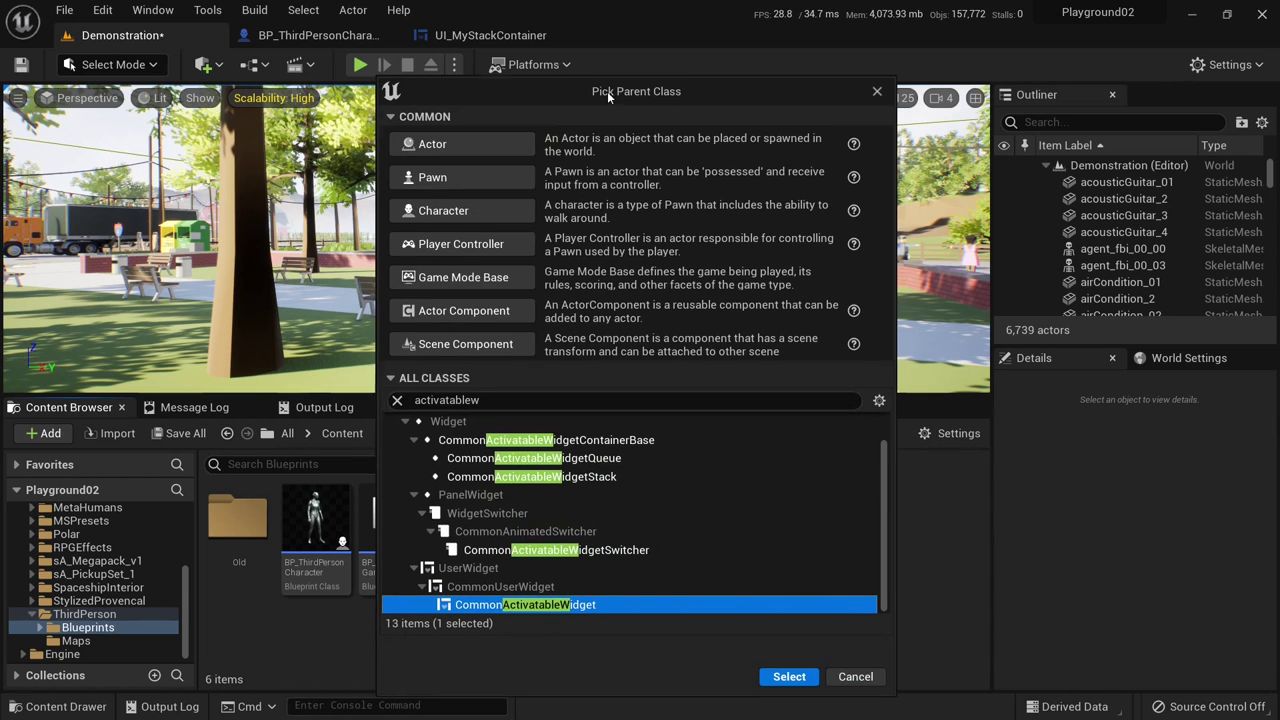
left_click(786, 677)
type("UI")
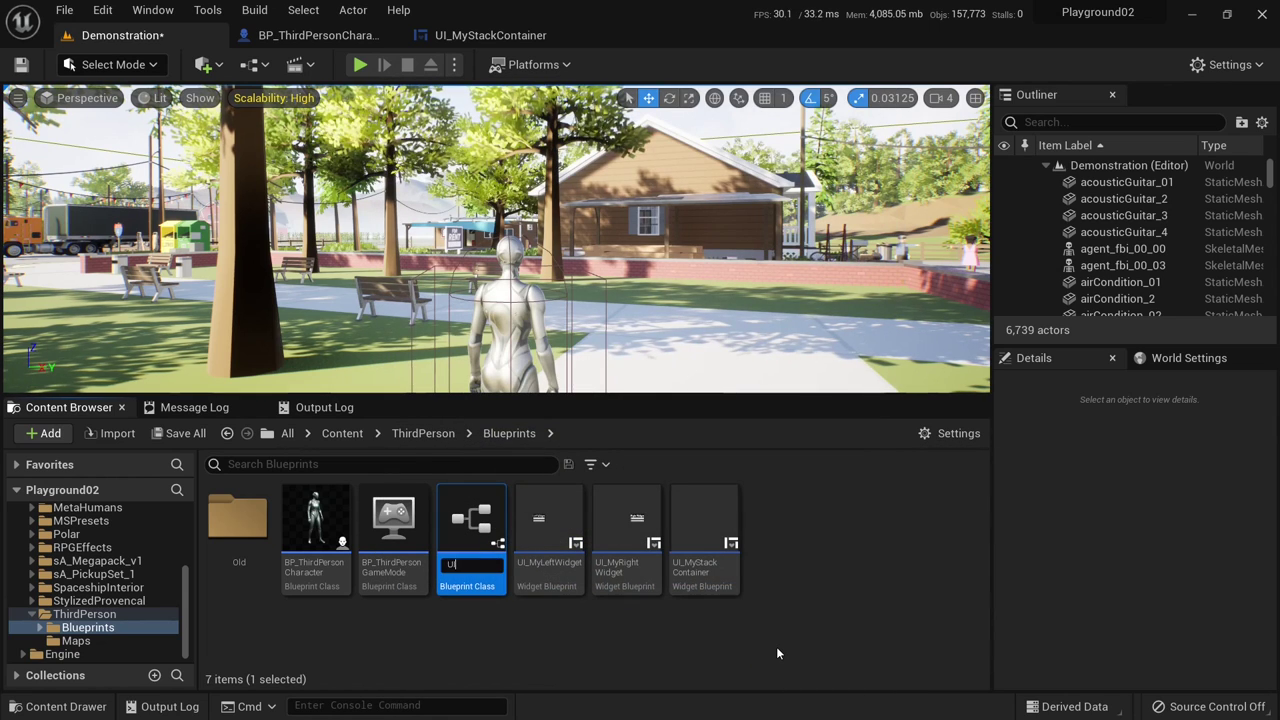
type("_My")
type("PauseMe")
type("nu")
key("Return")
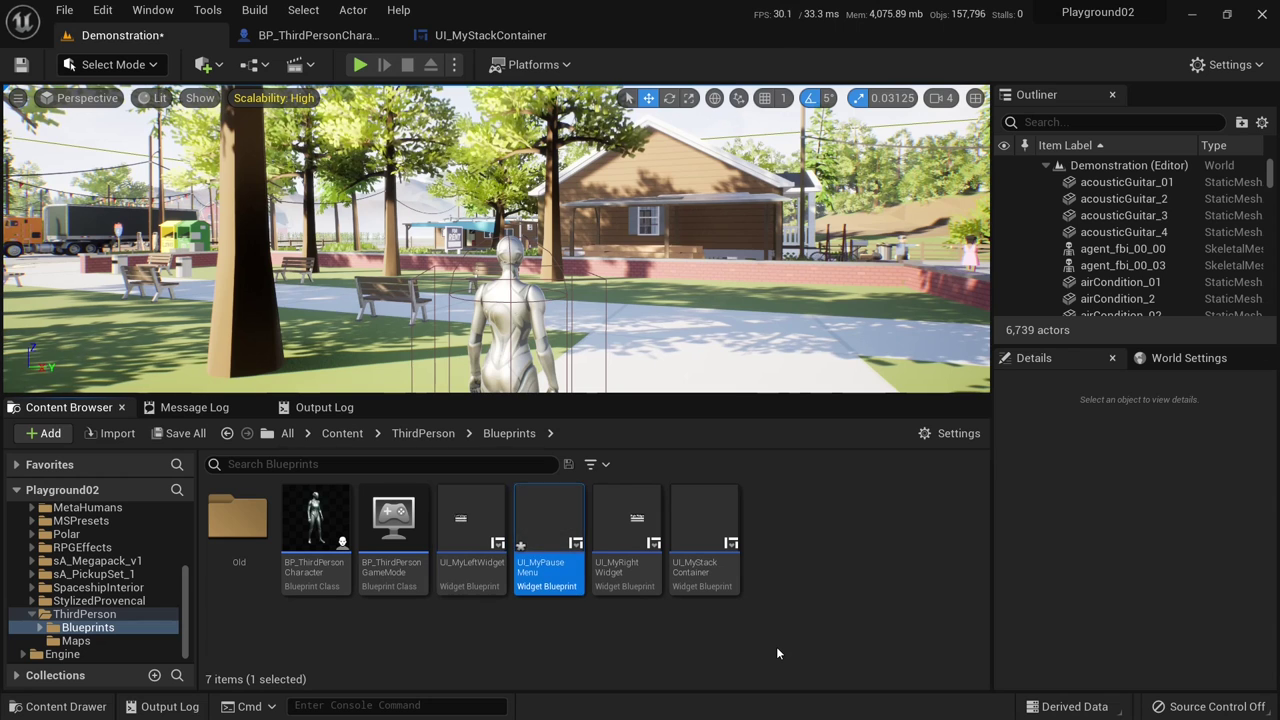
- Build a Canvas Panel, Border and Vertical Box hierarchy in UI_MyPauseMenu
double_click(557, 537)
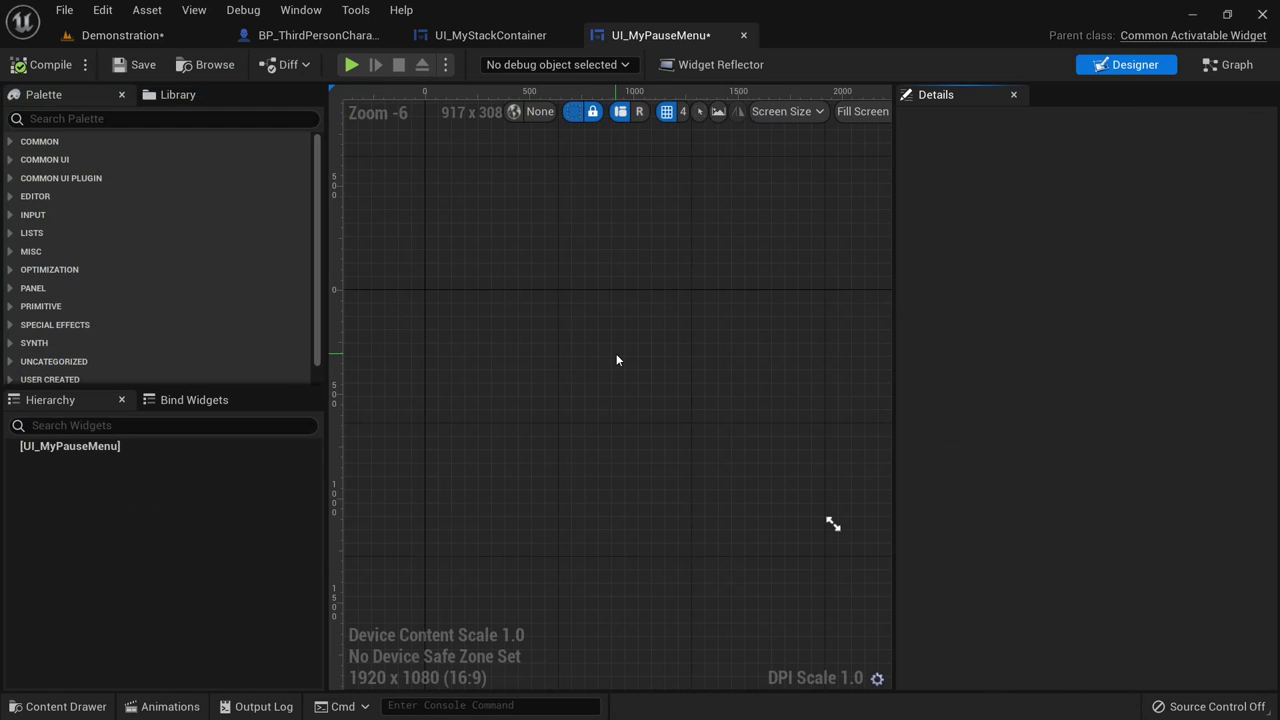
left_click(161, 118)
type("ca")
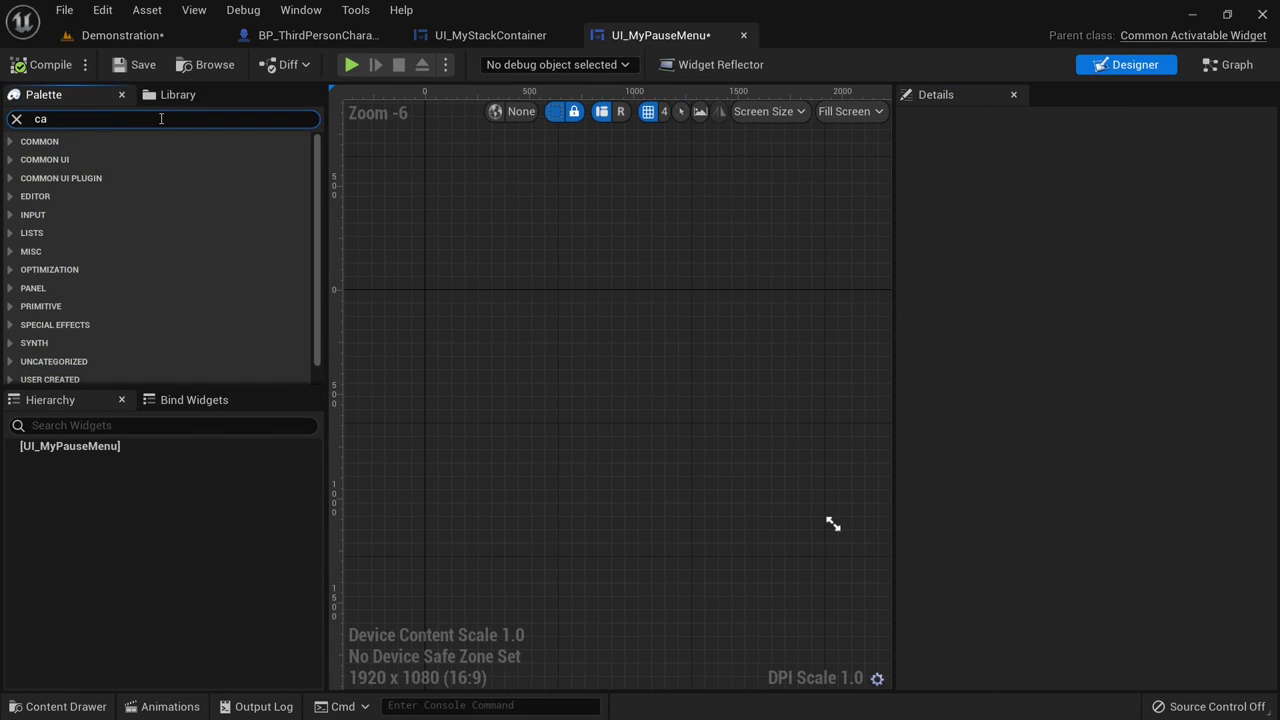
type("n")
left_click_drag(133, 161, 109, 437)
left_click(79, 118)
type("b")
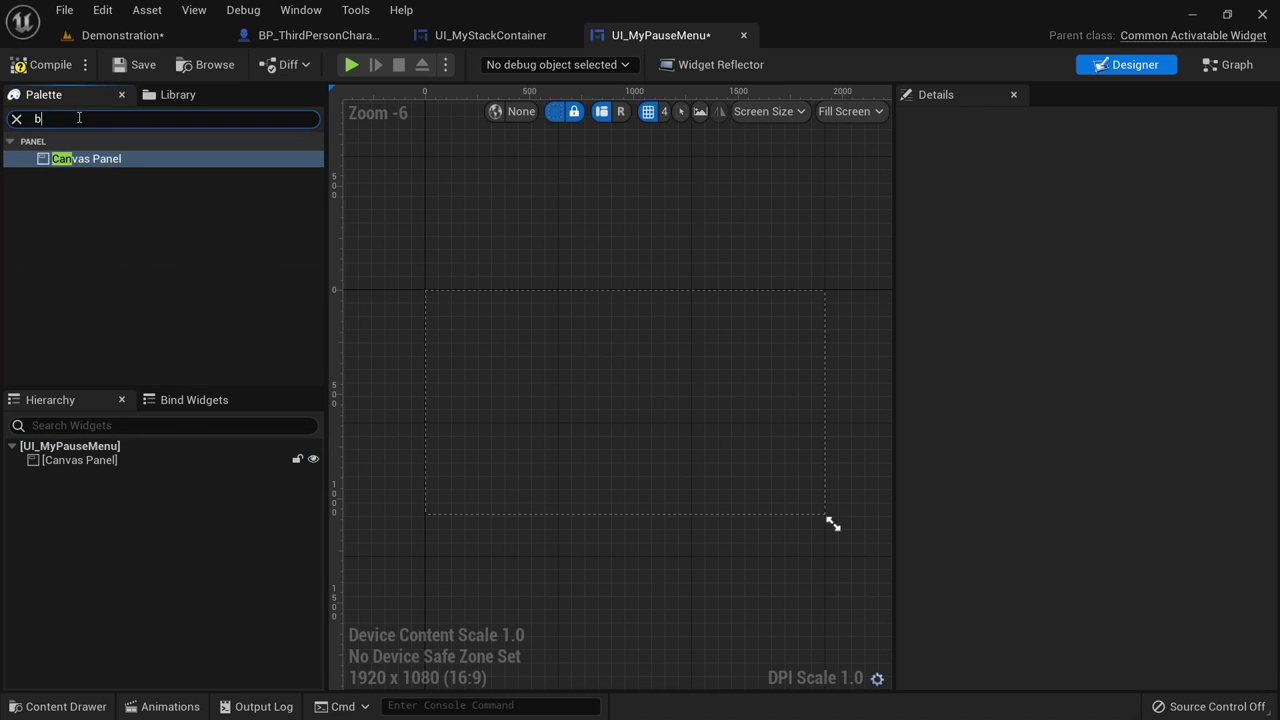
type("or")
left_click_drag(73, 154, 100, 462)
left_click(103, 121)
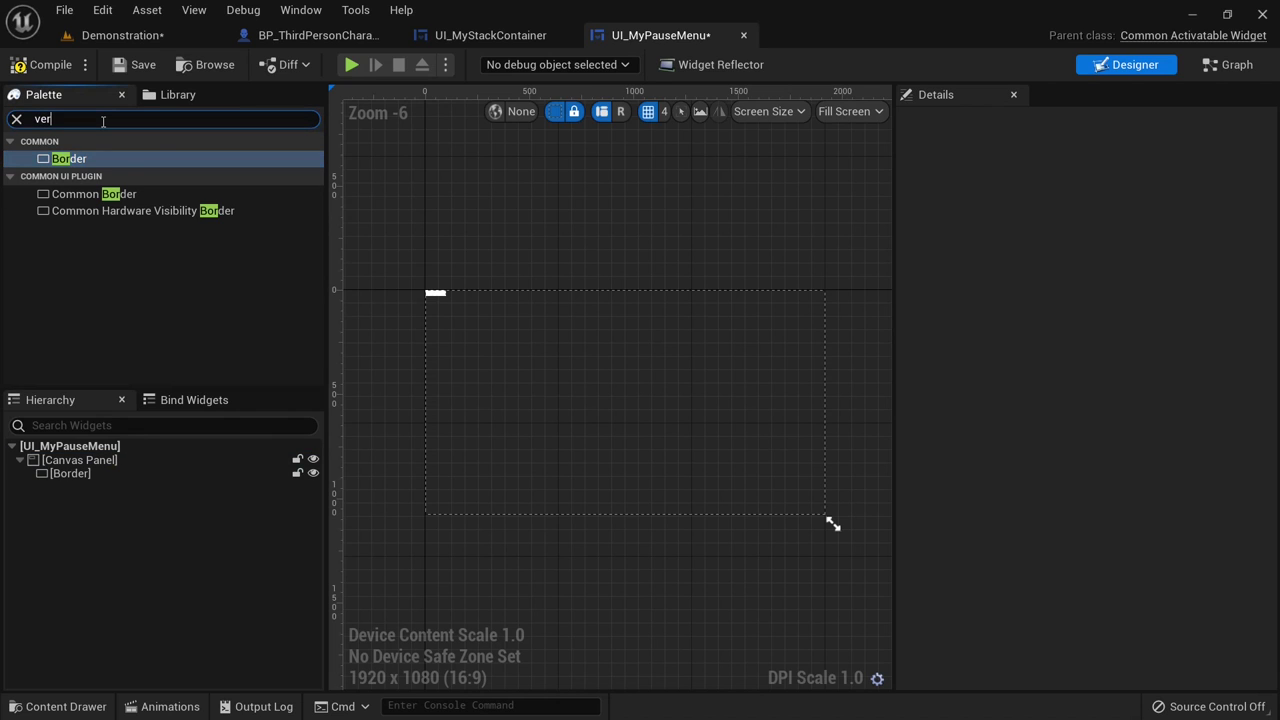
left_click_drag(86, 173, 86, 473)
- Add a Text block inside the Vertical Box and set its text to 'Pause Menu'
left_click(101, 118)
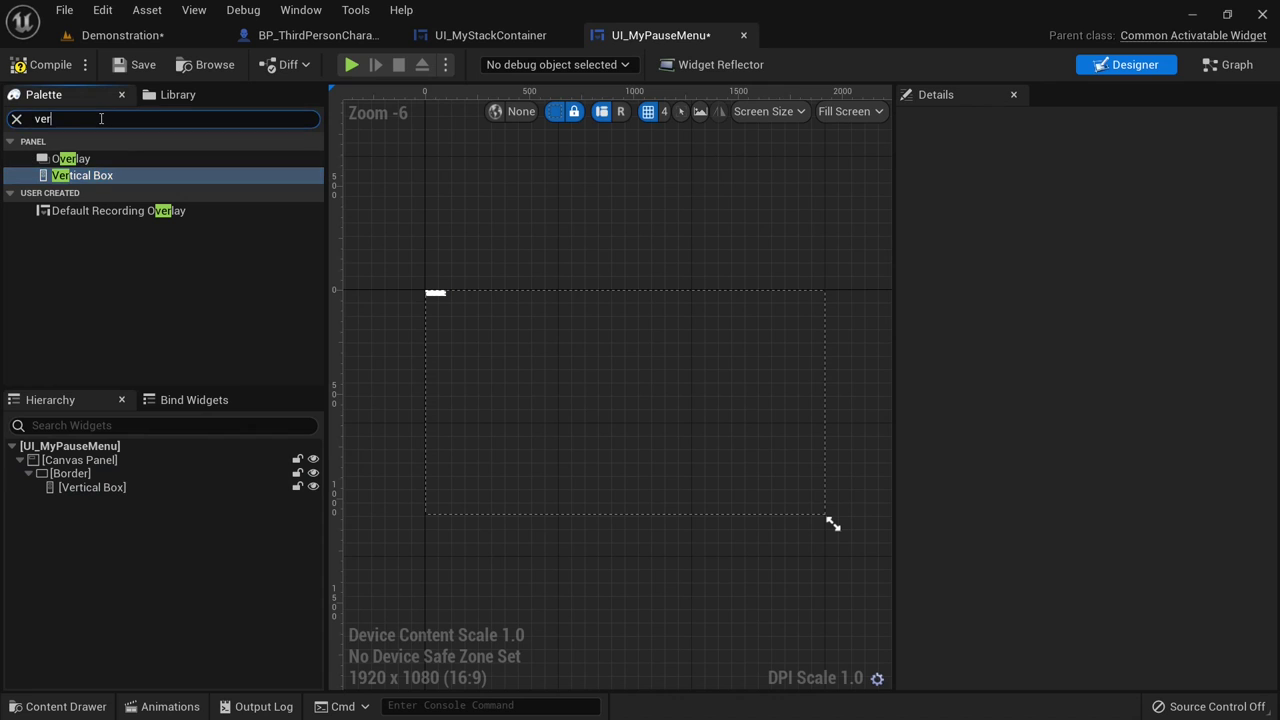
left_click_drag(62, 175, 113, 492)
left_click(110, 500)
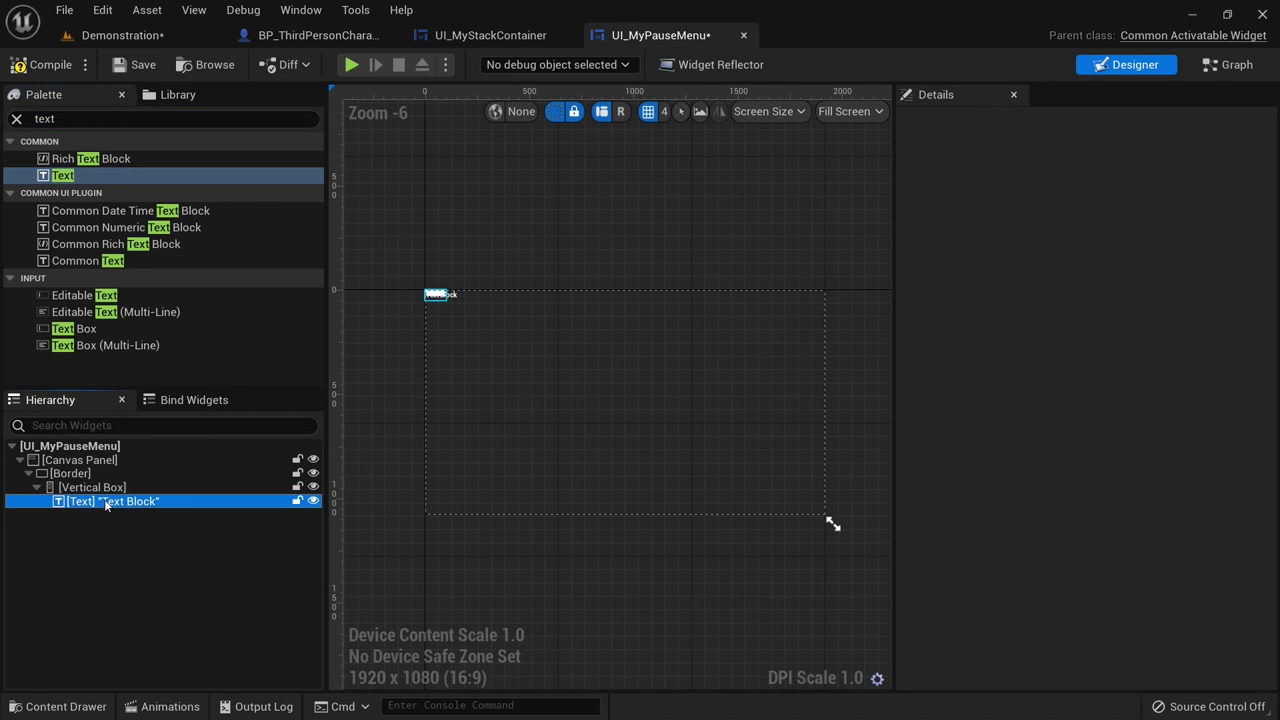
double_click(1106, 317)
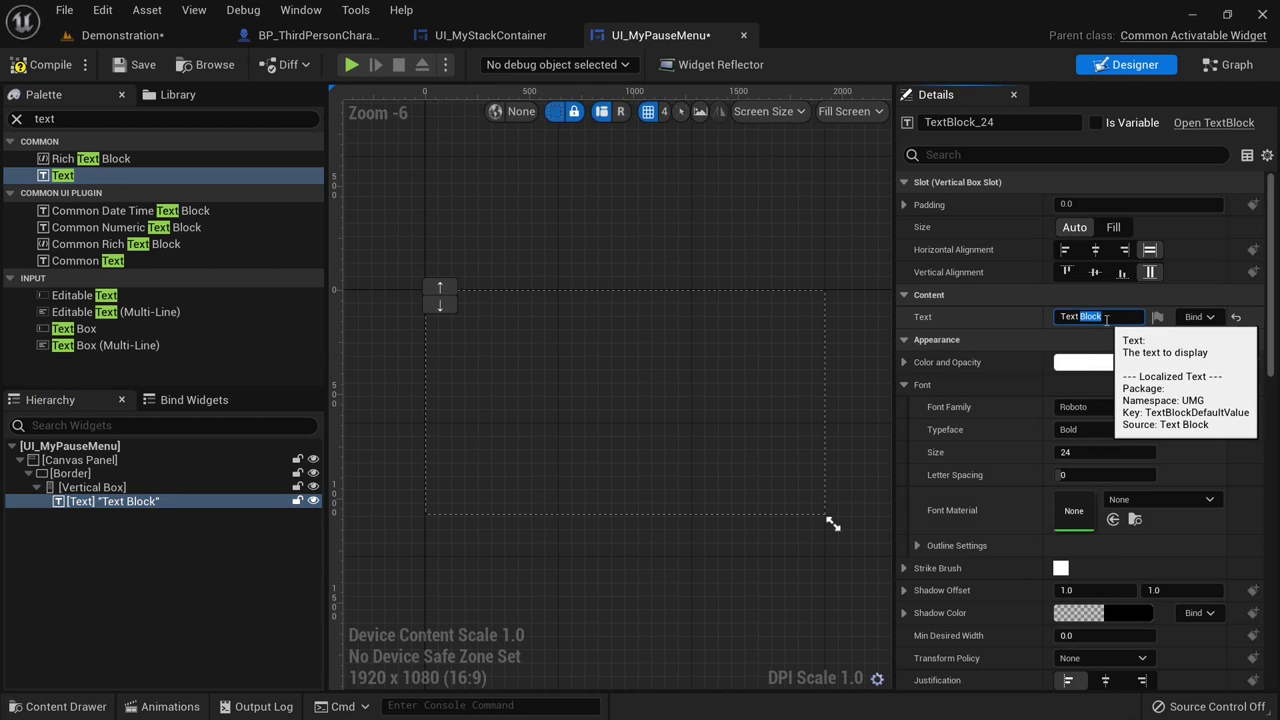
left_click(1105, 316)
key("ctrl+a")
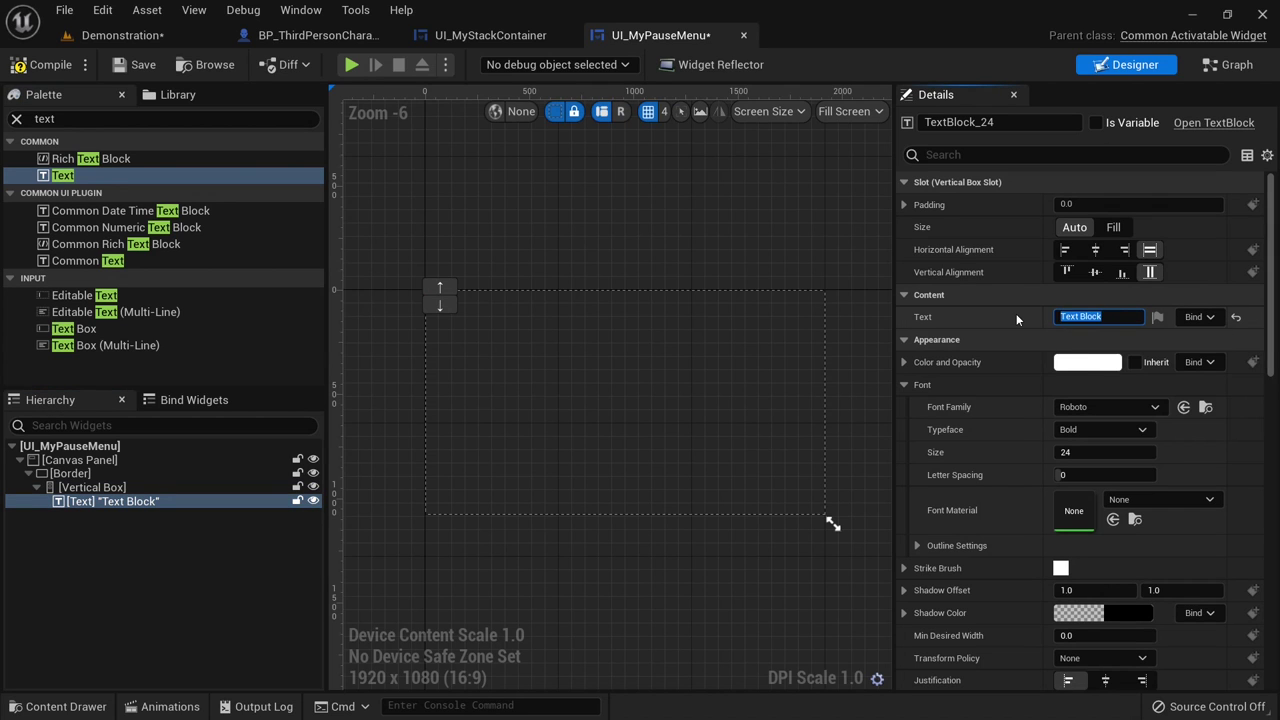
type("Pause Menu")
key("Return")
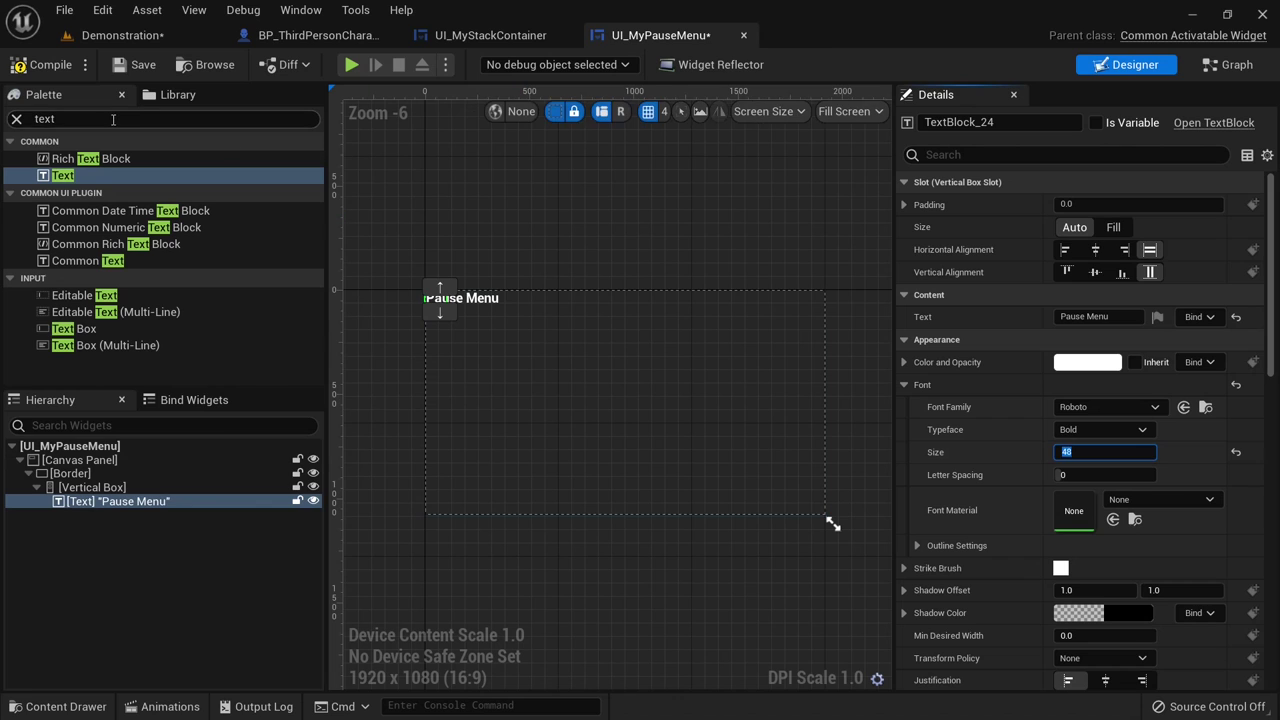
left_click(113, 119)
- Search the Palette for 'butt' and add four Buttons to the Vertical Box under the title
type("butt")
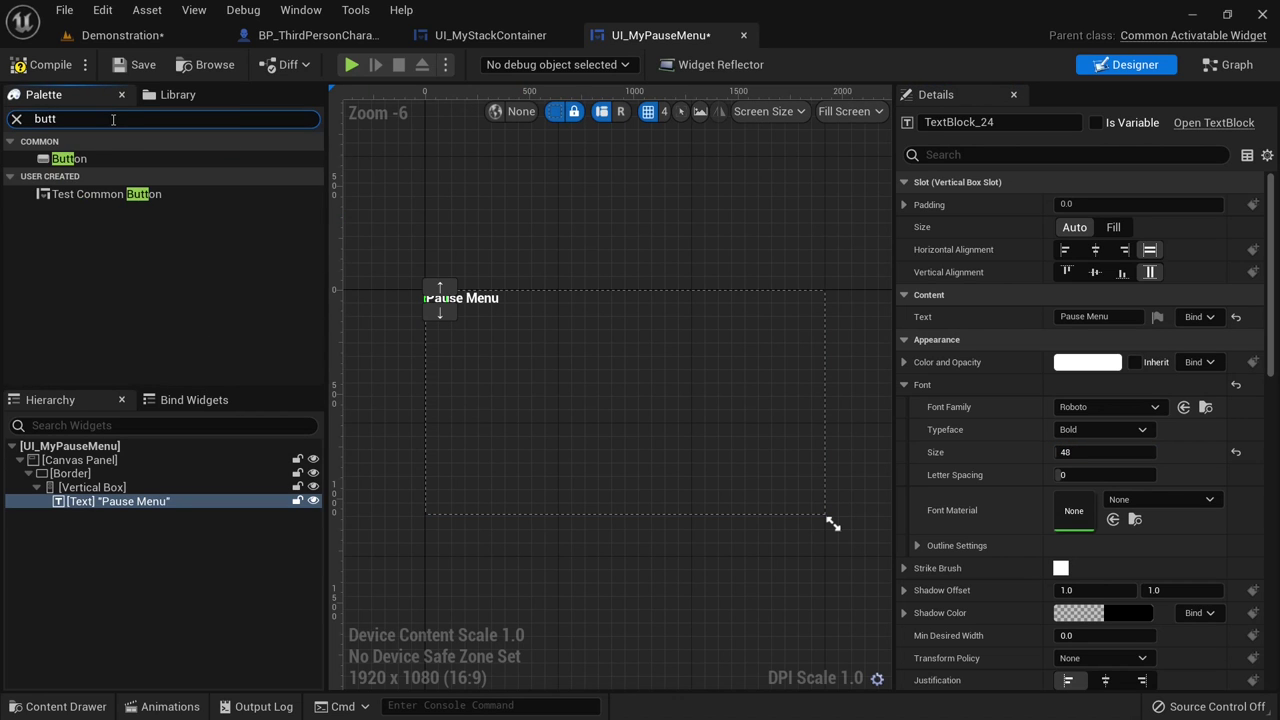
left_click_drag(70, 158, 143, 490)
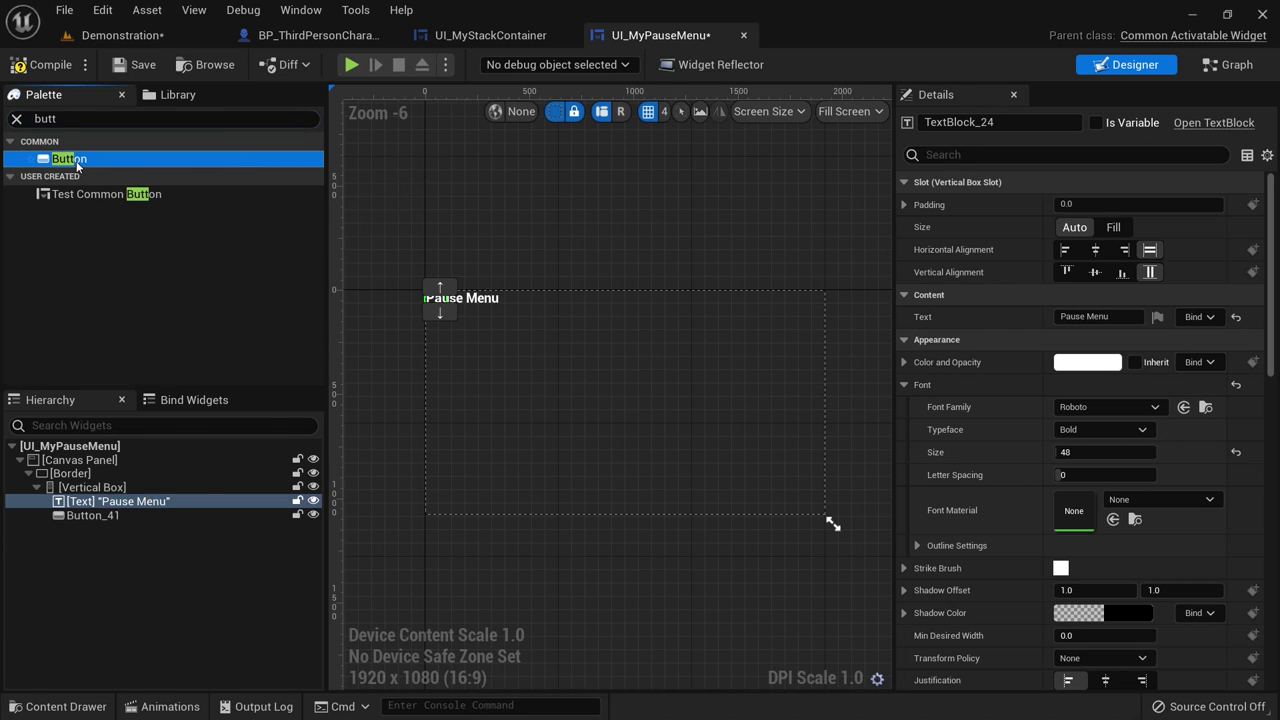
left_click_drag(76, 166, 288, 488)
left_click_drag(64, 159, 232, 519)
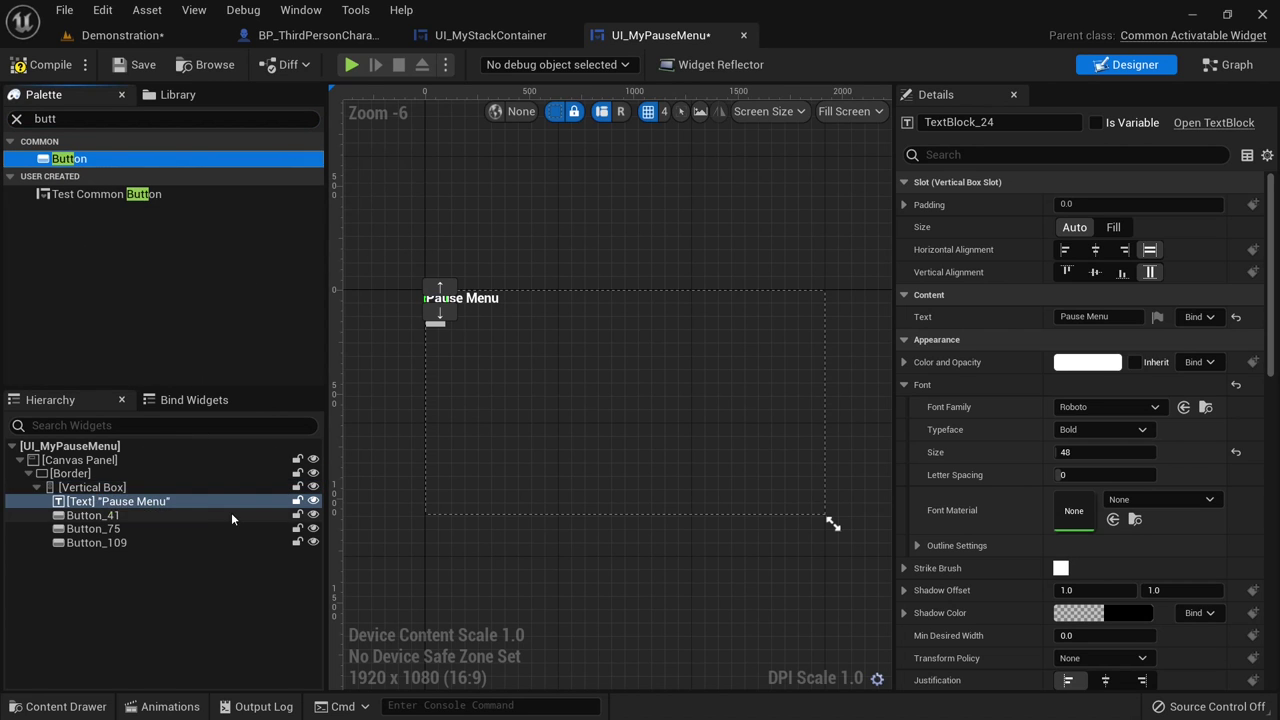
left_click_drag(64, 159, 93, 489)
- Rename the first two buttons to Button_resume and Button_HowToPlay
double_click(179, 518)
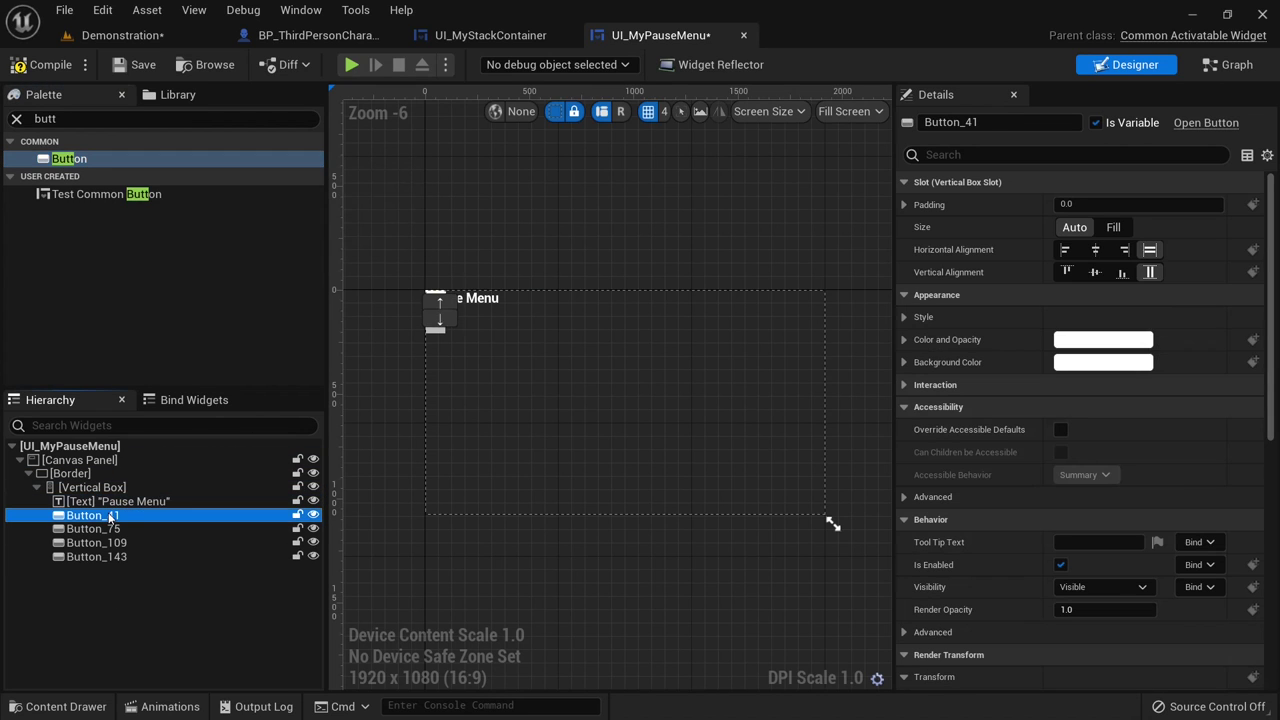
type("Butt")
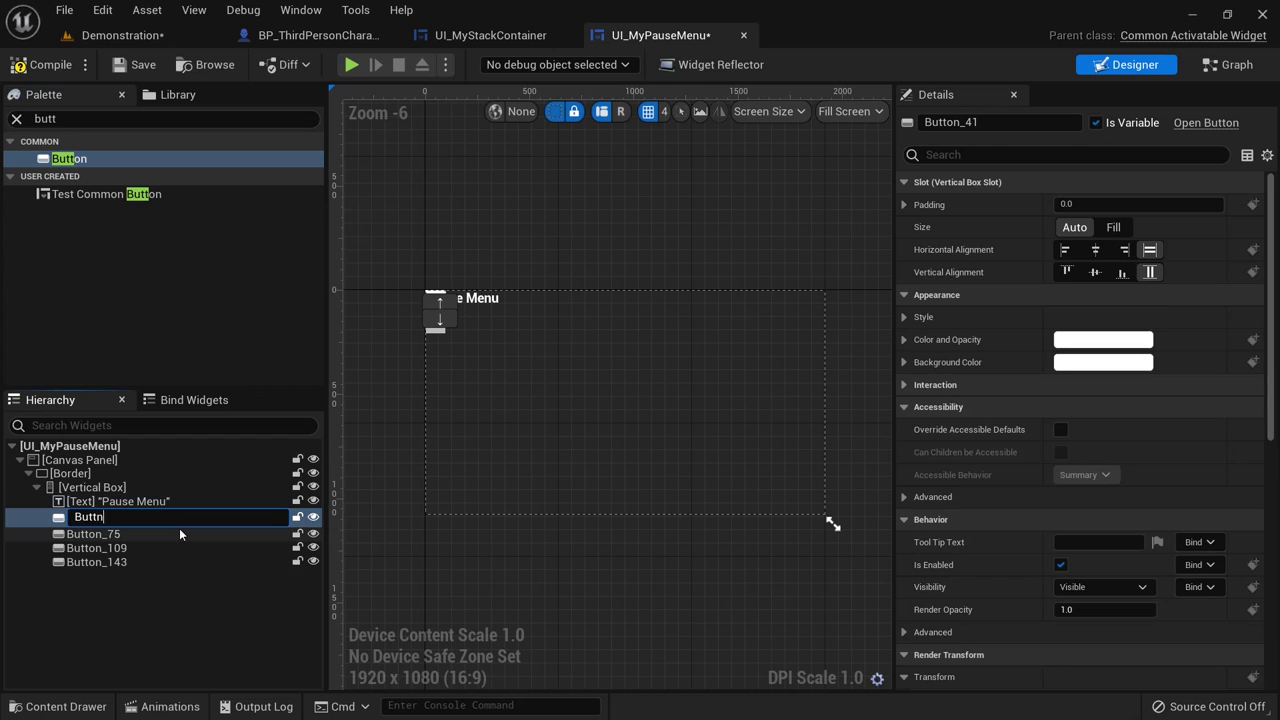
type("on_resume")
key("Return")
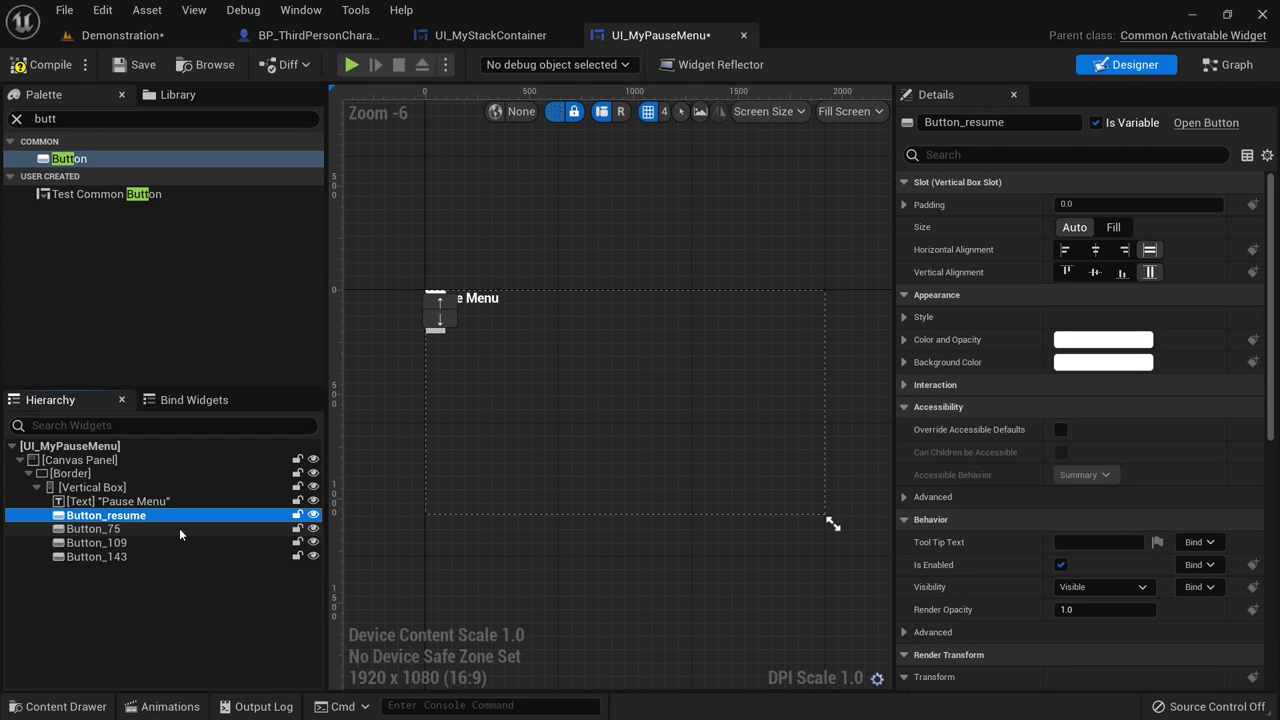
left_click(179, 528)
left_click(179, 528)
type("B")
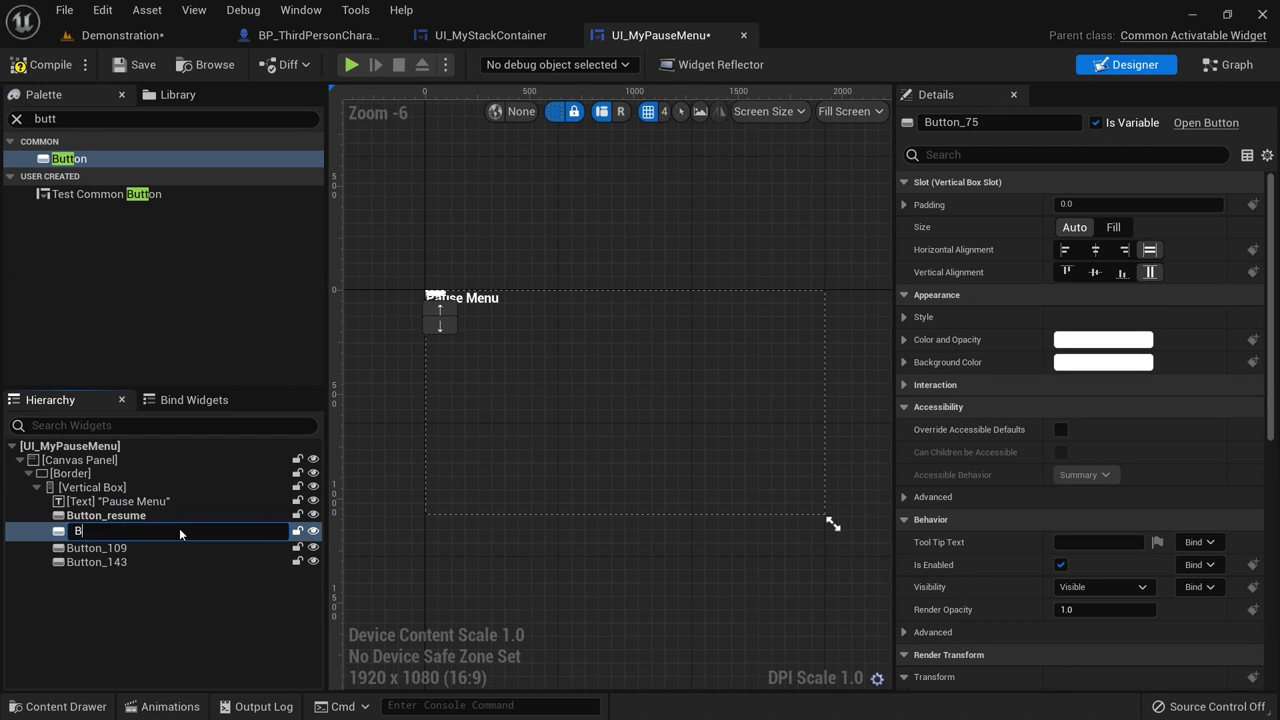
type("utton_HowToPlay")
key("Return")
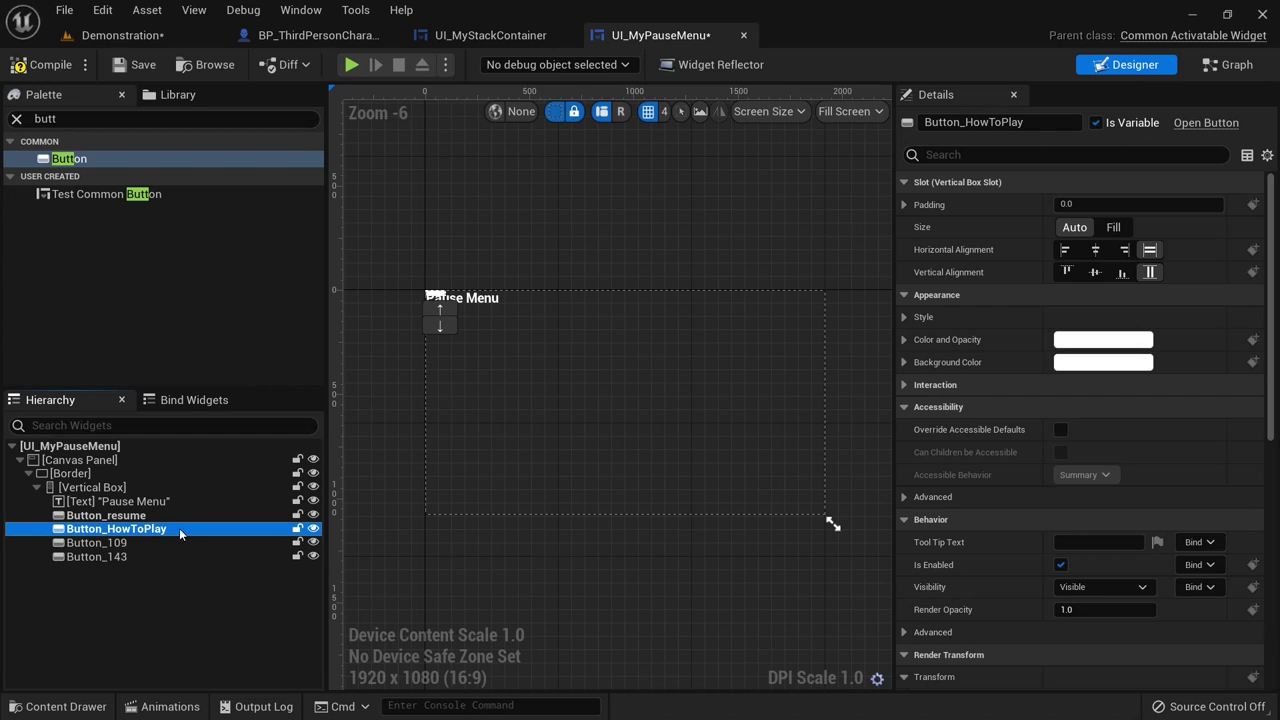
- Rename the third and fourth buttons to Button_Settings and Button_Exit
left_click(156, 544)
left_click(156, 544)
type("Bu")
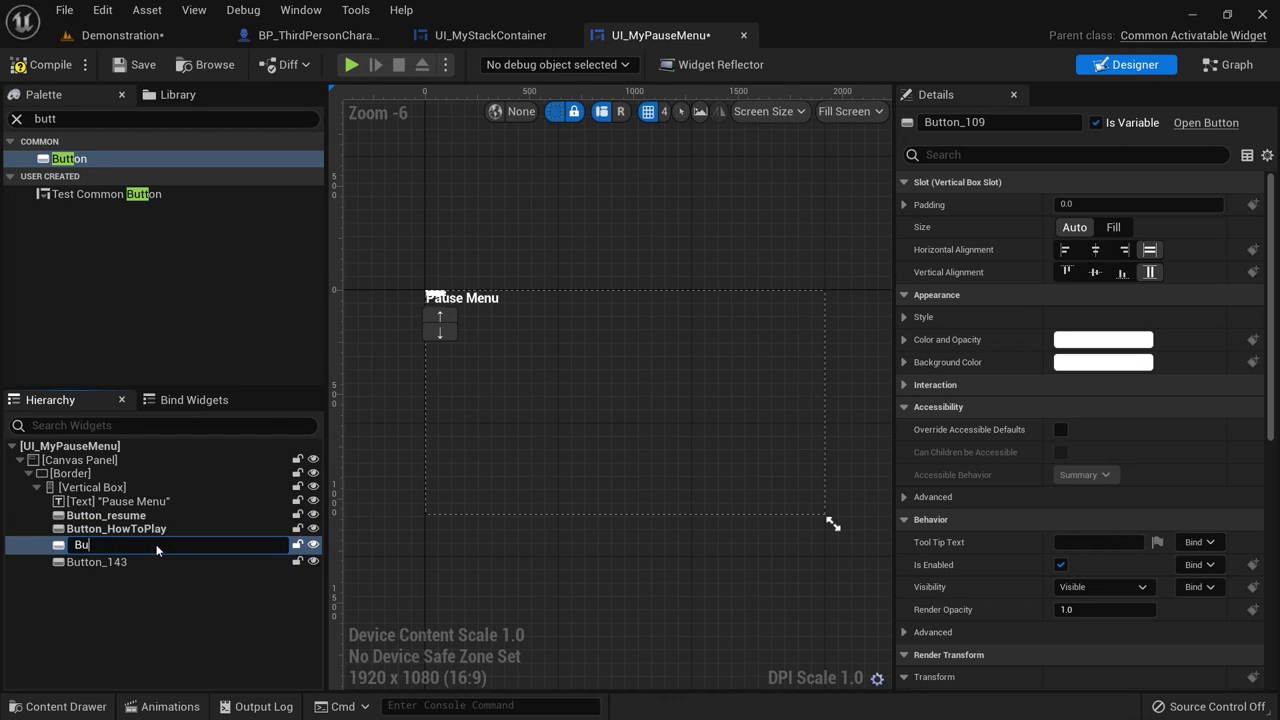
type("tton_Settings")
key("Return")
left_click(140, 556)
left_click(140, 556)
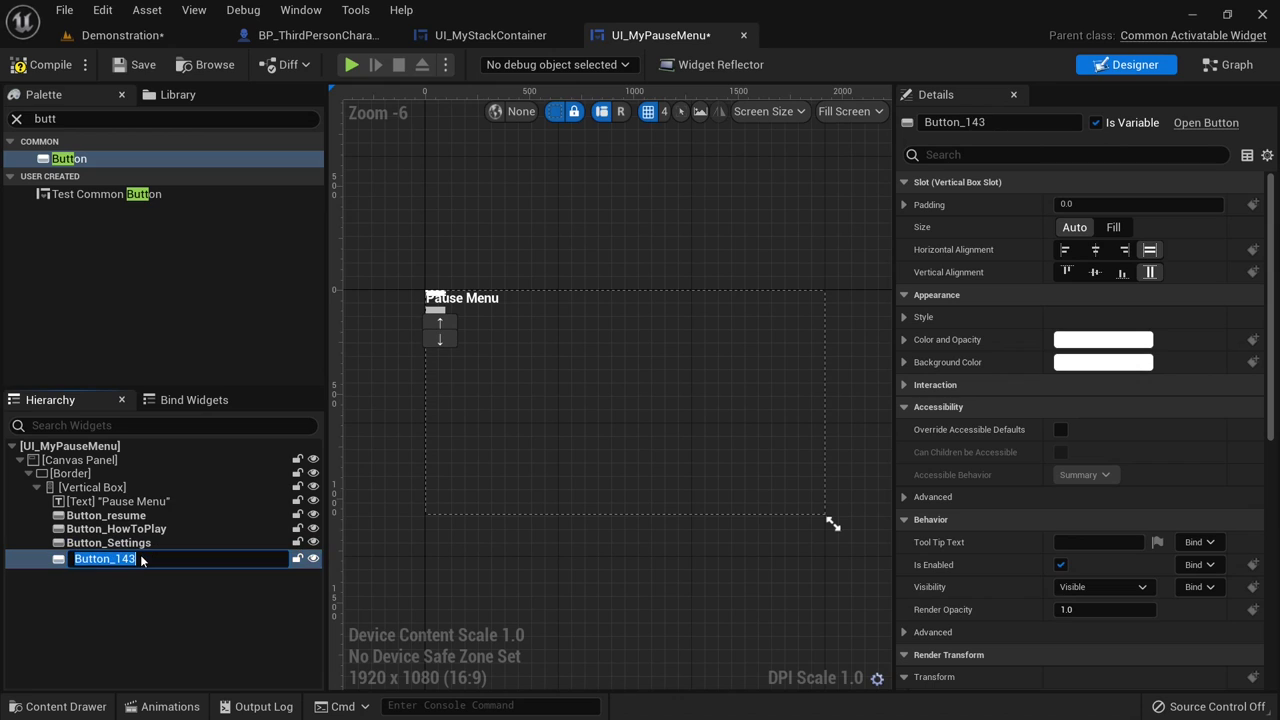
type("Button_Exit")
key("Return")
- Try to fix Button_resume's capitalisation, cancelling the rename attempts without changes
left_click(110, 516)
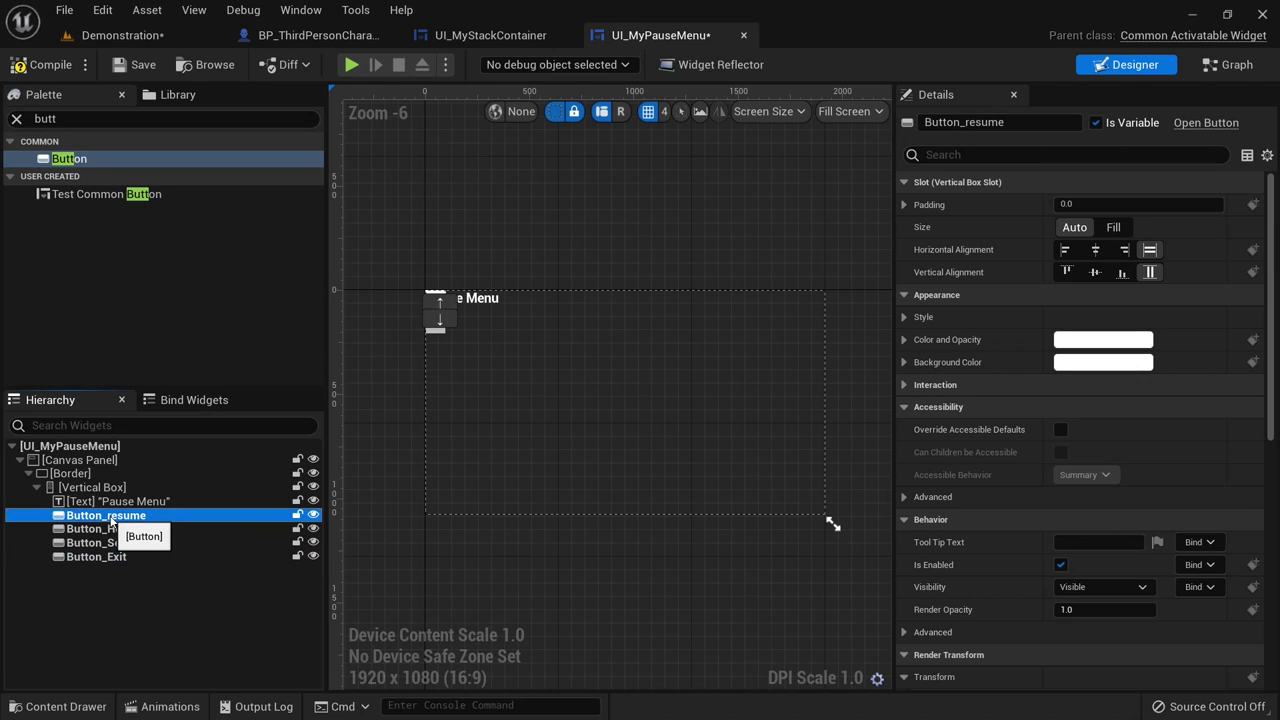
left_click(111, 517)
type("Resume")
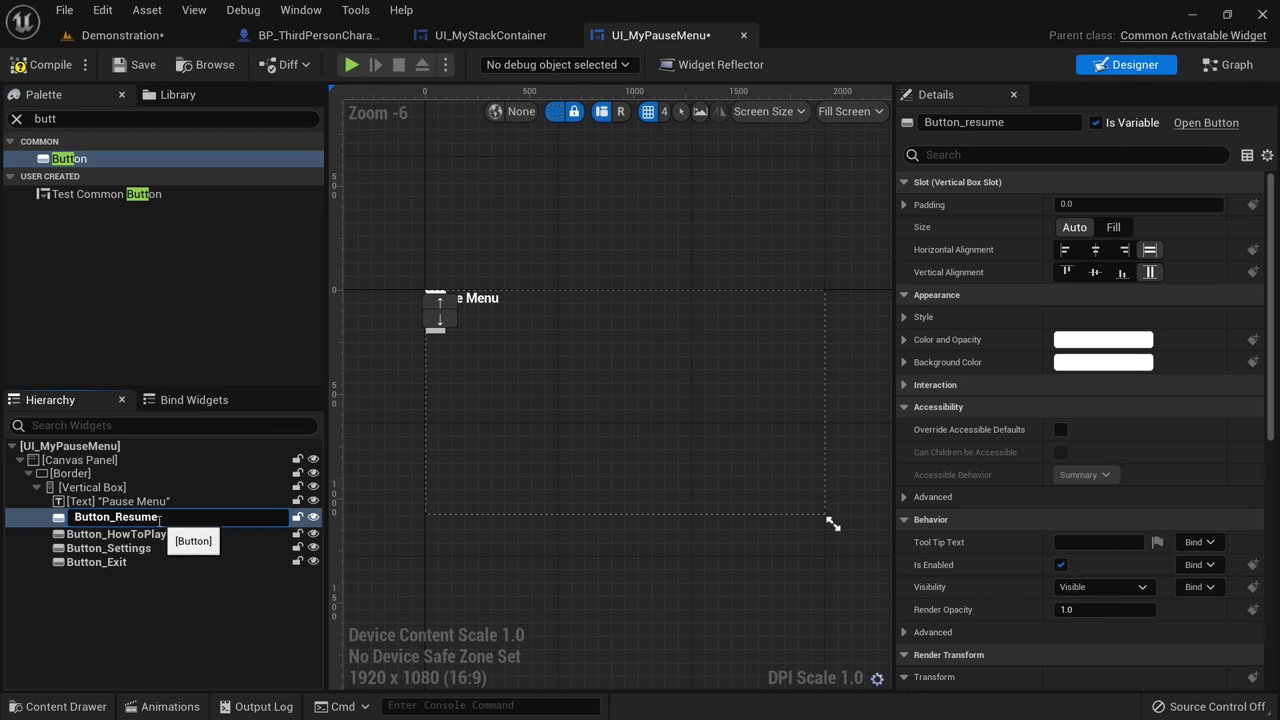
key("Escape")
key("Down")
key("Down")
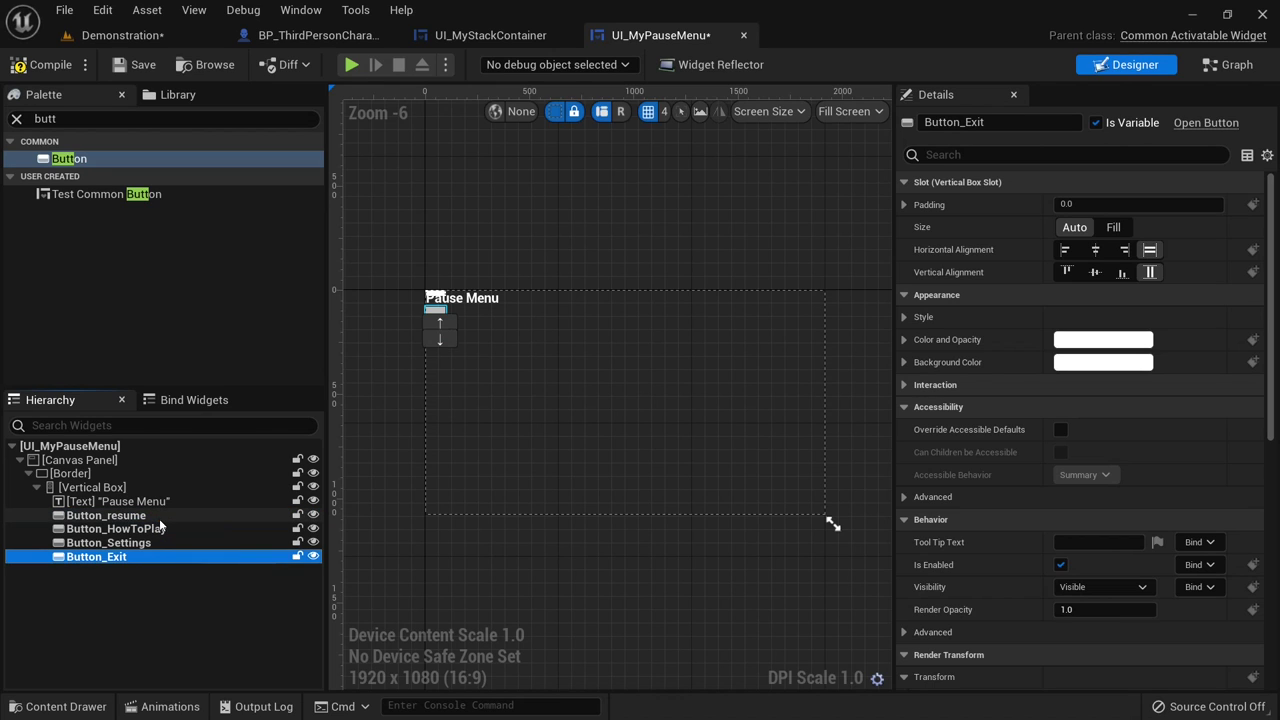
left_click(160, 518)
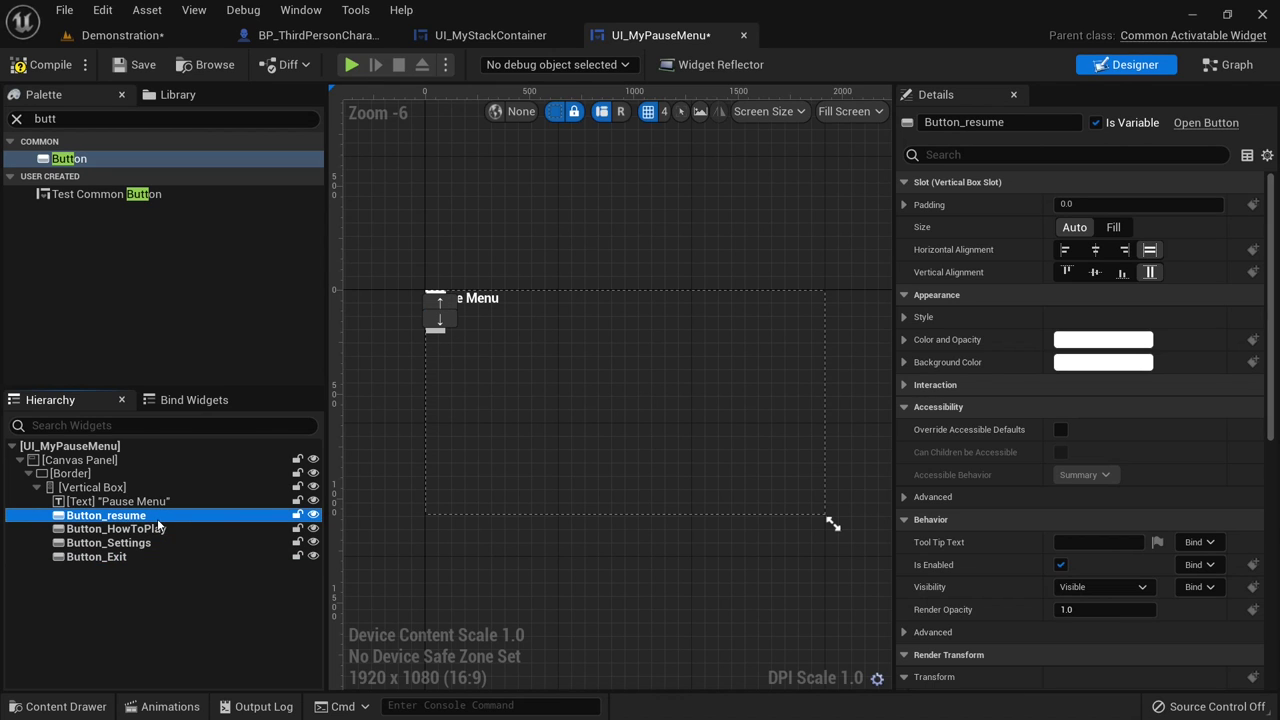
key("F2")
key("Escape")
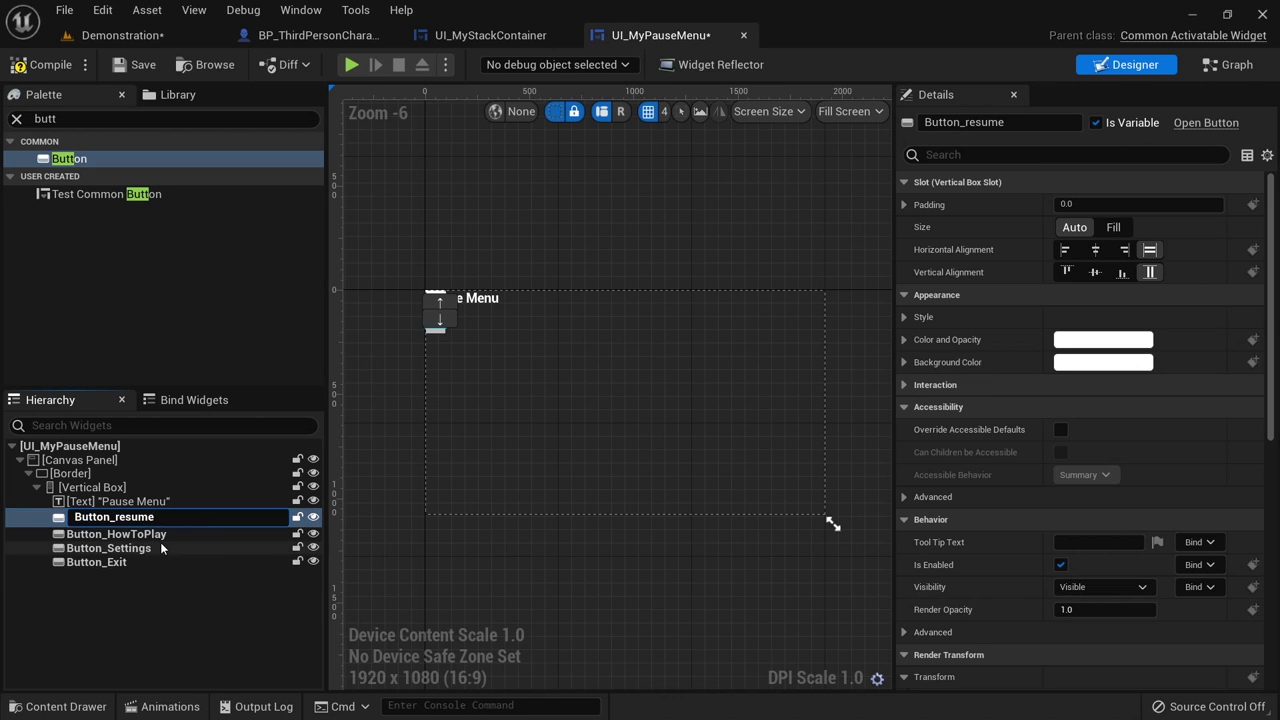
key("Down")
key("Down")
- Correct the first button's name from Button_resume to Button_Resume
left_click(128, 517)
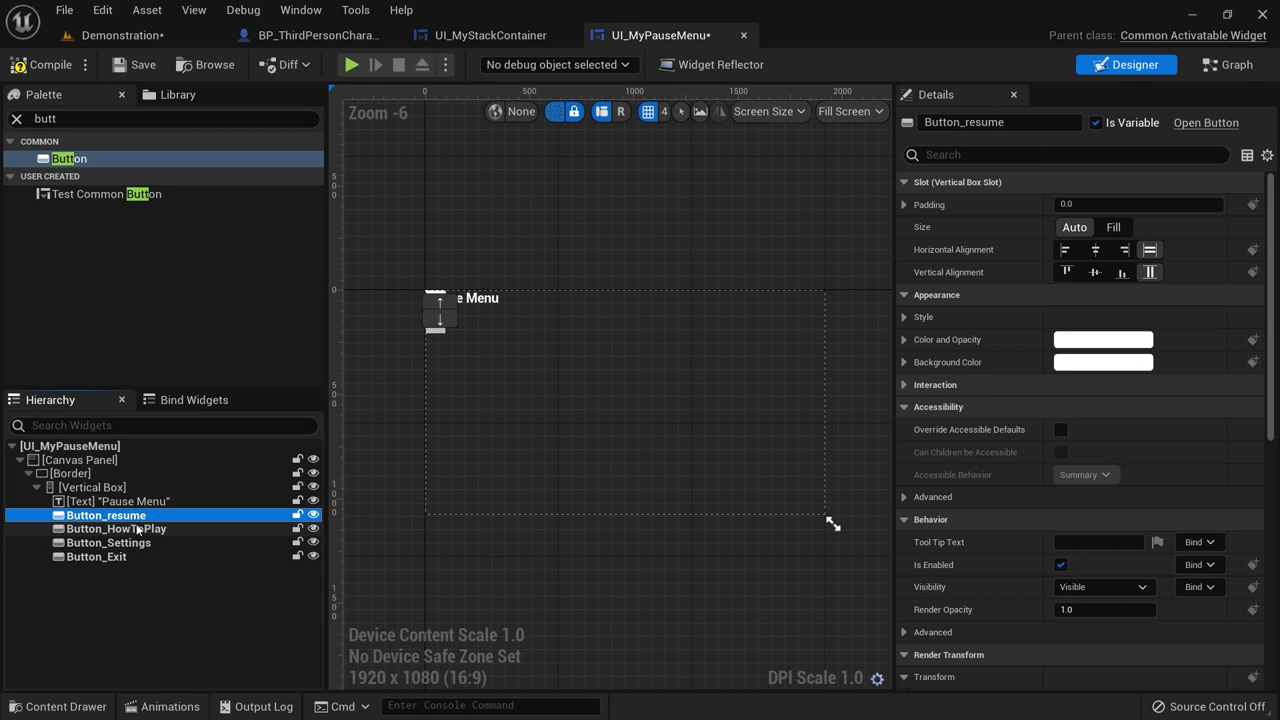
key("F2")
left_click(172, 516)
type("1")
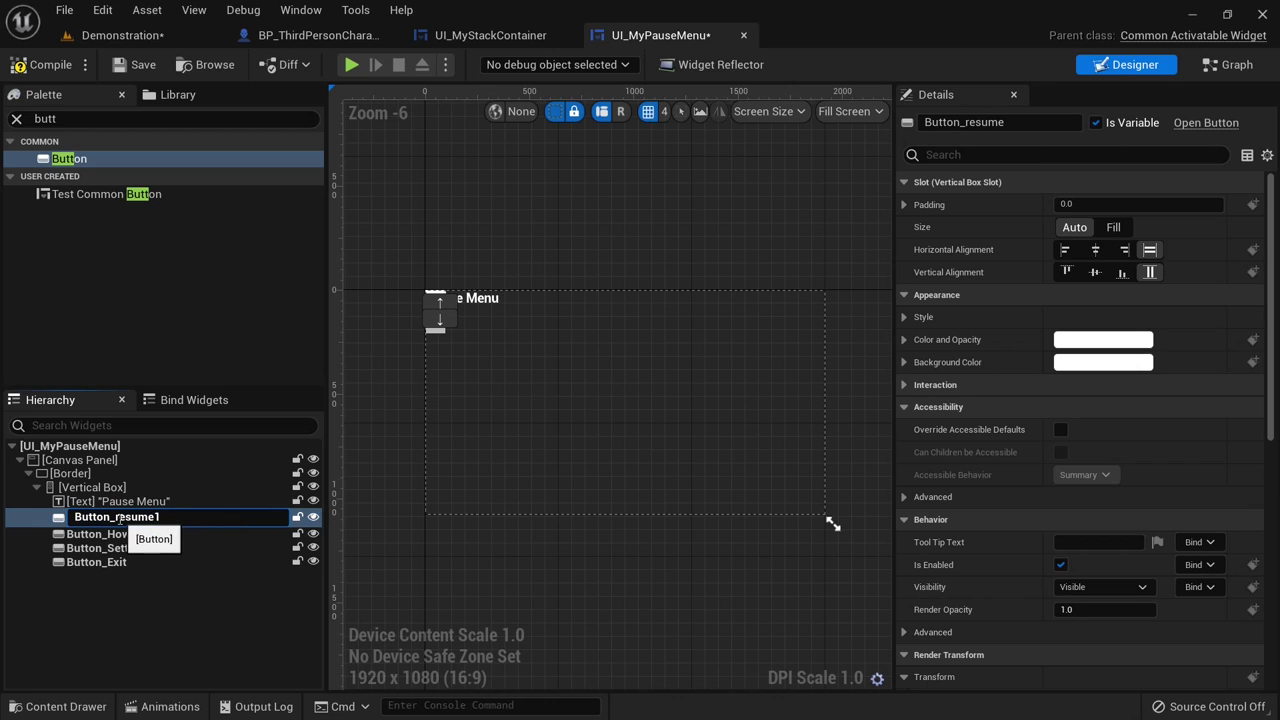
key("BackSpace")
type("R")
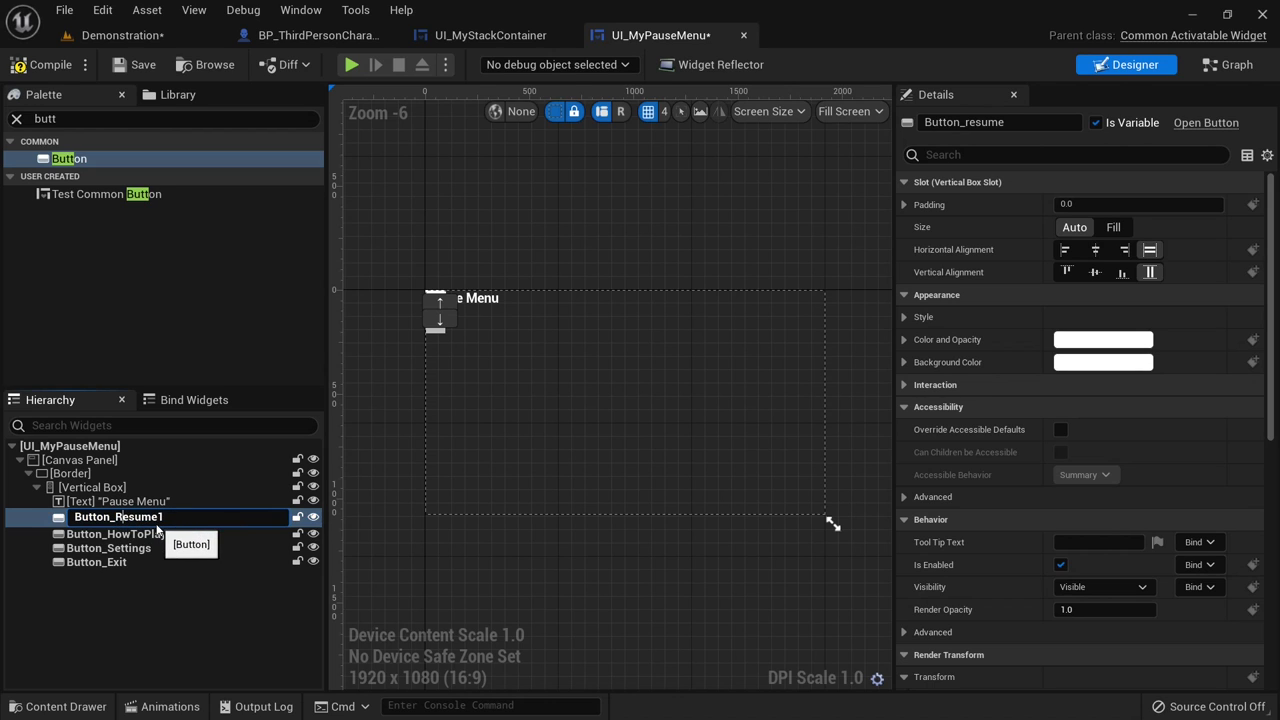
key("Return")
key("F2")
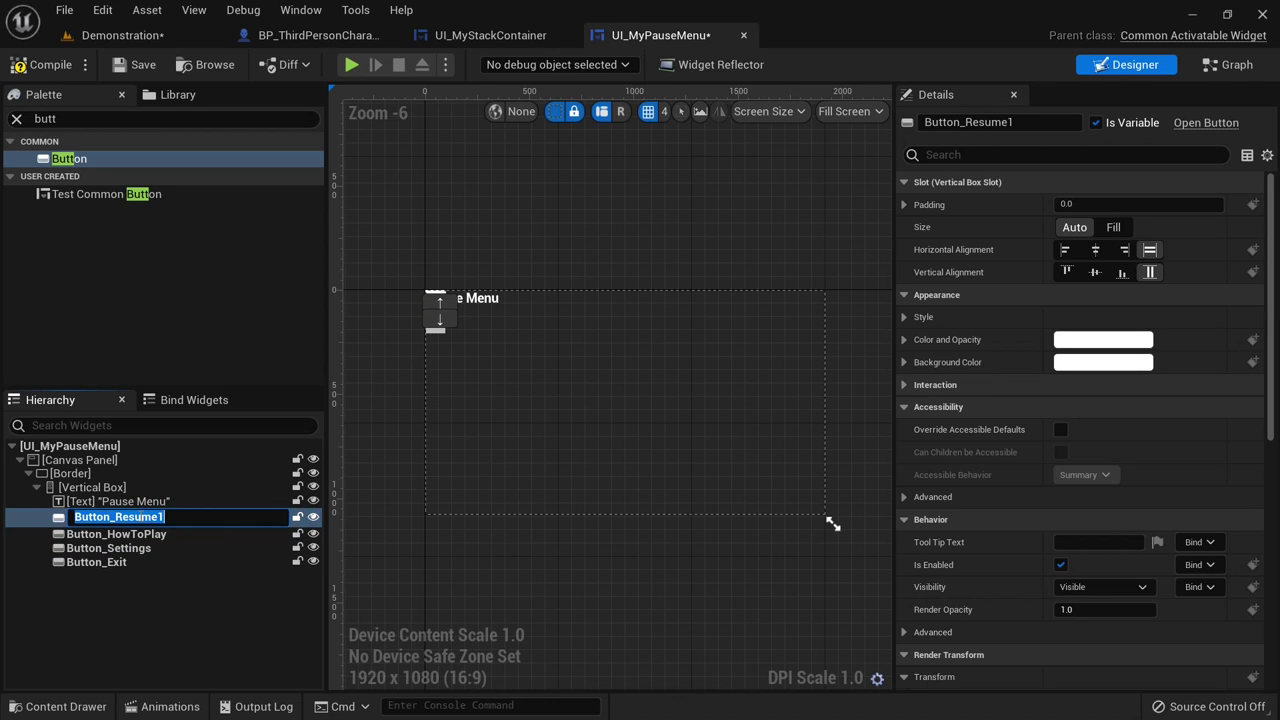
key("End")
key("BackSpace")
key("Return")
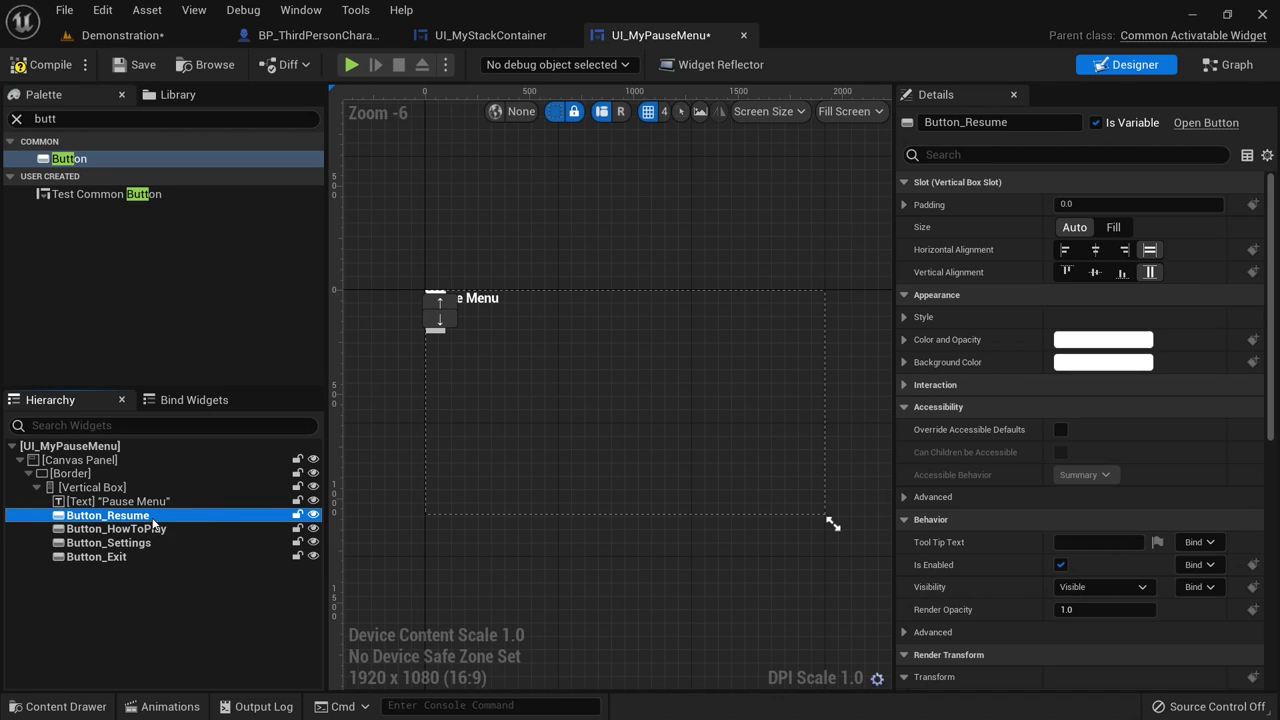
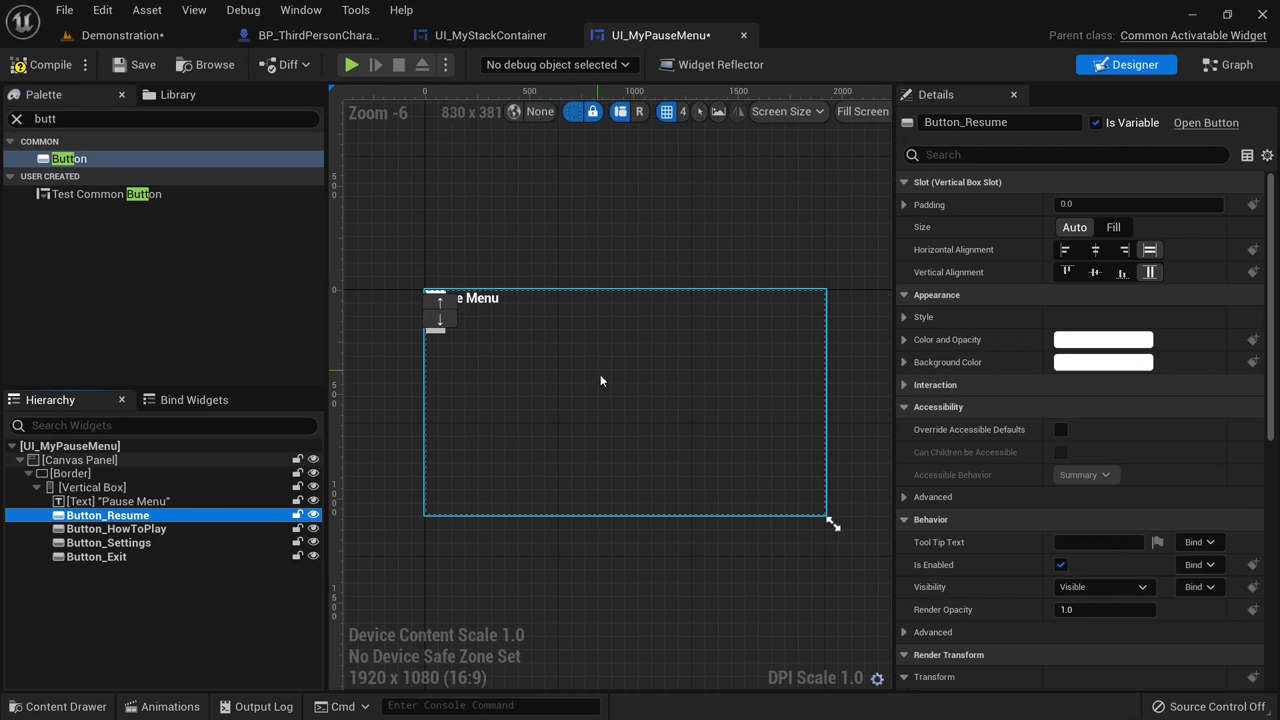
- Anchor the pause menu's border to the centre, zero its X/Y position, and size it to content
left_click(85, 474)
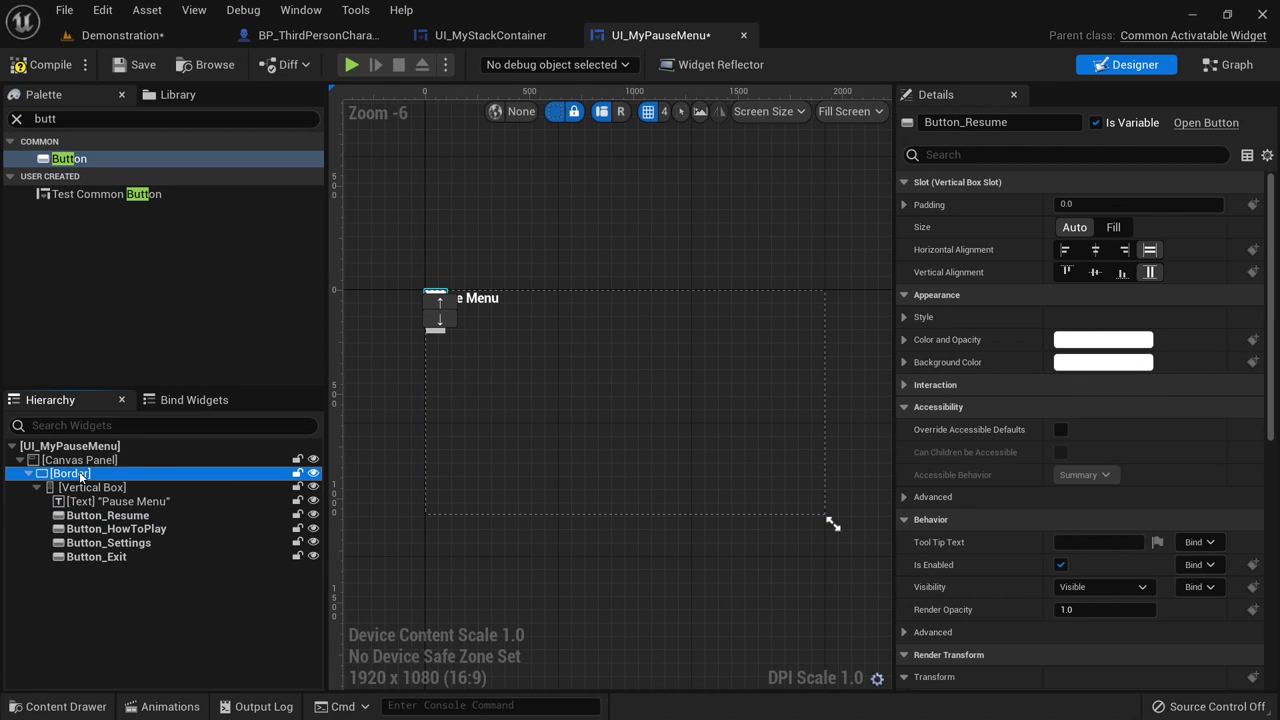
left_click(1095, 205)
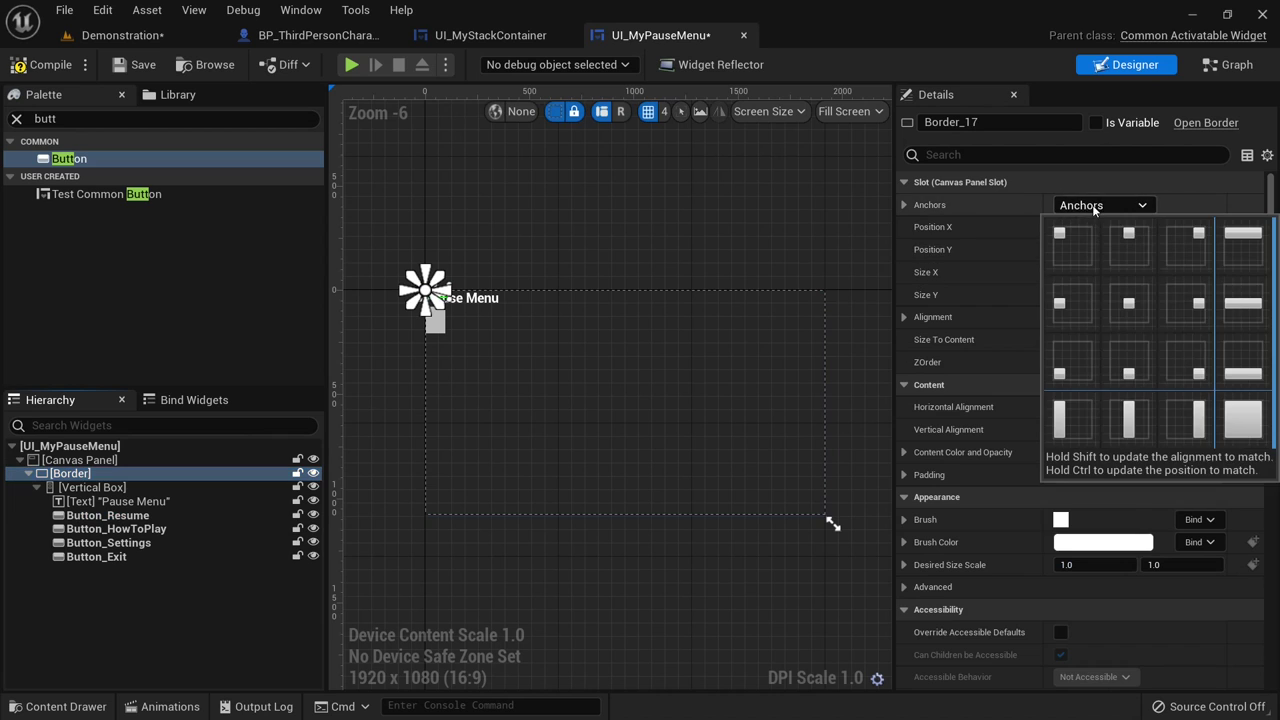
left_click(1128, 310, "ctrl")
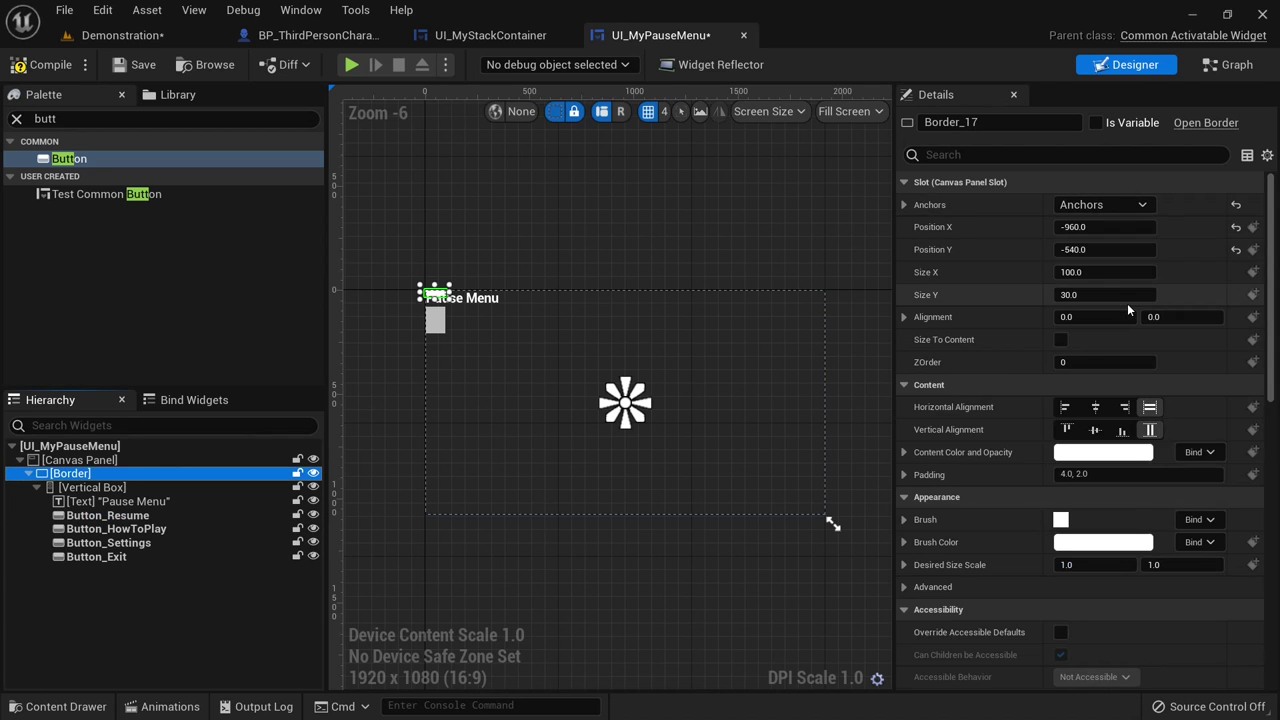
left_click(1236, 227)
left_click(1236, 250)
left_click(1060, 339)
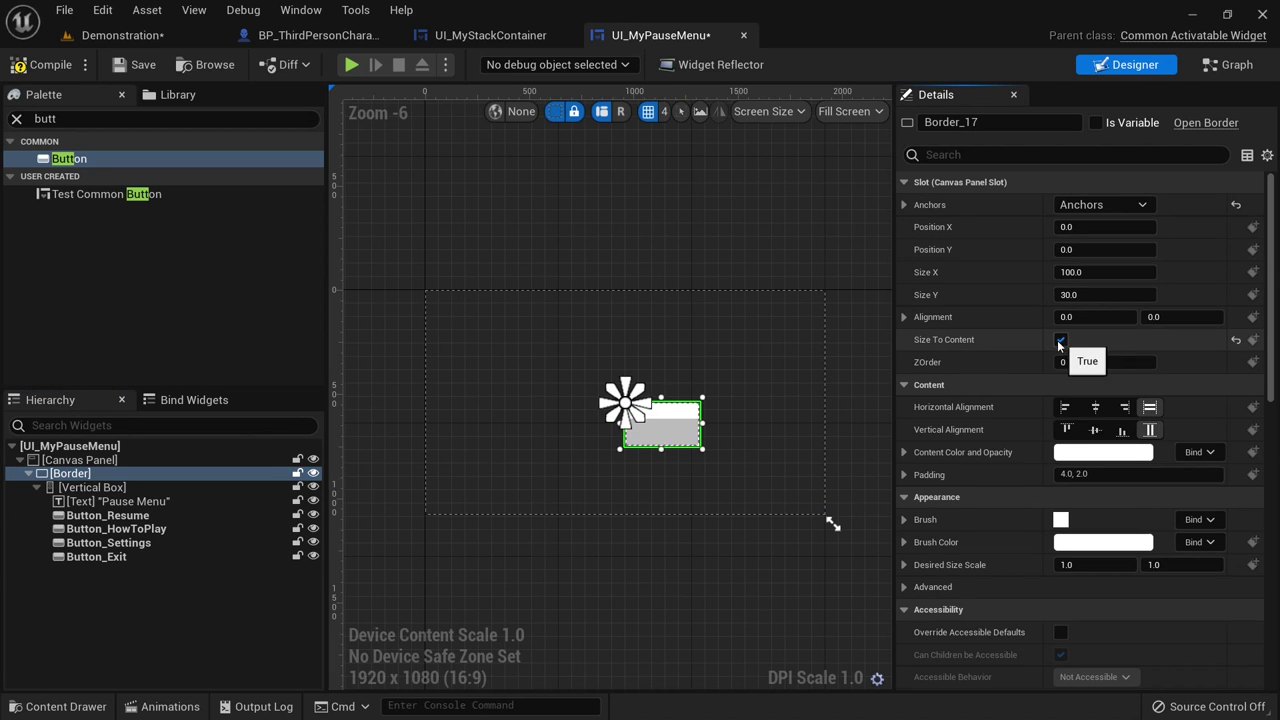
scroll(588, 362, "up", 3)
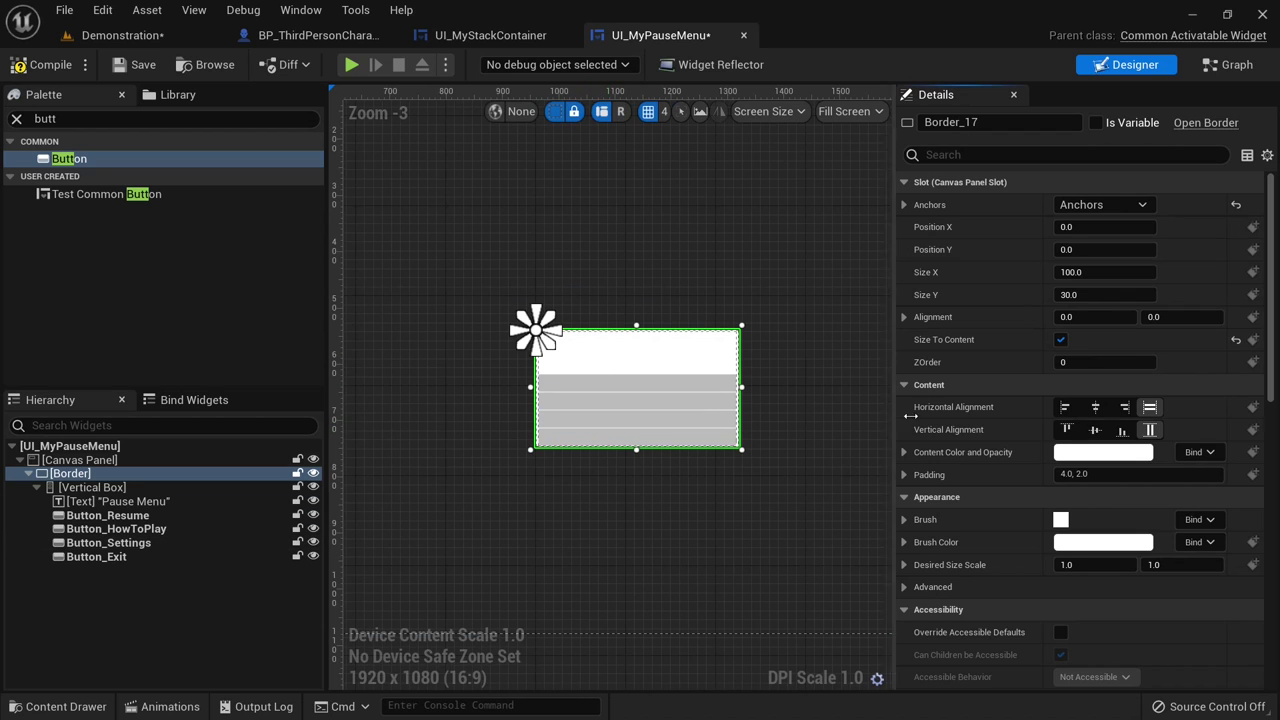
- Give the border a black background brush with 0.5 alpha
left_click(1075, 545)
left_click_drag(948, 360, 949, 548)
left_click(799, 640)
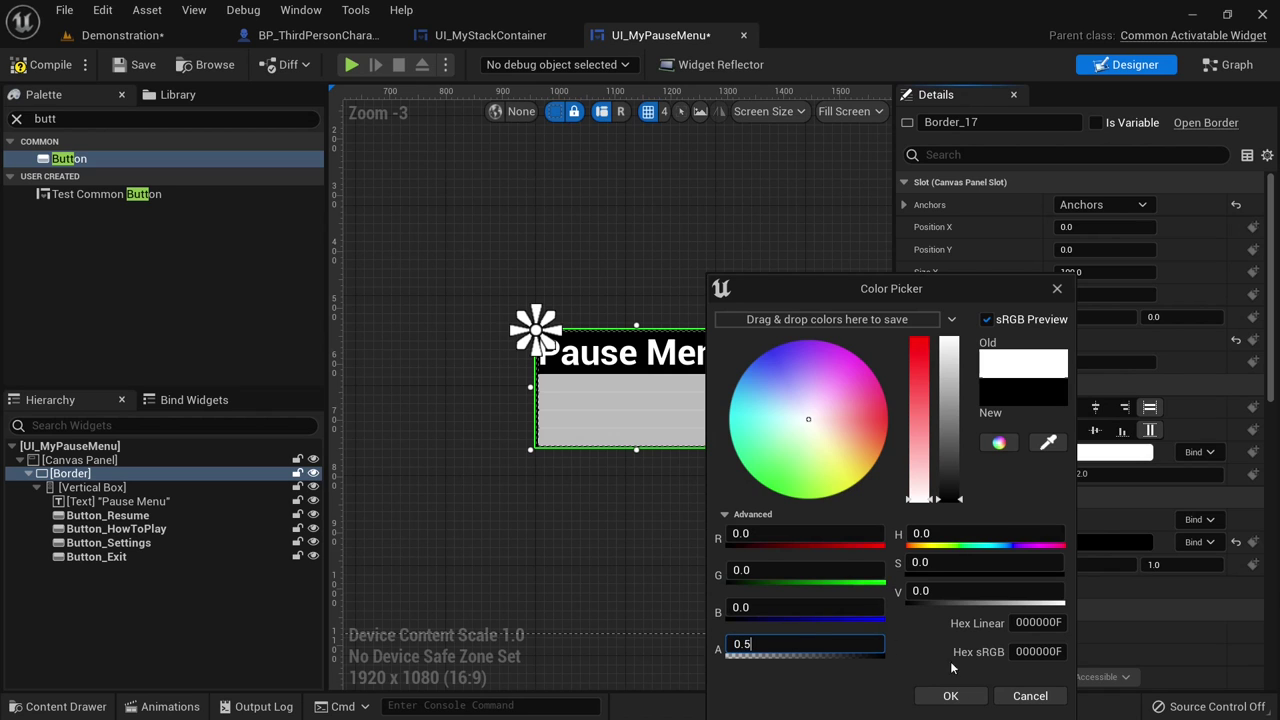
type("0.5")
left_click(950, 695)
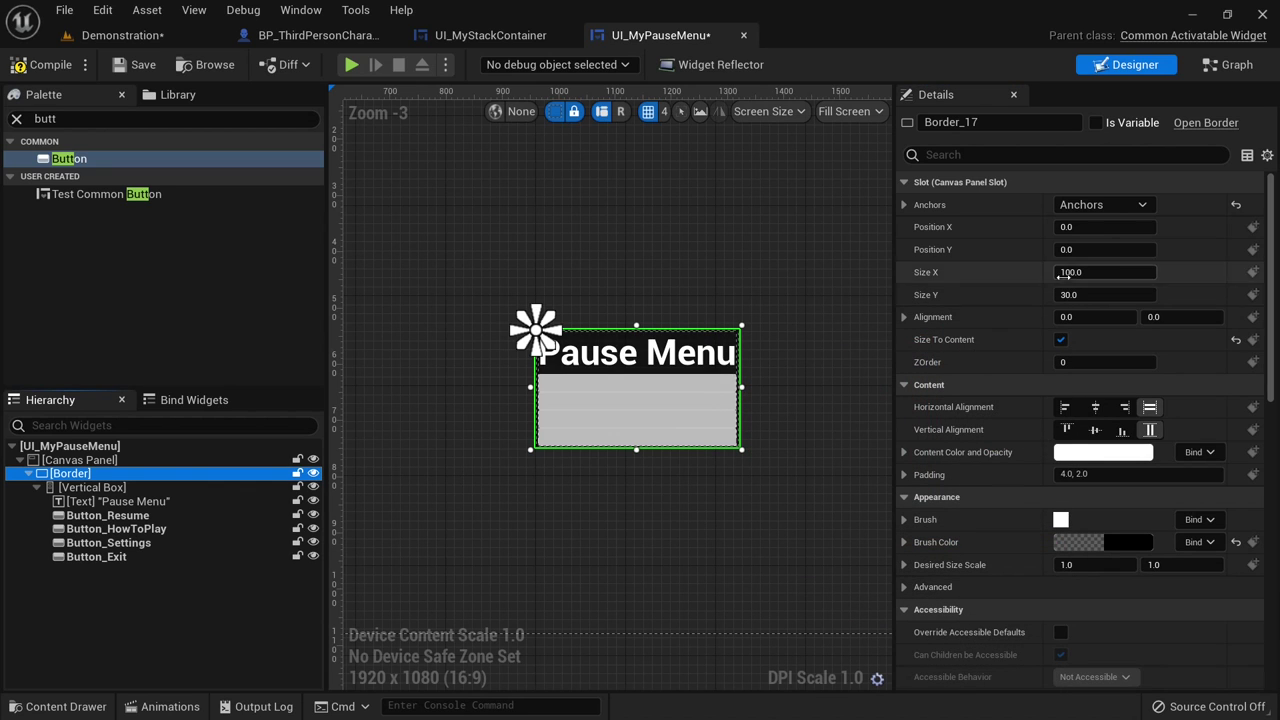
- Set the border's alignment to 0.5, 0.5 so the menu sits centred
left_click(1104, 317)
type("0.5")
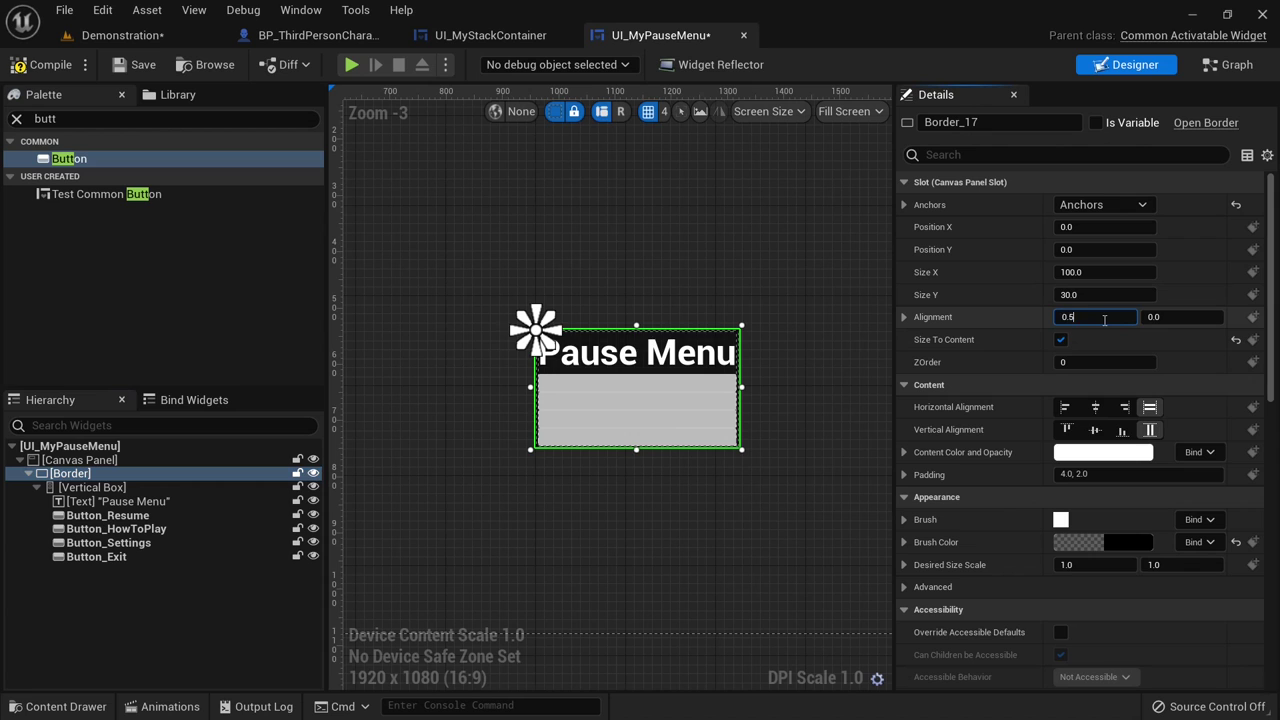
key("Tab")
type("0.5")
key("Return")
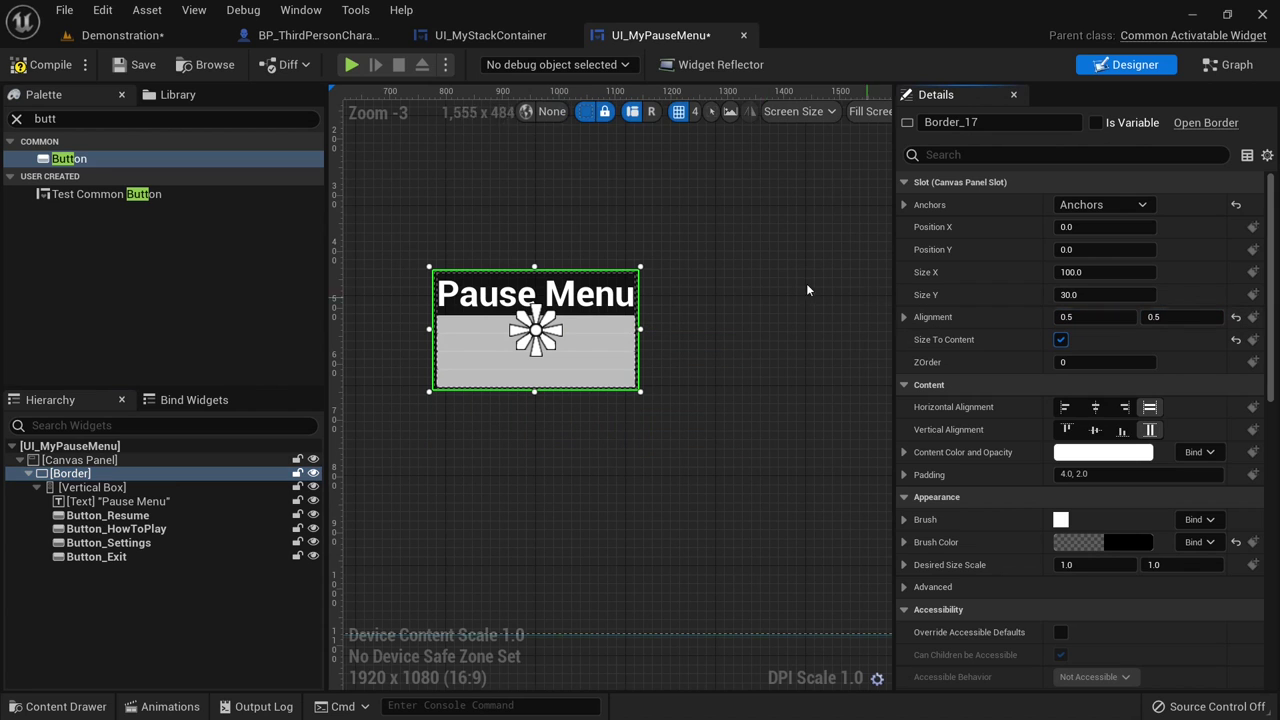
right_click_drag(736, 290, 790, 339)
scroll(790, 346, "up", 1)
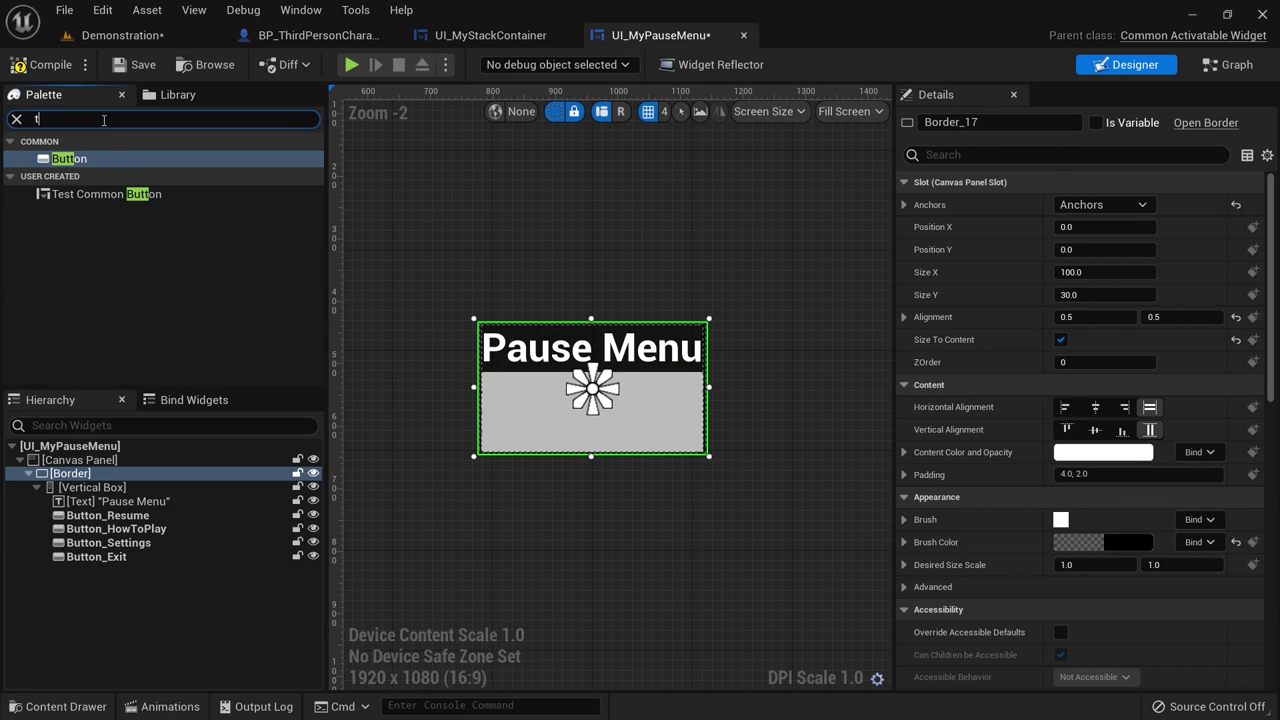
- Add Text labels into the buttons and set the first label to 'Resume'
left_click_drag(62, 175, 100, 571)
left_click_drag(118, 562, 122, 599)
left_click(129, 530)
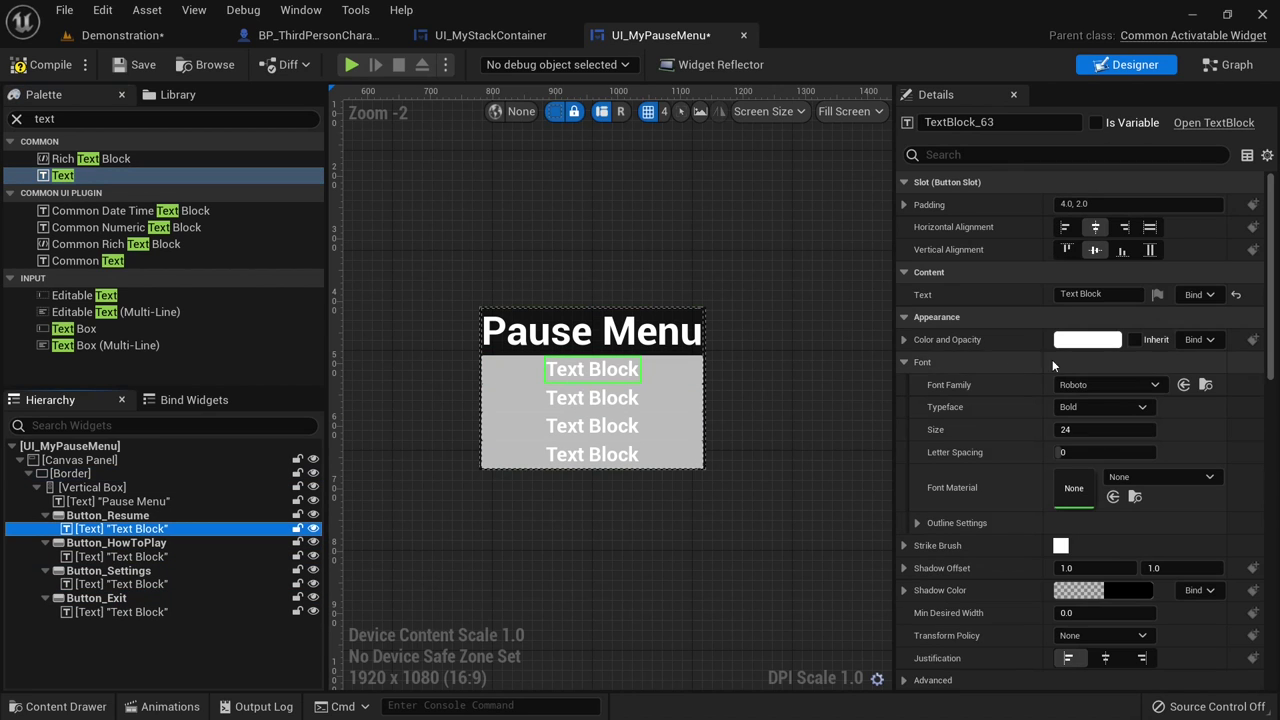
left_click(1090, 294)
type("Resume")
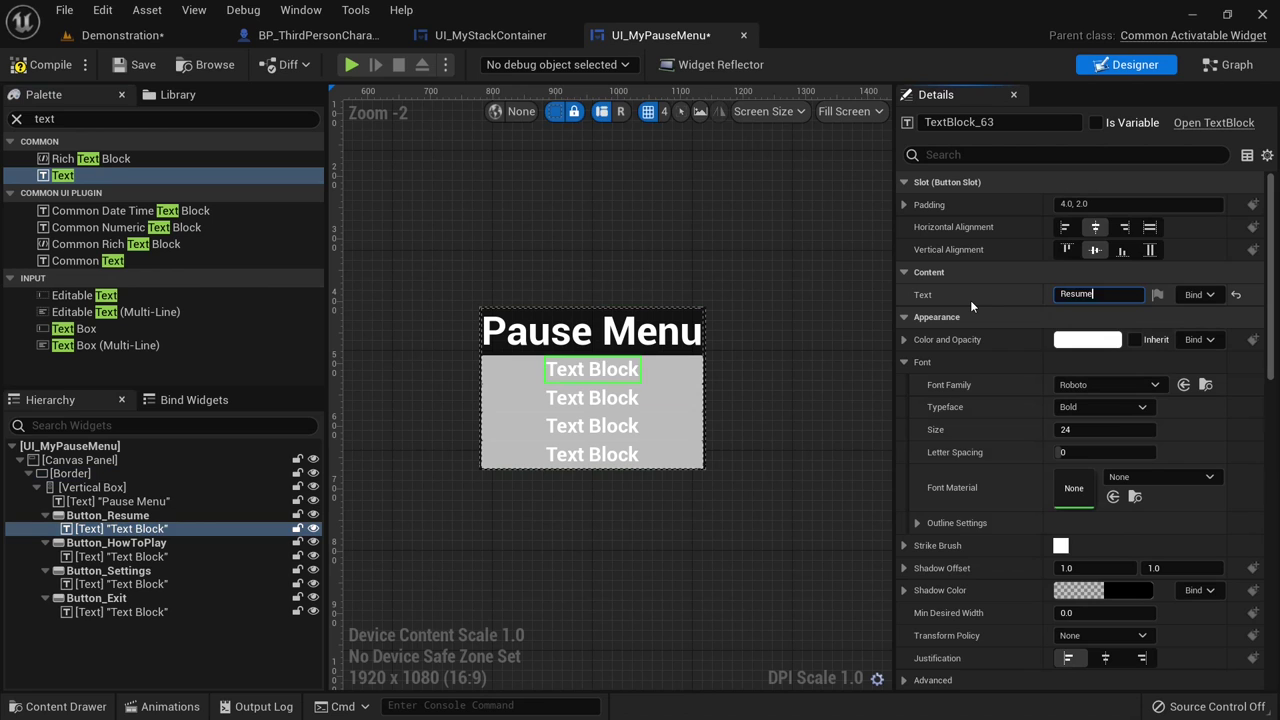
key("Return")
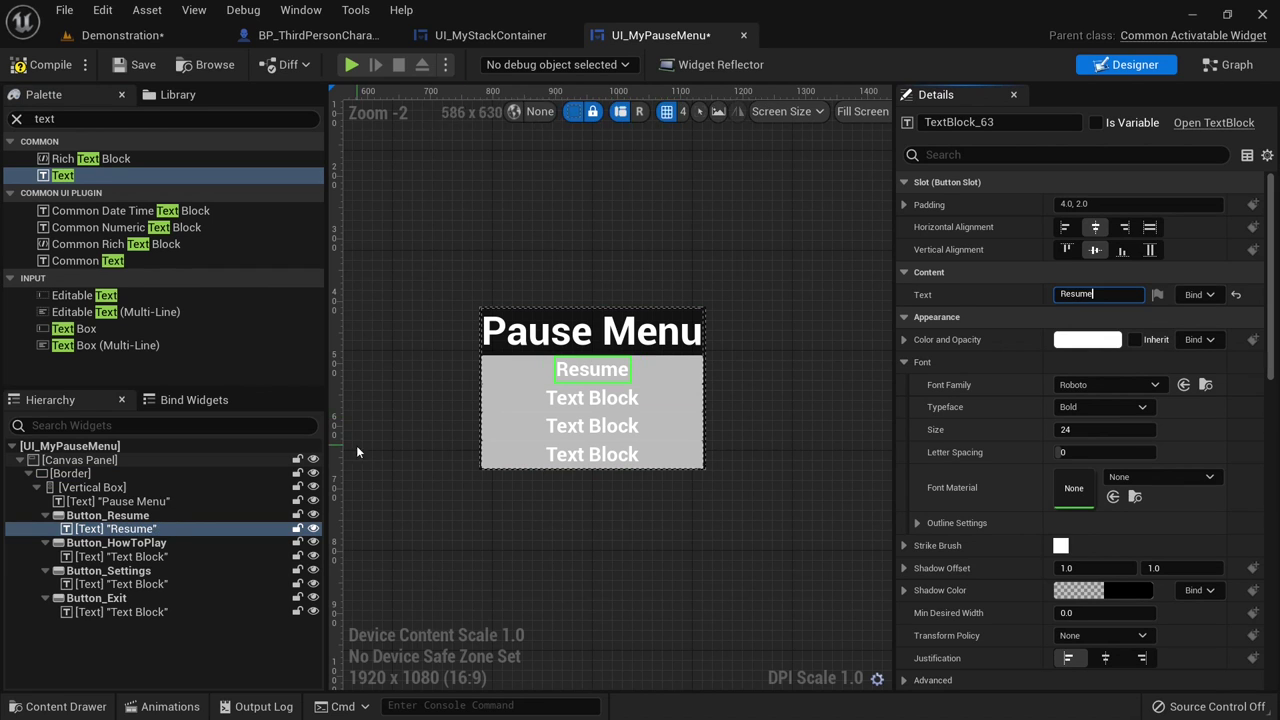
- Label the remaining buttons 'How to play', 'Settings' and 'Exit'
left_click(121, 556)
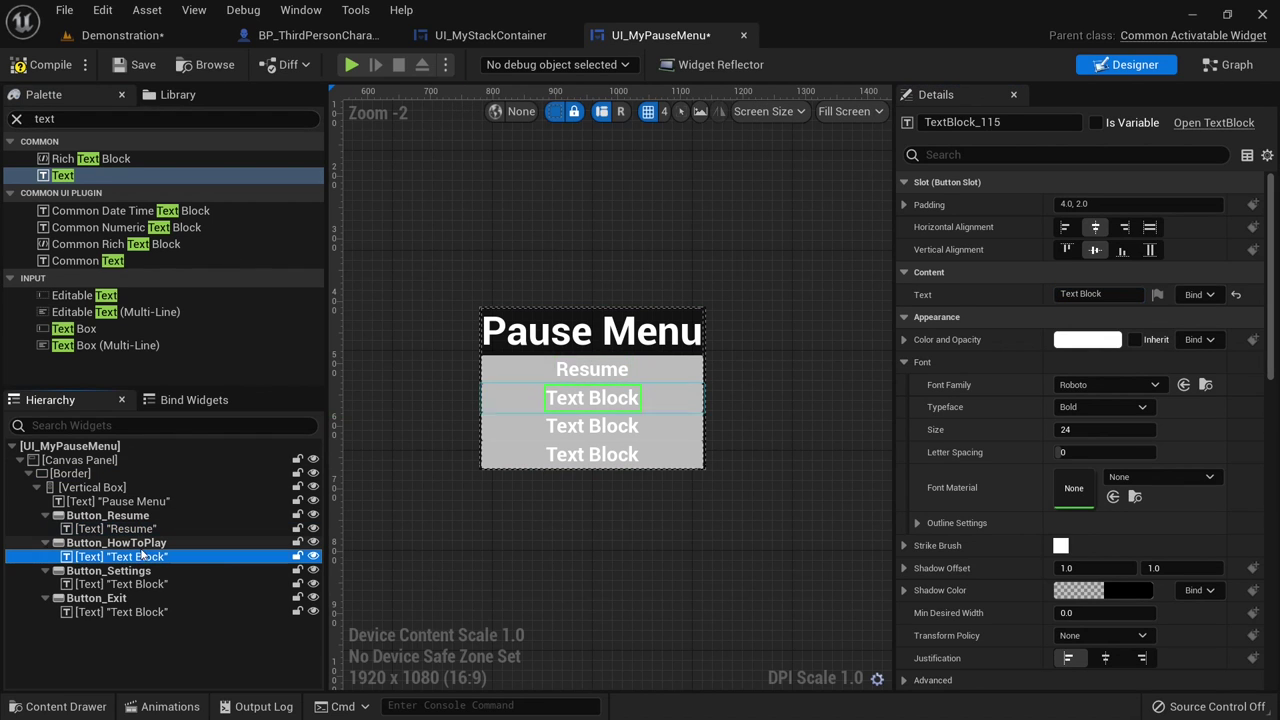
left_click(1092, 294)
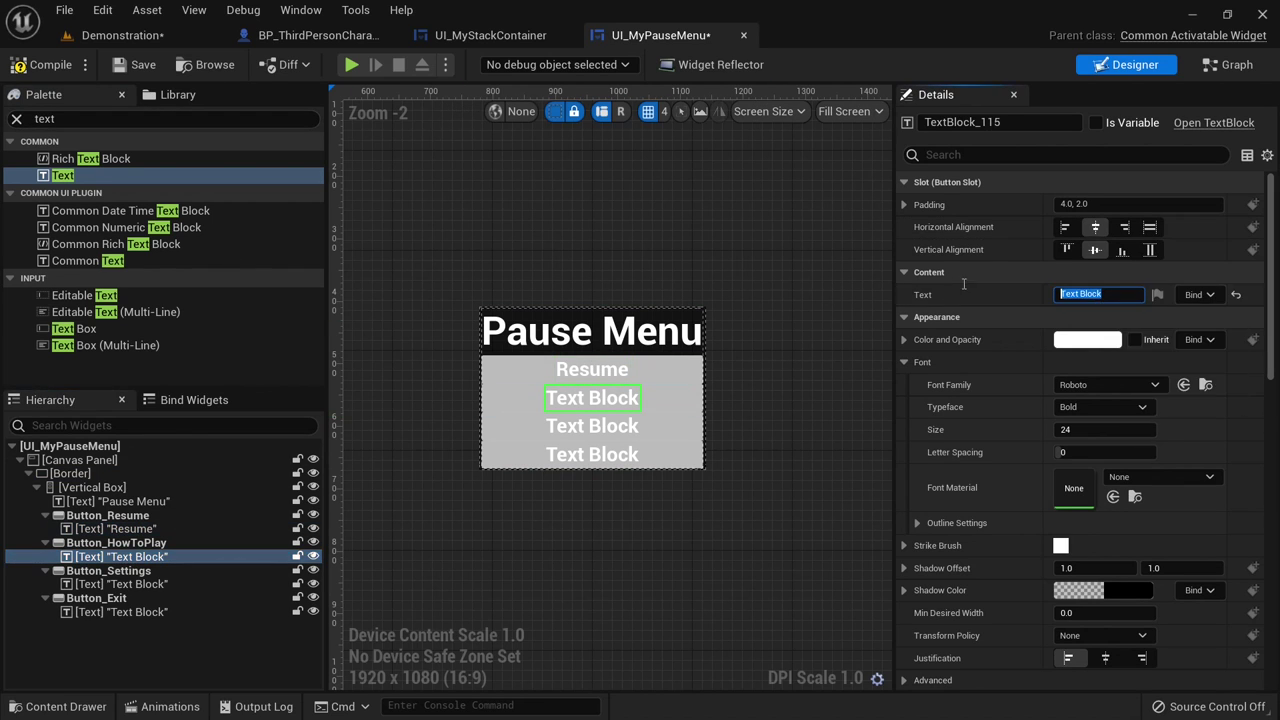
type("How to play")
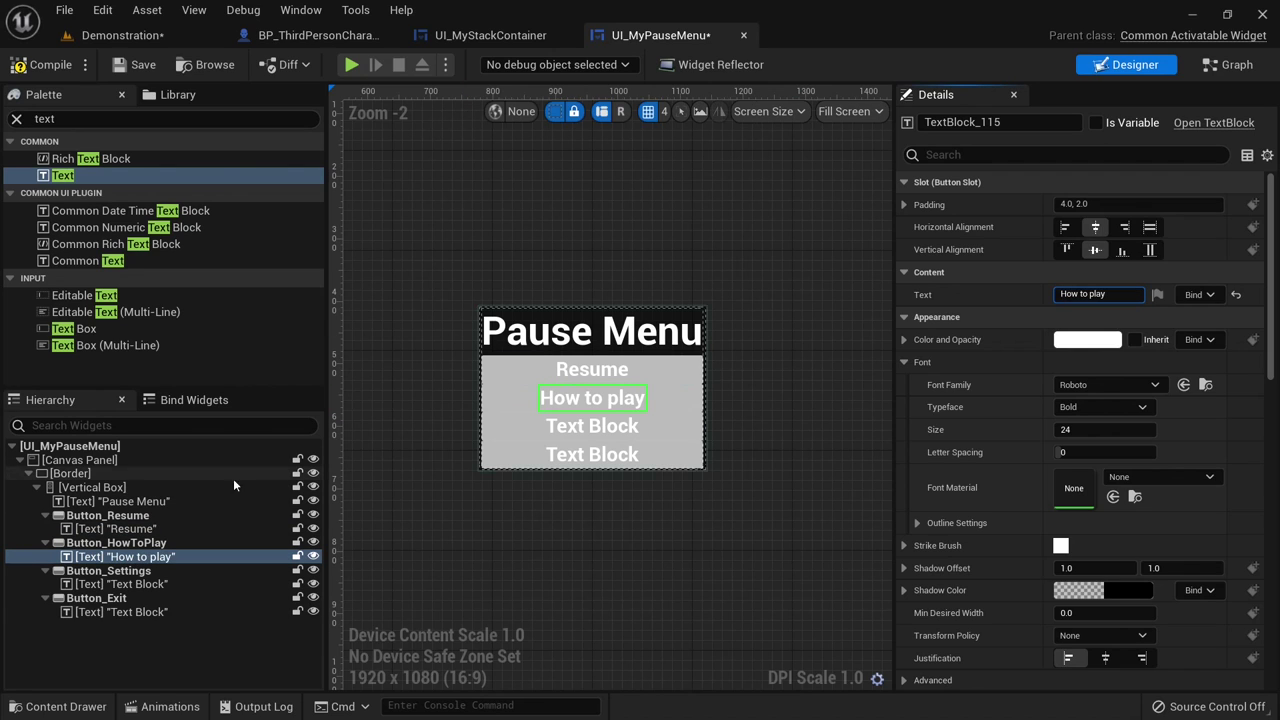
left_click(152, 586)
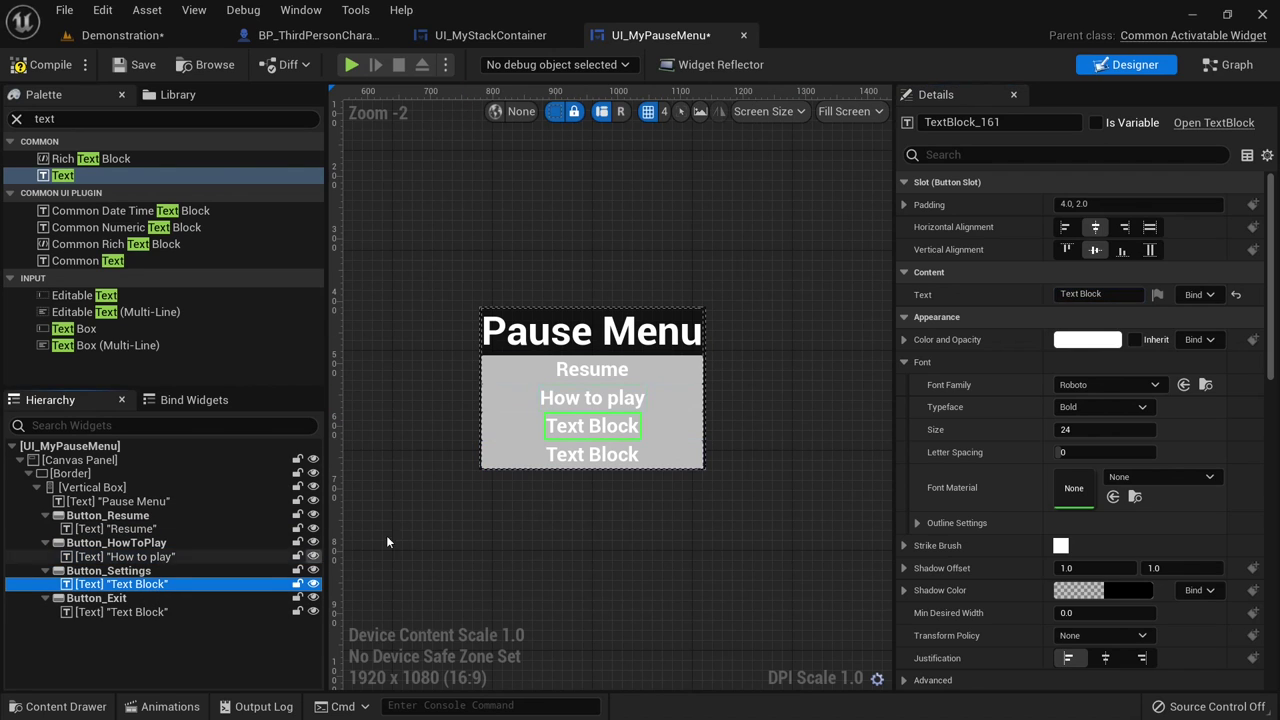
left_click(1092, 294)
type("Settings")
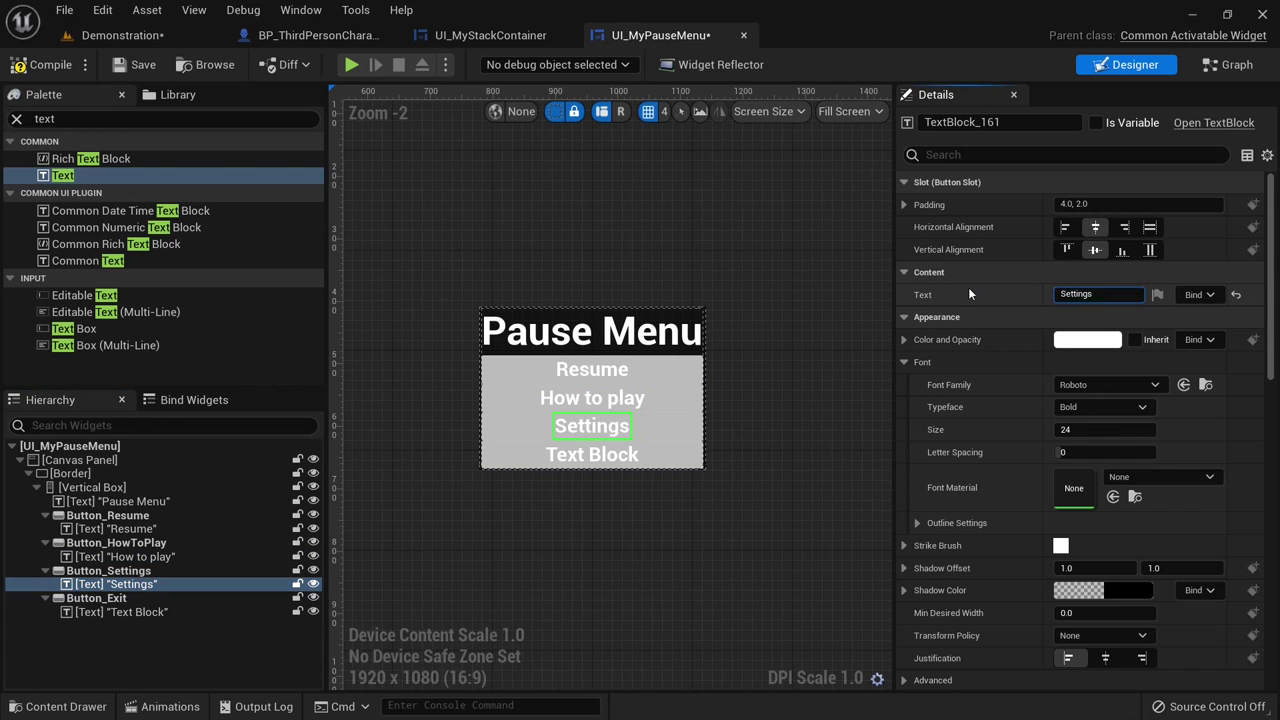
left_click(116, 612)
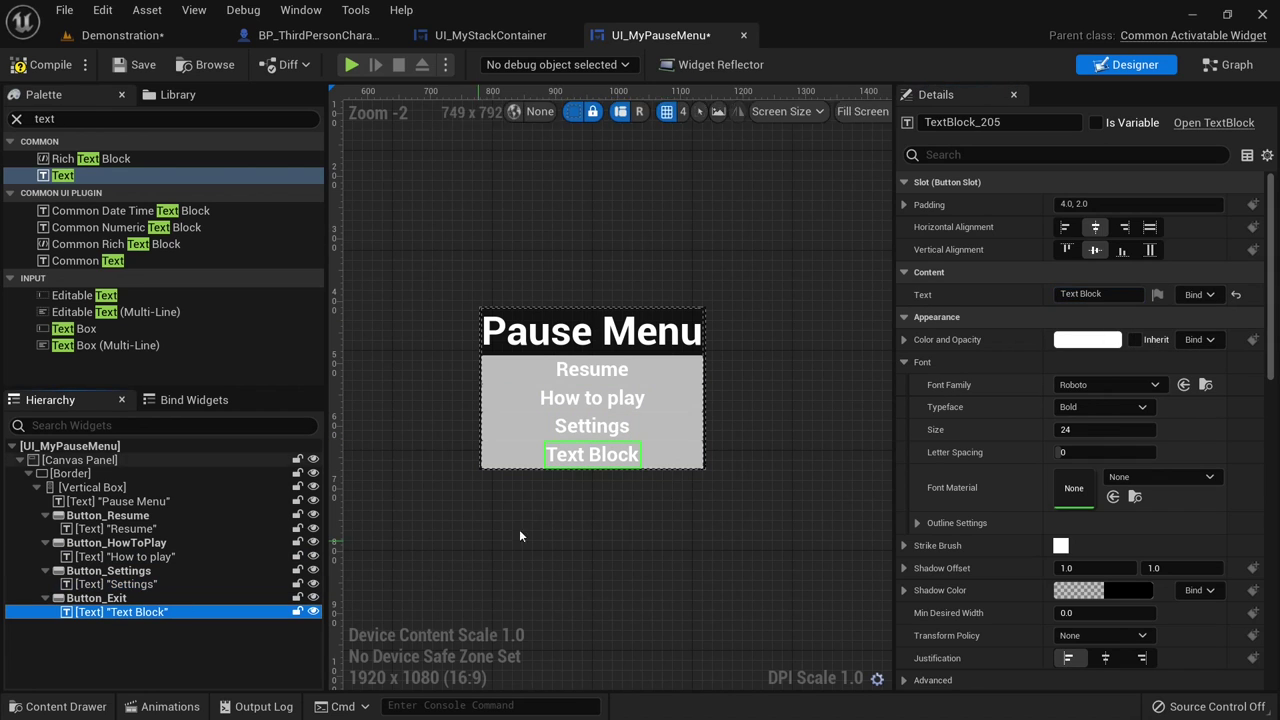
left_click(1095, 294)
type("Exit")
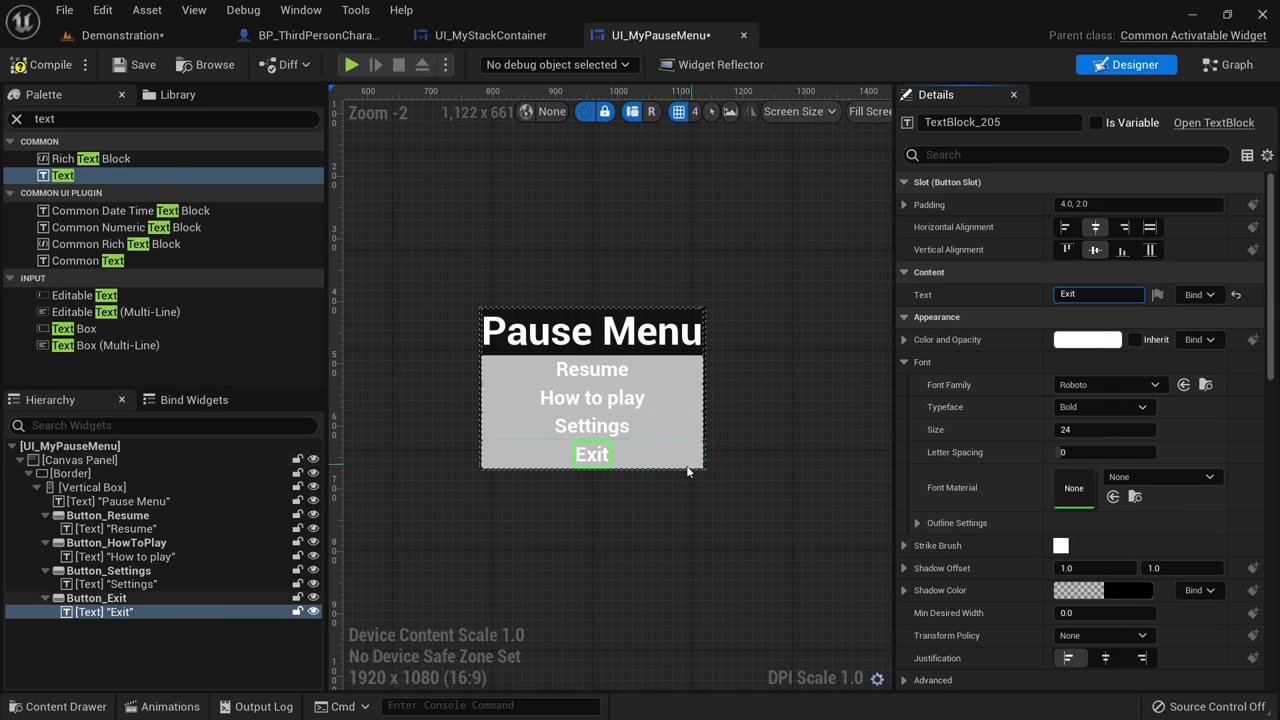
left_click(120, 515)
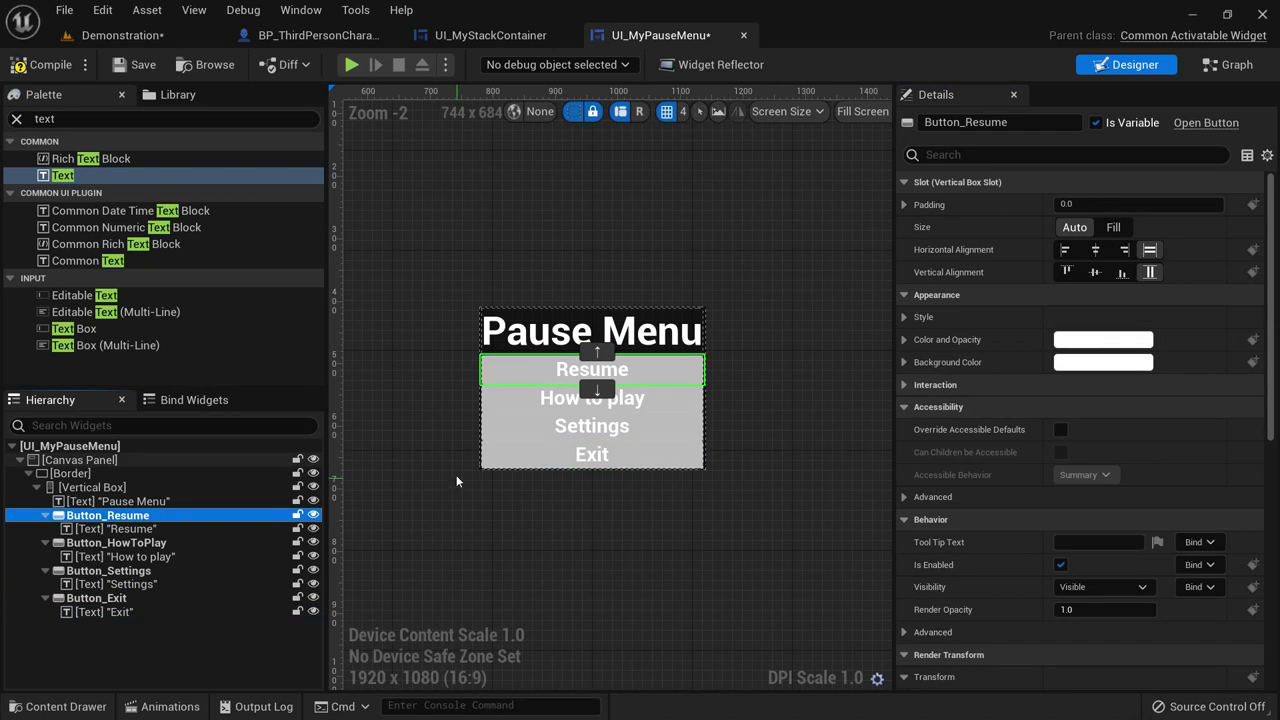
- Compile and save the pause menu, then add a new Vertical Box to it
left_click(47, 68)
left_click(135, 64)
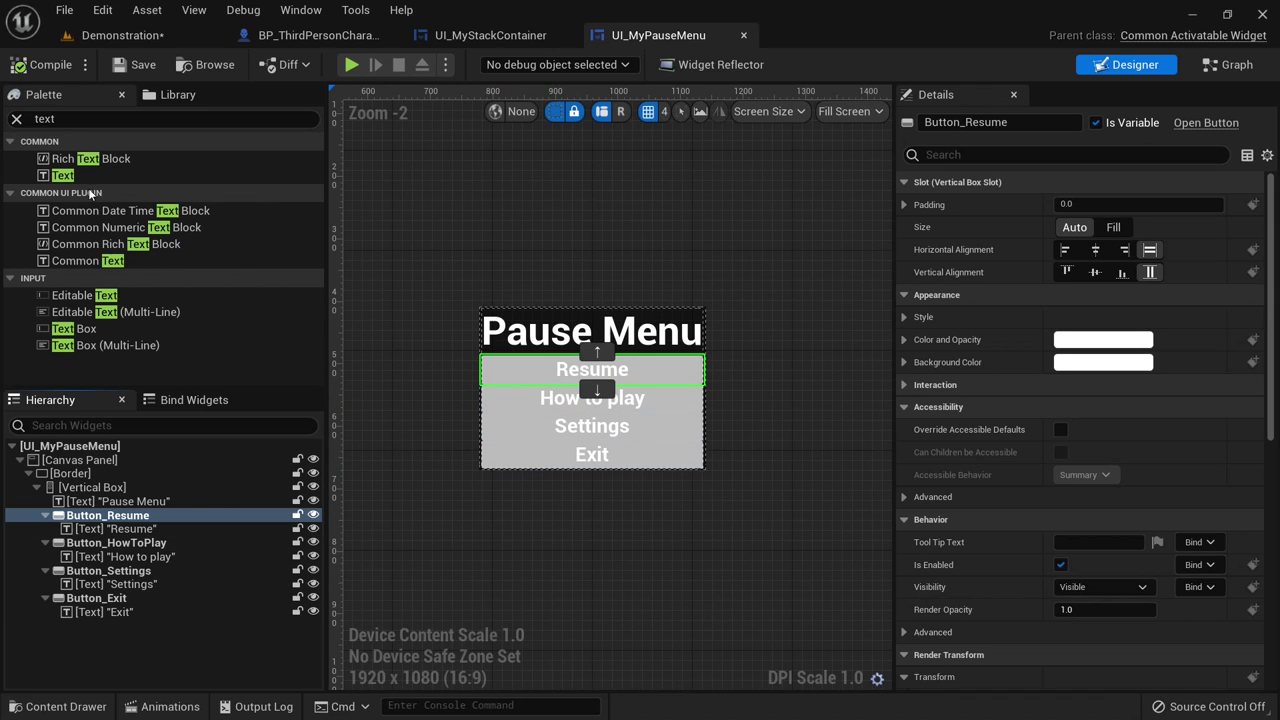
type("rt")
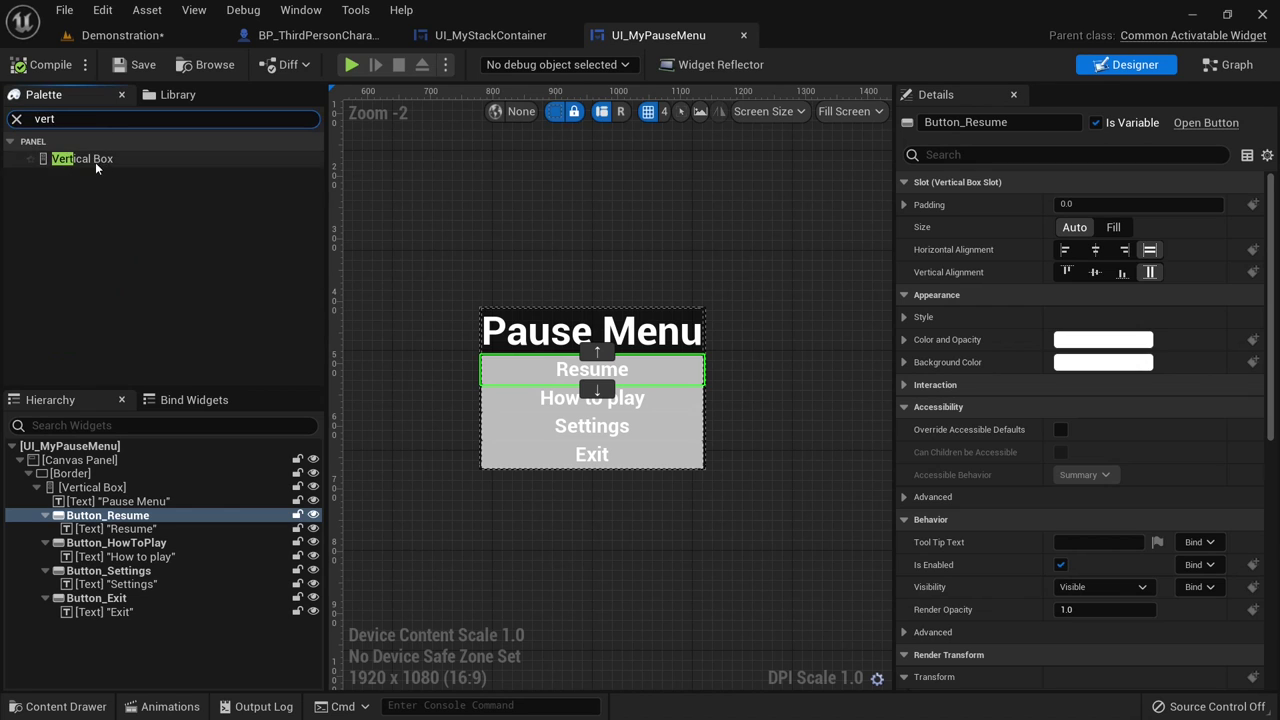
left_click_drag(80, 158, 110, 493)
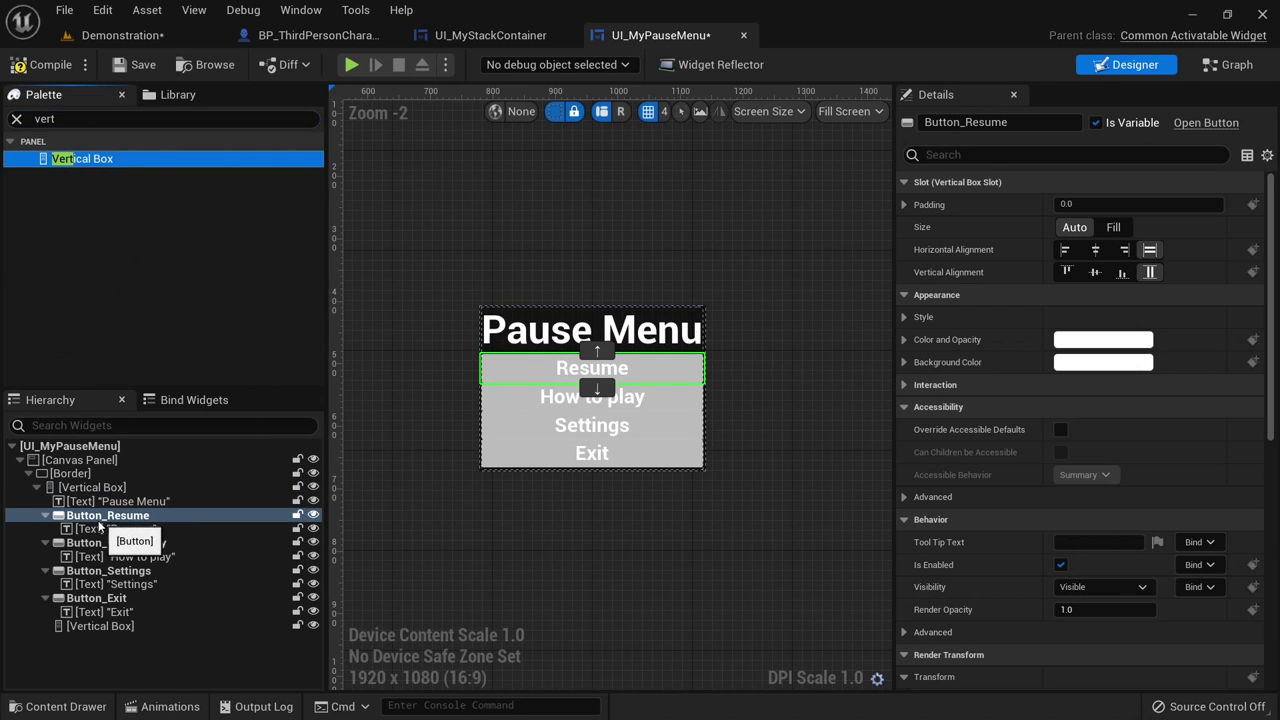
left_click(88, 612, "shift")
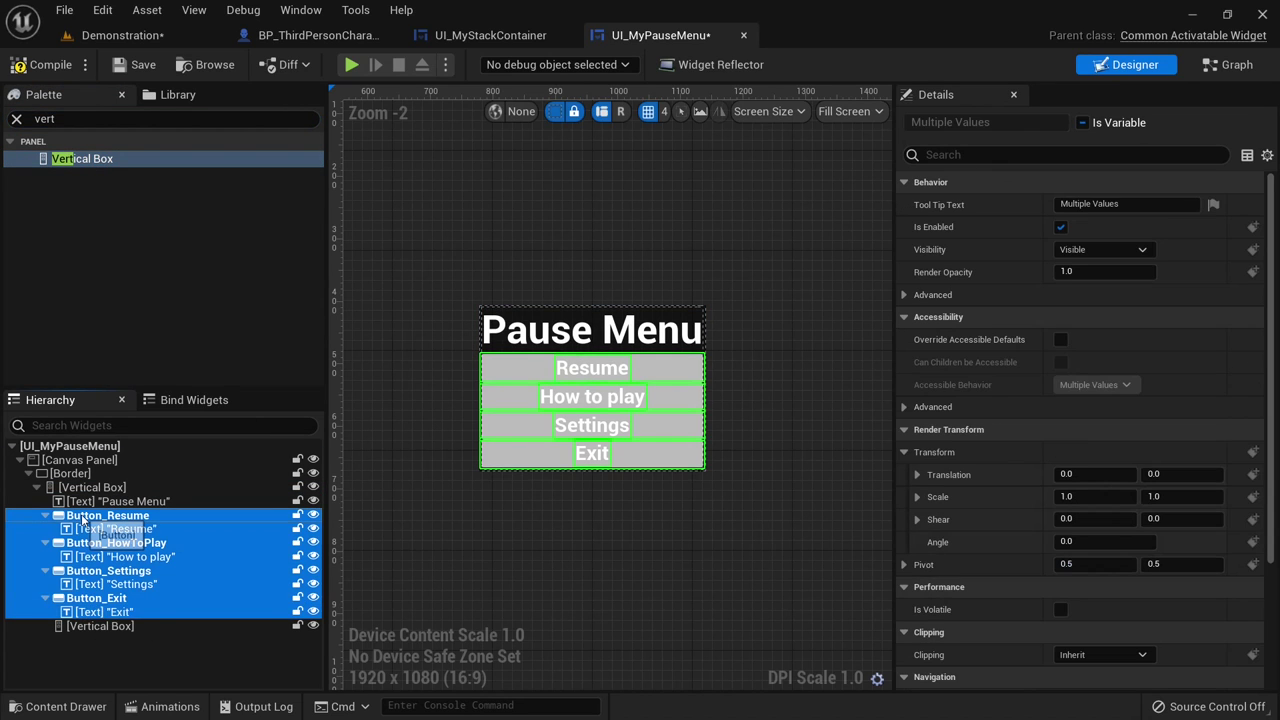
left_click_drag(85, 521, 89, 626)
key("ctrl+z")
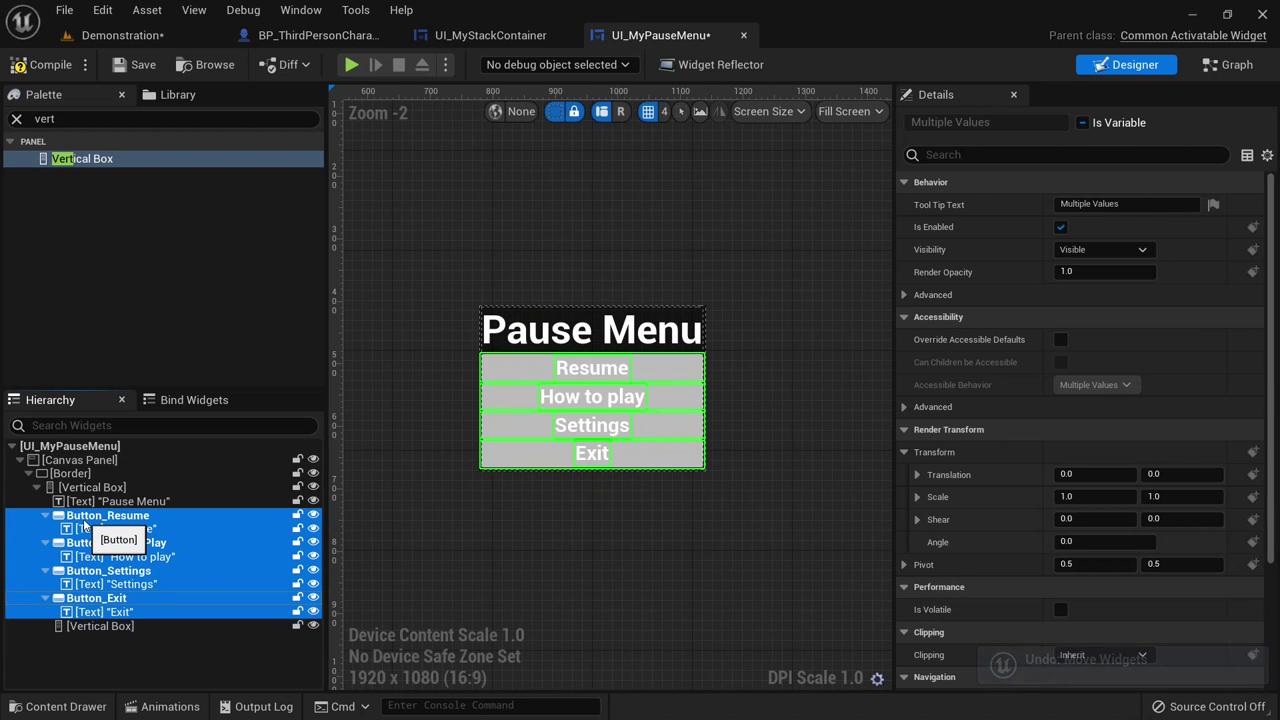
- Move the four buttons into the new Vertical Box
left_click(86, 522)
left_click(45, 515)
left_click(45, 529)
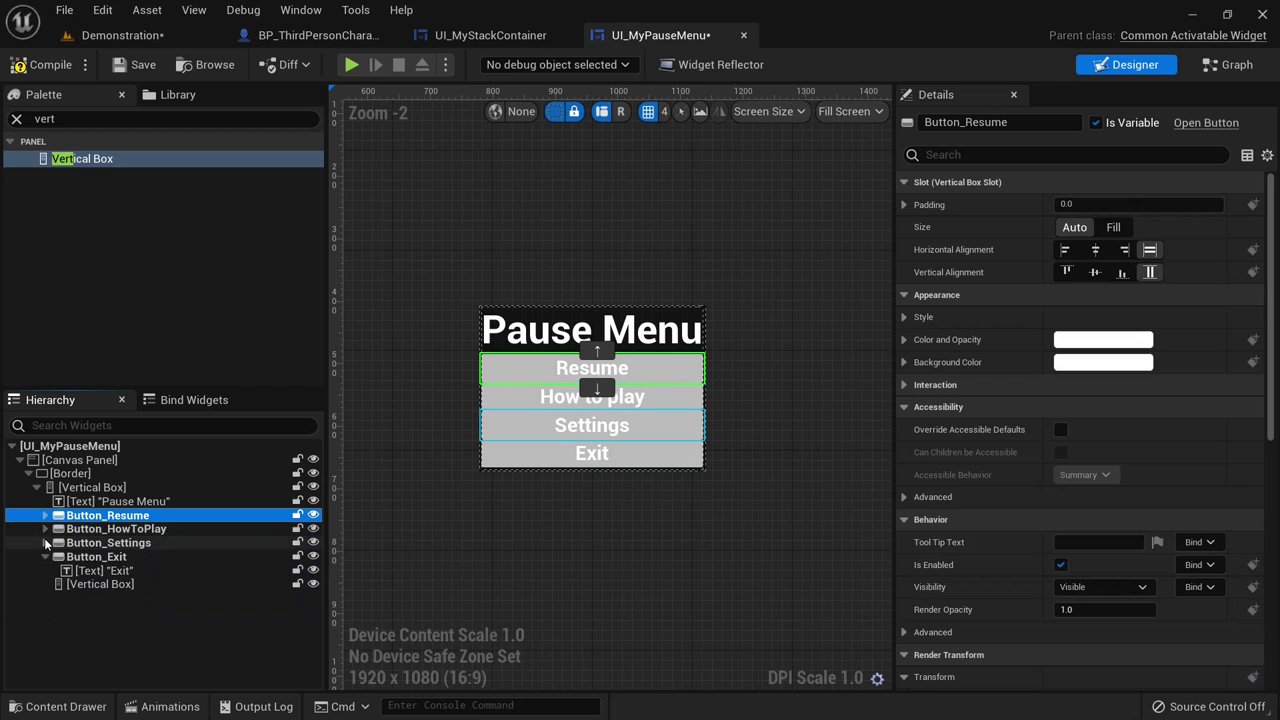
left_click(45, 543)
left_click(45, 557)
left_click(90, 557, "shift")
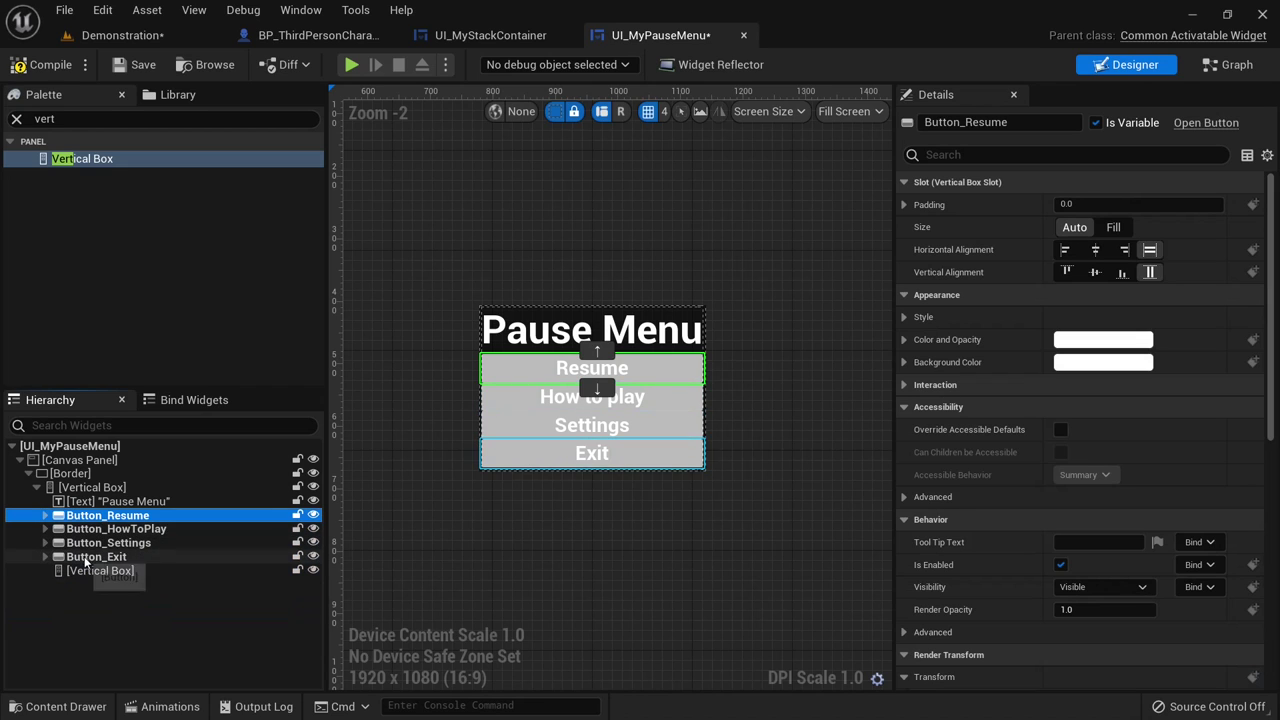
left_click_drag(90, 557, 69, 570)
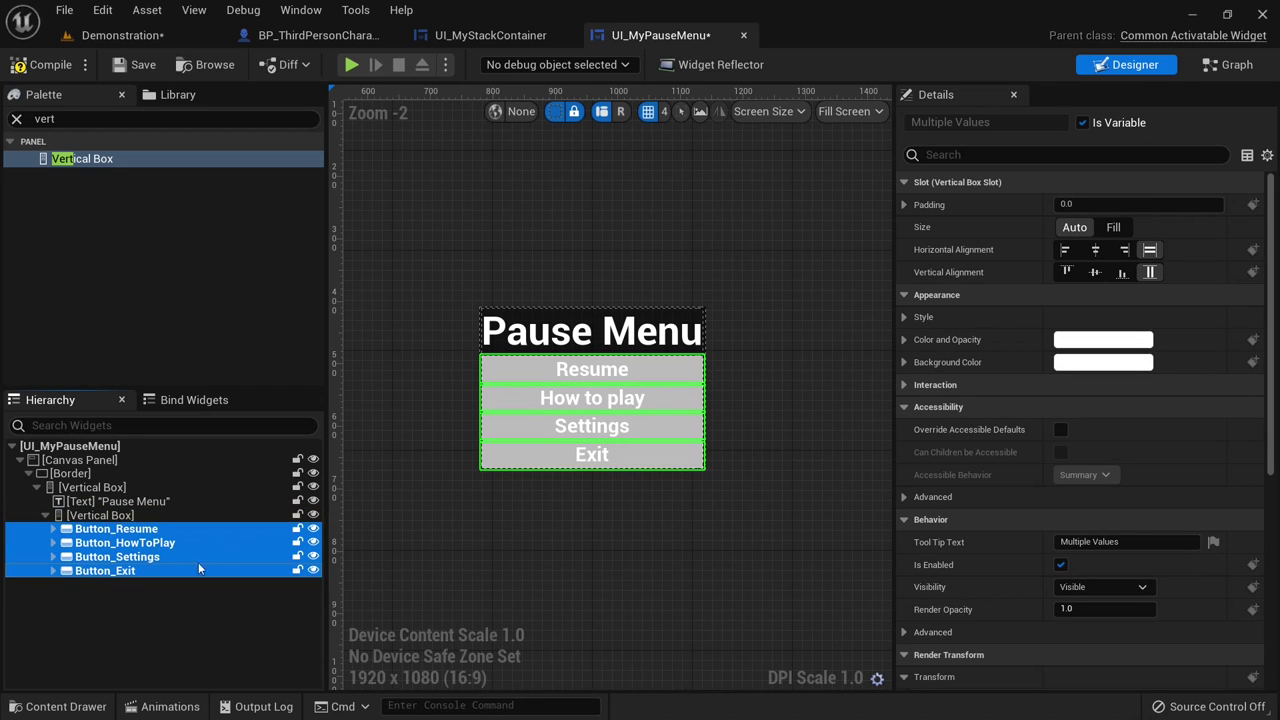
- Center the new Vertical Box both horizontally and vertically in its slot
left_click(140, 515)
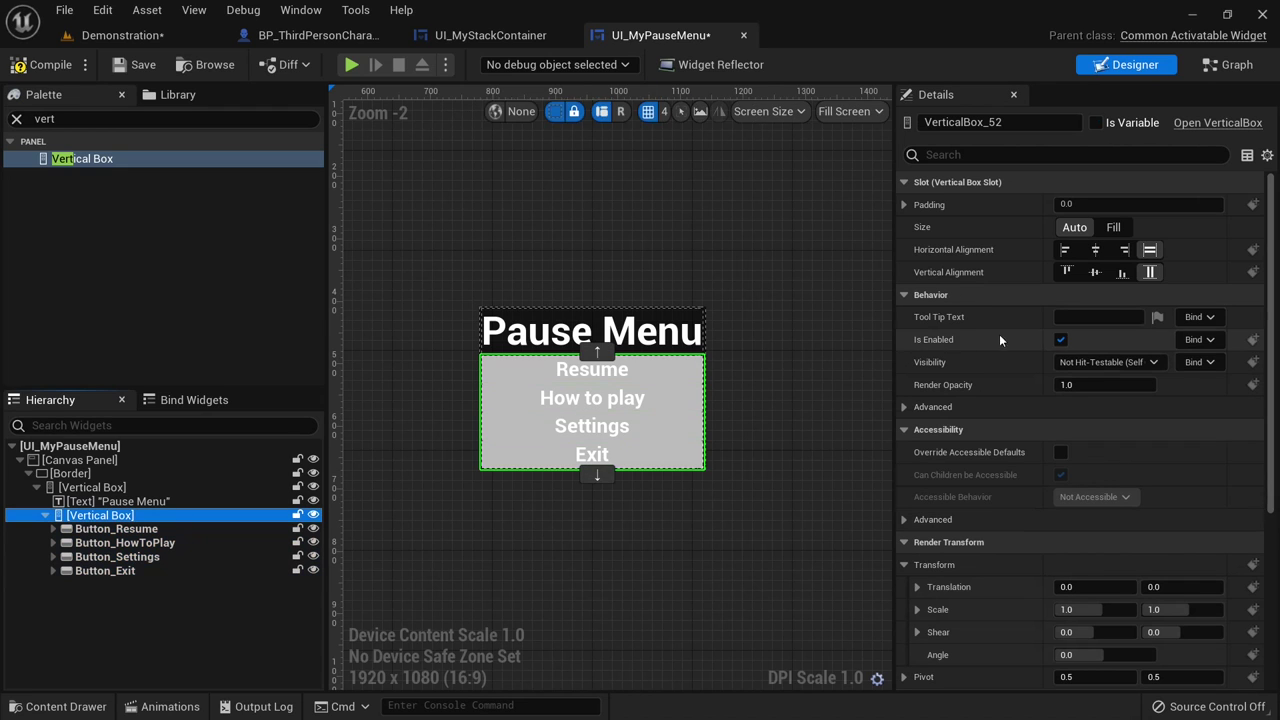
left_click(1095, 250)
left_click(1095, 272)
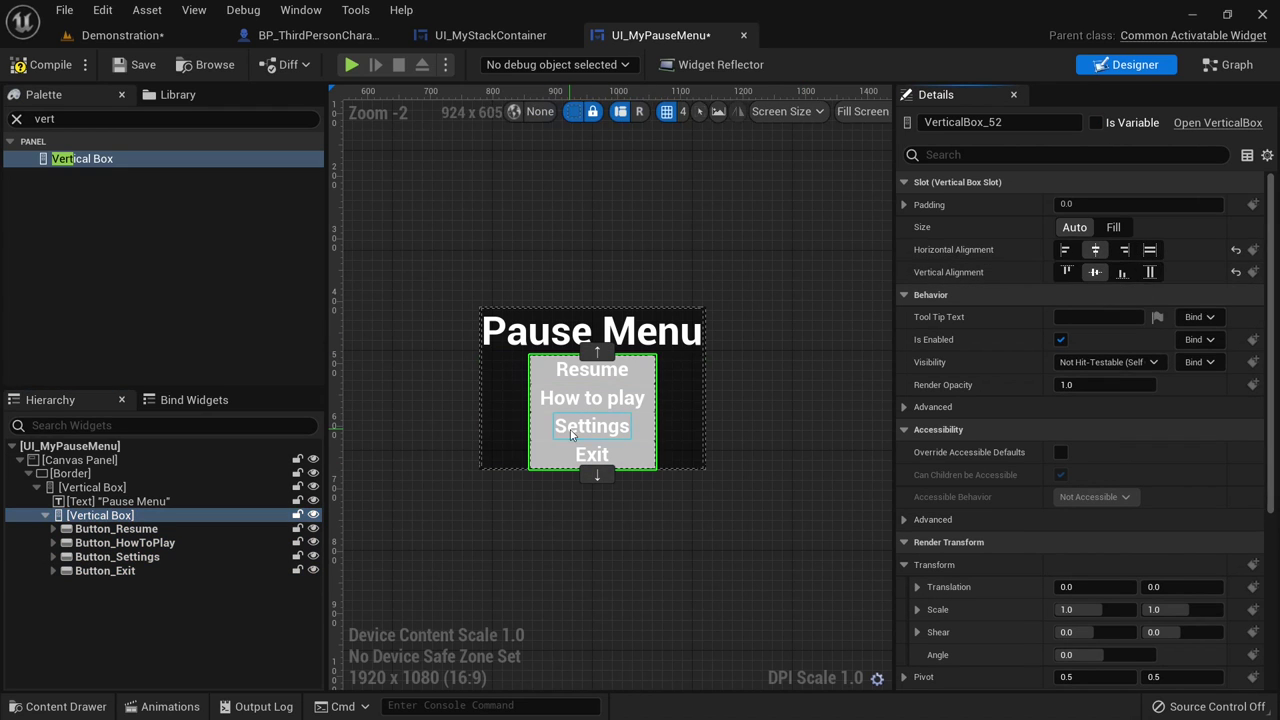
scroll(549, 500, "up", 1)
scroll(549, 494, "up", 1)
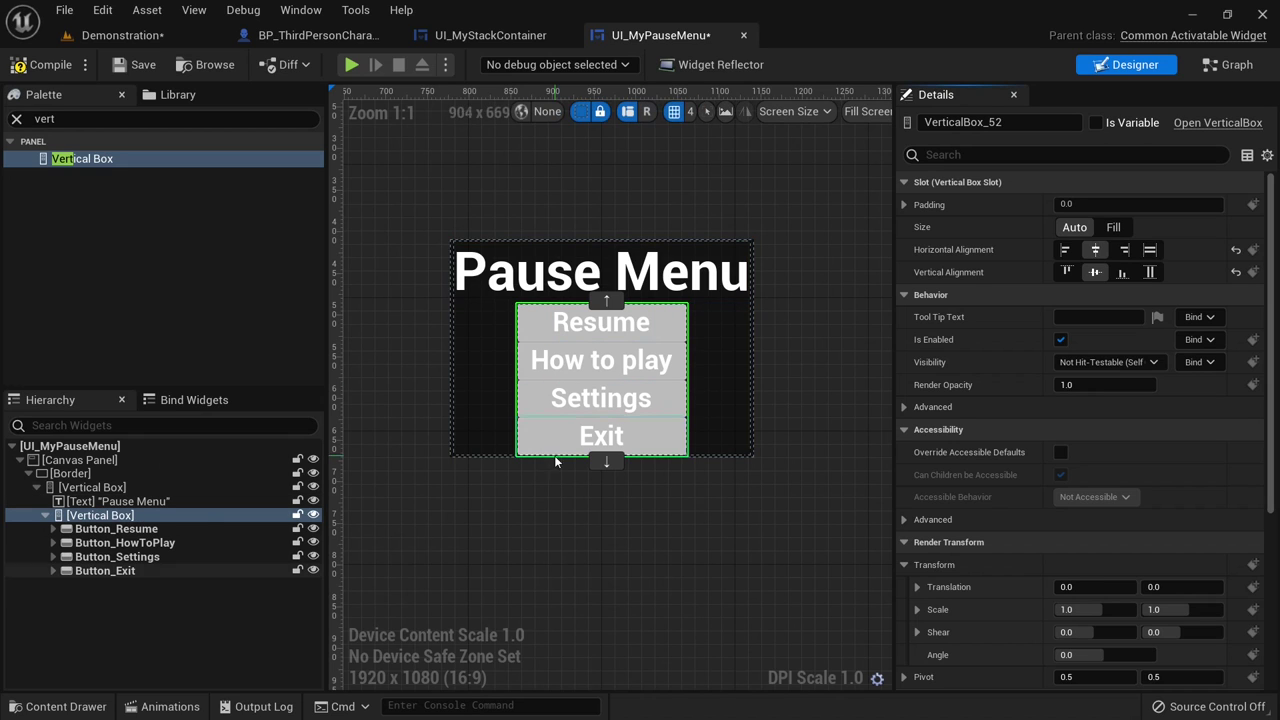
- Save the widget and give Button_Resume through Button_Exit 5.0 padding
left_click(136, 64)
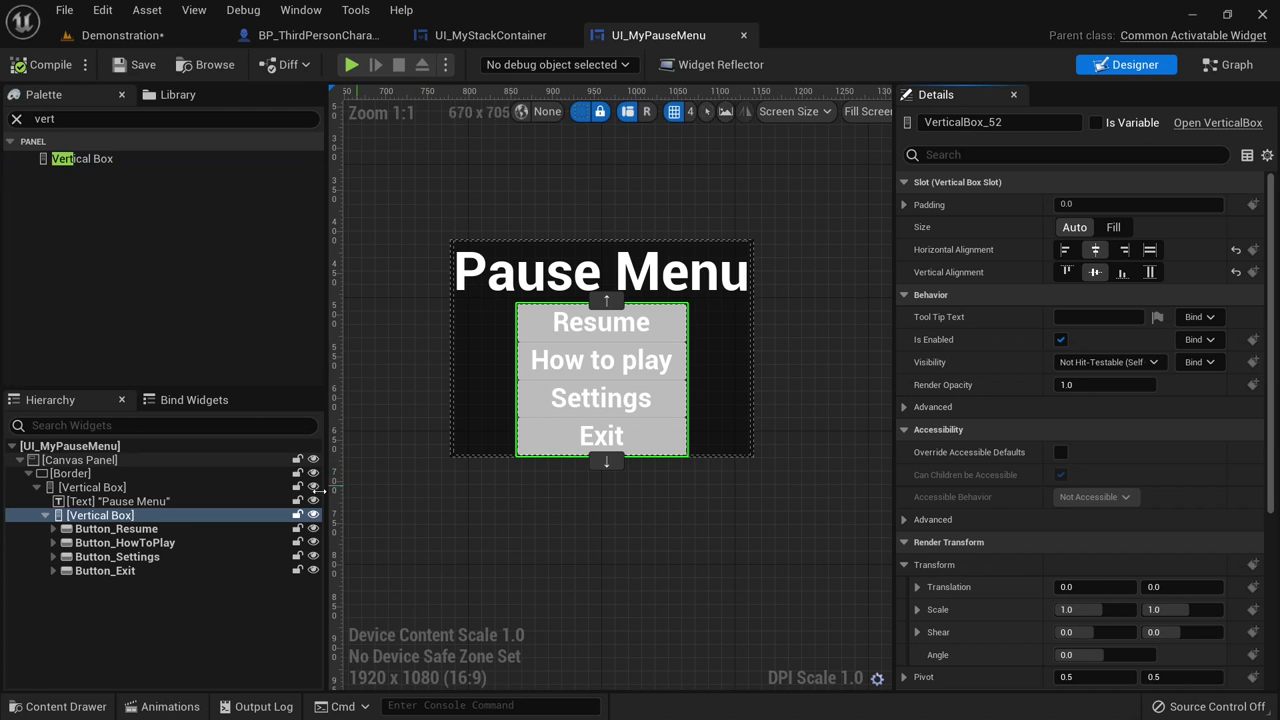
left_click(116, 528)
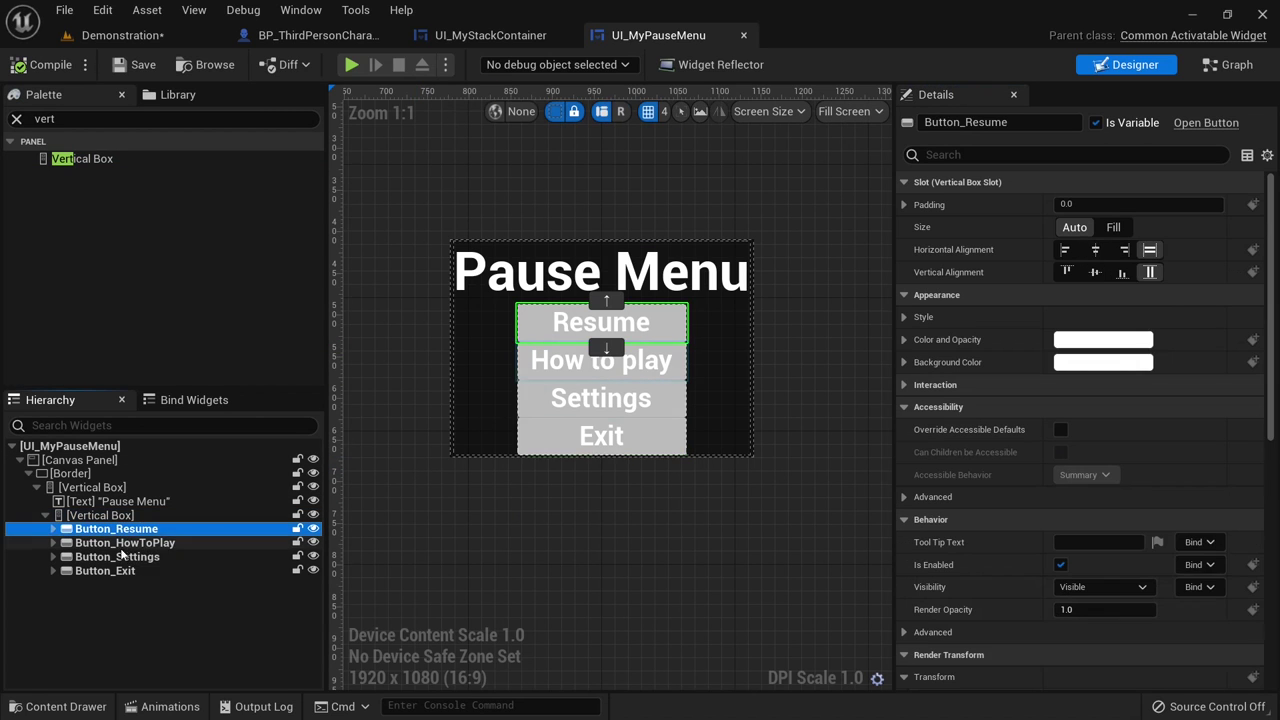
left_click(105, 570, "shift")
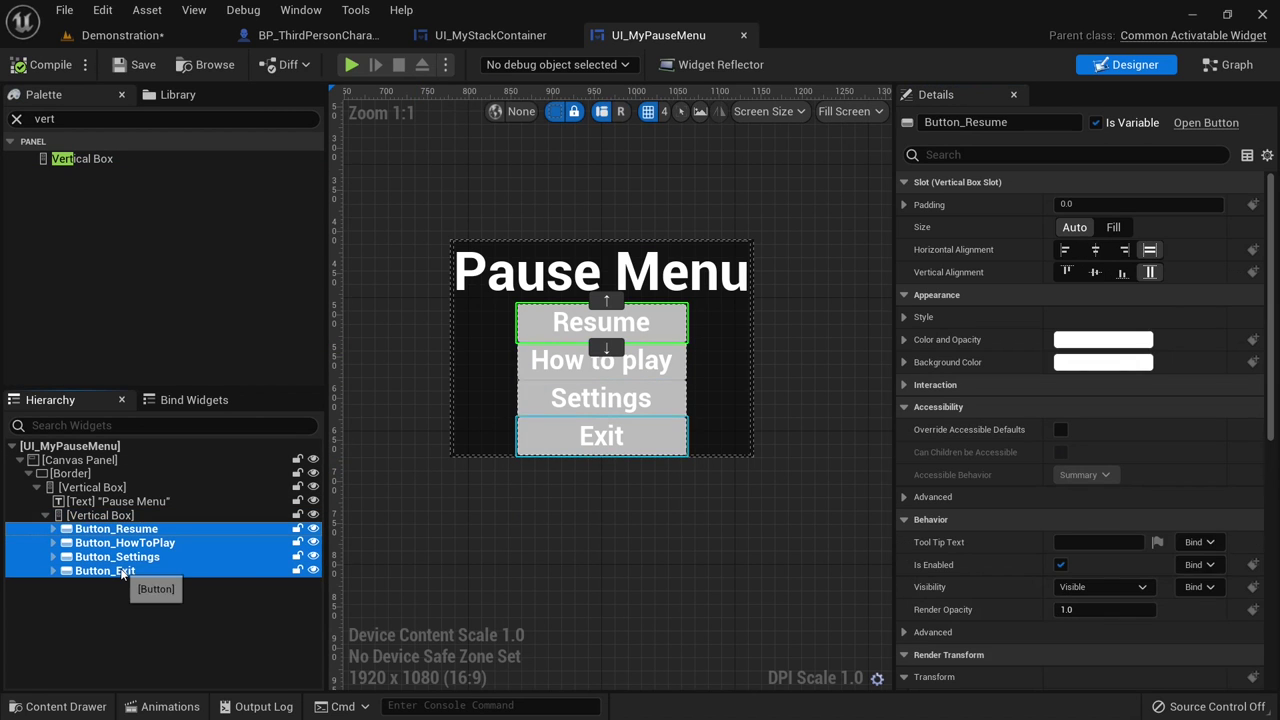
left_click(1100, 204)
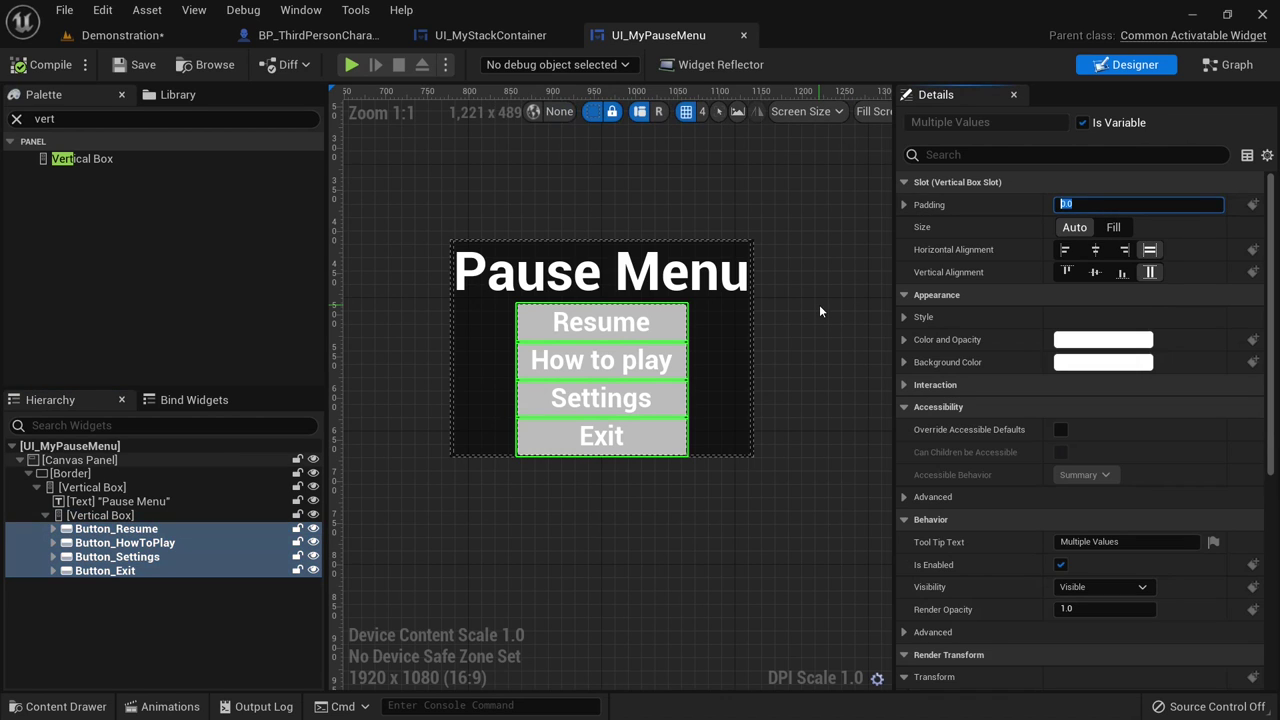
type("5")
key("Return")
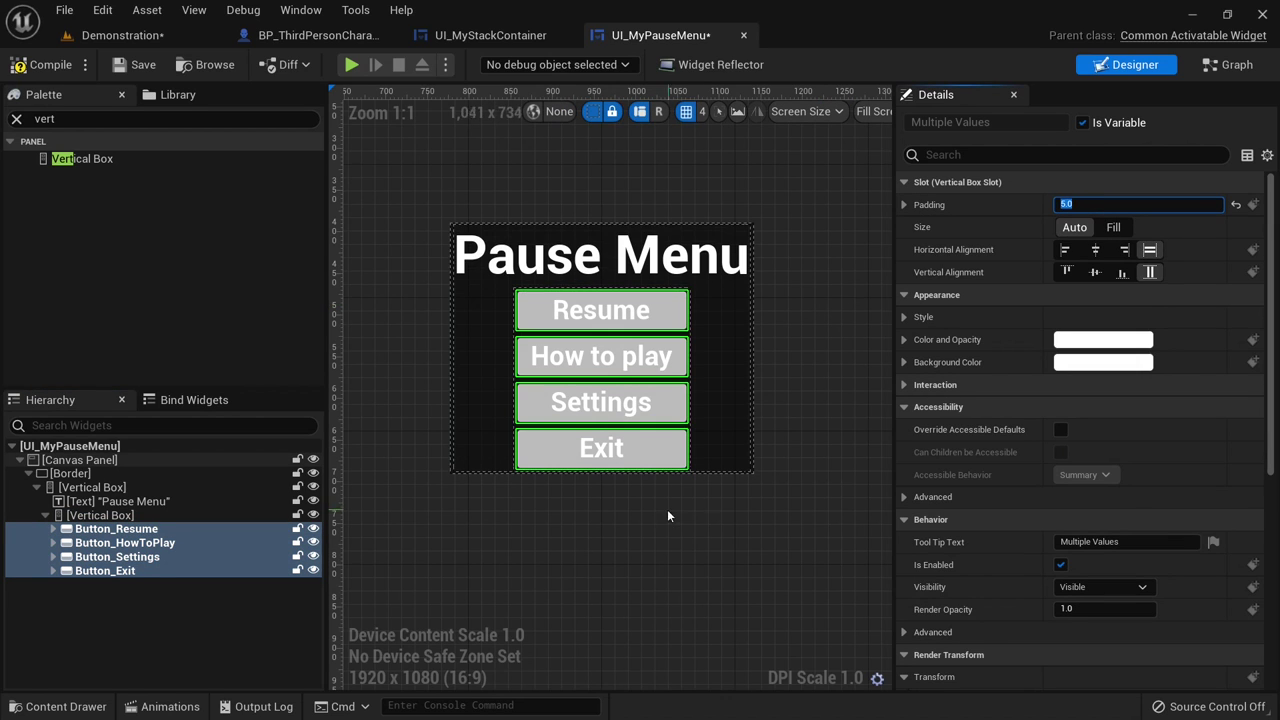
- Save the pause menu again and open BP_ThirdPersonCharacter's Event Graph
left_click(412, 357)
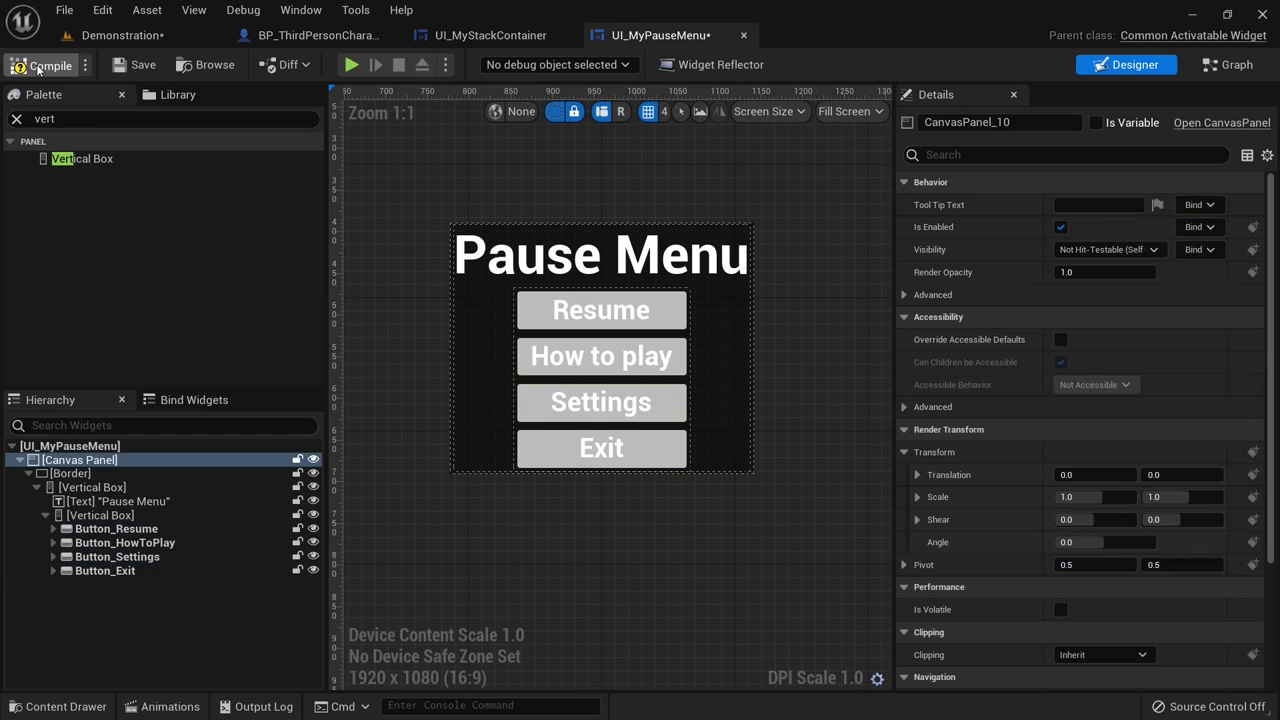
left_click(136, 64)
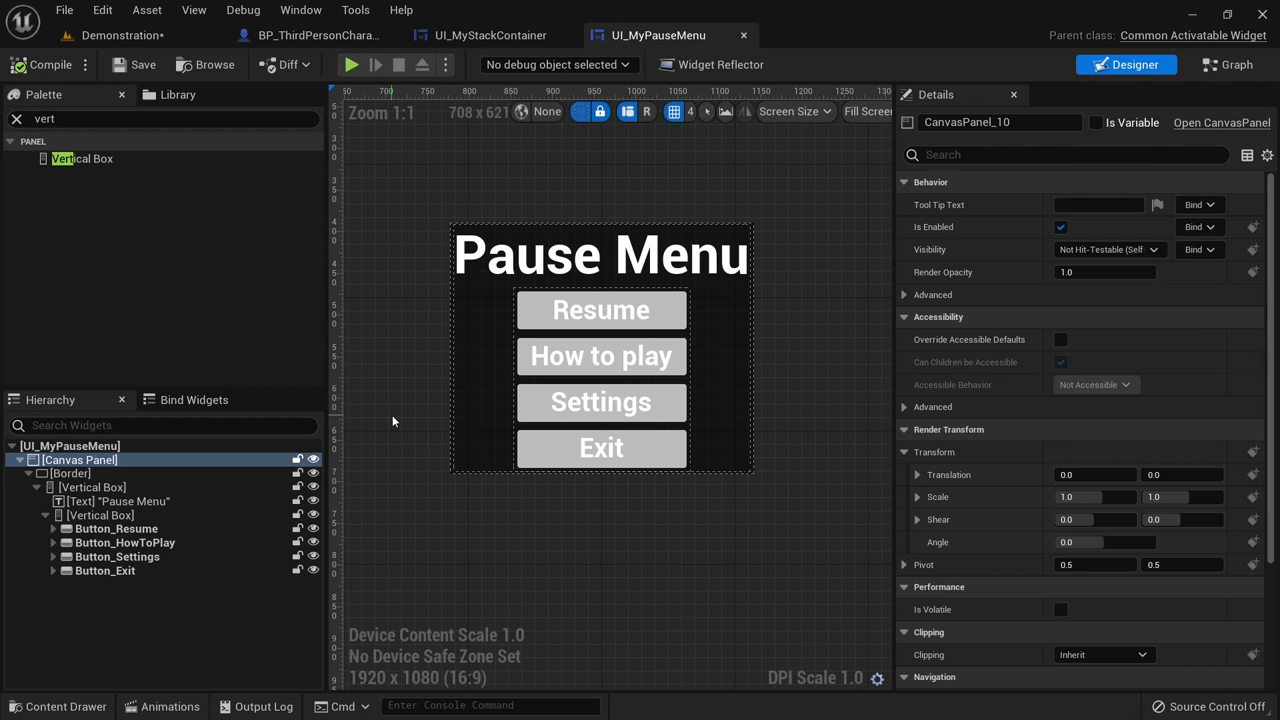
left_click(120, 35)
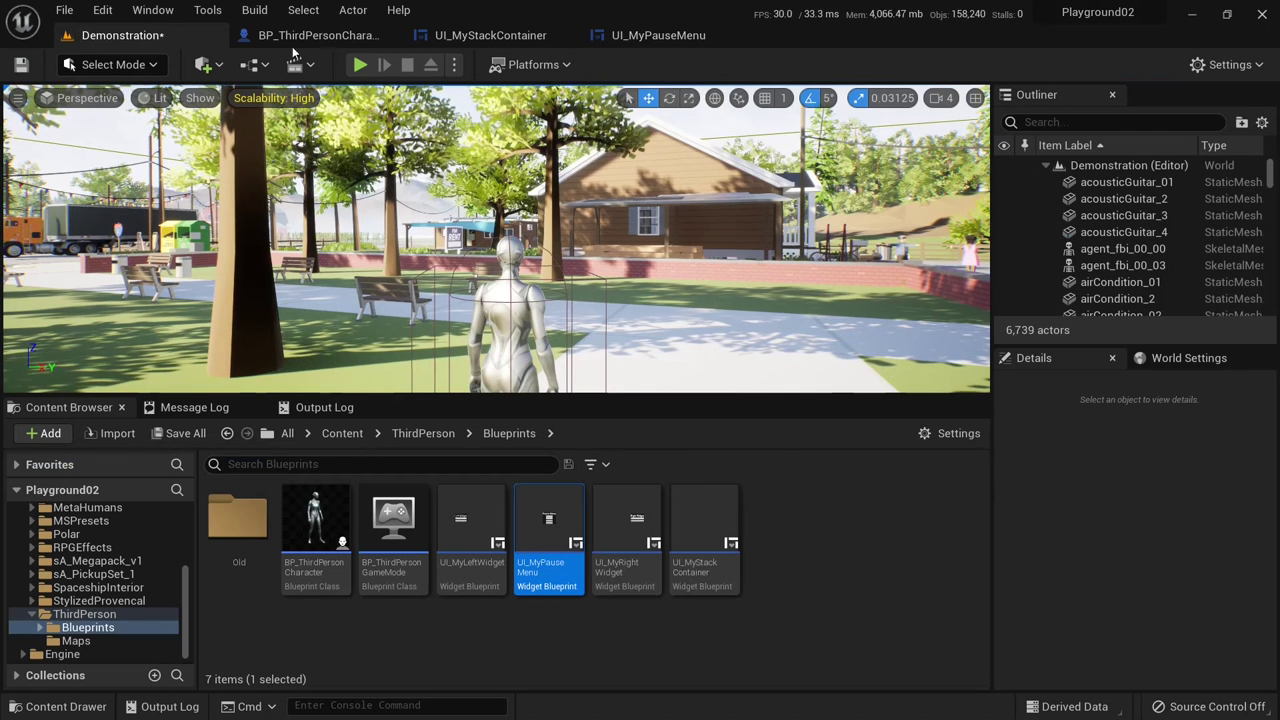
left_click(318, 35)
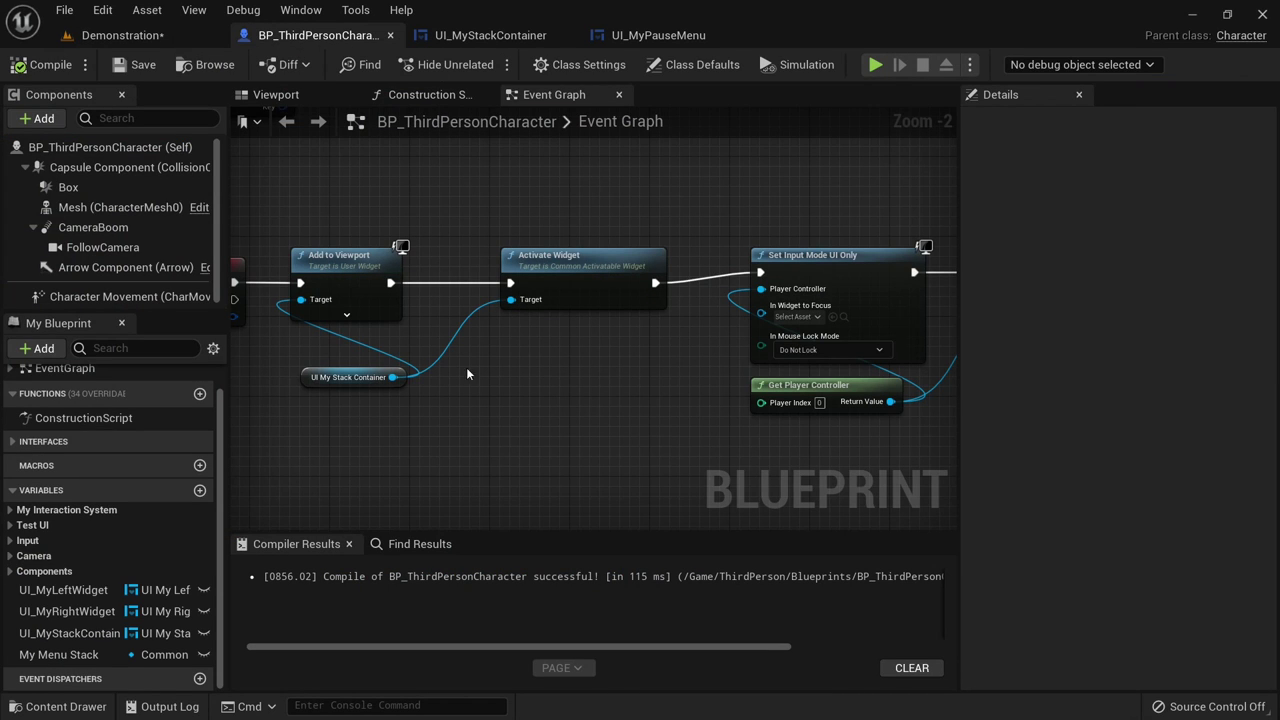
- Review the key 2 event chain, then open UI_MyStackContainer to see MyMenuStack
mouse_move(528, 399)
right_mouse_down()
mouse_move(291, 385)
mouse_move(827, 392)
mouse_move(528, 395)
right_mouse_up()
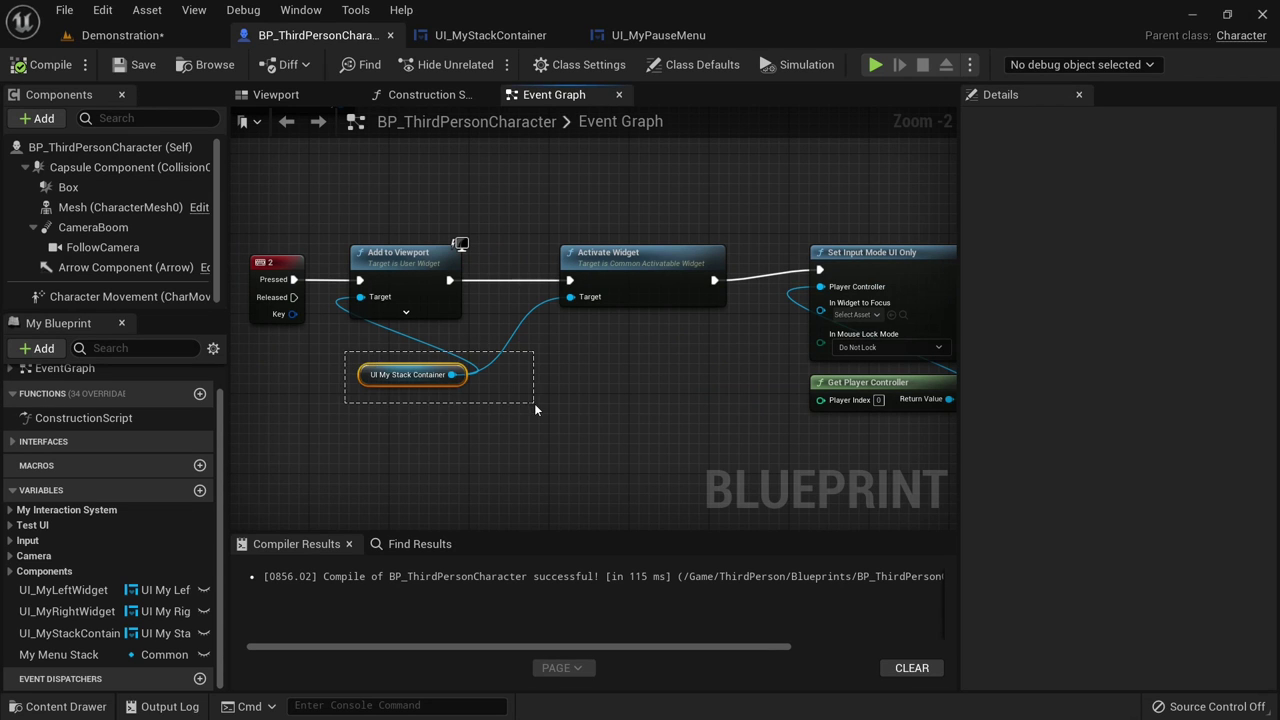
left_click_drag(534, 403, 534, 403)
left_click(400, 256)
right_click_drag(743, 366, 395, 358)
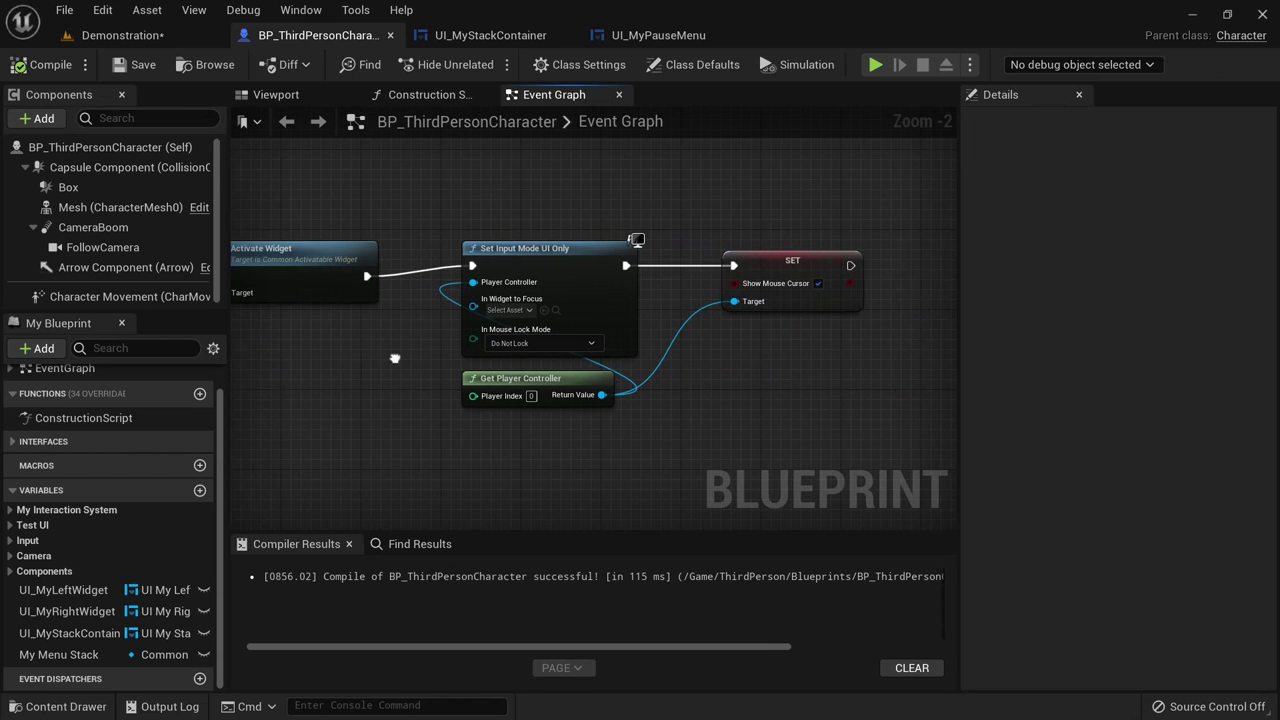
left_click(646, 32)
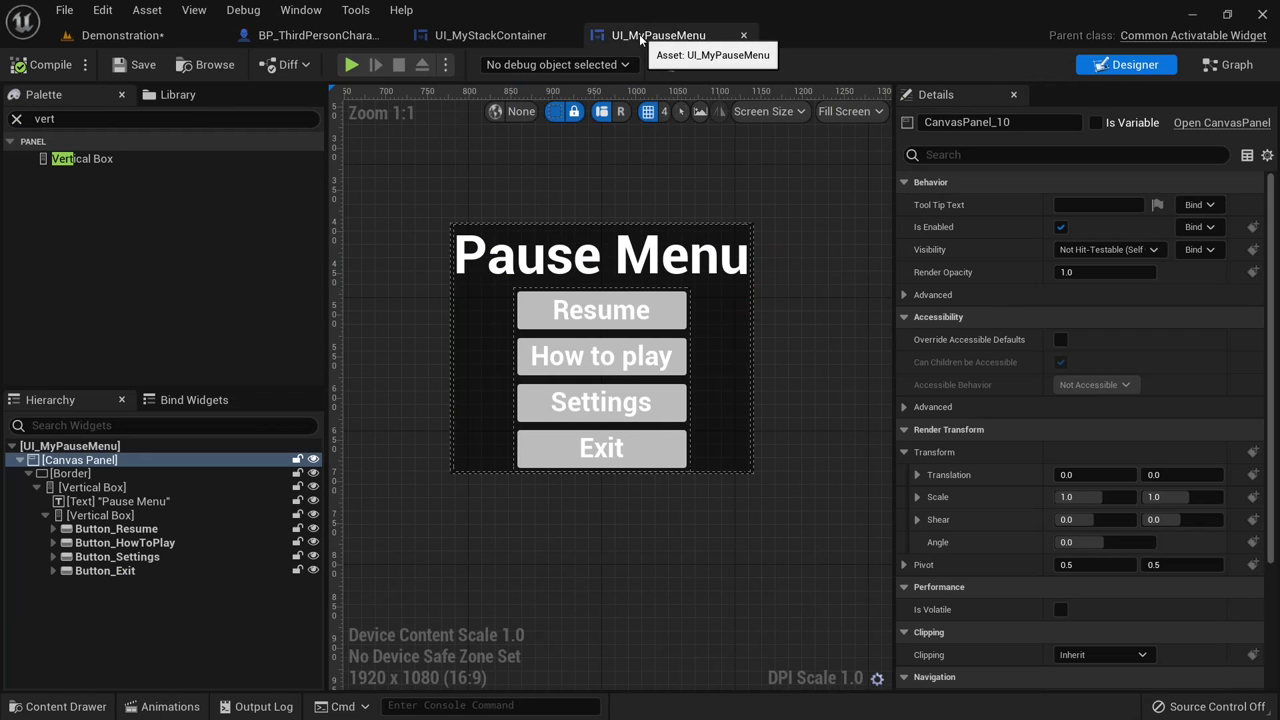
left_click(465, 34)
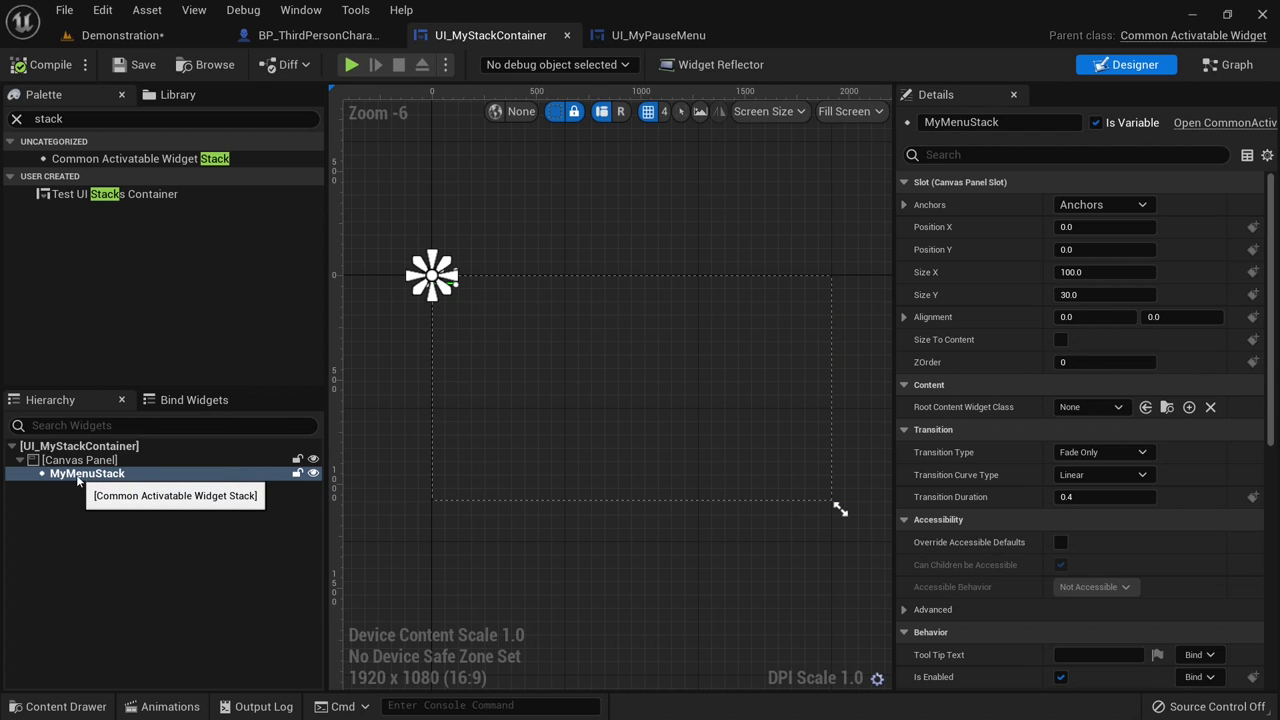
- Place a My Menu Stack getter beside the SET node and add a Push Widget node from it
left_click(312, 38)
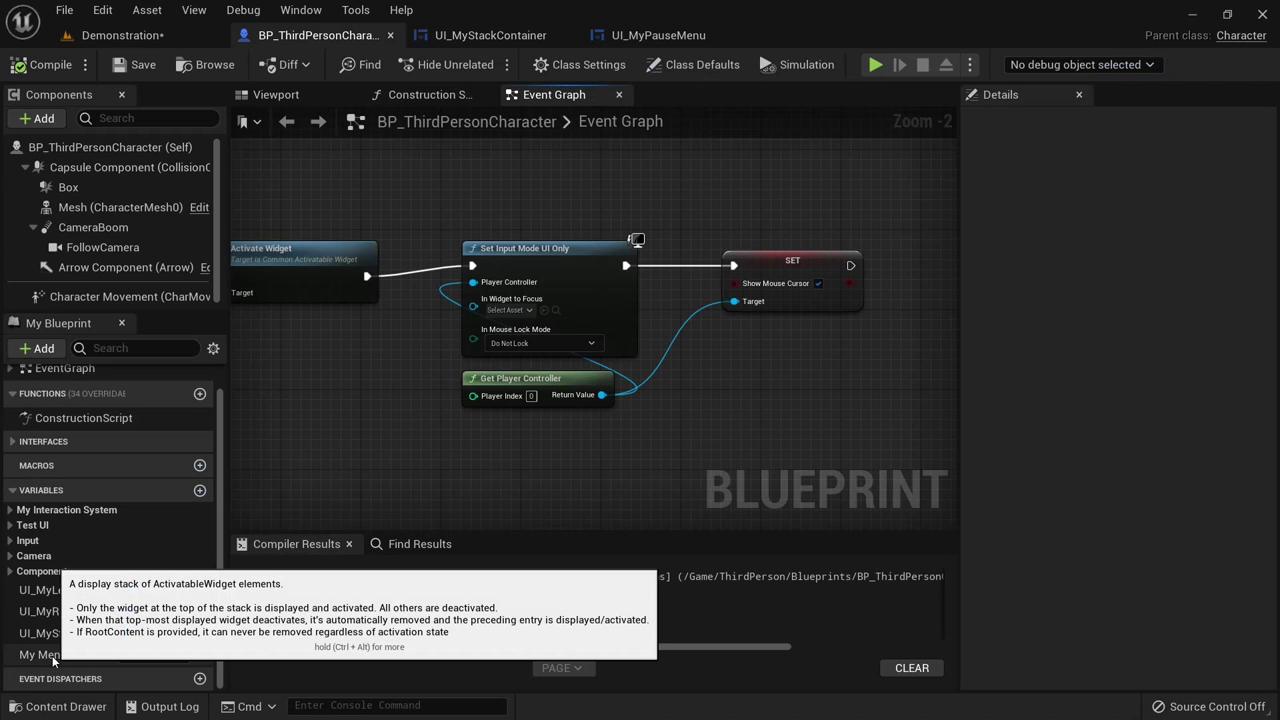
right_click_drag(457, 216, 449, 376)
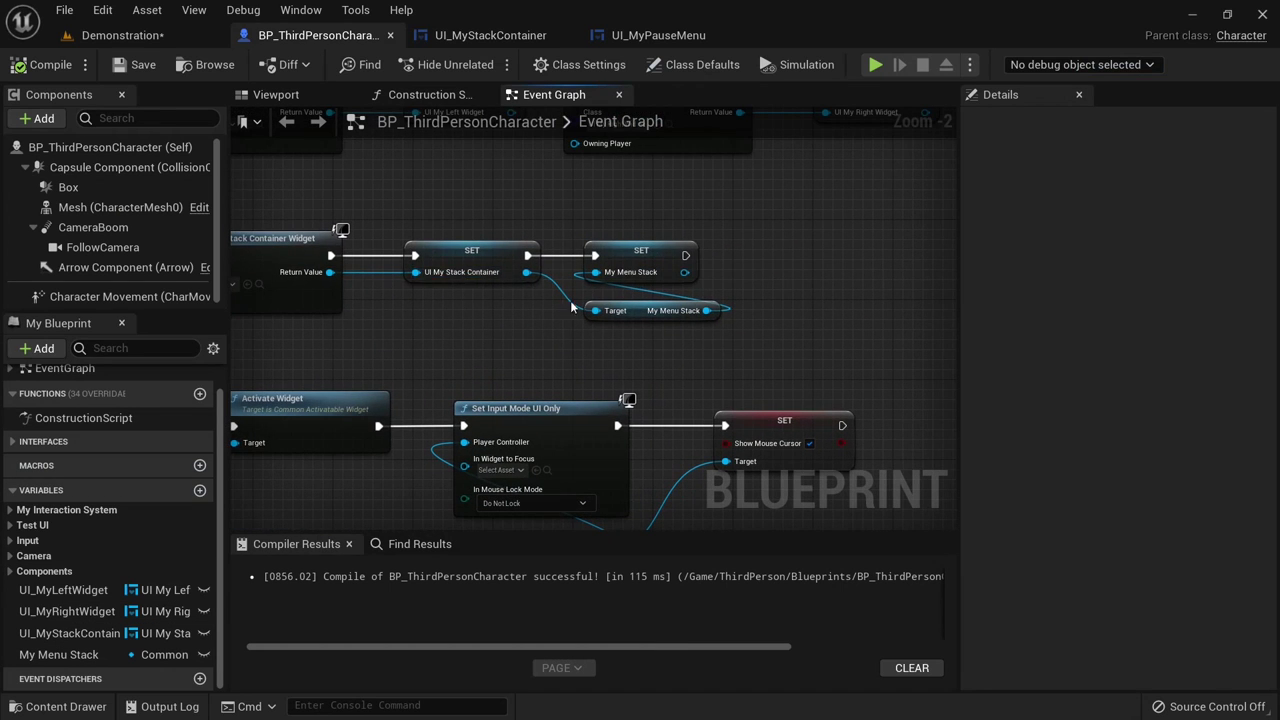
right_click_drag(571, 307, 549, 113)
right_click_drag(680, 366, 665, 236)
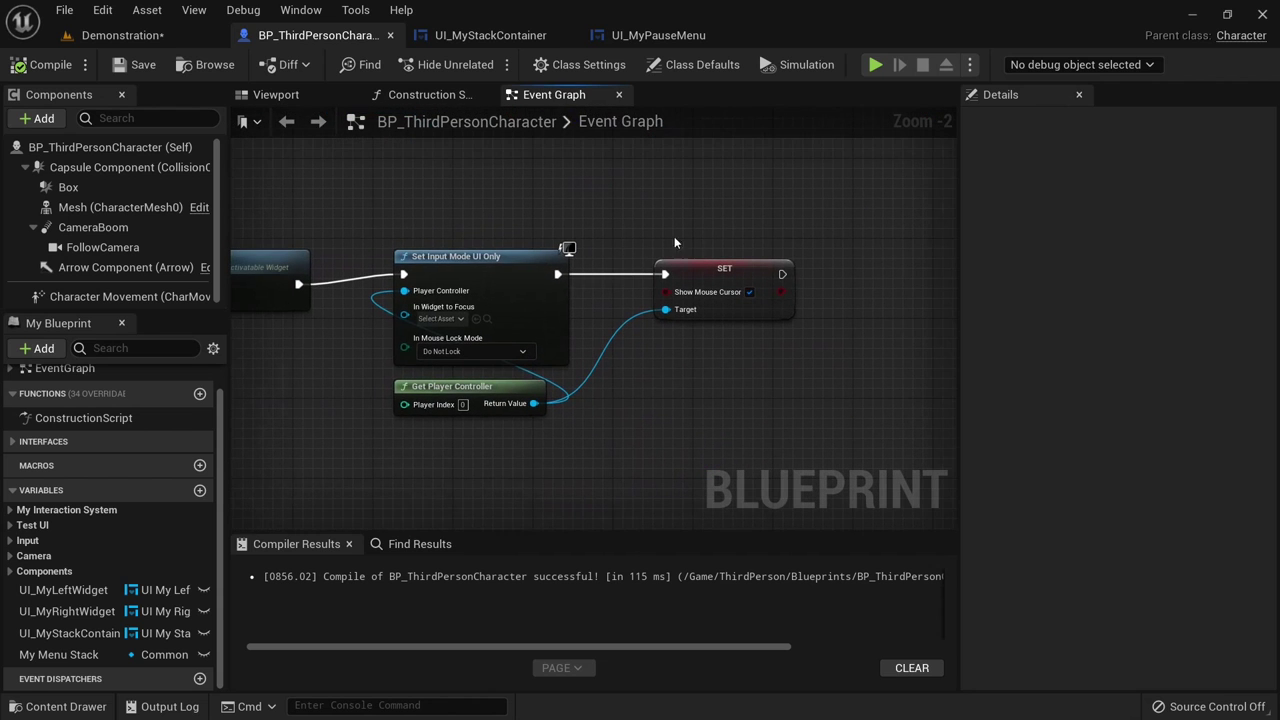
right_click_drag(750, 229, 598, 233)
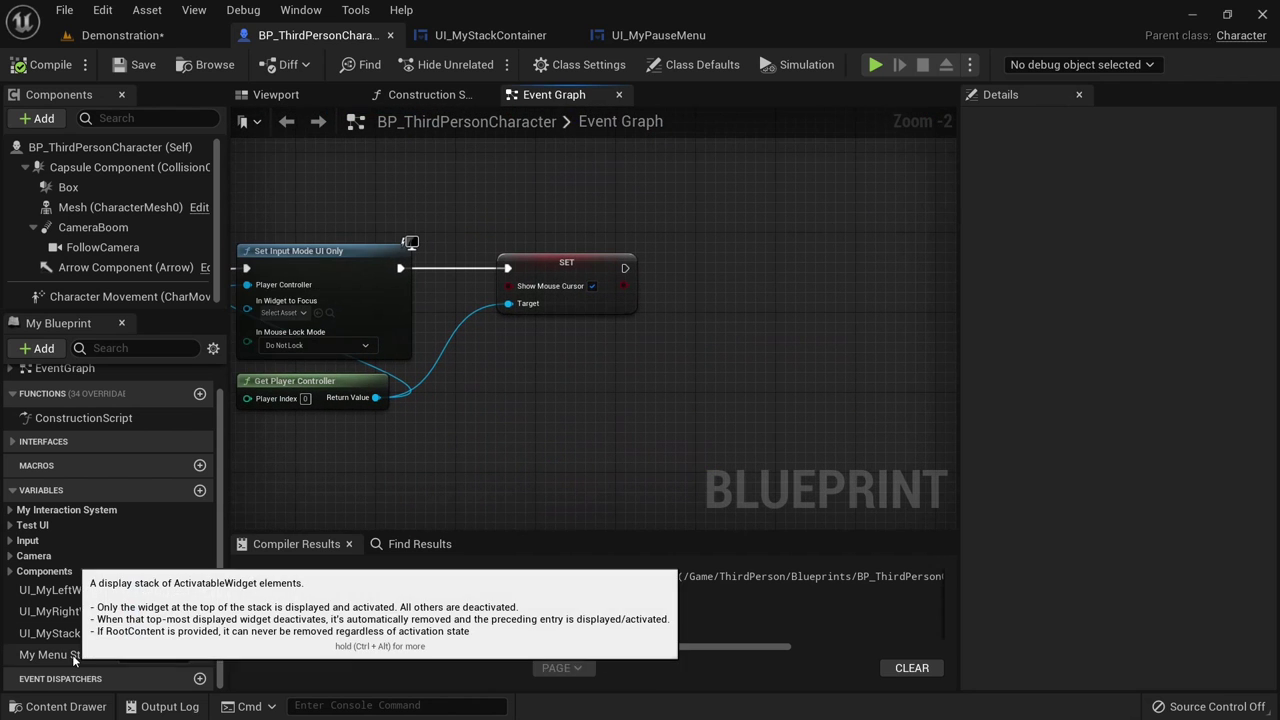
left_click_drag(58, 654, 706, 370)
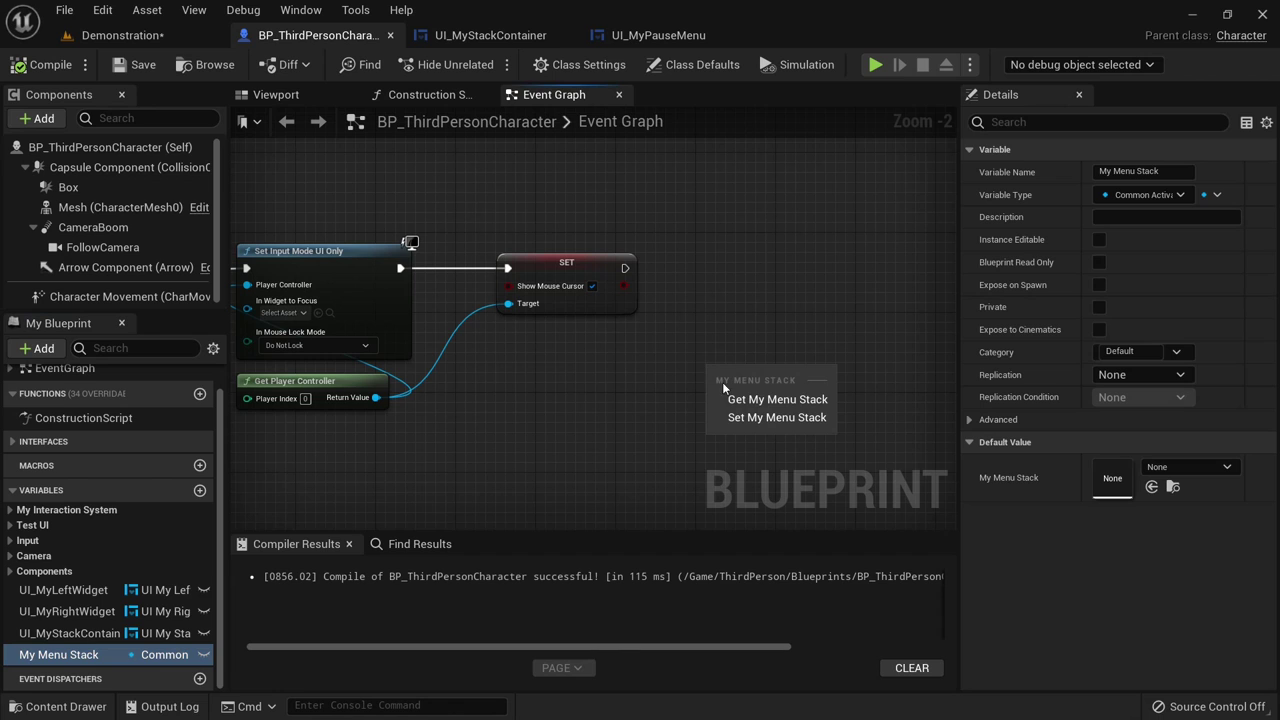
left_click(738, 399)
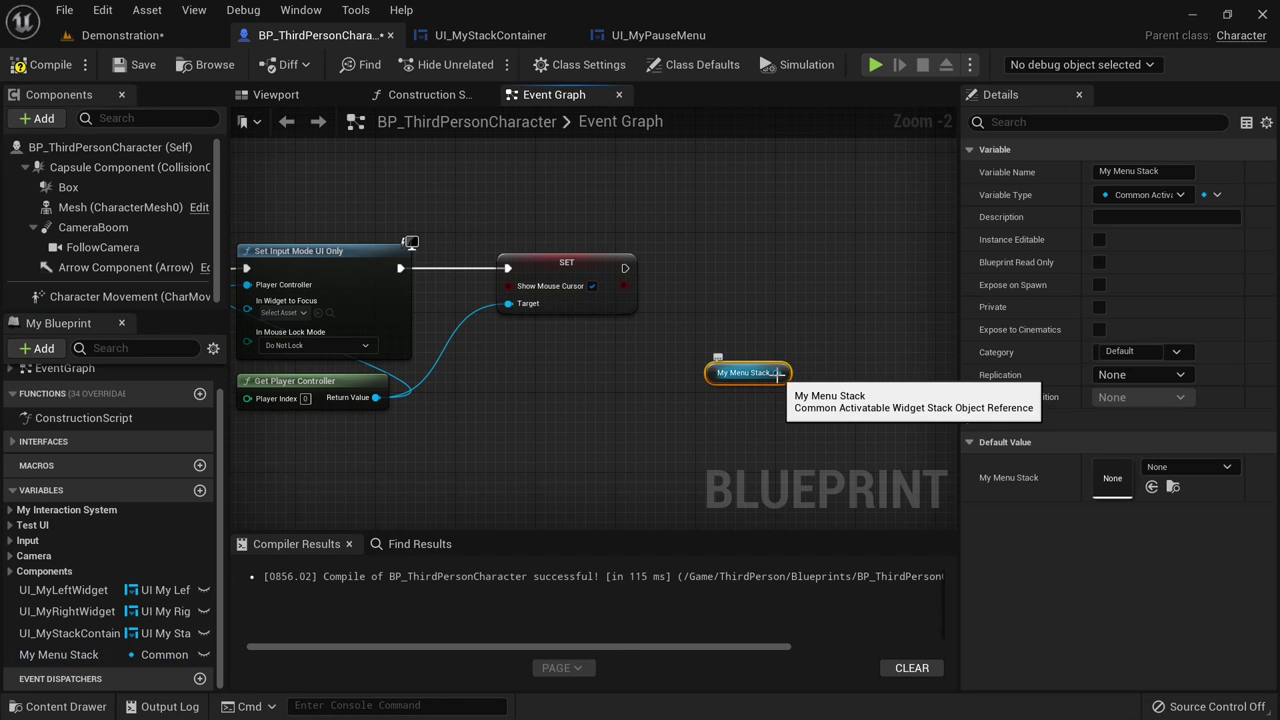
left_click_drag(777, 374, 715, 265)
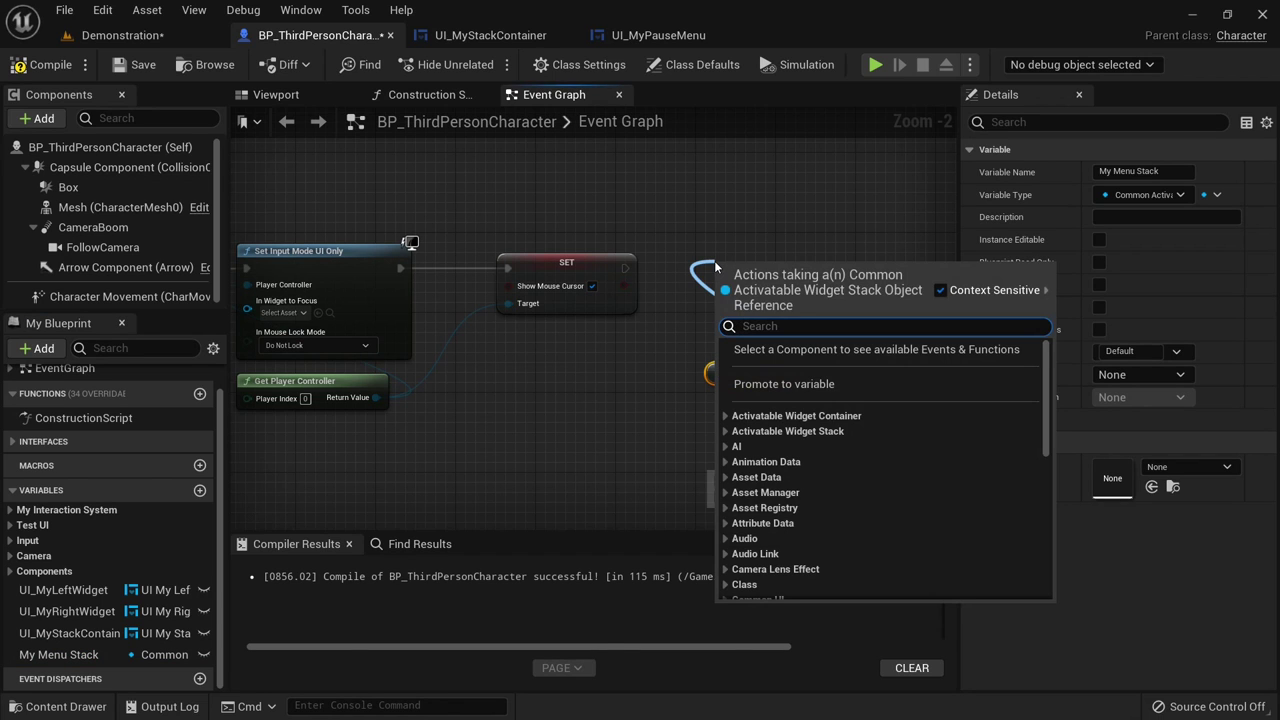
left_click(726, 431)
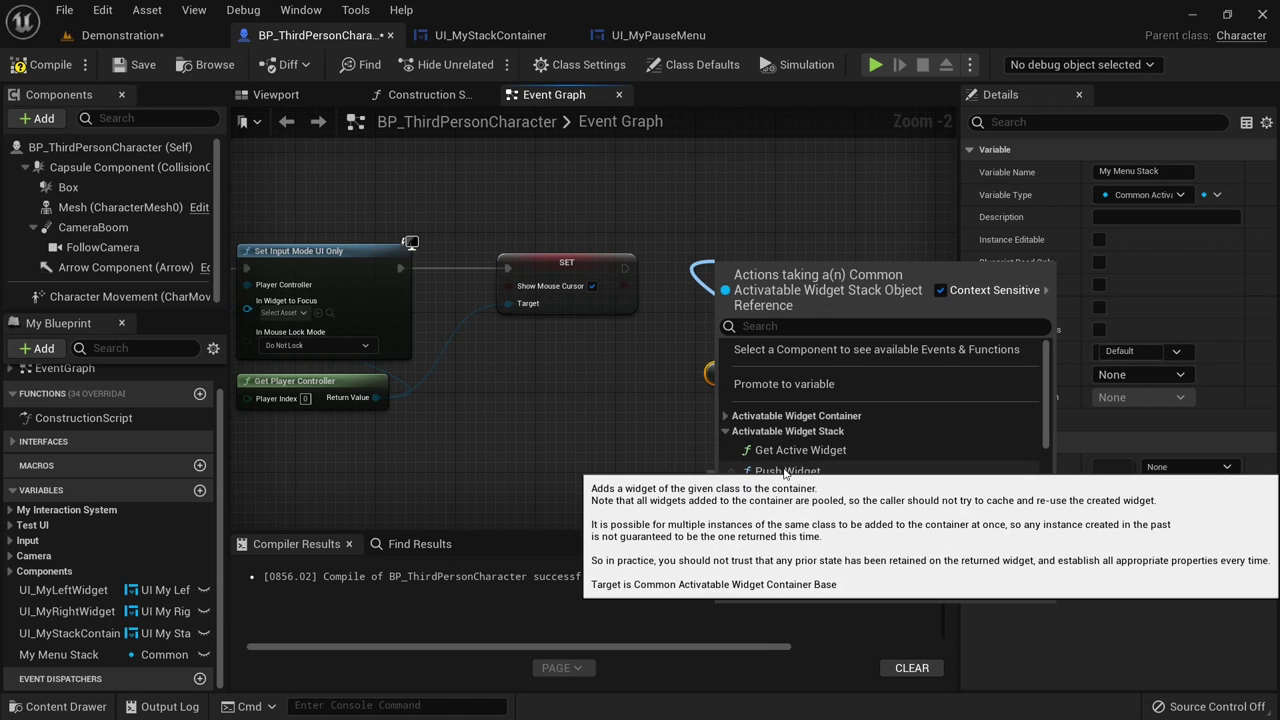
left_click(783, 471)
- Set Push Widget's class to UI_MyPauseMenu, wire SET into it, and compile
left_click_drag(723, 381, 723, 411)
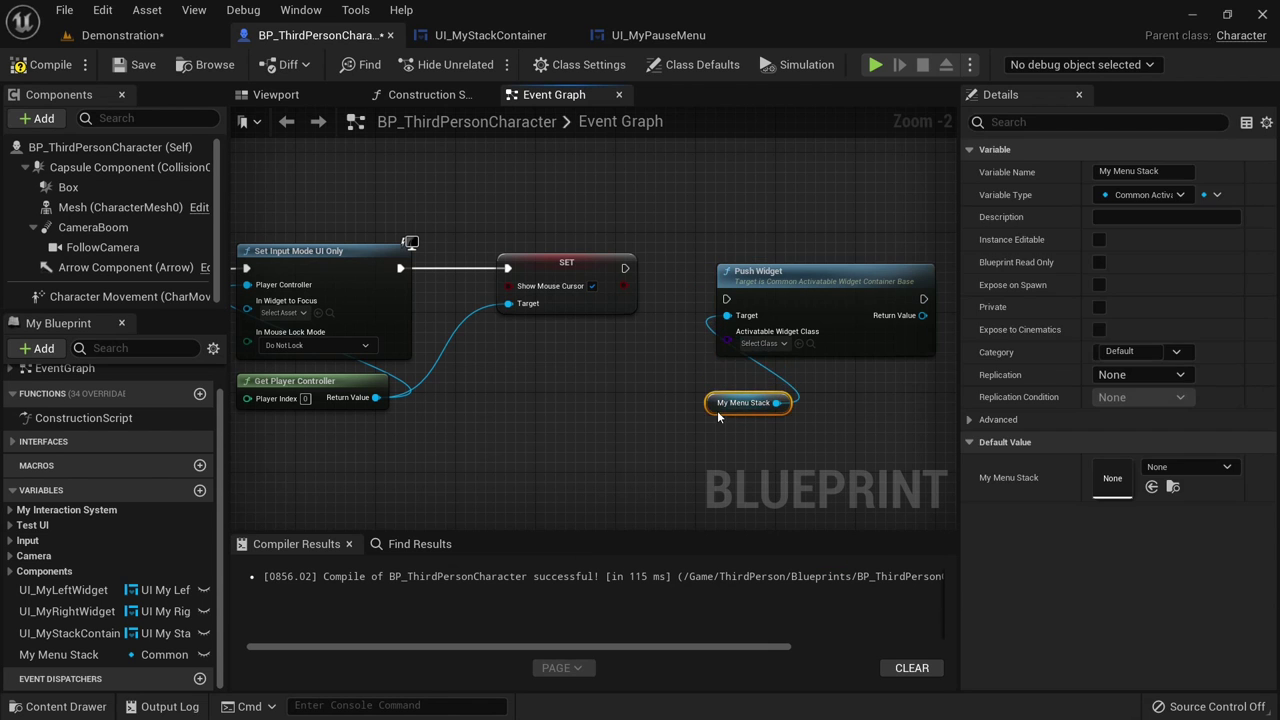
left_click(803, 335)
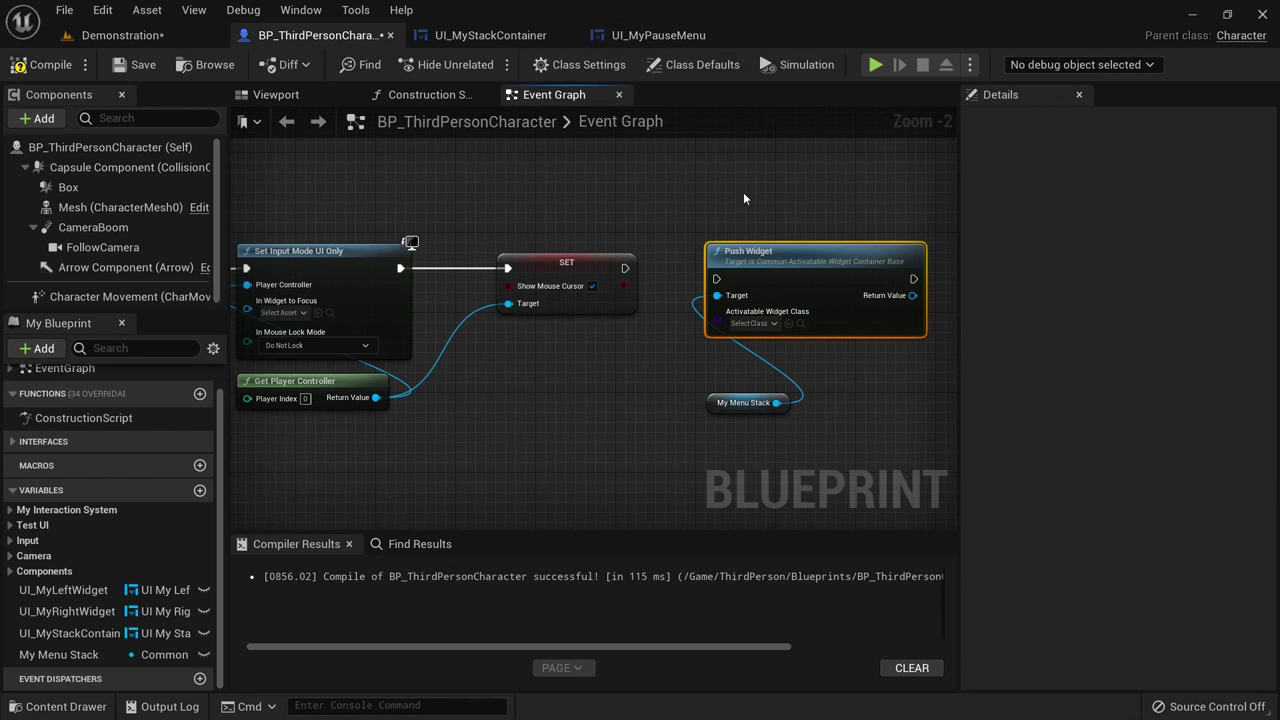
left_click(758, 324)
type("MyPa")
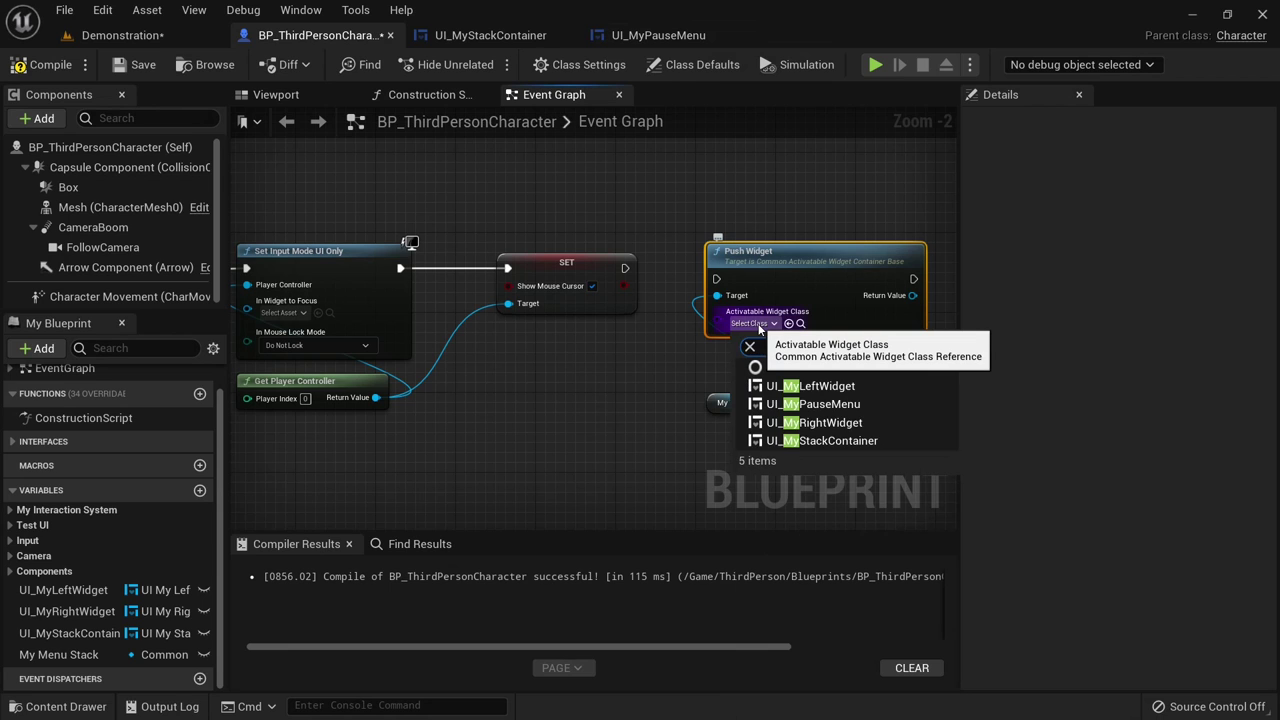
left_click(779, 387)
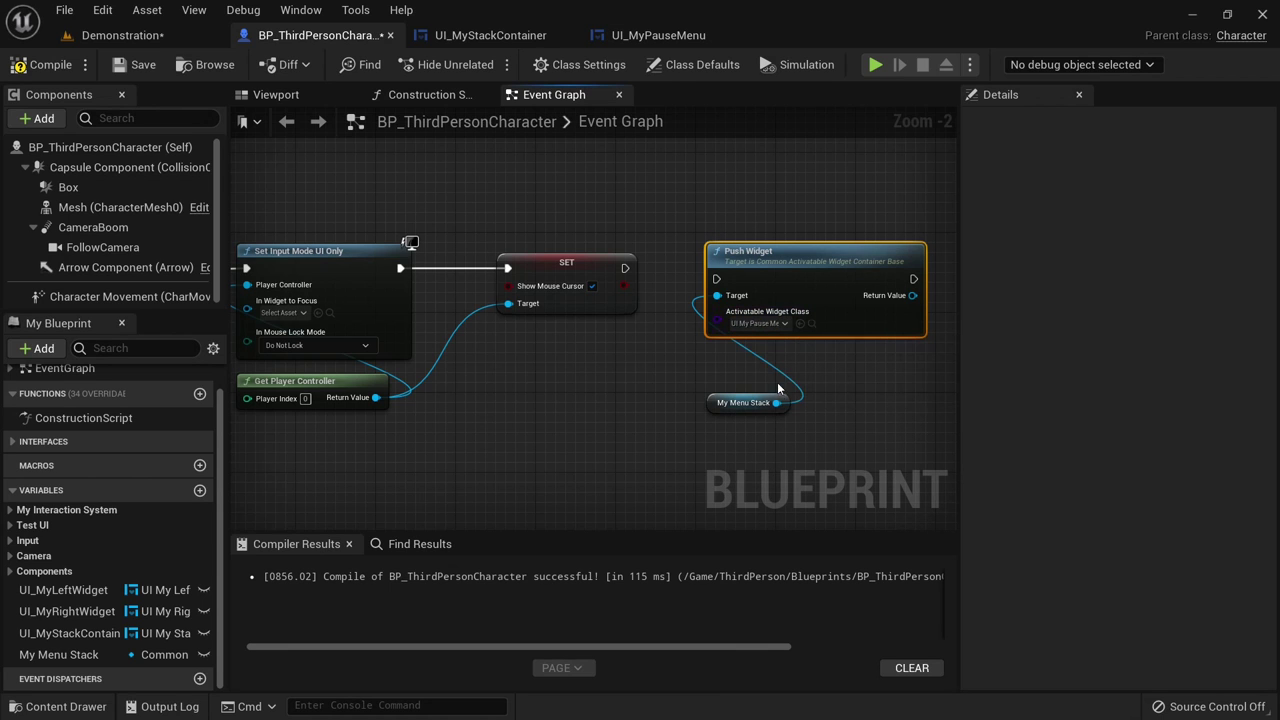
left_click_drag(625, 272, 716, 279)
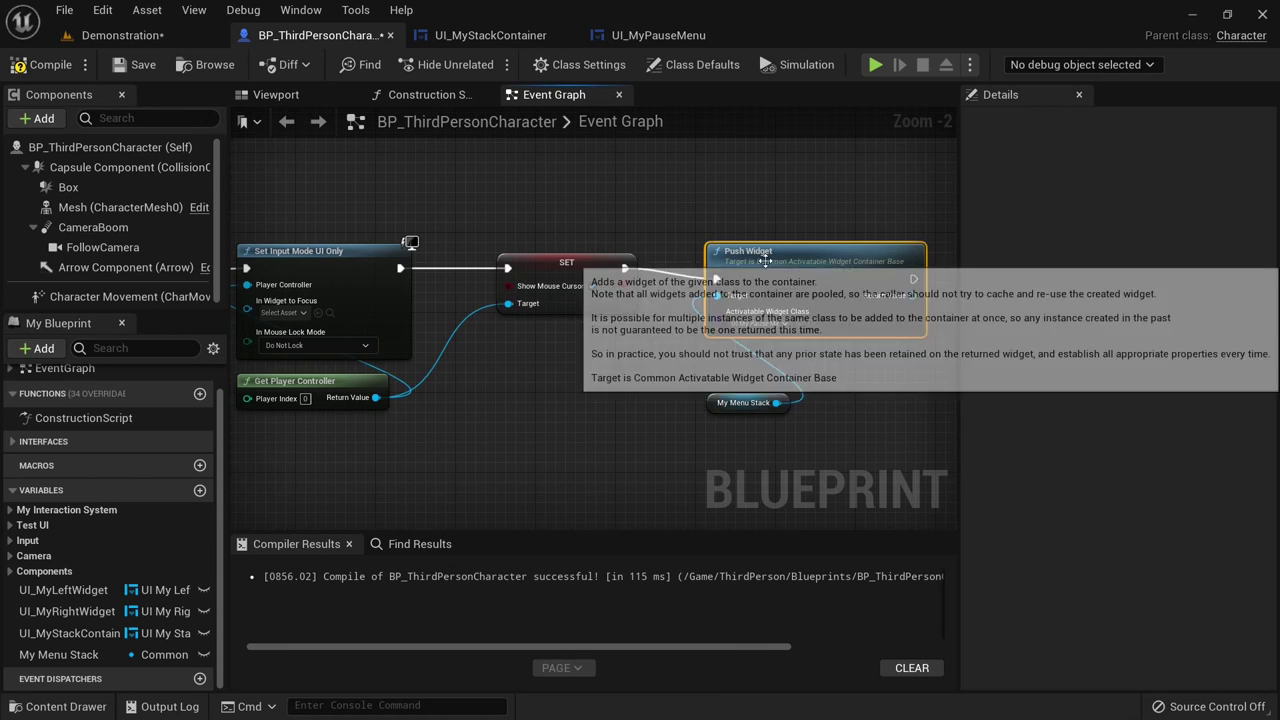
left_click_drag(745, 336, 745, 326)
left_click_drag(706, 407, 716, 373)
left_click(755, 416)
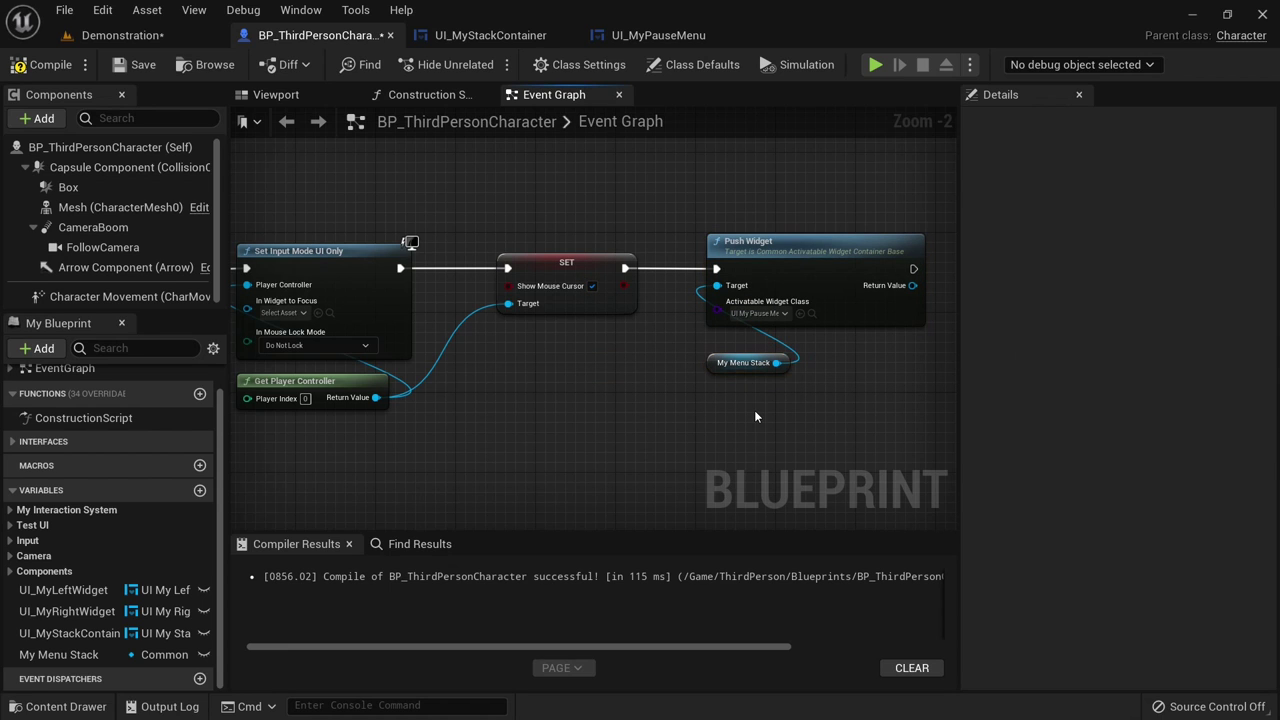
left_click(42, 64)
- Play-test the Demonstration level, stop, and open UI_MyStackContainer
left_click(118, 35)
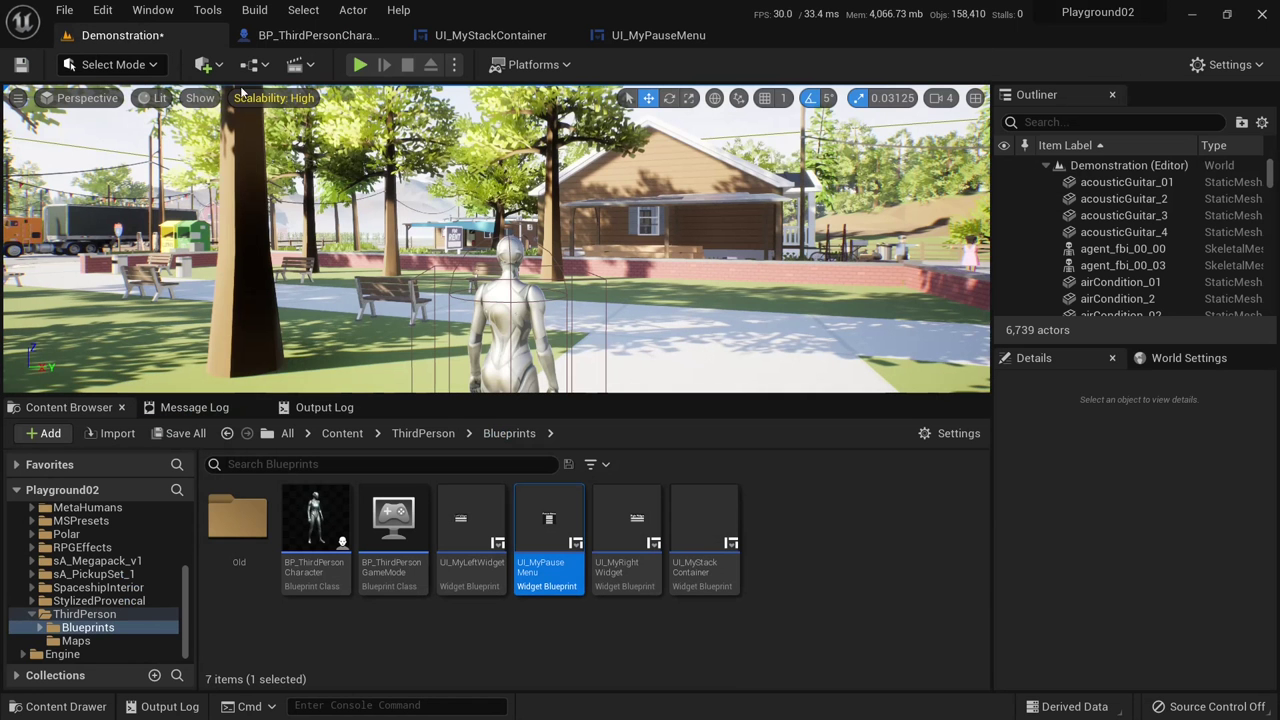
key("alt+p")
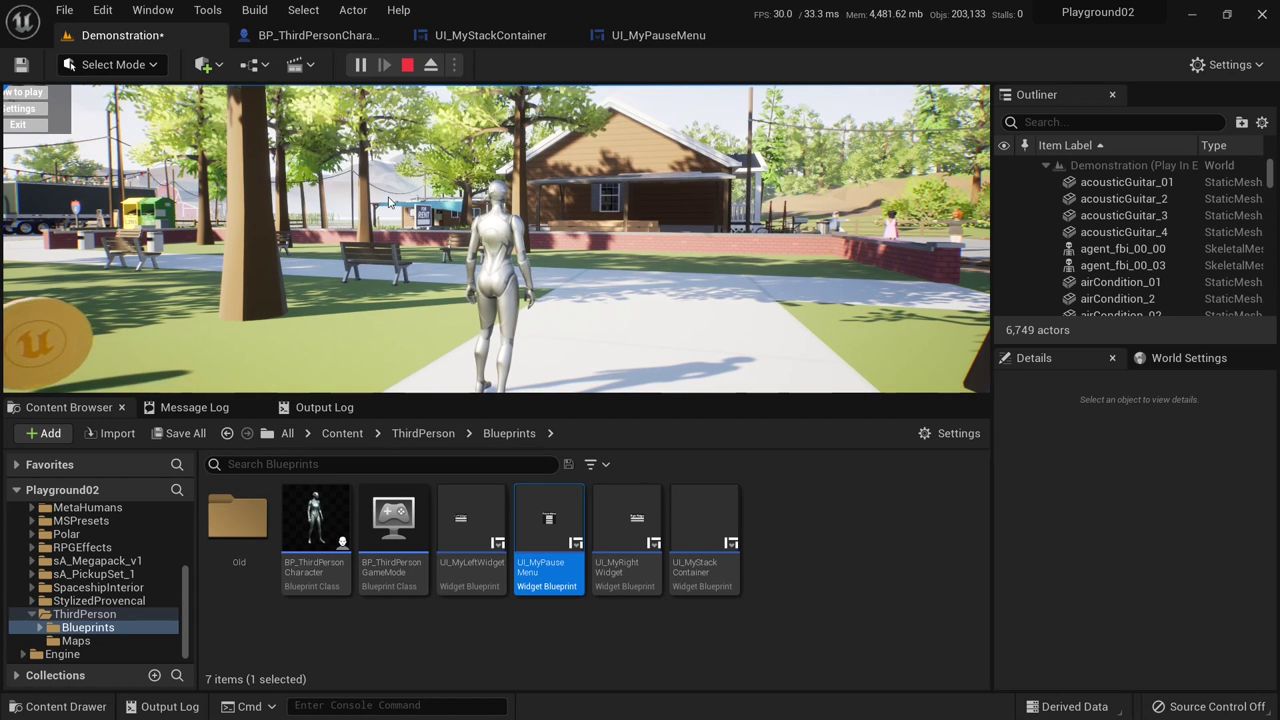
key("Escape")
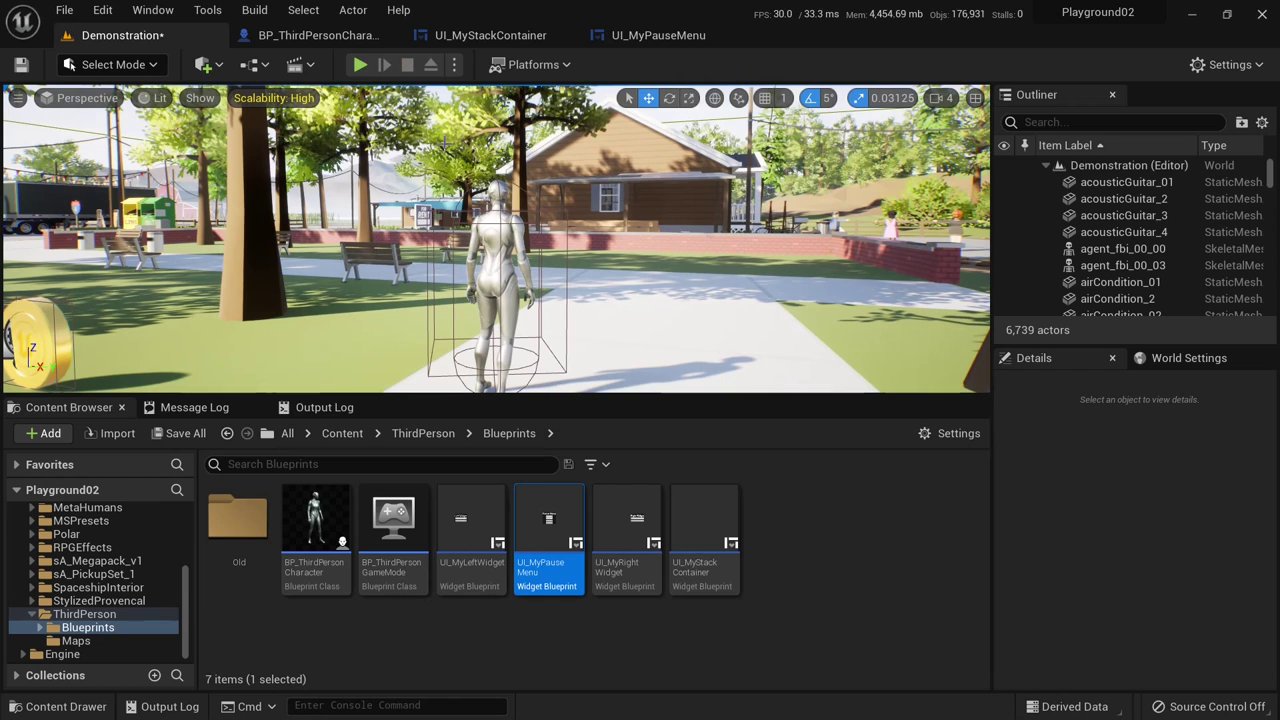
left_click(490, 35)
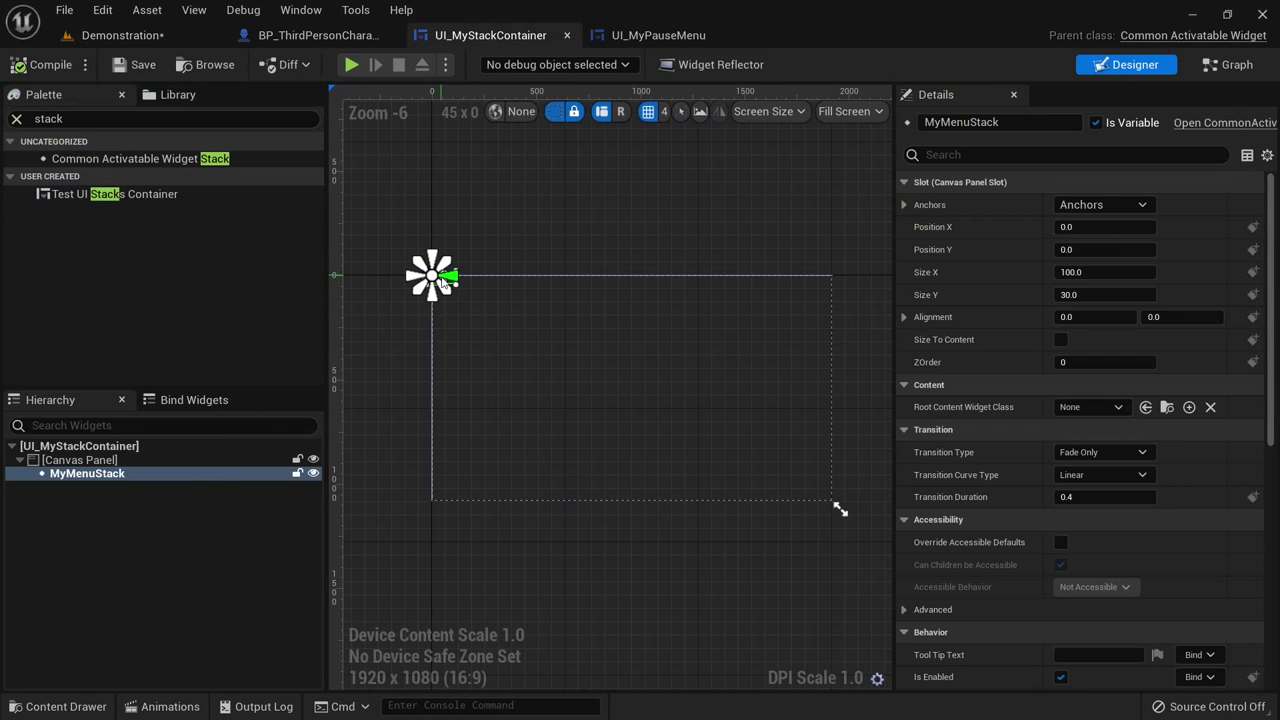
- Anchor MyMenuStack full-stretch with Offset Right and Bottom at 0, then return to Demonstration
scroll(450, 290, "up", 5)
scroll(472, 300, "down", 4)
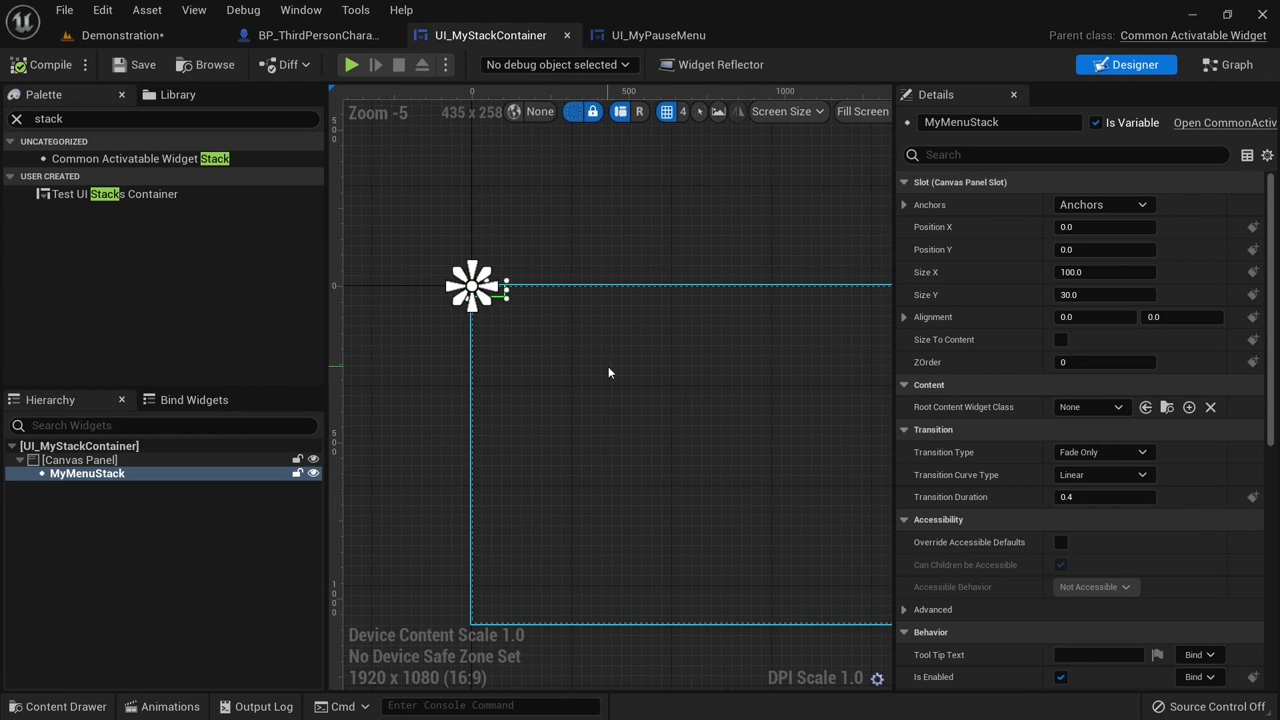
left_click(1119, 204)
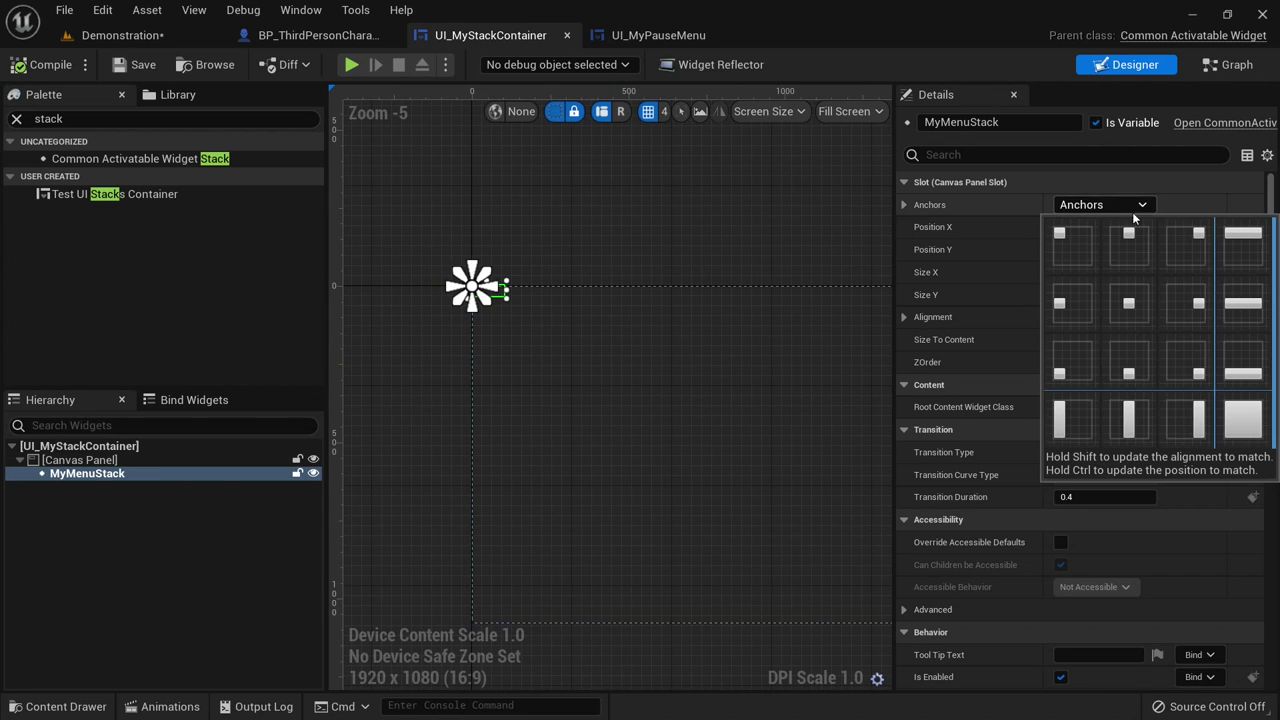
left_click(1242, 422)
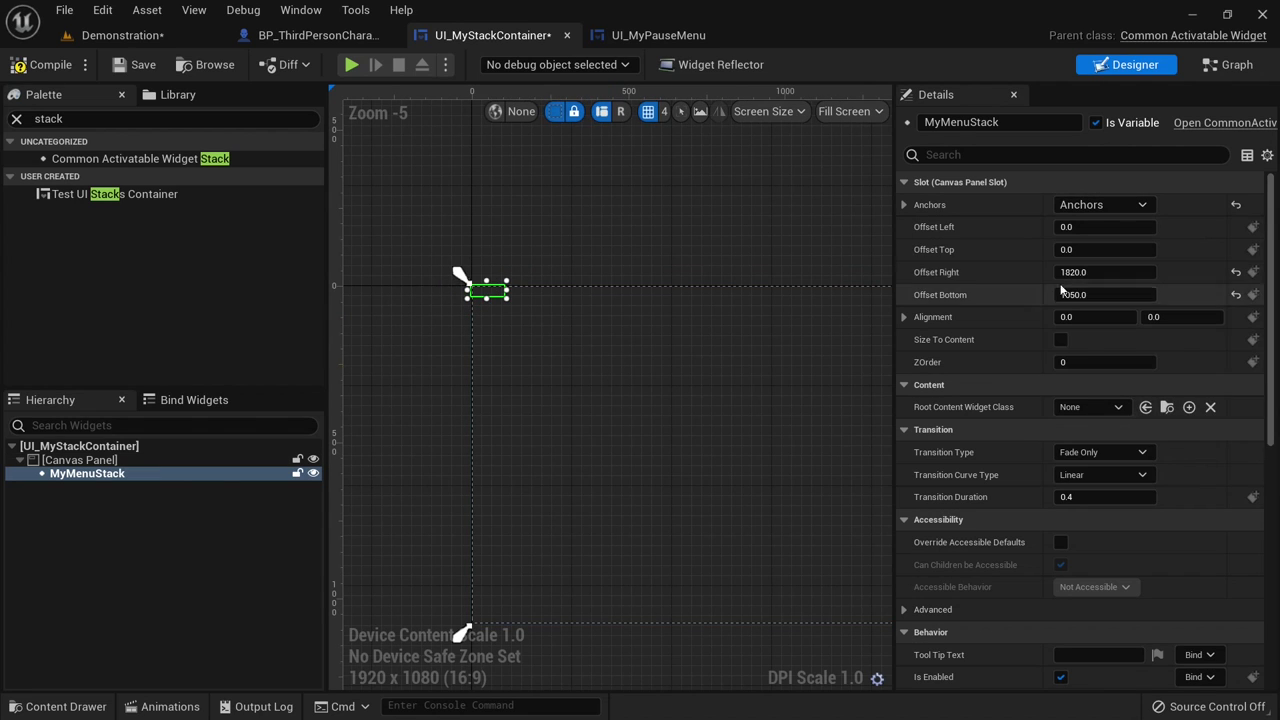
left_click(1236, 272)
left_click(1236, 294)
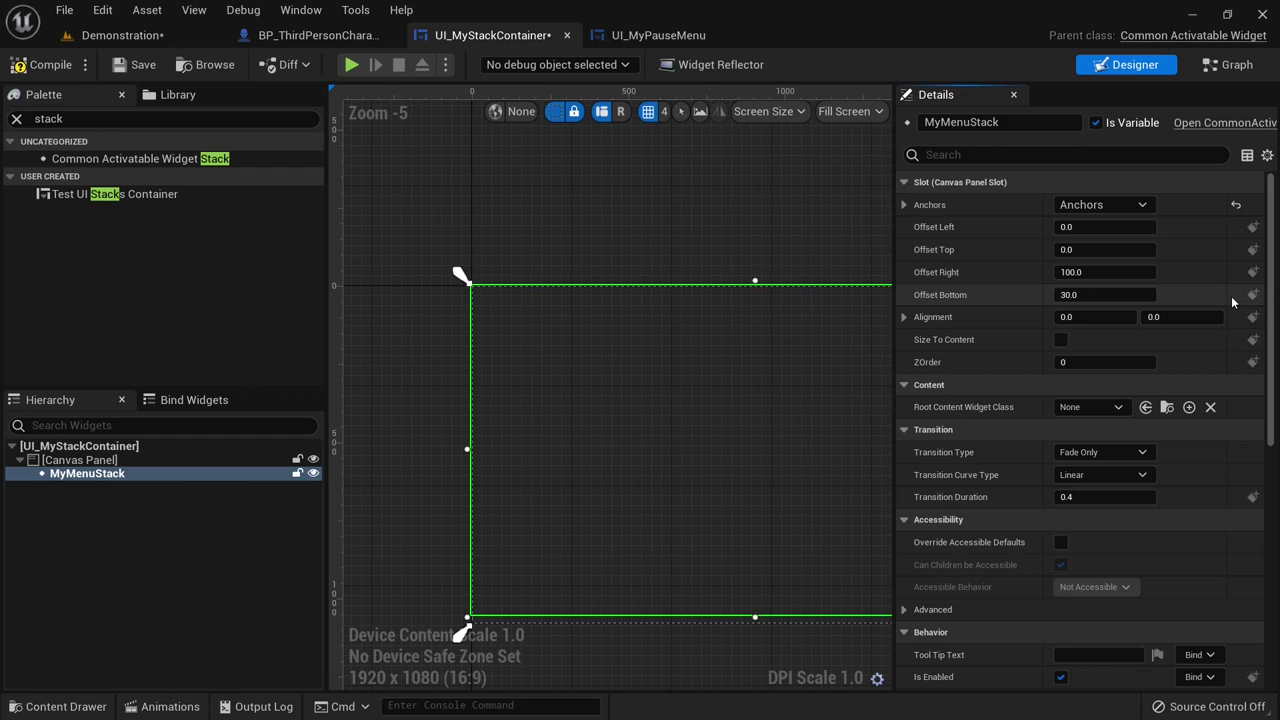
left_click(1115, 276)
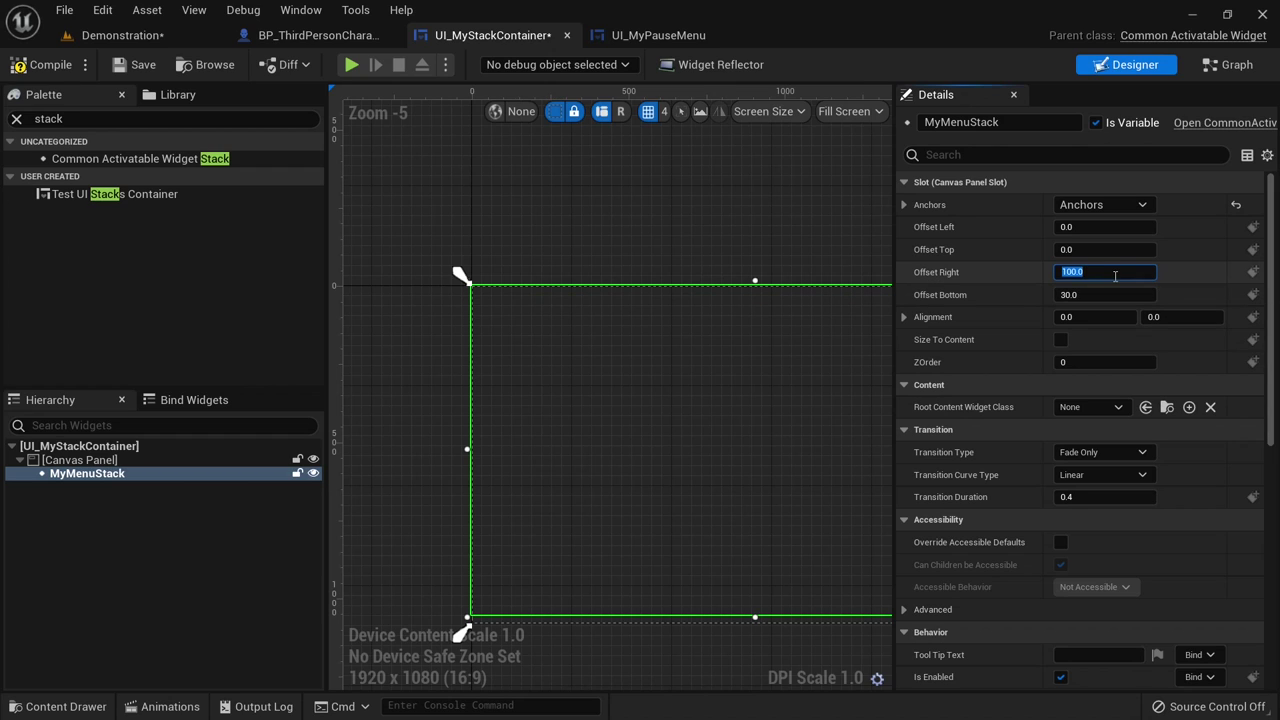
type("0")
left_click(1092, 296)
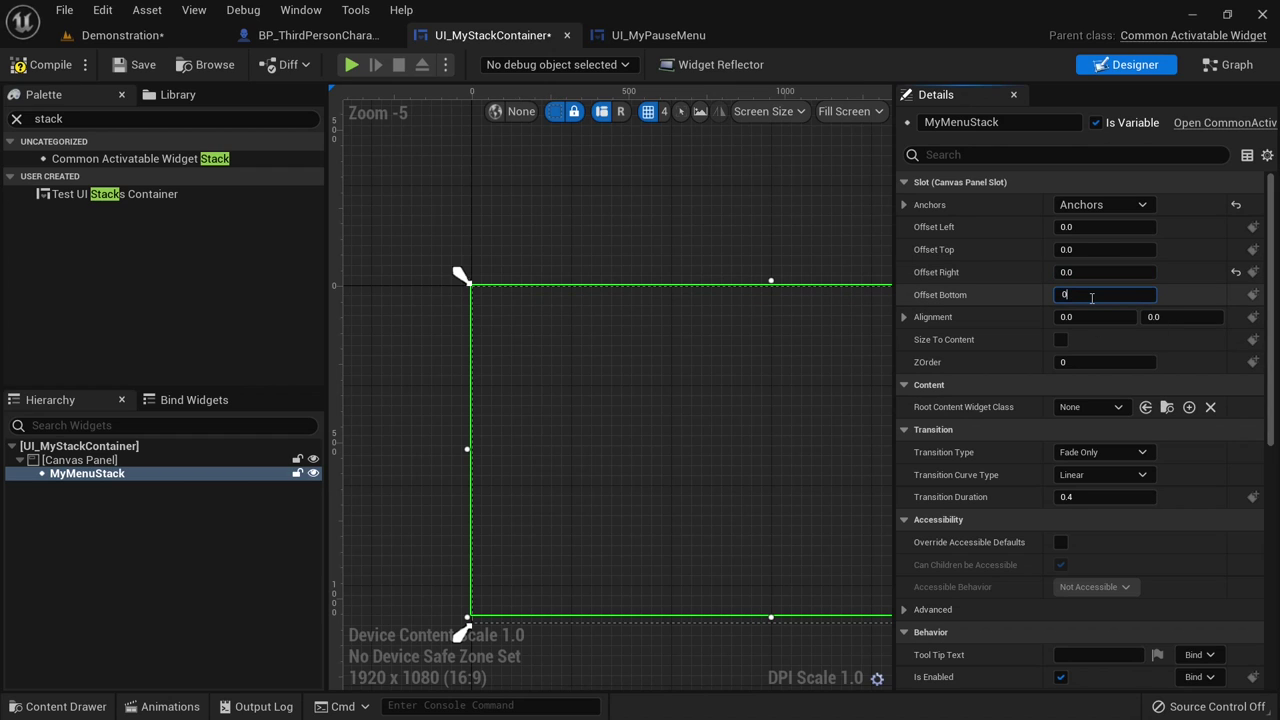
key("Return")
scroll(595, 213, "down", 2)
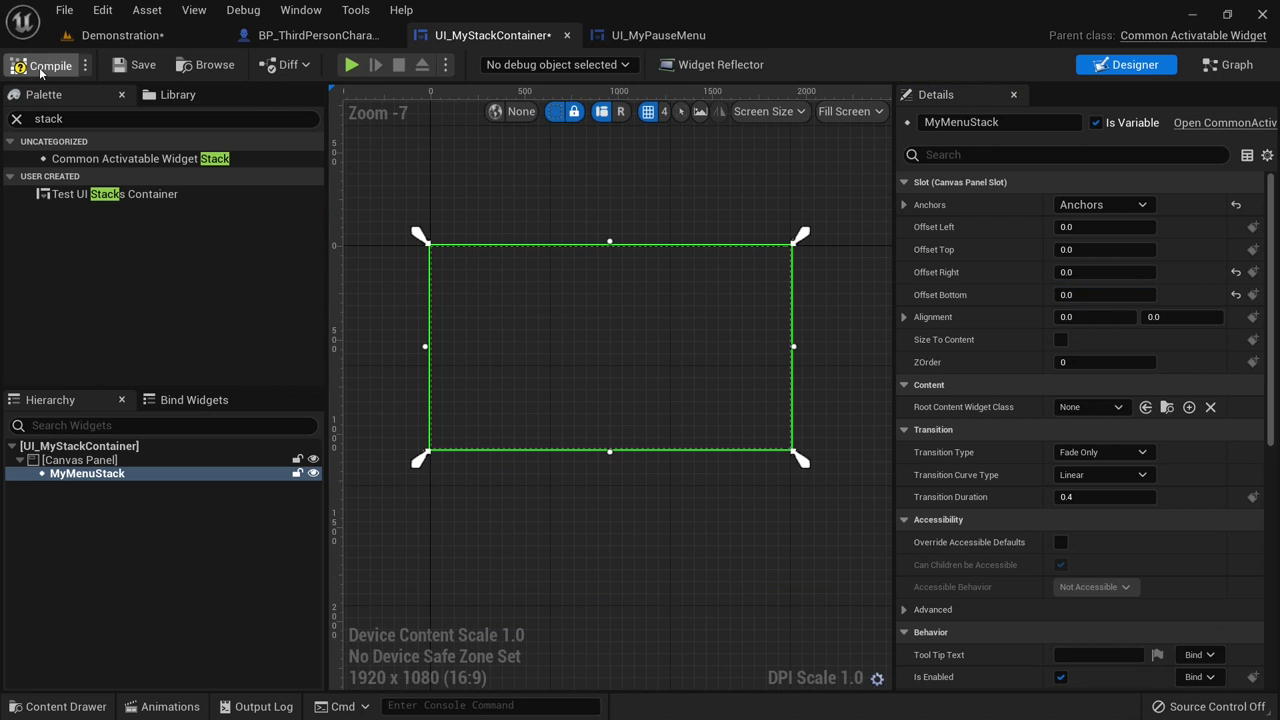
left_click(145, 37)
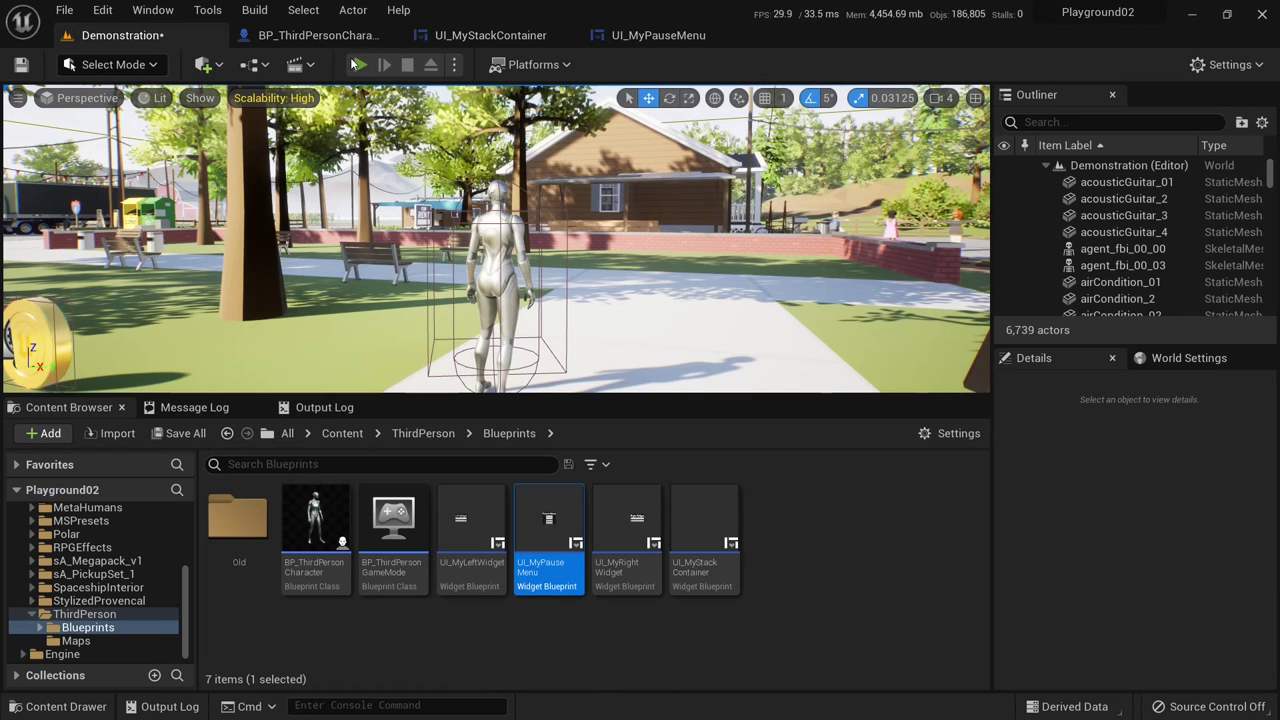
- Play the level, press P to show the pause menu, then stop the session
key("alt+p")
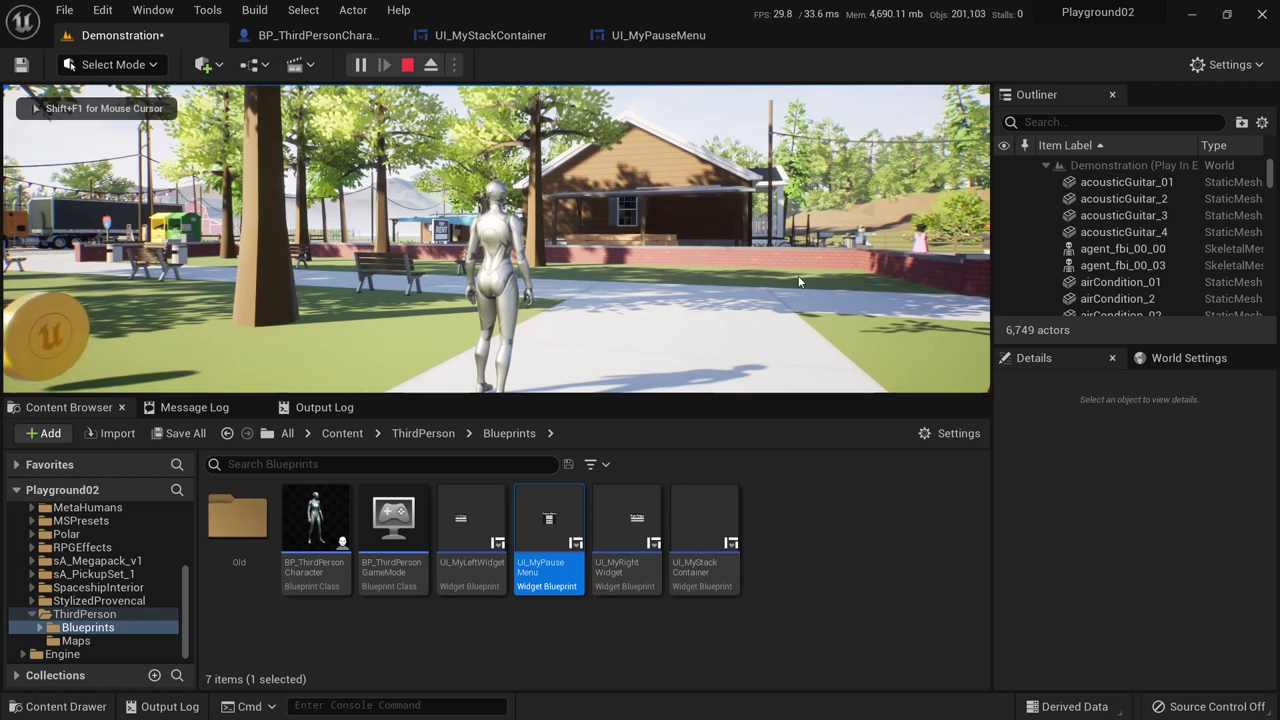
key("p")
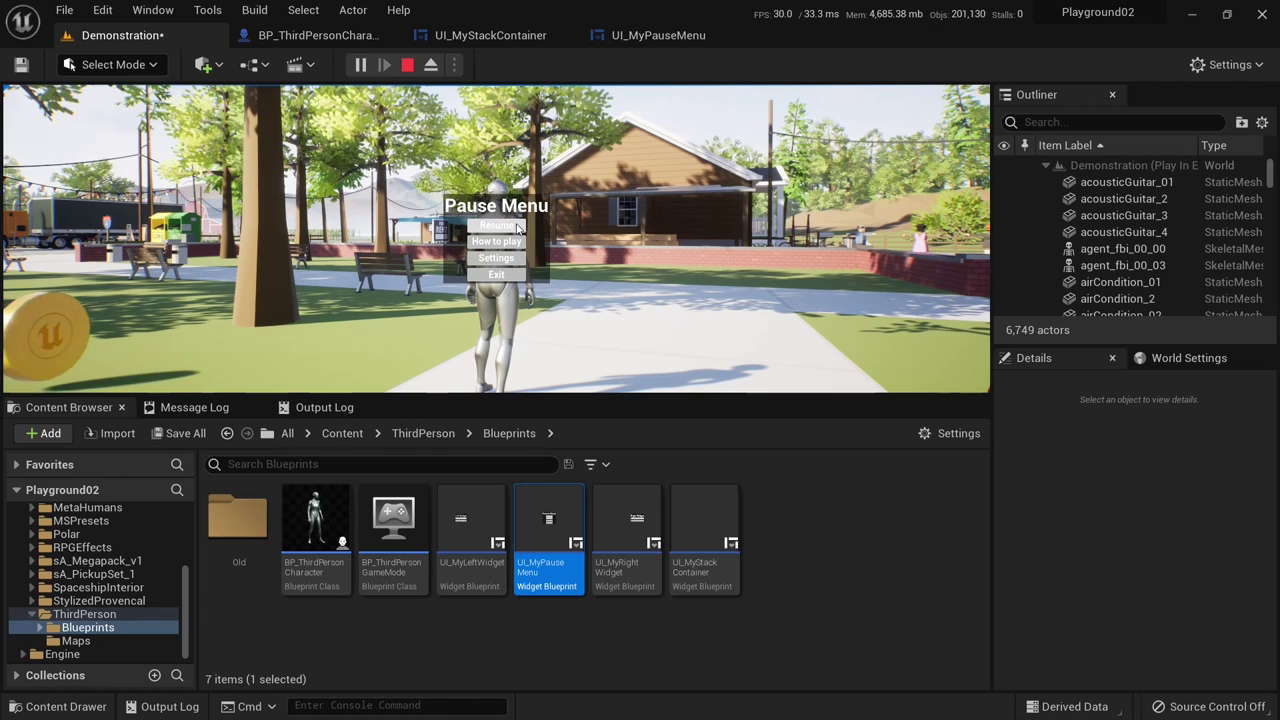
left_click(407, 64)
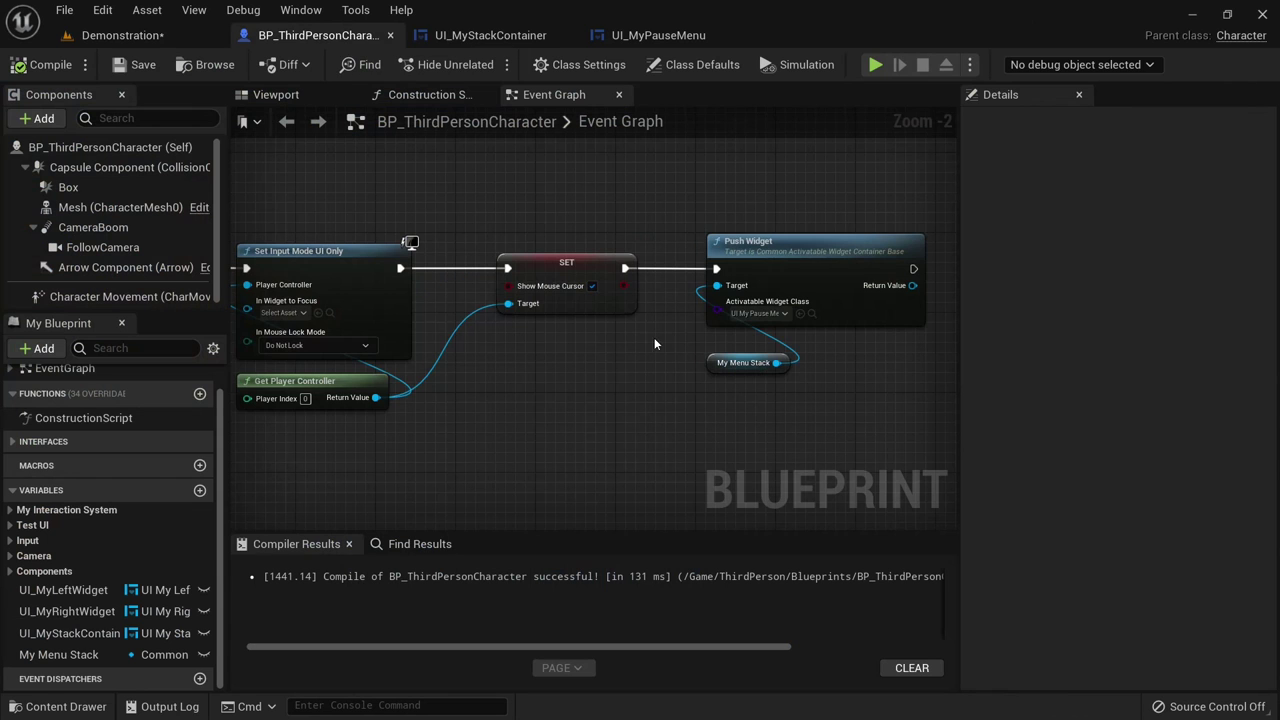
- Rearrange the Push Widget, My Menu Stack and key 2 event nodes in the graph
right_click_drag(655, 344, 493, 340)
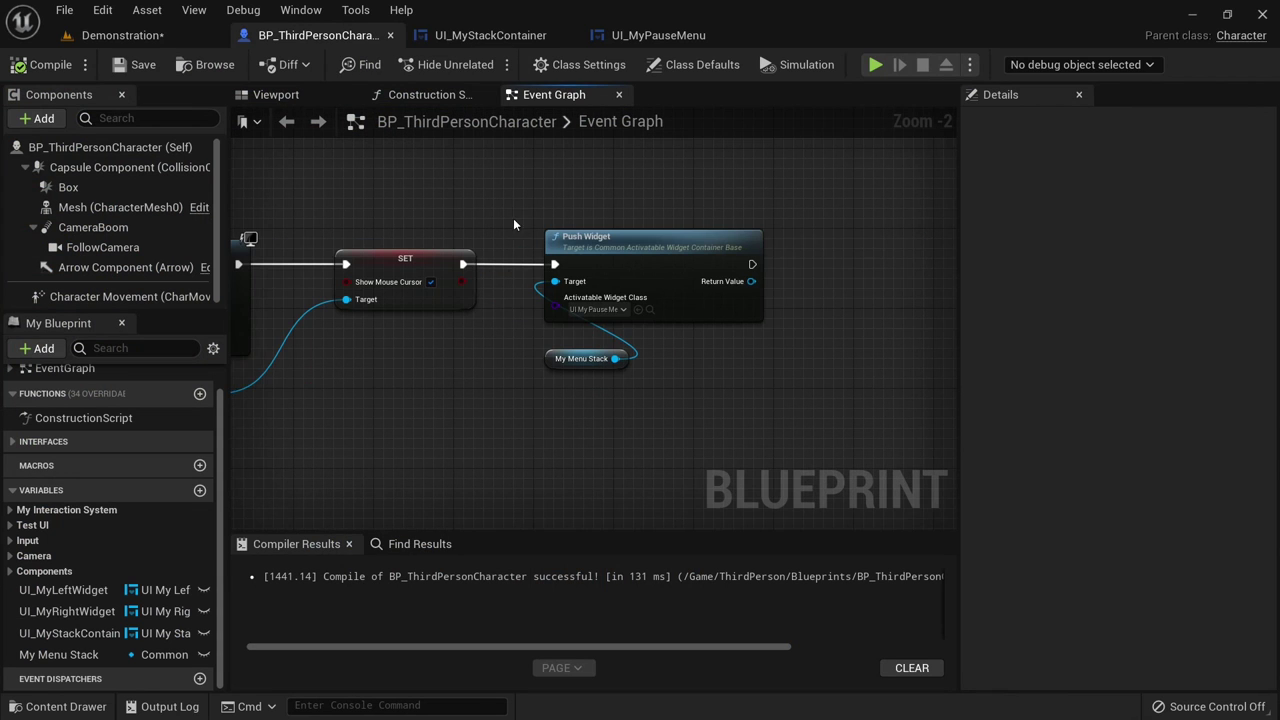
left_click_drag(514, 221, 821, 384)
right_click_drag(665, 429, 581, 445)
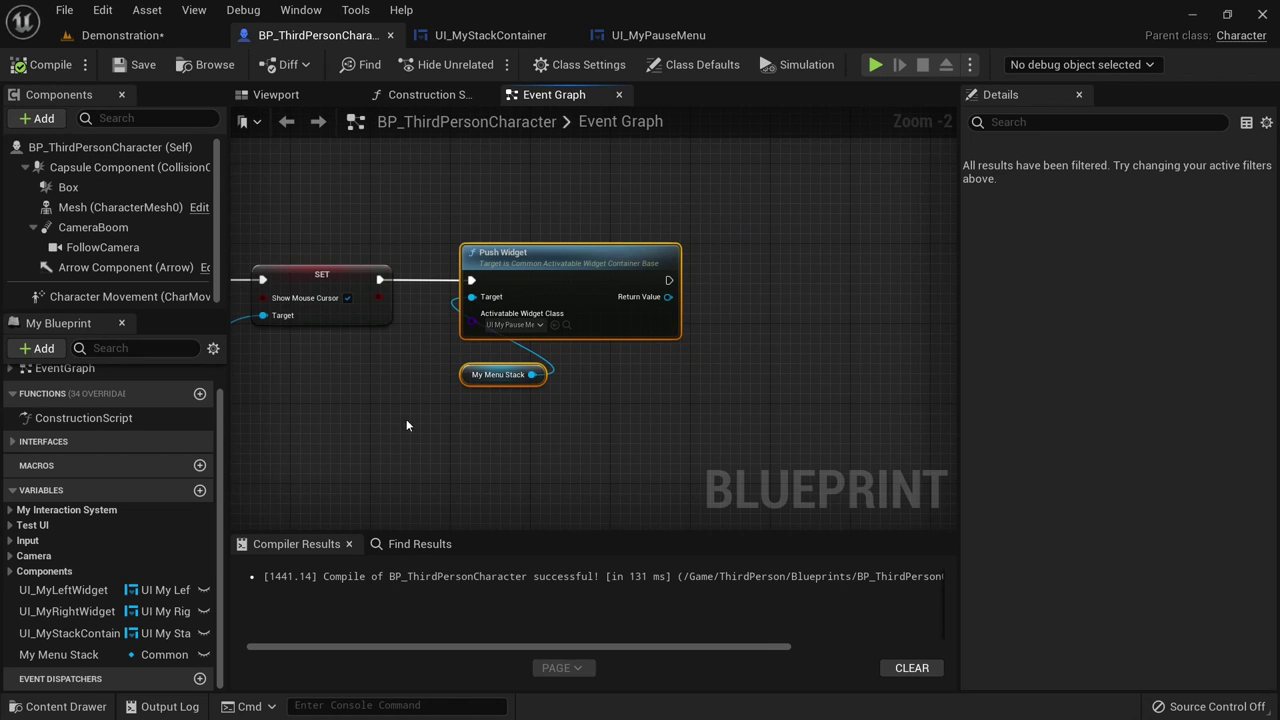
right_click_drag(406, 425, 711, 398)
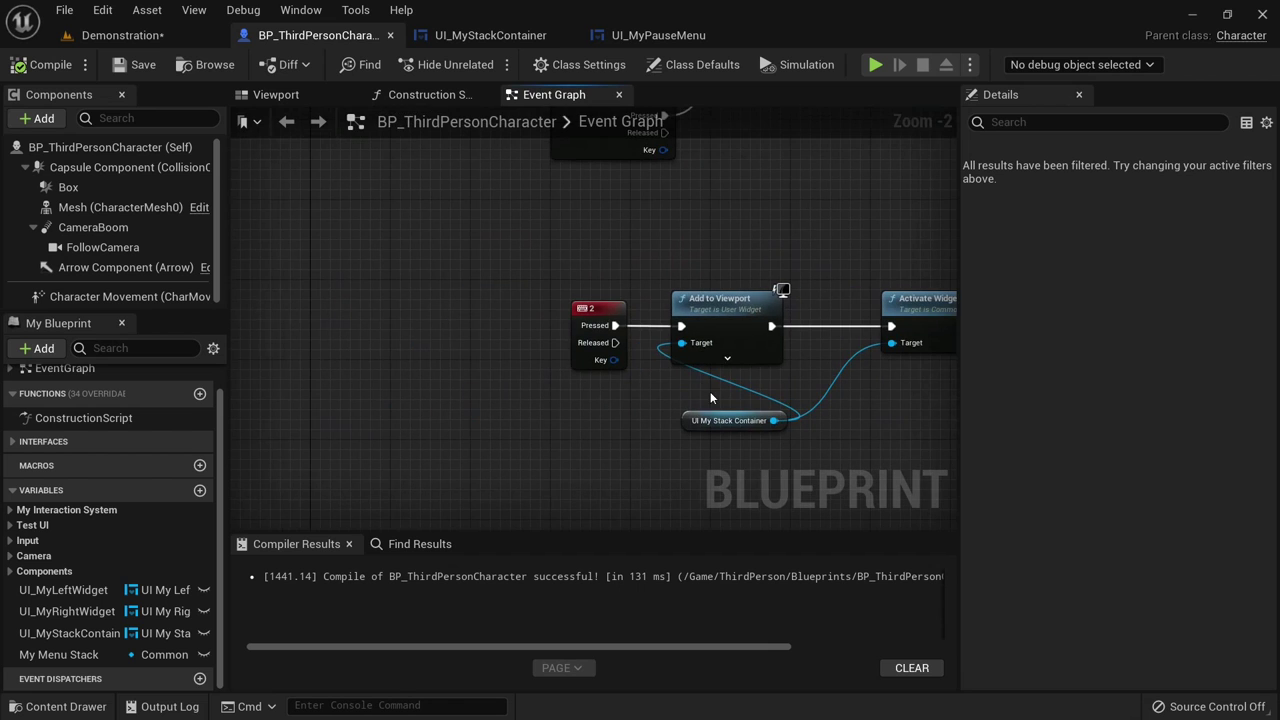
left_click_drag(588, 309, 537, 270)
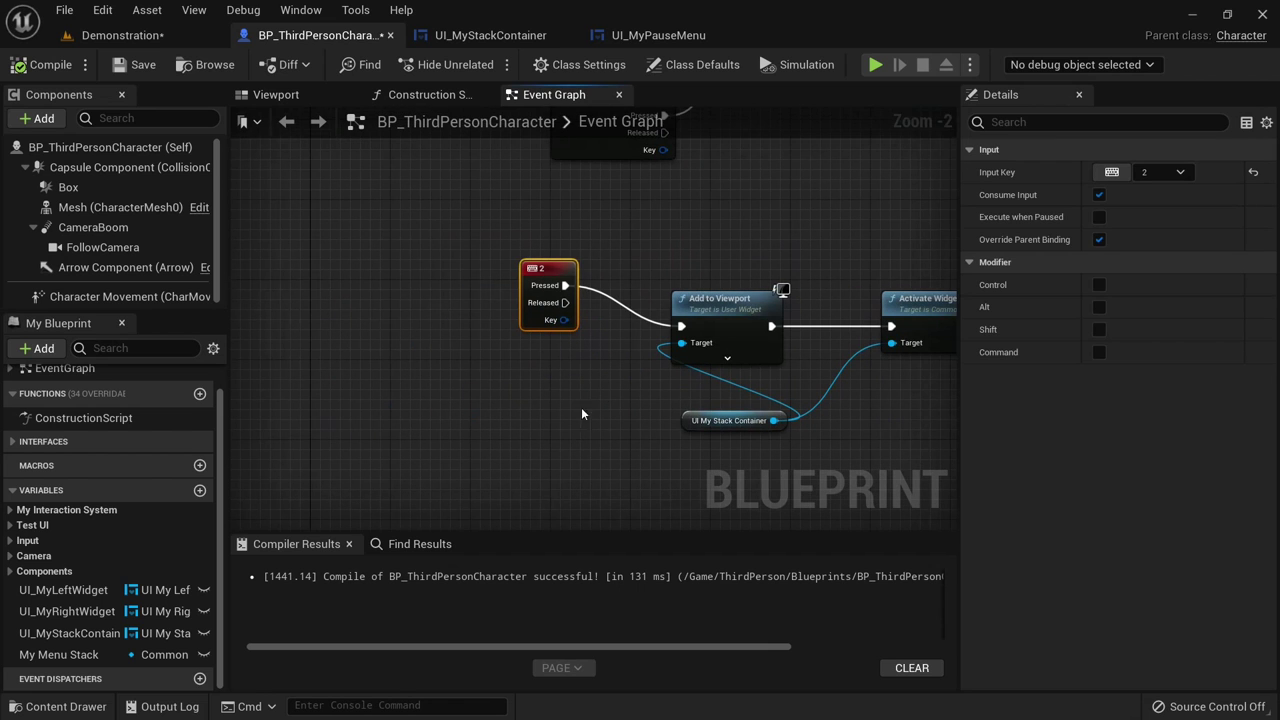
left_click(547, 414)
- Add a Gamepad Special Right event wired into Add to Viewport, then return to Demonstration
right_click(534, 408)
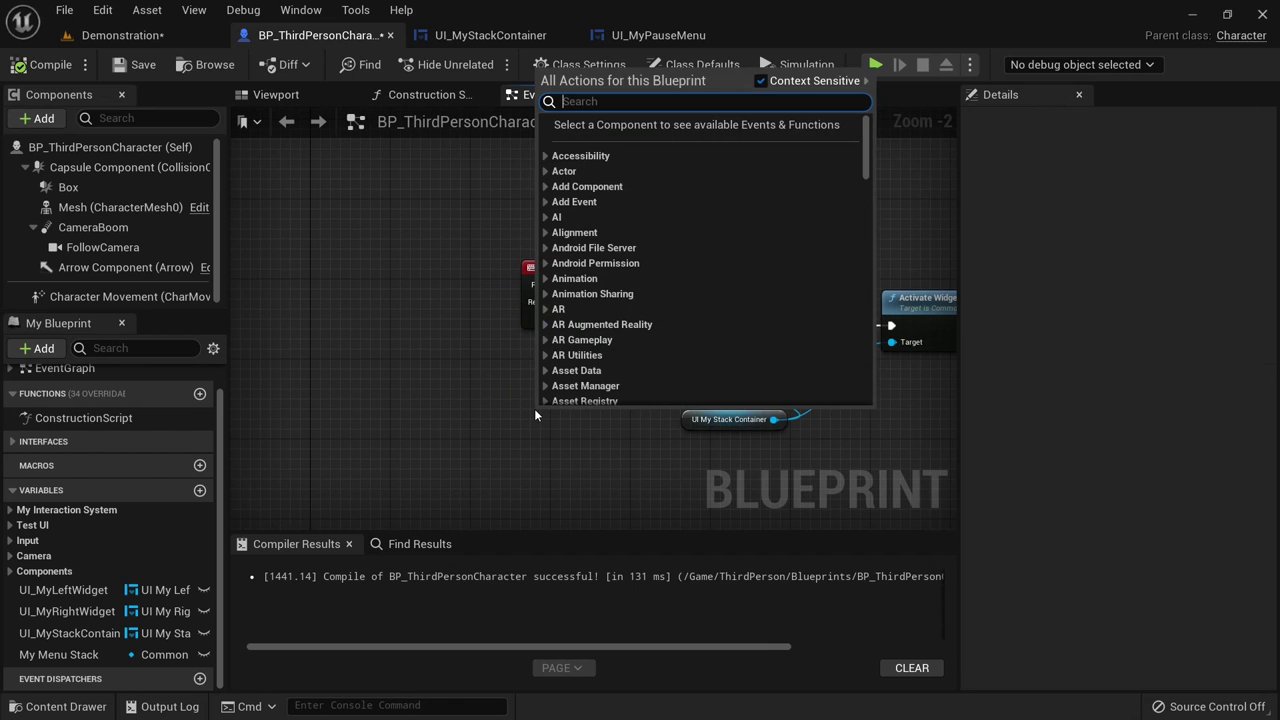
type("speci")
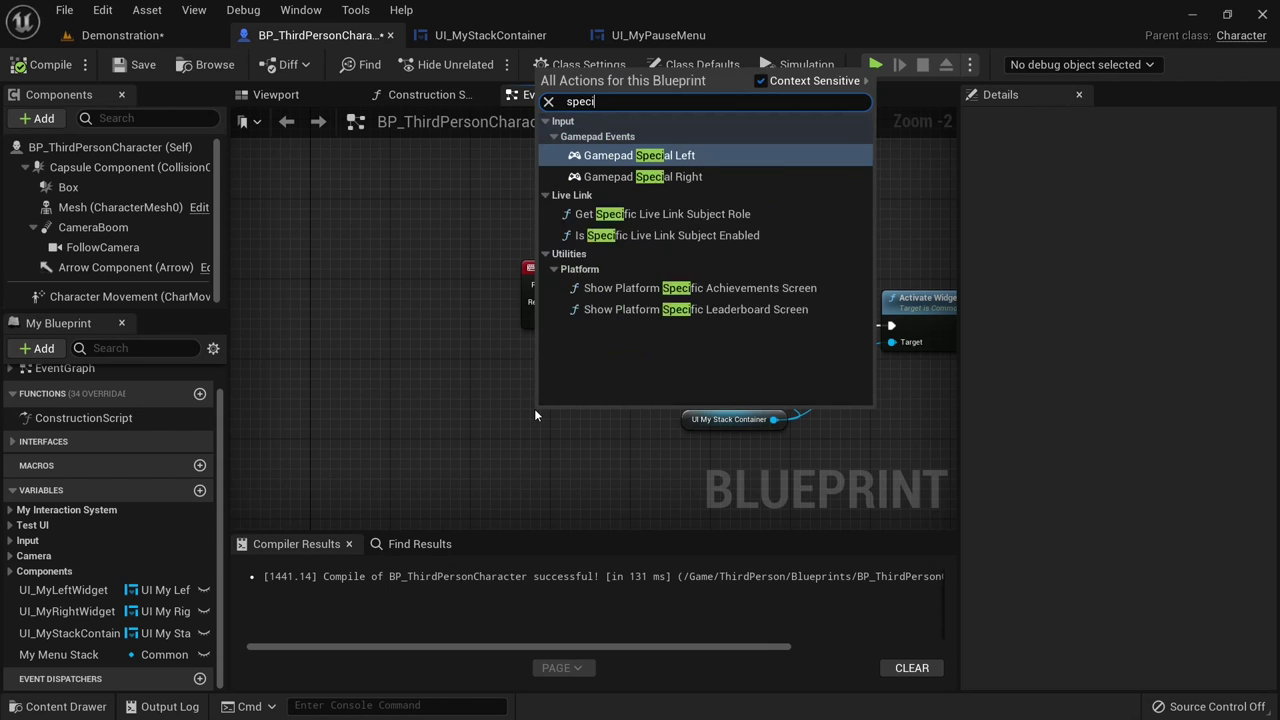
type("al")
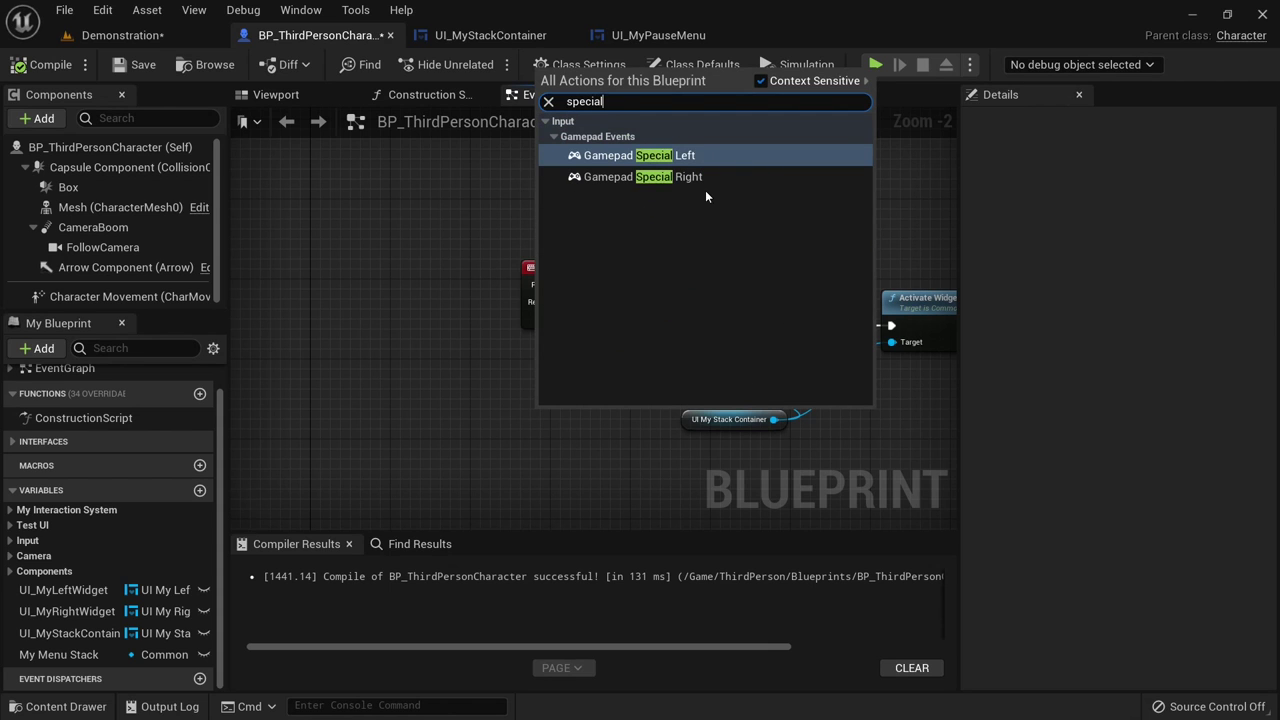
left_click(680, 177)
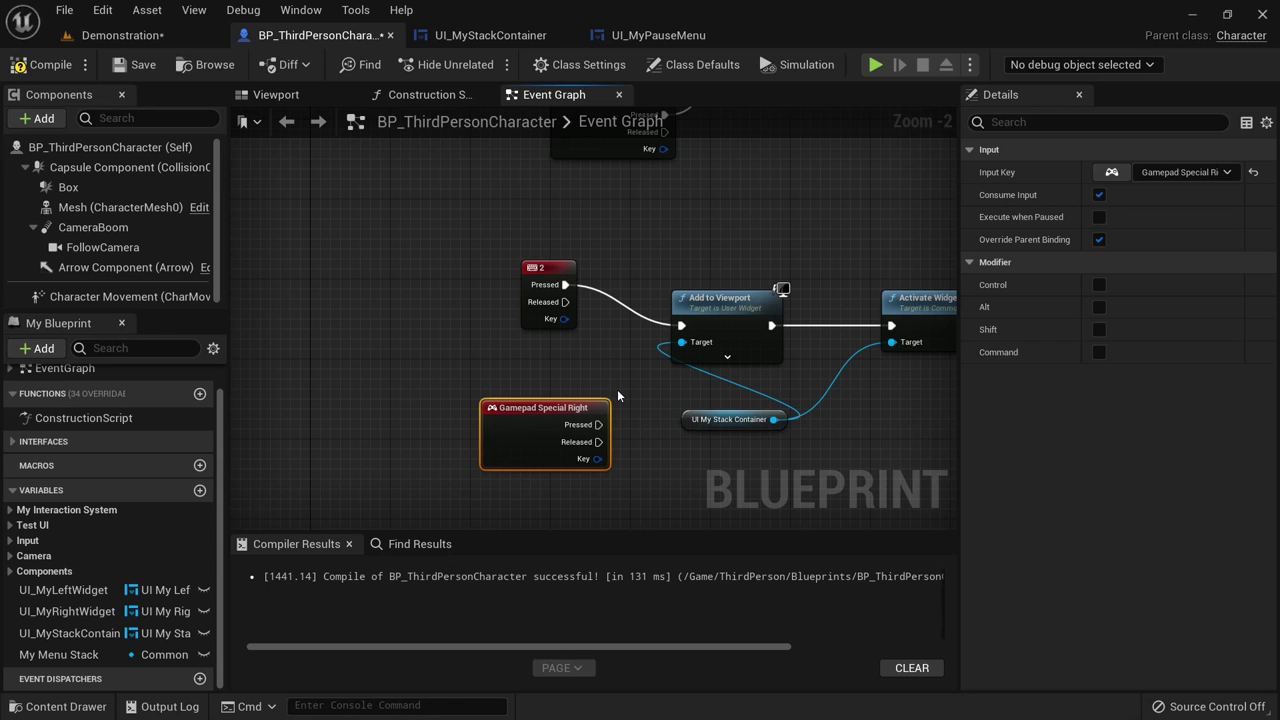
left_click_drag(596, 425, 684, 327)
right_click_drag(866, 381, 497, 366)
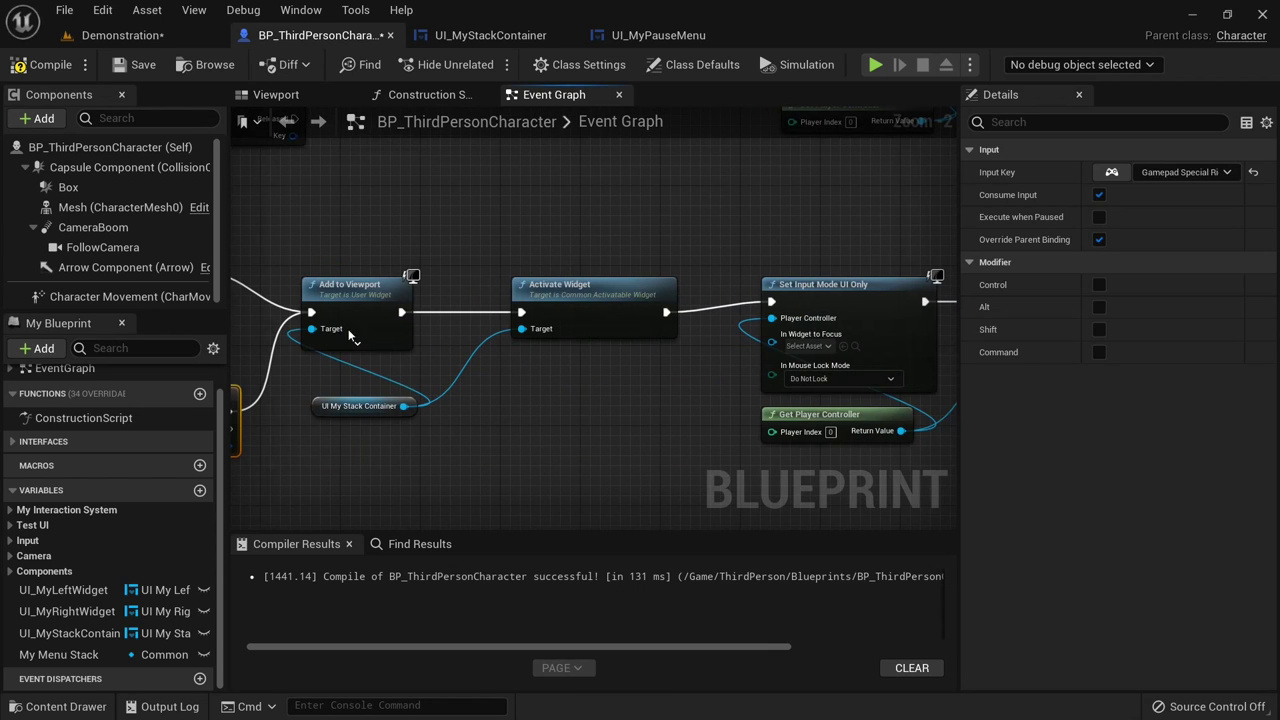
right_click_drag(667, 390, 421, 404)
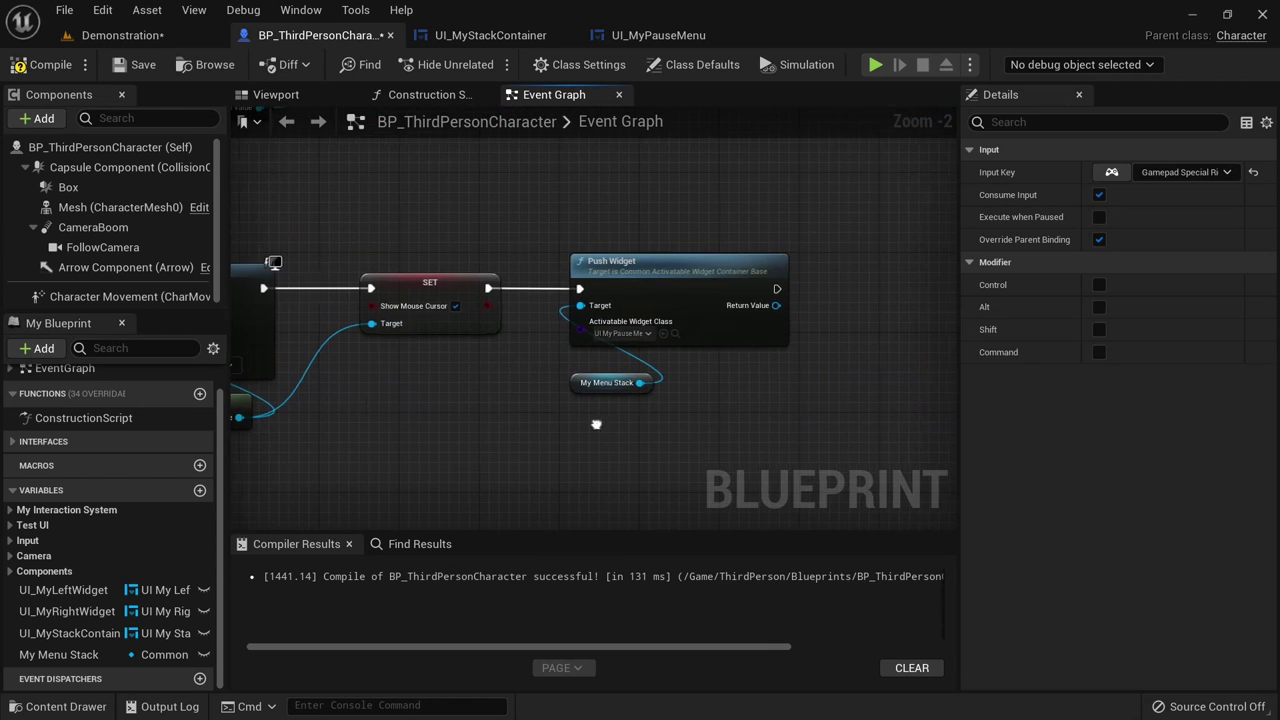
right_click_drag(617, 347, 508, 342)
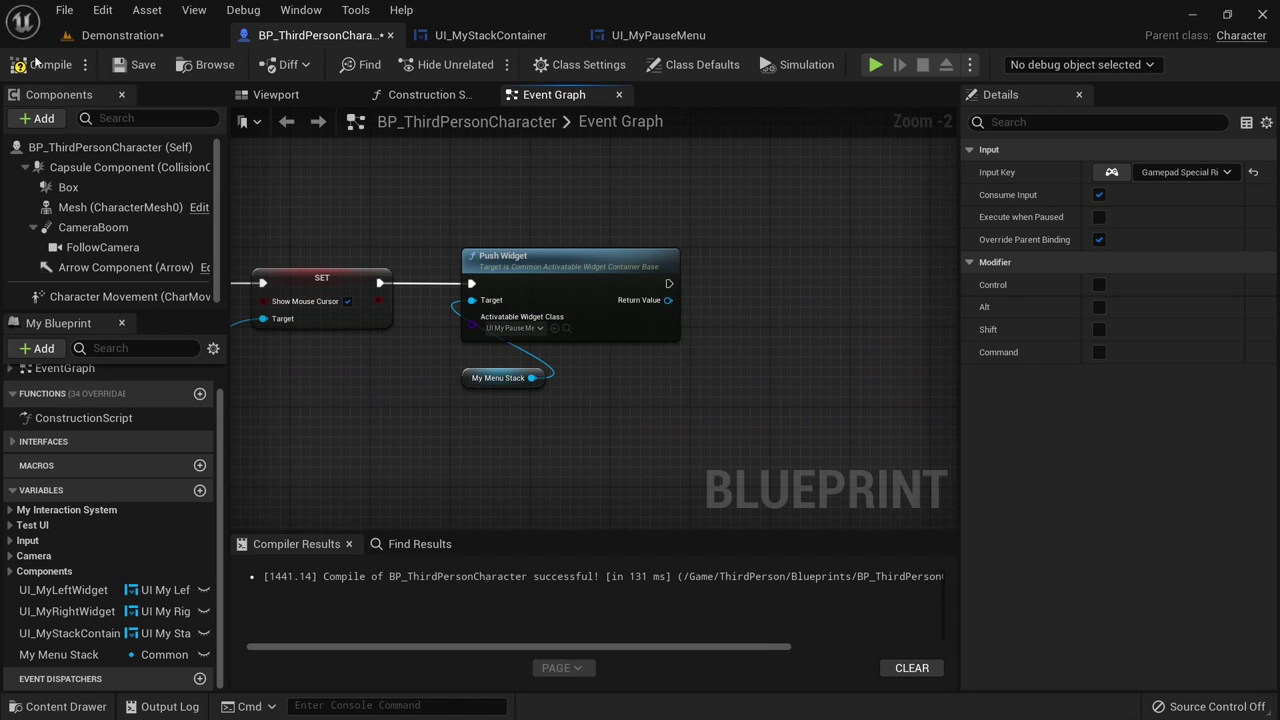
left_click(115, 35)
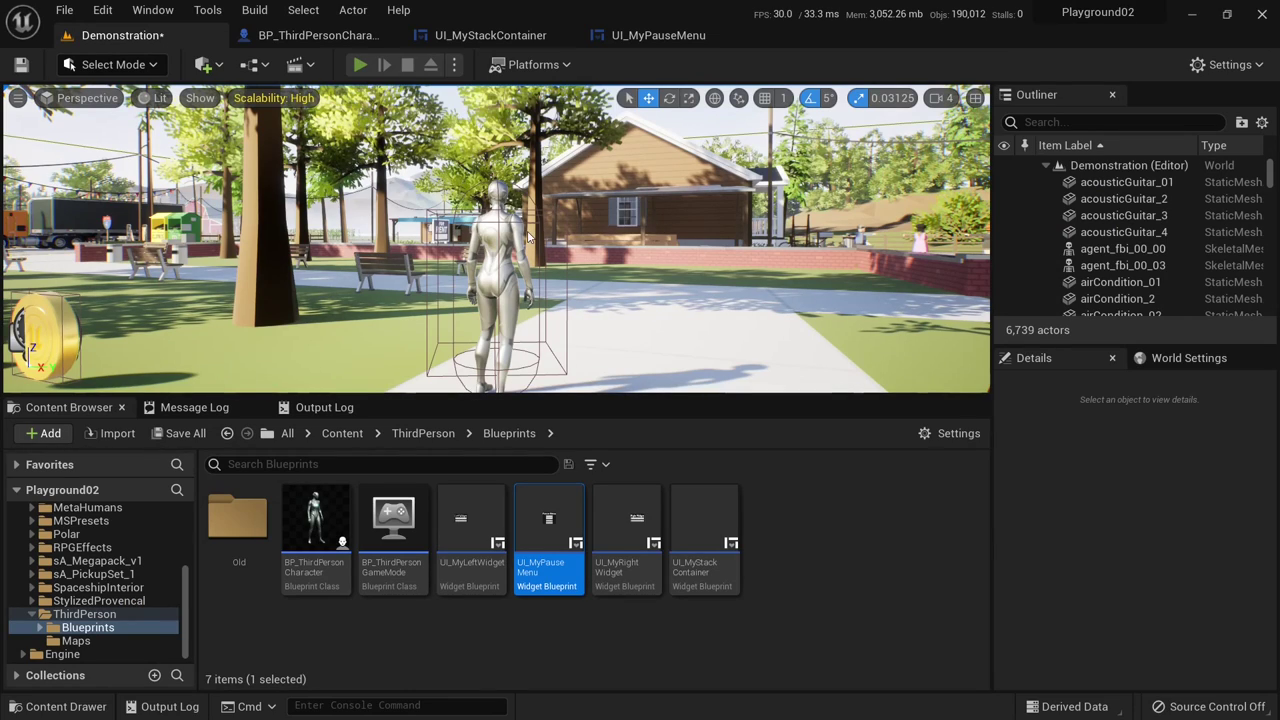
- Playtest the level, bring up the four-button Pause Menu with P, then stop the session
key("alt+p")
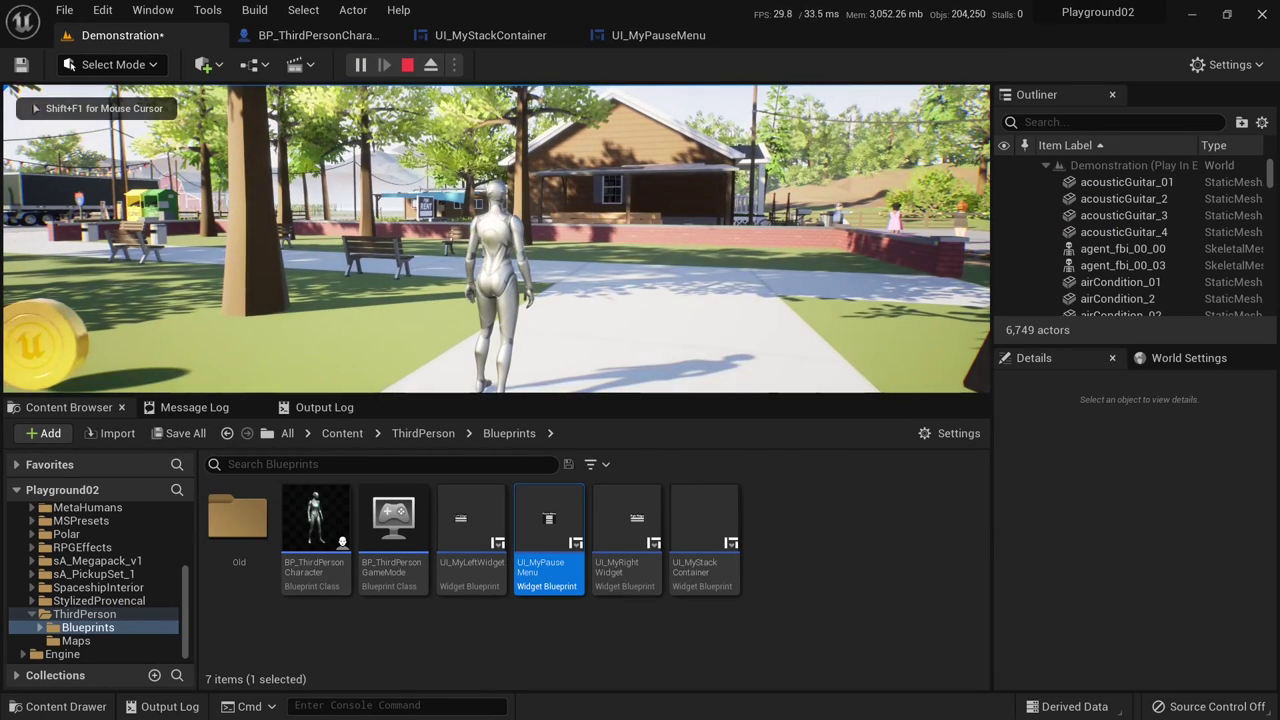
key("p")
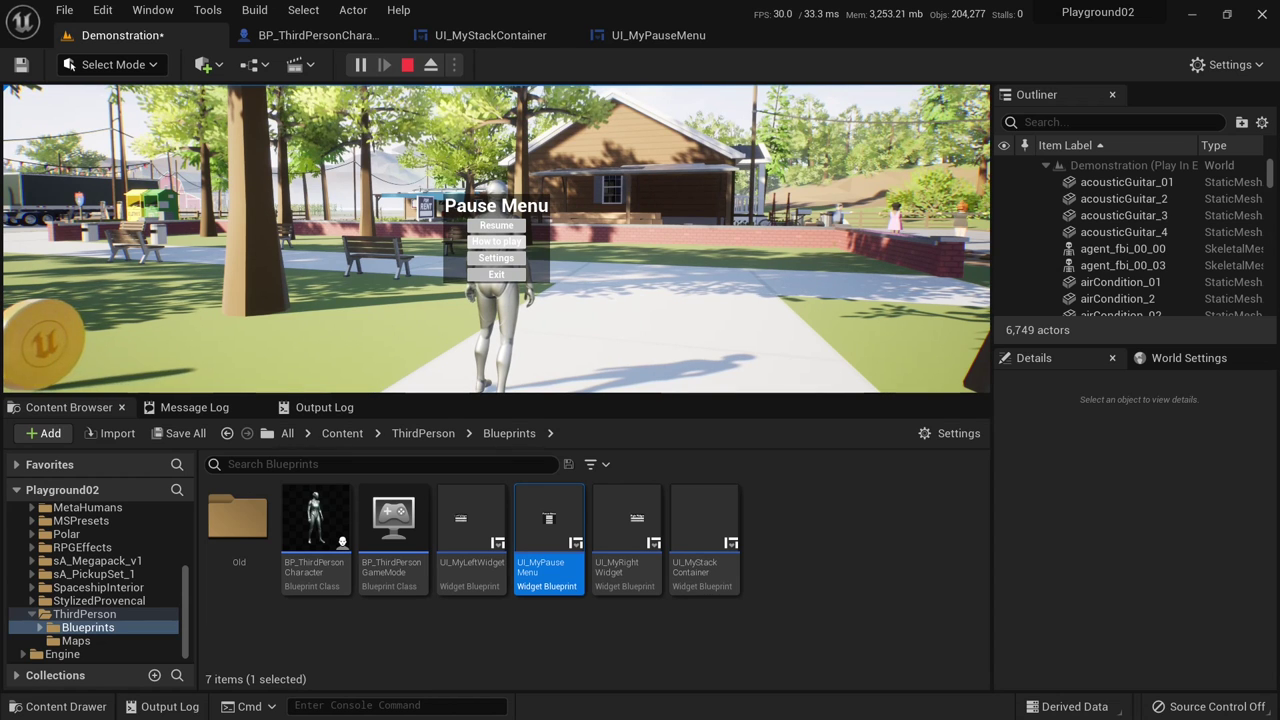
left_click(496, 274)
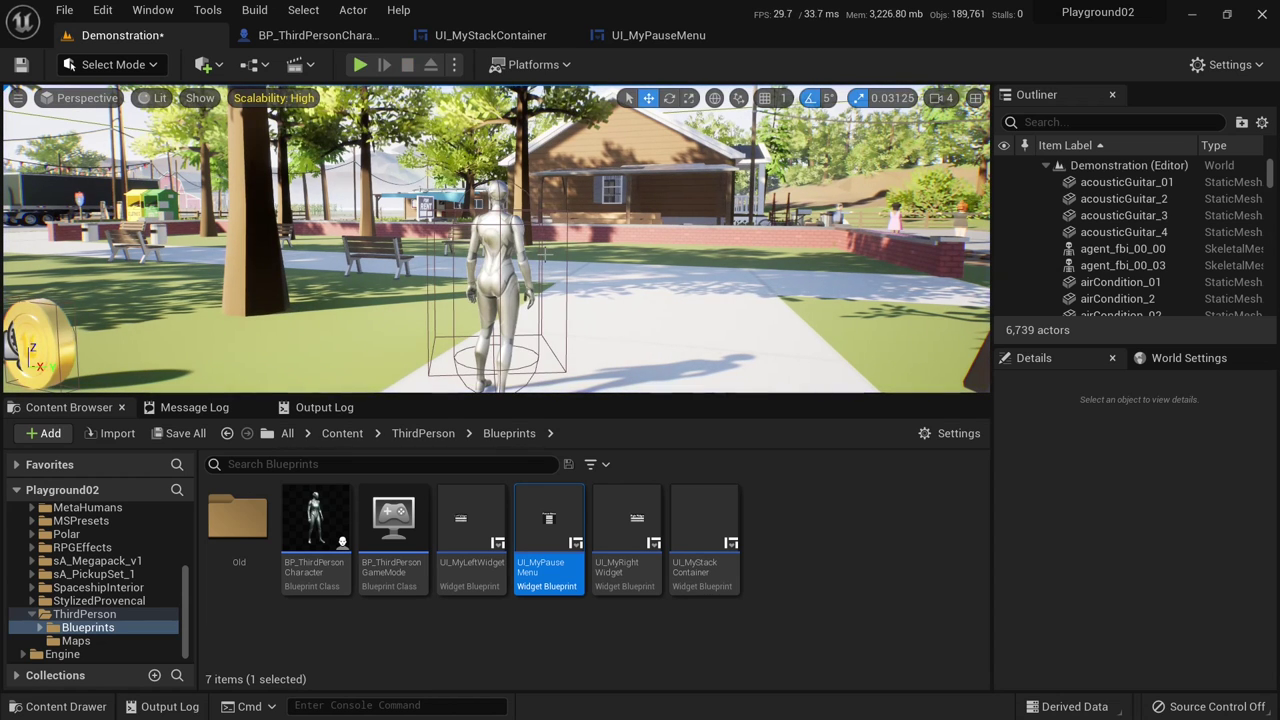
- Override Get Desired Focus Target in the UI_MyPauseMenu graph
left_click(668, 38)
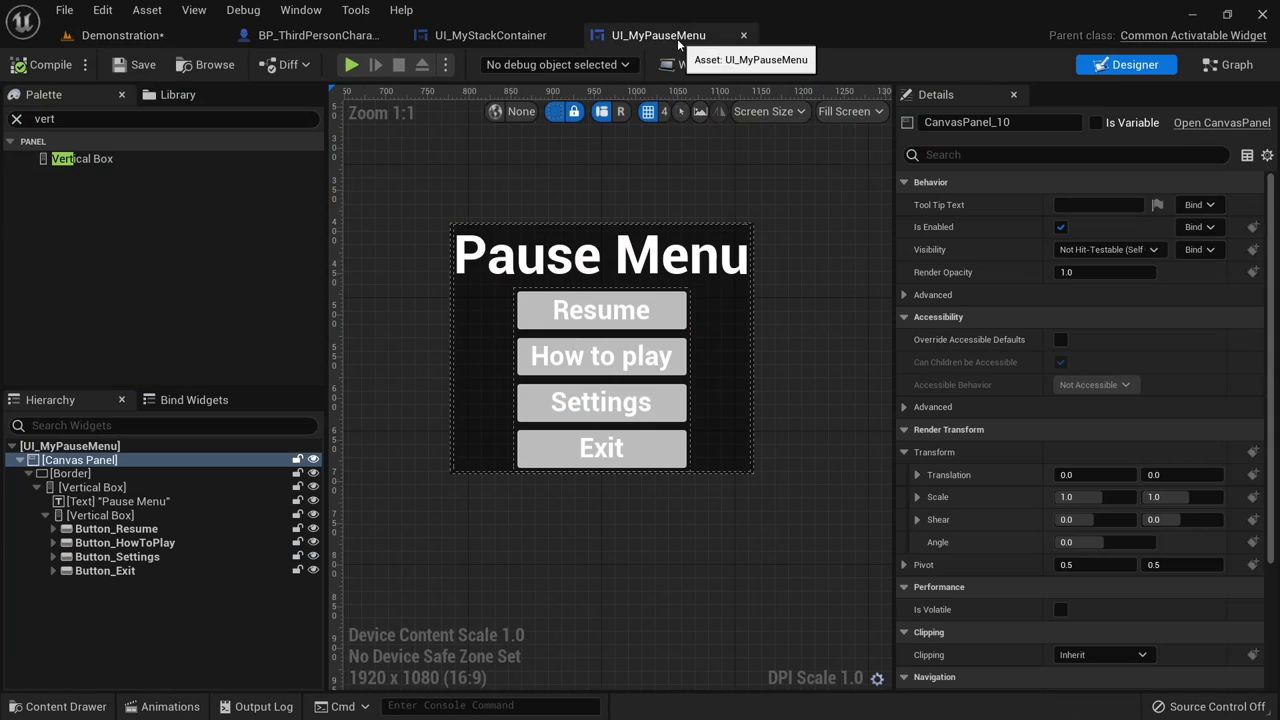
left_click(1230, 65)
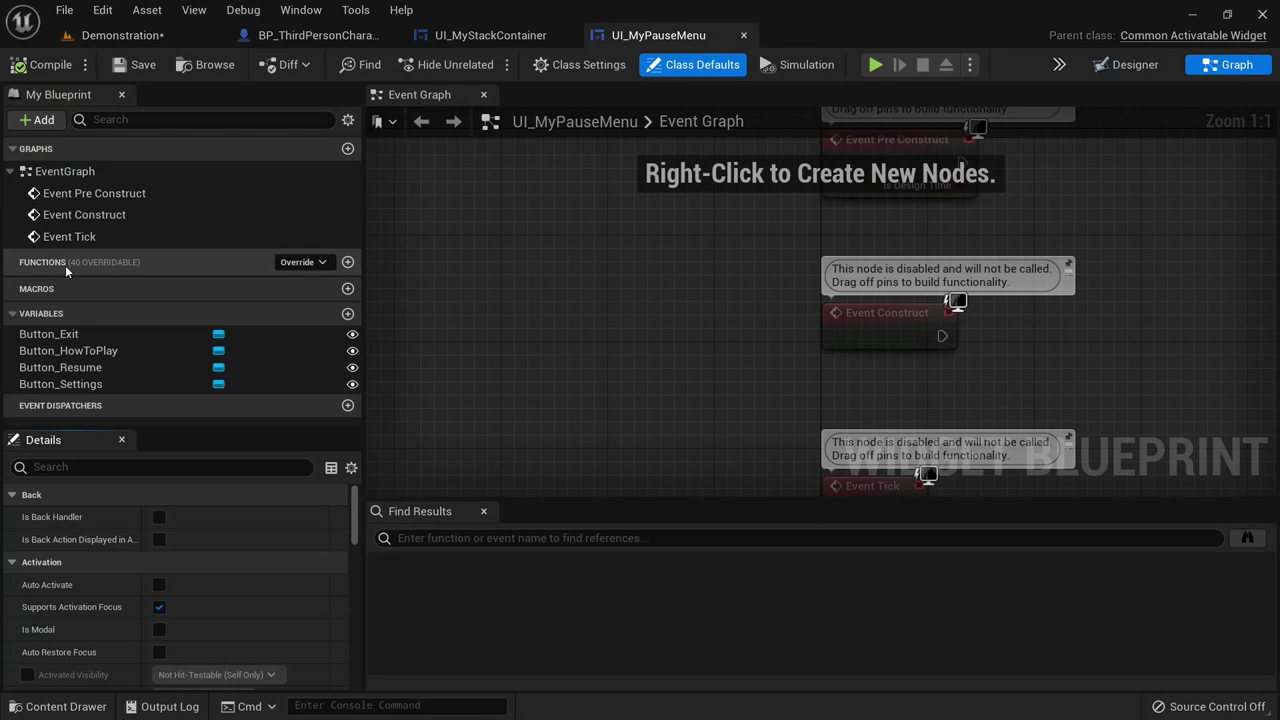
left_click(298, 263)
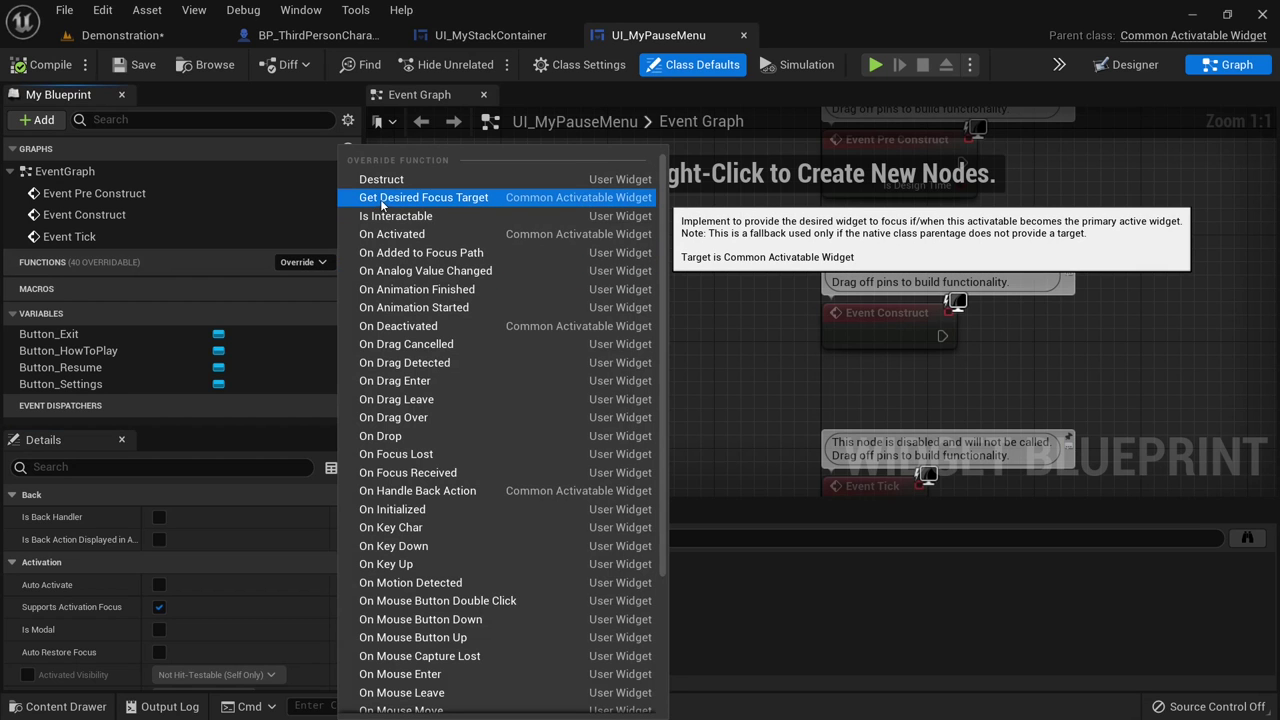
left_click(446, 199)
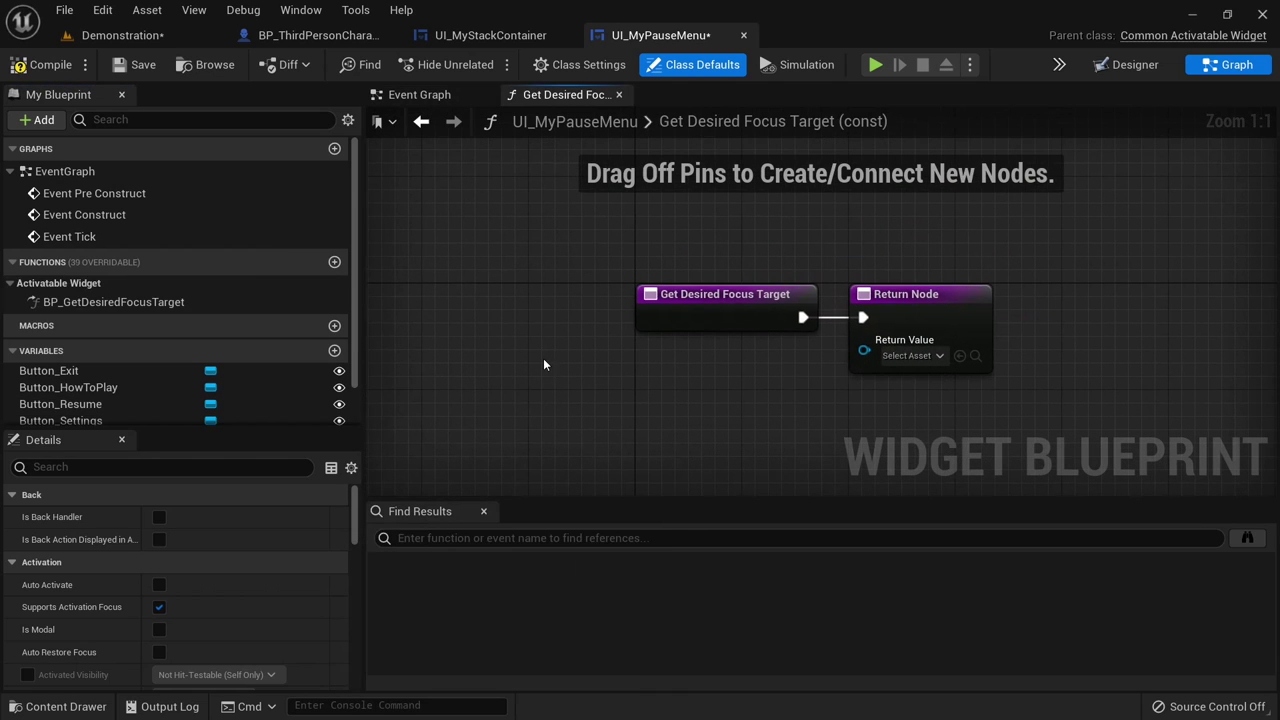
- Wire a Button_Resume getter into the Return Node and compile and save the pause menu
scroll(154, 377, "down", 1)
left_click_drag(60, 378, 863, 342)
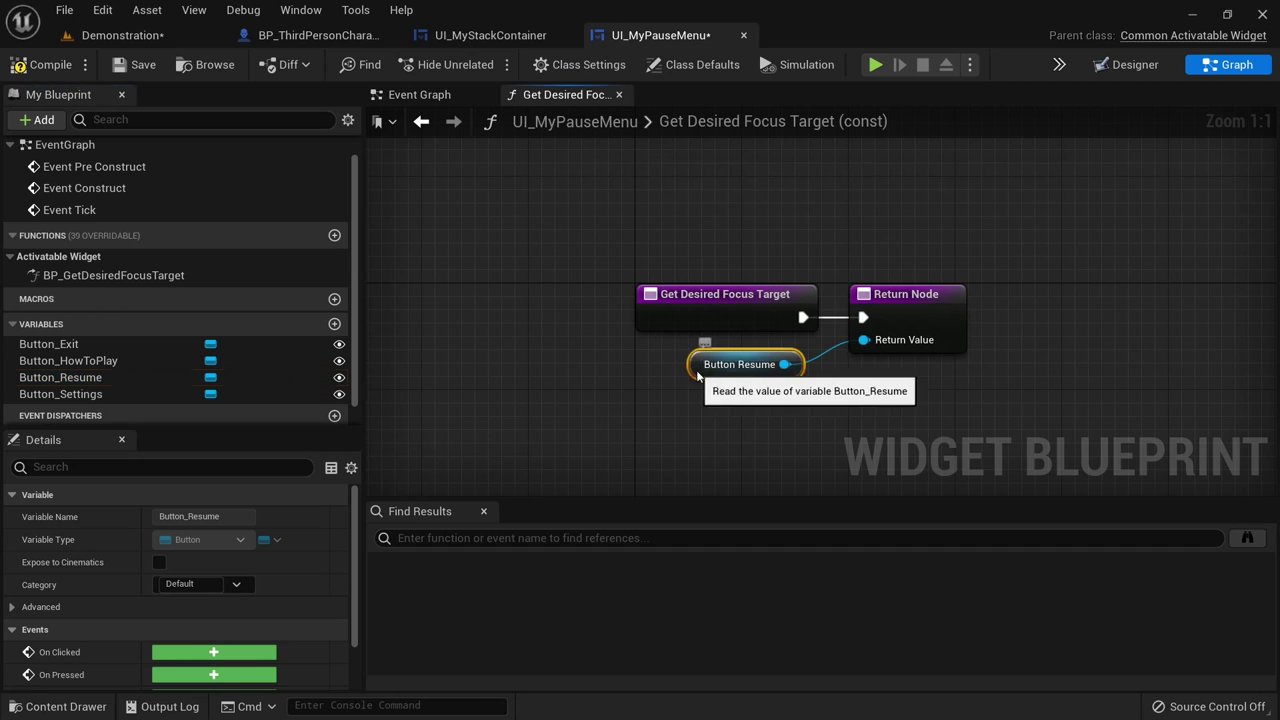
left_click_drag(697, 376, 858, 405)
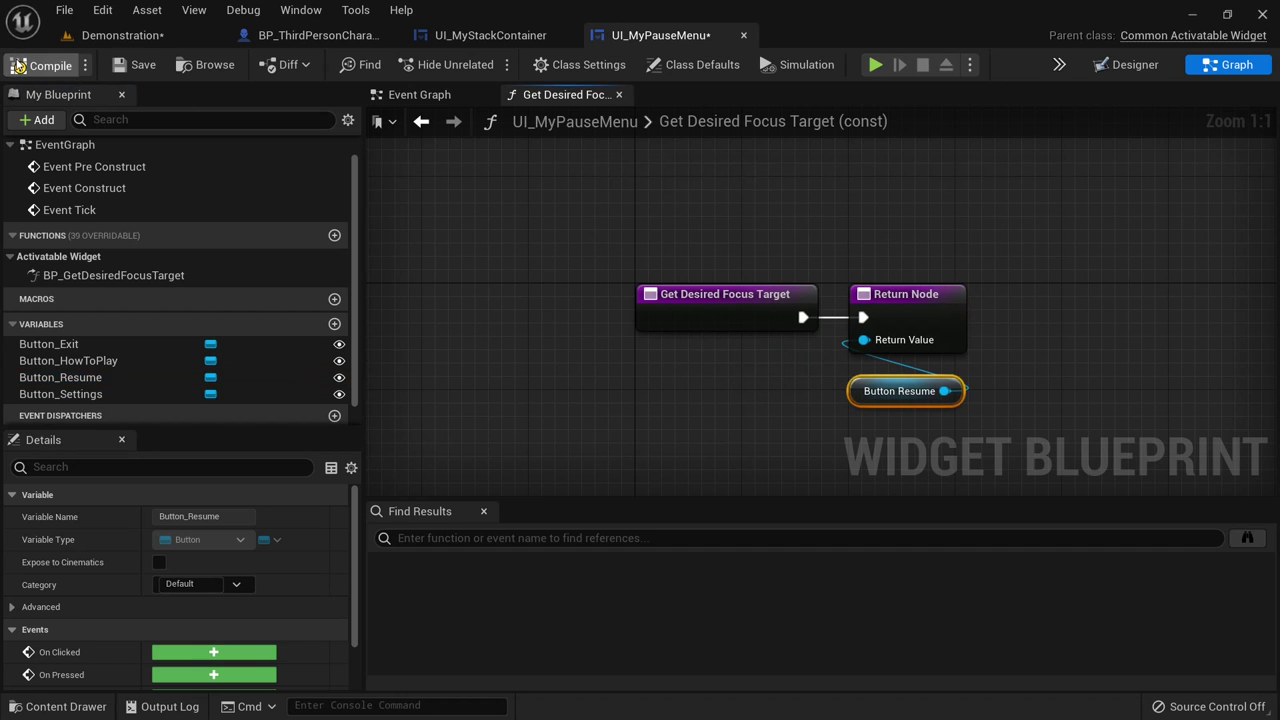
left_click(135, 64)
left_click(116, 38)
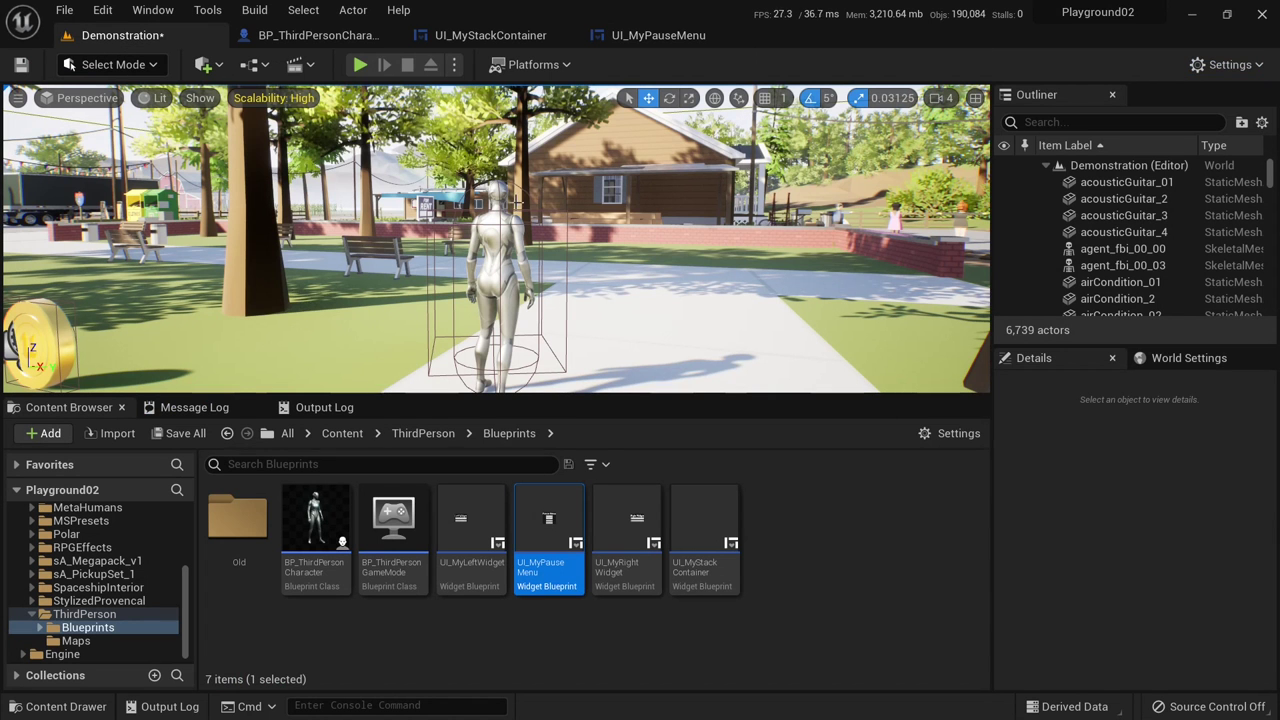
key("alt+p")
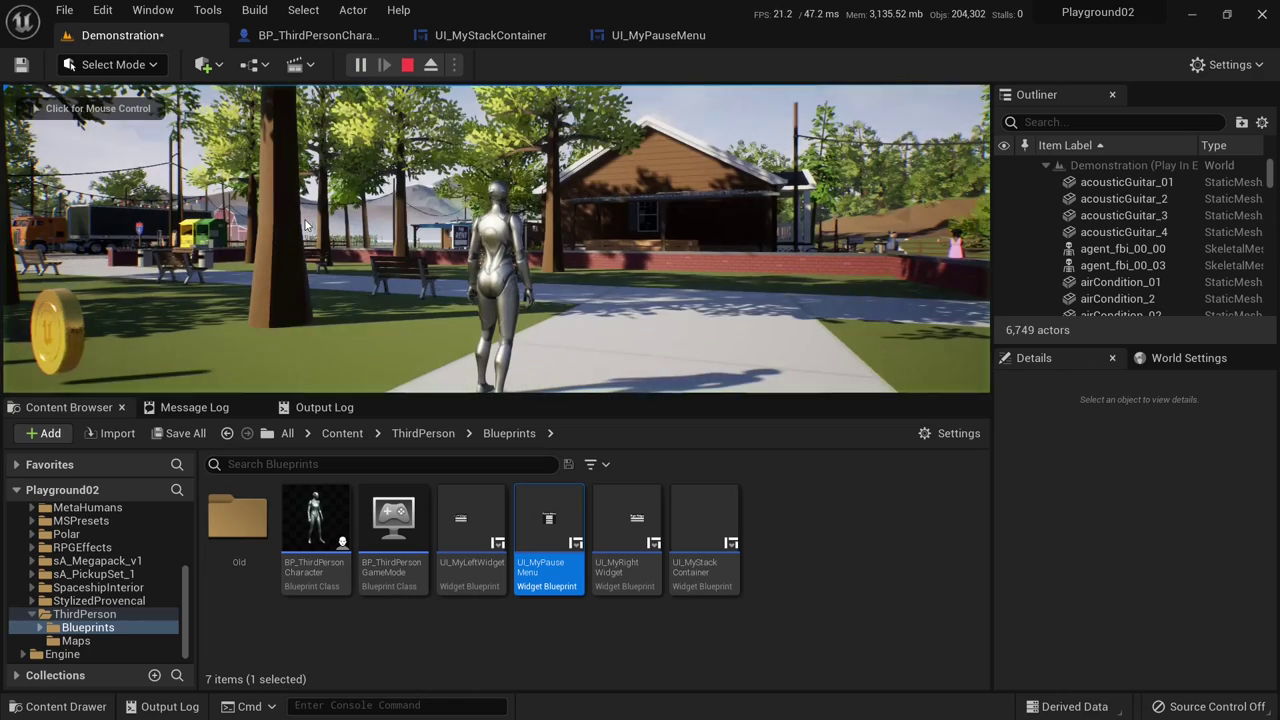
key("w")
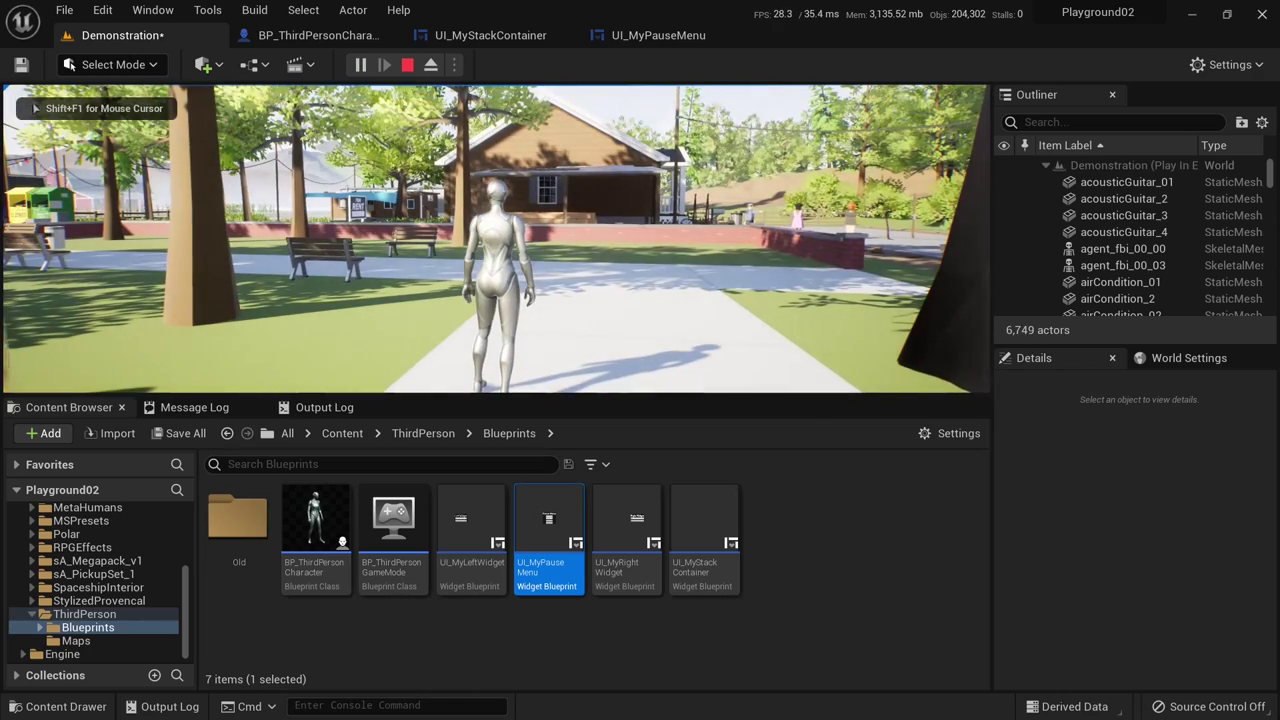
key("s")
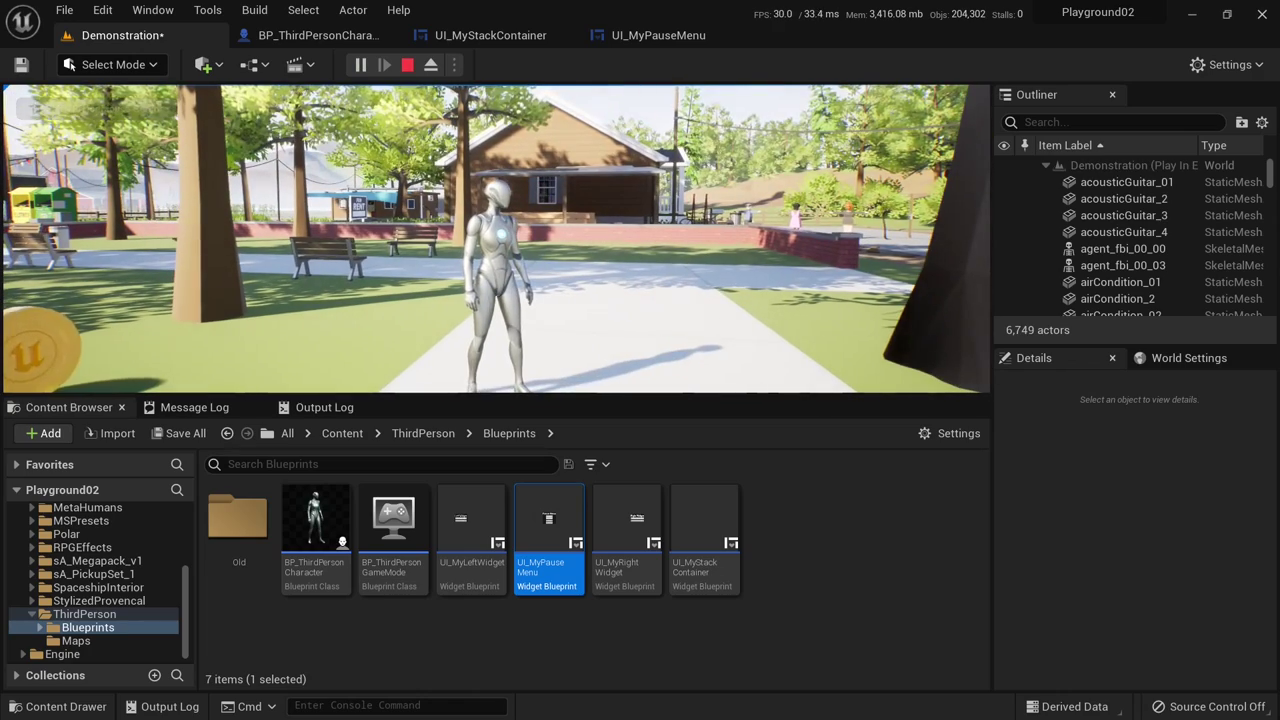
key("p")
key("Up")
key("Up")
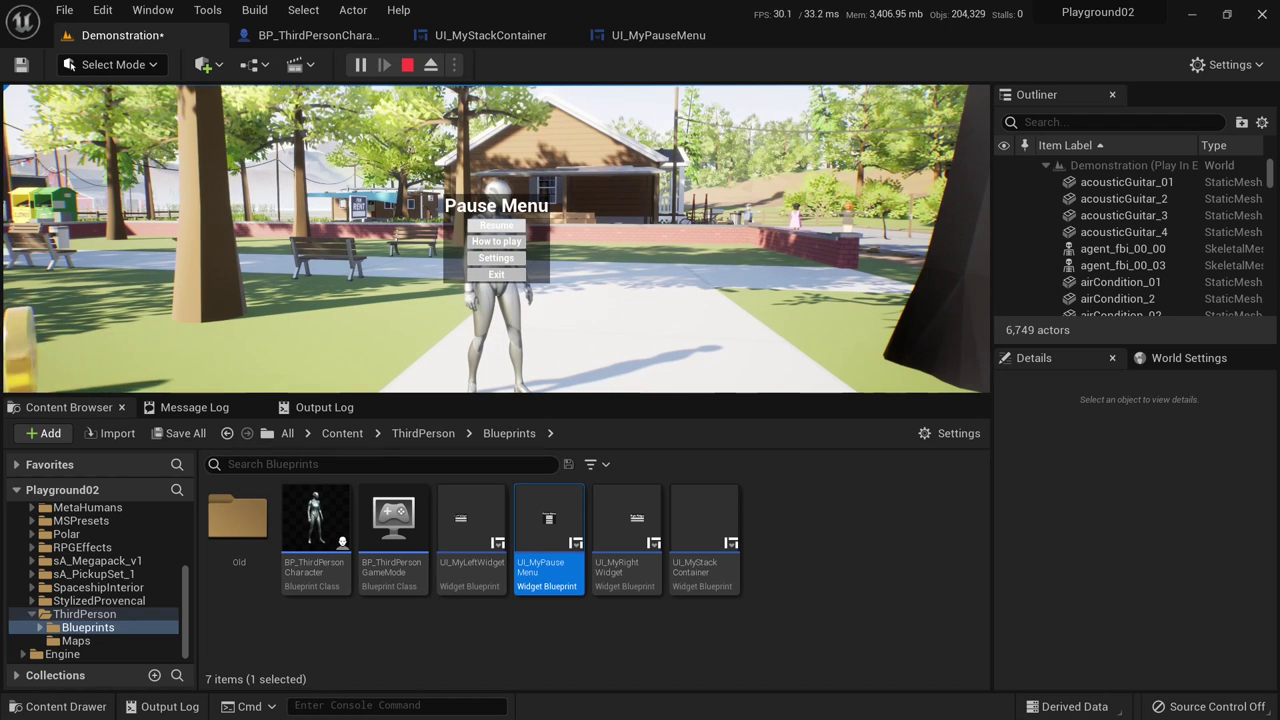
key("Down")
key("Down")
key("Down")
key("Up")
key("Up")
key("Up")
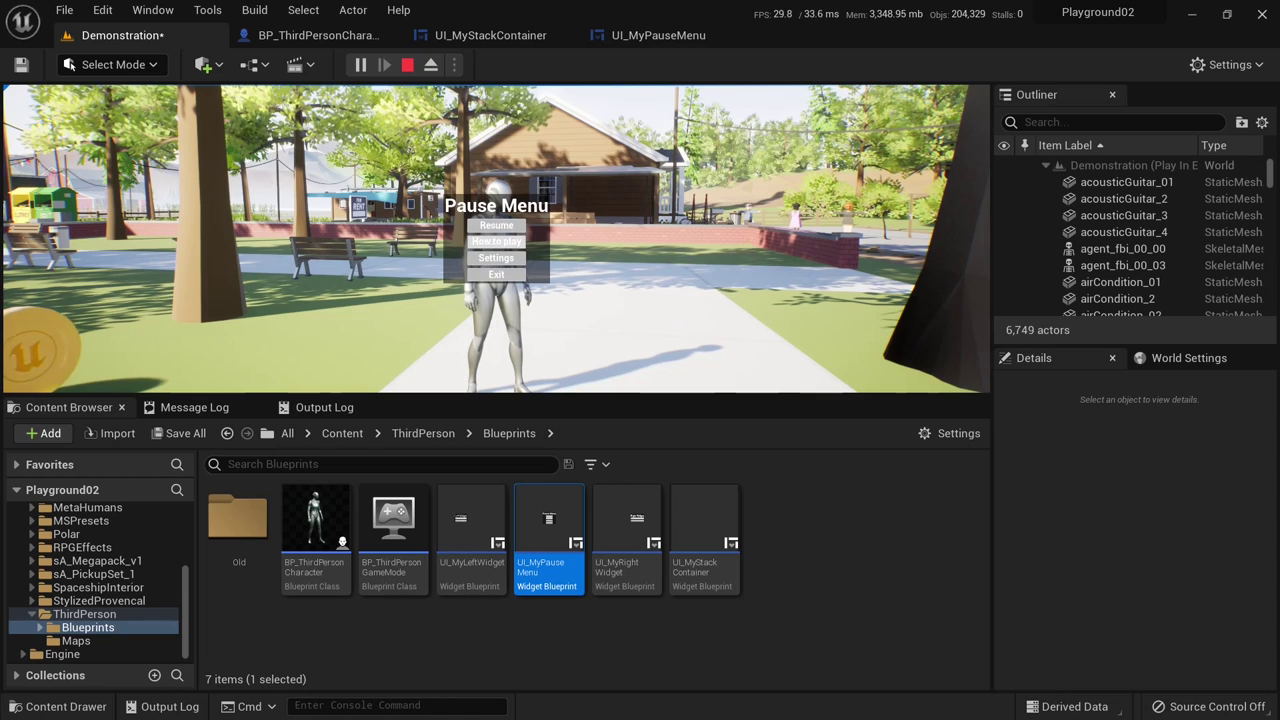
key("Down")
key("Down")
key("Down")
key("Up")
key("Escape")
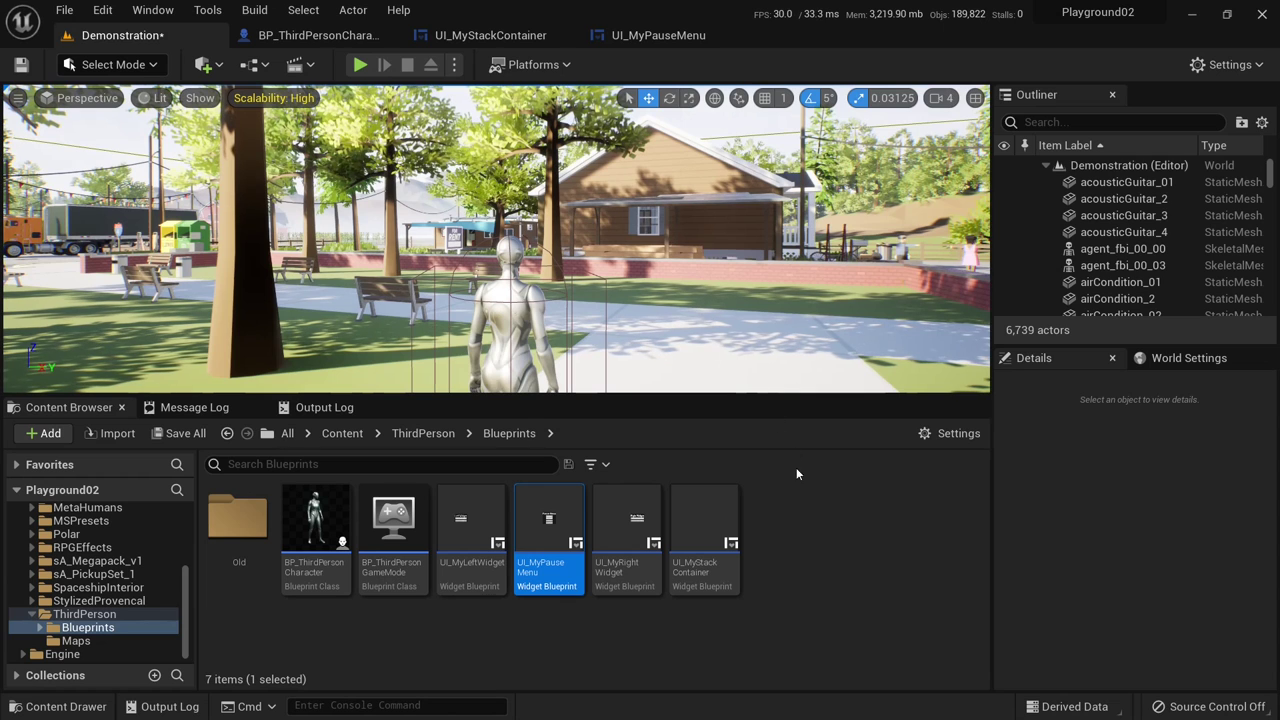
- Create a new Blueprint Class in the Blueprints folder with CommonActivatableWidget as its parent
right_click(804, 523)
left_click(911, 299)
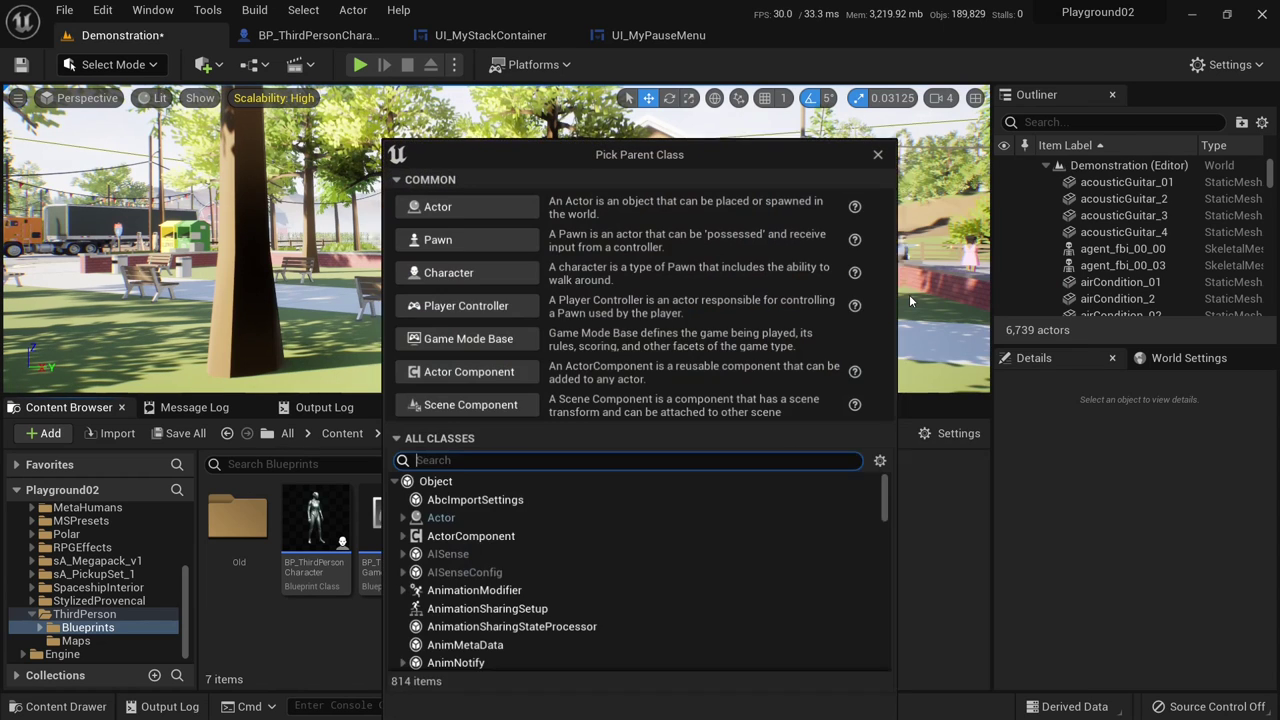
type("a")
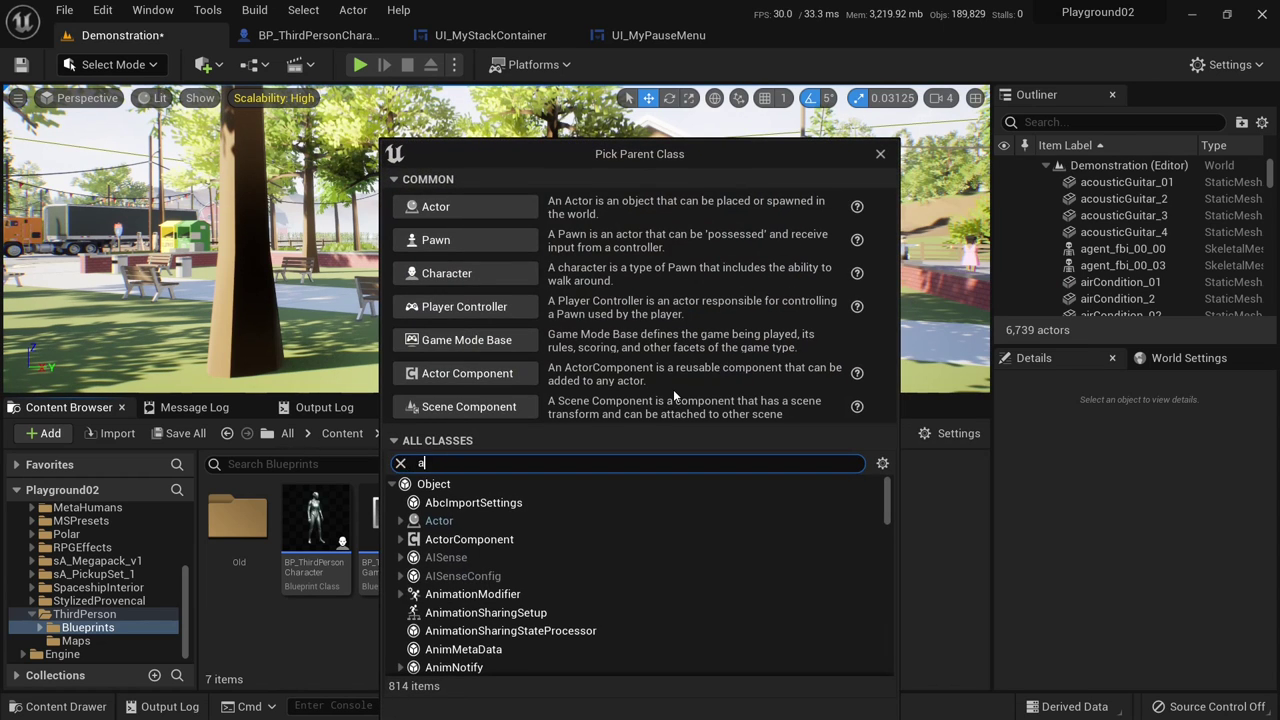
type("ctivatable")
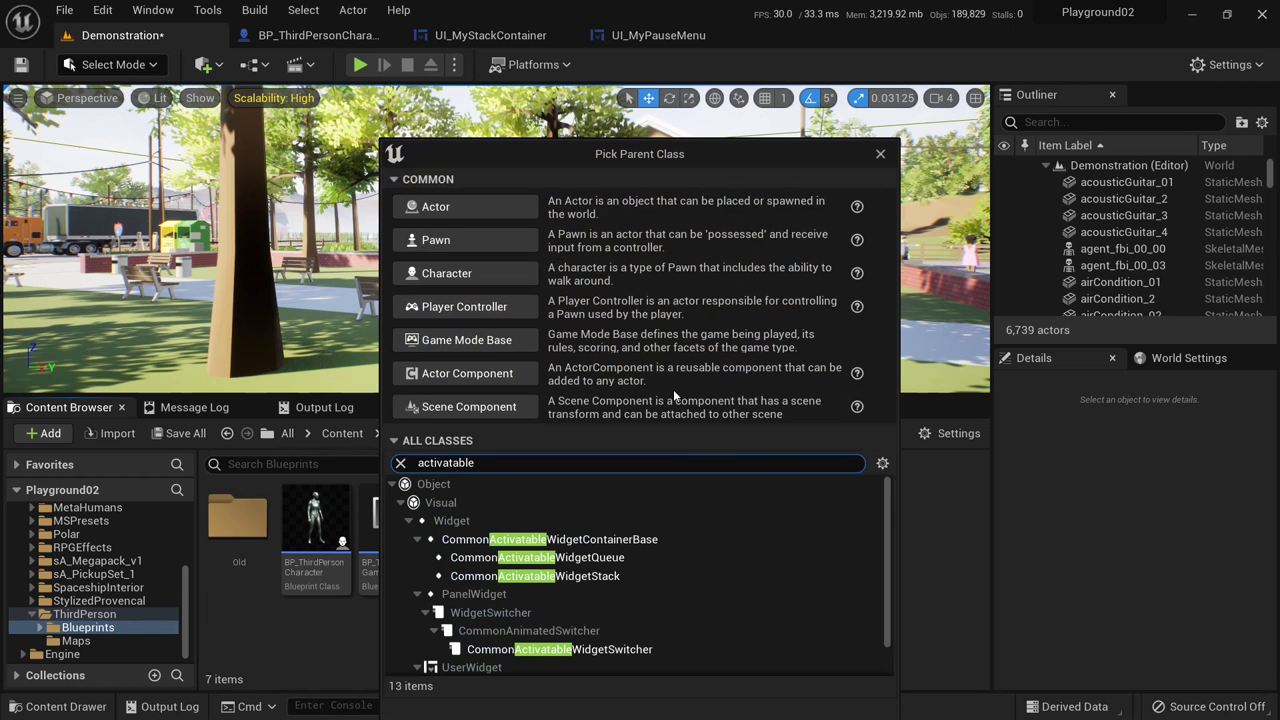
scroll(588, 570, "down", 1)
left_click(528, 667)
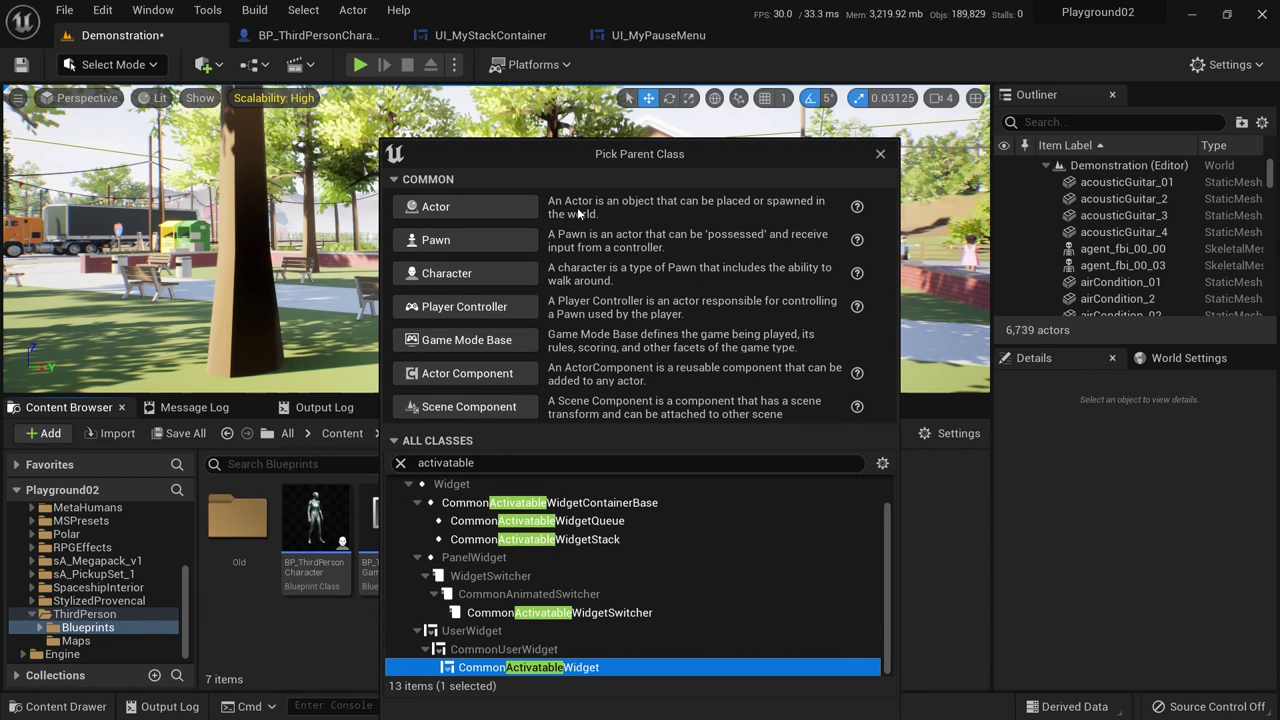
left_click(791, 670)
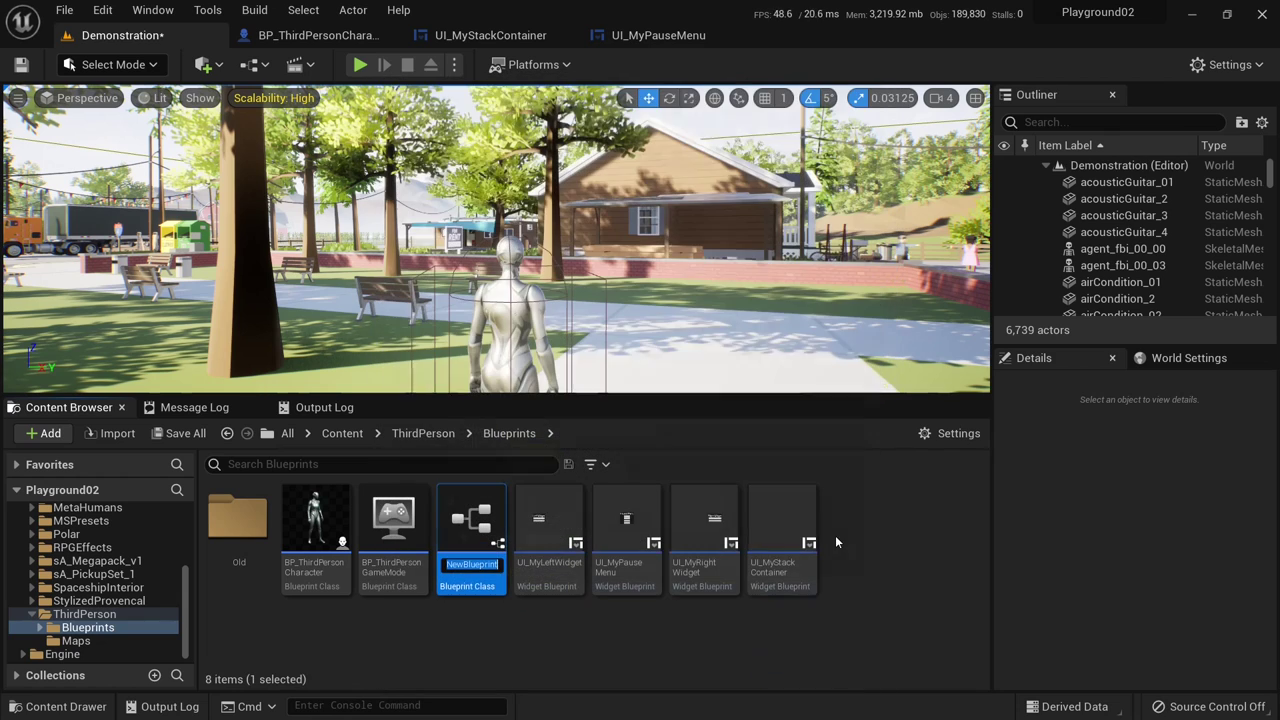
- Name the new blueprint UI_MyHowToPlay and open it in the designer
type("U")
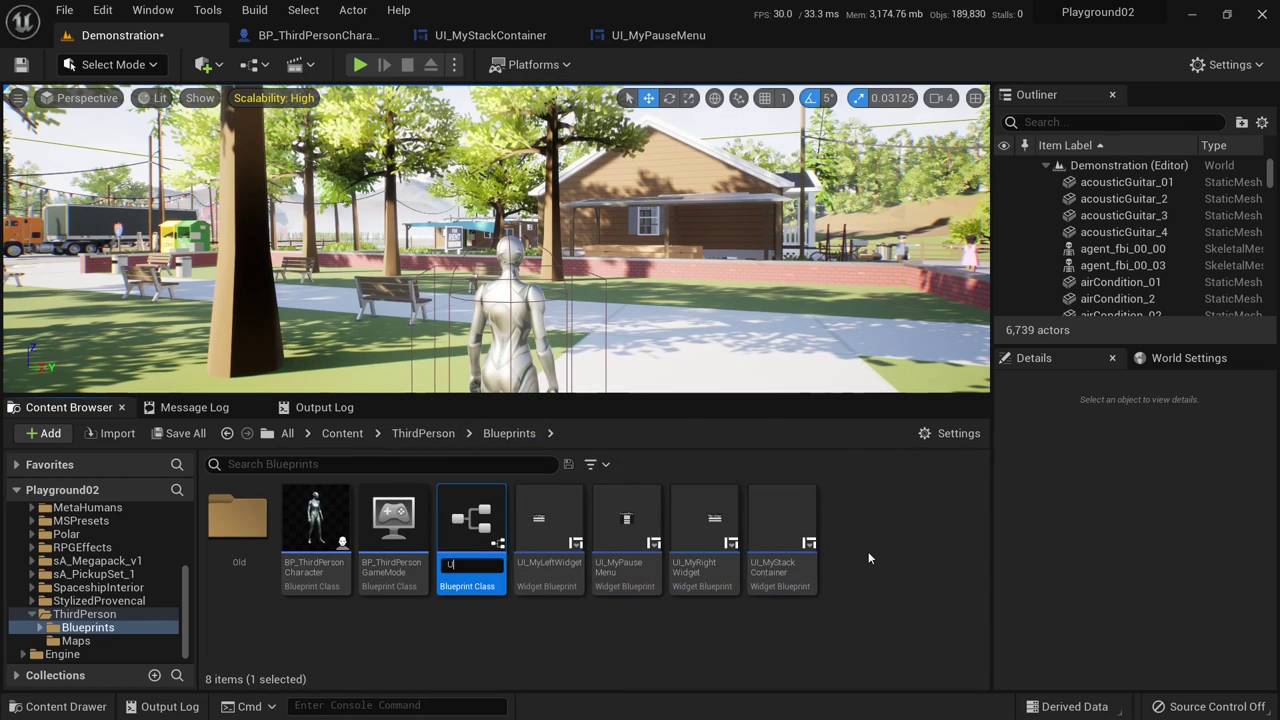
type("I_My")
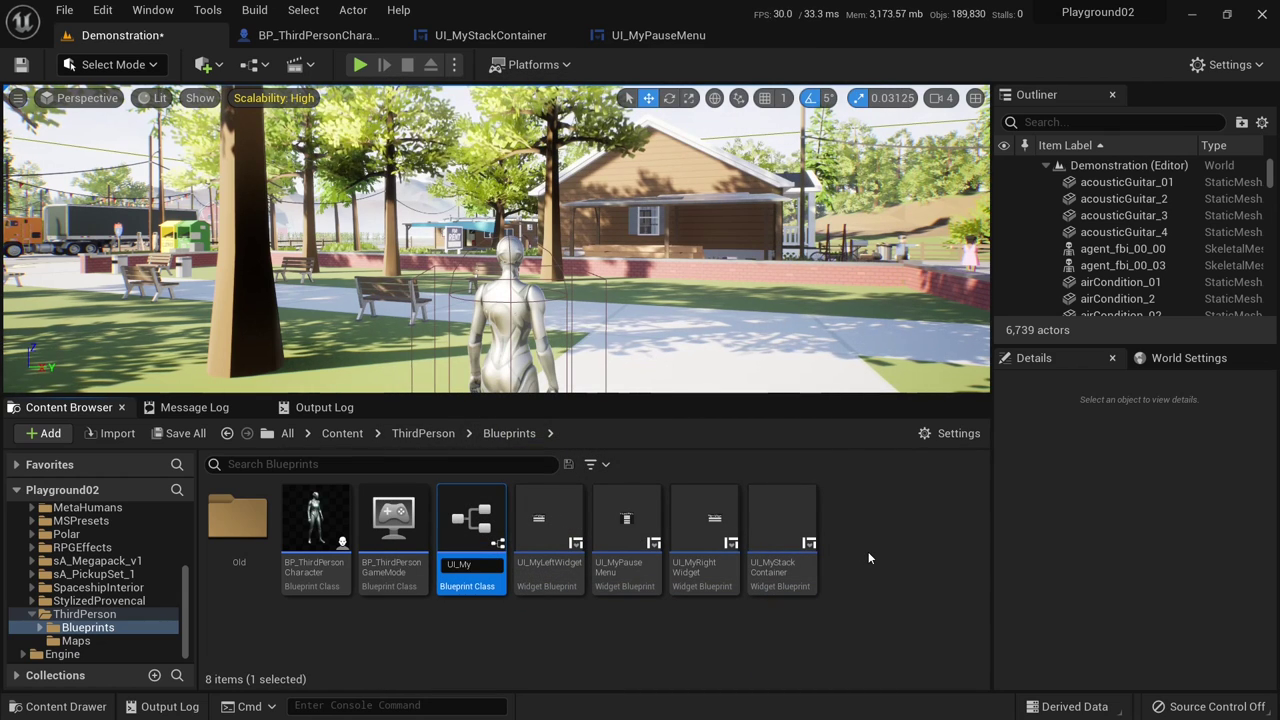
type("HowToPlay")
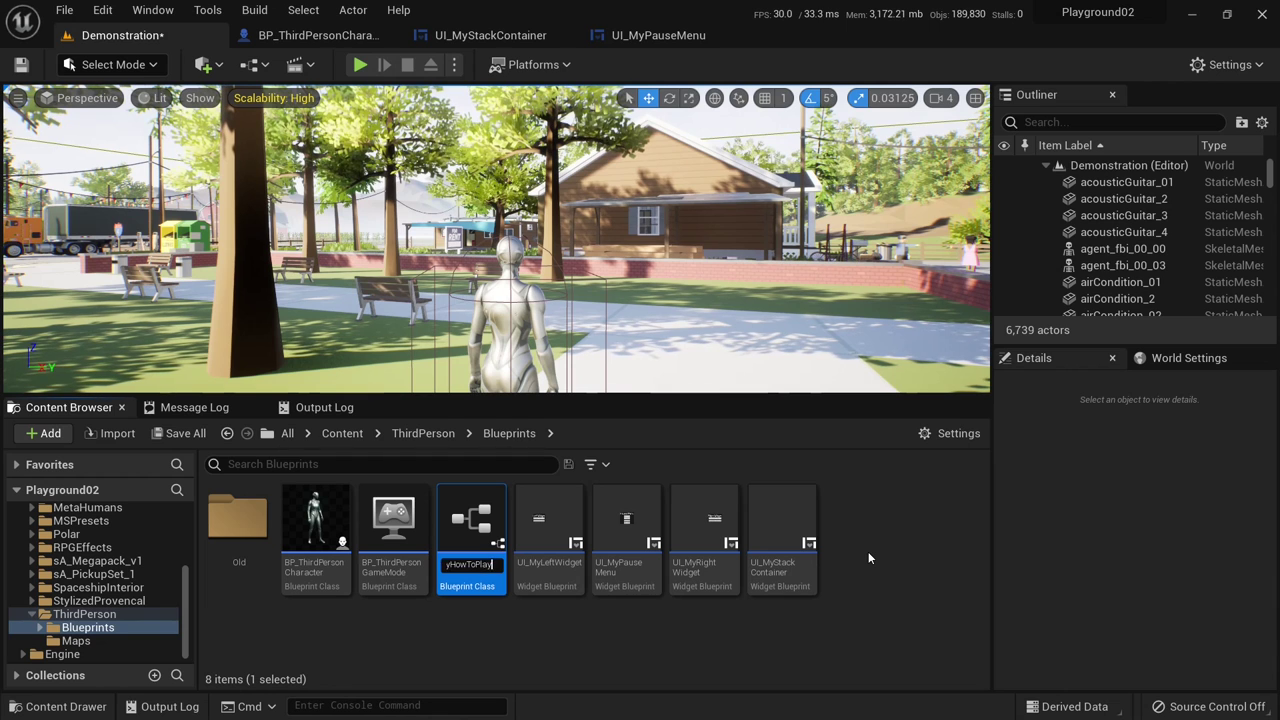
key("Return")
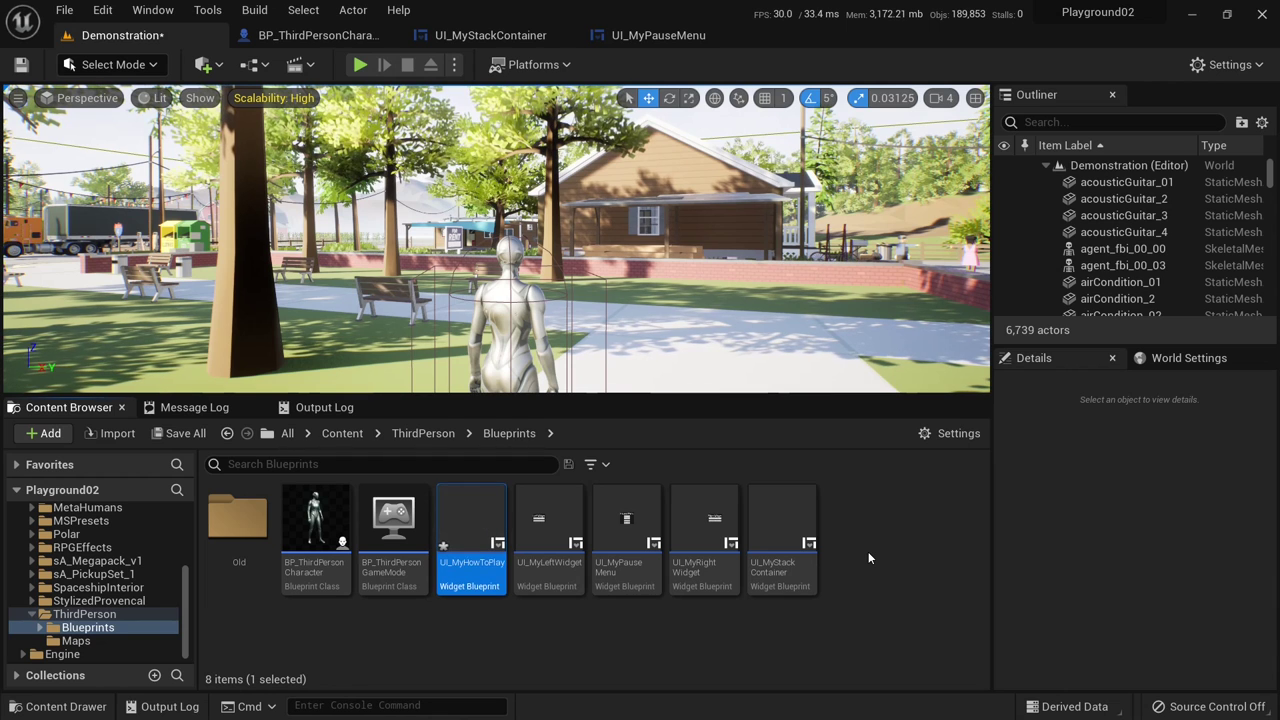
double_click(484, 507)
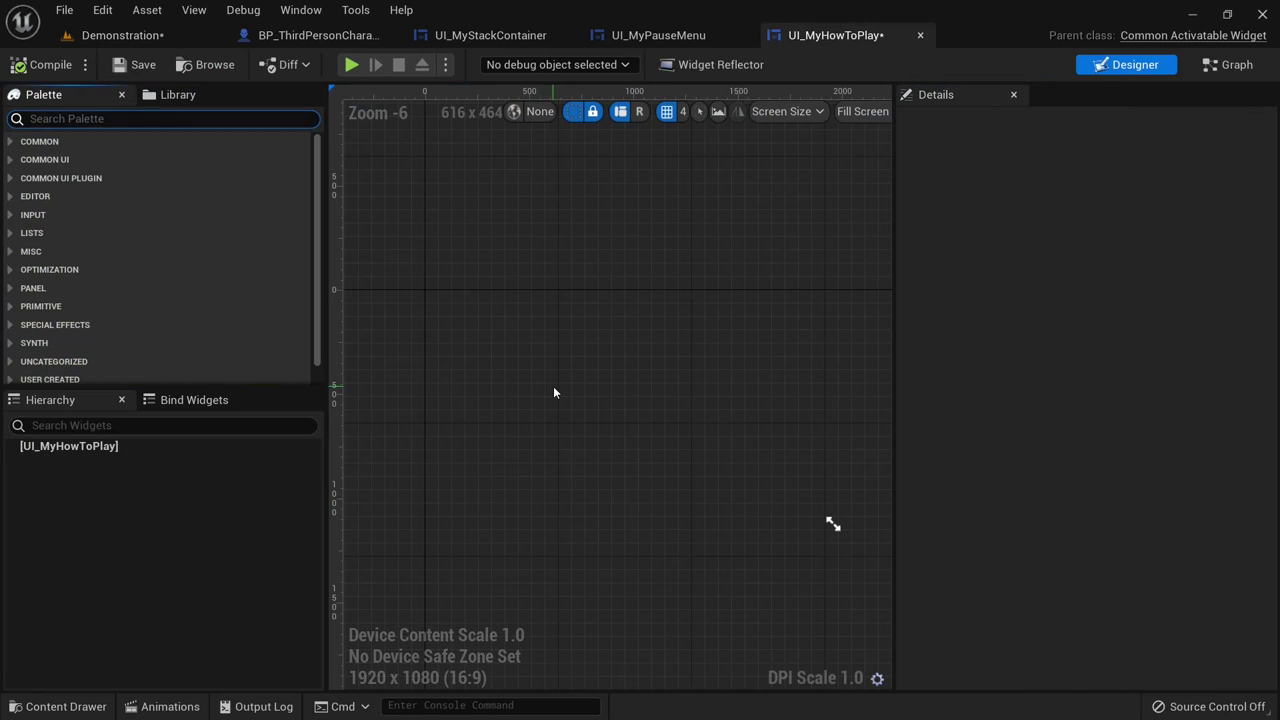
- Build a Canvas Panel root holding a Border with a Vertical Box inside
type("can")
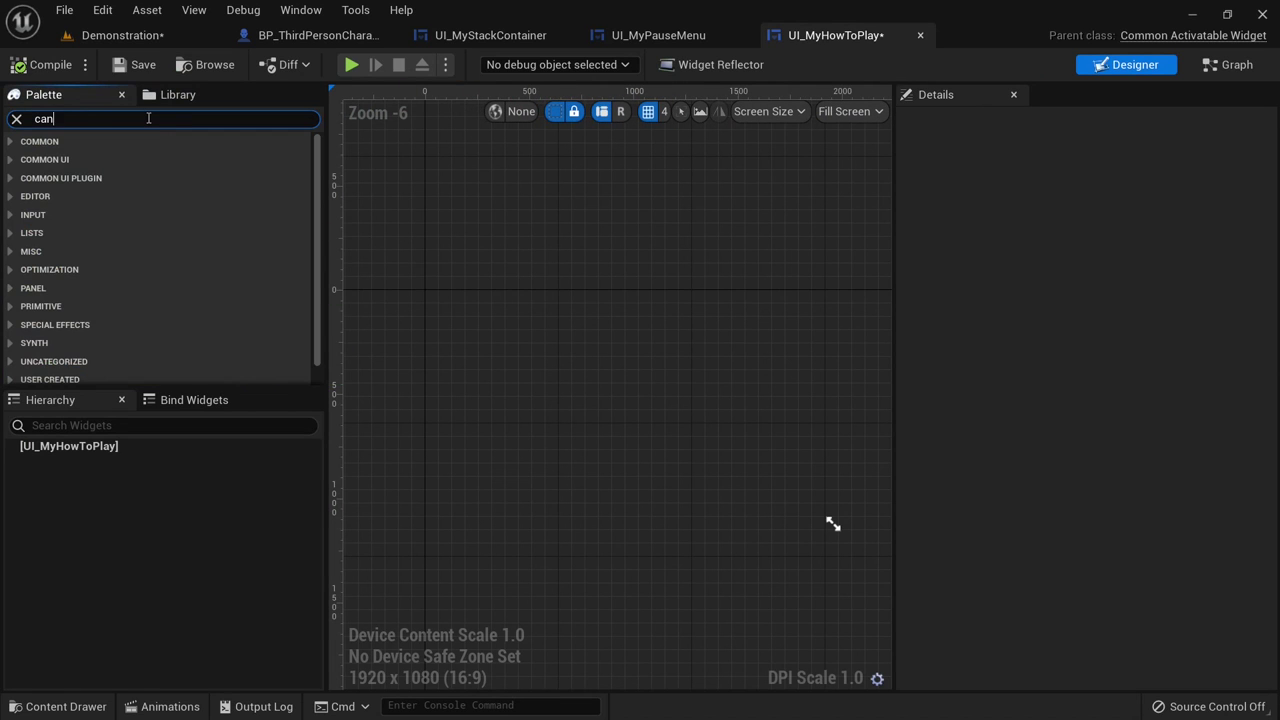
type("va")
left_click_drag(96, 160, 93, 449)
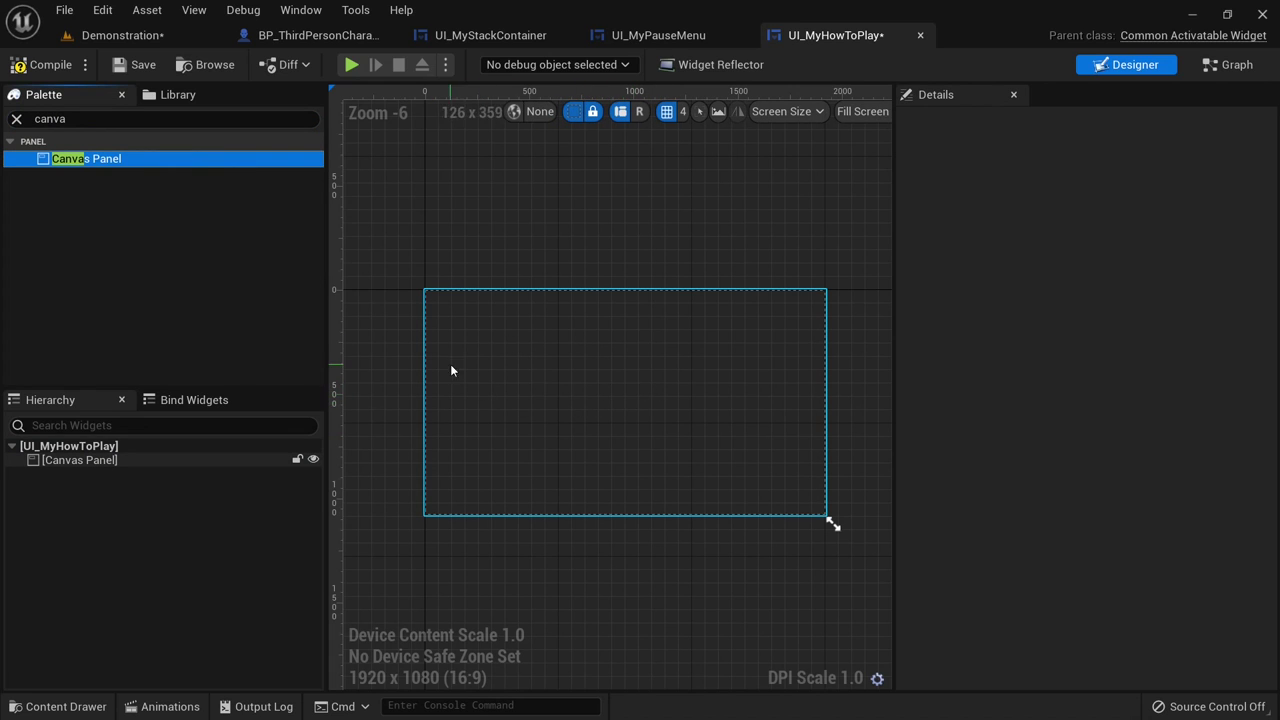
key("ctrl+f")
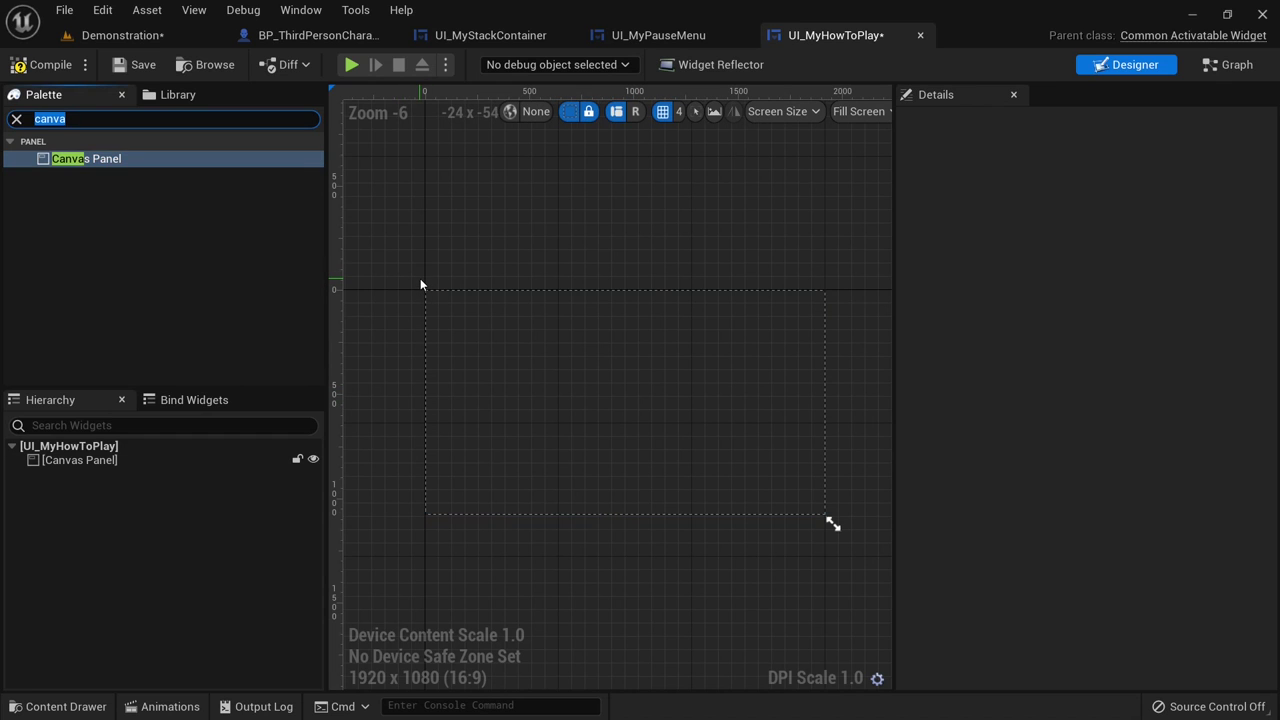
type("bor")
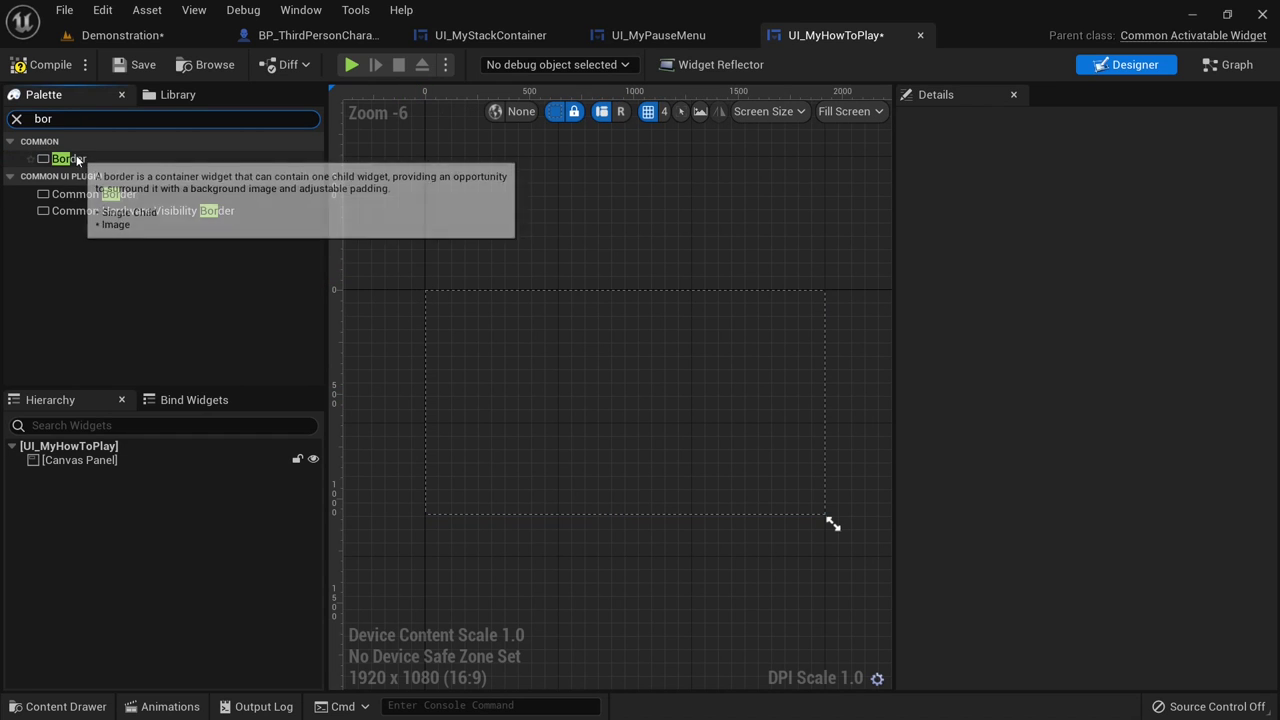
left_click_drag(72, 159, 121, 467)
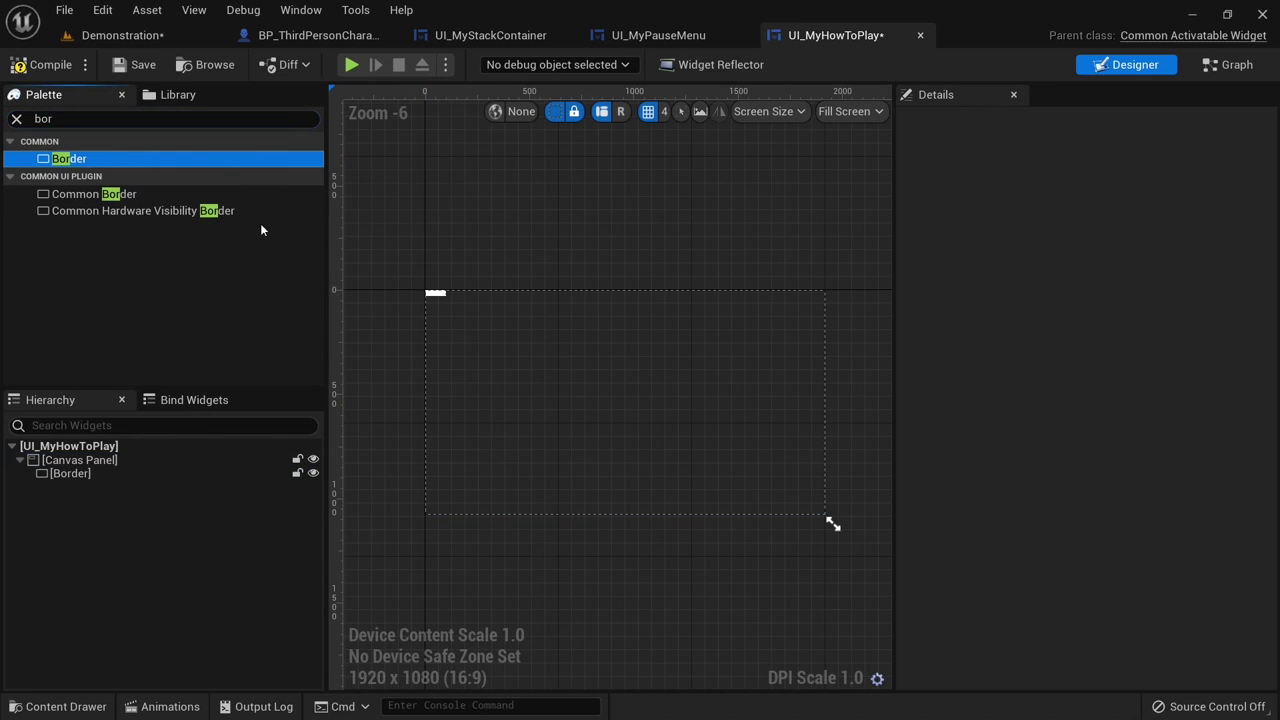
left_click(100, 120)
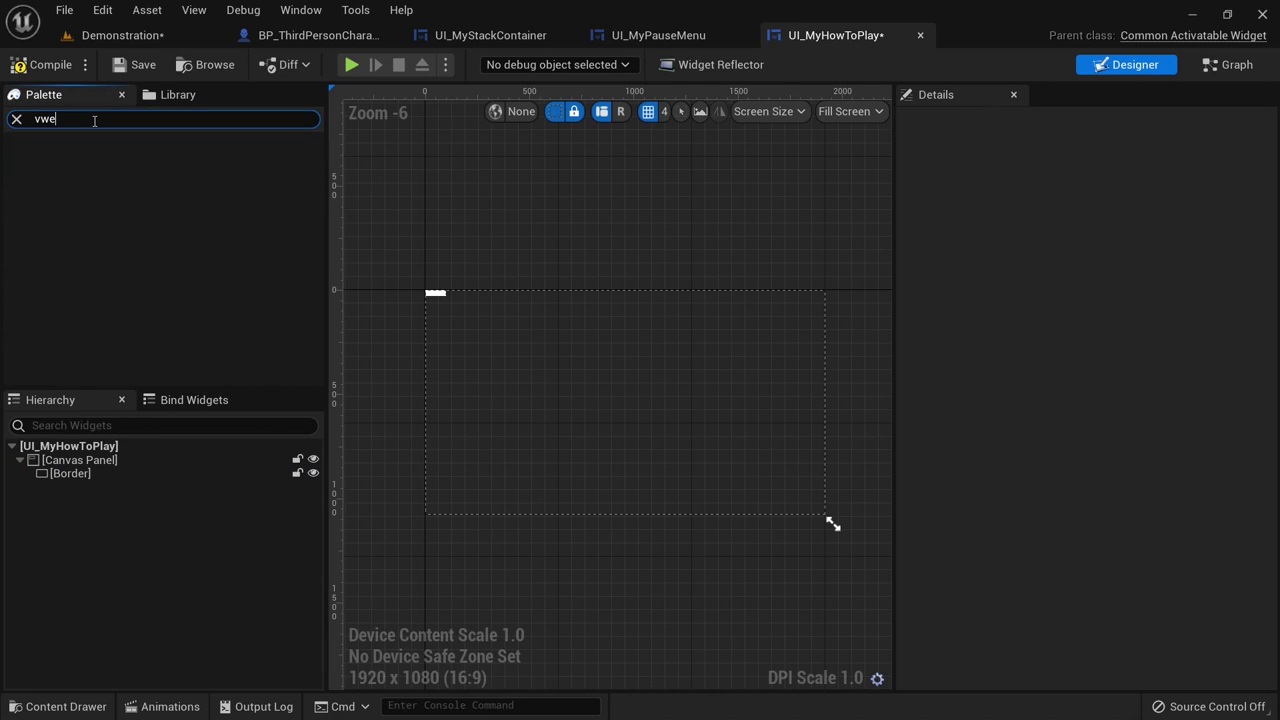
type("vwe")
key("BackSpace")
key("BackSpace")
type("ert")
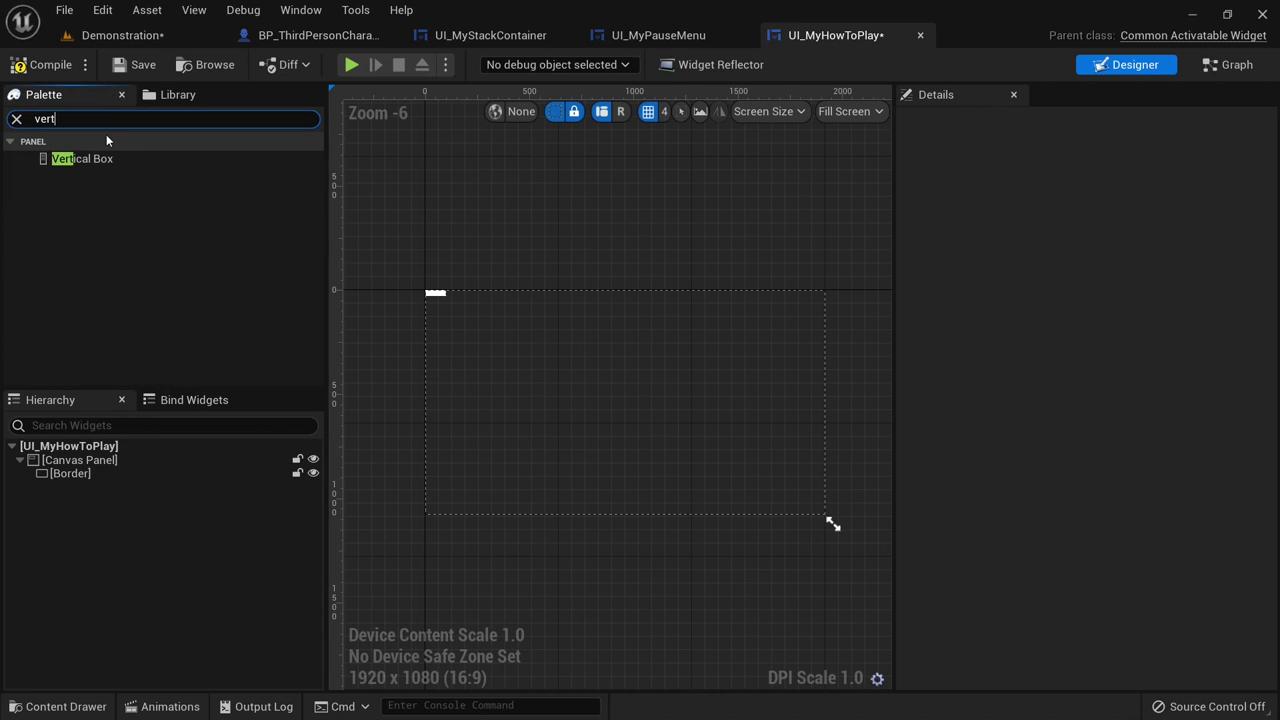
left_click_drag(90, 158, 73, 474)
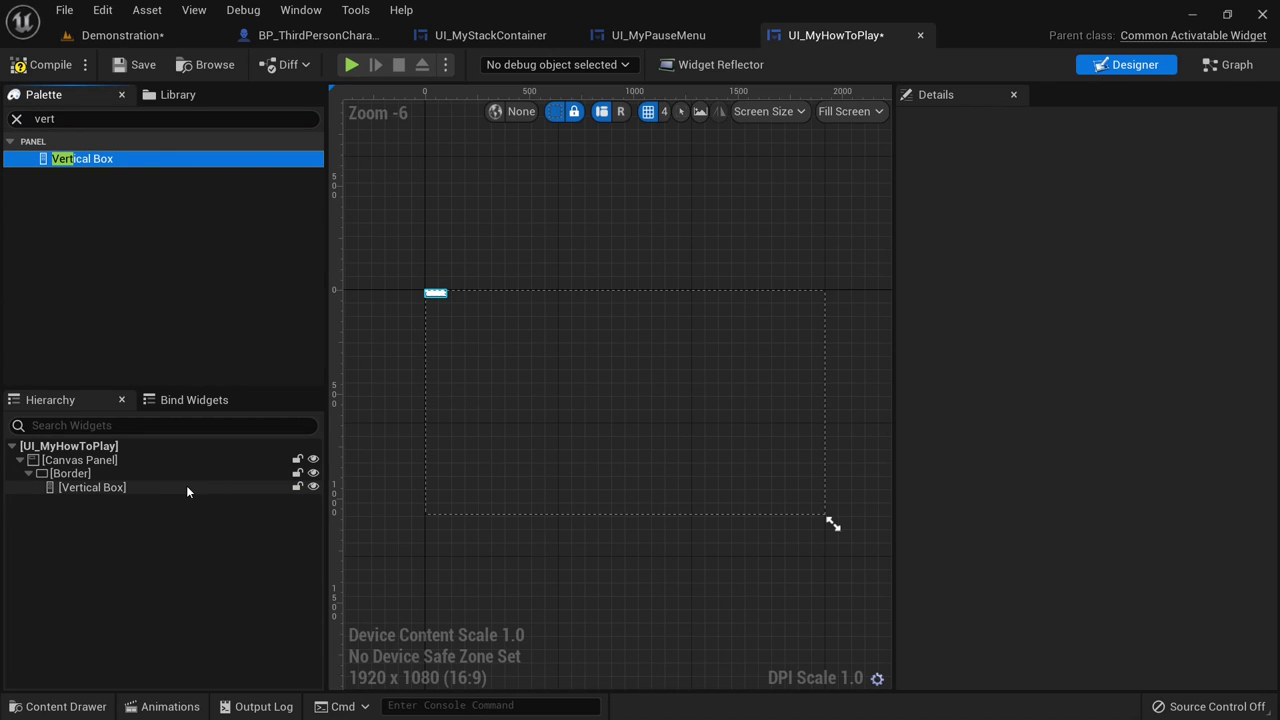
- Add two Text blocks to the Vertical Box
left_click(79, 119)
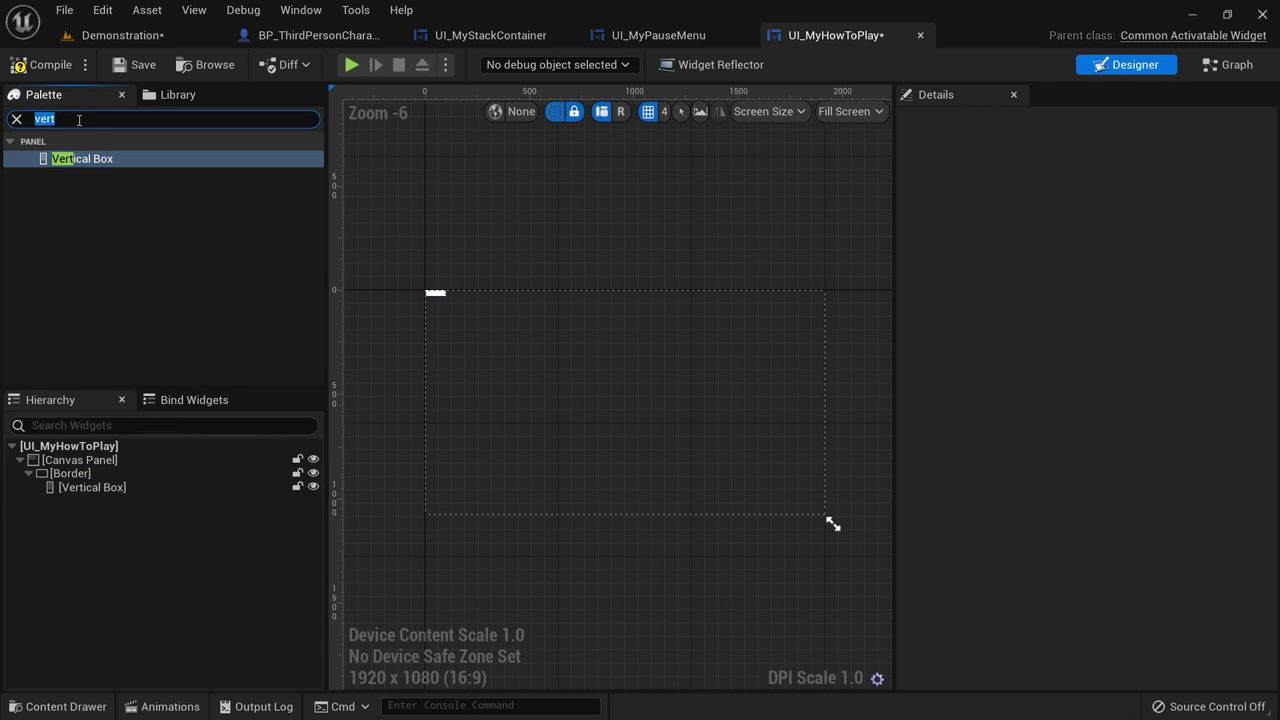
type("text")
left_click_drag(78, 174, 124, 490)
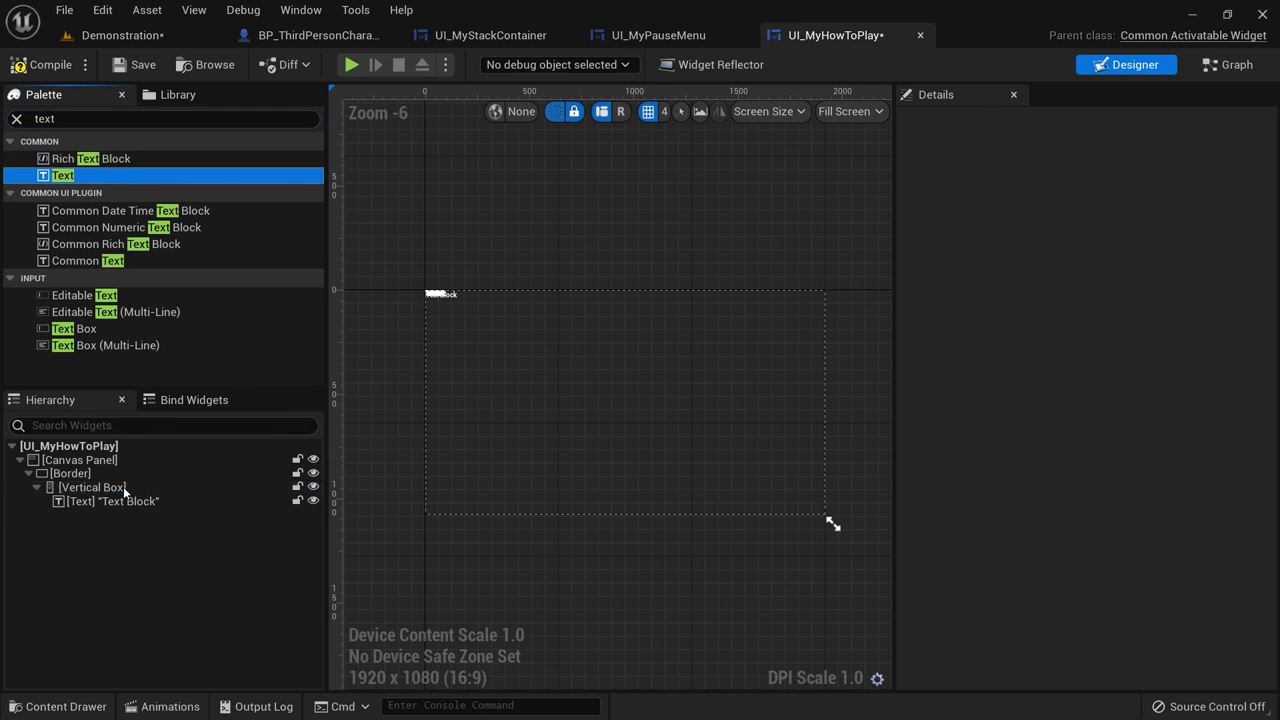
left_click(98, 121)
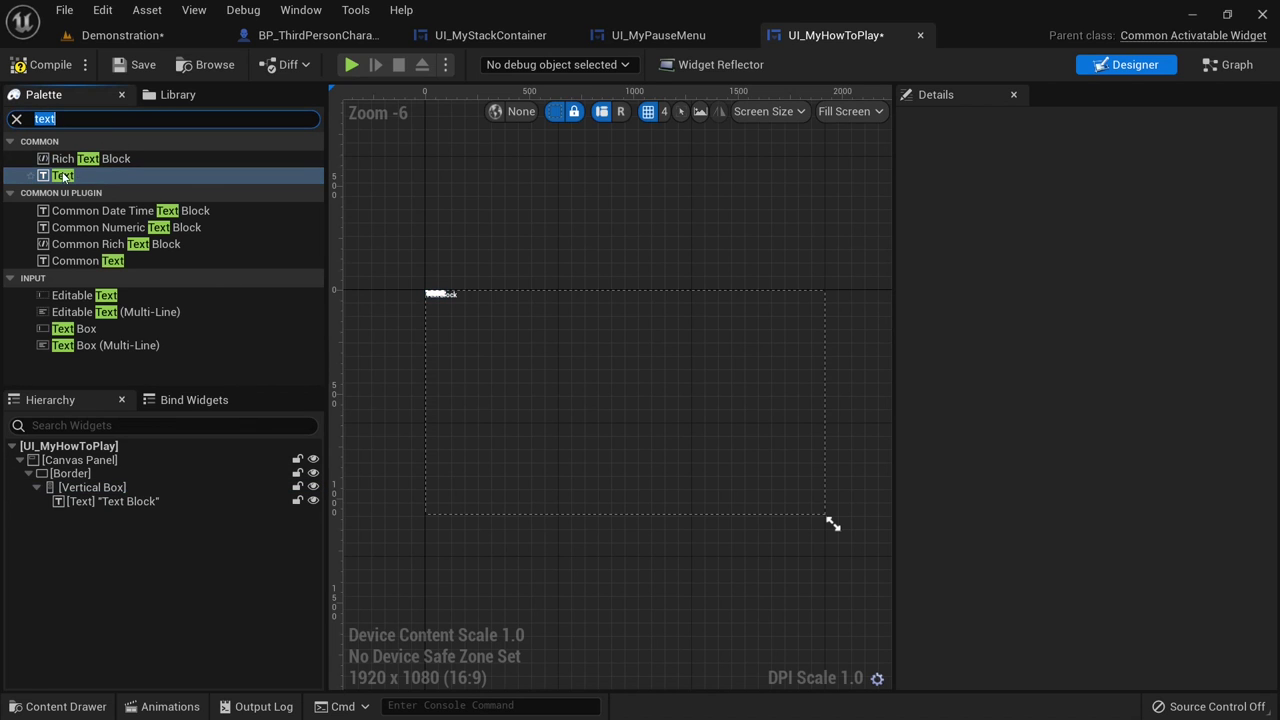
left_click_drag(70, 175, 118, 493)
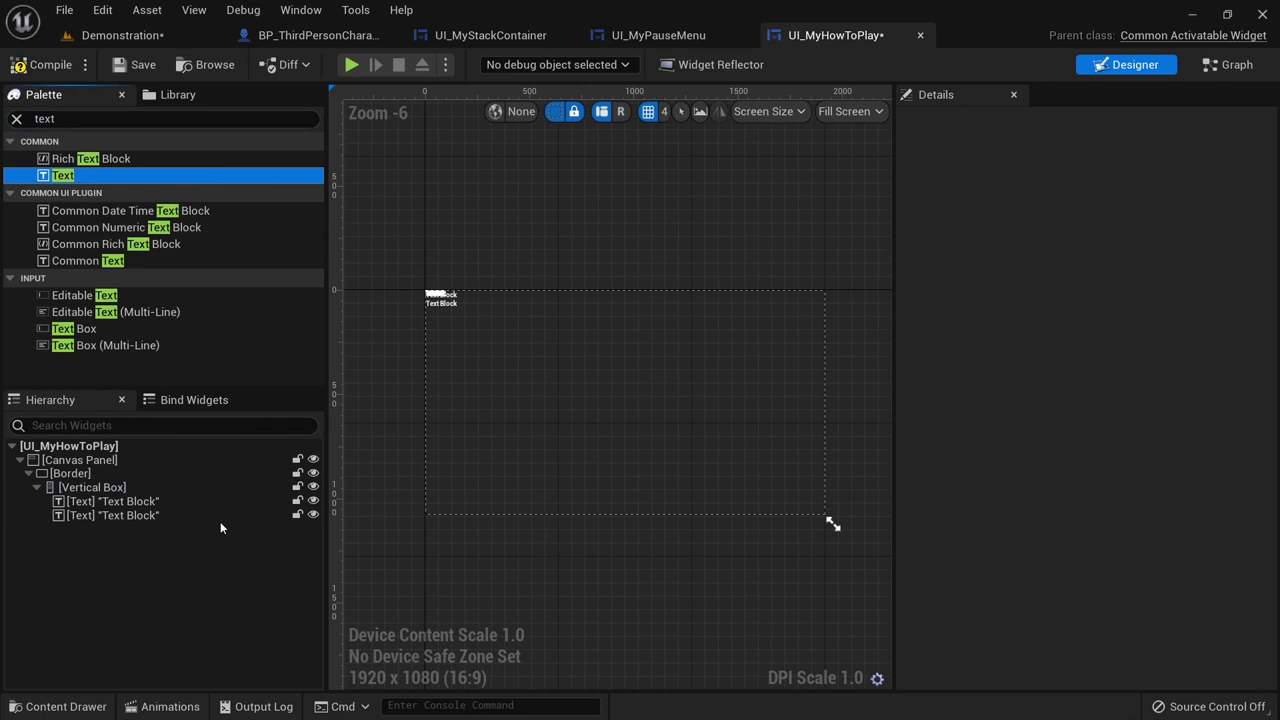
- Add two Button widgets to the Vertical Box below the text blocks
left_click(57, 119)
type("bu")
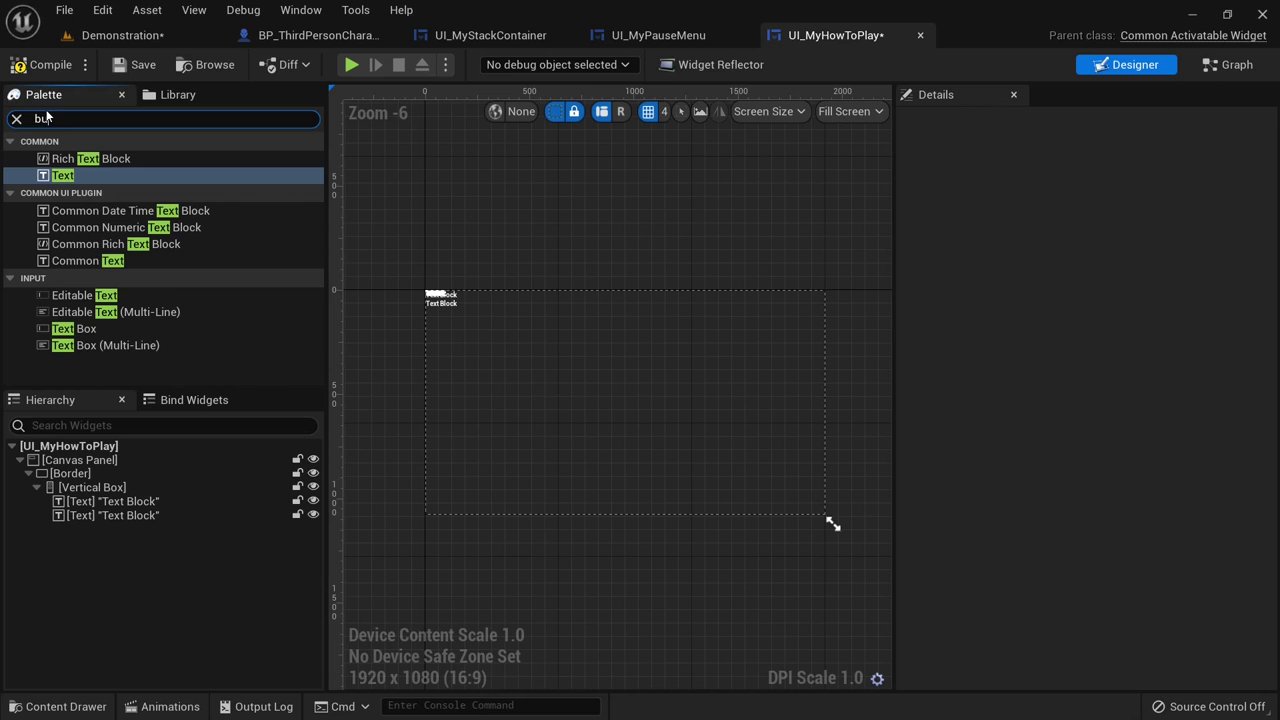
type("tt")
left_click_drag(84, 162, 127, 488)
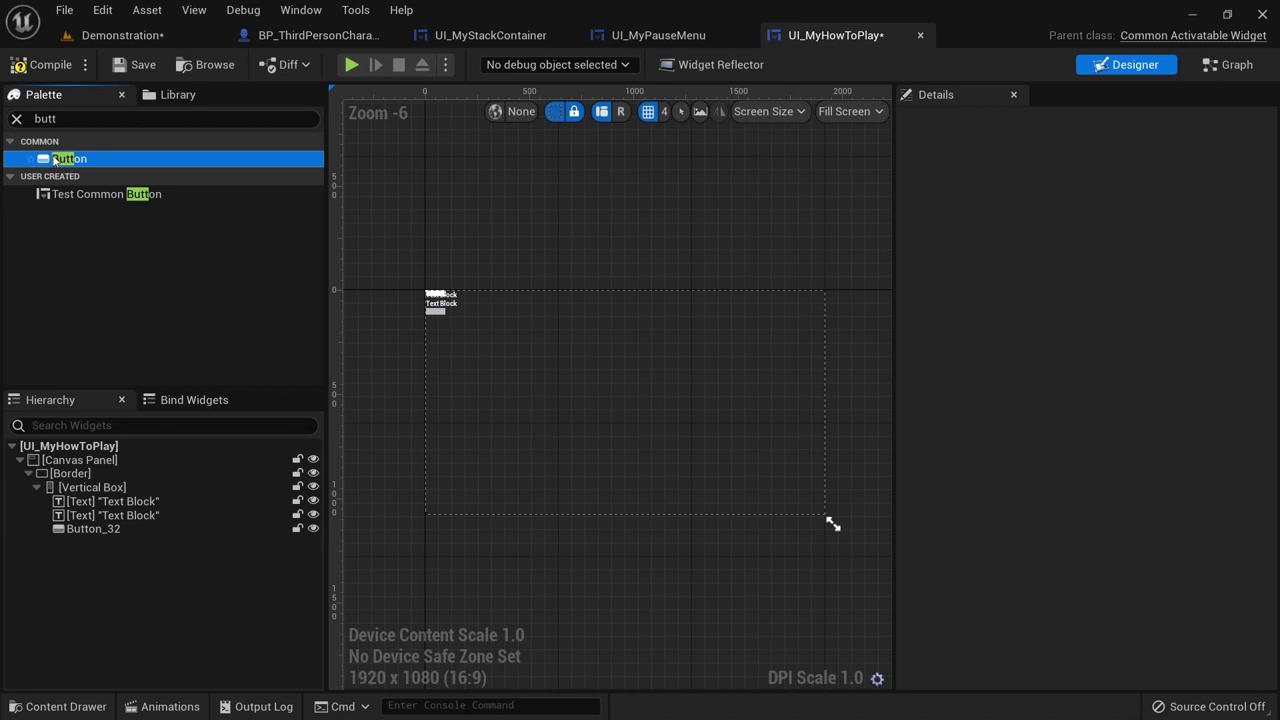
left_click_drag(55, 162, 164, 492)
- Rename Button_32 to Button_OpenPopup_1 and Button_114 to Button_Close
left_click(150, 529)
key("F2")
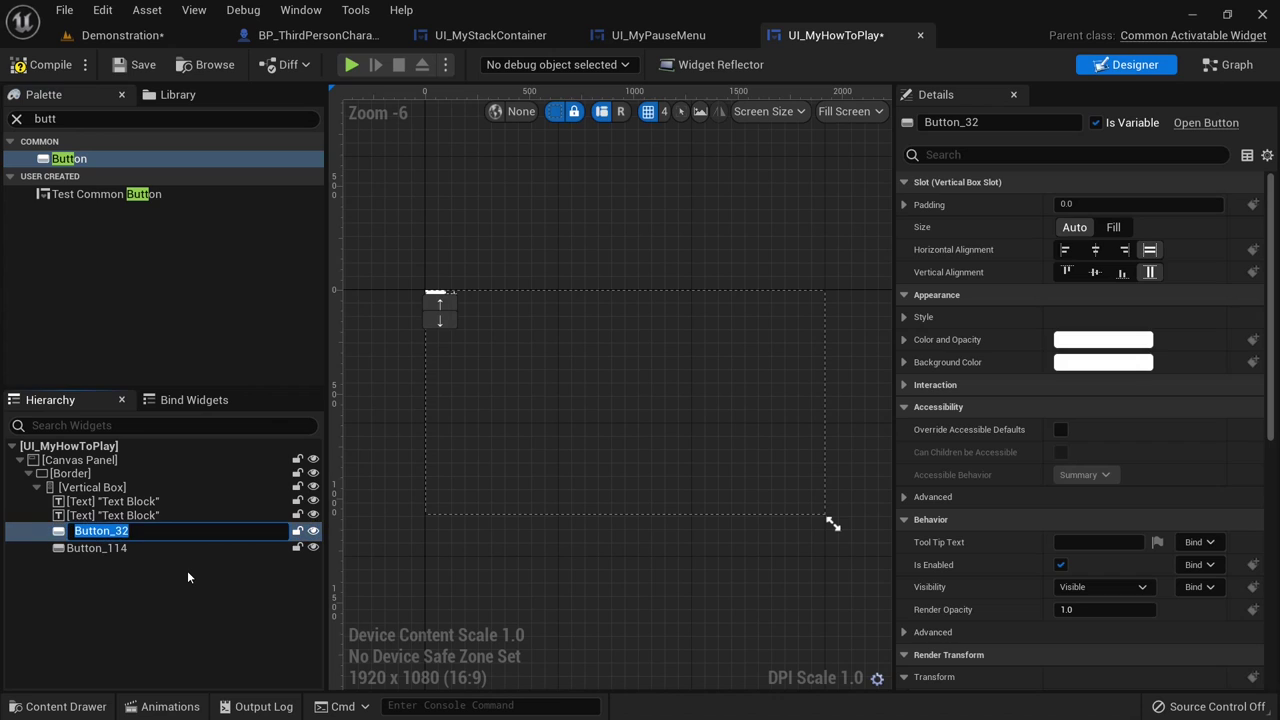
type("Button_OpenPoup")
key("BackSpace")
type("pup")
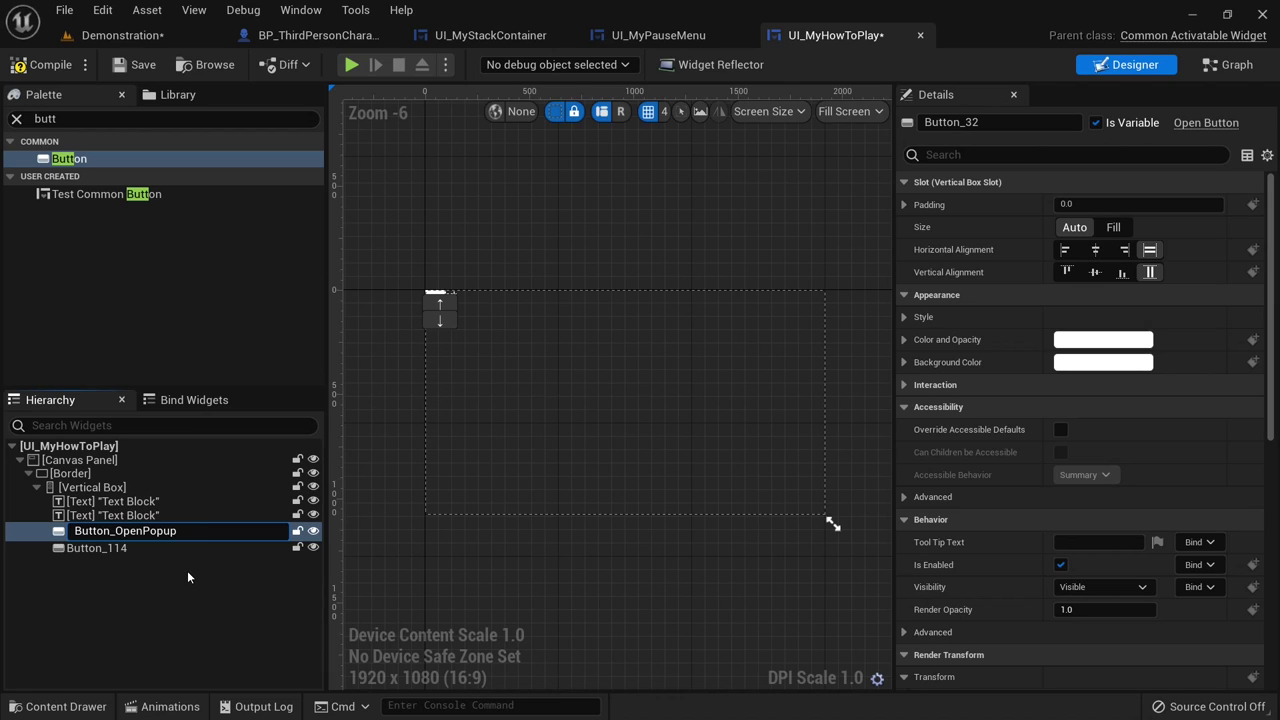
type("_1")
key("Return")
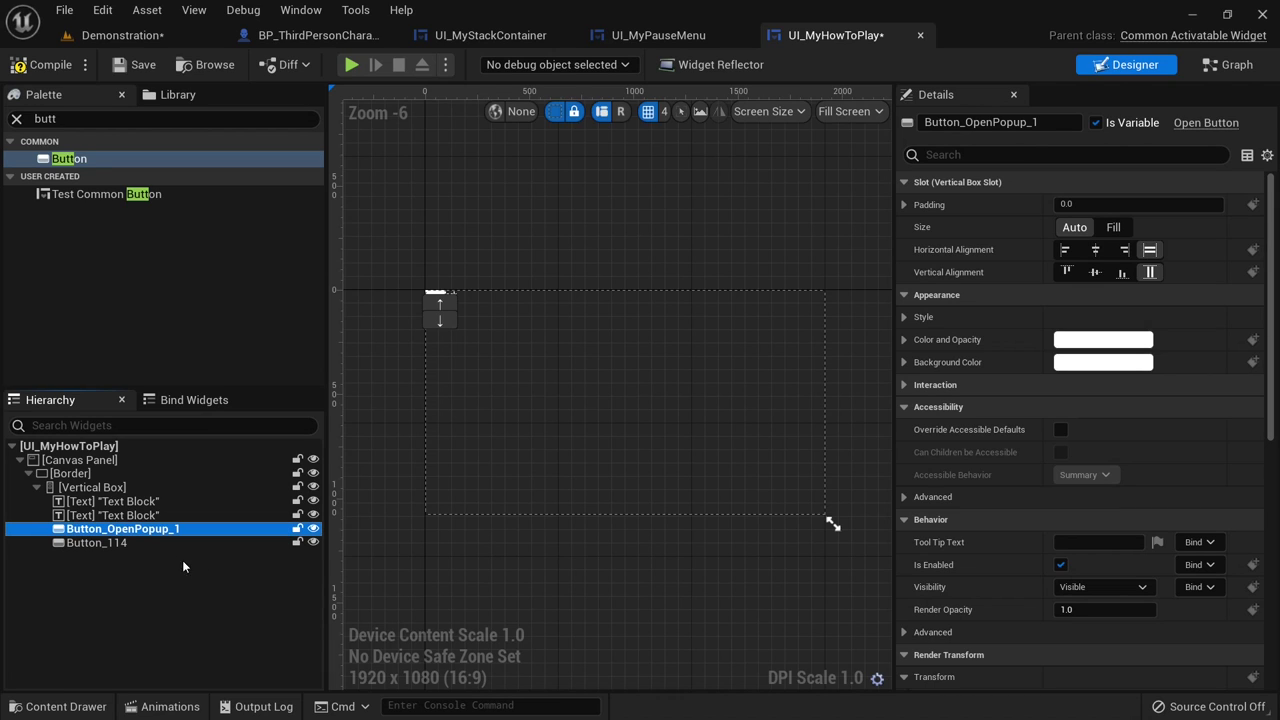
left_click(117, 546)
left_click(116, 546)
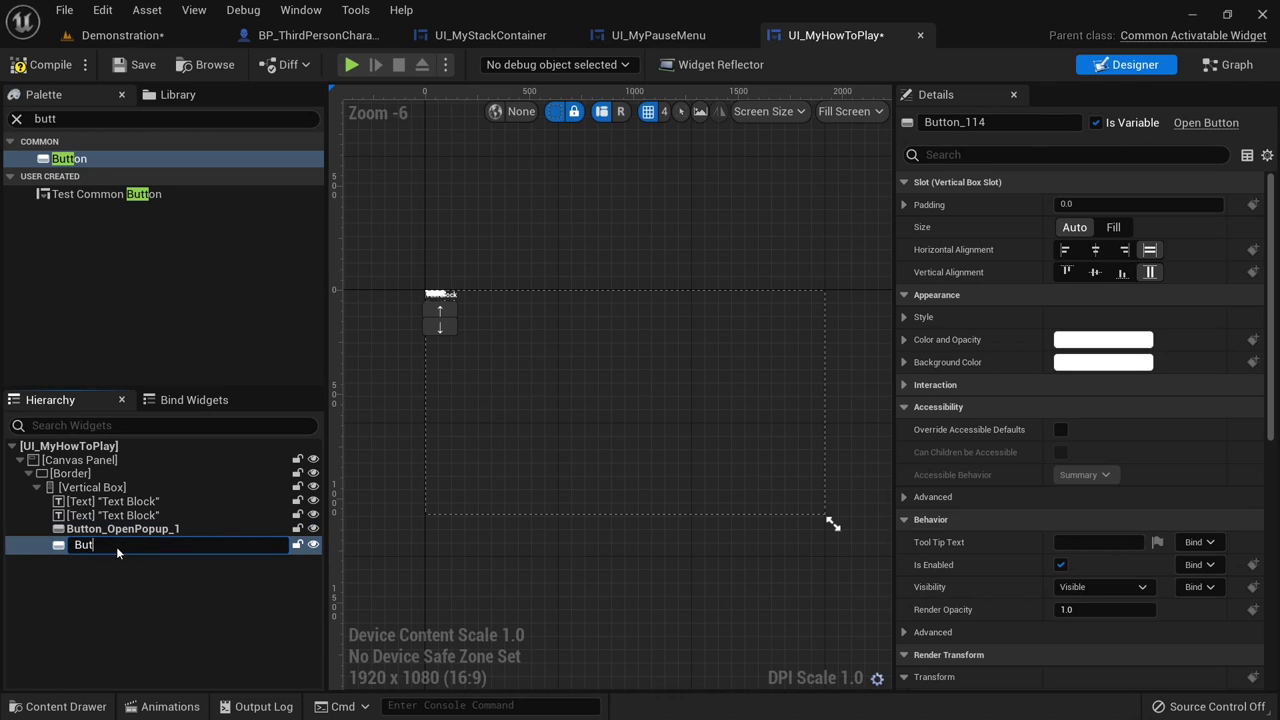
type("Button_Close")
key("Return")
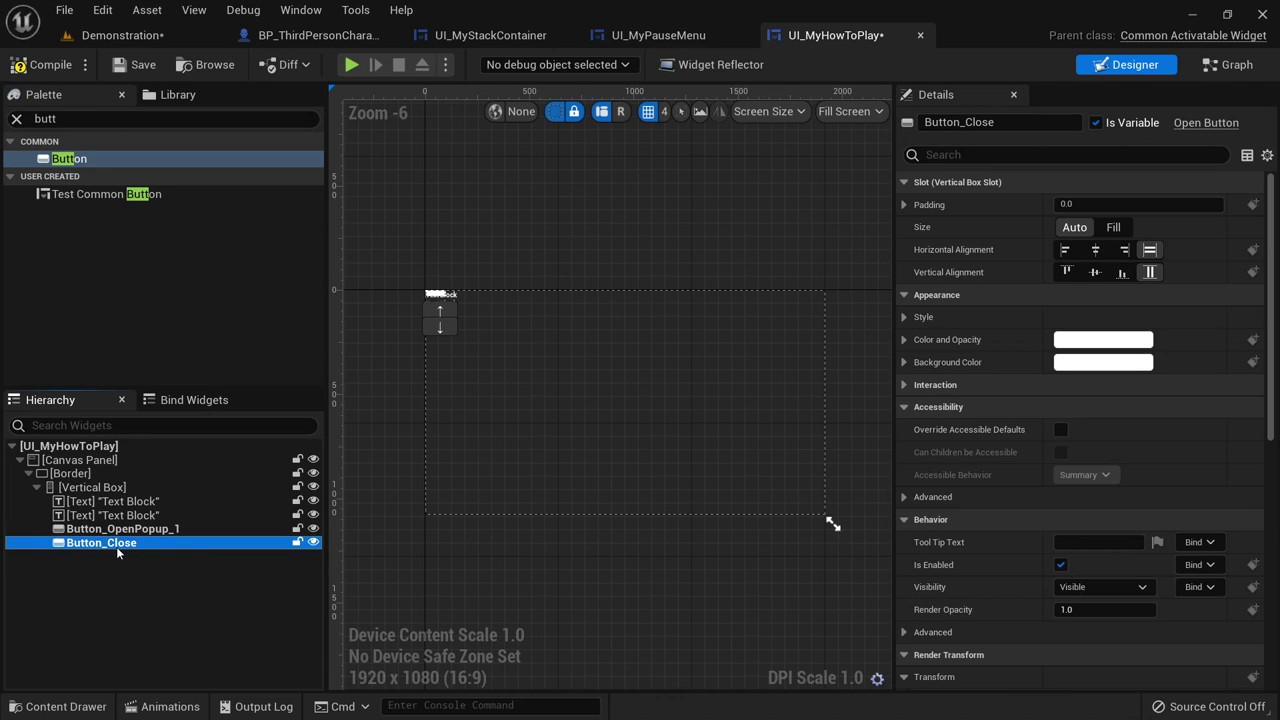
- Place a Text block inside Button_OpenPopup_1 and inside Button_Close
left_click(89, 121)
type("text")
left_click_drag(62, 175, 150, 530)
left_click_drag(62, 175, 137, 548)
- Set the button text blocks' Content Text to 'Open Popup 1' and 'Close'
left_click(137, 544)
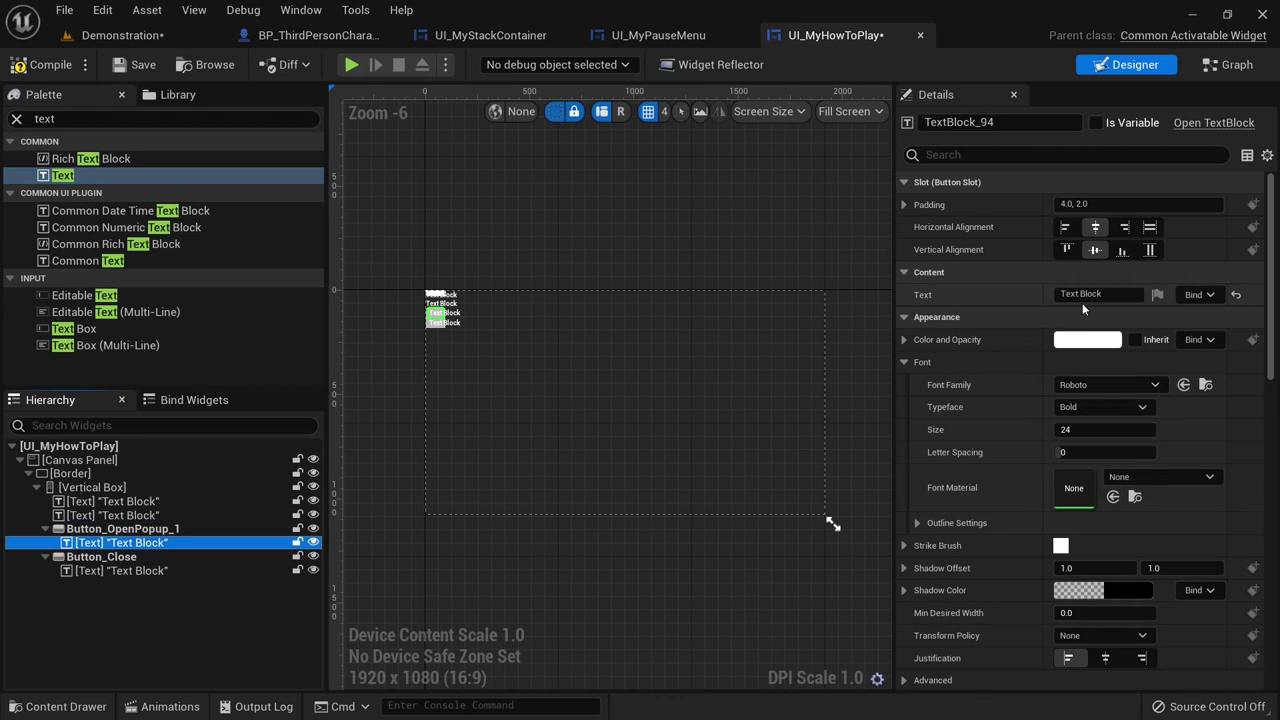
left_click(1080, 294)
type("Open")
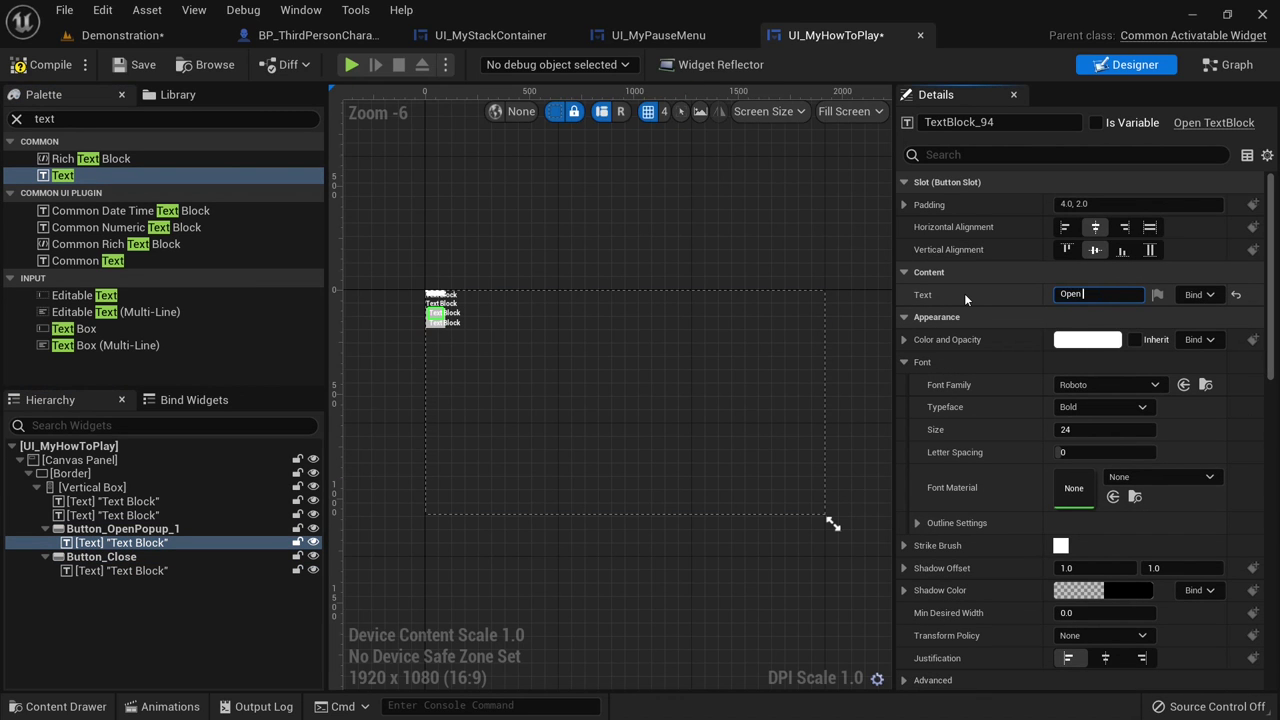
type(" Popup 1")
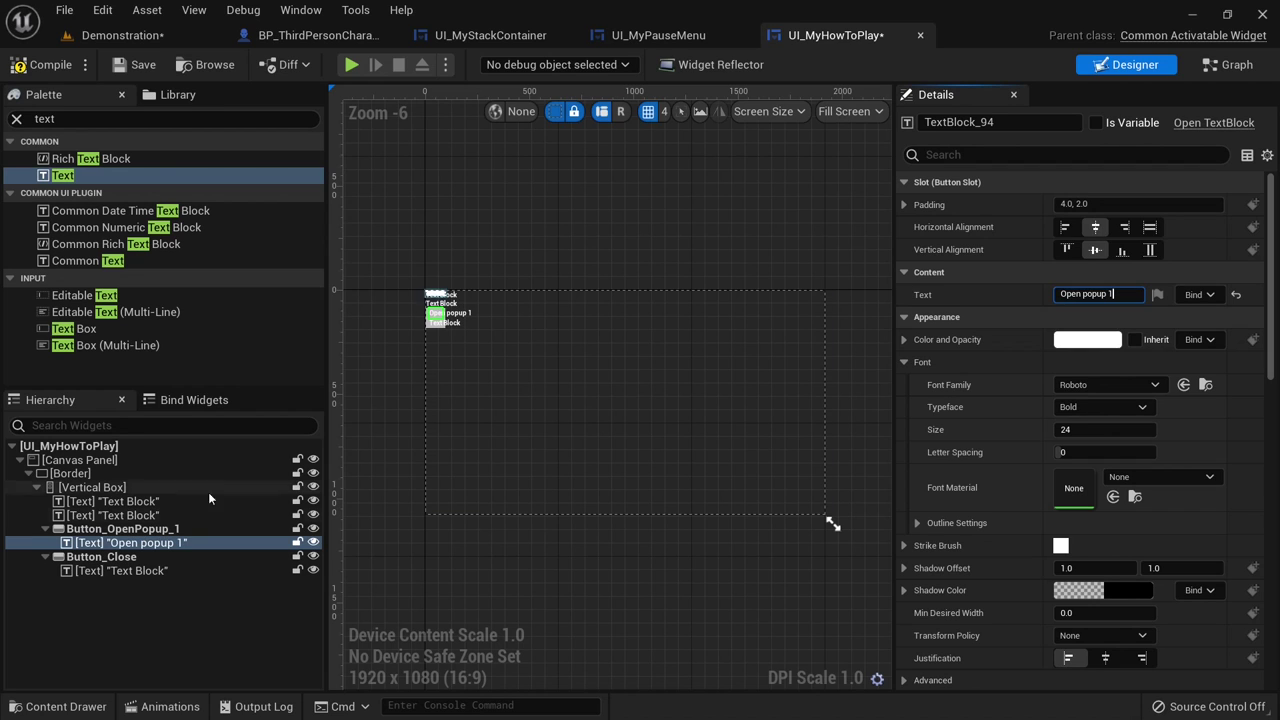
left_click(138, 571)
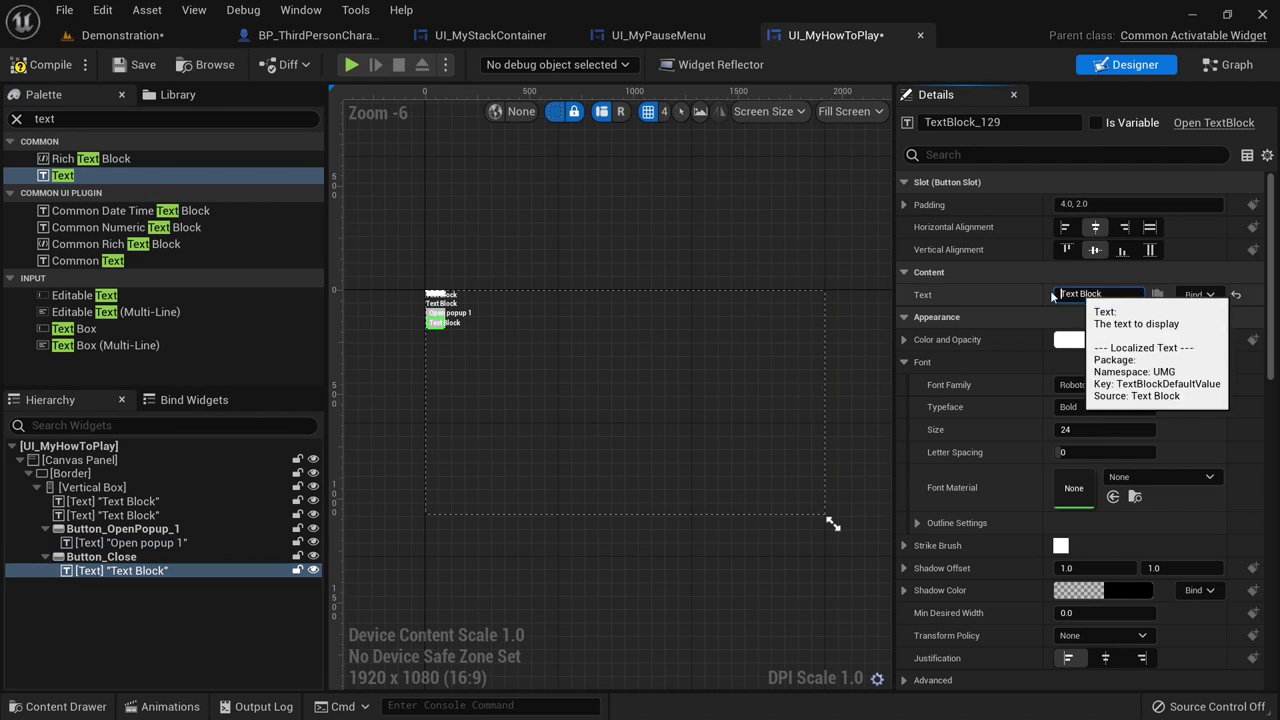
left_click(1092, 294)
type("Clo")
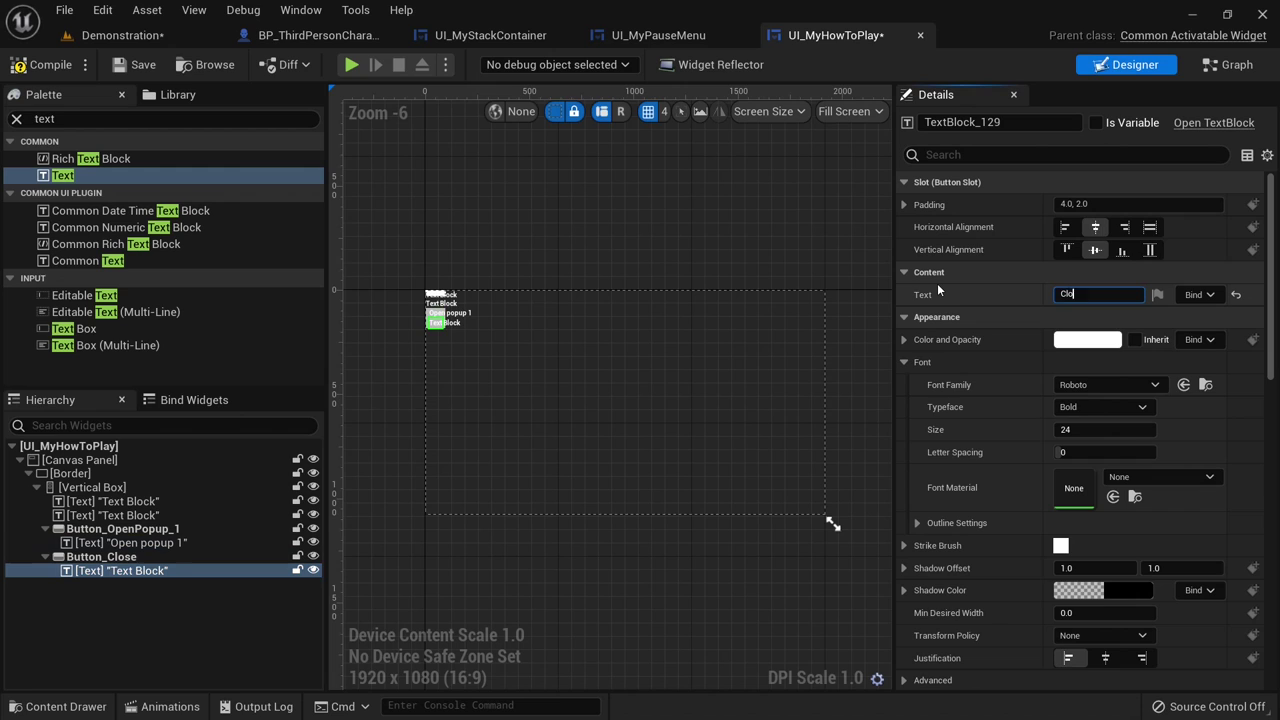
type("se")
key("Return")
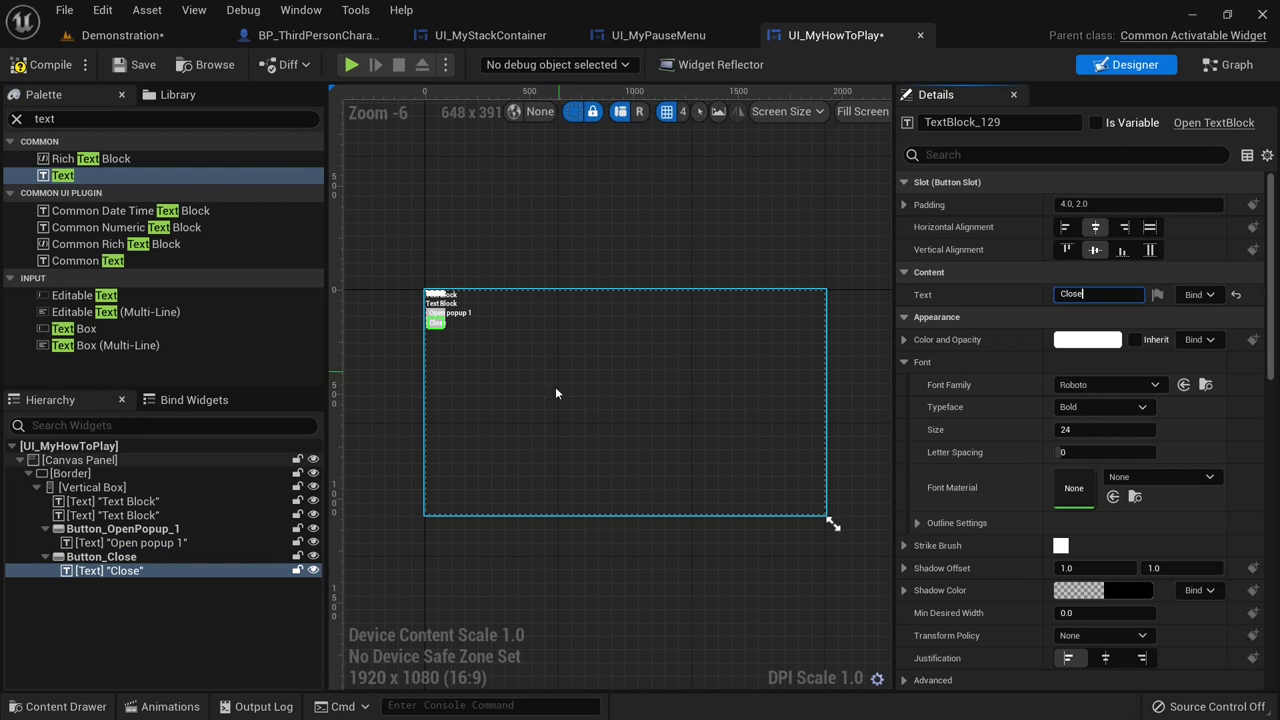
scroll(608, 413, "up", 1)
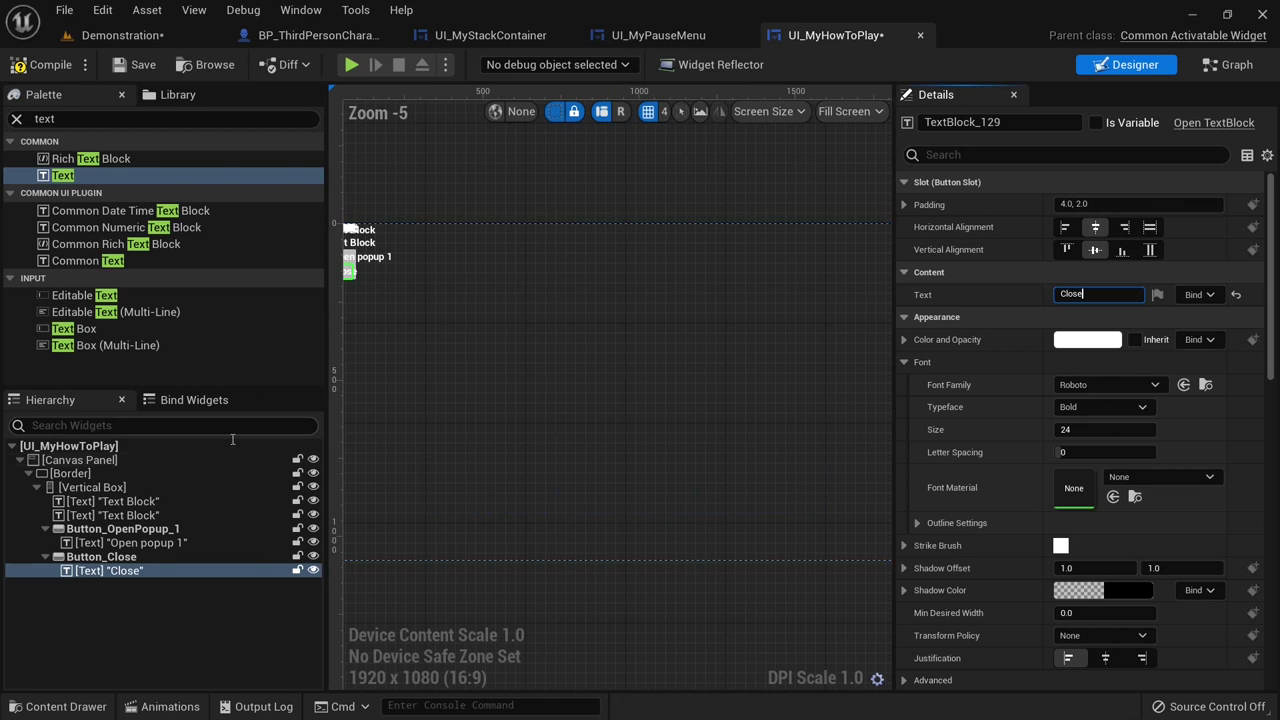
- Anchor the Border to centre with position 0,0, alignment 0.5/0.5 and Size To Content
left_click(86, 475)
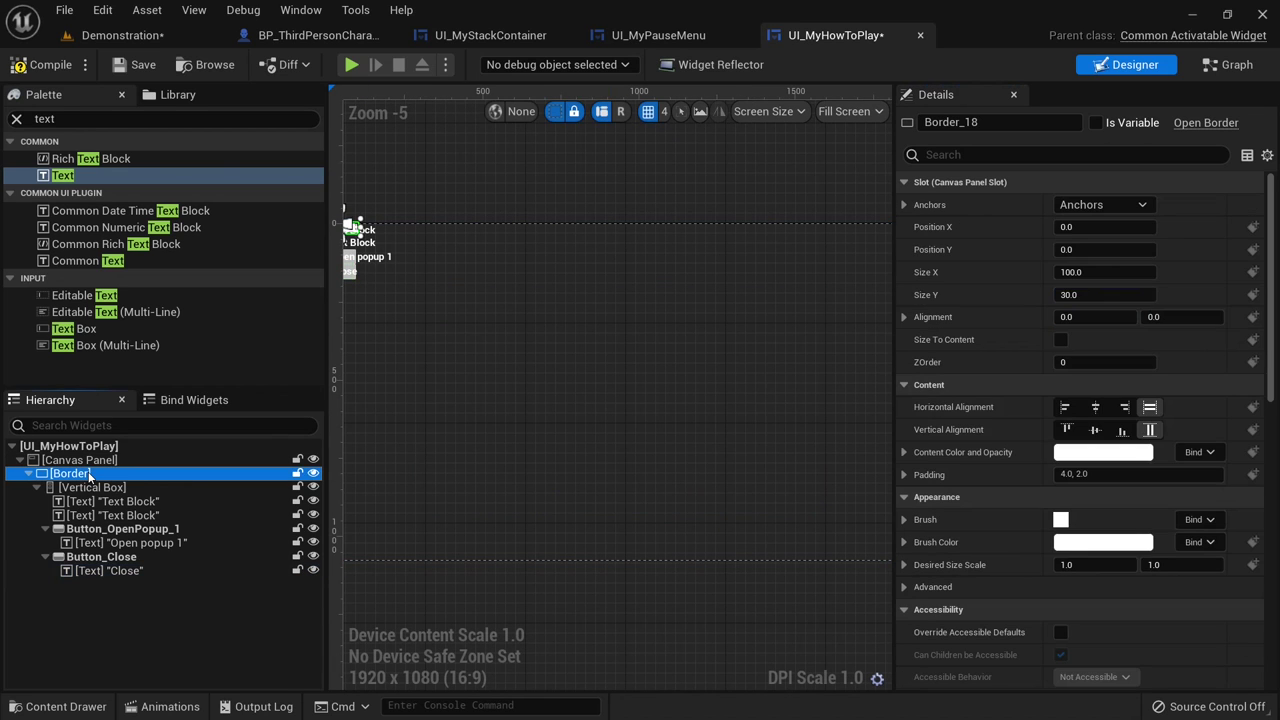
left_click(1103, 204)
left_click(1129, 304)
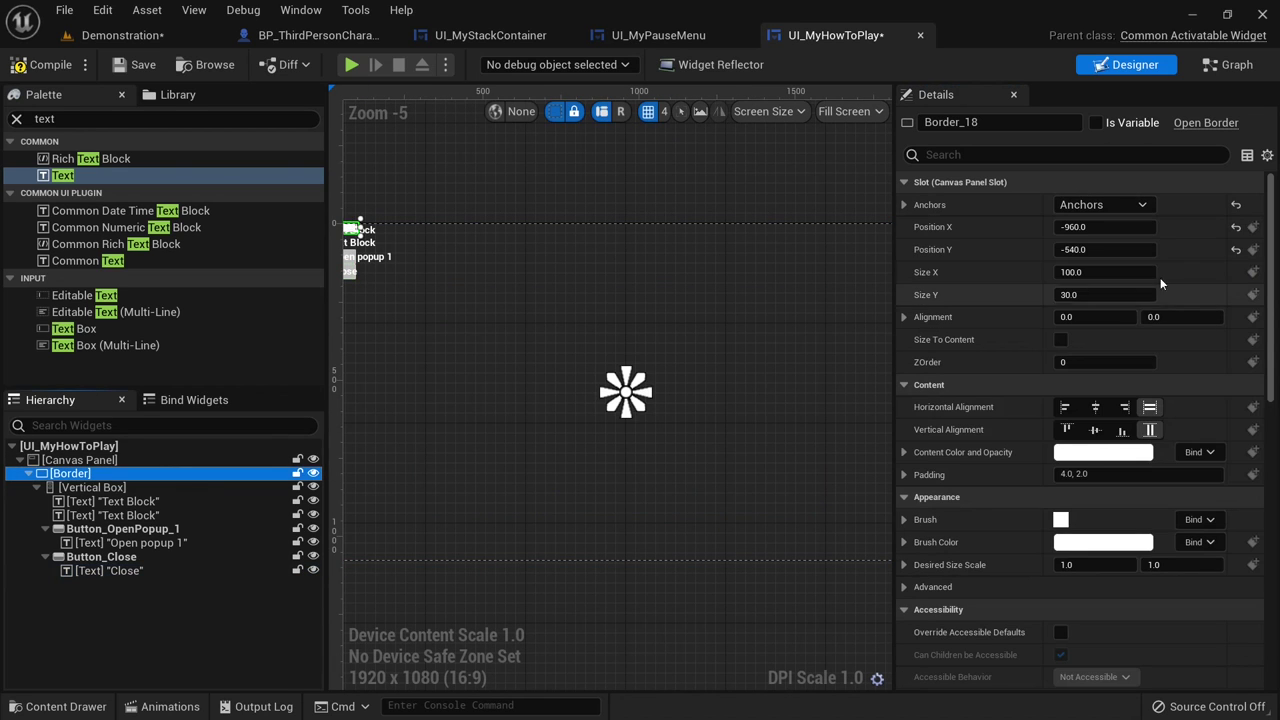
left_click(1236, 227)
left_click(1236, 250)
left_click(1092, 318)
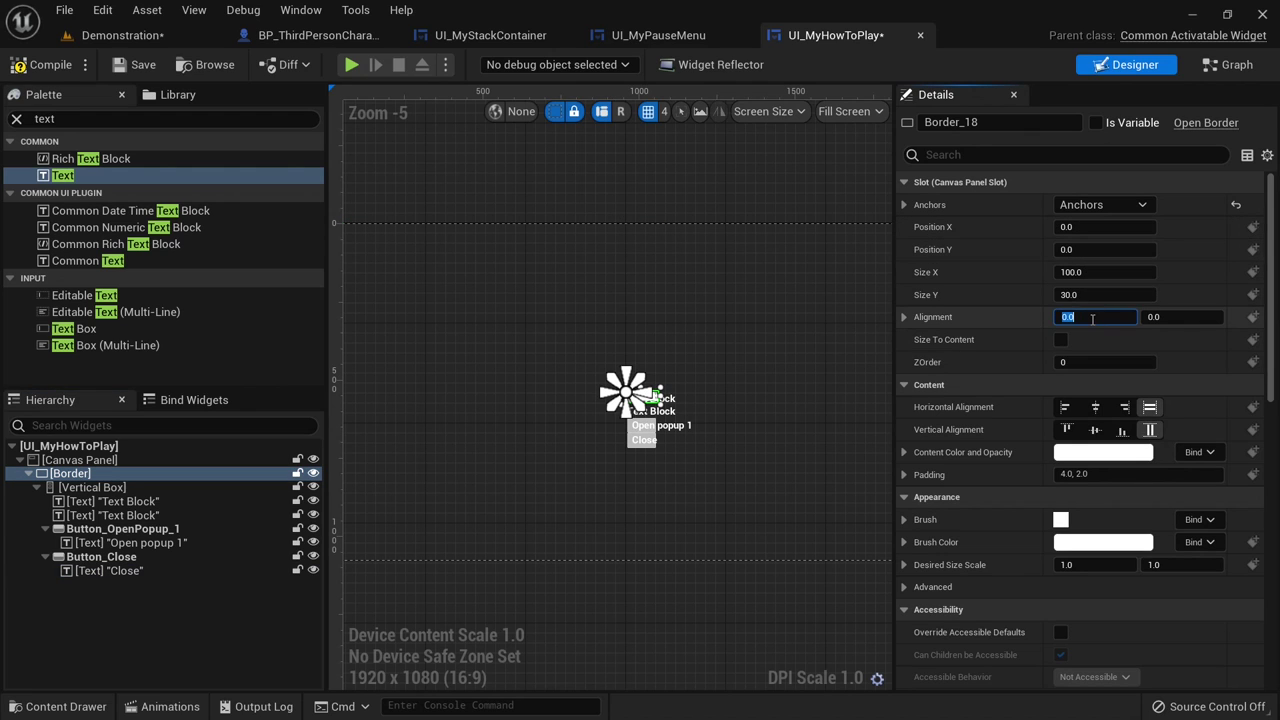
type("0.5")
key("Tab")
type("0.5")
key("Return")
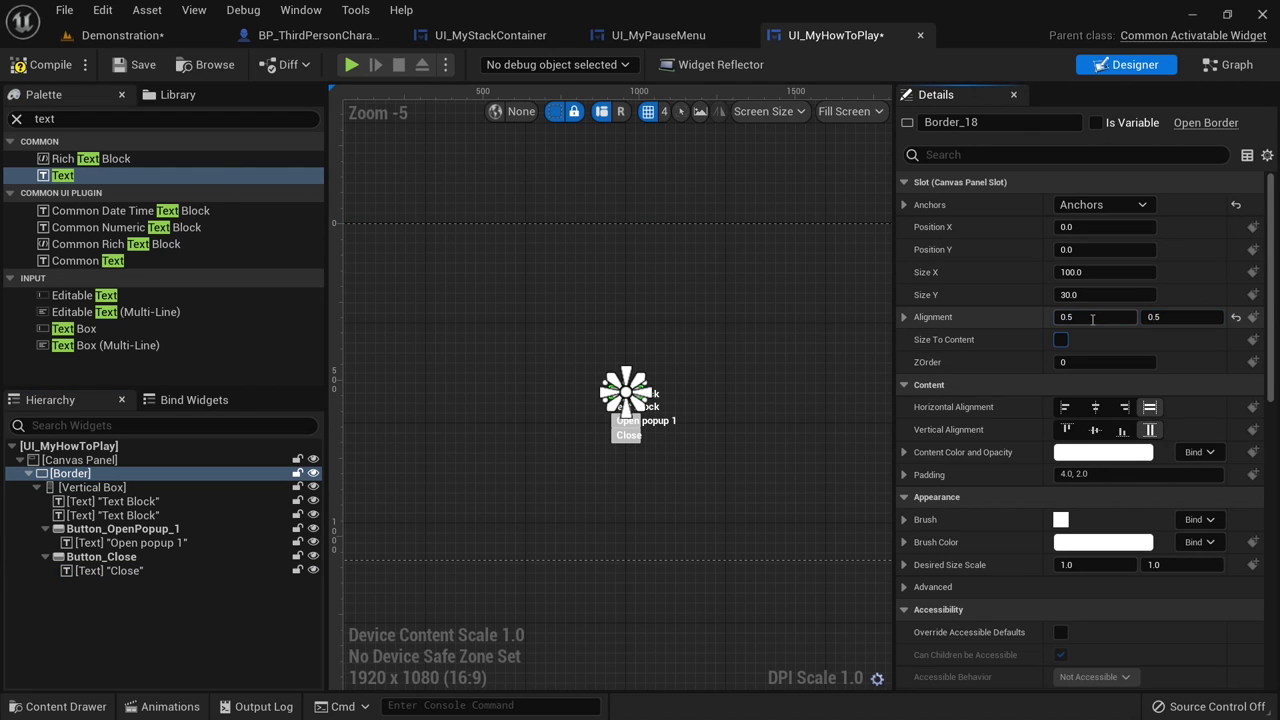
left_click(1060, 339)
- Set the Border's Brush Color to black with alpha 0.5
scroll(617, 395, "up", 2)
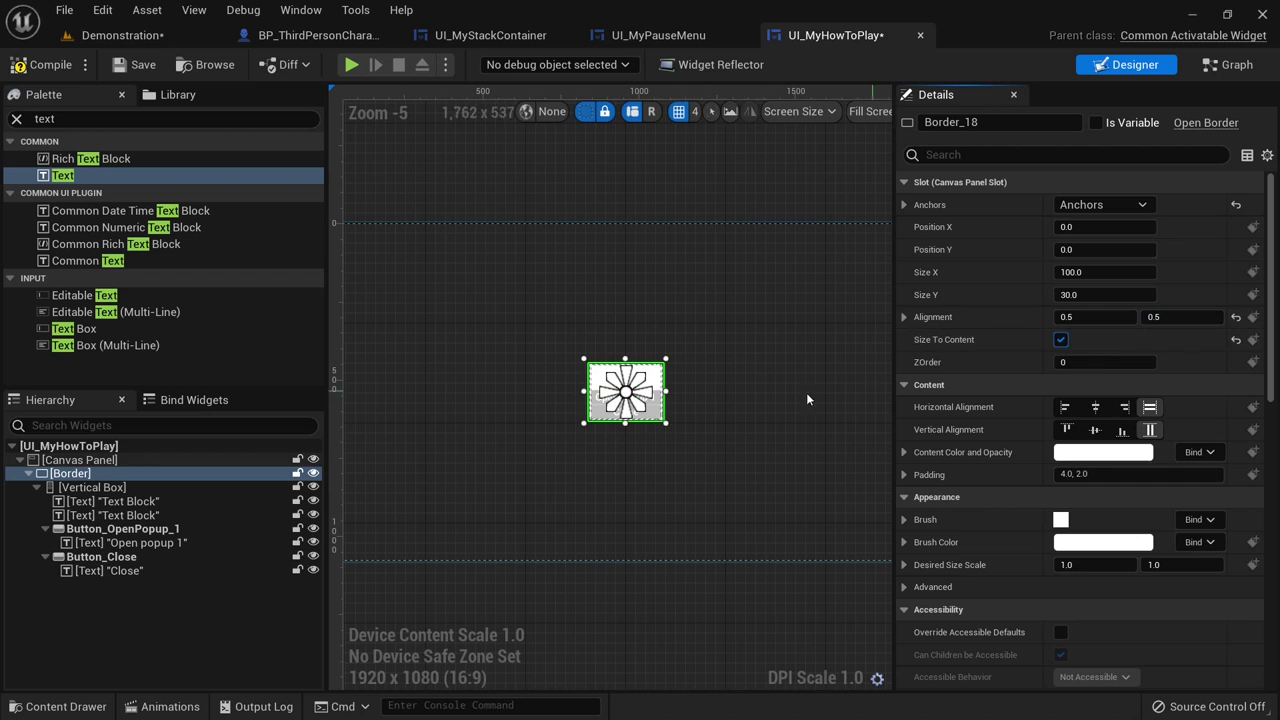
scroll(617, 395, "up", 1)
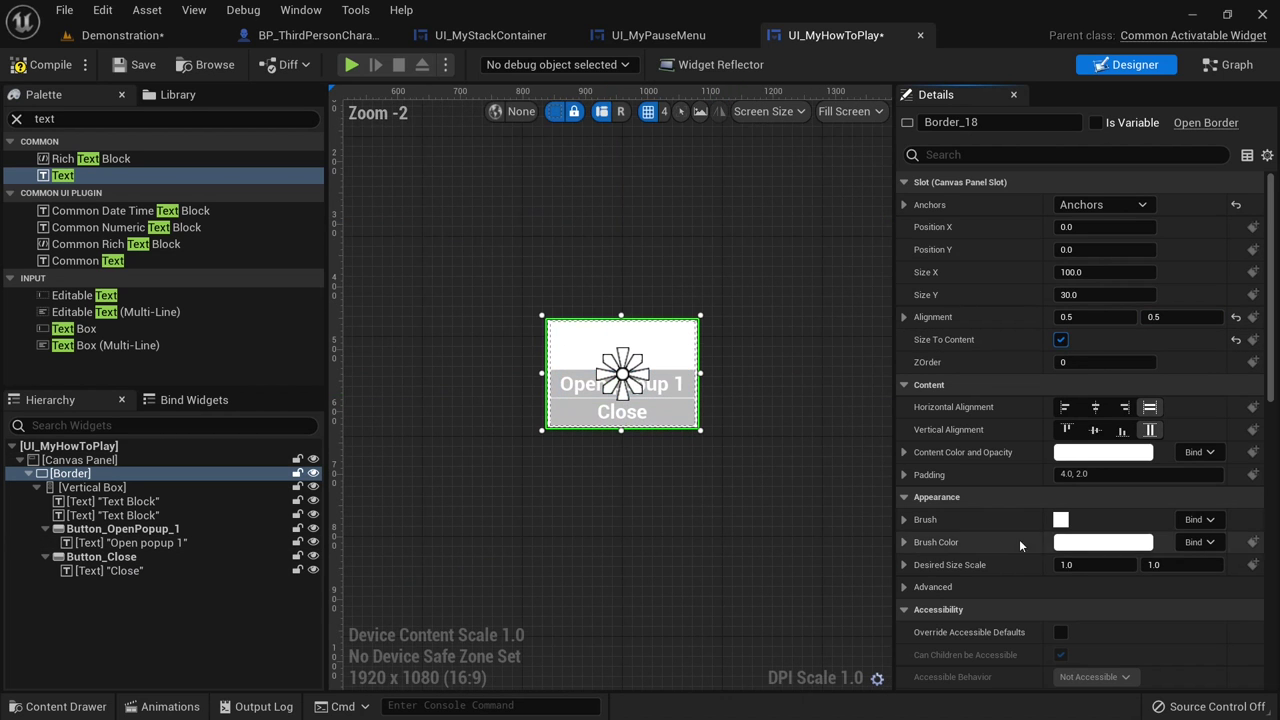
left_click(1095, 542)
left_click_drag(953, 462, 953, 500)
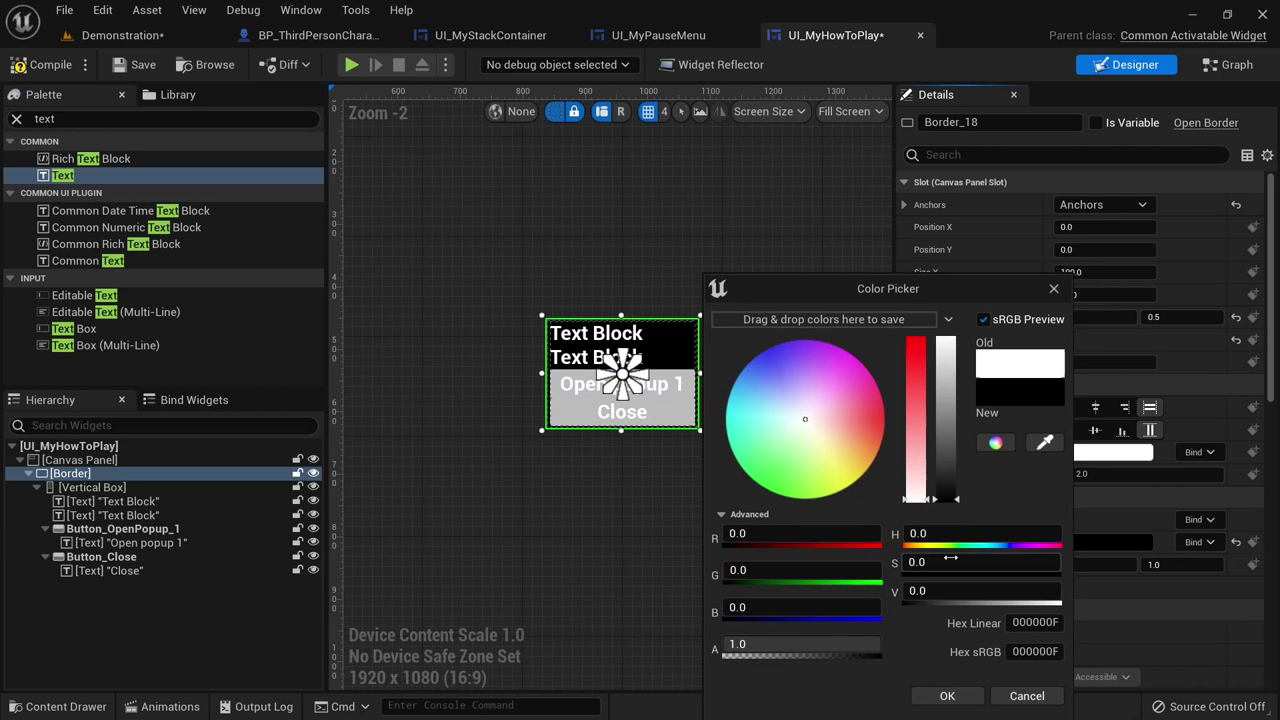
left_click(808, 645)
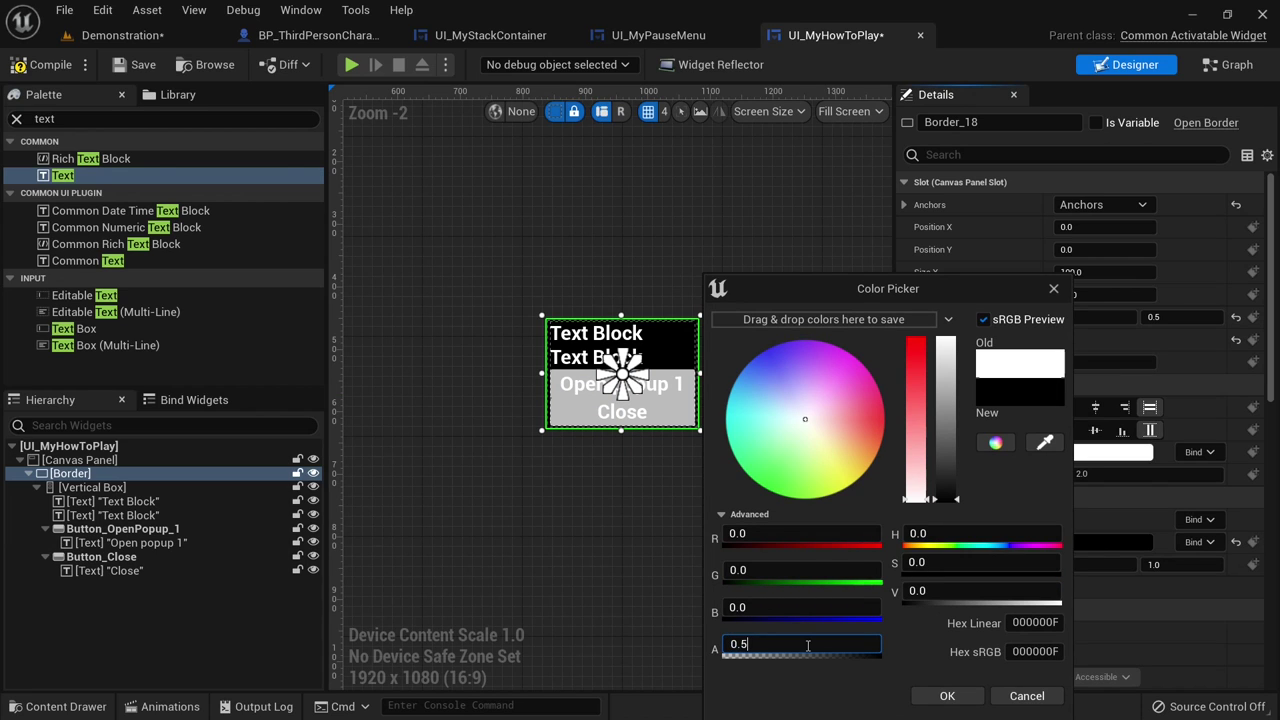
type("0.5")
left_click(947, 695)
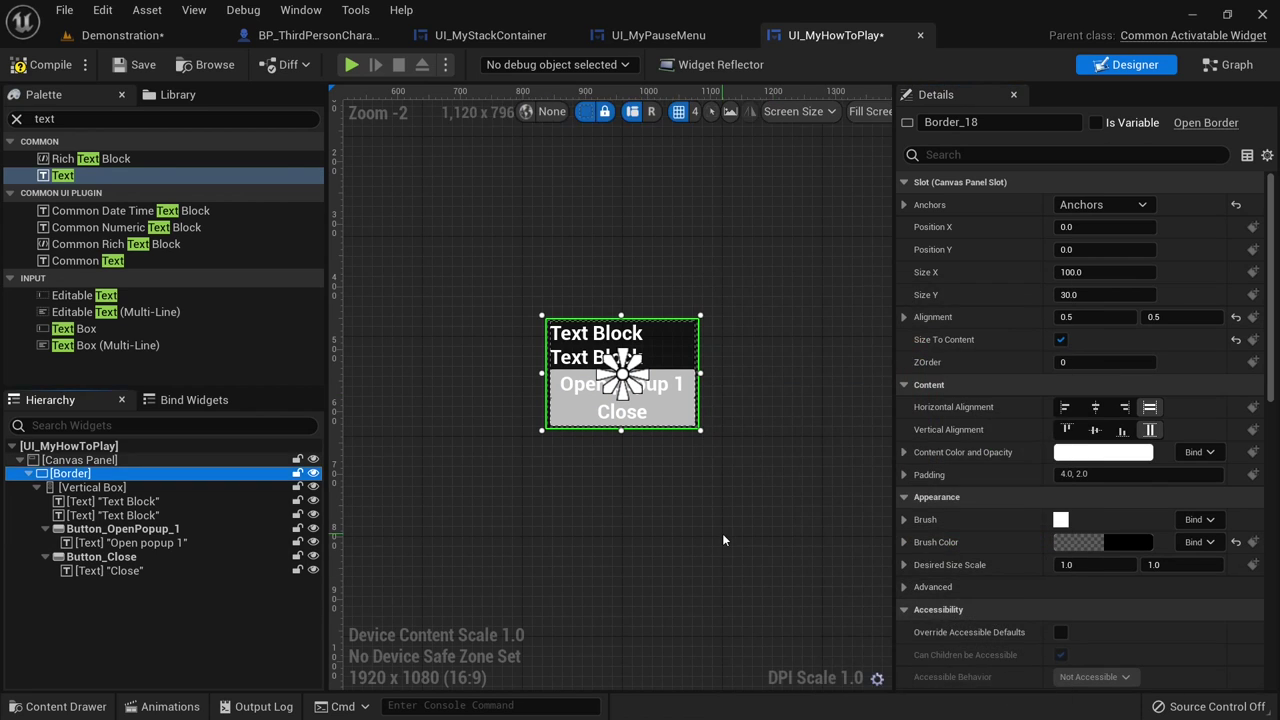
- Make the first text block a 'How to play' heading with font size 36
left_click(140, 501)
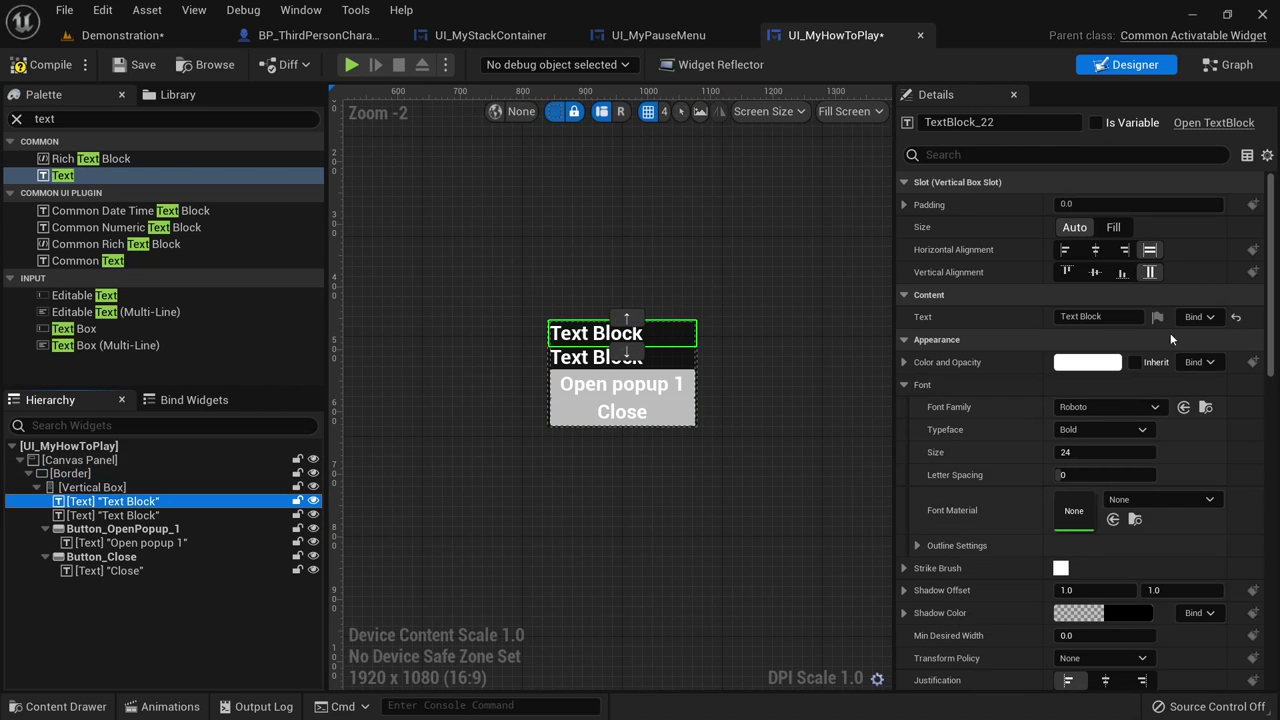
left_click(1095, 316)
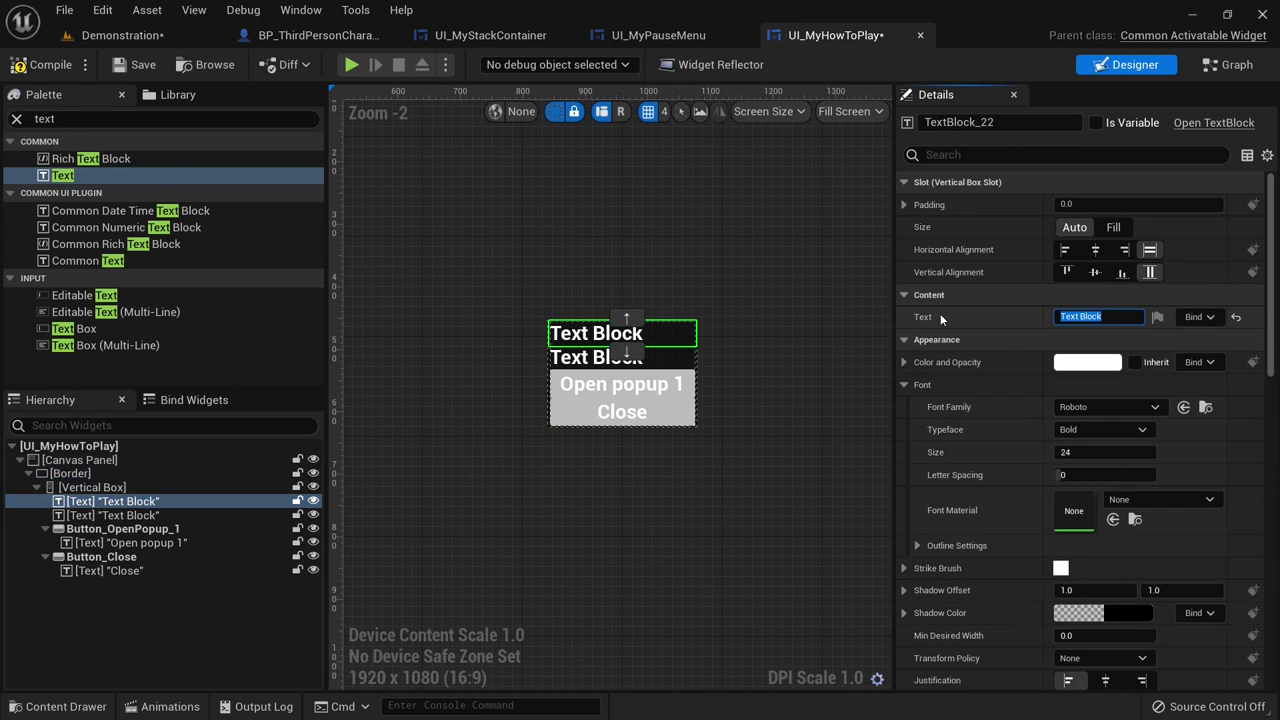
type("How to play")
left_click(1097, 453)
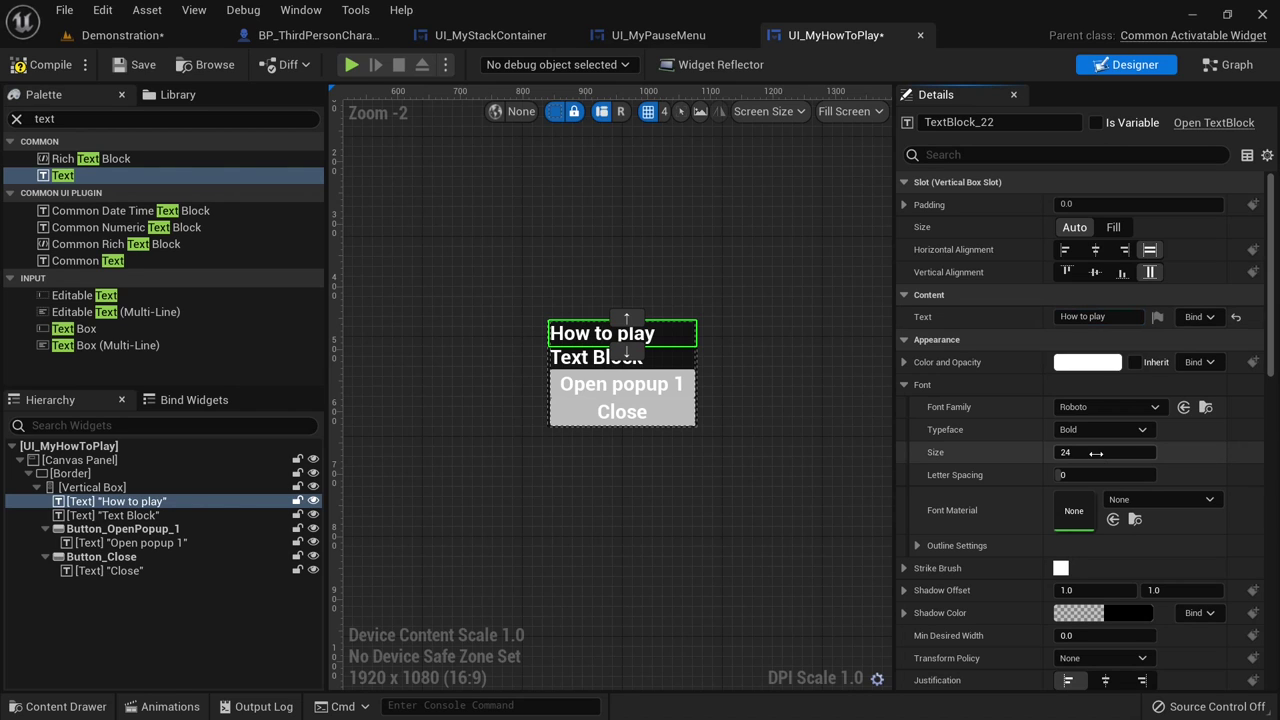
type("36")
key("Return")
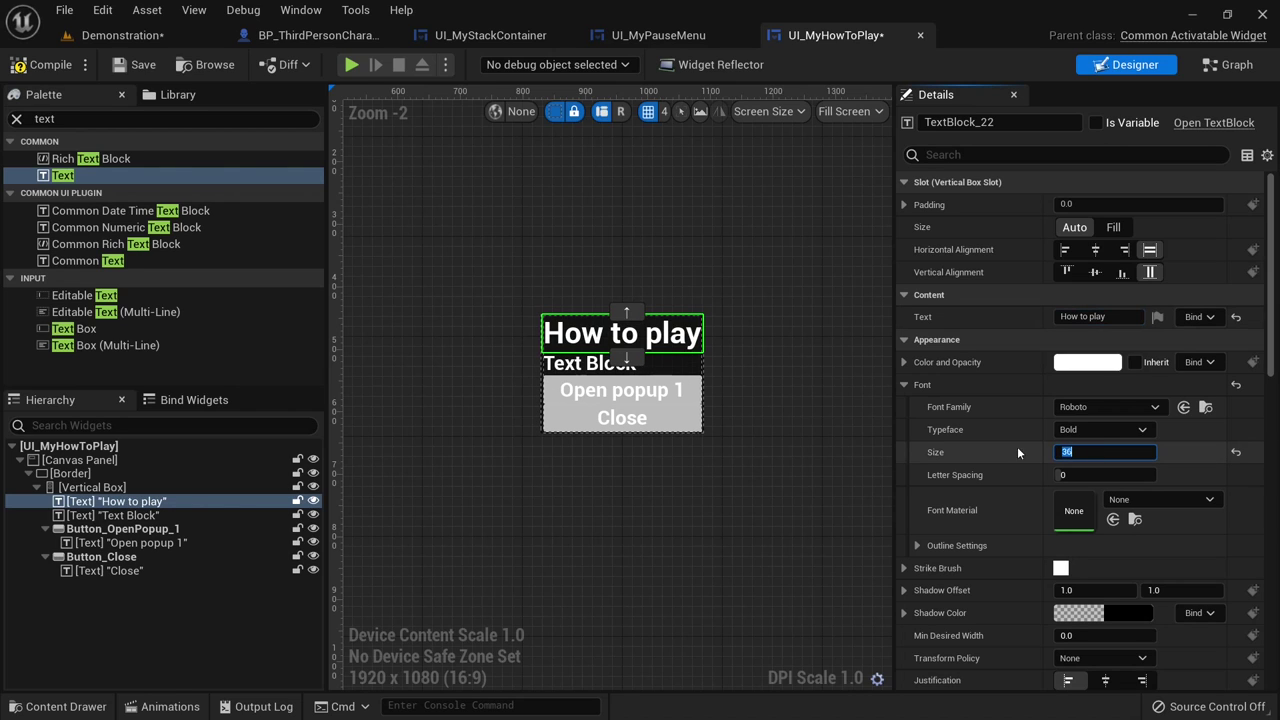
- Set the second text block to the lines '1. Do this', '2. Do that', '3. Do everything'
left_click(113, 515)
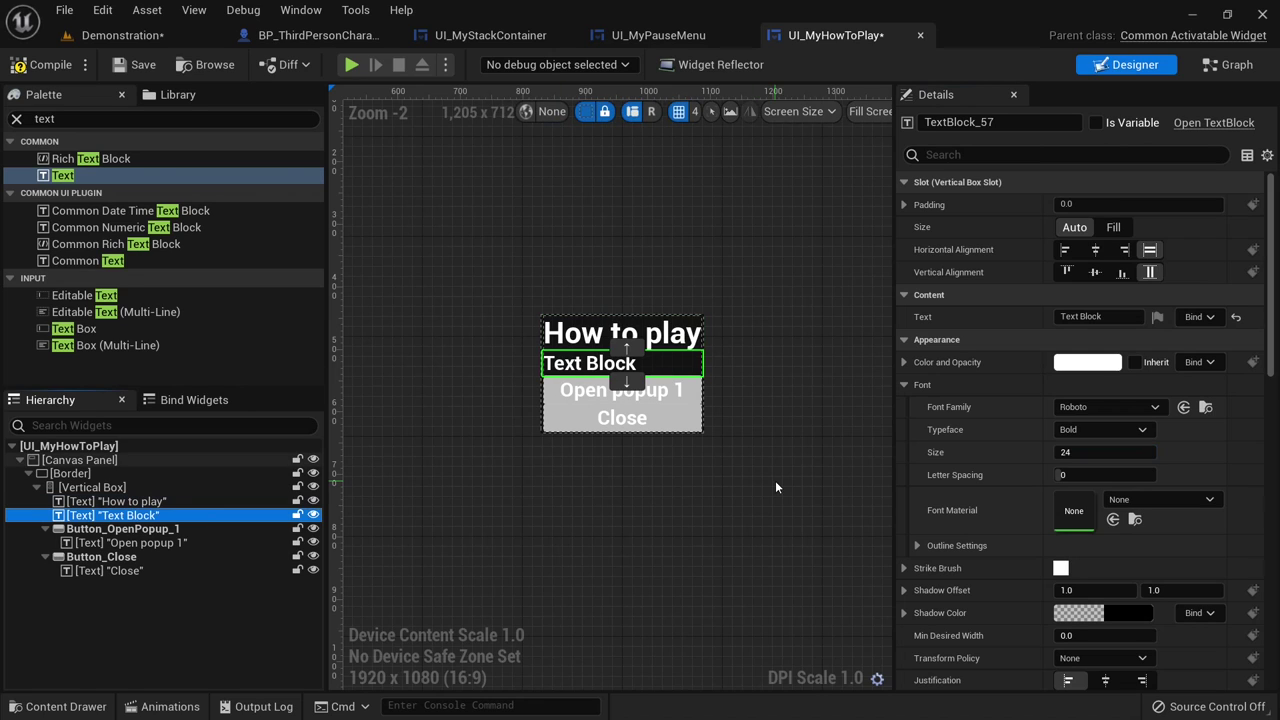
left_click(1098, 316)
type("1. Do this")
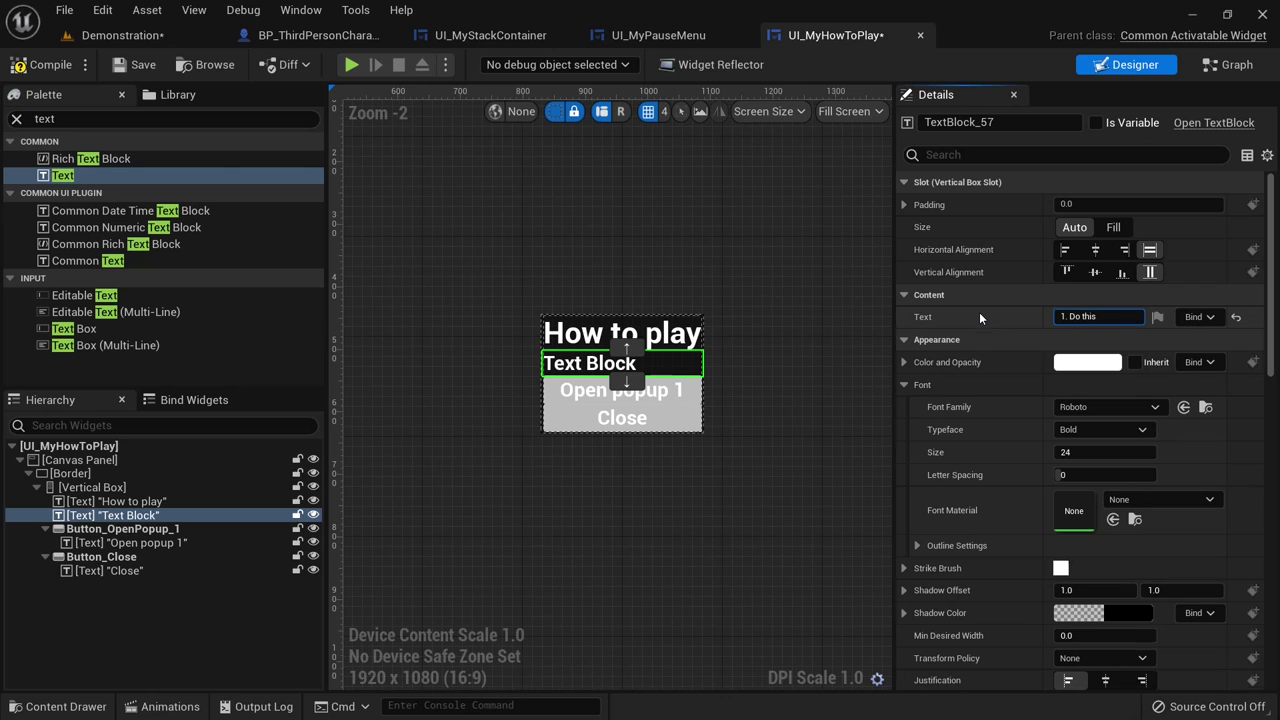
key("shift+Return")
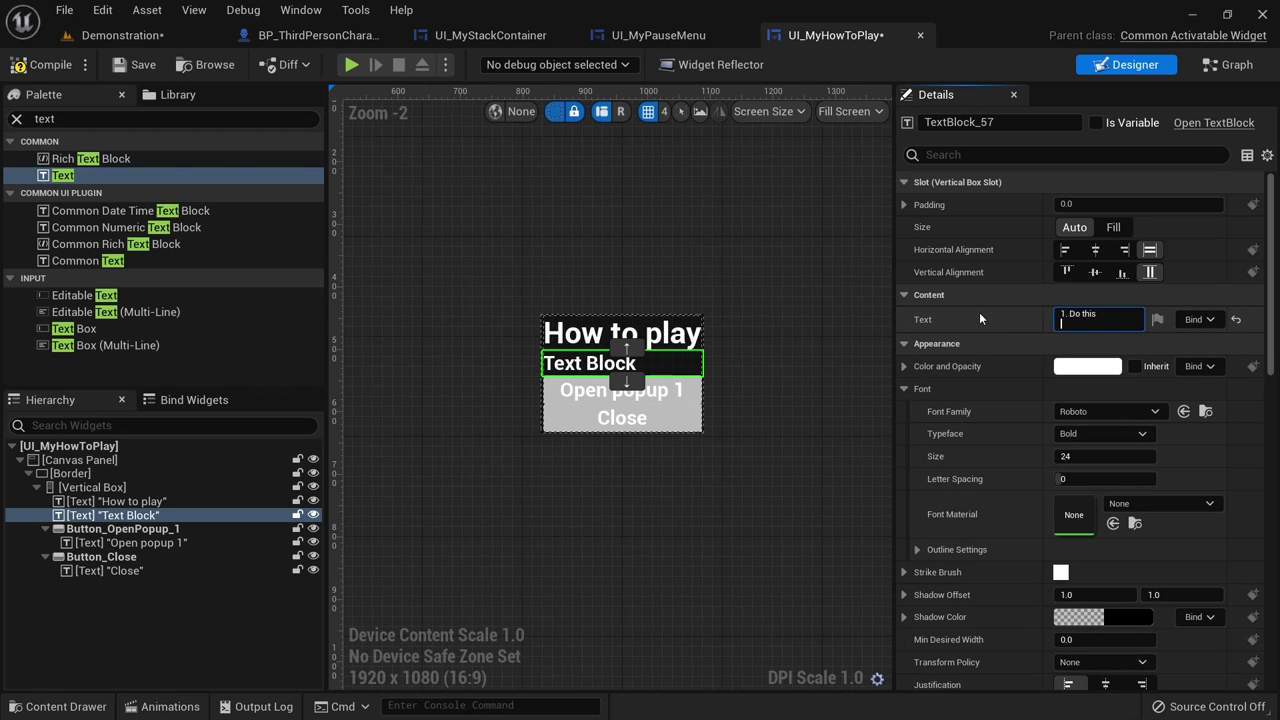
type("2. Do thata")
key("BackSpace")
key("Return")
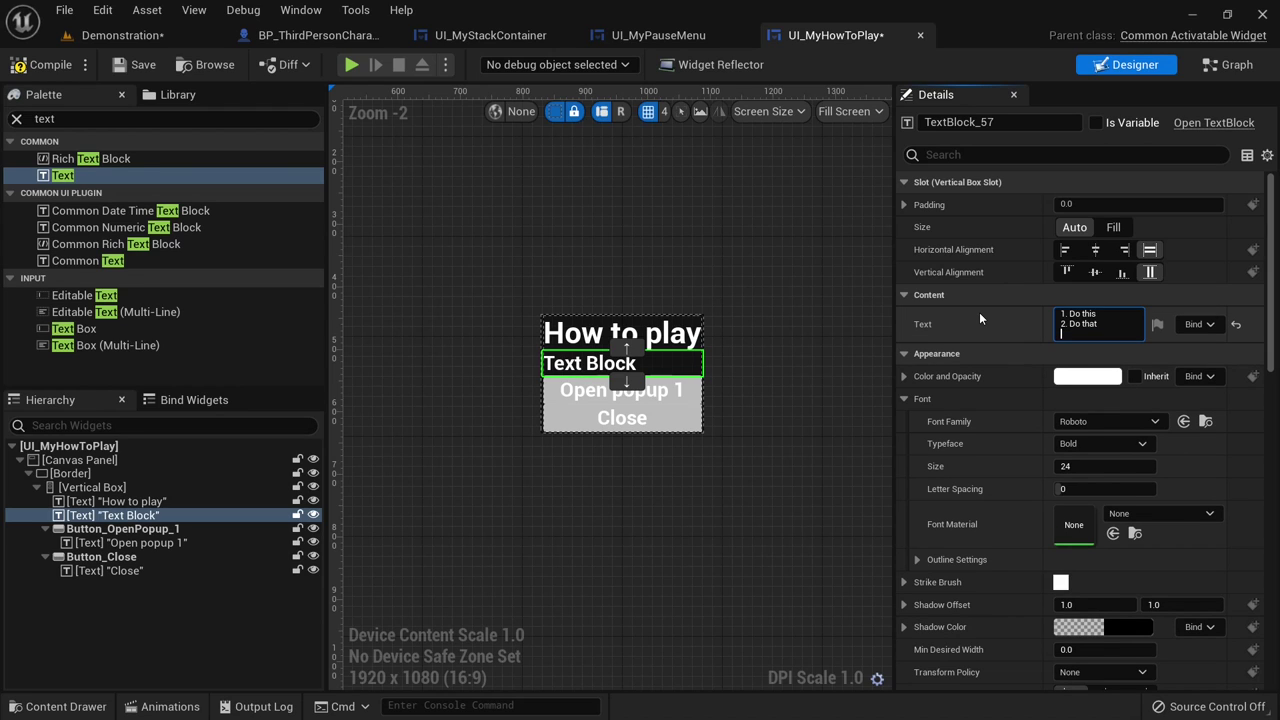
type("3. Do everything")
key("Return")
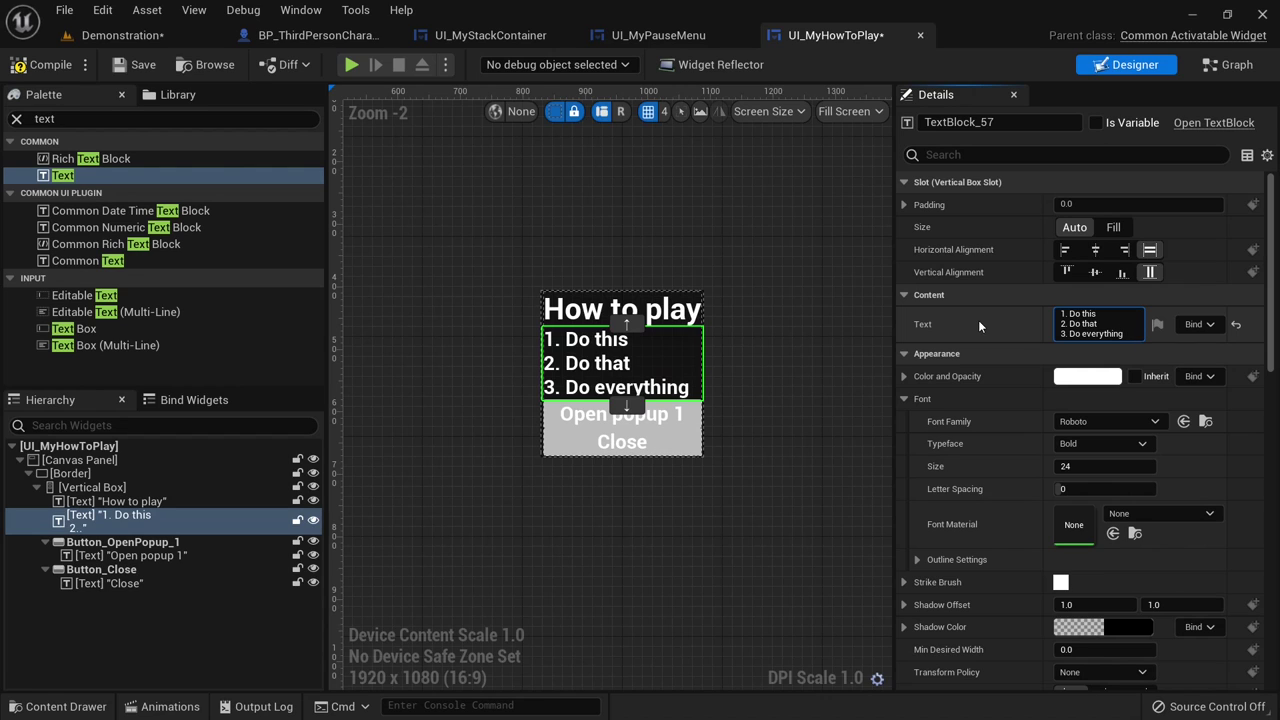
left_click(980, 316)
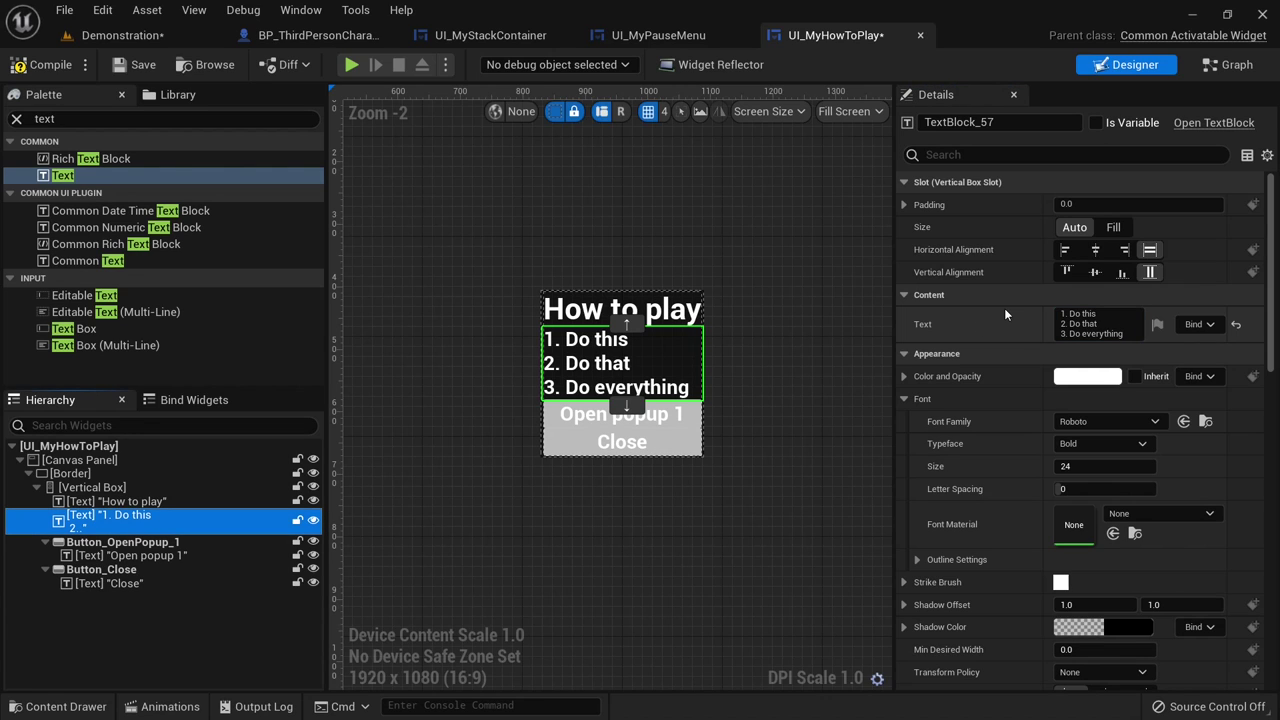
- Give both Button_OpenPopup_1 and Button_Close a padding of 5
left_click(140, 541)
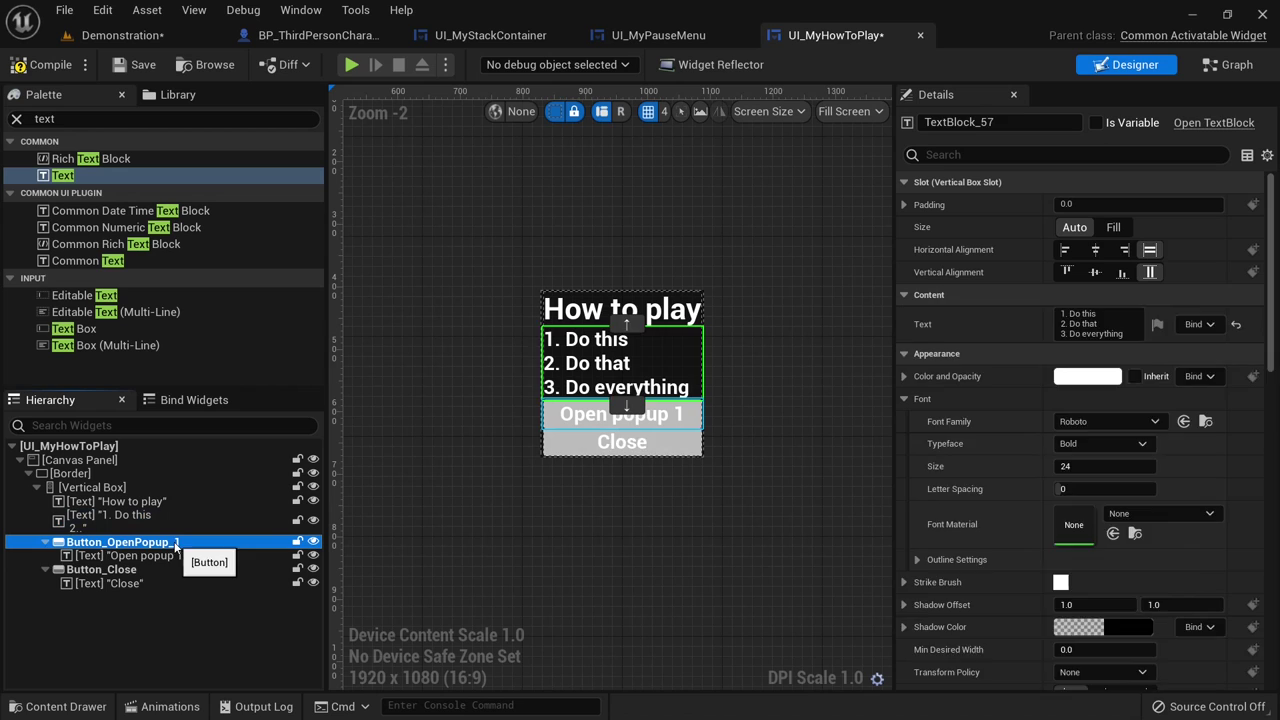
left_click(123, 572, "ctrl")
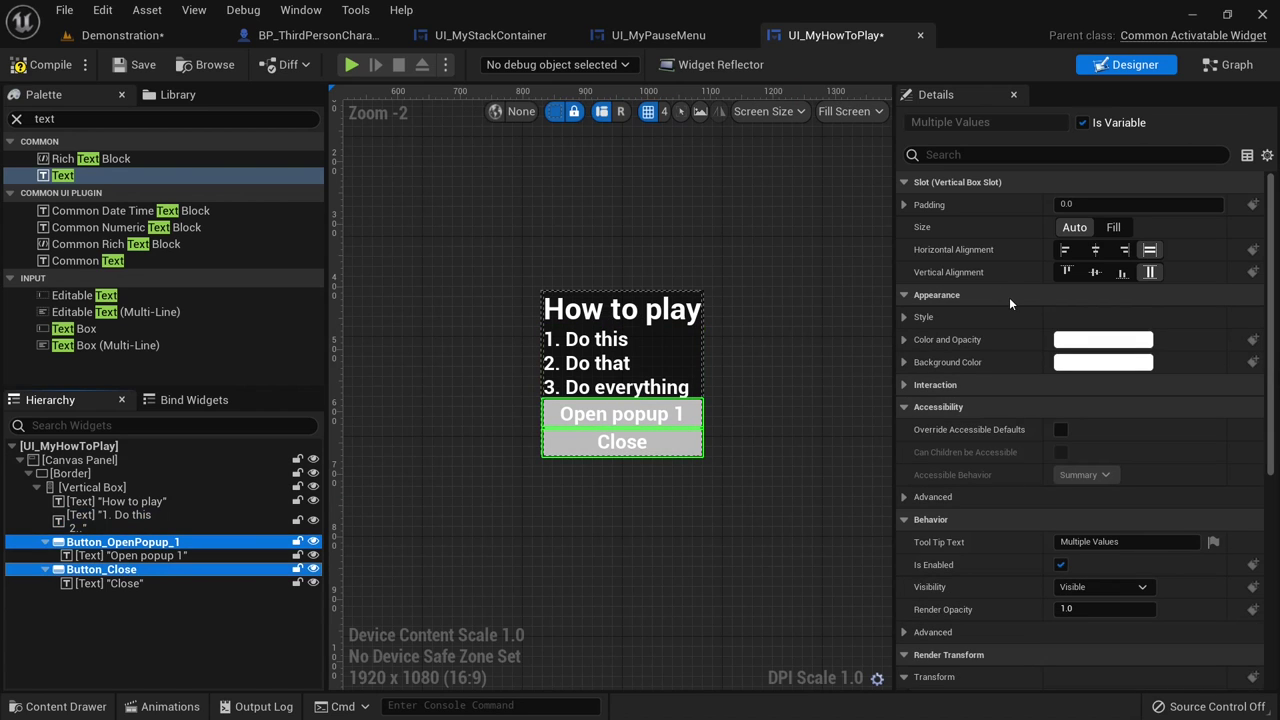
left_click(1097, 204)
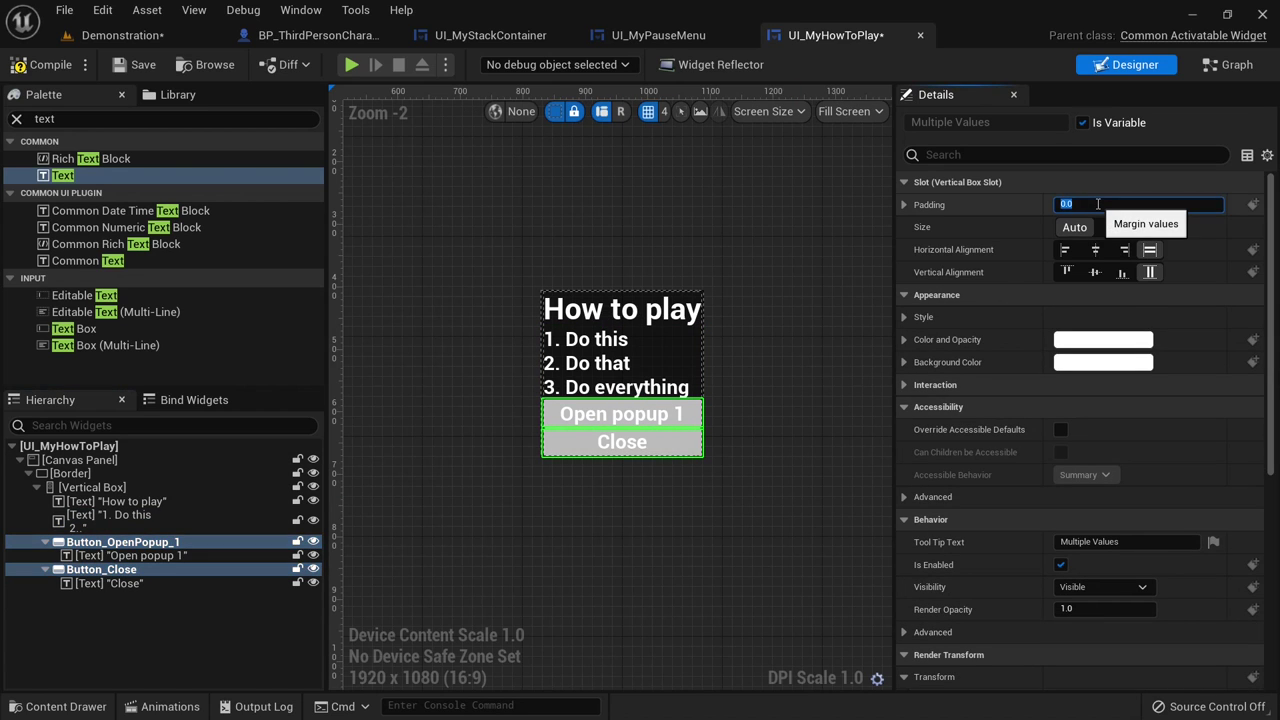
type("5")
key("Return")
left_click(789, 412)
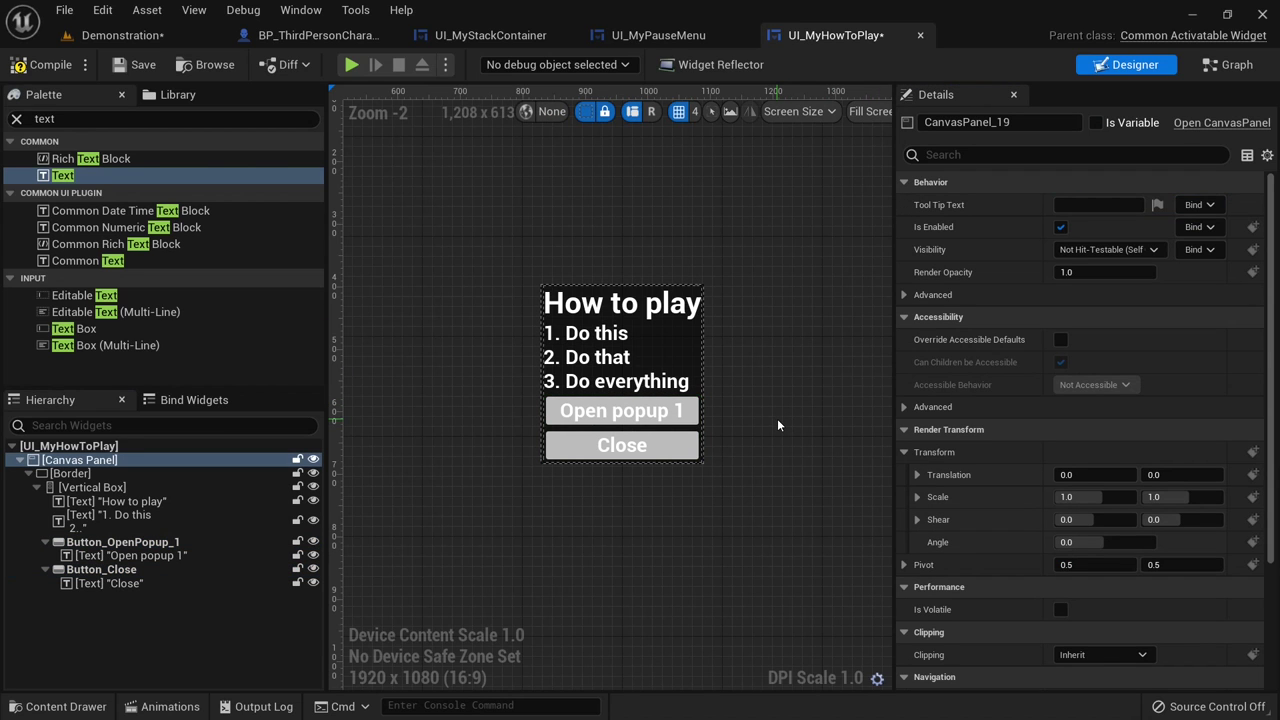
- Set the Vertical Box padding to 20 and save UI_MyHowToPlay
left_click(71, 473)
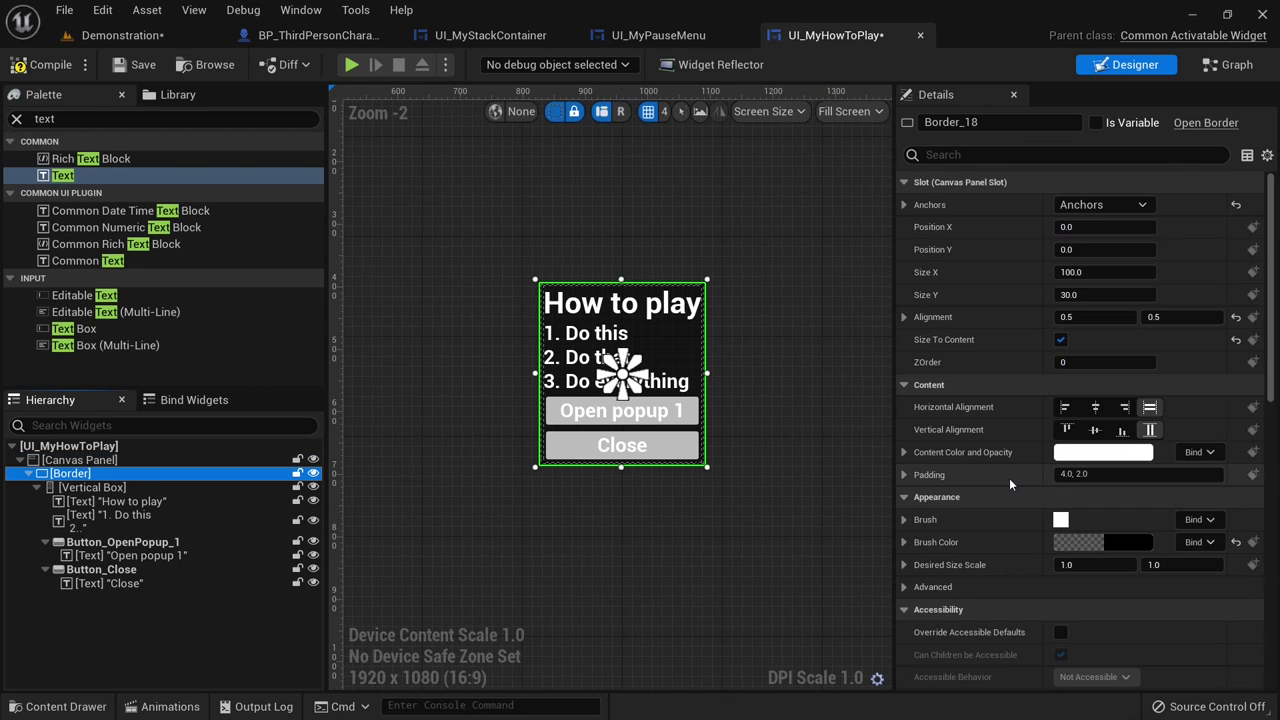
left_click(95, 487)
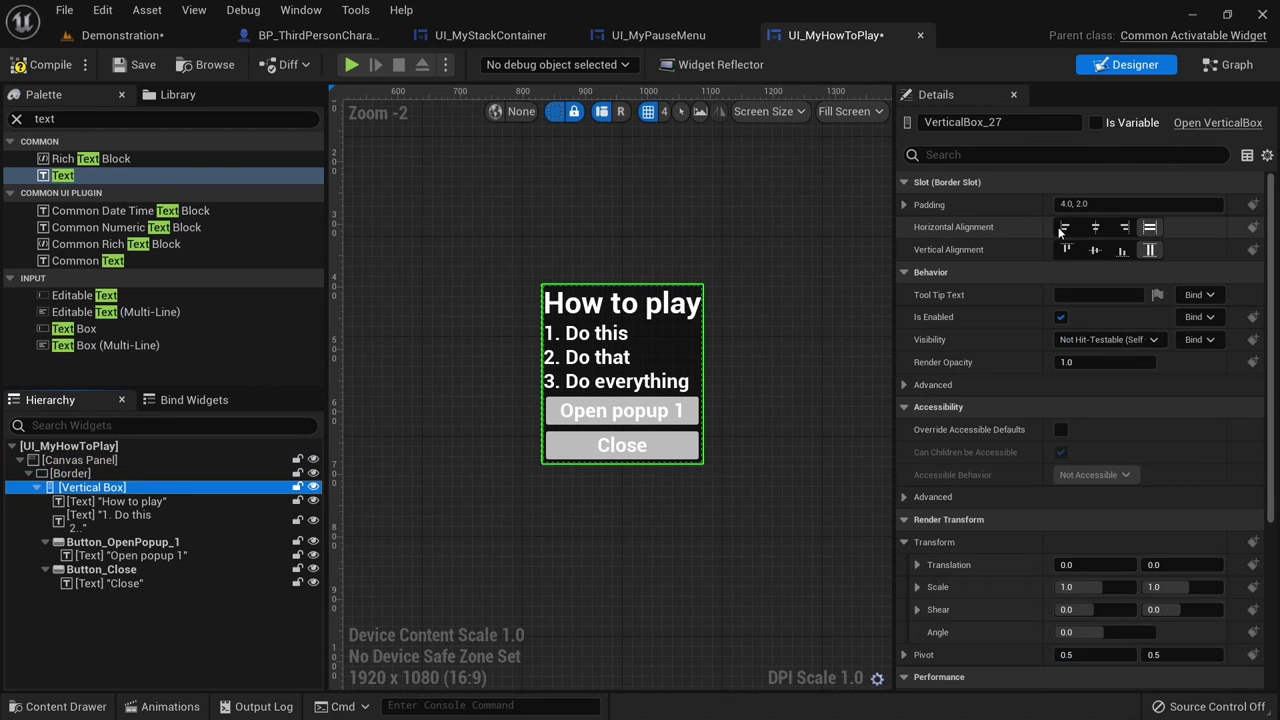
left_click(1090, 204)
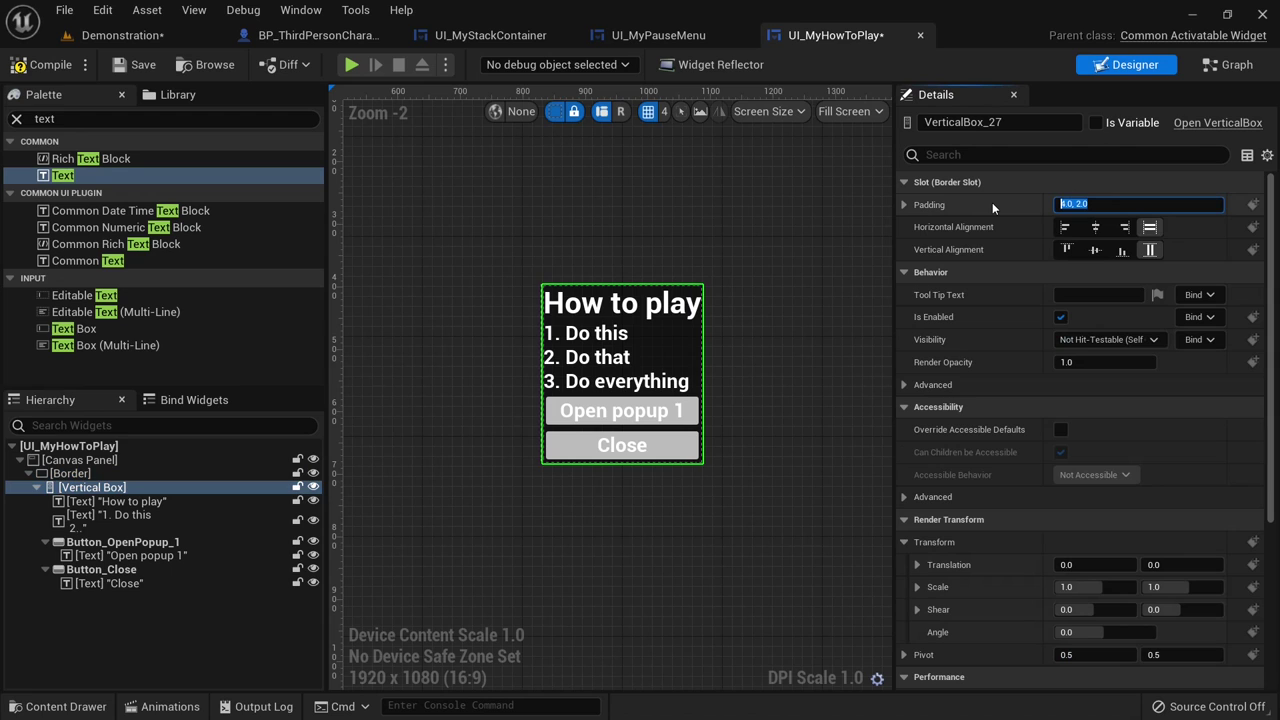
type("20")
key("Return")
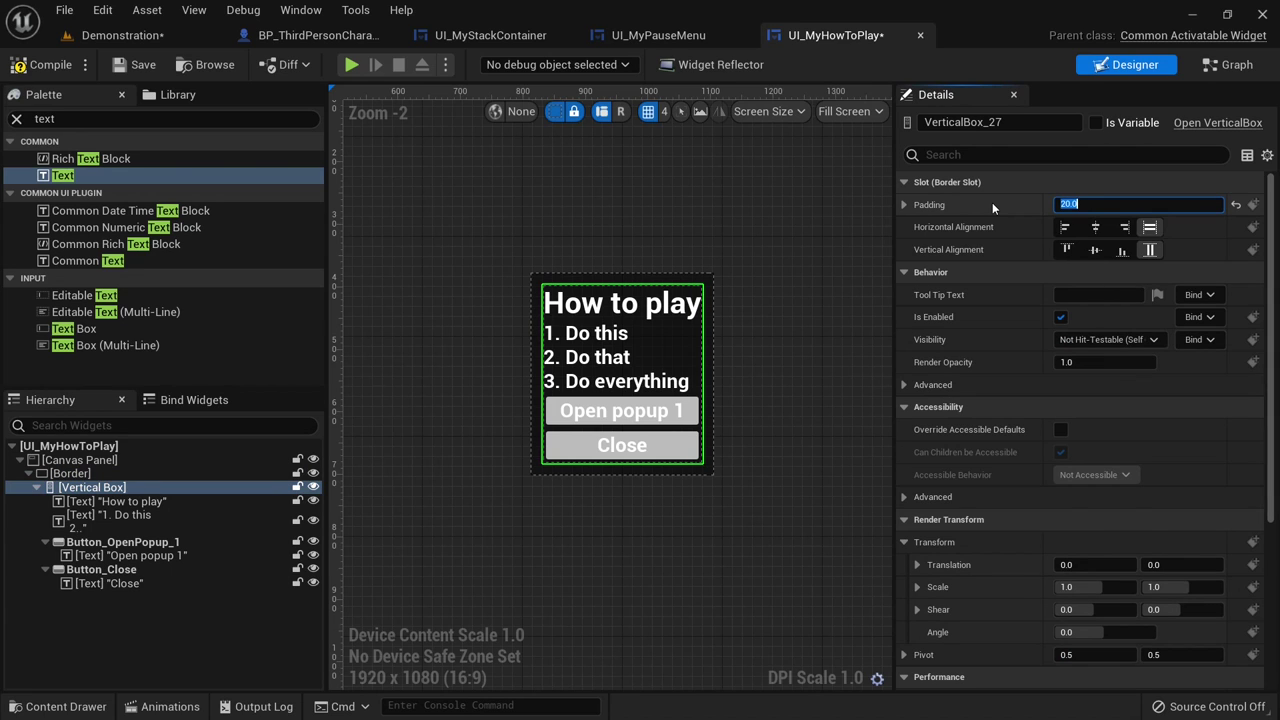
left_click(796, 282)
left_click(145, 66)
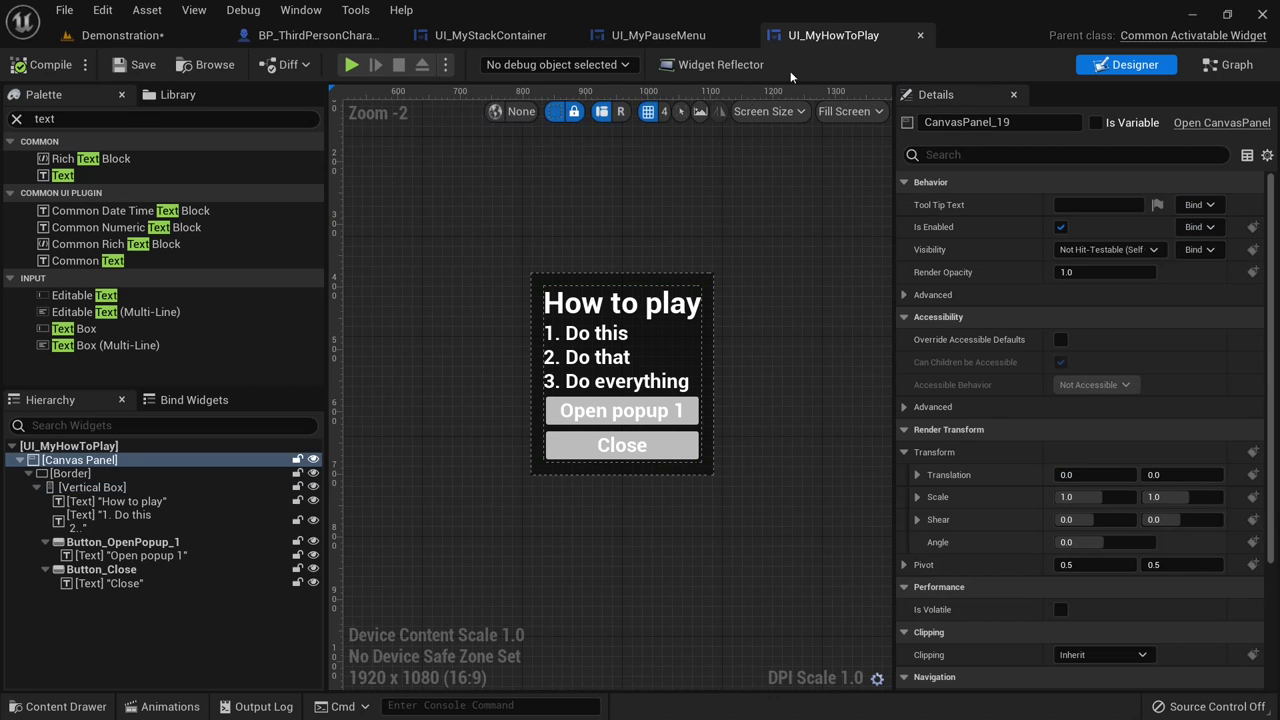
- Check UI_MyPauseMenu's Designer, glance at UI_MyHowToPlay, then open the pause menu's Graph
left_click(658, 35)
left_click(1128, 64)
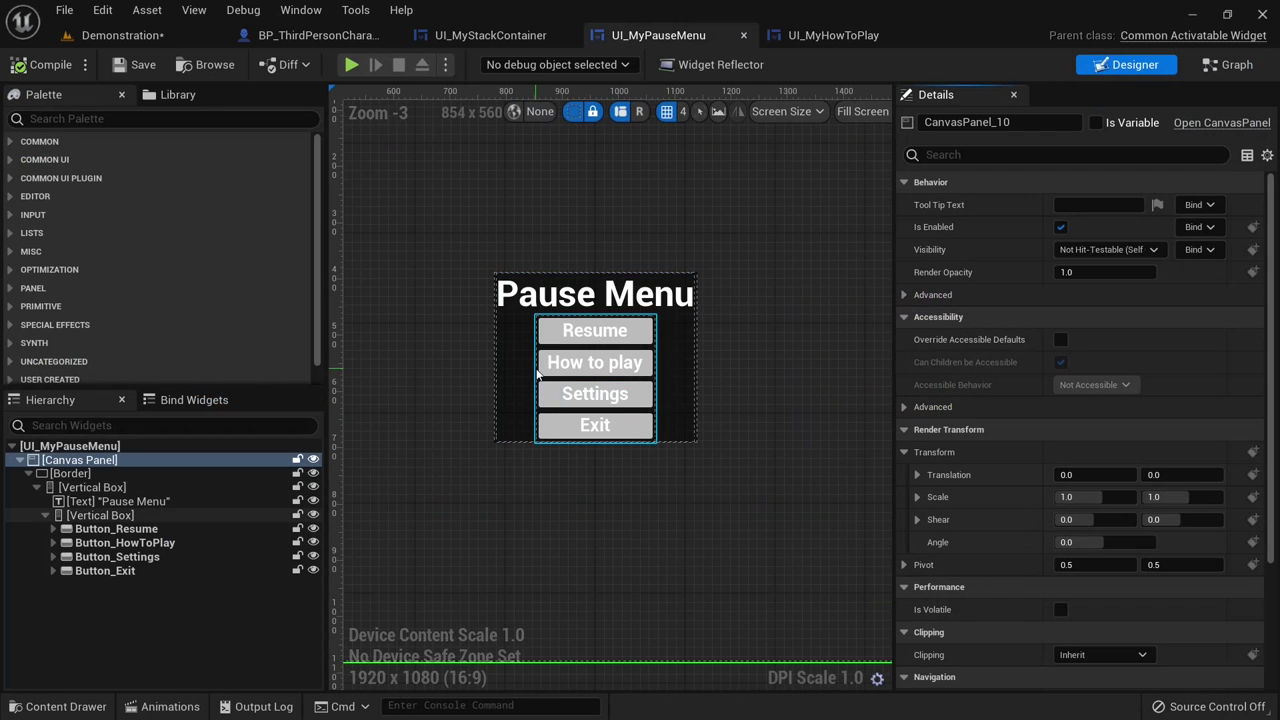
left_click(830, 35)
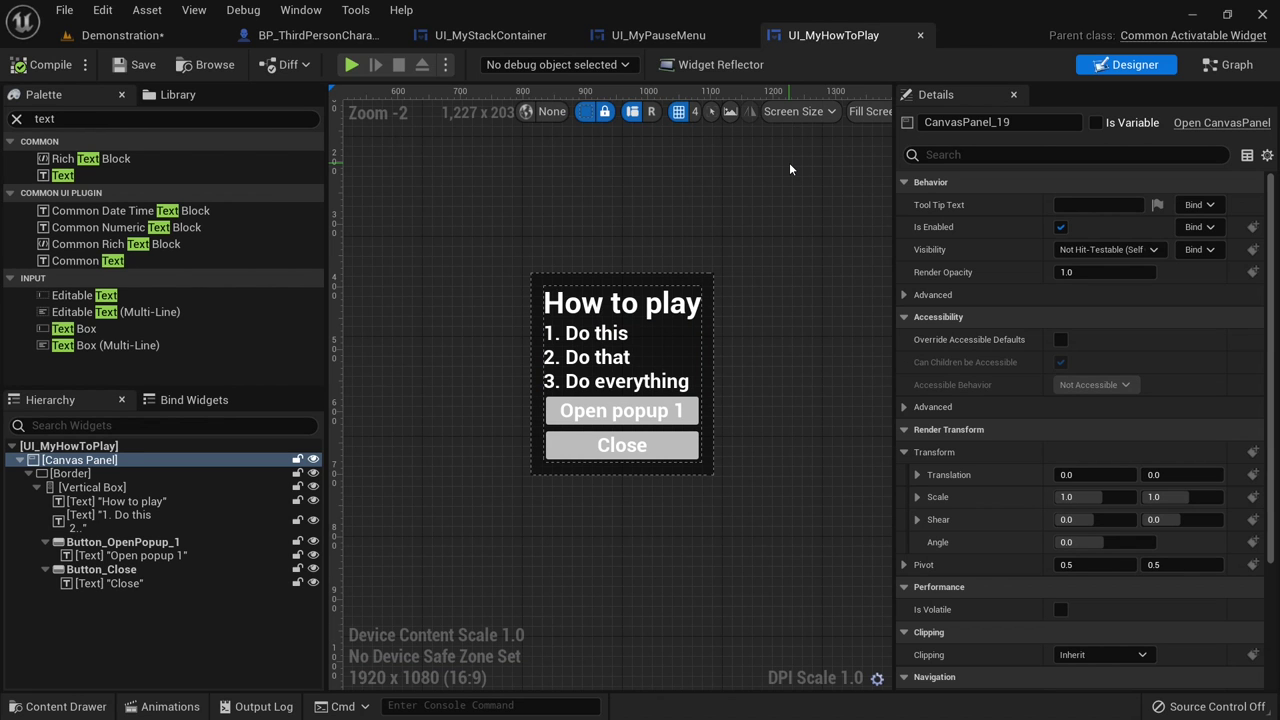
left_click(665, 36)
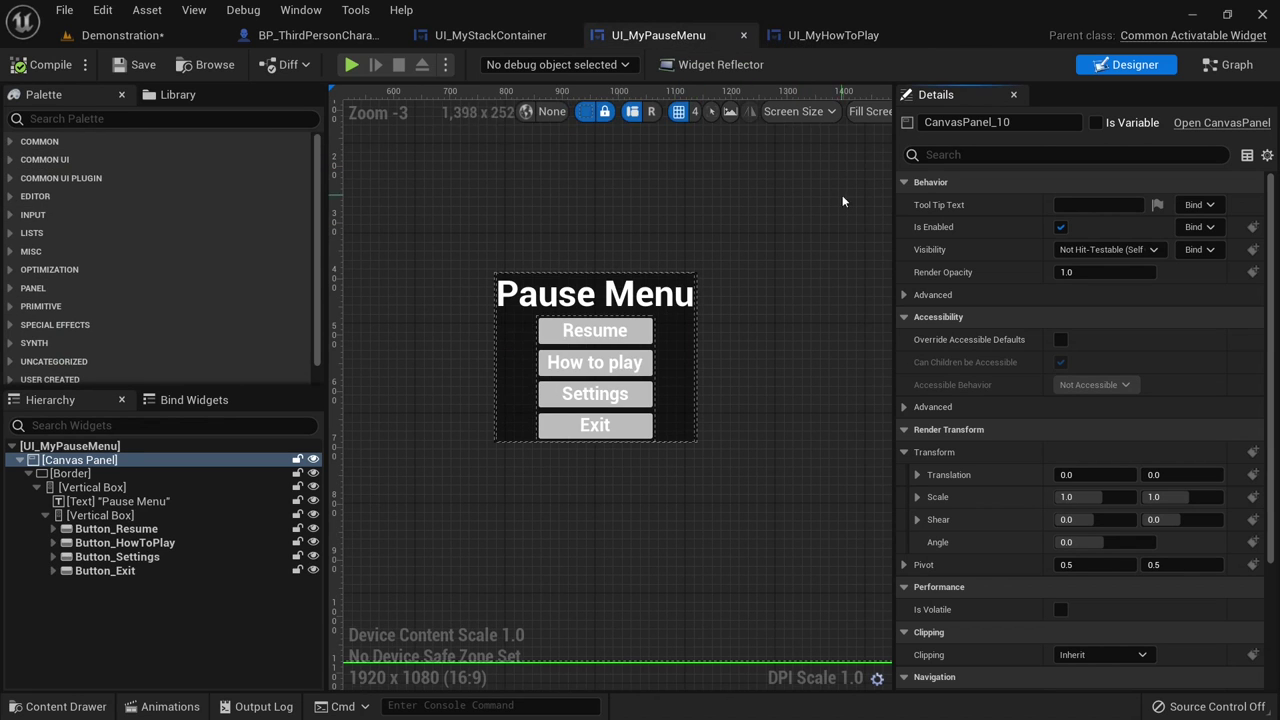
left_click(1234, 64)
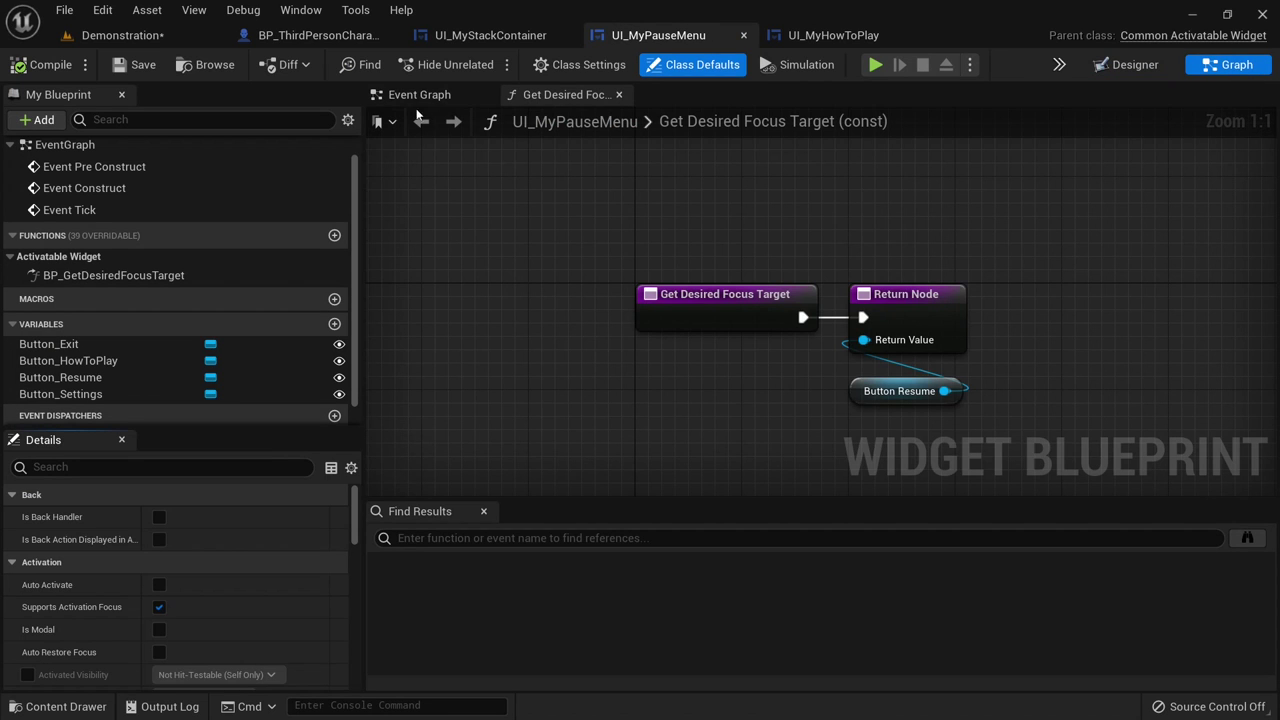
- Add an On Clicked (Button_HowToPlay) event node in the pause menu's Event Graph
left_click(422, 94)
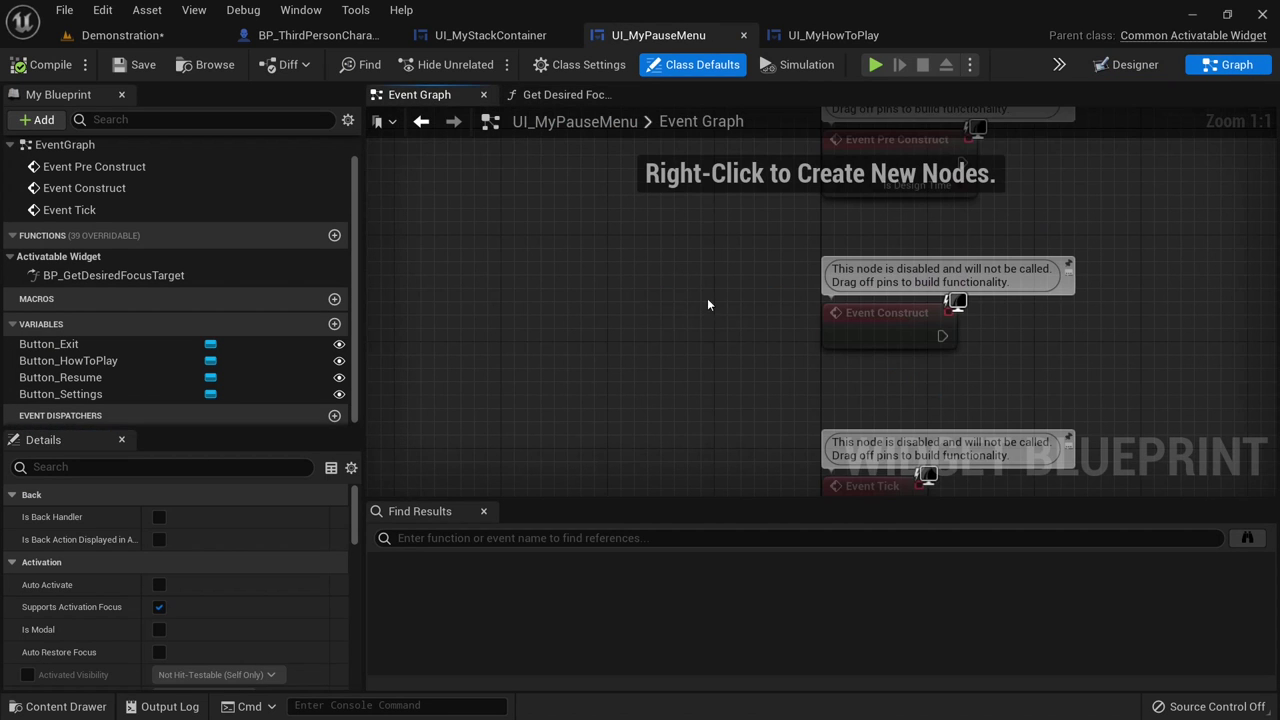
left_click(88, 361)
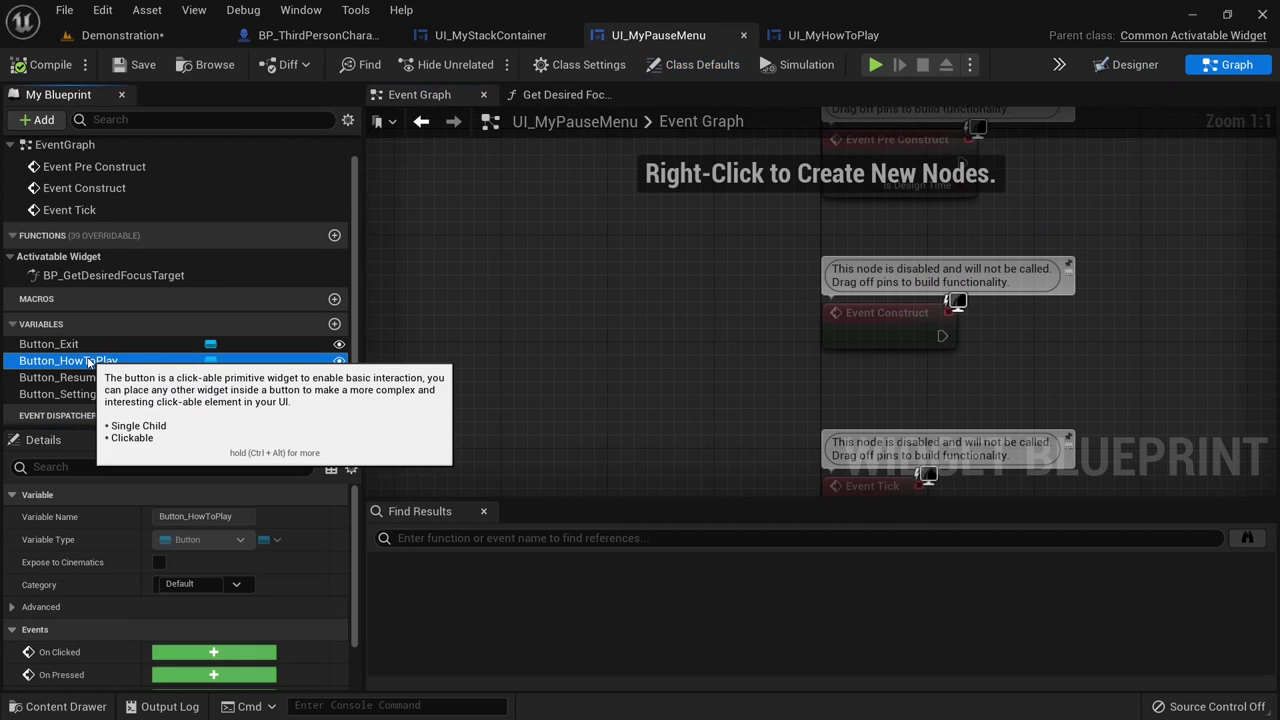
left_click(214, 652)
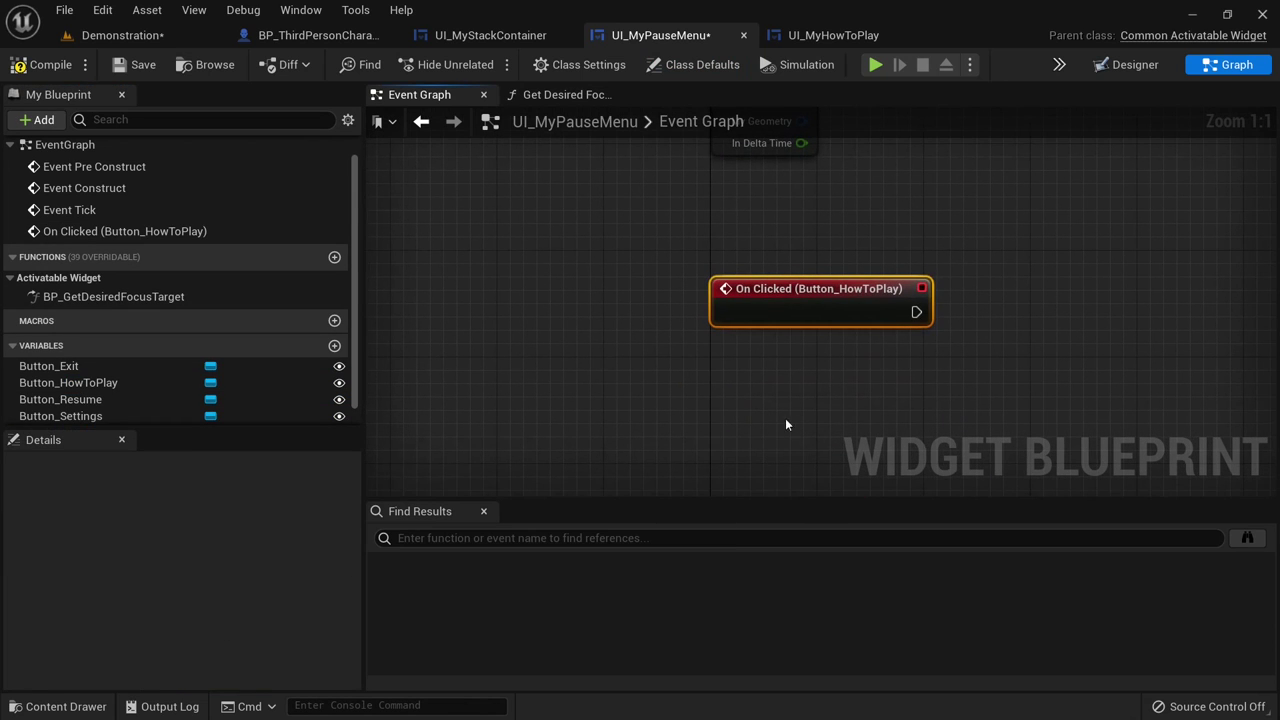
right_click_drag(951, 388, 779, 400)
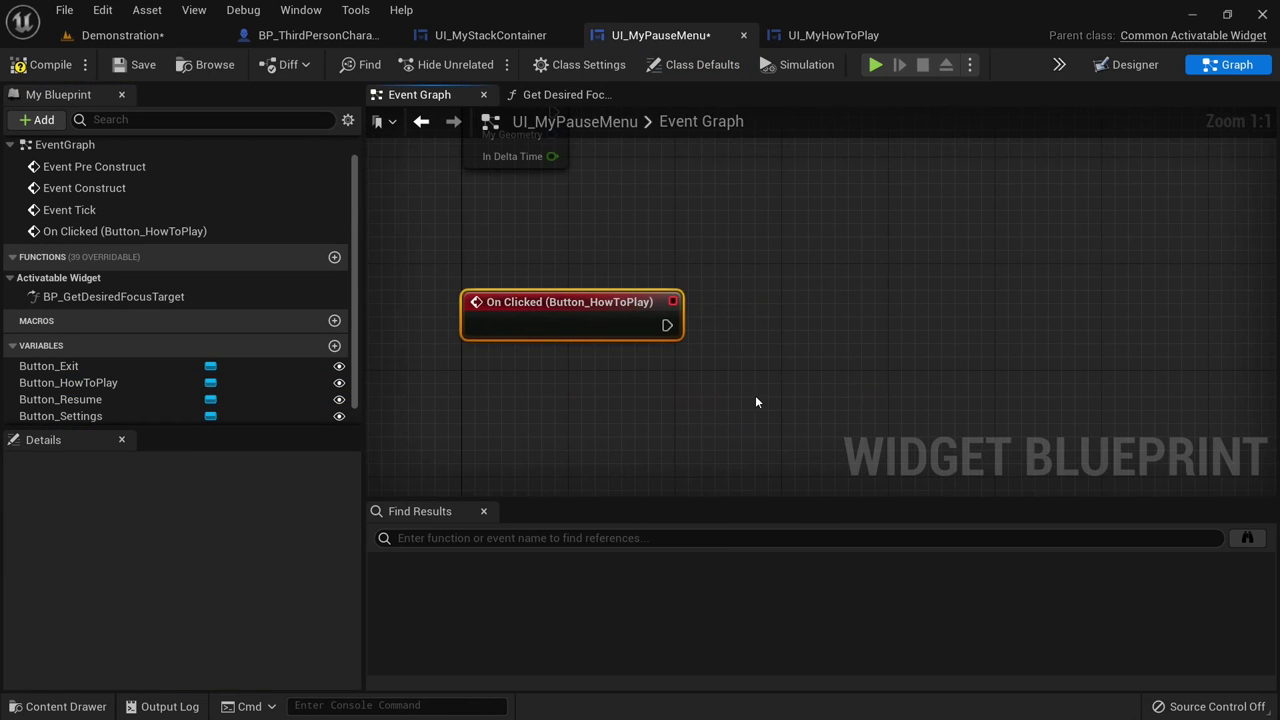
- Review the stack container widget and the character's My Menu Stack getter, then return to the pause menu graph
left_click(512, 37)
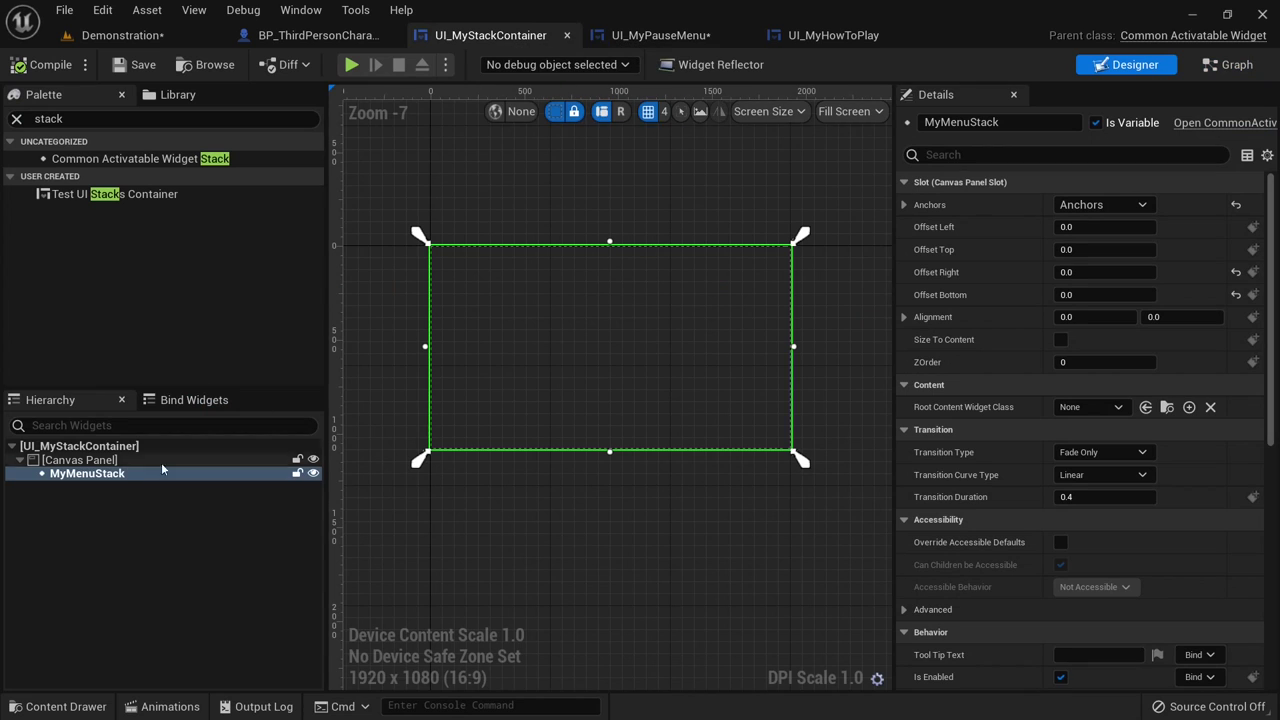
left_click(622, 36)
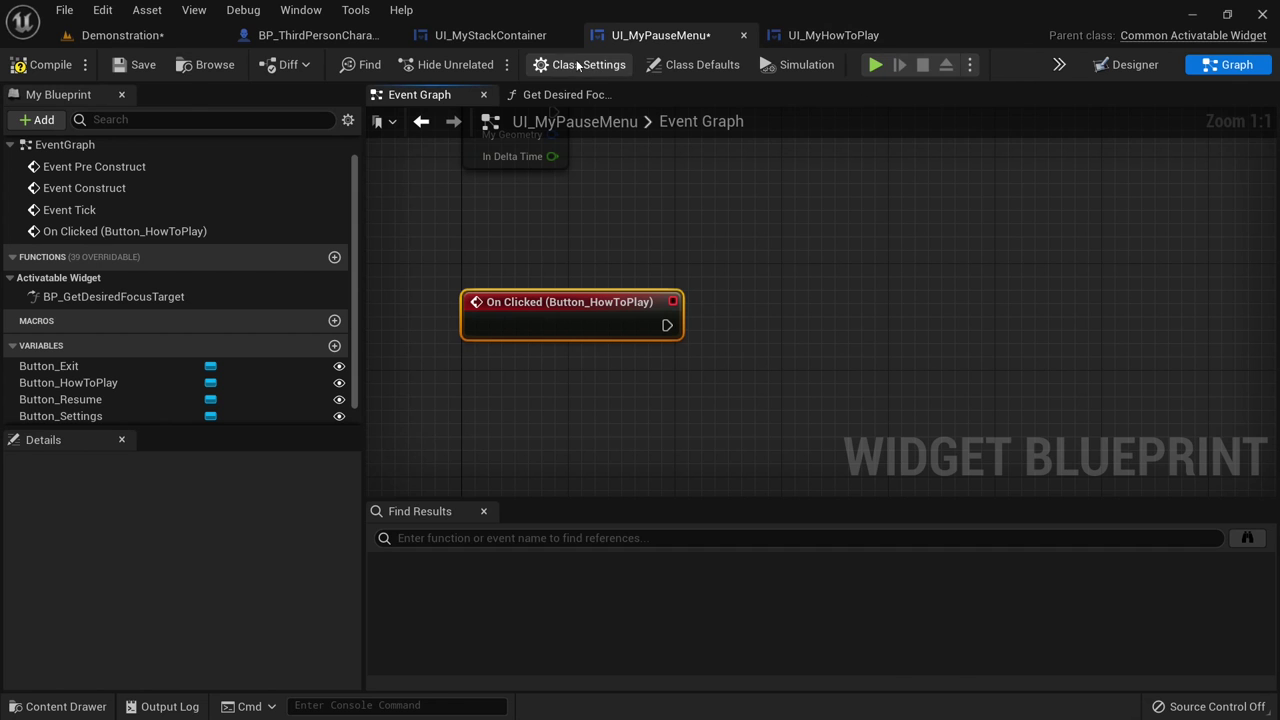
left_click(490, 36)
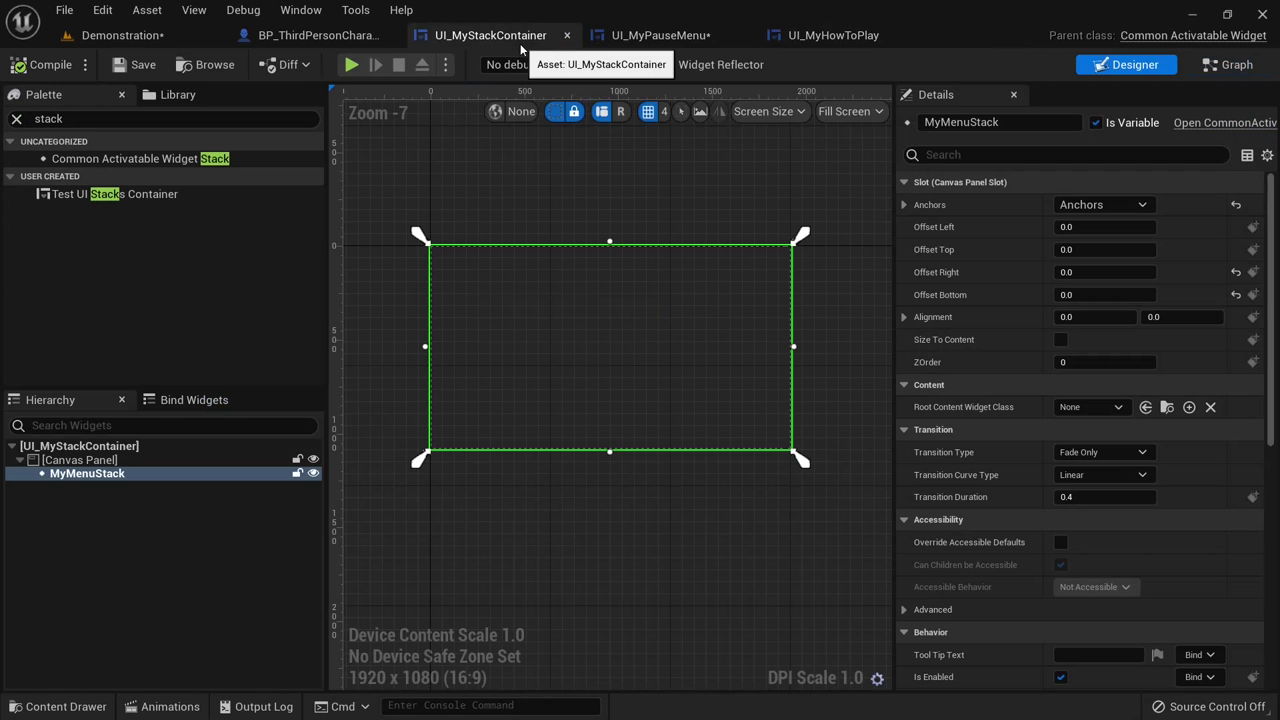
left_click(660, 35)
left_click(318, 35)
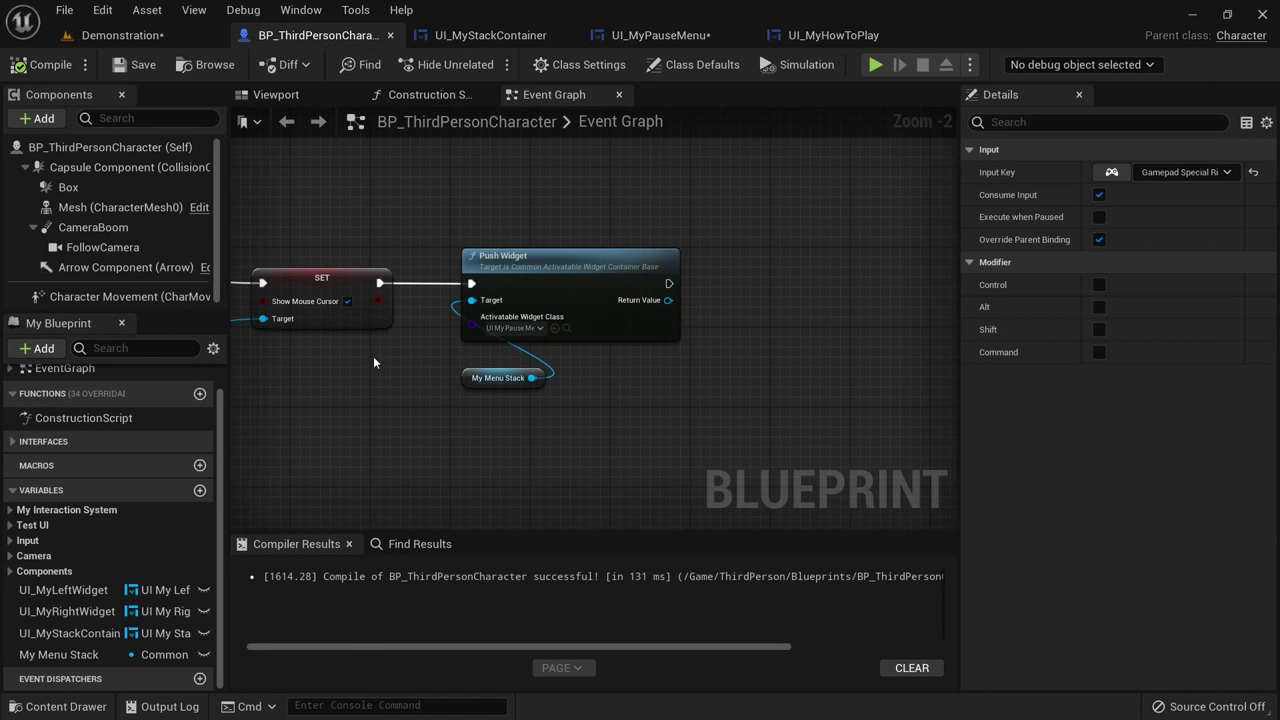
left_click(500, 378)
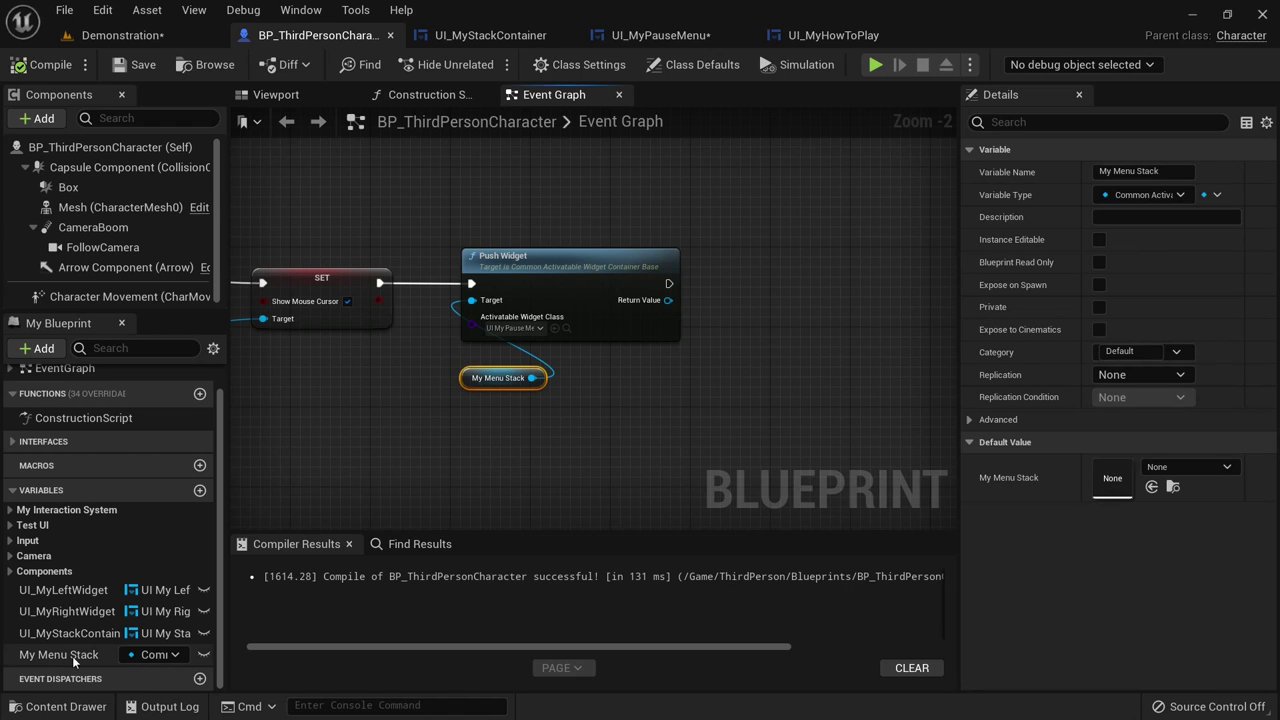
left_click(690, 37)
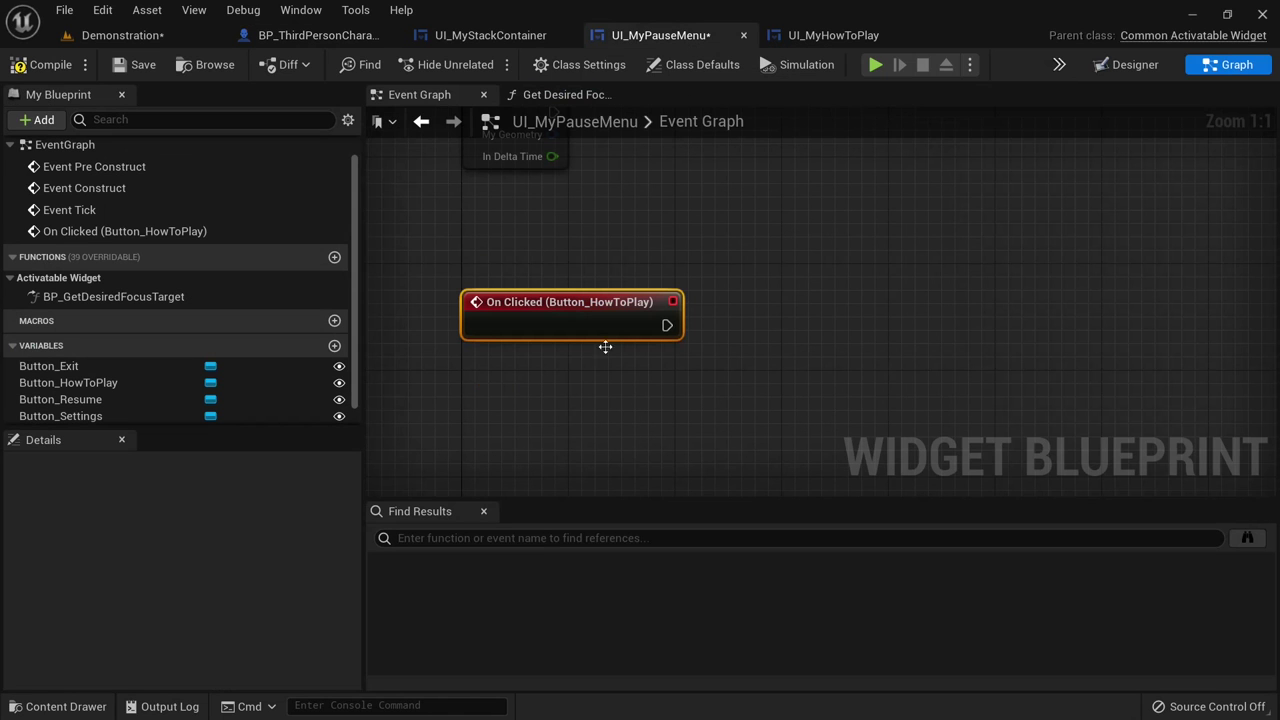
- Cast Get Player Character to BP_ThirdPersonCharacter, triggered by the How To Play click event
right_click(741, 370)
type("get play")
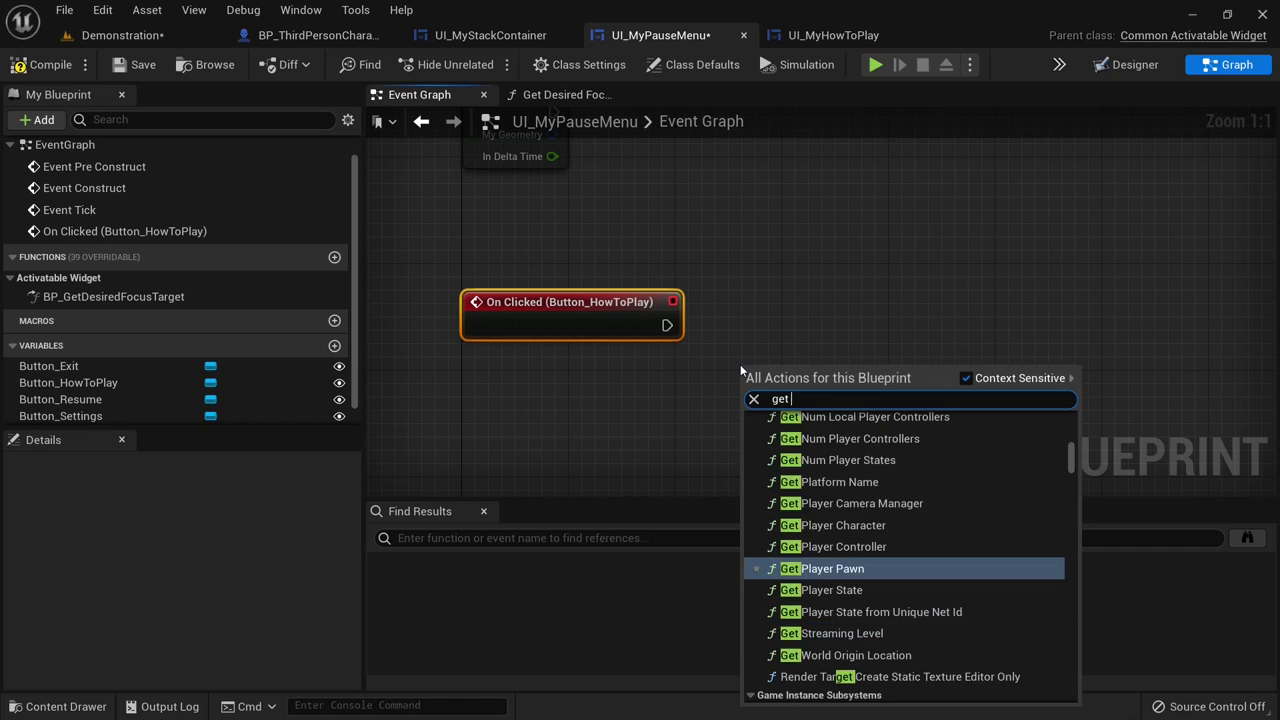
left_click(833, 509)
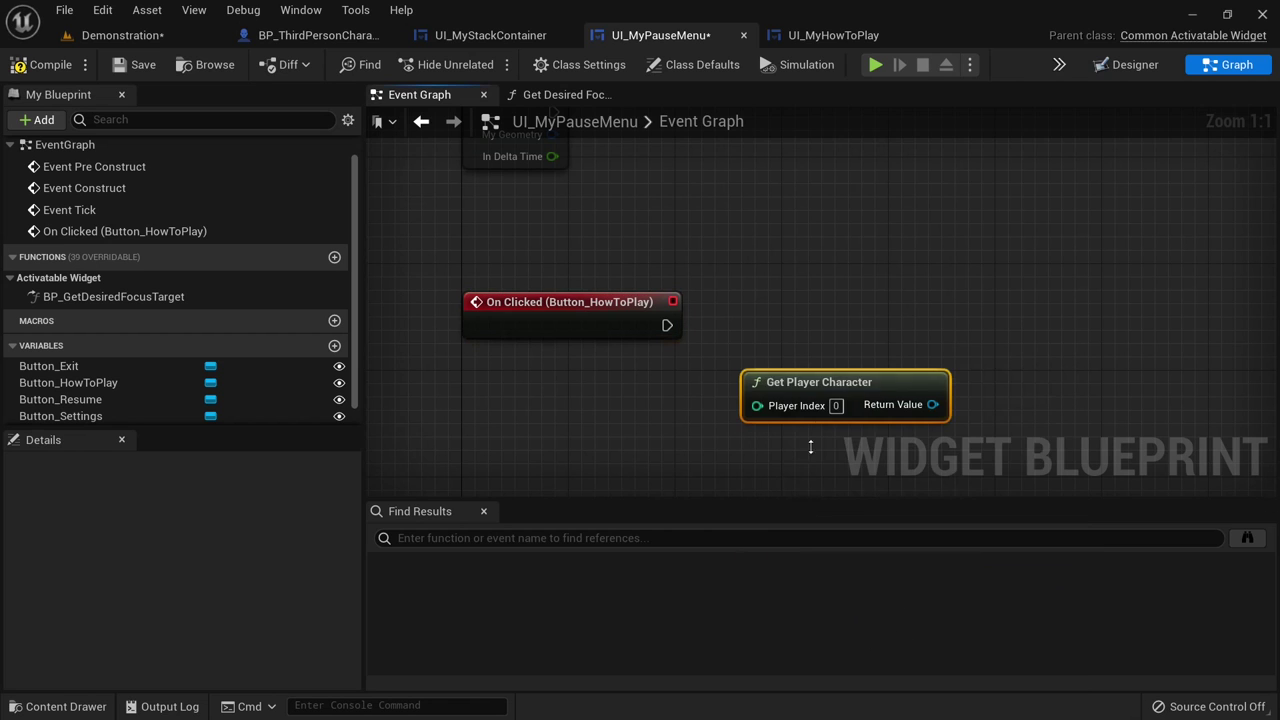
left_click_drag(825, 384, 798, 437)
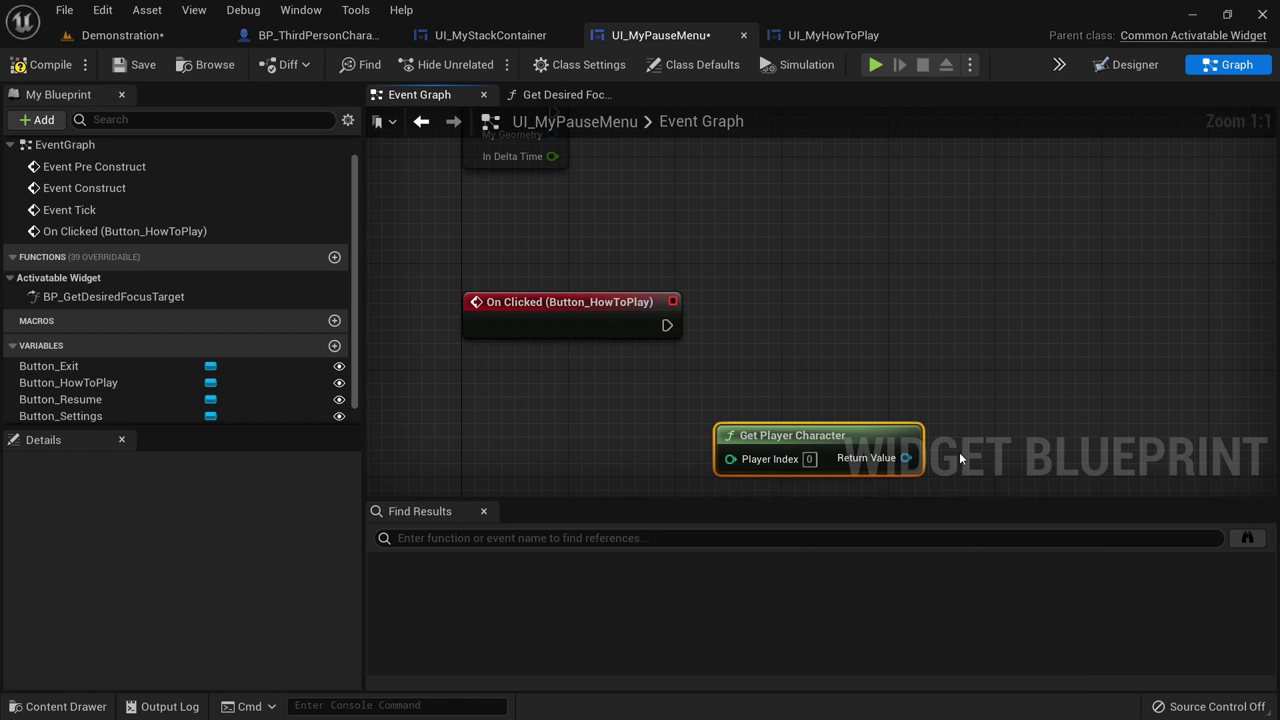
left_click_drag(918, 458, 774, 320)
type("cast")
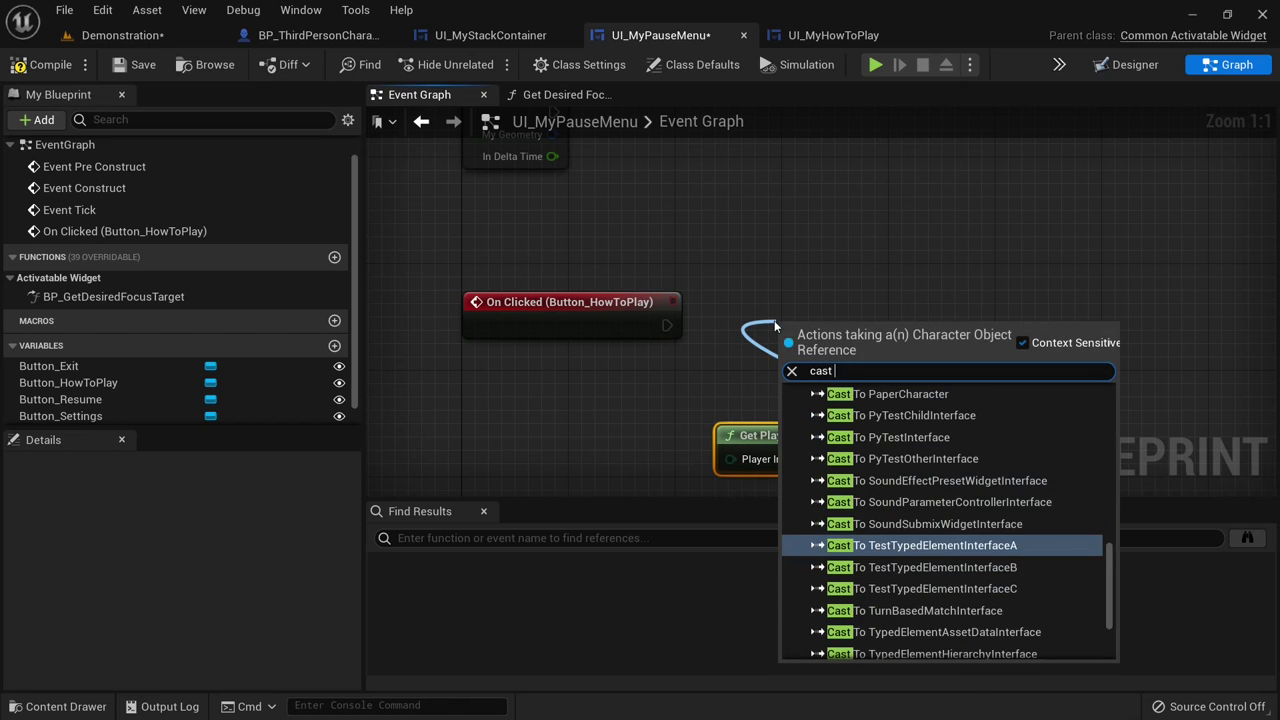
type(" to thi")
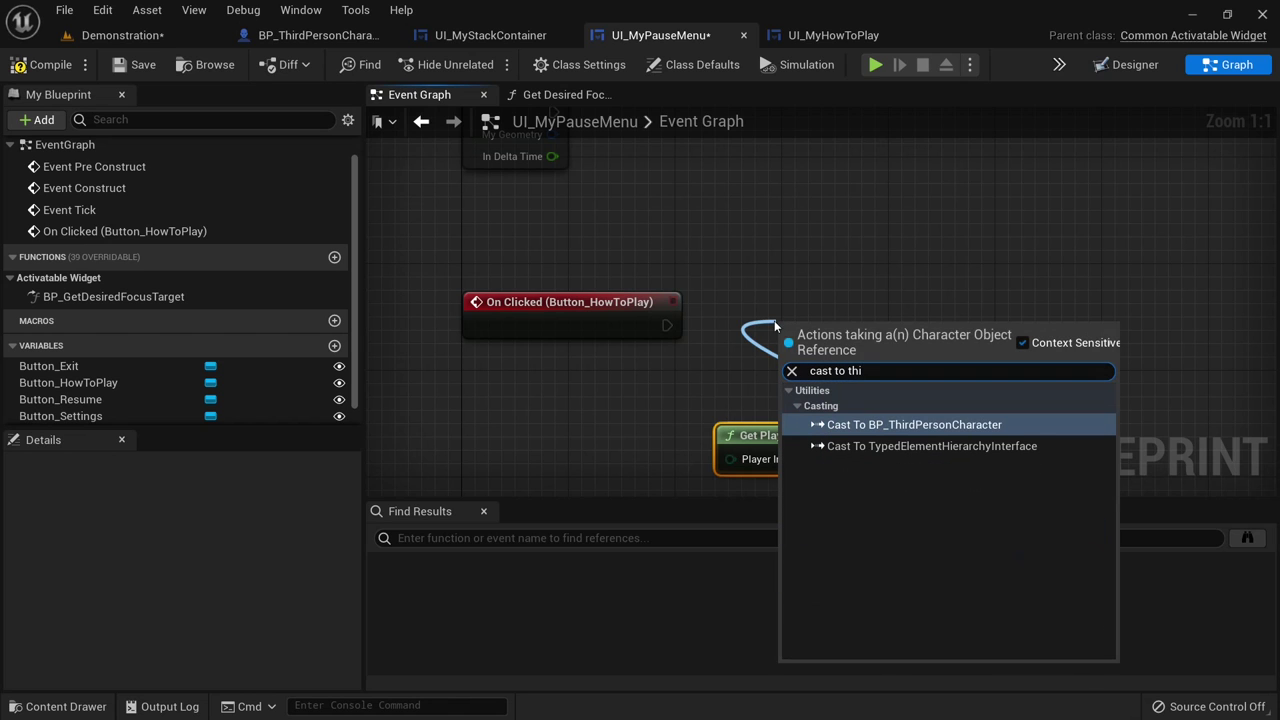
left_click(839, 427)
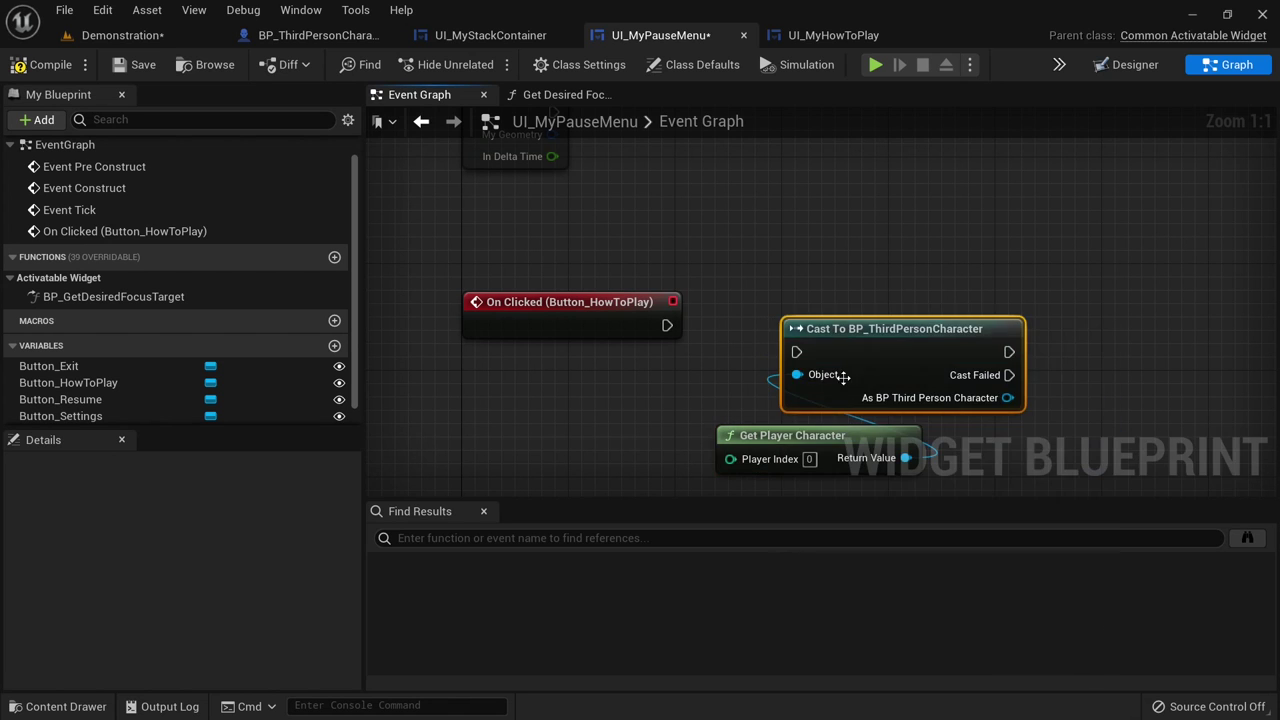
left_click_drag(813, 308, 773, 282)
left_click_drag(667, 325, 743, 312)
right_click_drag(1057, 313, 726, 328)
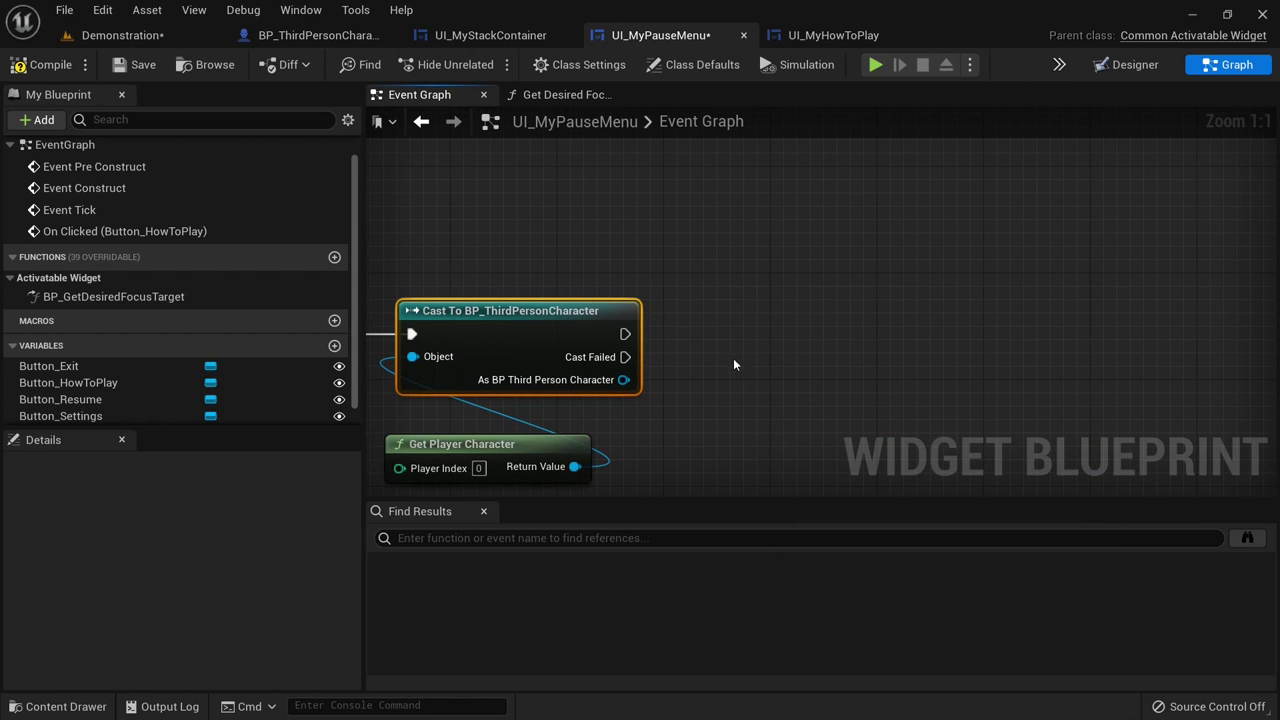
- Get My Menu Stack from the cast's character output and drag a connection from it
left_click(347, 39)
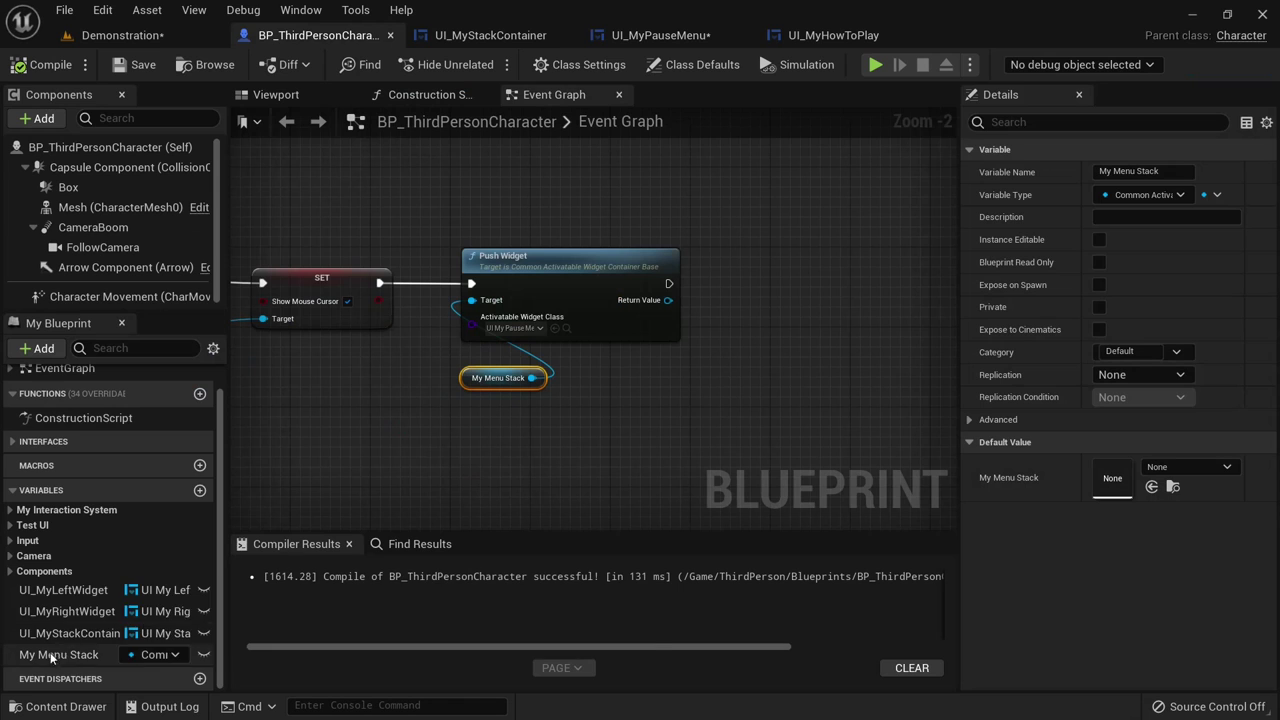
left_click(662, 35)
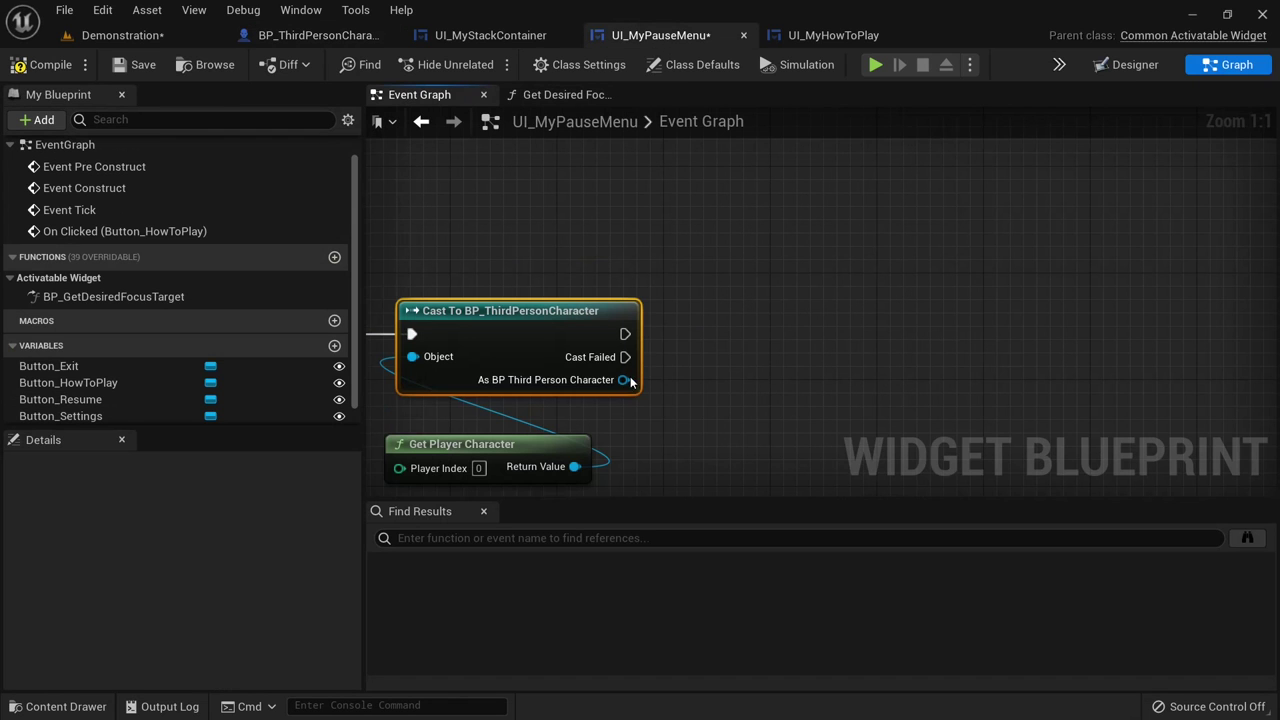
left_click_drag(623, 380, 767, 337)
type("my me")
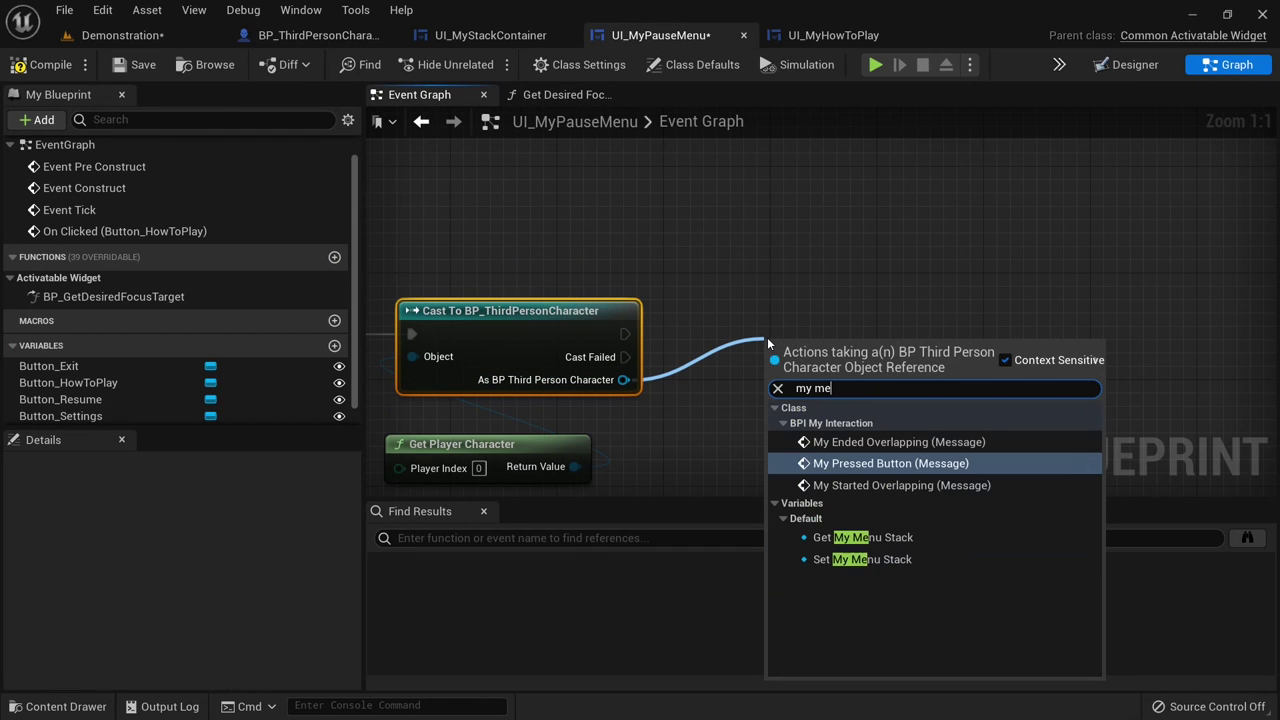
left_click(862, 537)
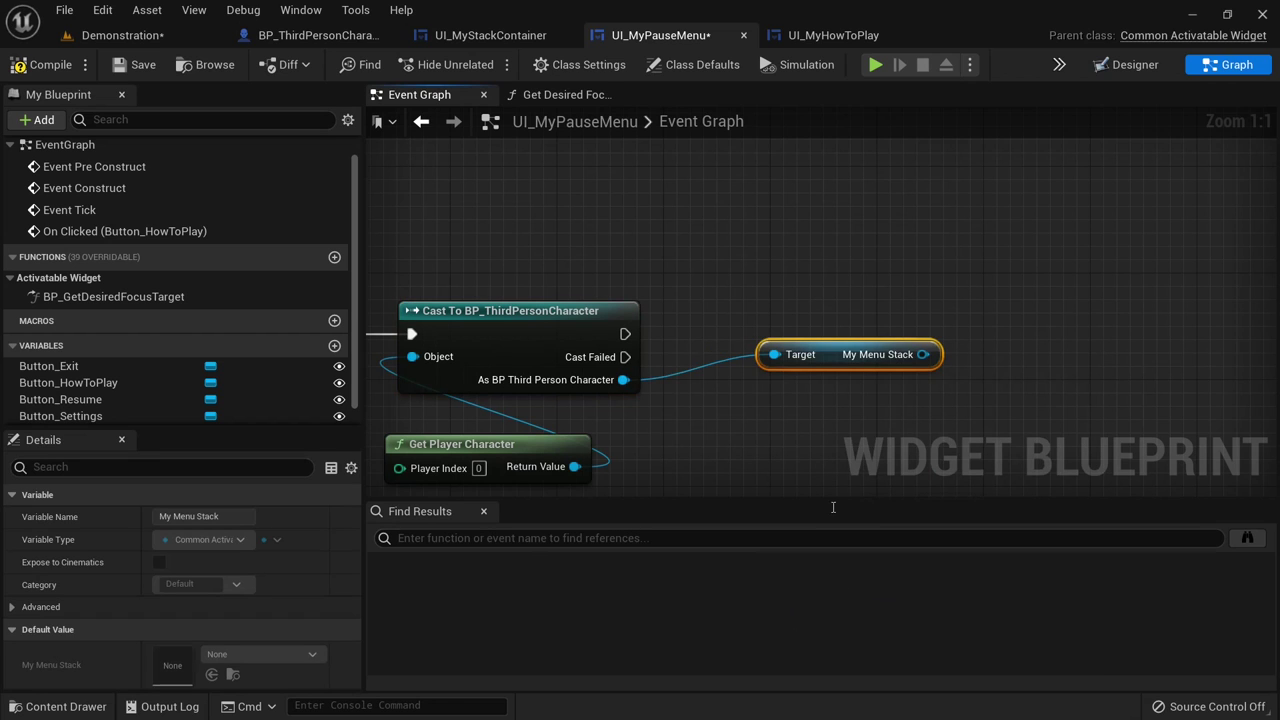
left_click_drag(830, 359, 817, 452)
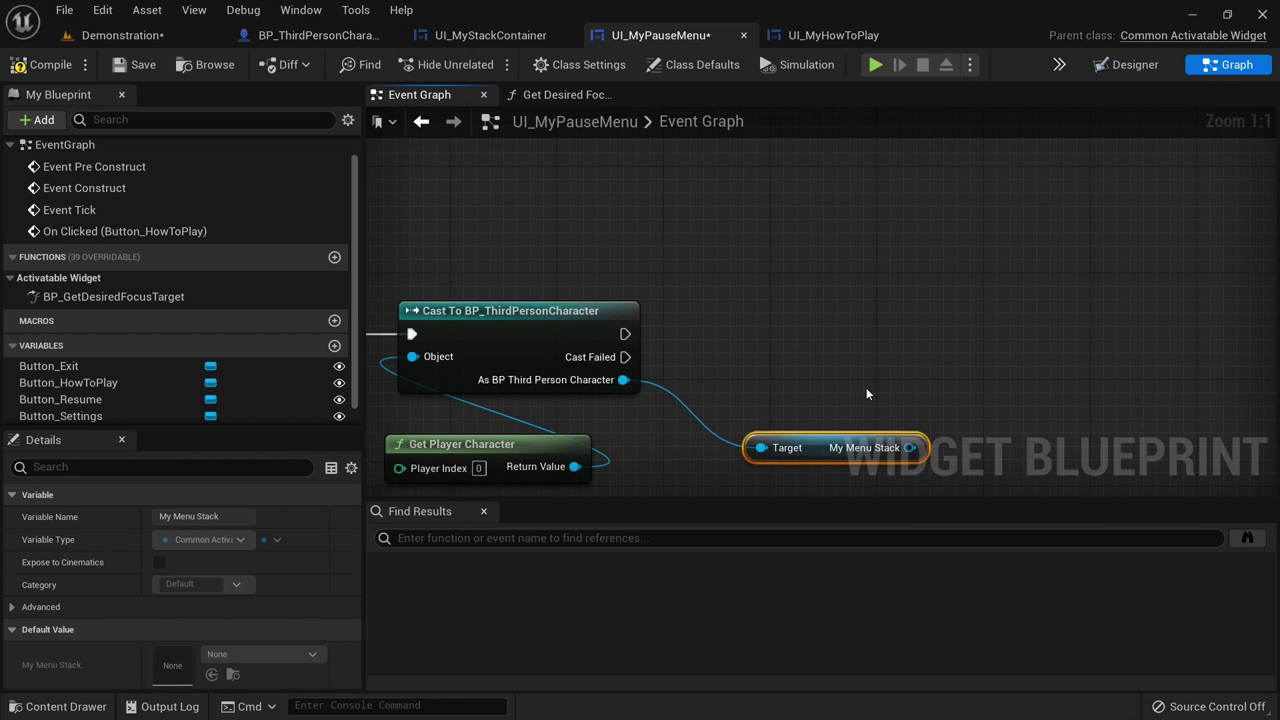
right_click_drag(898, 378, 843, 411)
left_click_drag(836, 420, 735, 293)
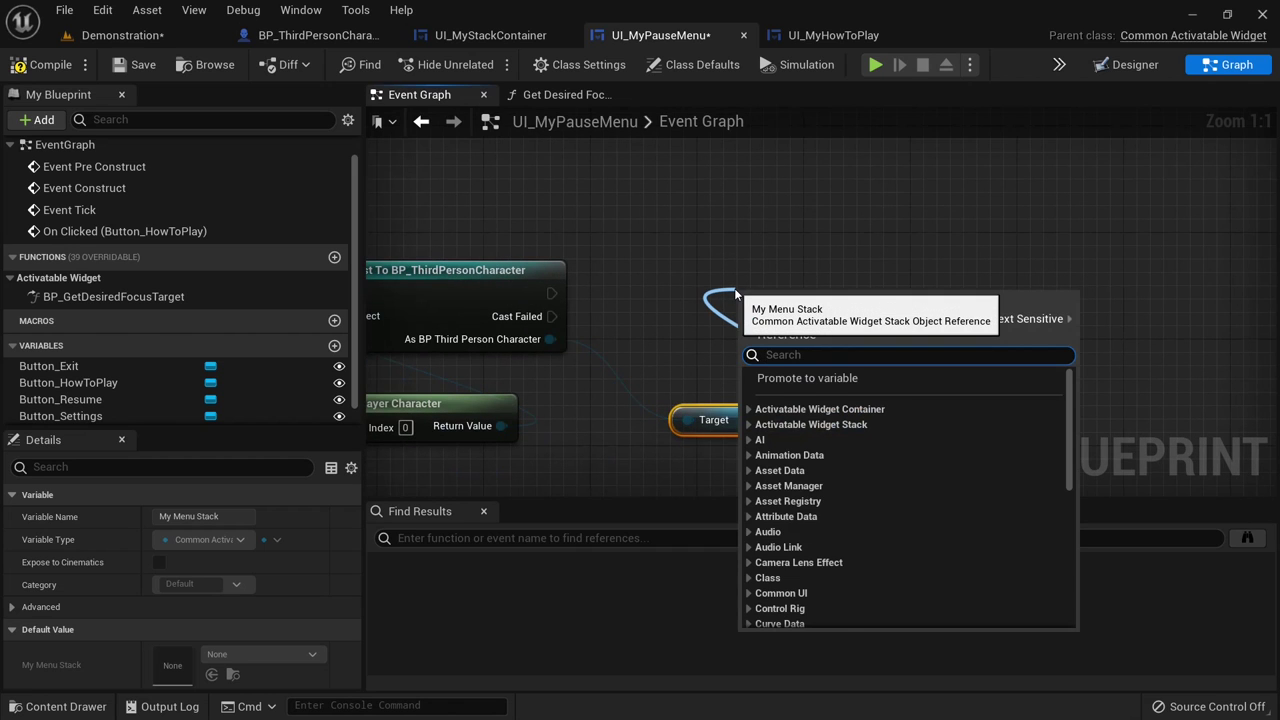
- Add a Push Widget node with class UI_MyHowToPlay, run it after the cast, and compile
type("push")
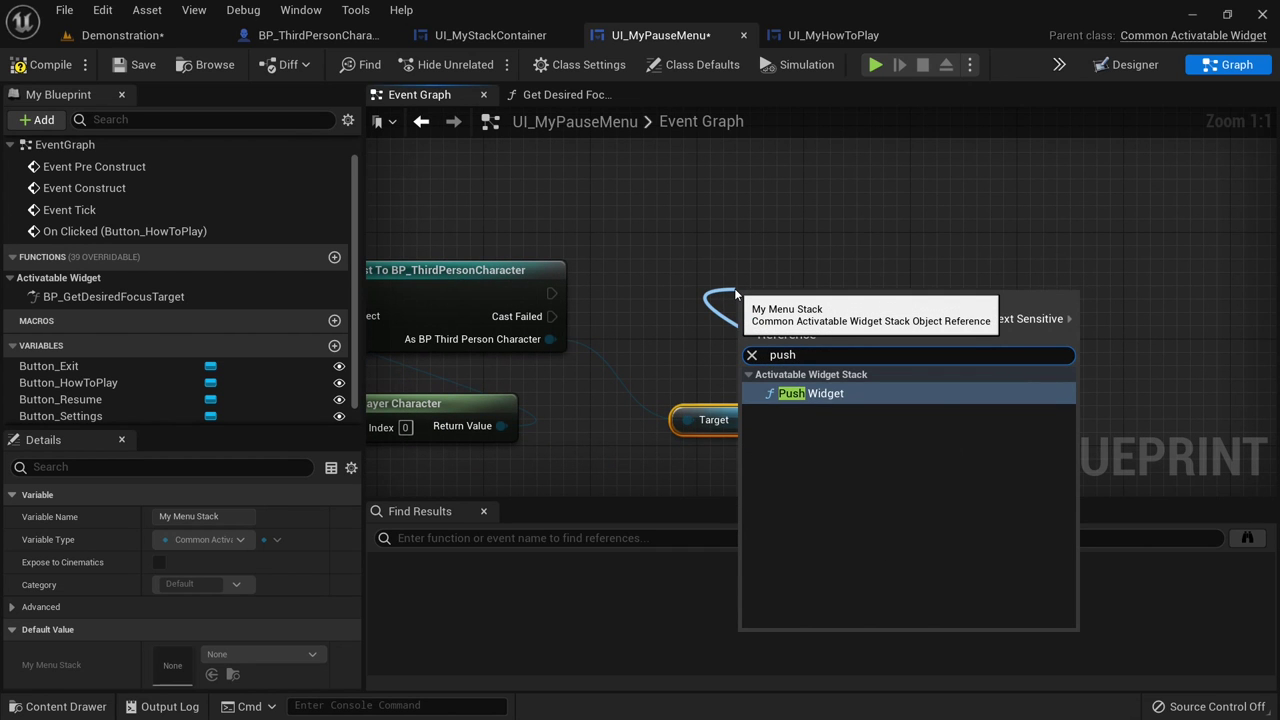
left_click(807, 393)
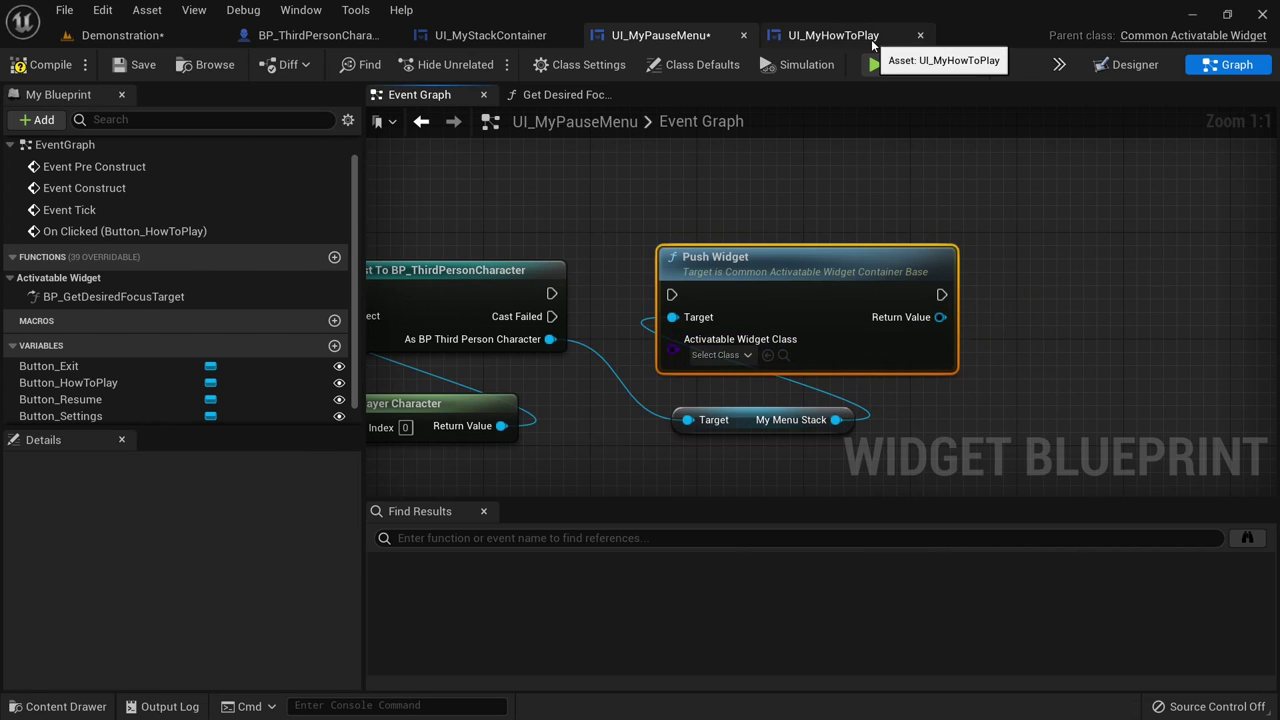
left_click(722, 355)
type("myho")
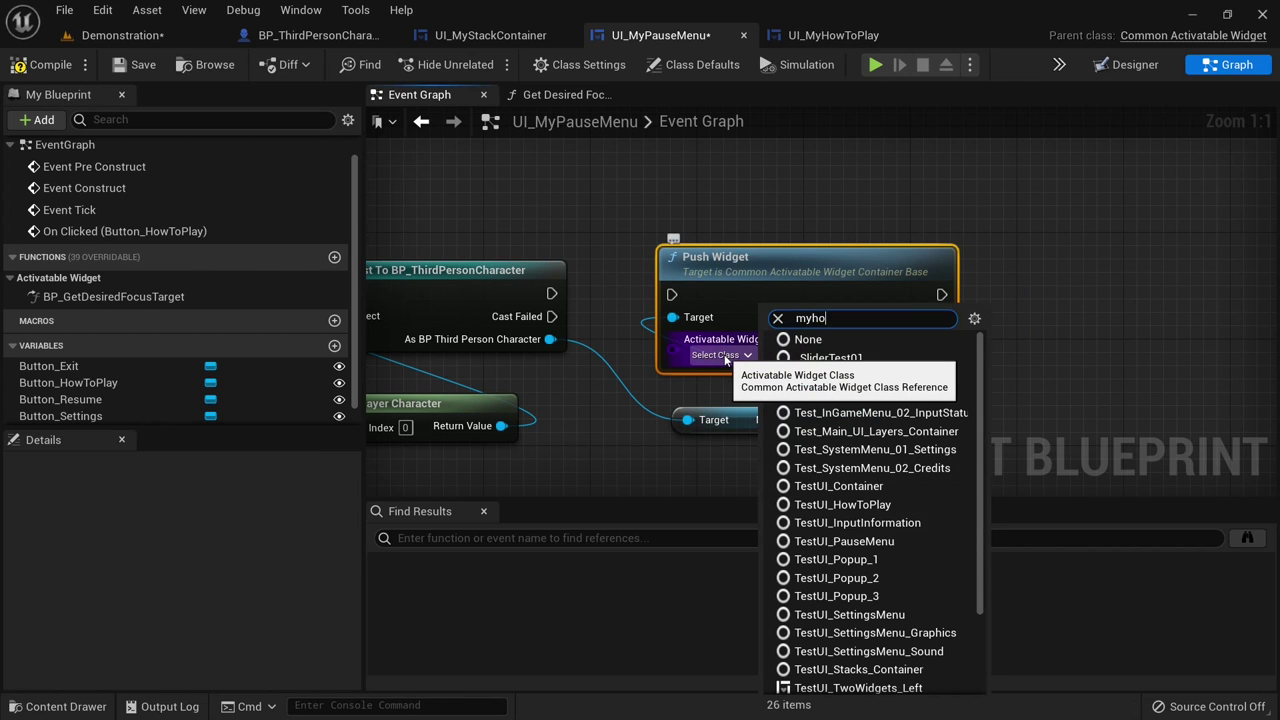
left_click(760, 417)
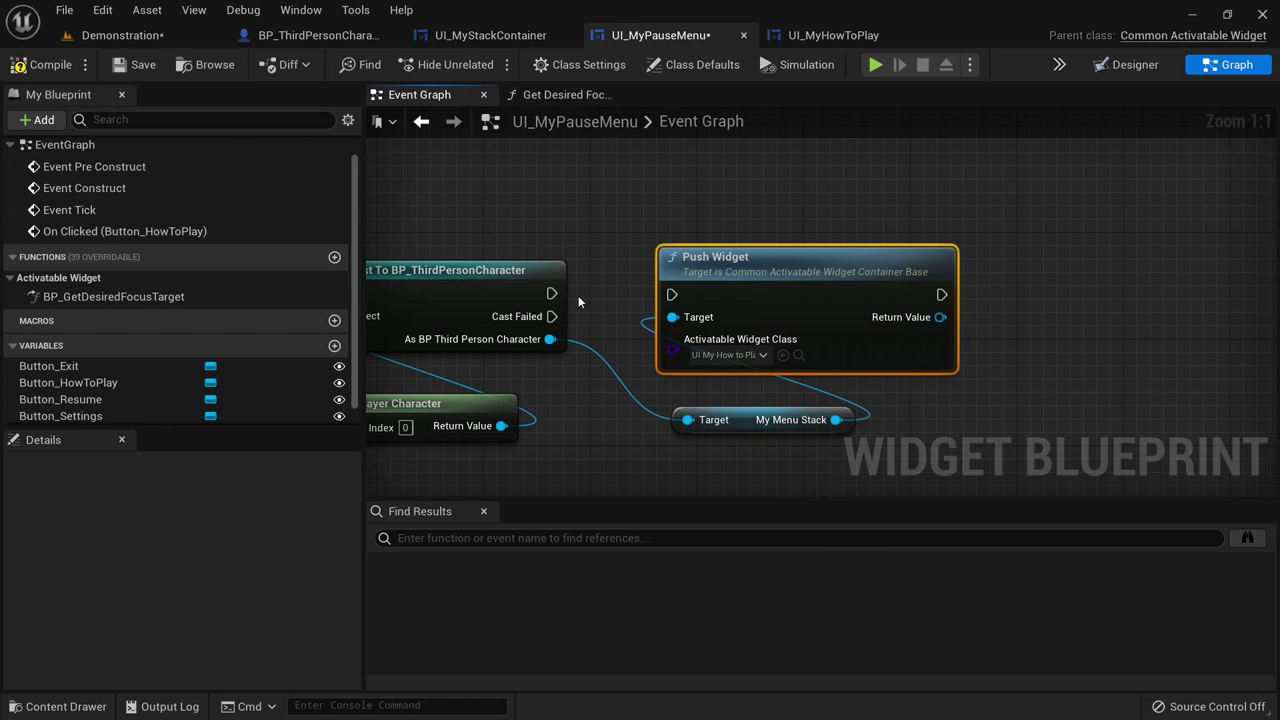
left_click_drag(552, 293, 672, 295)
left_click(40, 64)
- Save, play the Demonstration level, and choose How to play from the pause menu
left_click(140, 64)
left_click(123, 35)
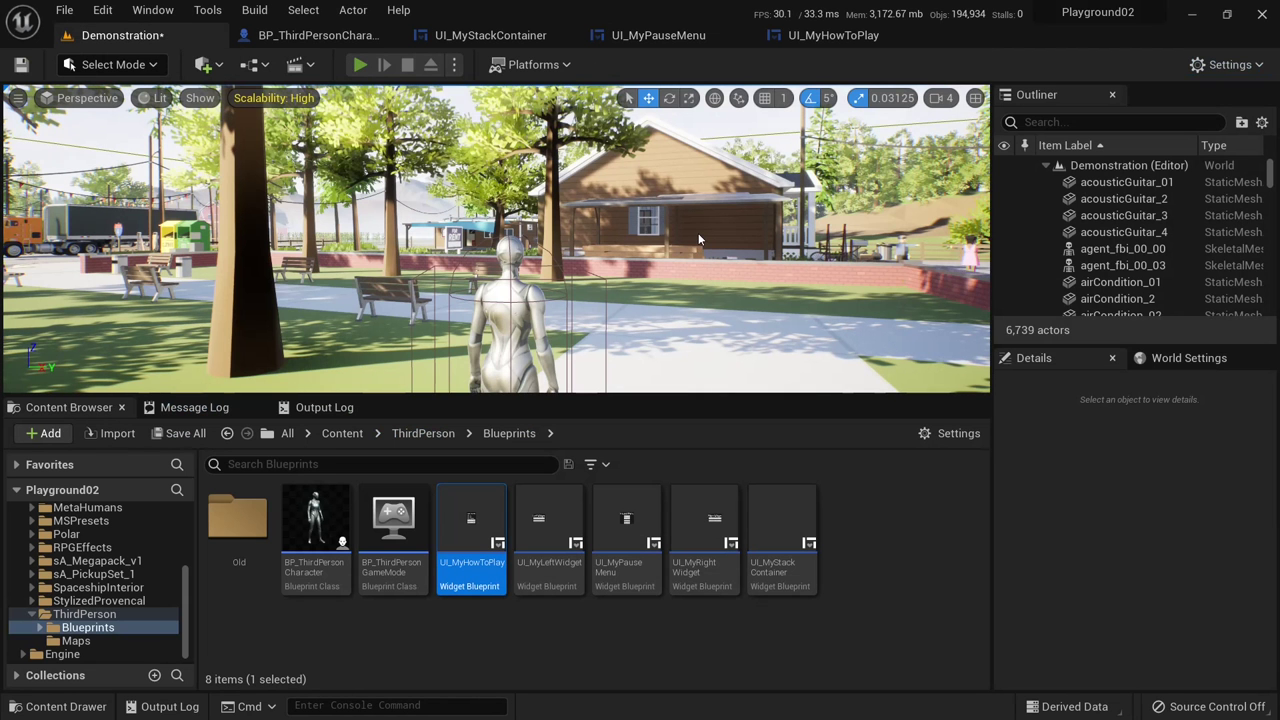
key("alt+p")
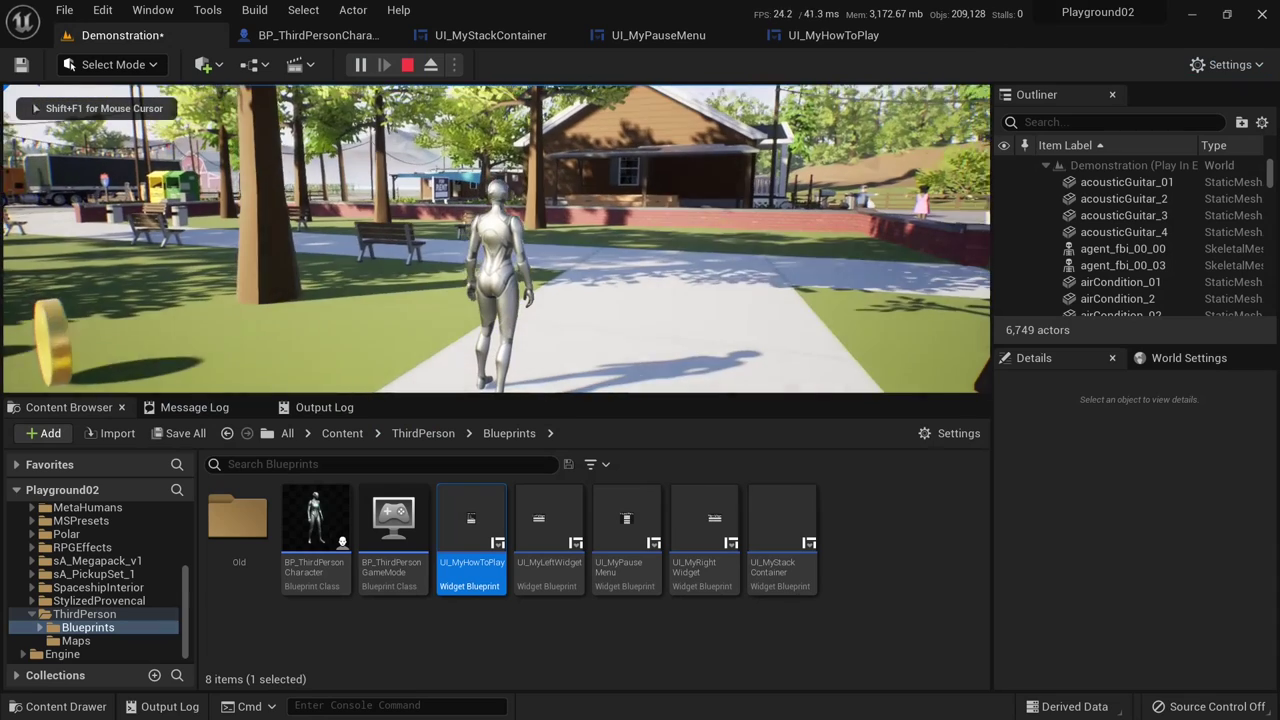
key("p")
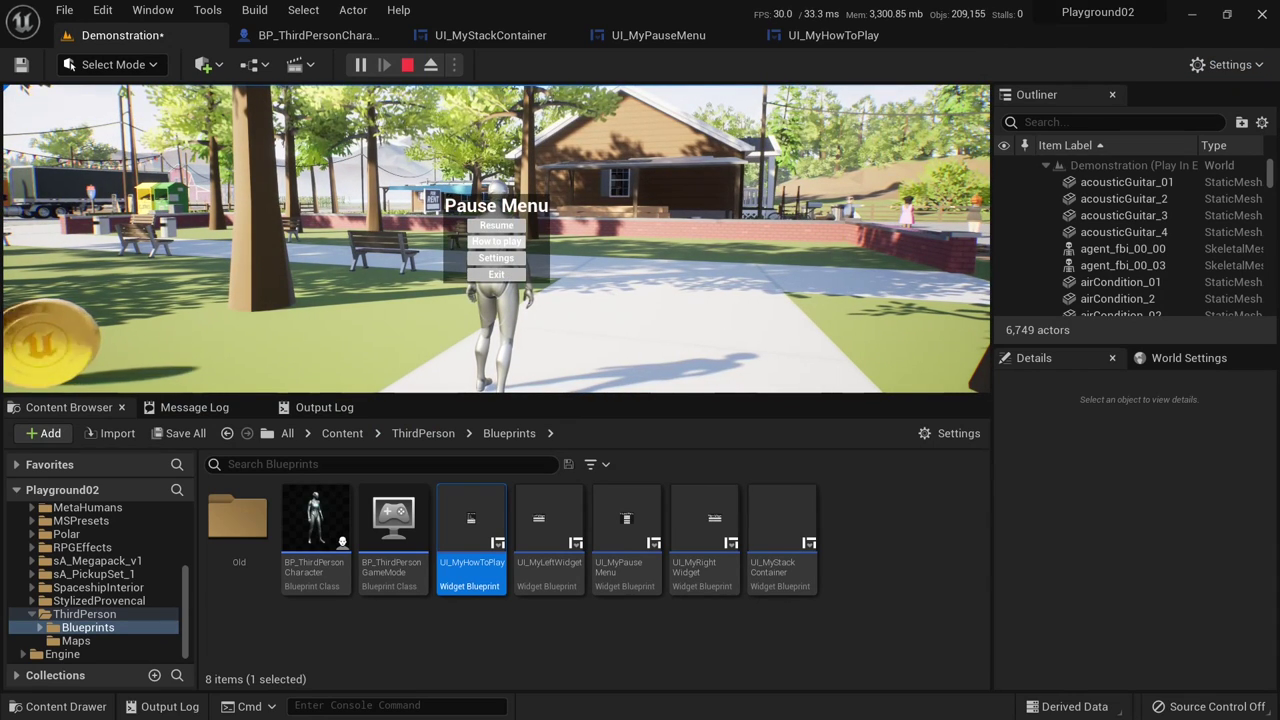
key("Return")
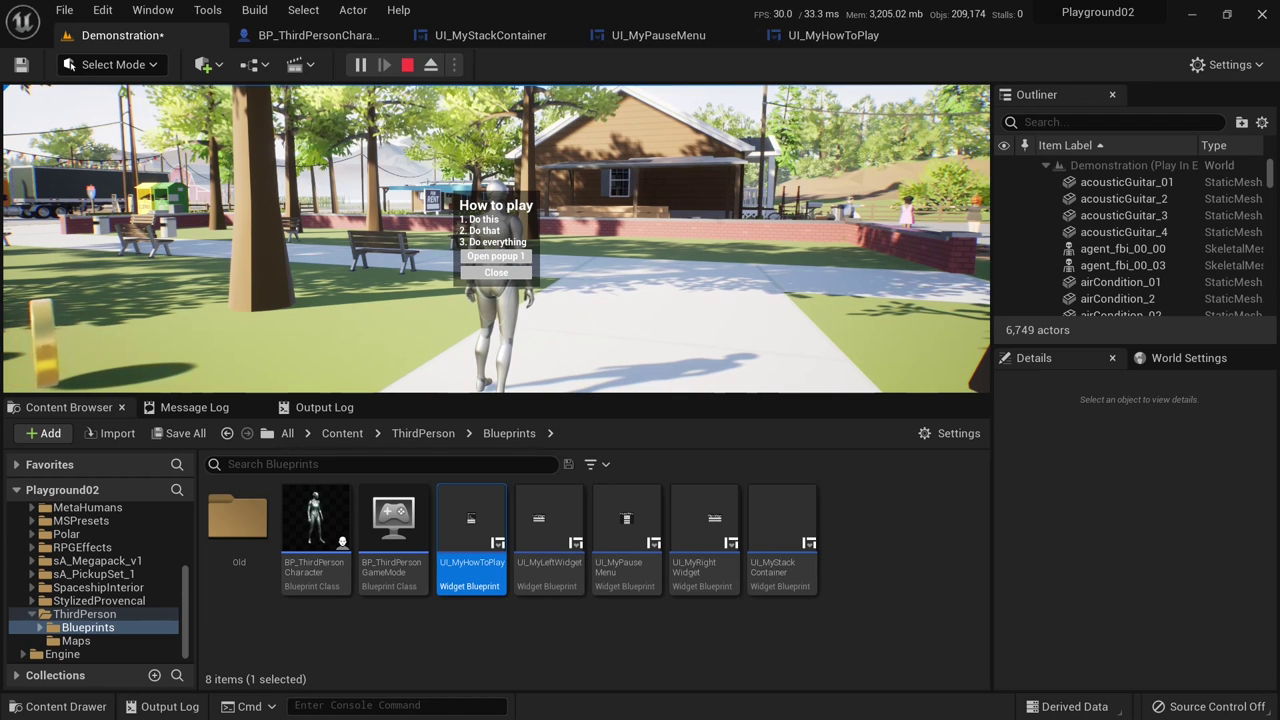
key("Escape")
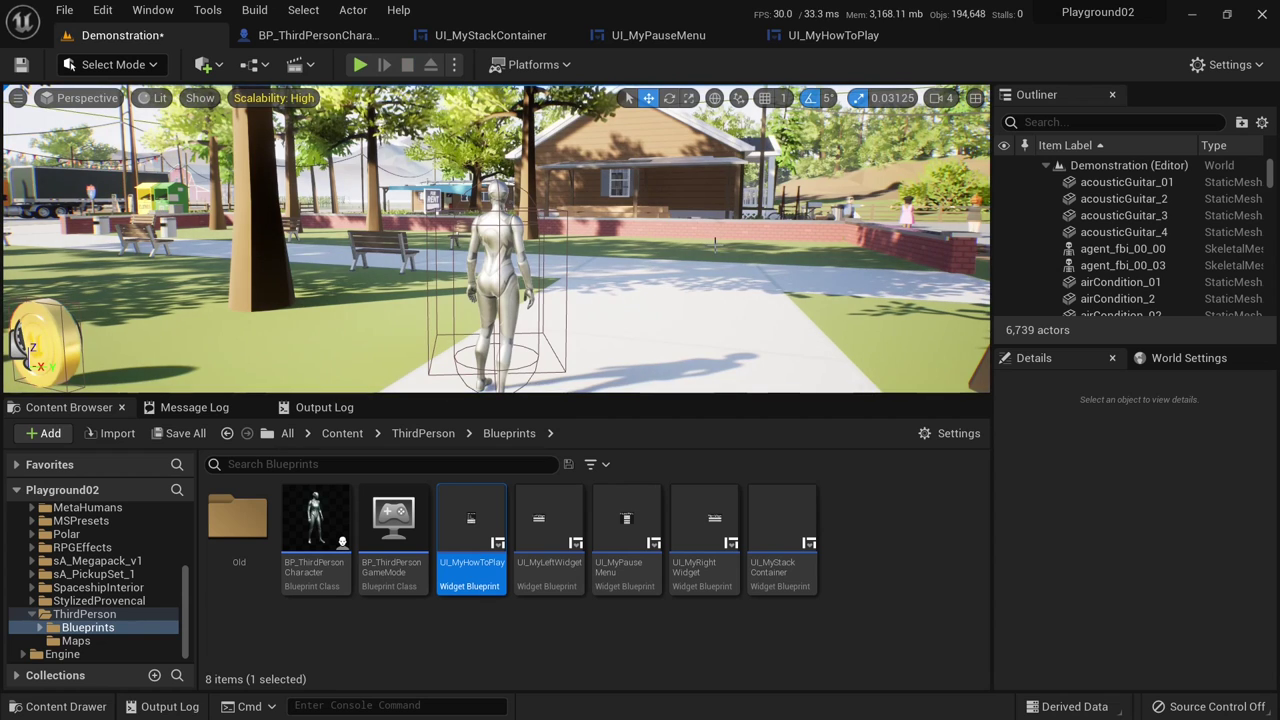
- Override Get Desired Focus Target in UI_MyHowToPlay to return Button_OpenPopup_1, then compile and save
left_click(833, 35)
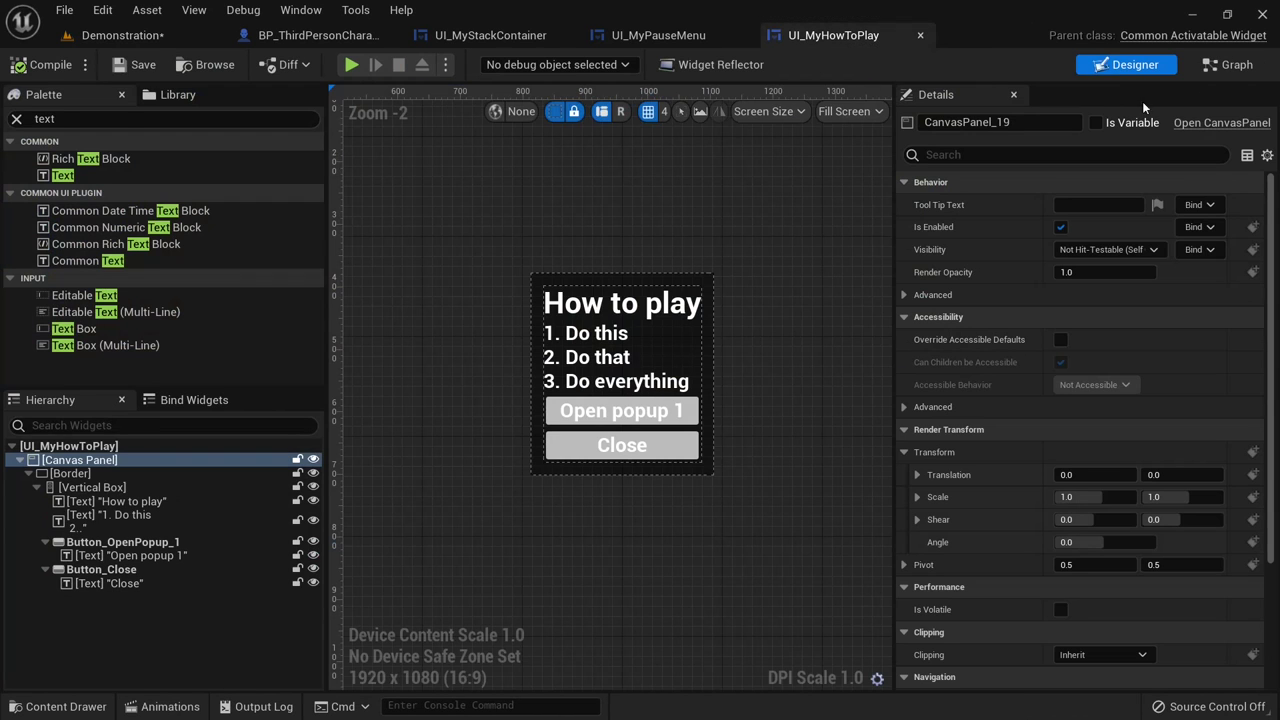
left_click(1235, 64)
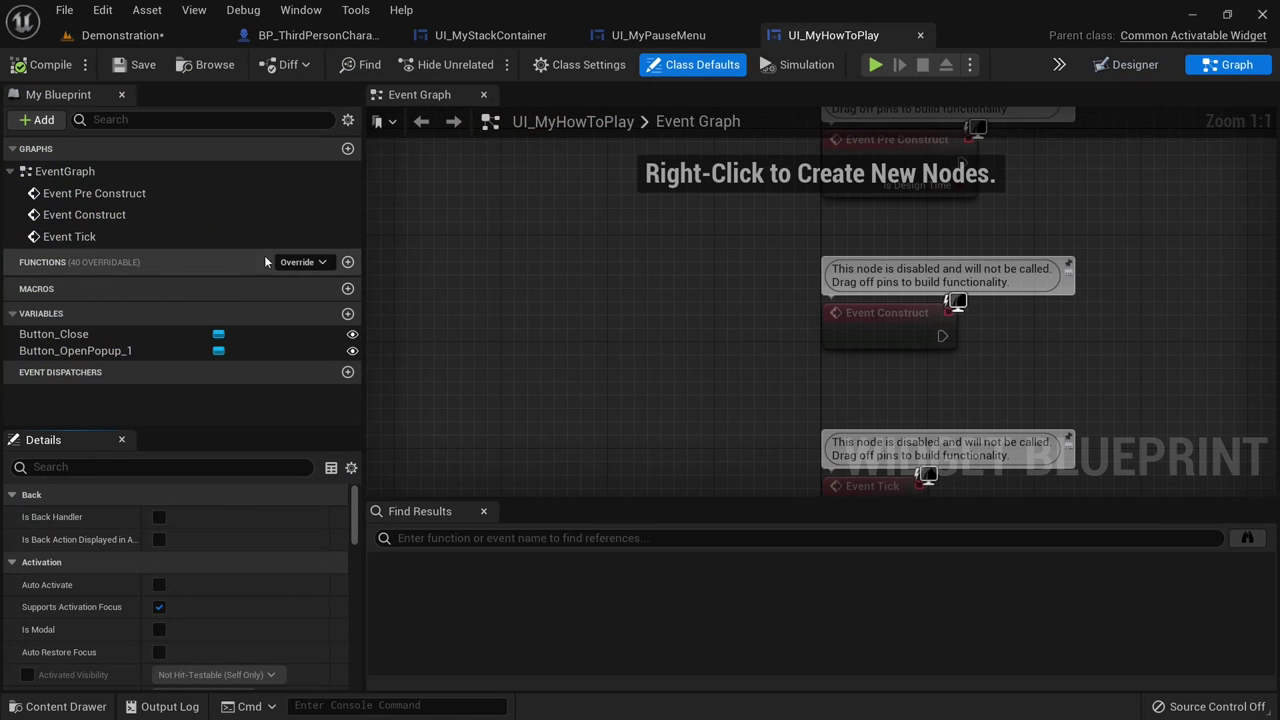
left_click(305, 262)
left_click(420, 117)
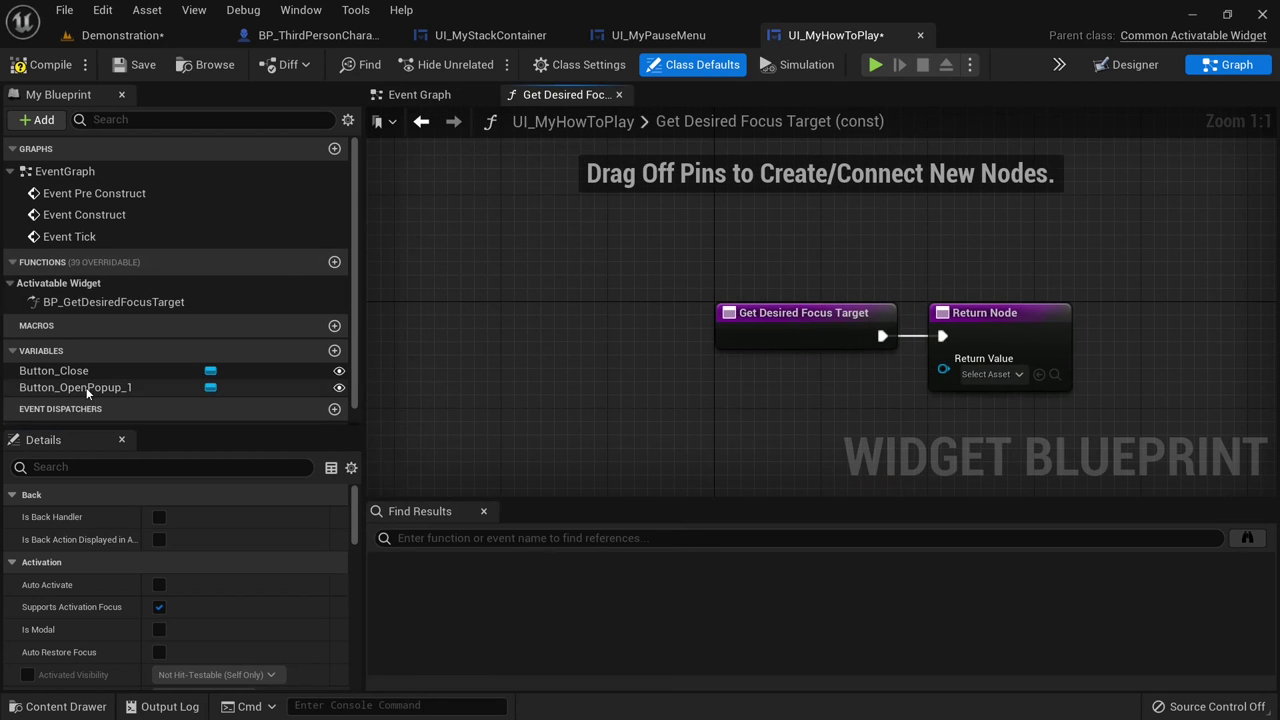
left_click_drag(86, 387, 773, 392)
left_click(835, 423)
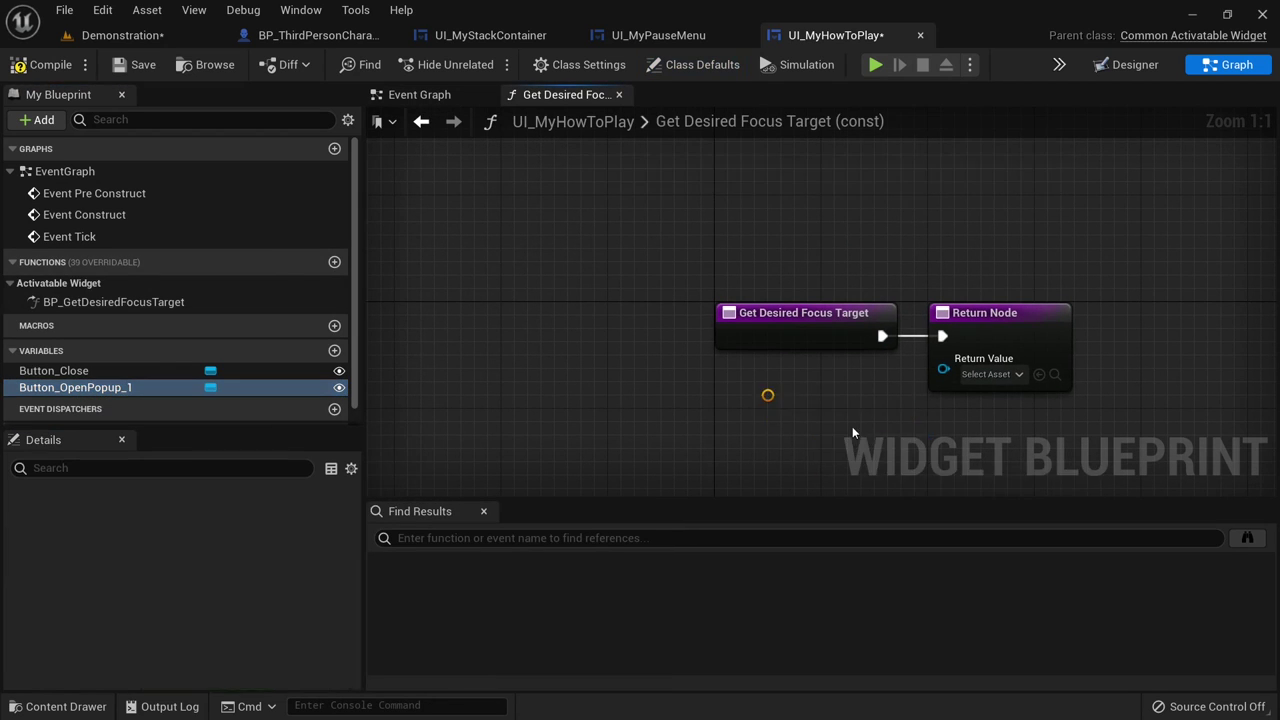
left_click_drag(891, 409, 944, 372)
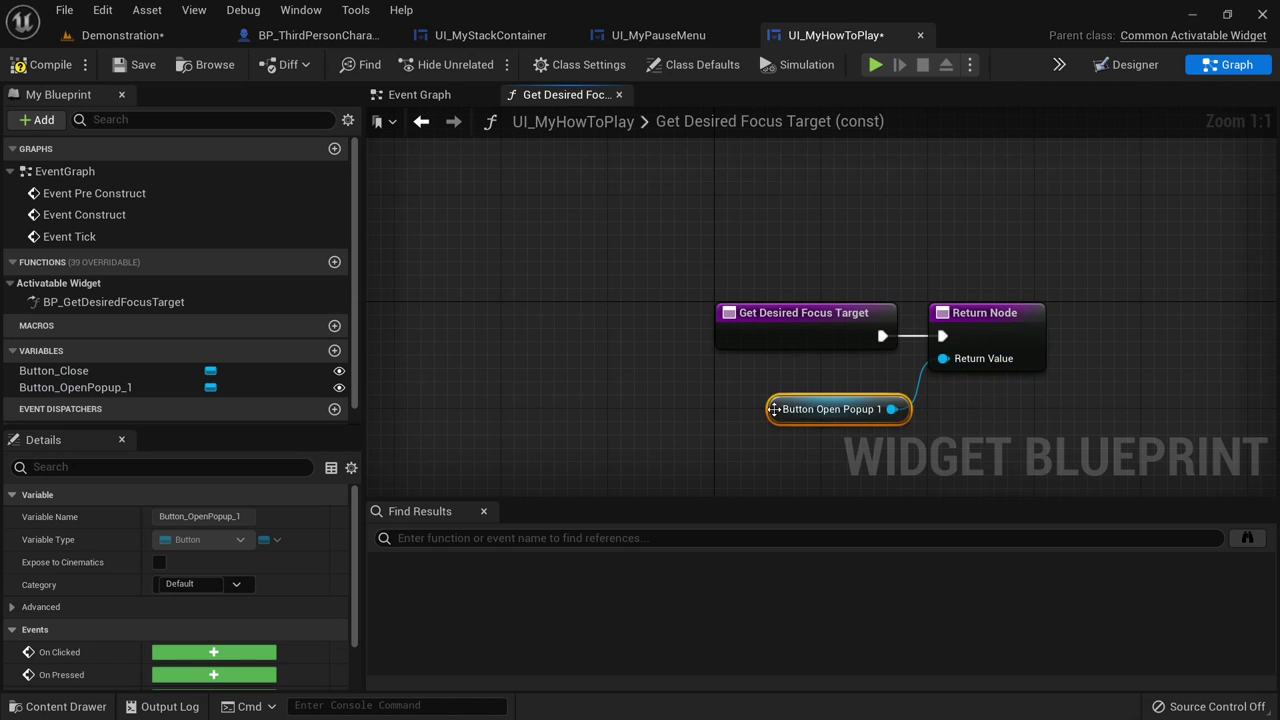
left_click_drag(830, 409, 964, 422)
left_click(40, 64)
left_click(140, 64)
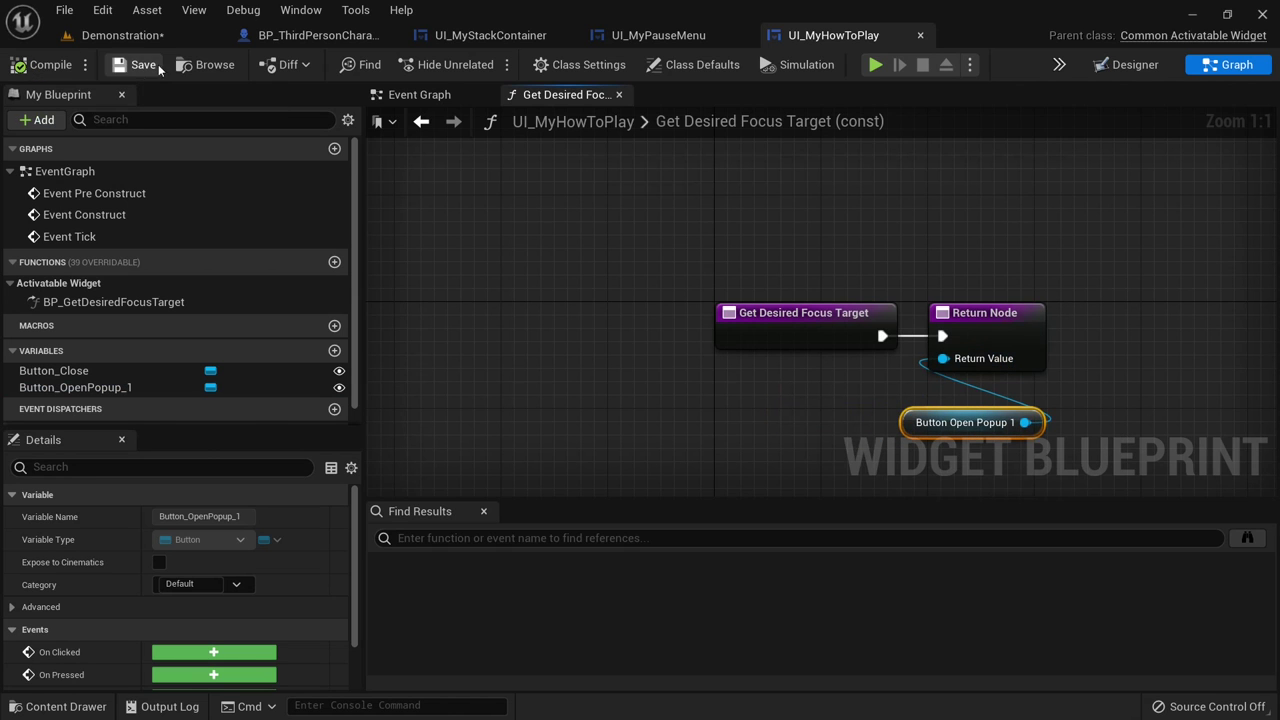
left_click(150, 35)
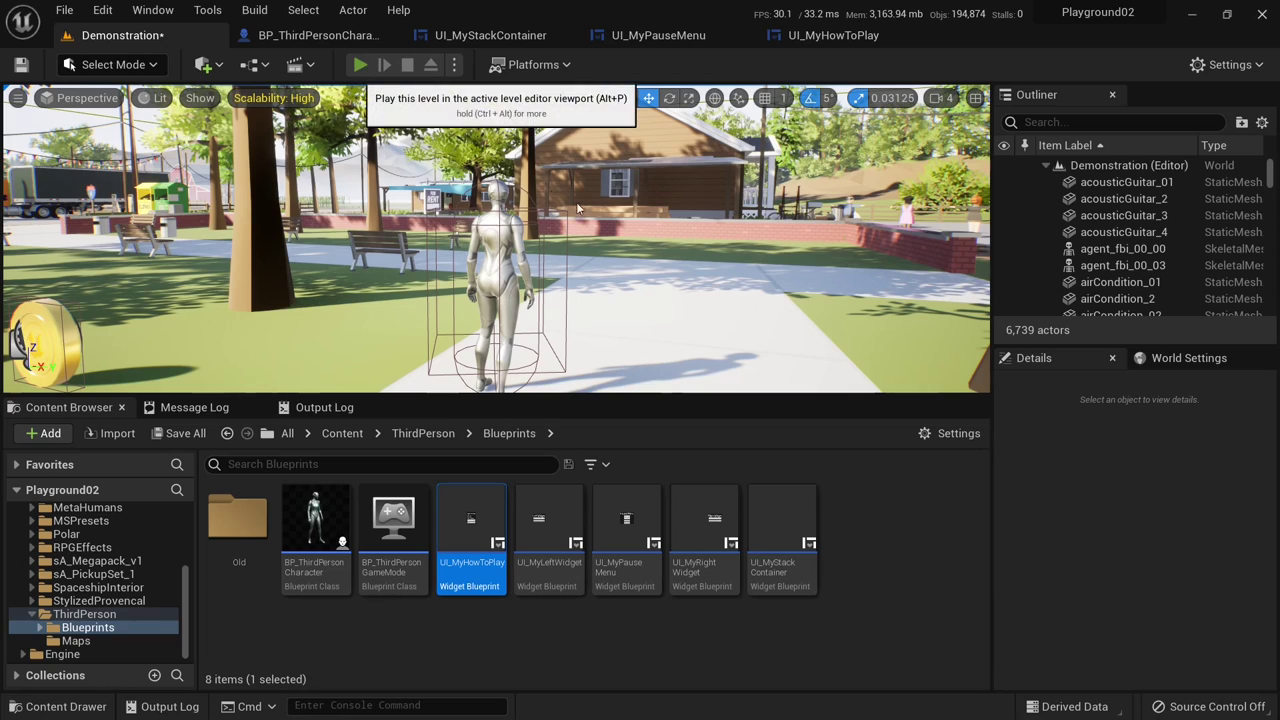
- Play the level and open How to play from the pause menu, checking Open popup 1 has focus
left_click(360, 64)
left_click(634, 231)
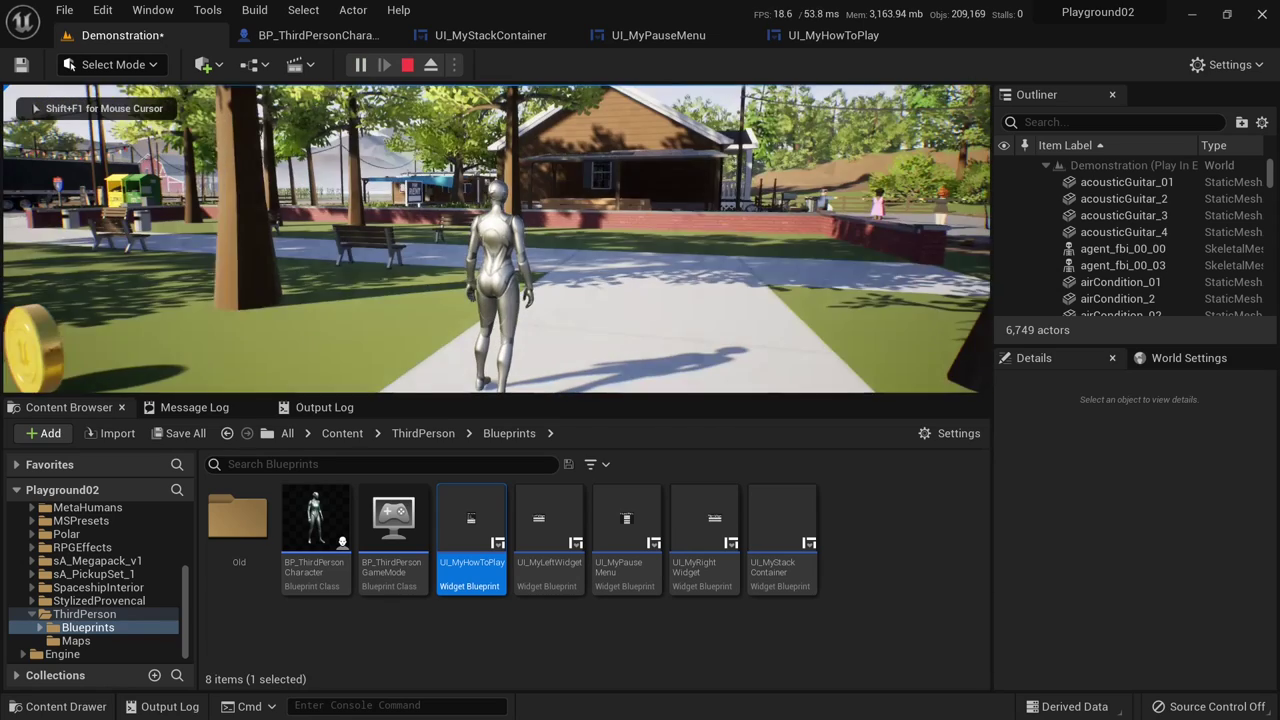
key("p")
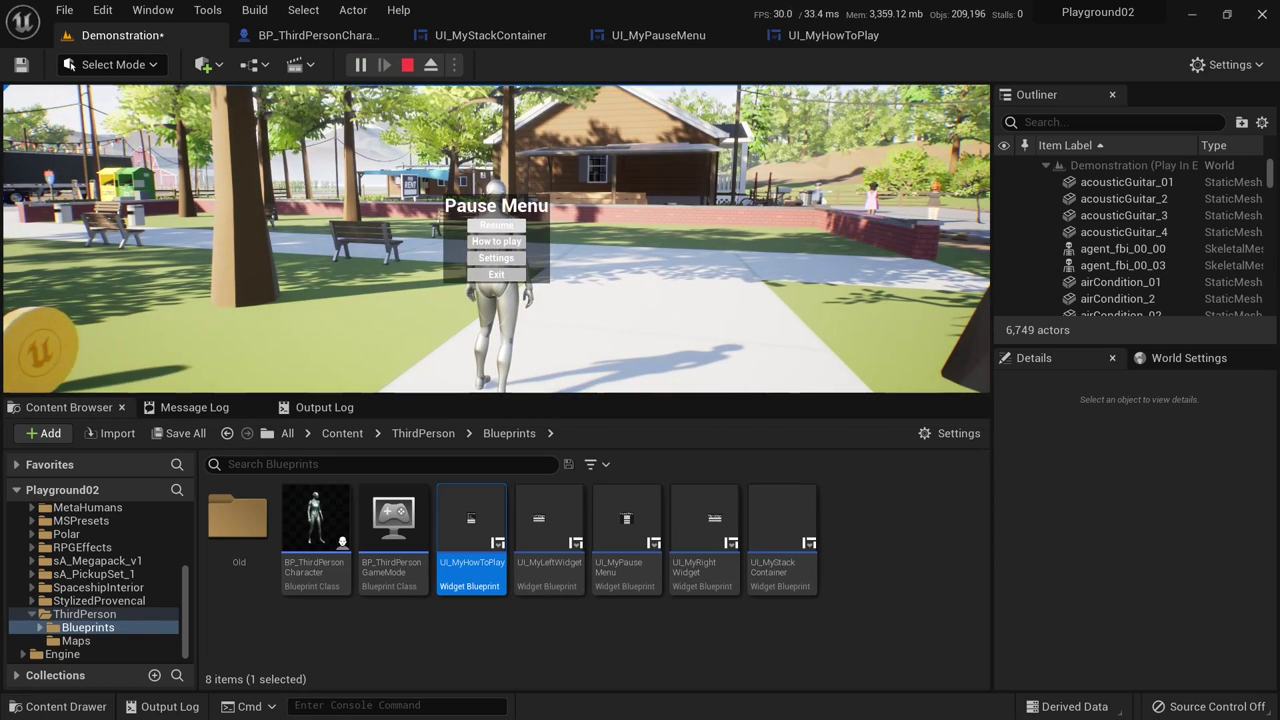
key("p")
key("h")
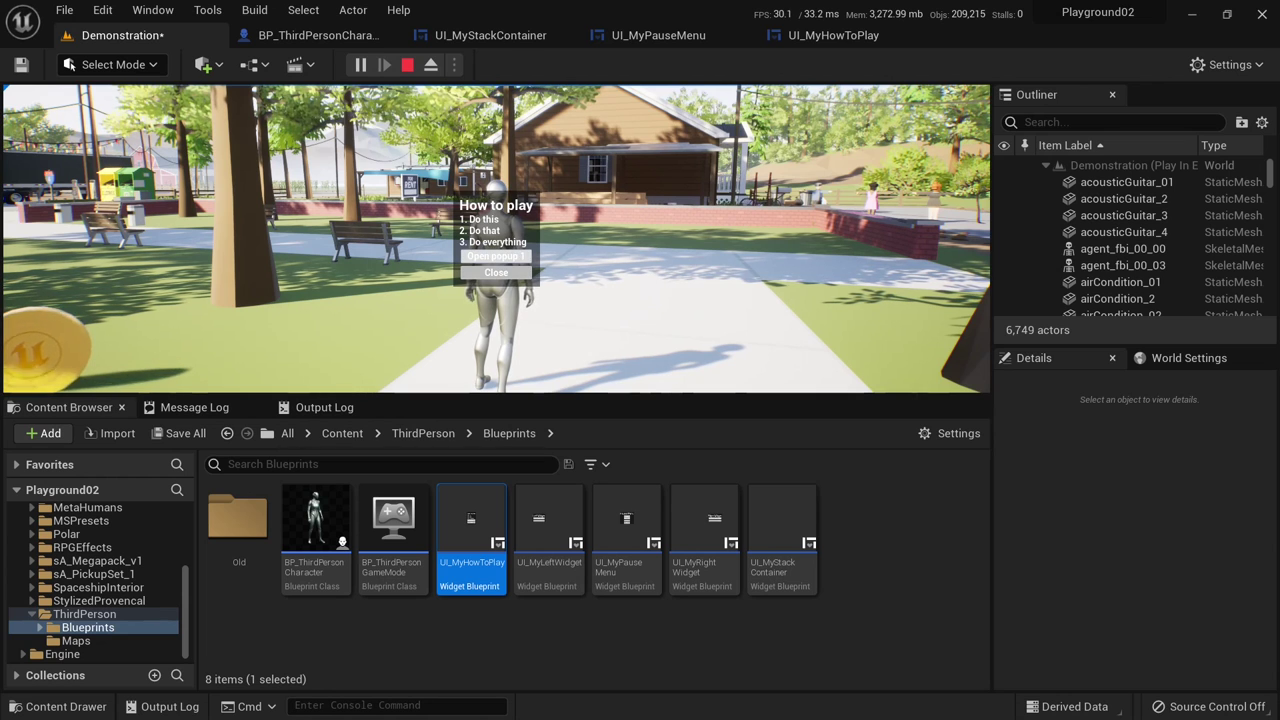
key("Escape")
- Wire On Clicked (Button_Close) into a Deactivate Widget node in UI_MyHowToPlay and save
left_click(838, 35)
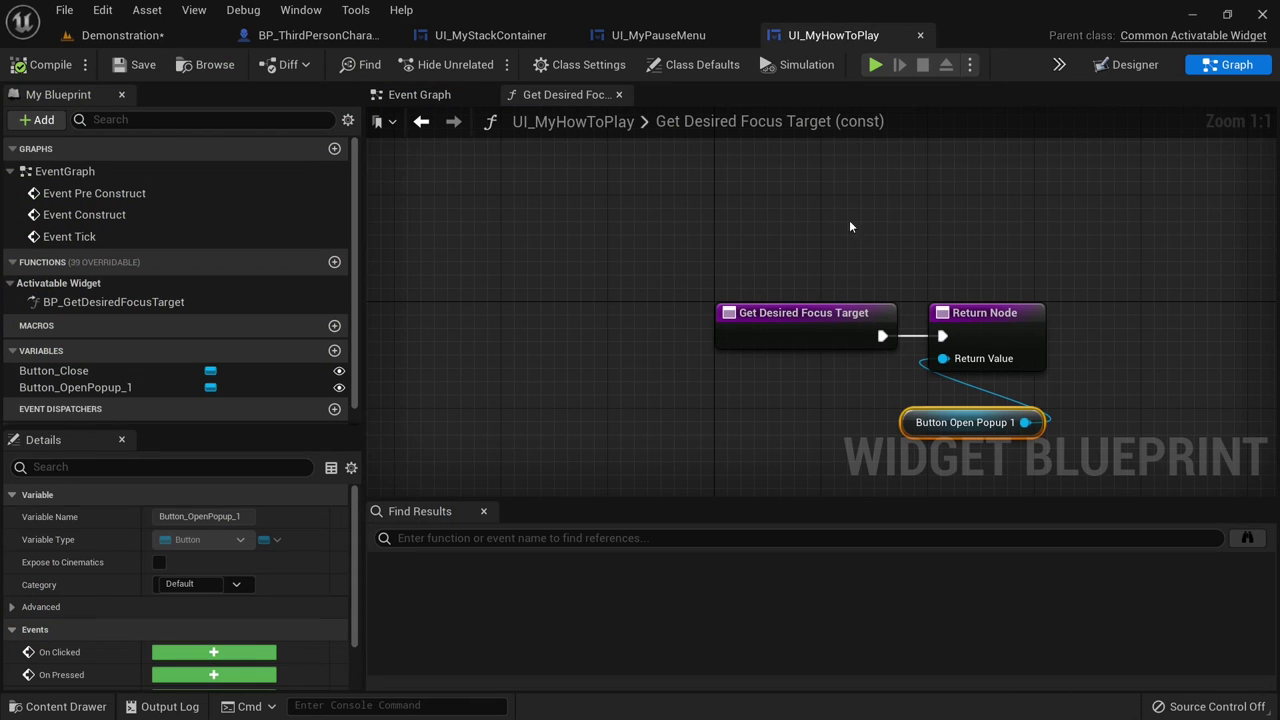
left_click(166, 370)
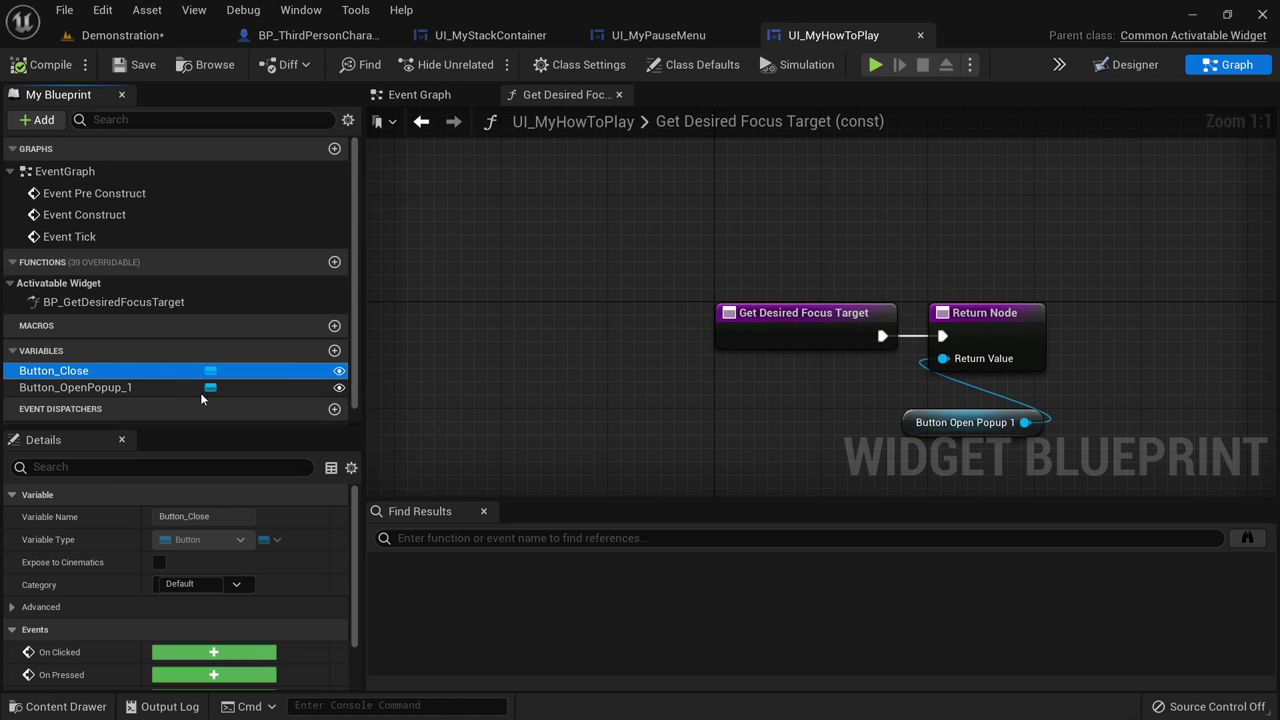
left_click(190, 652)
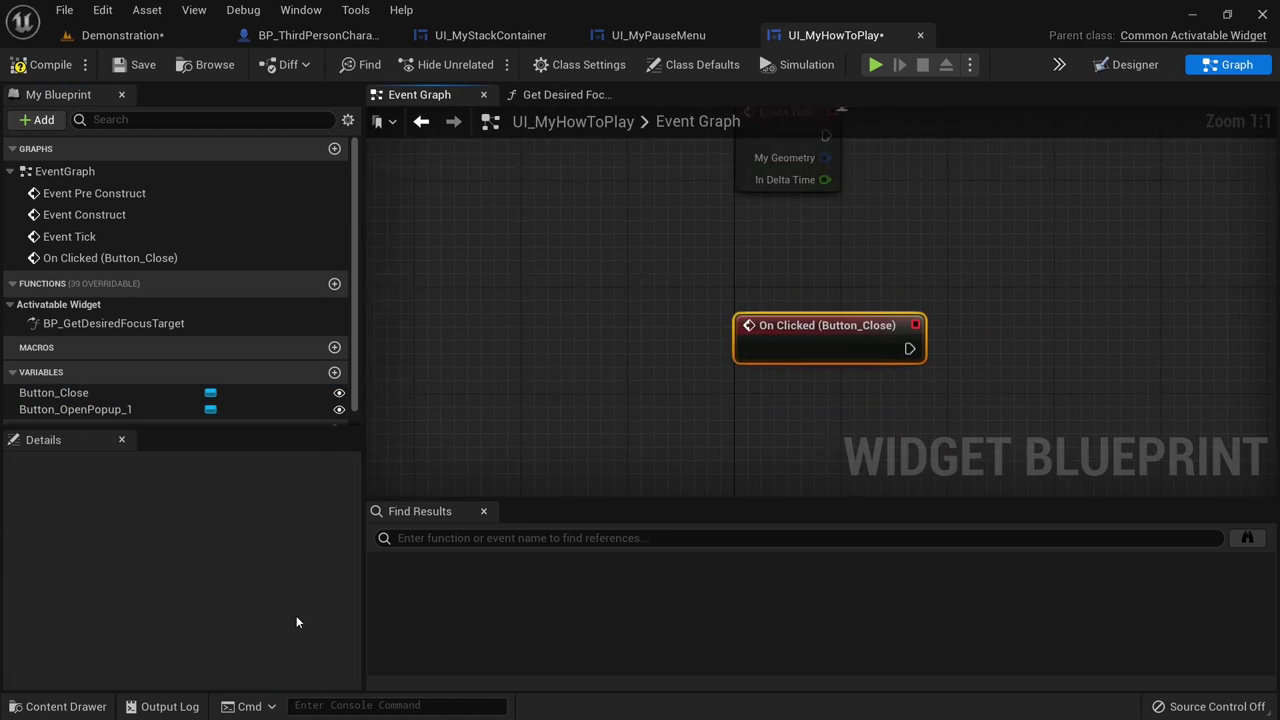
right_click_drag(1040, 323, 815, 324)
right_click(815, 324)
type("dea")
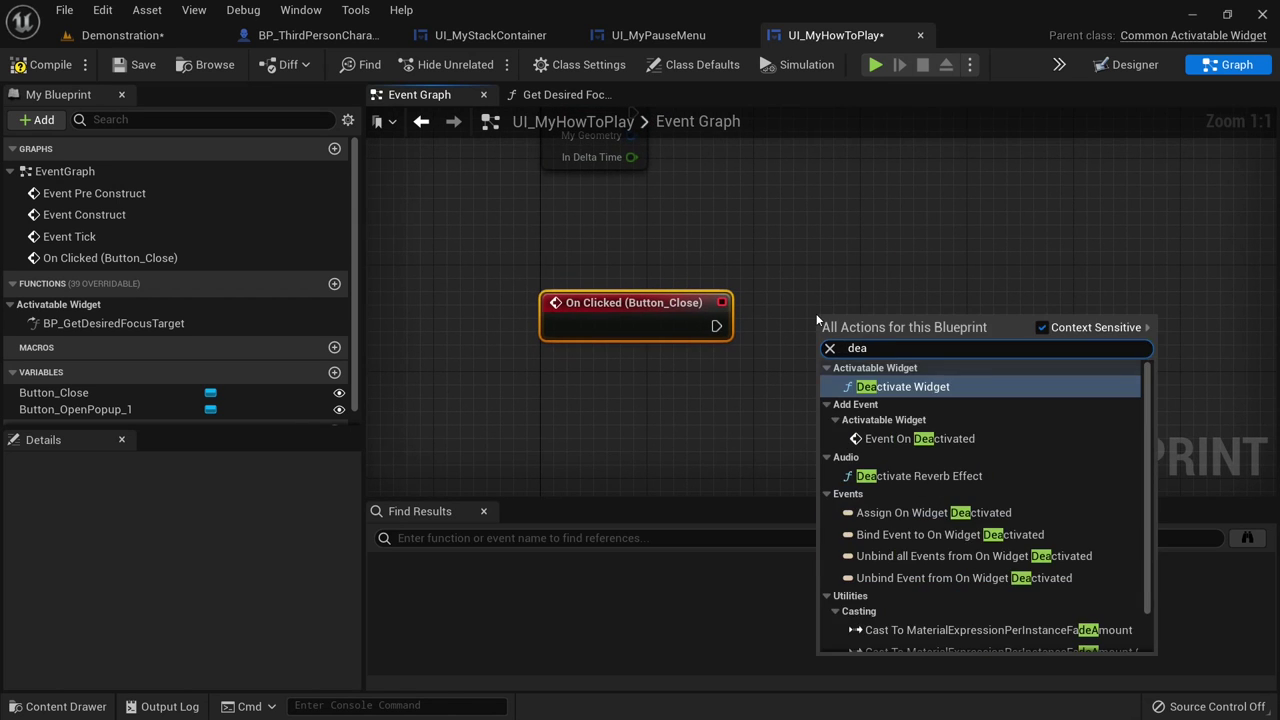
key("Return")
left_click_drag(716, 326, 835, 327)
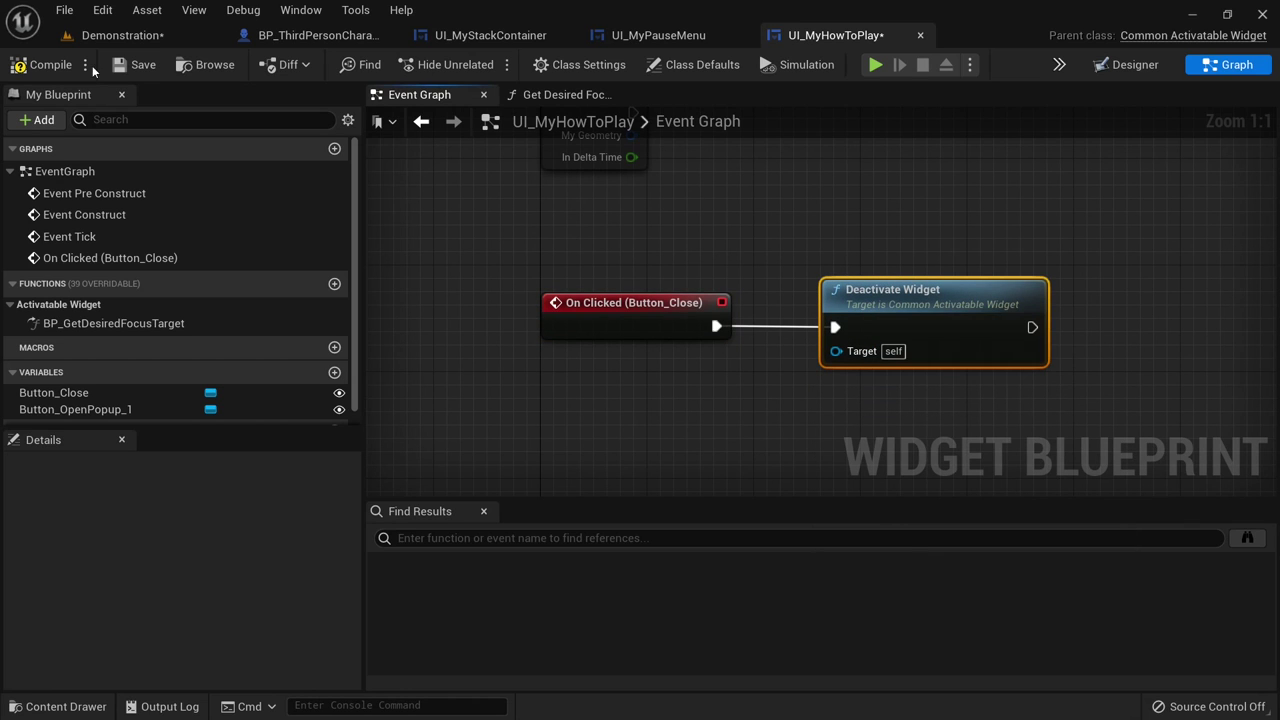
left_click(134, 64)
- Open How to play from the pause menu and close it back several times, then stop playing
left_click(146, 35)
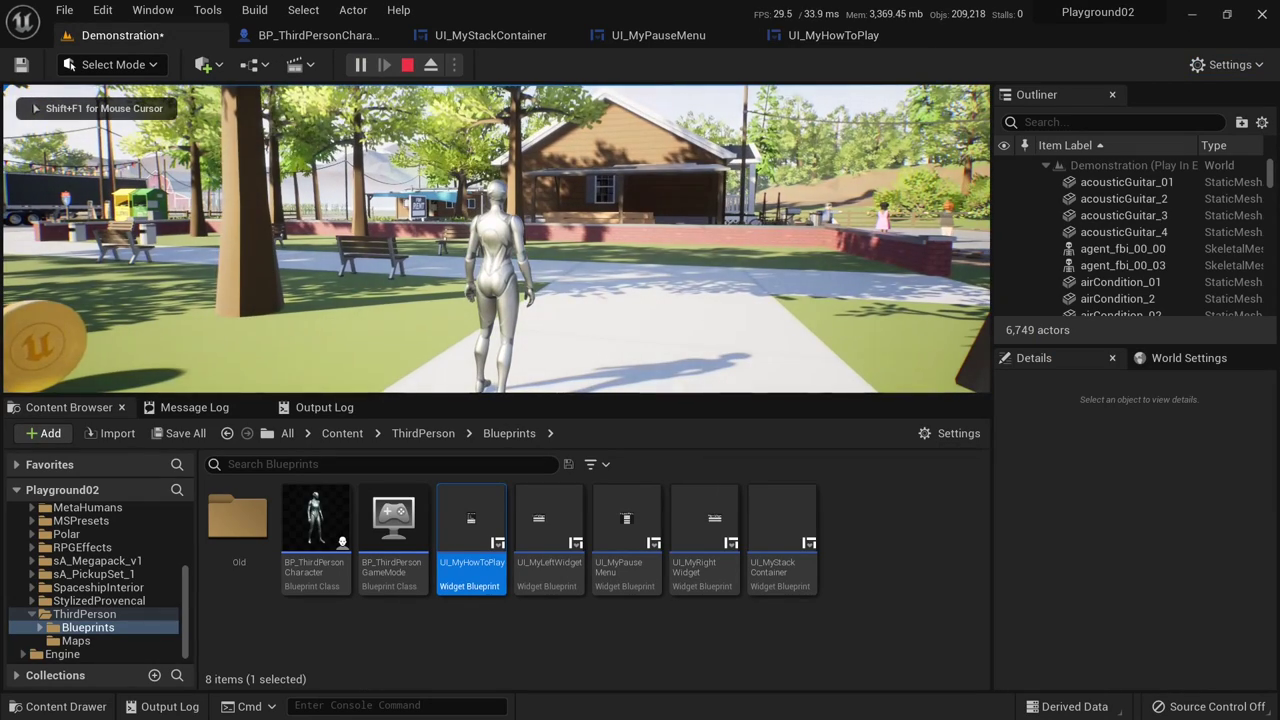
key("p")
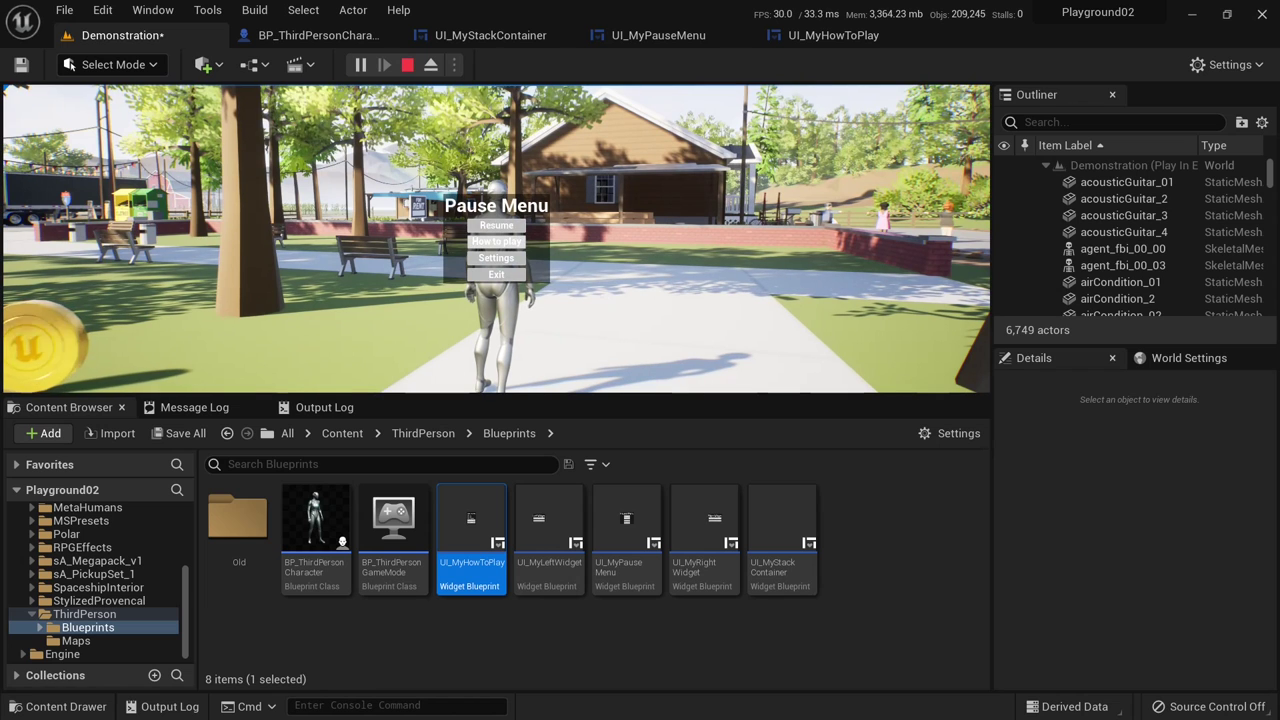
key("Return")
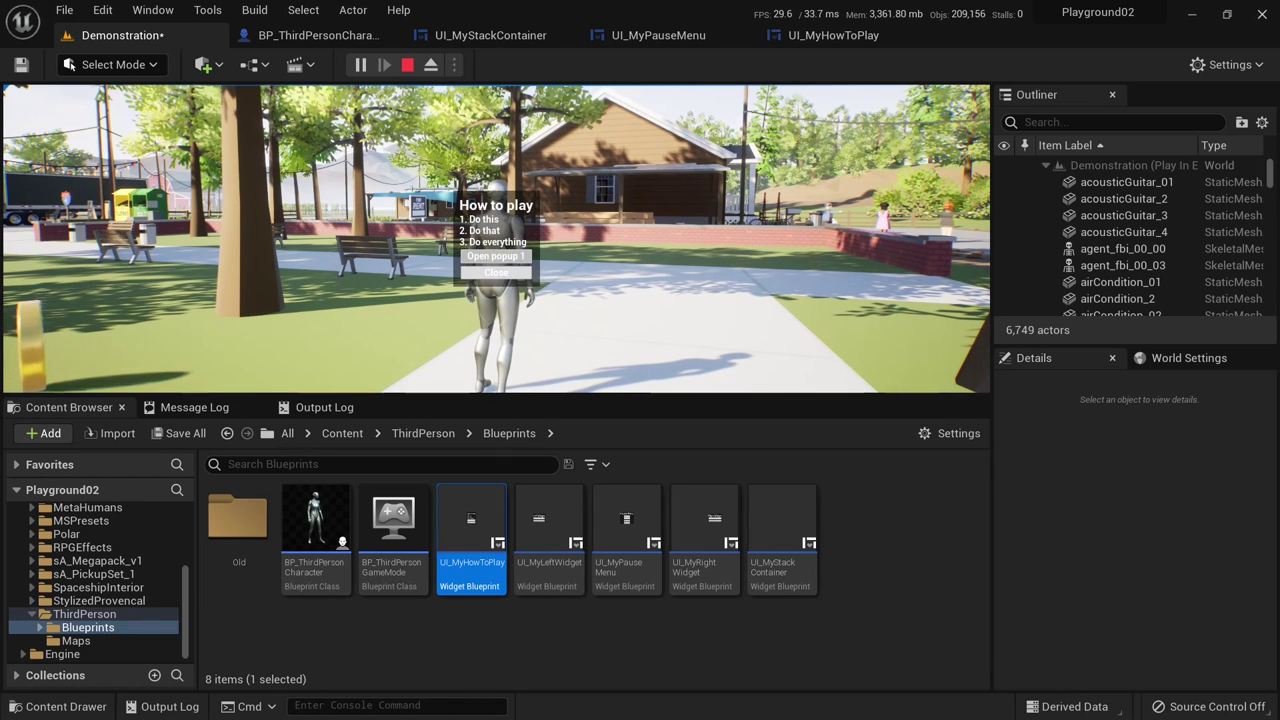
key("Escape")
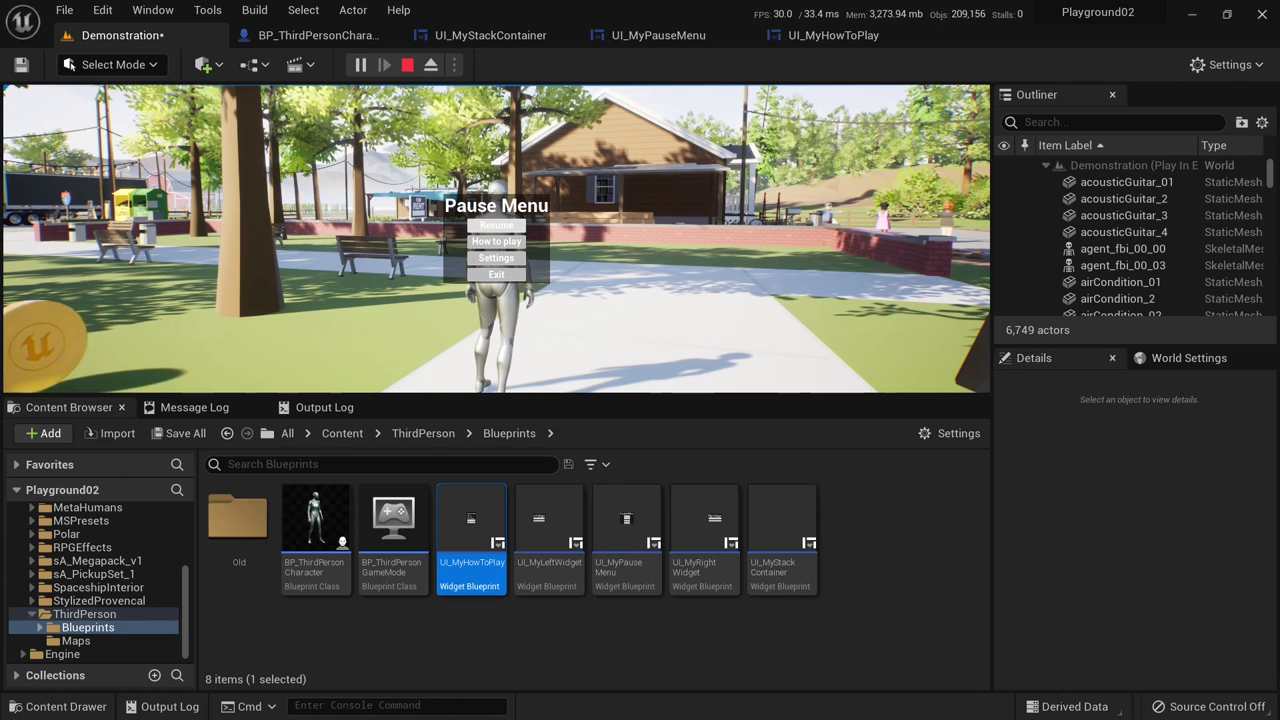
left_click(496, 241)
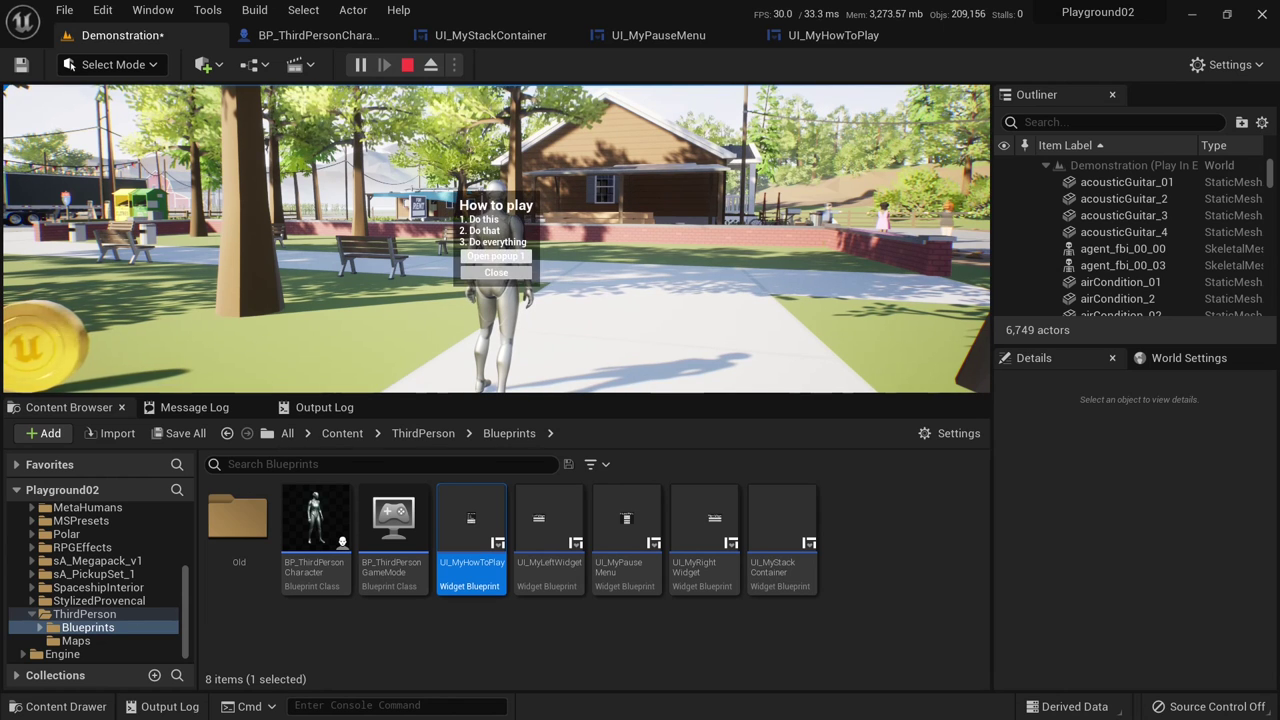
key("Escape")
left_click(496, 241)
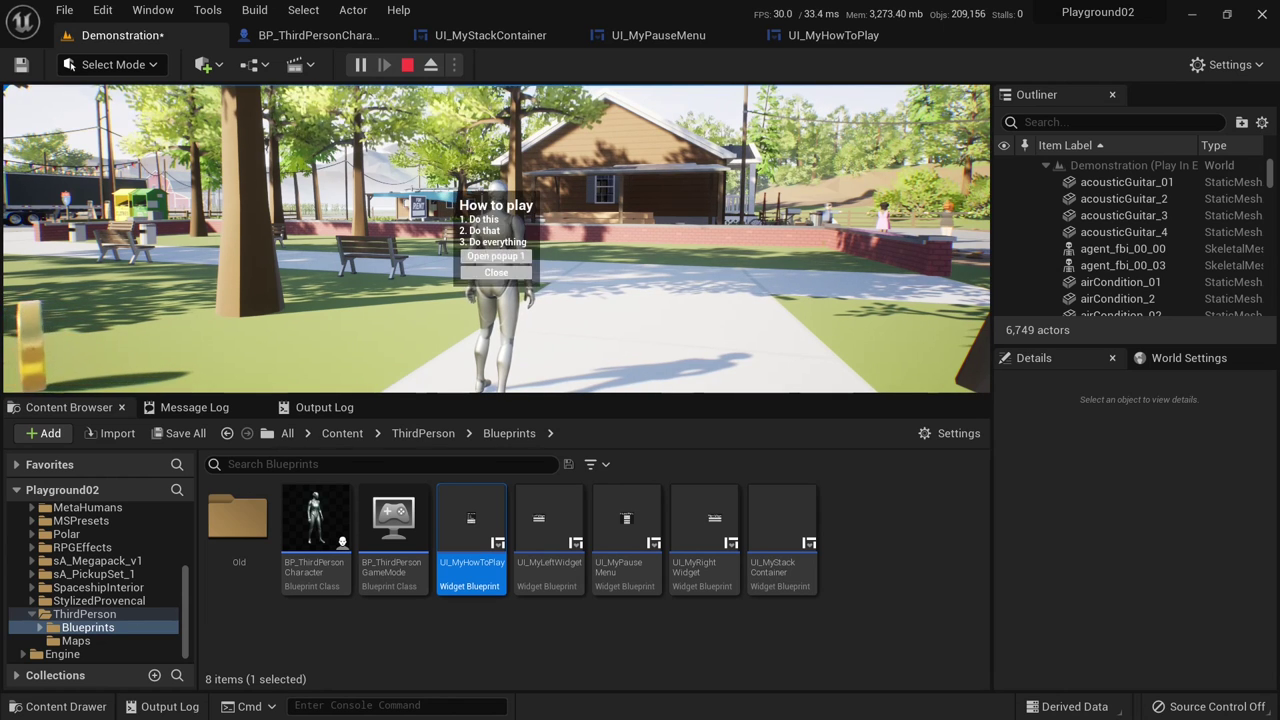
key("Escape")
left_click(496, 241)
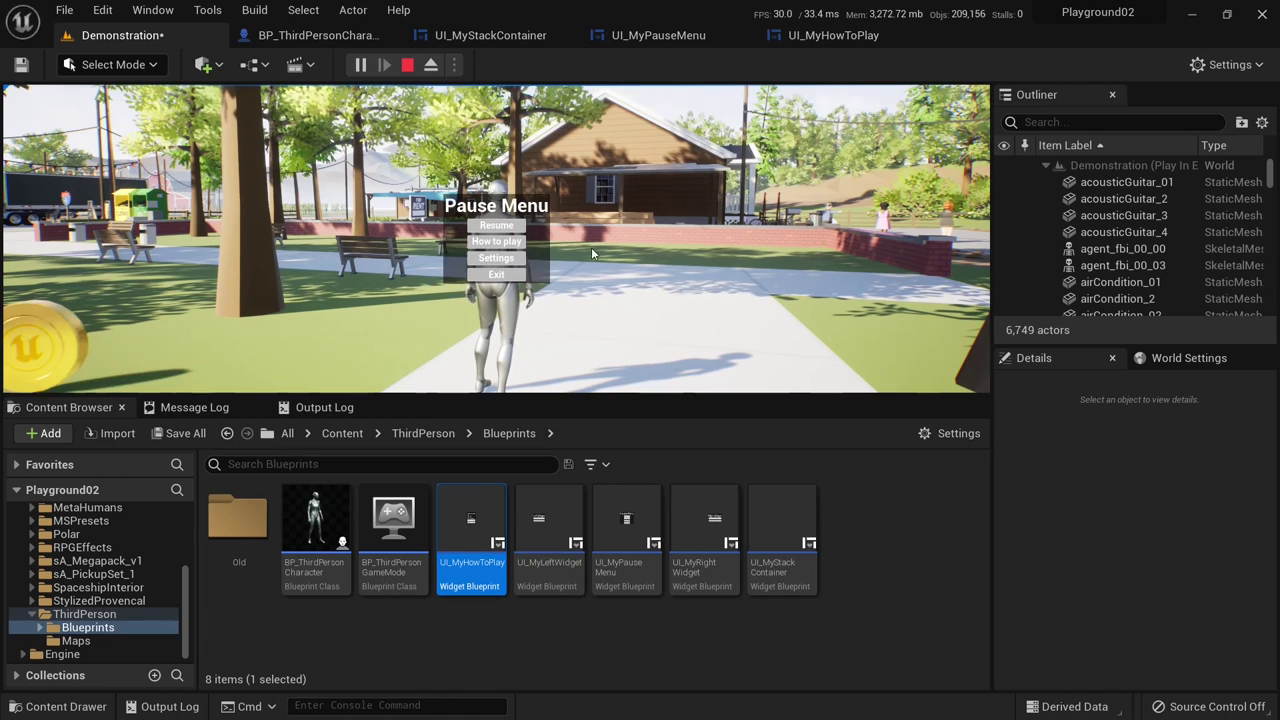
key("Escape")
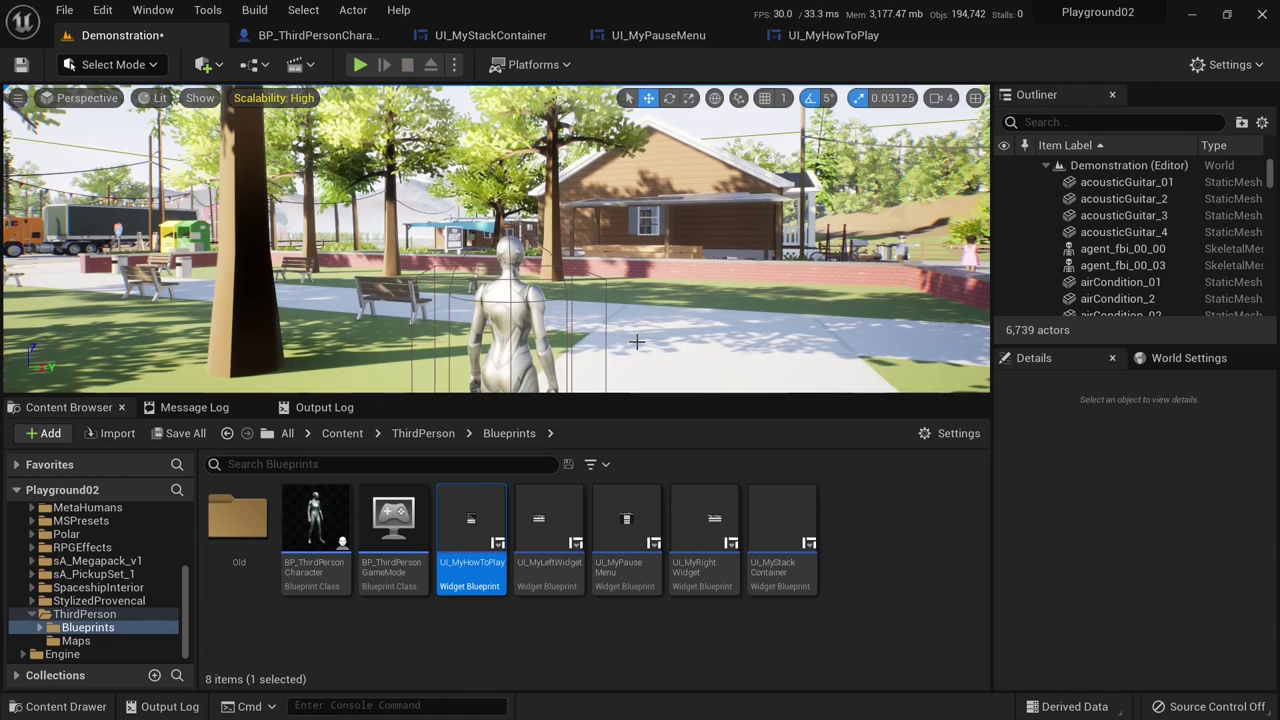
- Create a CommonActivatableWidget-based blueprint class and name it UI_MyPopup_01
right_click(851, 543)
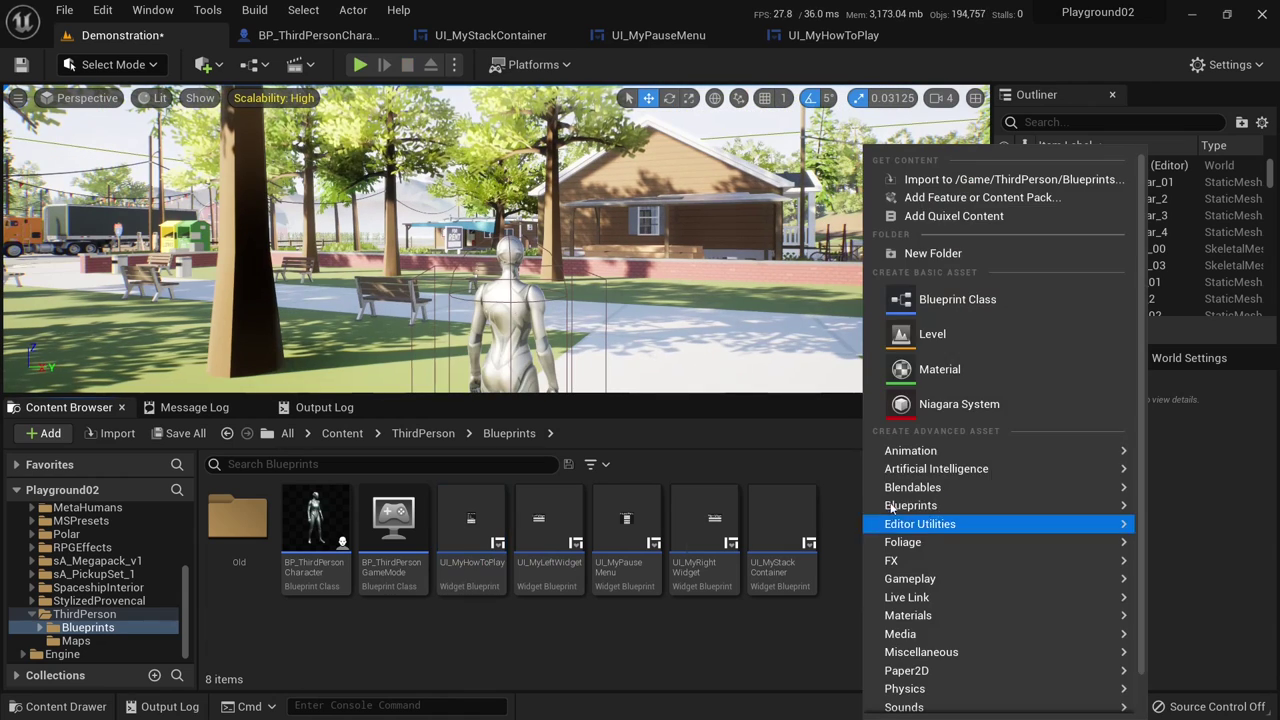
left_click(950, 301)
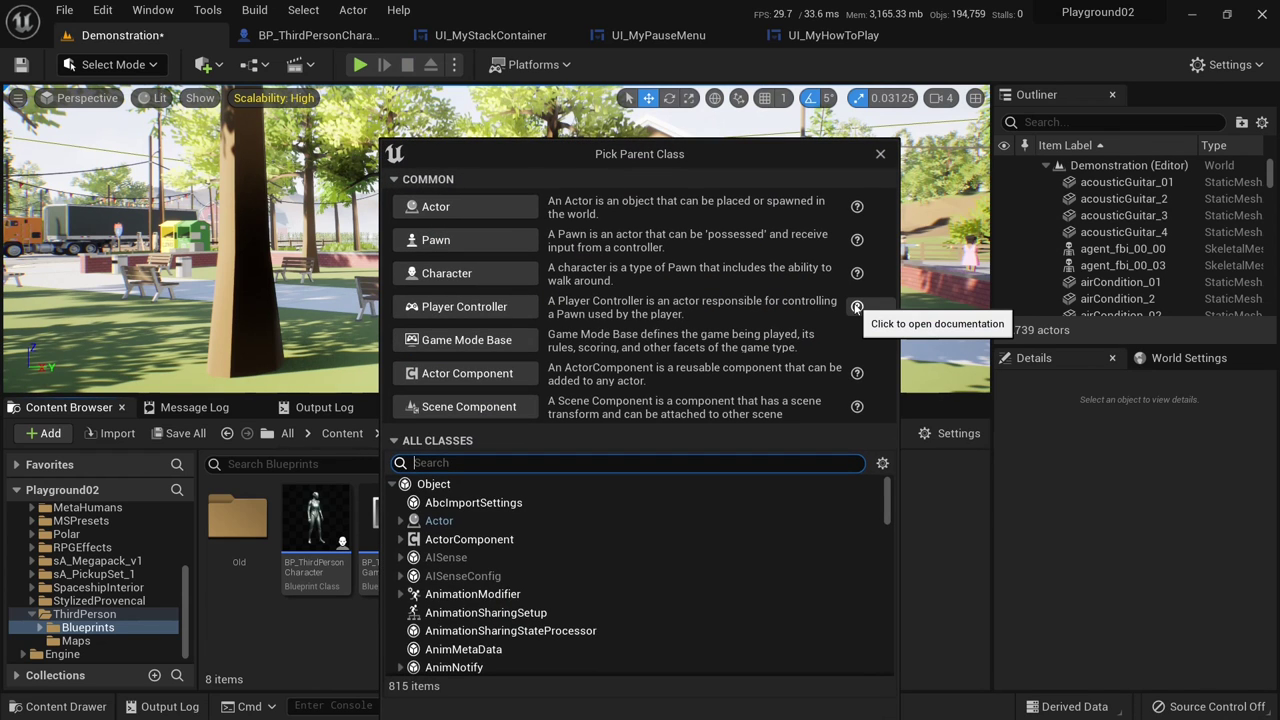
type("activatab")
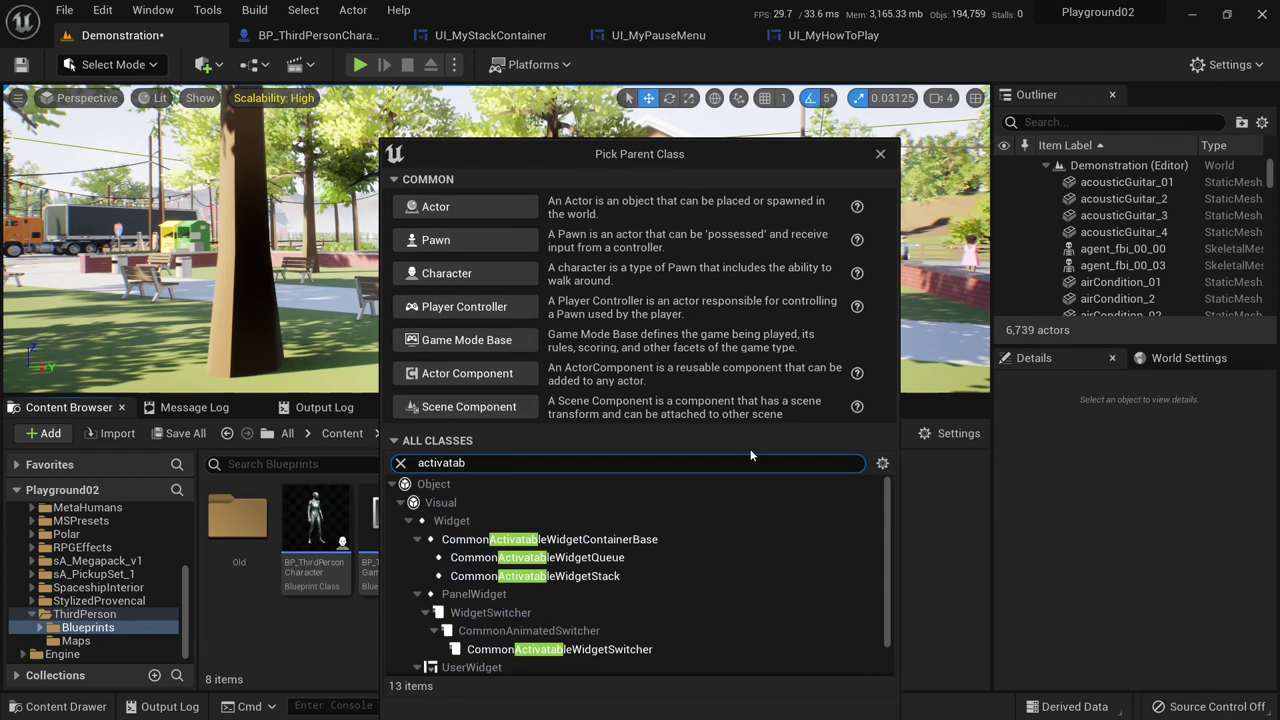
scroll(636, 584, "down", 1)
left_click(520, 667)
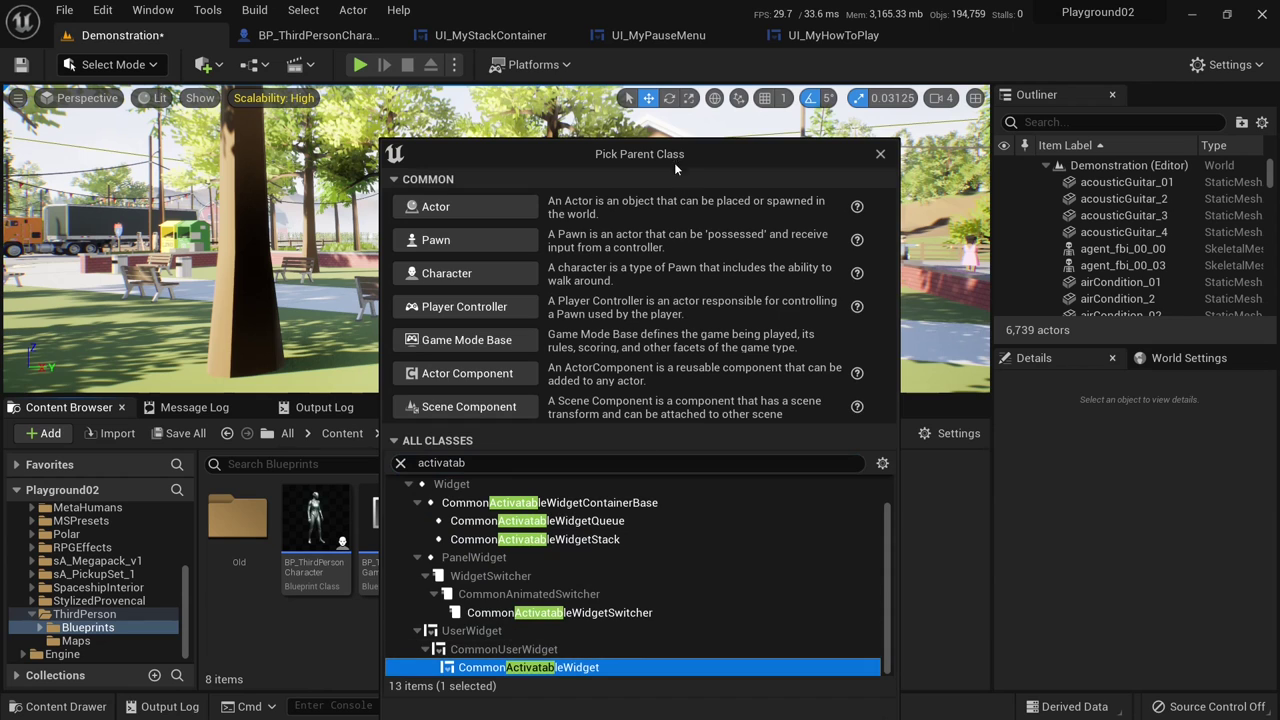
left_click(808, 667)
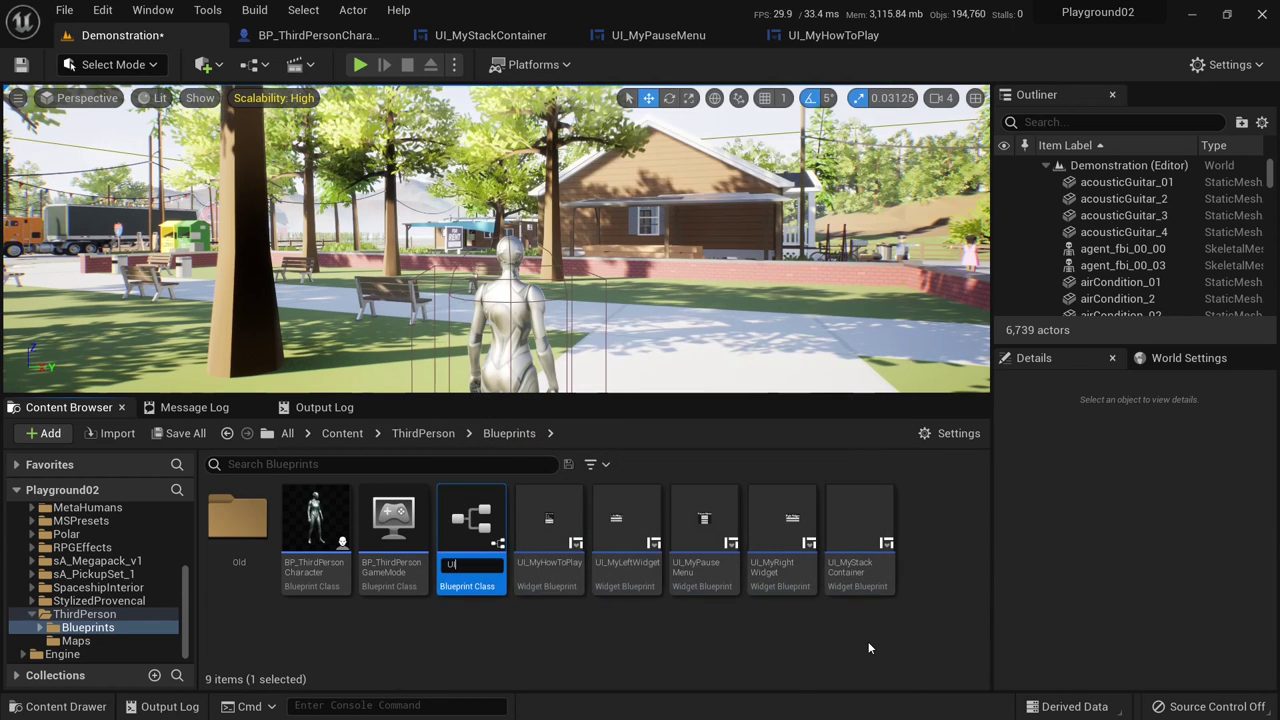
type("UI_MyPop")
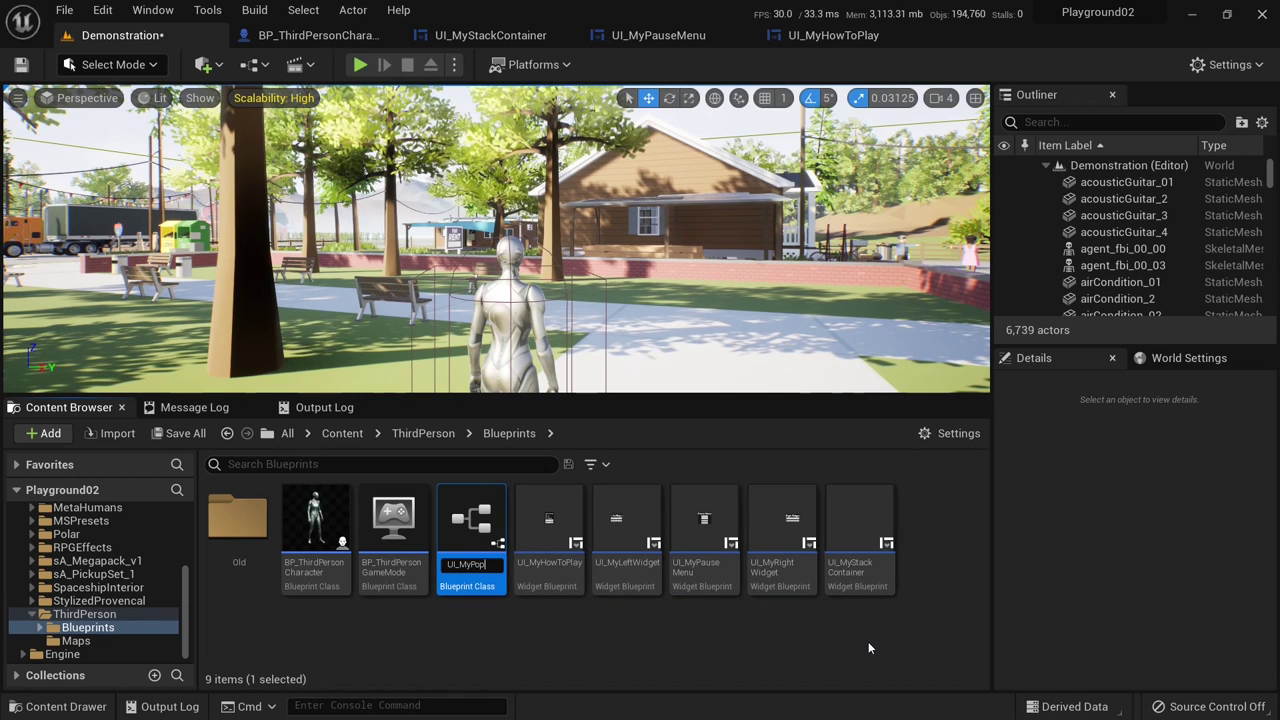
type("up_01")
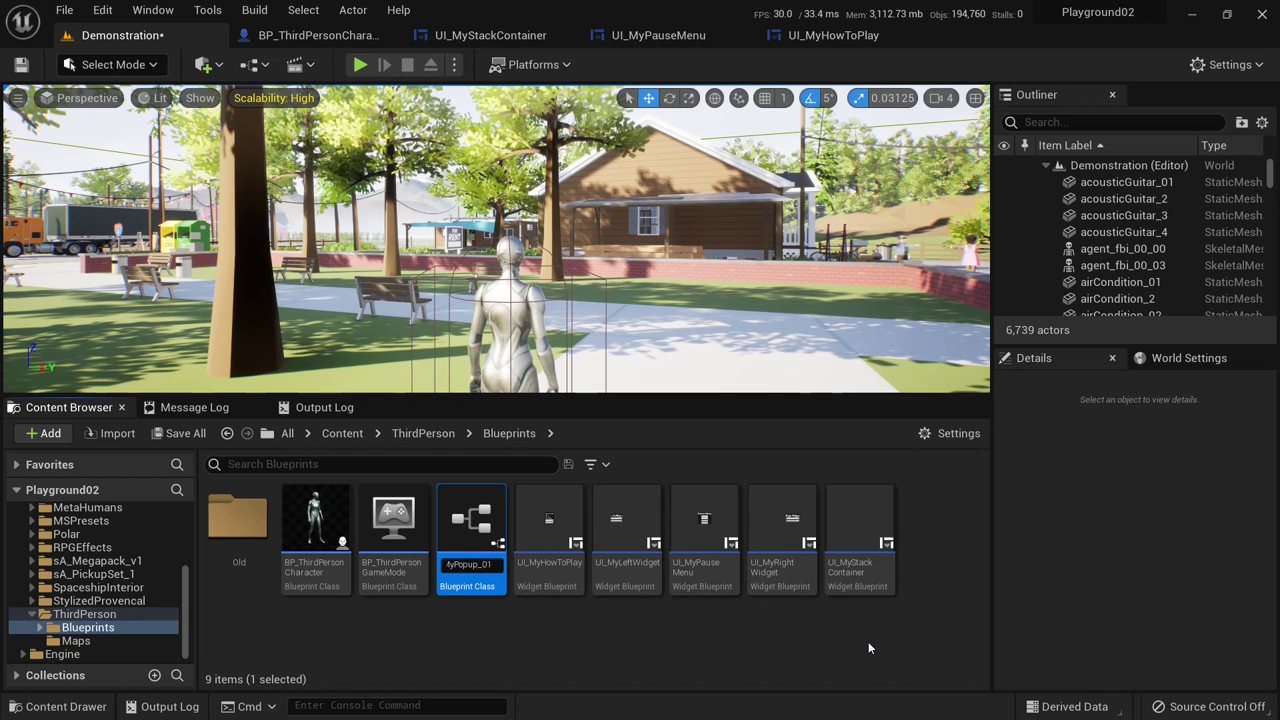
key("Return")
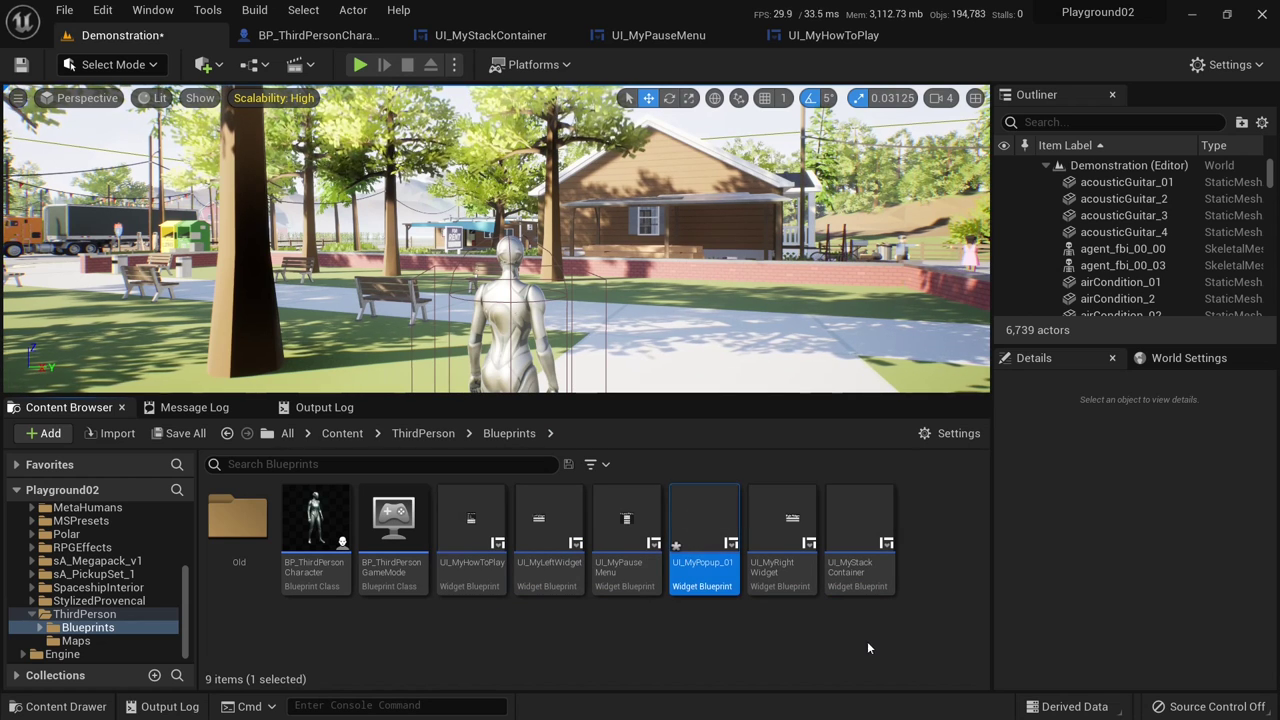
double_click(709, 537)
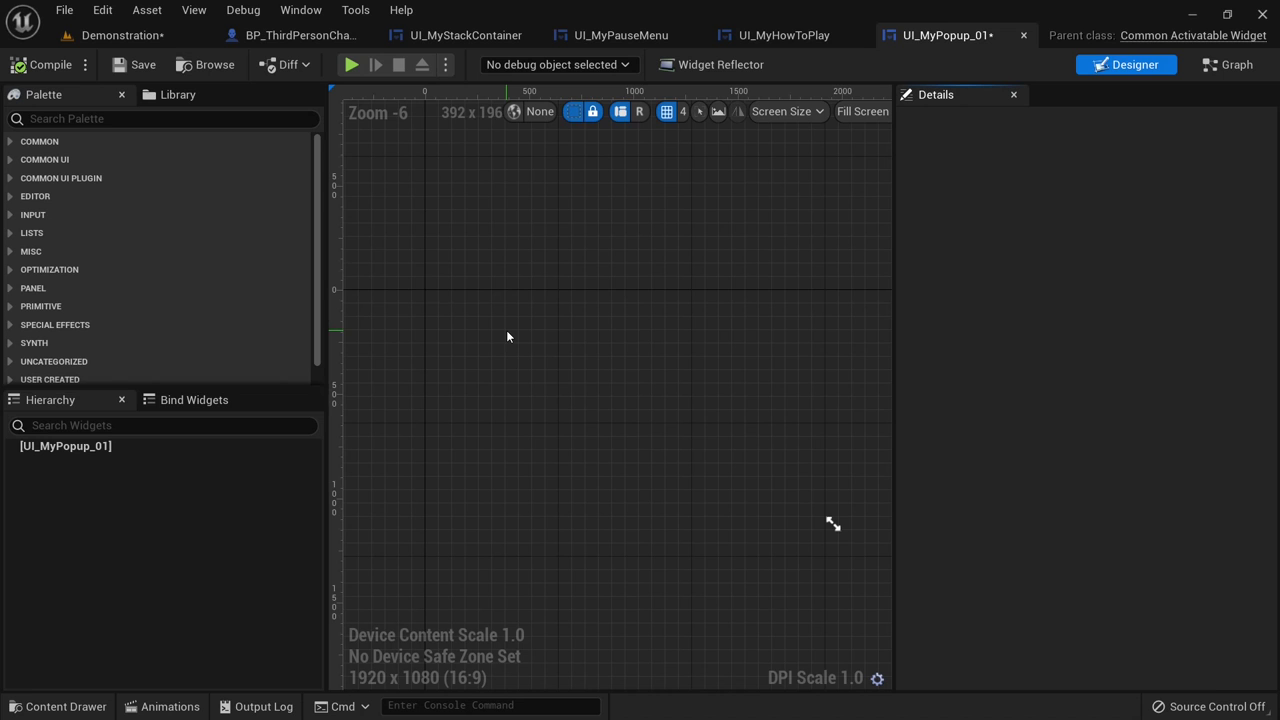
left_click(784, 35)
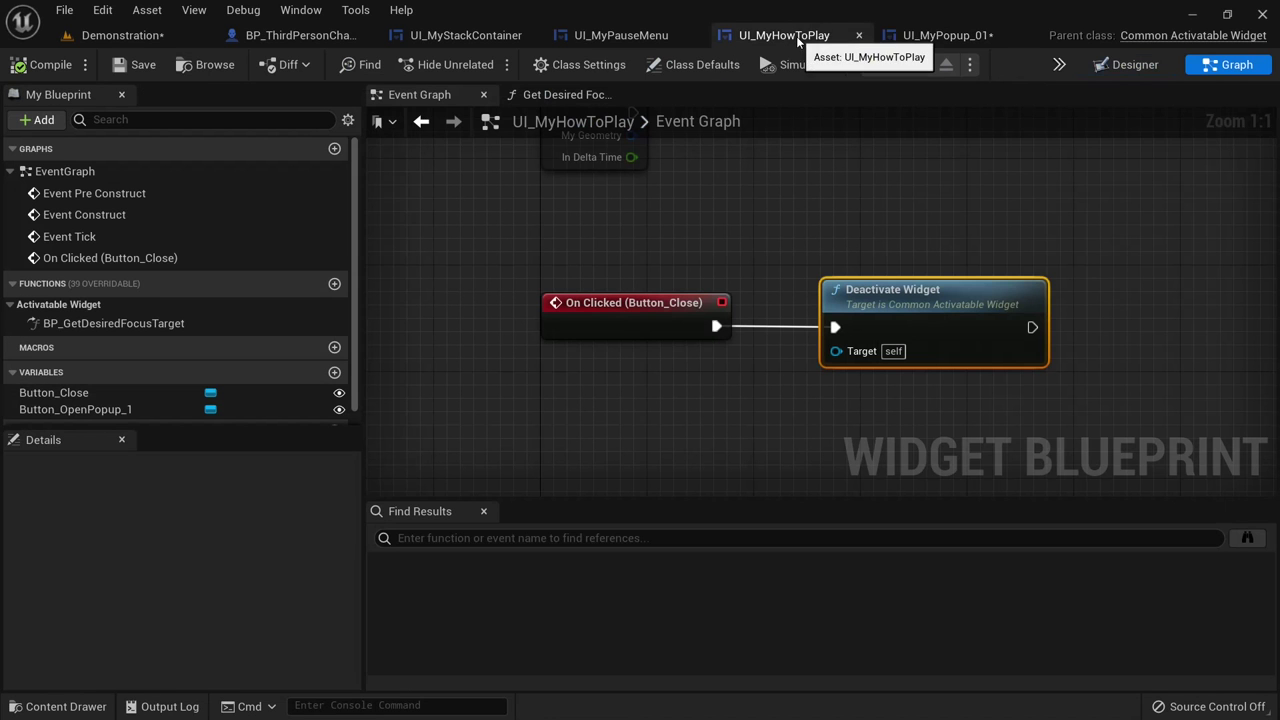
left_click(1135, 64)
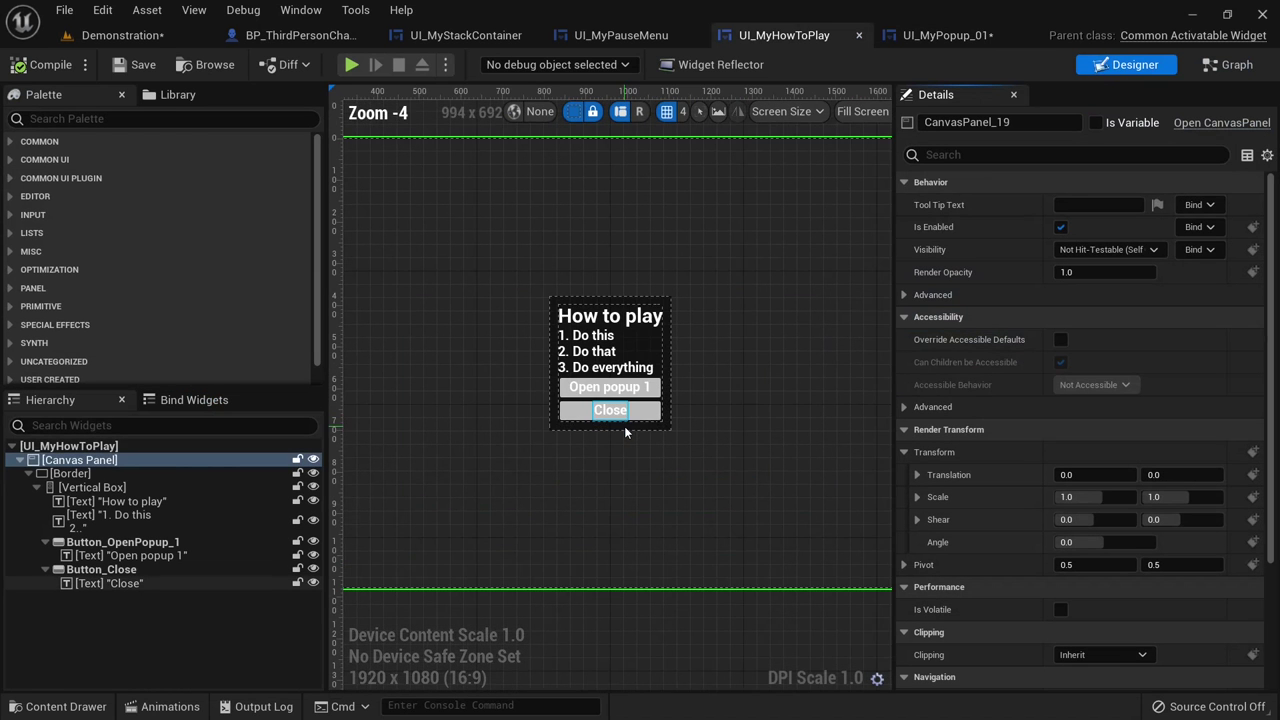
left_click(1024, 35)
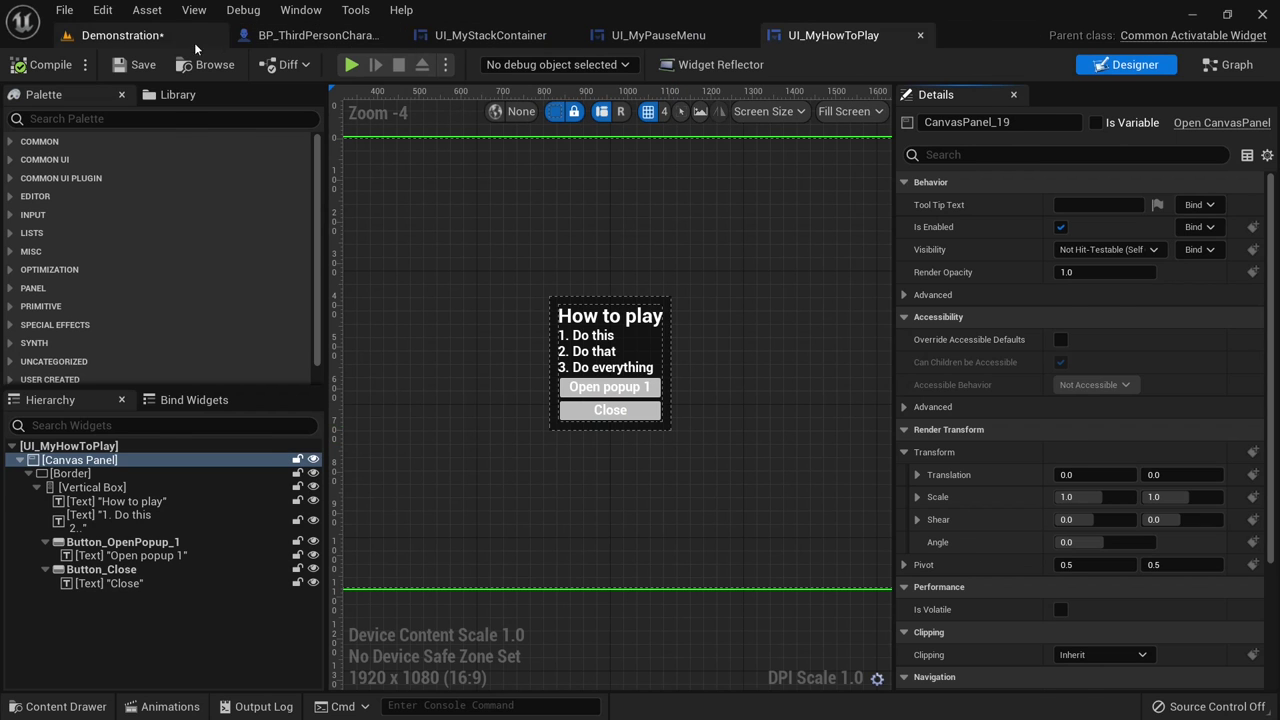
left_click(150, 36)
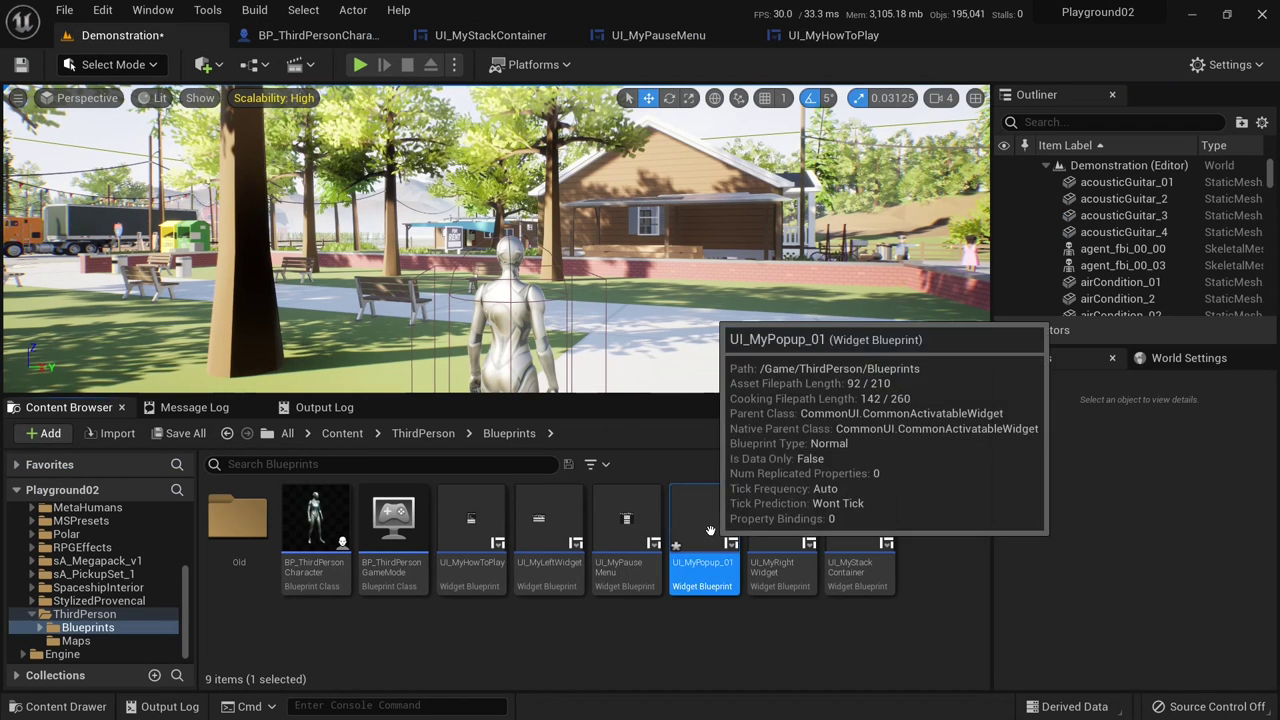
- Delete UI_MyPopup_01 and duplicate the UI_MyHowToPlay widget blueprint
key("Delete")
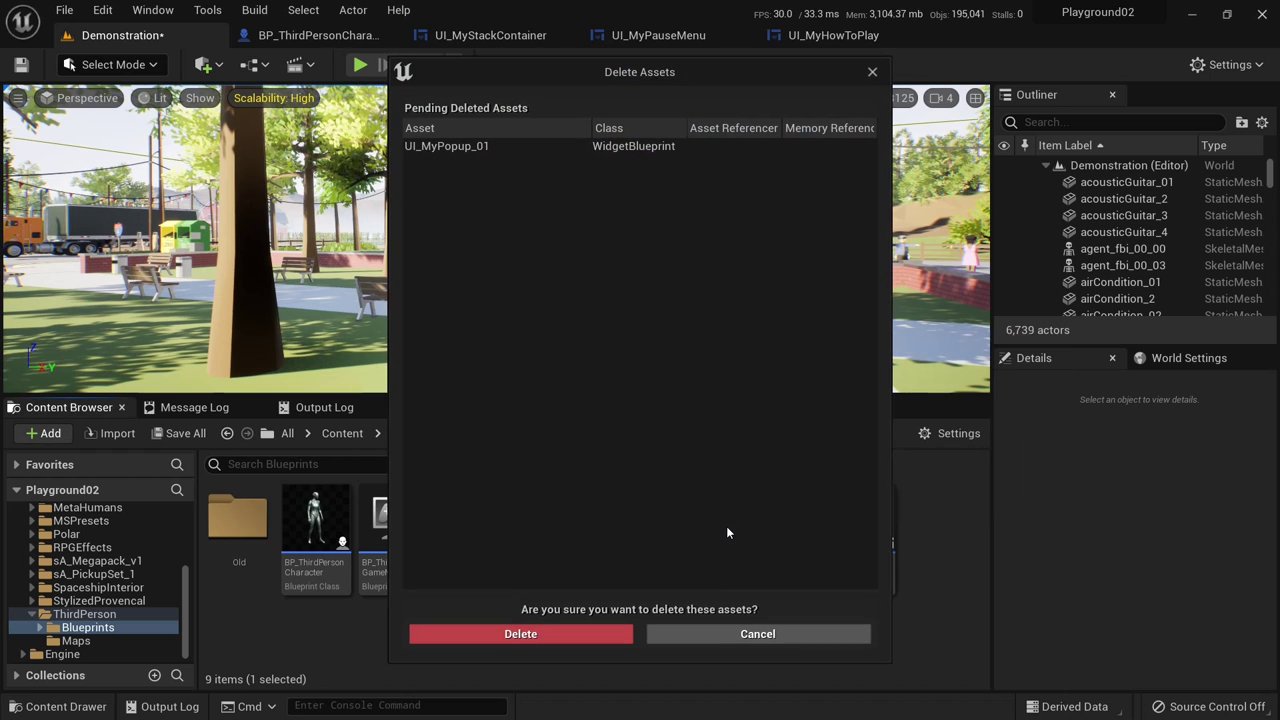
left_click(575, 632)
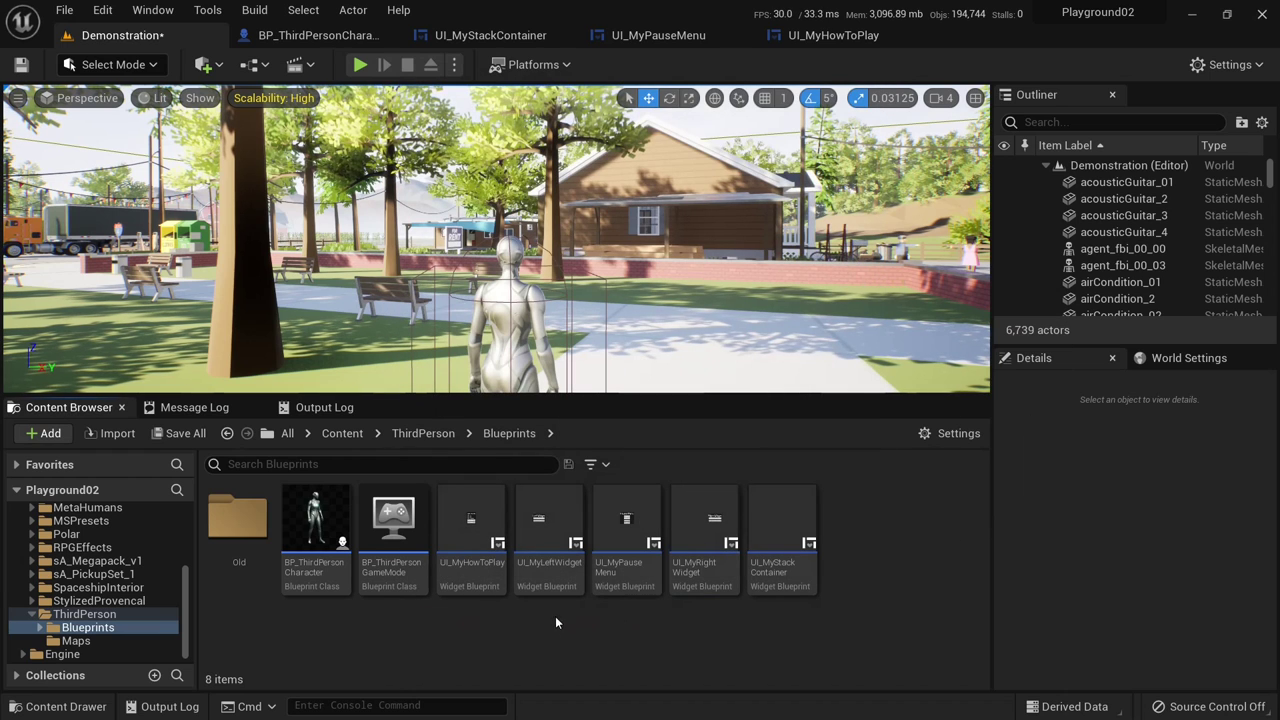
left_click(474, 540)
right_click(475, 540)
left_click(745, 221)
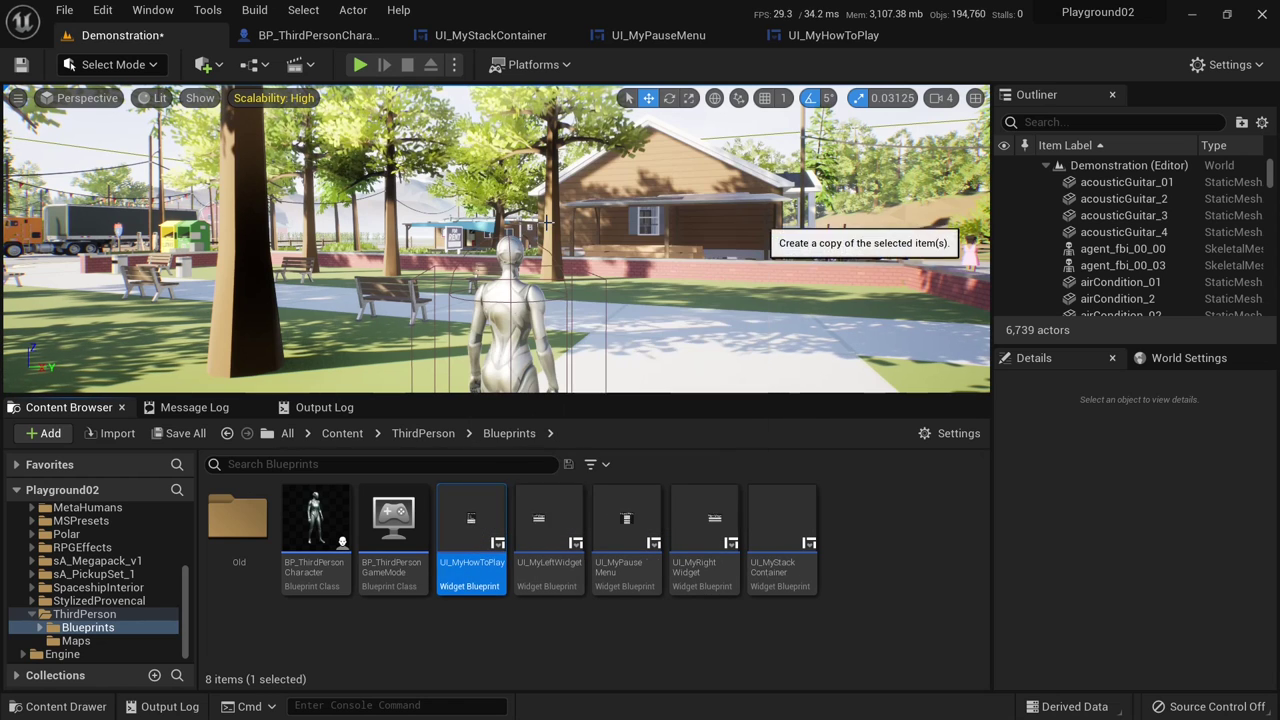
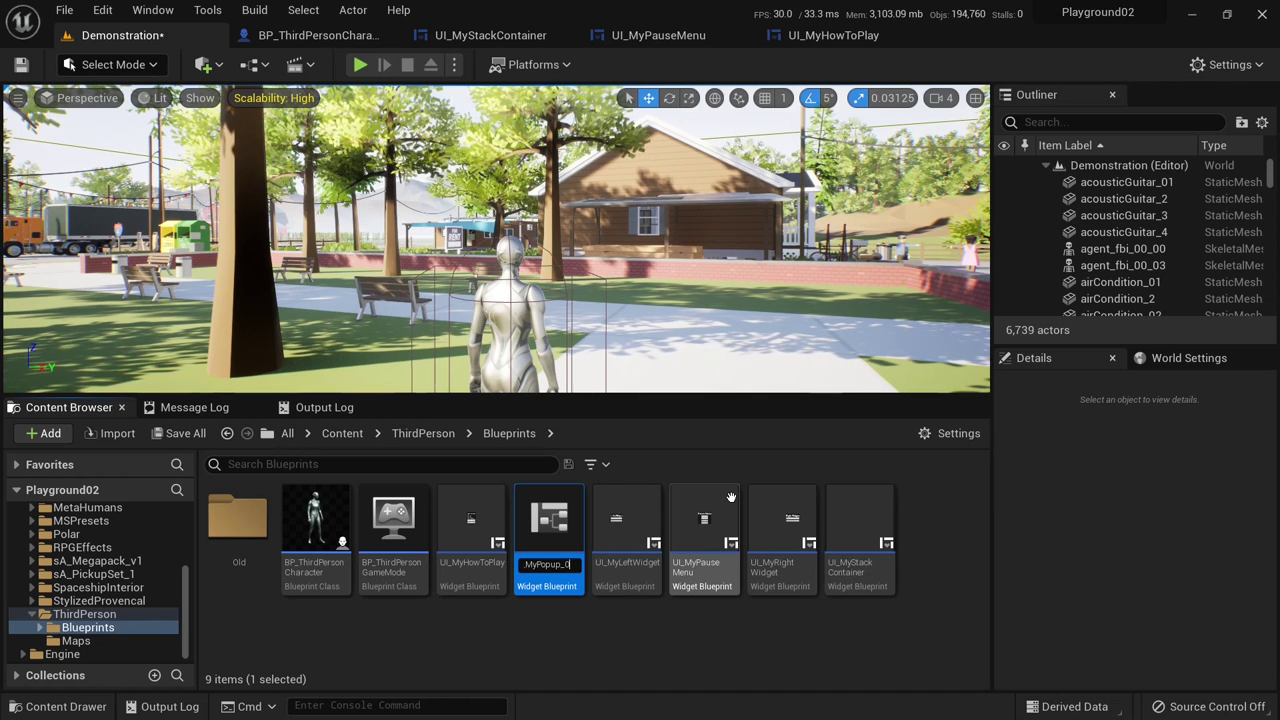
- Name the new widget UI_MyPopup_01, open it, and change its heading to 'Popup 01'
key("Return")
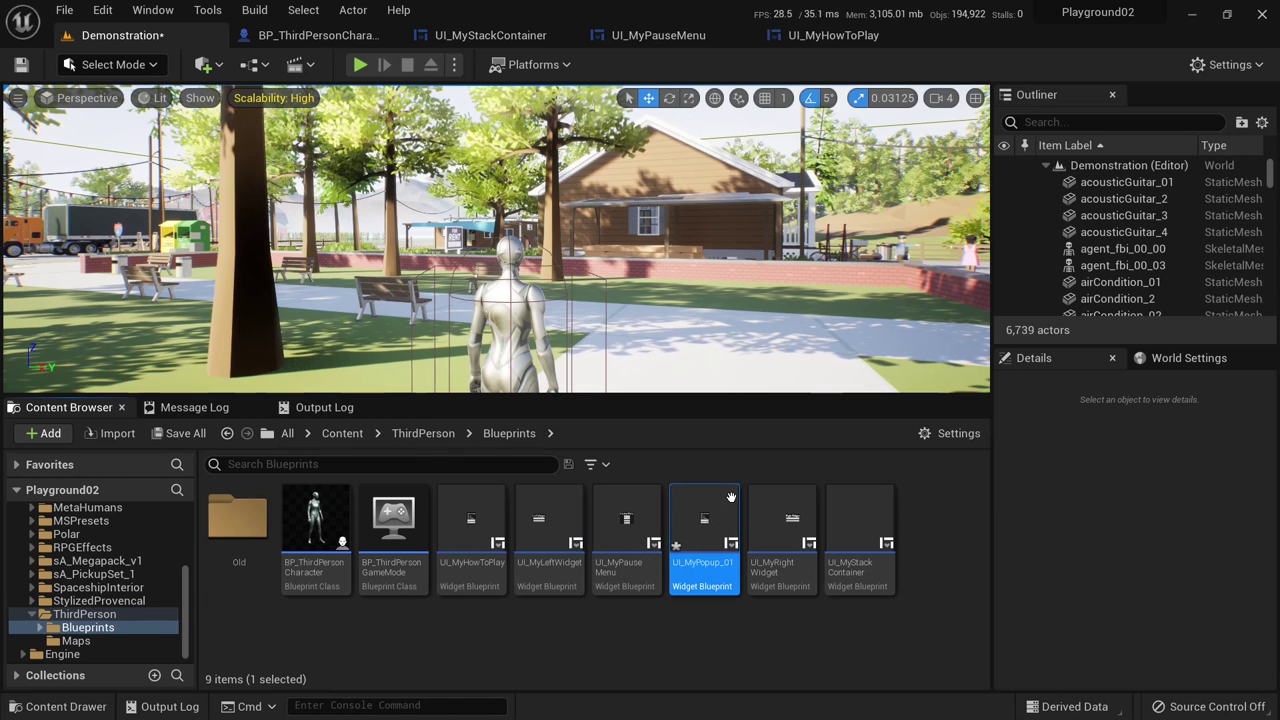
double_click(696, 537)
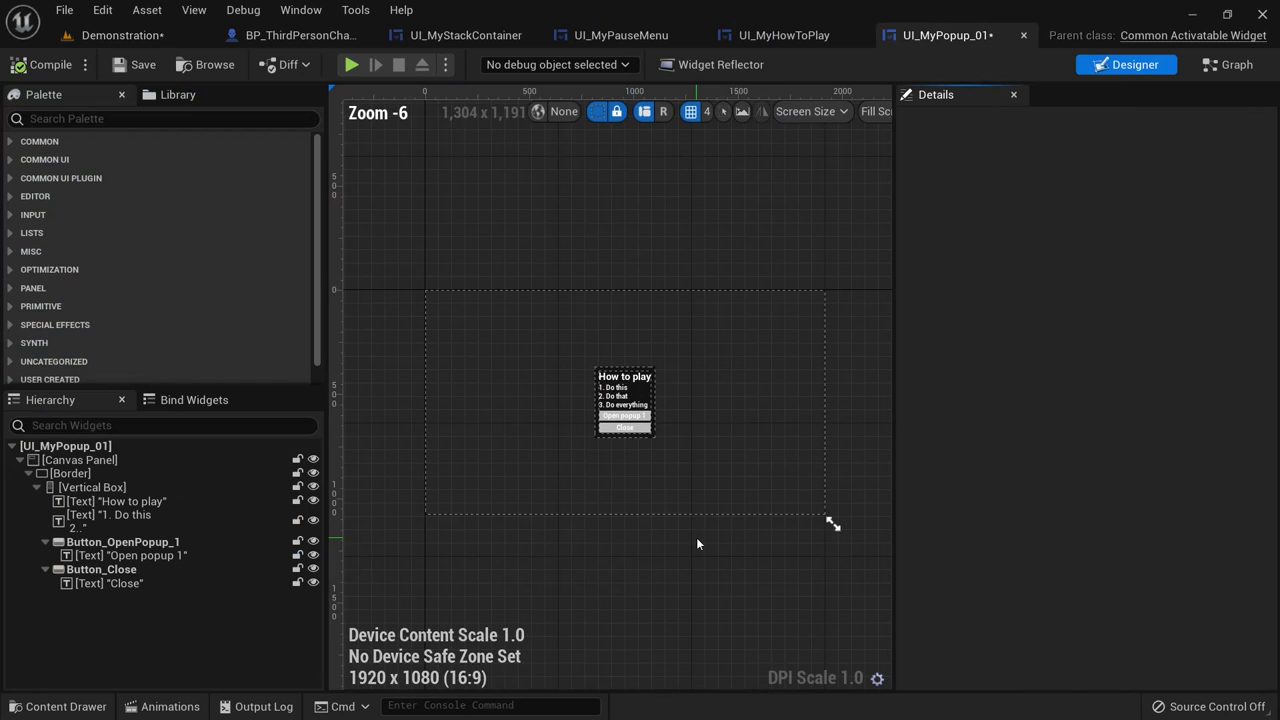
scroll(604, 428, "up", 1)
scroll(604, 428, "up", 1)
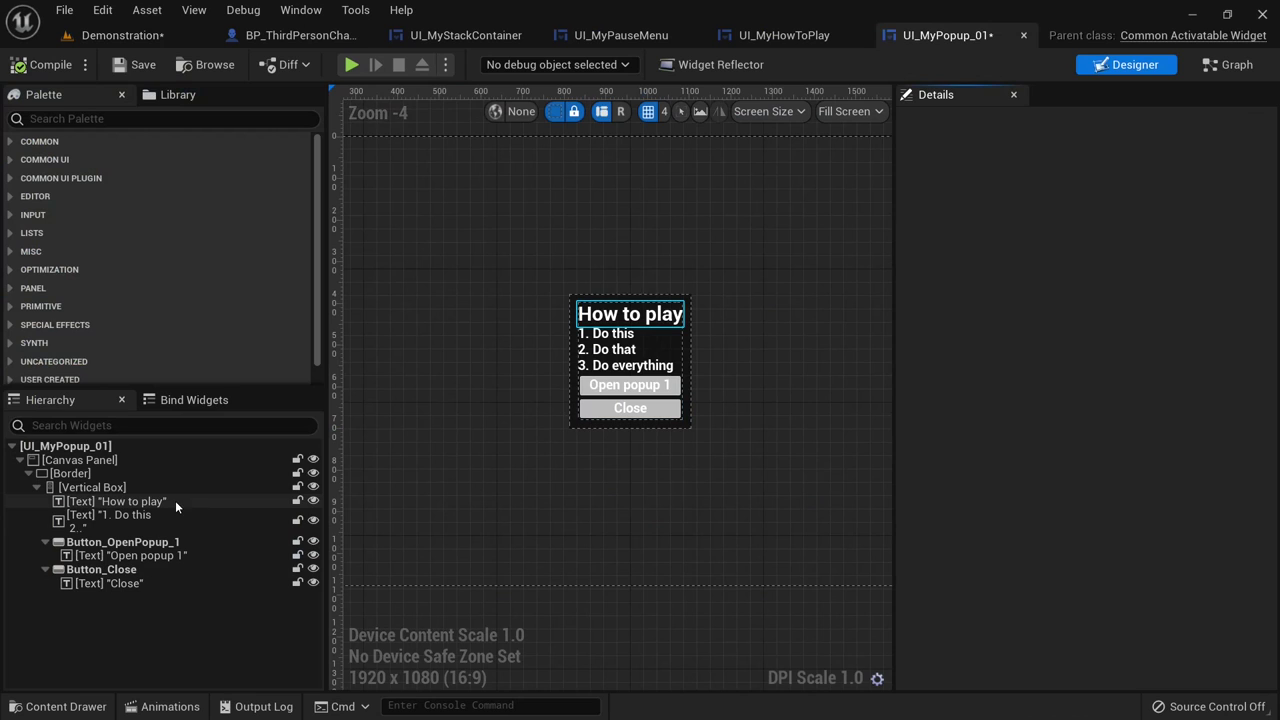
left_click(175, 500)
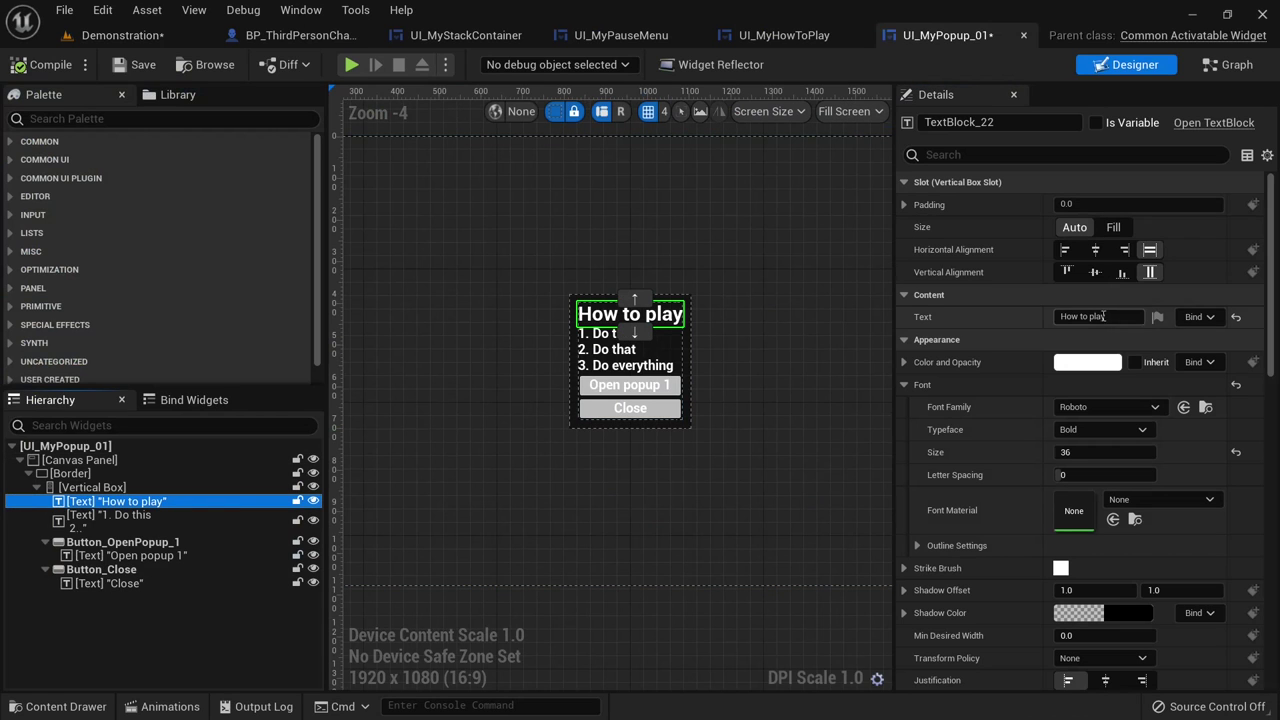
left_click(1103, 316)
type("Popup 01")
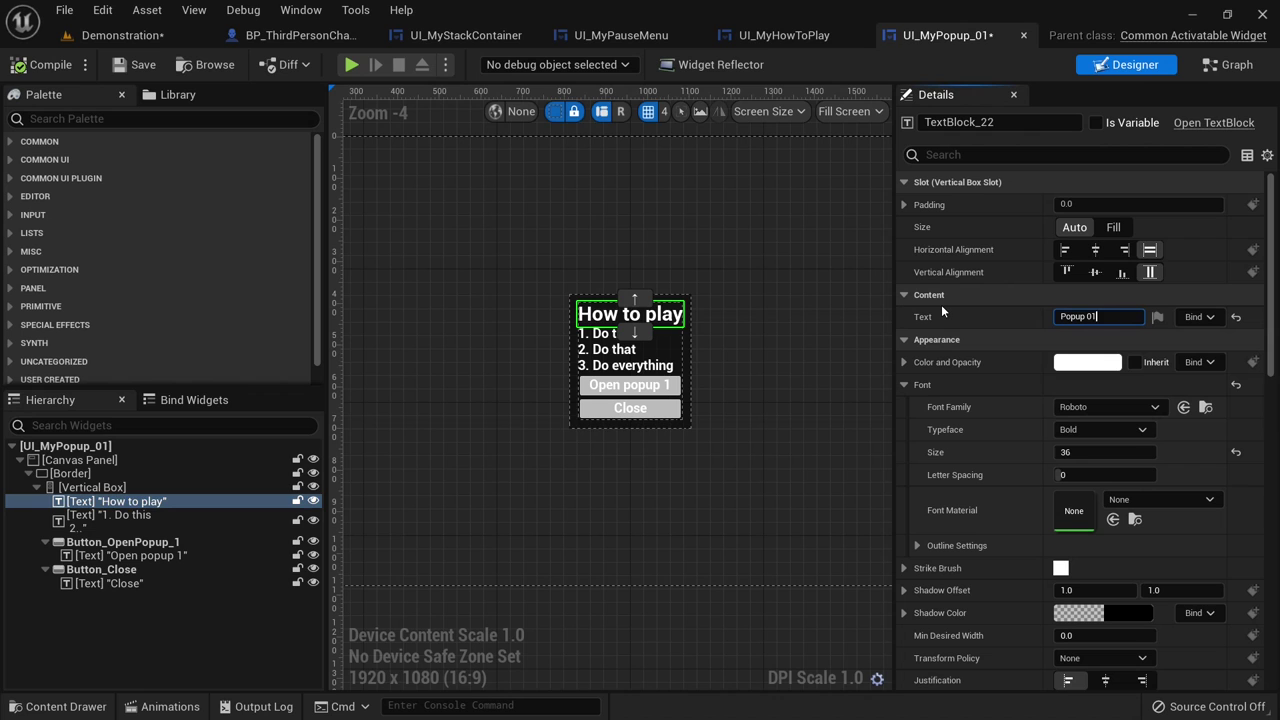
key("Return")
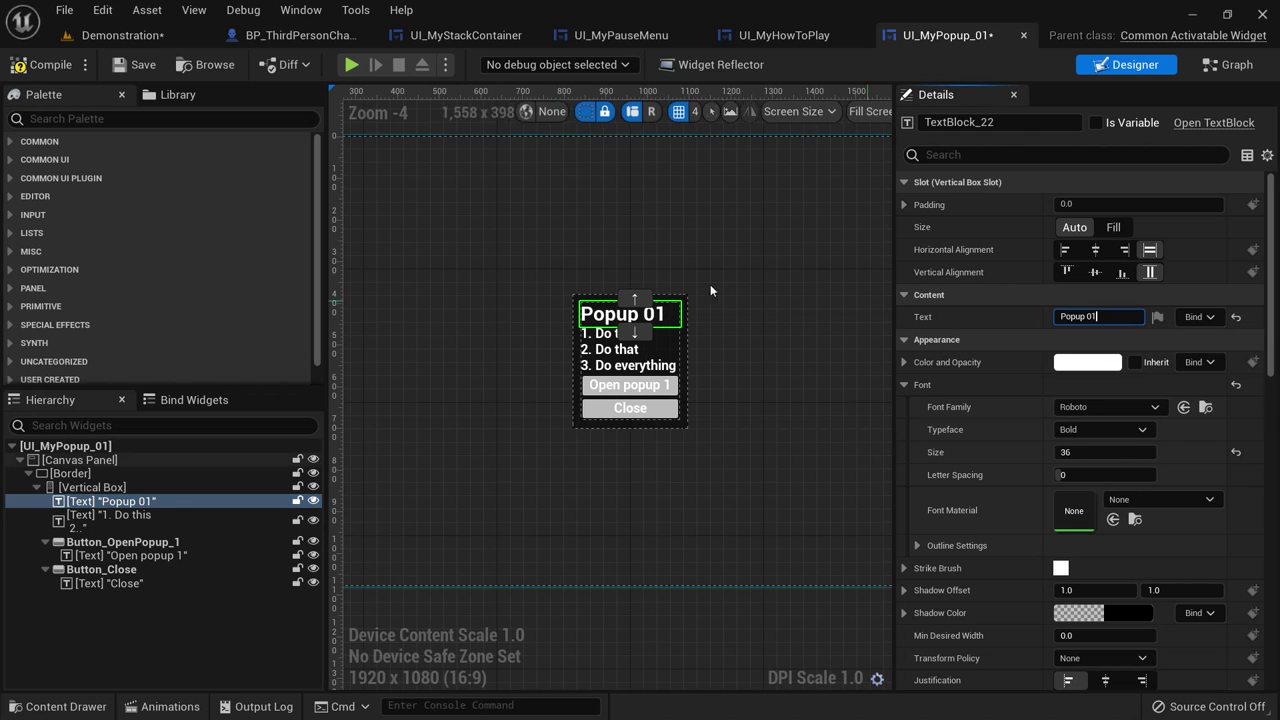
- Replace the numbered body text with 'This is popup 01' and 'It's cool' on two lines
scroll(705, 336, "up", 2)
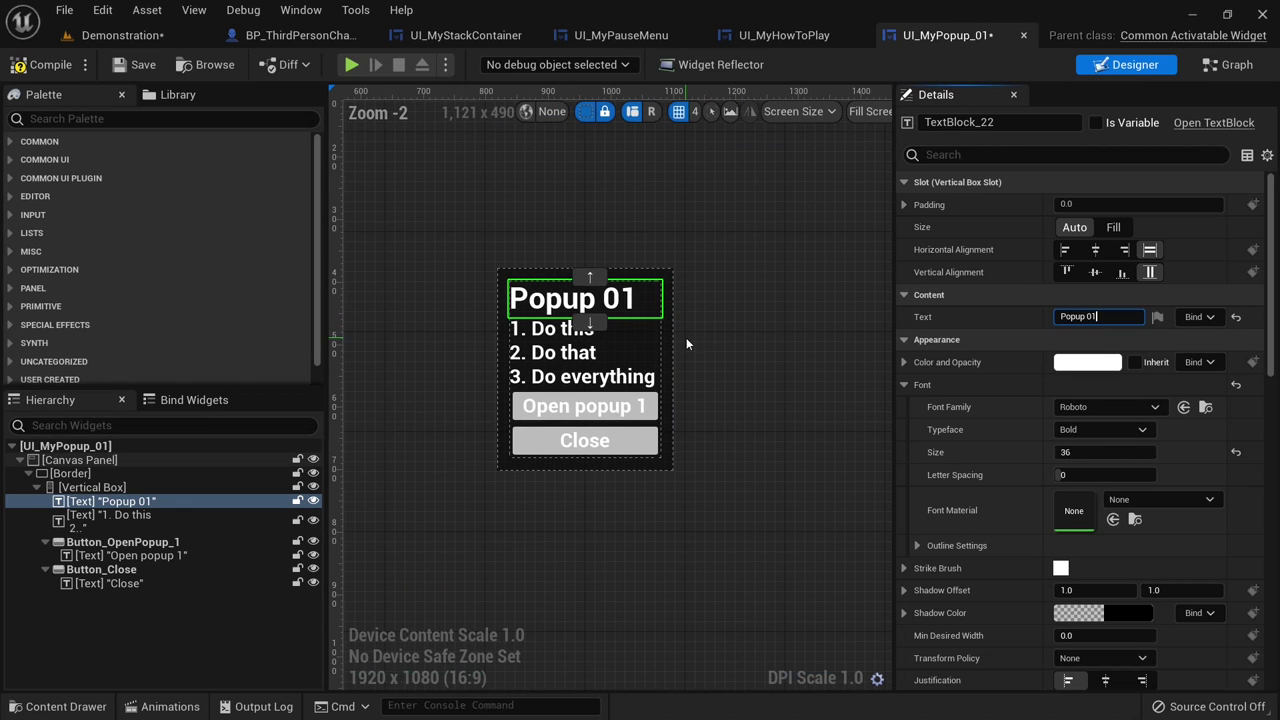
left_click(565, 345)
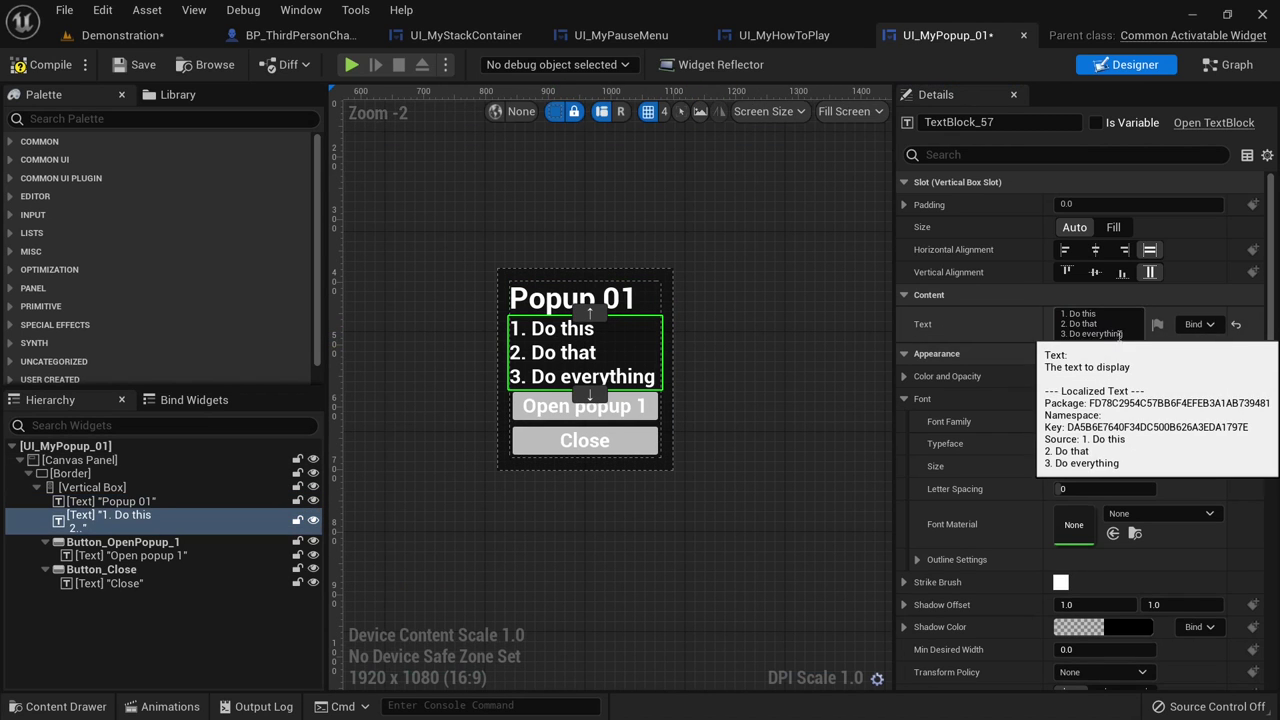
left_click(1120, 335)
type("T")
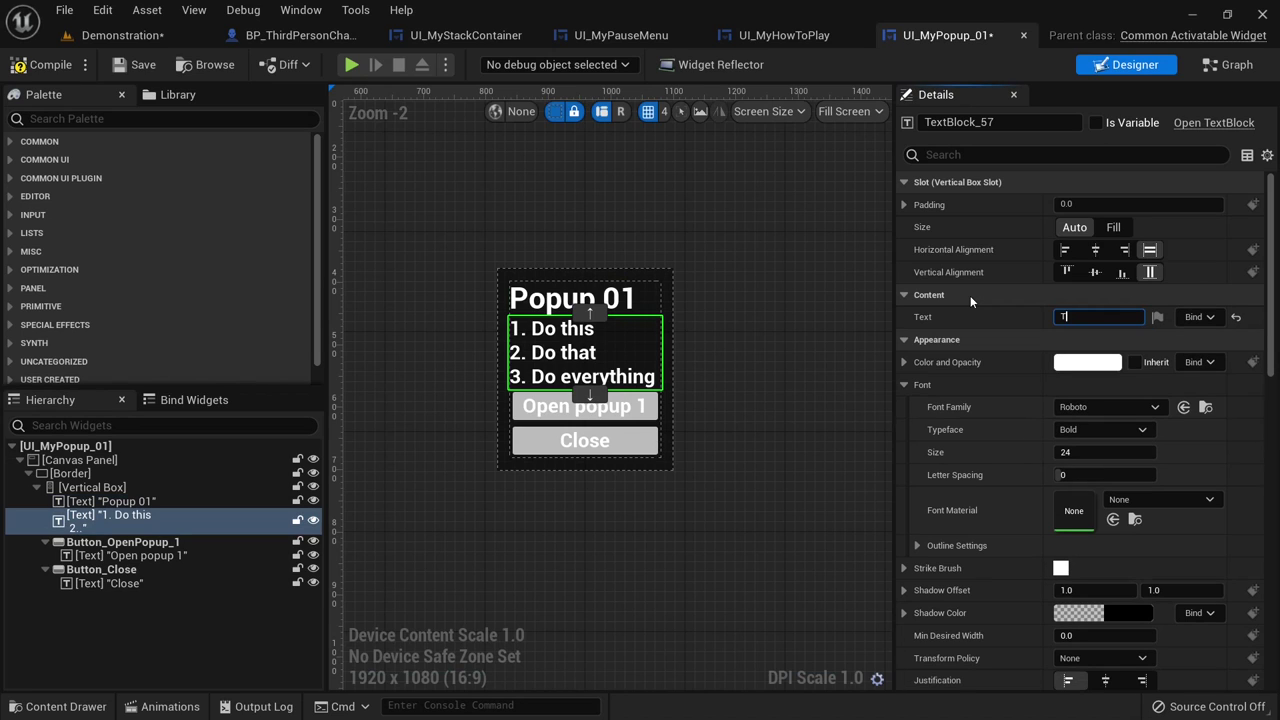
type("his is popup 01")
key("Return")
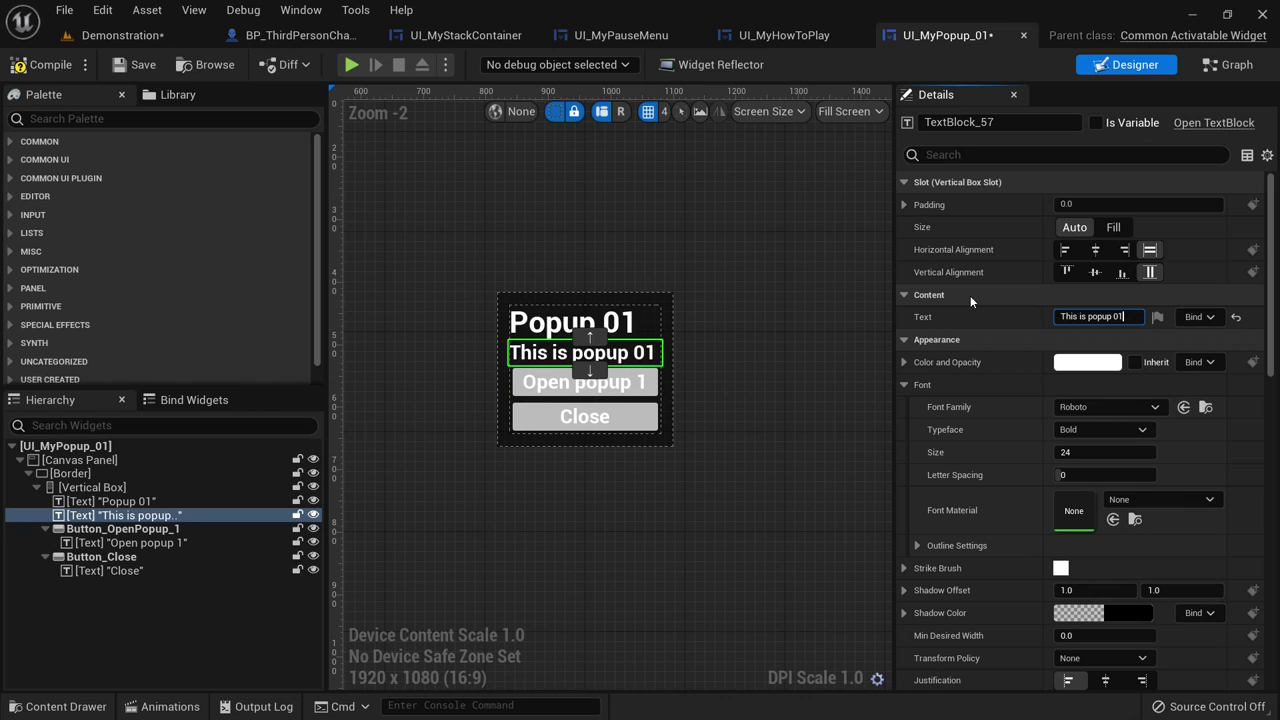
key("shift+Return")
type("Its coll")
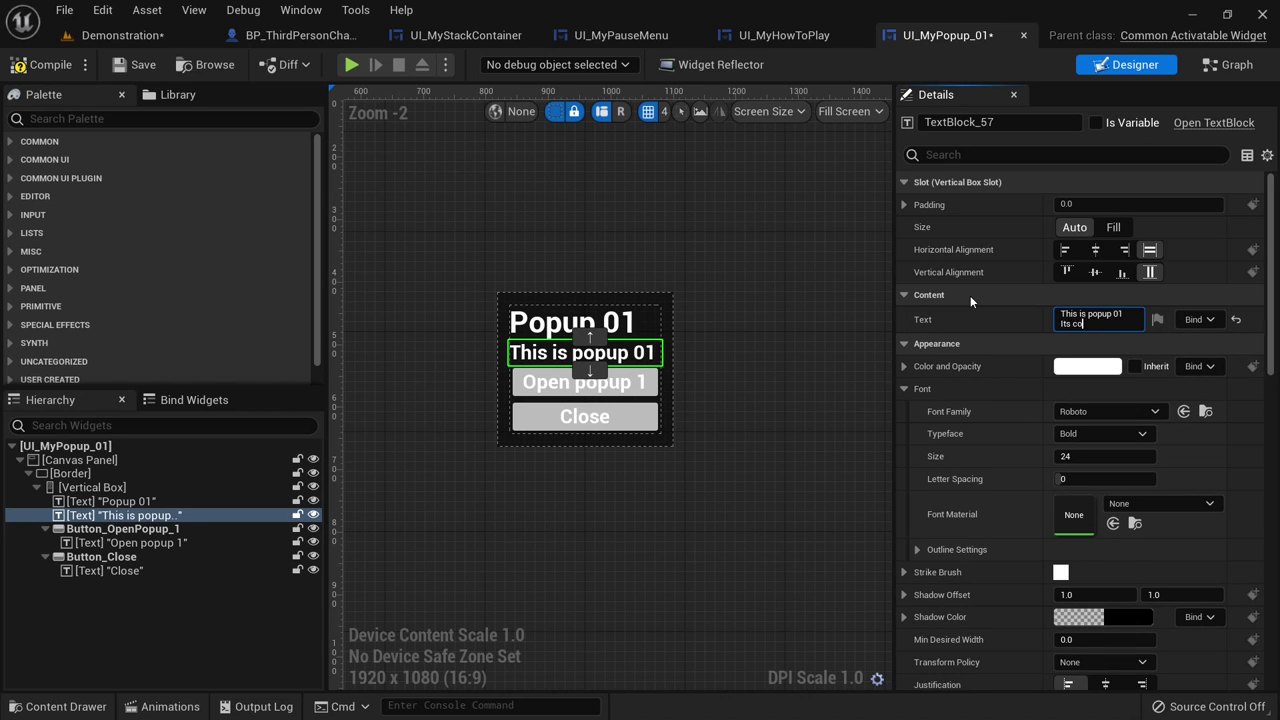
key("BackSpace")
key("BackSpace")
type("ol")
key("Left")
key("Left")
key("Left")
key("Left")
key("Left")
key("Left")
type("'")
key("End")
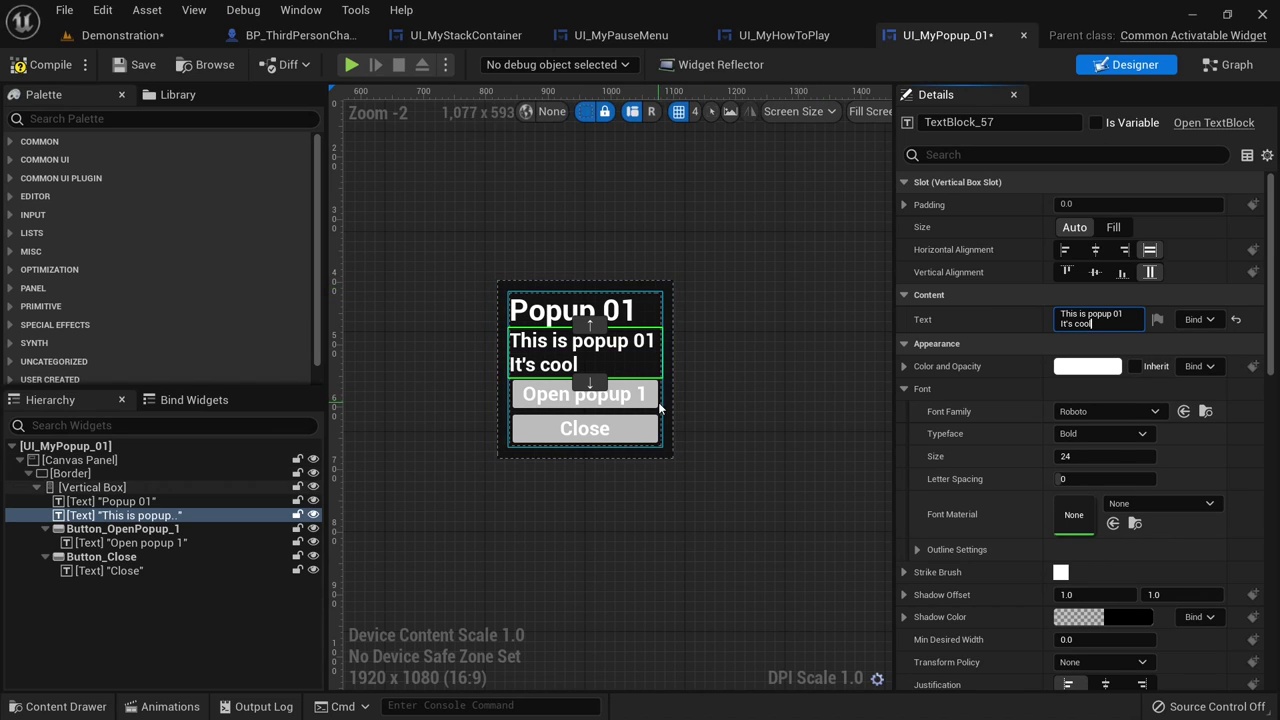
left_click(725, 383)
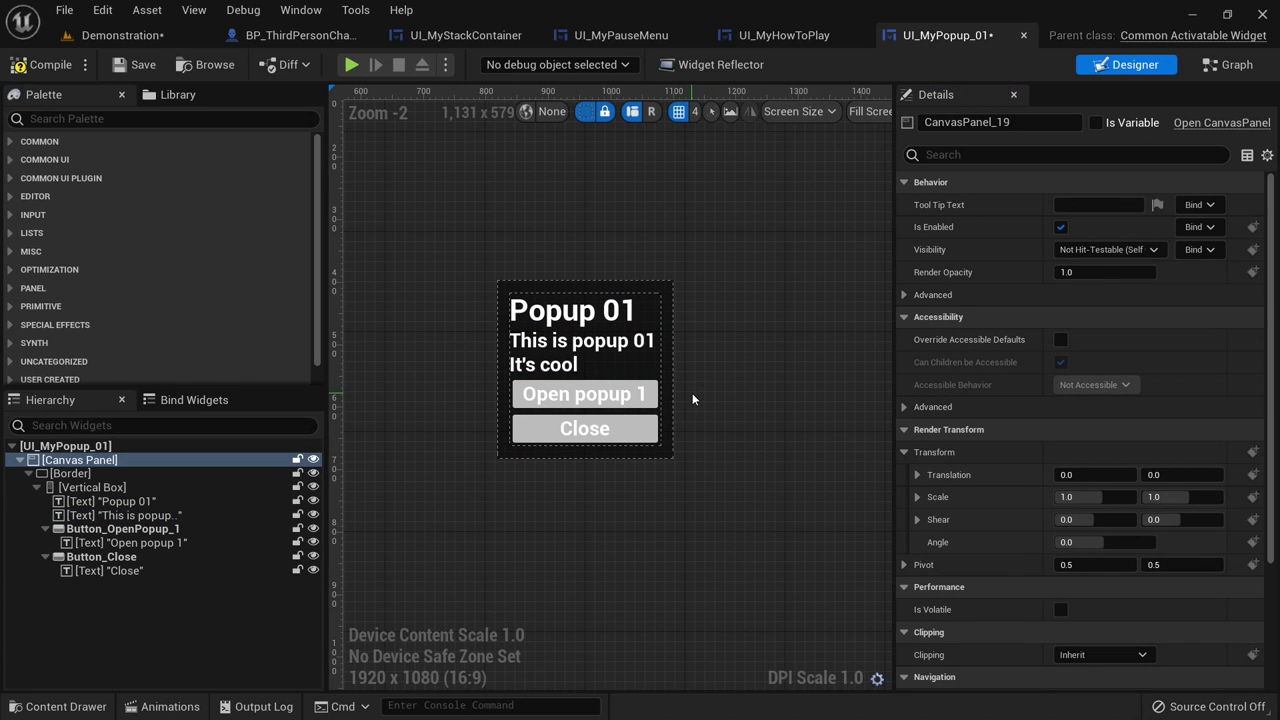
- Rename the Button_OpenPopup_1 button to Button_OpenPopup_2
left_click(619, 406)
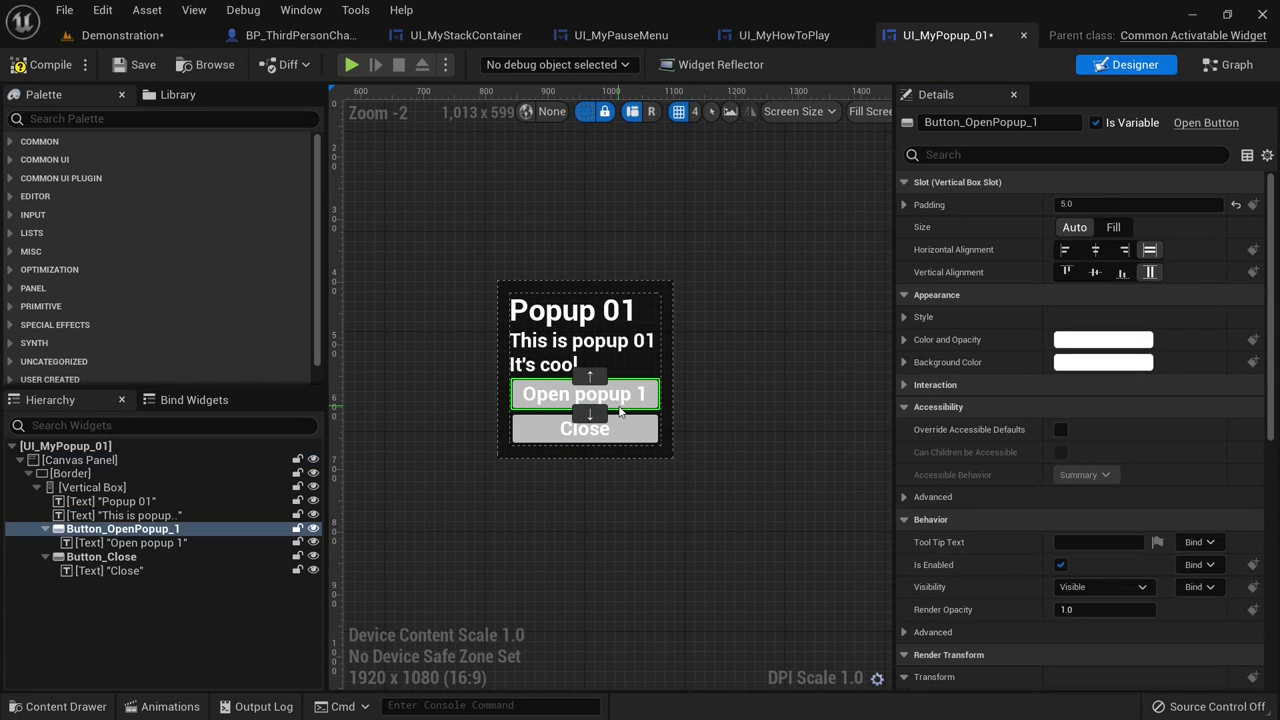
left_click(176, 529)
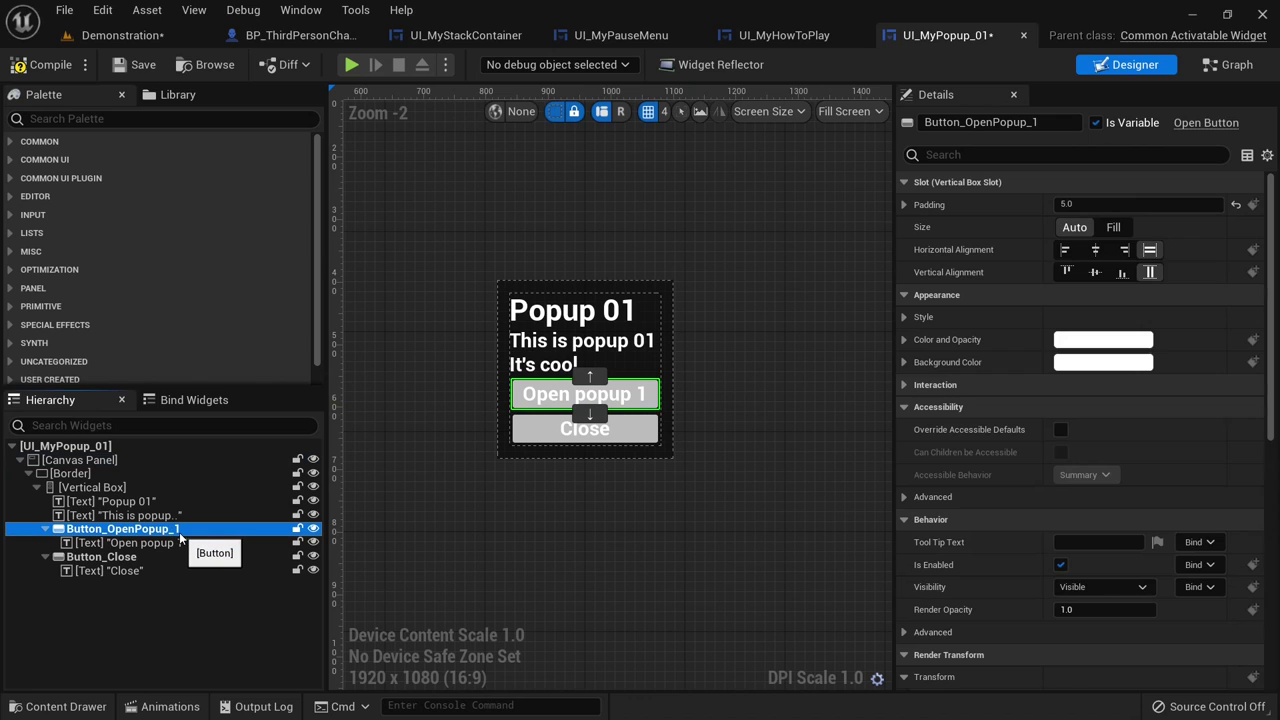
key("F2")
key("BackSpace")
type("2")
key("Return")
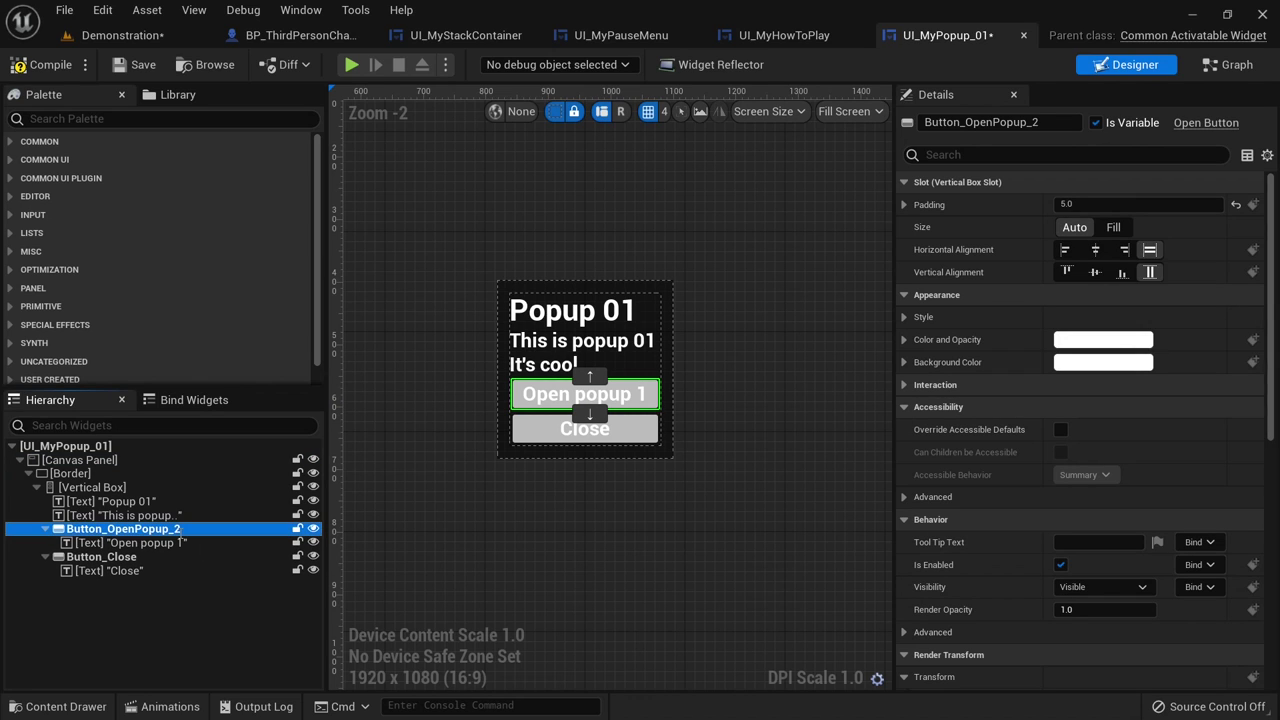
- Change the button's label text to 'Open popup 2' and show the event graph
left_click(172, 542)
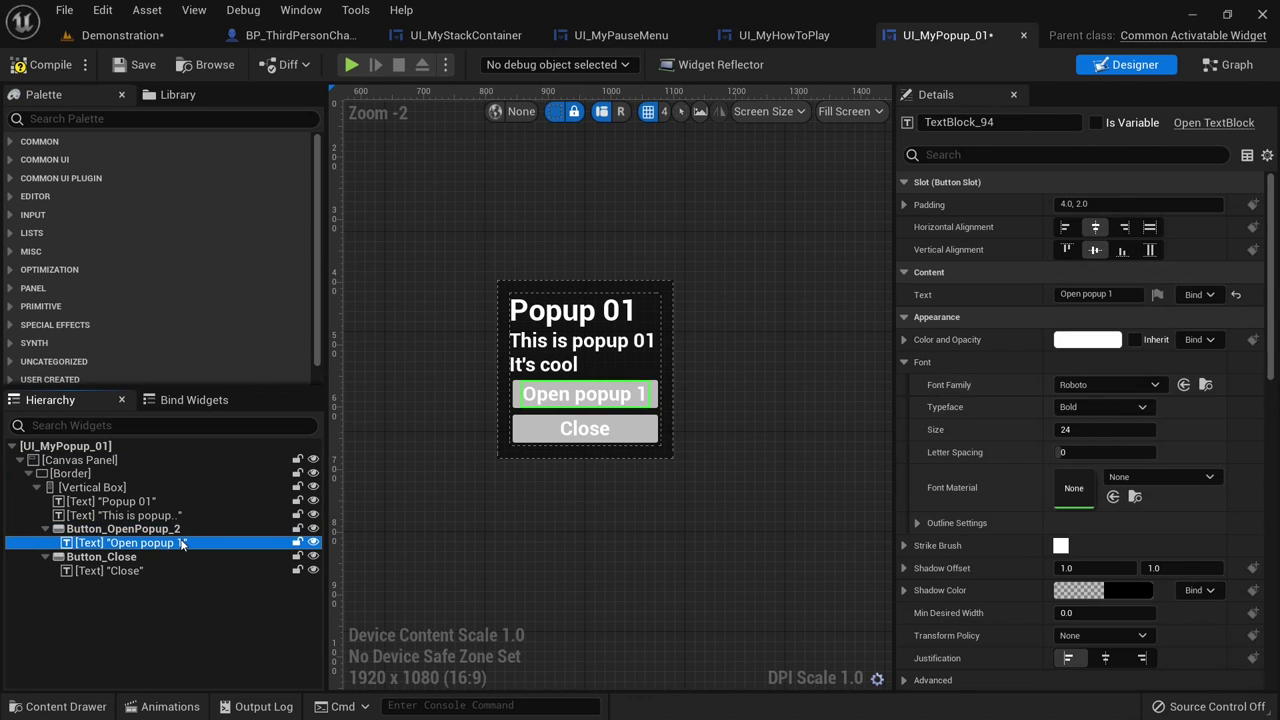
left_click(1130, 294)
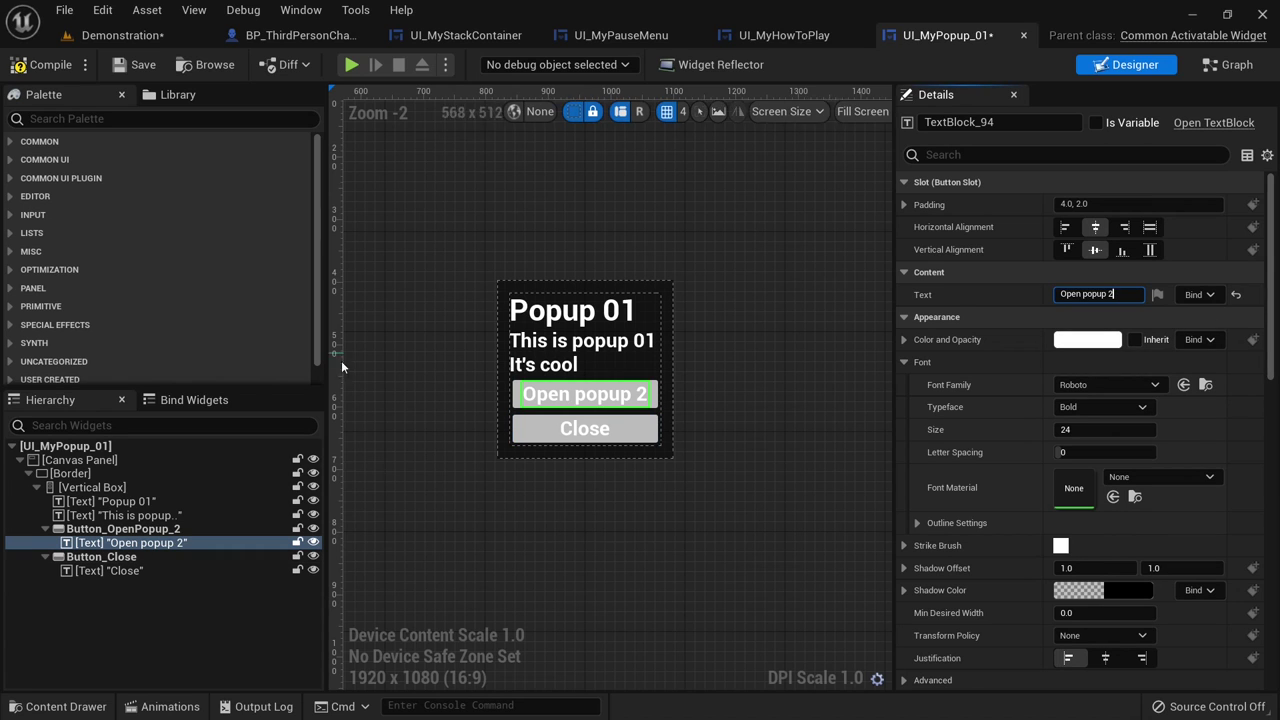
scroll(591, 421, "down", 4)
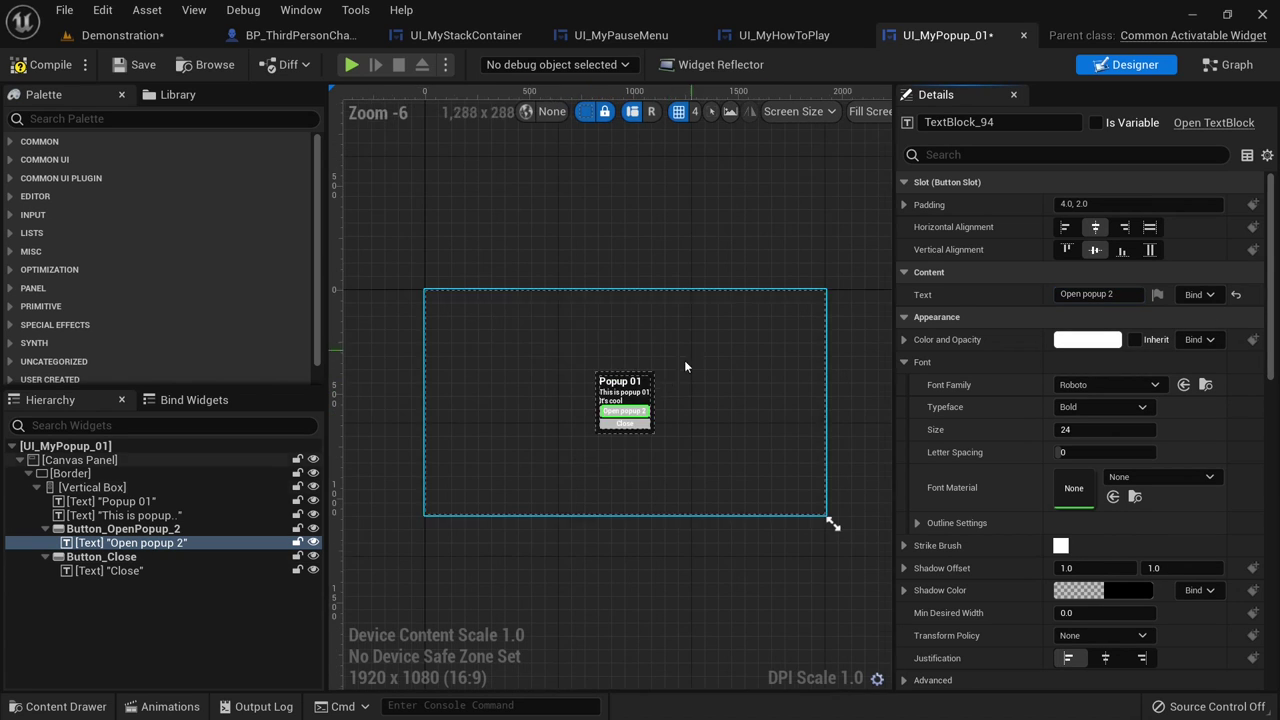
scroll(650, 390, "up", 1)
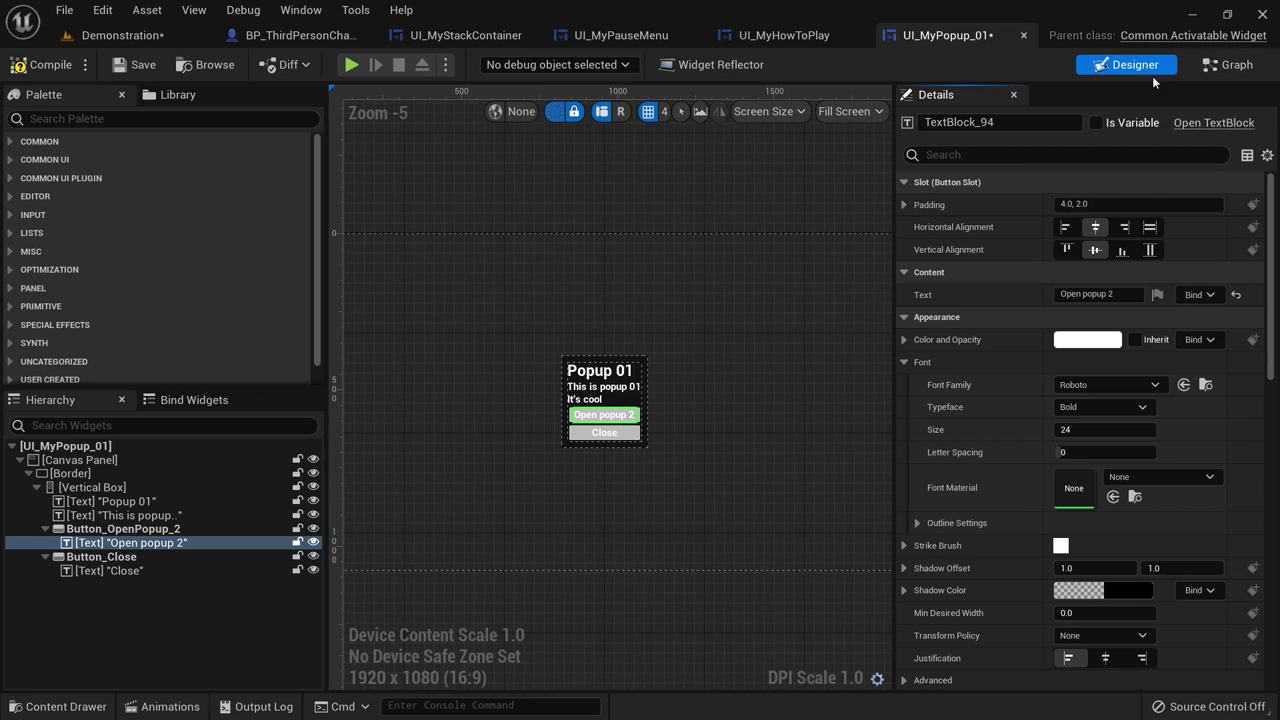
left_click(1226, 66)
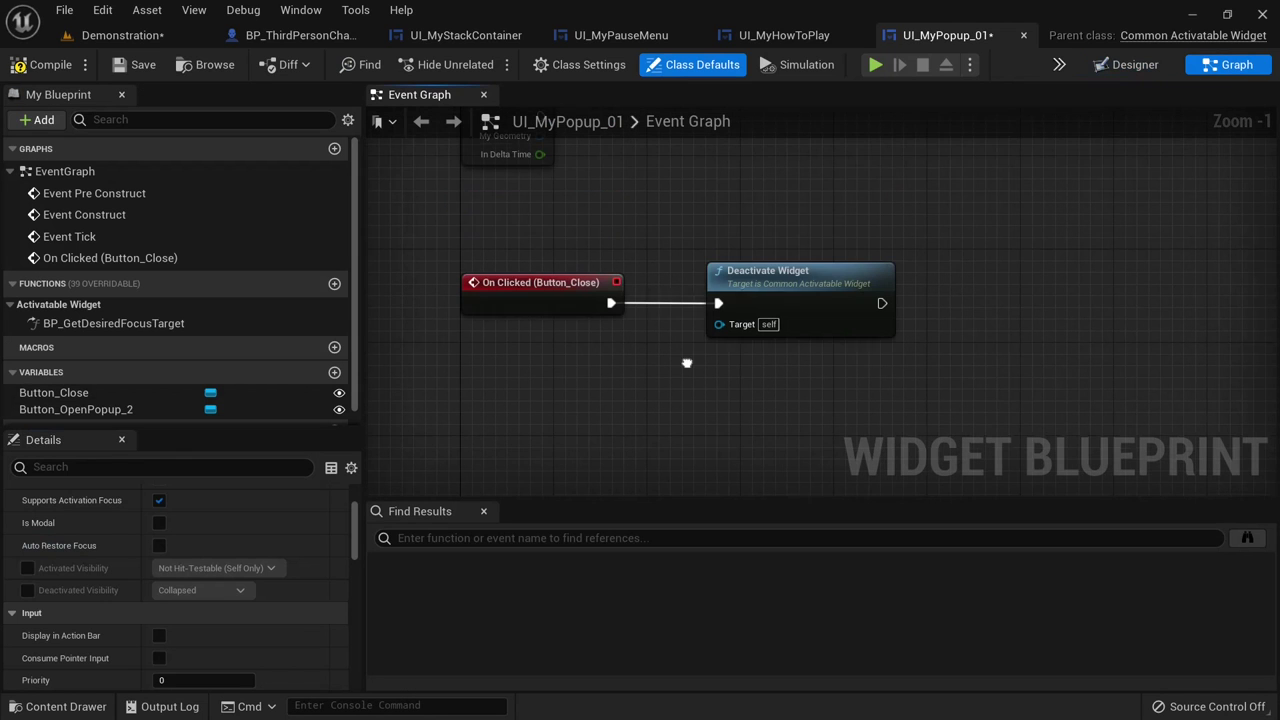
- Add an On Clicked event for Button_OpenPopup_1 in UI_MyHowToPlay's event graph
left_click_drag(434, 240, 640, 358)
left_click(657, 362)
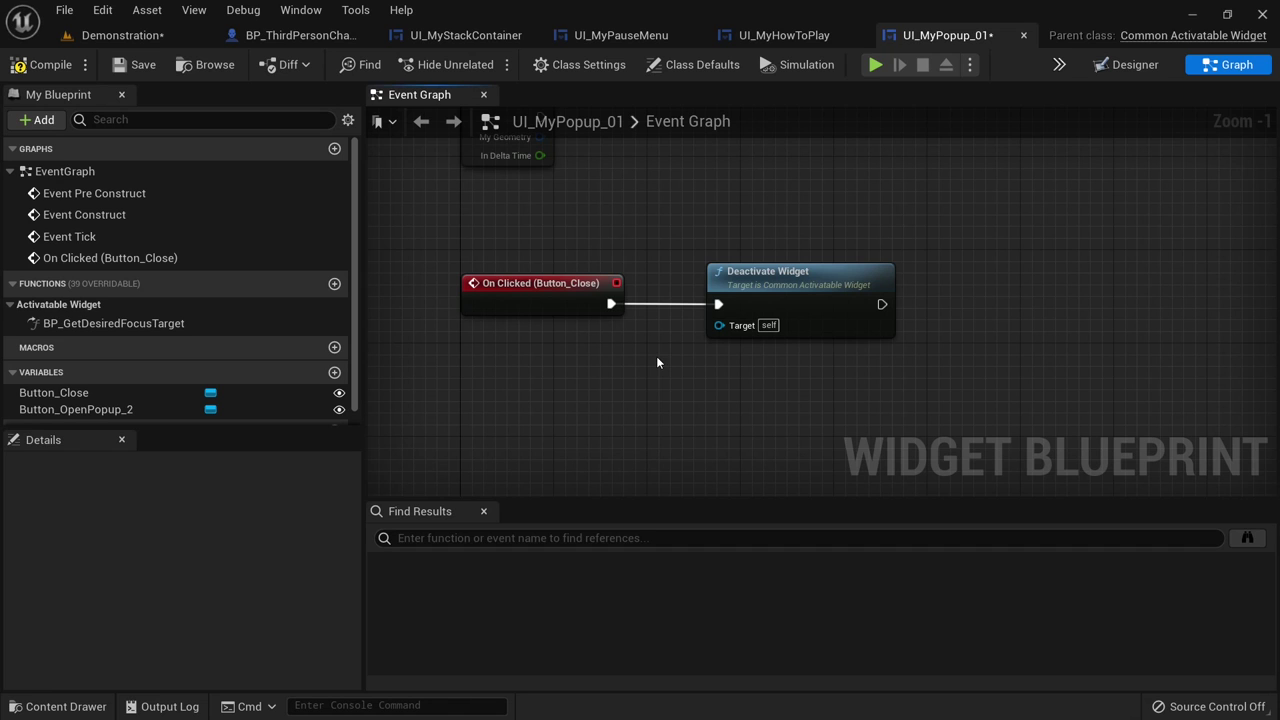
left_click(784, 35)
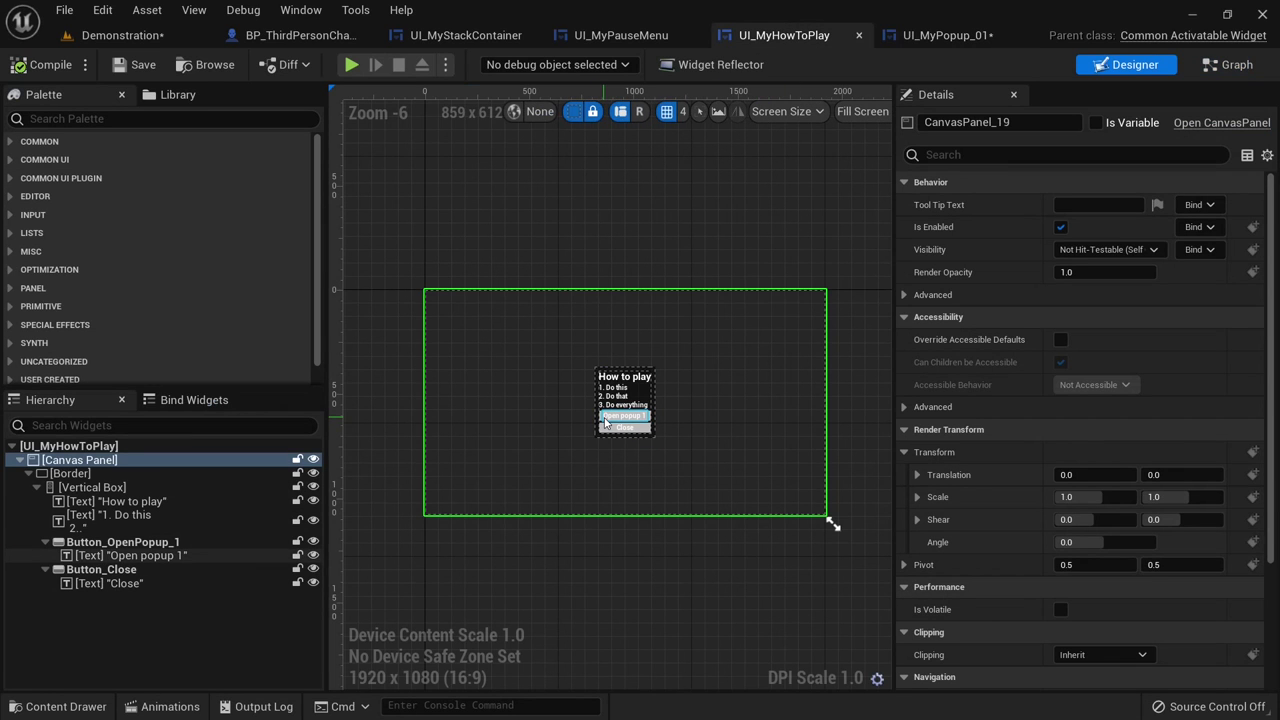
left_click(1226, 64)
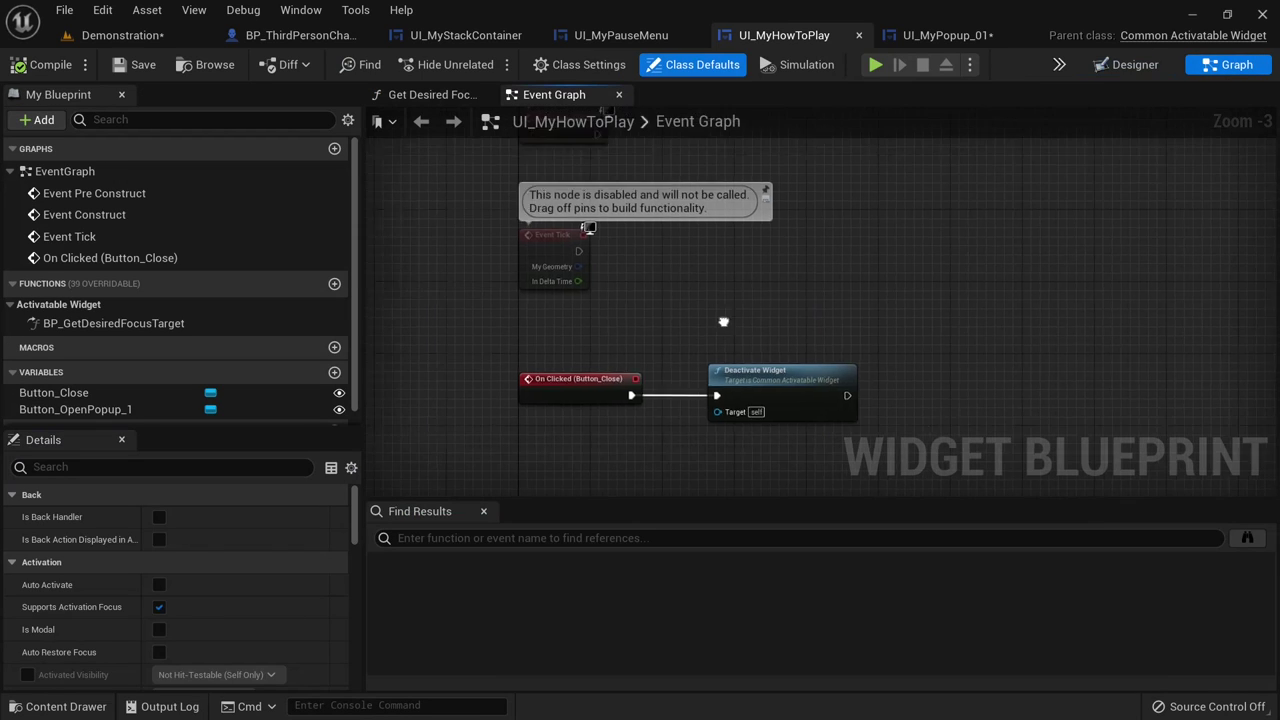
left_click(97, 410)
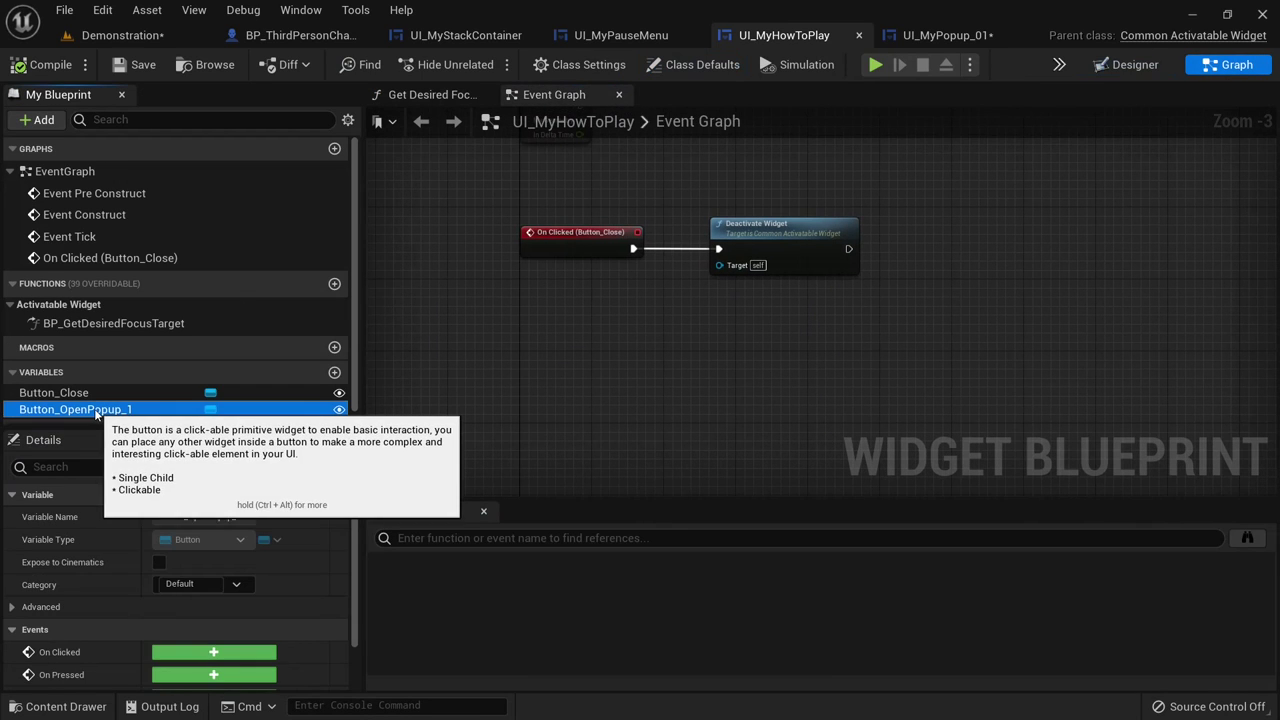
left_click(213, 652)
scroll(730, 383, "down", 1)
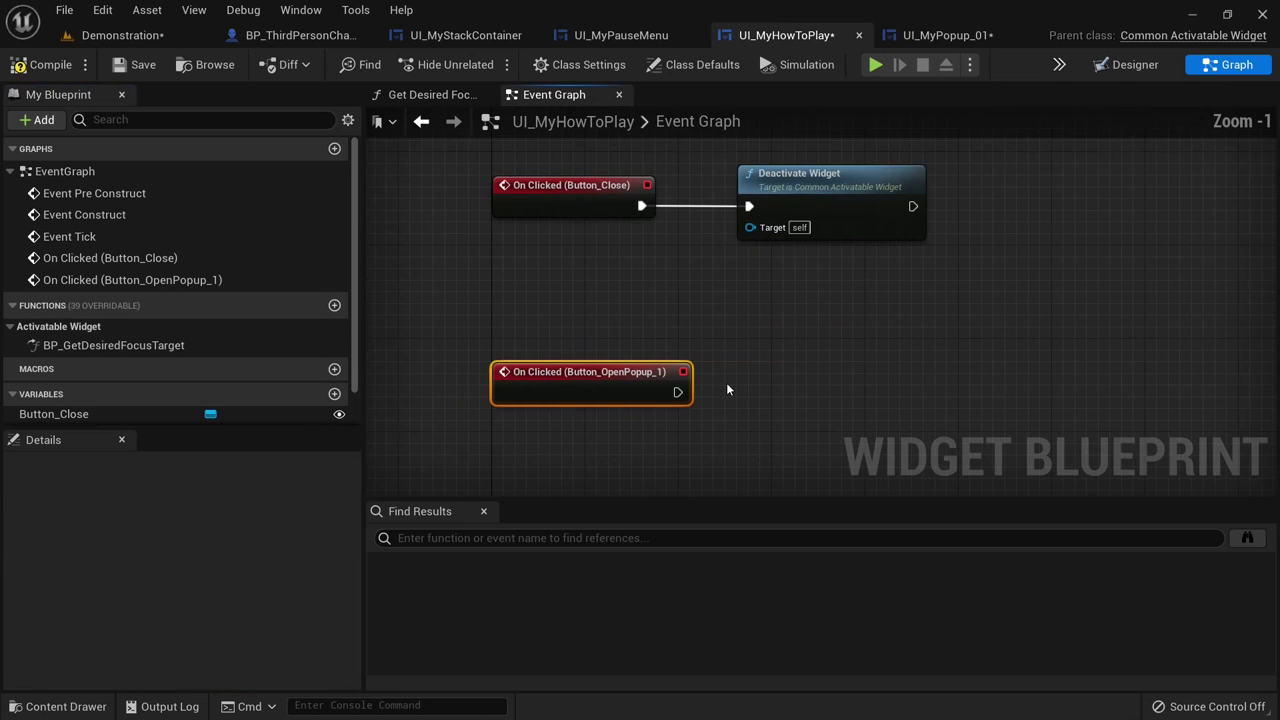
- Copy the pause menu's Cast and Push Widget nodes into the How to Play graph
left_click(614, 36)
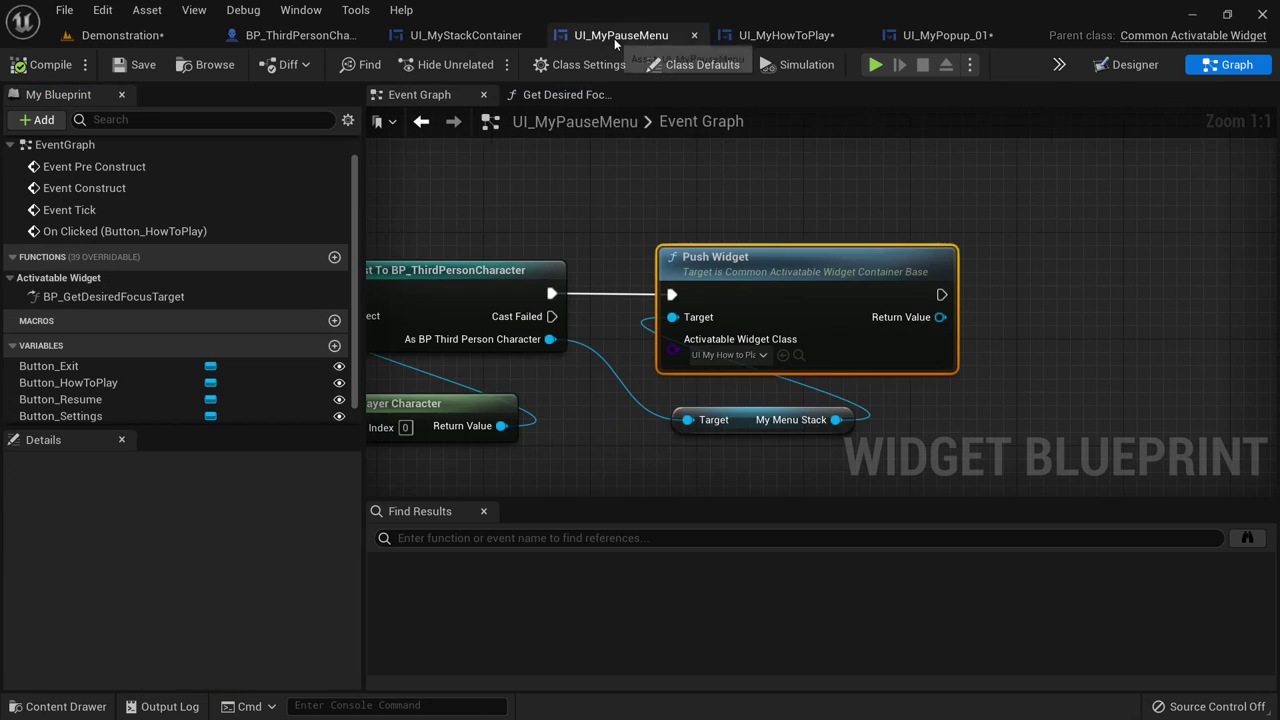
scroll(742, 207, "down", 2)
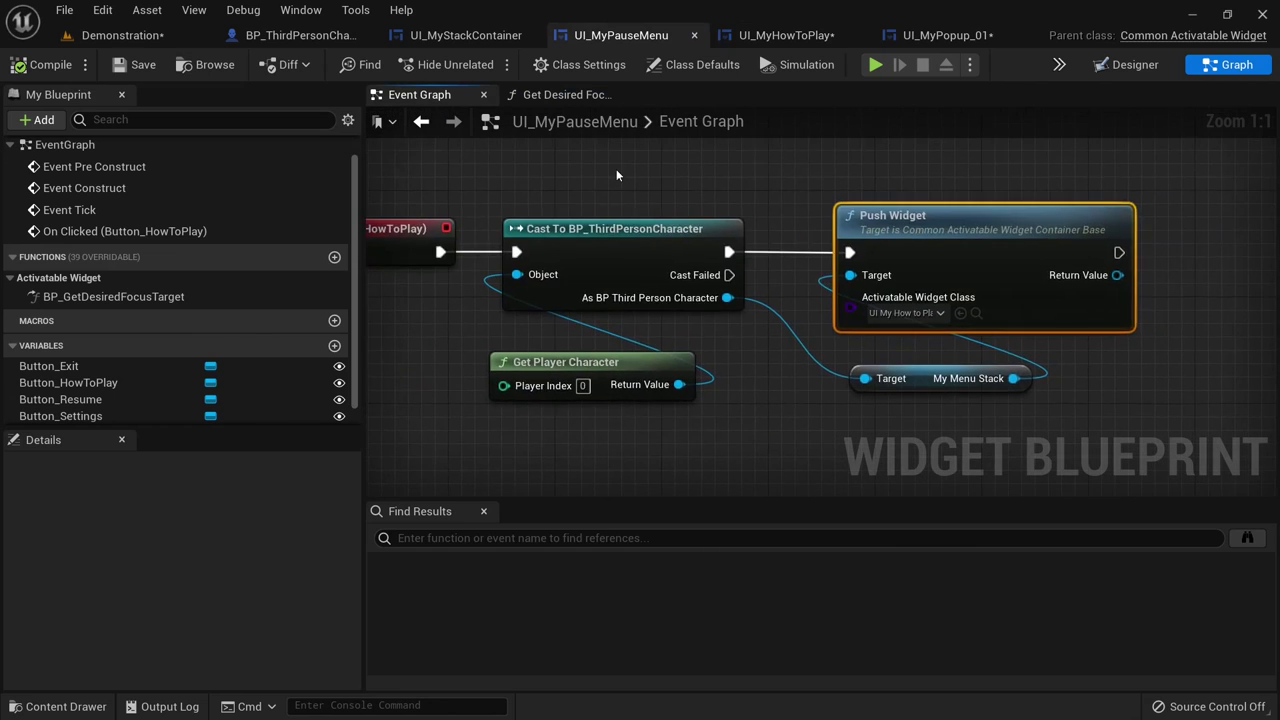
right_click_drag(580, 159, 585, 250)
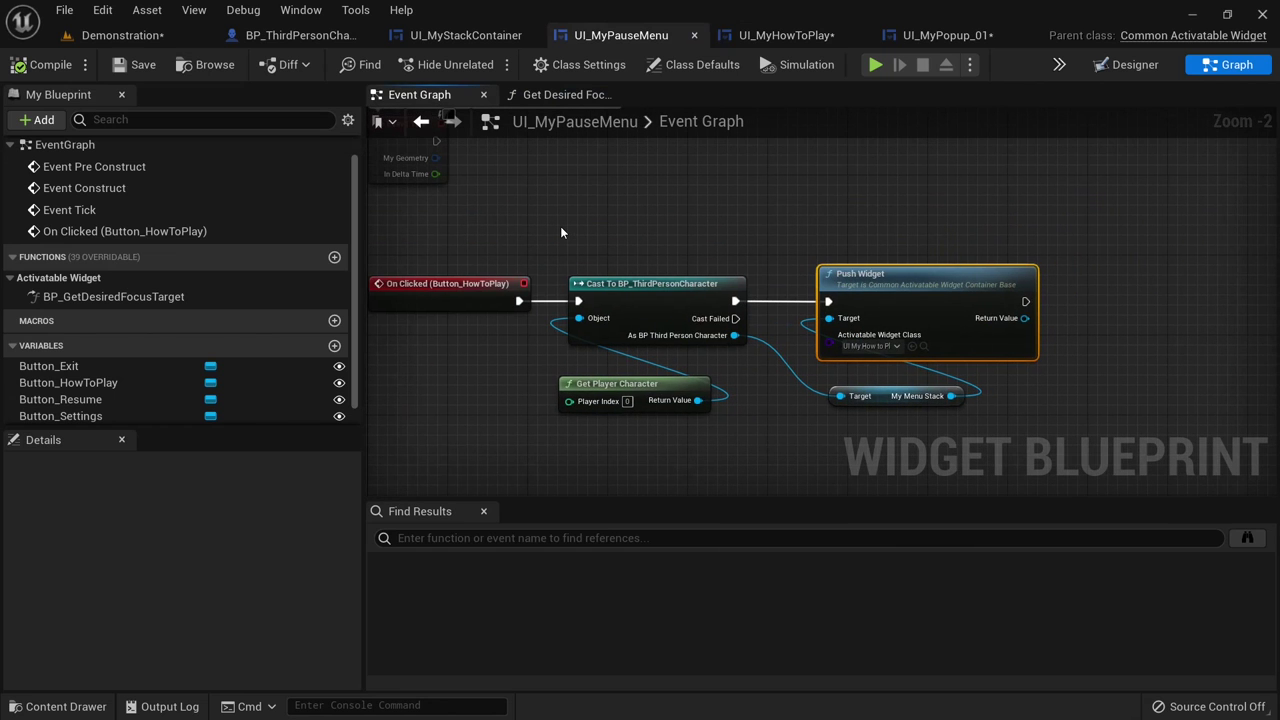
left_click_drag(560, 226, 860, 420)
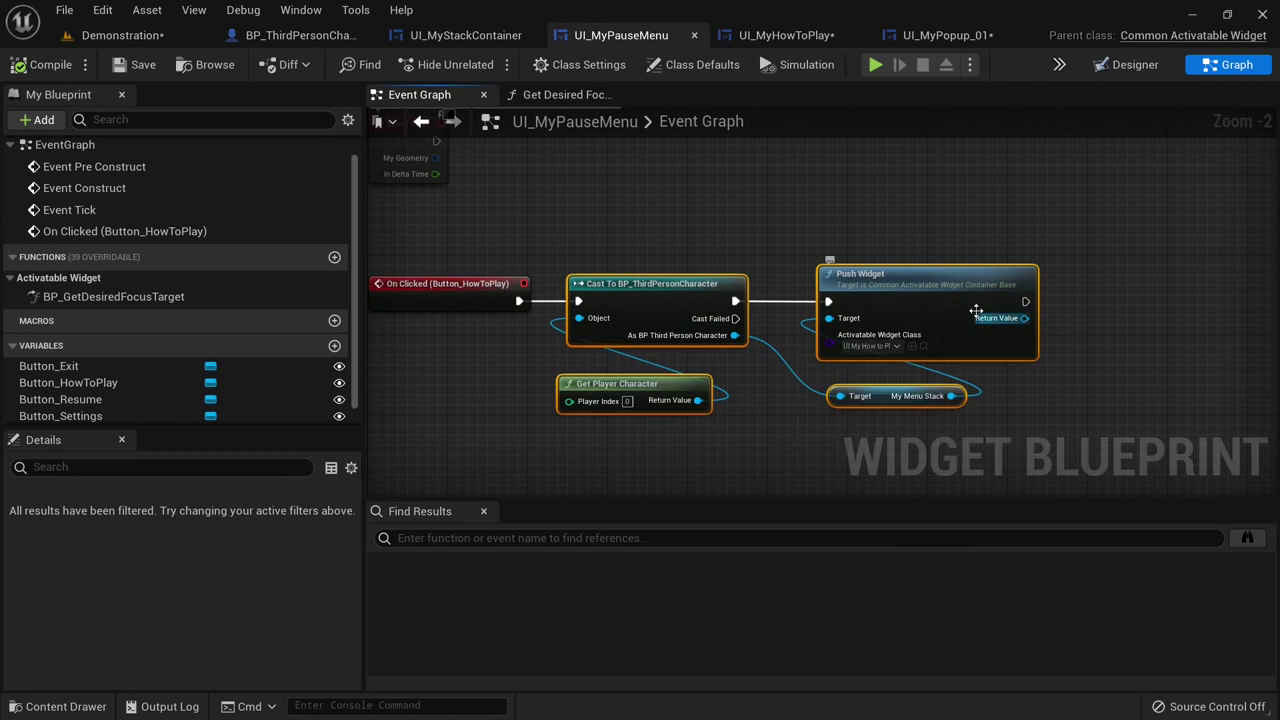
left_click(812, 41)
scroll(706, 356, "up", 1)
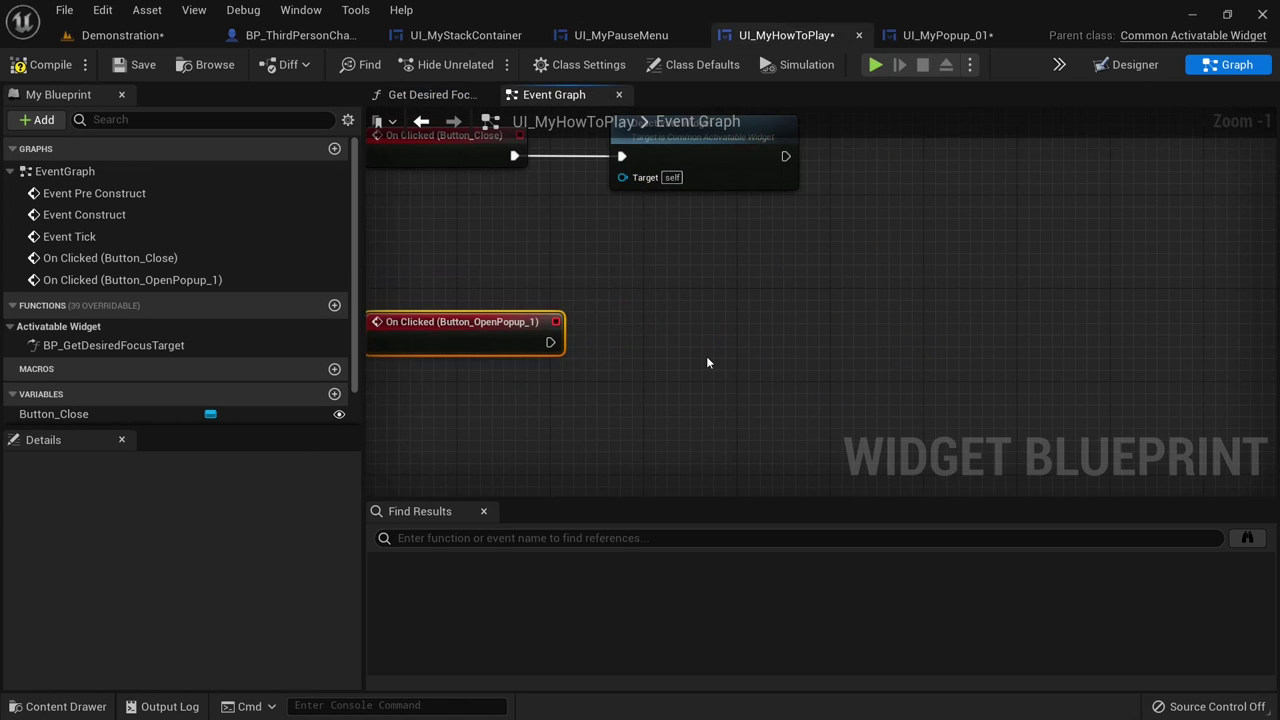
key("ctrl+v")
key("ctrl+z")
key("ctrl+v")
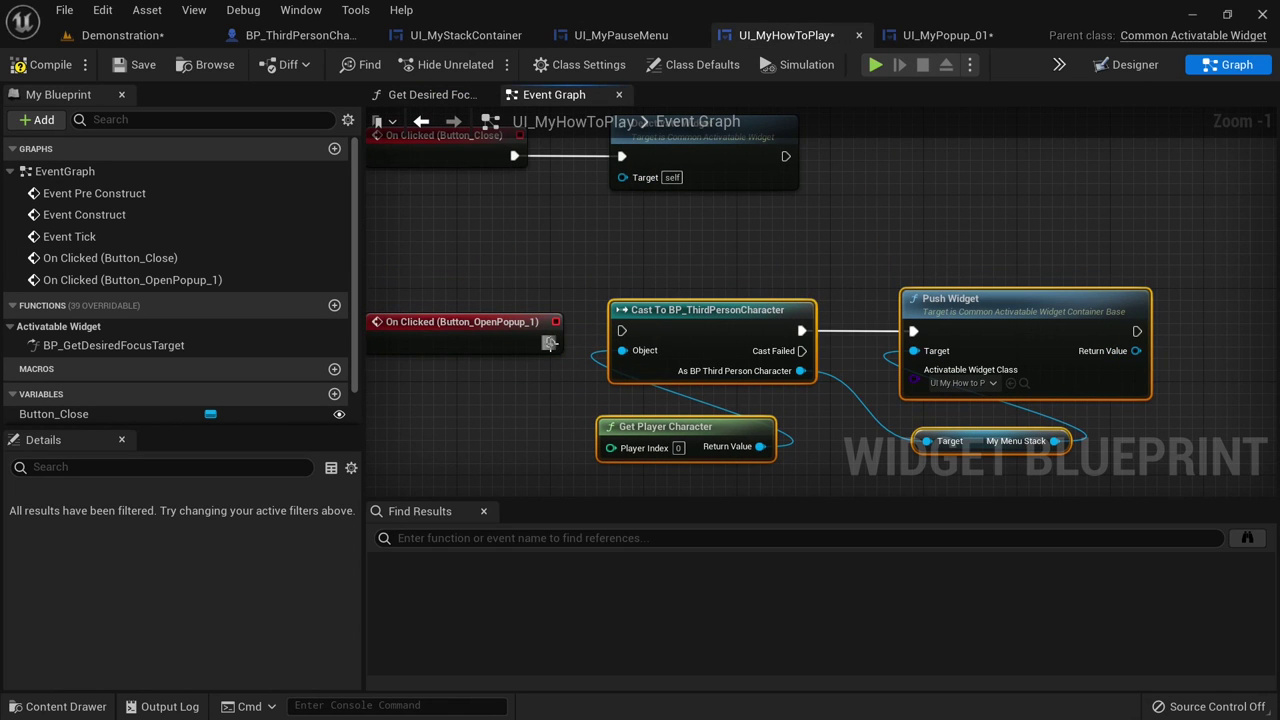
- Wire the Open Popup 1 click event into the Cast and push UI_MyPopup_01
left_click_drag(549, 343, 622, 330)
right_click_drag(622, 330, 476, 296)
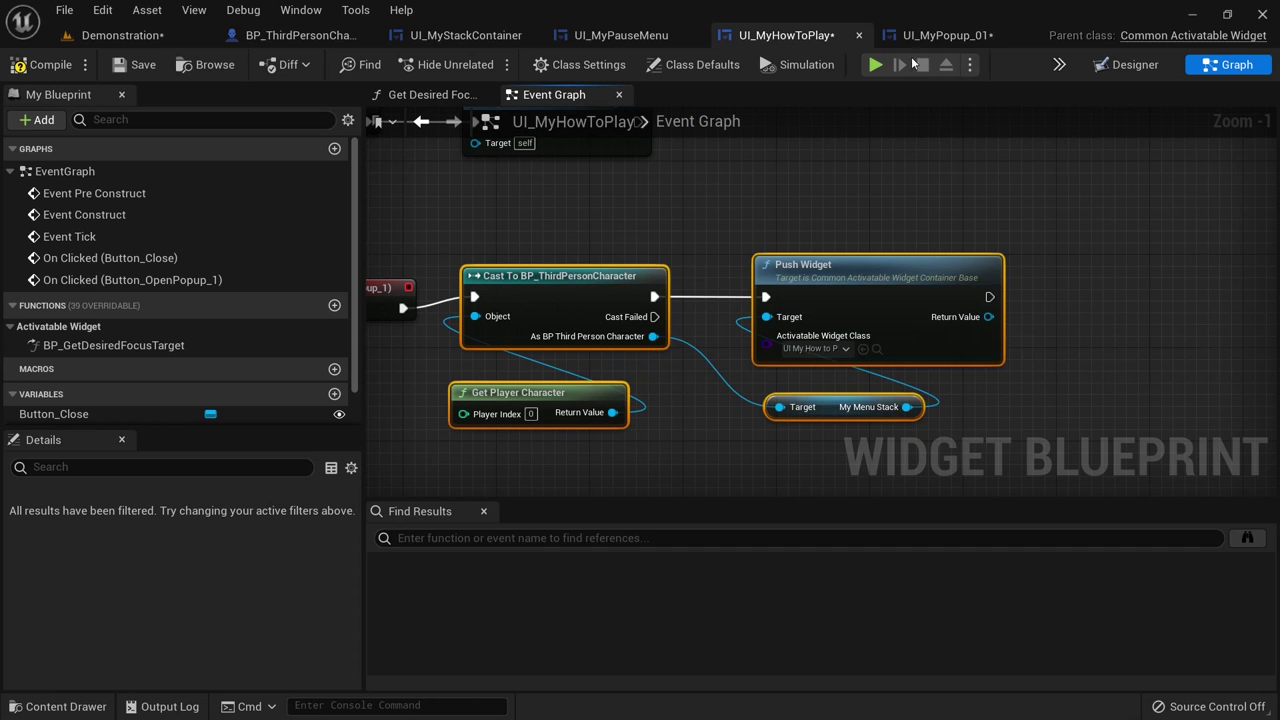
left_click(812, 349)
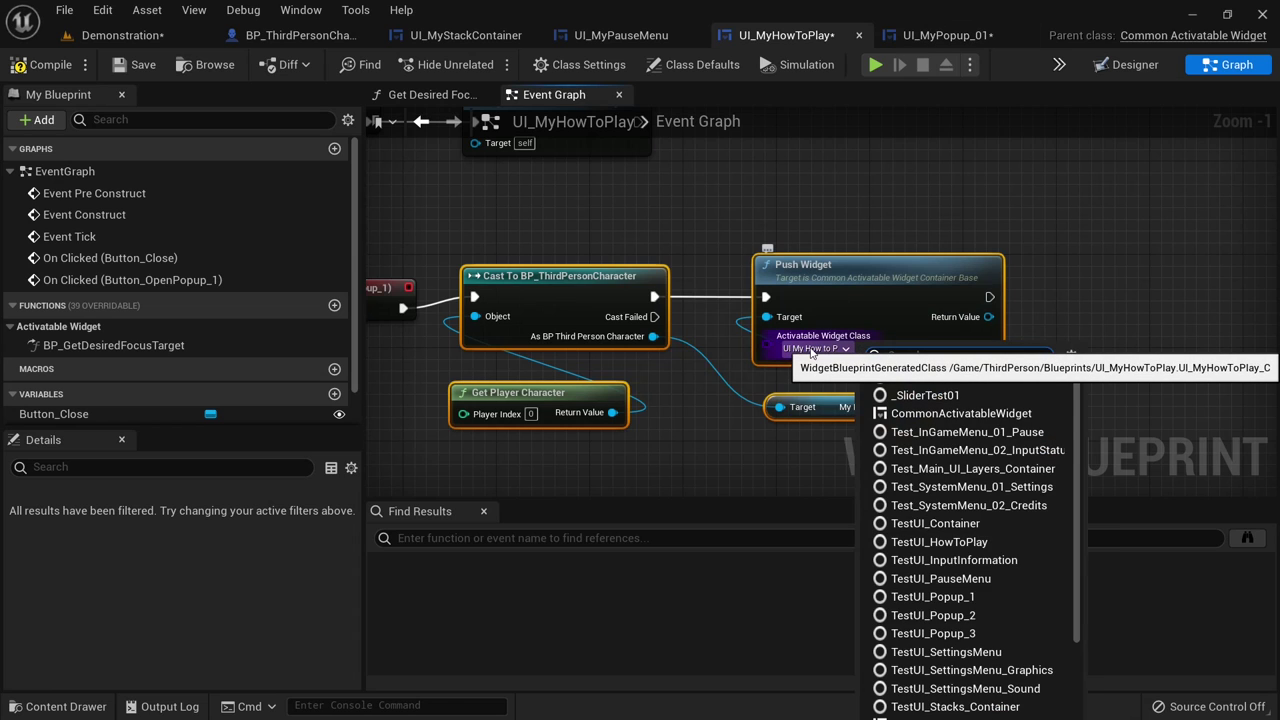
type("my pop")
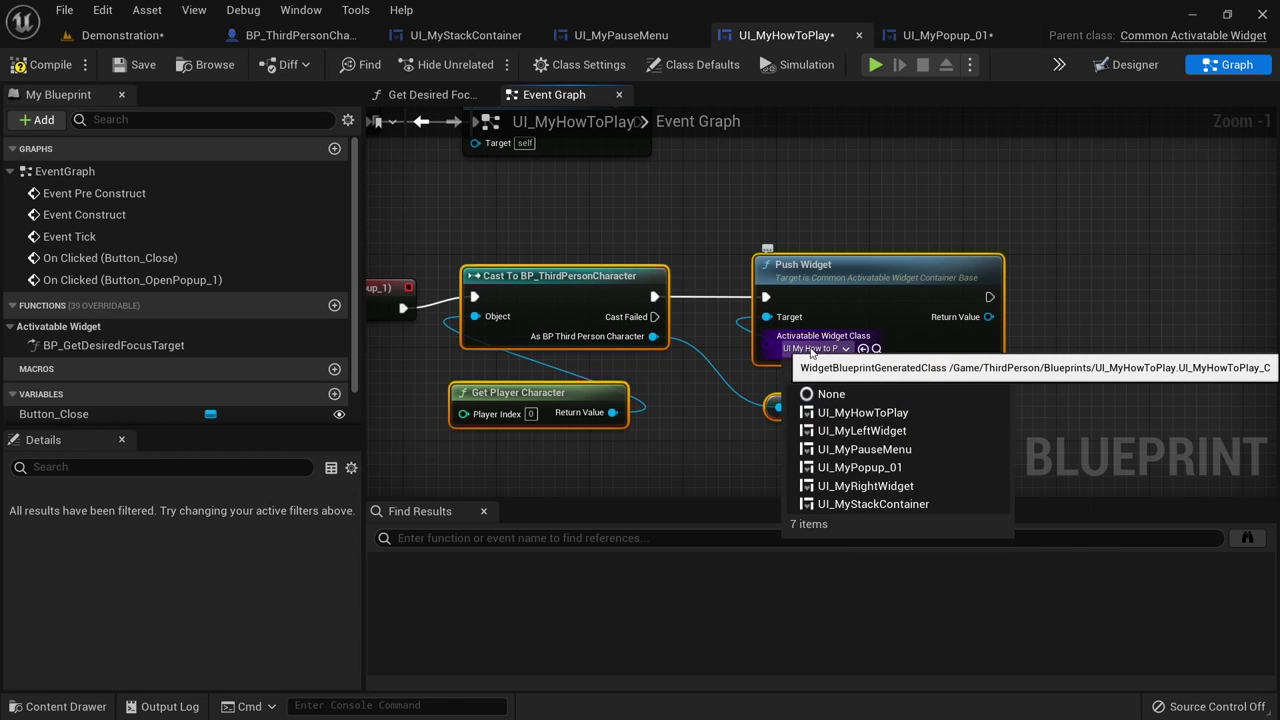
left_click(860, 413)
scroll(755, 240, "down", 2)
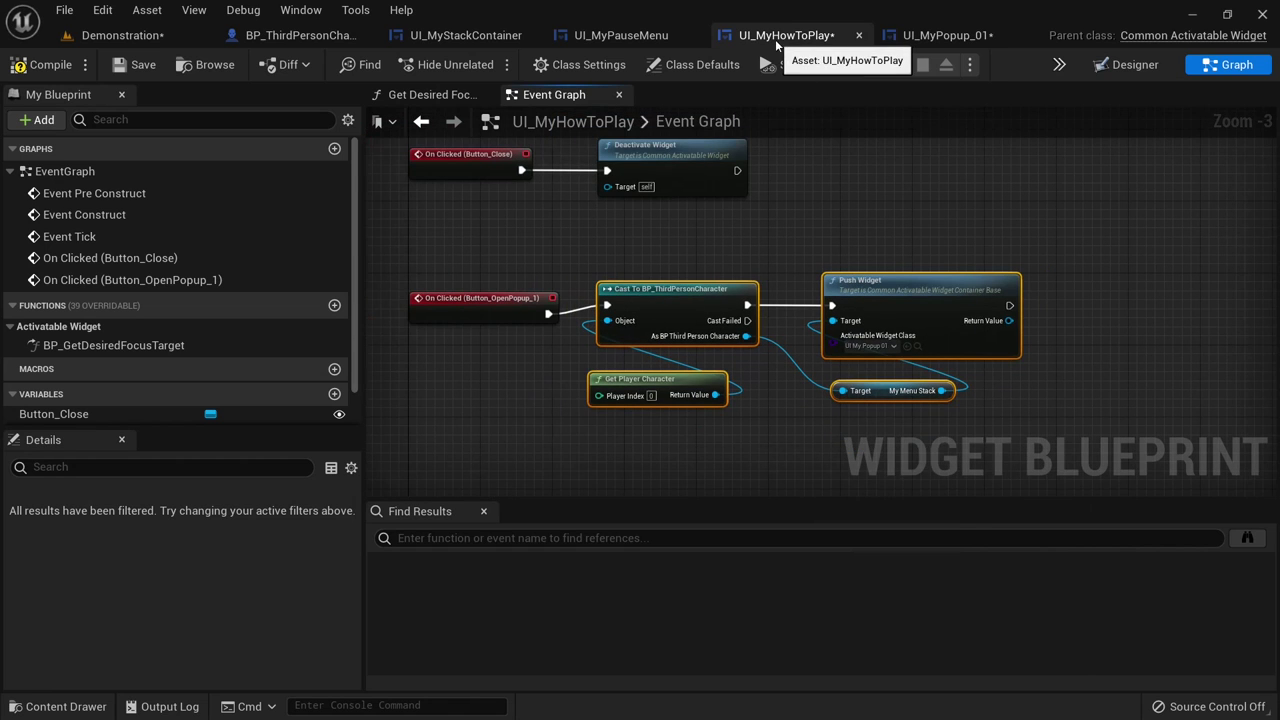
- Compile and save UI_MyHowToPlay, save UI_MyPopup_01, and go back to the Demonstration level
left_click_drag(391, 266, 562, 357)
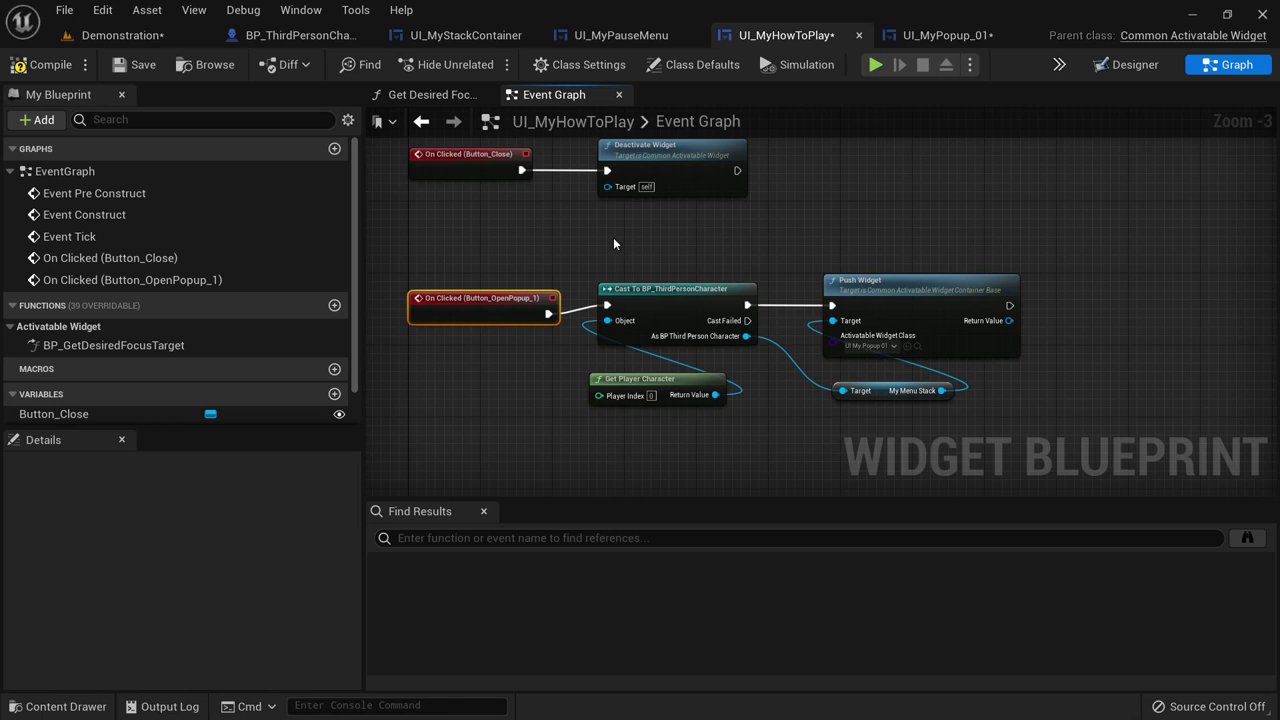
left_click(848, 394)
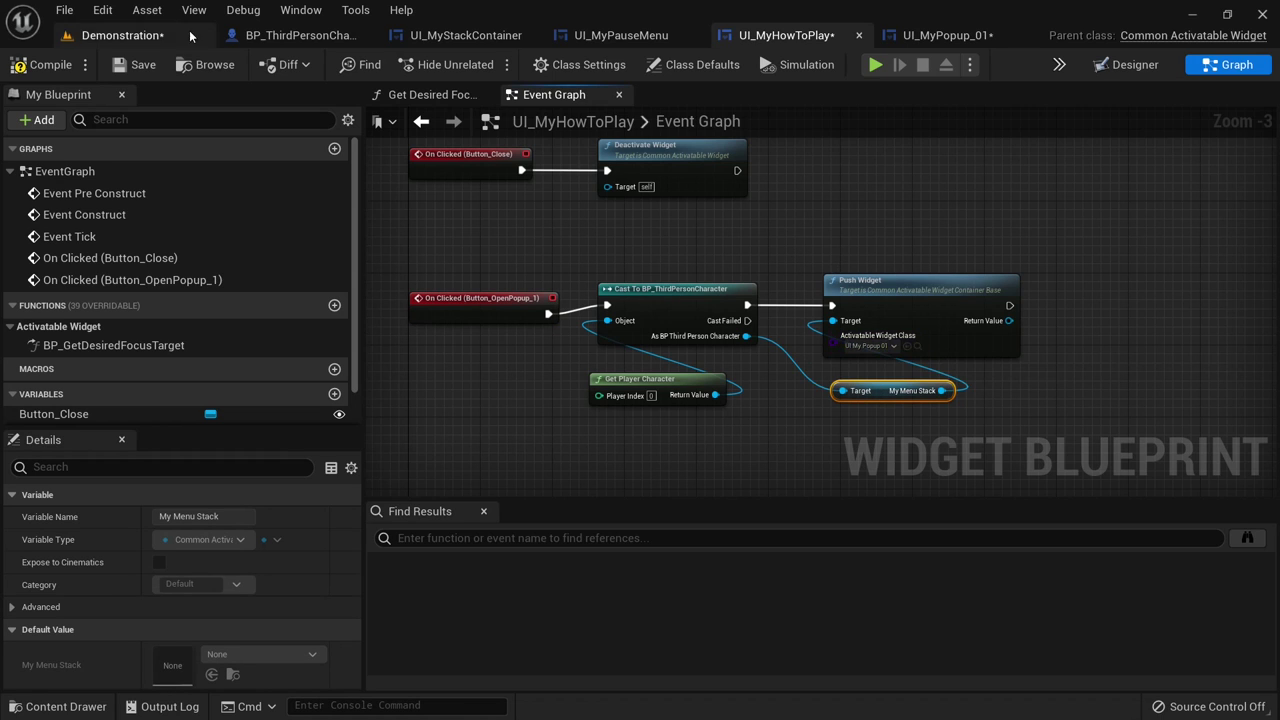
left_click(135, 64)
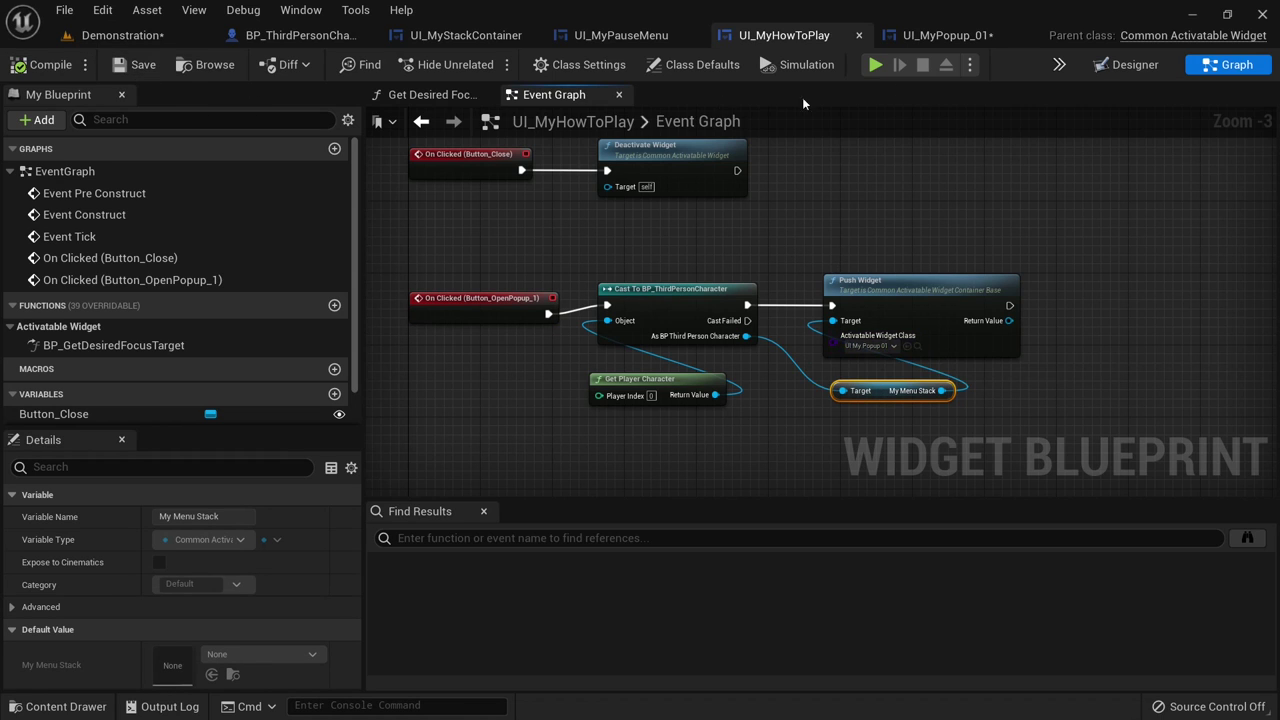
left_click(930, 35)
left_click(126, 72)
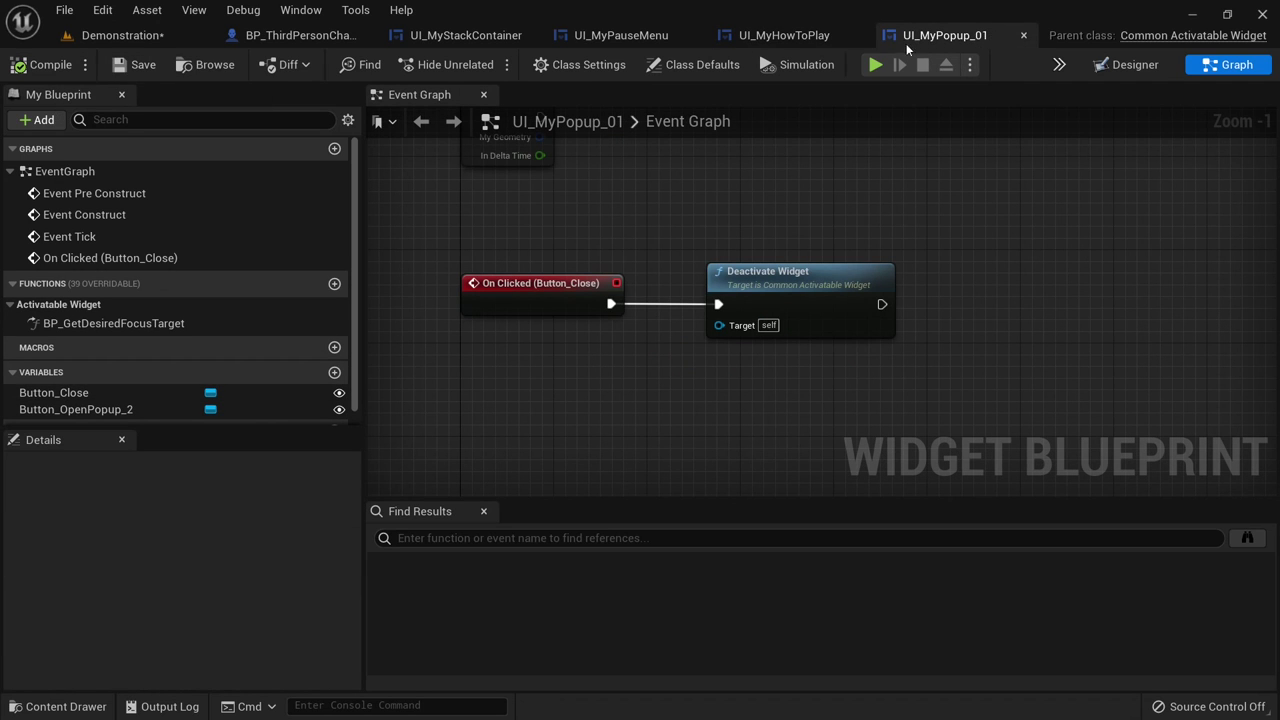
left_click(130, 35)
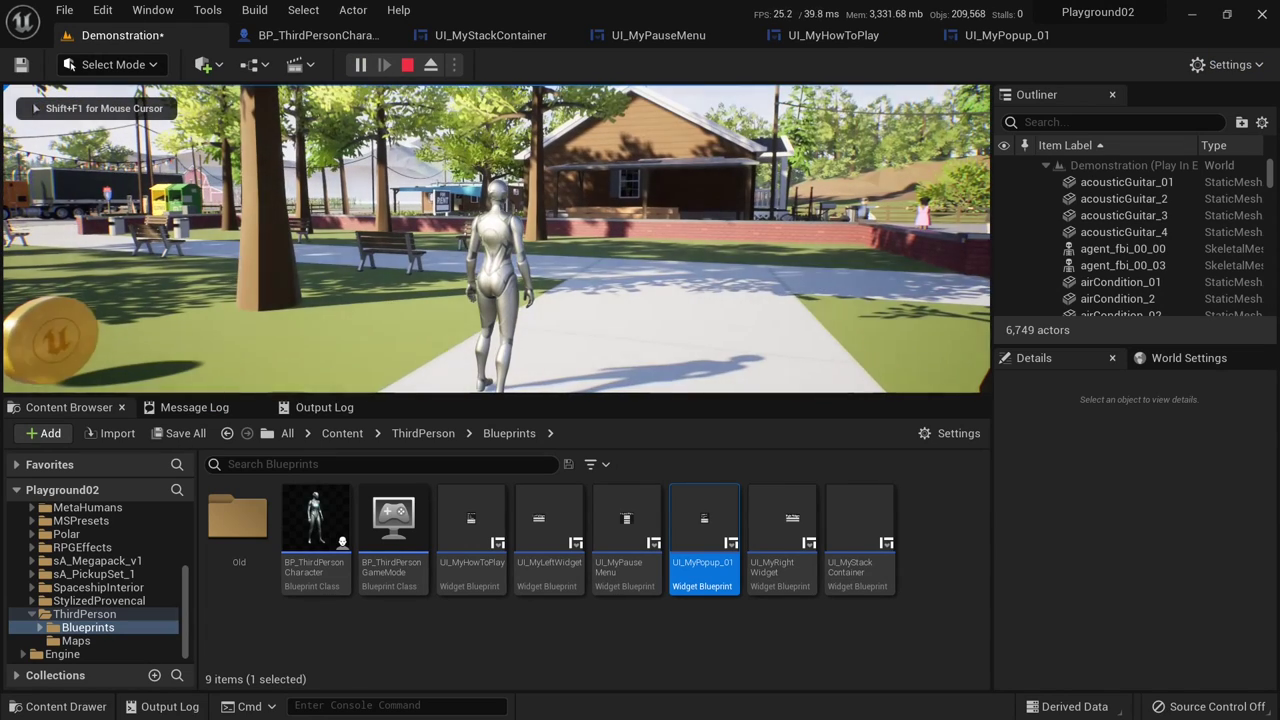
key("p")
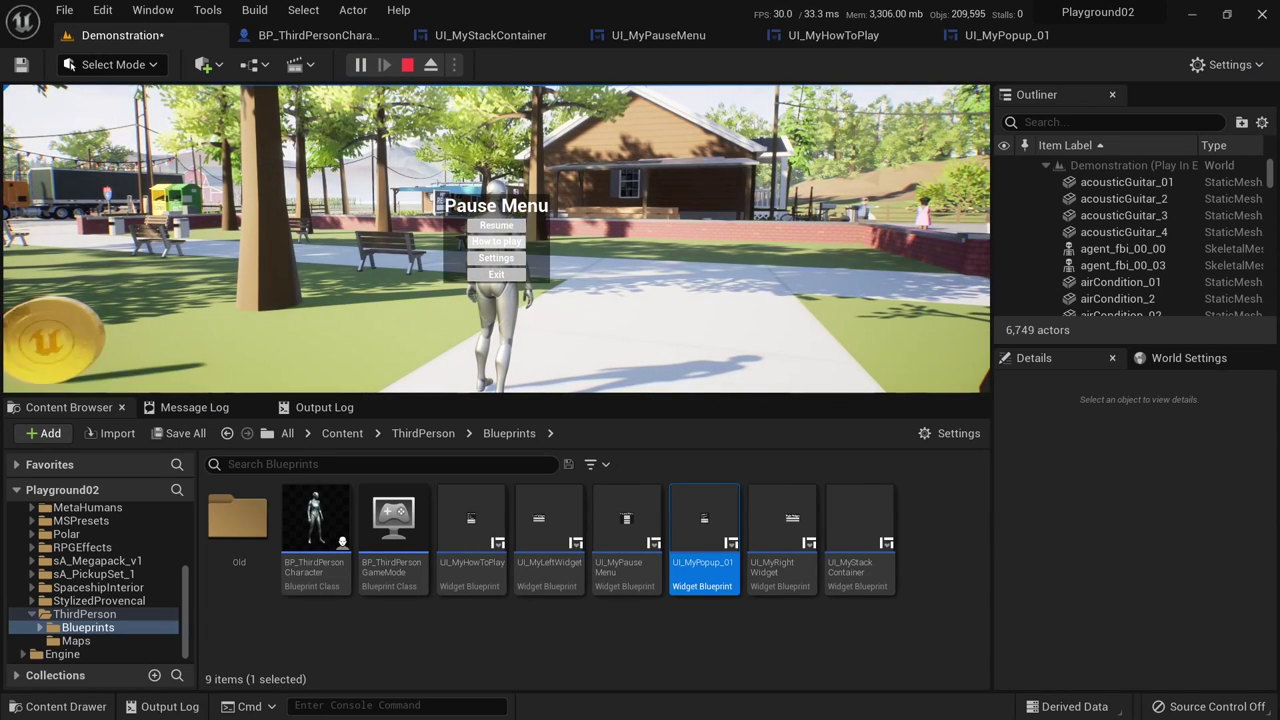
key("Return")
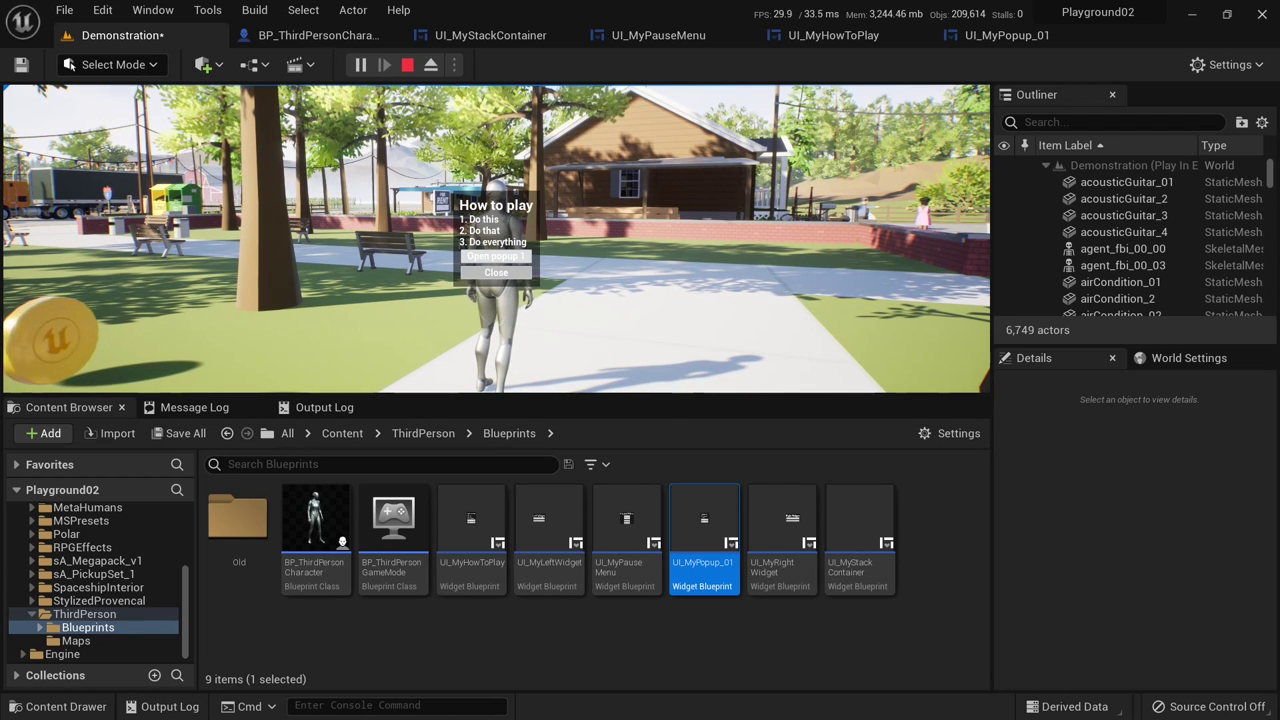
key("Return")
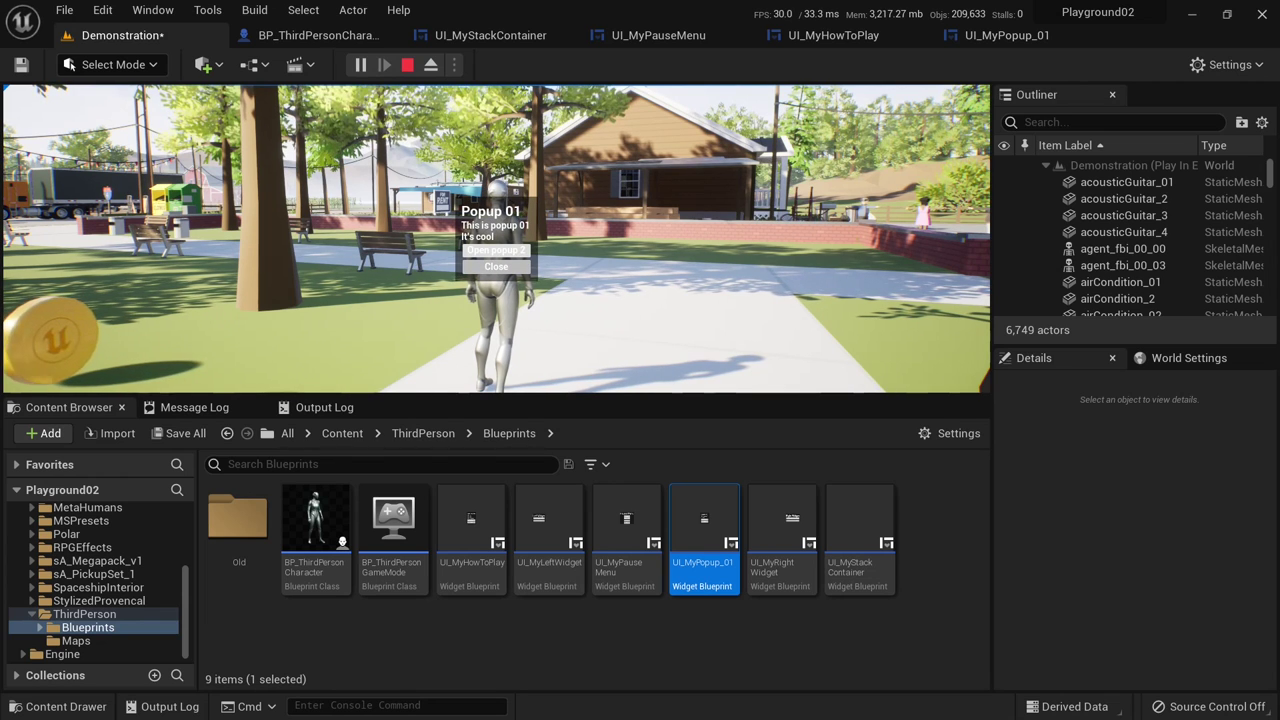
key("Down")
key("Return")
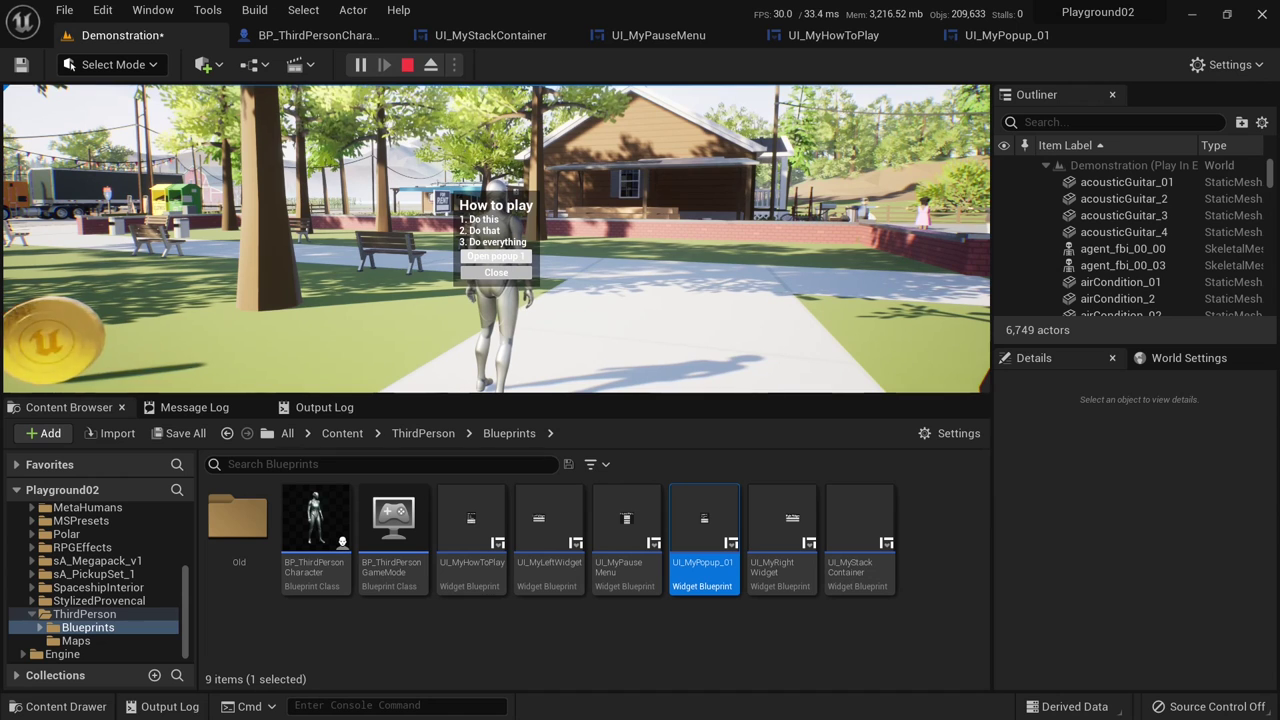
key("Up")
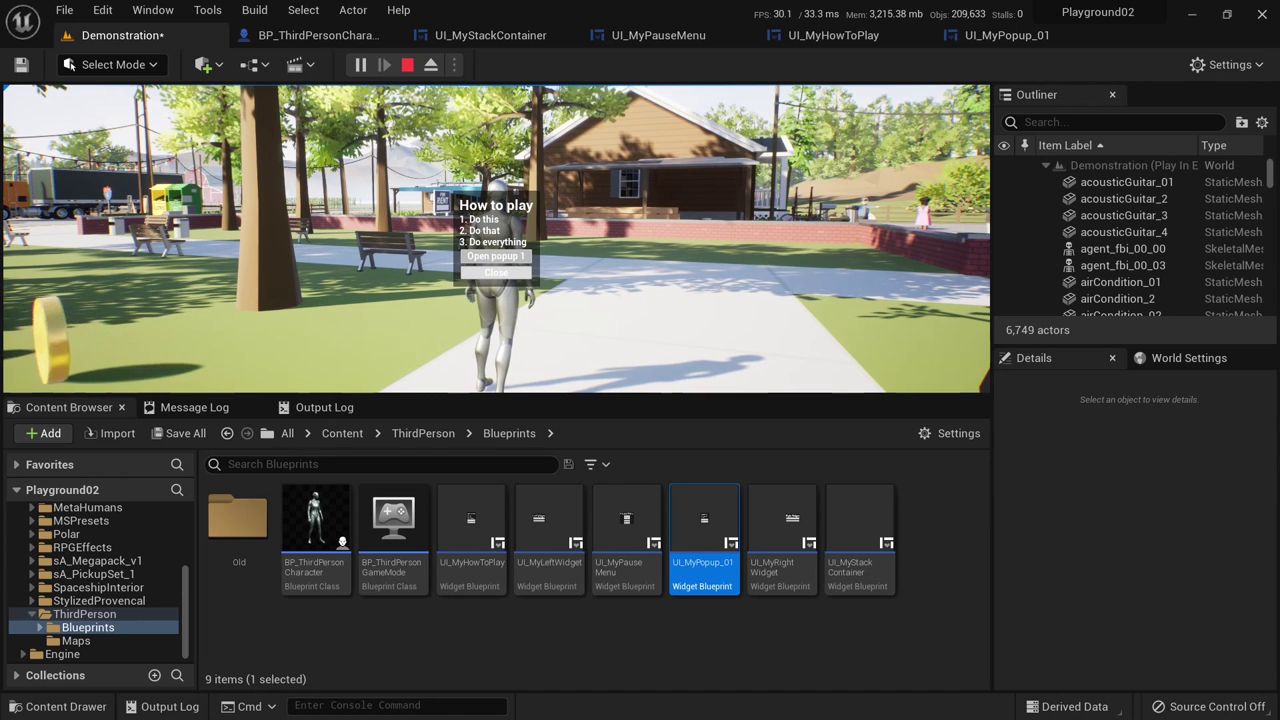
key("Down")
key("Return")
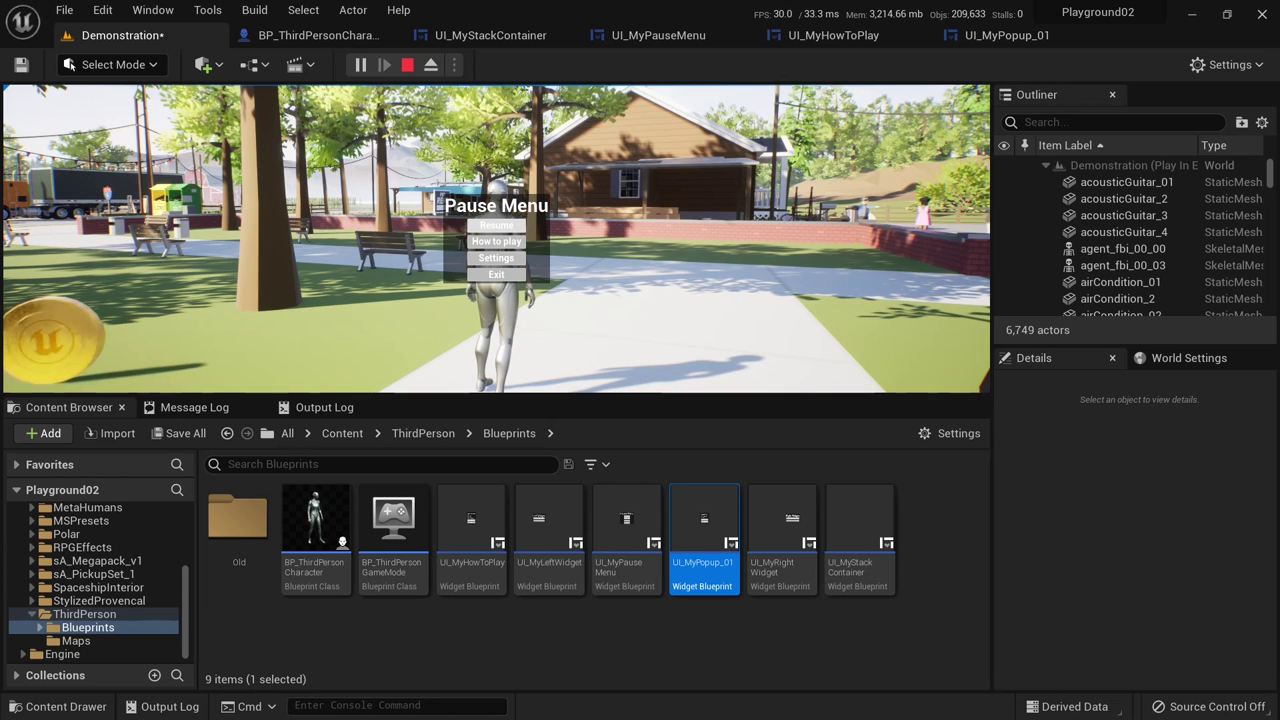
key("Return")
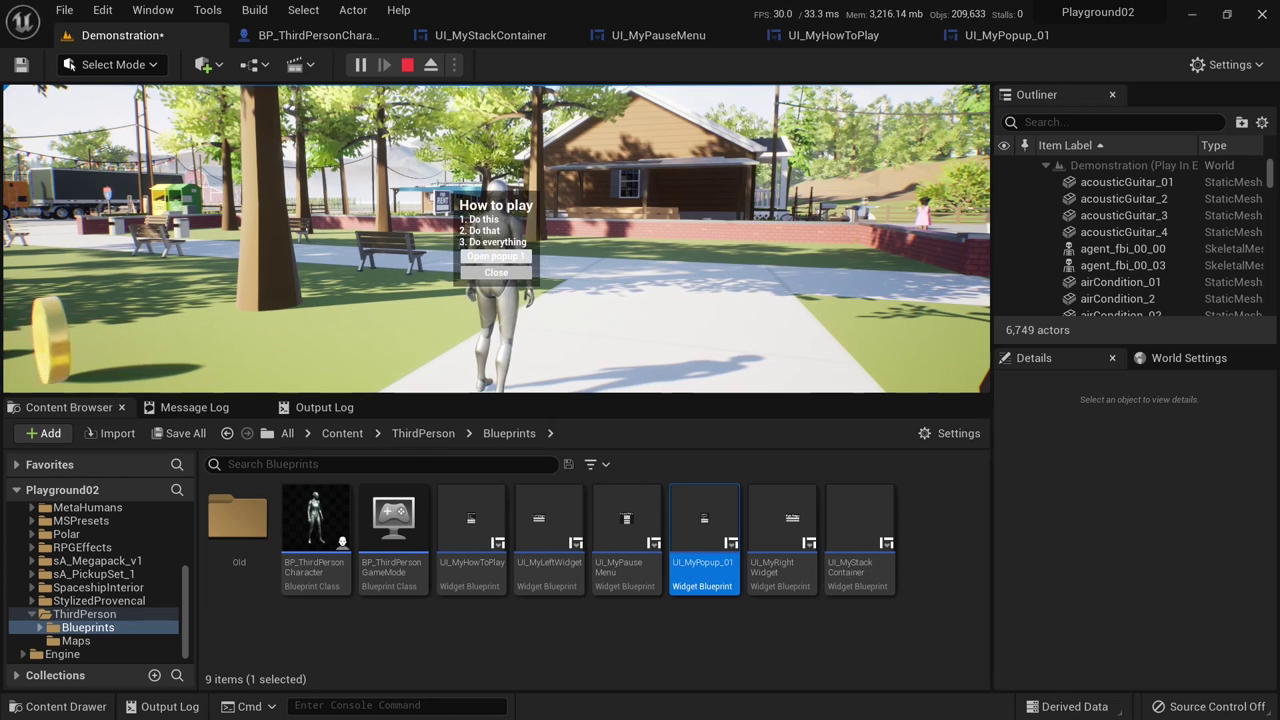
key("Down")
key("Return")
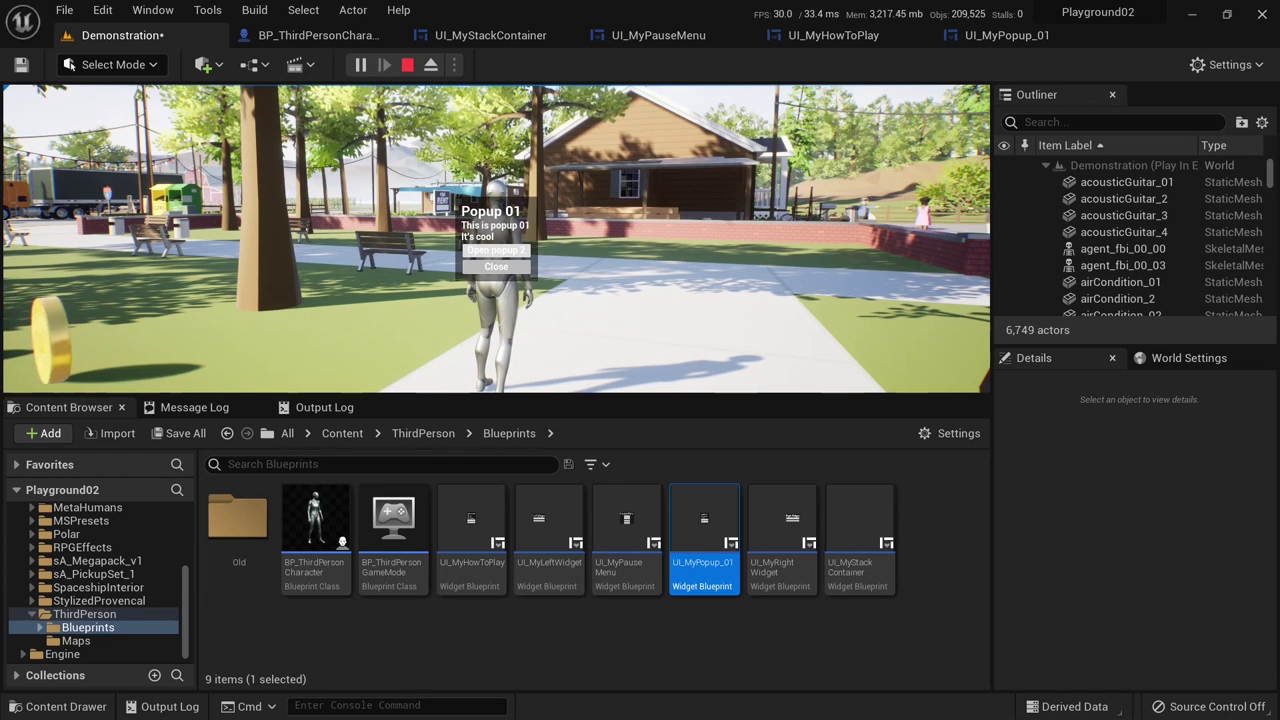
key("Down")
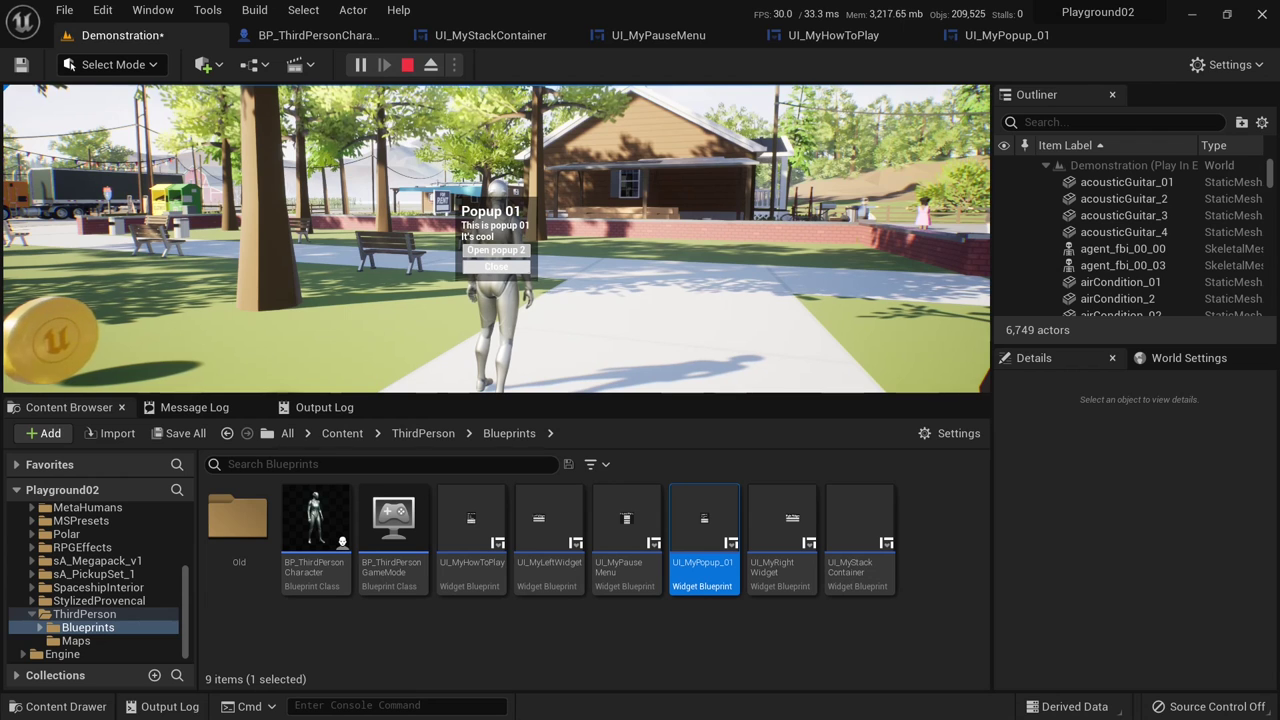
key("Return")
key("Escape")
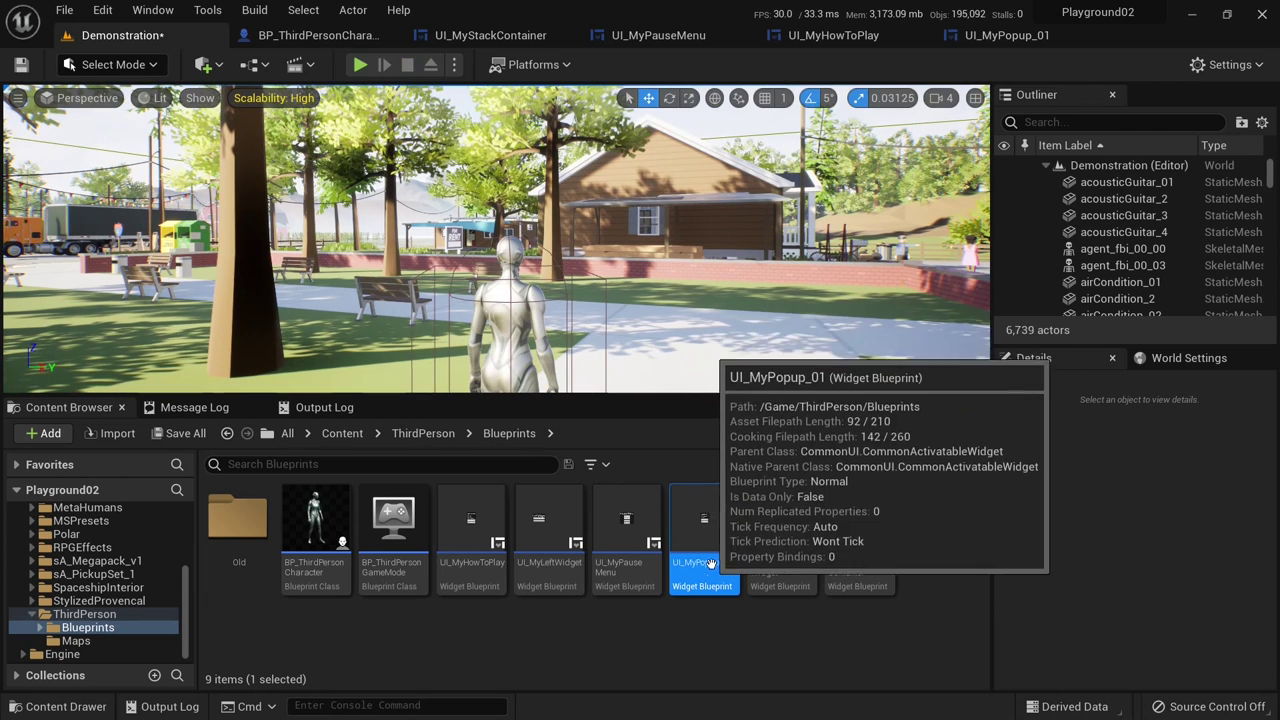
- Duplicate UI_MyPopup_01 as UI_MyPopup_02 and retitle its heading 'Popup 02'
right_click(703, 525)
left_click(820, 206)
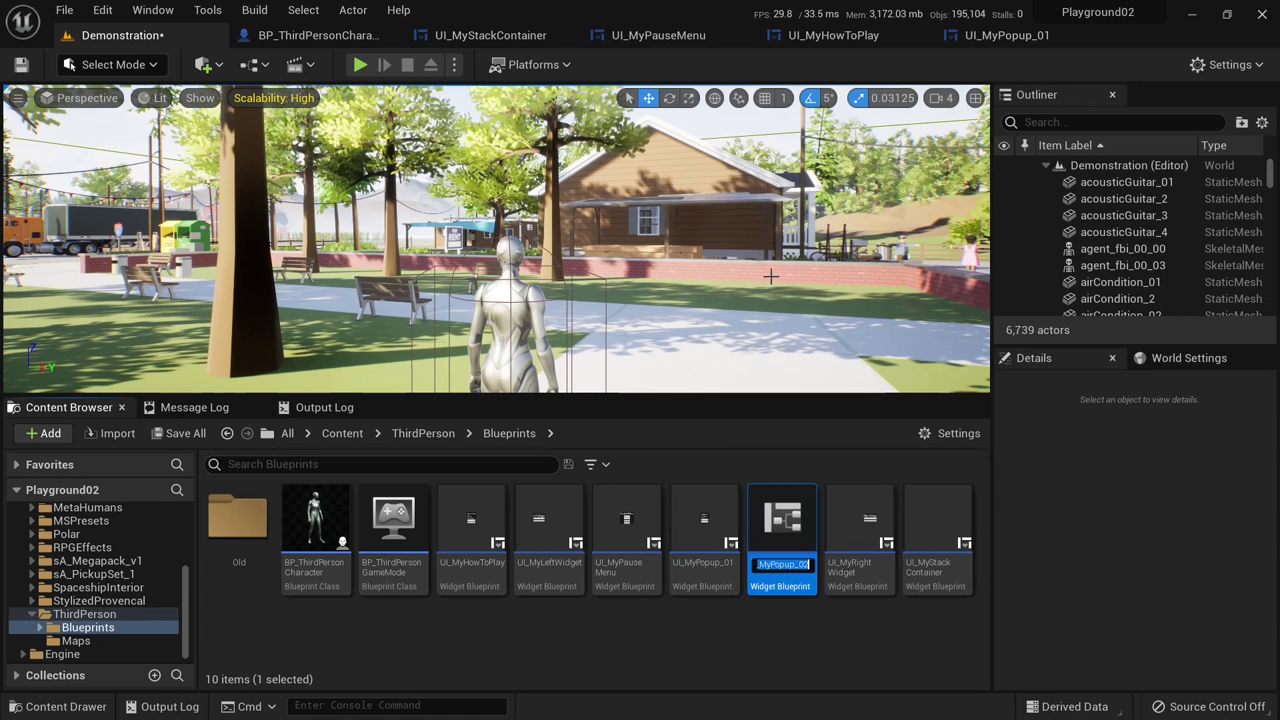
key("Return")
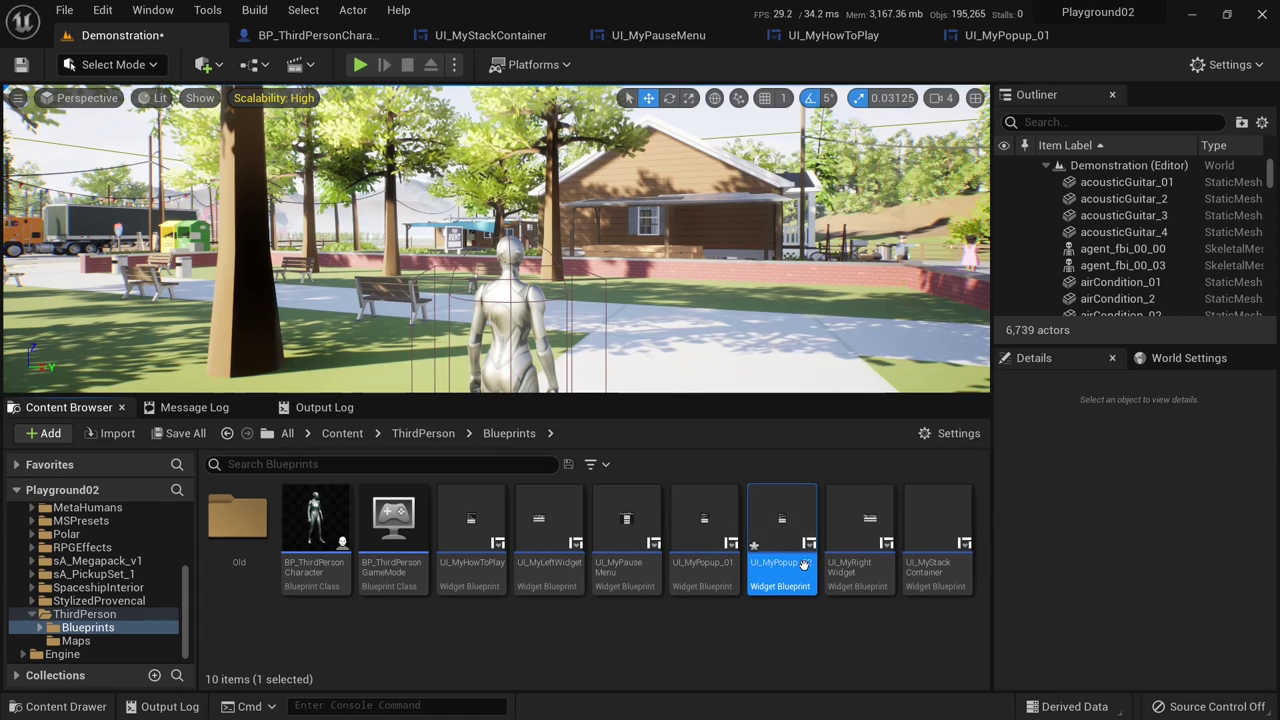
double_click(784, 535)
scroll(620, 400, "up", 4)
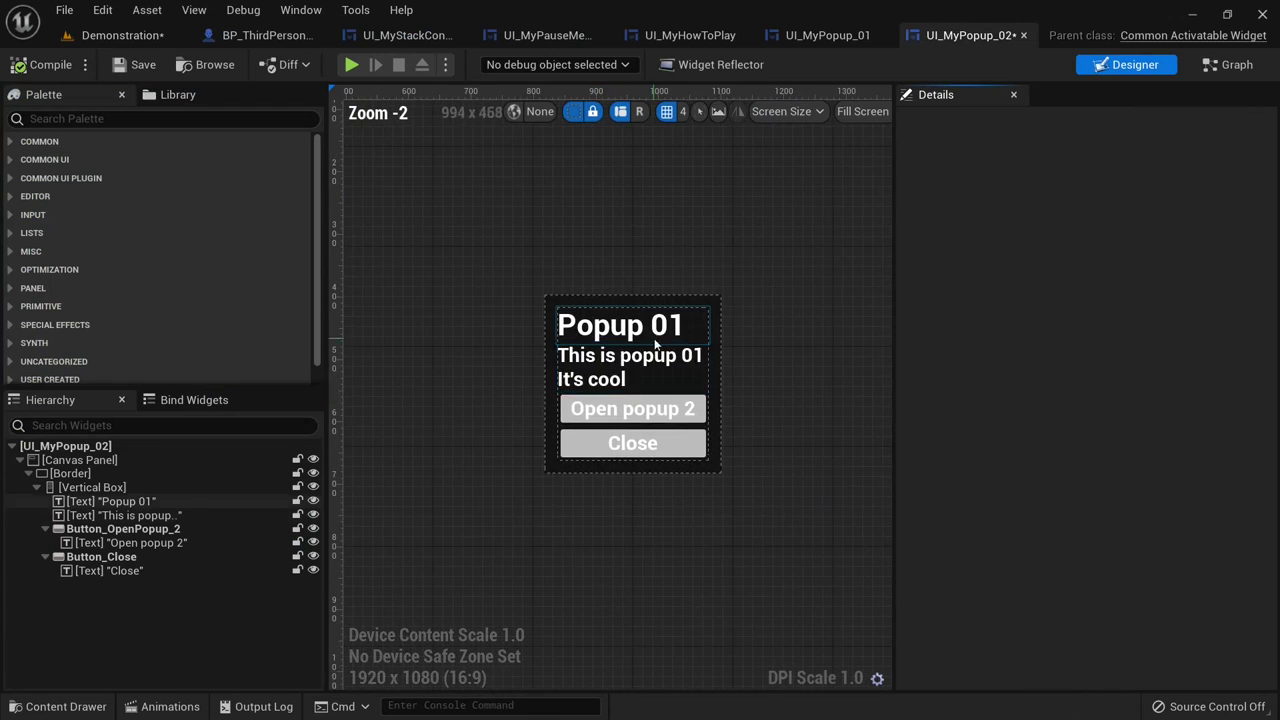
left_click(618, 325)
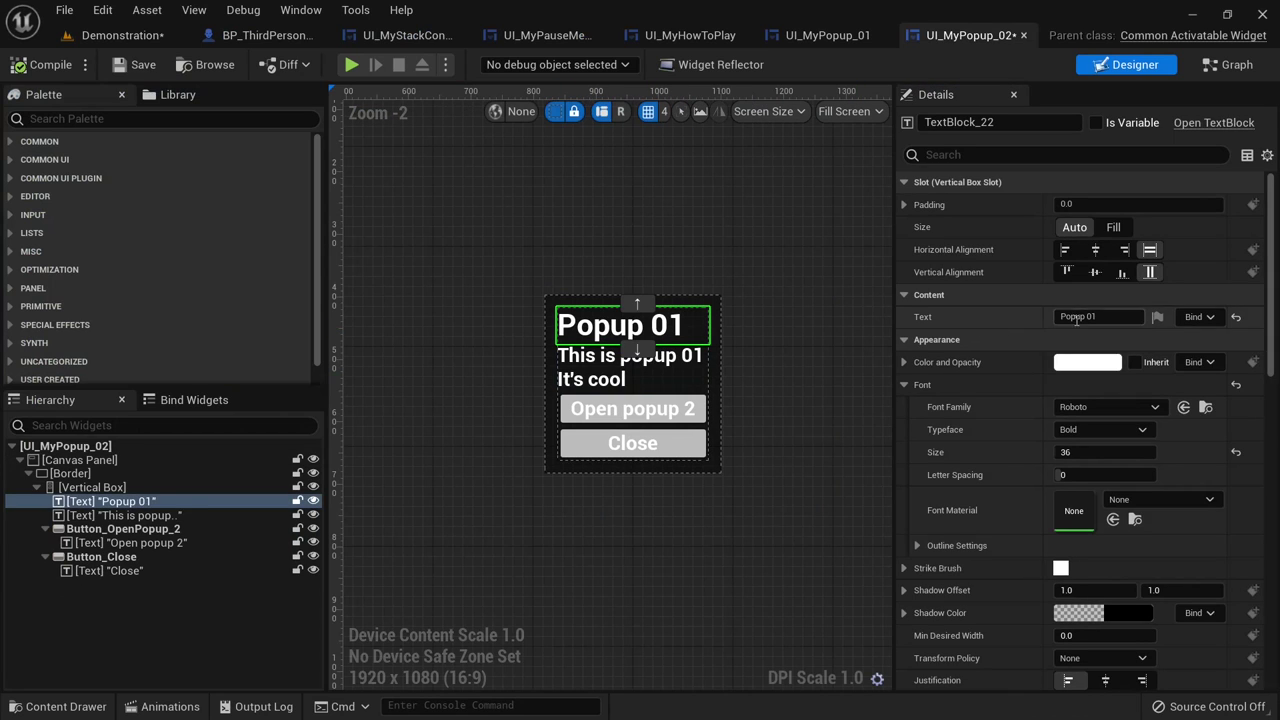
left_click(1088, 316)
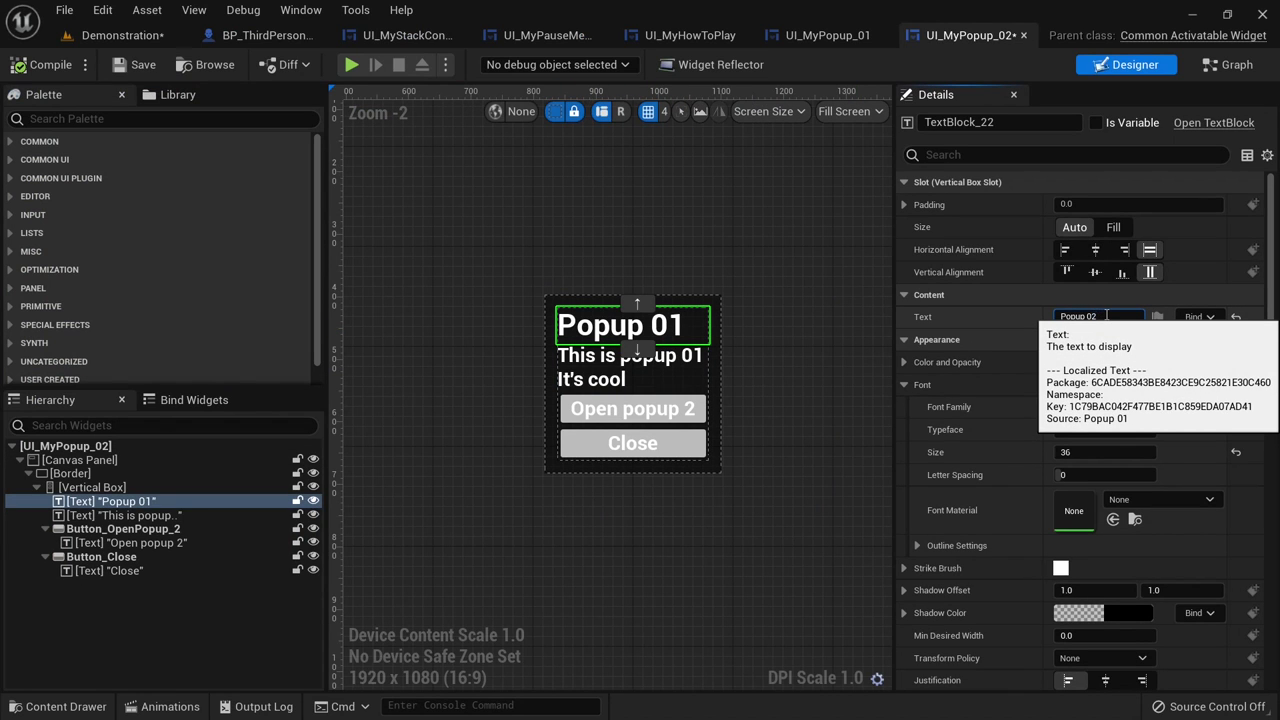
type("2")
key("Return")
- Change the body to 'This is popup 02' and delete the Open popup 2 button
left_click(630, 367)
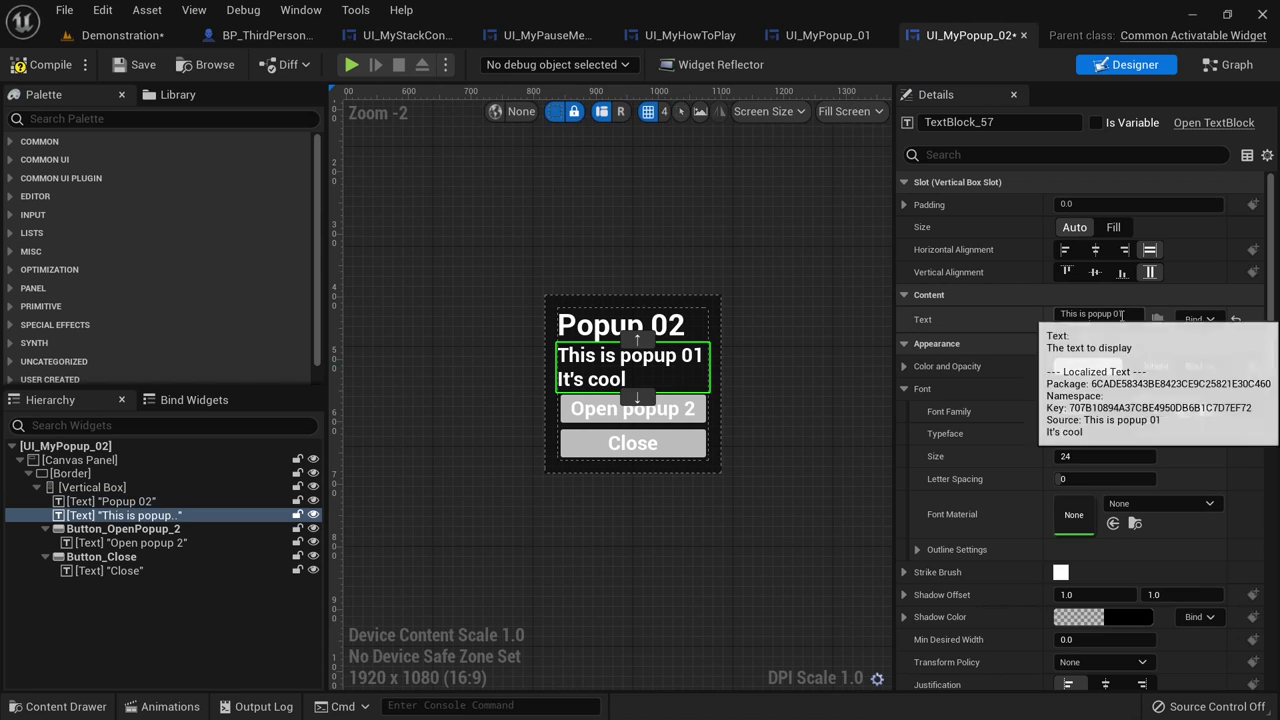
type("2")
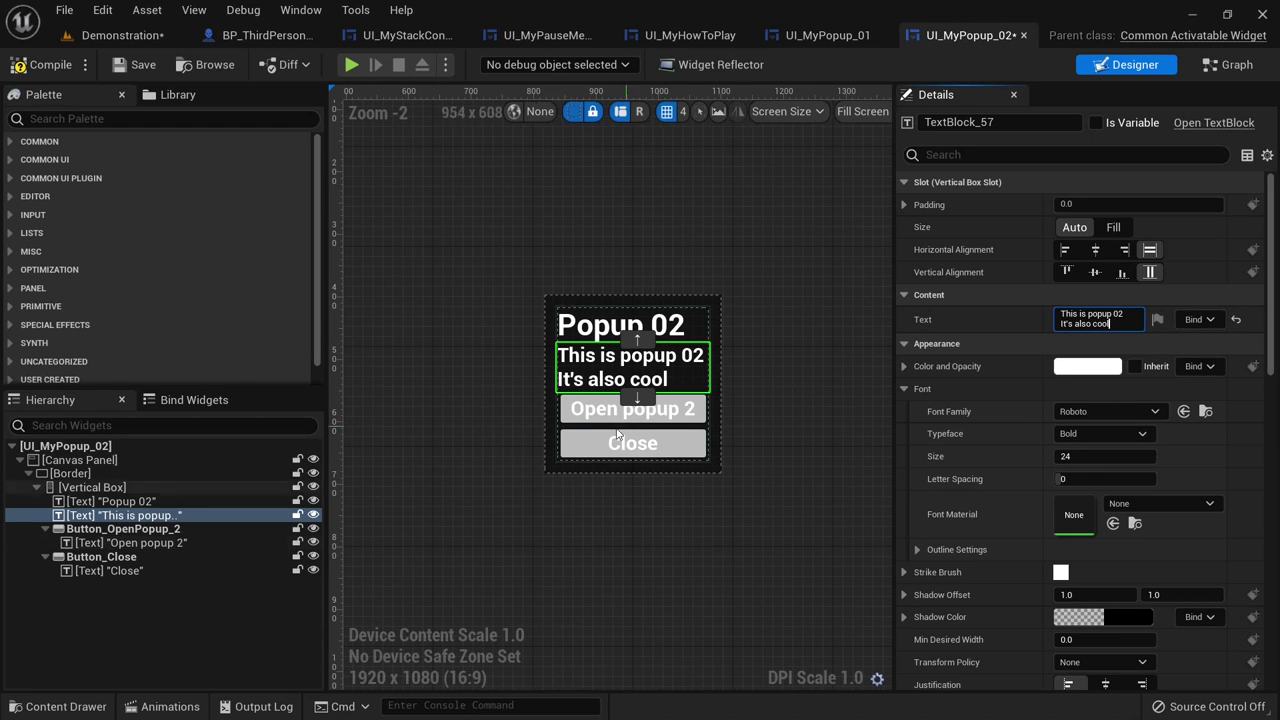
left_click(84, 530)
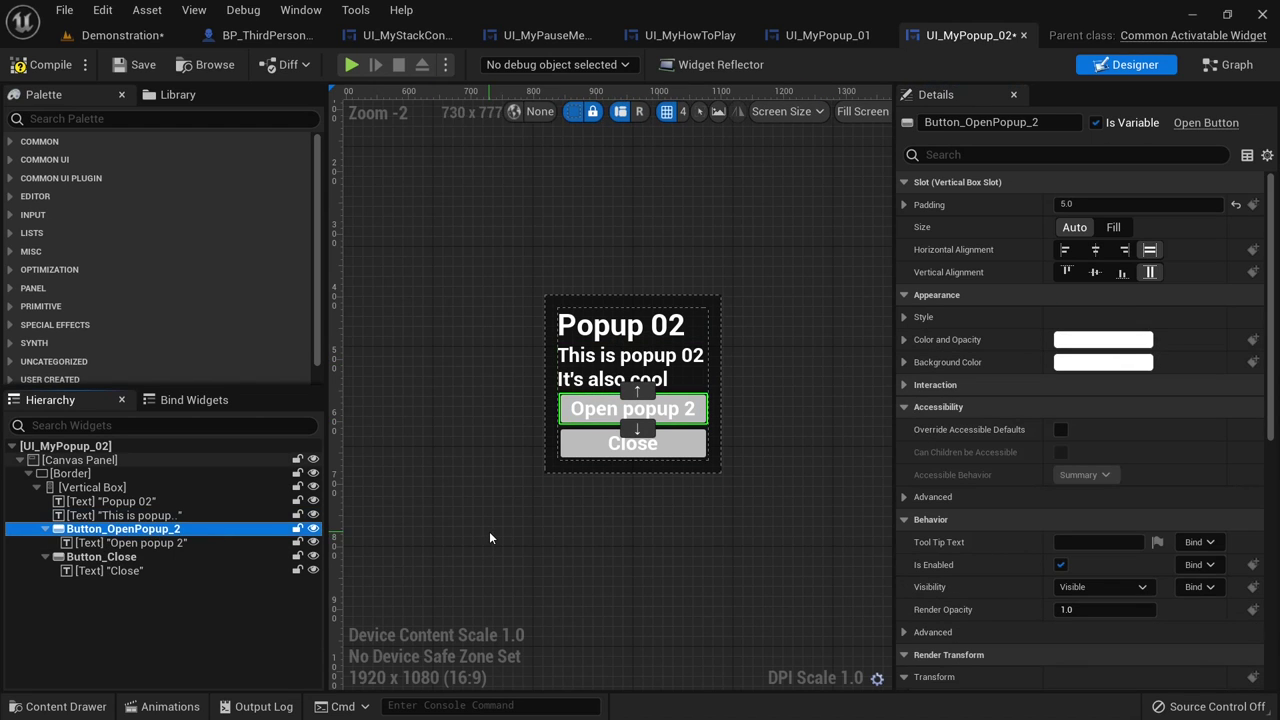
key("Delete")
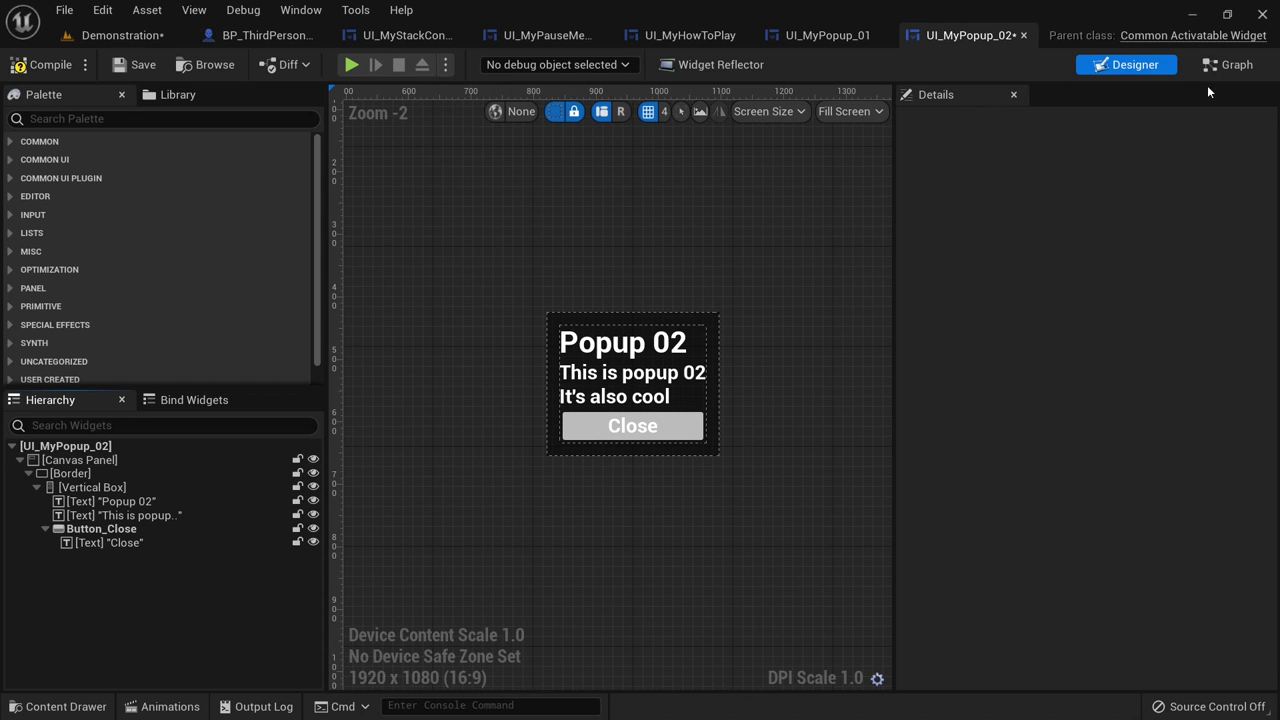
left_click(1228, 64)
- Review the popup's close event nodes, then compile and save UI_MyPopup_02
right_click_drag(894, 425, 702, 287)
scroll(702, 287, "up", 3)
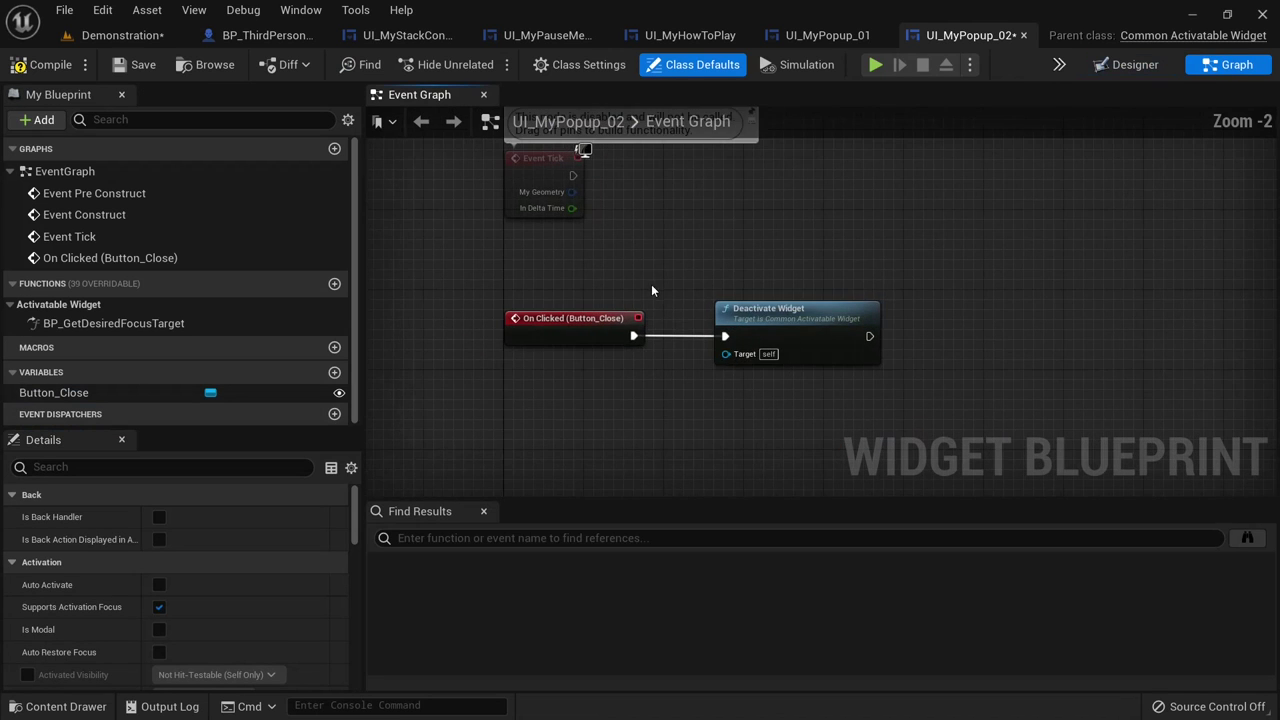
left_click_drag(689, 258, 984, 405)
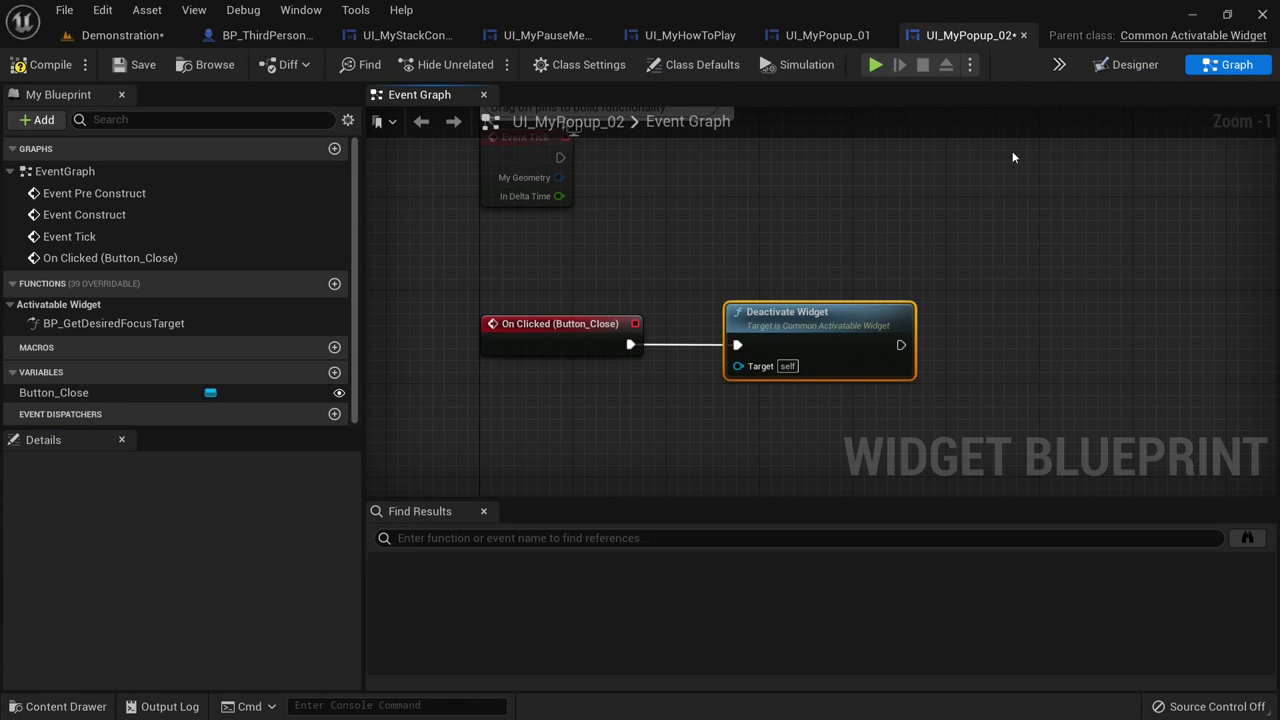
left_click(1118, 68)
left_click(42, 64)
left_click(118, 66)
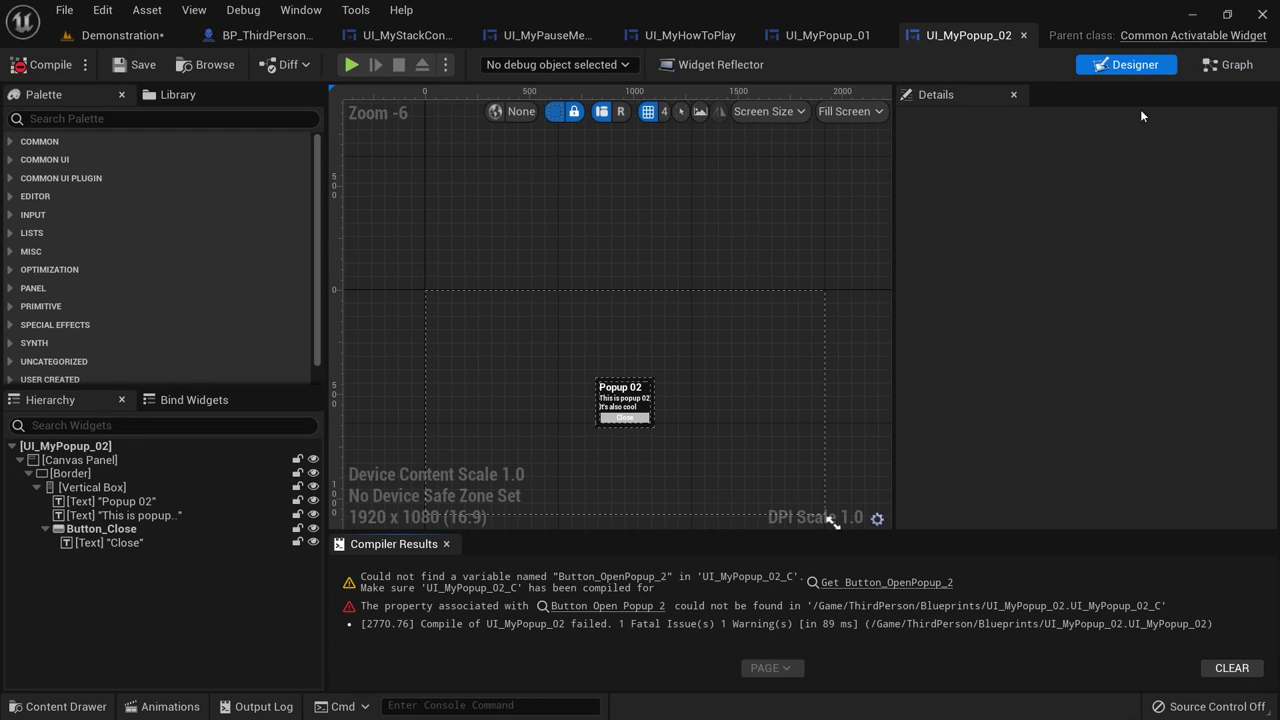
left_click(1238, 64)
left_click(1127, 64)
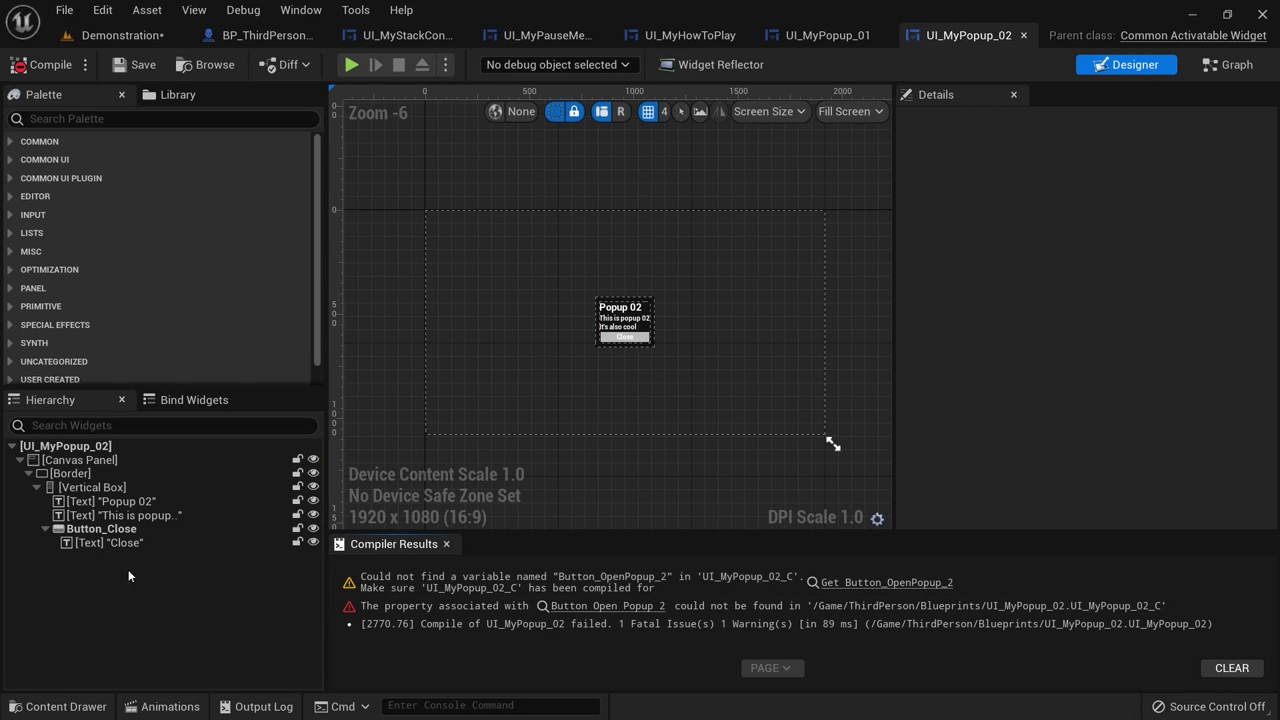
- In Get Desired Focus Target, swap the broken Button Open Popup 2 node for a Button_Close getter, then compile
left_click(1214, 68)
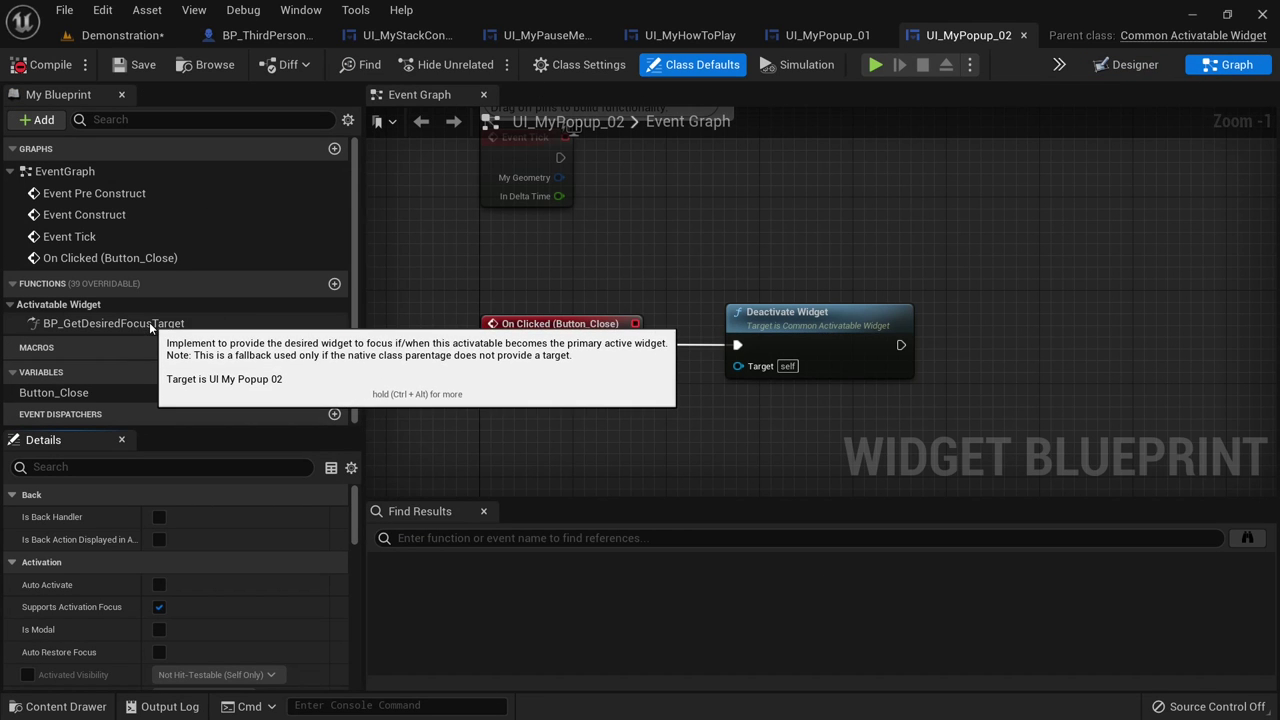
double_click(306, 324)
right_click_drag(791, 371, 620, 358)
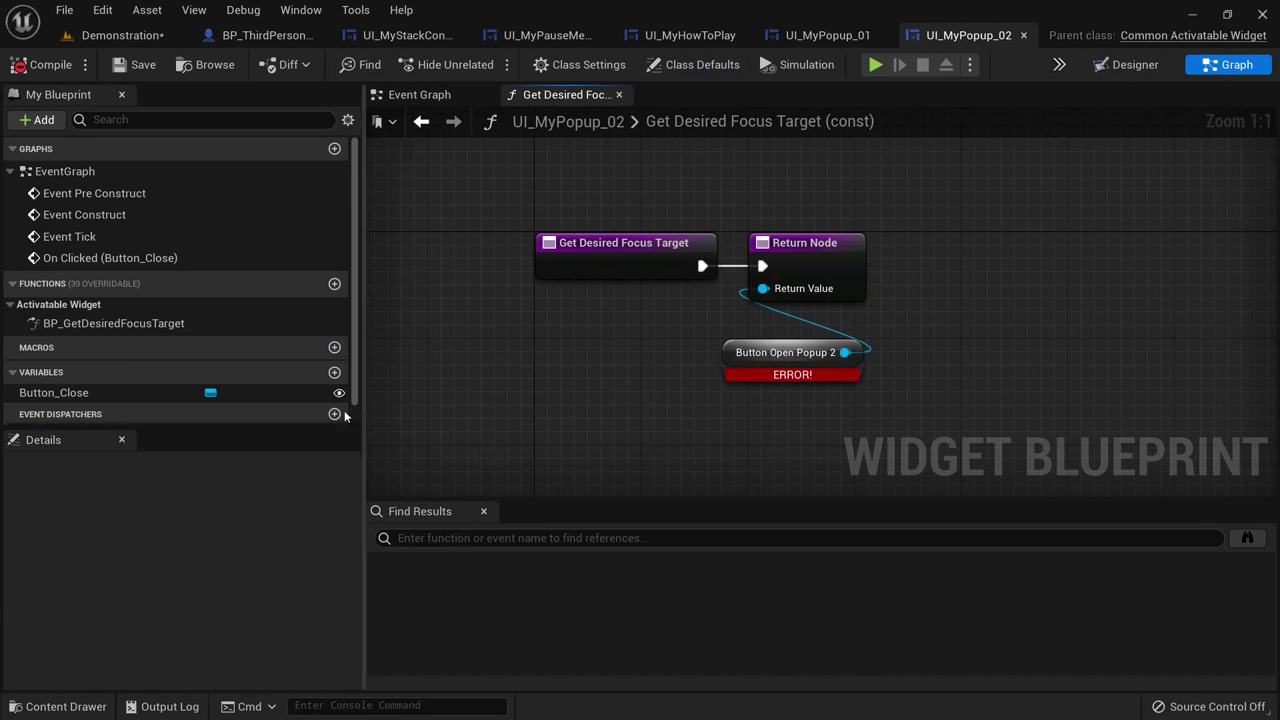
left_click_drag(62, 396, 608, 362)
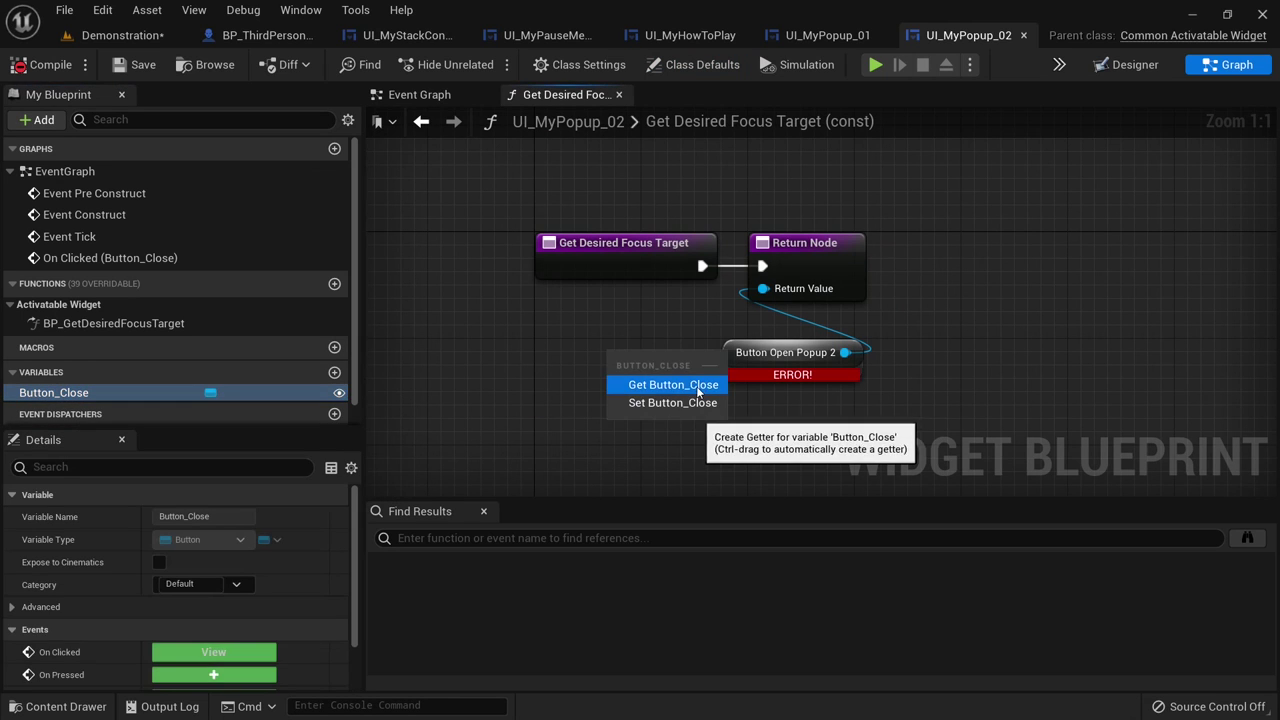
left_click(660, 383)
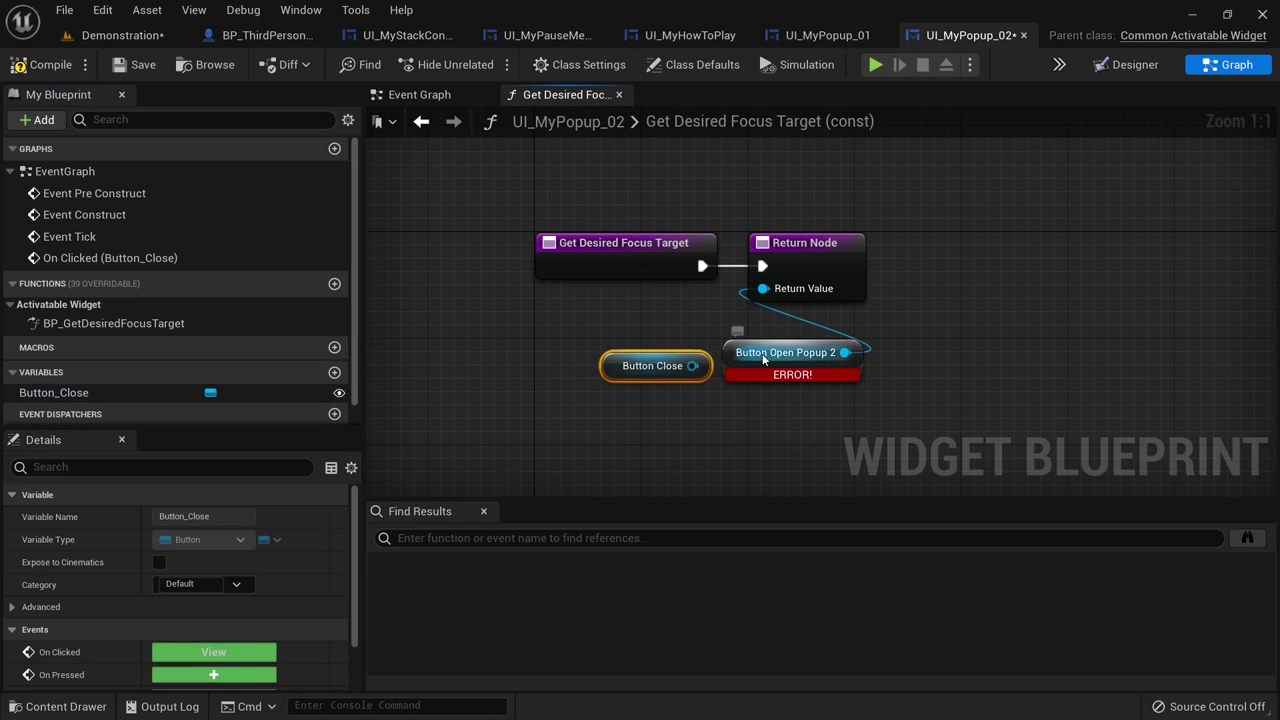
left_click(755, 346)
key("Delete")
left_click_drag(692, 366, 764, 289)
left_click(30, 66)
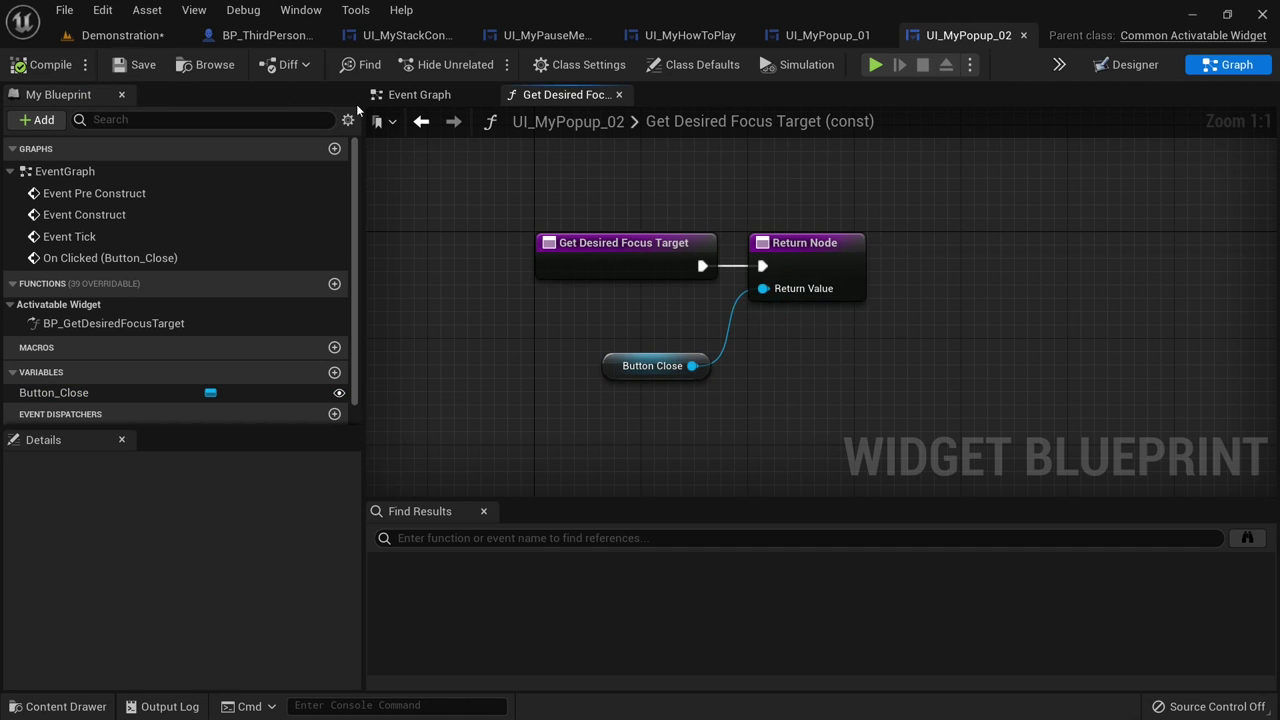
left_click(1112, 71)
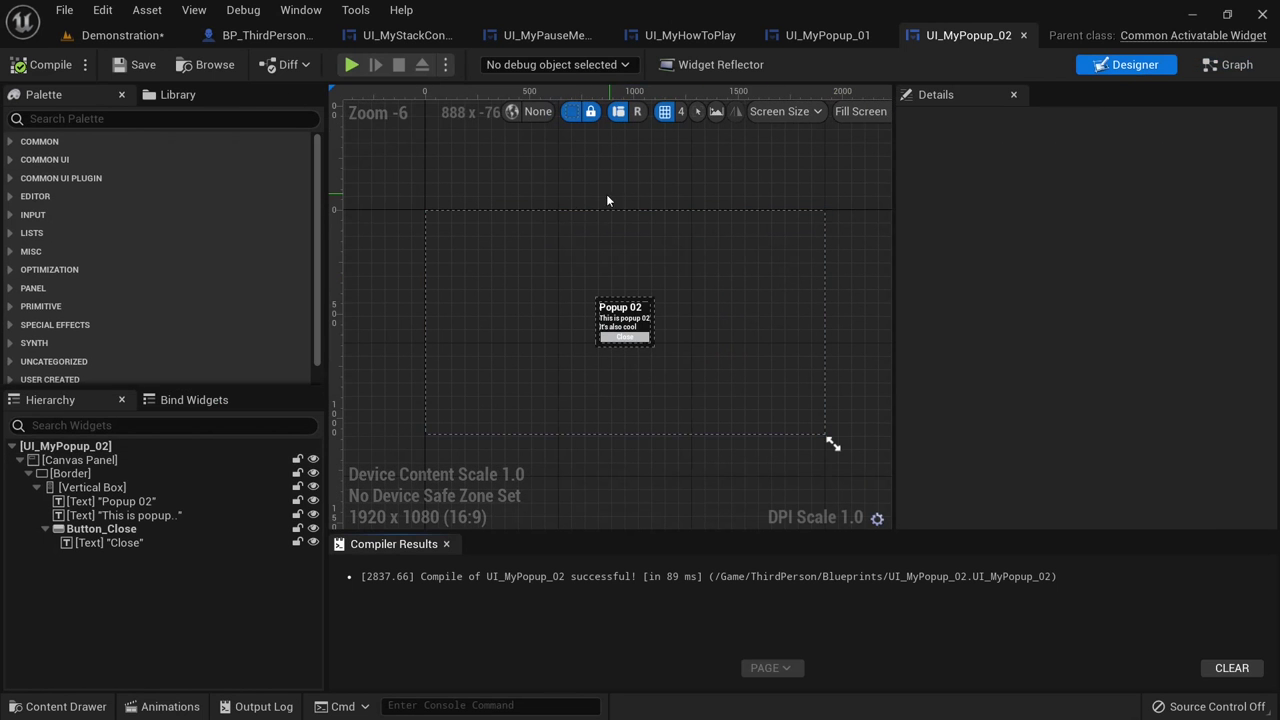
- Copy the Cast and Push Widget nodes from UI_MyHowToPlay's graph
left_click(694, 353)
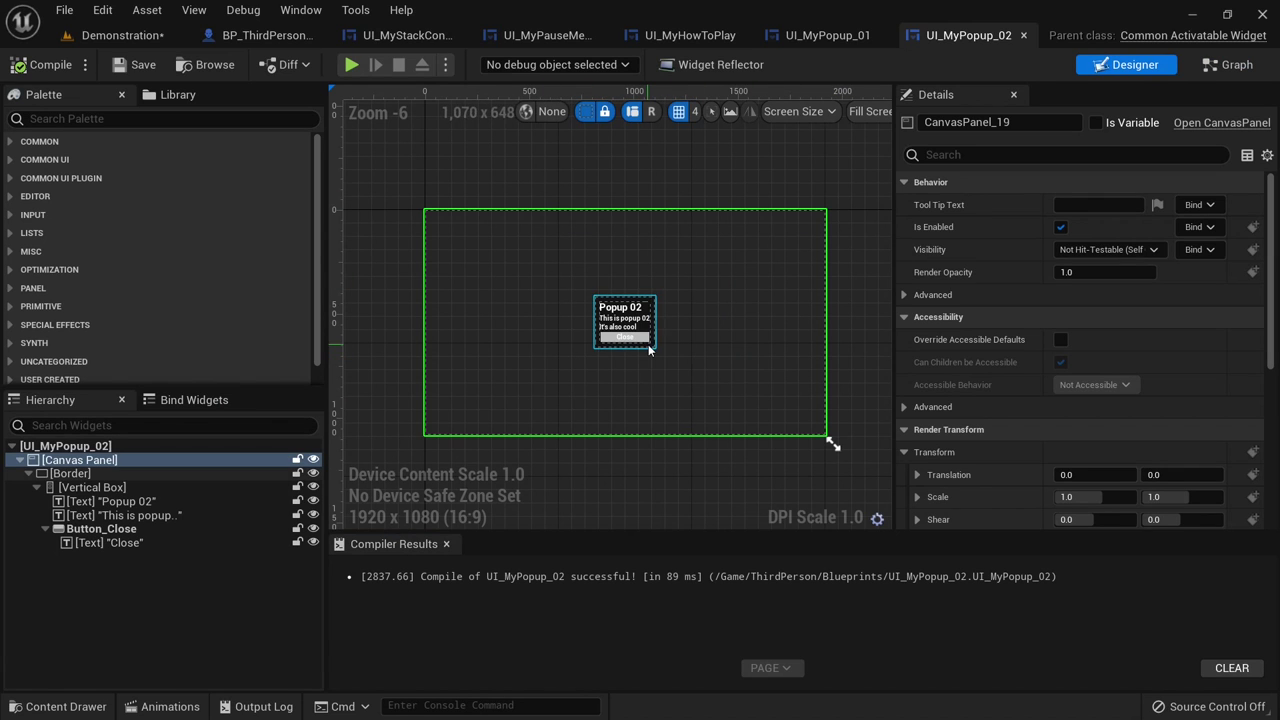
left_click(830, 37)
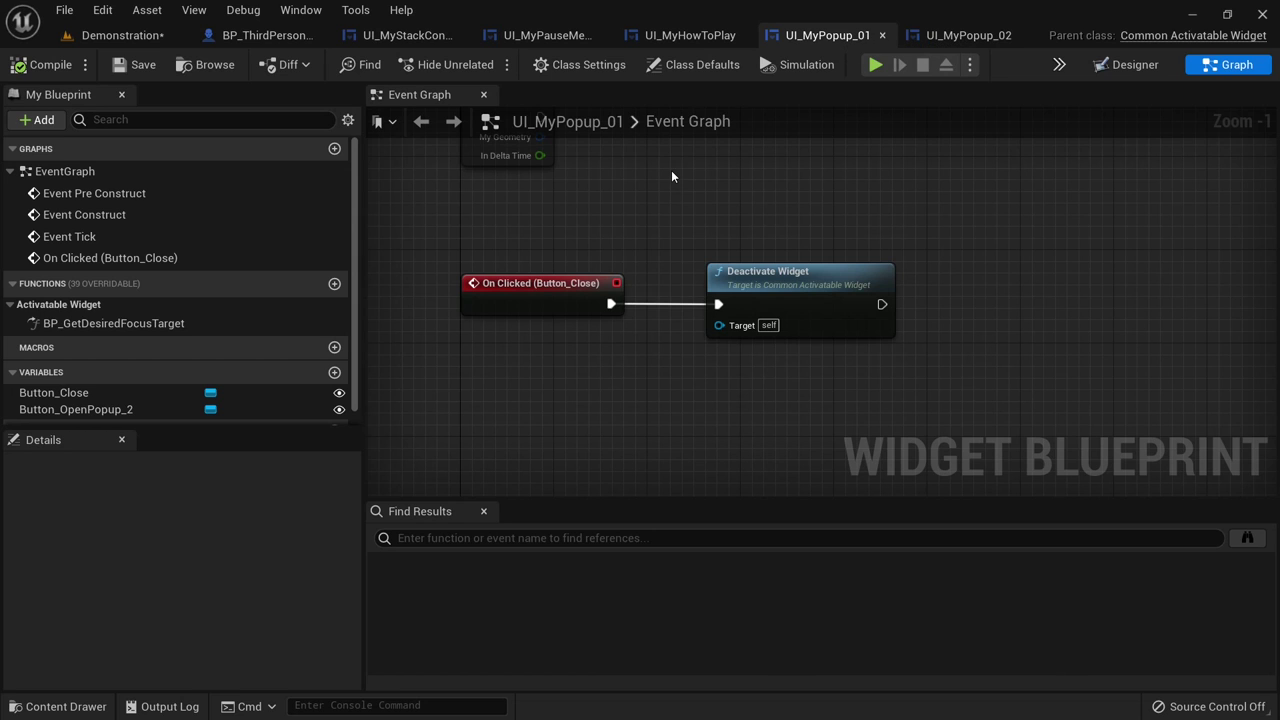
left_click(690, 35)
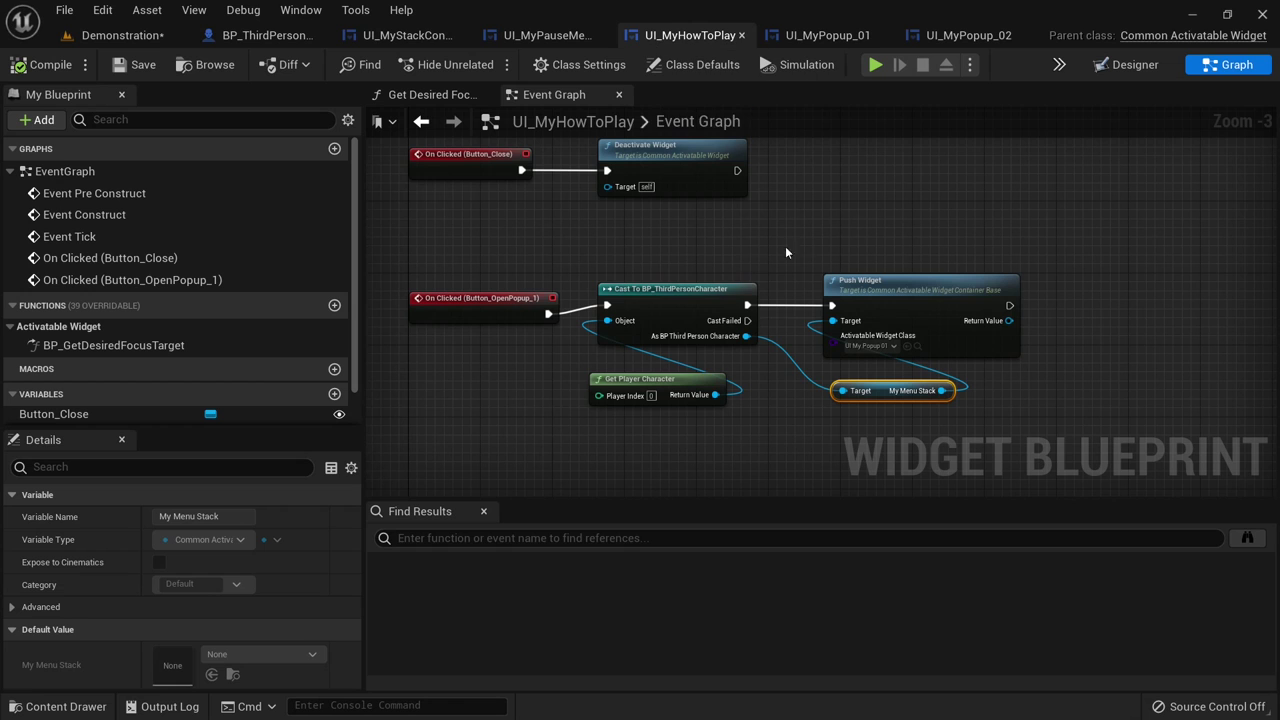
left_click_drag(594, 242, 1024, 444)
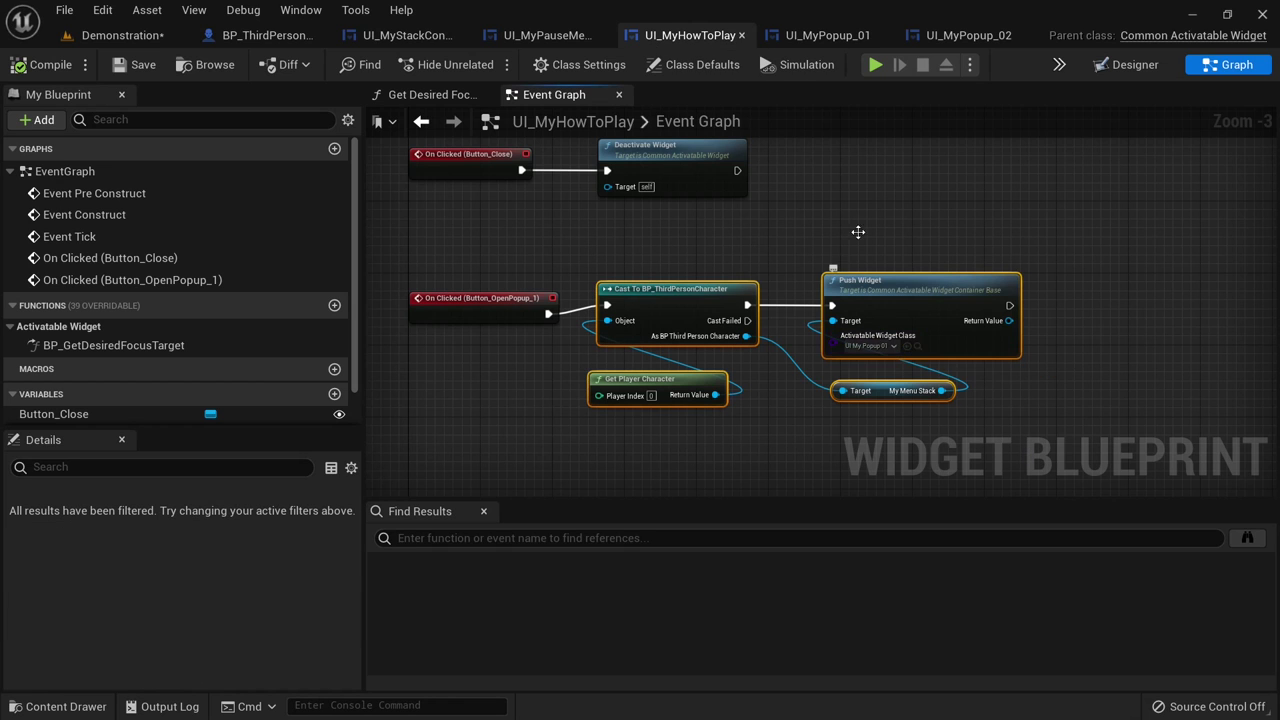
left_click(819, 37)
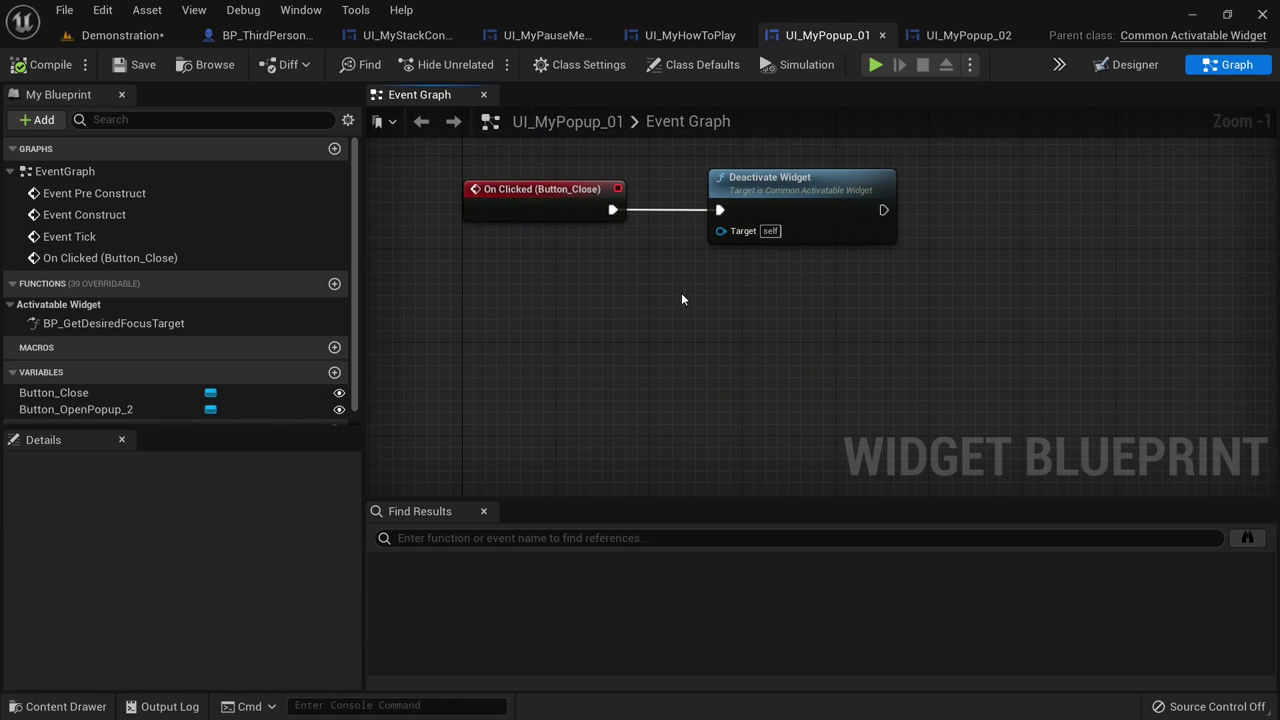
- Add an On Clicked event for Button_OpenPopup_2 in UI_MyPopup_01 and wire in the pasted Cast node
left_click(165, 410)
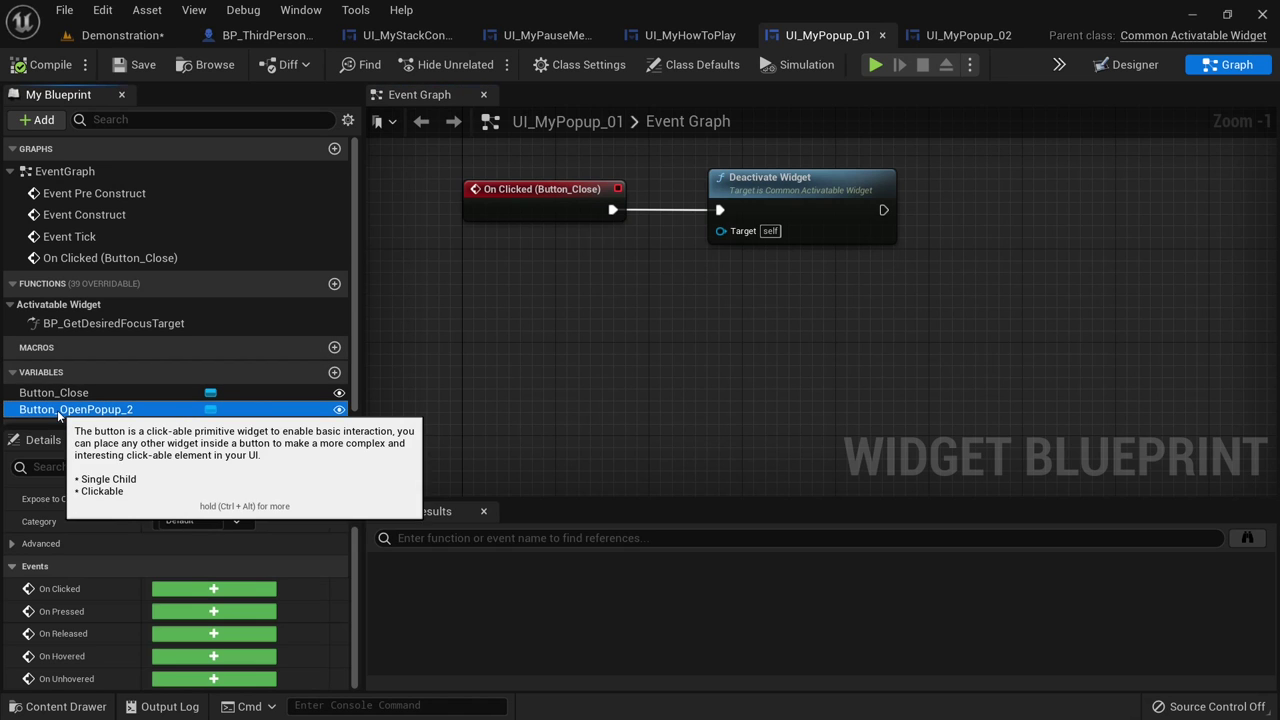
left_click(188, 592)
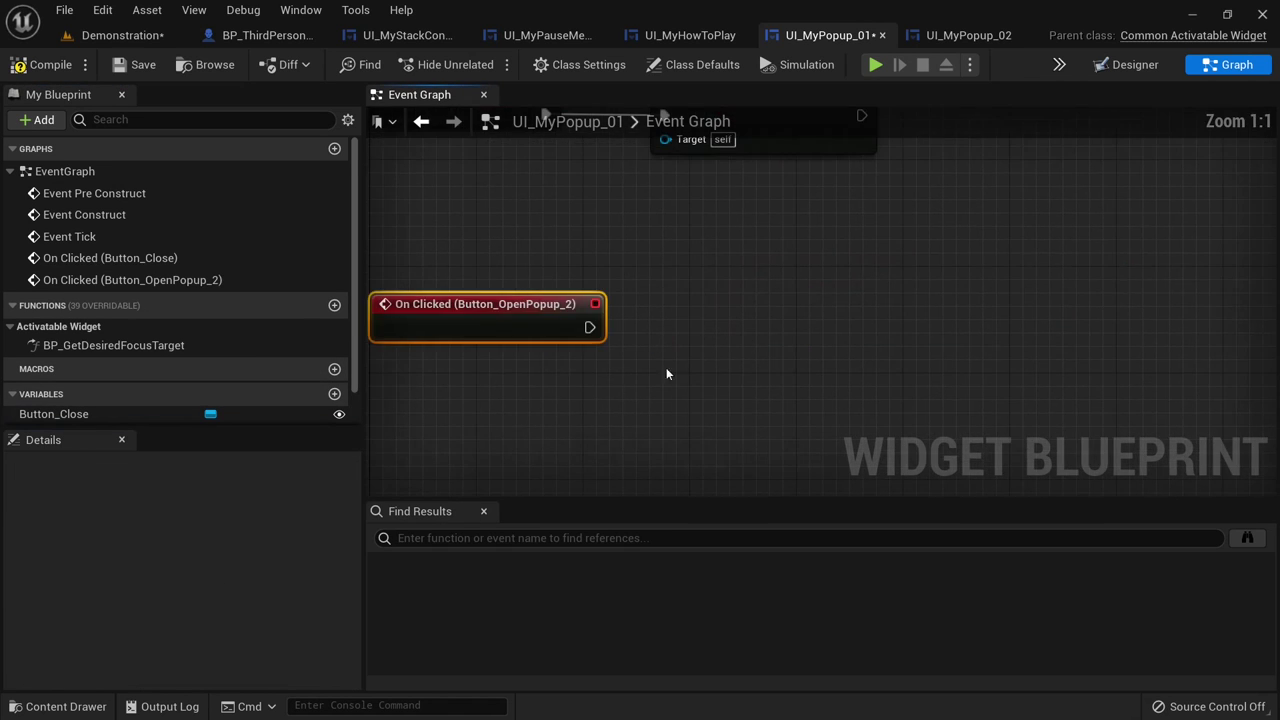
scroll(747, 347, "down", 1)
key("ctrl+v")
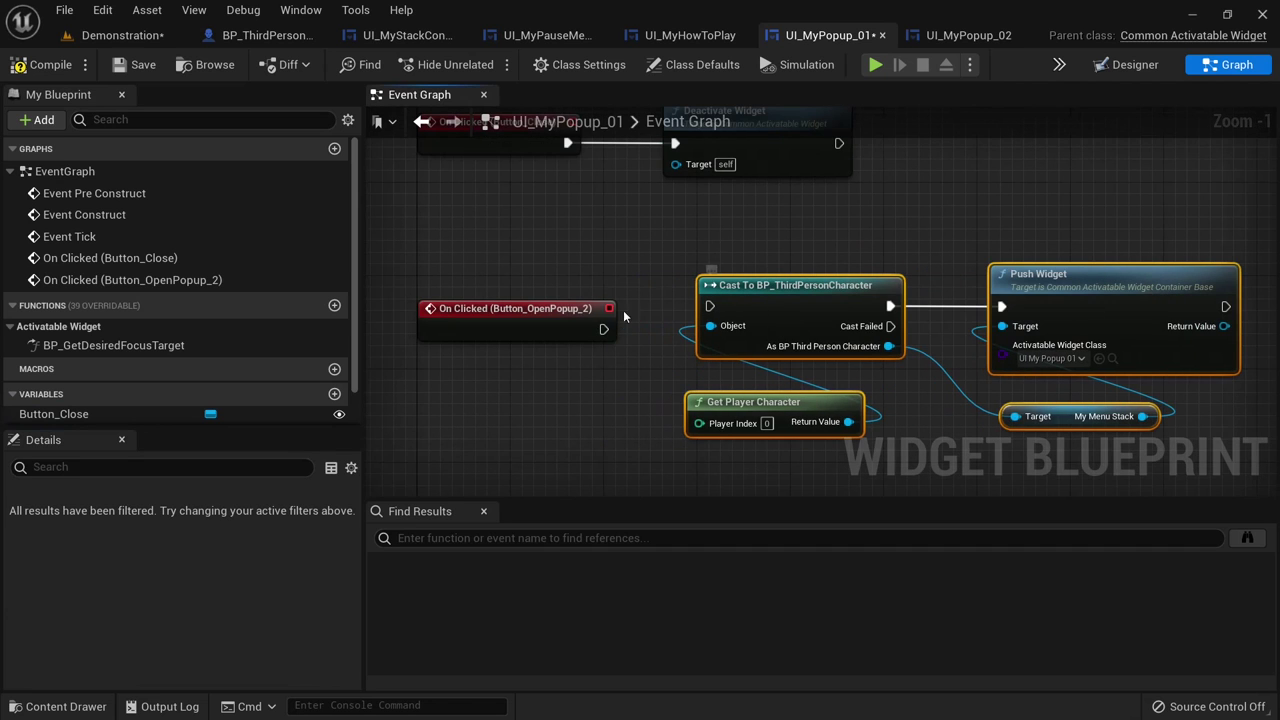
left_click_drag(602, 329, 710, 306)
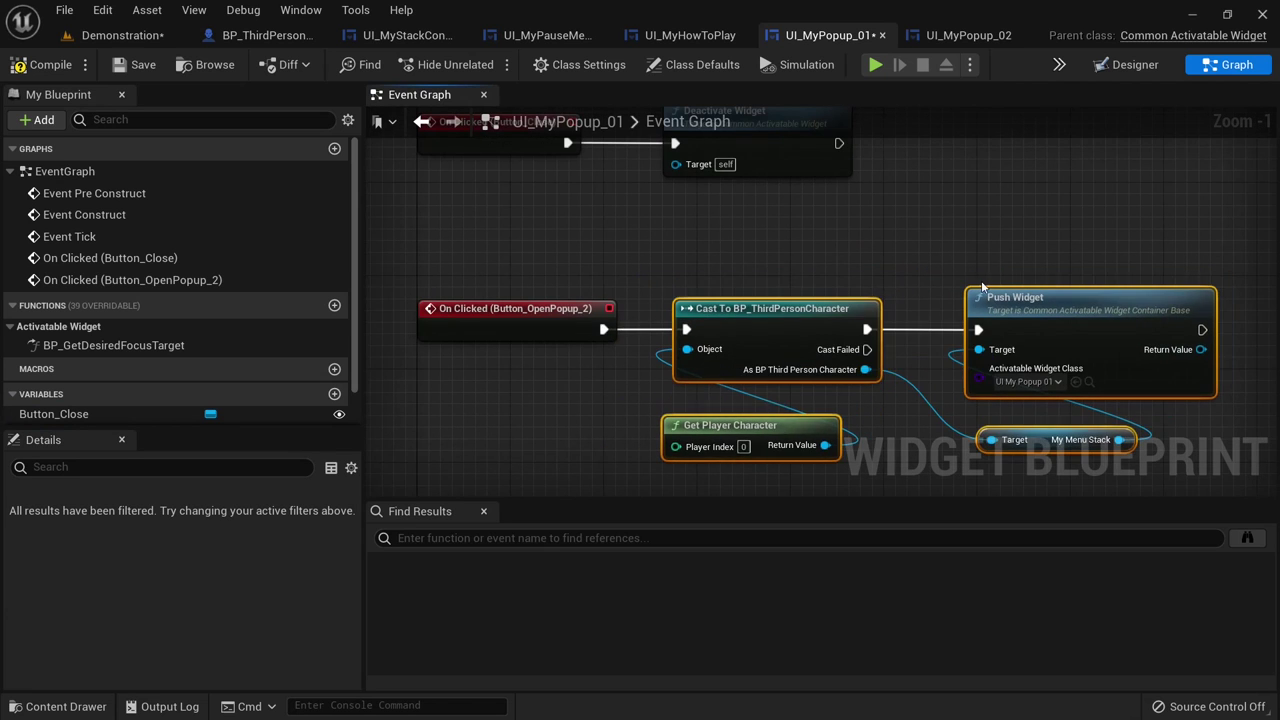
right_click_drag(1078, 289, 733, 295)
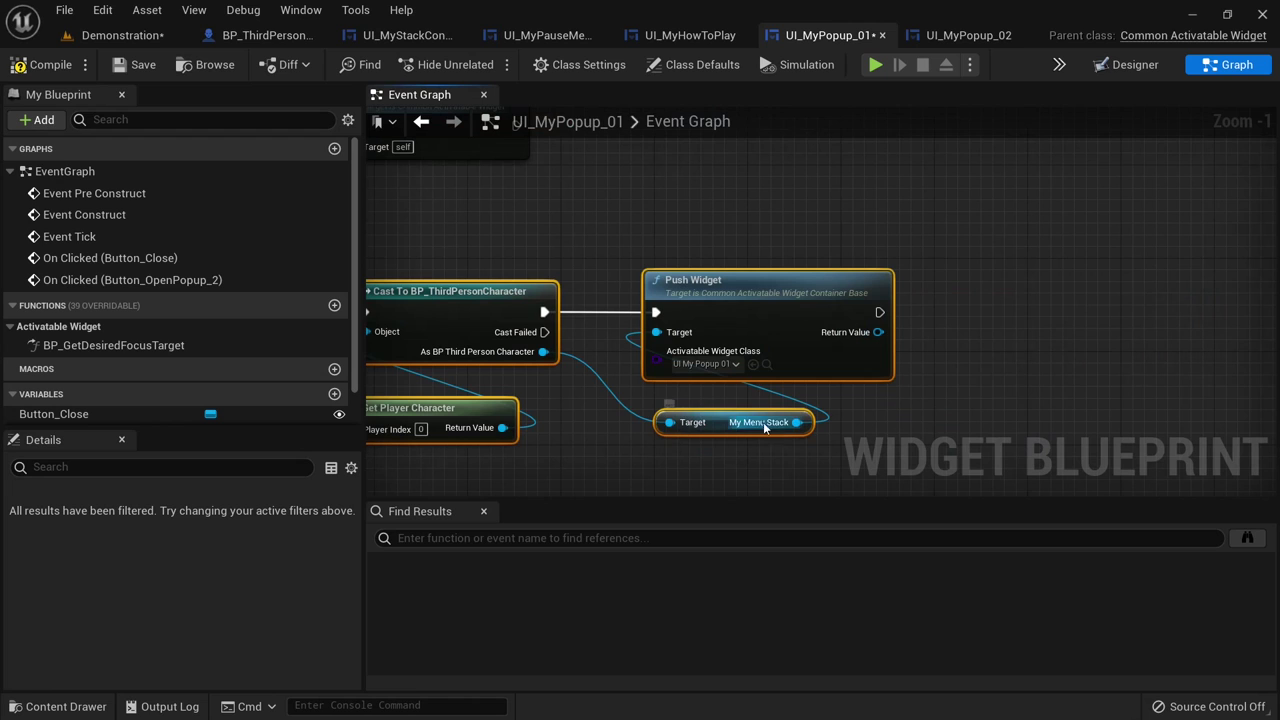
- Set Push Widget's class to UI_MyPopup_02, save UI_MyPopup_01, and return to the Demonstration level
left_click(705, 364)
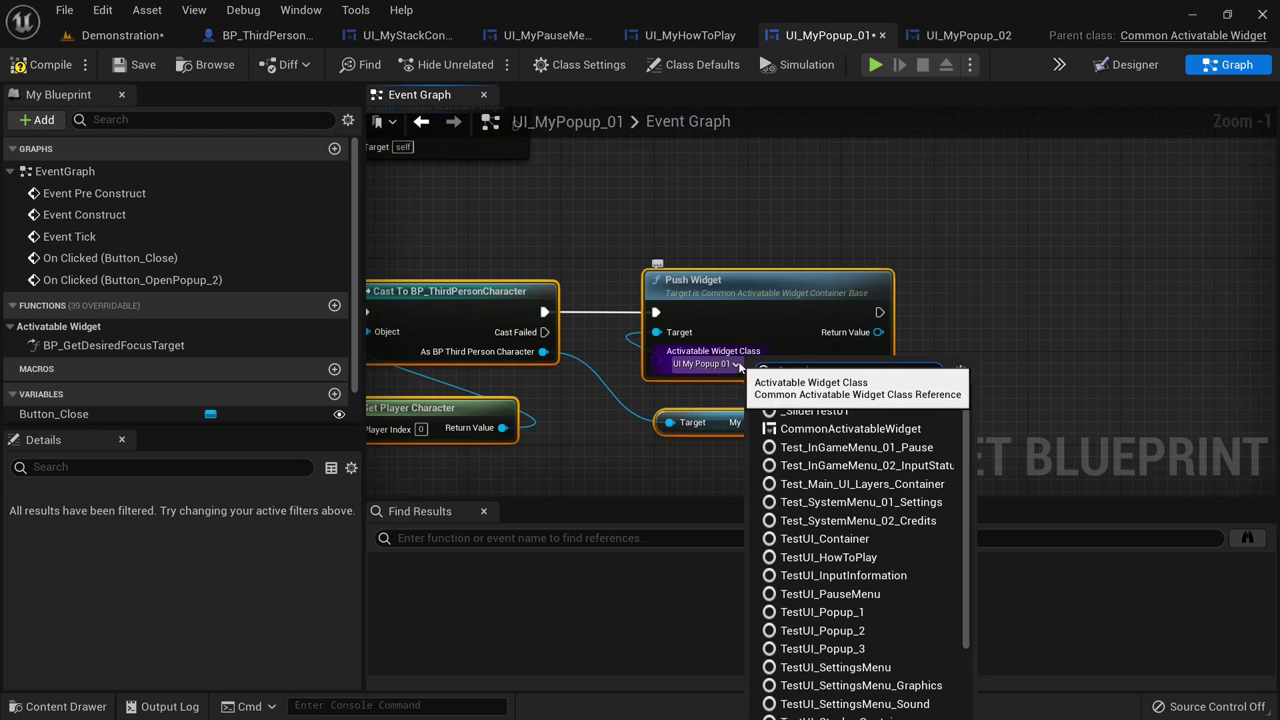
type("popup")
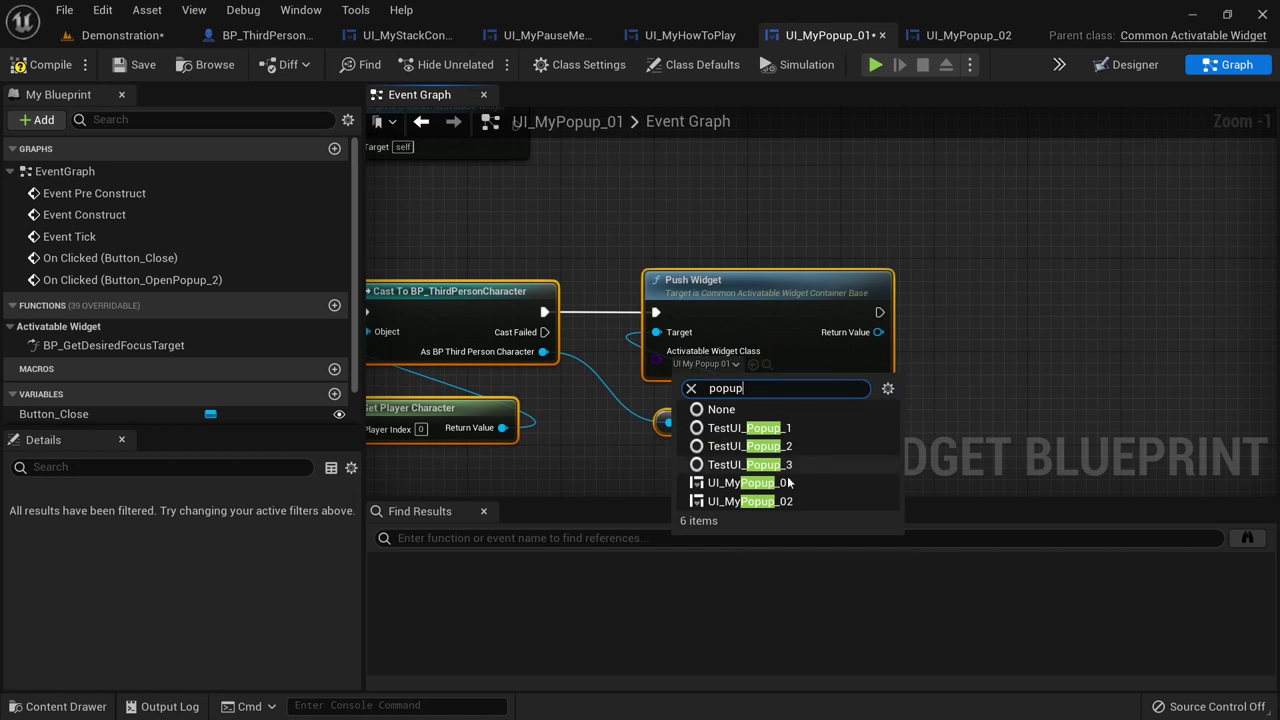
left_click(744, 501)
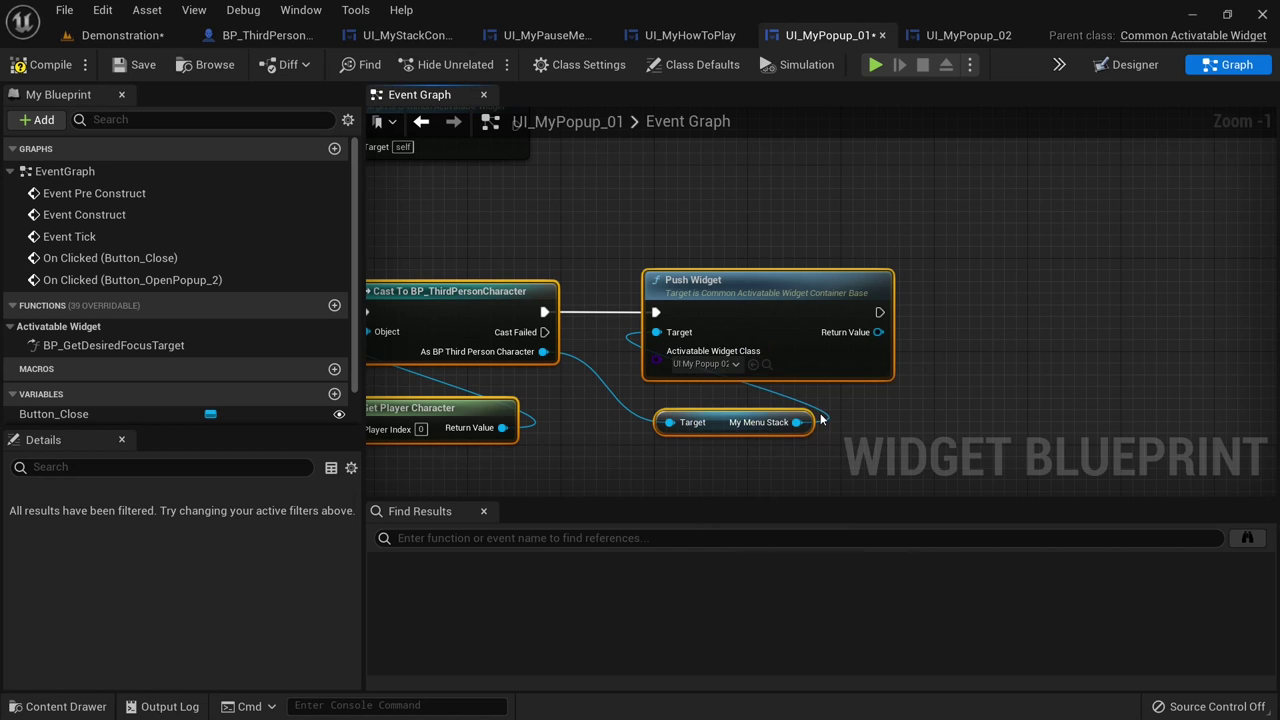
left_click(135, 64)
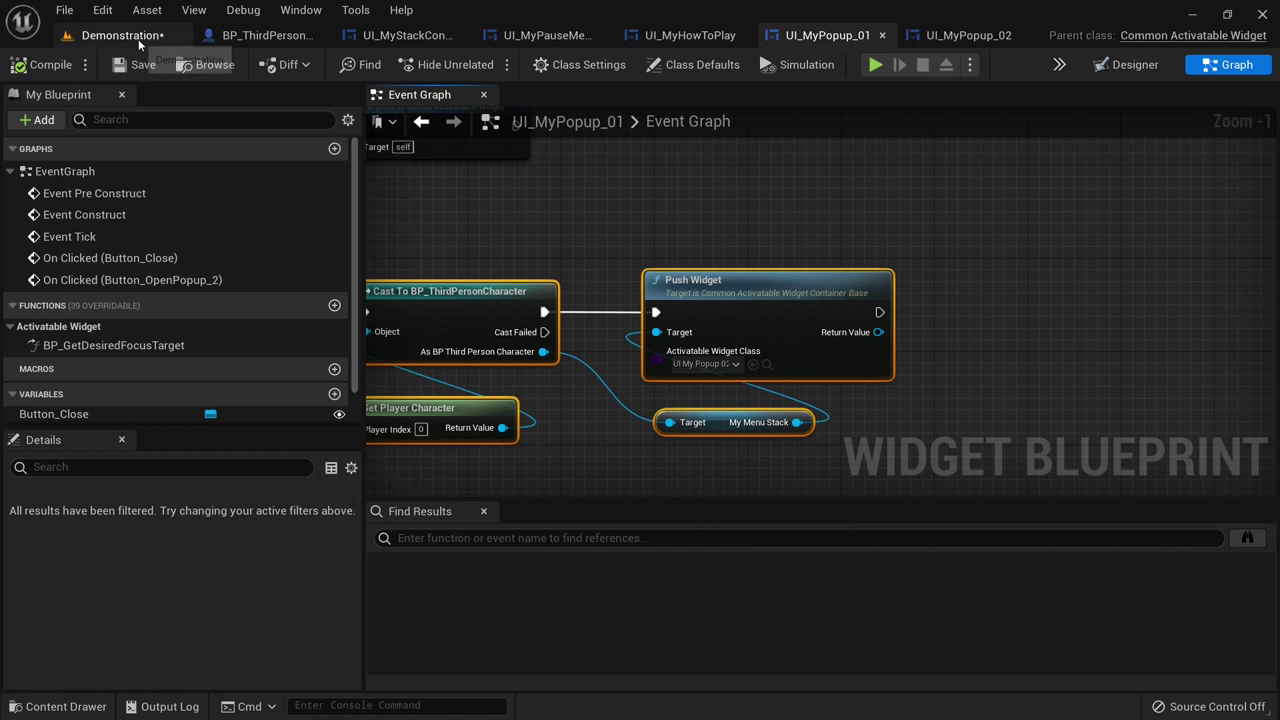
left_click(122, 35)
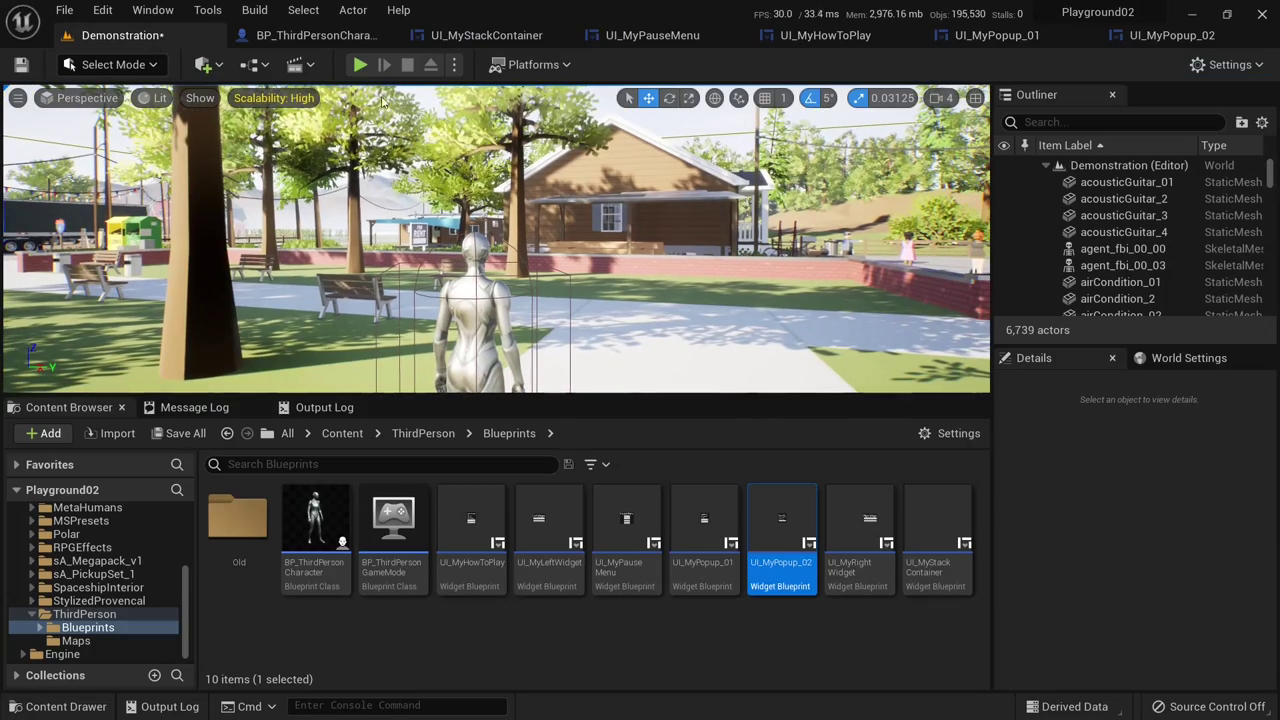
- Play the level full-screen, open the Pause Menu, and enter How to play
key("F11")
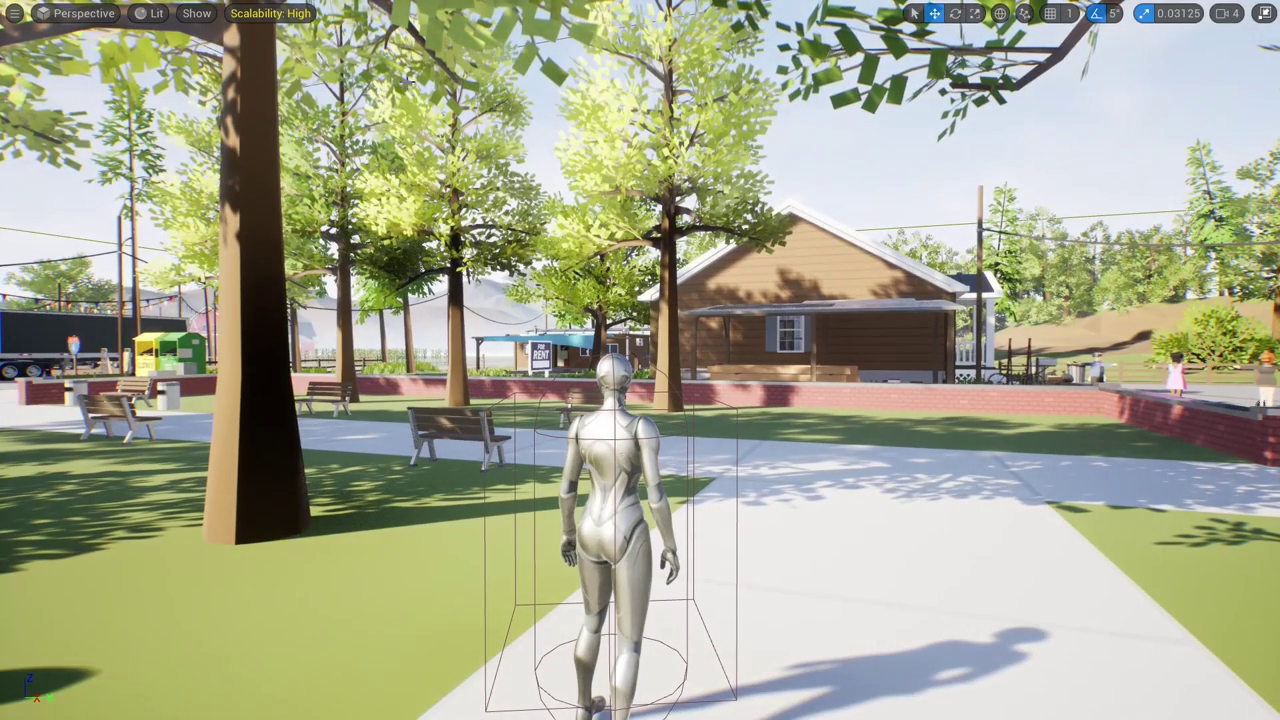
key("alt+p")
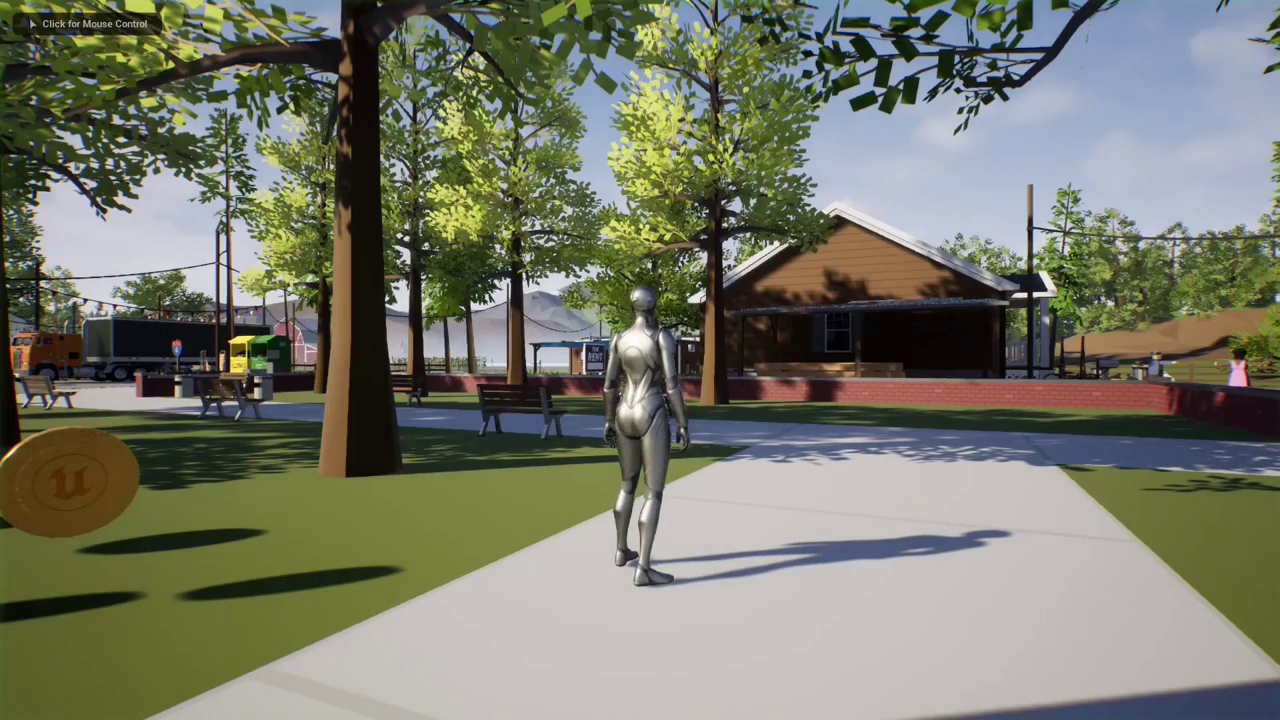
left_click(640, 360)
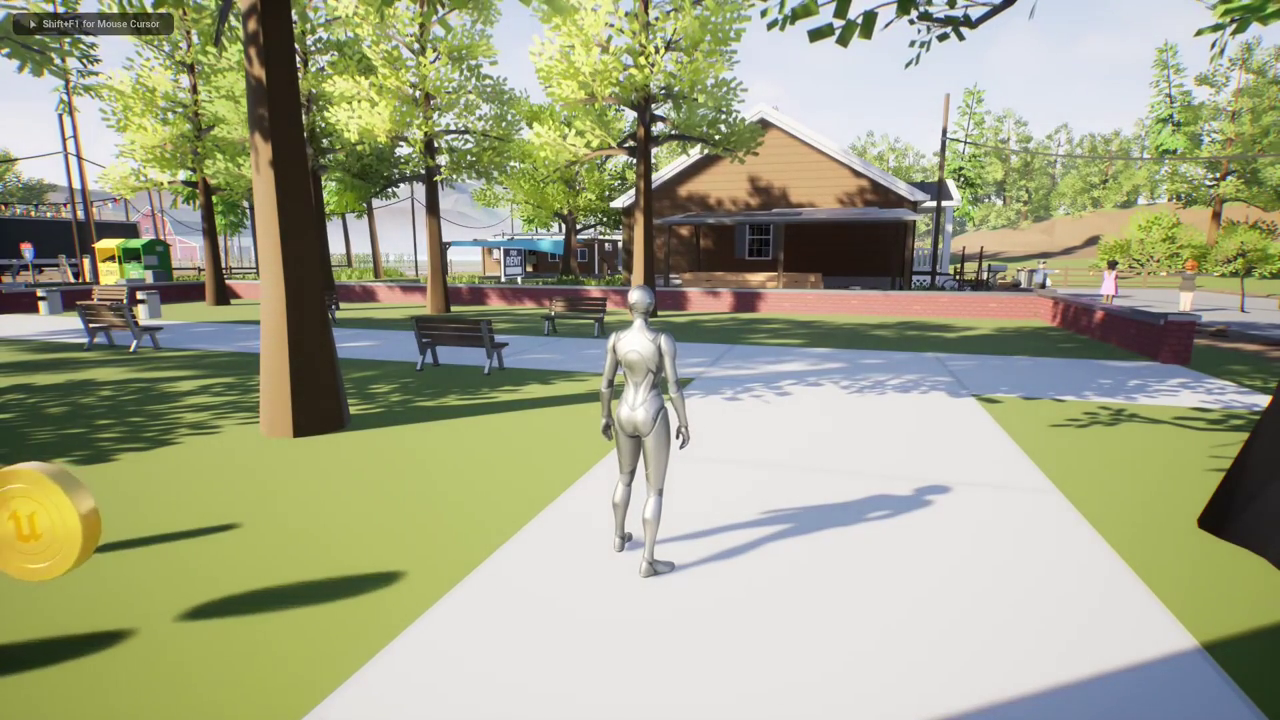
key("Escape")
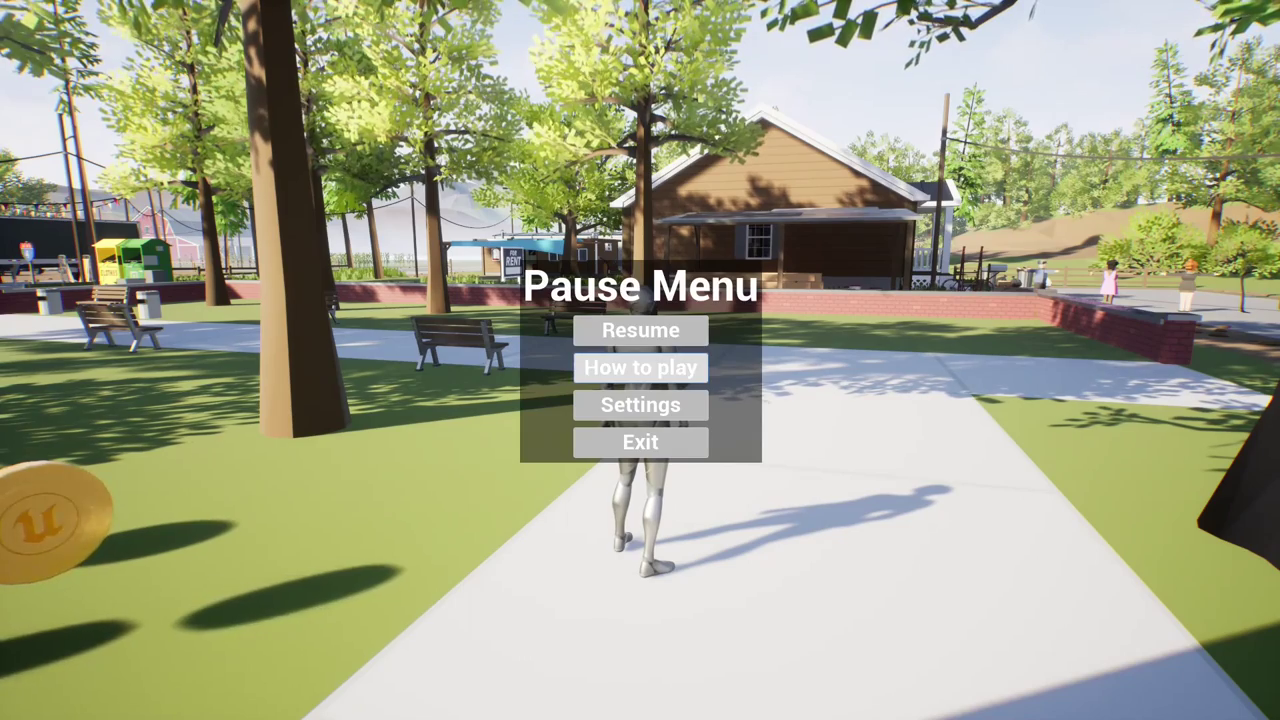
key("Return")
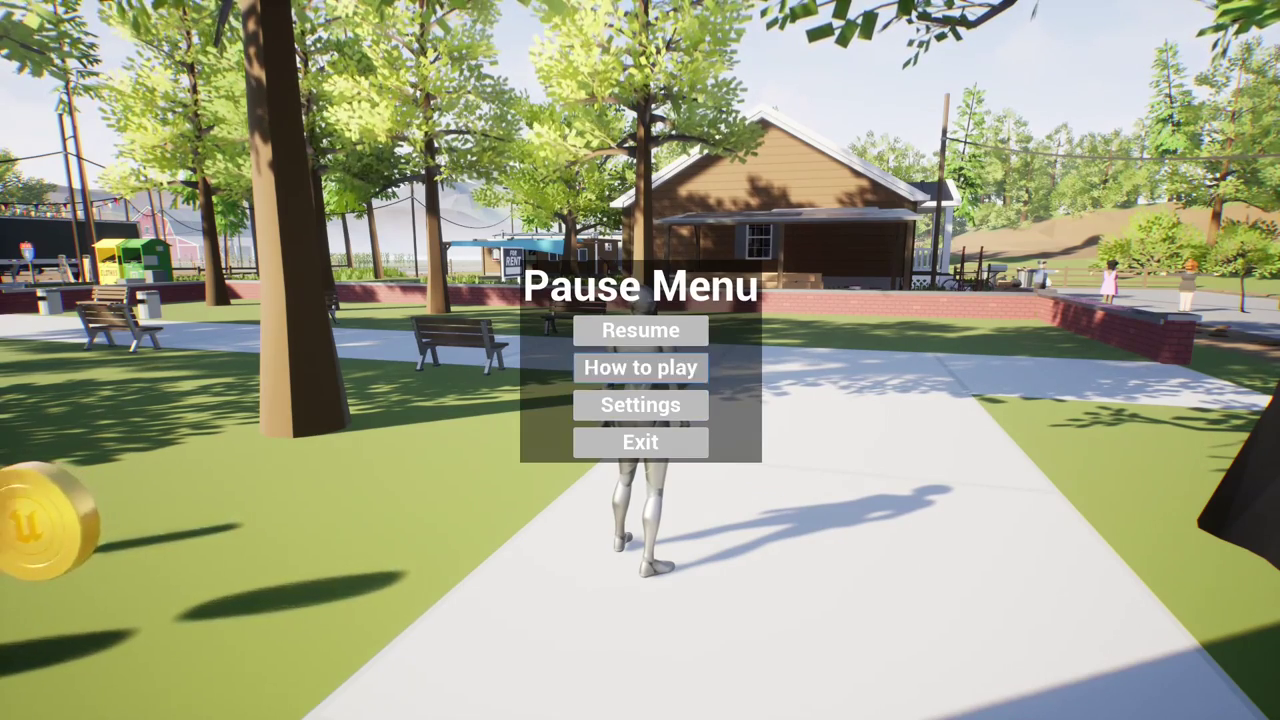
- Open Popup 01 from How to play, then Popup 02 from Popup 01
key("Down")
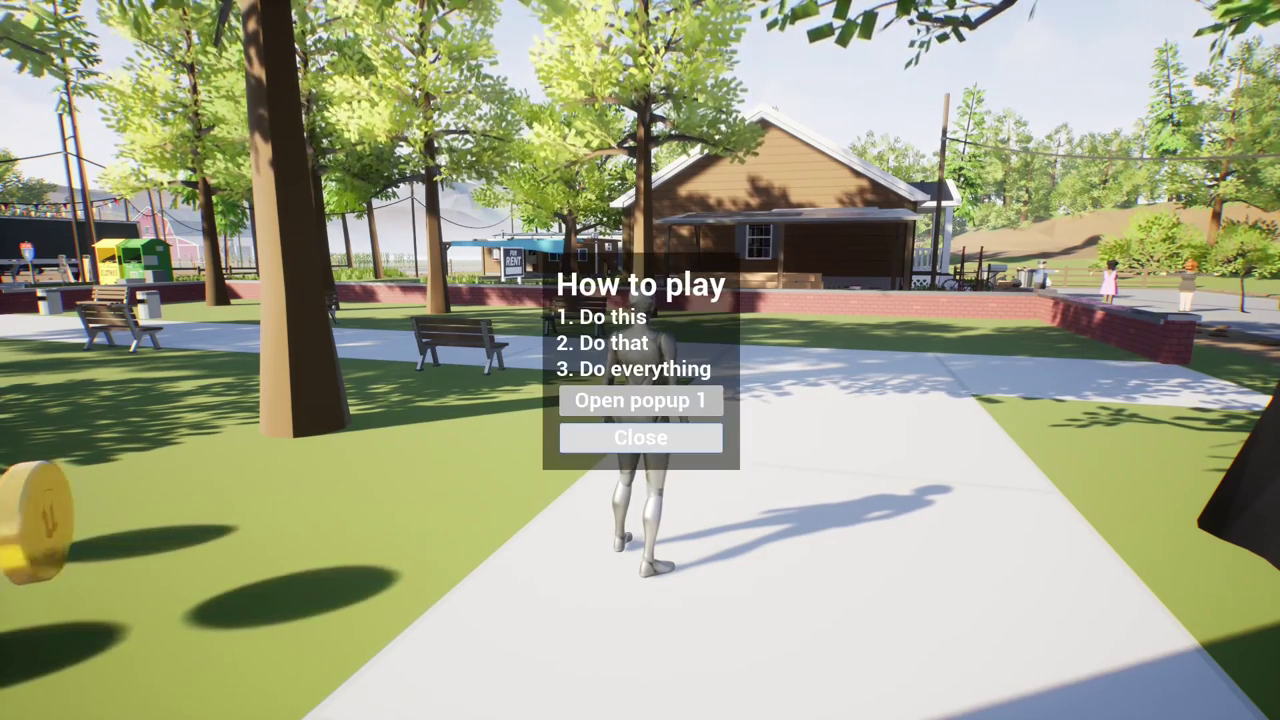
key("Up")
key("Return")
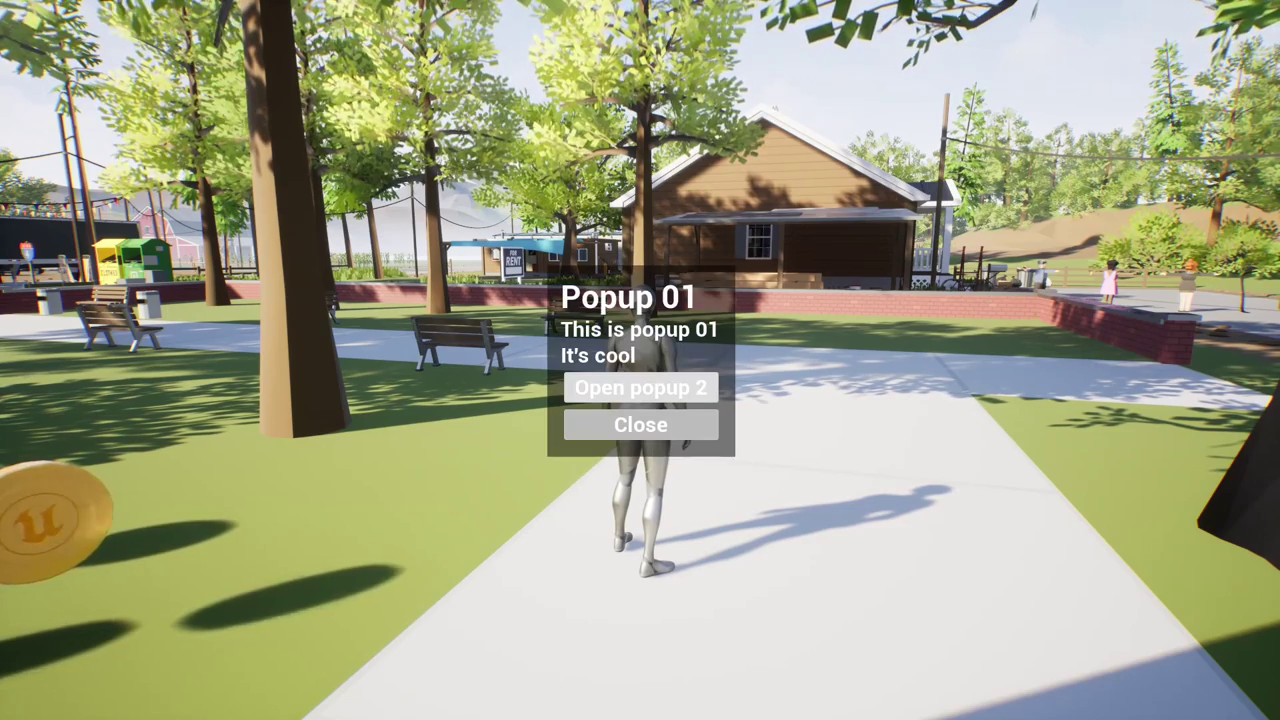
key("Down")
key("Up")
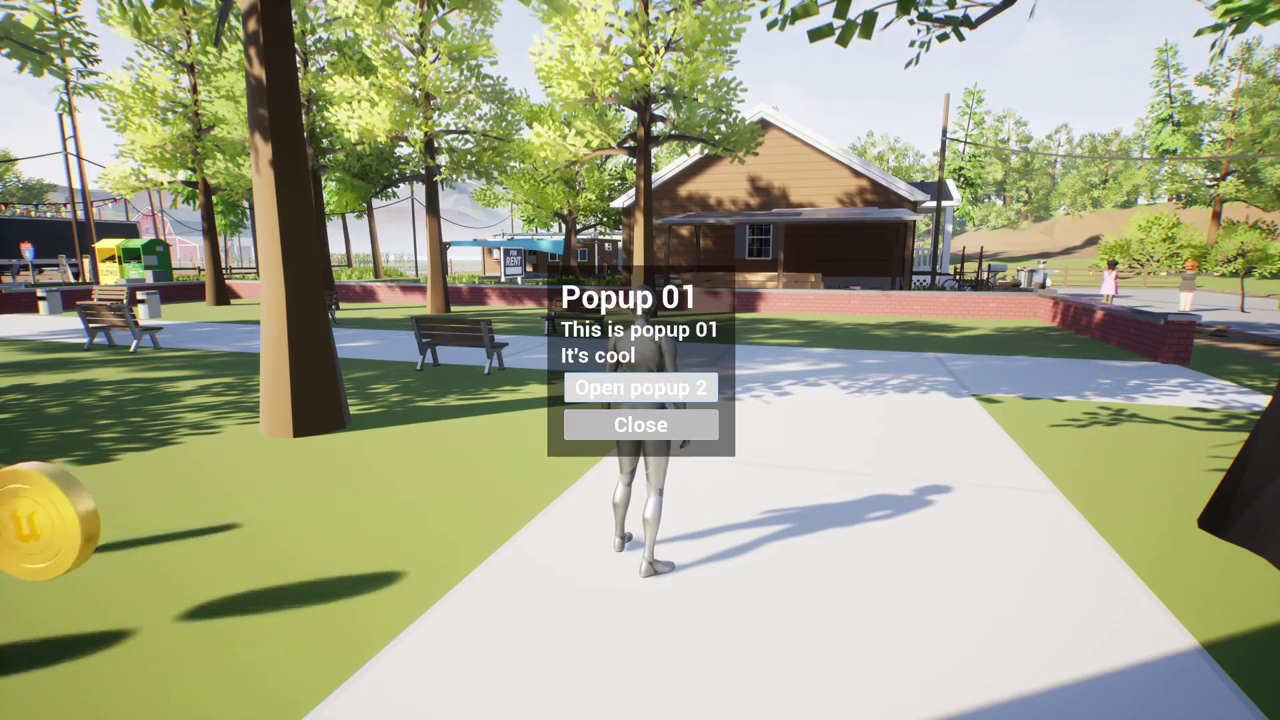
key("Return")
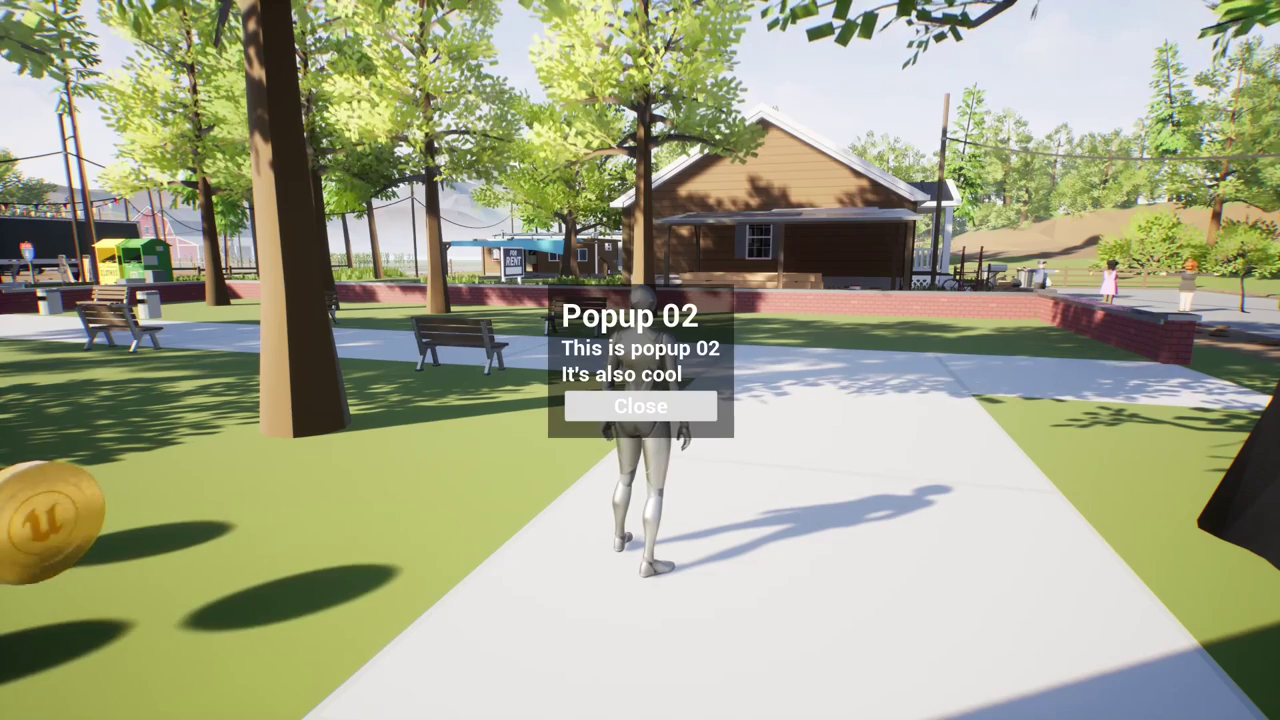
- Close Popup 02, Popup 01 and How to play back to the Pause Menu, then stop playing
key("Return")
key("Down")
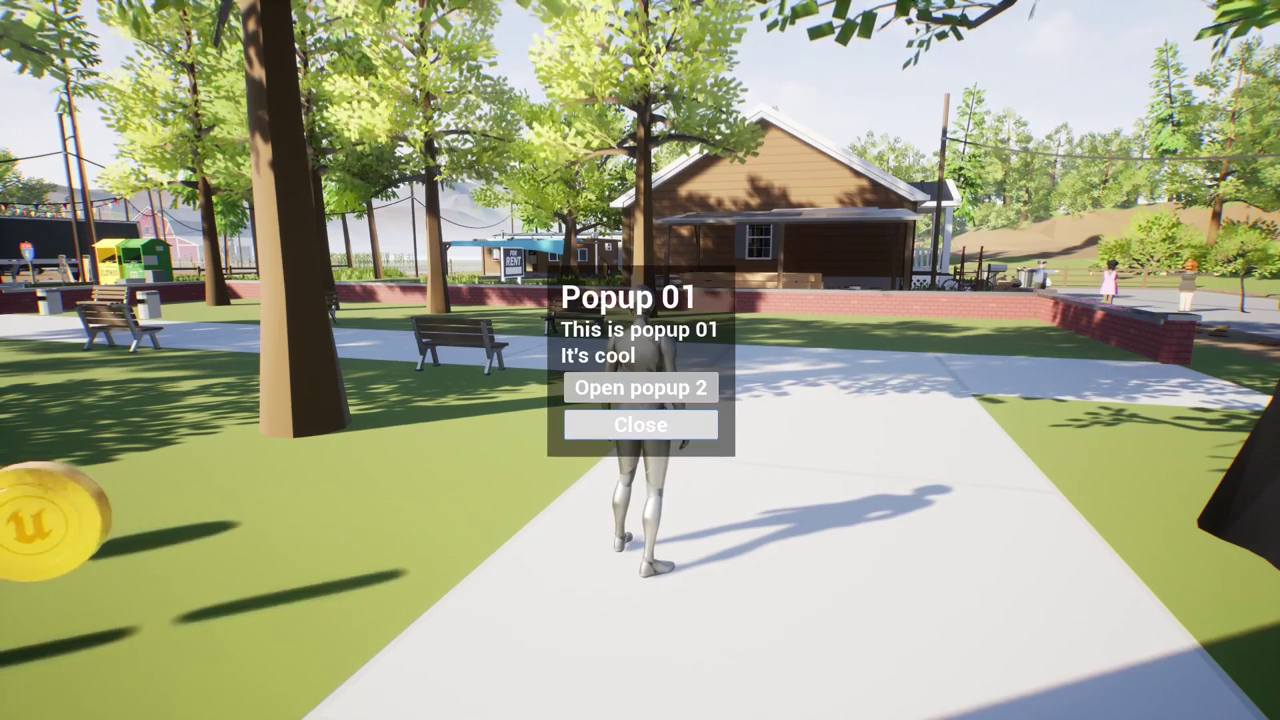
key("Return")
key("Down")
key("Return")
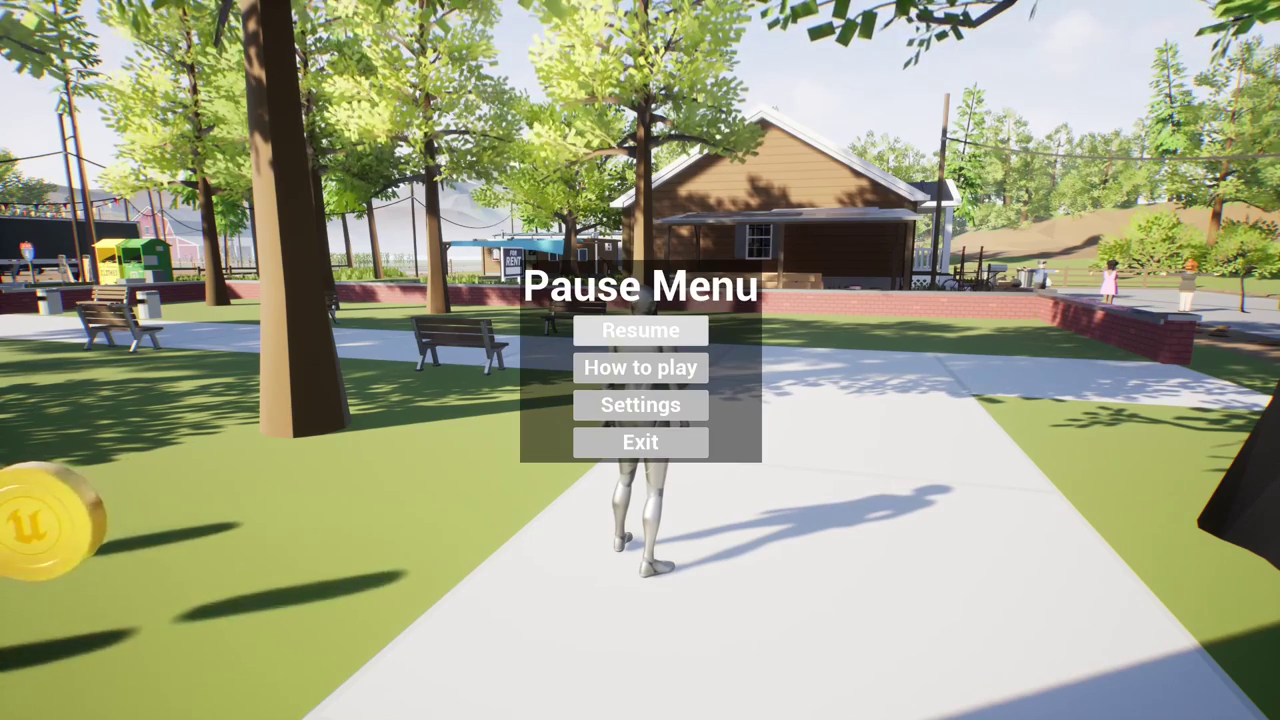
key("Down")
key("Up")
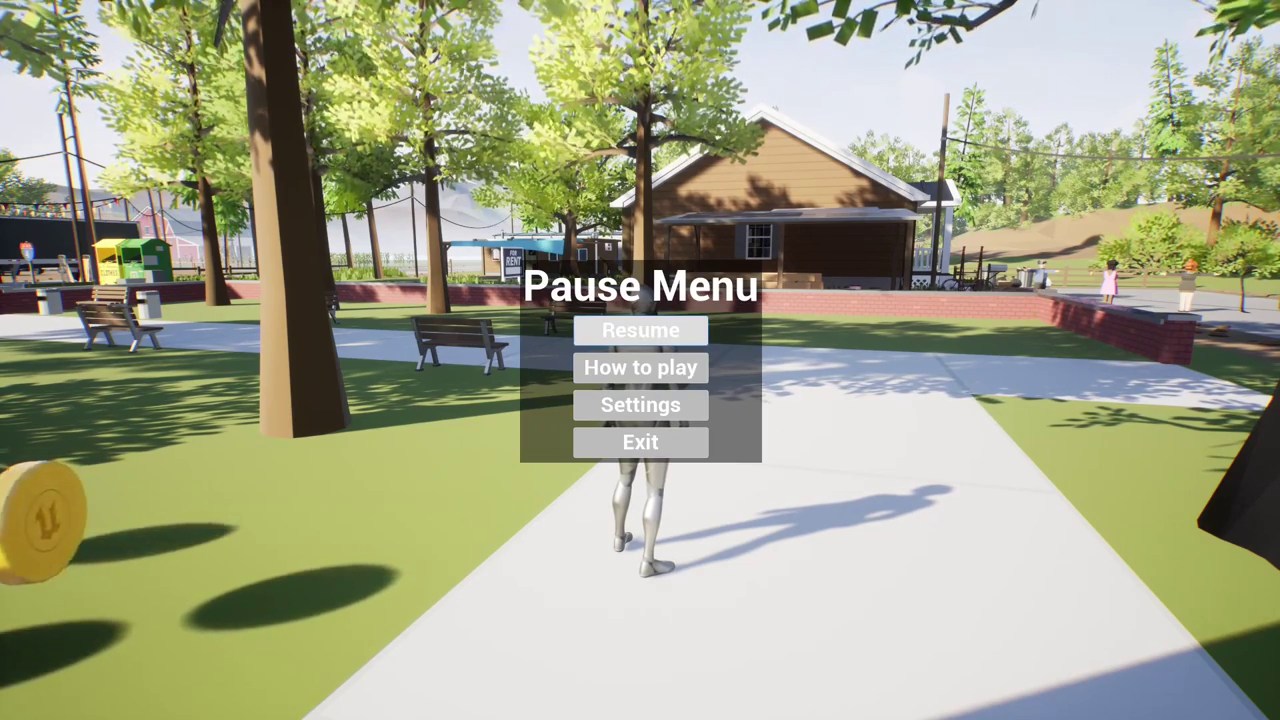
key("Escape")
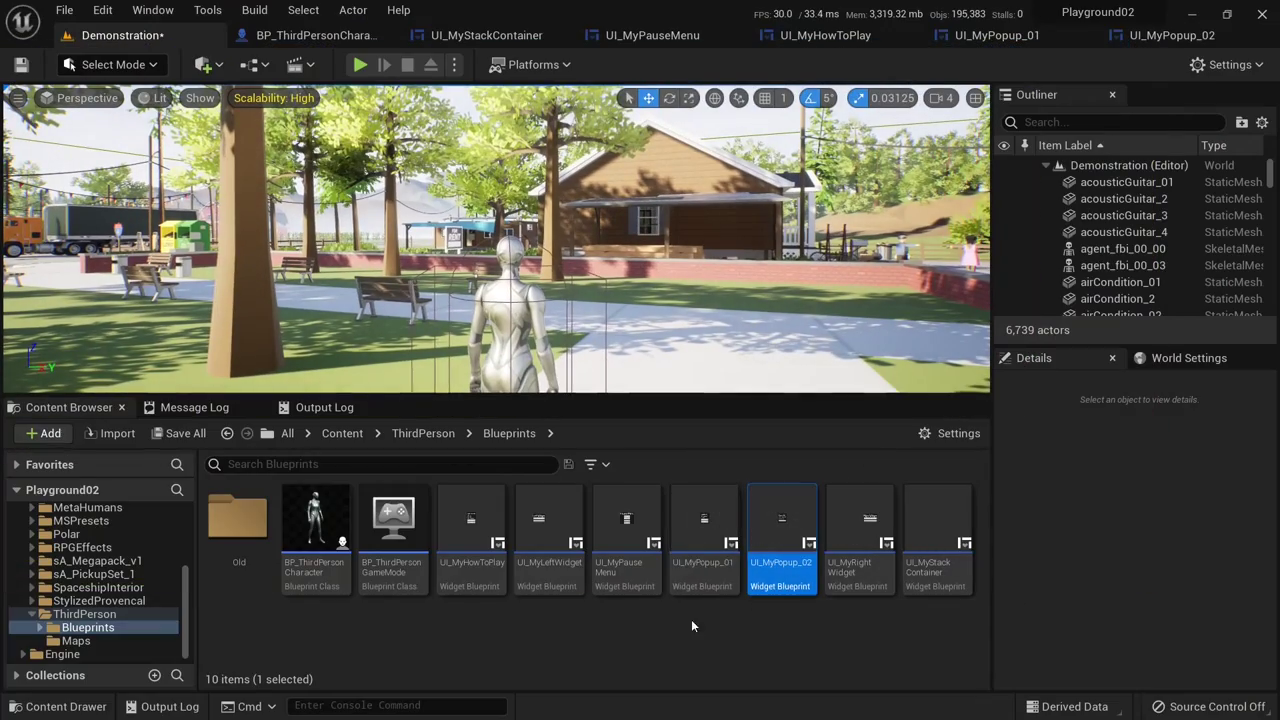
- Add an On Clicked event for UI_MyPauseMenu's Button_Resume
left_click(651, 36)
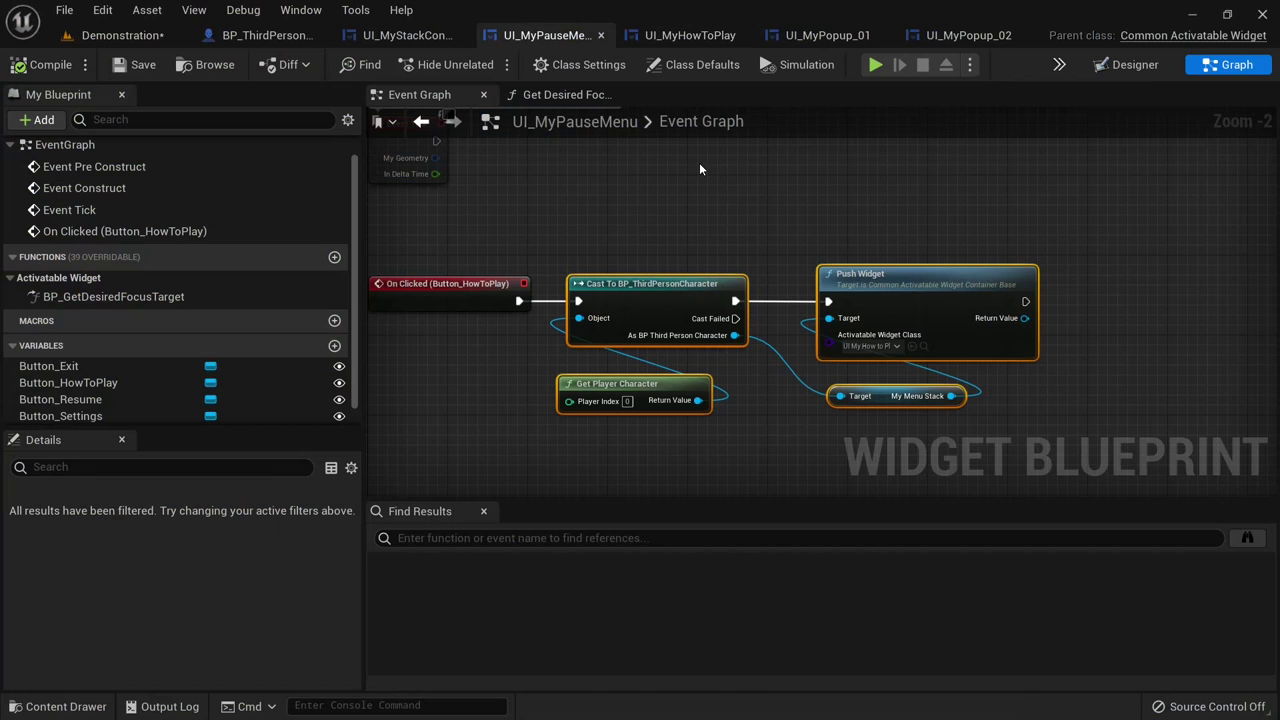
left_click(1128, 66)
scroll(635, 300, "up", 2)
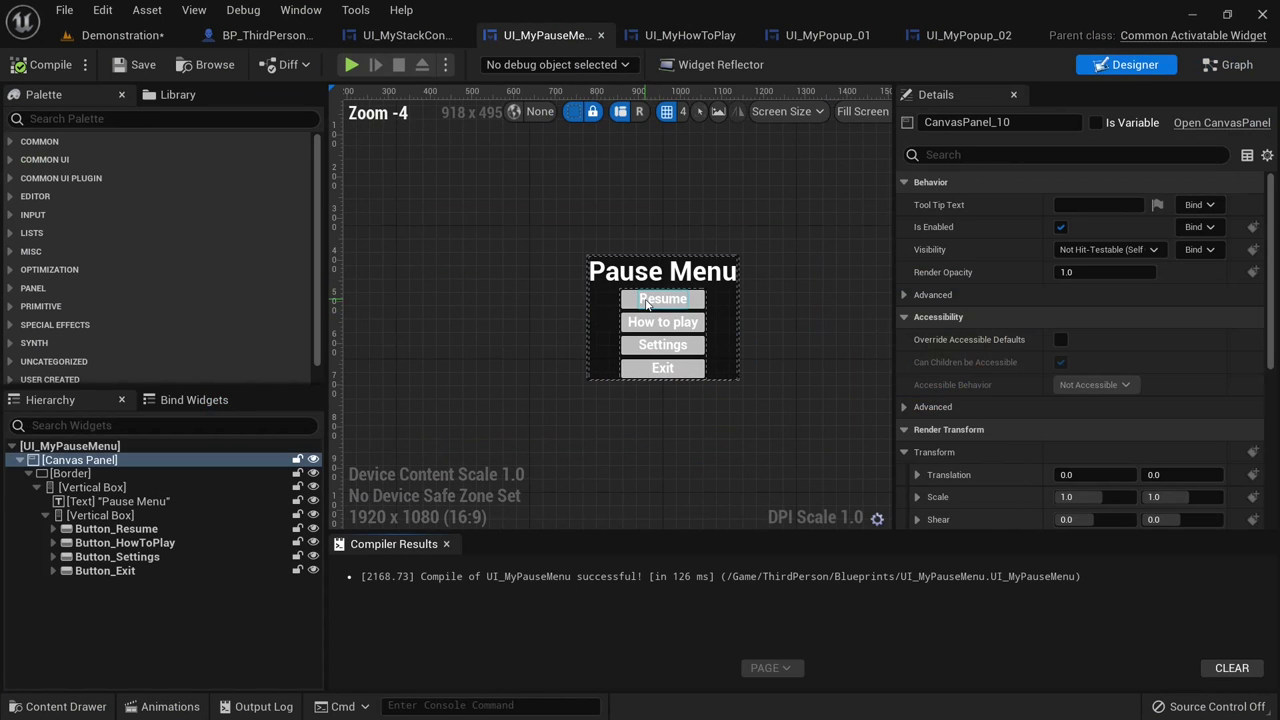
left_click(631, 304)
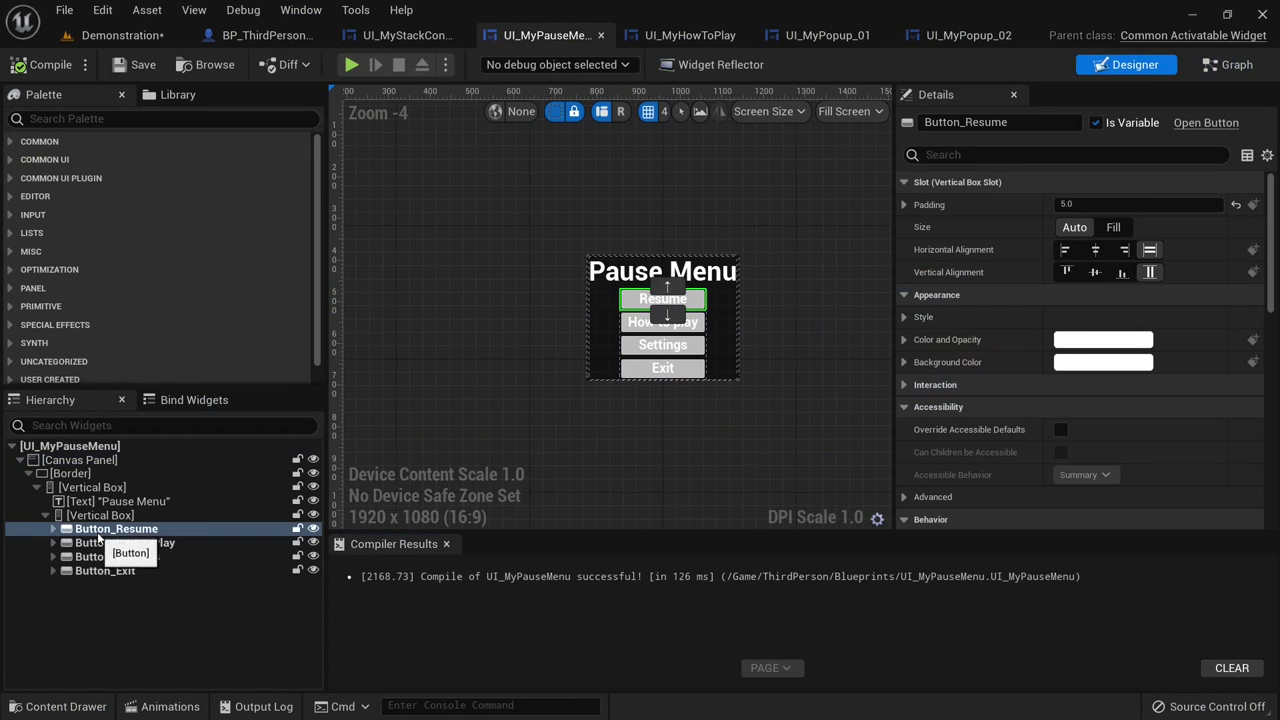
left_click(1229, 64)
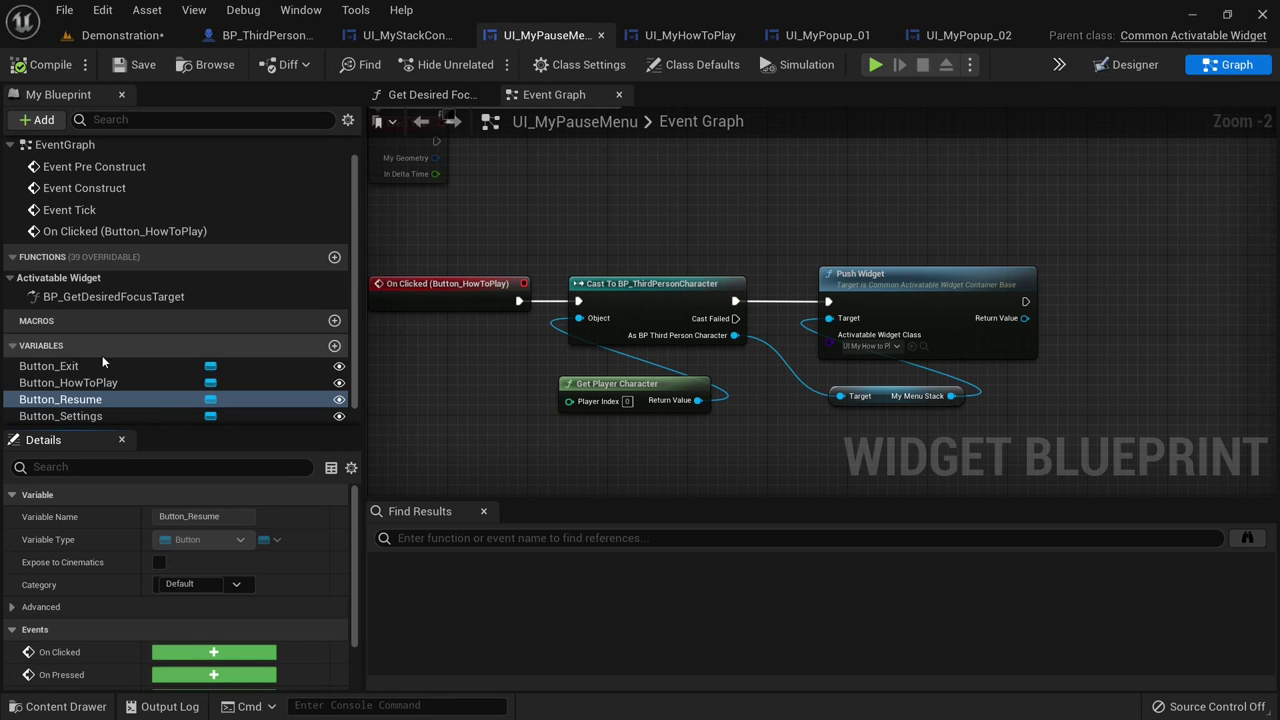
left_click(213, 651)
- Connect the Resume click event to a Deactivate Widget node
right_click_drag(962, 336, 643, 440)
scroll(690, 408, "down", 3)
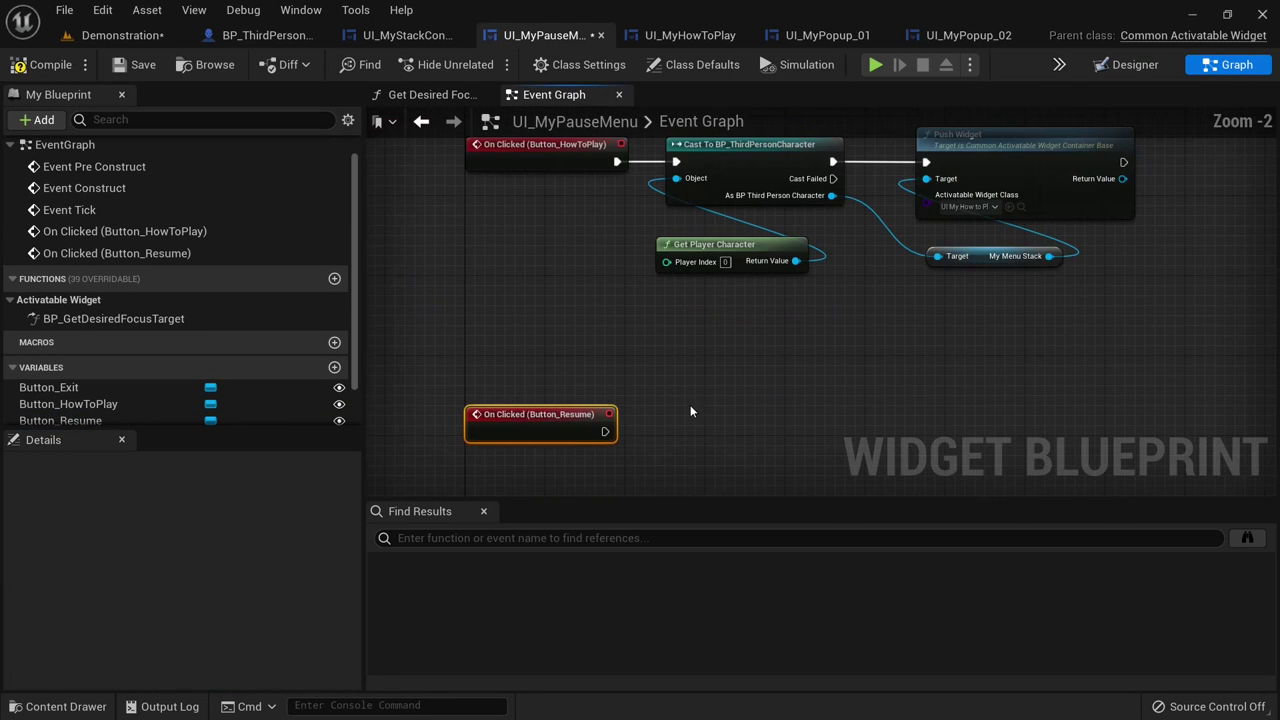
scroll(692, 428, "up", 1)
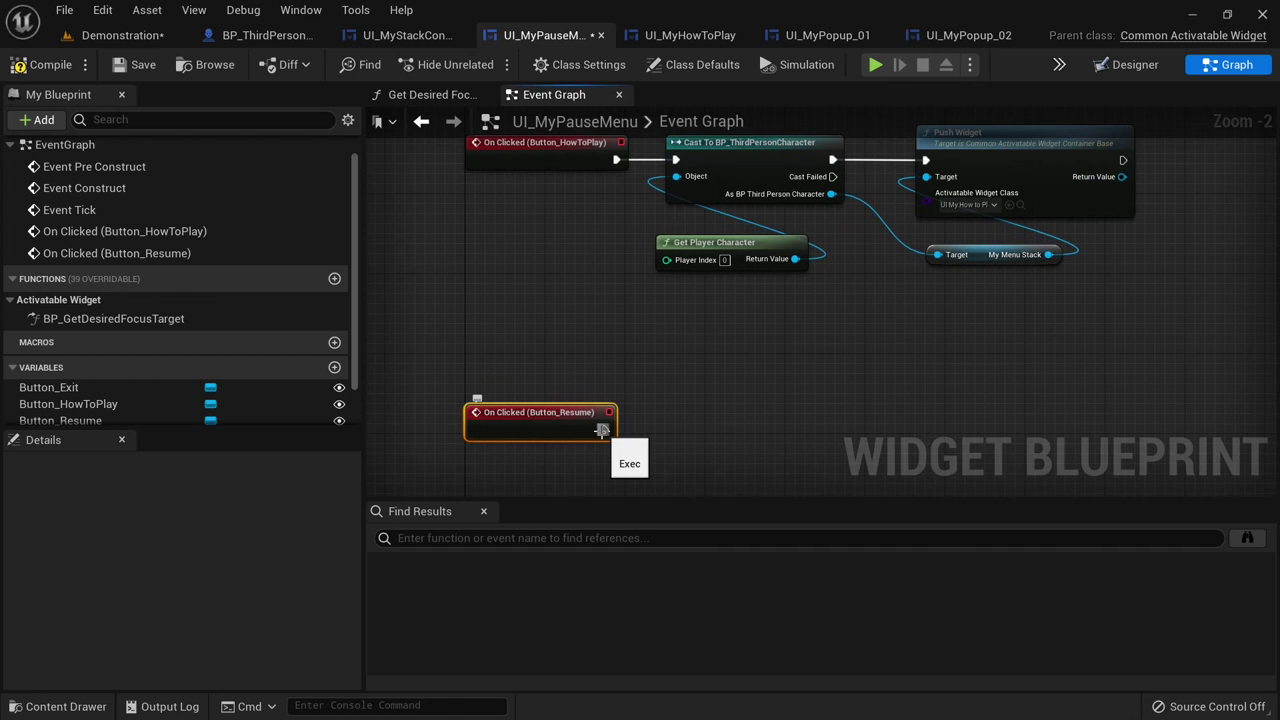
left_click_drag(602, 430, 687, 430)
type("deac")
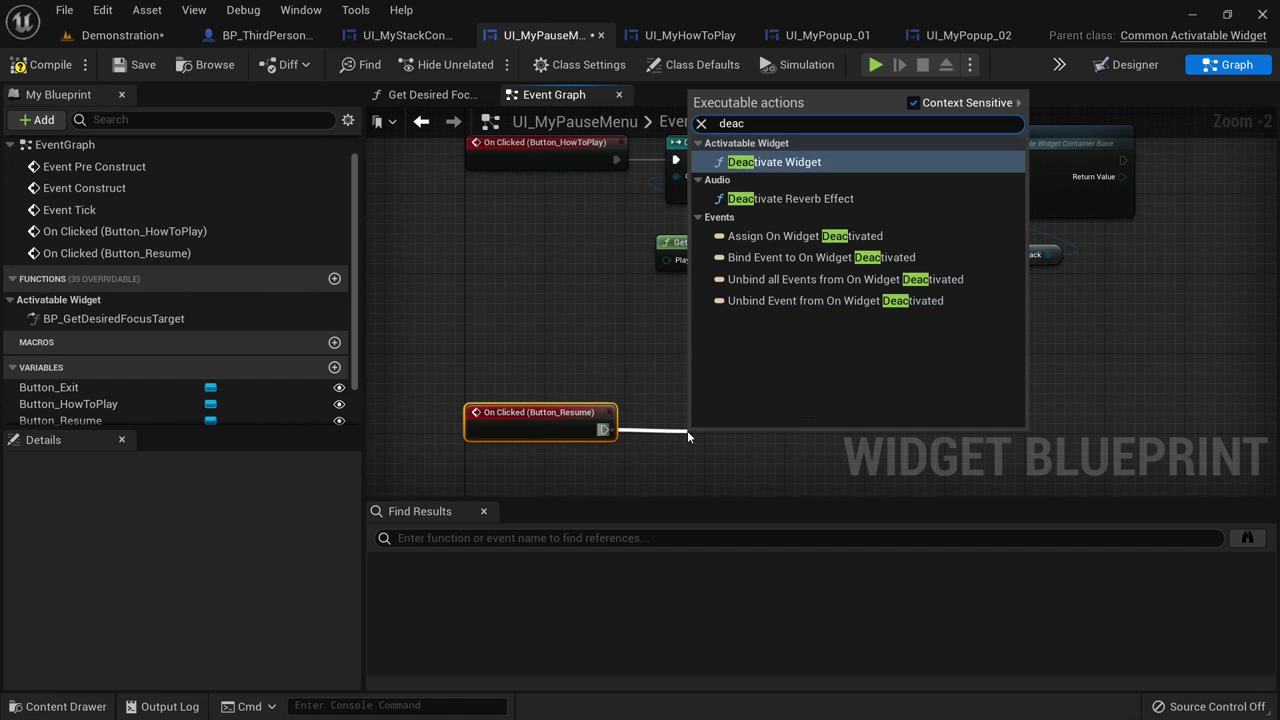
left_click(812, 166)
left_click_drag(756, 444, 746, 405)
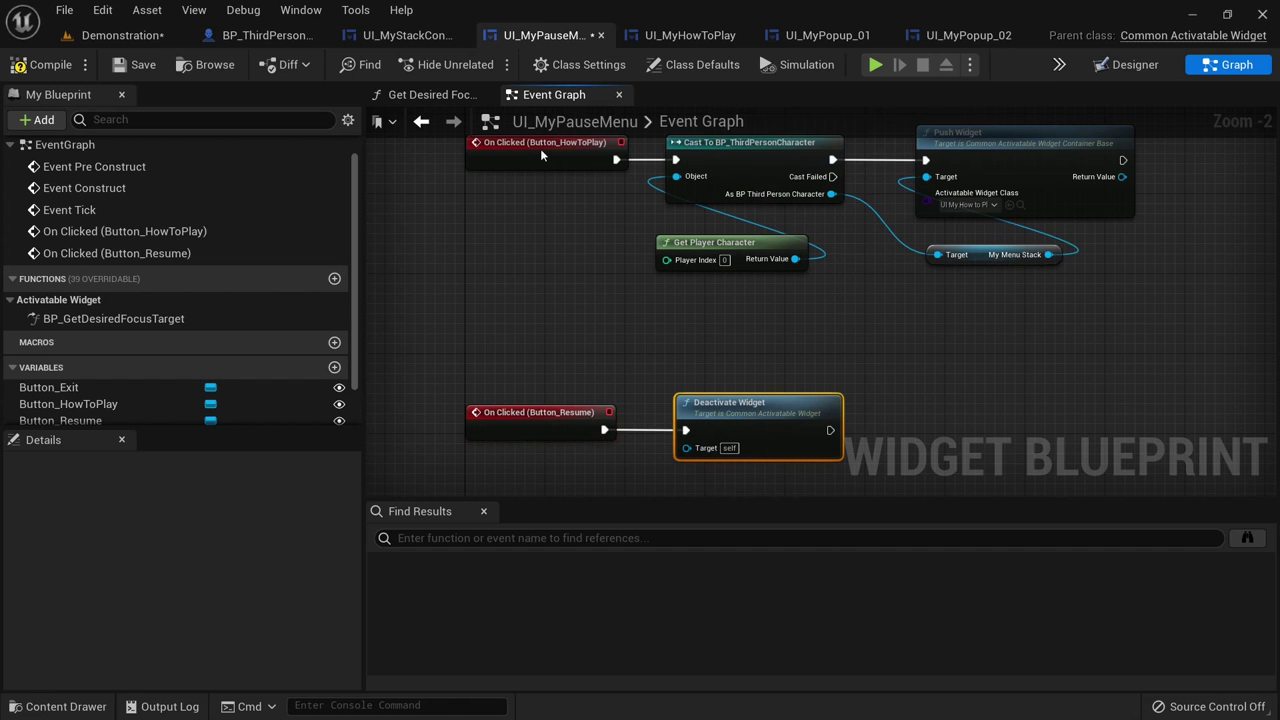
- Review the character blueprint's input-mode, player controller and show-mouse-cursor nodes for reference
left_click(405, 35)
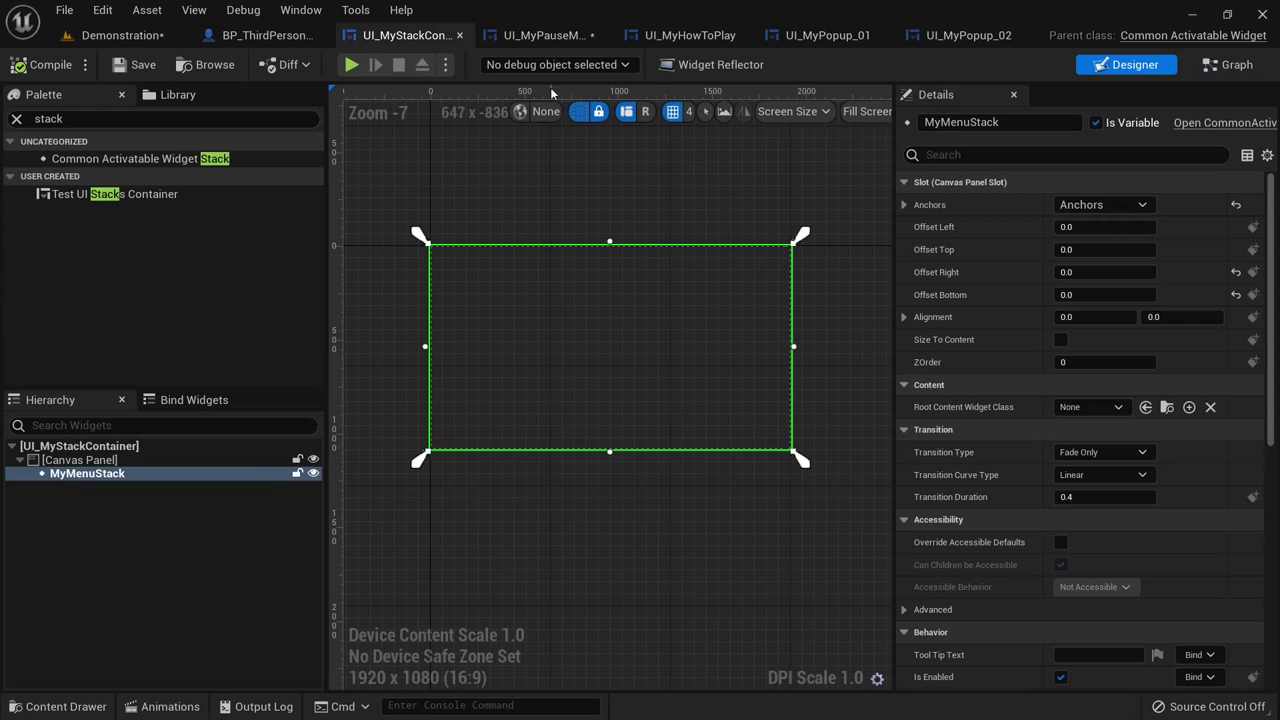
left_click(527, 36)
left_click(265, 35)
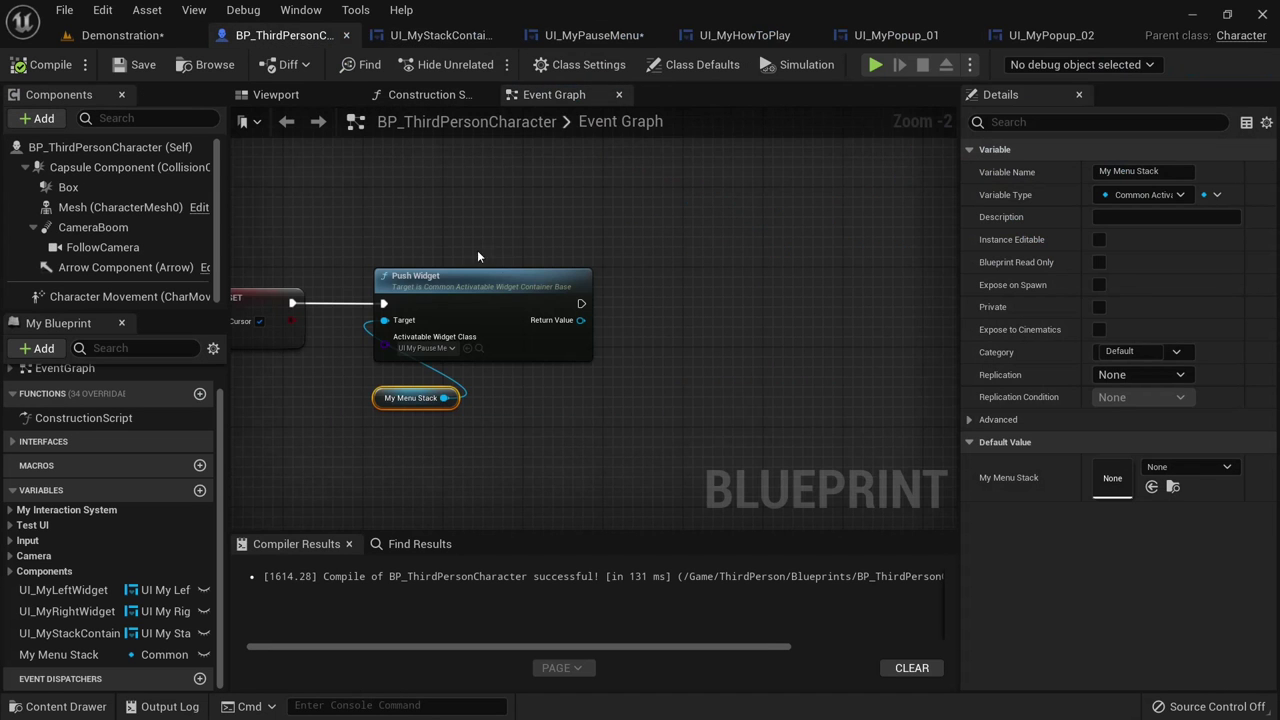
right_click_drag(477, 250, 576, 240)
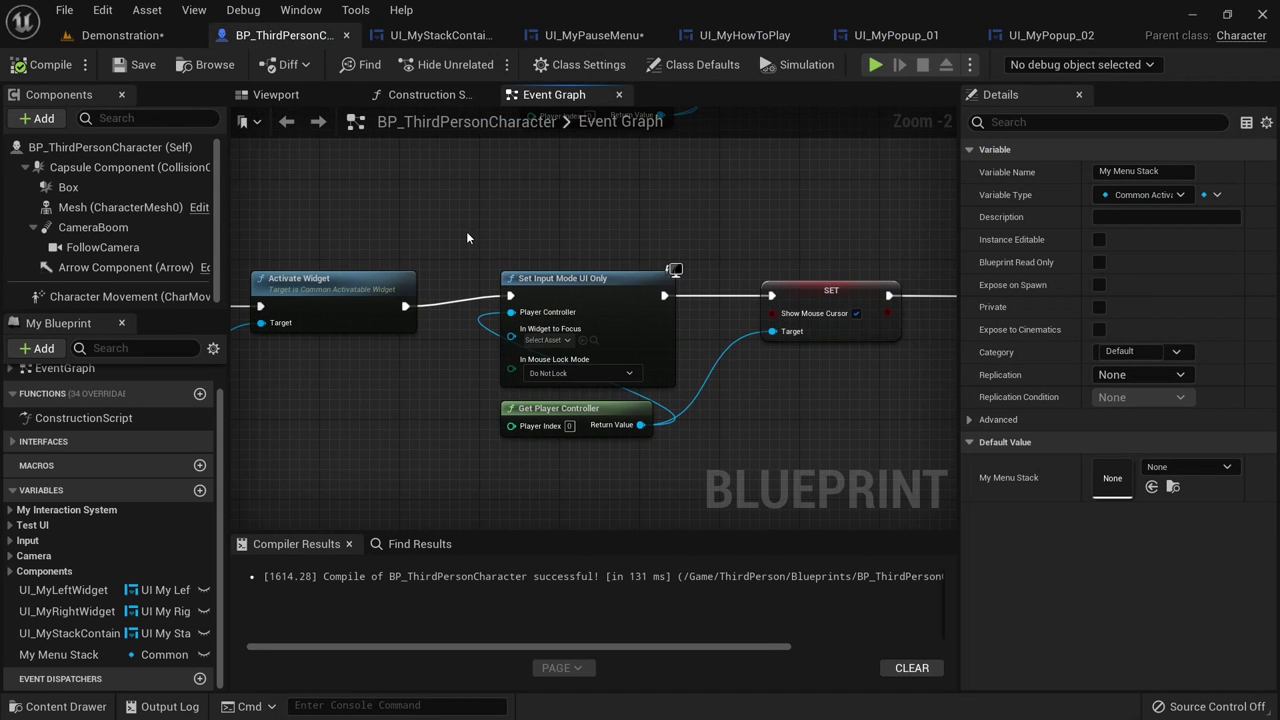
left_click_drag(466, 229, 694, 460)
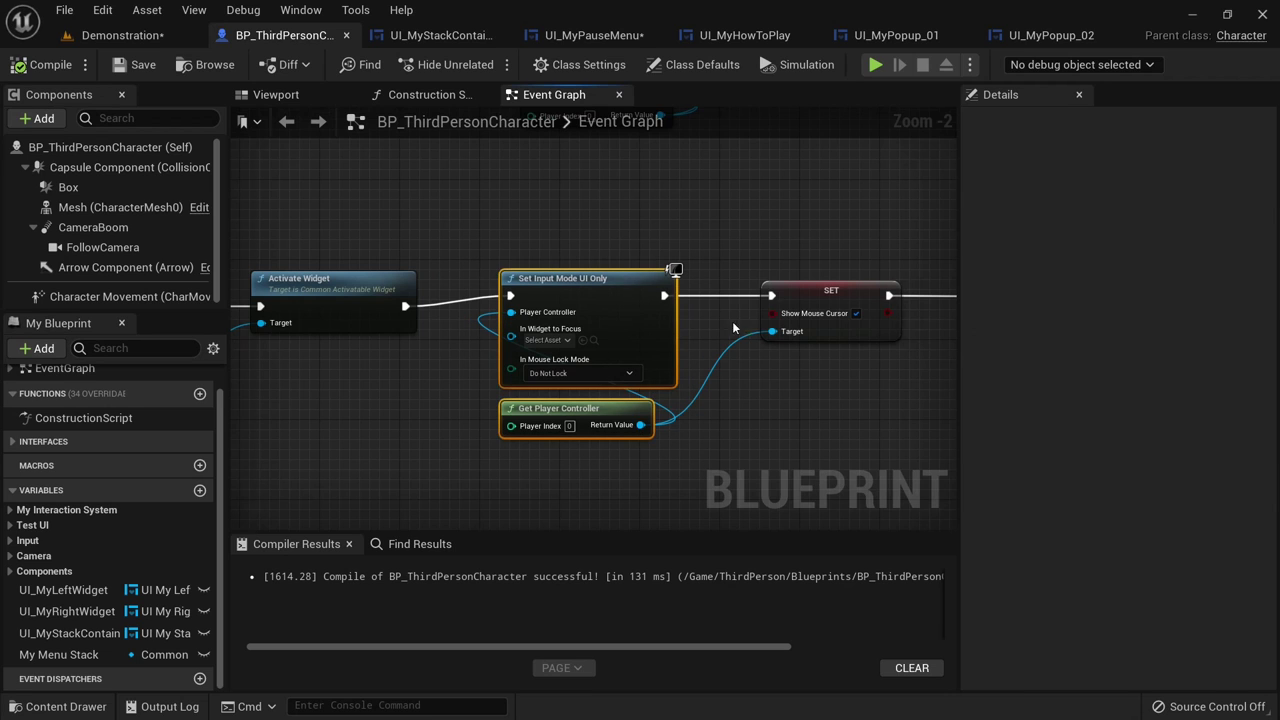
left_click_drag(704, 204, 888, 392)
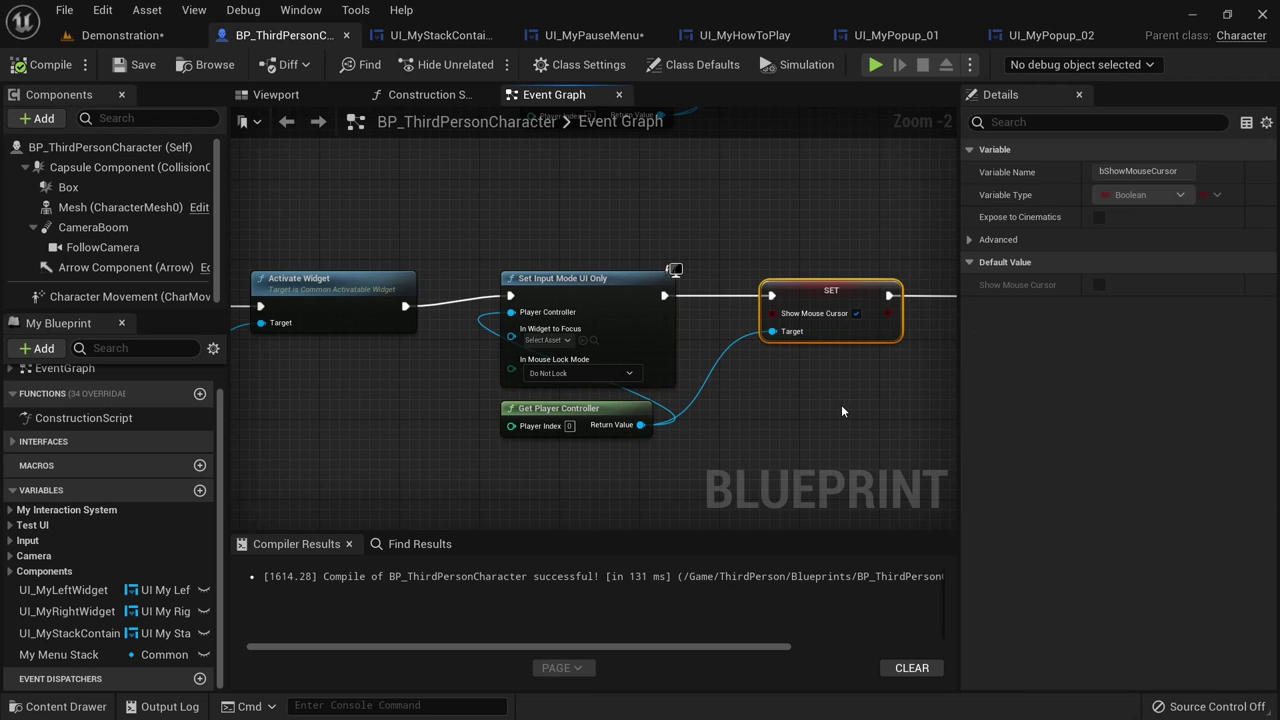
right_click_drag(841, 404, 784, 399)
left_click(693, 212)
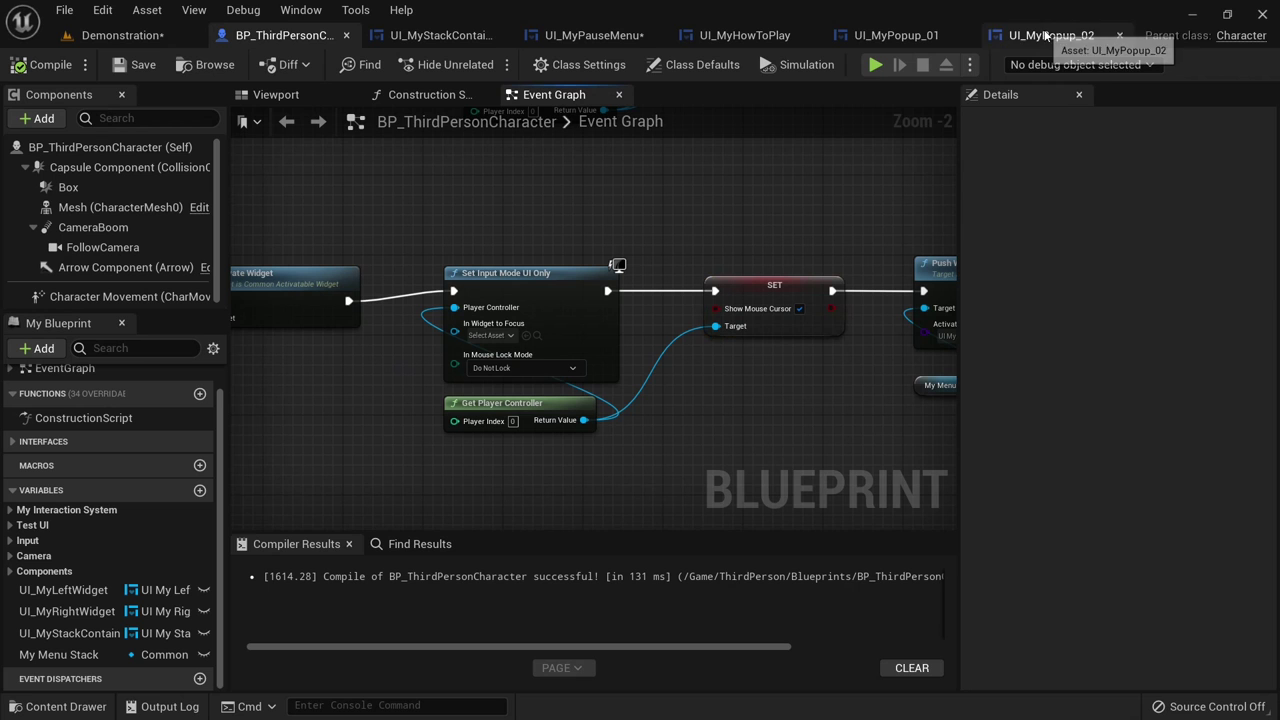
- After Deactivate Widget, add Get Player Controller and a wired Set Input Mode Game Only node
left_click(596, 37)
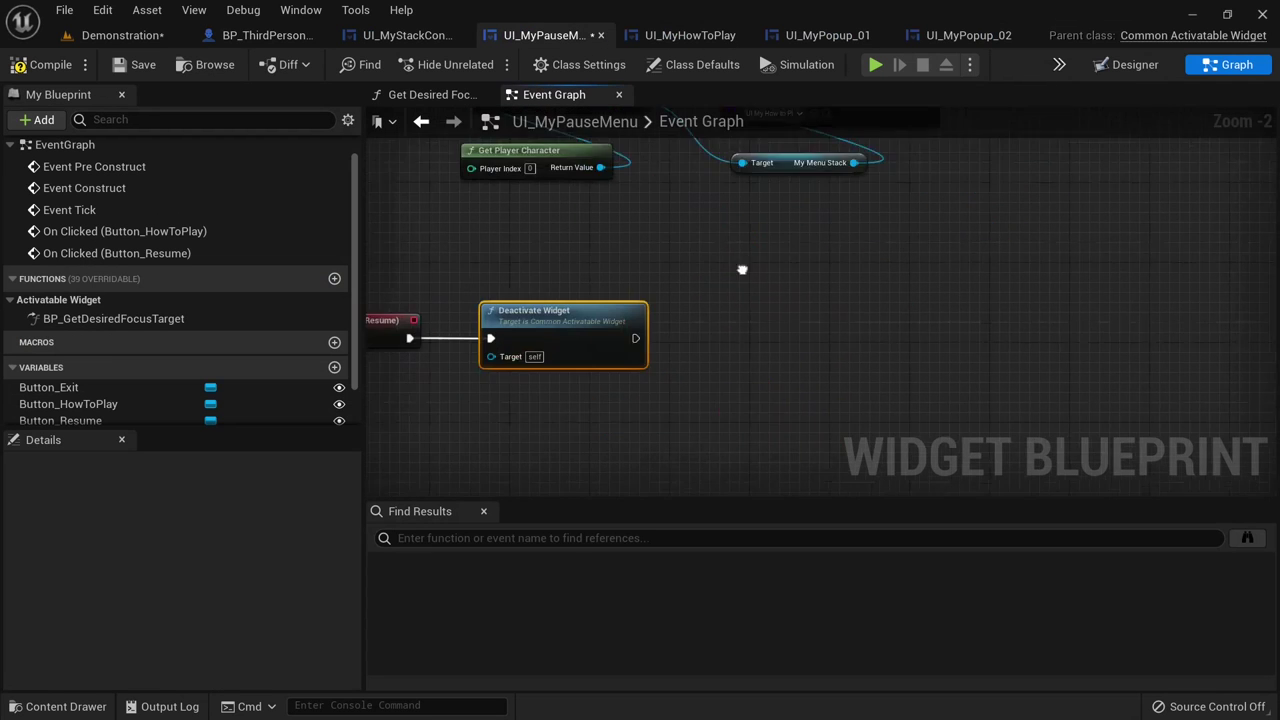
right_click(778, 397)
type("playe")
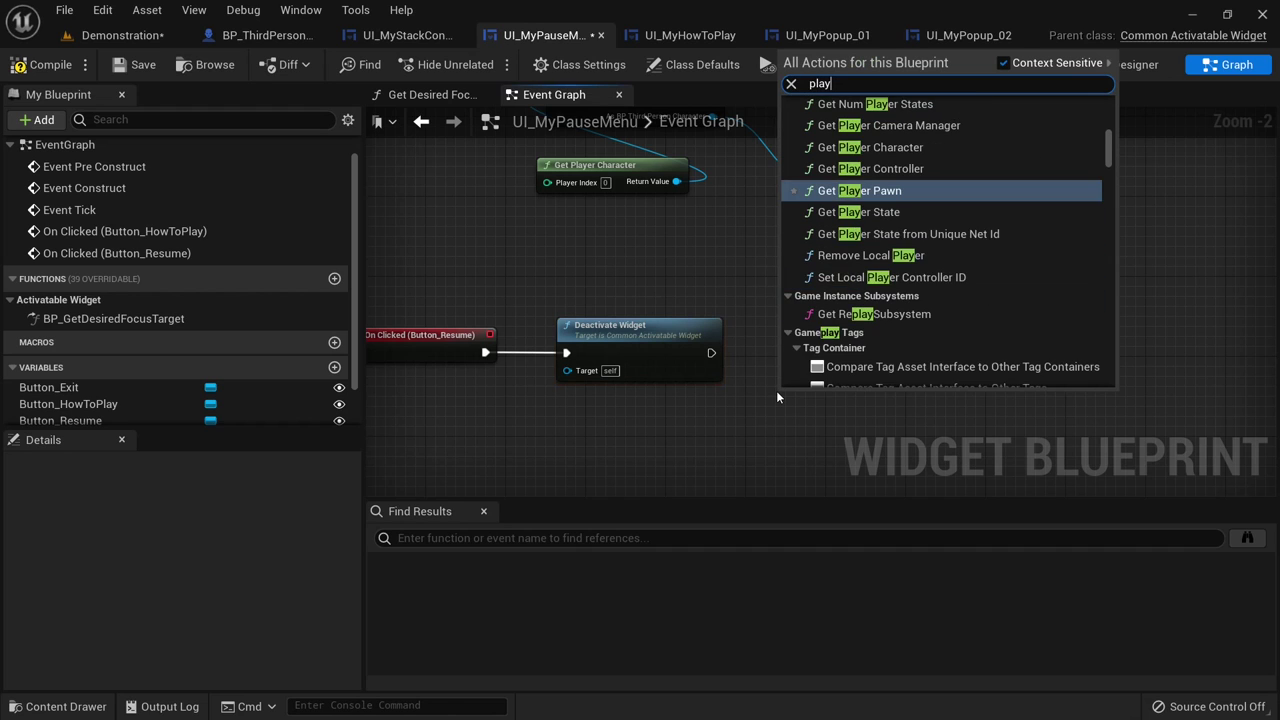
left_click(870, 240)
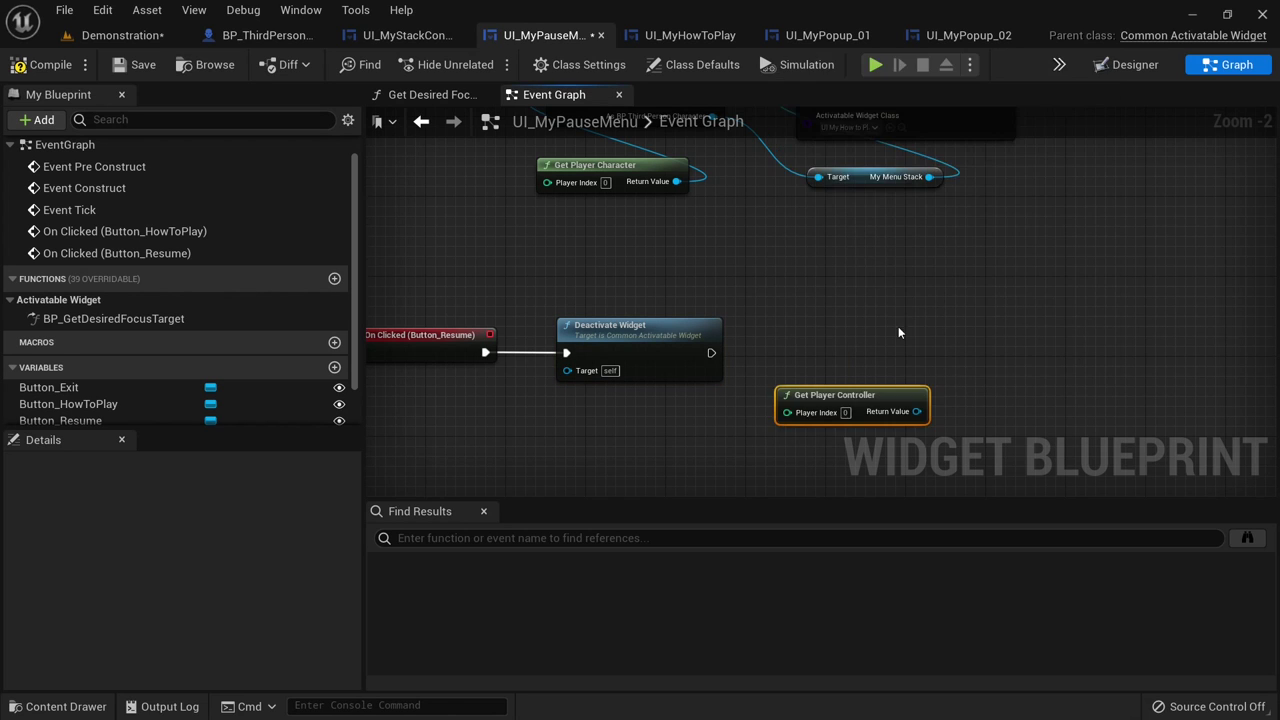
left_click_drag(900, 395, 827, 344)
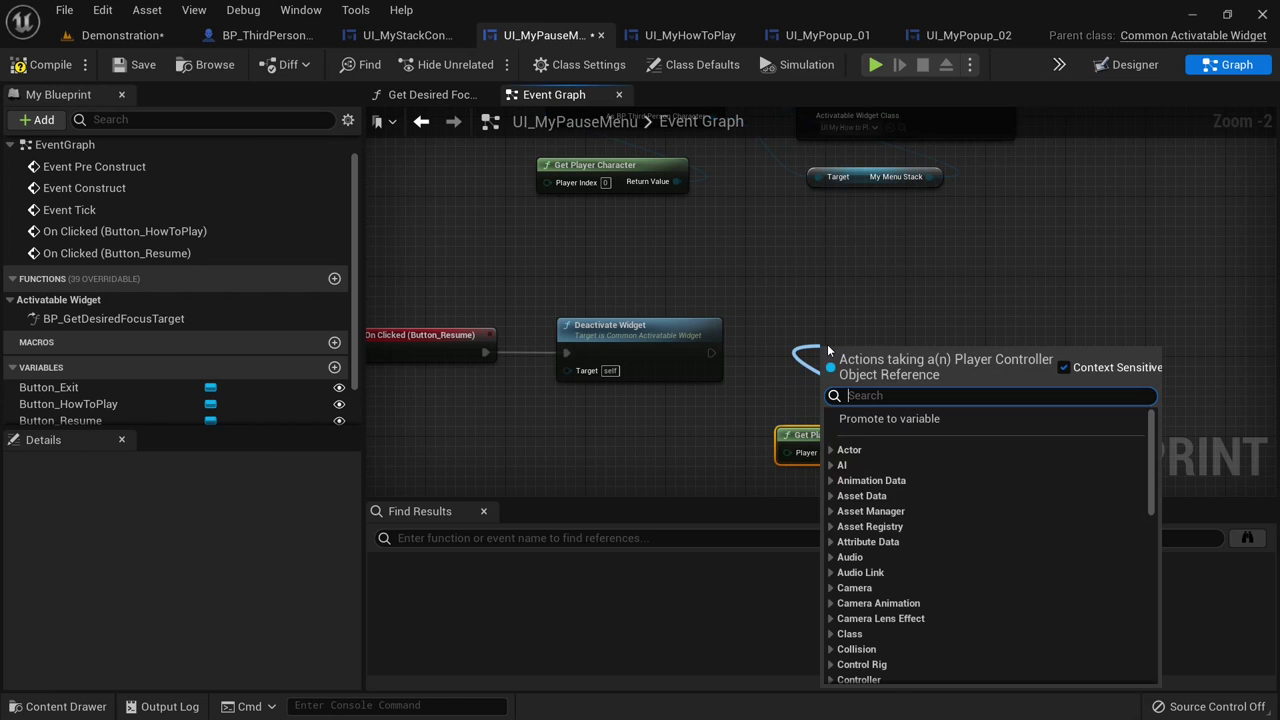
type("set input mo")
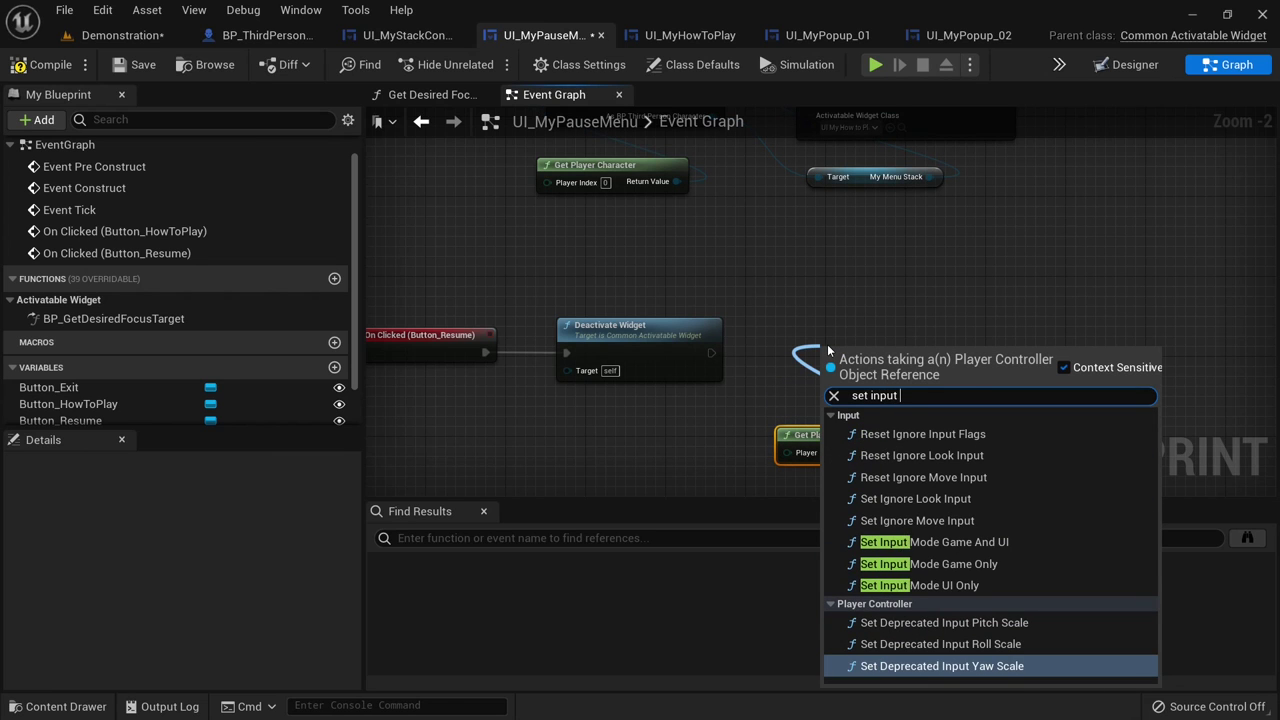
left_click(982, 497)
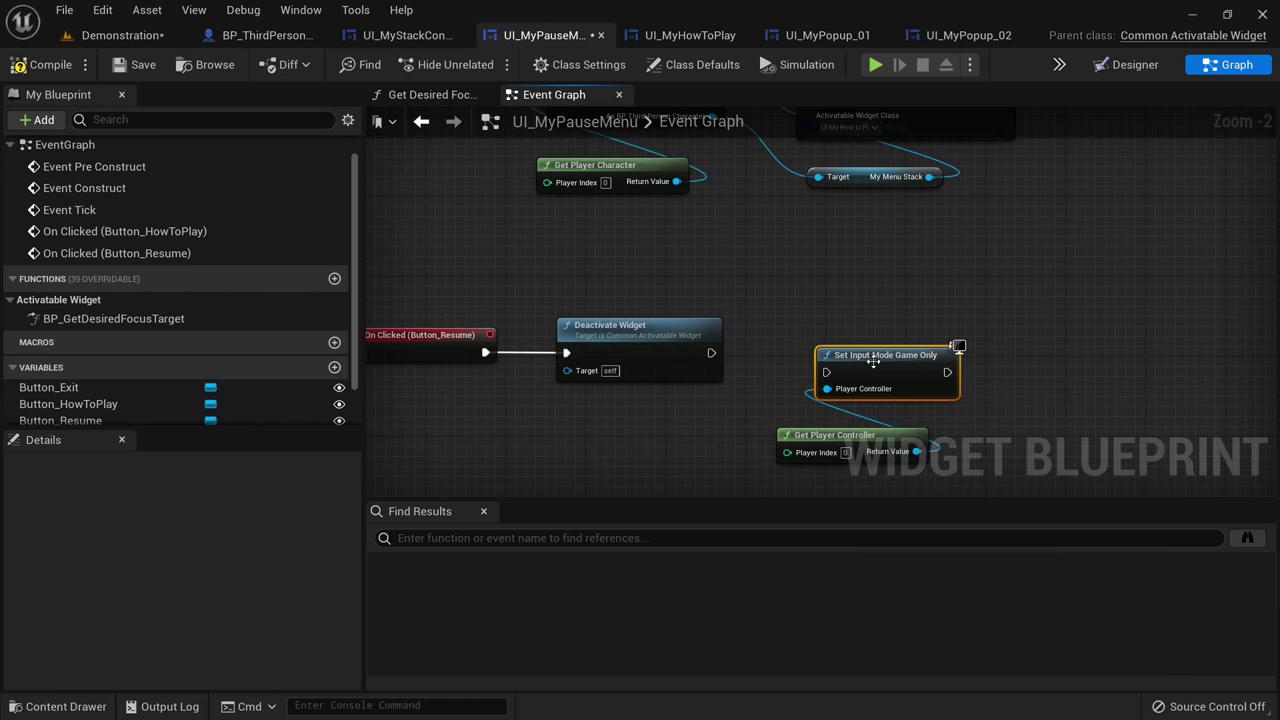
left_click_drag(861, 355, 833, 338)
left_click_drag(710, 353, 797, 352)
- Chain Set Show Mouse Cursor (false) after the input mode change, compile, and return to Demonstration
right_click_drag(983, 393, 834, 404)
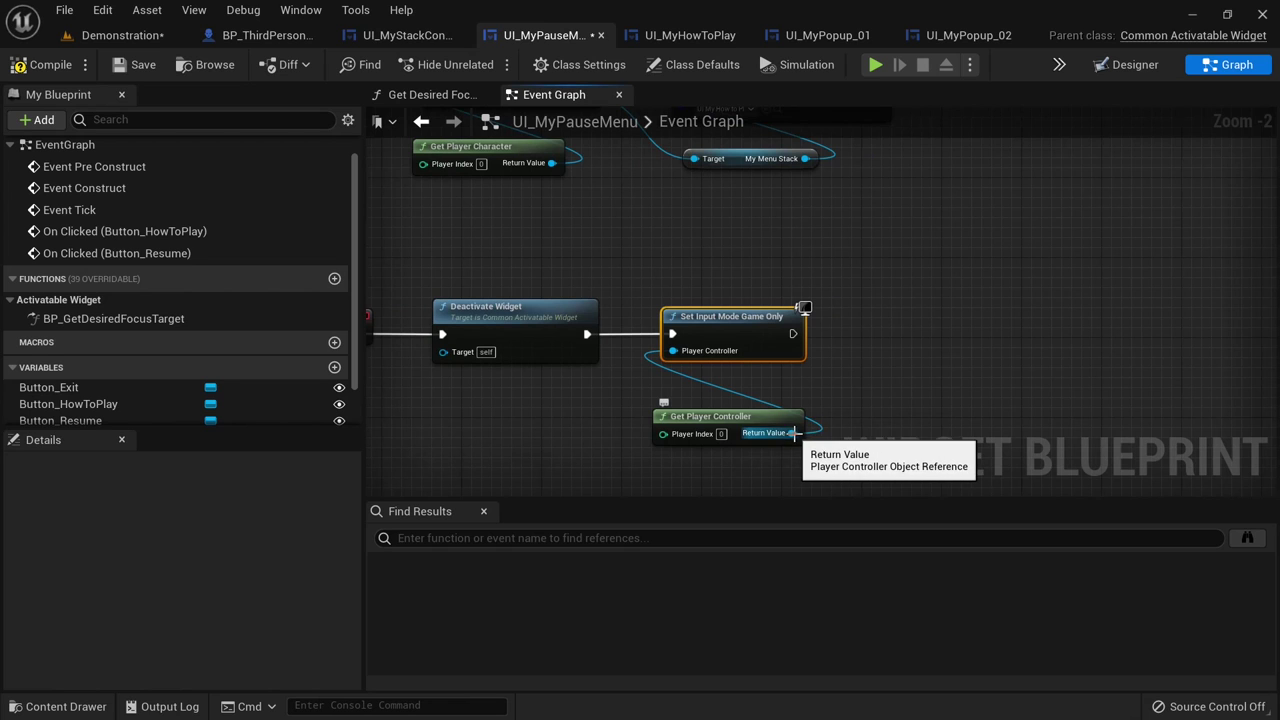
left_click_drag(800, 431, 883, 352)
type("set mou")
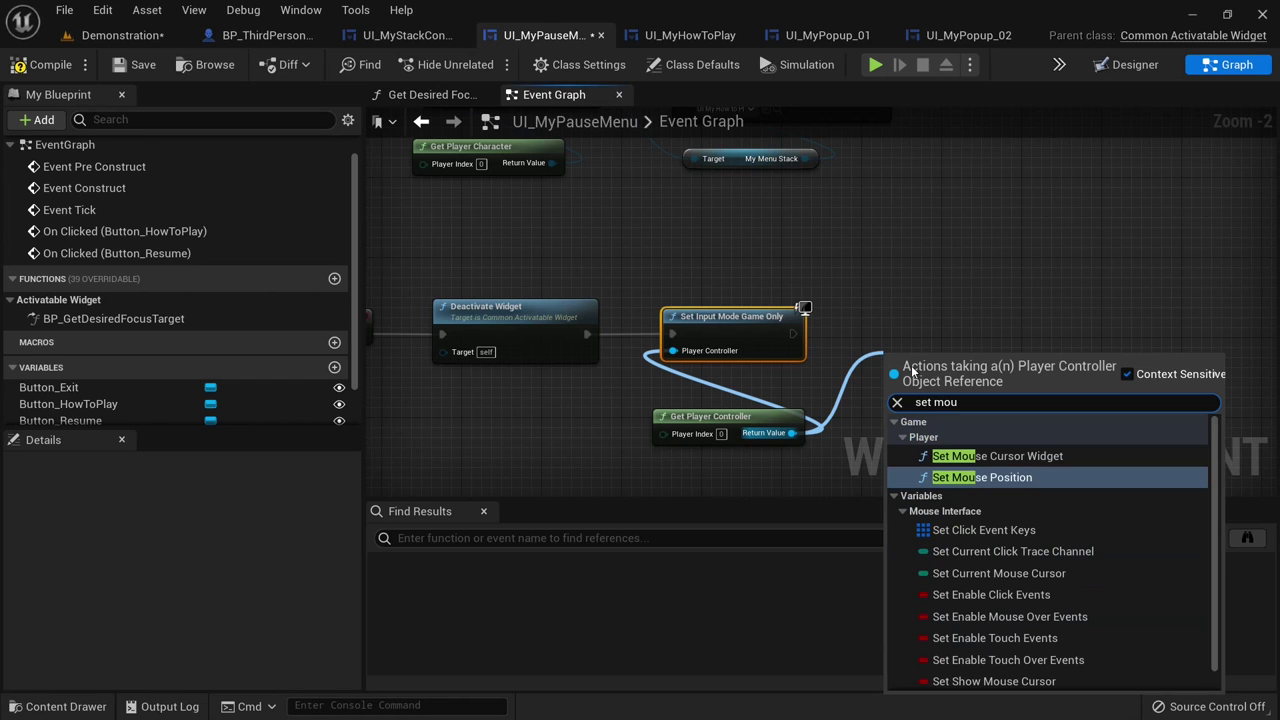
scroll(1002, 555, "down", 1)
left_click(964, 659)
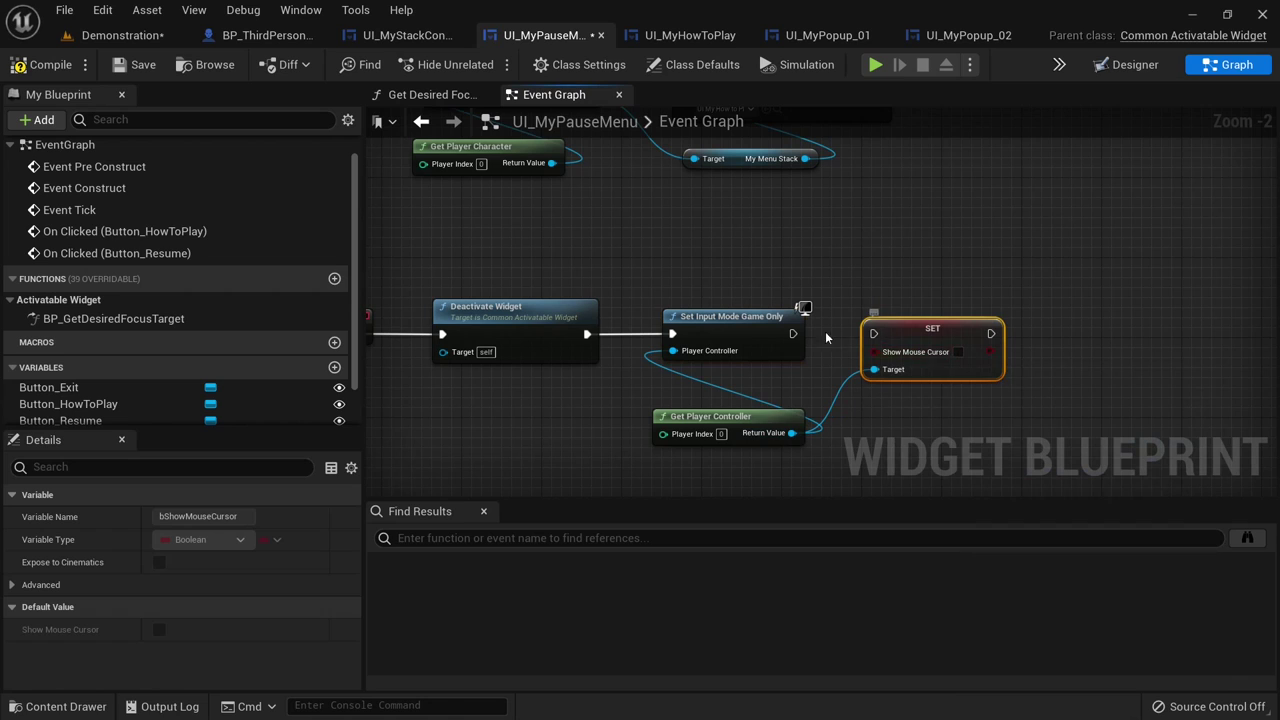
left_click_drag(792, 338, 873, 334)
left_click(14, 62)
left_click(108, 35)
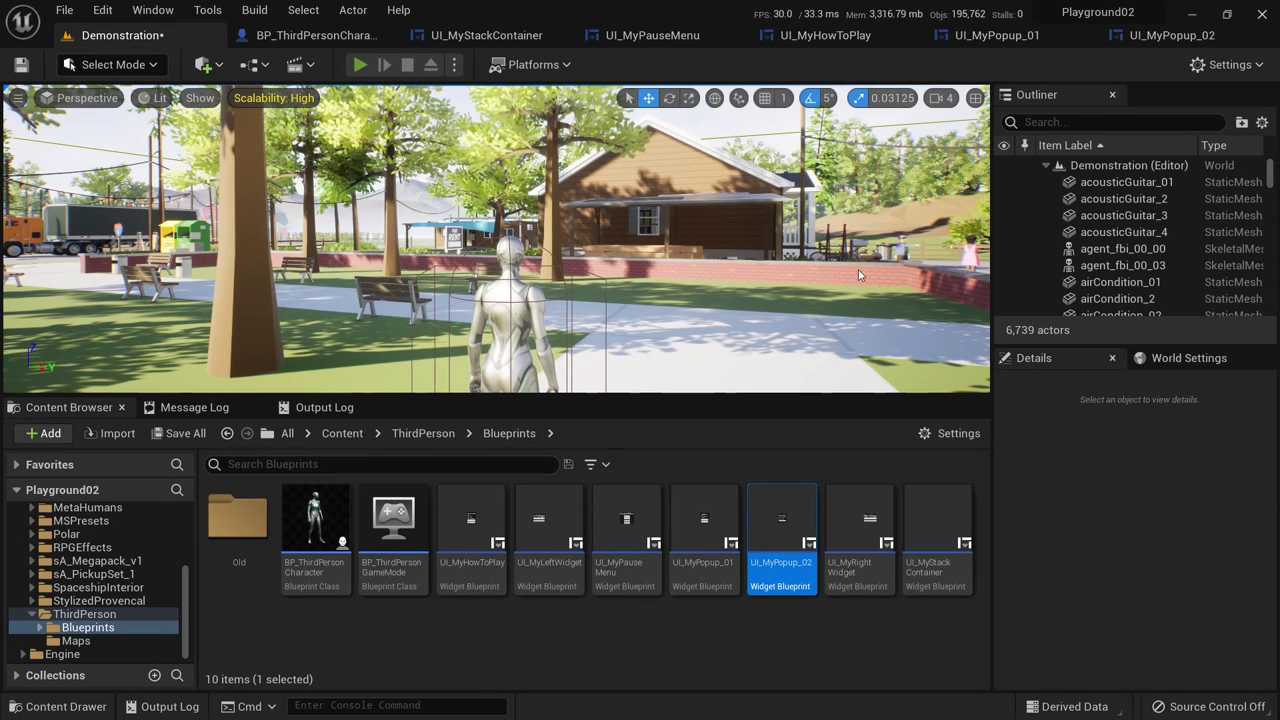
- Play in editor, toggling the pause menu and How to play panel, then resuming and running around
key("alt+p")
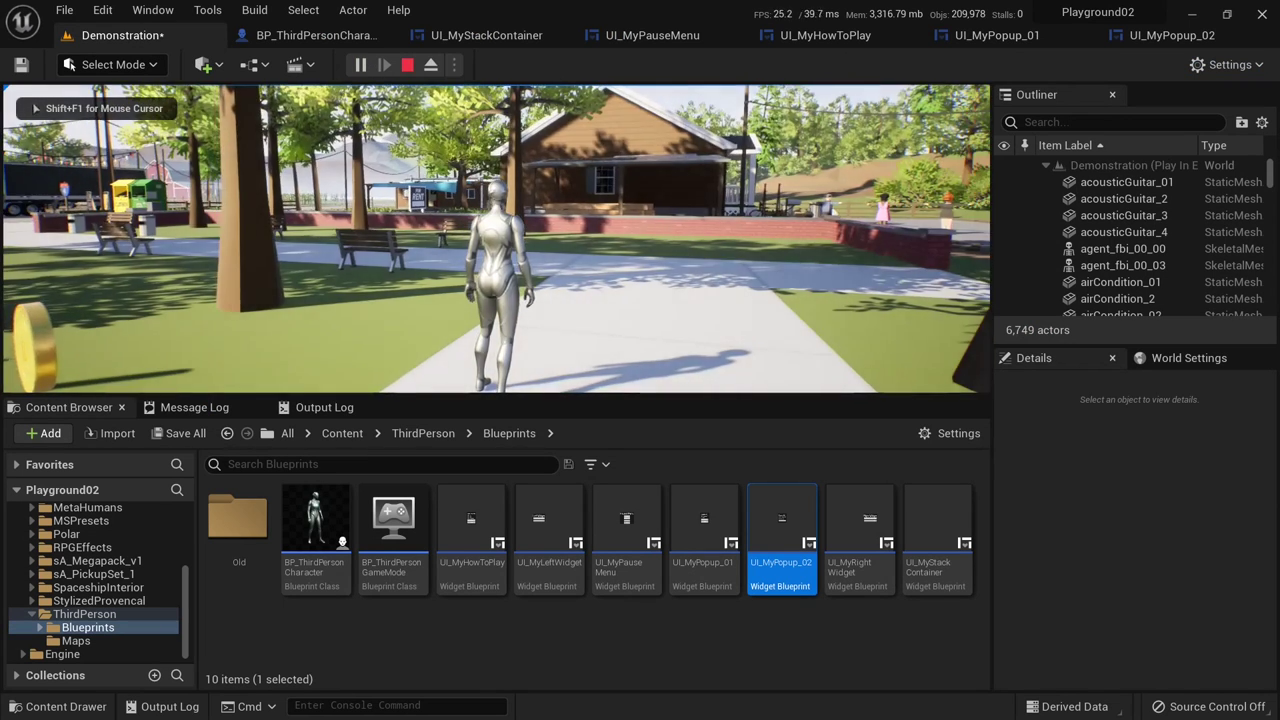
key("p")
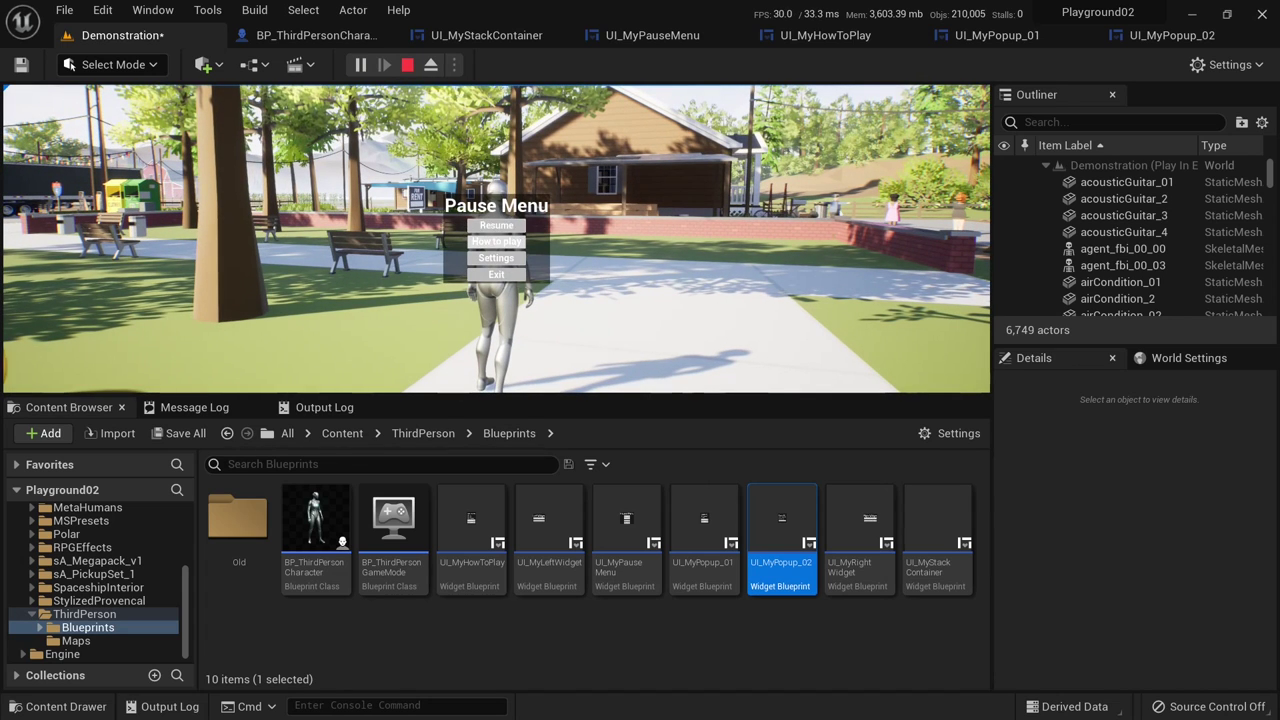
key("Down")
key("Return")
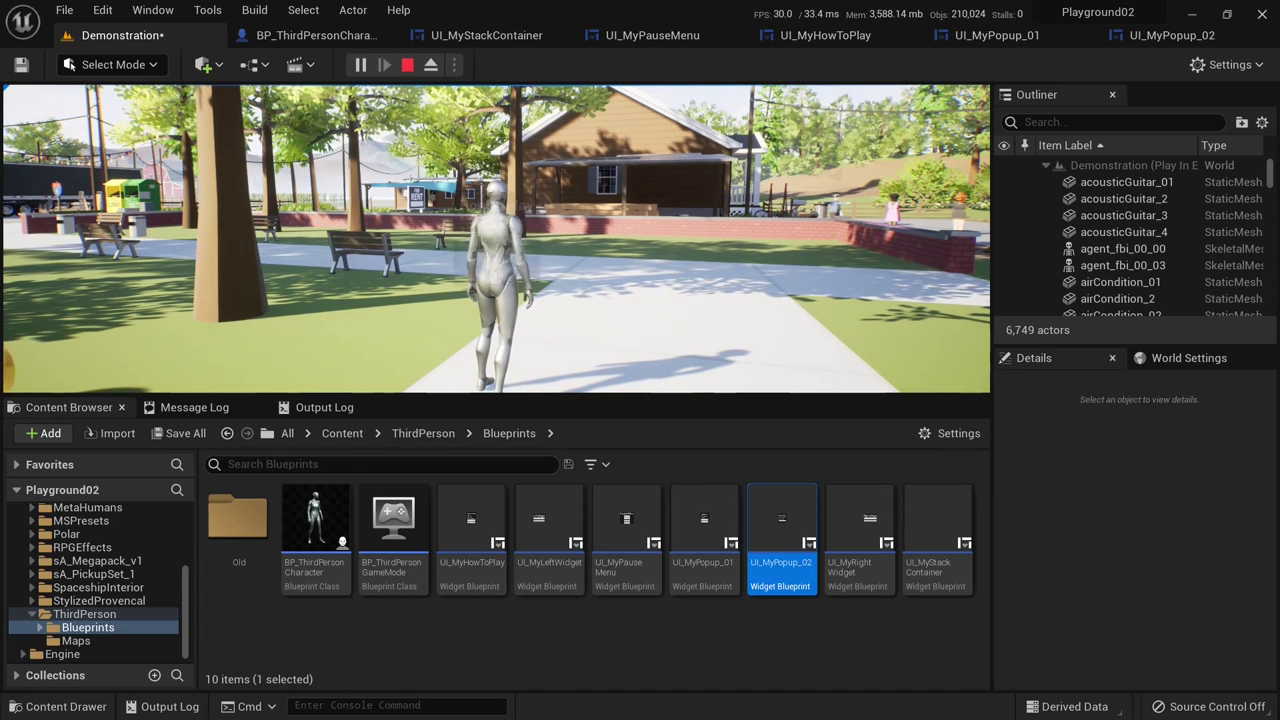
key("p")
key("p")
key("w")
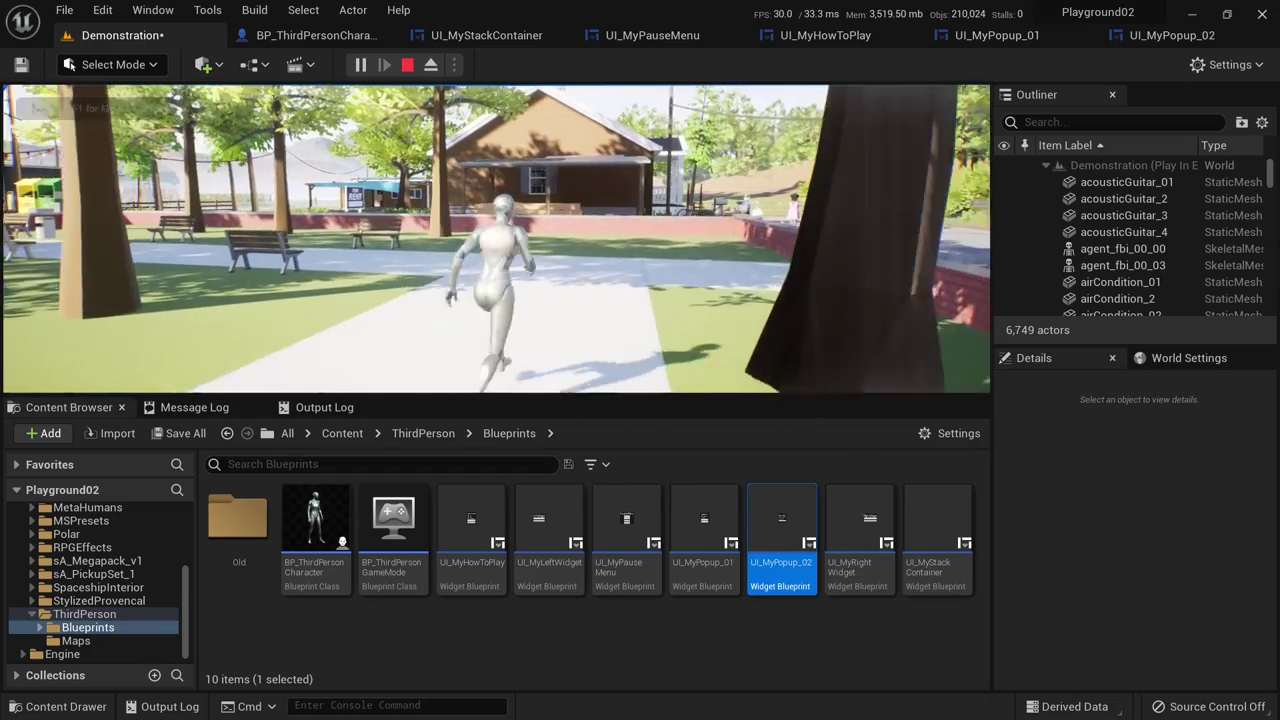
key("p")
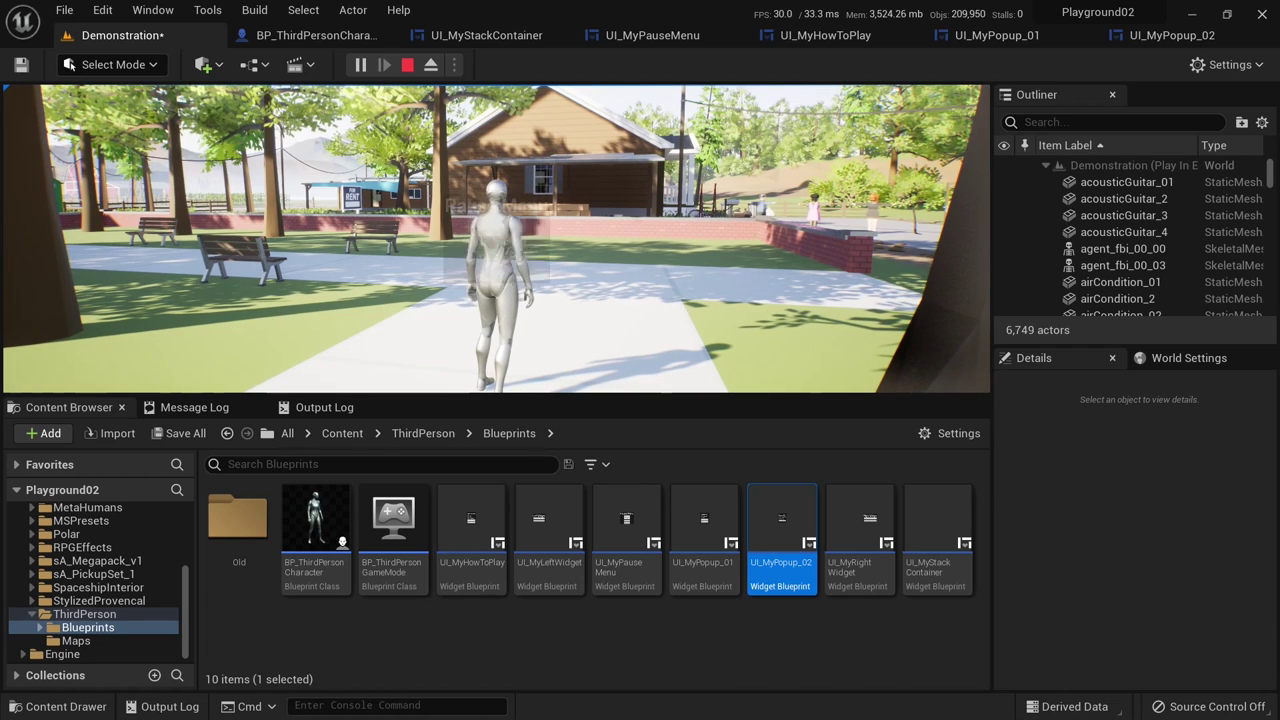
key("p")
key("w")
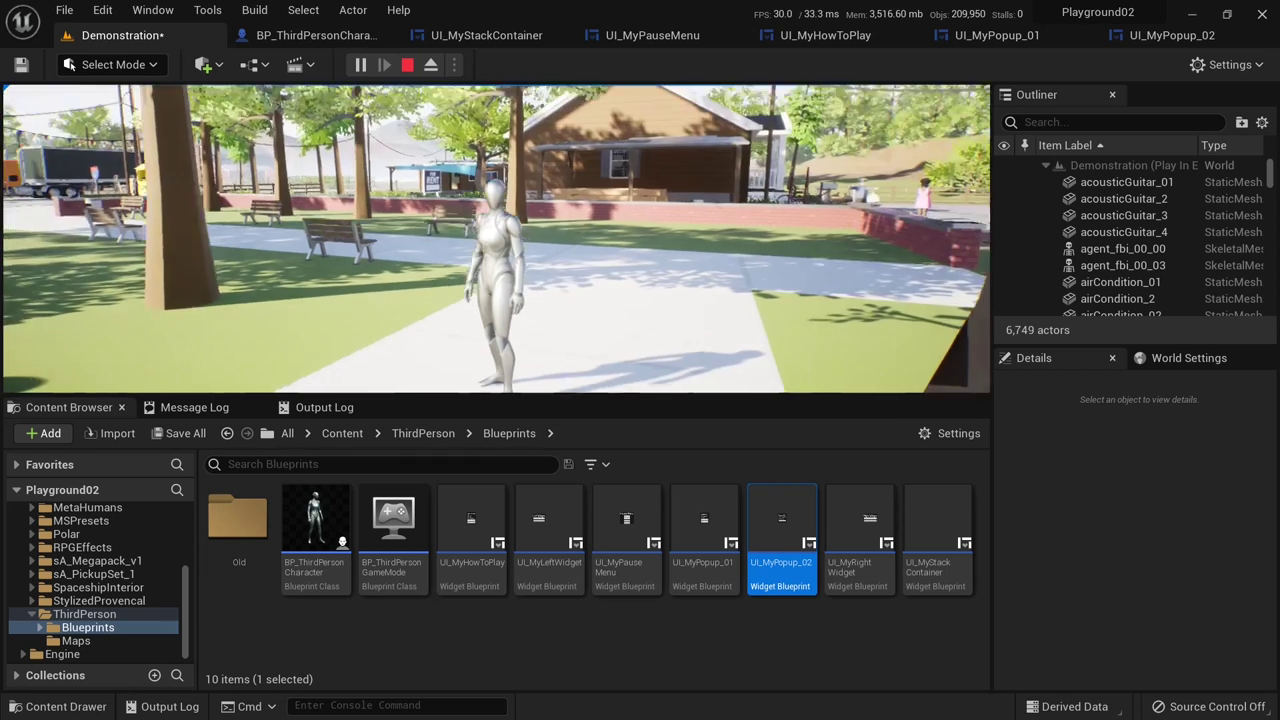
key("a")
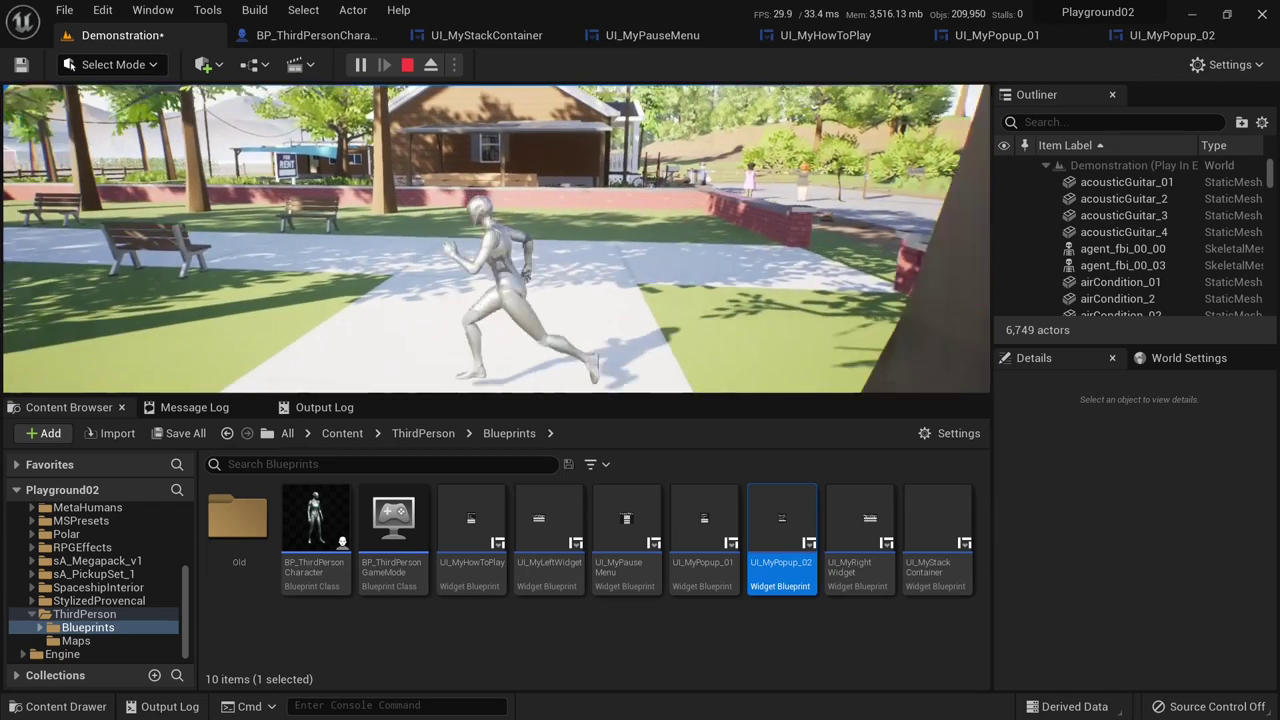
- From the pause menu, open How to play, Popup 01 and 02, close each, resume, then stop play
key("p")
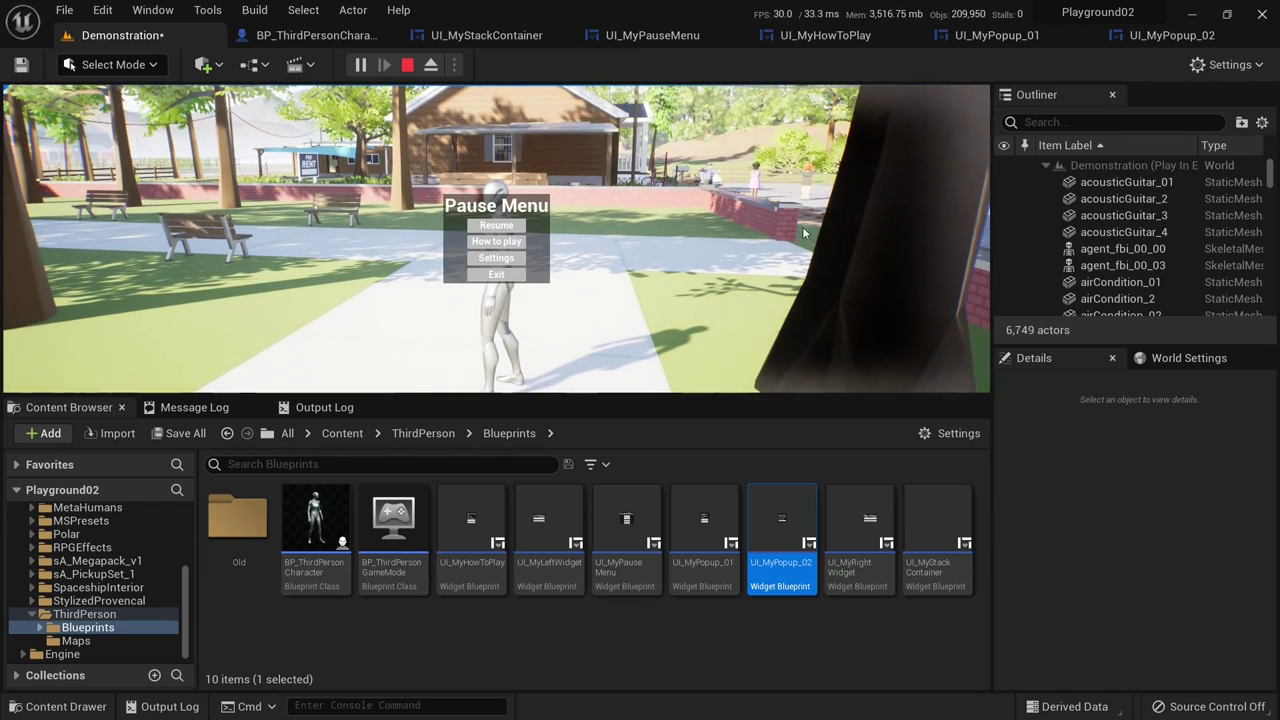
left_click(485, 242)
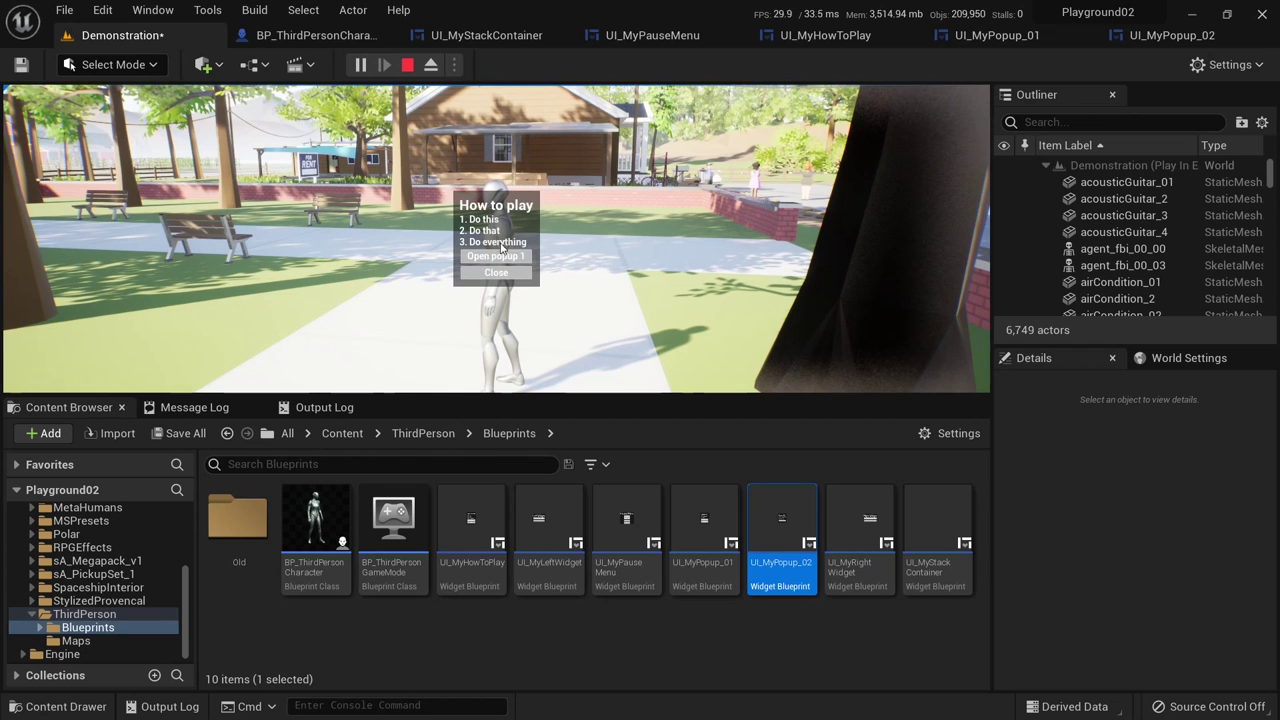
left_click(522, 252)
left_click(522, 257)
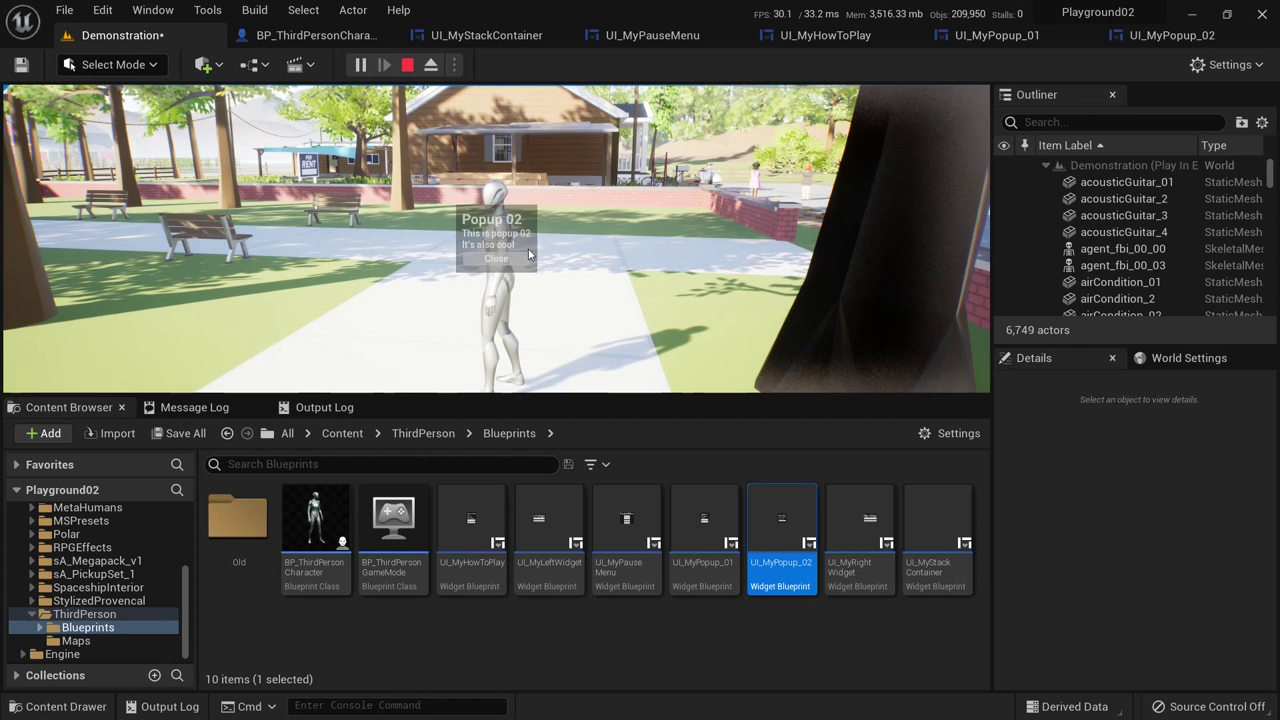
left_click(522, 262)
left_click(522, 264)
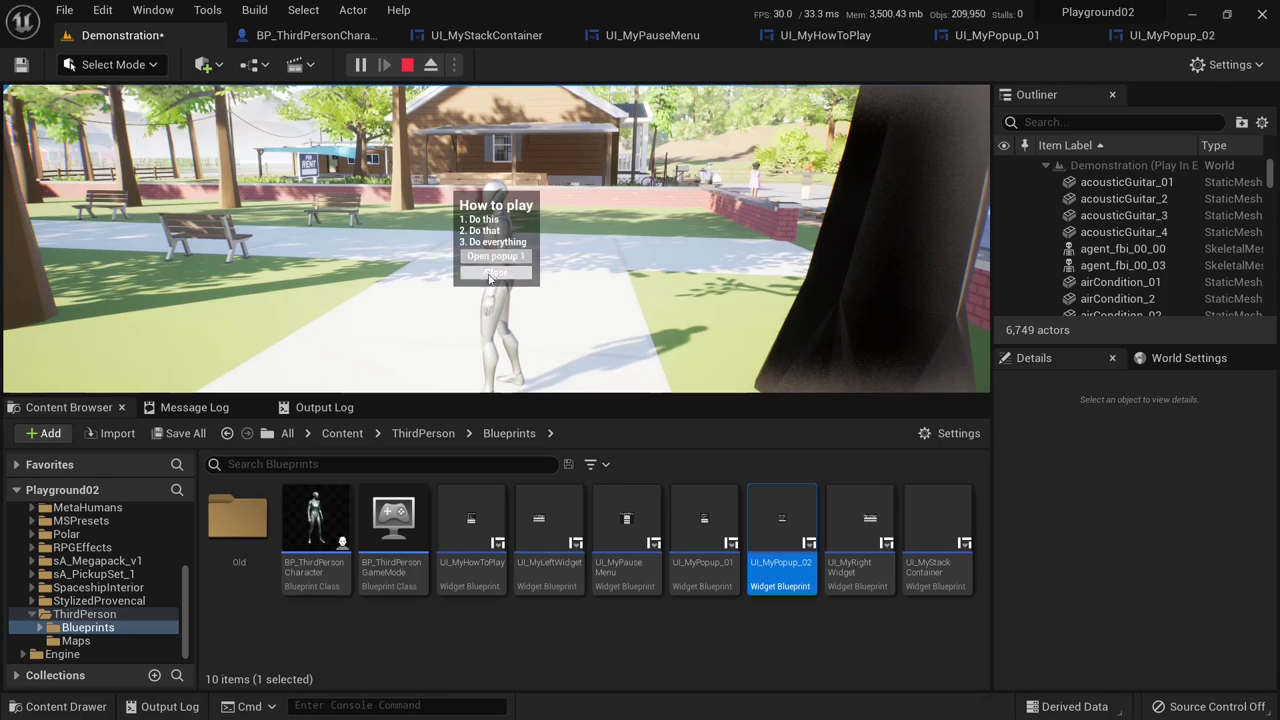
left_click(530, 270)
left_click(496, 225)
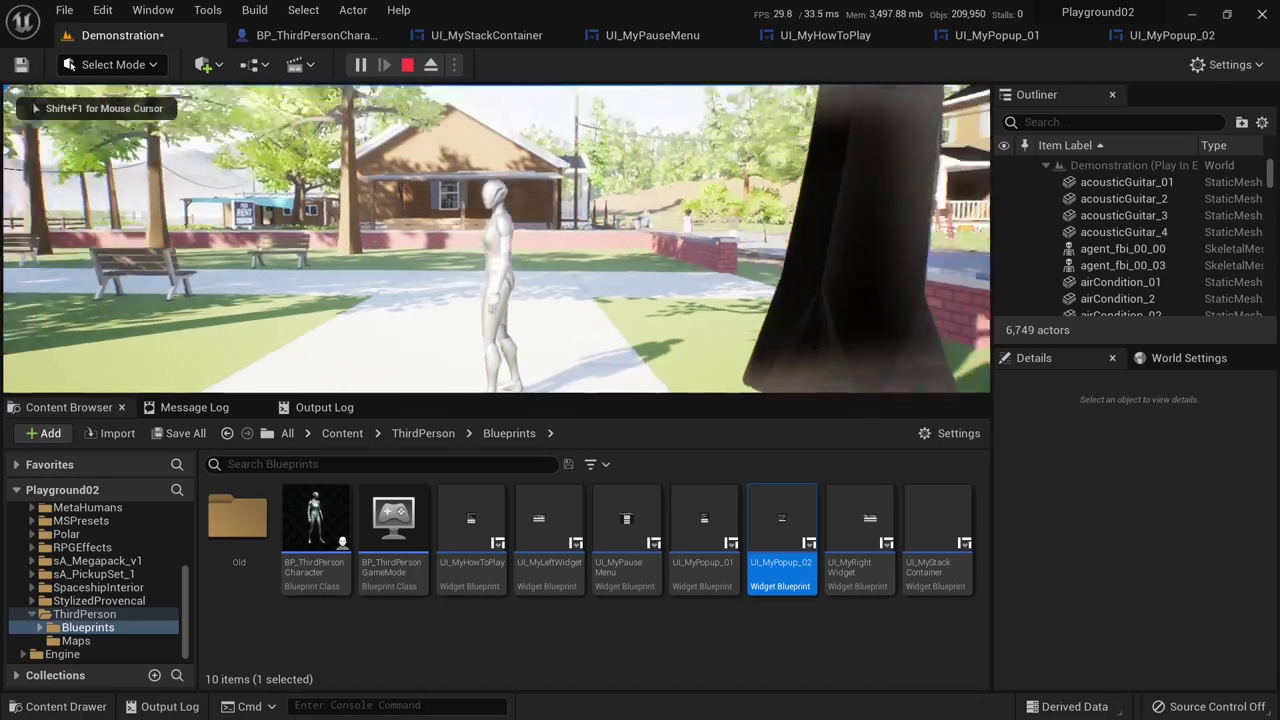
key("w")
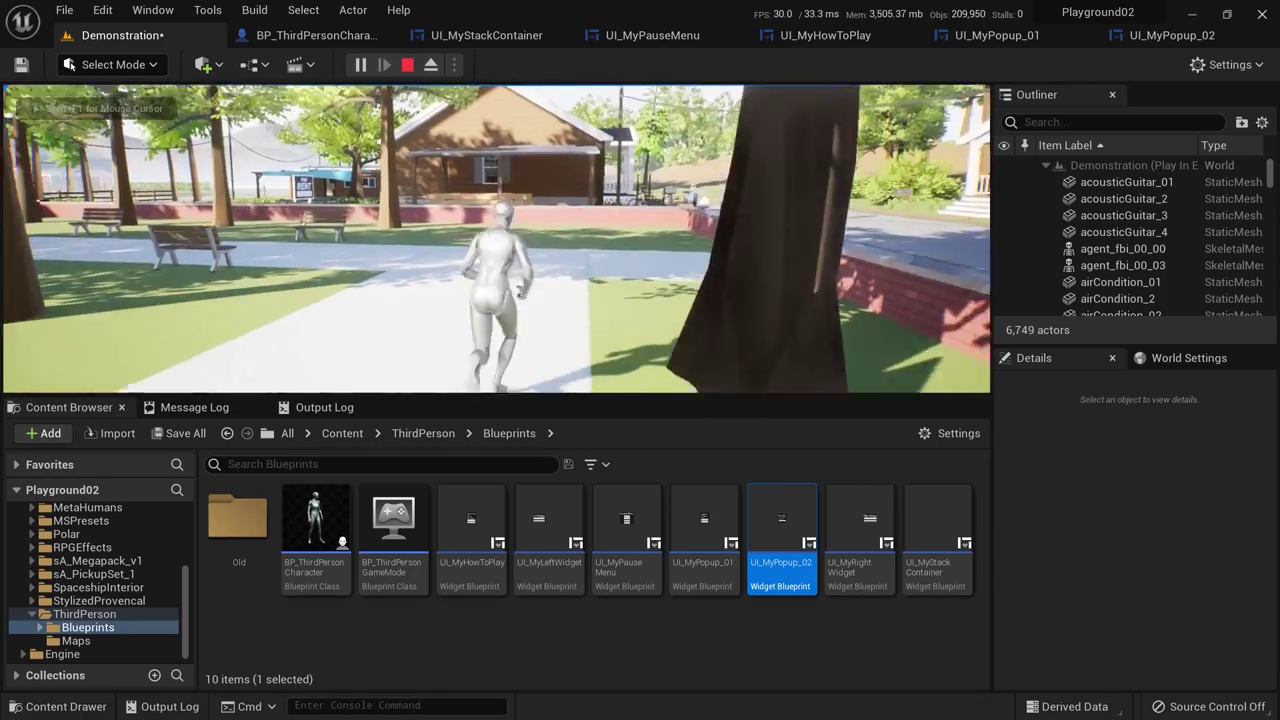
key("Escape")
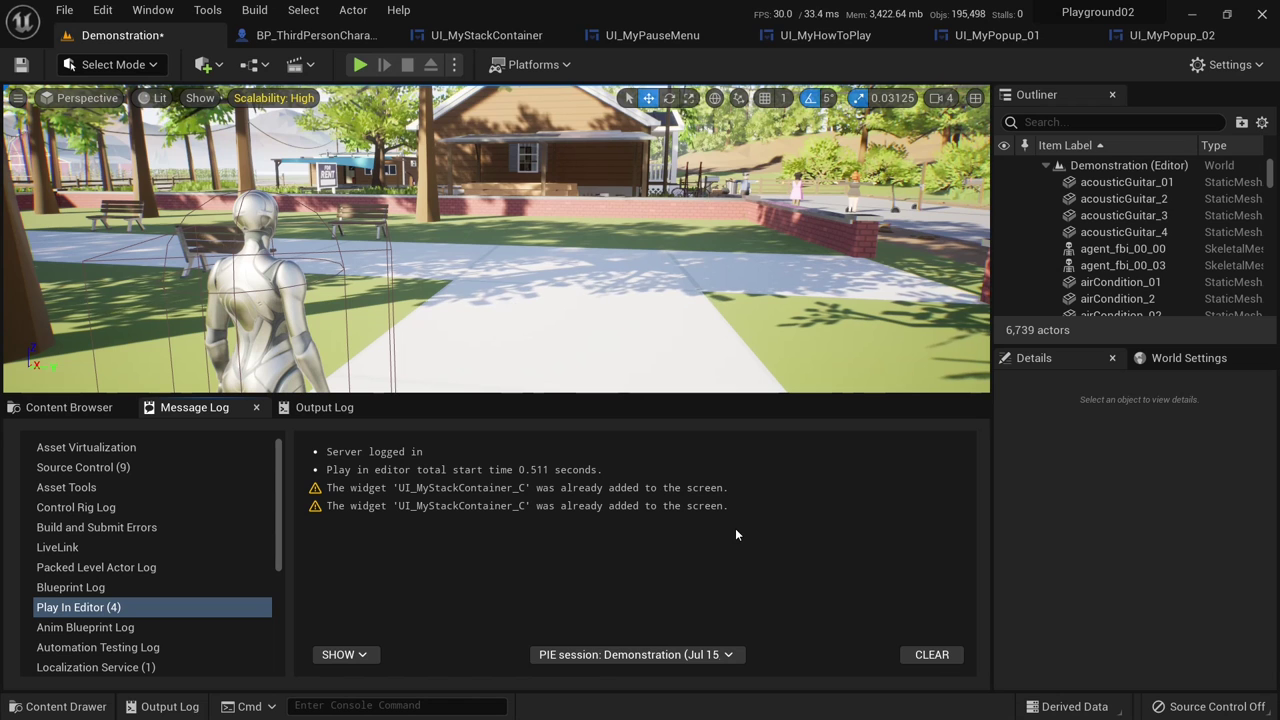
- Inspect the Add to Viewport nodes in the BP_ThirdPersonCharacter event graph
left_click(280, 37)
right_click_drag(600, 280, 584, 251)
left_click_drag(592, 221, 420, 391)
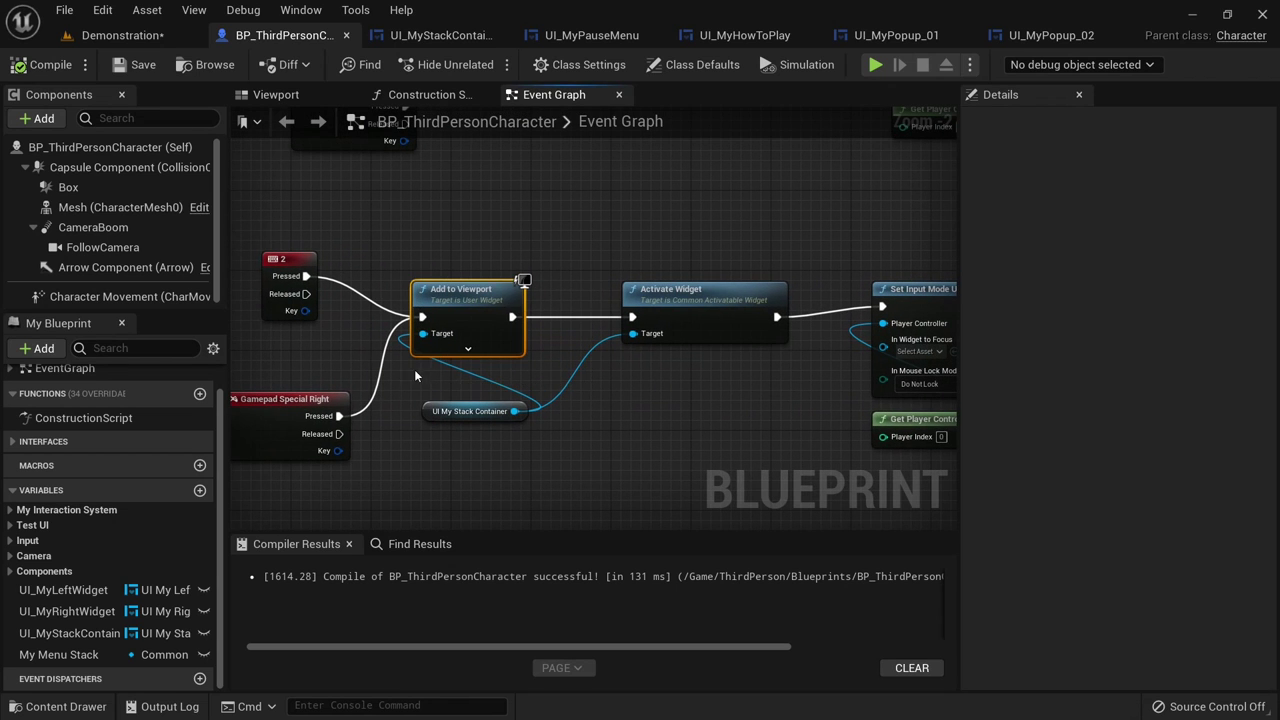
left_click(742, 35)
- Review UI_MyPauseMenu's Resume chain from On Clicked (Button_Resume) to the SET node, plus the Cast and Push Widget nodes
left_click(552, 37)
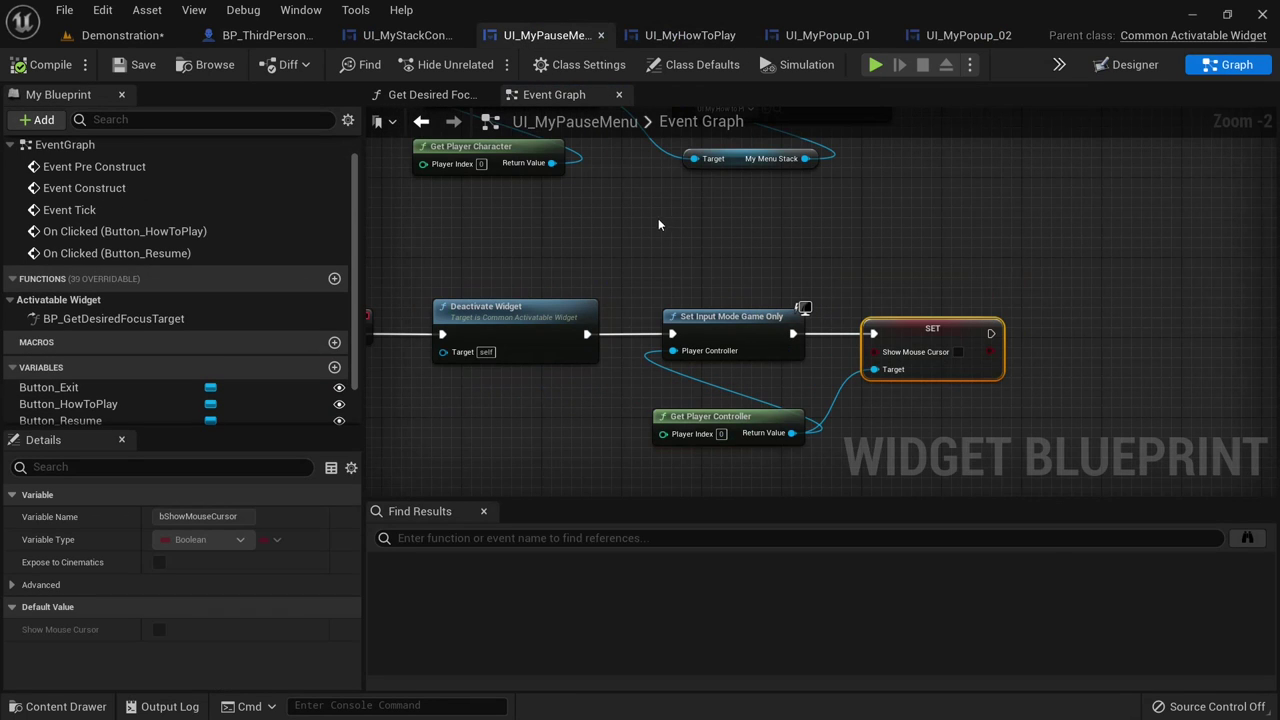
right_click_drag(533, 245, 787, 232)
left_click_drag(436, 224, 650, 379)
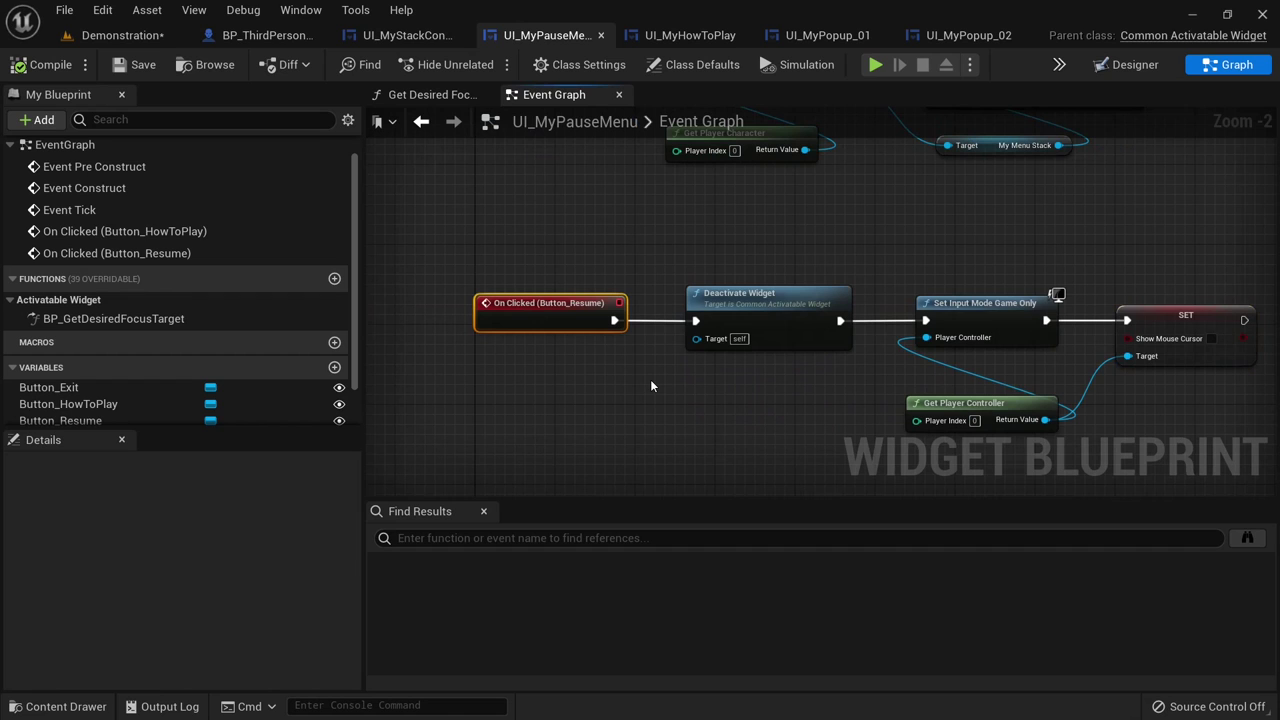
left_click(784, 380)
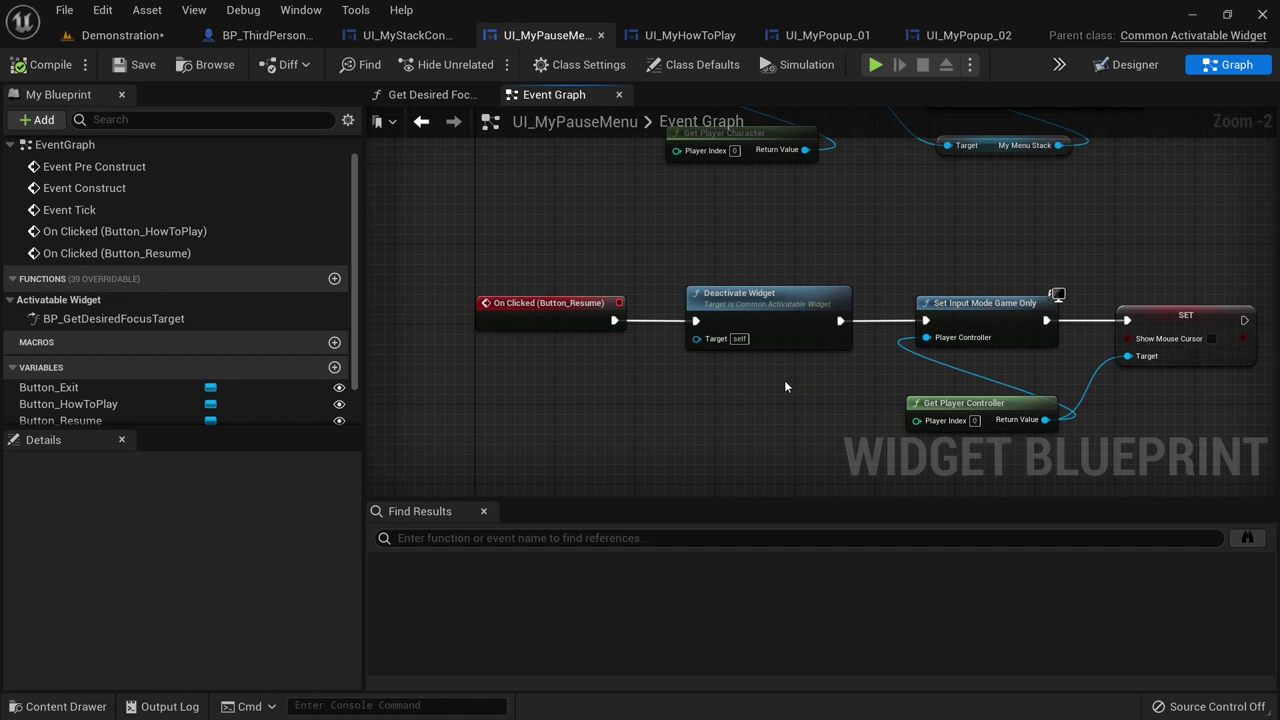
right_click_drag(784, 380, 681, 371)
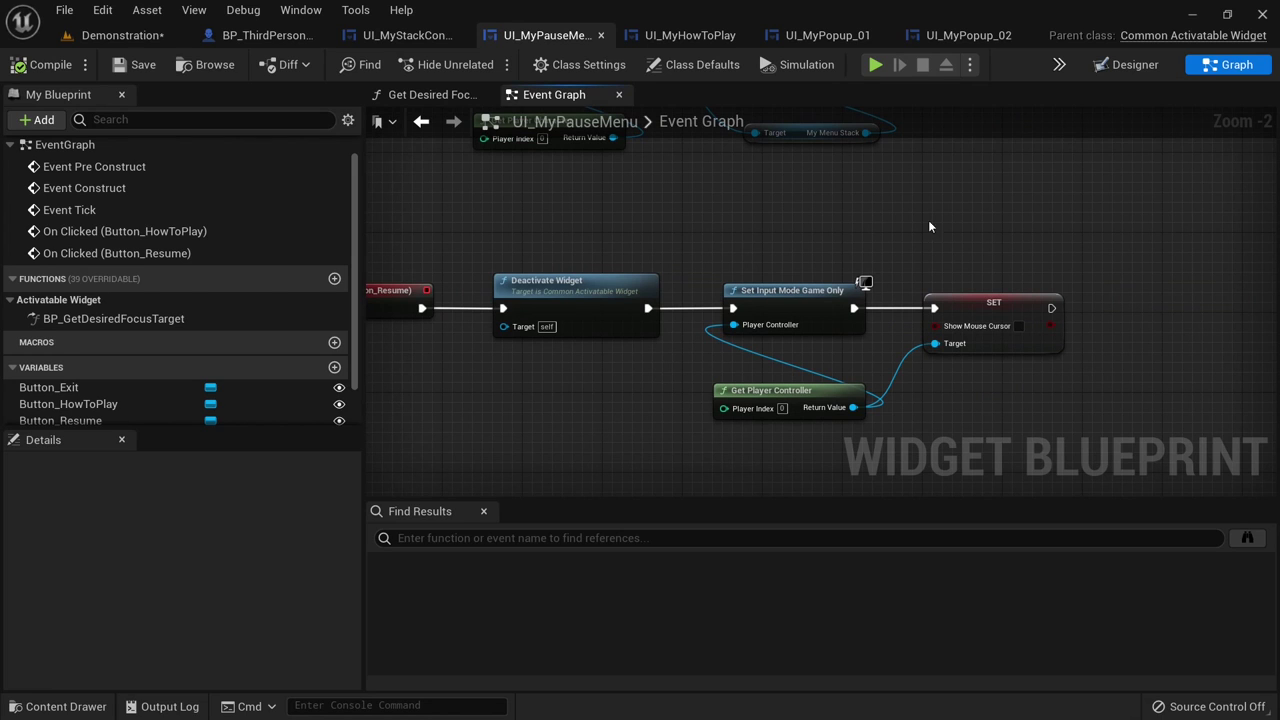
left_click_drag(928, 220, 1143, 399)
left_click(910, 238)
left_click(260, 35)
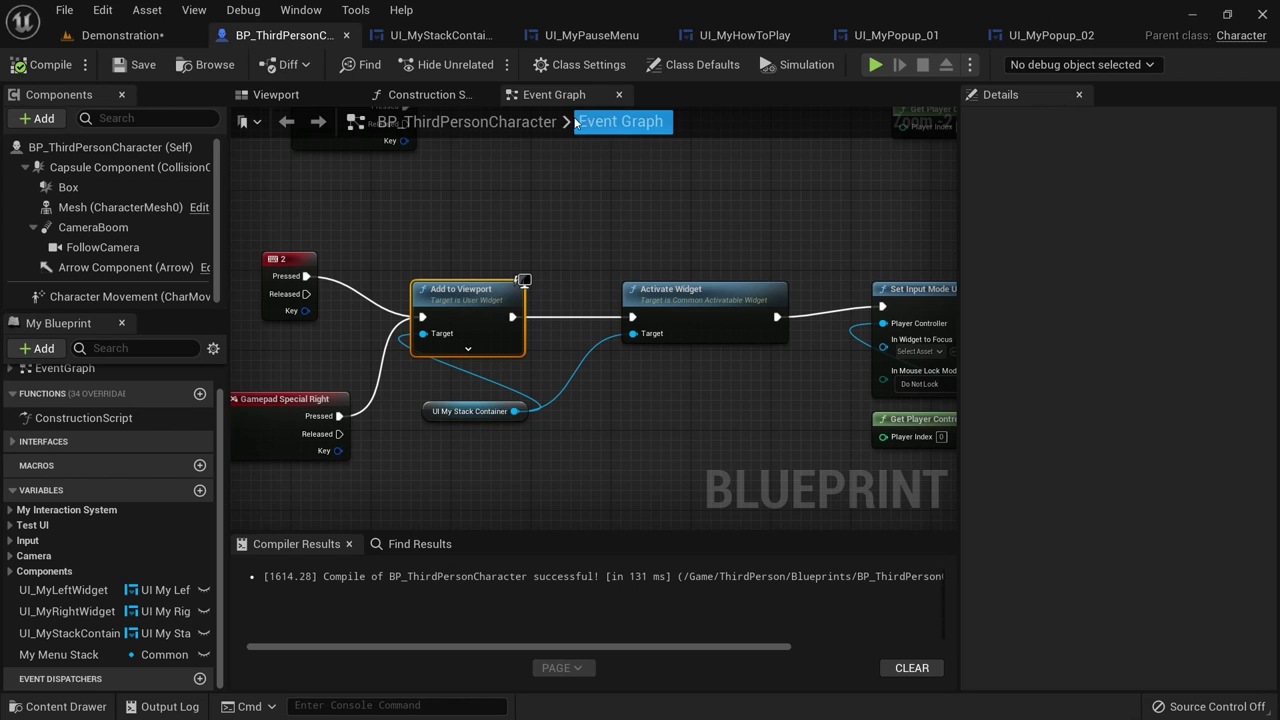
left_click(565, 36)
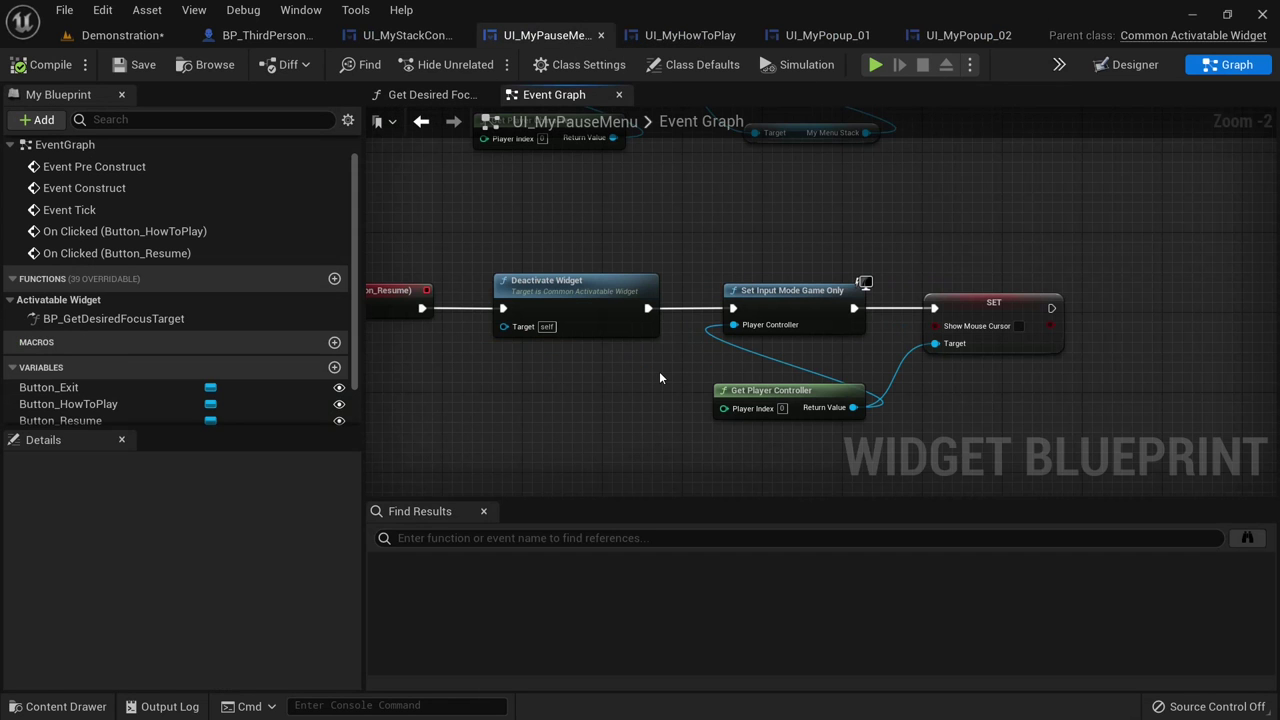
right_click_drag(760, 238, 788, 361)
- Paste copies of Get Player Character and Cast To BP_ThirdPersonCharacter after the SET node
left_click_drag(620, 322, 610, 182)
right_click_drag(1190, 428, 826, 305)
key("ctrl+v")
left_click_drag(857, 312, 845, 311)
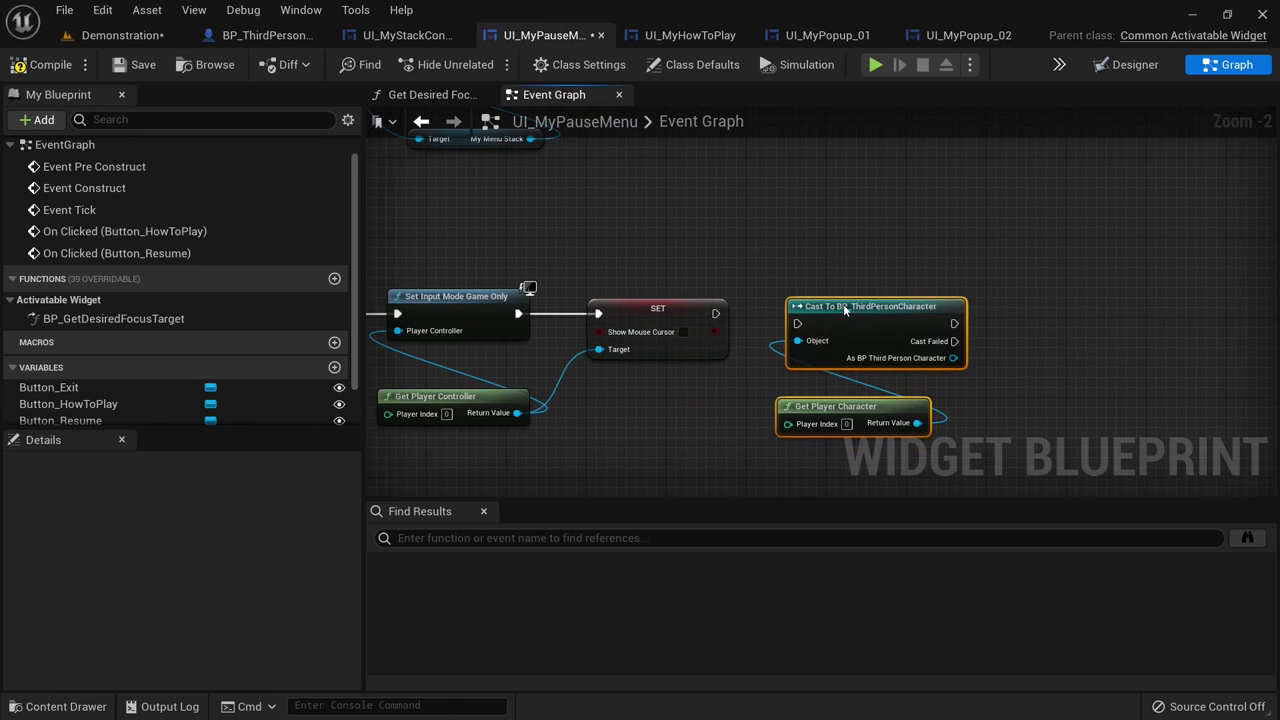
right_click_drag(1034, 326, 826, 340)
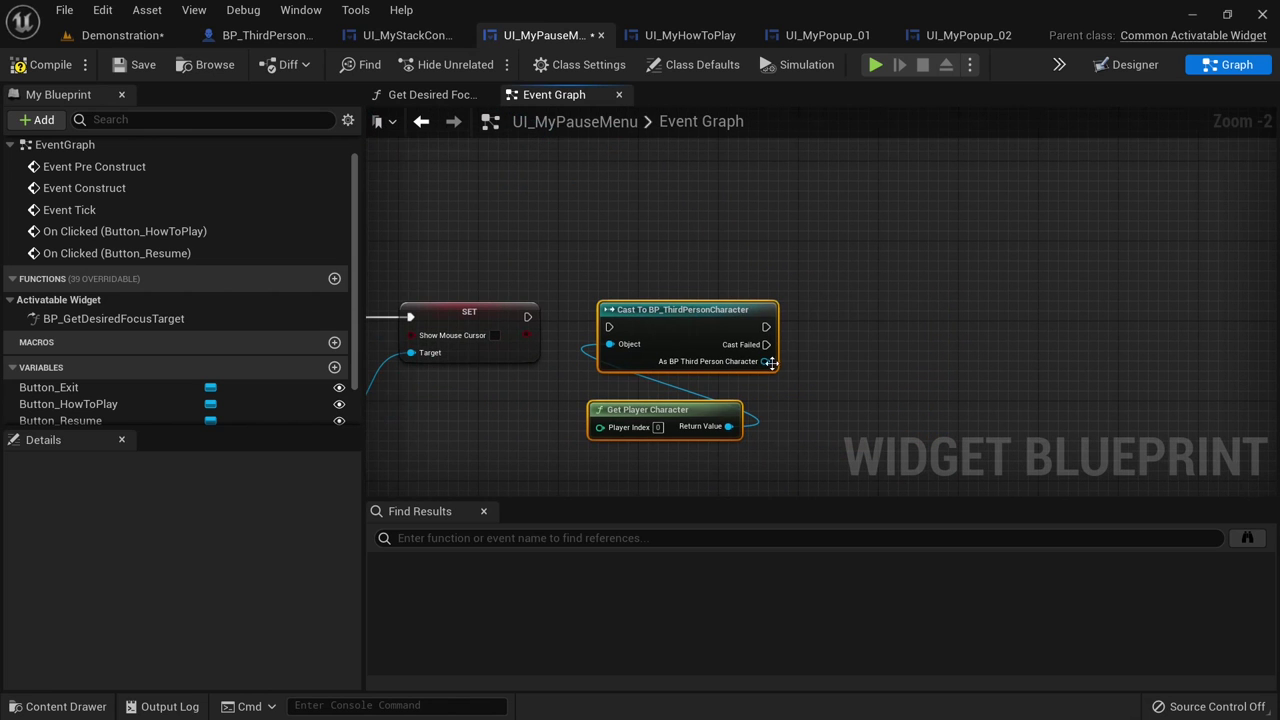
- Get the character's UI My Stack Container variable from the cast output
left_click(262, 36)
left_click(440, 410)
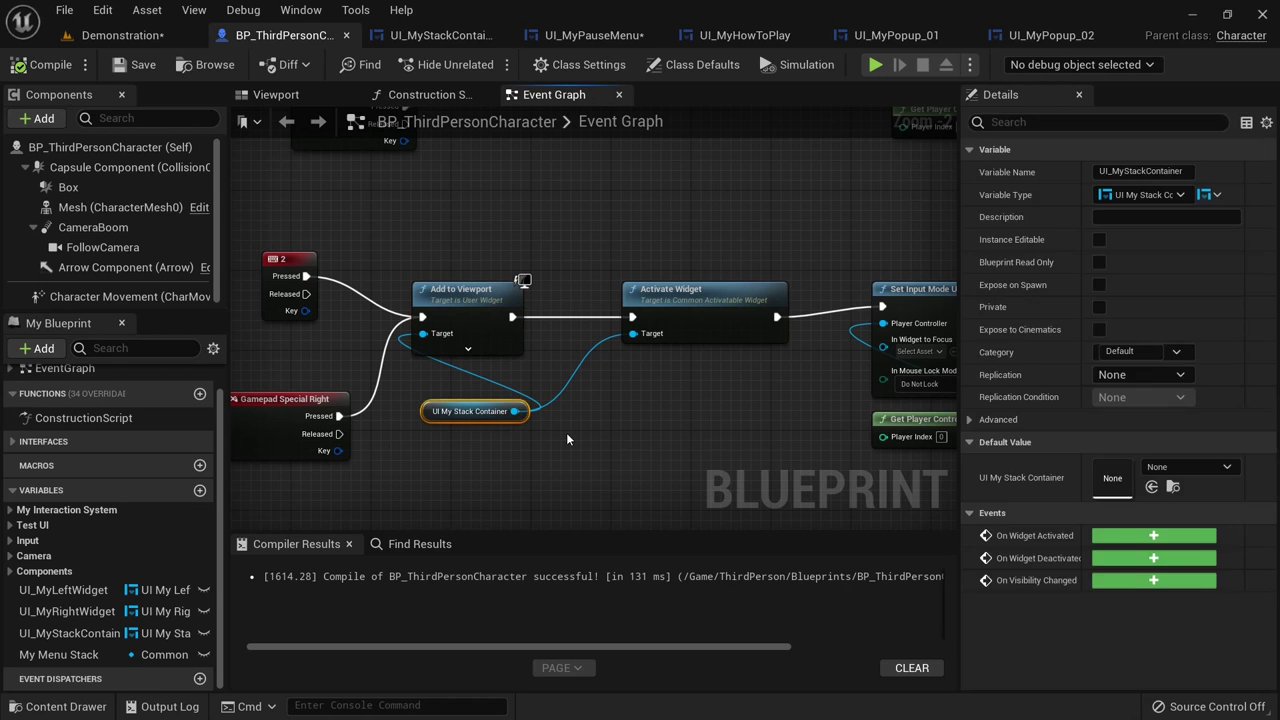
left_click(566, 432)
left_click(593, 36)
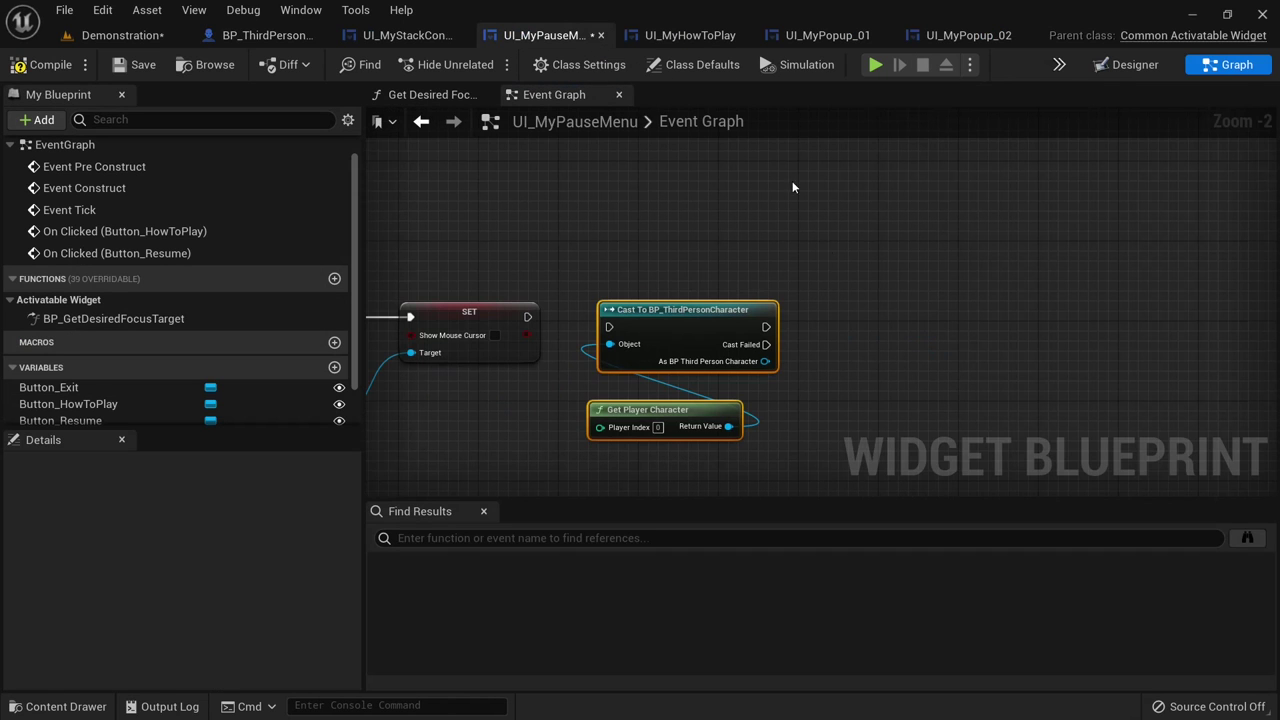
left_click_drag(765, 361, 889, 333)
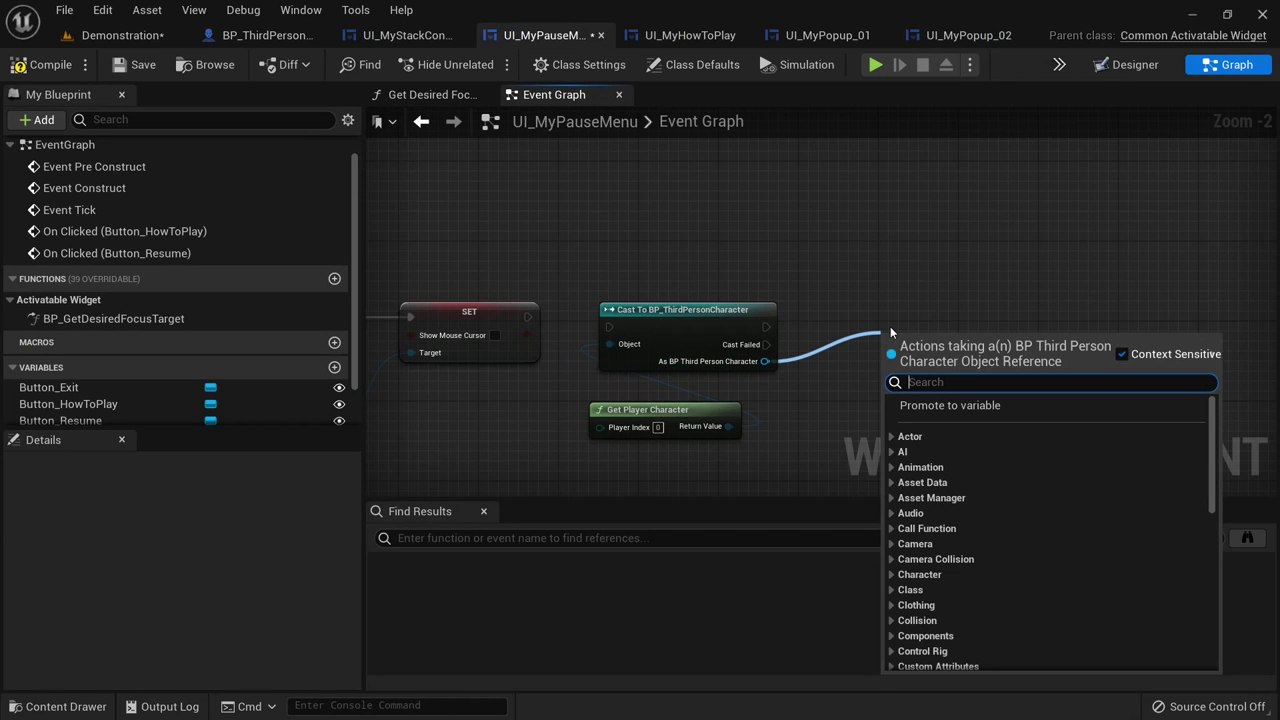
type("ui m")
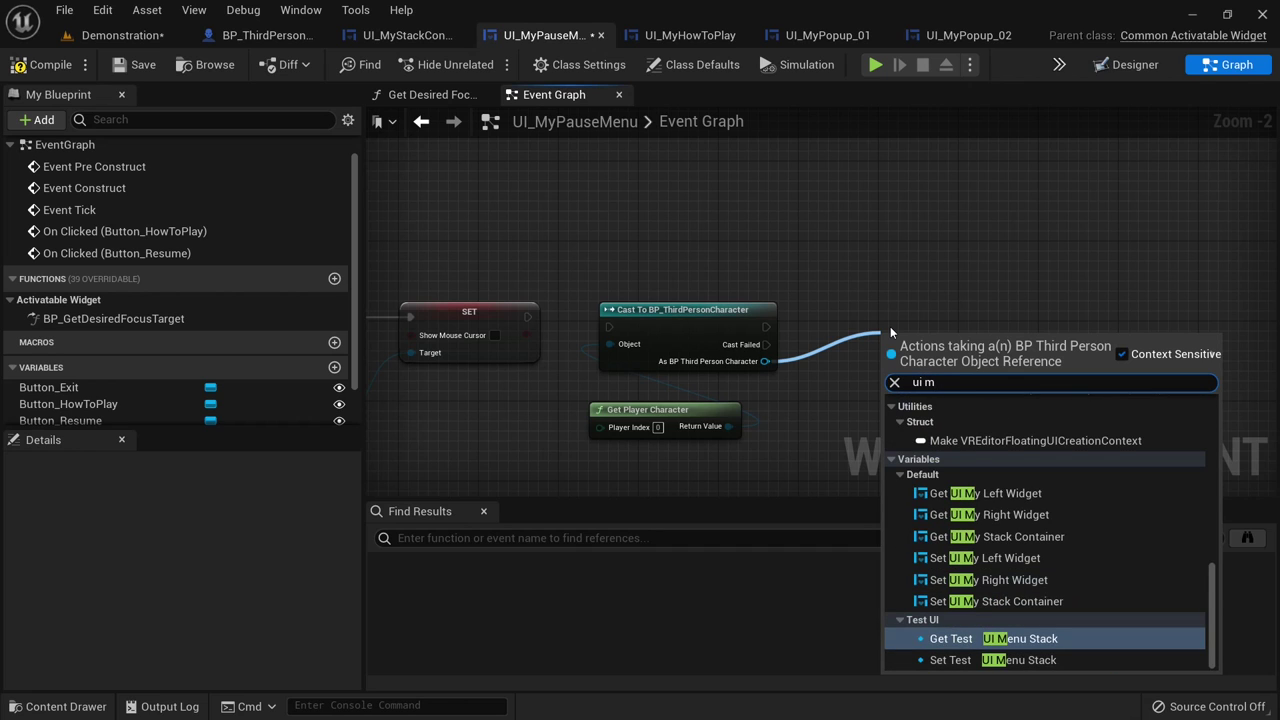
type("y s")
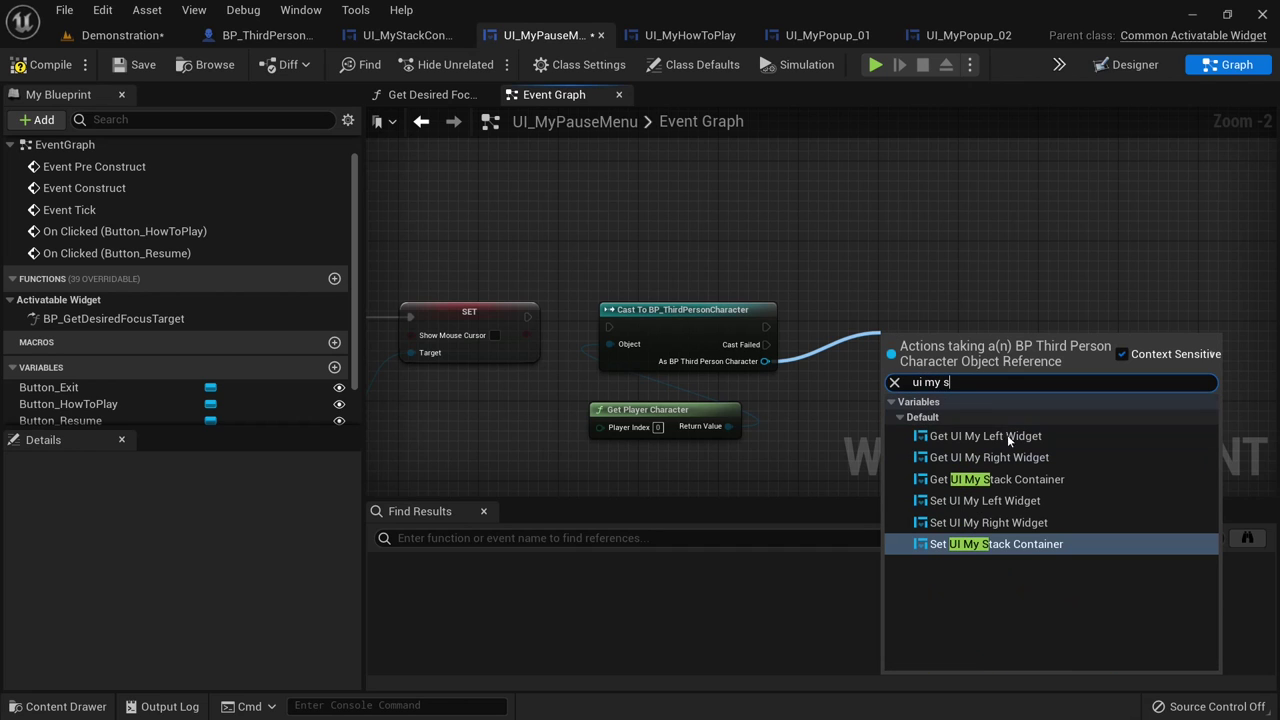
left_click(980, 481)
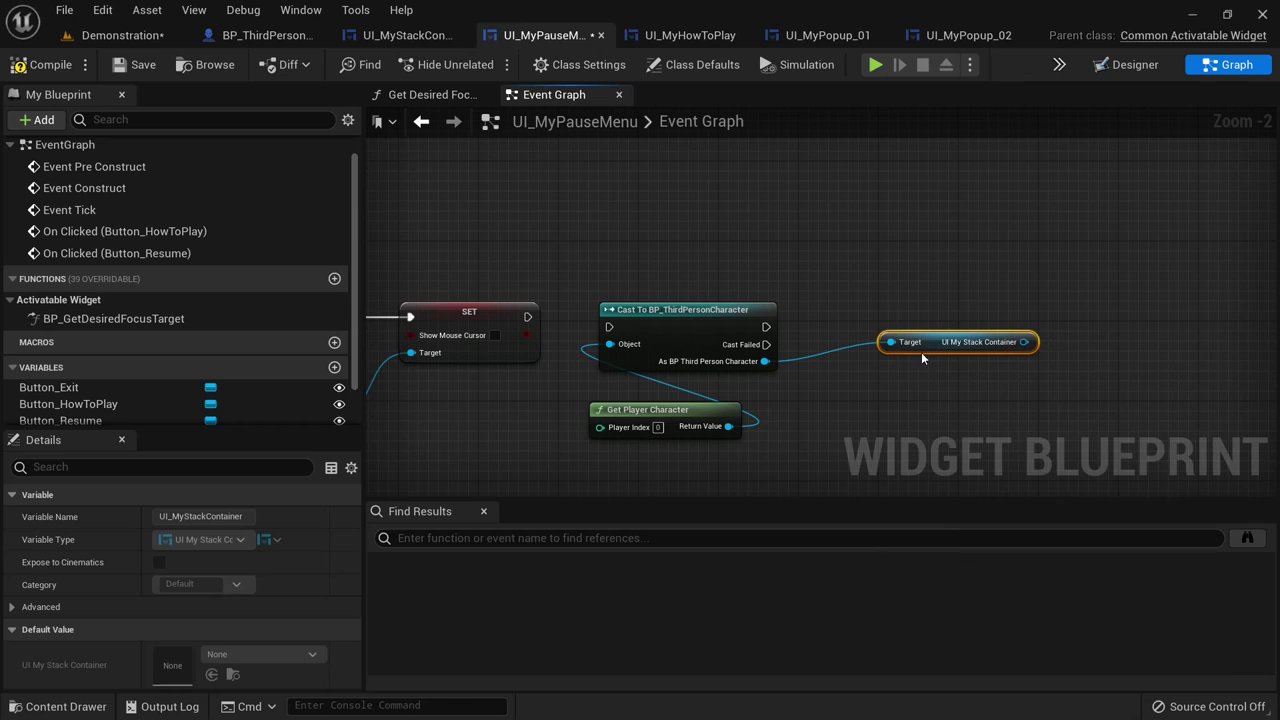
left_click_drag(921, 352, 881, 442)
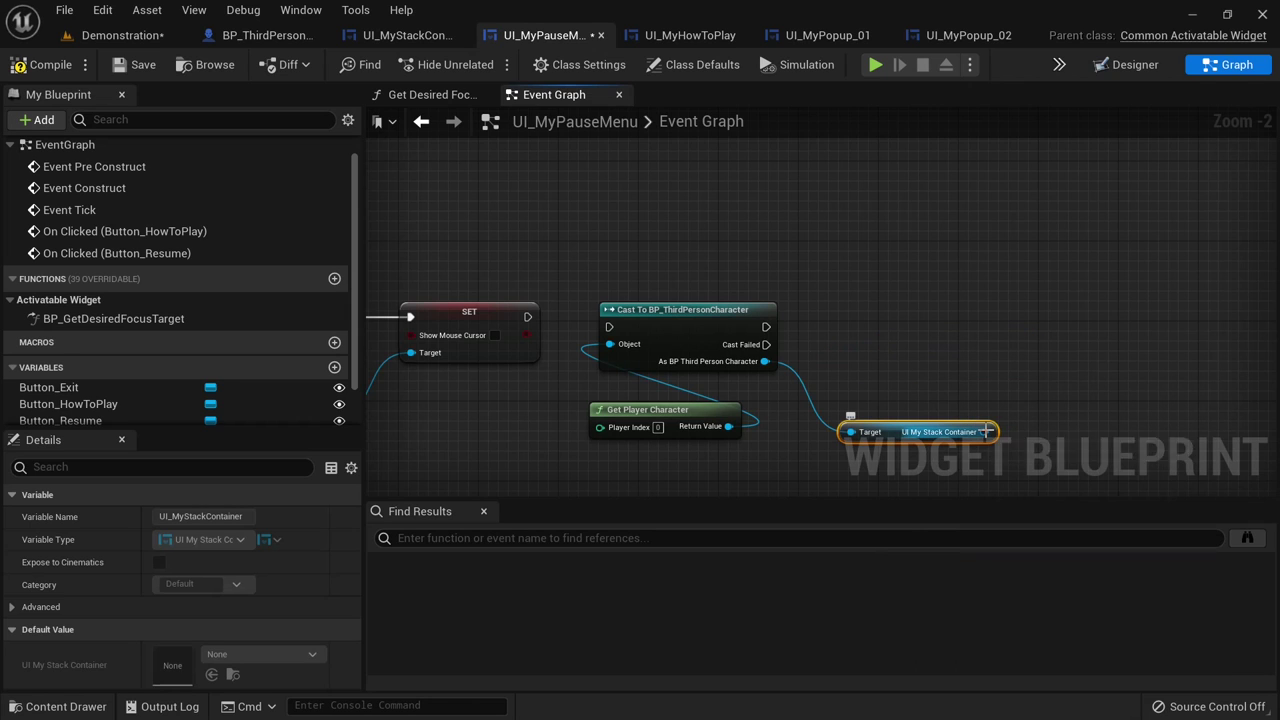
- Call Remove from Parent on the stack container, wiring SET through the cast into it
left_click_drag(985, 431, 920, 342)
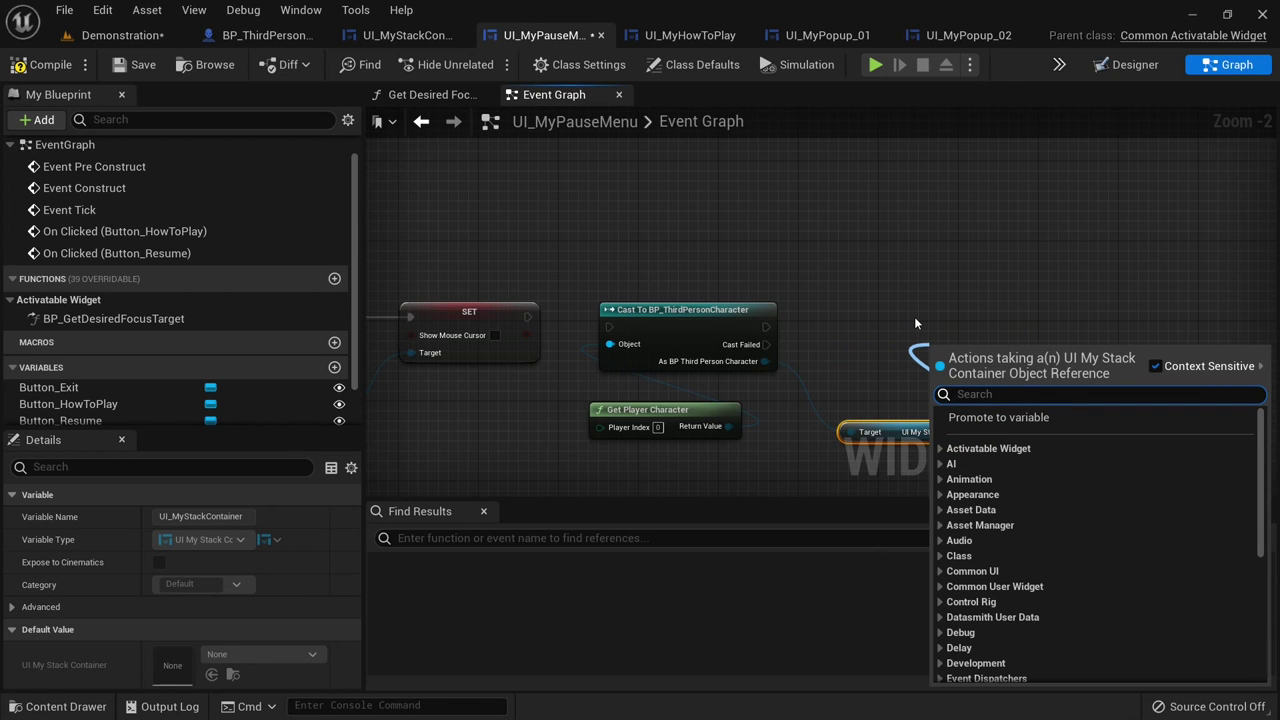
type("remov")
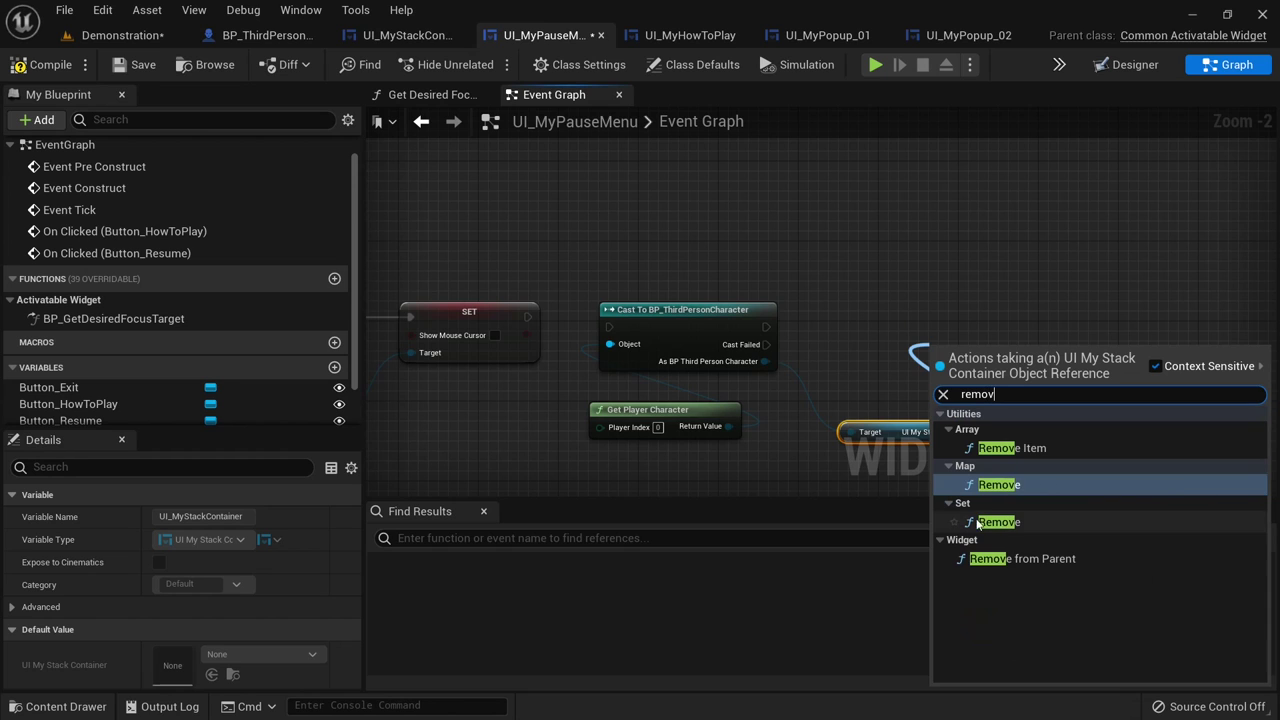
left_click(1018, 558)
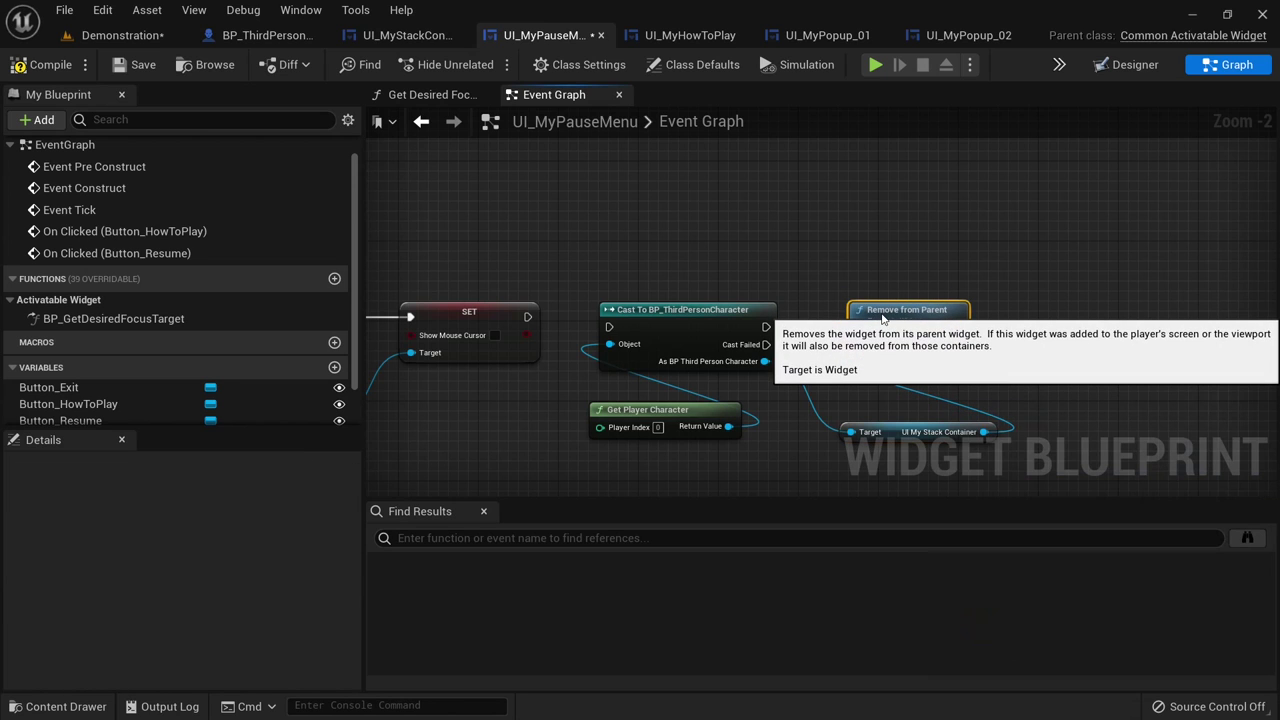
left_click_drag(765, 327, 859, 337)
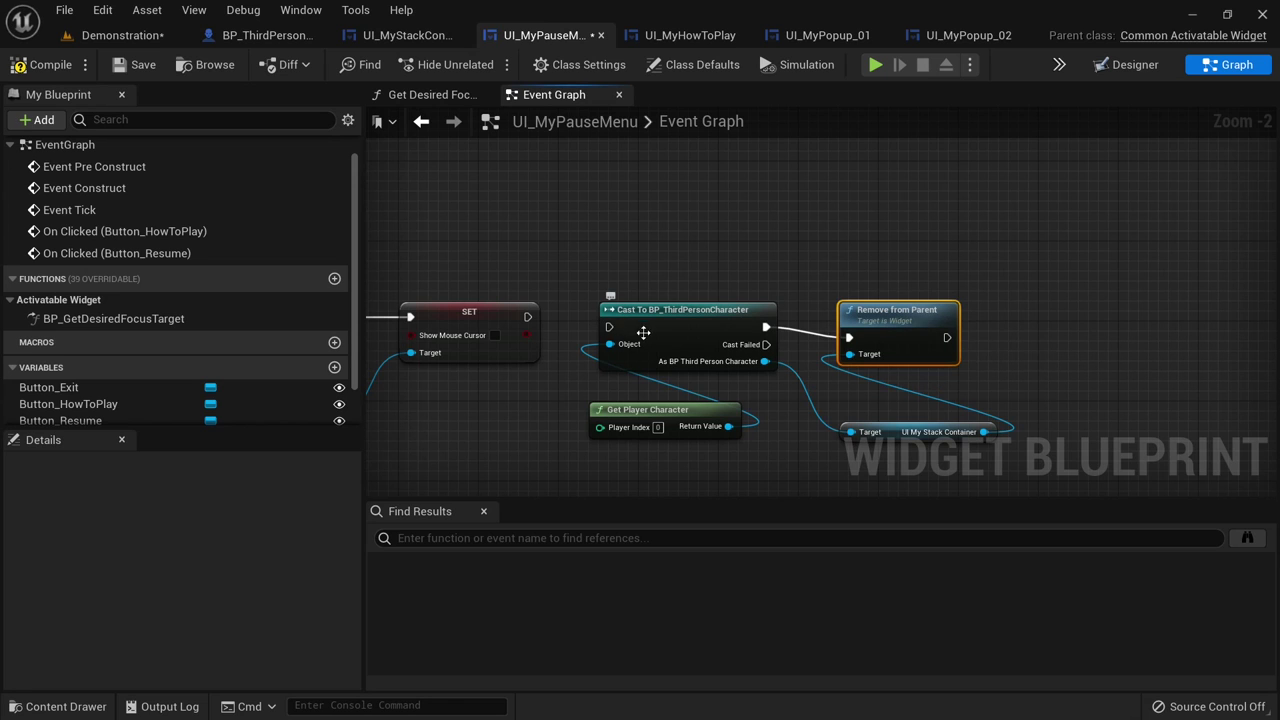
right_click_drag(643, 332, 804, 334)
left_click_drag(688, 319, 770, 333)
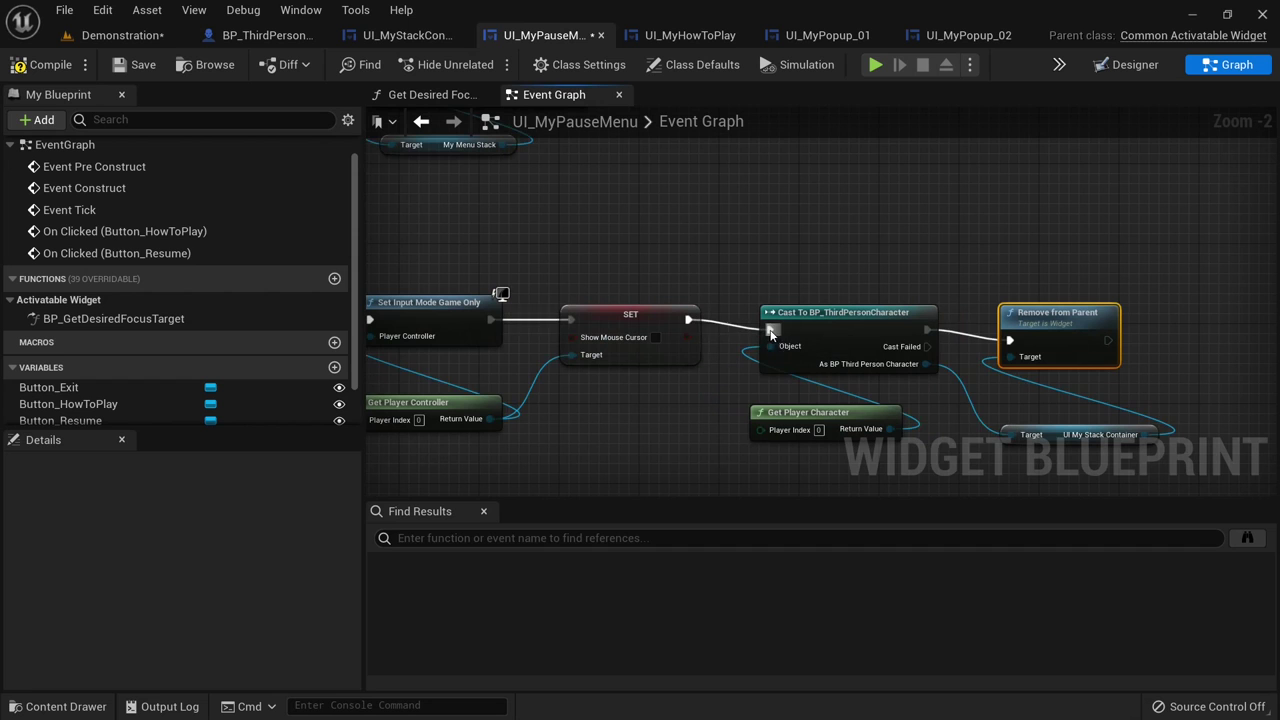
- Review the full Resume chain, from the click event through Deactivate Widget, input mode, cursor and Remove from Parent
right_click_drag(660, 263, 1099, 254)
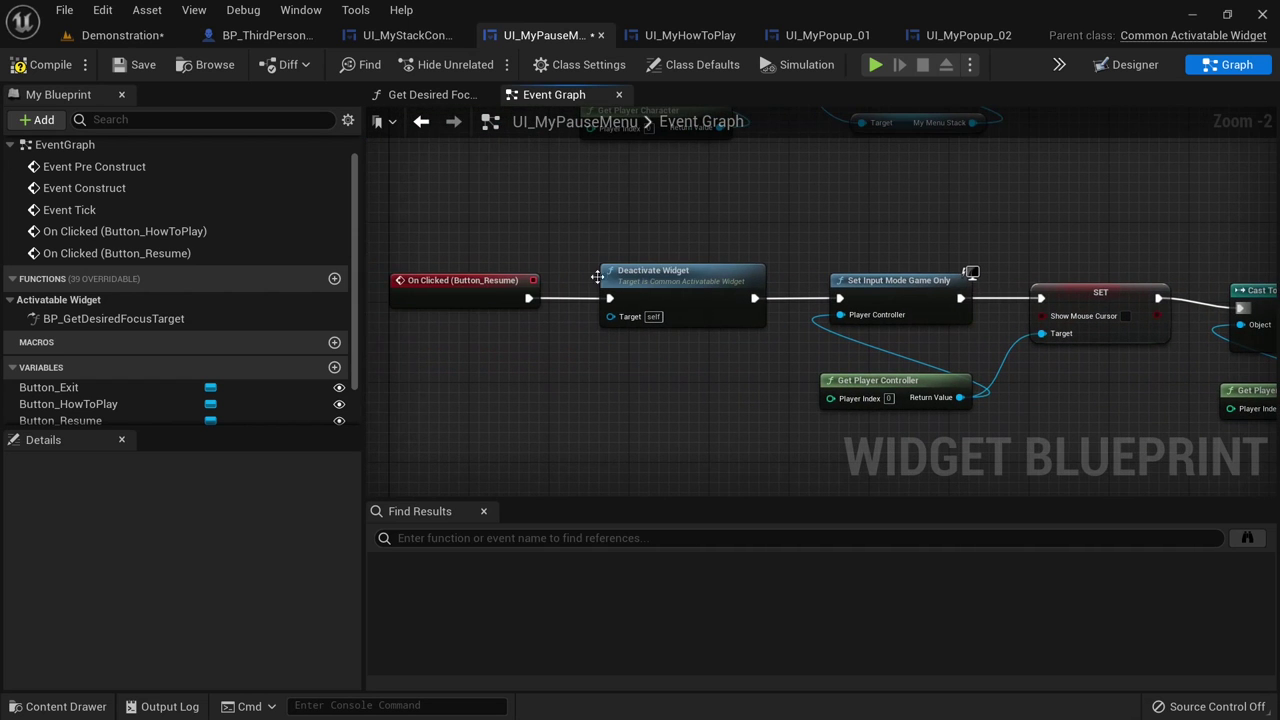
left_click_drag(550, 216, 355, 353)
right_click_drag(741, 372, 591, 370)
left_click_drag(450, 207, 529, 313)
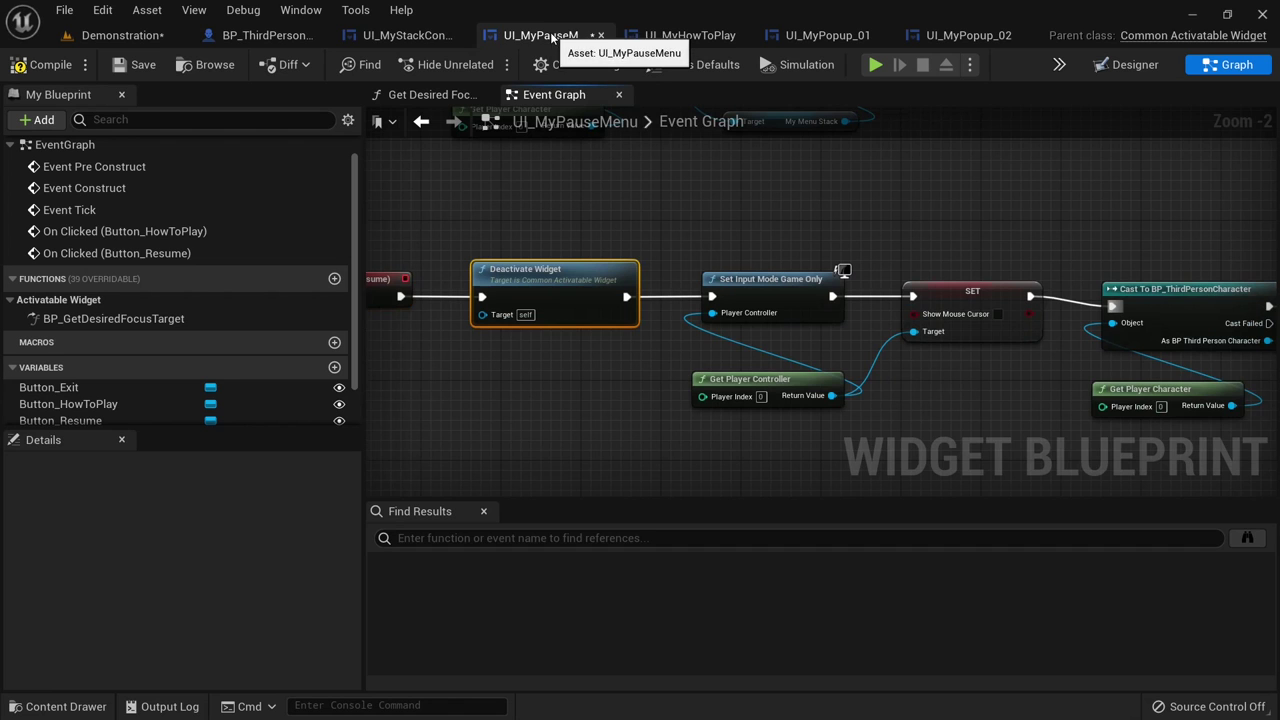
right_click_drag(766, 245, 621, 245)
left_click_drag(532, 233, 745, 417)
right_click_drag(820, 401, 566, 397)
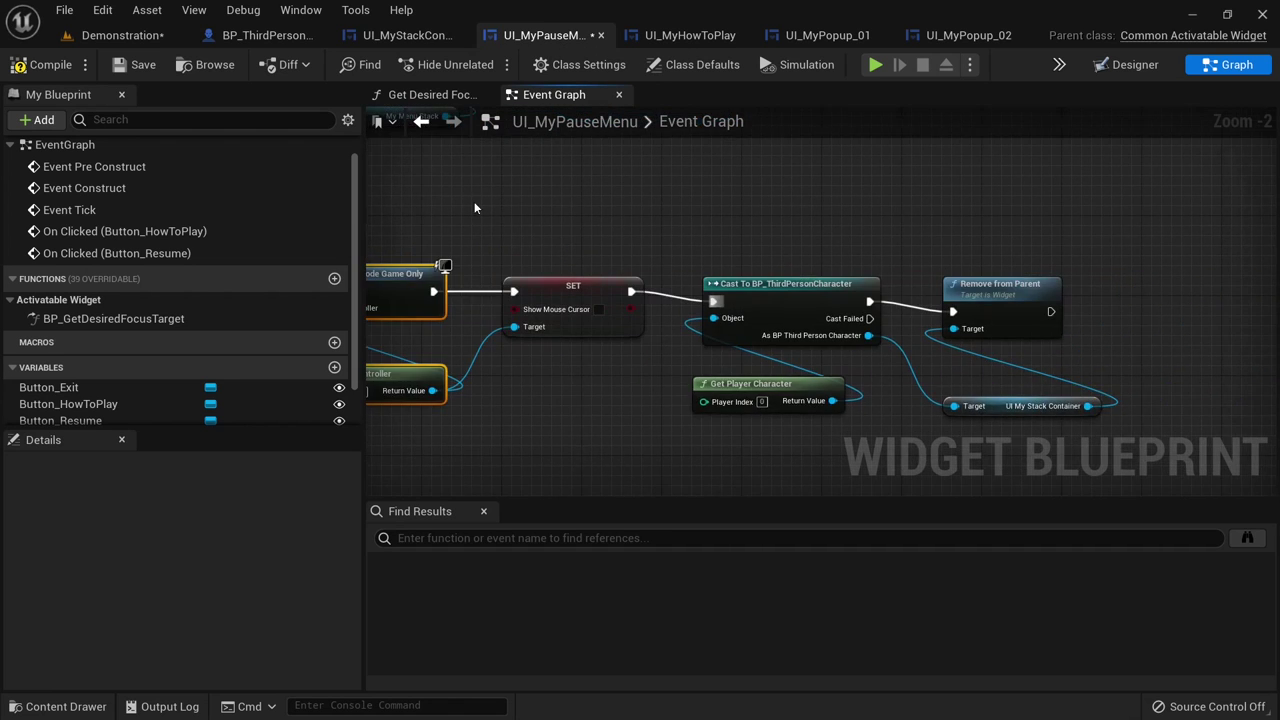
left_click_drag(483, 212, 660, 380)
right_click_drag(660, 380, 496, 343)
left_click_drag(565, 263, 994, 440)
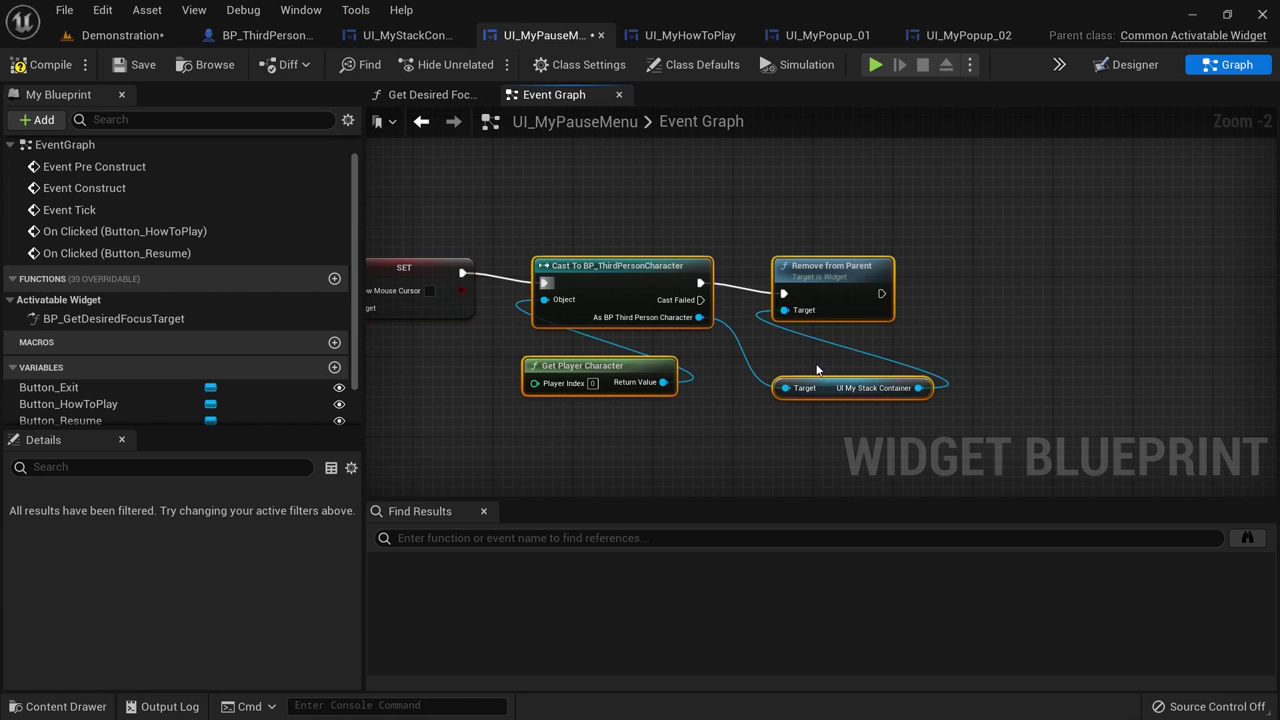
left_click(860, 388)
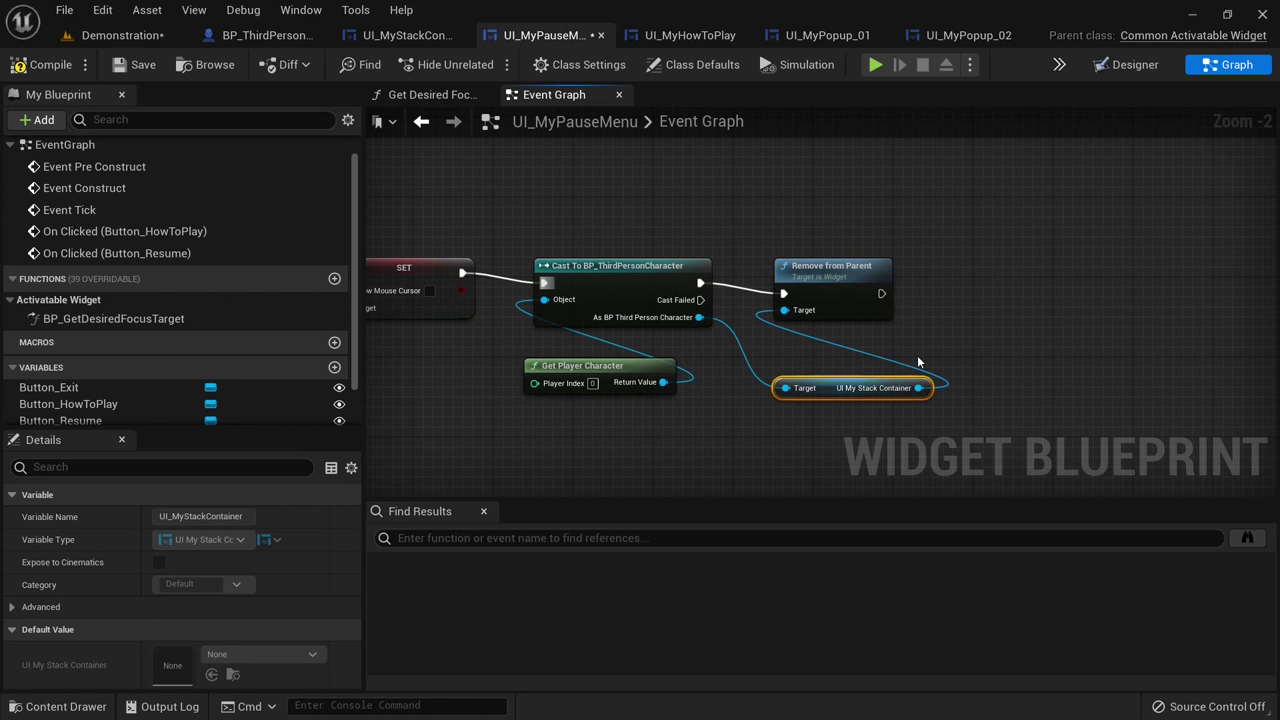
- Play the Demonstration level in editor, walk the character, and bring up the Pause Menu
left_click(139, 34)
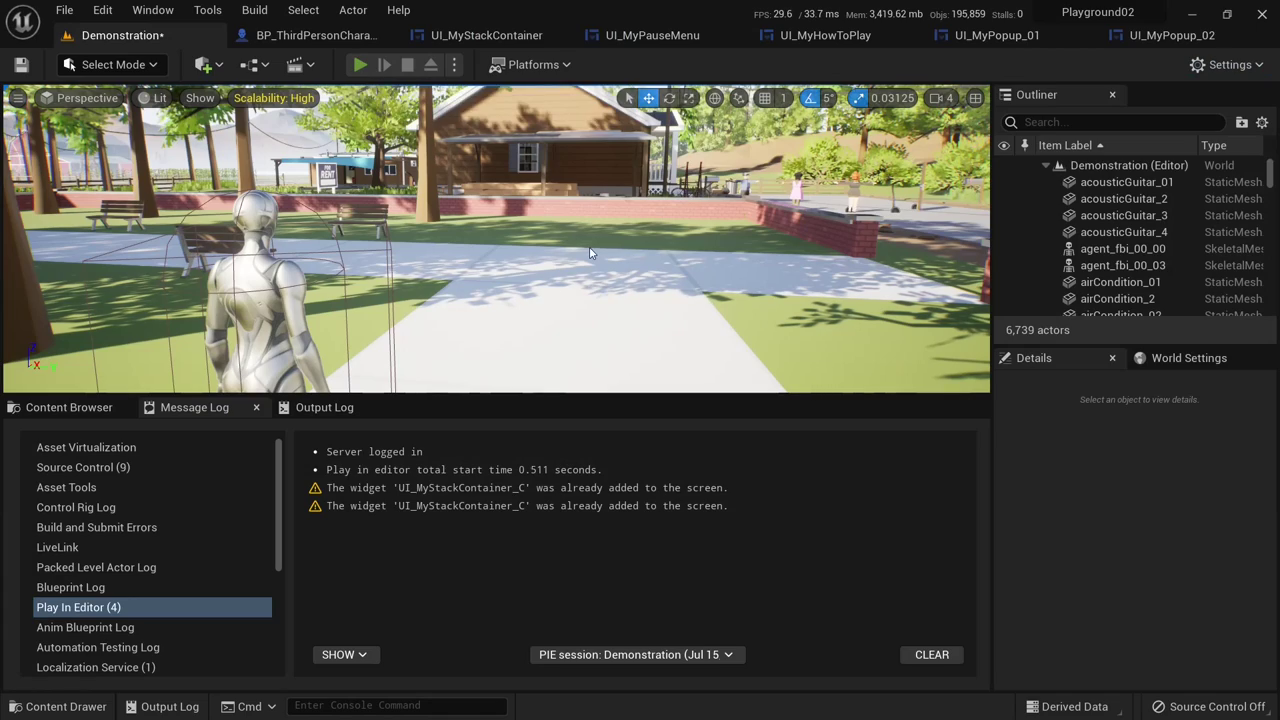
left_click(360, 65)
left_click(589, 246)
key("w")
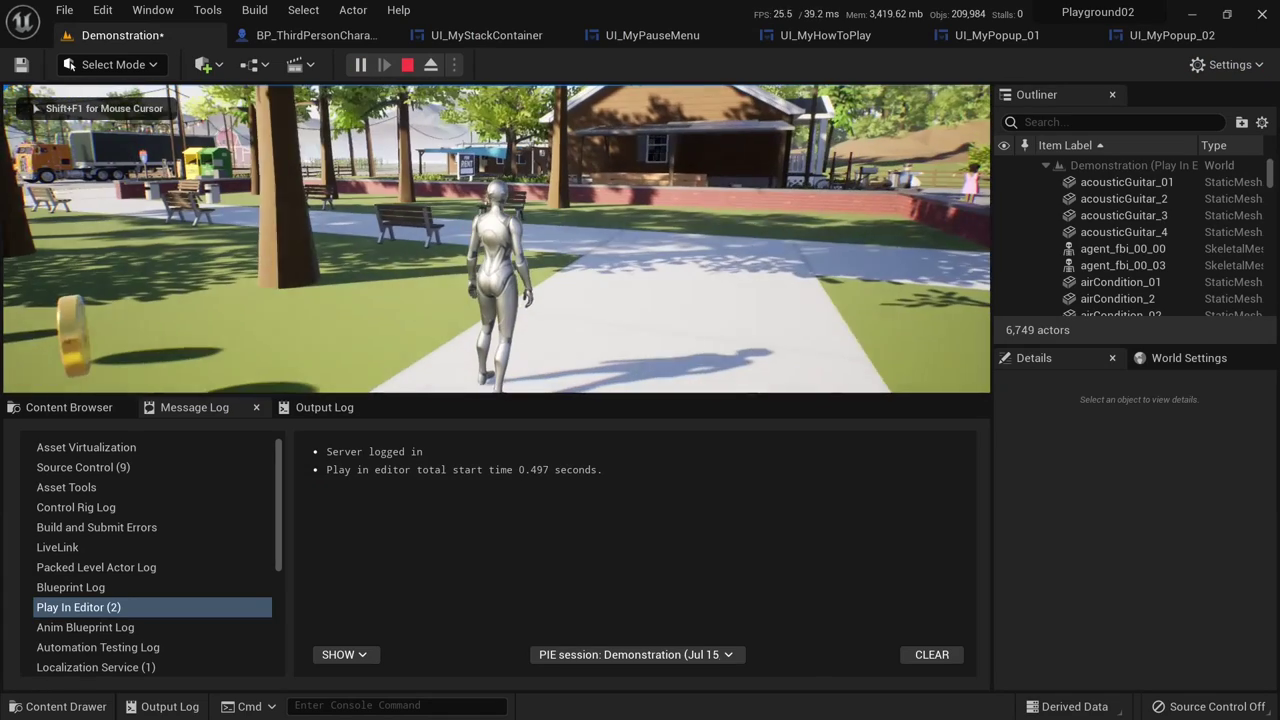
key("s")
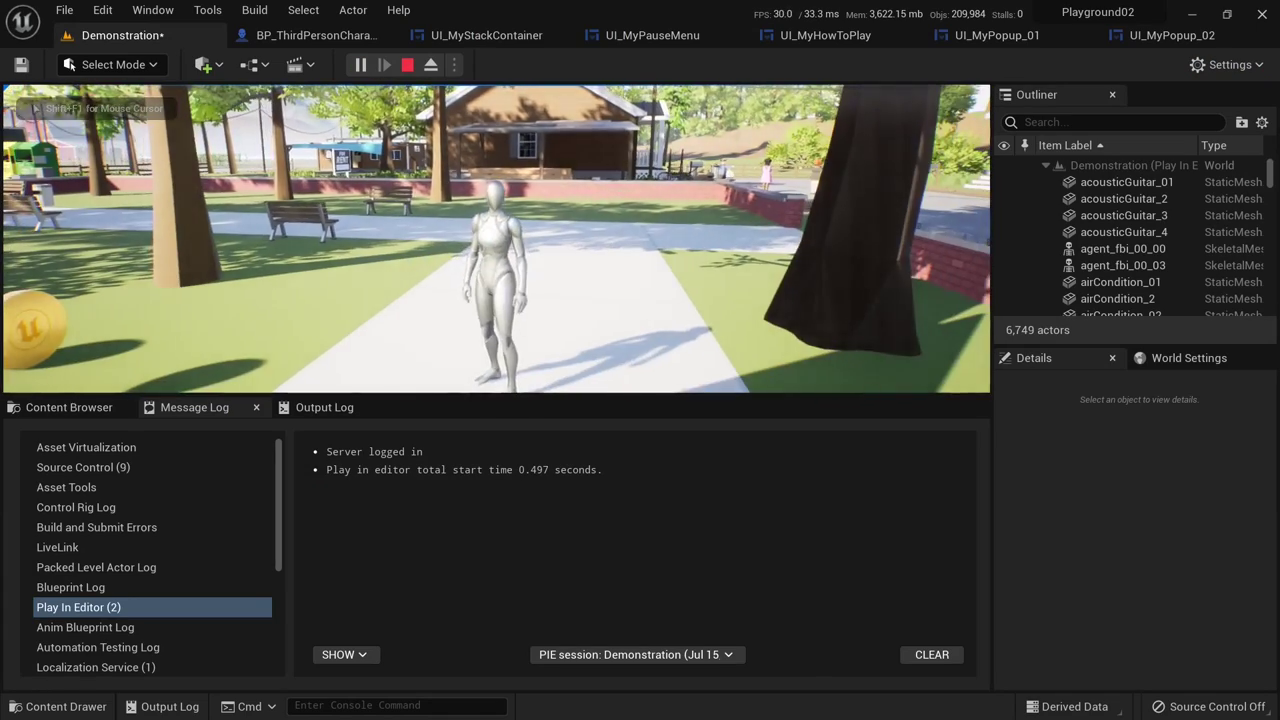
key("p")
- Open How to play, Popup 01 and 02, close them all, resume, walk, then stop the session
left_click(496, 241)
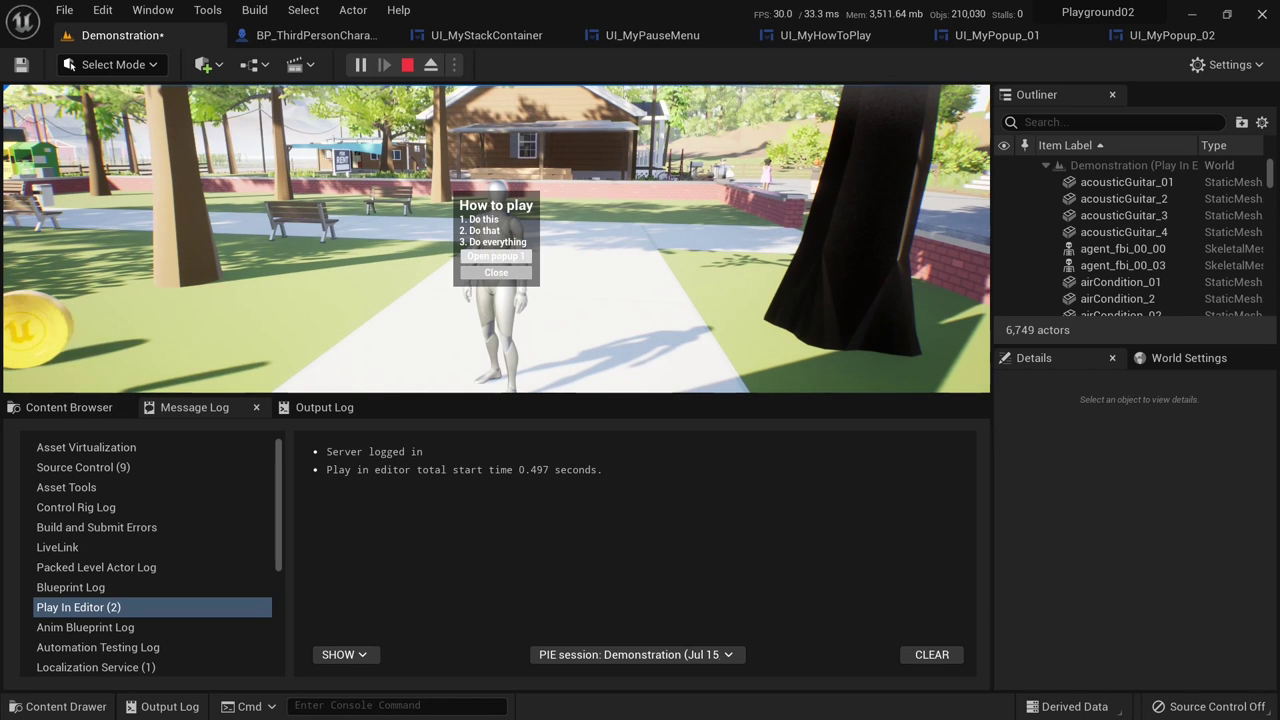
left_click(496, 248)
left_click(496, 250)
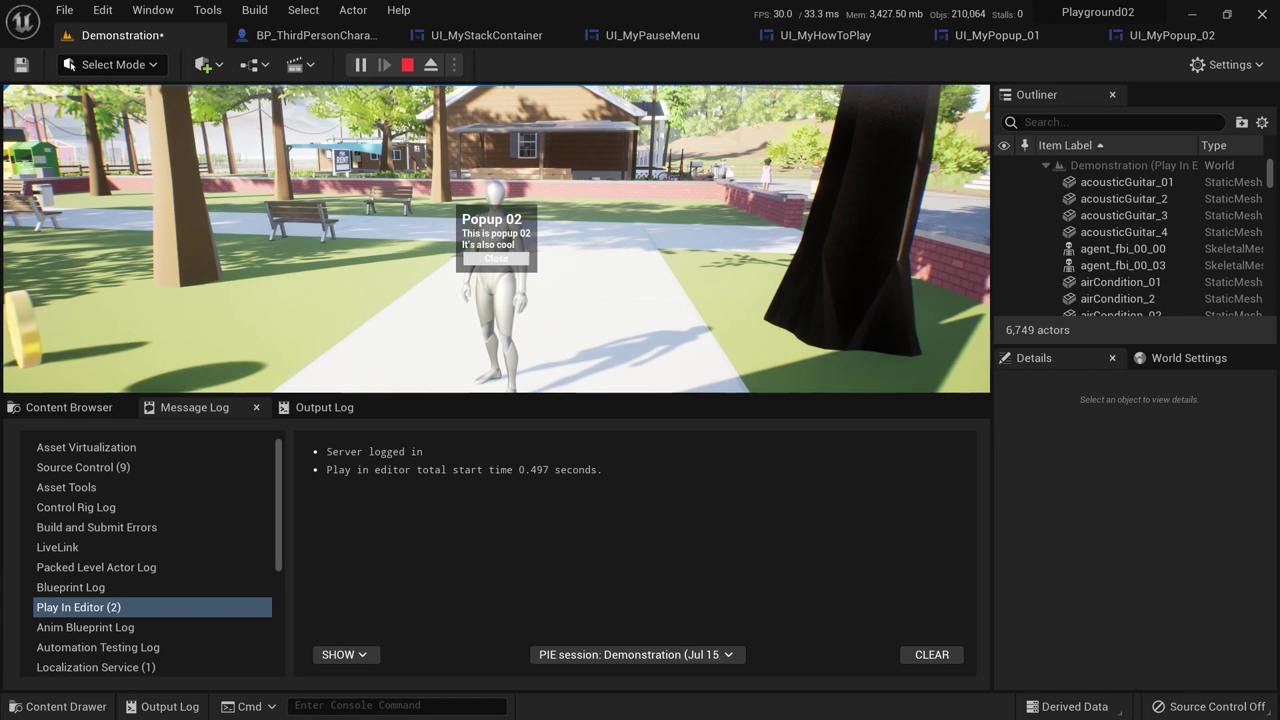
left_click(496, 258)
left_click(496, 266)
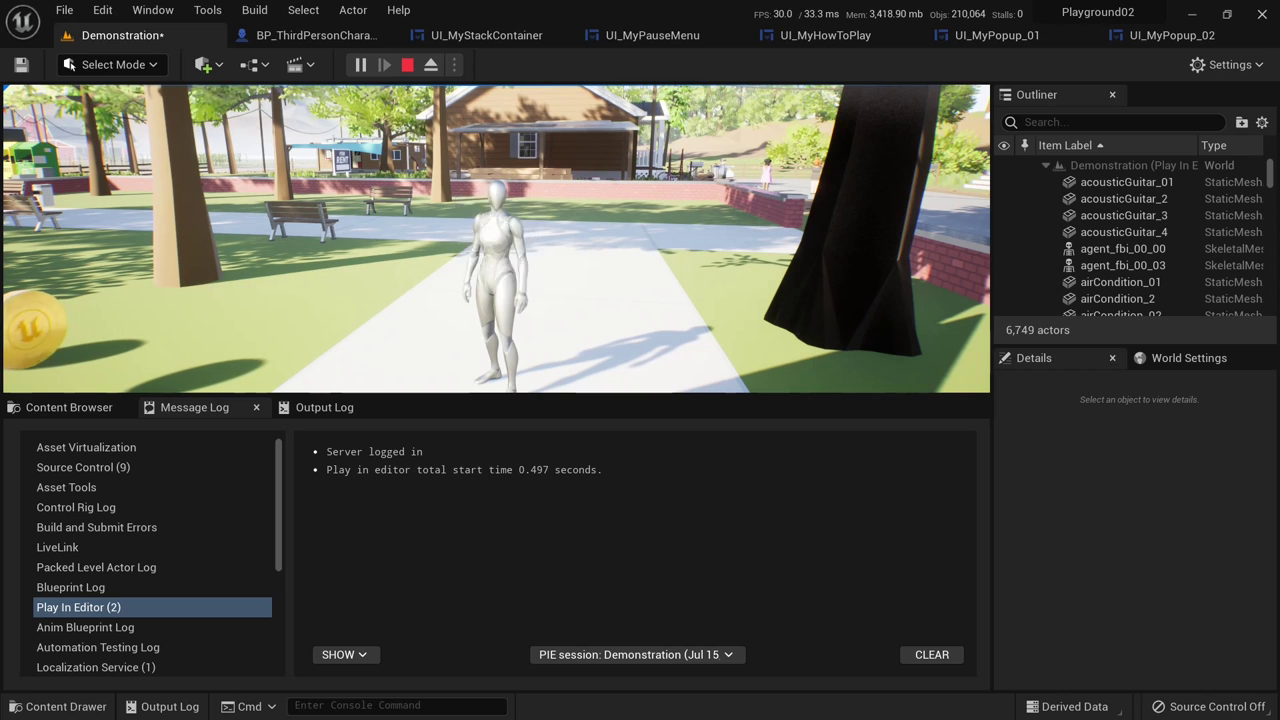
left_click(496, 272)
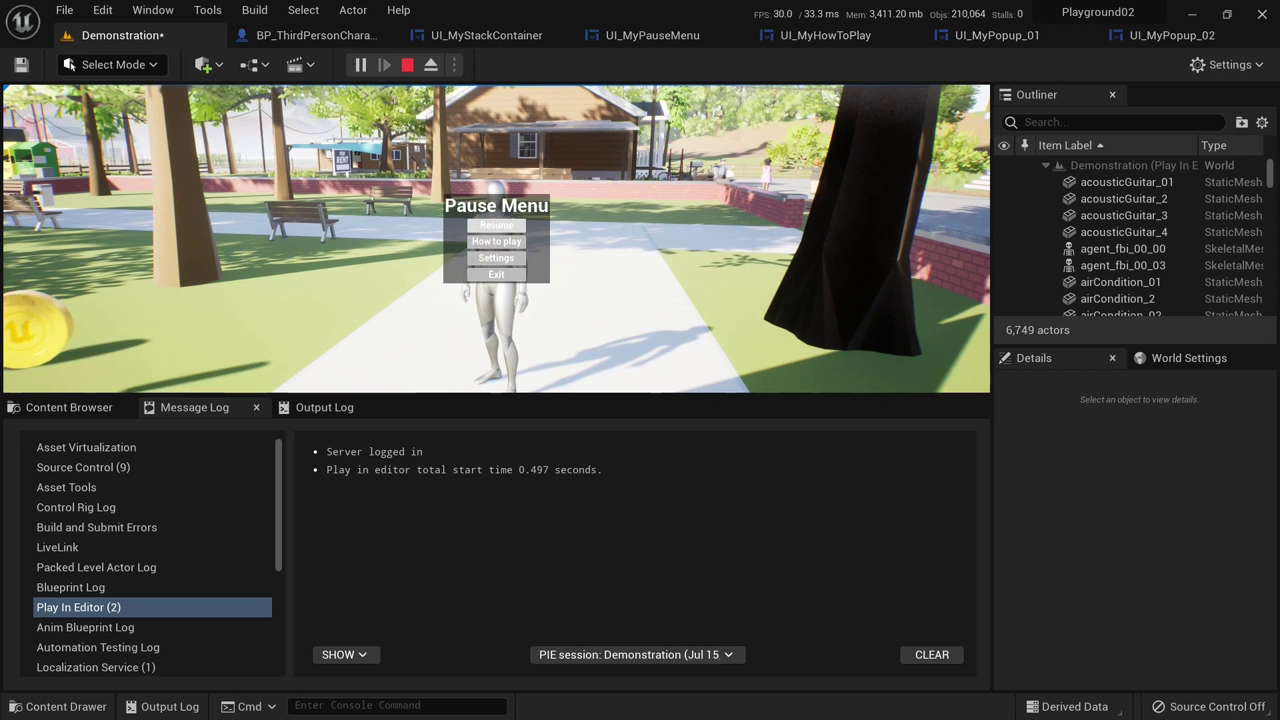
left_click(496, 225)
key("w")
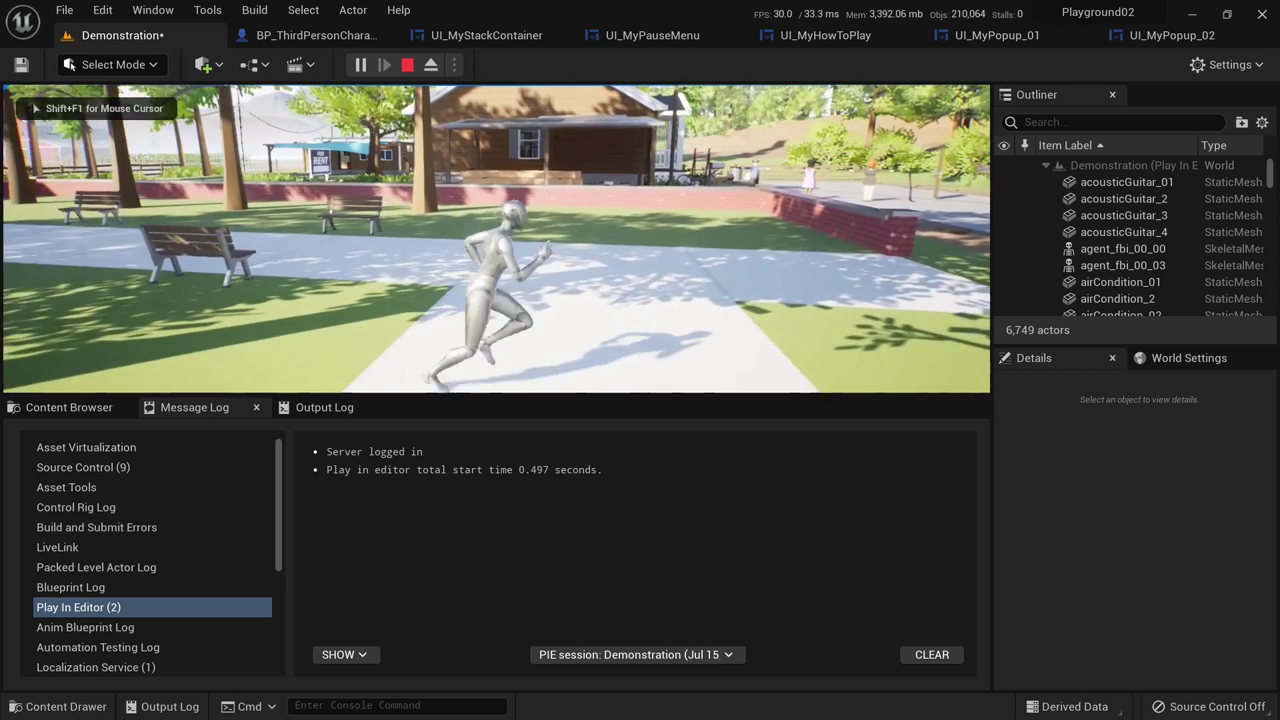
key("d")
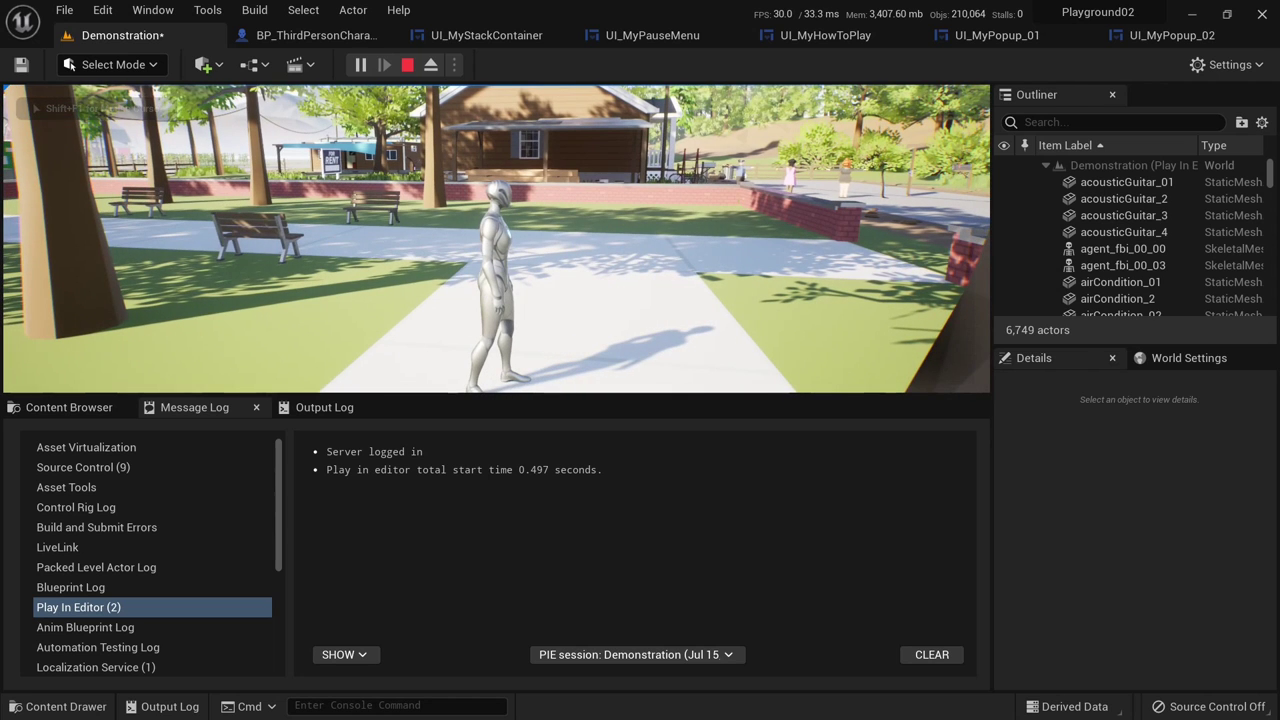
key("Escape")
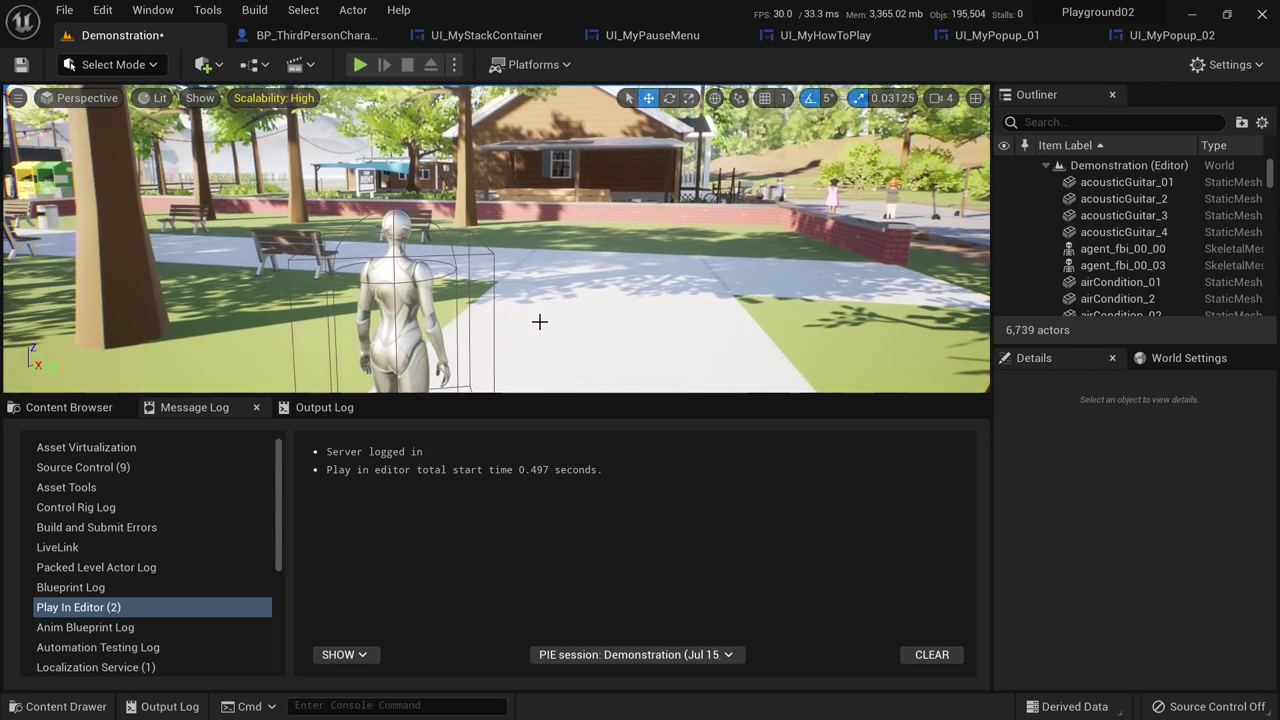
- Save all modified assets, confirming the save of the Demonstration map
scroll(537, 320, "down", 3)
left_click(84, 417)
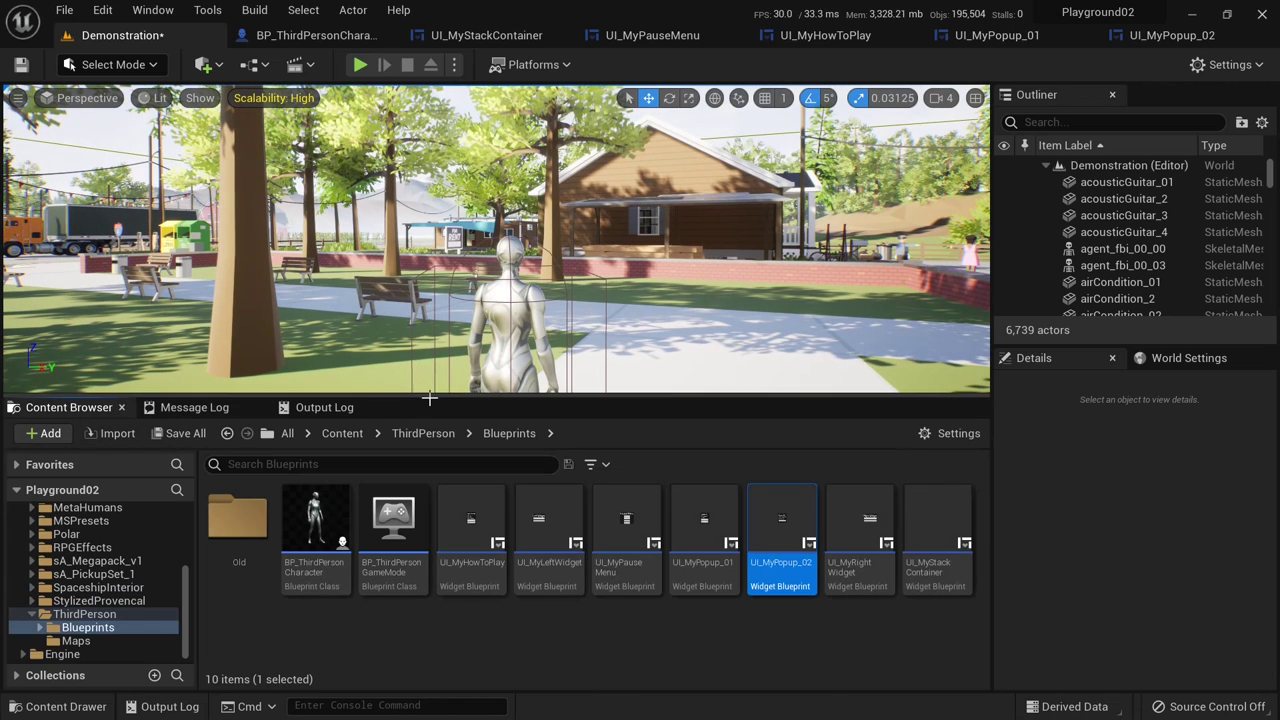
left_click(180, 433)
left_click(754, 553)
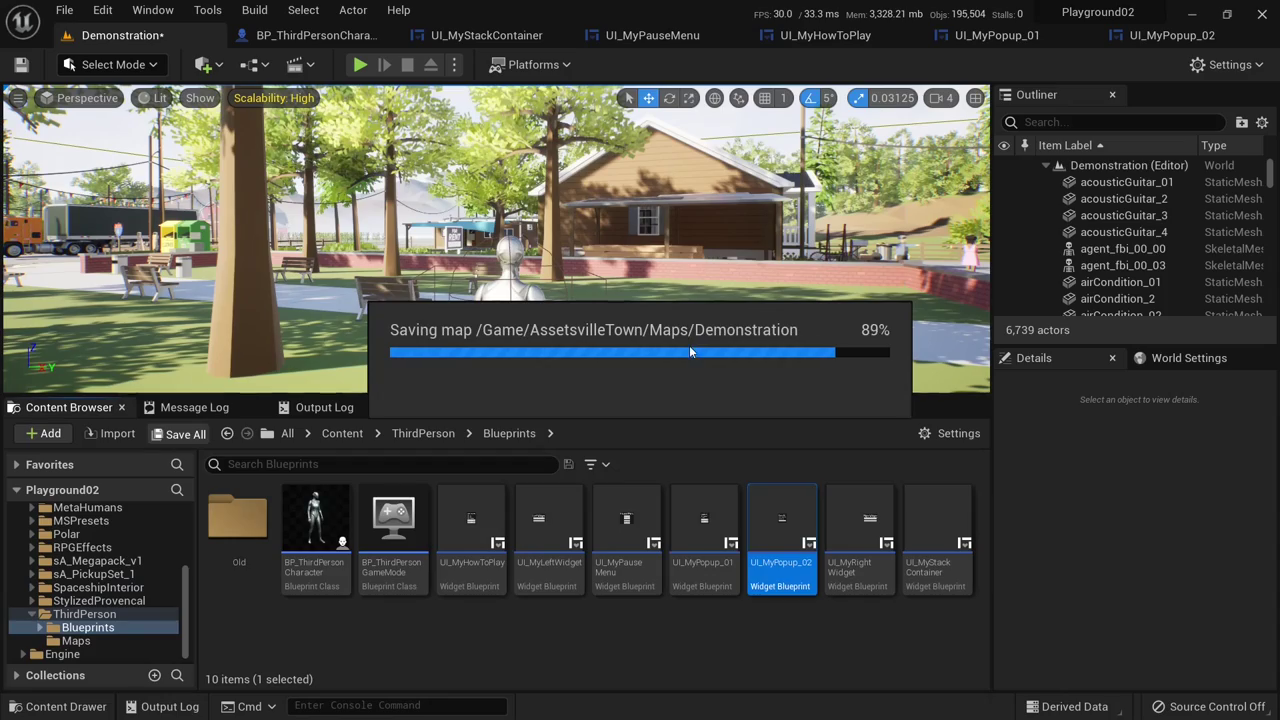
key("alt+p")
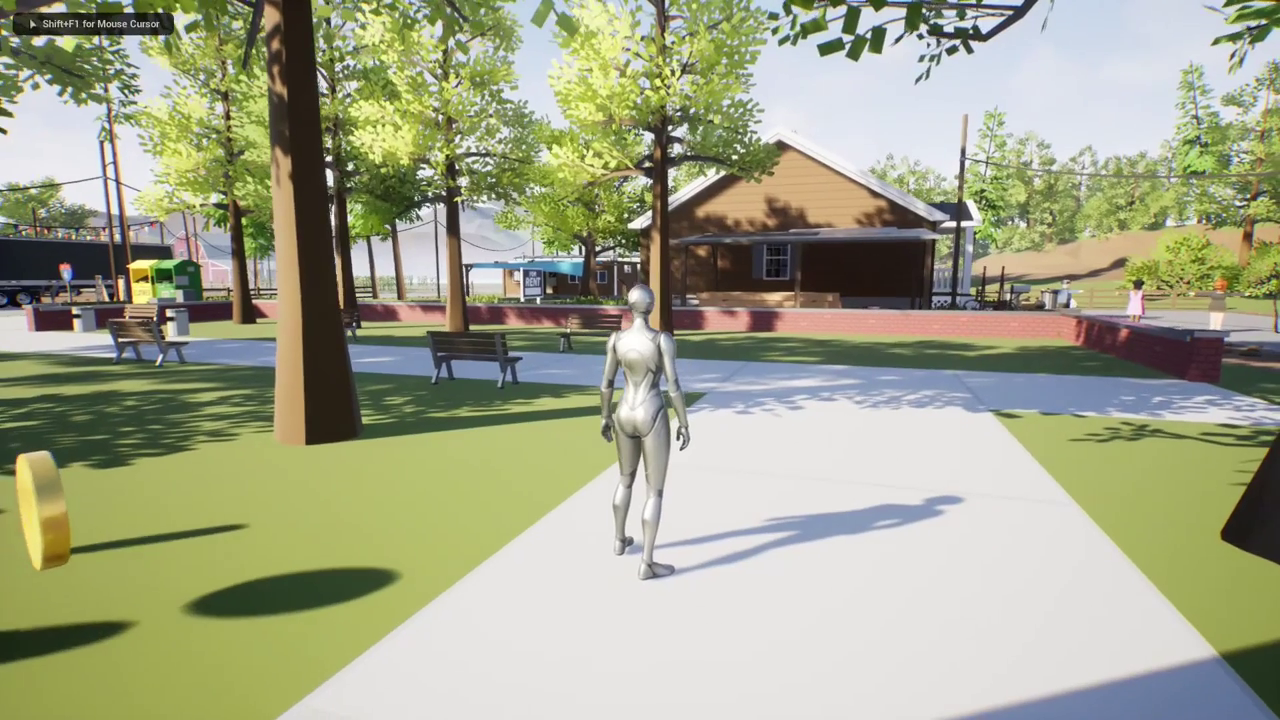
key("s")
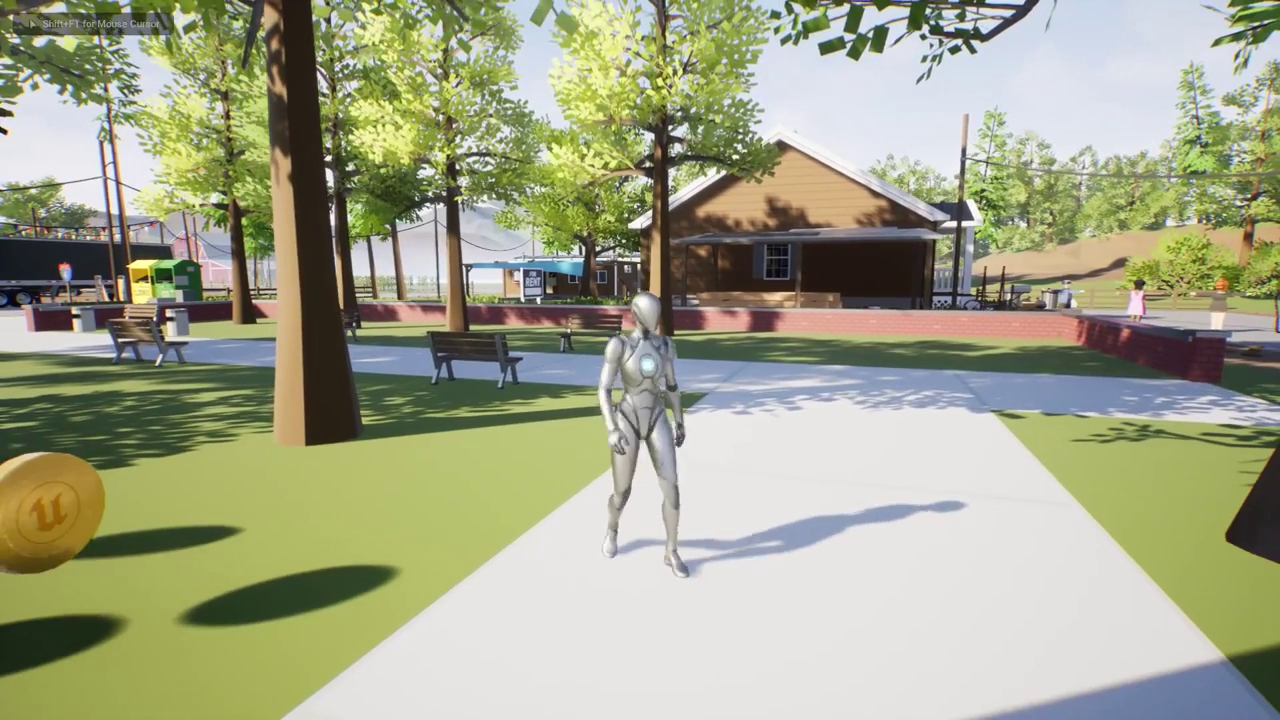
key("e")
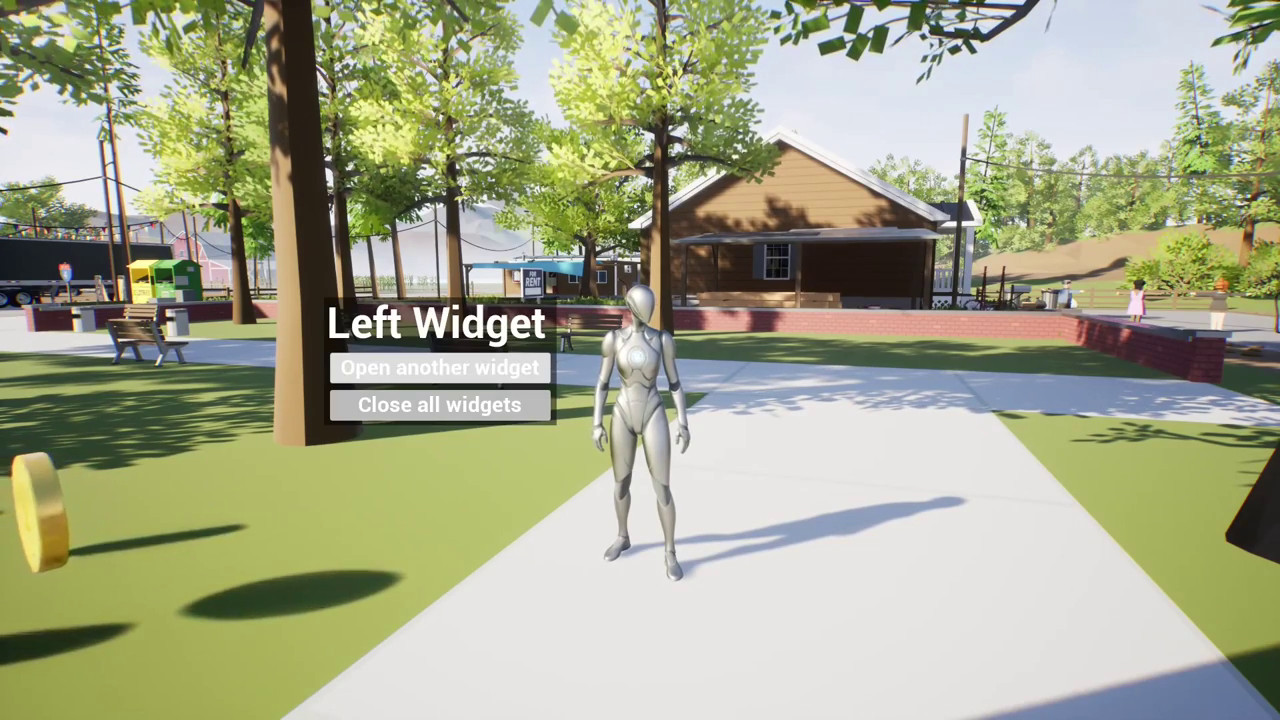
key("Return")
key("shift+Tab")
key("shift+Tab")
key("shift+Tab")
key("shift+Tab")
key("shift+Tab")
key("shift+Tab")
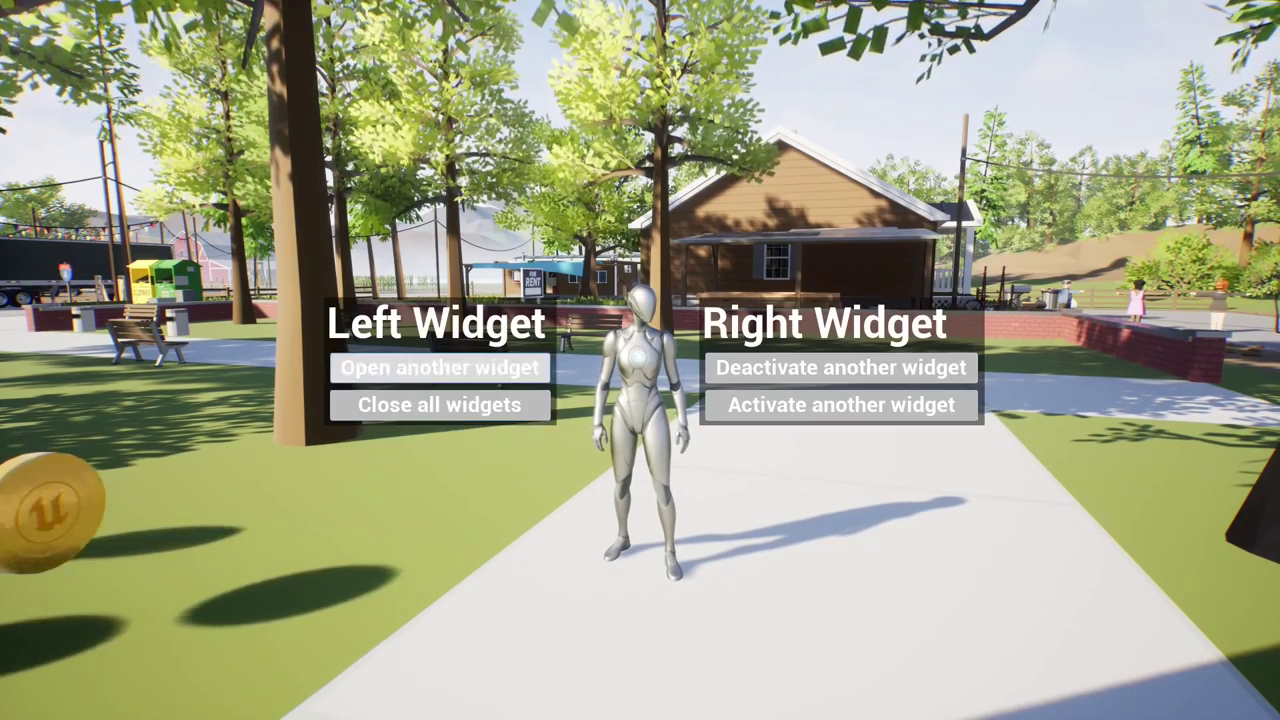
key("Down")
key("Up")
key("shift+Tab")
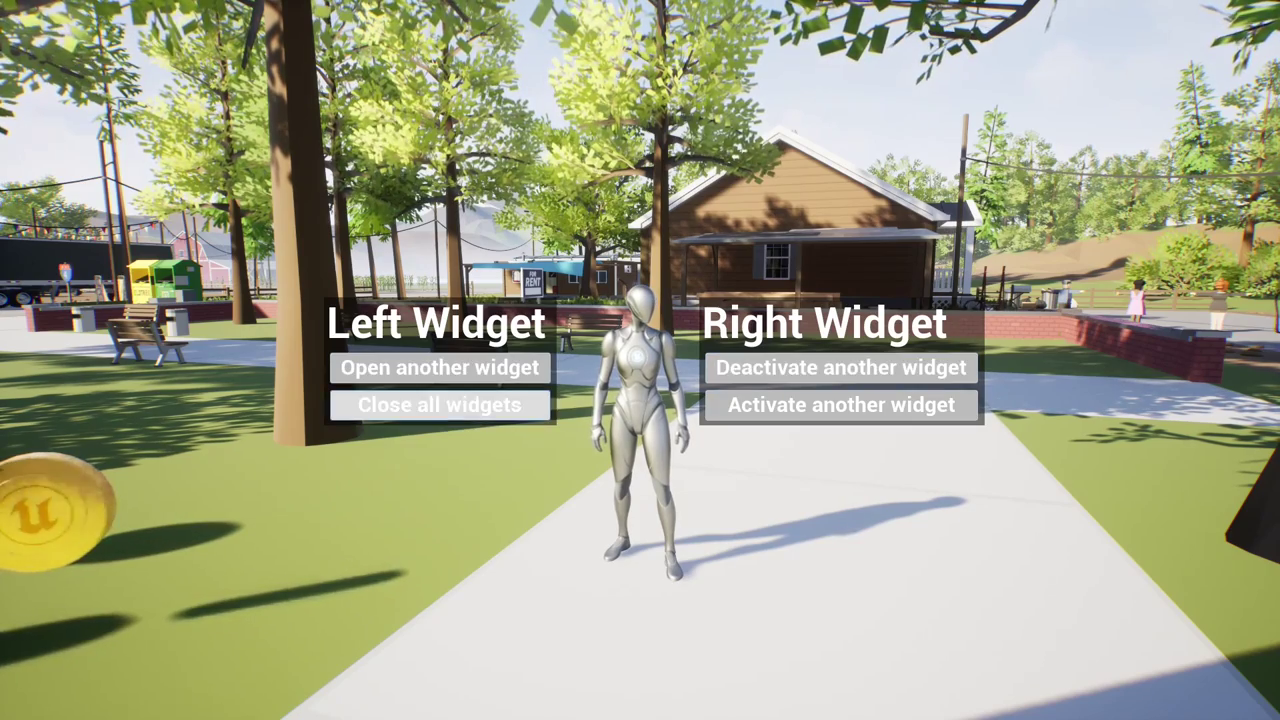
key("Tab")
key("Return")
key("Down")
key("Return")
key("Up")
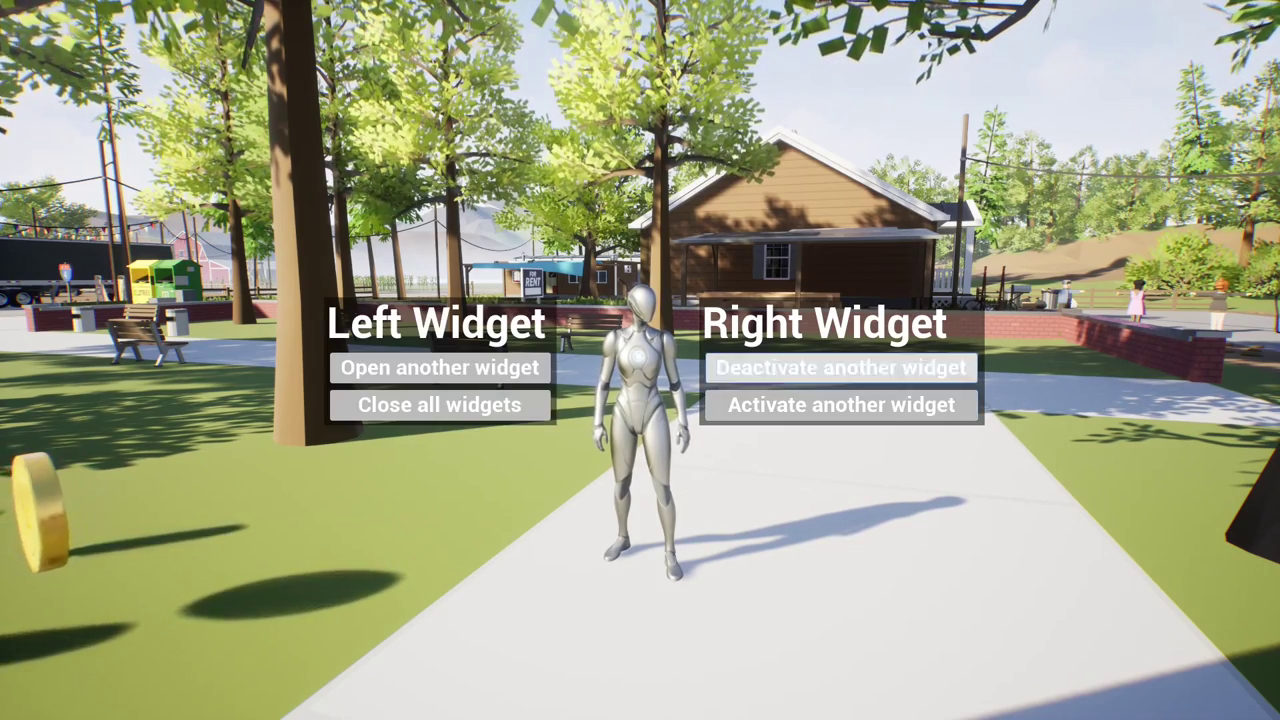
key("shift+Tab")
key("Tab")
key("shift+Tab")
key("Return")
key("a")
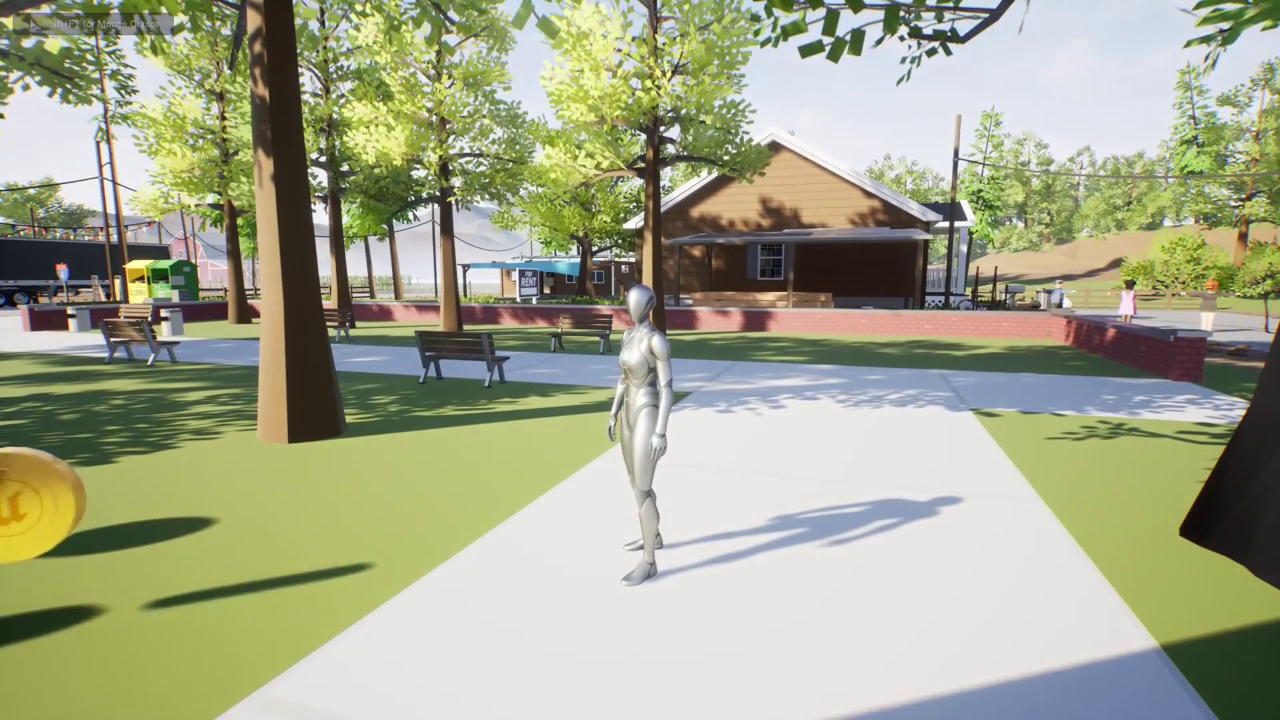
key("p")
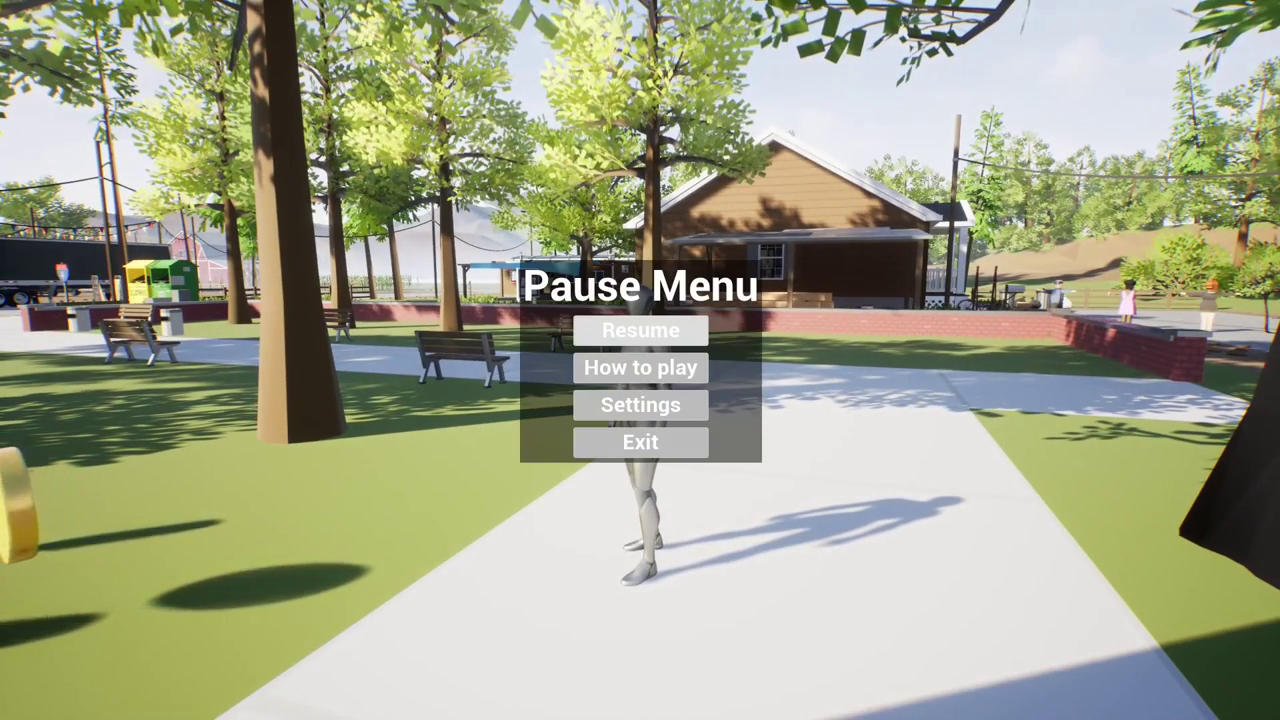
key("Return")
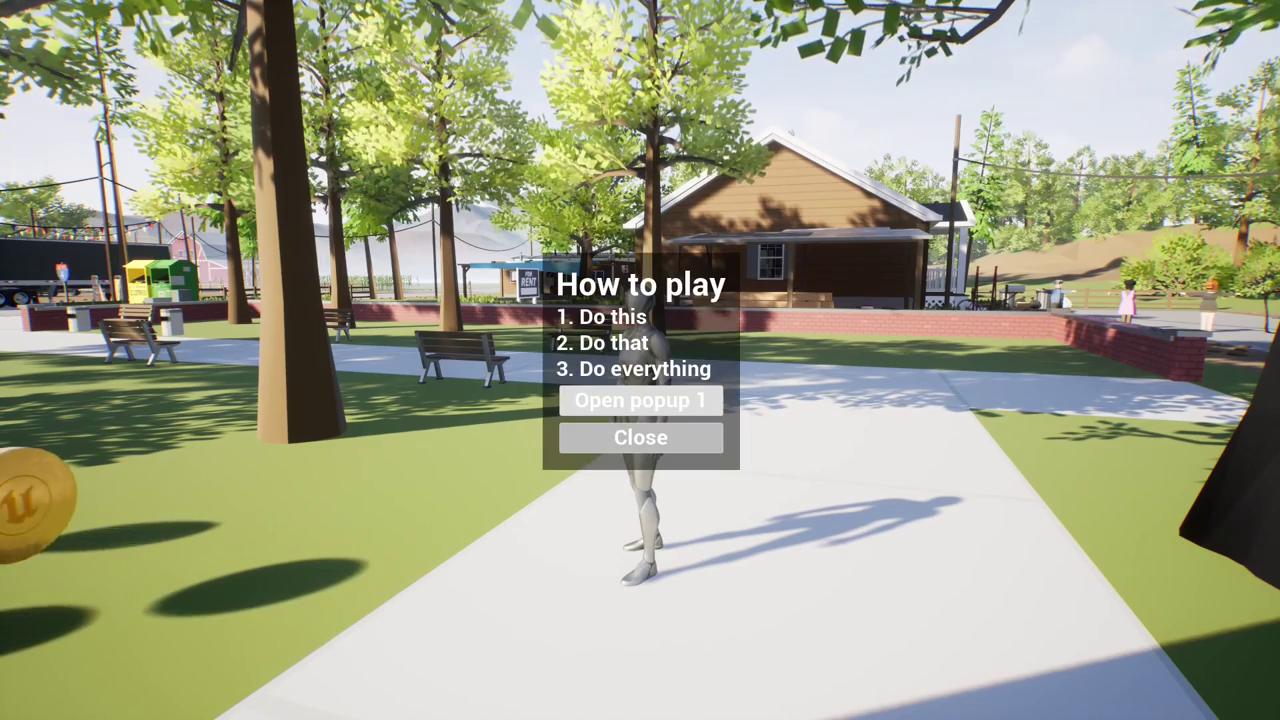
key("Return")
key("Return")
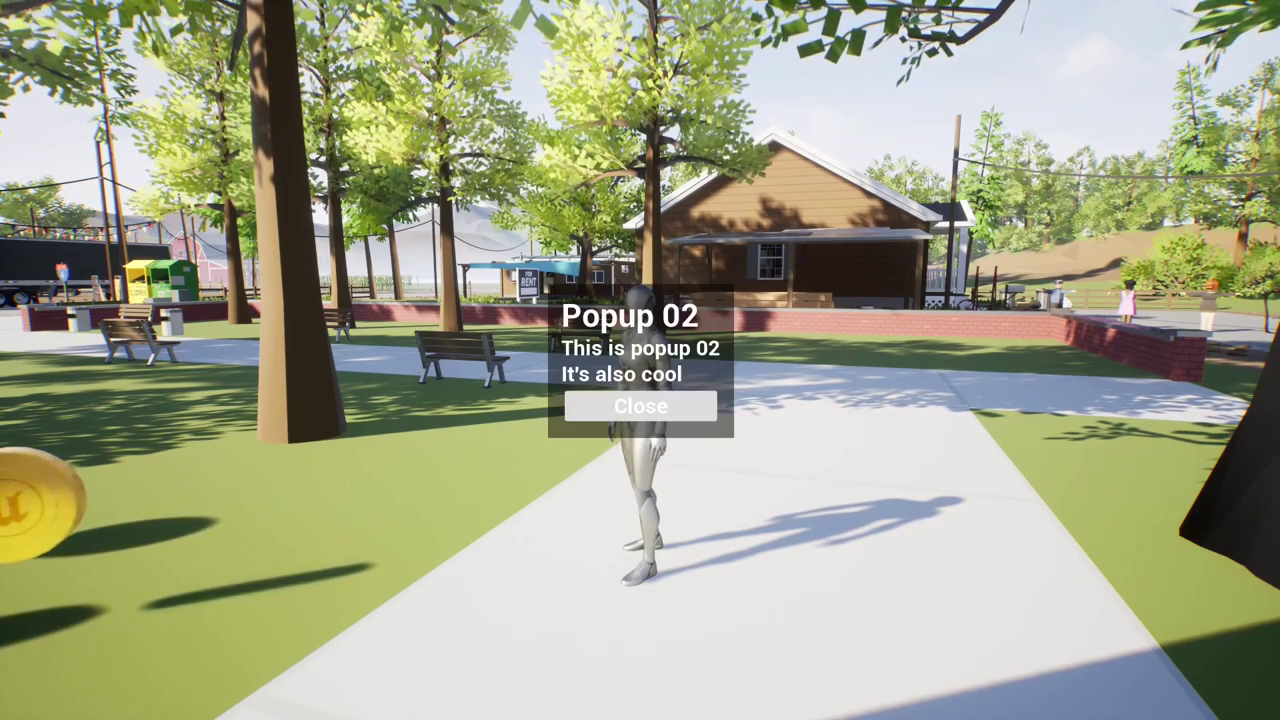
key("Escape")
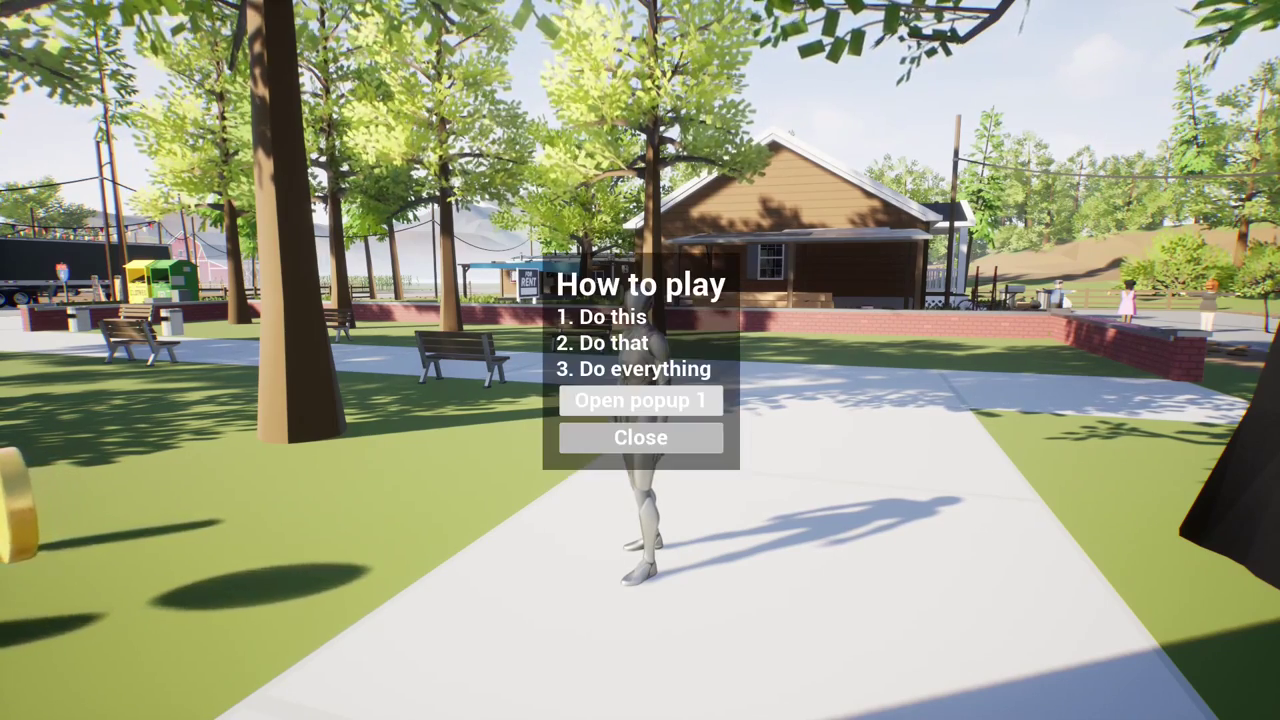
key("Escape")
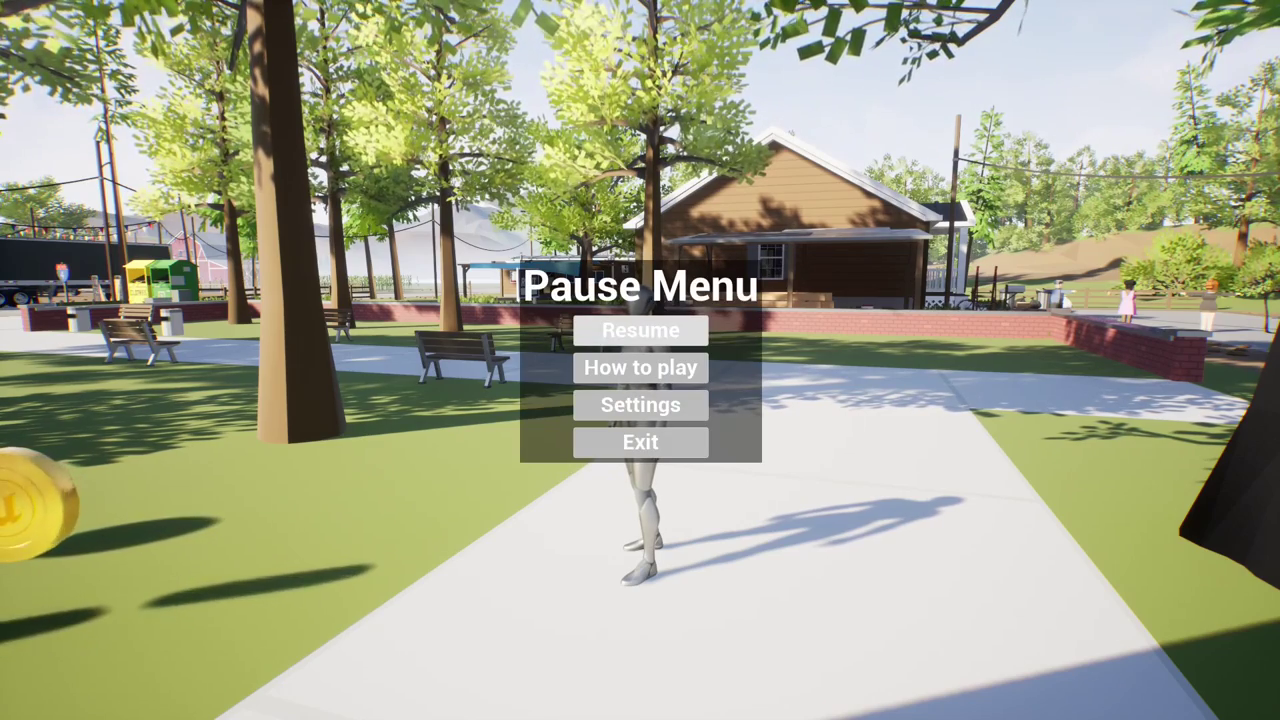
key("Escape")
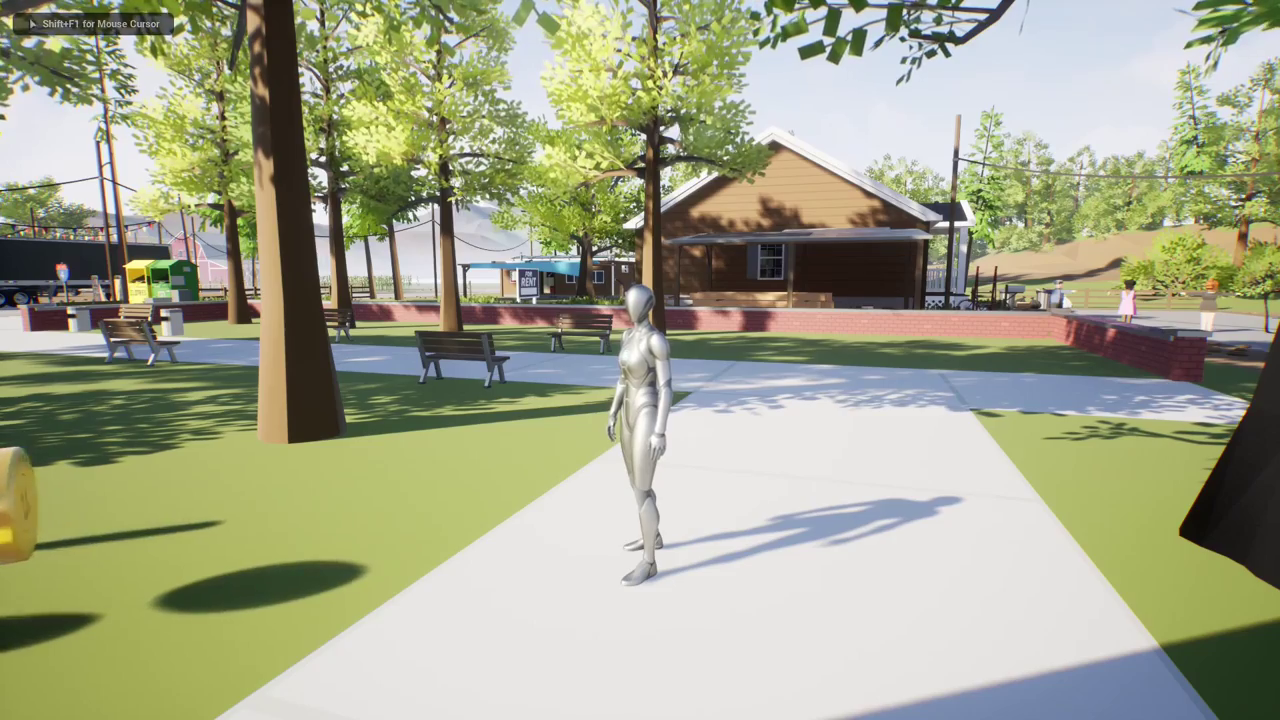
key("1")
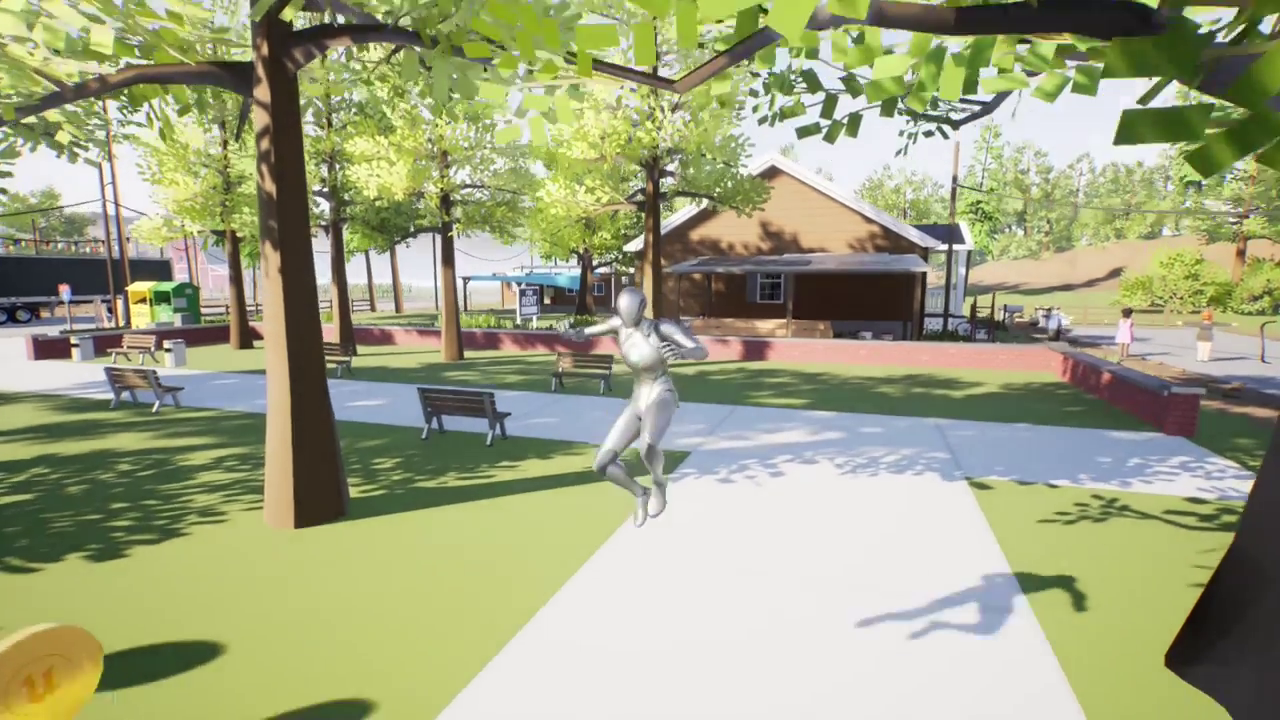